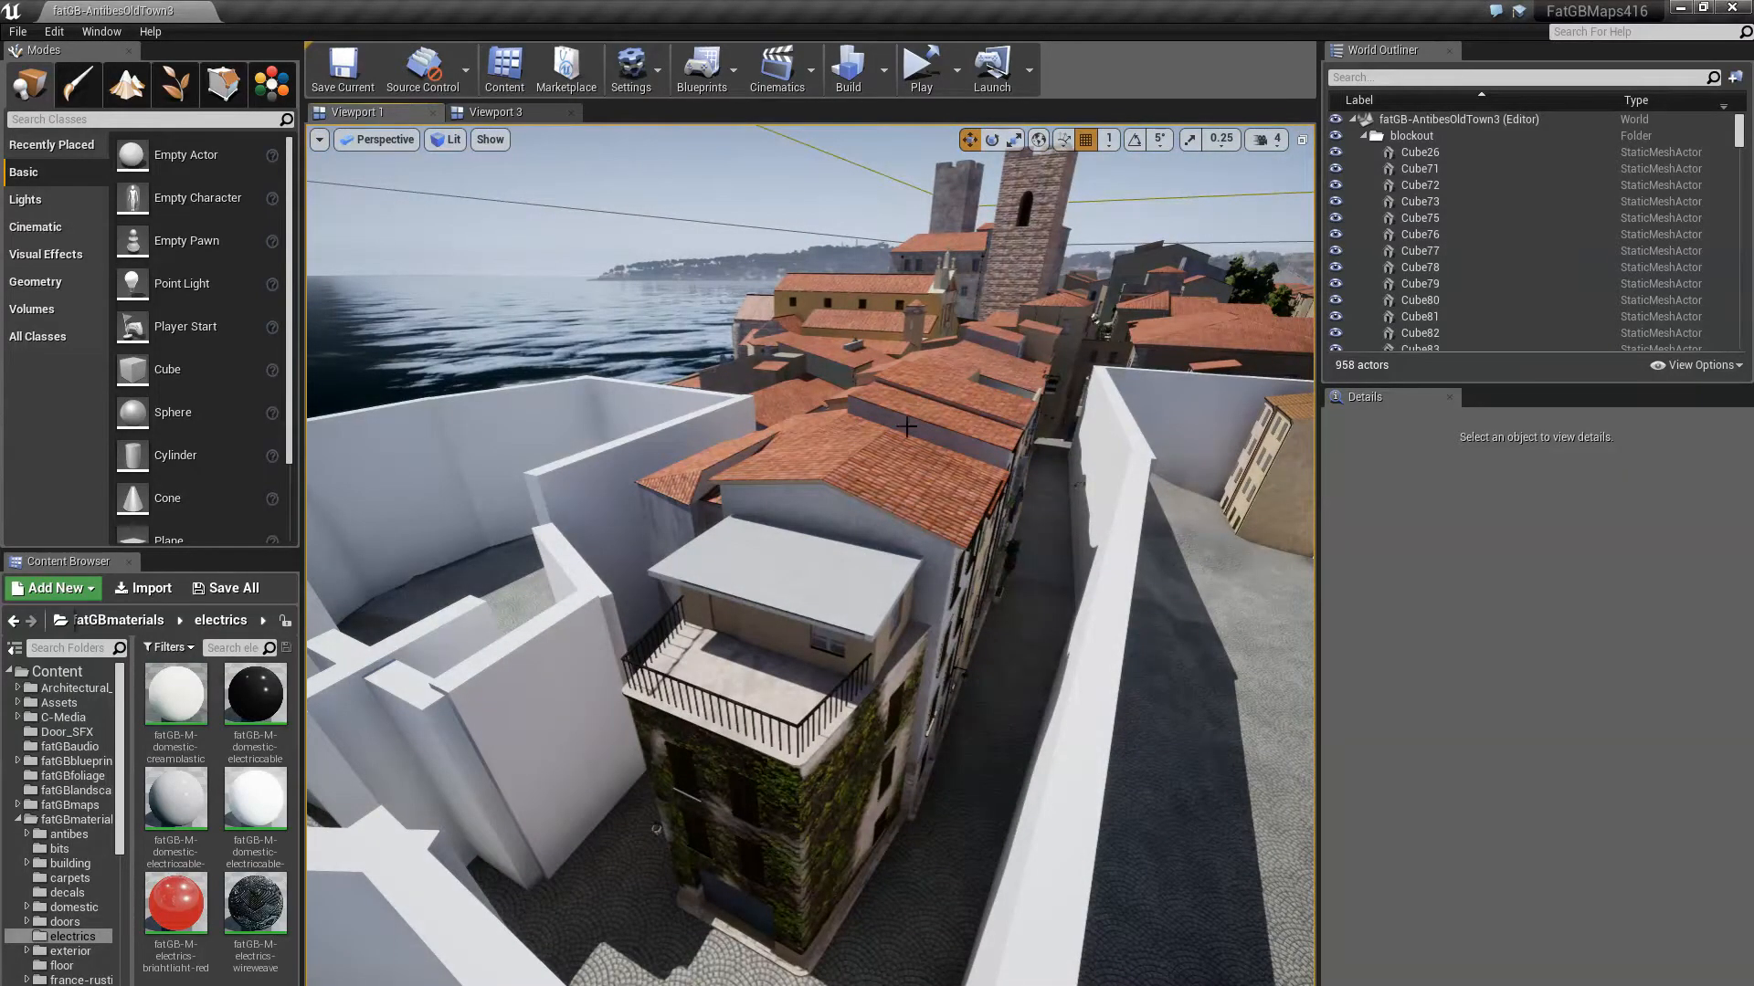
Fly down from the rooftops to the cobbled street and look along the house fronts and the blank blockout wall
{"action": "right_click_drag", "start_coordinate": [912, 676], "coordinate": [970, 574]}
{"action": "key", "text": "q"}
{"action": "key", "text": "w"}
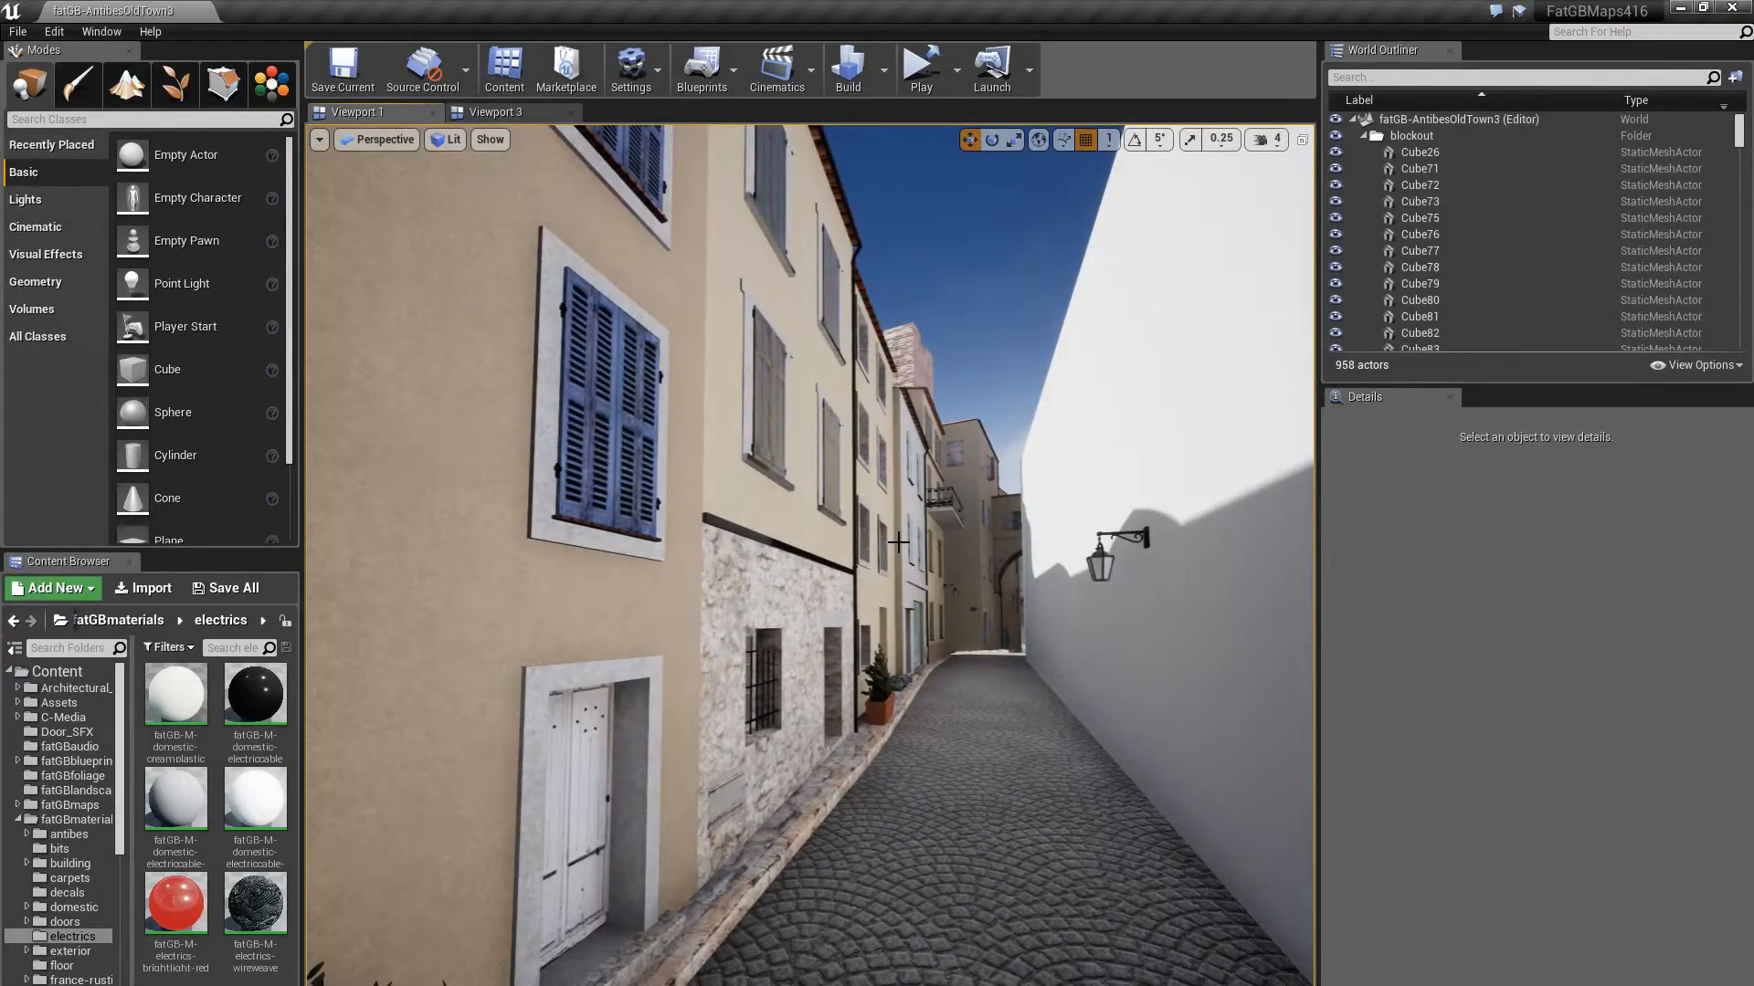
{"action": "mouse_move", "coordinate": [898, 543]}
{"action": "right_mouse_down"}
{"action": "mouse_move", "coordinate": [745, 542]}
{"action": "mouse_move", "coordinate": [891, 542]}
{"action": "right_mouse_up"}
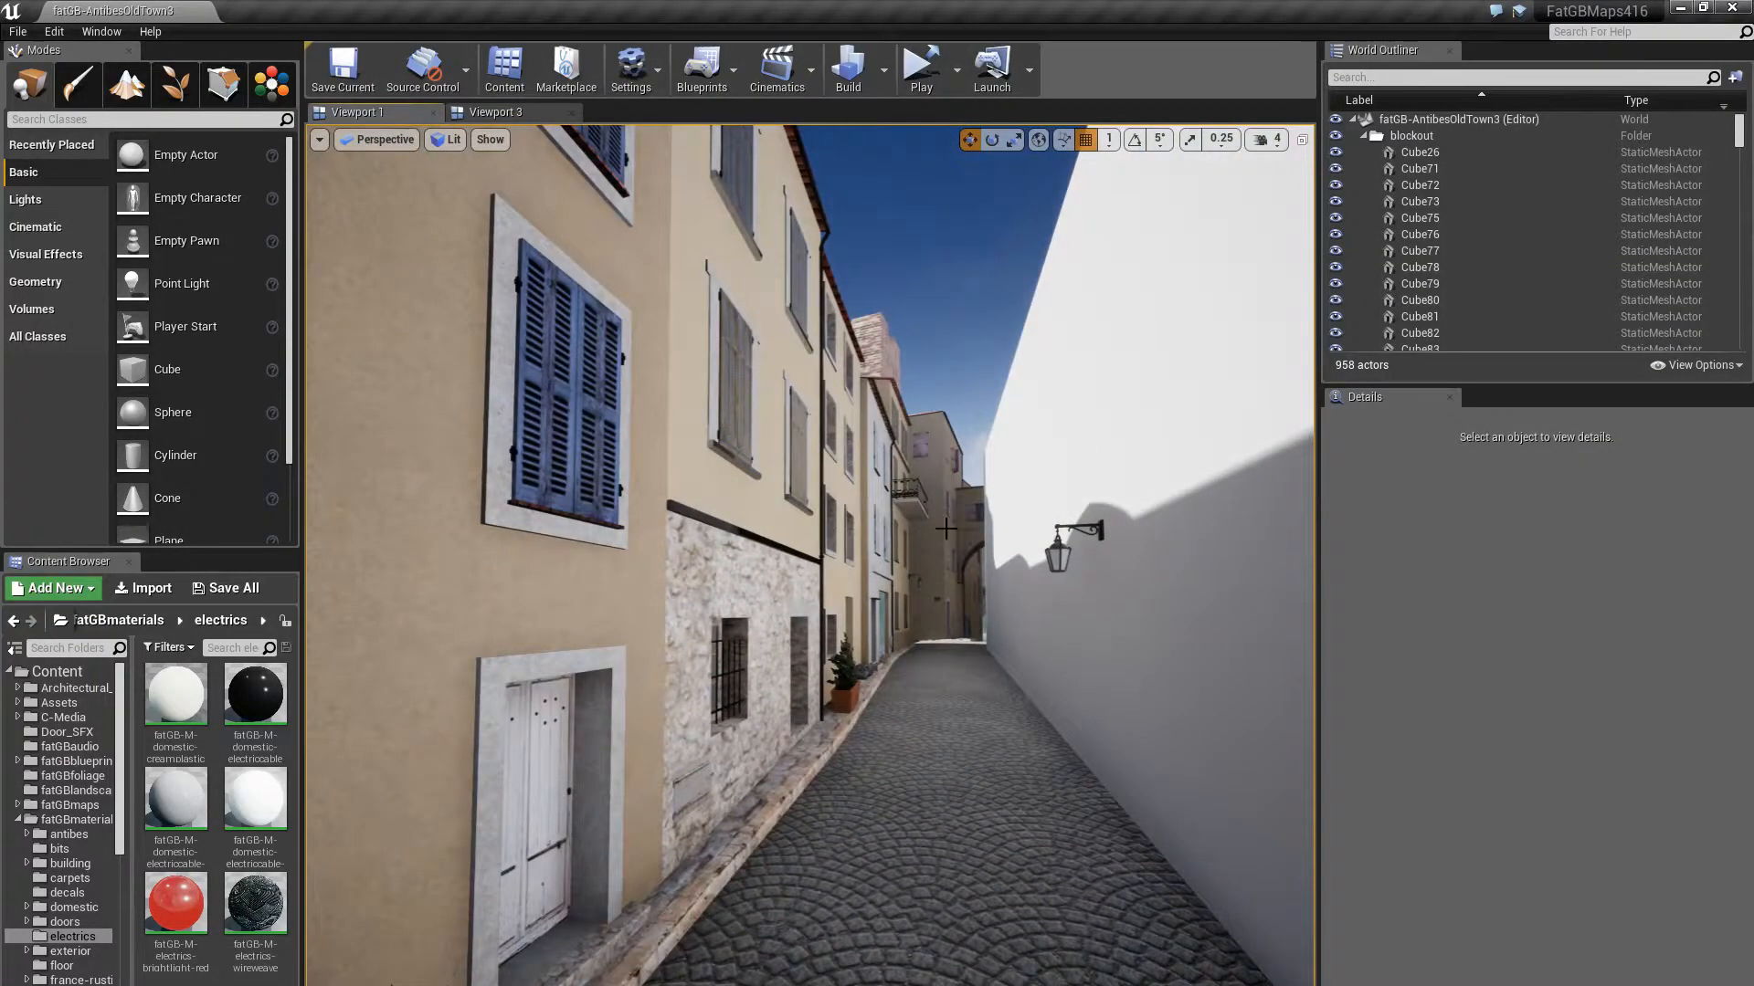
{"action": "right_click_drag", "start_coordinate": [910, 568], "coordinate": [838, 705]}
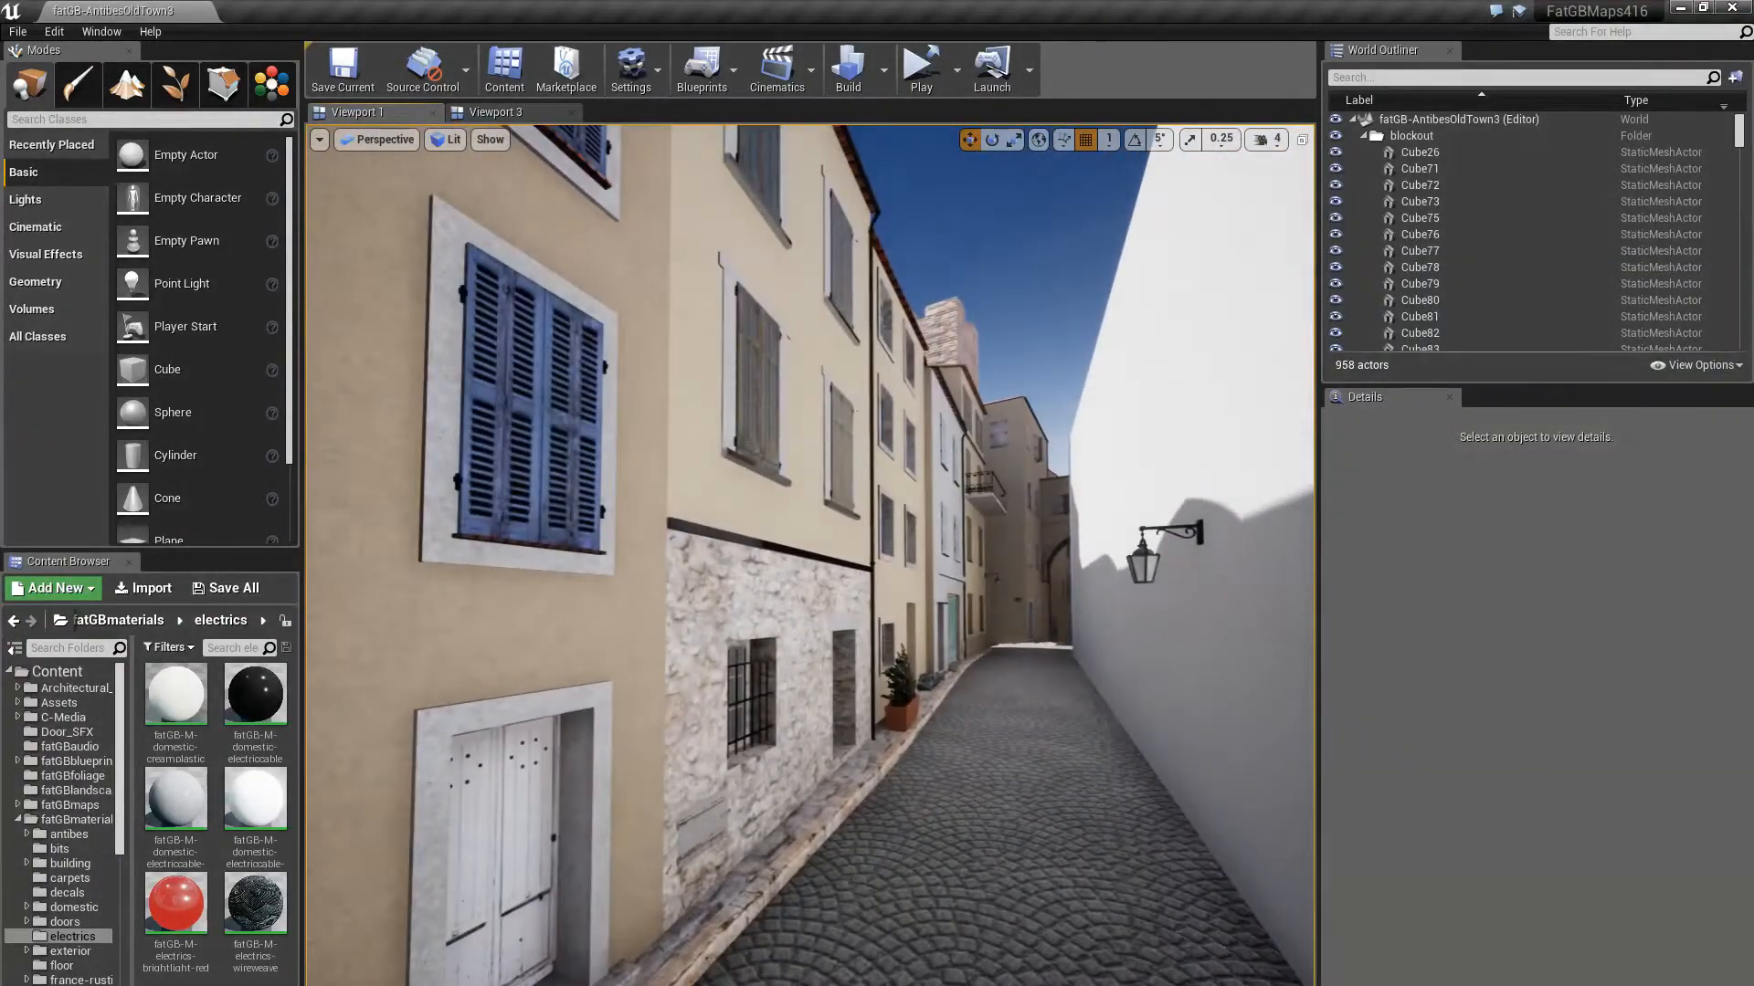
Switch to Lightroom and examine the wall-mounted insulator brackets, wires and street lamp close up in the upward-looking old-town photo
{"action": "mouse_move", "coordinate": [753, 985]}
{"action": "key", "text": "alt+Tab"}
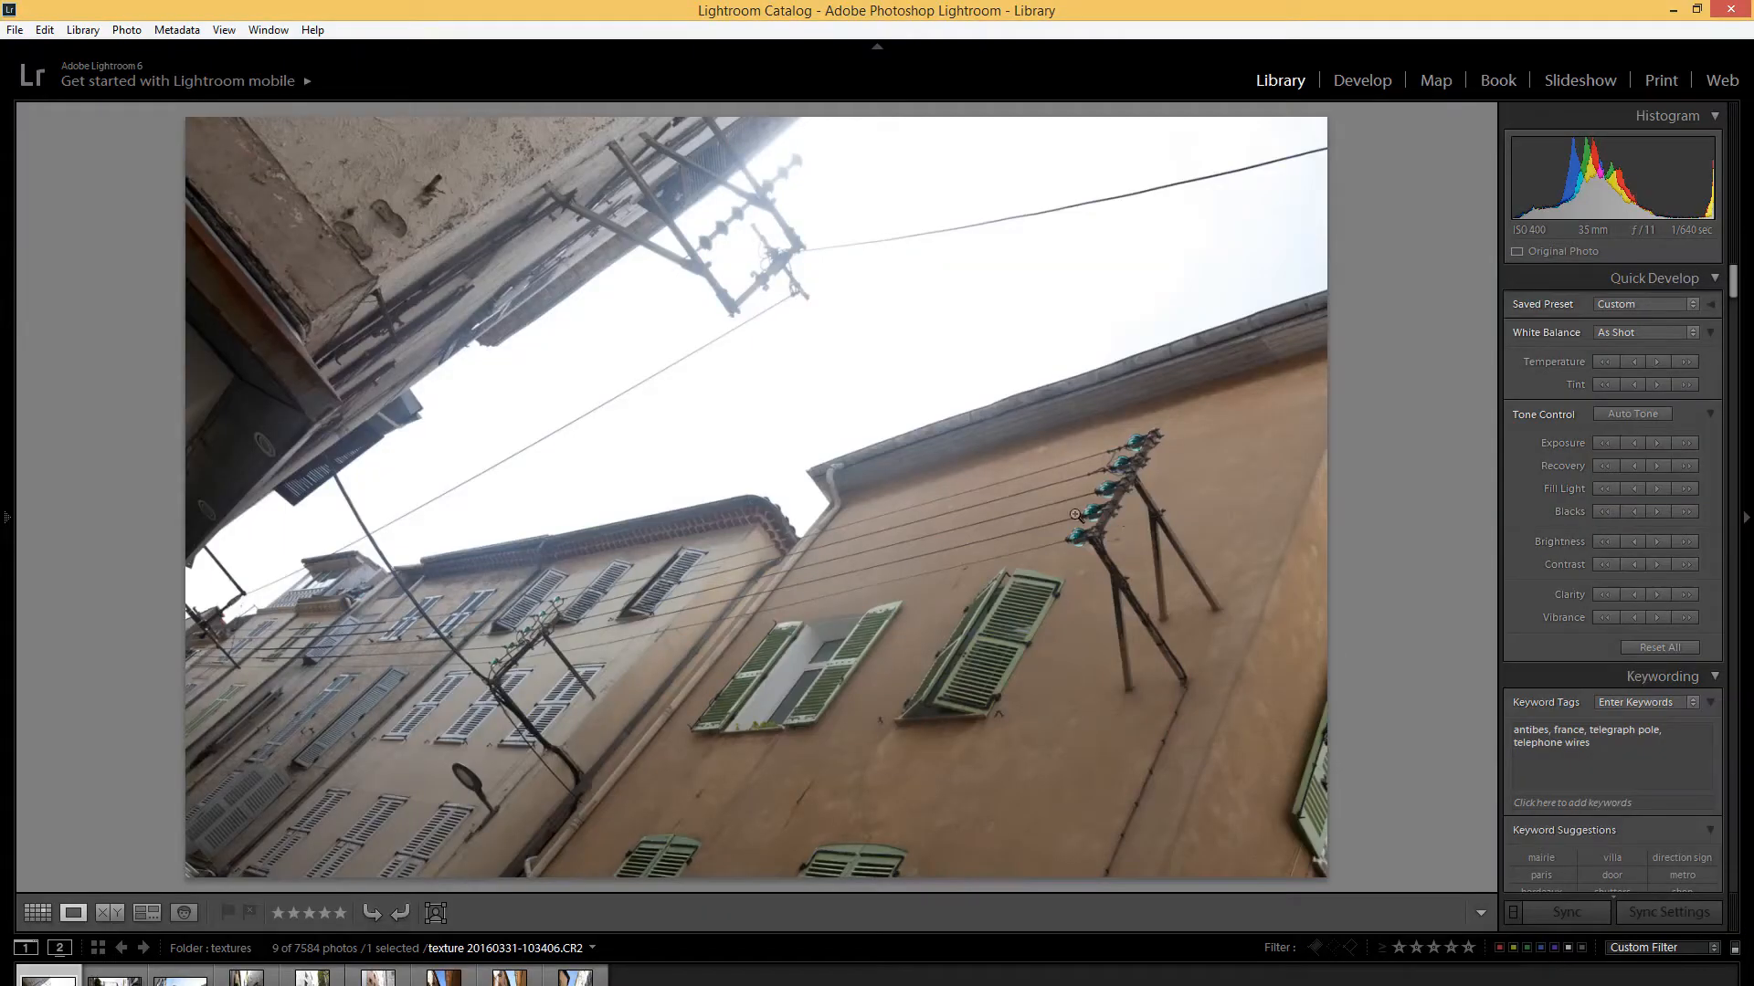
{"action": "left_click", "coordinate": [1115, 501]}
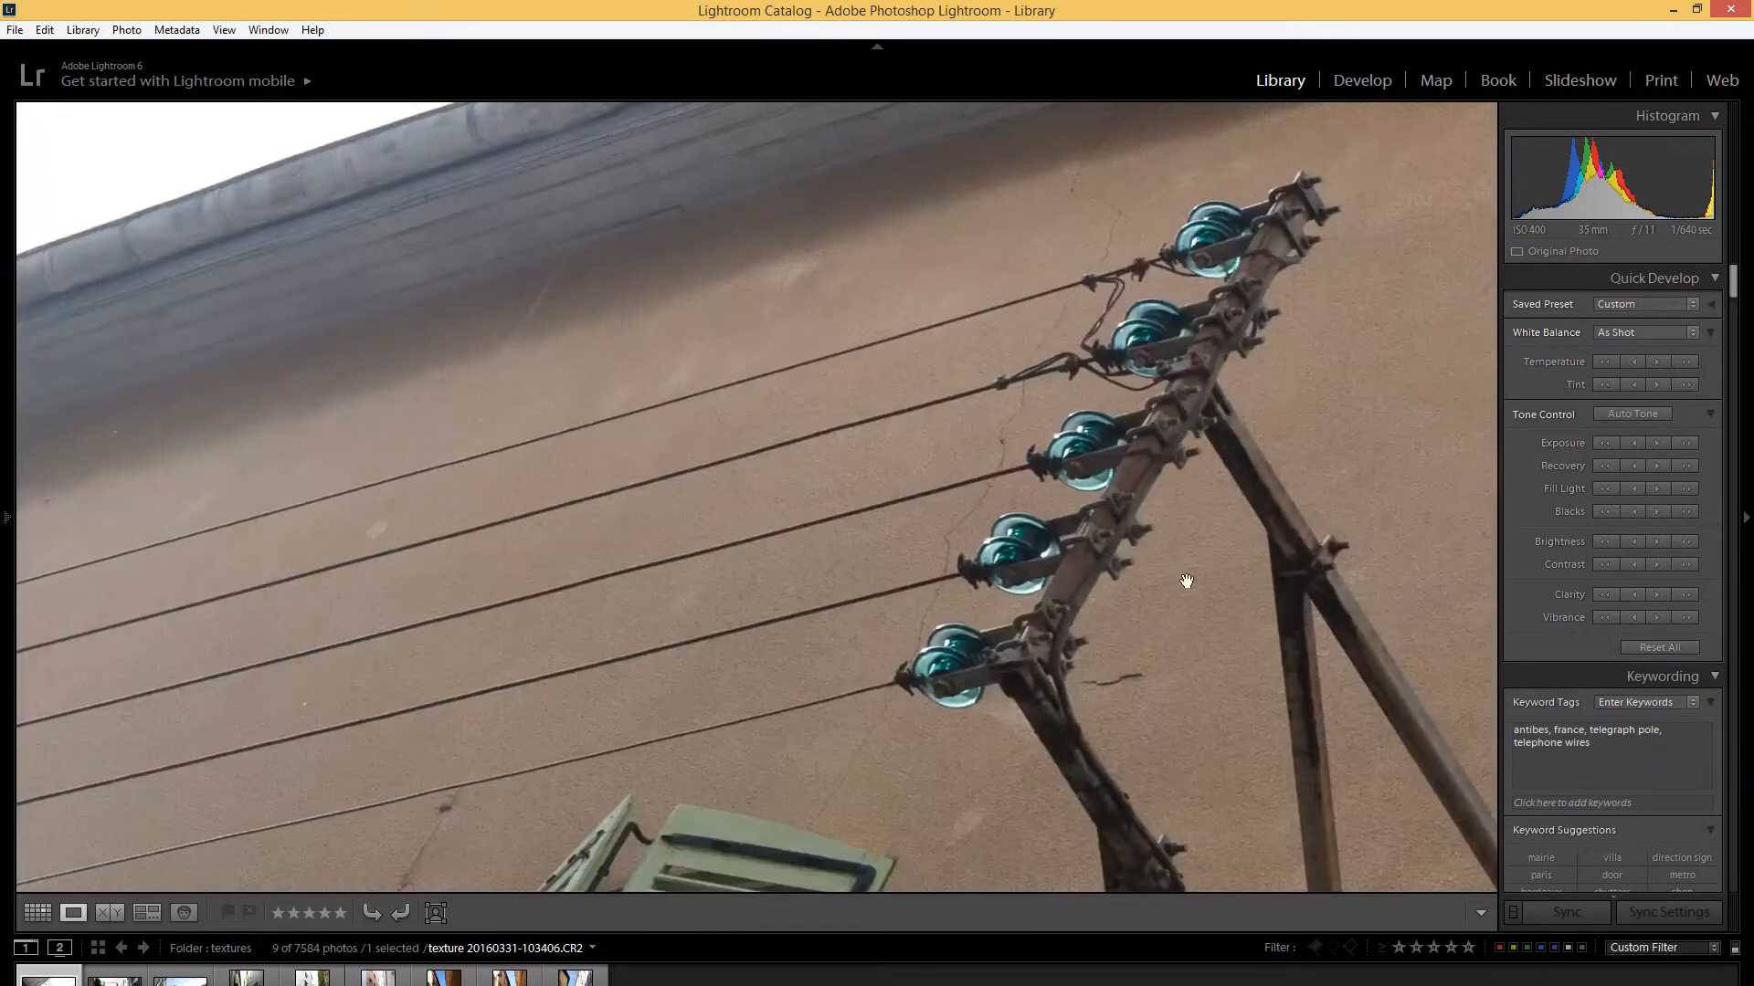
{"action": "left_click_drag", "start_coordinate": [1186, 580], "coordinate": [954, 442]}
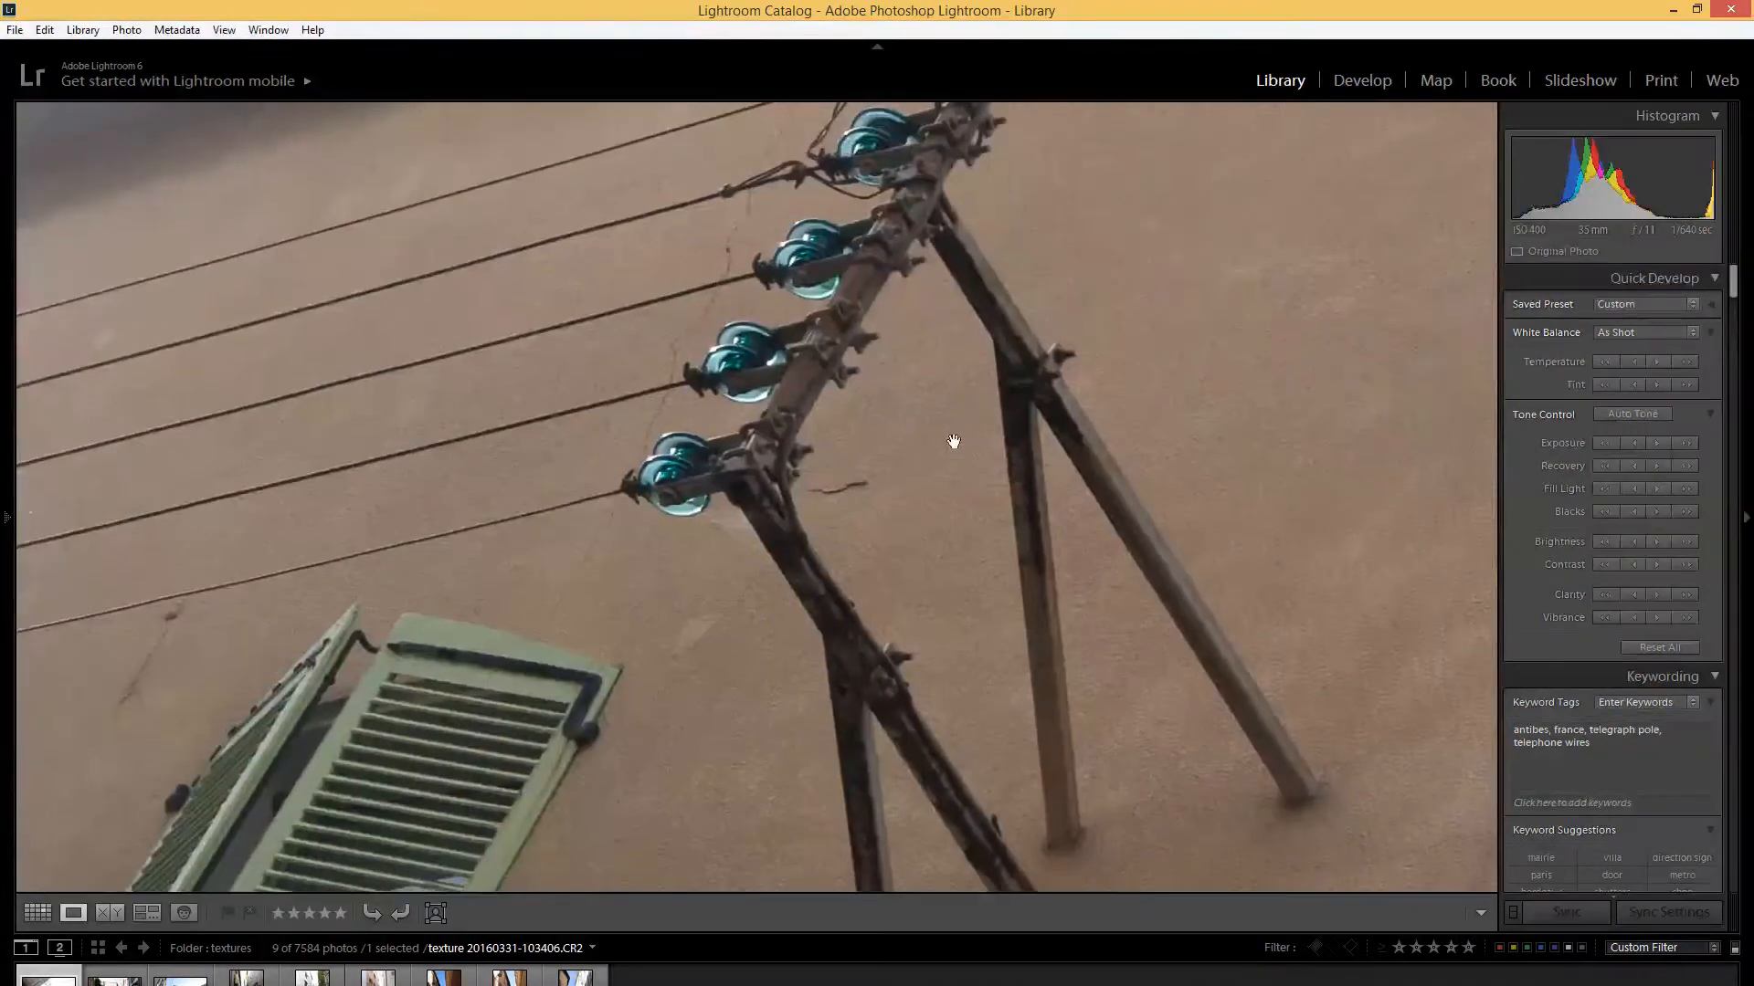
{"action": "left_click_drag", "start_coordinate": [698, 350], "coordinate": [795, 521]}
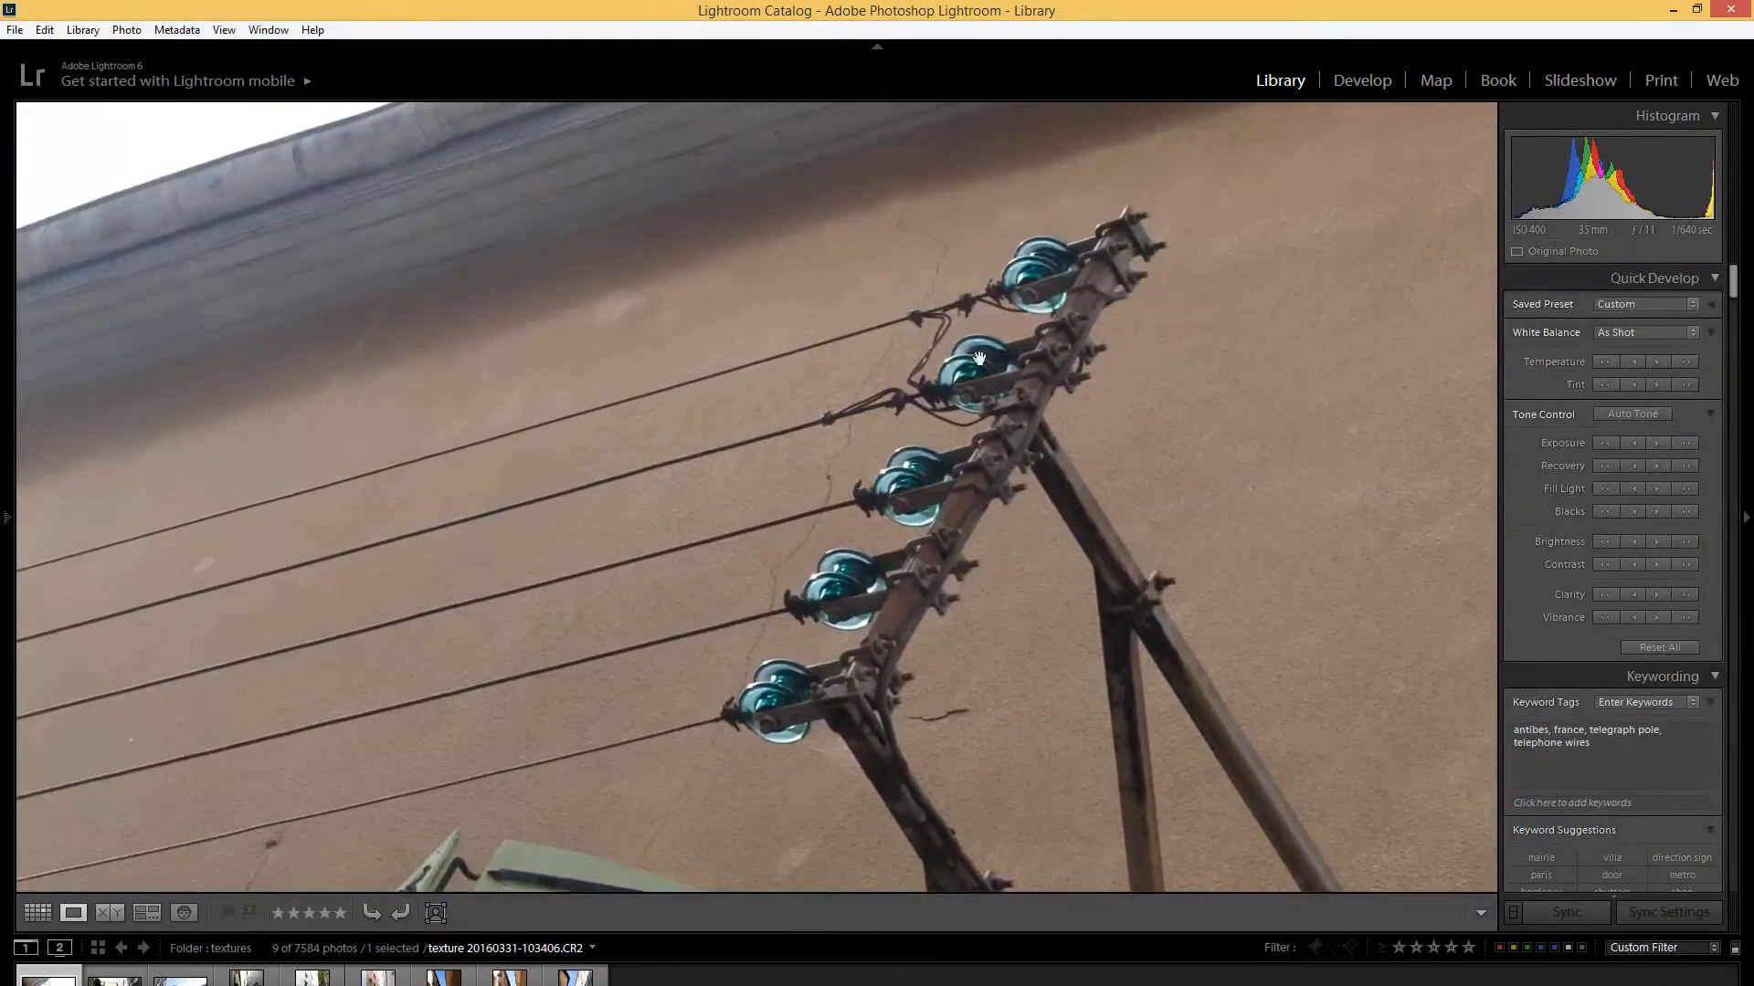
{"action": "left_click_drag", "start_coordinate": [798, 652], "coordinate": [1402, 302]}
{"action": "left_click_drag", "start_coordinate": [414, 576], "coordinate": [1143, 477]}
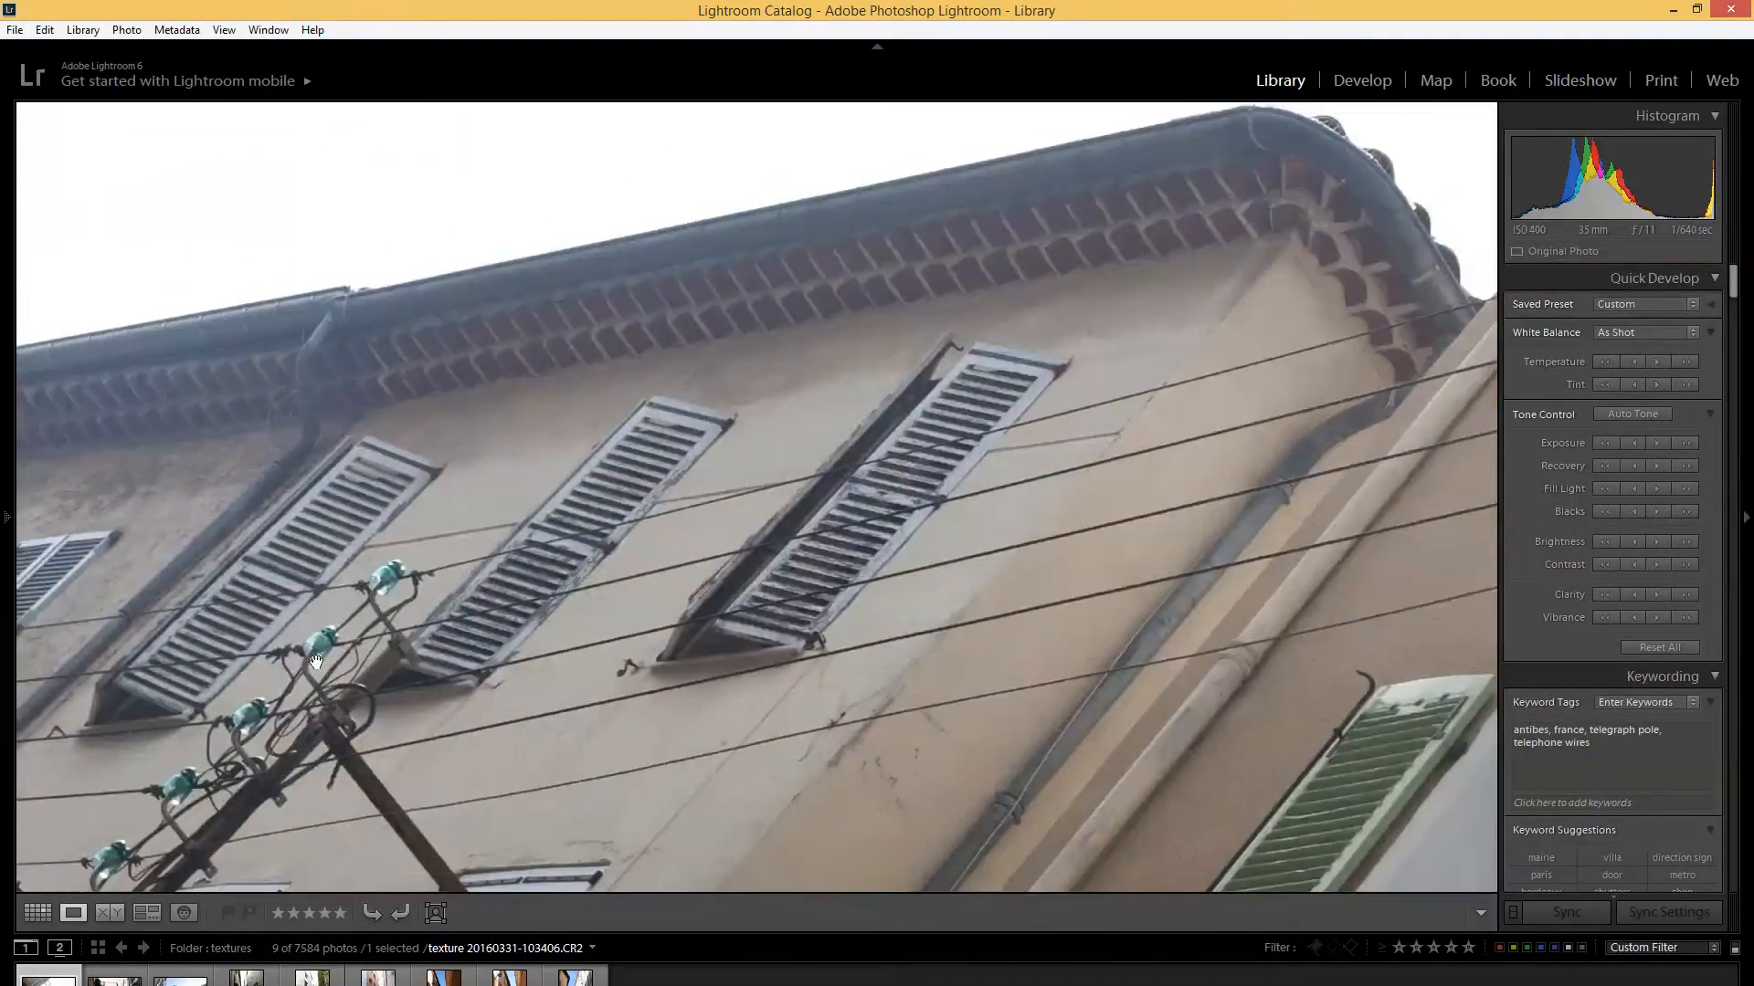
{"action": "left_click_drag", "start_coordinate": [315, 663], "coordinate": [916, 404]}
{"action": "left_click_drag", "start_coordinate": [360, 573], "coordinate": [1193, 509]}
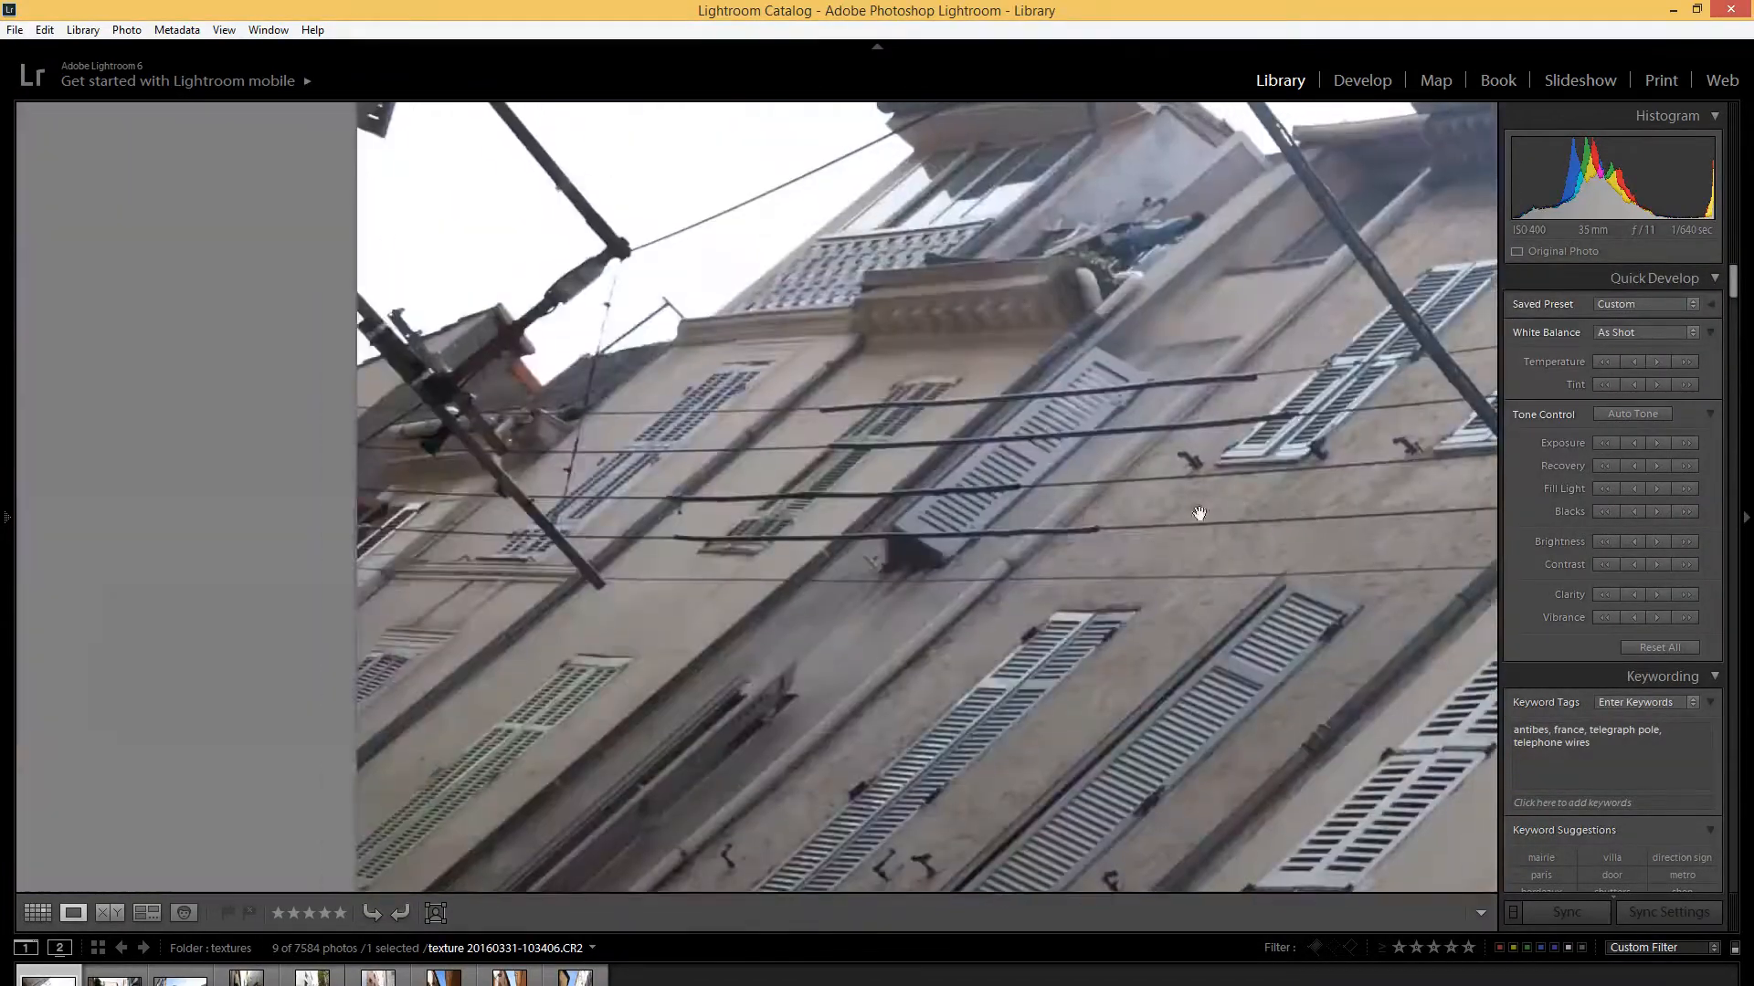
{"action": "left_click_drag", "start_coordinate": [455, 548], "coordinate": [559, 549]}
{"action": "left_click_drag", "start_coordinate": [1127, 561], "coordinate": [918, 266]}
{"action": "left_click_drag", "start_coordinate": [1203, 702], "coordinate": [1169, 367]}
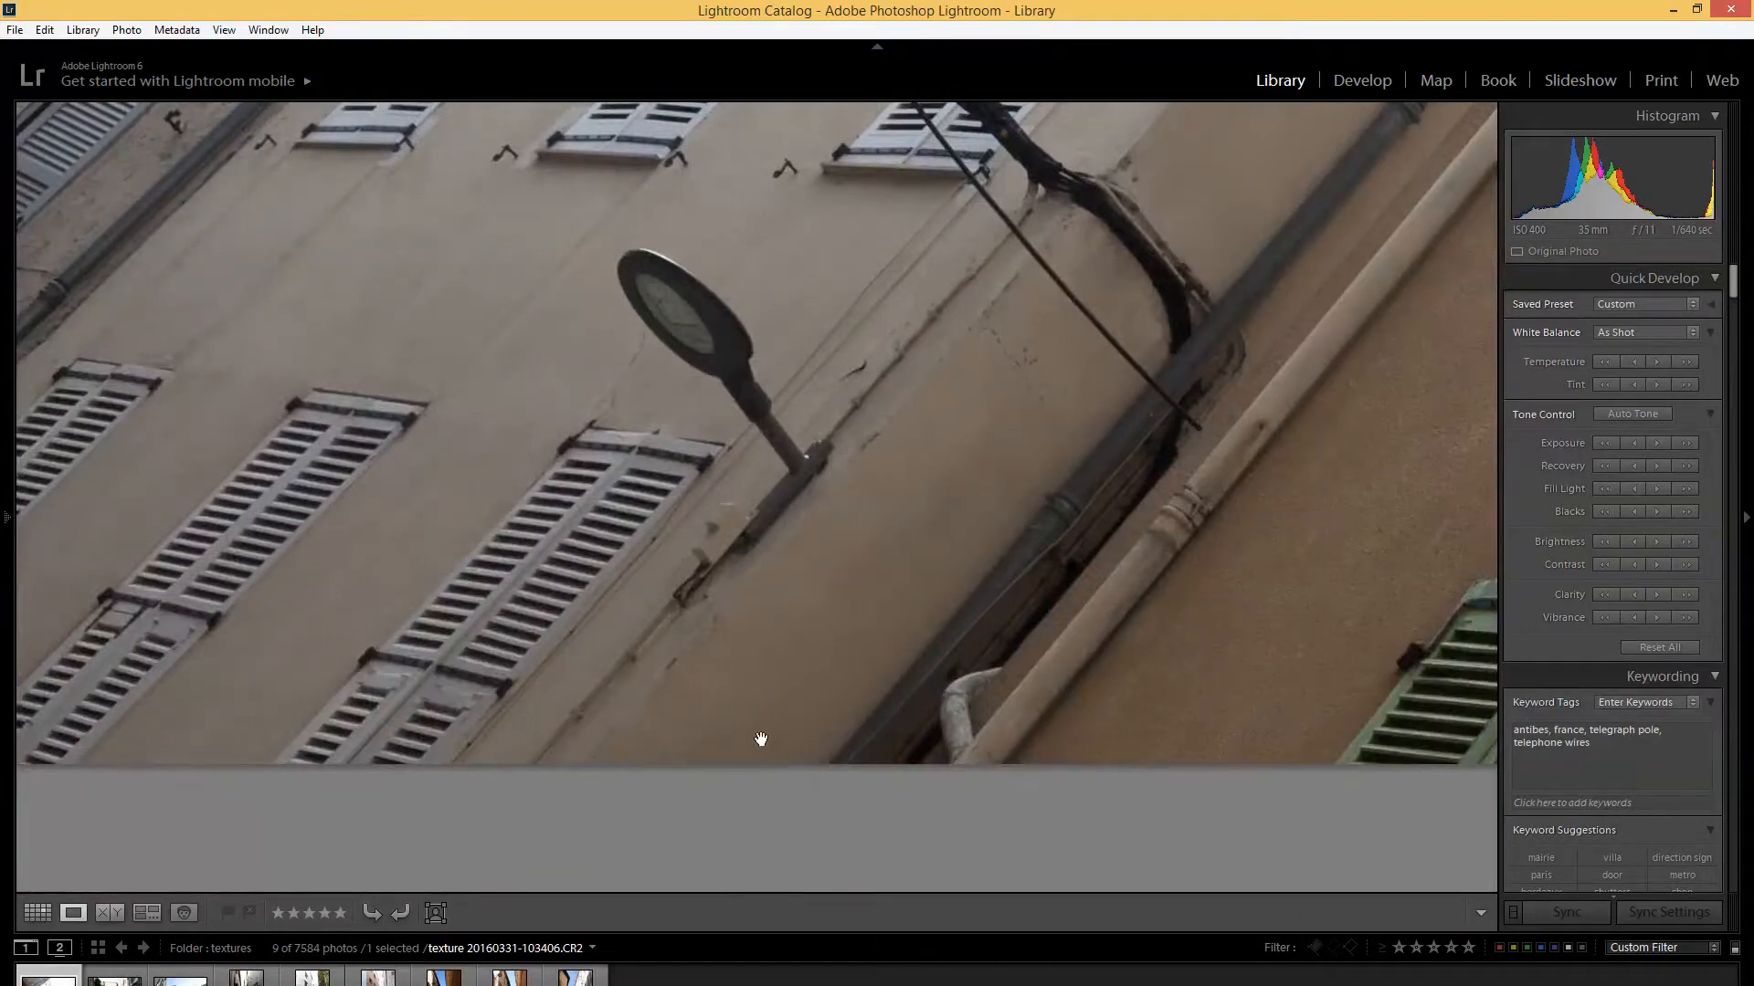
{"action": "left_click_drag", "start_coordinate": [966, 265], "coordinate": [931, 501]}
{"action": "left_click", "coordinate": [932, 502]}
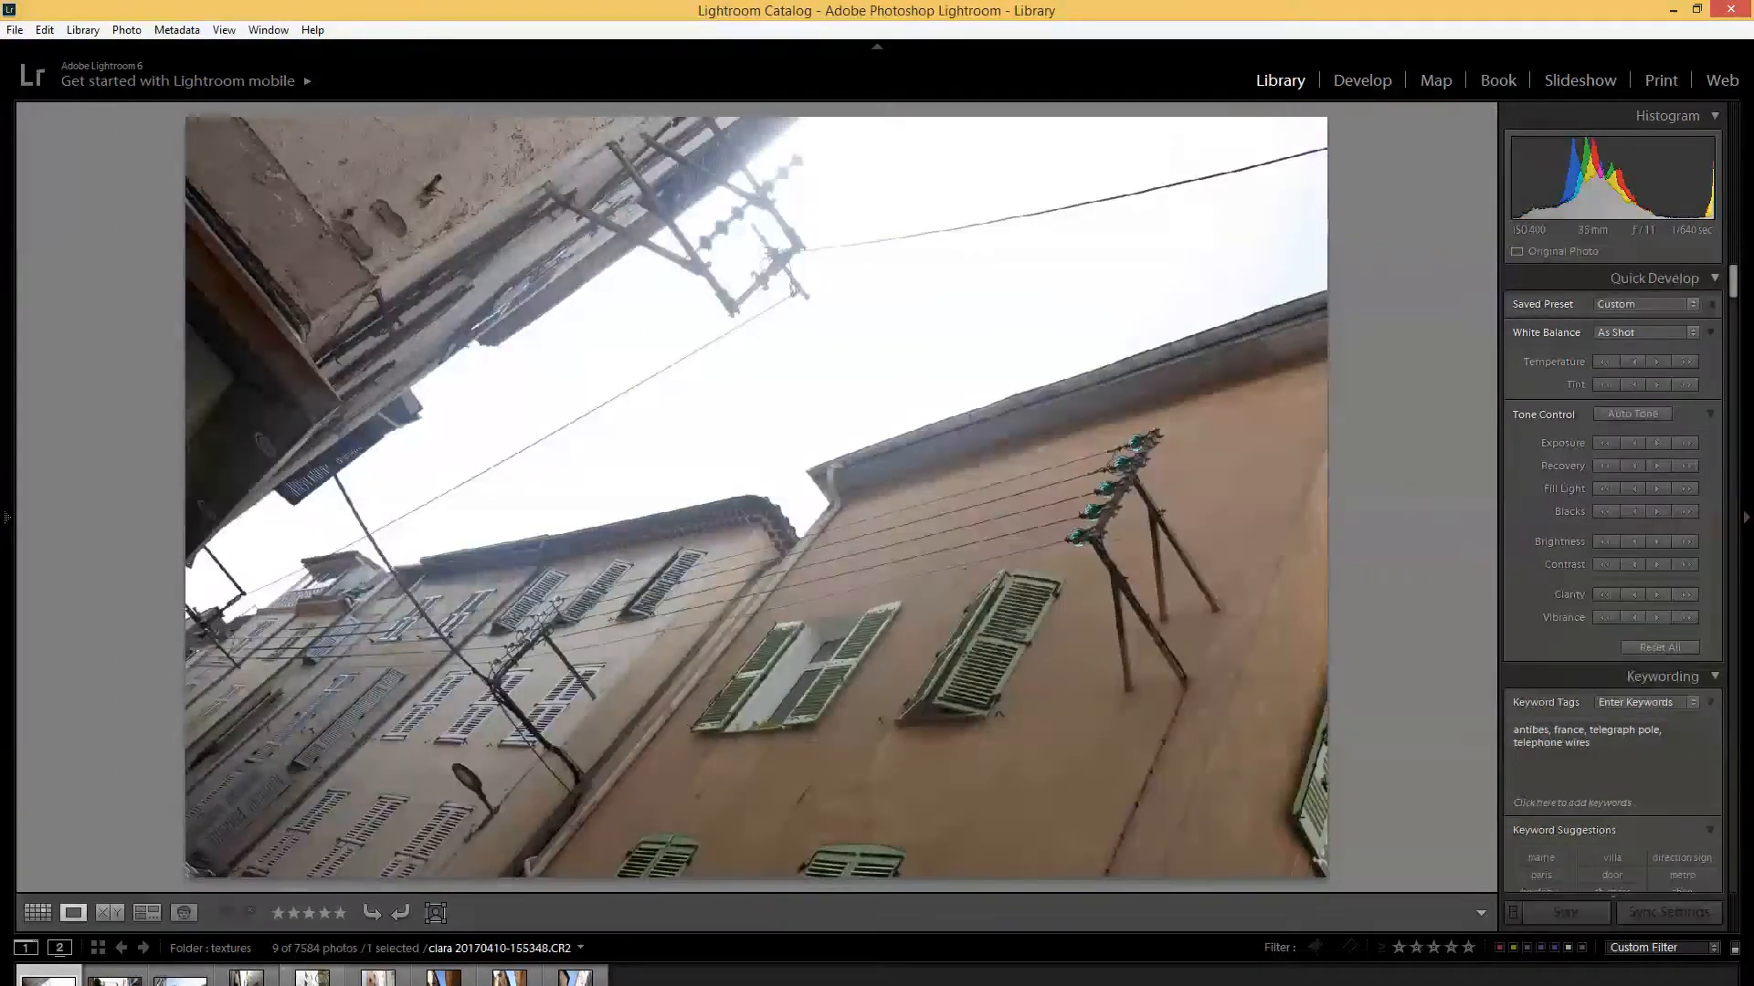
Go to the next street photo, compare it with the Unreal scene, and inspect its telegraph bracket and wires close up
{"action": "key", "text": "Right"}
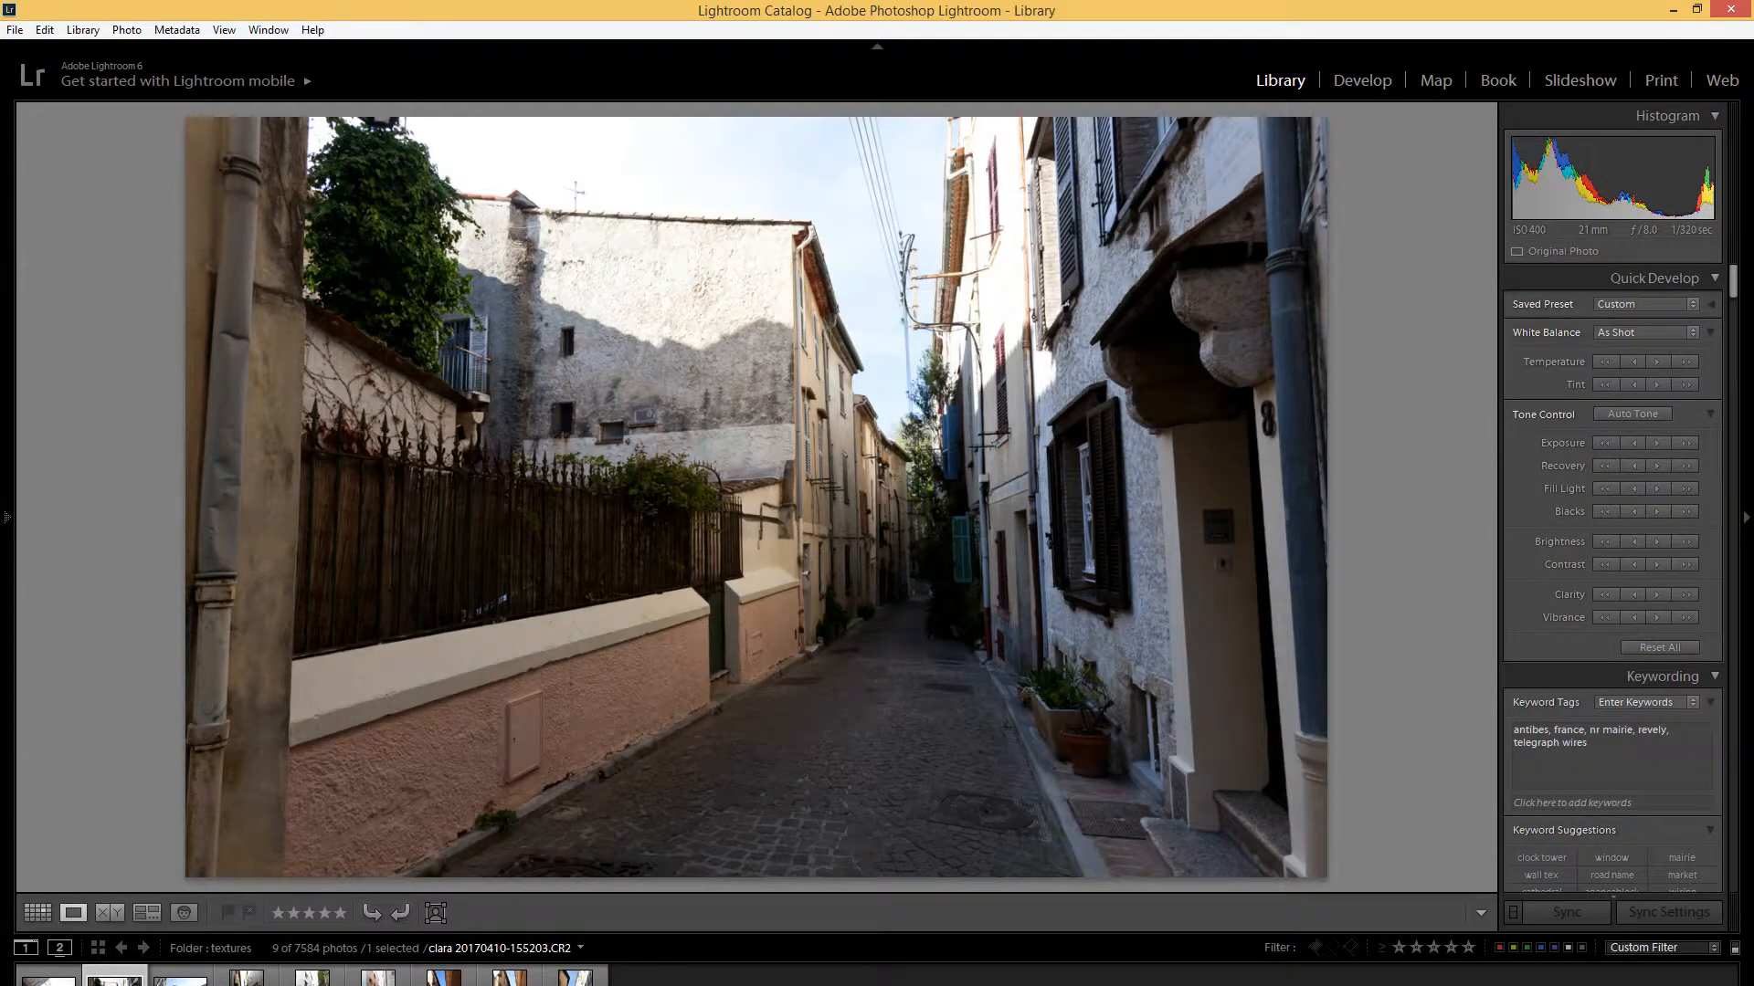
{"action": "left_click", "coordinate": [908, 947]}
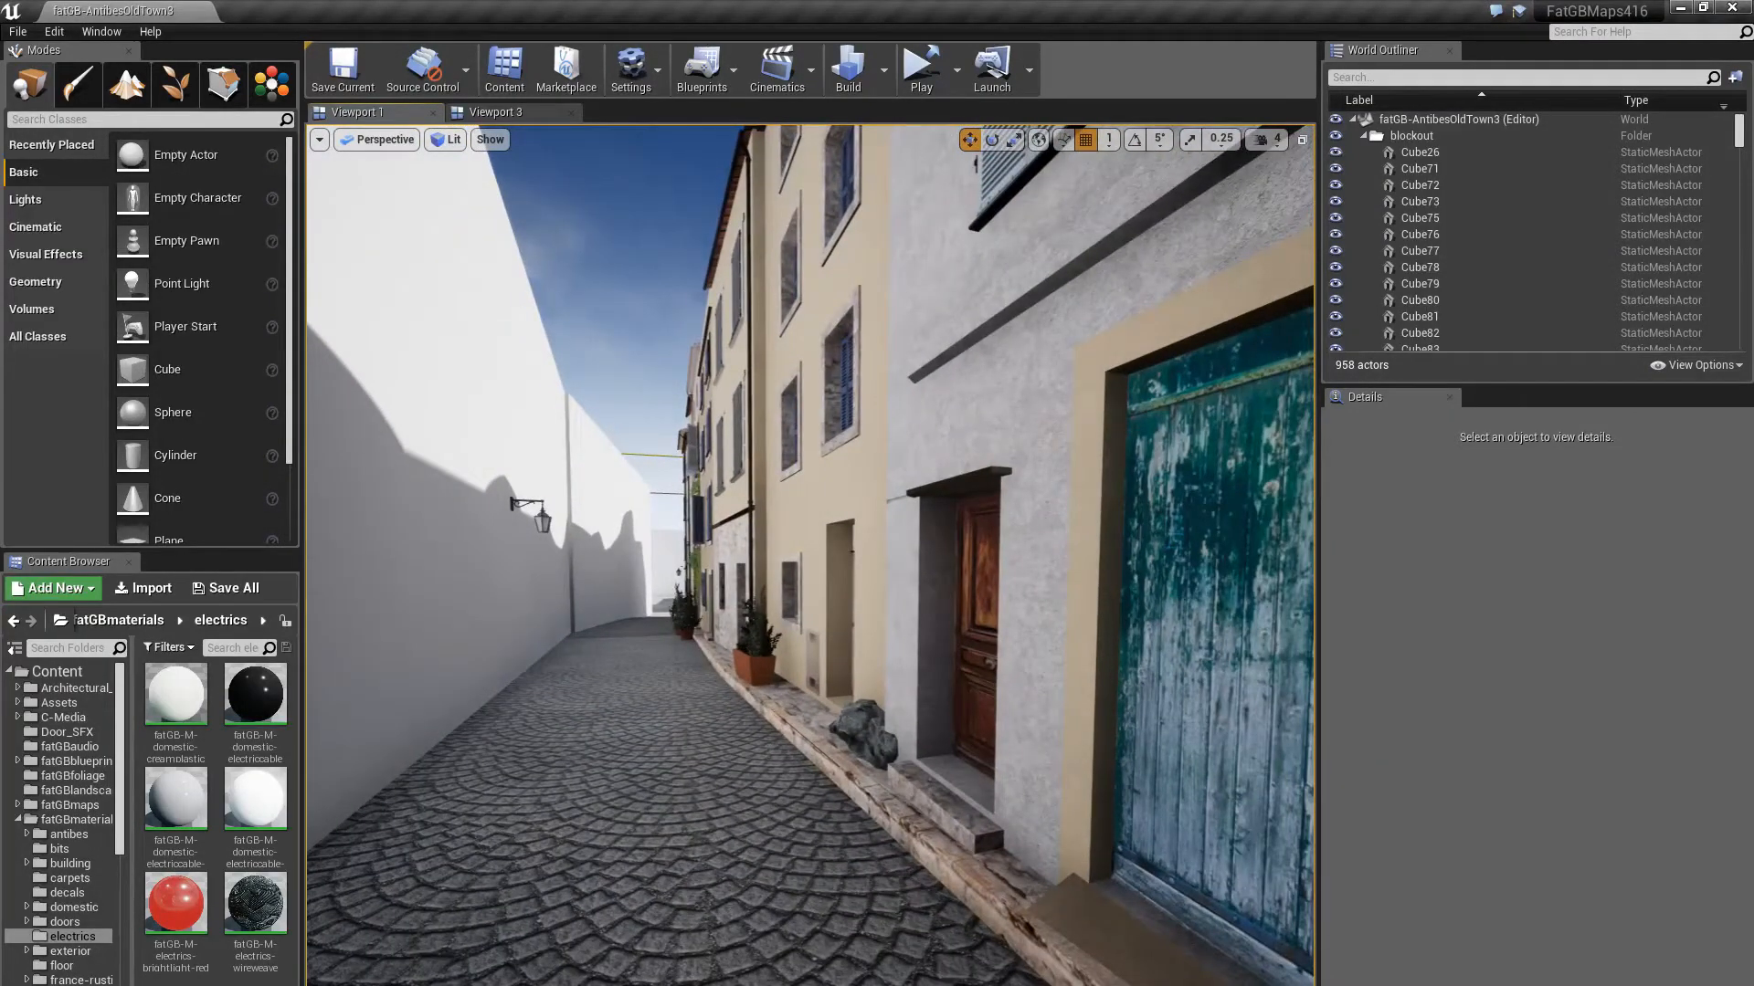
{"action": "key", "text": "alt+Tab"}
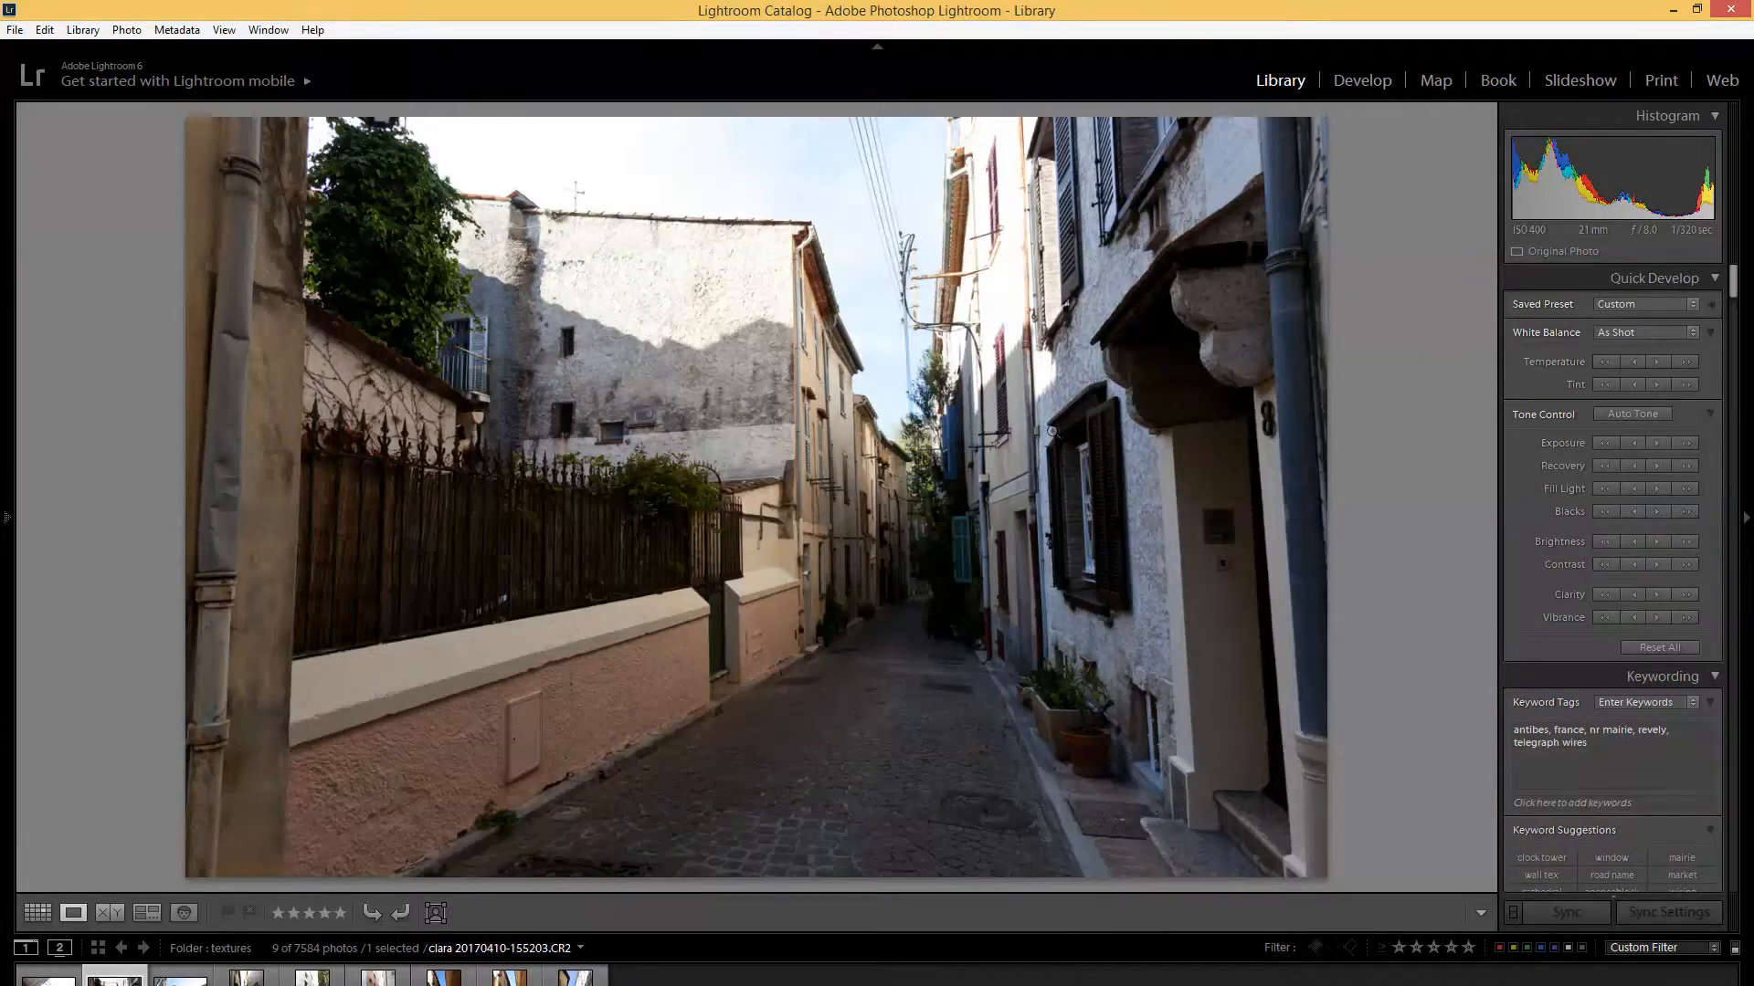
{"action": "left_click", "coordinate": [902, 270]}
{"action": "left_click_drag", "start_coordinate": [801, 277], "coordinate": [739, 424]}
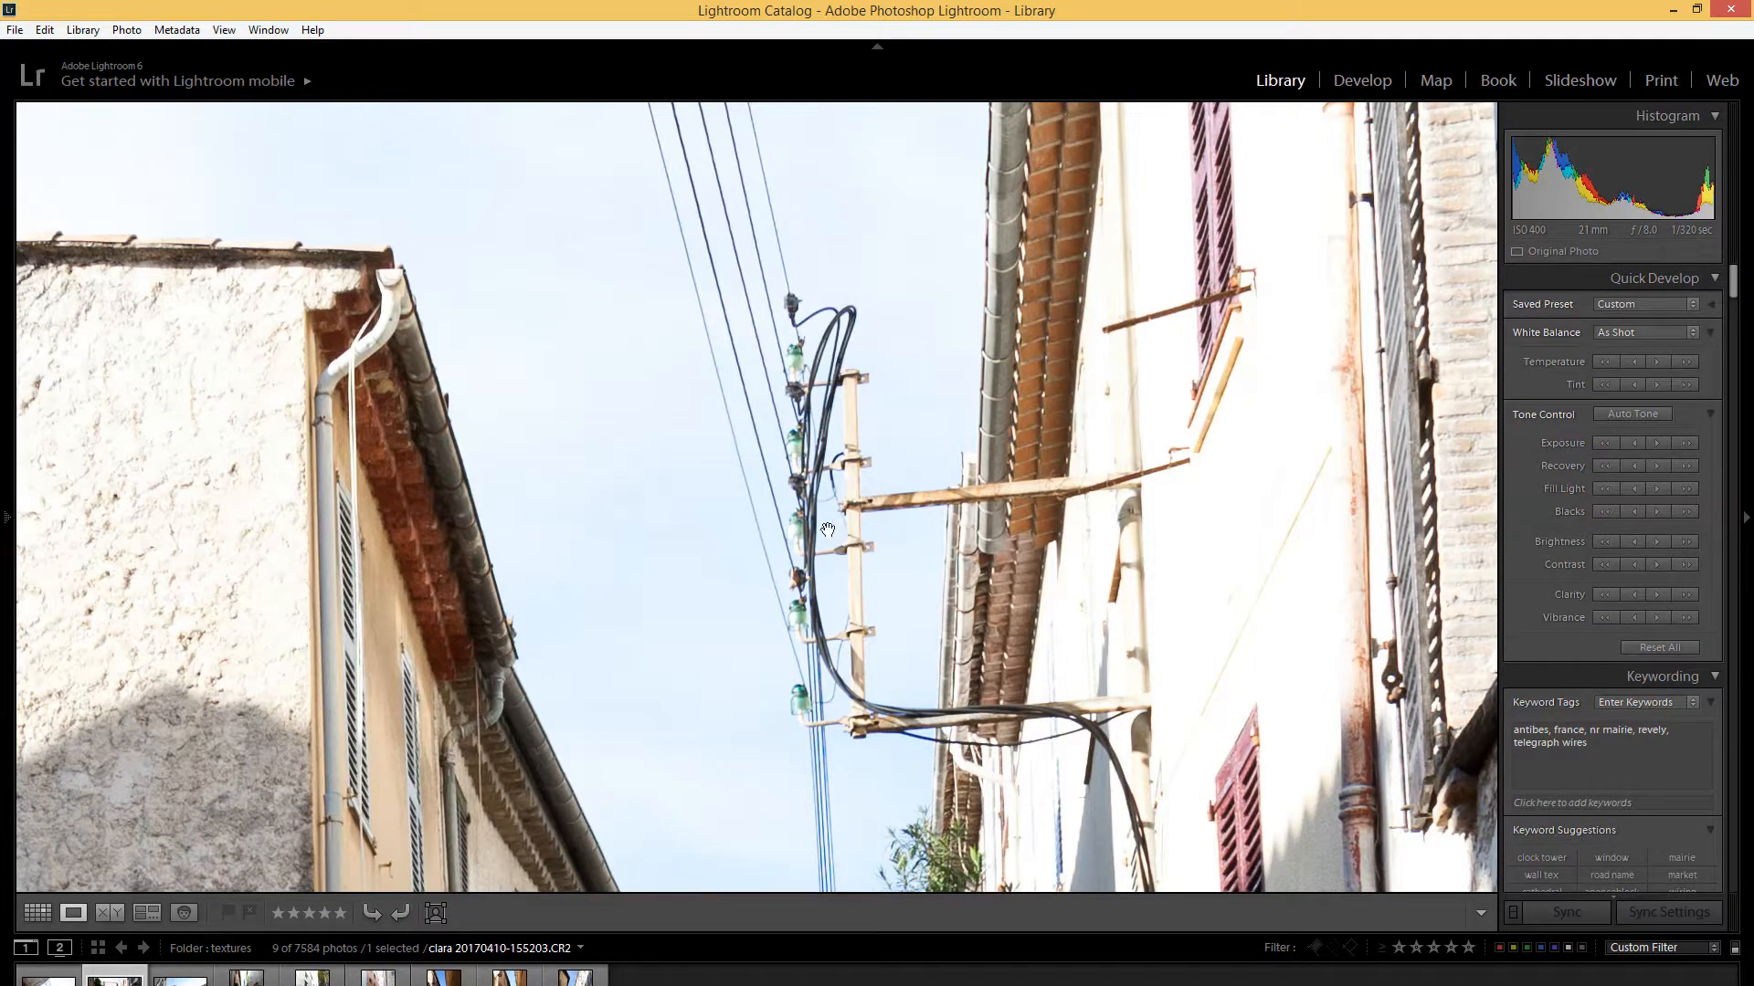
{"action": "left_click", "coordinate": [856, 567]}
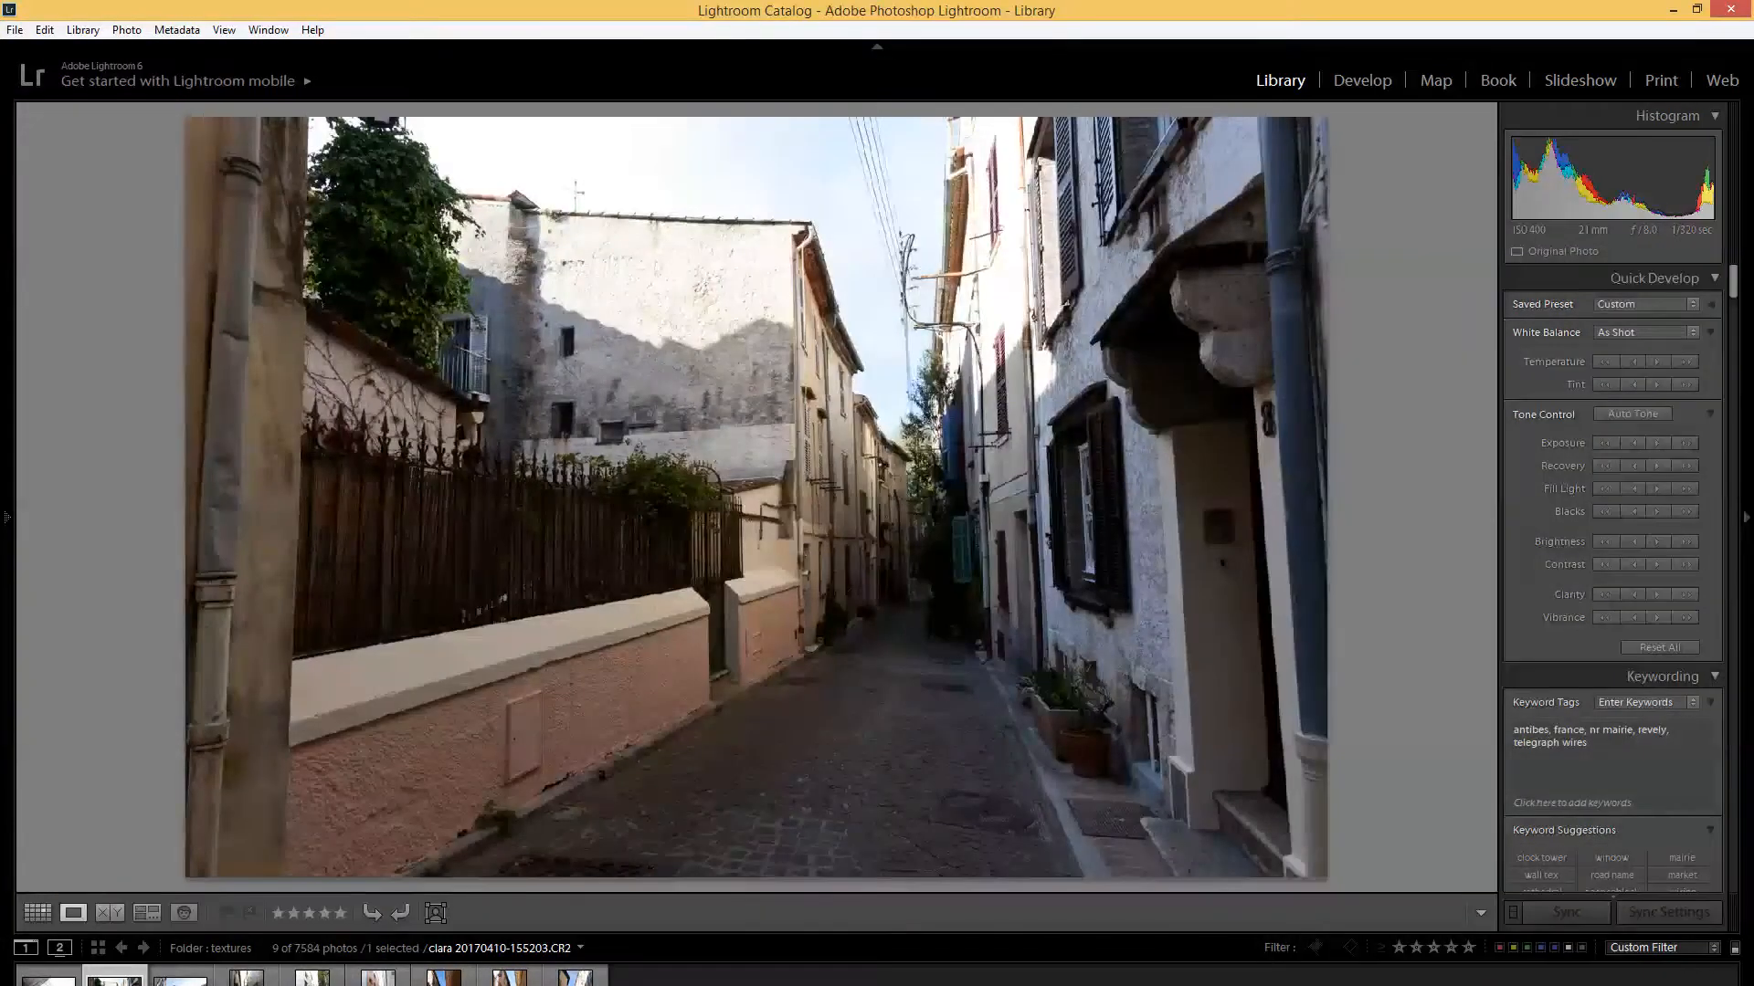
Switch to Unreal Editor, search the placeable classes for "cable actor" and place a Cable Actor on the house wall beside the wooden door
{"action": "mouse_move", "coordinate": [810, 985]}
{"action": "left_click", "coordinate": [892, 983]}
{"action": "mouse_move", "coordinate": [674, 681]}
{"action": "left_mouse_down"}
{"action": "mouse_move", "coordinate": [639, 722]}
{"action": "mouse_move", "coordinate": [667, 657]}
{"action": "mouse_move", "coordinate": [674, 682]}
{"action": "left_mouse_up"}
{"action": "left_click", "coordinate": [81, 118]}
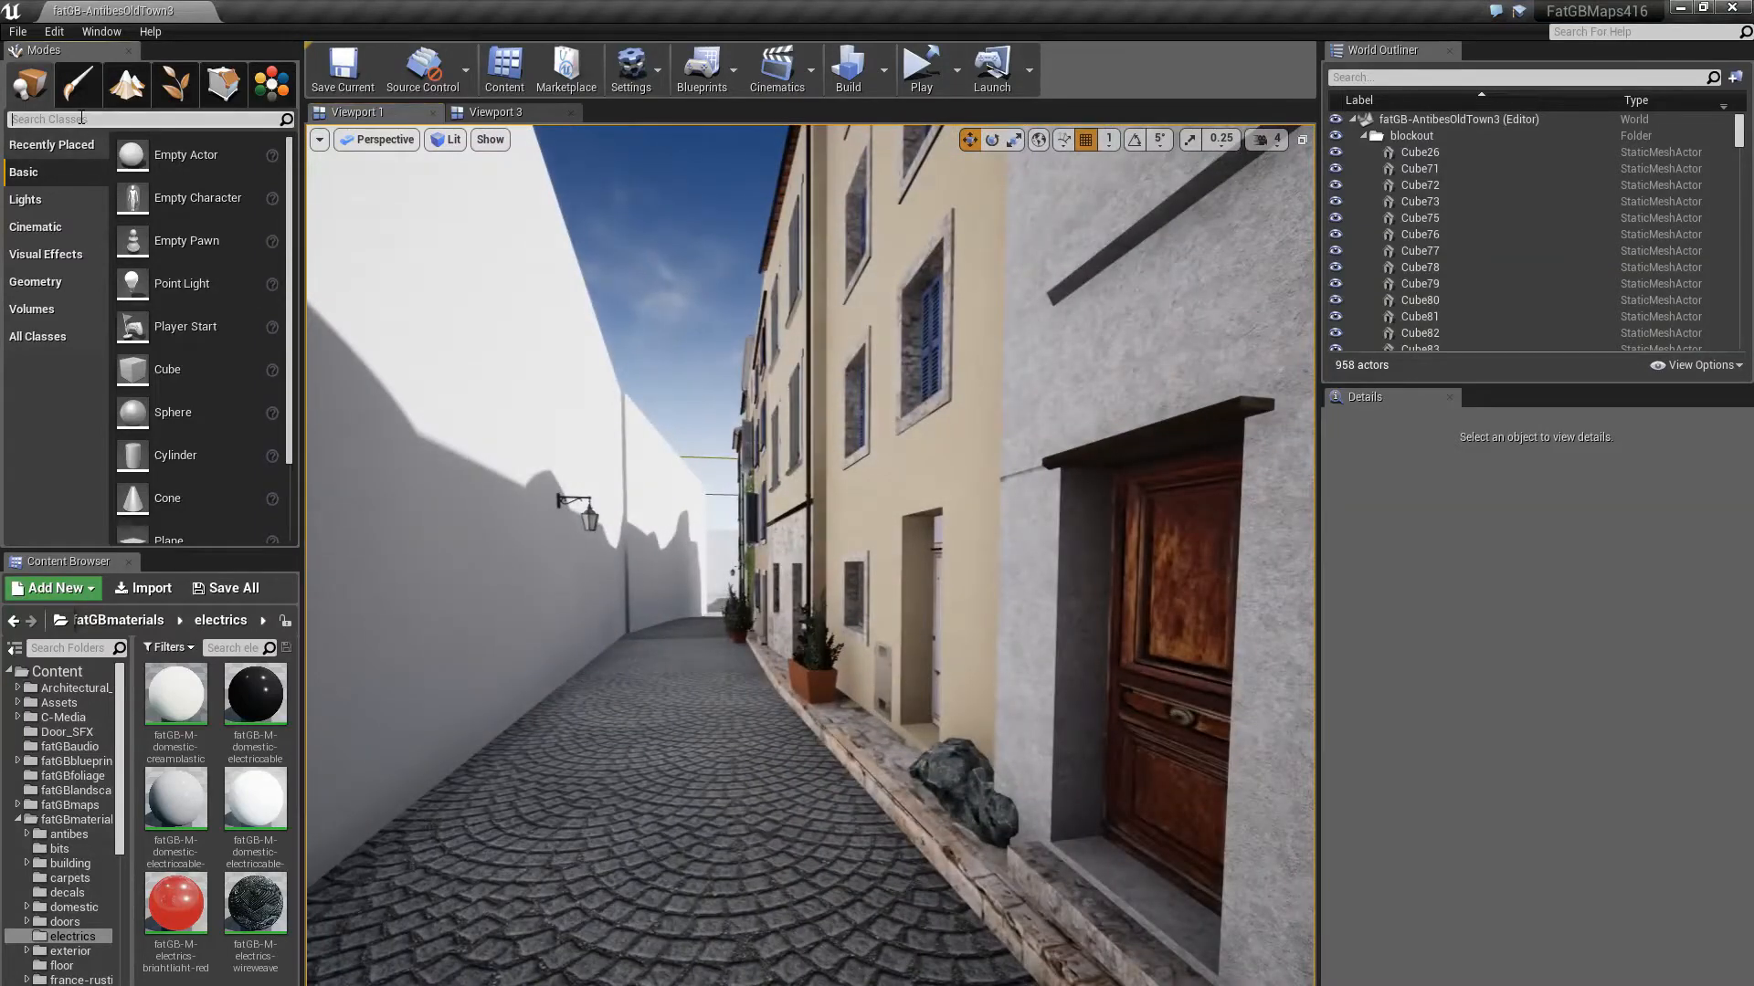
{"action": "type", "text": "cable actor"}
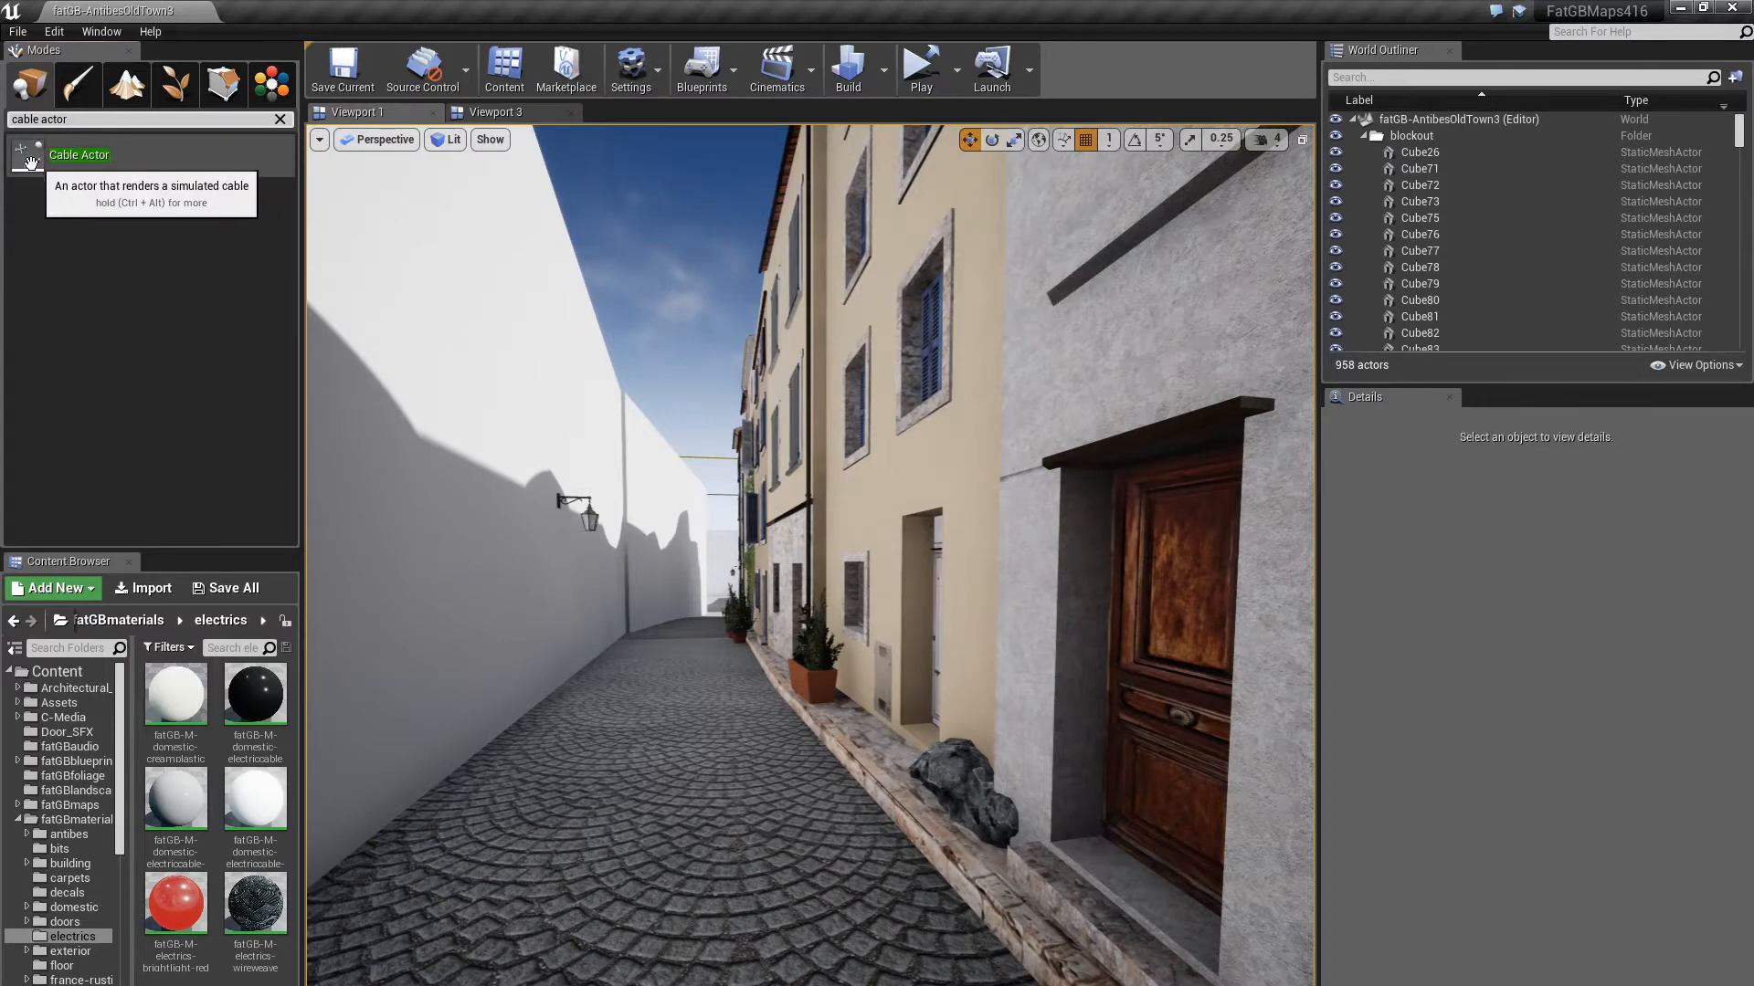
{"action": "left_click_drag", "start_coordinate": [80, 156], "coordinate": [1014, 579]}
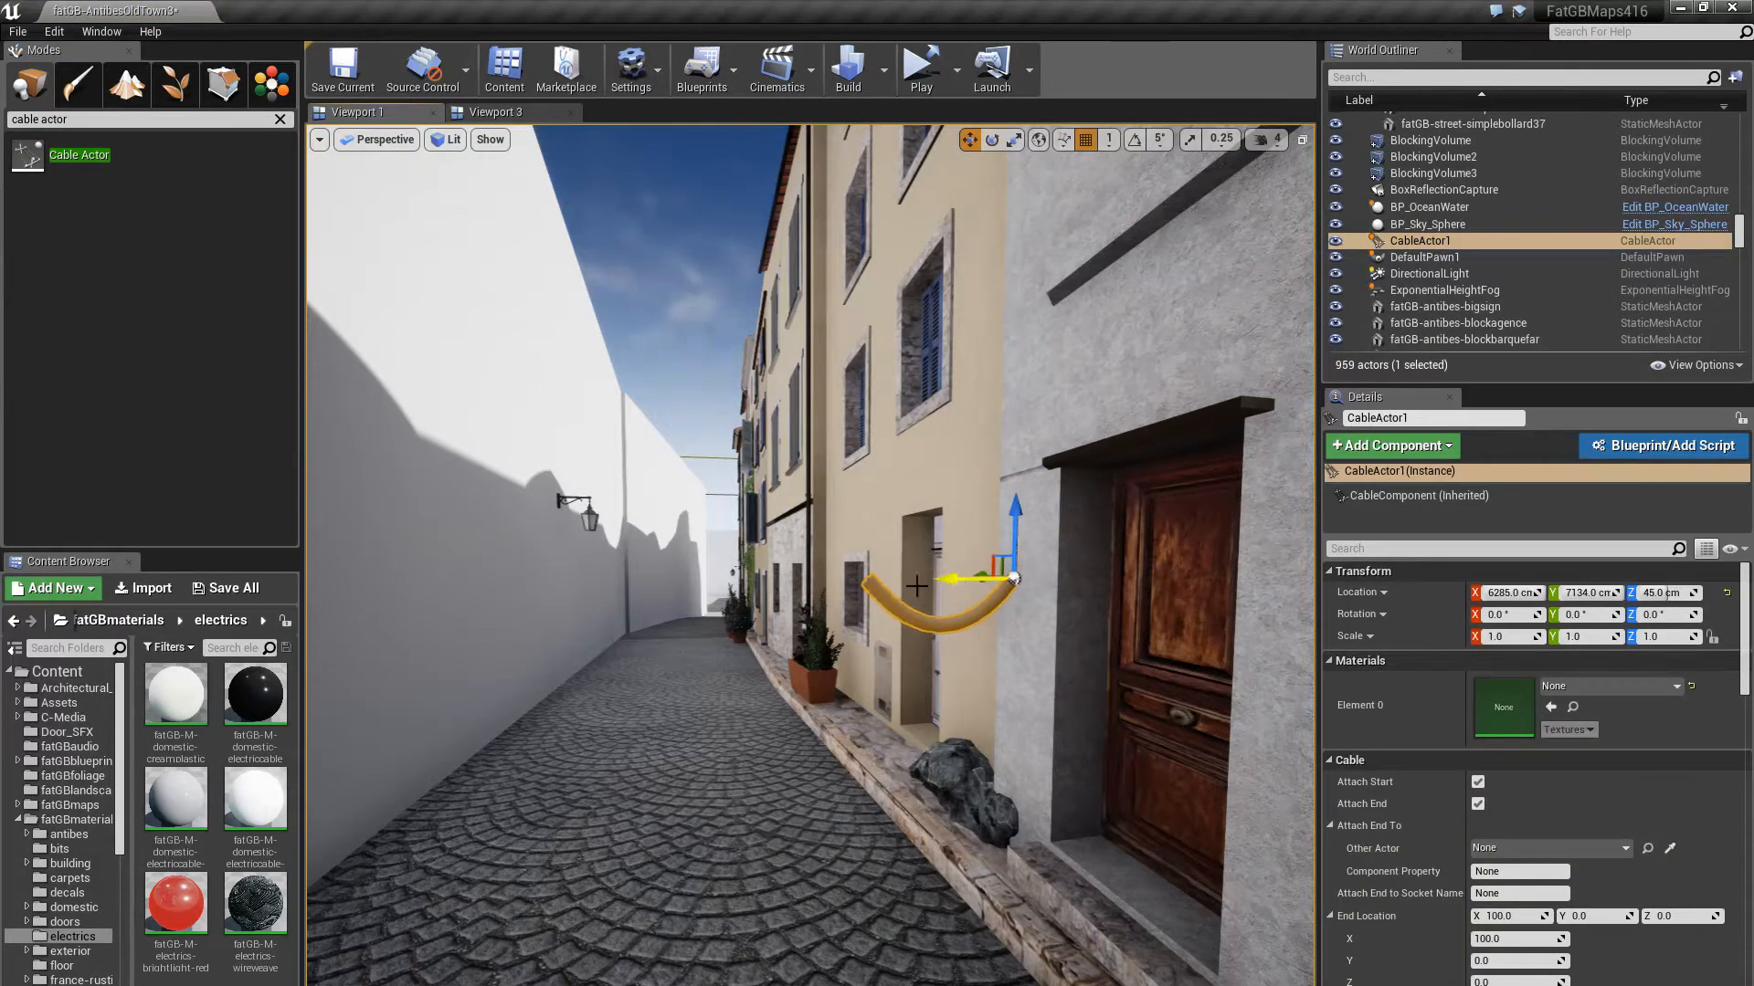
Select the cable component's end point and stretch it across the street toward the blank wall, to X 248 and Z 69
{"action": "left_click", "coordinate": [1399, 494]}
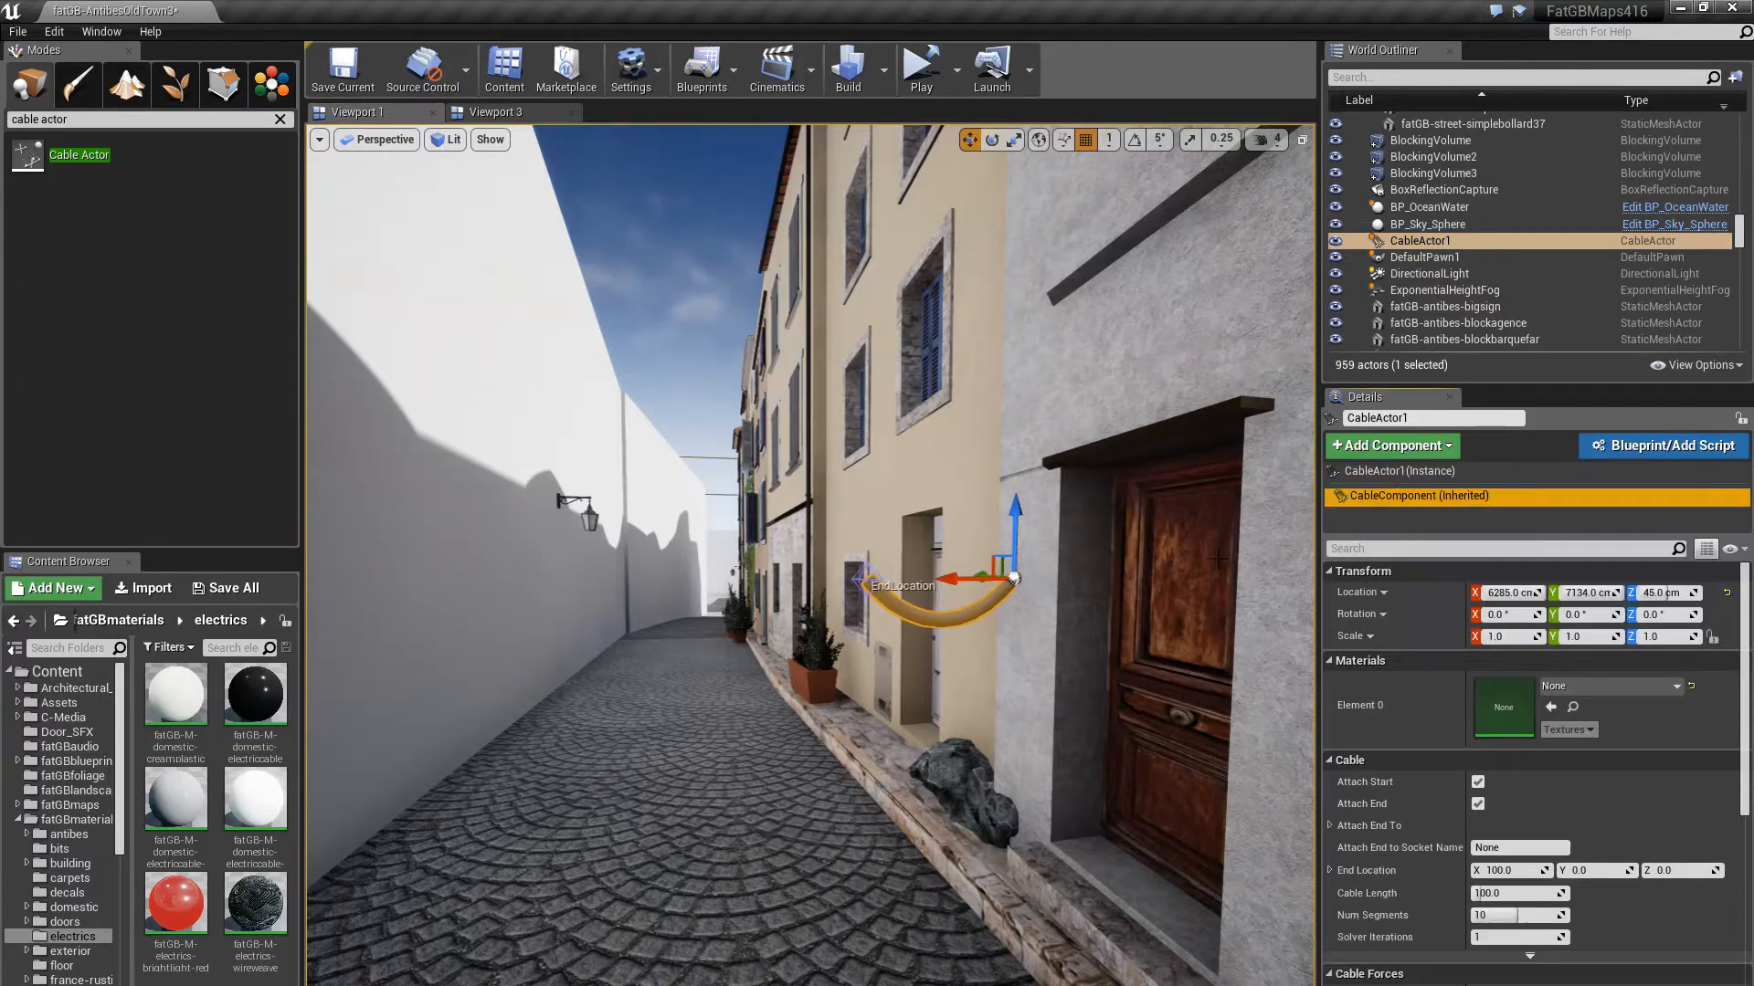
{"action": "left_click", "coordinate": [856, 578]}
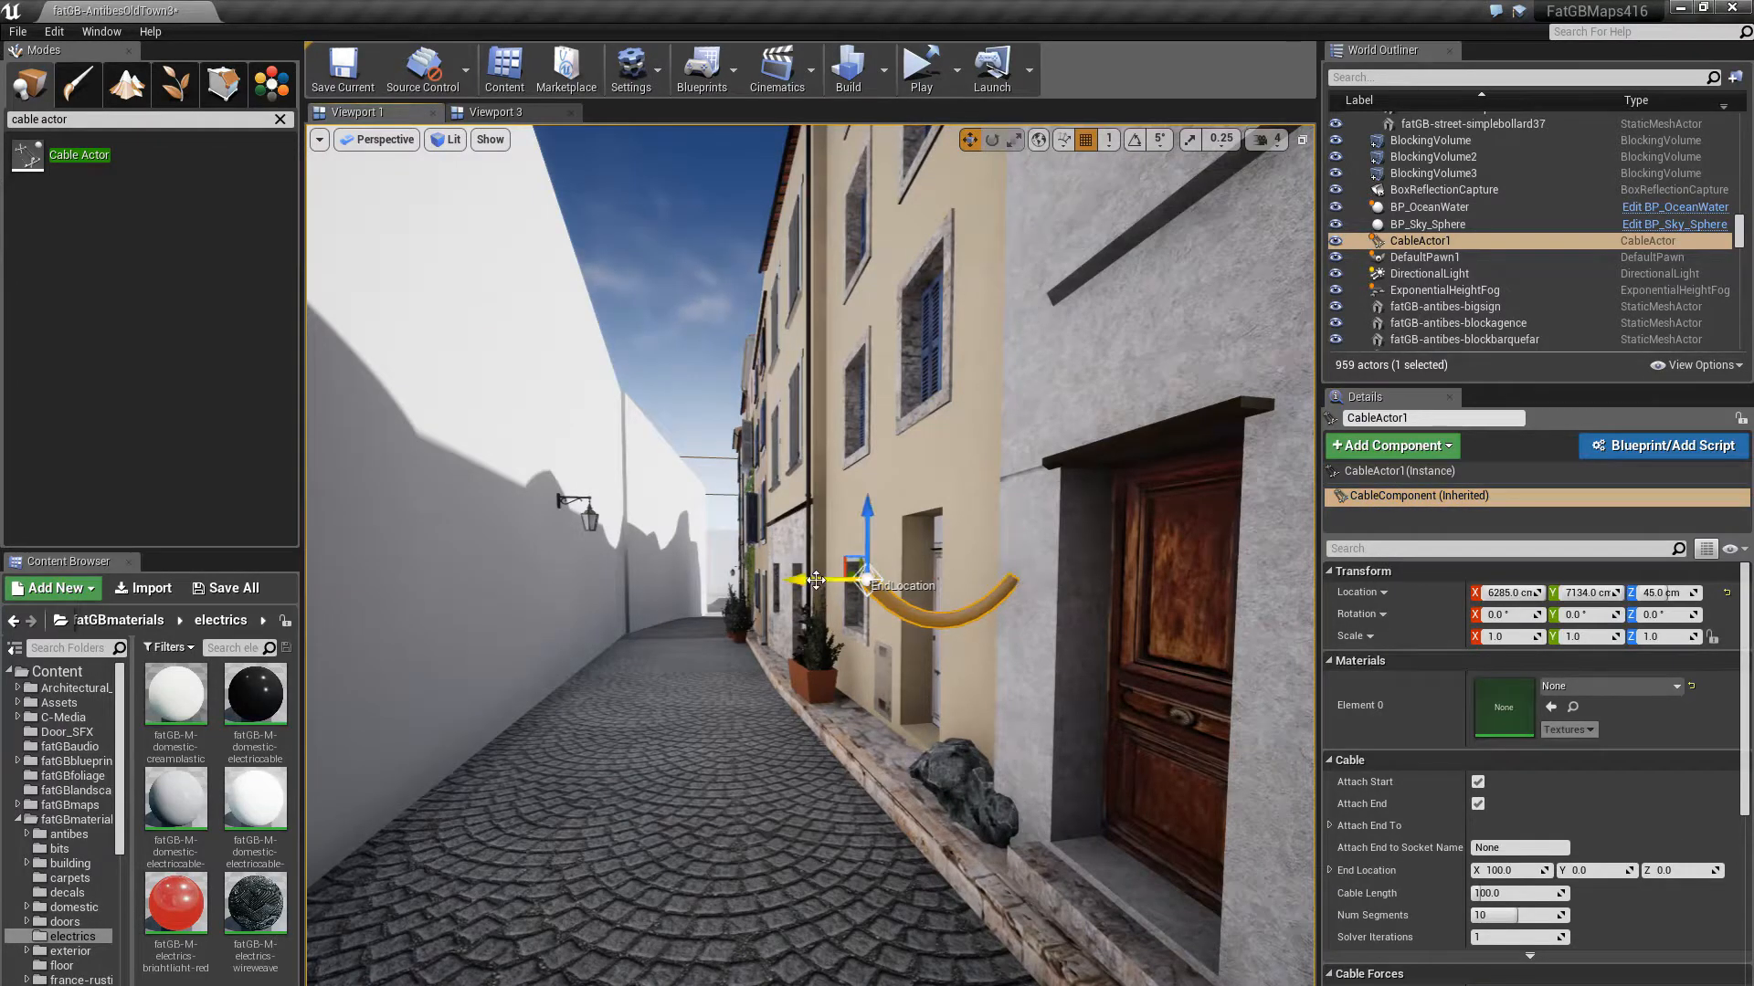
{"action": "left_click_drag", "start_coordinate": [816, 580], "coordinate": [644, 444]}
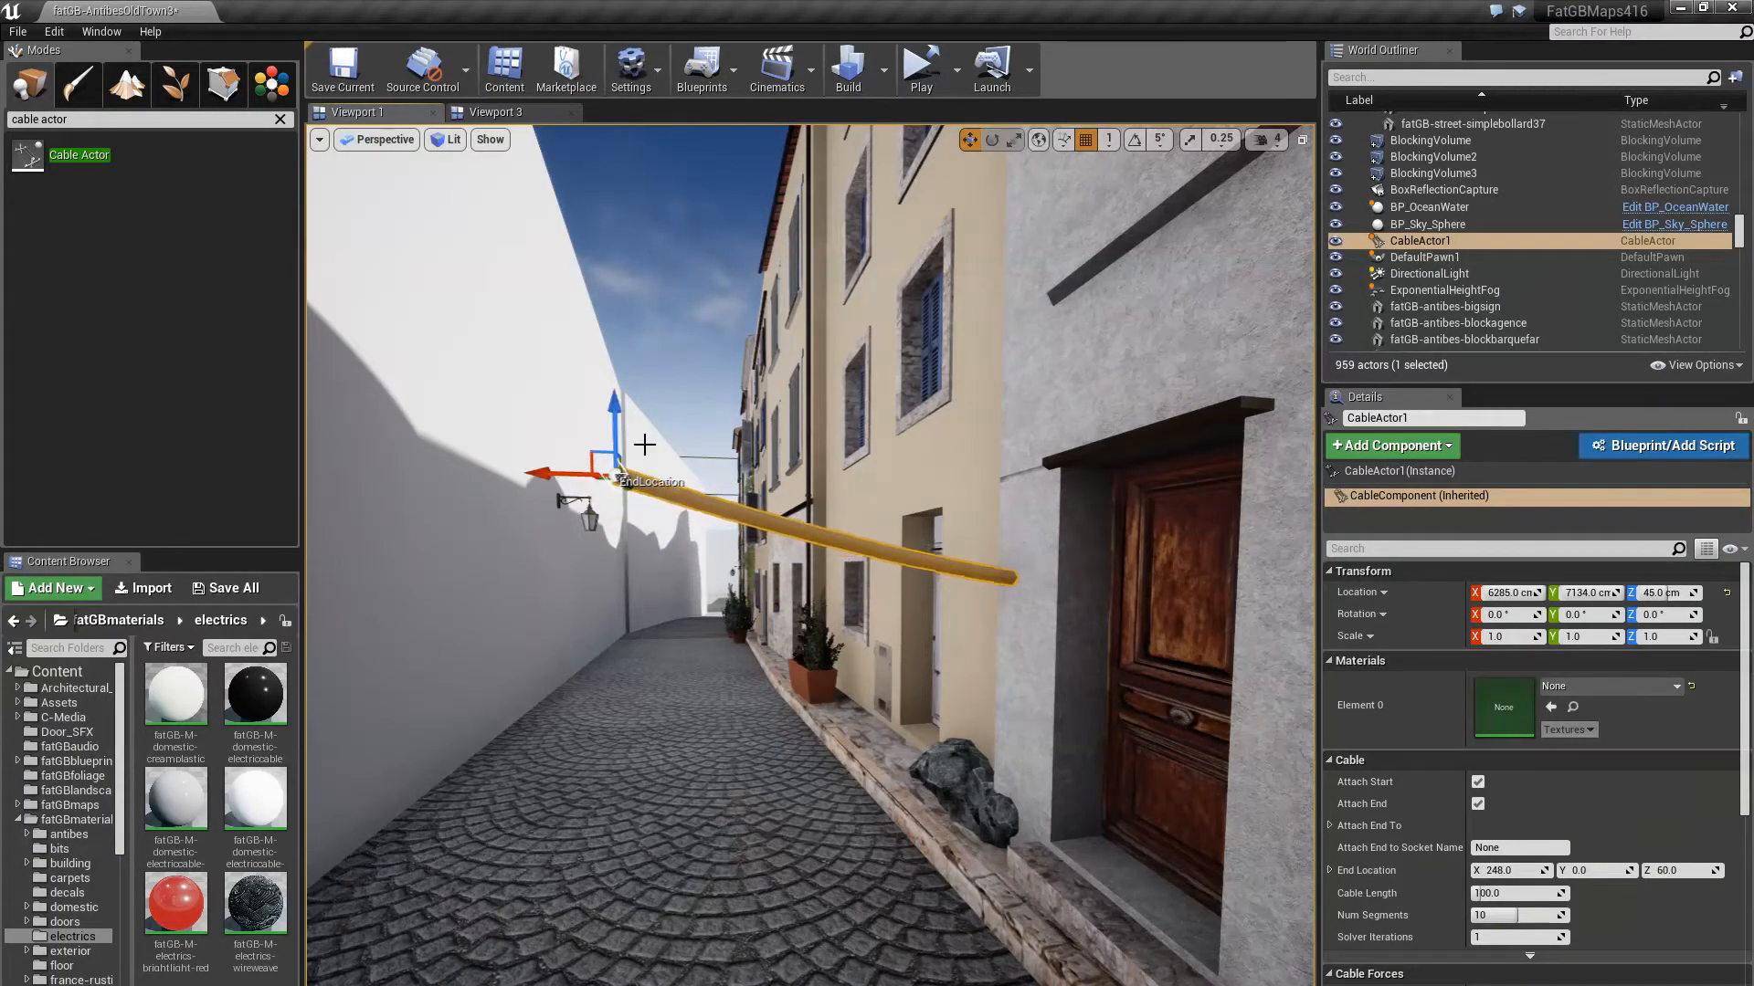
{"action": "right_click_drag", "start_coordinate": [643, 444], "coordinate": [683, 697]}
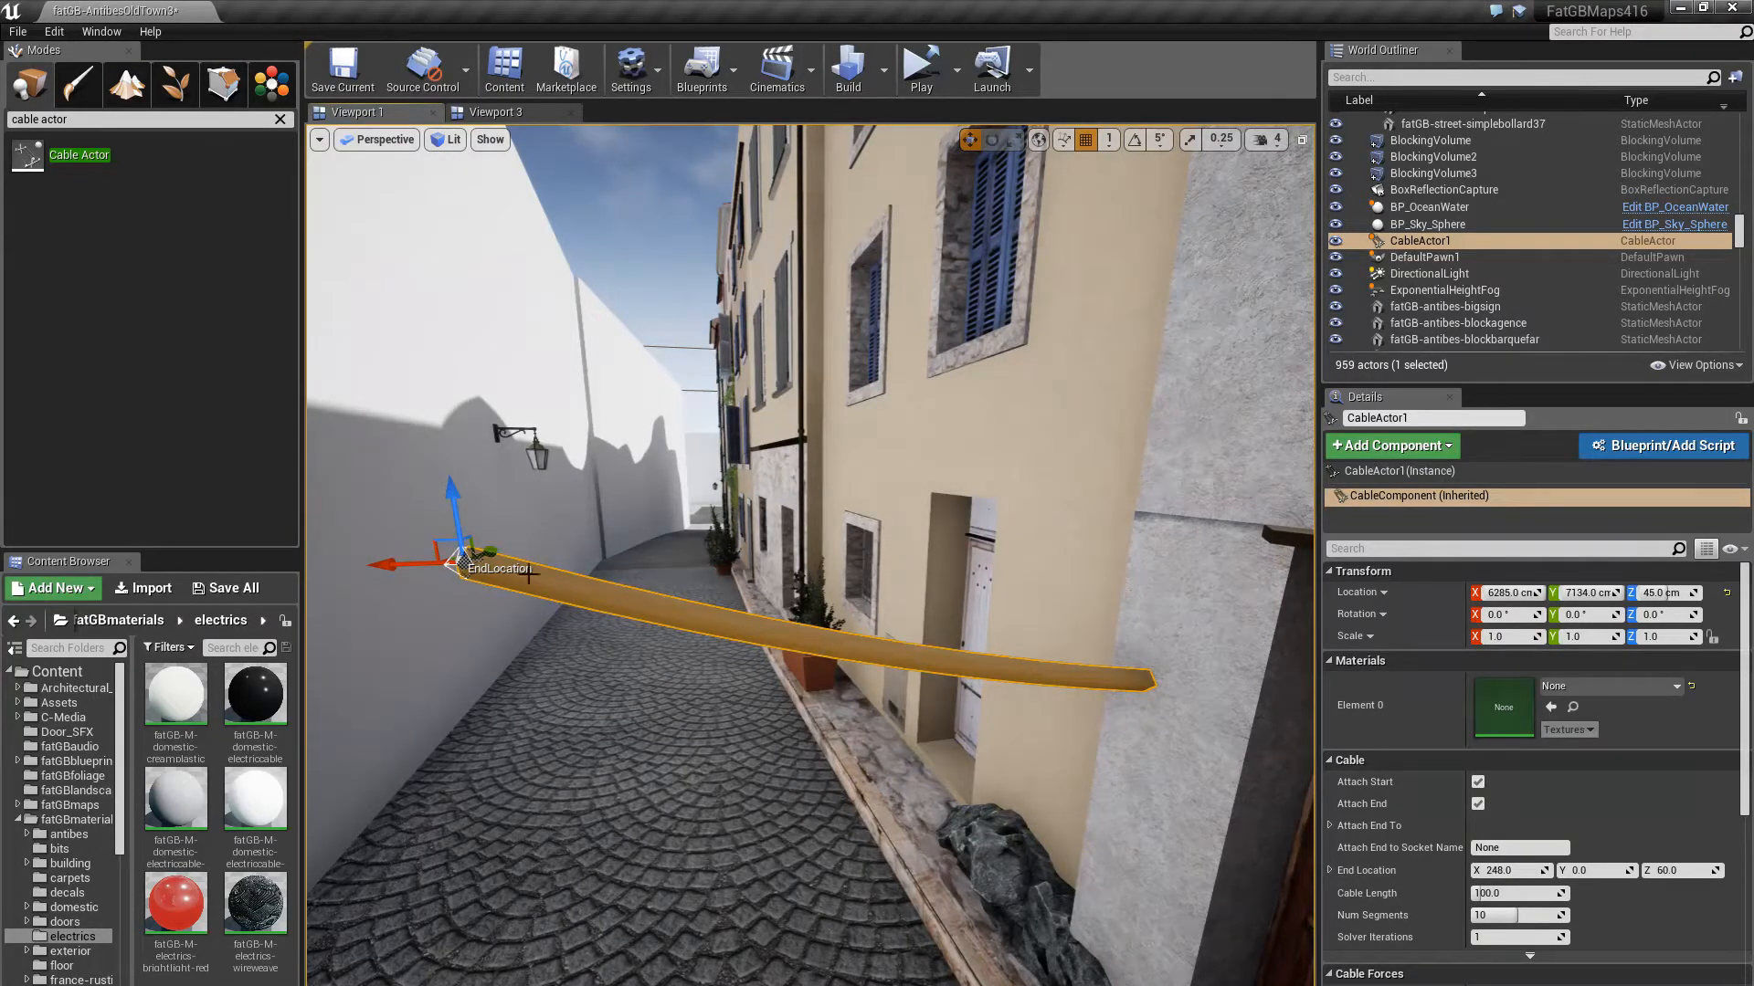
{"action": "left_click_drag", "start_coordinate": [452, 507], "coordinate": [494, 475]}
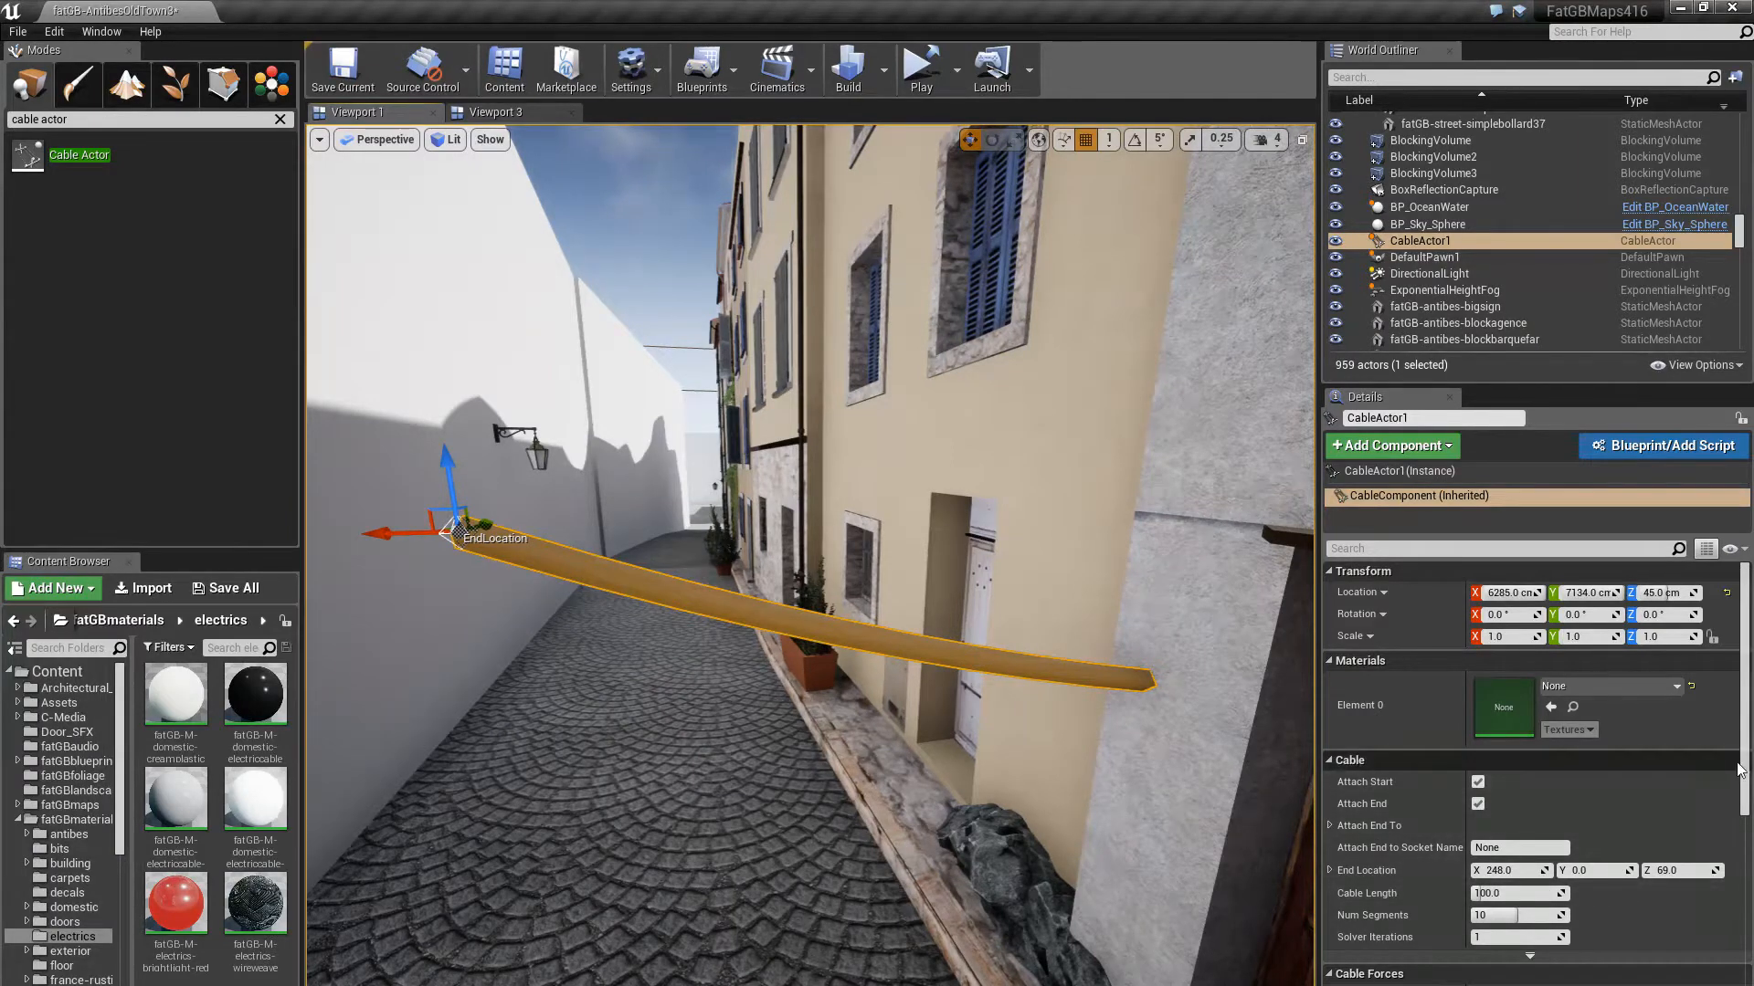
Set the cable width to 2 and move the cable's end point closer to the blank wall, to X 266
{"action": "scroll", "coordinate": [1745, 800], "scroll_direction": "down", "scroll_amount": 2}
{"action": "scroll", "coordinate": [1744, 800], "scroll_direction": "down", "scroll_amount": 10}
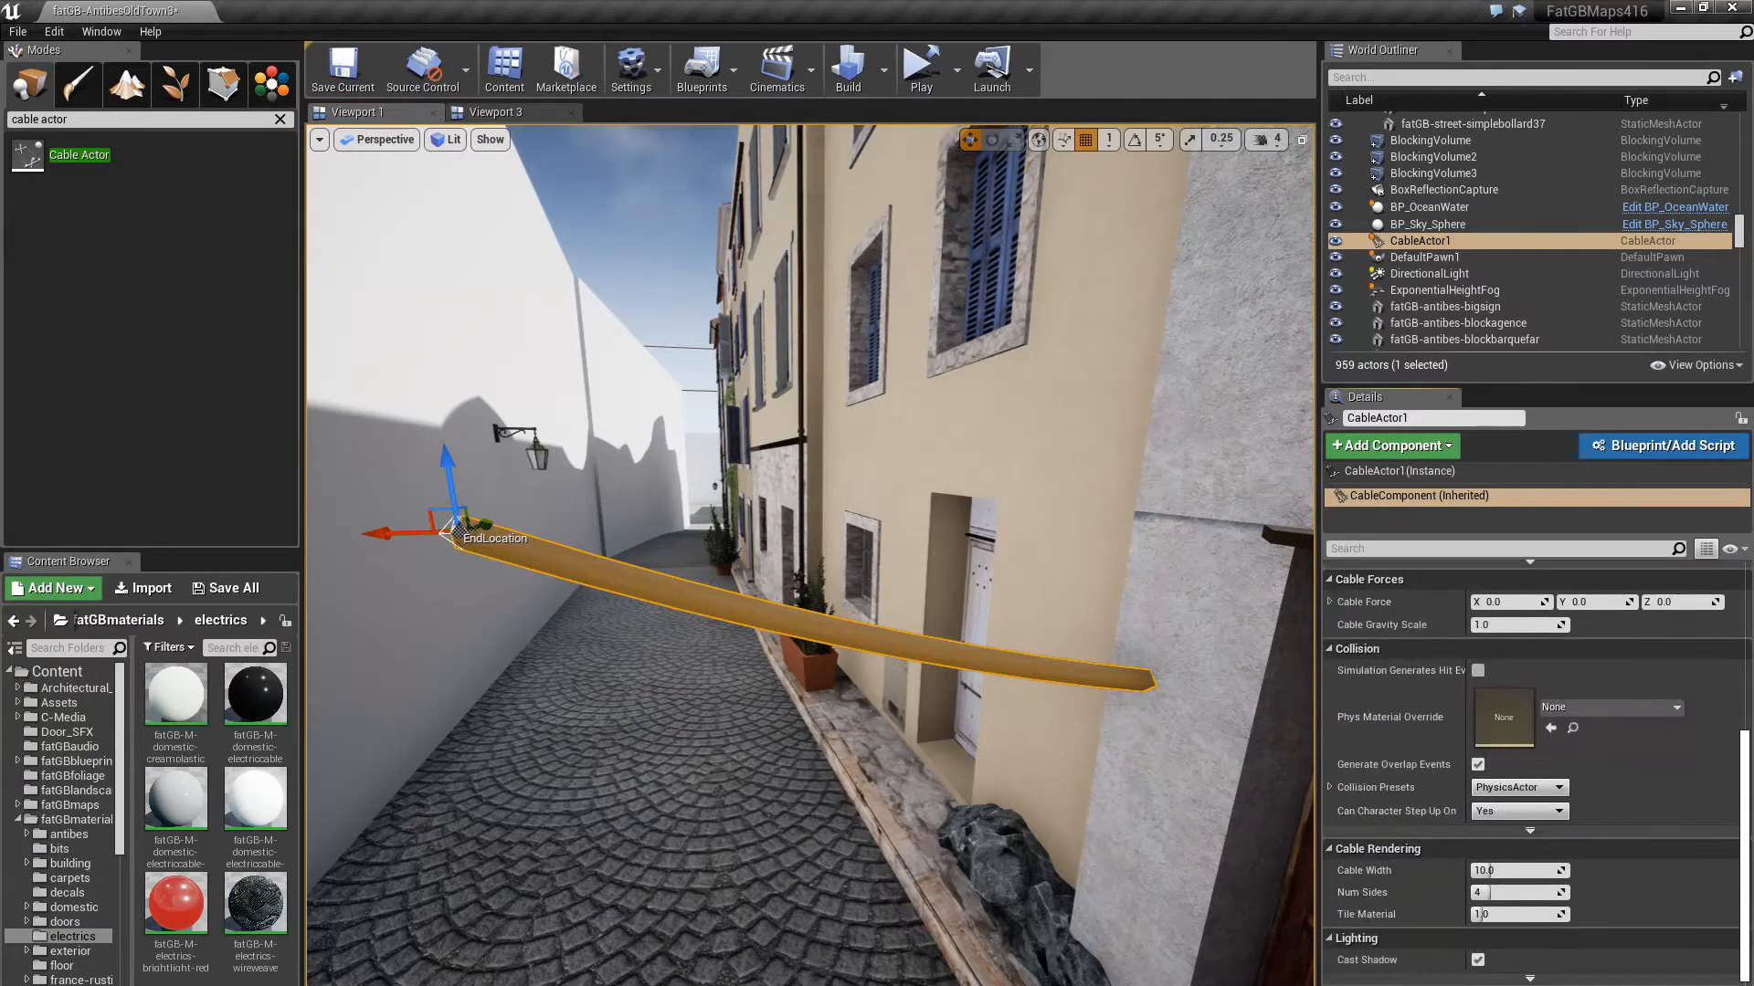
{"action": "left_click_drag", "start_coordinate": [1745, 975], "coordinate": [1746, 985]}
{"action": "left_click", "coordinate": [1483, 803]}
{"action": "type", "text": "2"}
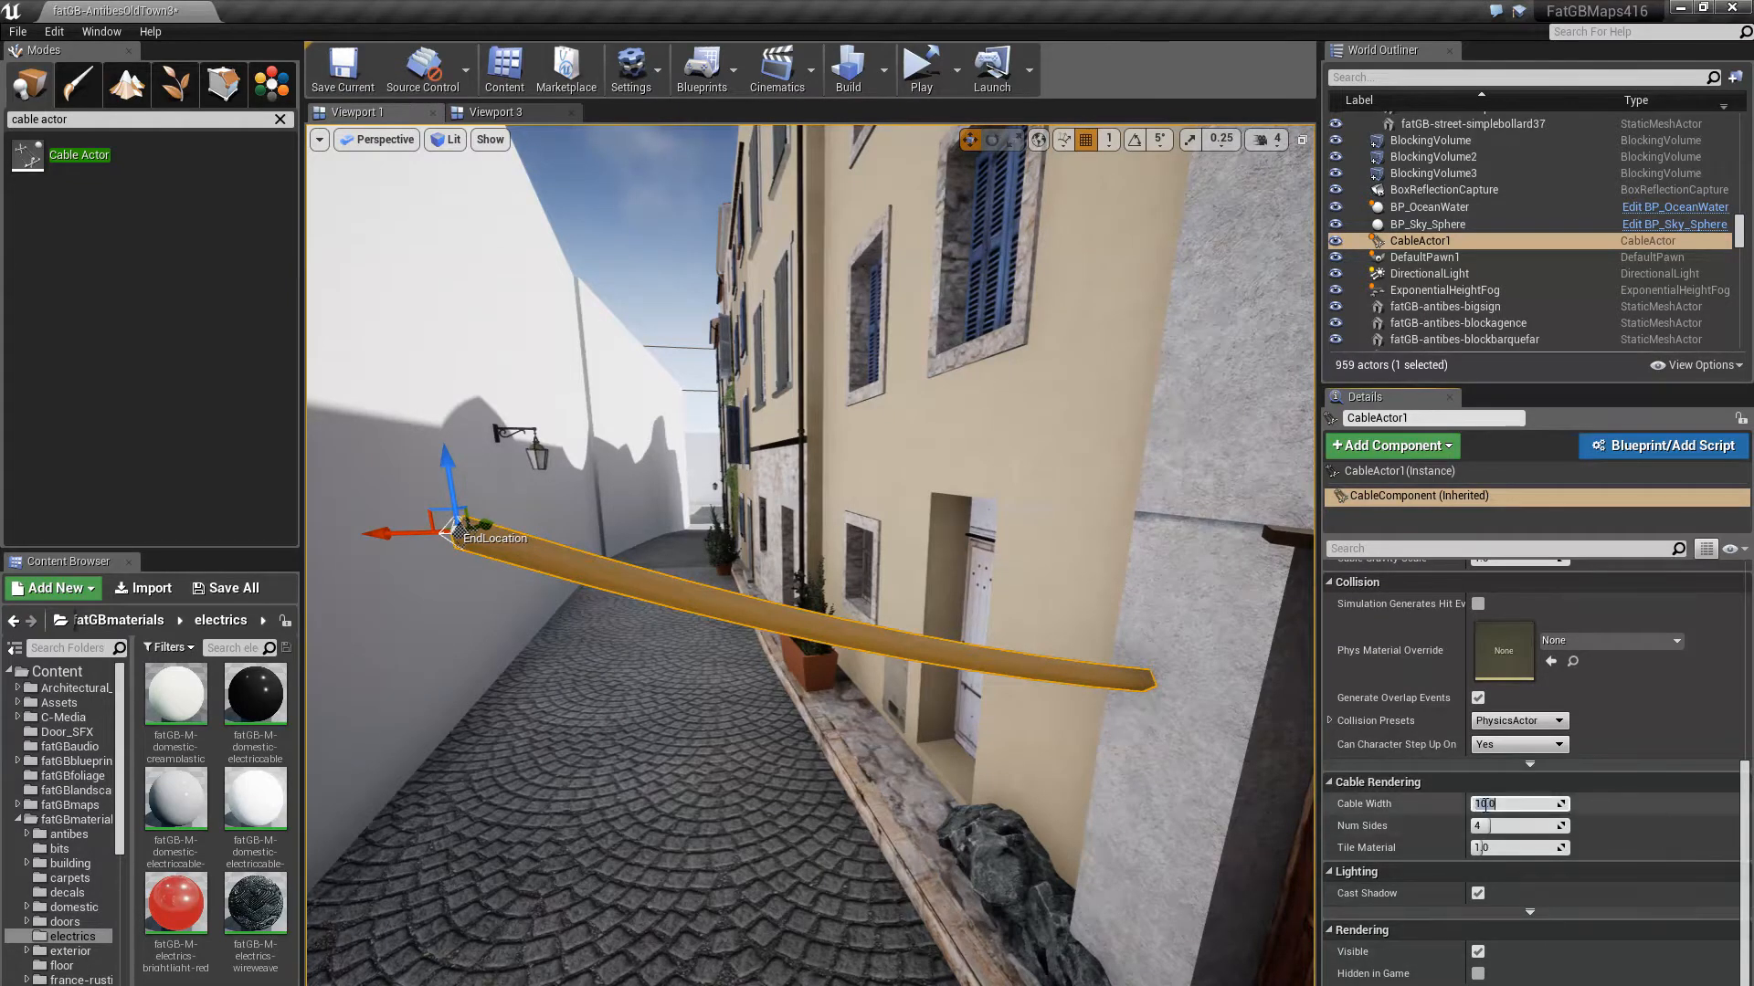
{"action": "key", "text": "Return"}
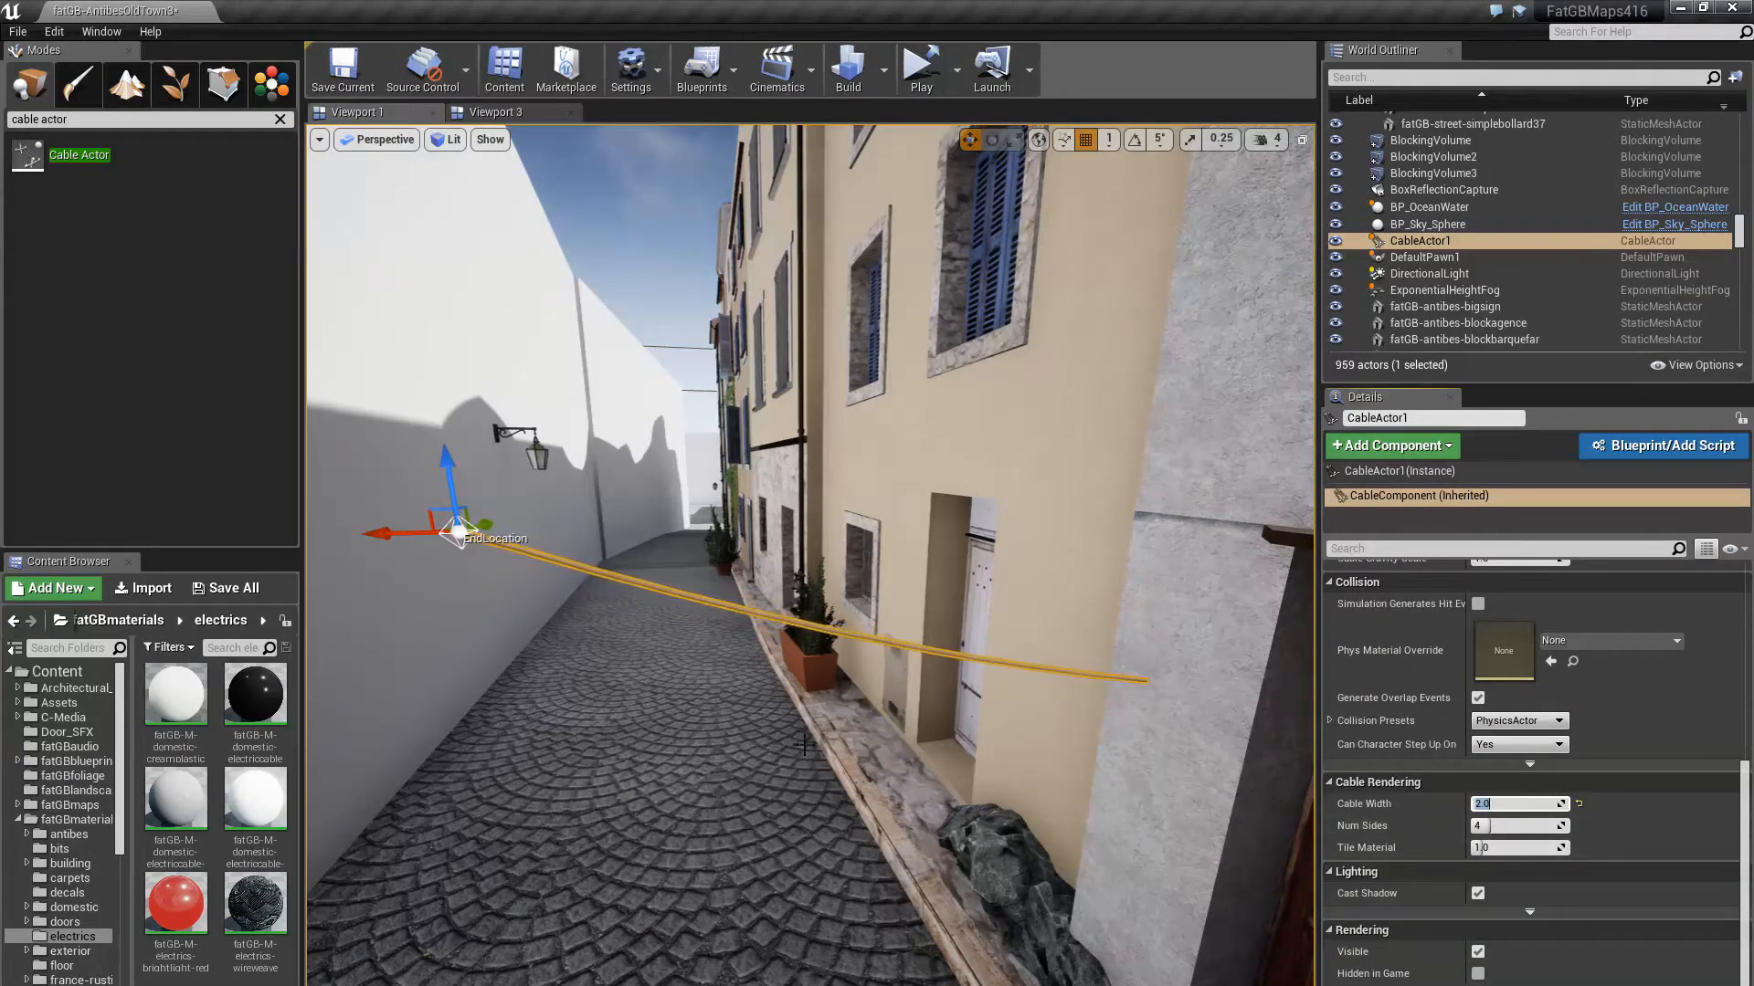
{"action": "left_click_drag", "start_coordinate": [426, 536], "coordinate": [357, 537]}
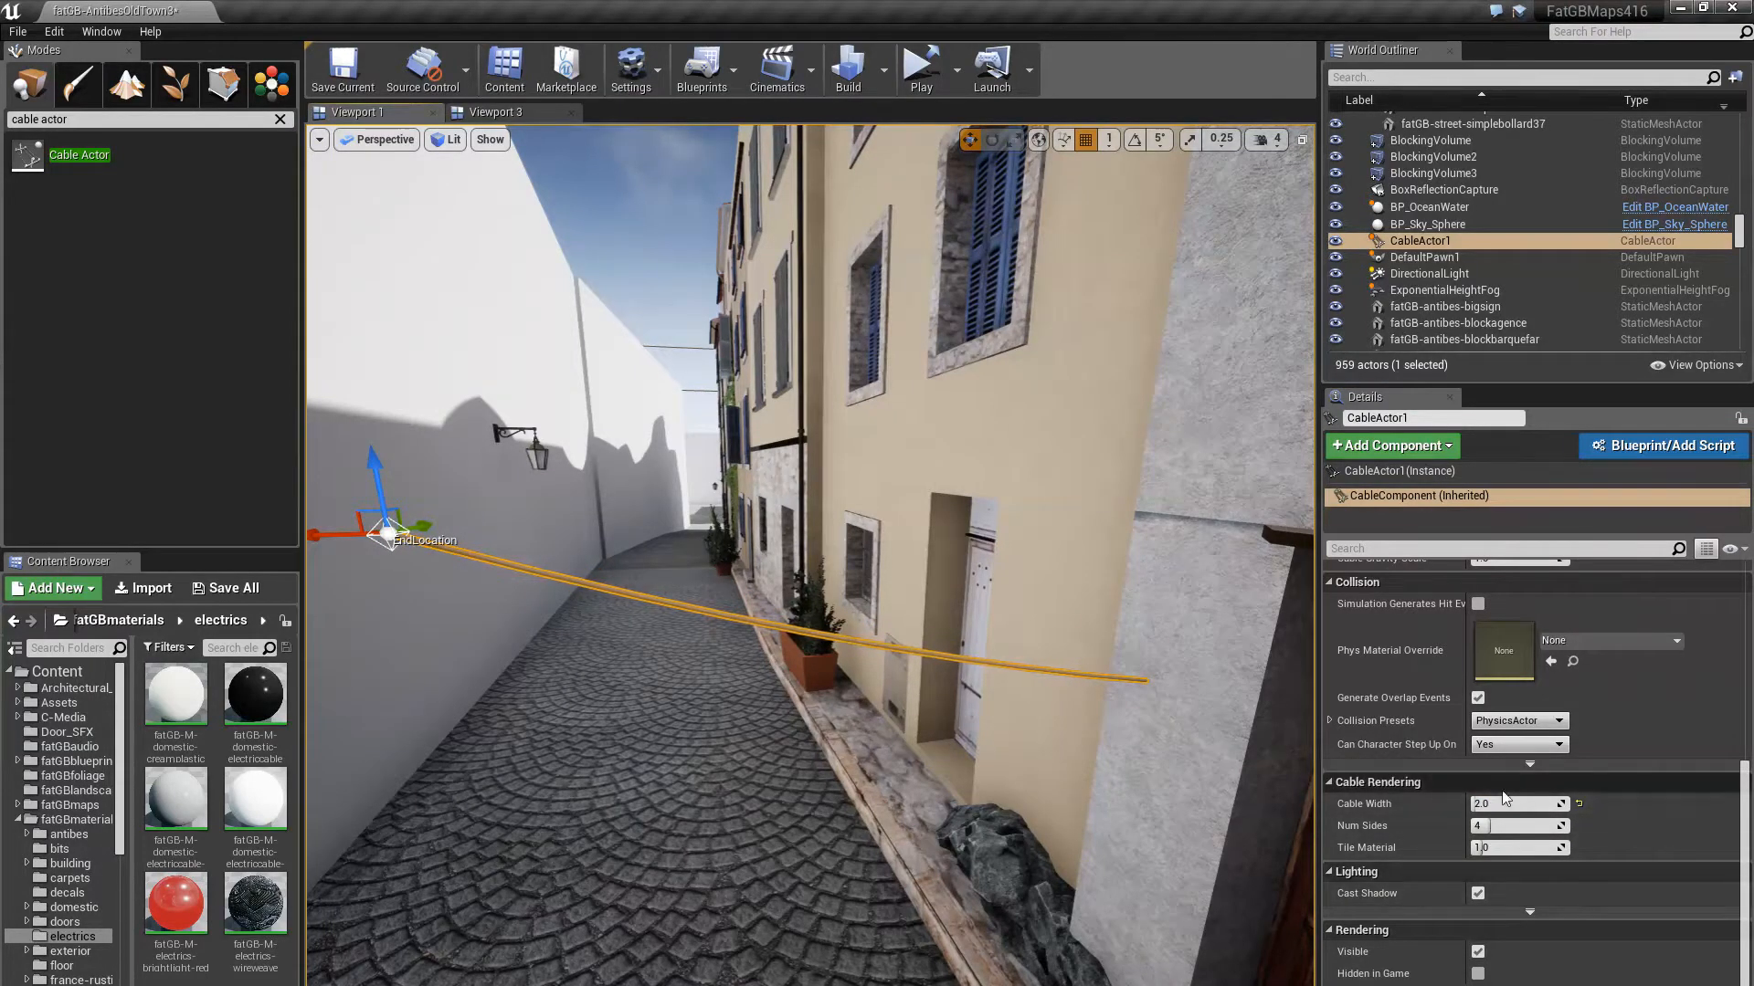
Try a cable length of 200 to test the sag, and settle on a length of 50
{"action": "scroll", "coordinate": [1514, 915], "scroll_direction": "down", "scroll_amount": 2}
{"action": "scroll", "coordinate": [1514, 907], "scroll_direction": "up", "scroll_amount": 8}
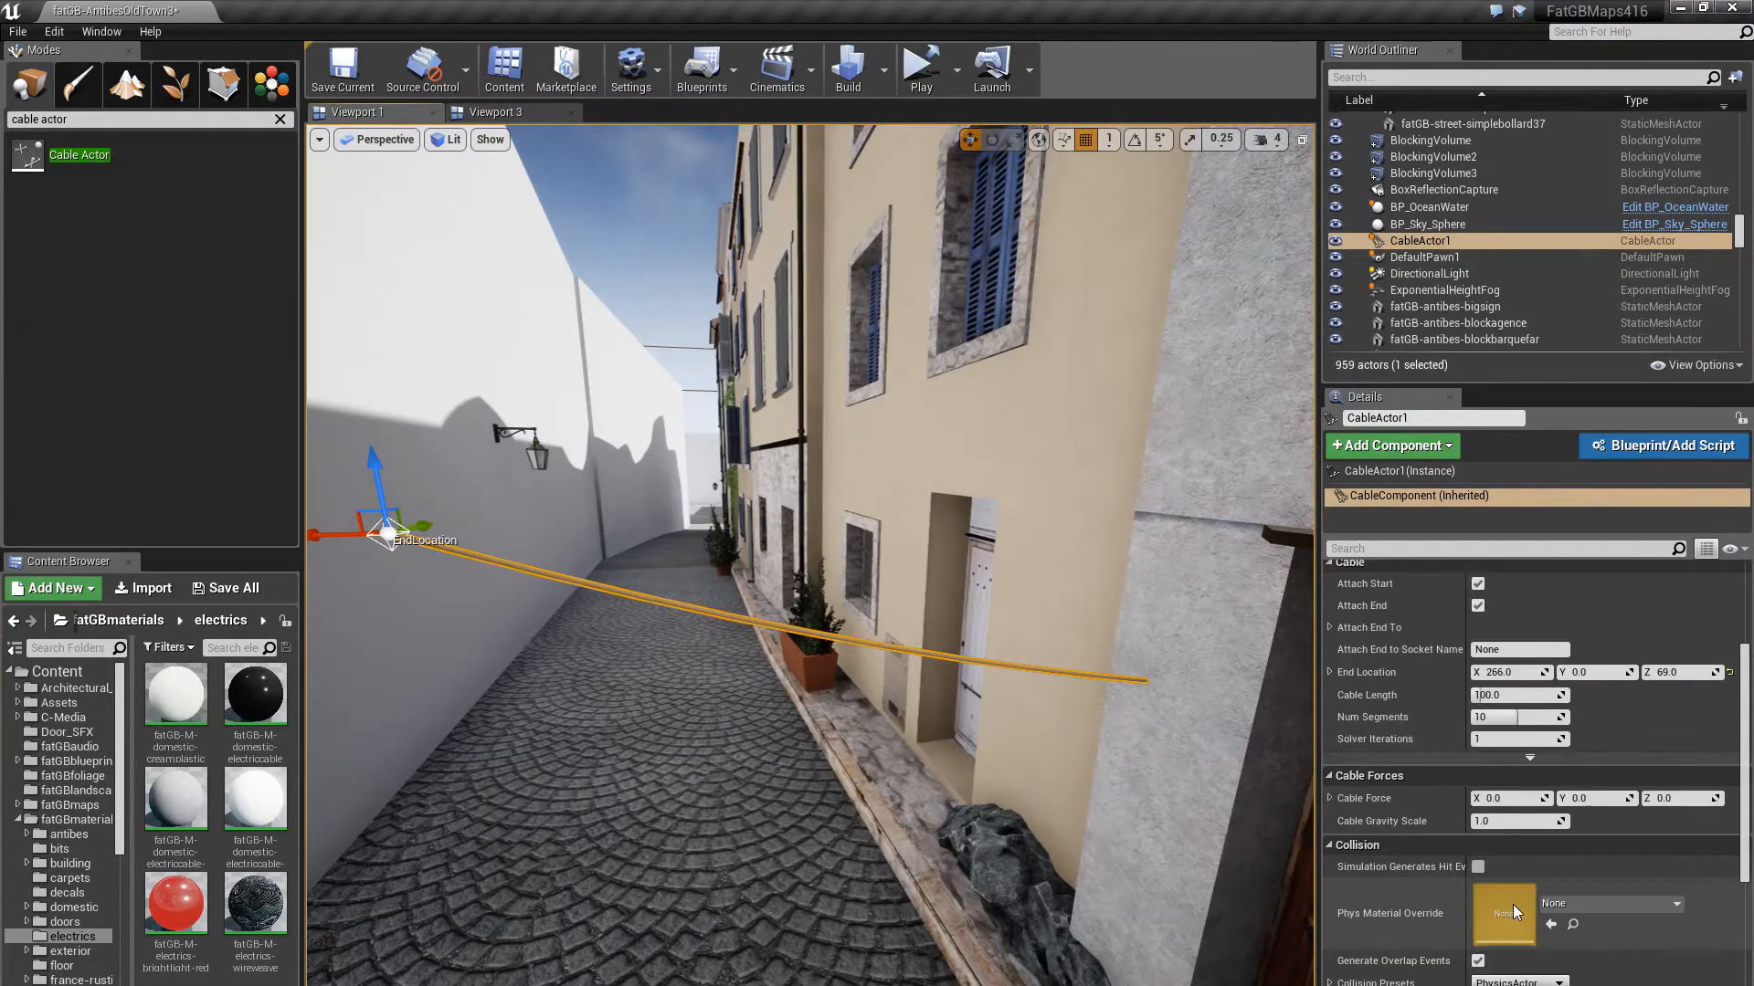
{"action": "left_click", "coordinate": [1502, 697]}
{"action": "type", "text": "200"}
{"action": "key", "text": "Return"}
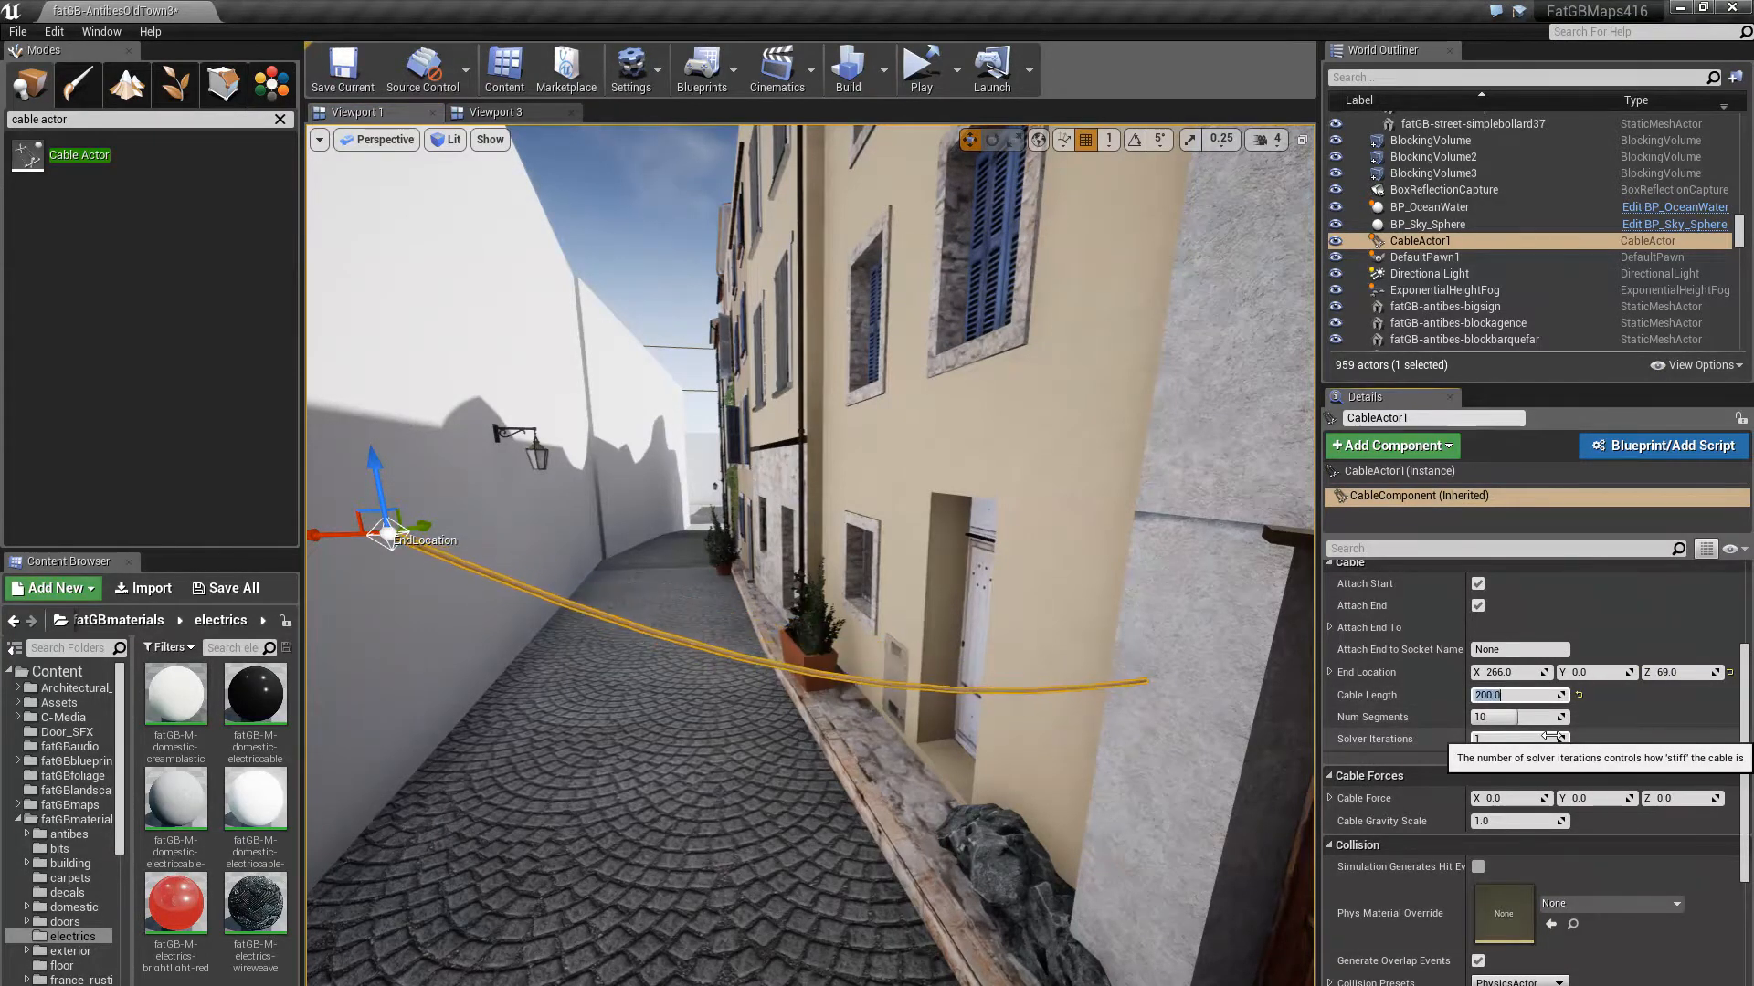
{"action": "type", "text": "50"}
{"action": "key", "text": "Return"}
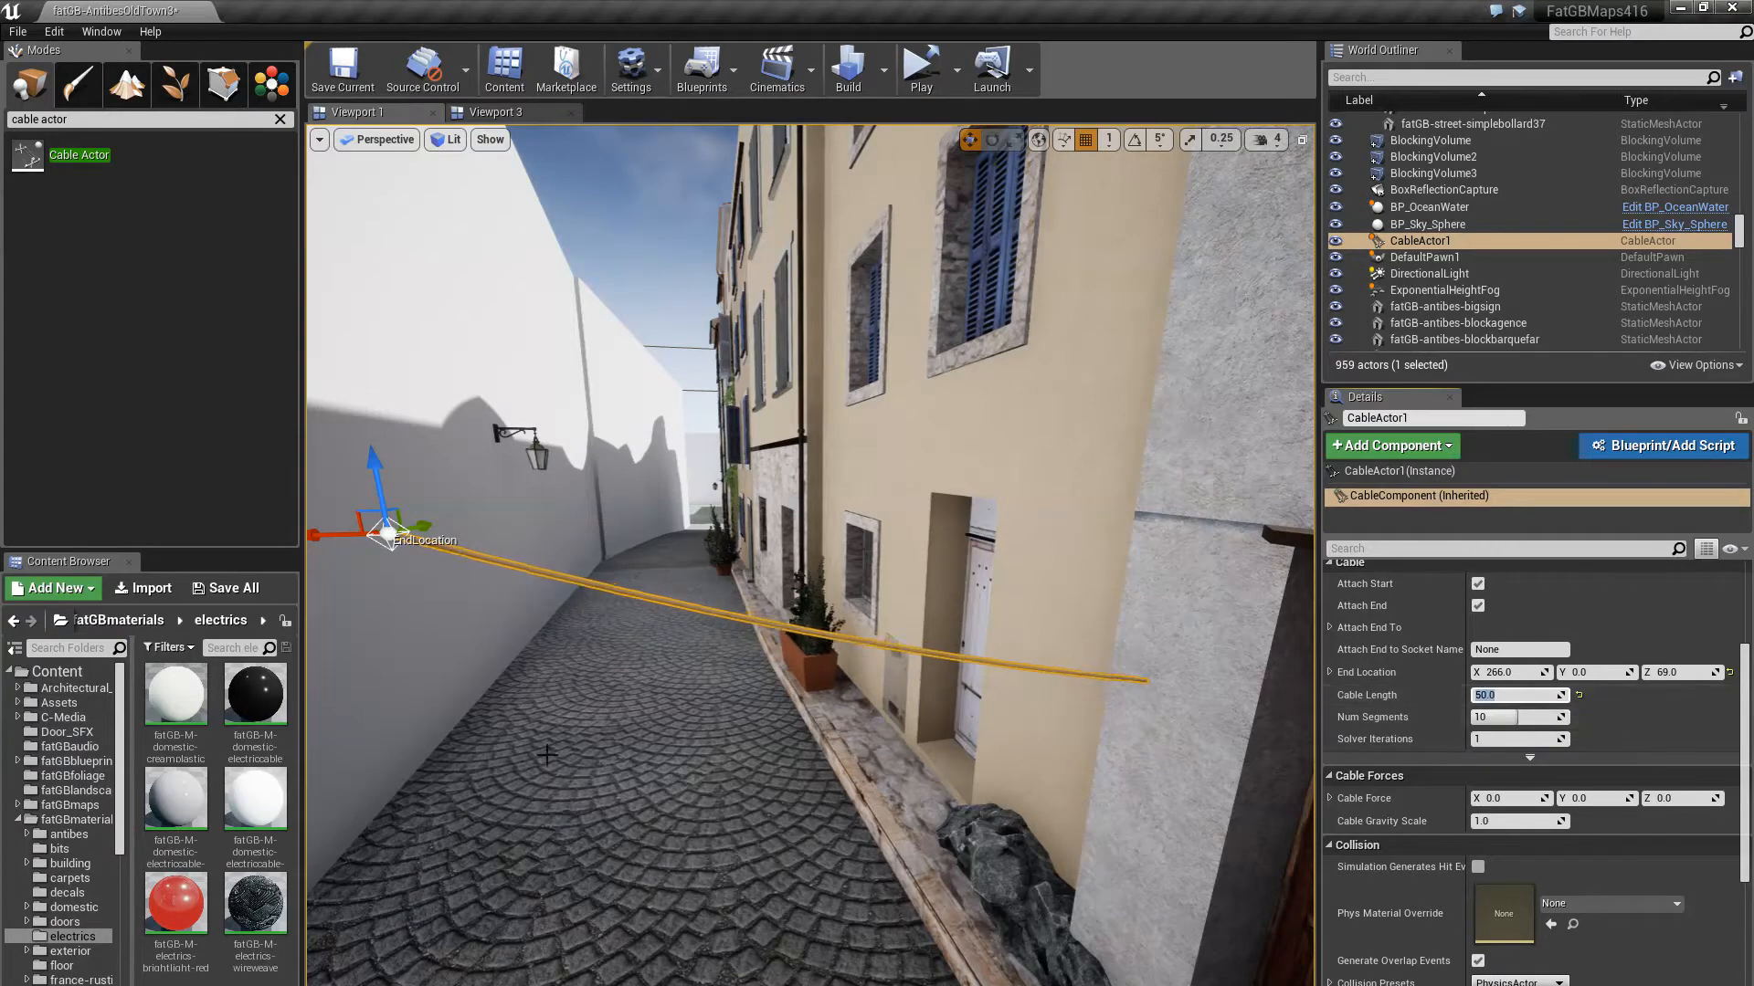
Move the cable's end point to about X 273 at the blank wall and raise it to about Z 75
{"action": "left_click_drag", "start_coordinate": [372, 534], "coordinate": [345, 536]}
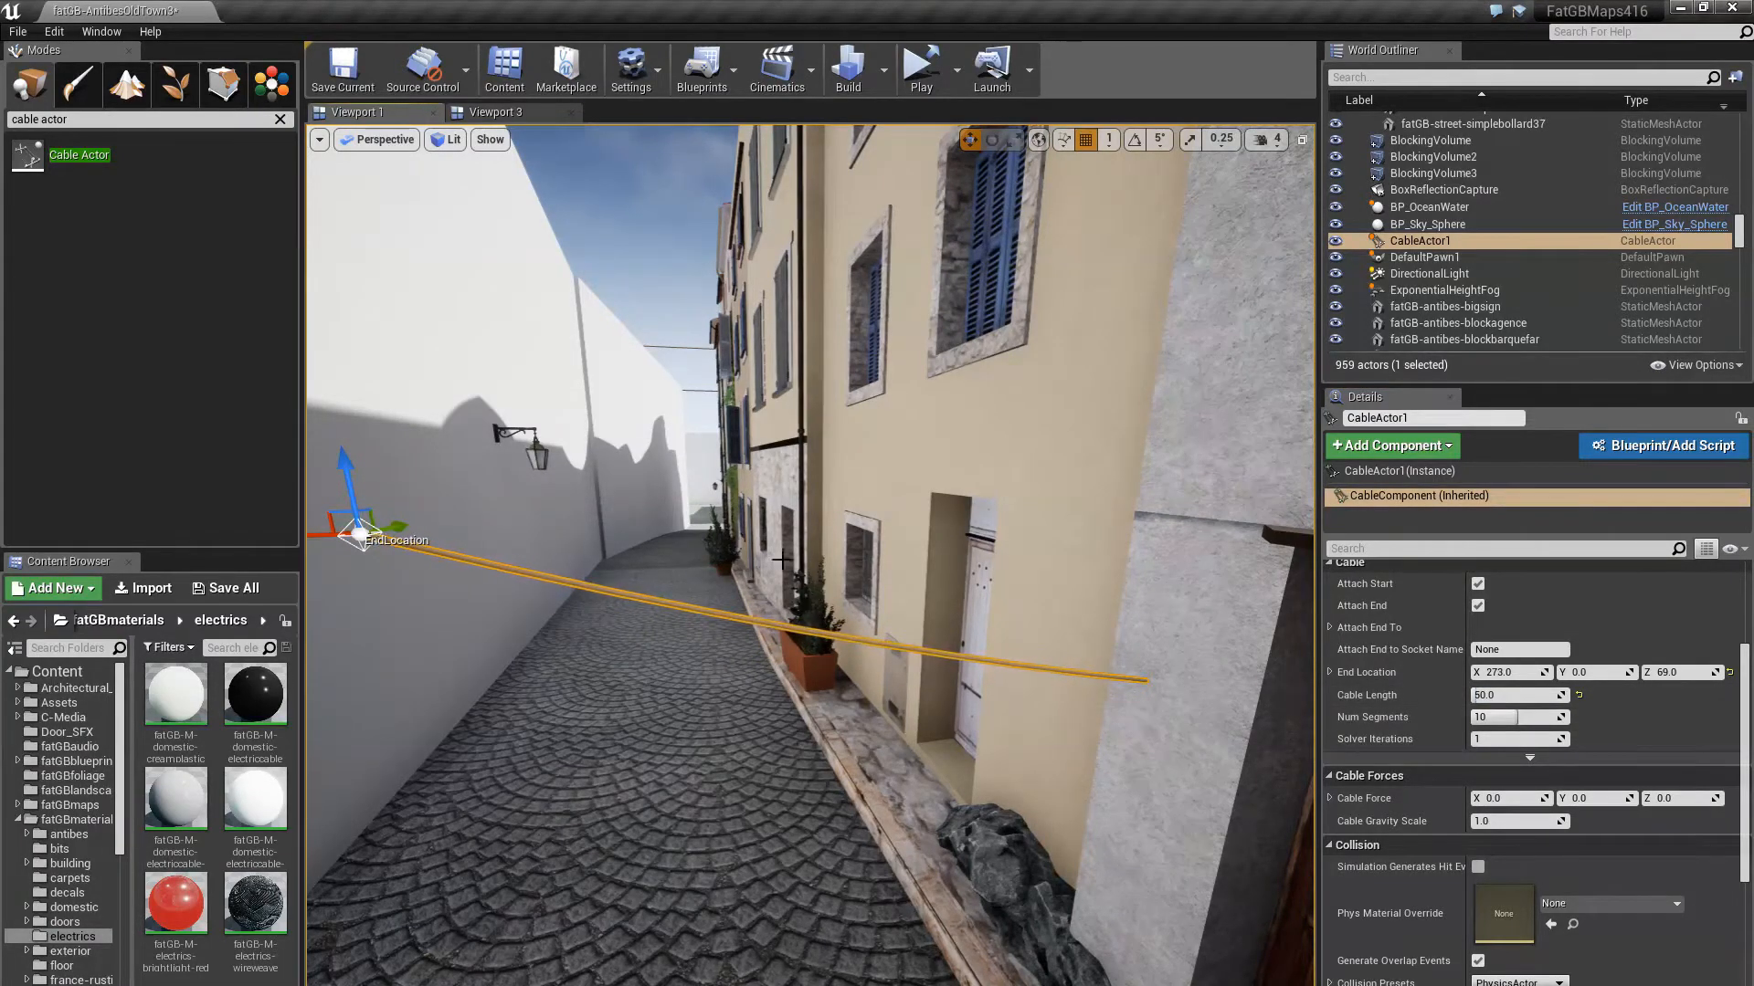
{"action": "right_click_drag", "start_coordinate": [807, 637], "coordinate": [731, 642]}
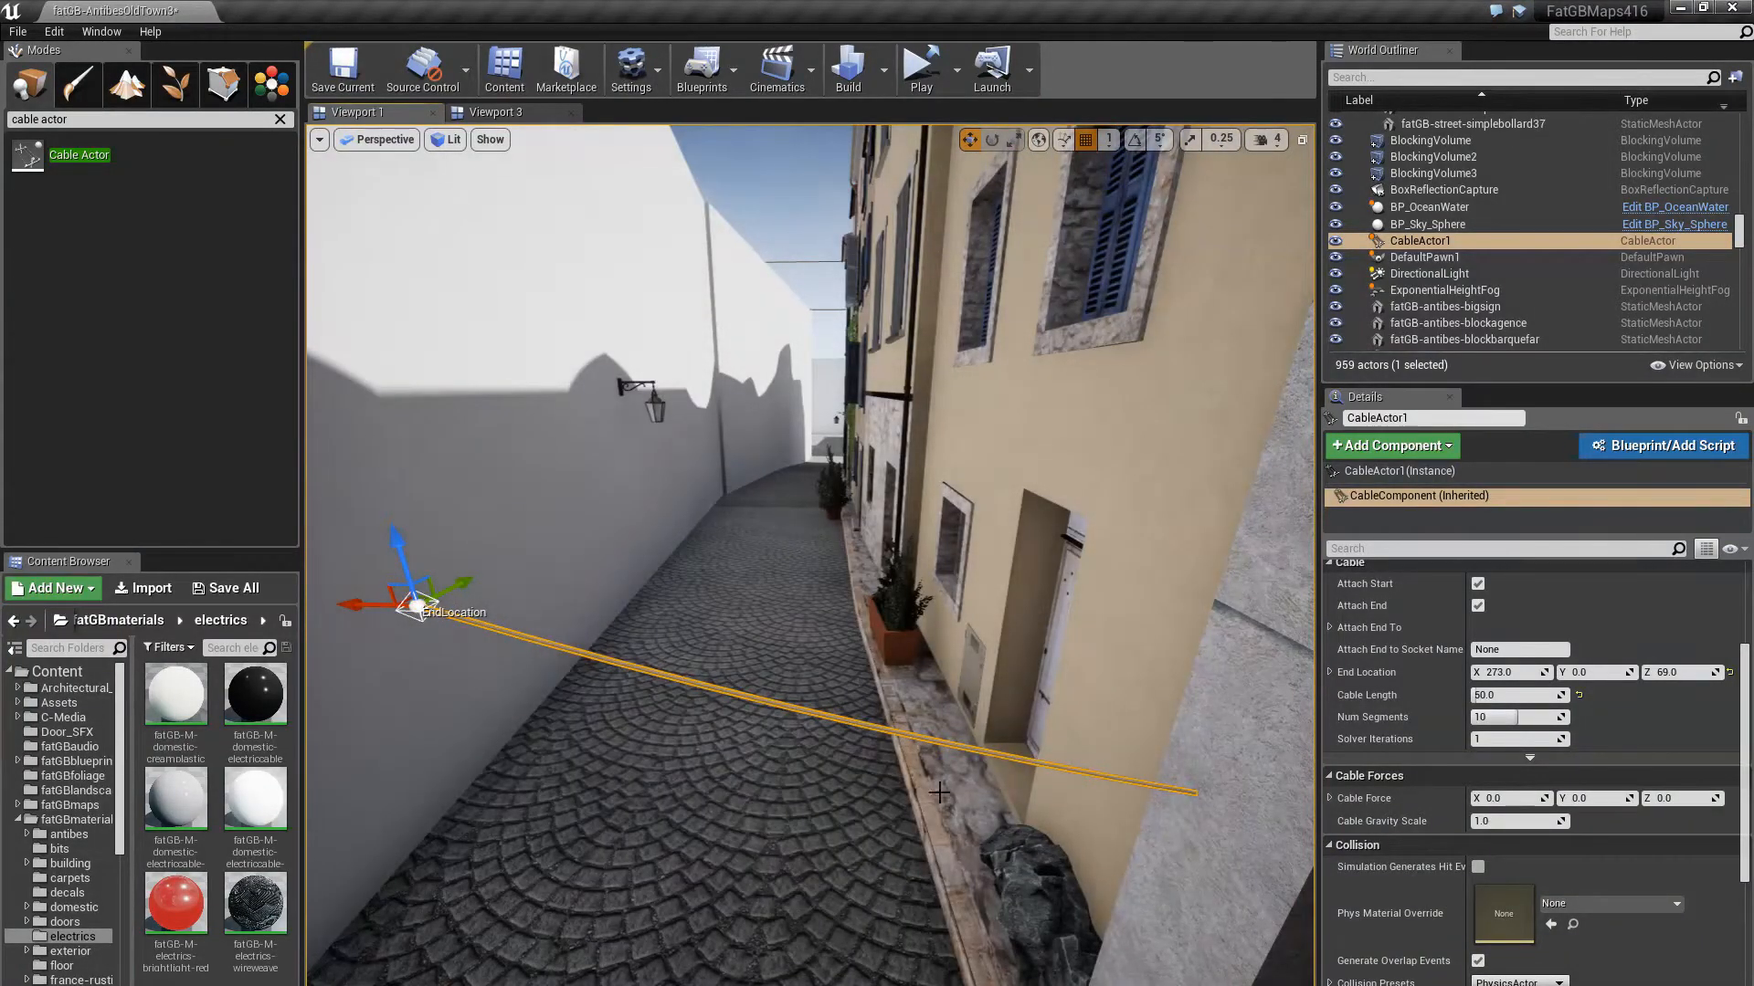
{"action": "right_click_drag", "start_coordinate": [675, 725], "coordinate": [717, 712]}
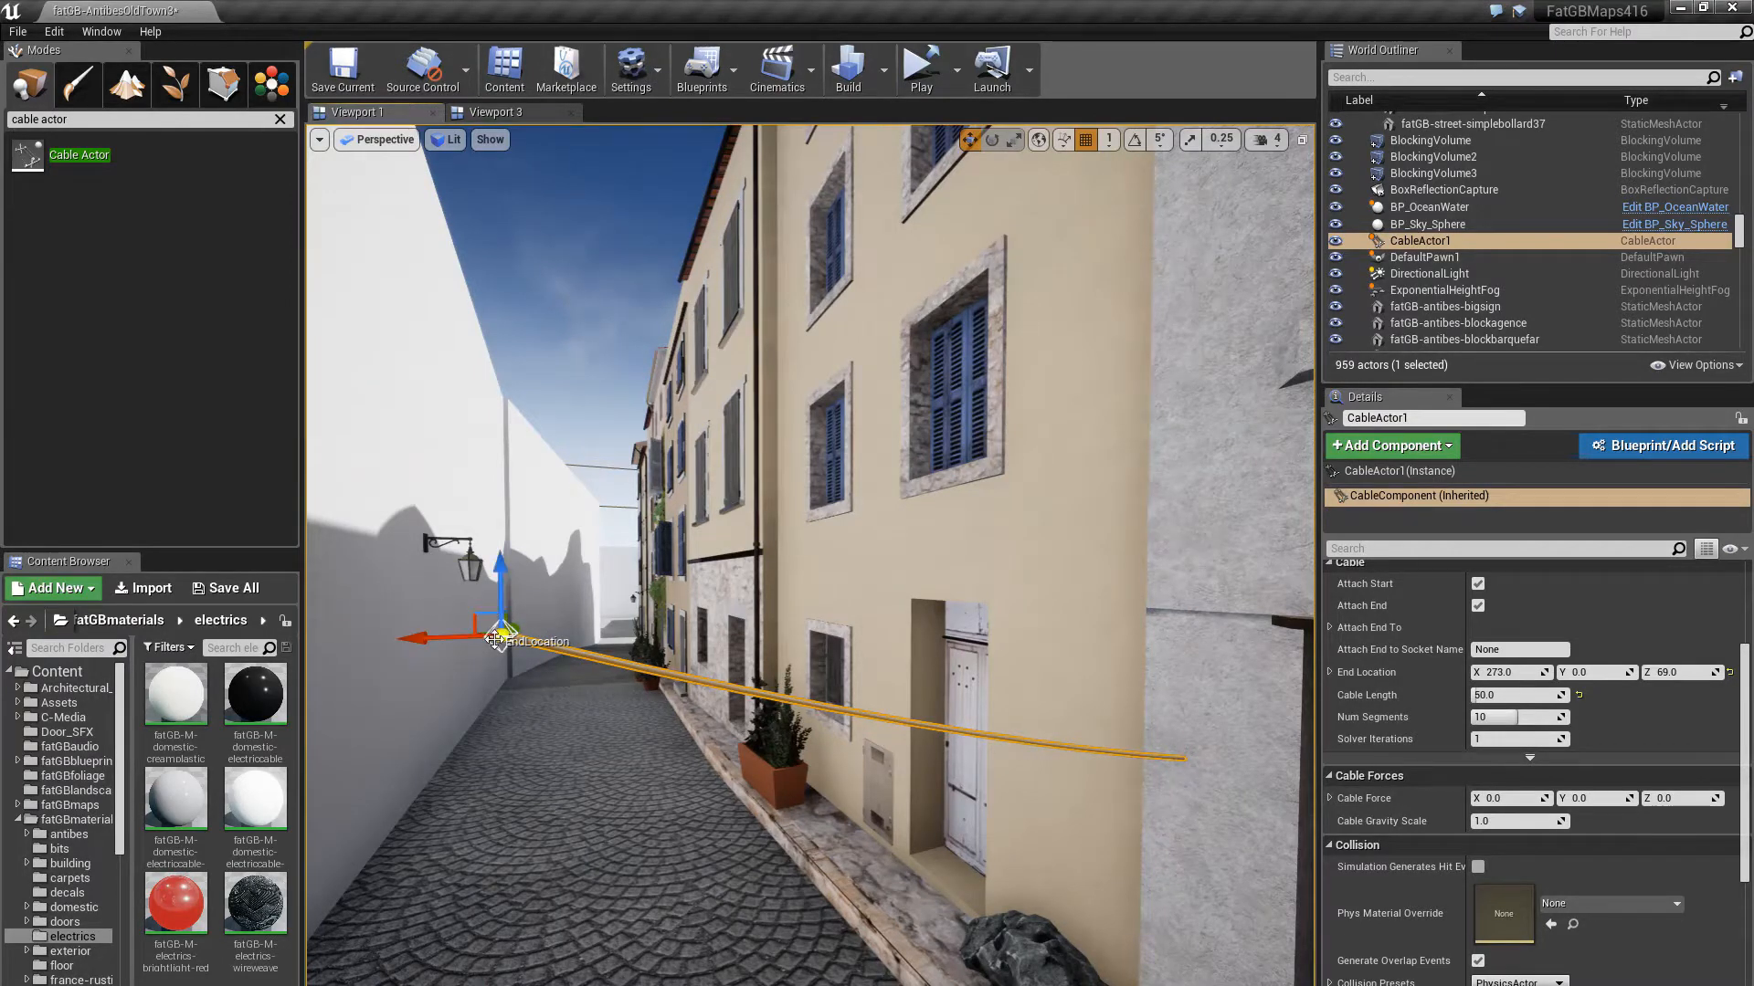
{"action": "mouse_move", "coordinate": [494, 639]}
{"action": "left_mouse_down"}
{"action": "mouse_move", "coordinate": [475, 589]}
{"action": "mouse_move", "coordinate": [500, 614]}
{"action": "left_mouse_up"}
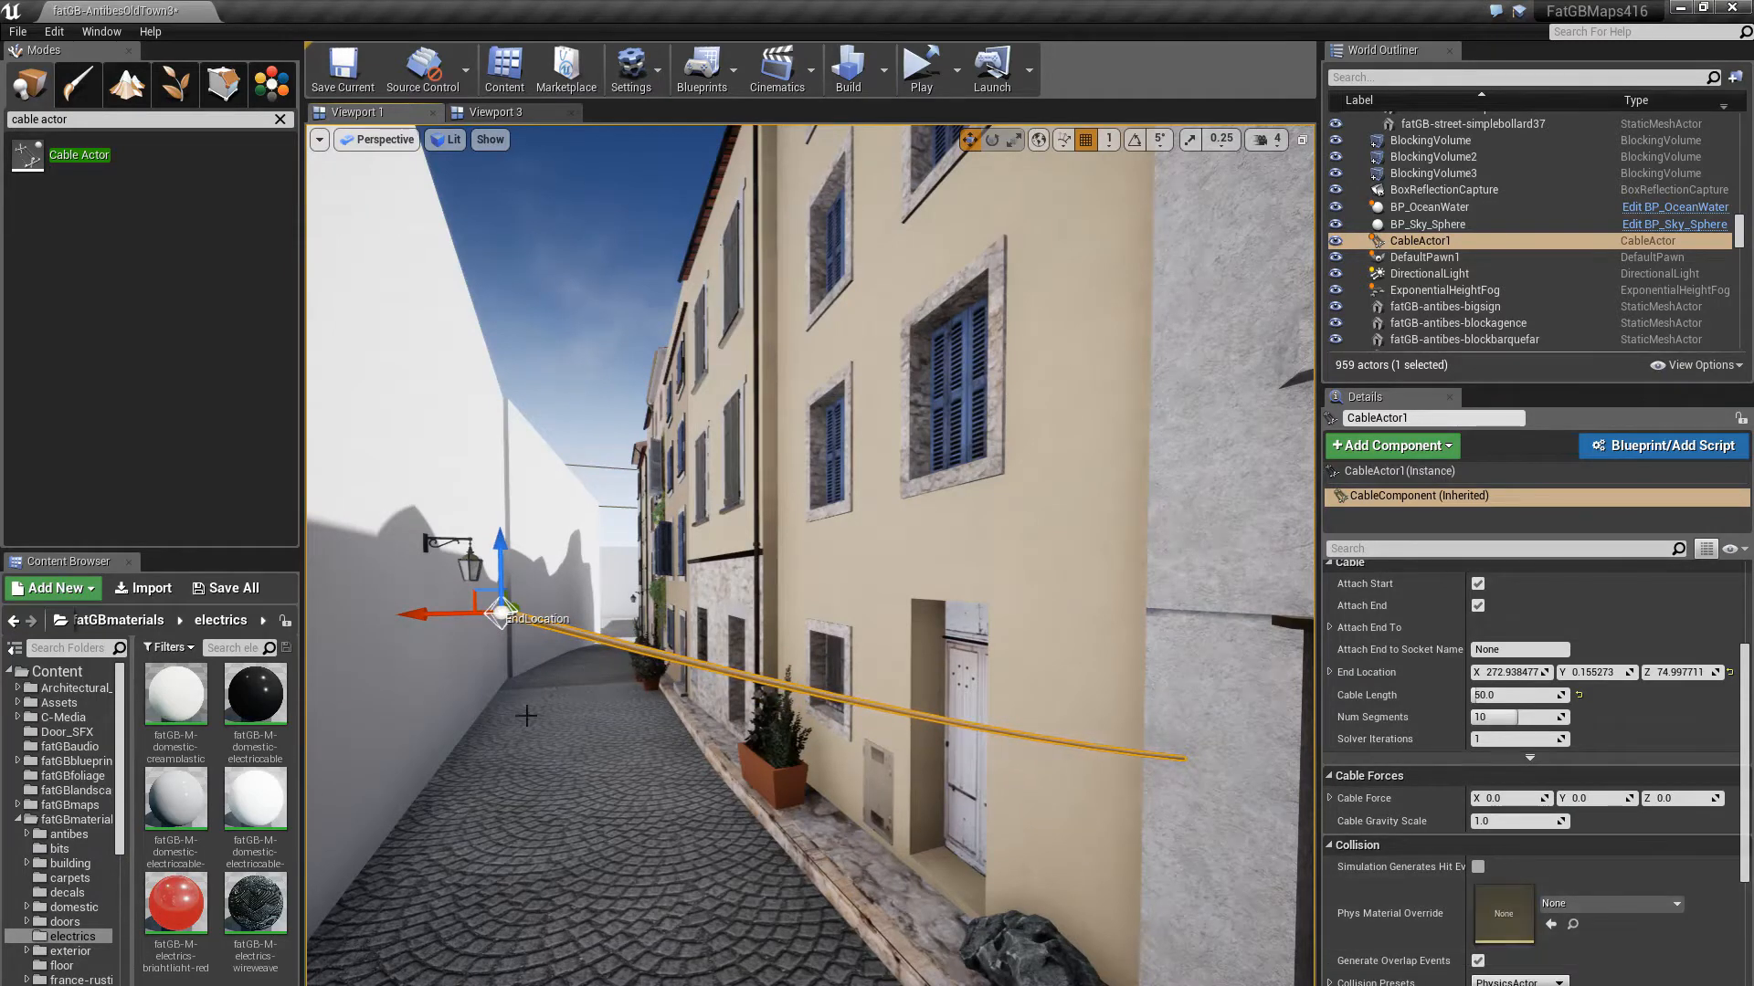
Apply the black fatGB-M-domestic-electriccable material to the cable and view it without the selection outline
{"action": "left_click", "coordinate": [243, 691]}
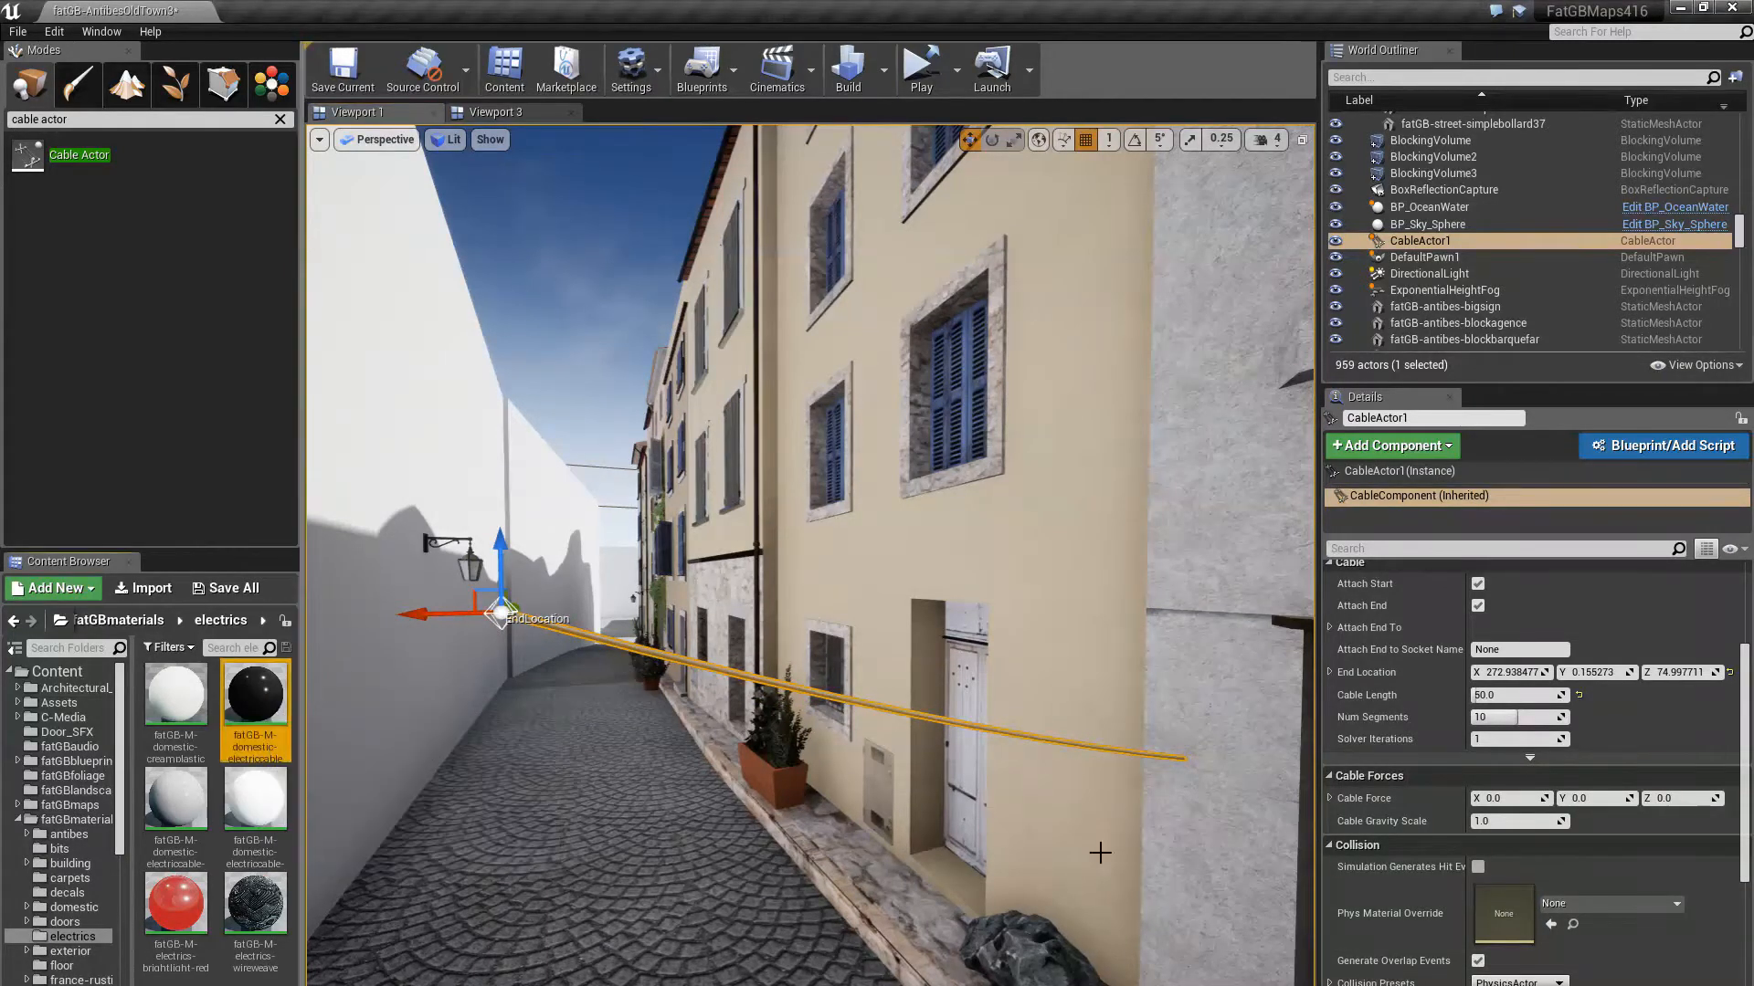
{"action": "scroll", "coordinate": [1557, 919], "scroll_direction": "up", "scroll_amount": 4}
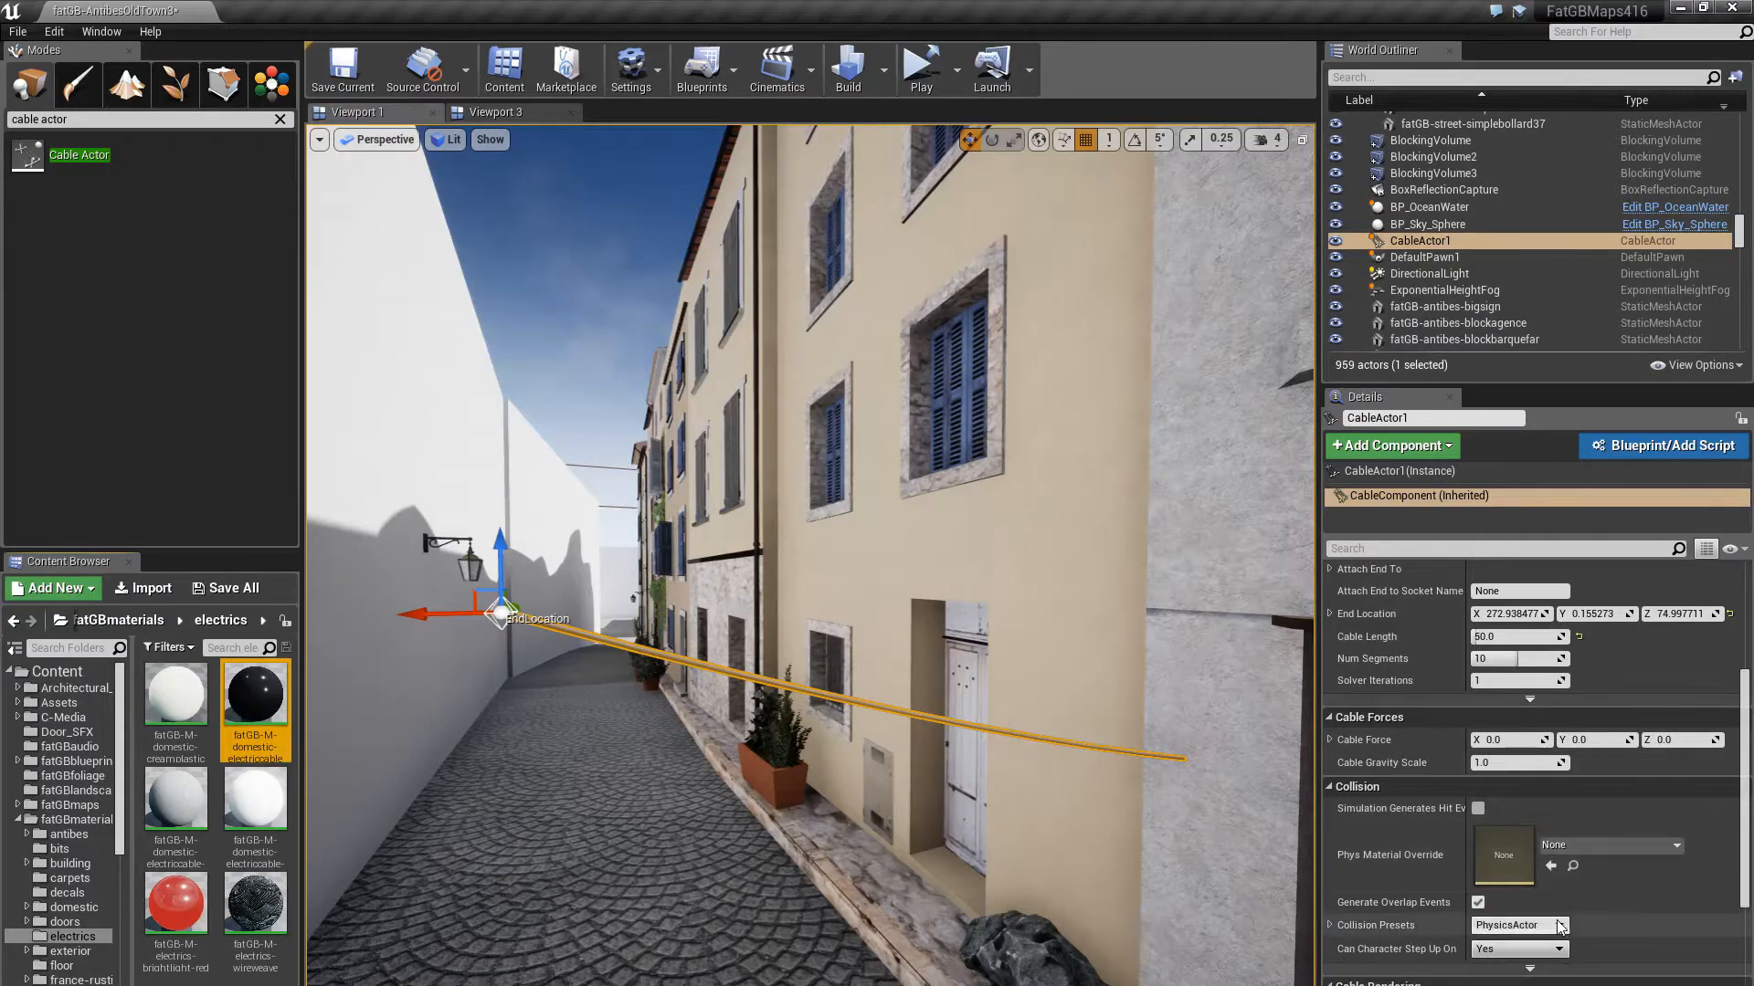
{"action": "left_click", "coordinate": [1550, 707]}
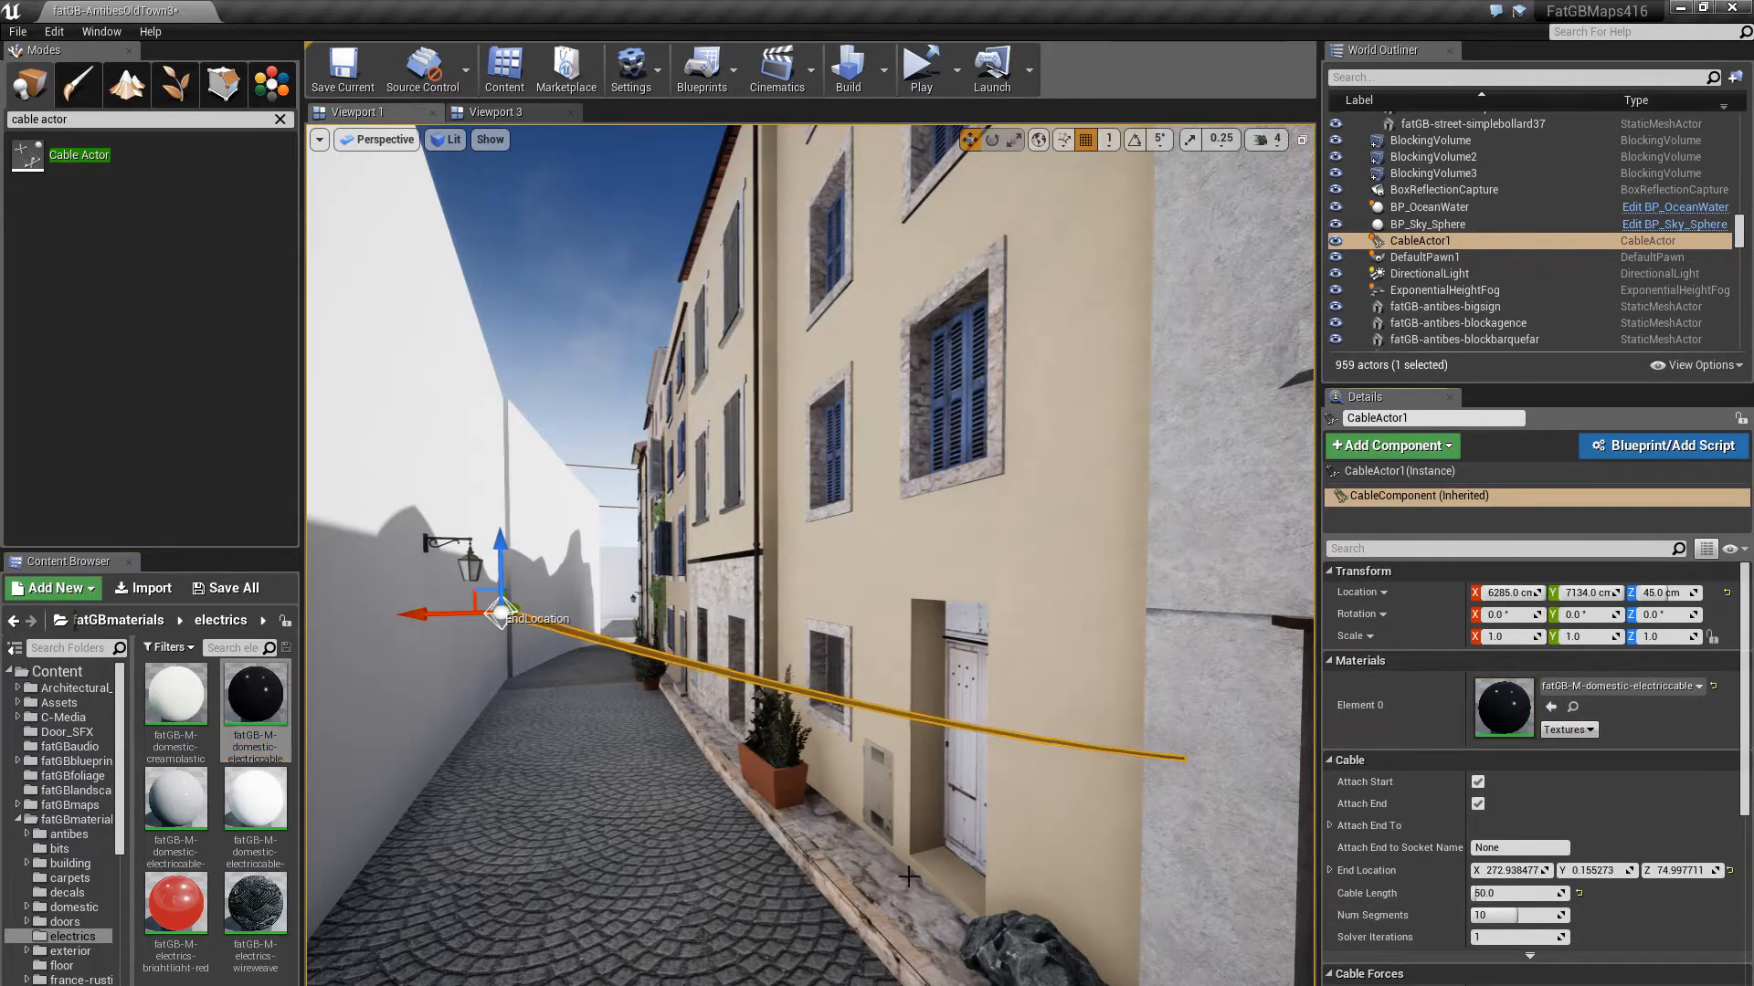
{"action": "scroll", "coordinate": [811, 548], "scroll_direction": "up", "scroll_amount": 3}
{"action": "left_click", "coordinate": [577, 912]}
{"action": "right_click_drag", "start_coordinate": [625, 884], "coordinate": [435, 867]}
{"action": "right_click_drag", "start_coordinate": [810, 555], "coordinate": [735, 584]}
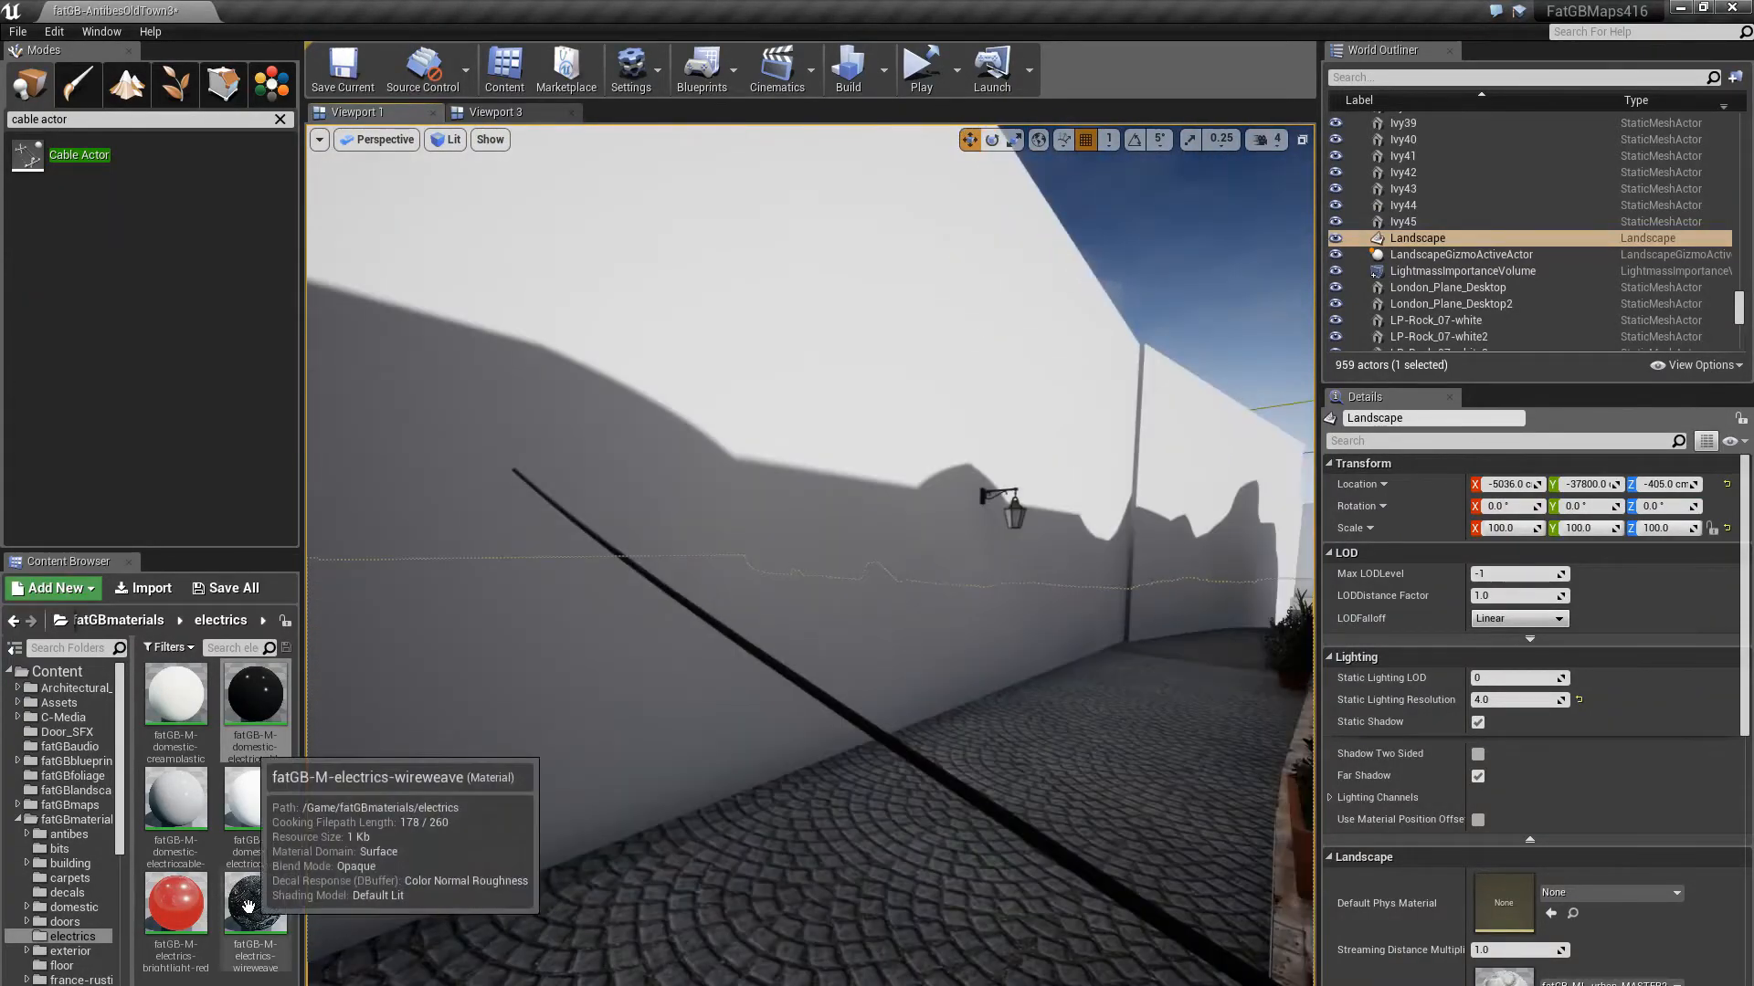
Try the fatGB-M-electrics-wireweave material on the cable
{"action": "left_click", "coordinate": [245, 904]}
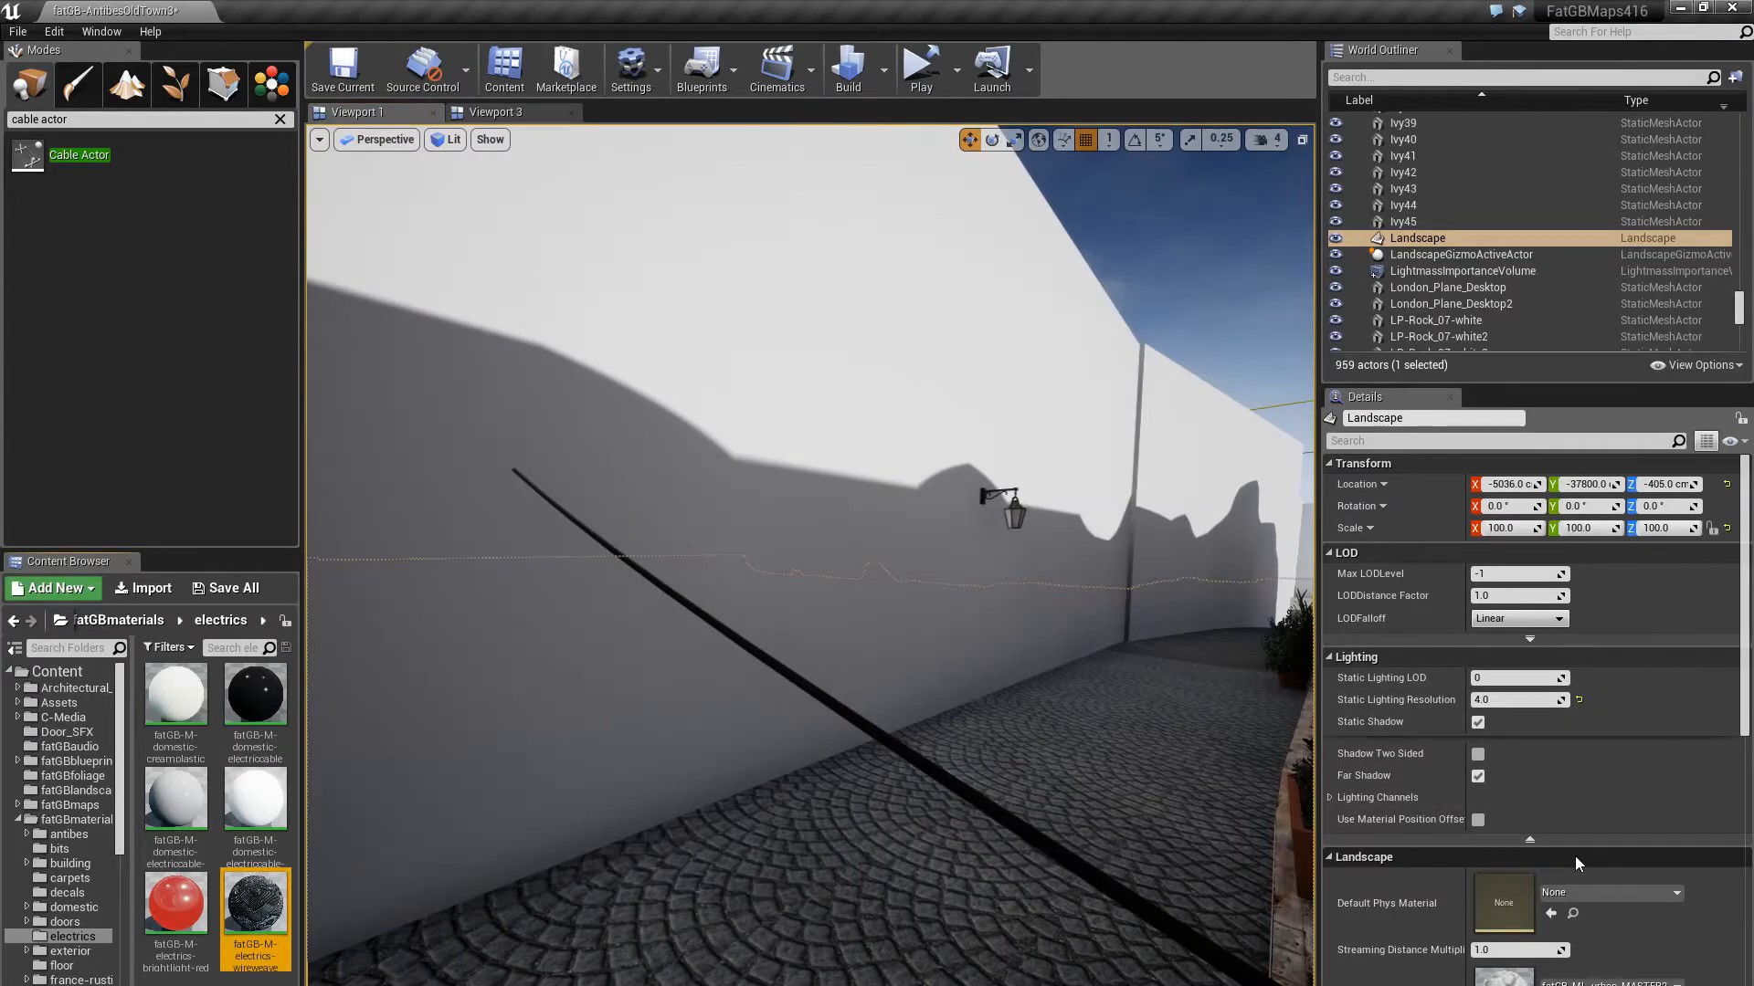
{"action": "scroll", "coordinate": [1571, 863], "scroll_direction": "down", "scroll_amount": 8}
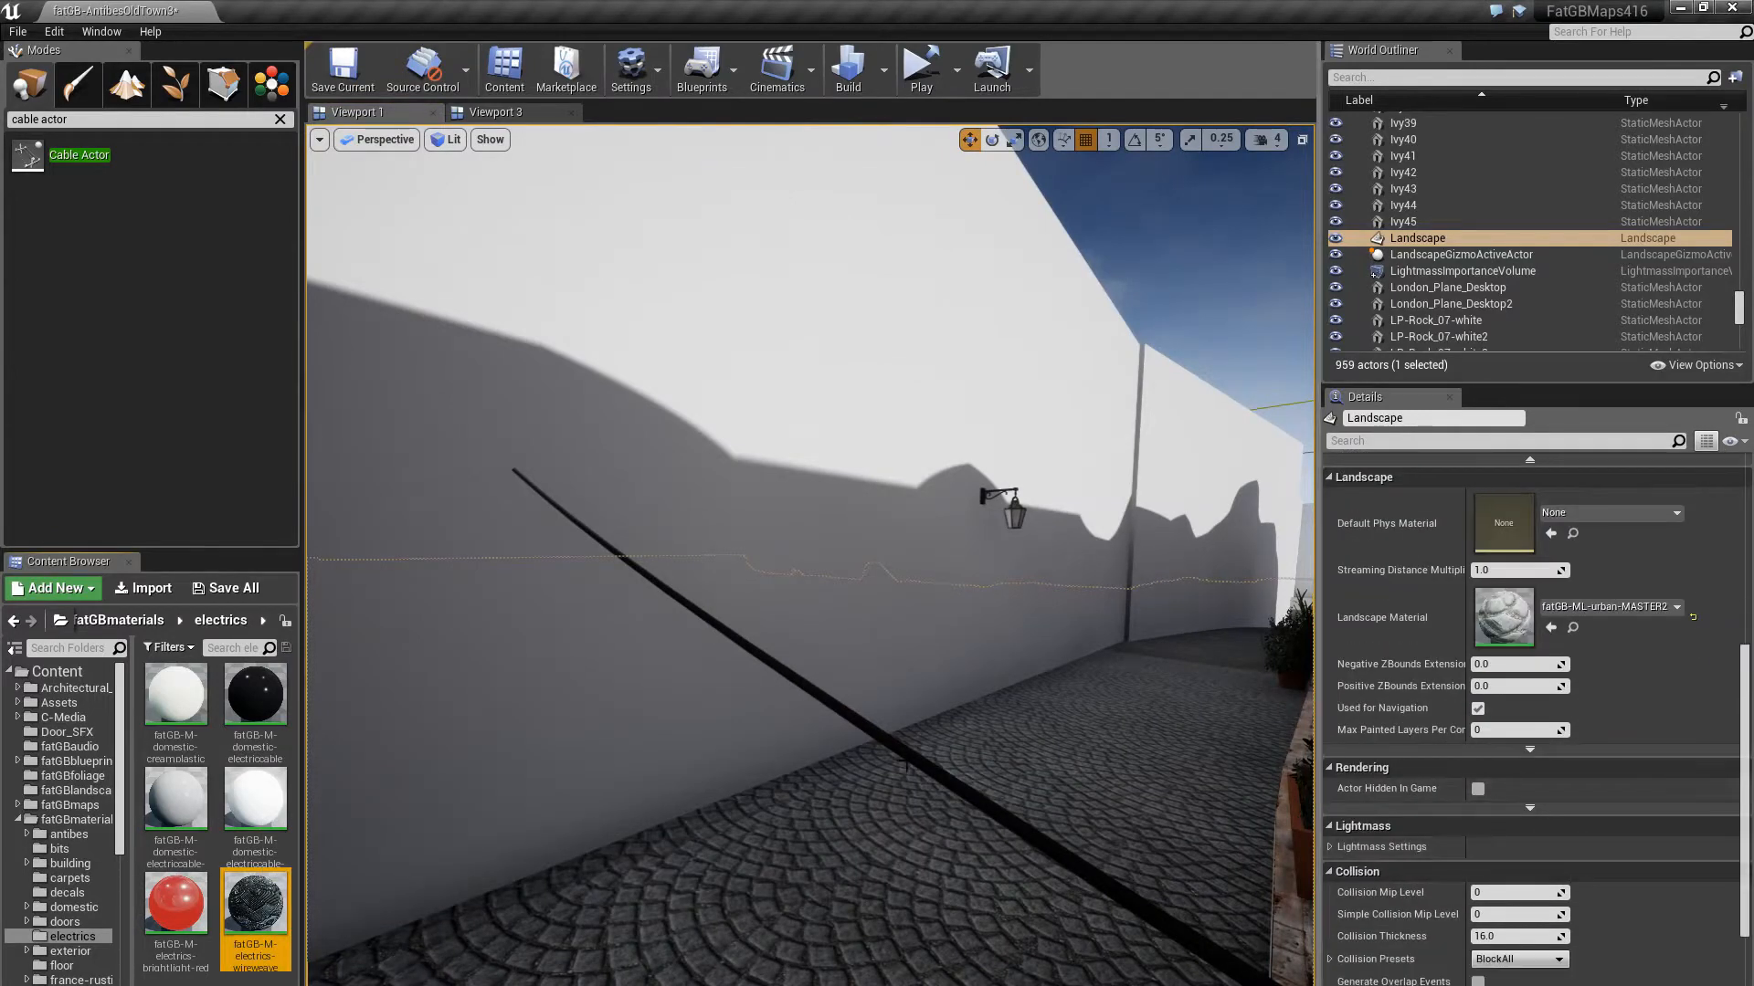
{"action": "left_click", "coordinate": [904, 758]}
{"action": "scroll", "coordinate": [1545, 741], "scroll_direction": "up", "scroll_amount": 3}
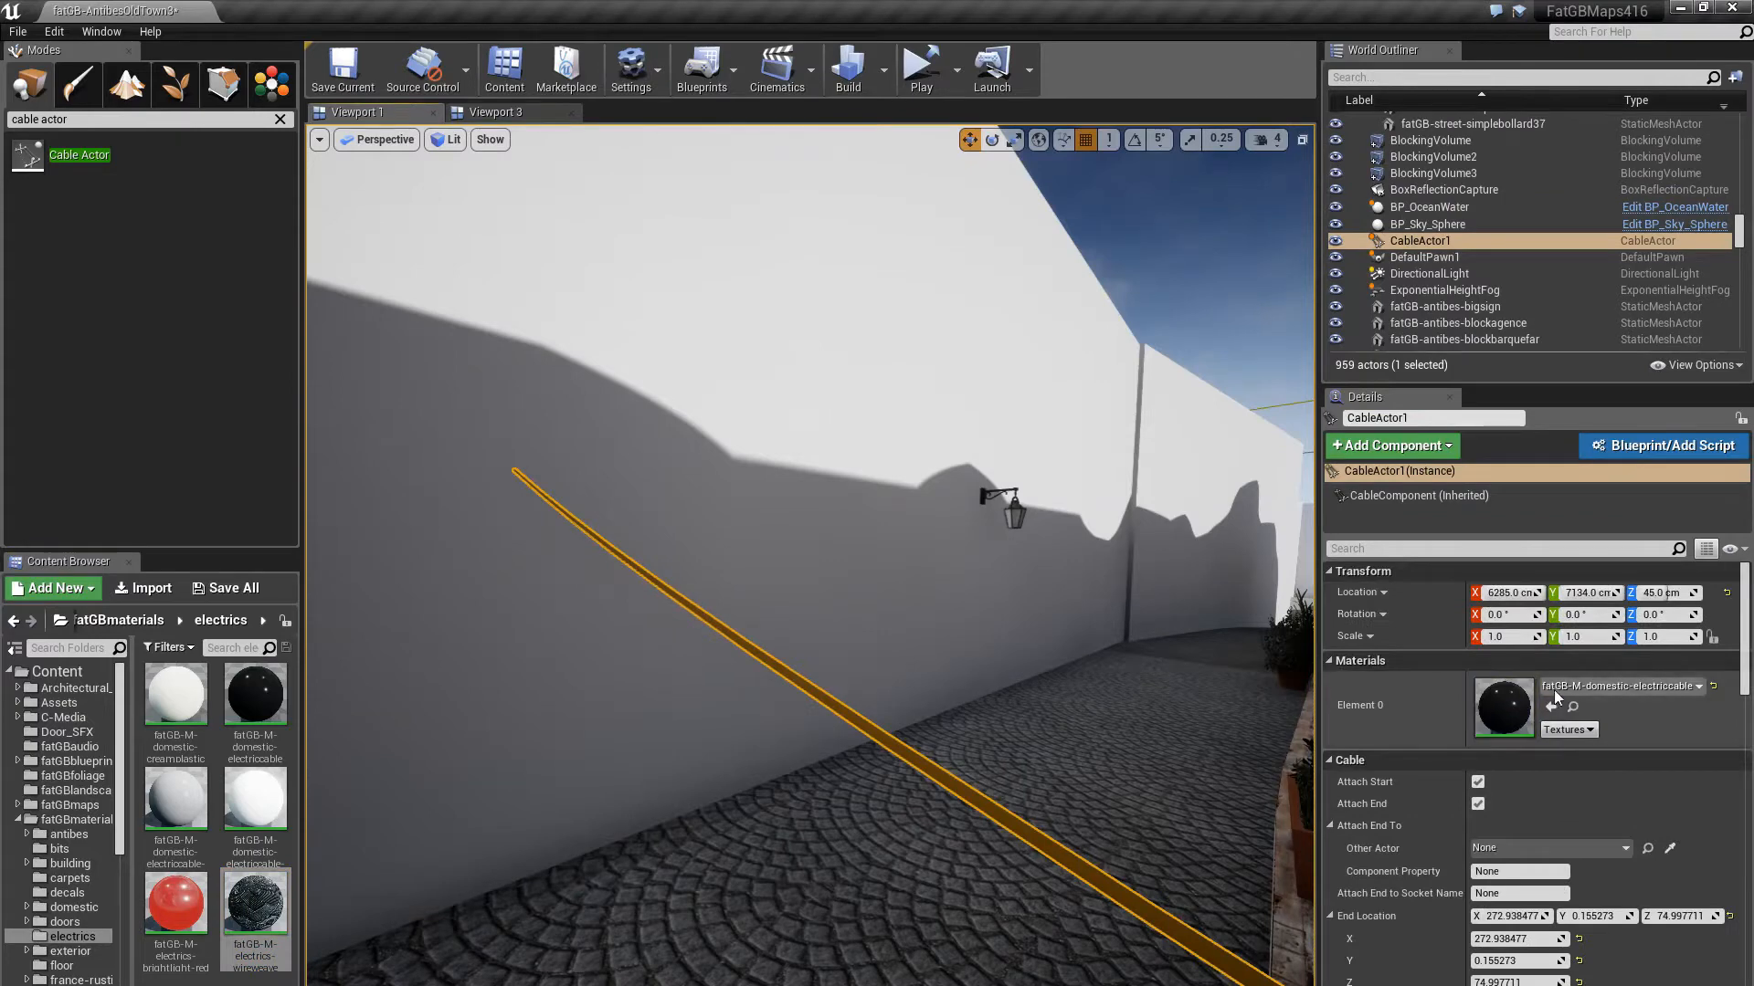
{"action": "left_click", "coordinate": [1552, 706]}
{"action": "left_click", "coordinate": [848, 797]}
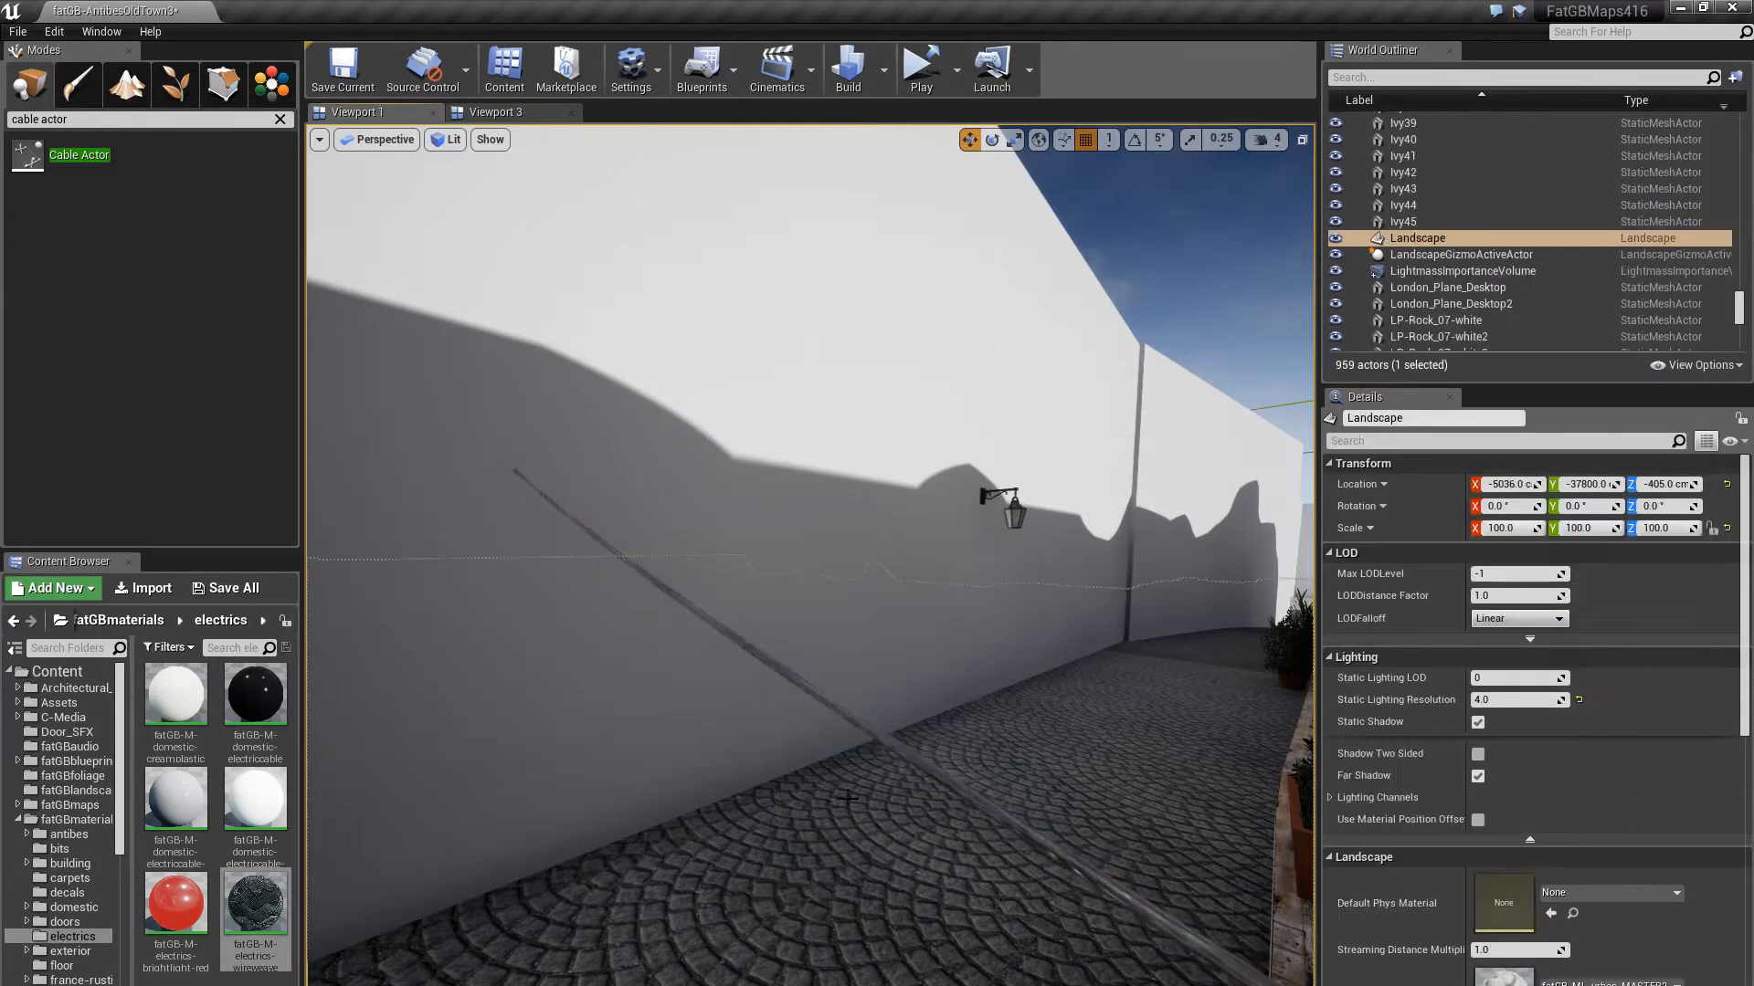
{"action": "left_click_drag", "start_coordinate": [856, 811], "coordinate": [893, 756]}
Set the cable's material tiling to 40 and view the woven pattern up close
{"action": "left_click", "coordinate": [895, 685]}
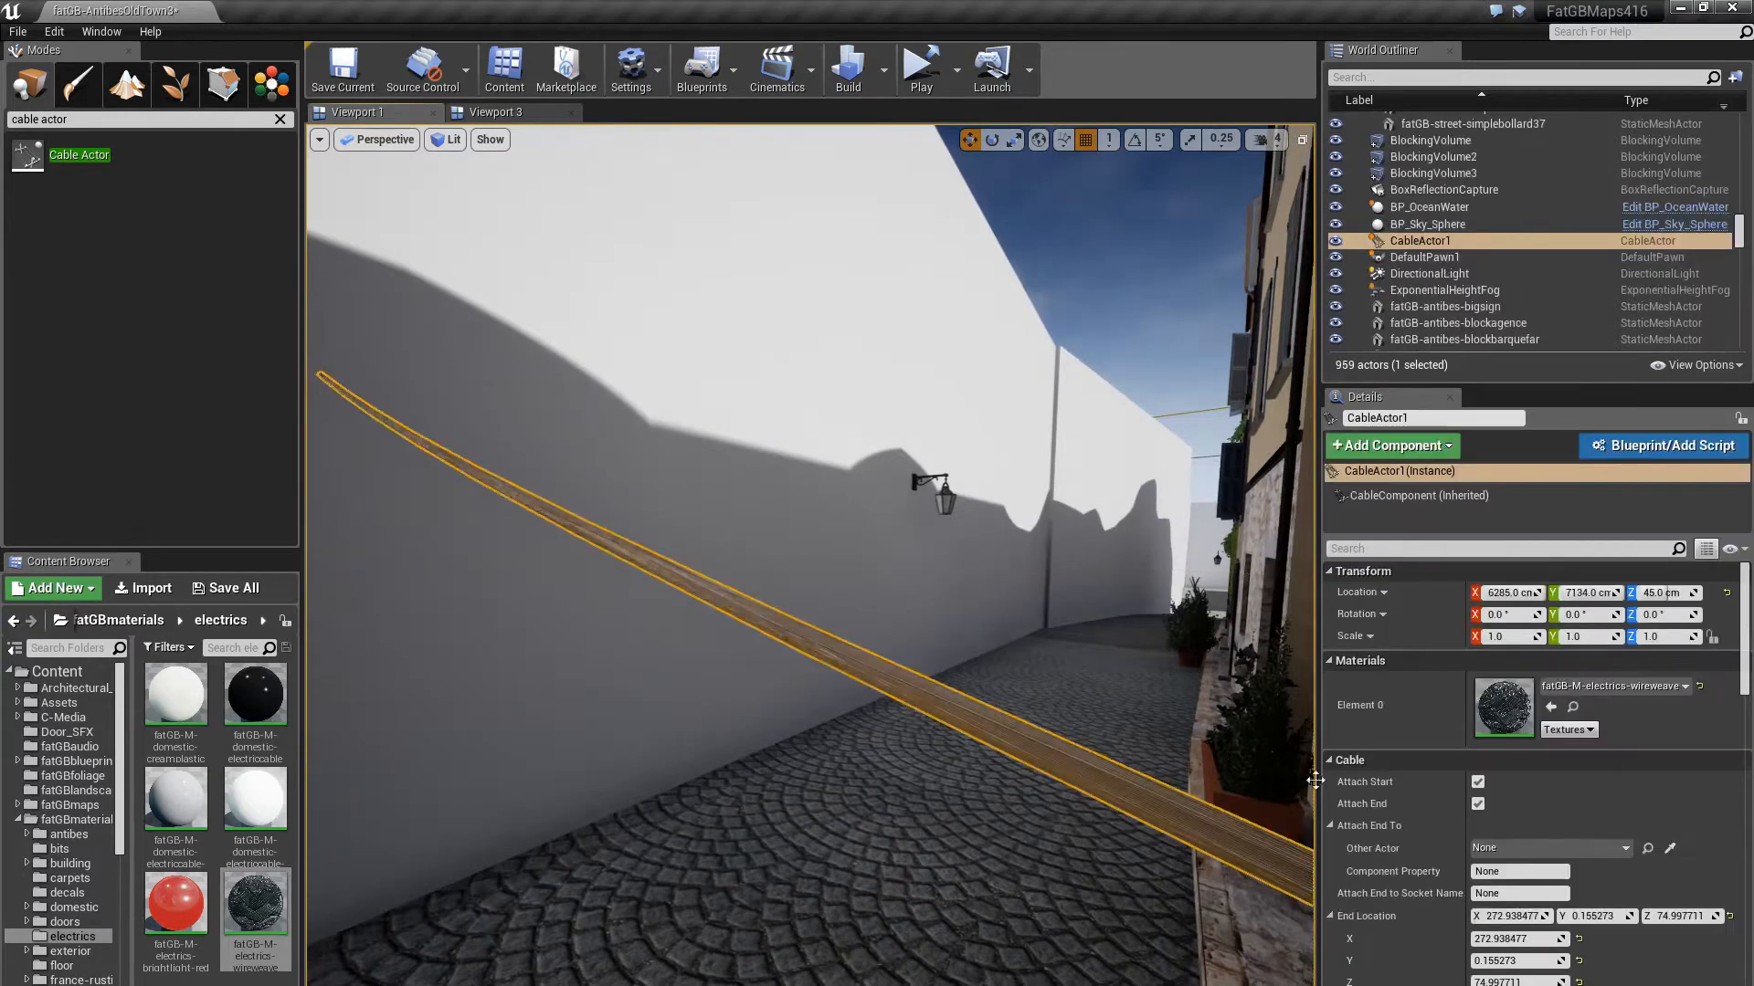
{"action": "scroll", "coordinate": [1579, 827], "scroll_direction": "down", "scroll_amount": 3}
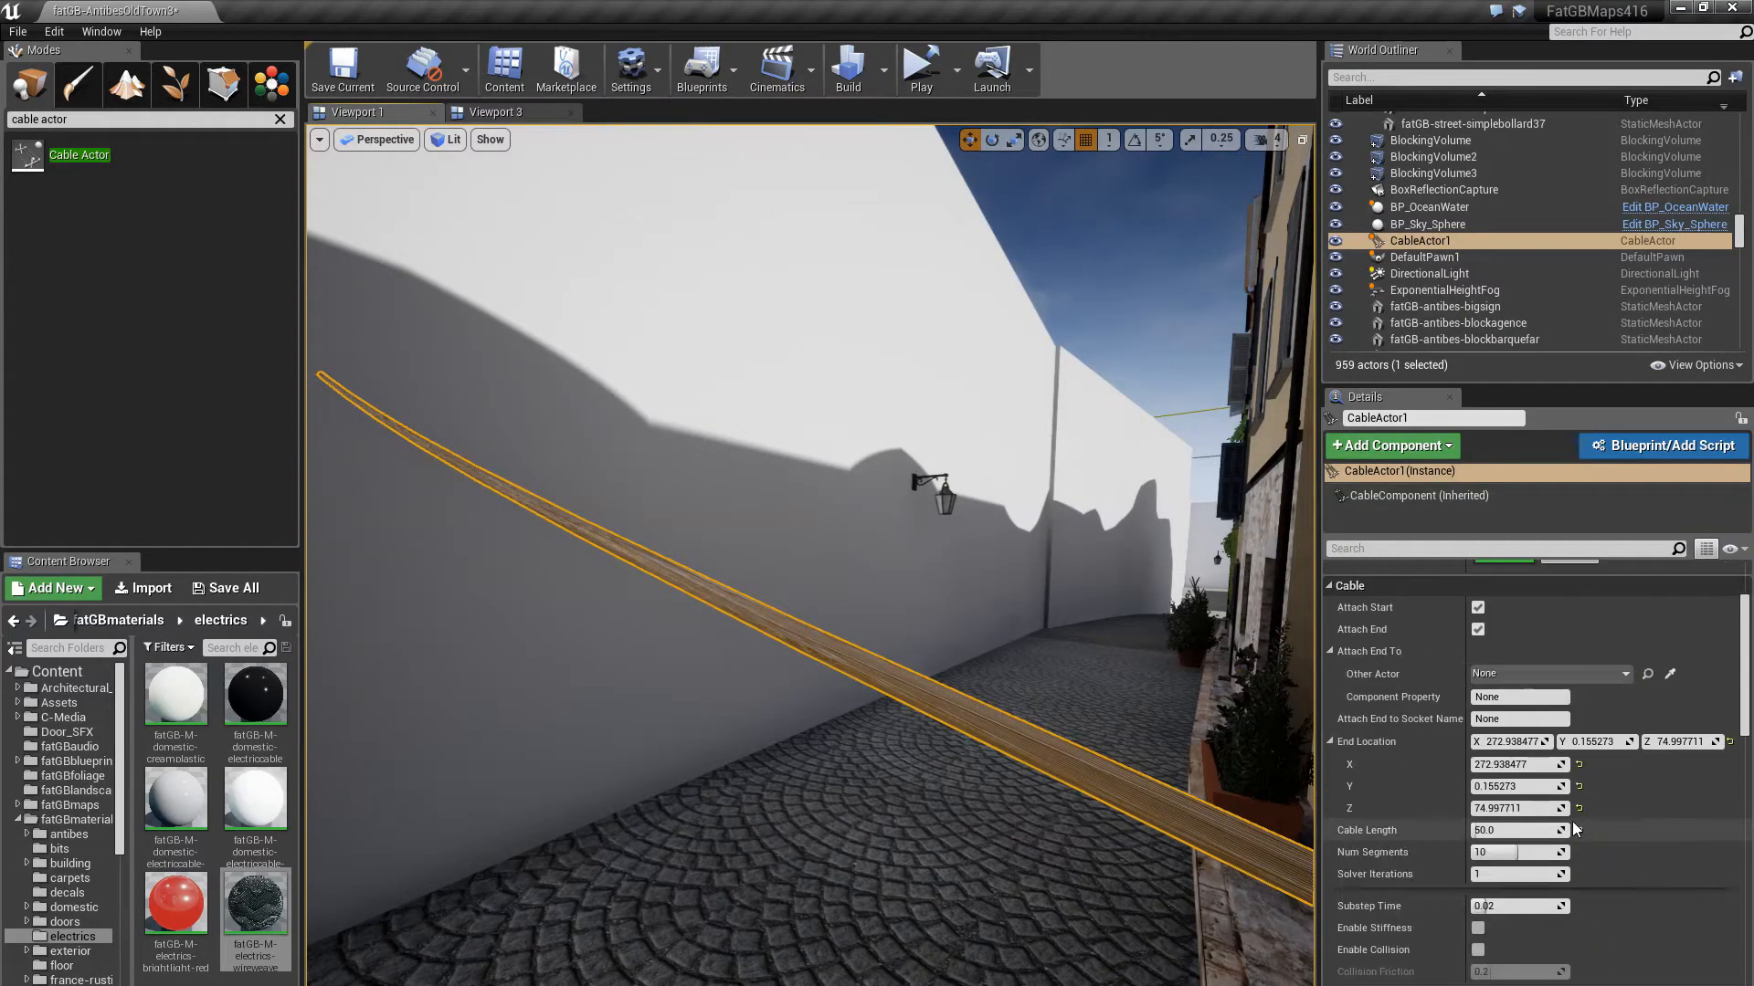
{"action": "scroll", "coordinate": [1553, 867], "scroll_direction": "down", "scroll_amount": 5}
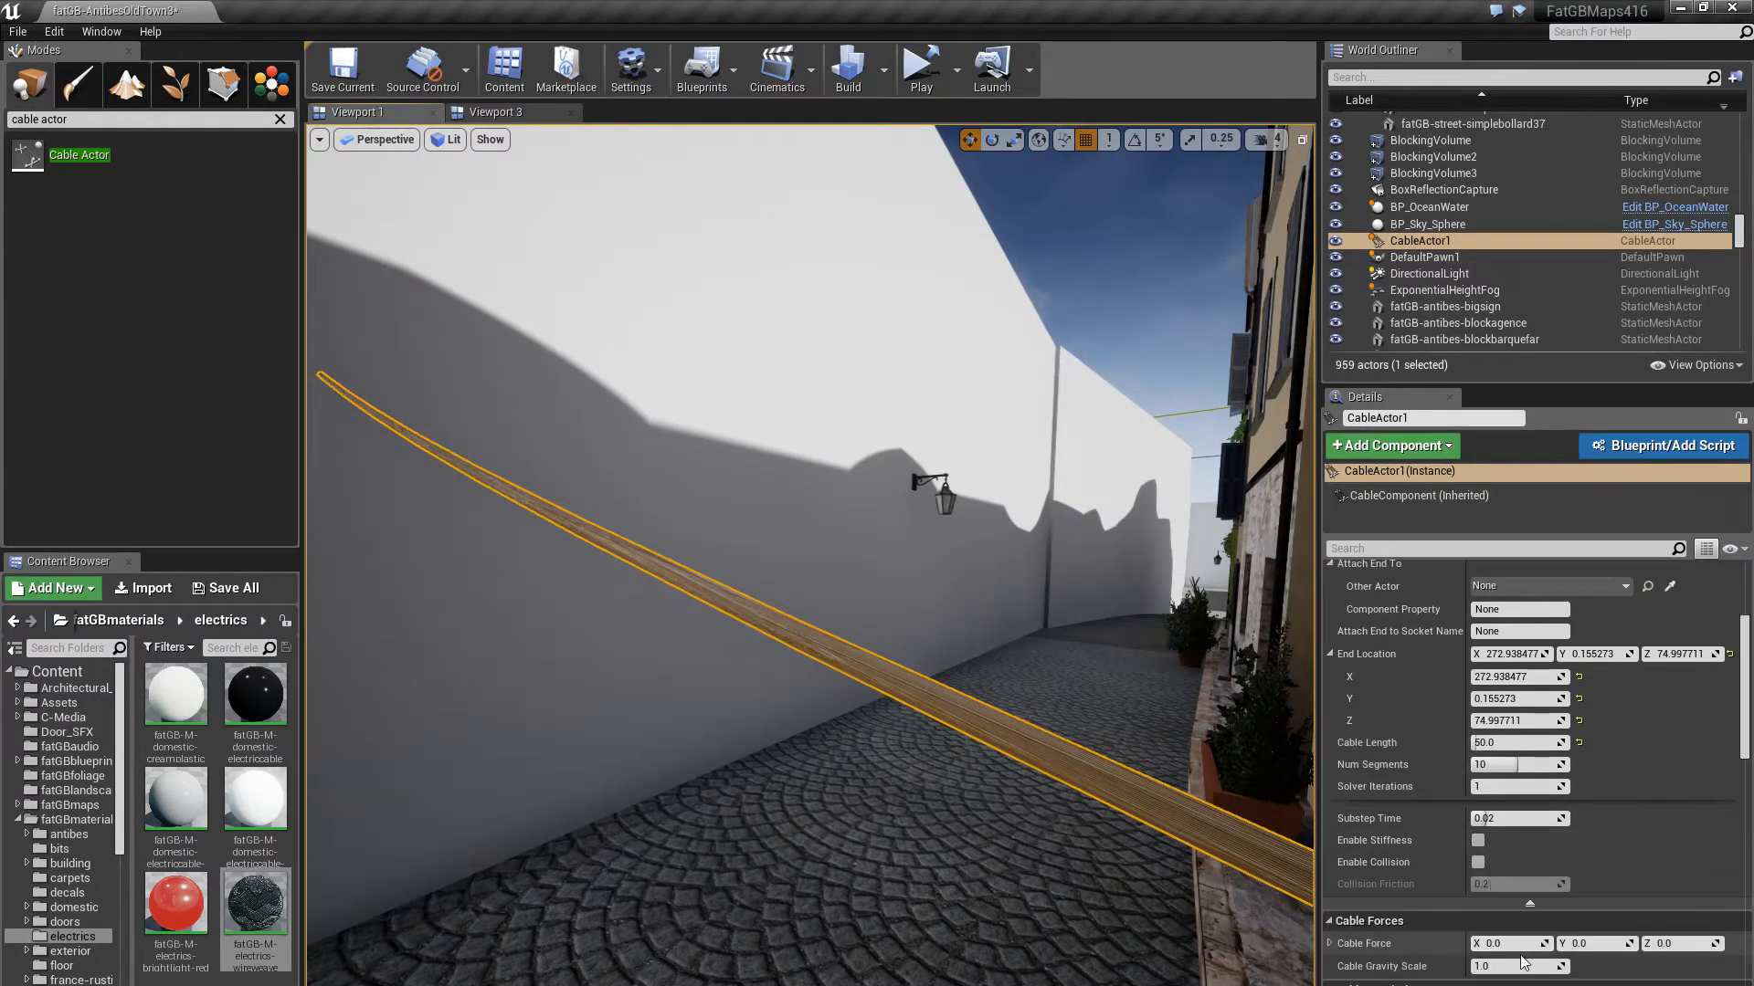
{"action": "left_click", "coordinate": [1522, 943]}
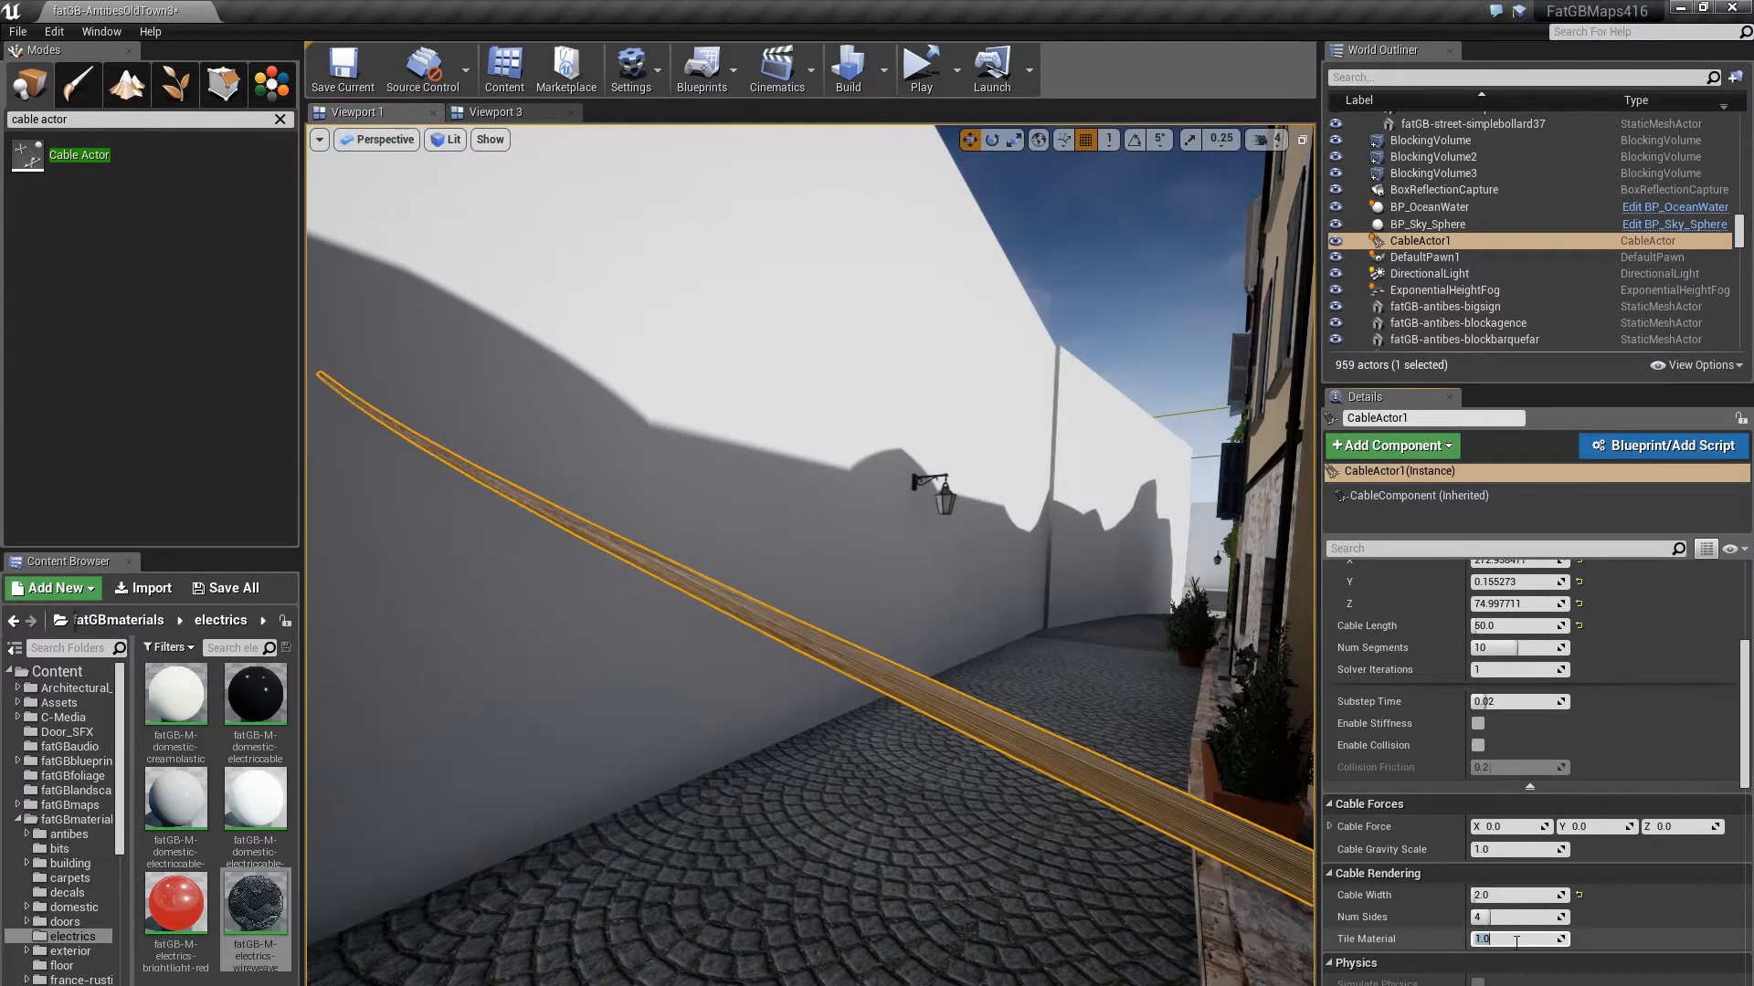
{"action": "type", "text": "40"}
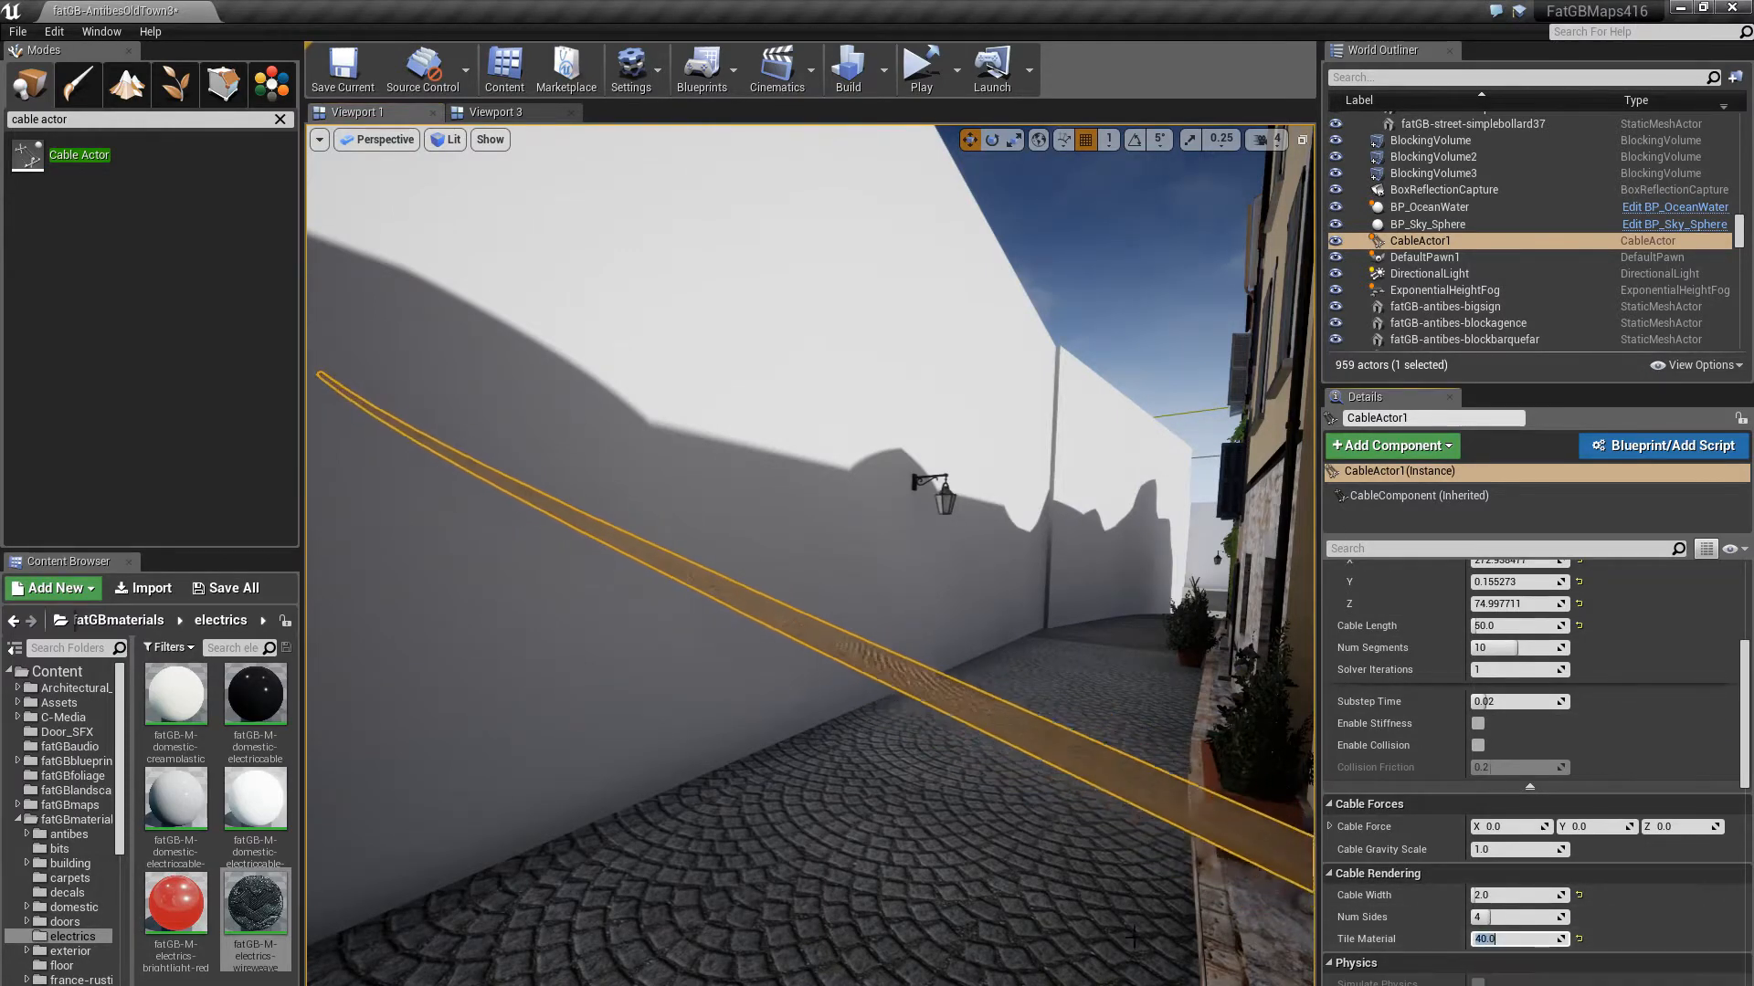
{"action": "key", "text": "Return"}
{"action": "left_click_drag", "start_coordinate": [952, 888], "coordinate": [986, 865]}
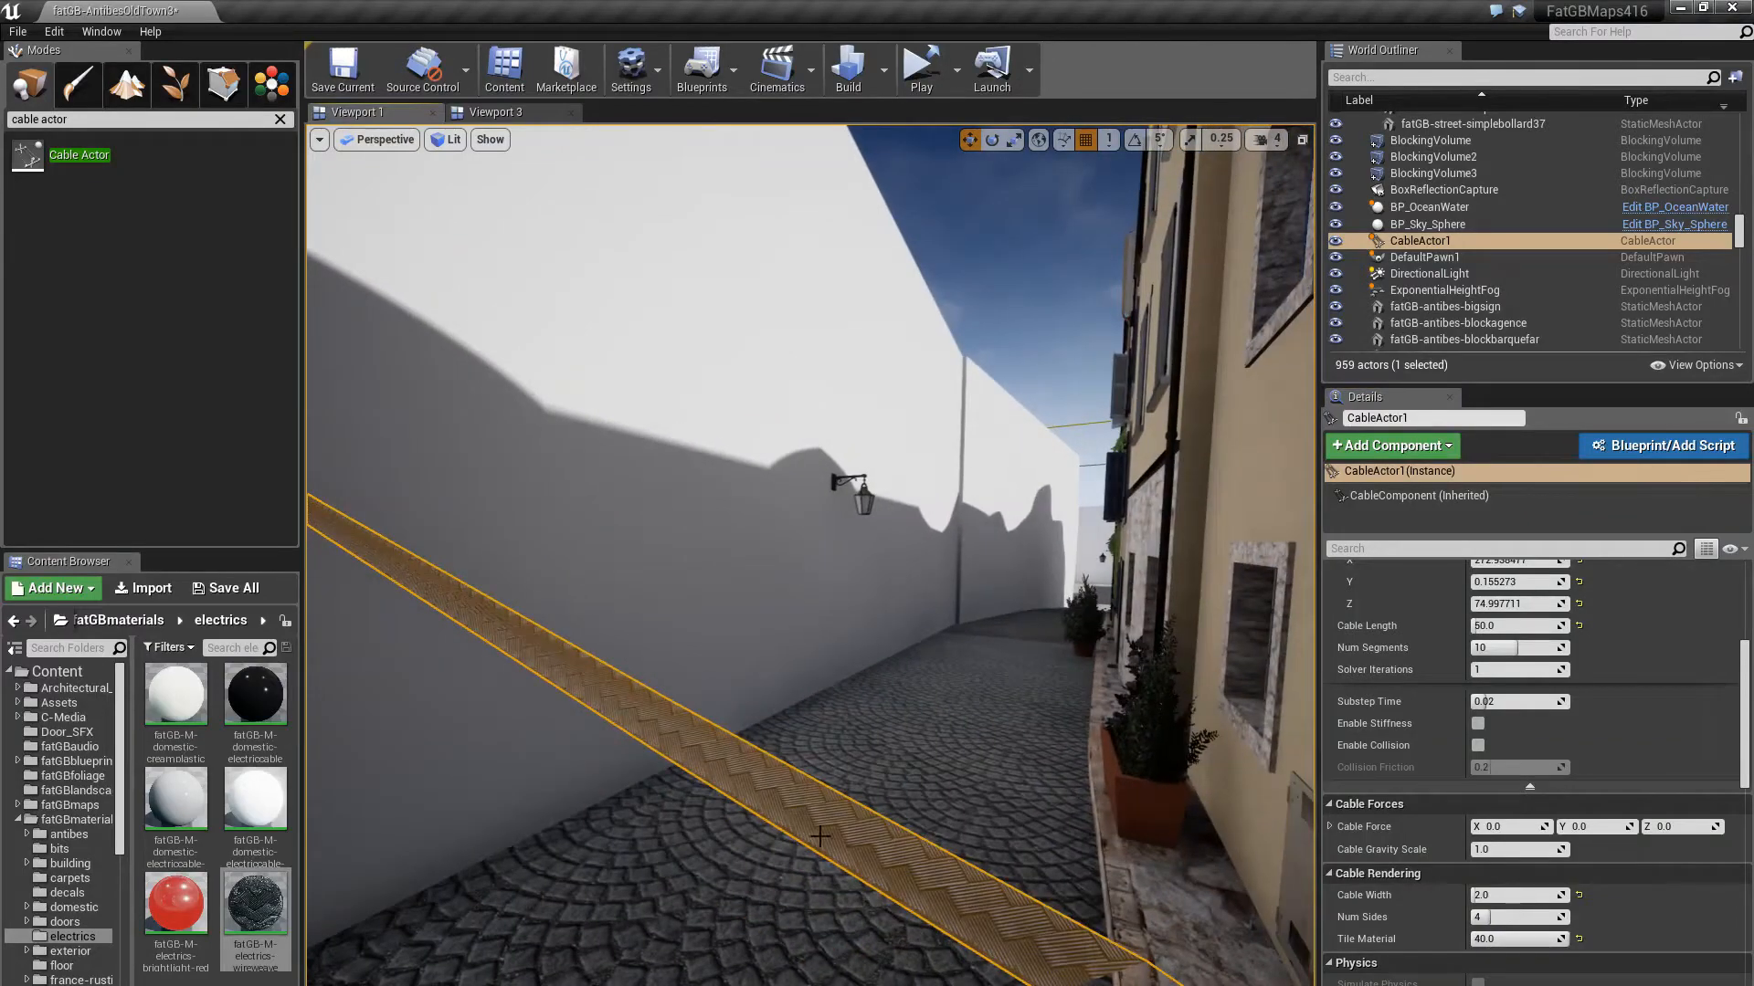
{"action": "left_click_drag", "start_coordinate": [789, 841], "coordinate": [665, 827]}
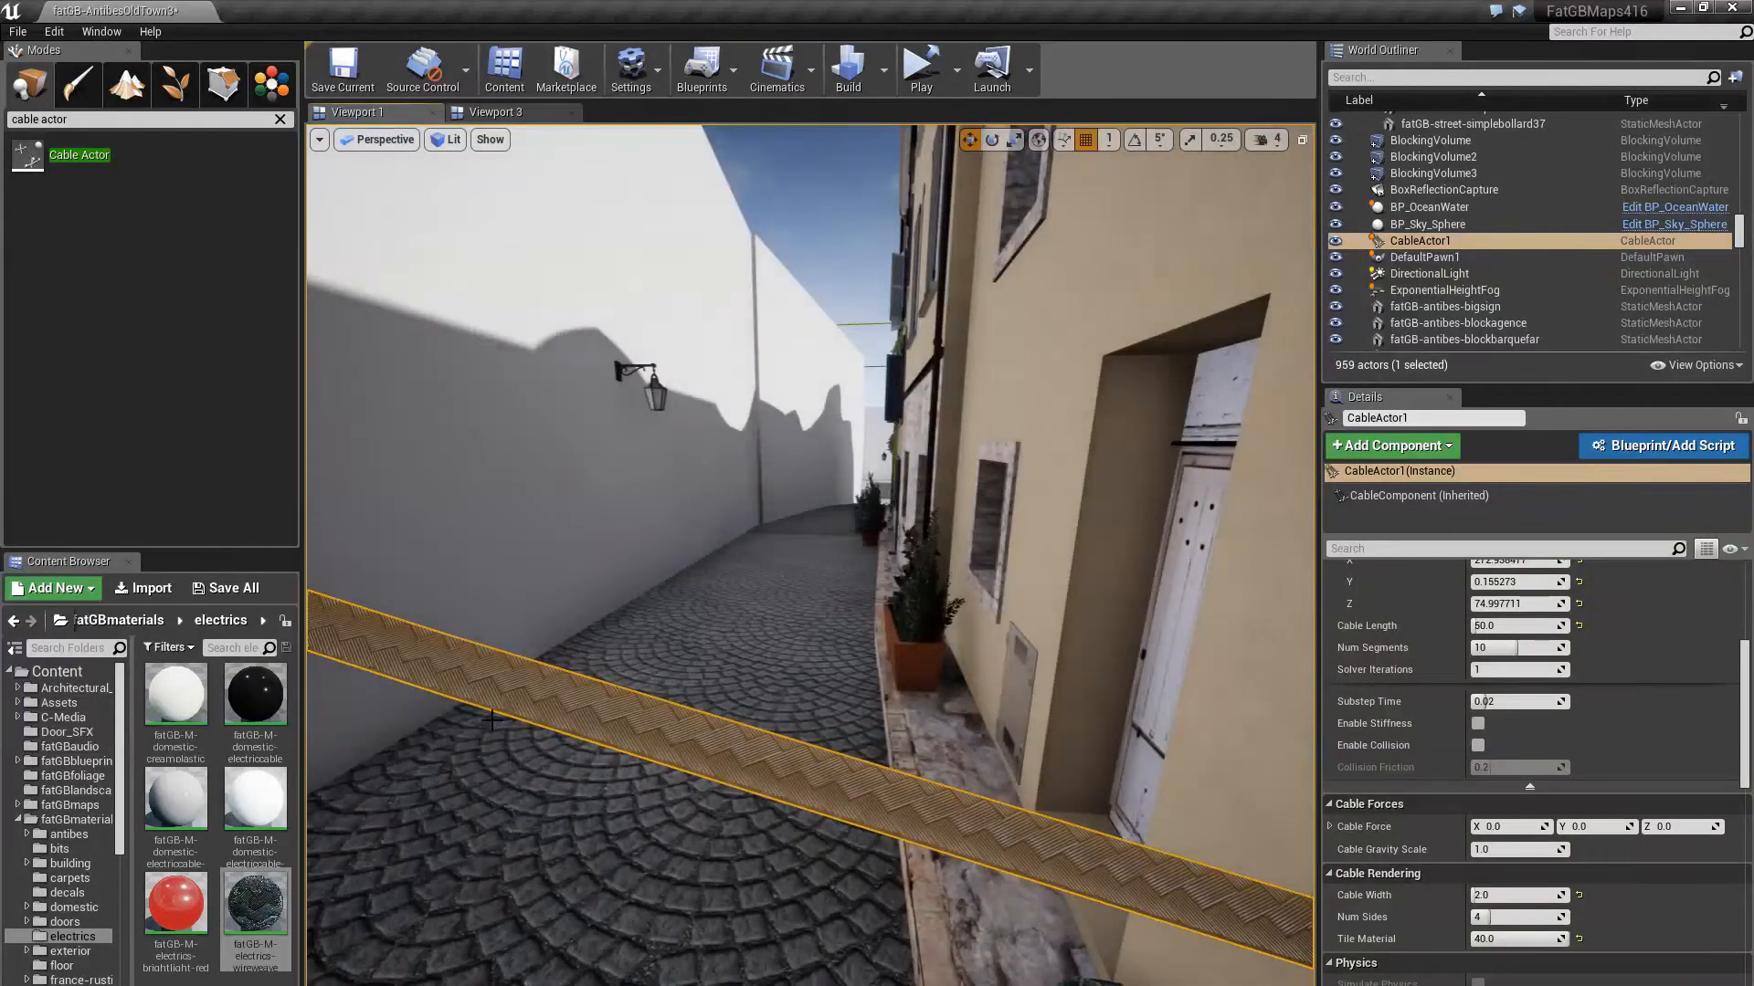
Reapply the black fatGB-M-domestic-electriccable material to the cable and view its full span across the street
{"action": "left_click", "coordinate": [255, 694]}
{"action": "scroll", "coordinate": [1553, 694], "scroll_direction": "up", "scroll_amount": 4}
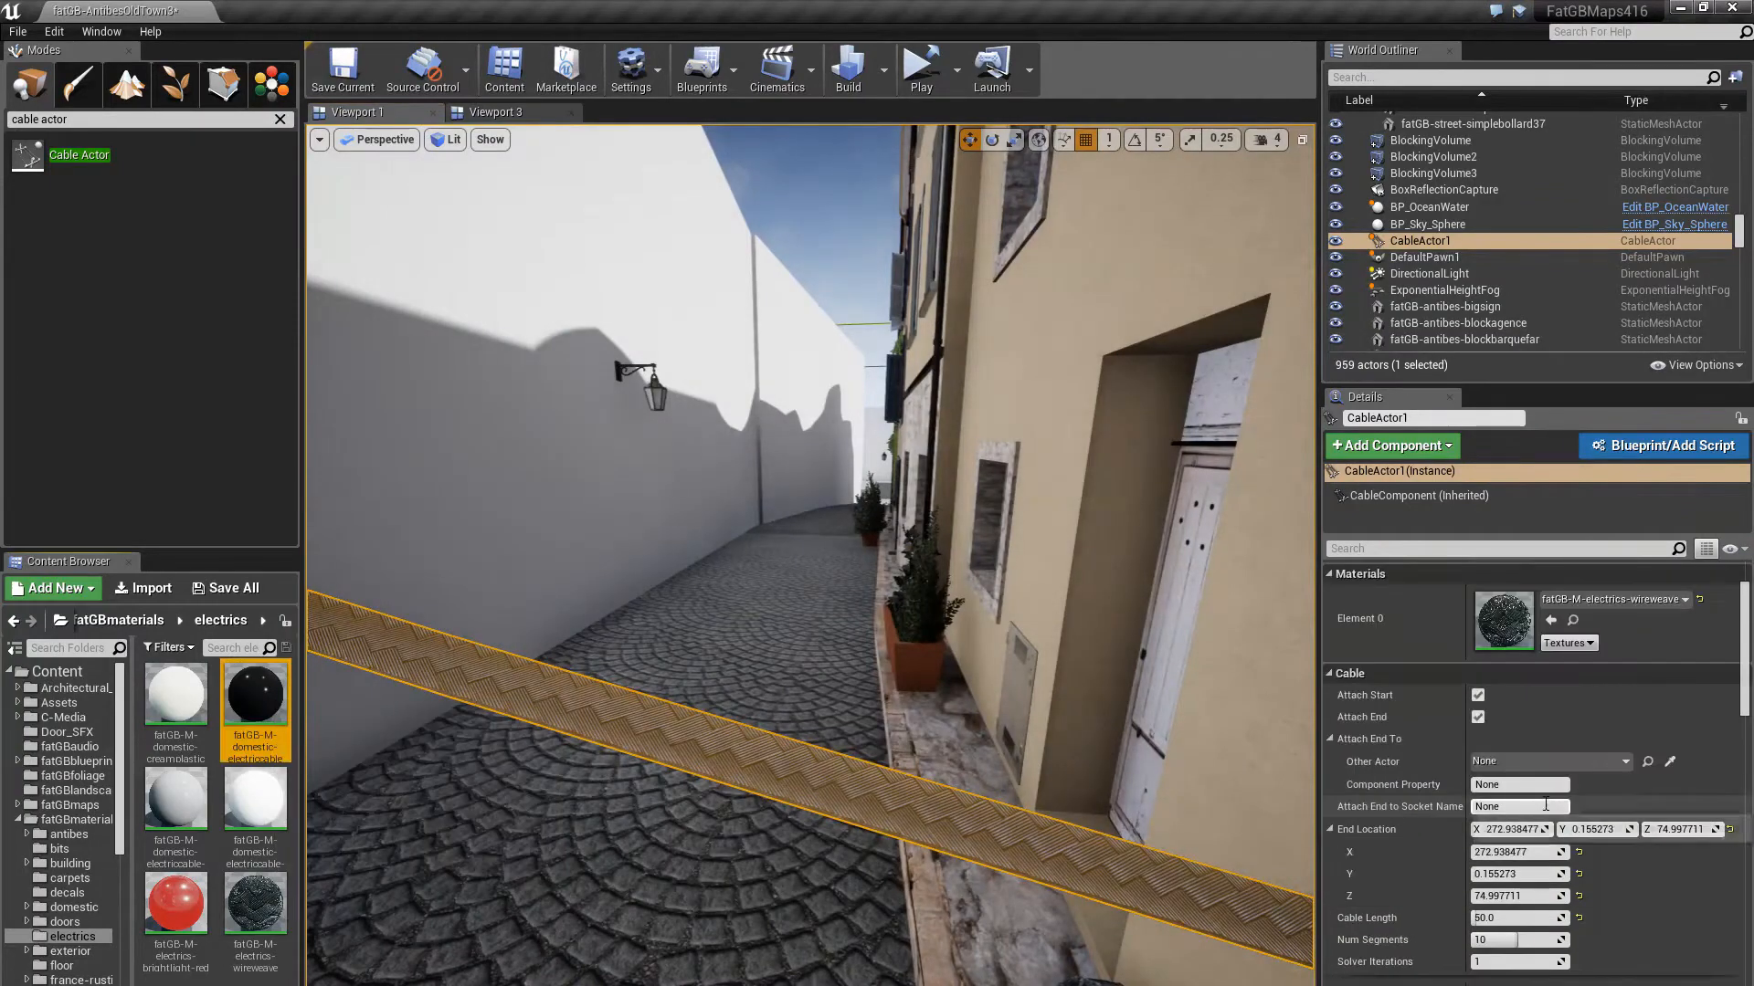
{"action": "left_click", "coordinate": [1552, 621]}
{"action": "left_click_drag", "start_coordinate": [943, 822], "coordinate": [918, 719]}
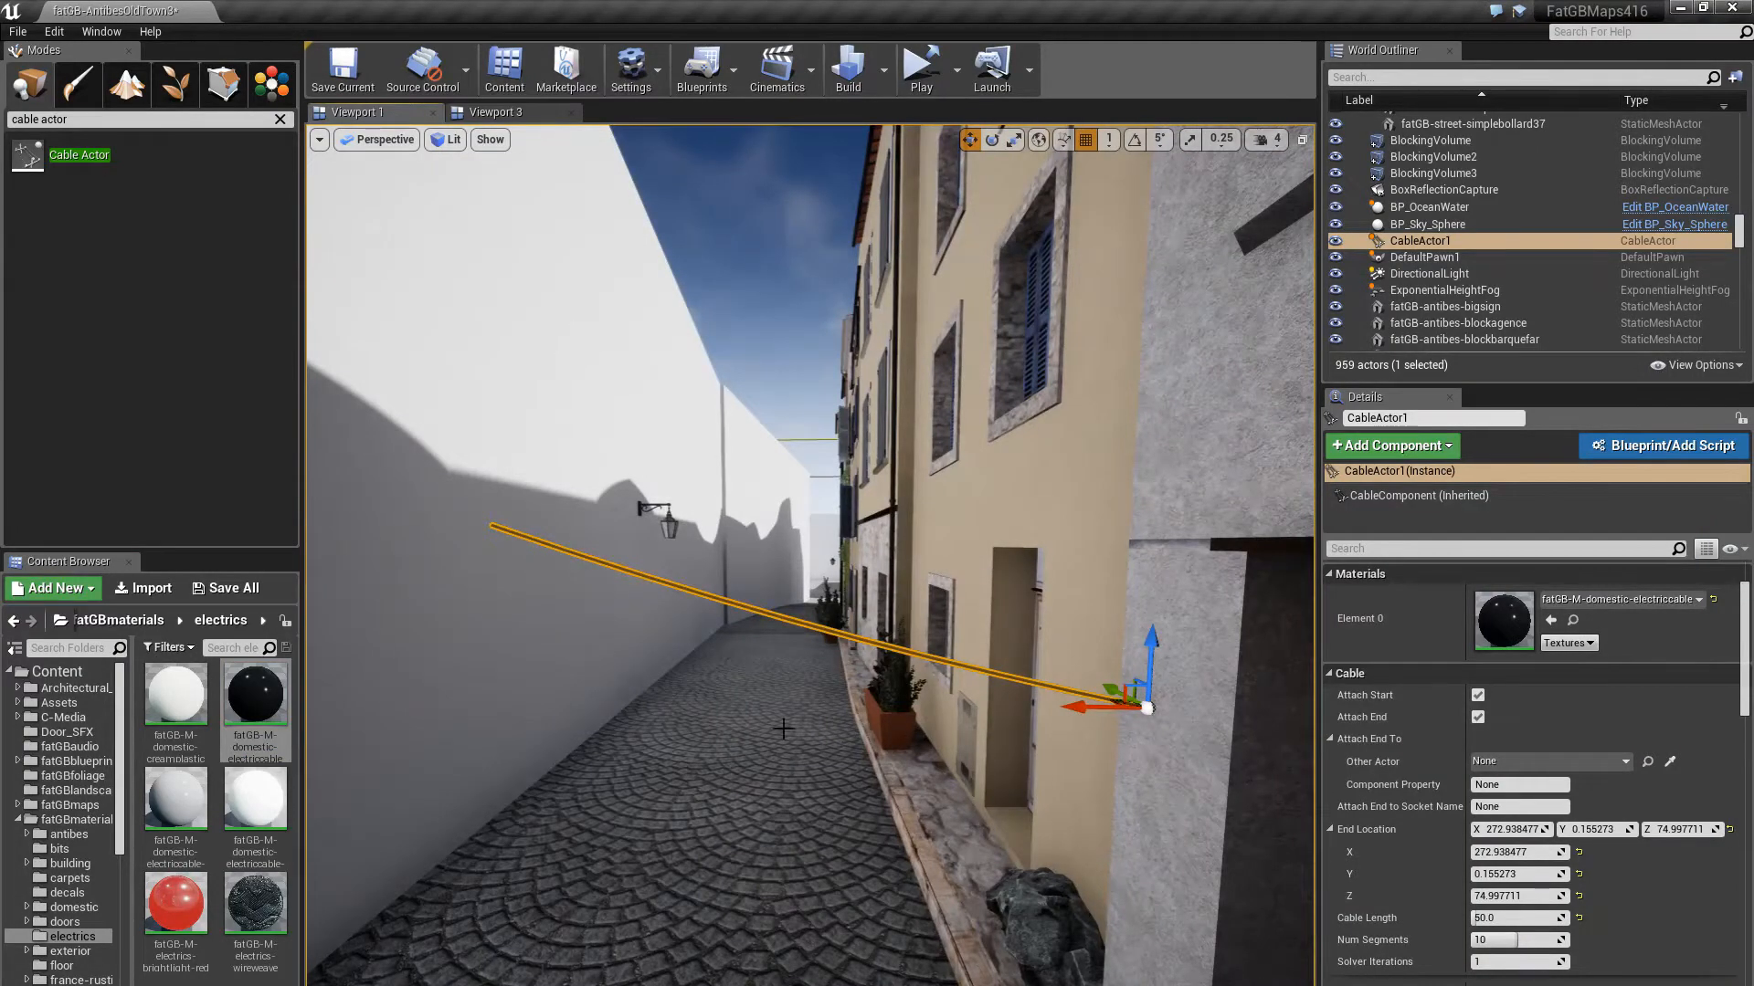
{"action": "mouse_move", "coordinate": [784, 729]}
{"action": "left_mouse_down"}
{"action": "mouse_move", "coordinate": [863, 772]}
{"action": "mouse_move", "coordinate": [795, 708]}
{"action": "left_mouse_up"}
{"action": "right_click_drag", "start_coordinate": [794, 708], "coordinate": [730, 694]}
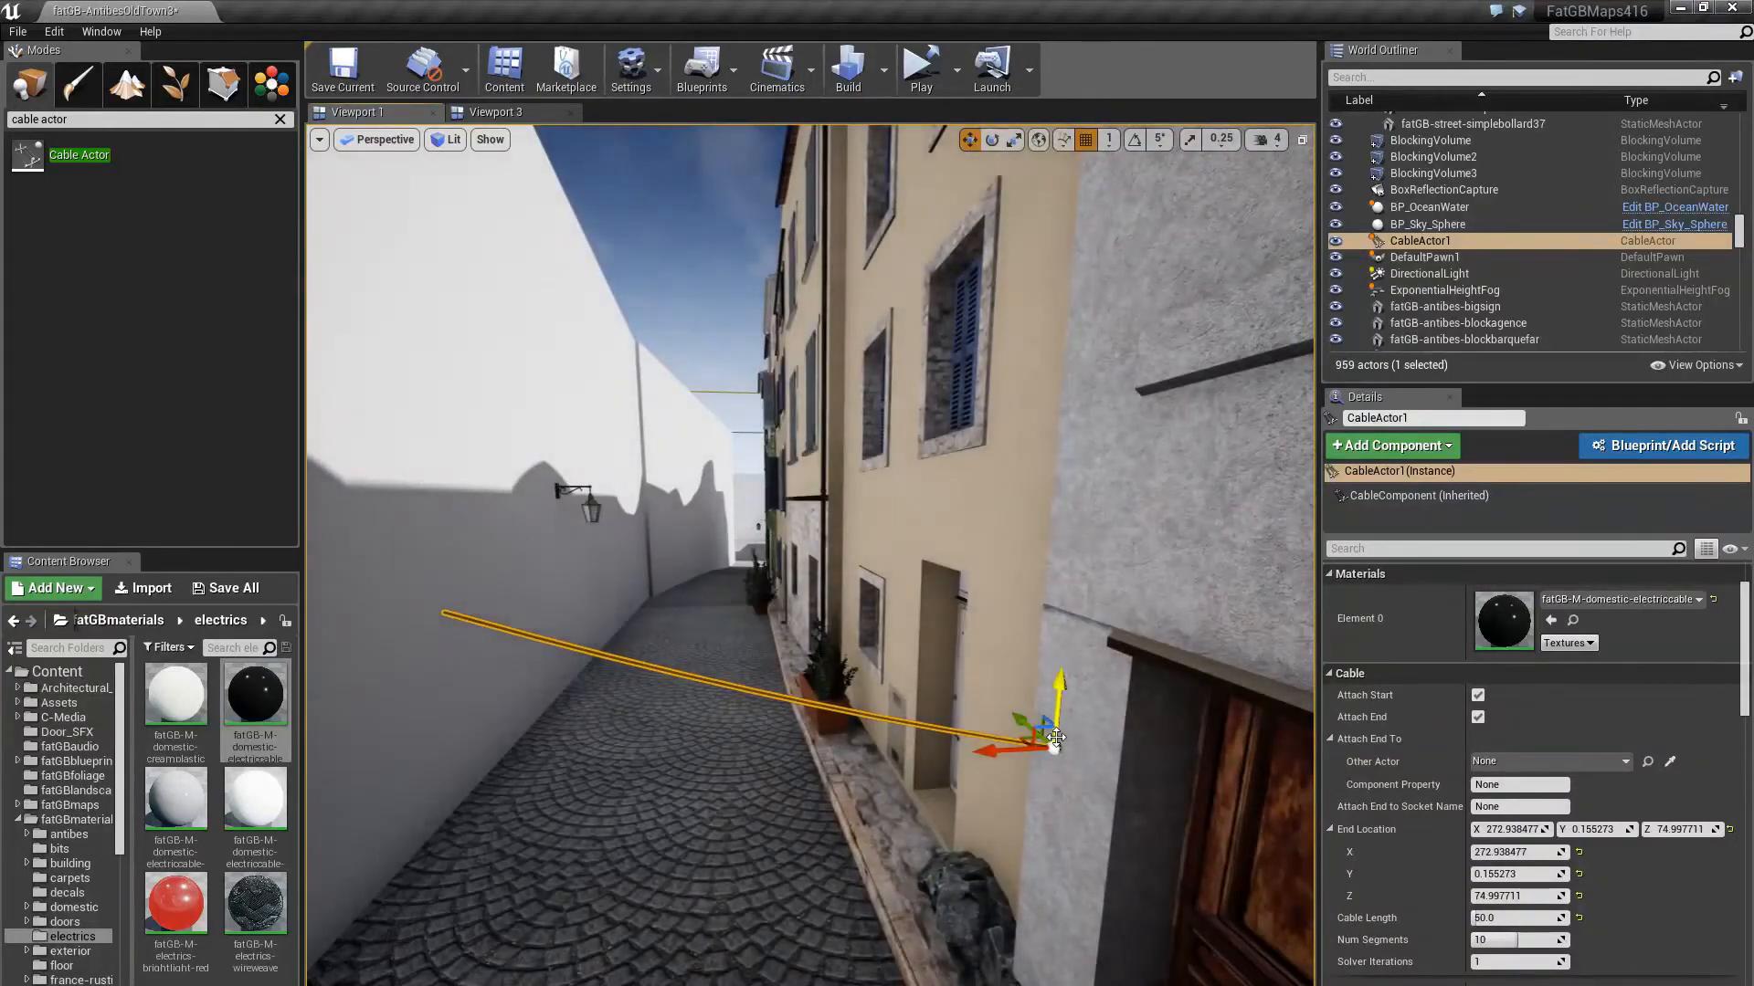
Place a SplineWall-v2 blueprint from the fatGBblueprints splines folder on the cobbled street below the cable
{"action": "left_click", "coordinate": [18, 761]}
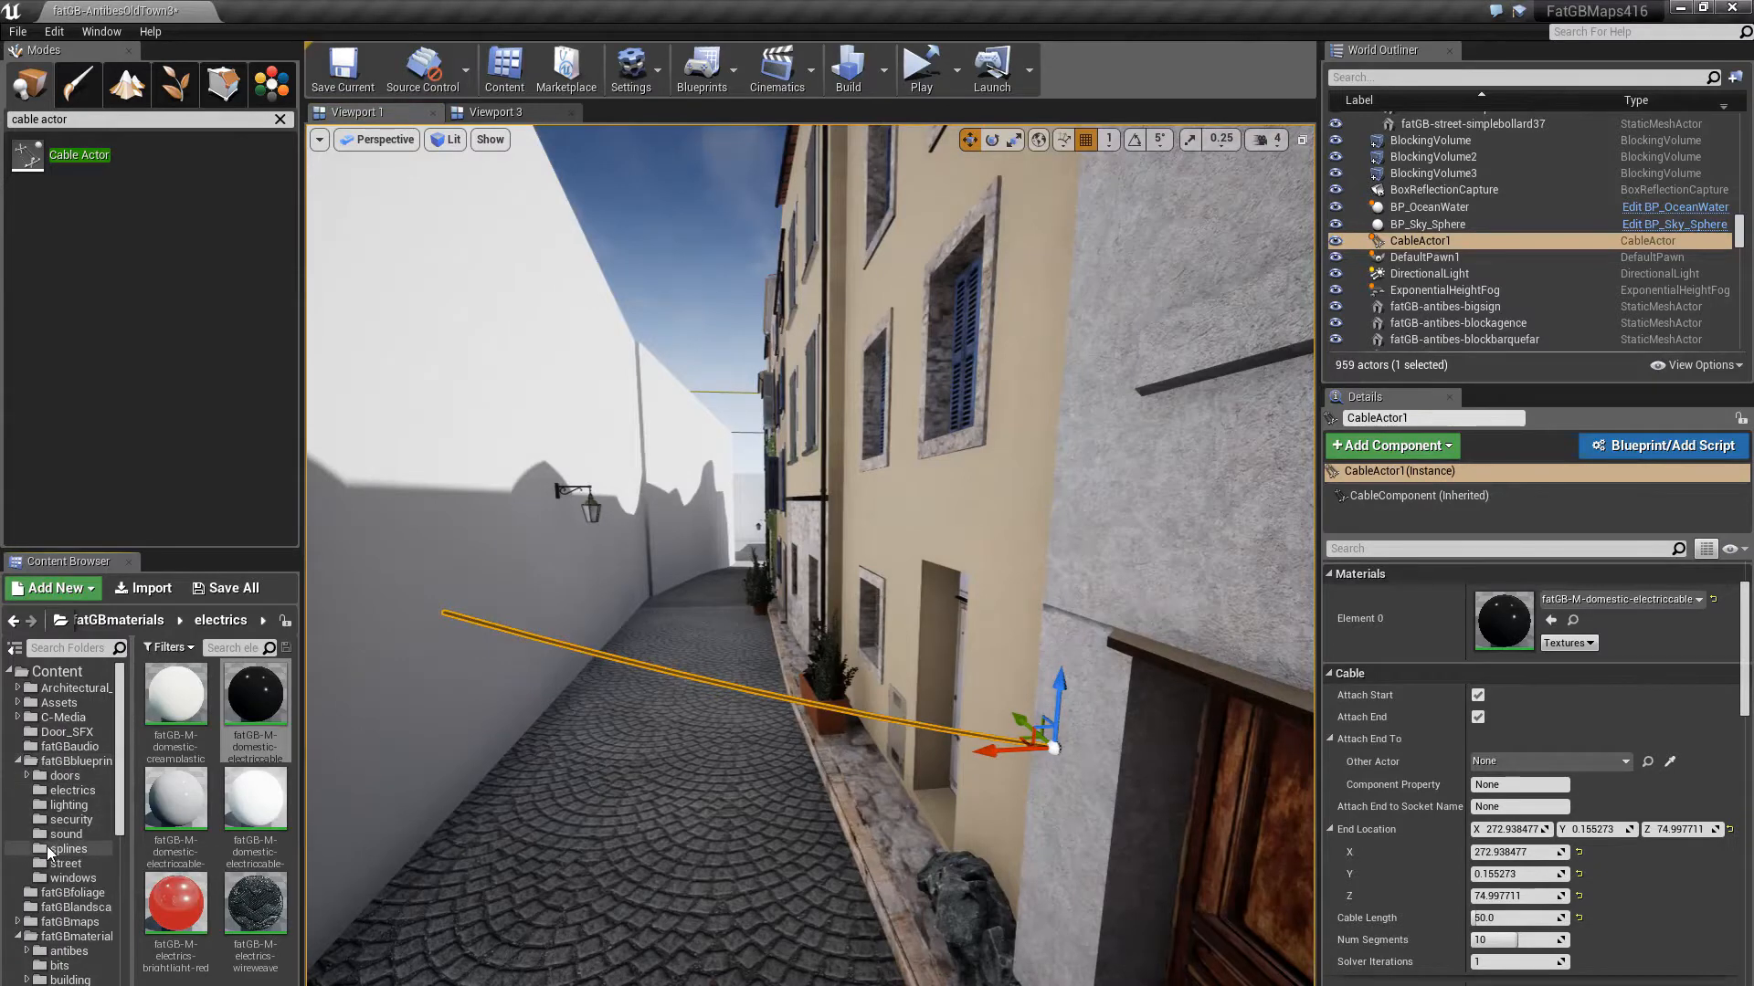
{"action": "left_click", "coordinate": [65, 851]}
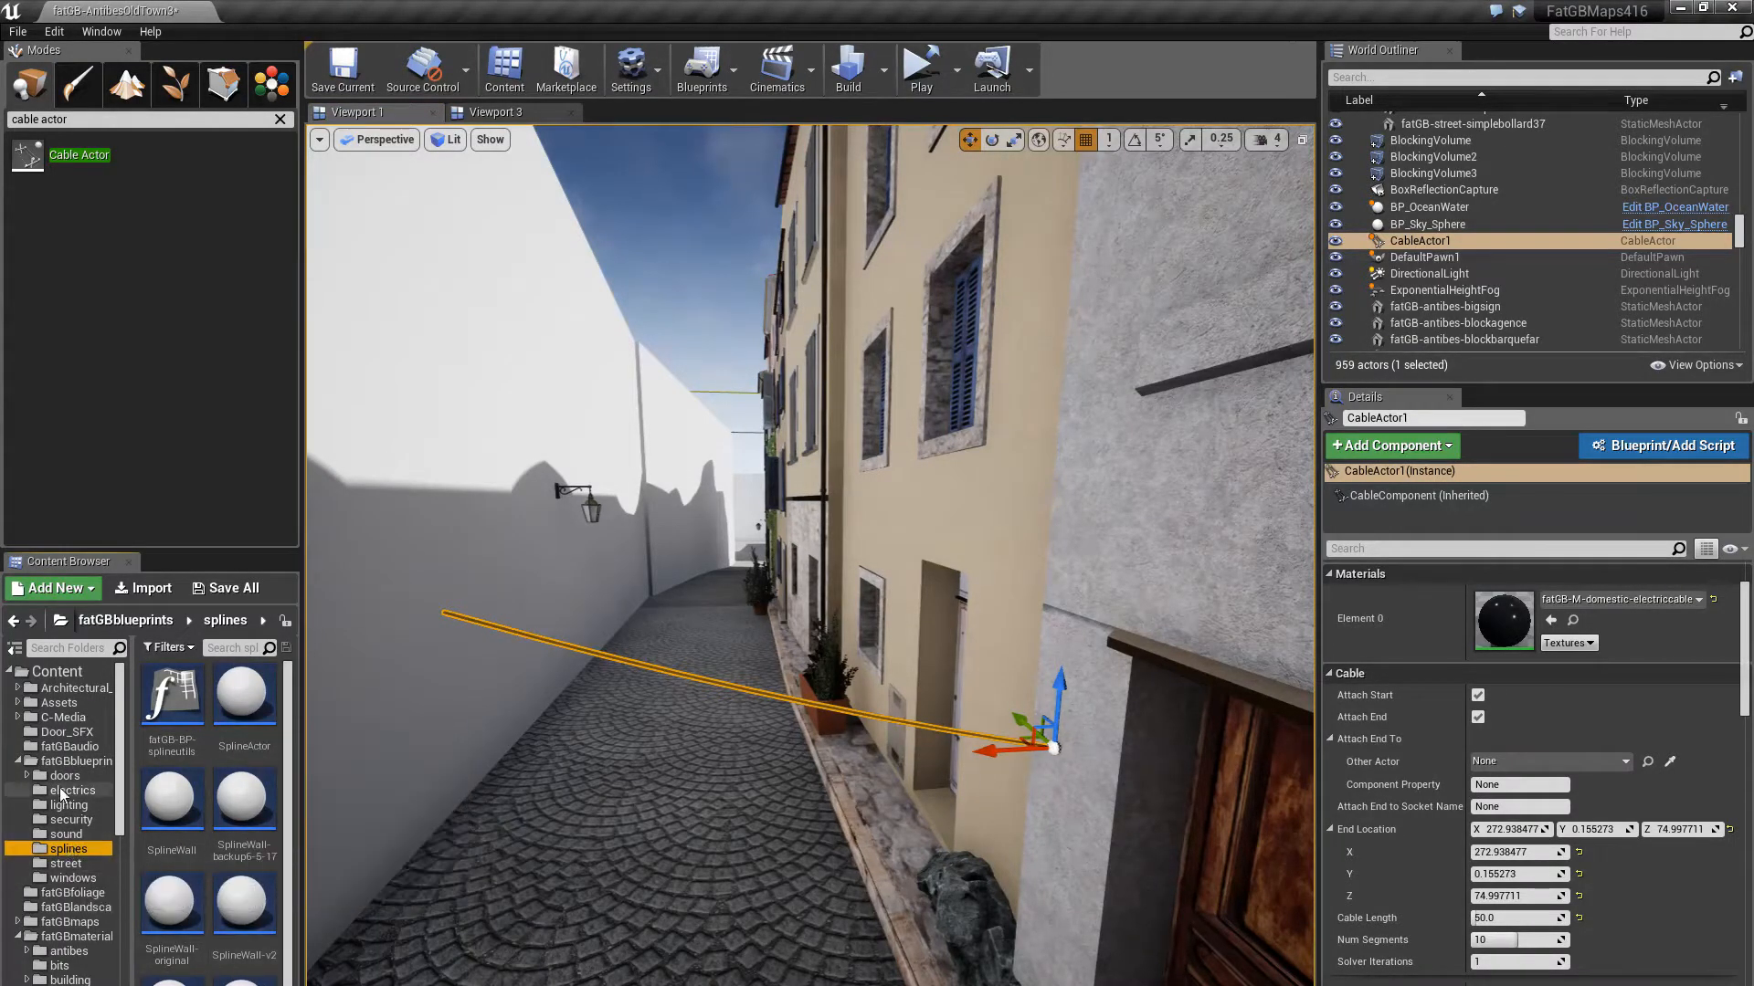
{"action": "scroll", "coordinate": [228, 868], "scroll_direction": "down", "scroll_amount": 1}
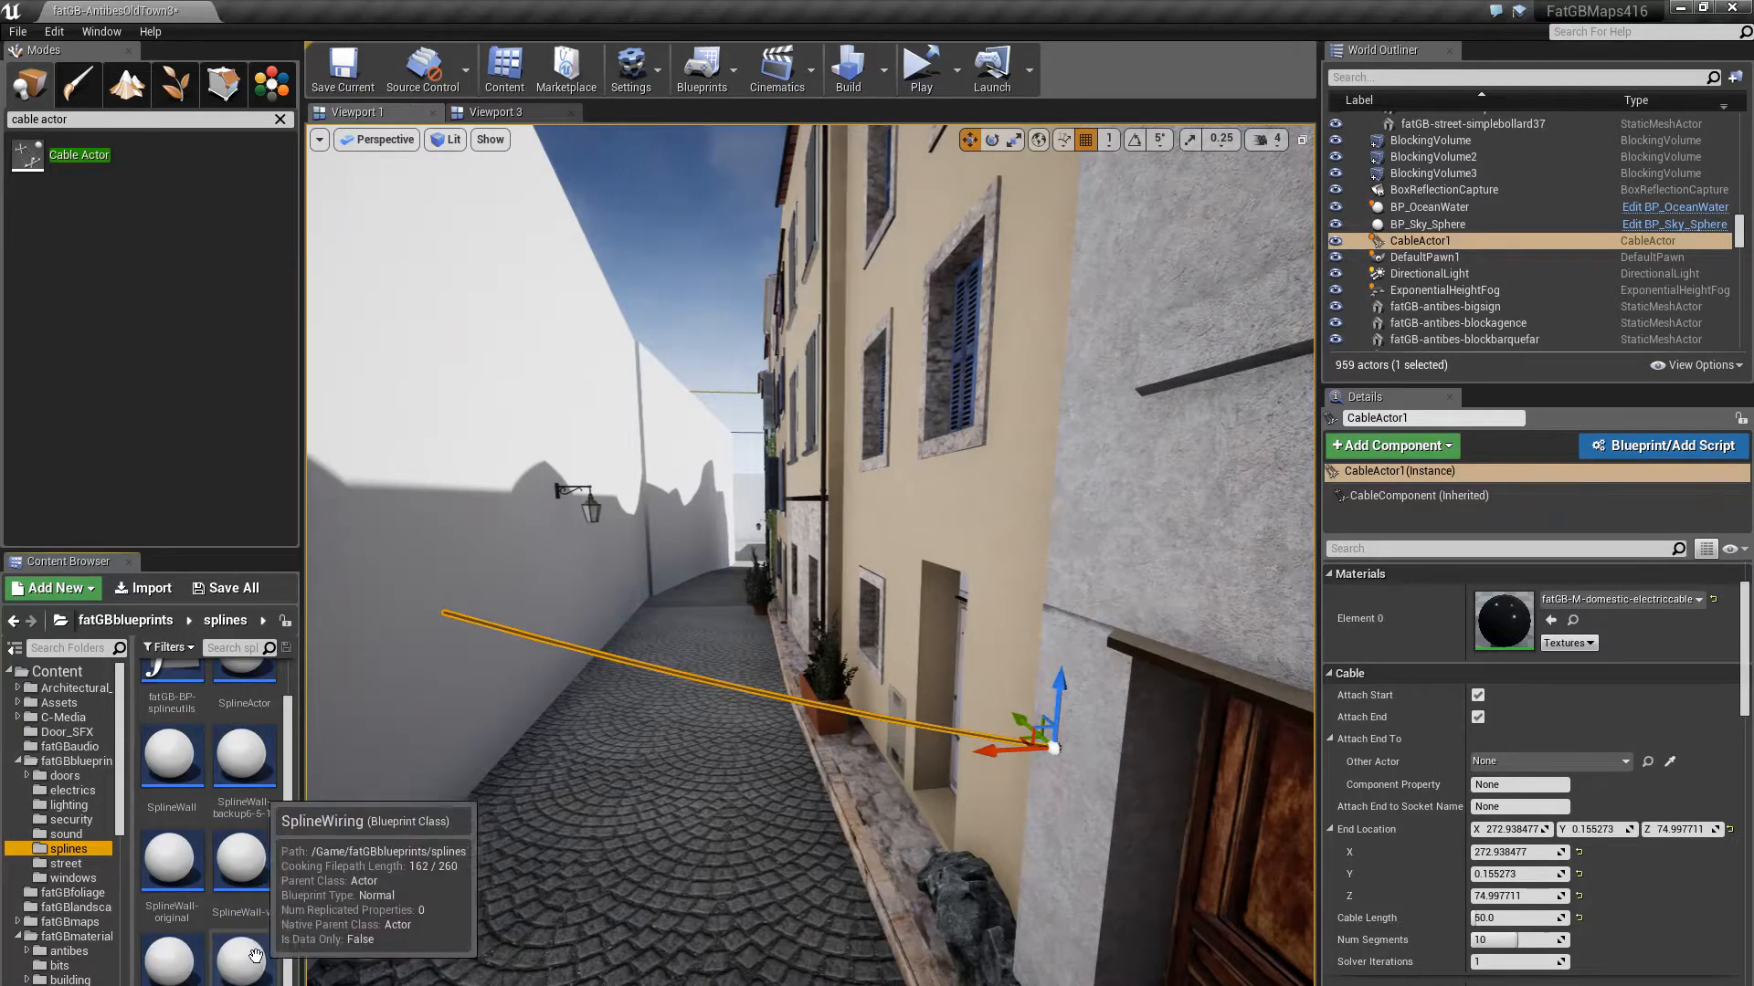
{"action": "left_click", "coordinate": [279, 875]}
{"action": "left_click_drag", "start_coordinate": [293, 875], "coordinate": [634, 924]}
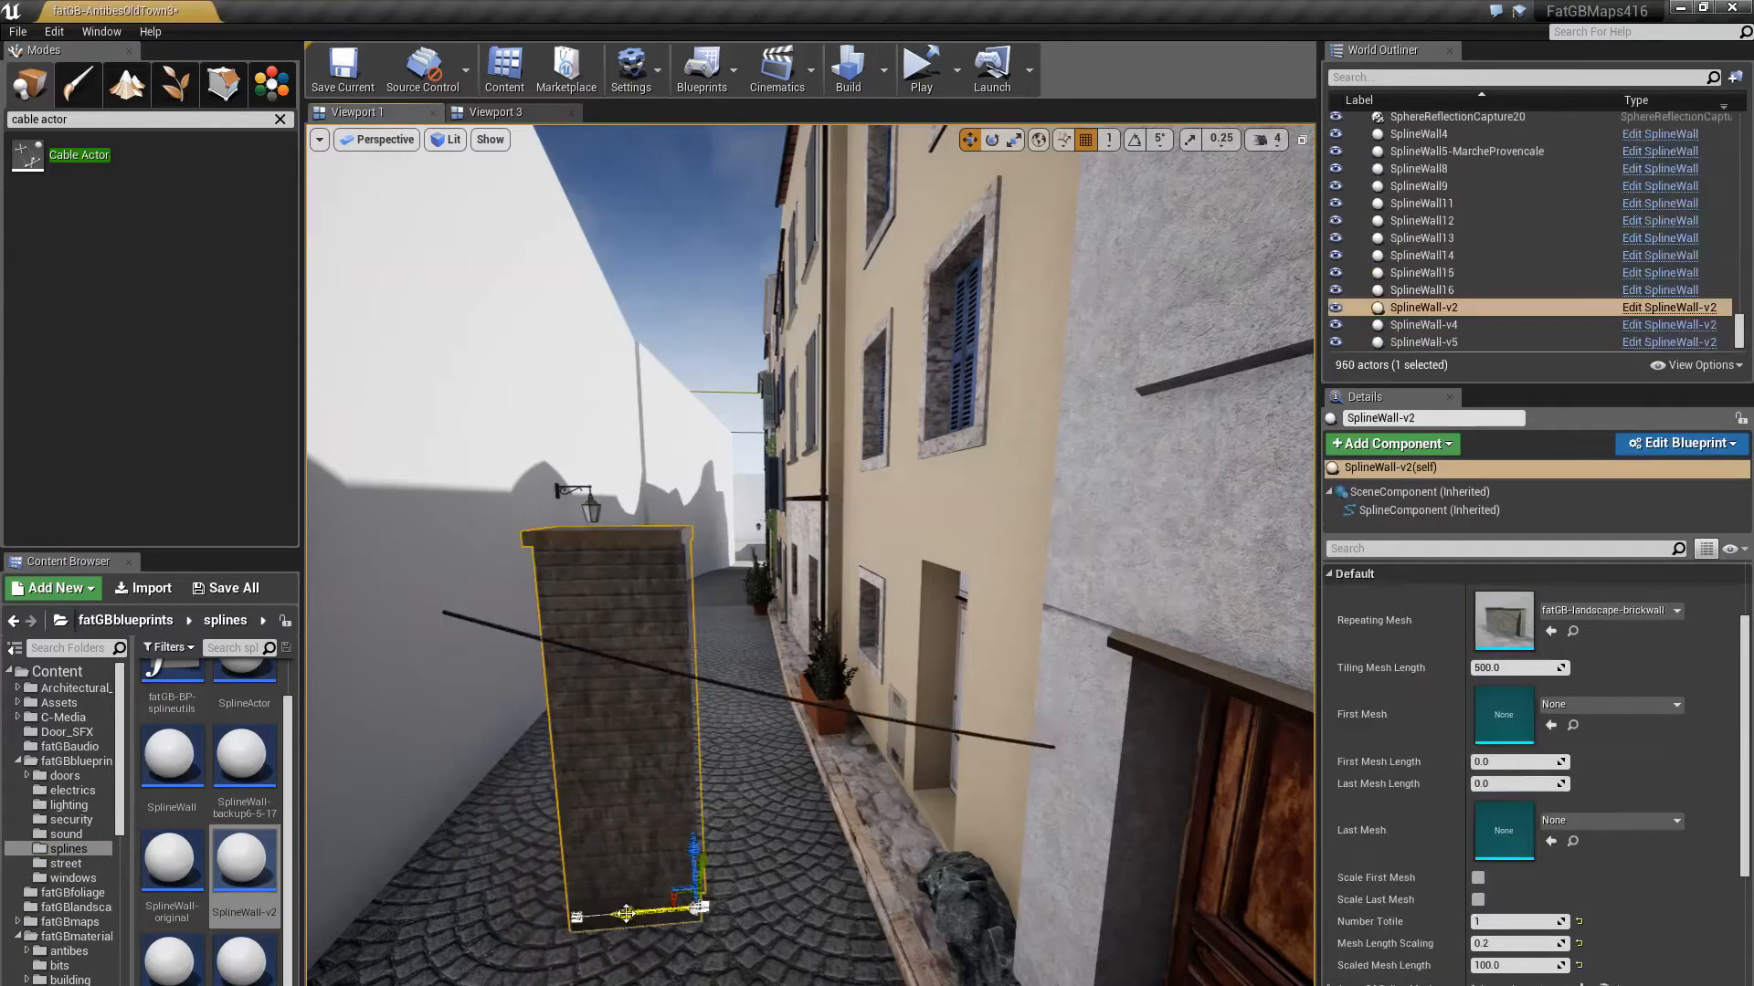
Stretch the brick wall's spline end toward the blank wall, and add another spline point that bends it around a corner
{"action": "left_click", "coordinate": [576, 917]}
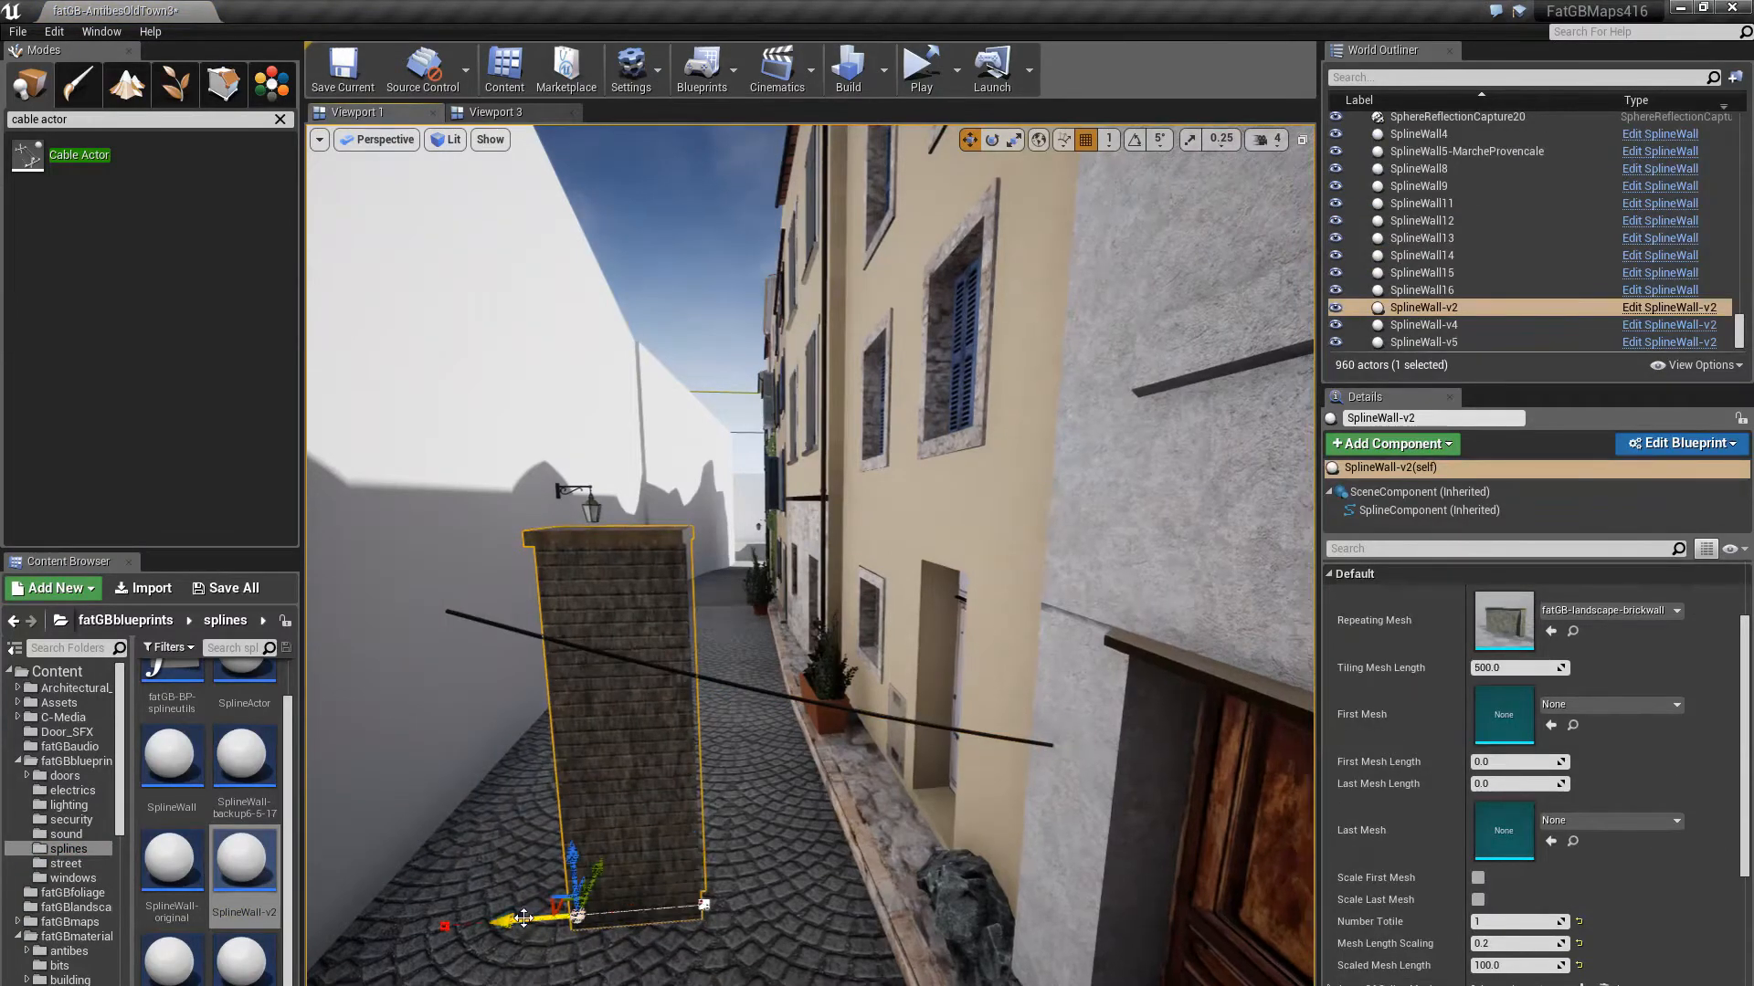
{"action": "left_click_drag", "start_coordinate": [520, 920], "coordinate": [372, 928]}
{"action": "right_click_drag", "start_coordinate": [374, 922], "coordinate": [585, 882]}
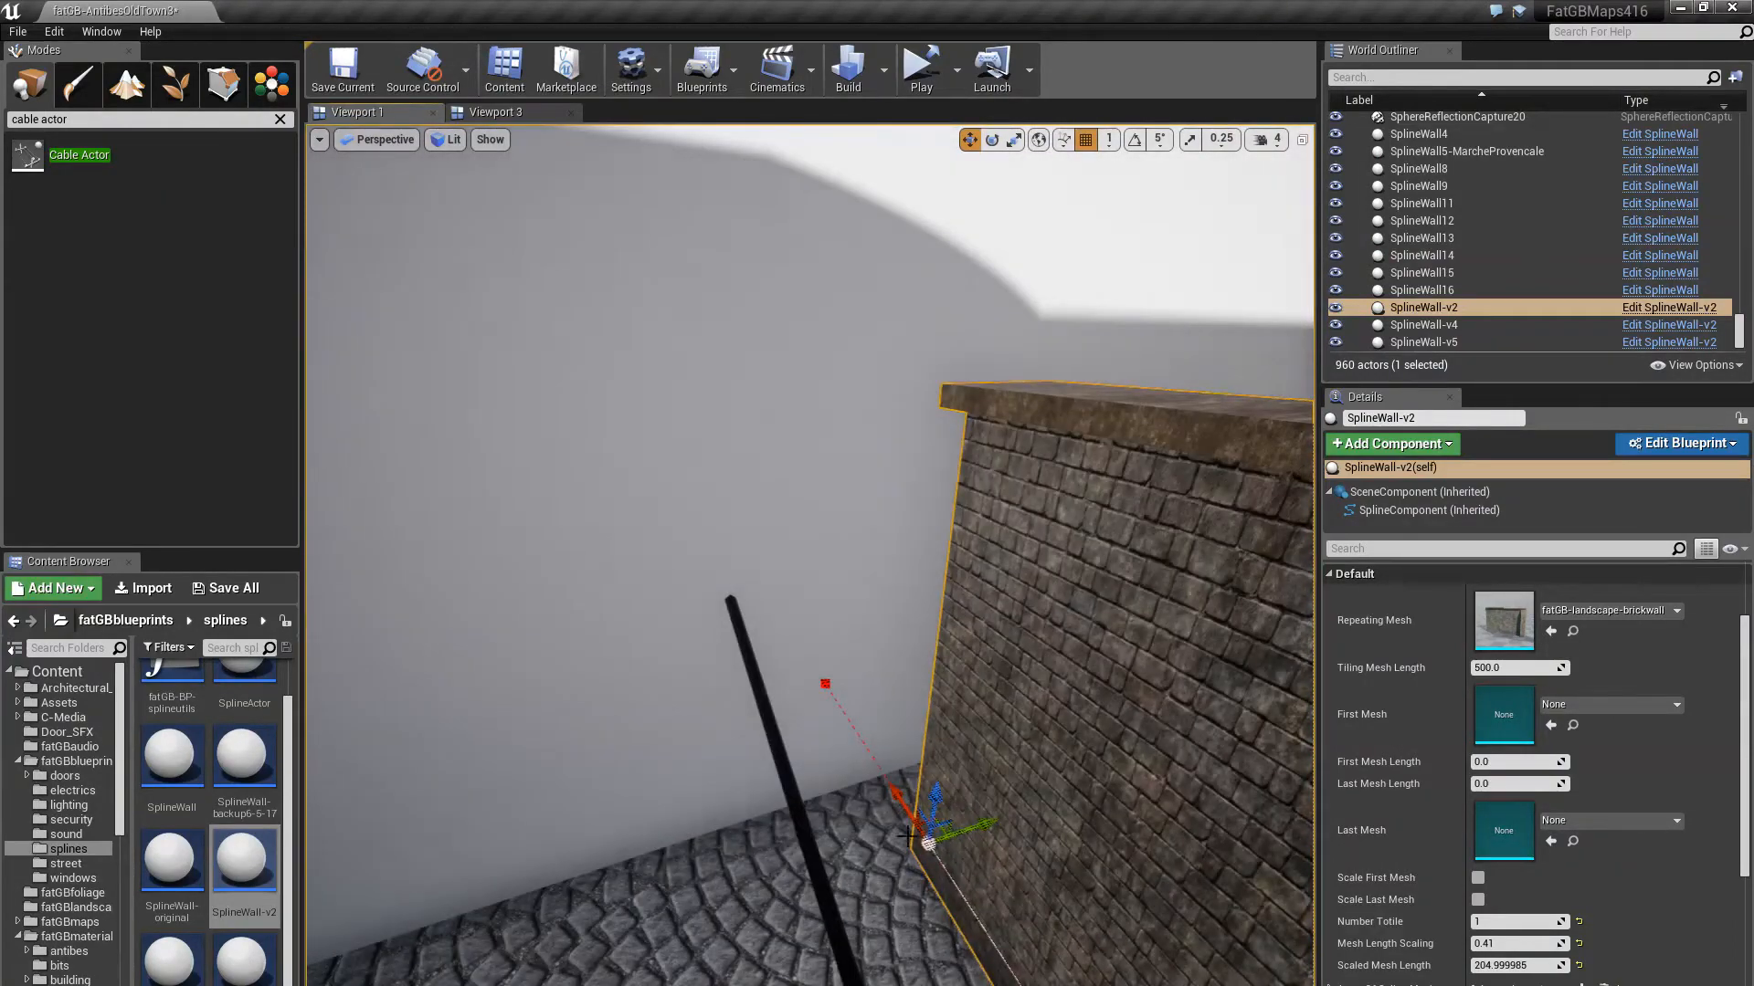
{"action": "left_click_drag", "start_coordinate": [975, 827], "coordinate": [721, 854]}
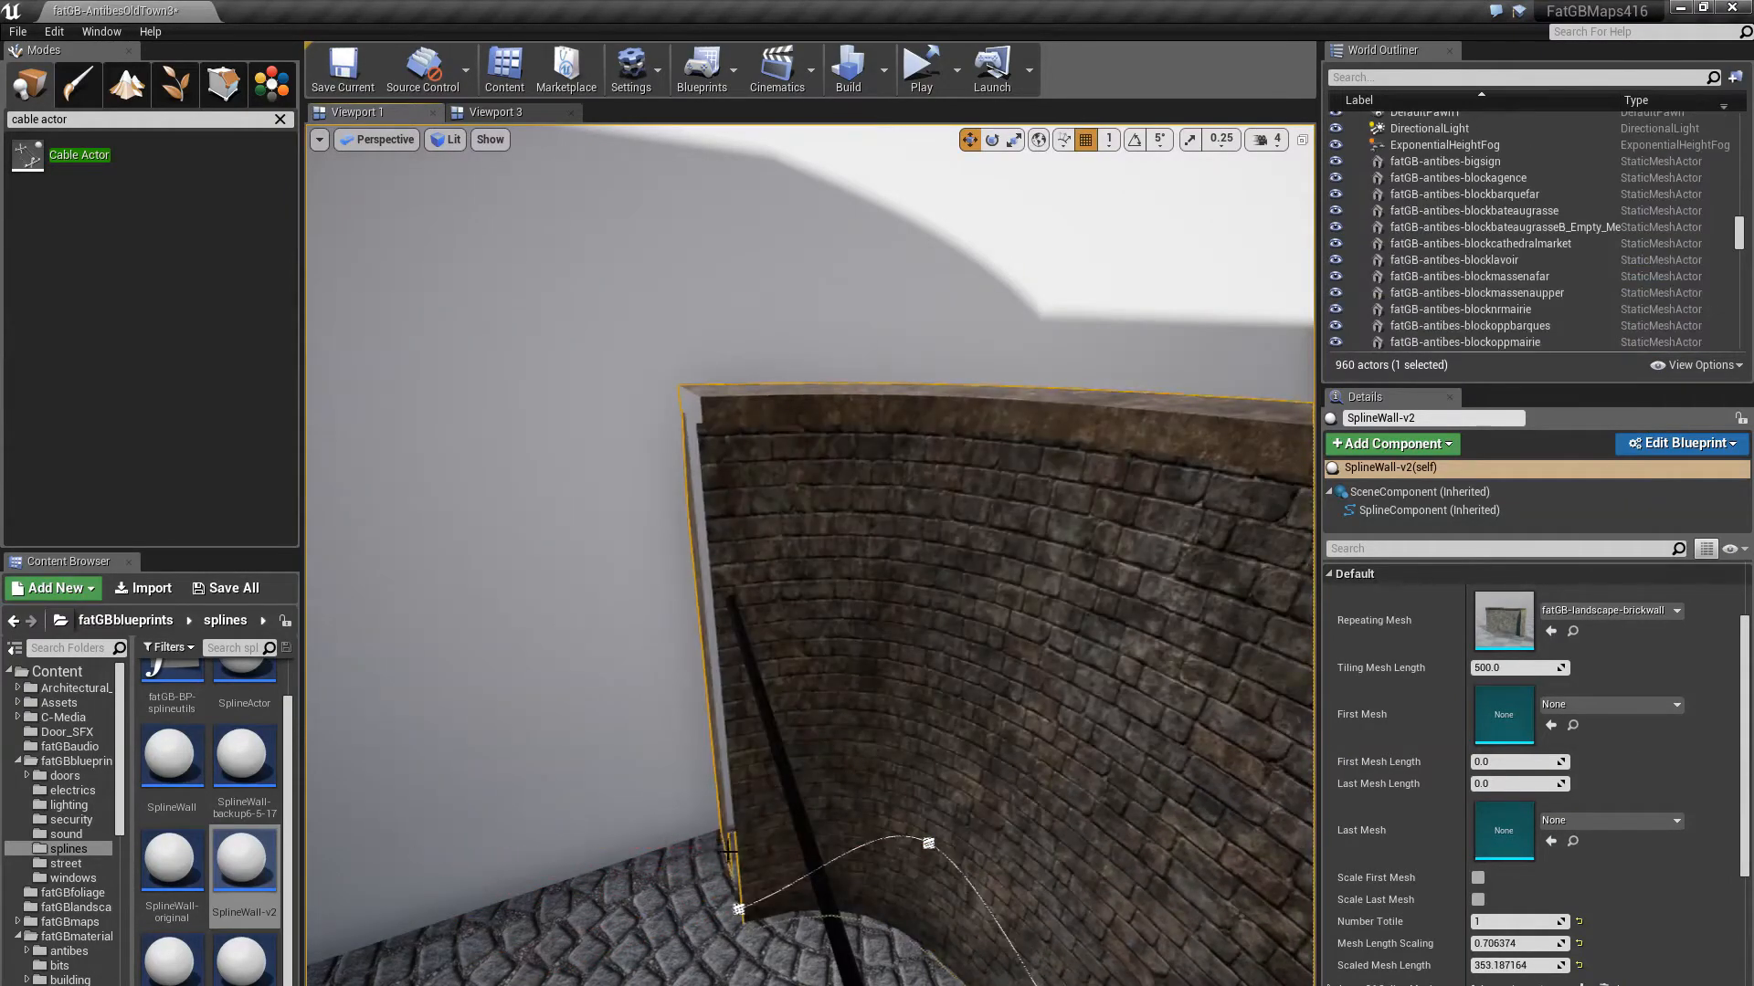
{"action": "right_click_drag", "start_coordinate": [728, 854], "coordinate": [914, 807]}
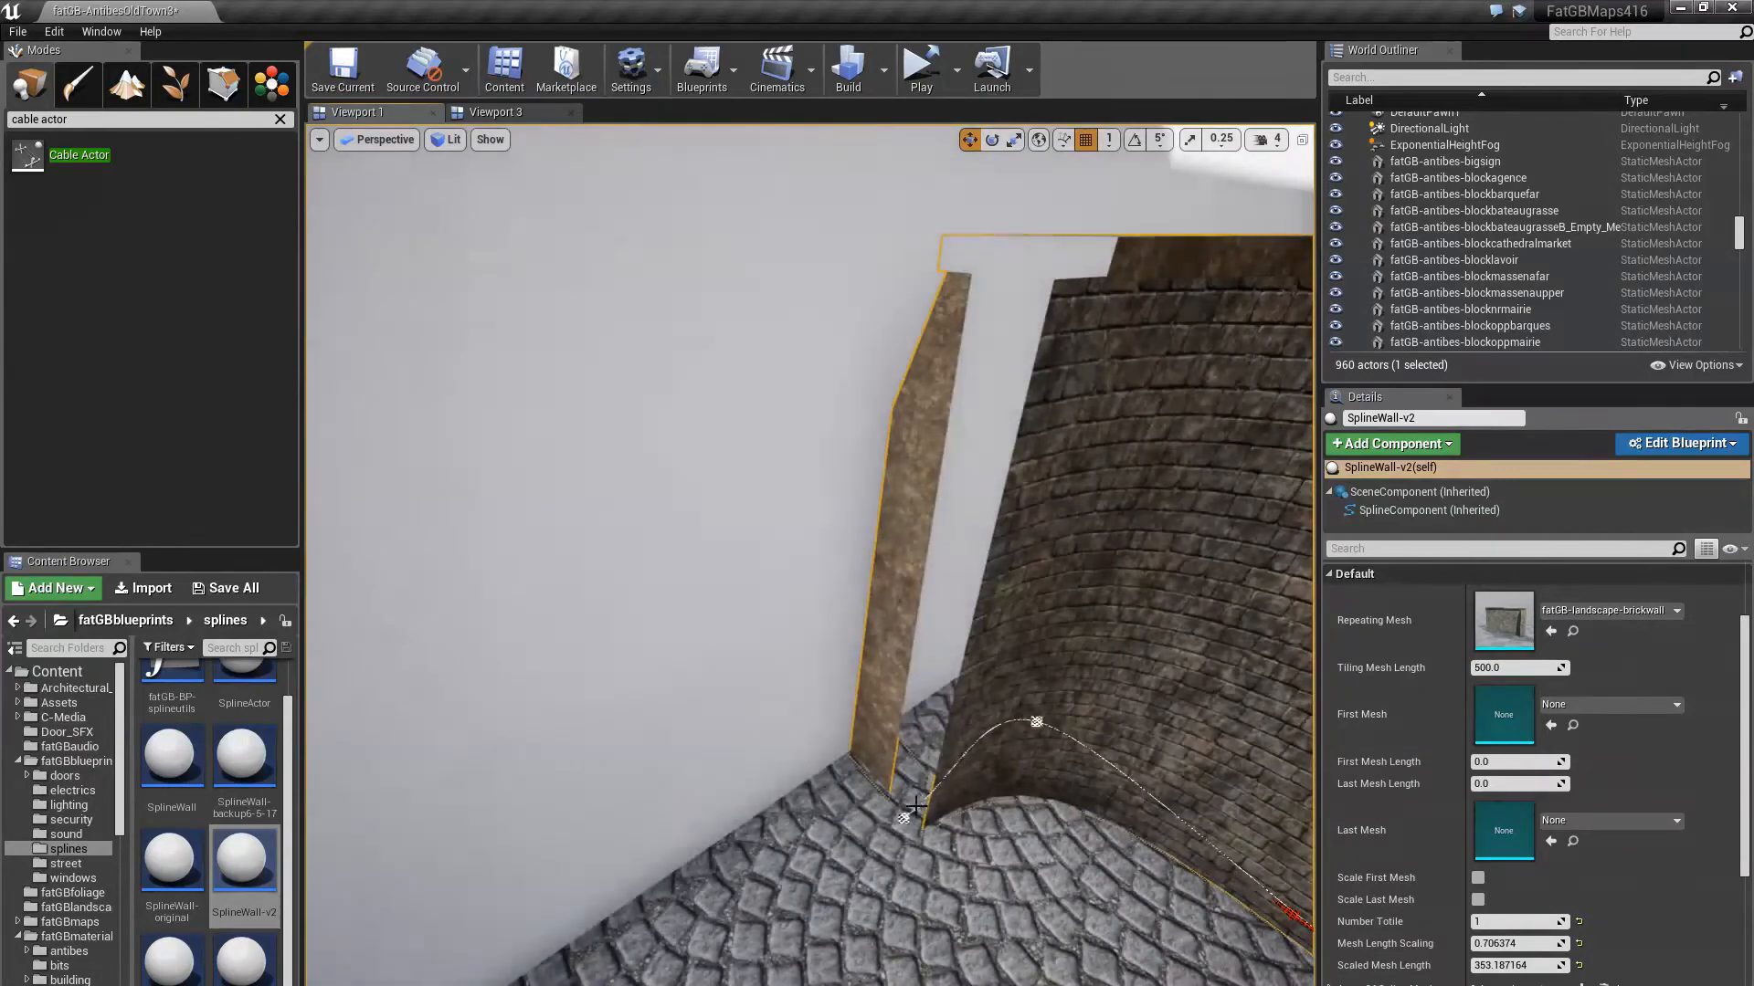
{"action": "left_click_drag", "start_coordinate": [909, 813], "coordinate": [501, 872]}
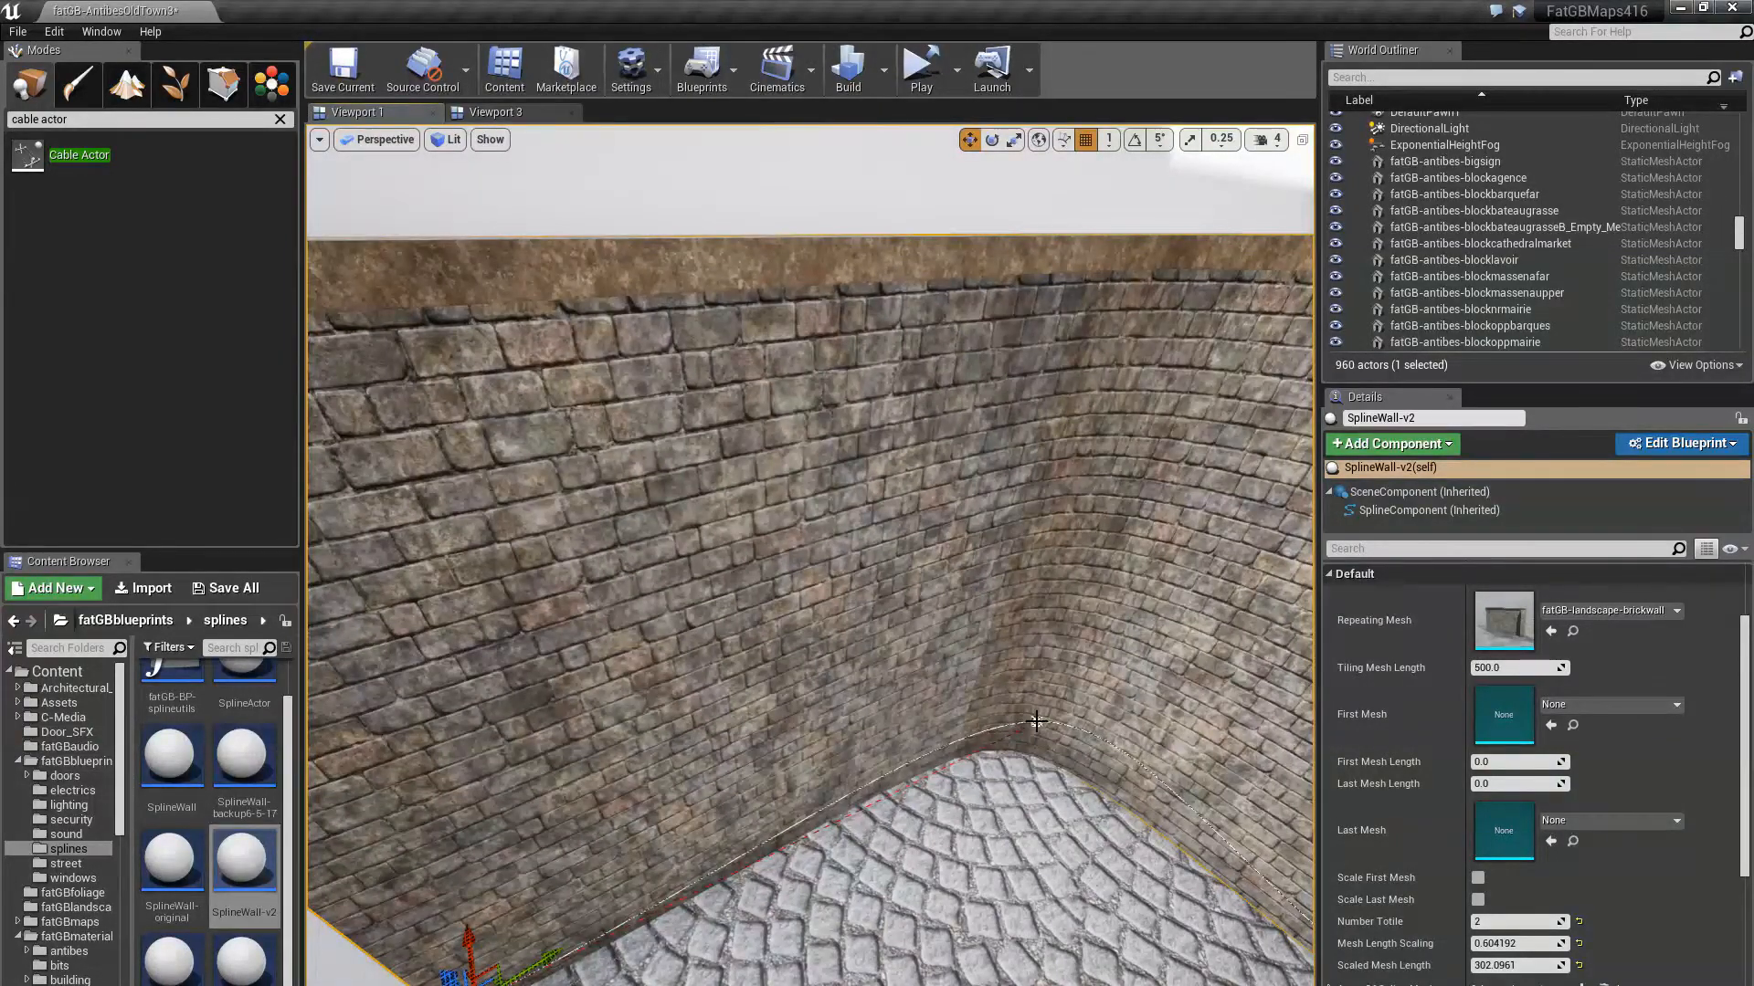
Select the brick wall's corner and end spline points in turn to examine how they control its curve
{"action": "left_click", "coordinate": [1036, 721]}
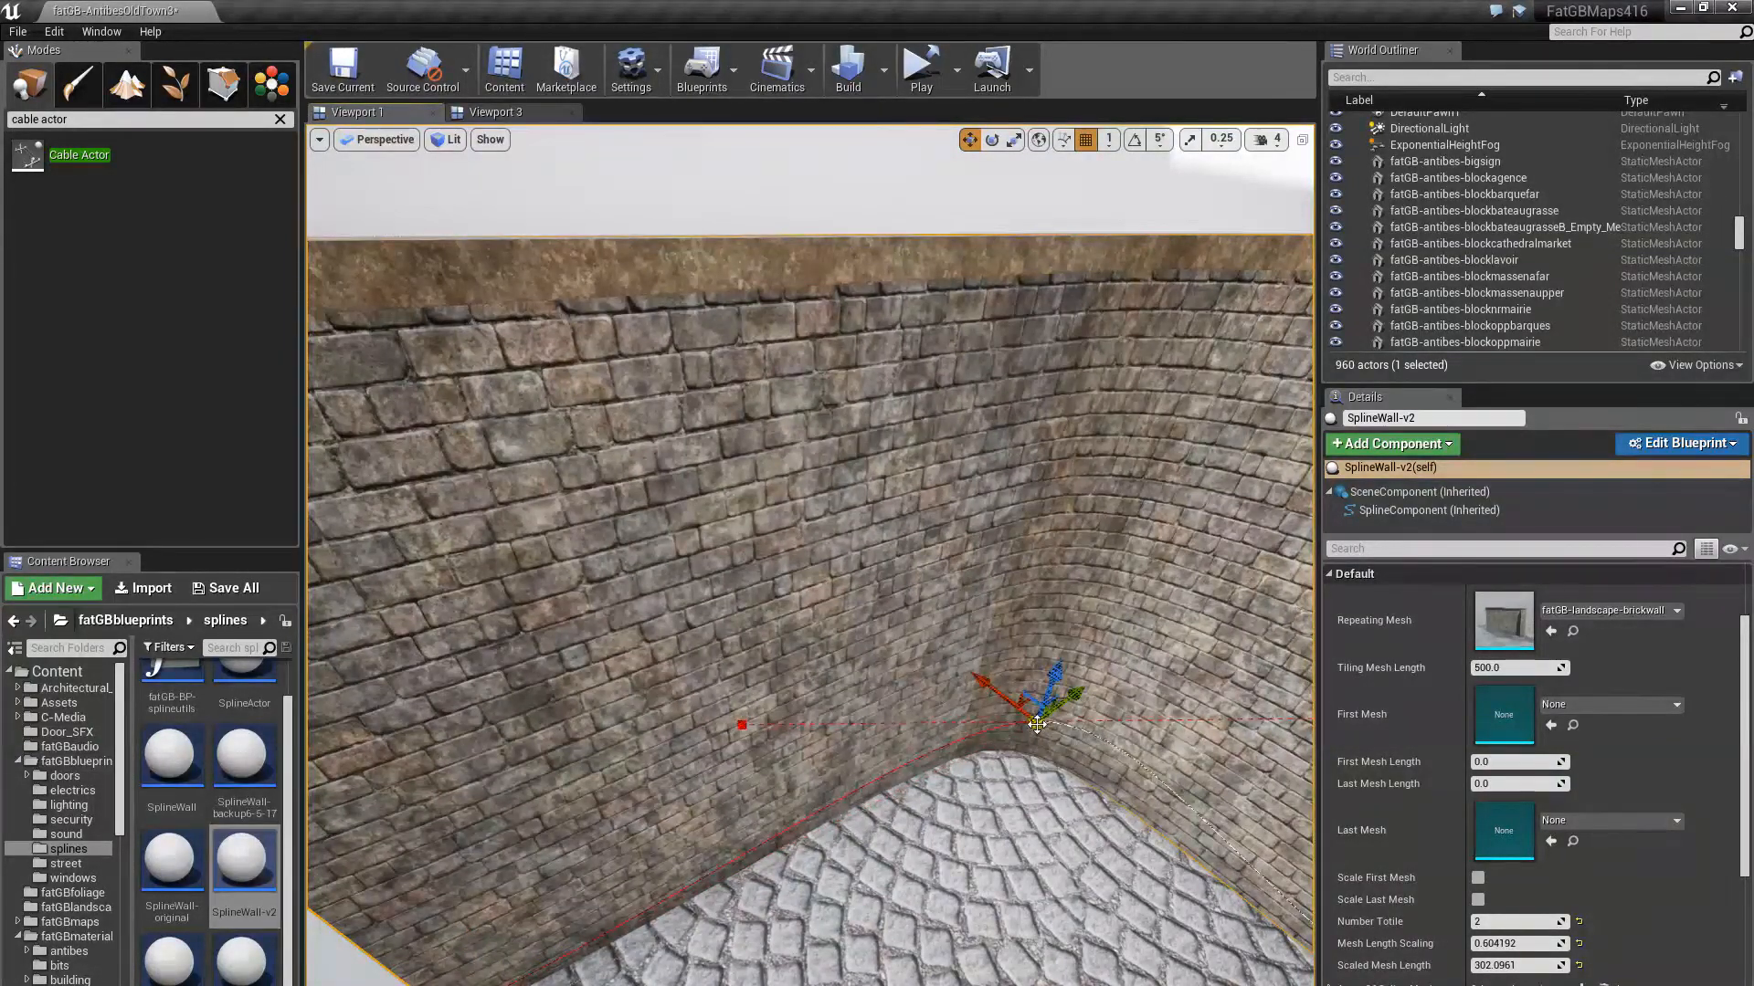
{"action": "left_click", "coordinate": [501, 983]}
{"action": "left_click_drag", "start_coordinate": [724, 944], "coordinate": [844, 985]}
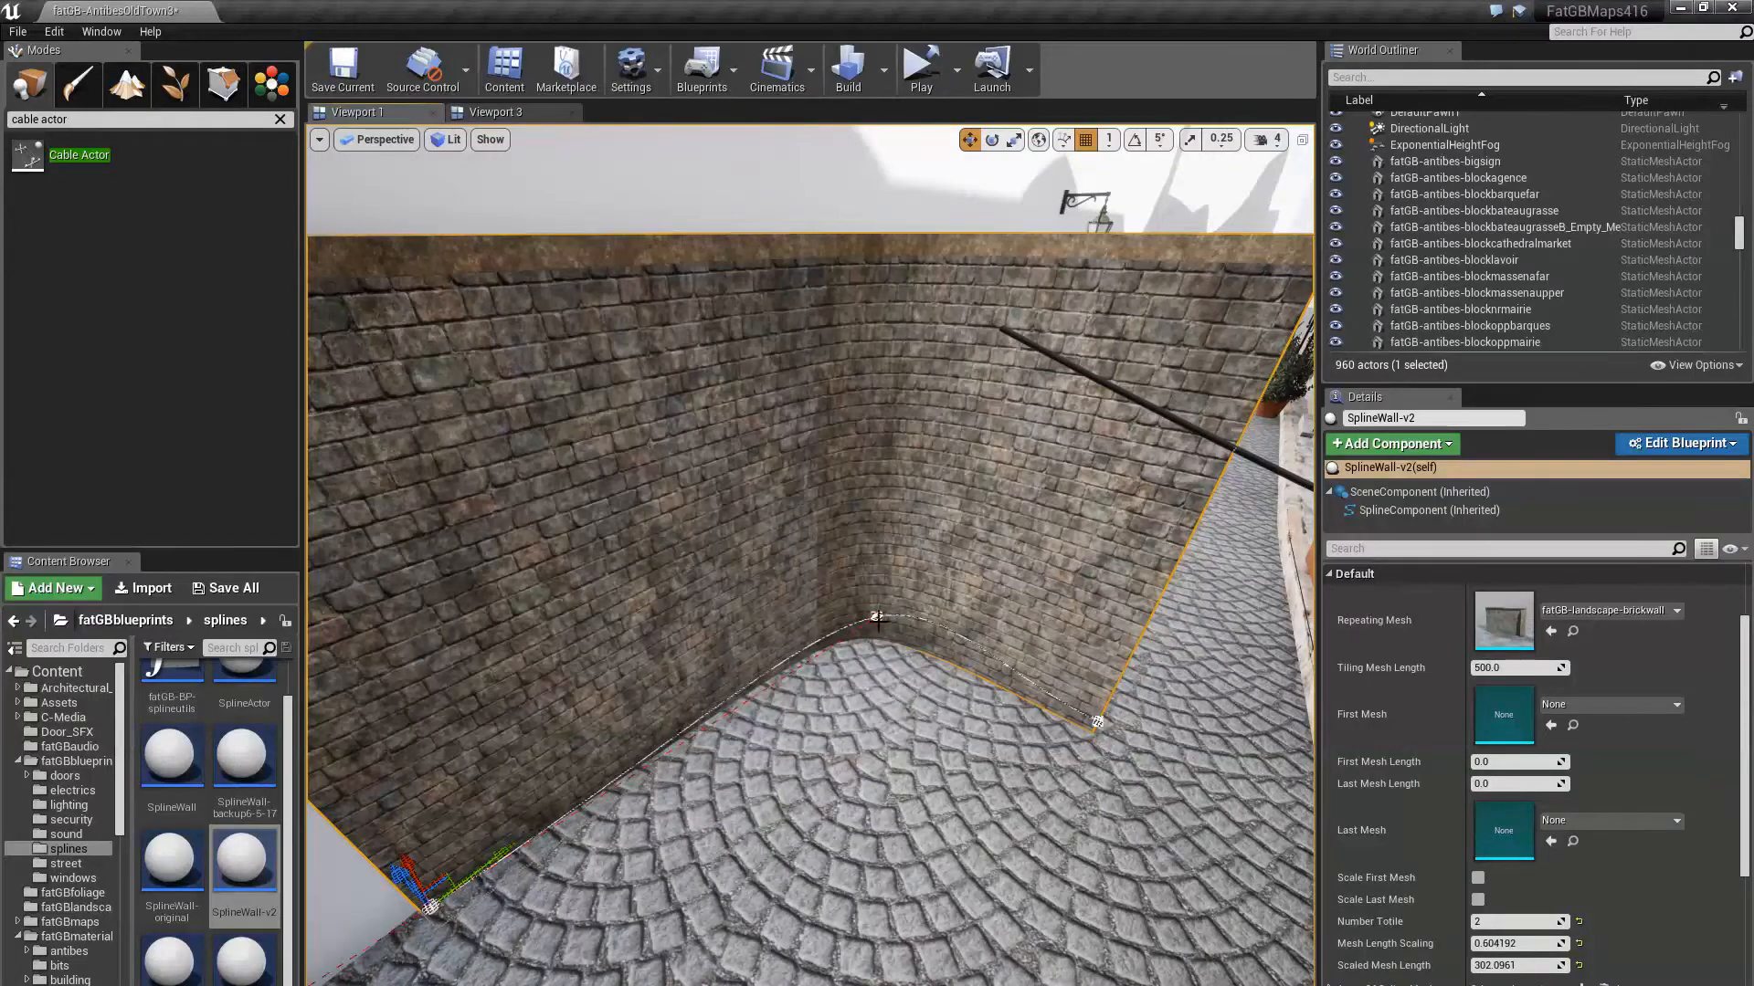
{"action": "left_click", "coordinate": [877, 617]}
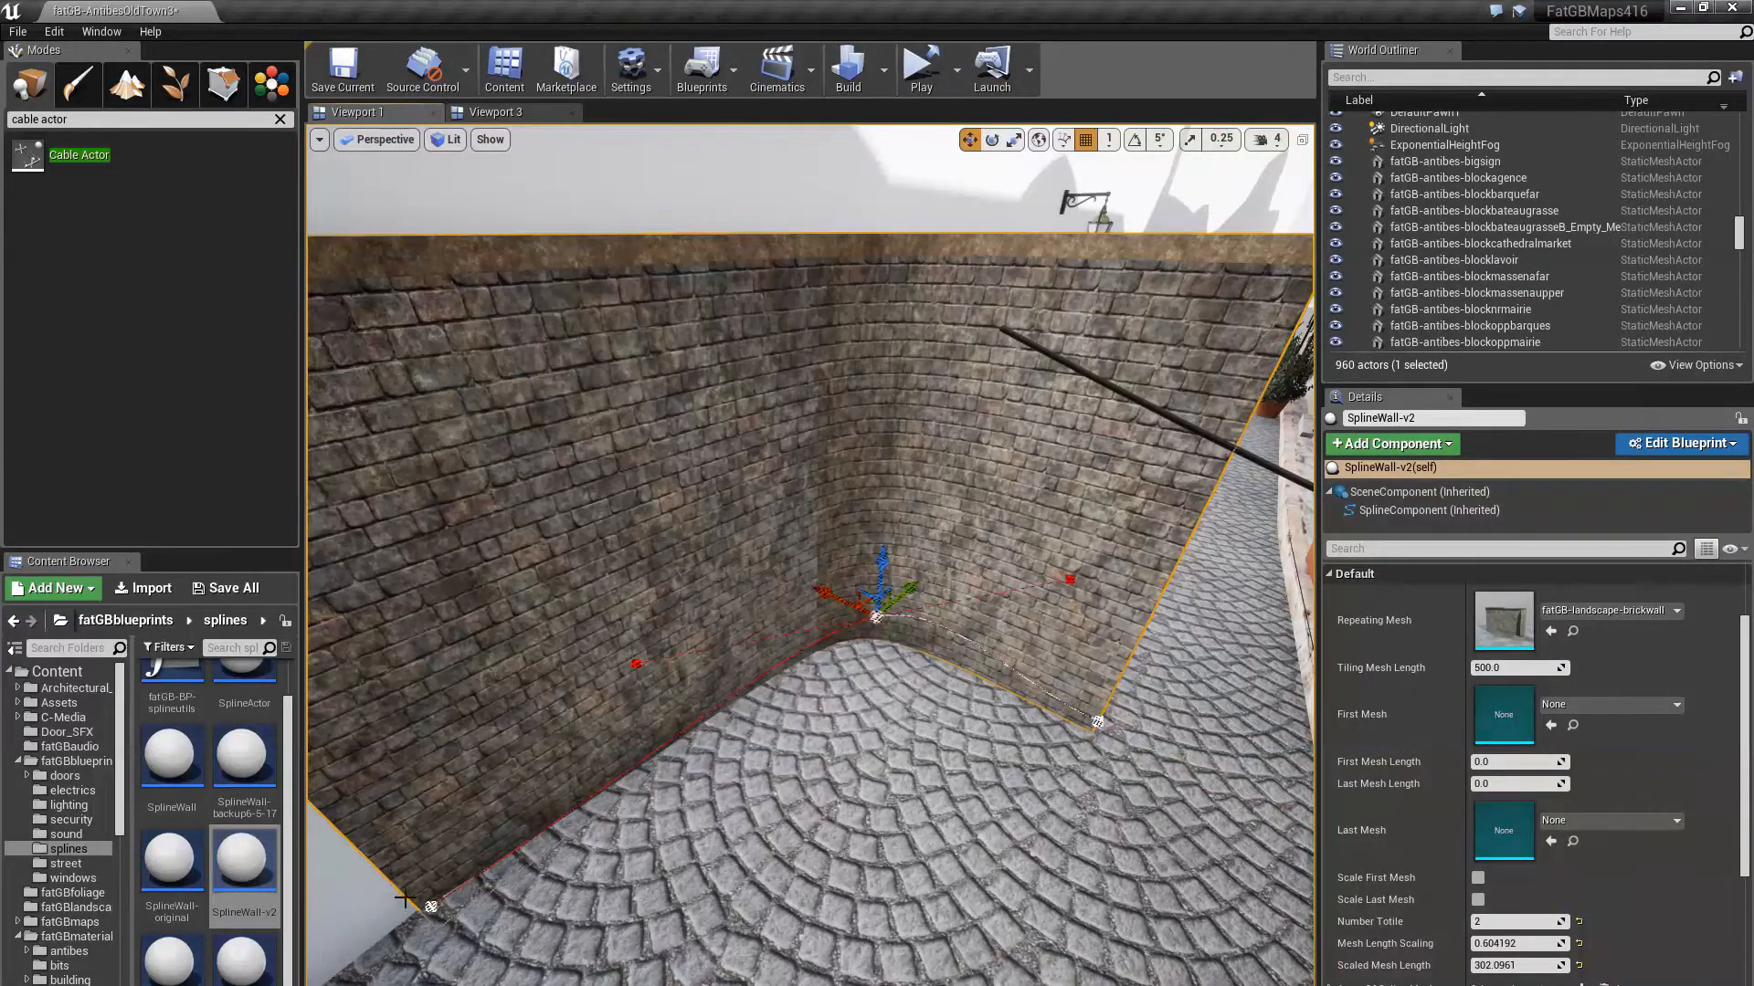
{"action": "right_click_drag", "start_coordinate": [431, 907], "coordinate": [562, 785]}
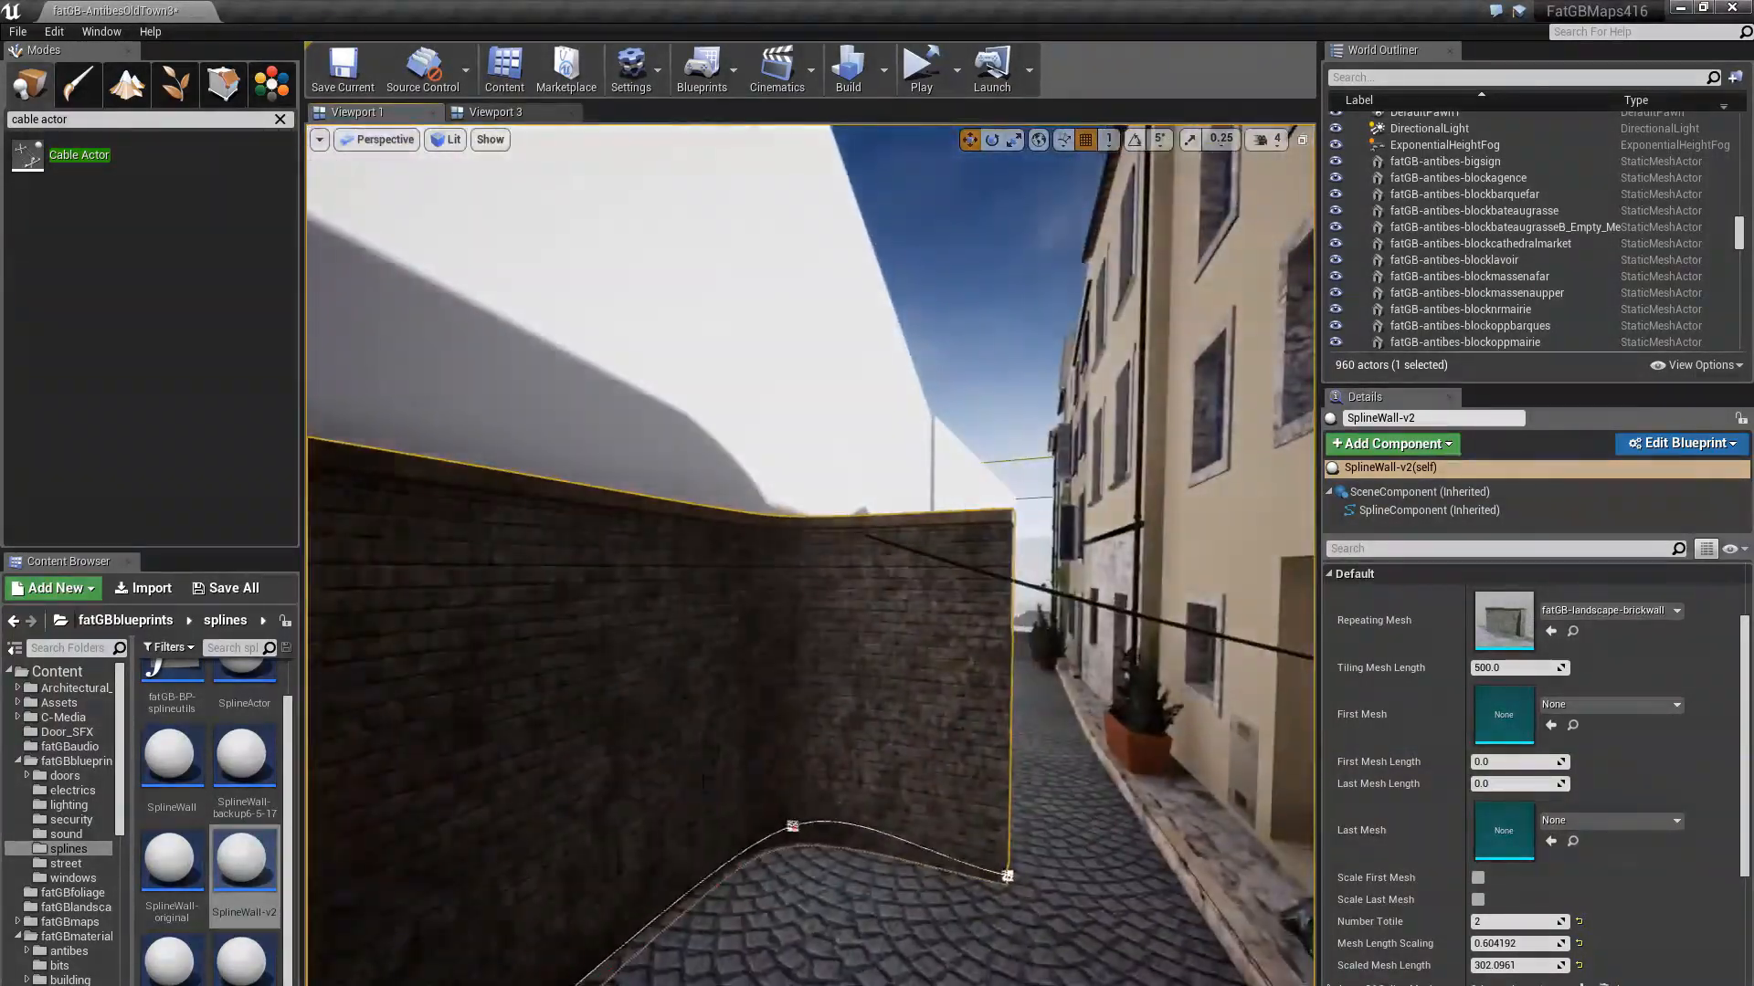
Delete the brick spline wall and the cable from the street
{"action": "left_click", "coordinate": [744, 689]}
{"action": "key", "text": "Delete"}
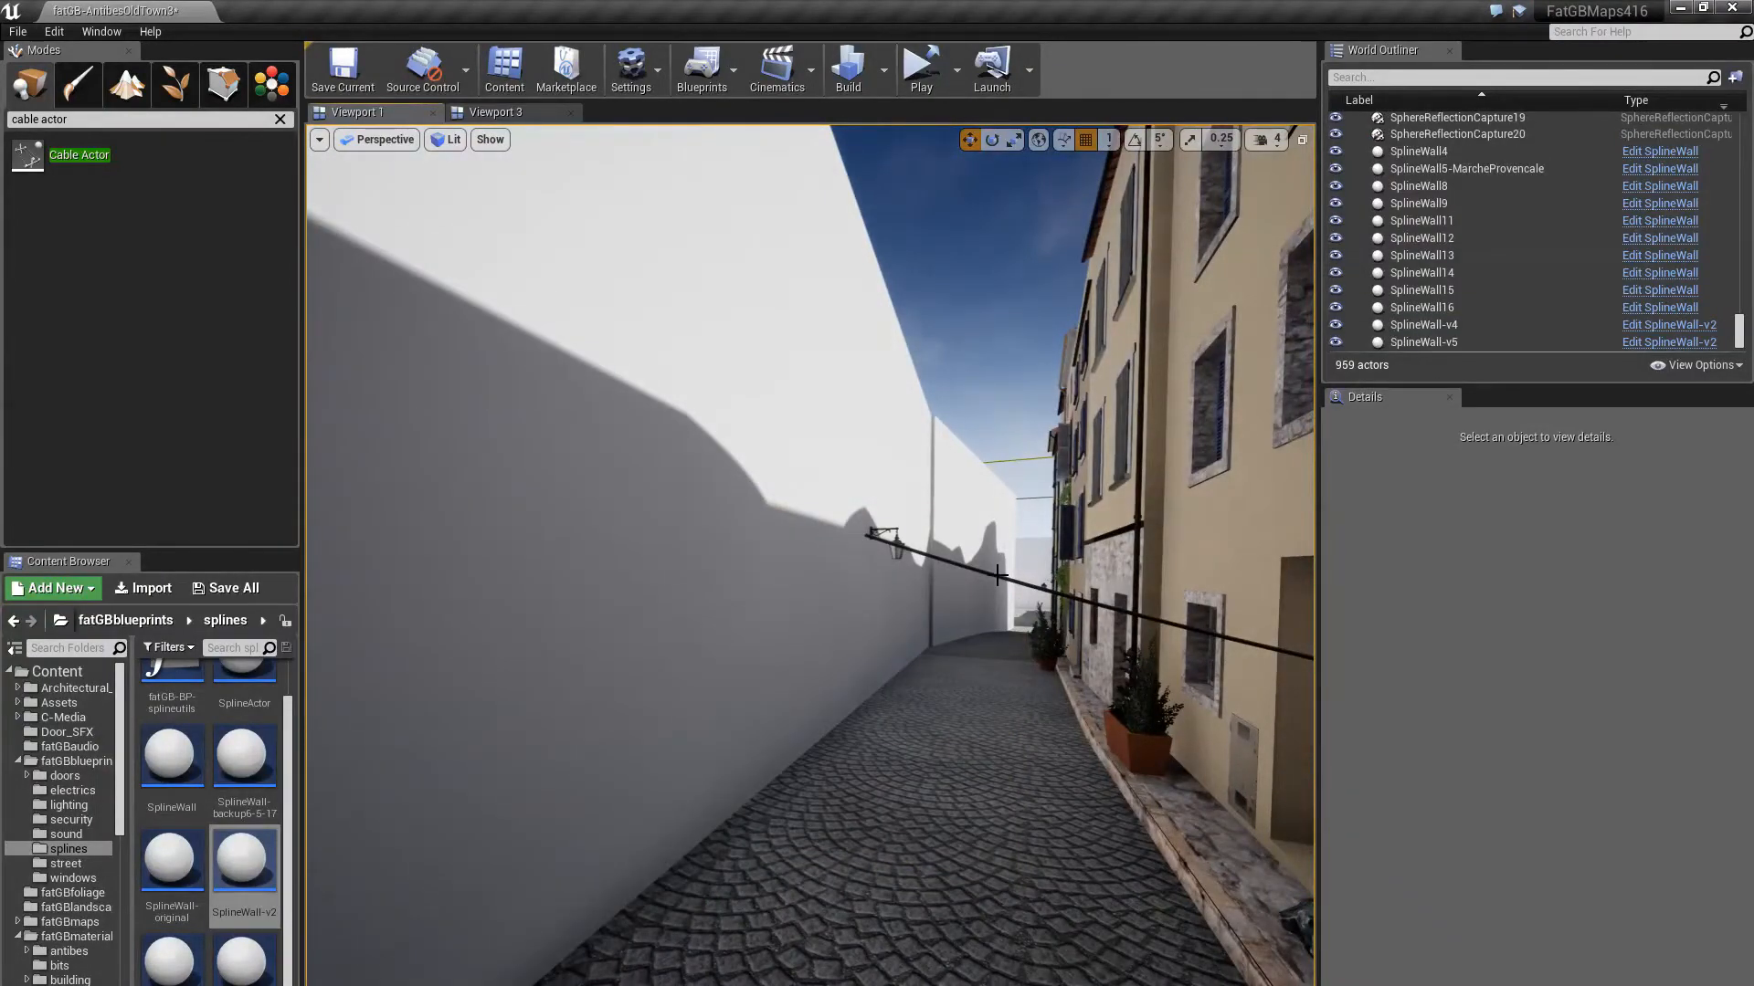
{"action": "left_click", "coordinate": [998, 573]}
{"action": "key", "text": "Delete"}
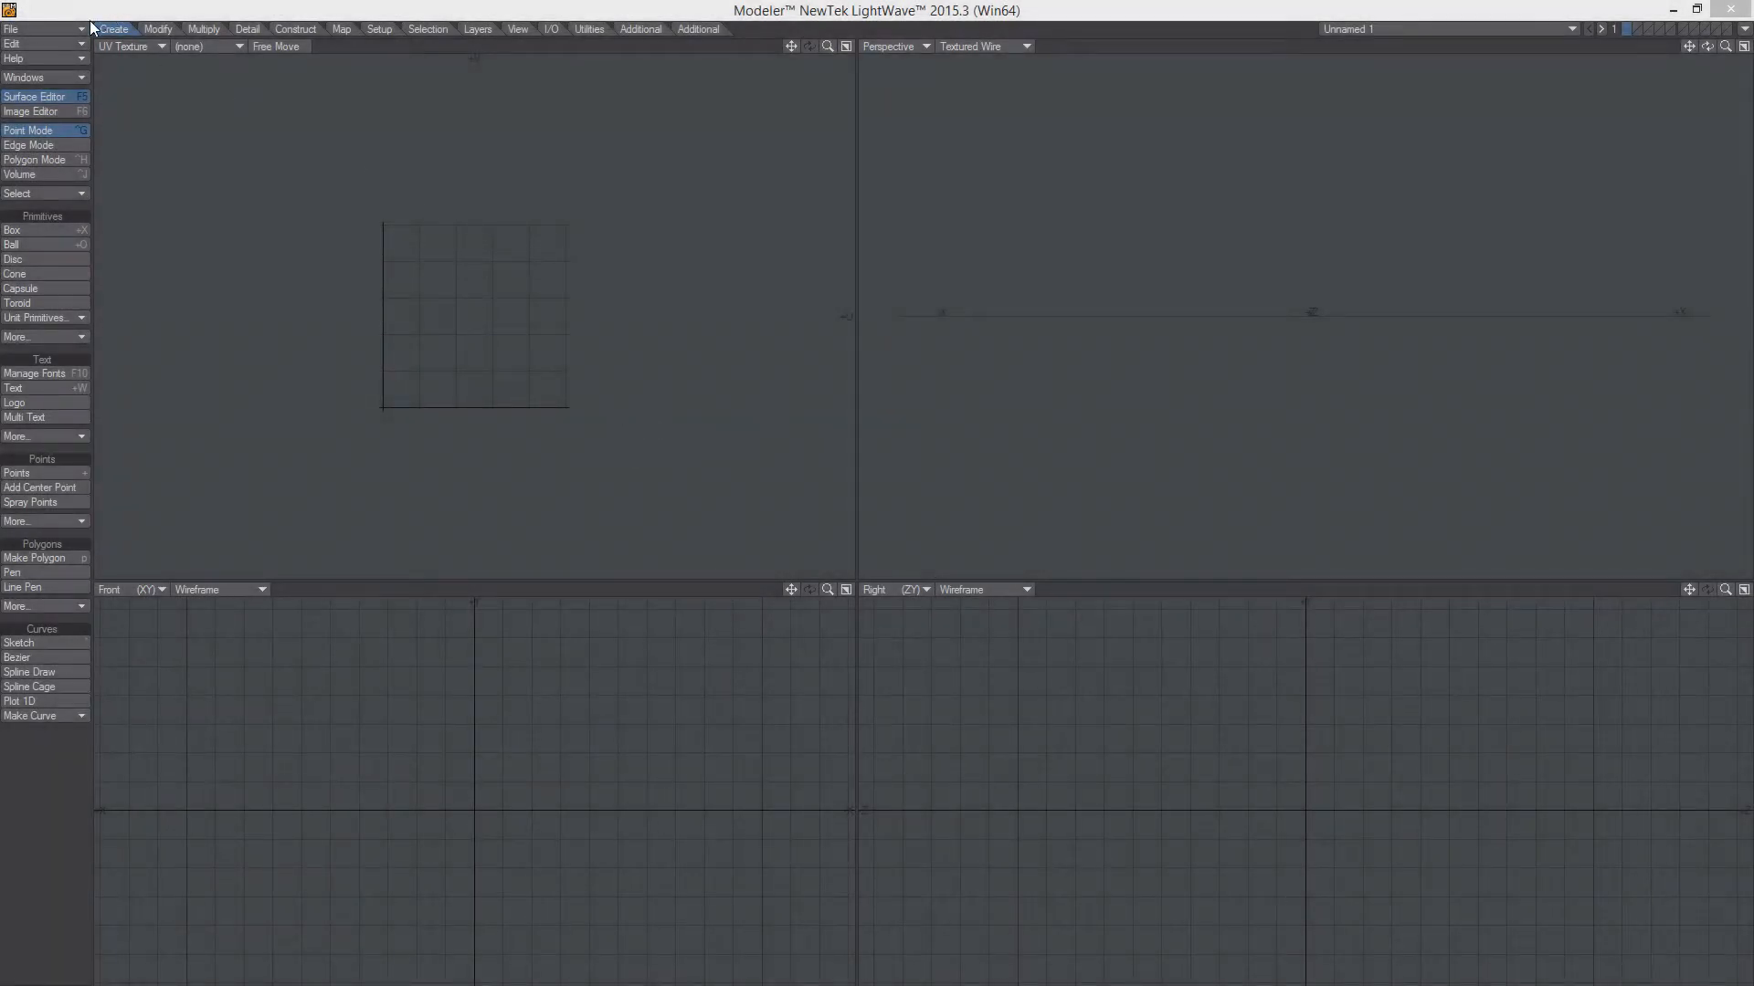
Switch to LightWave Modeler and change the UV Texture viewport to the Top (XZ) wireframe view
{"action": "left_click", "coordinate": [128, 45]}
{"action": "left_click", "coordinate": [114, 33]}
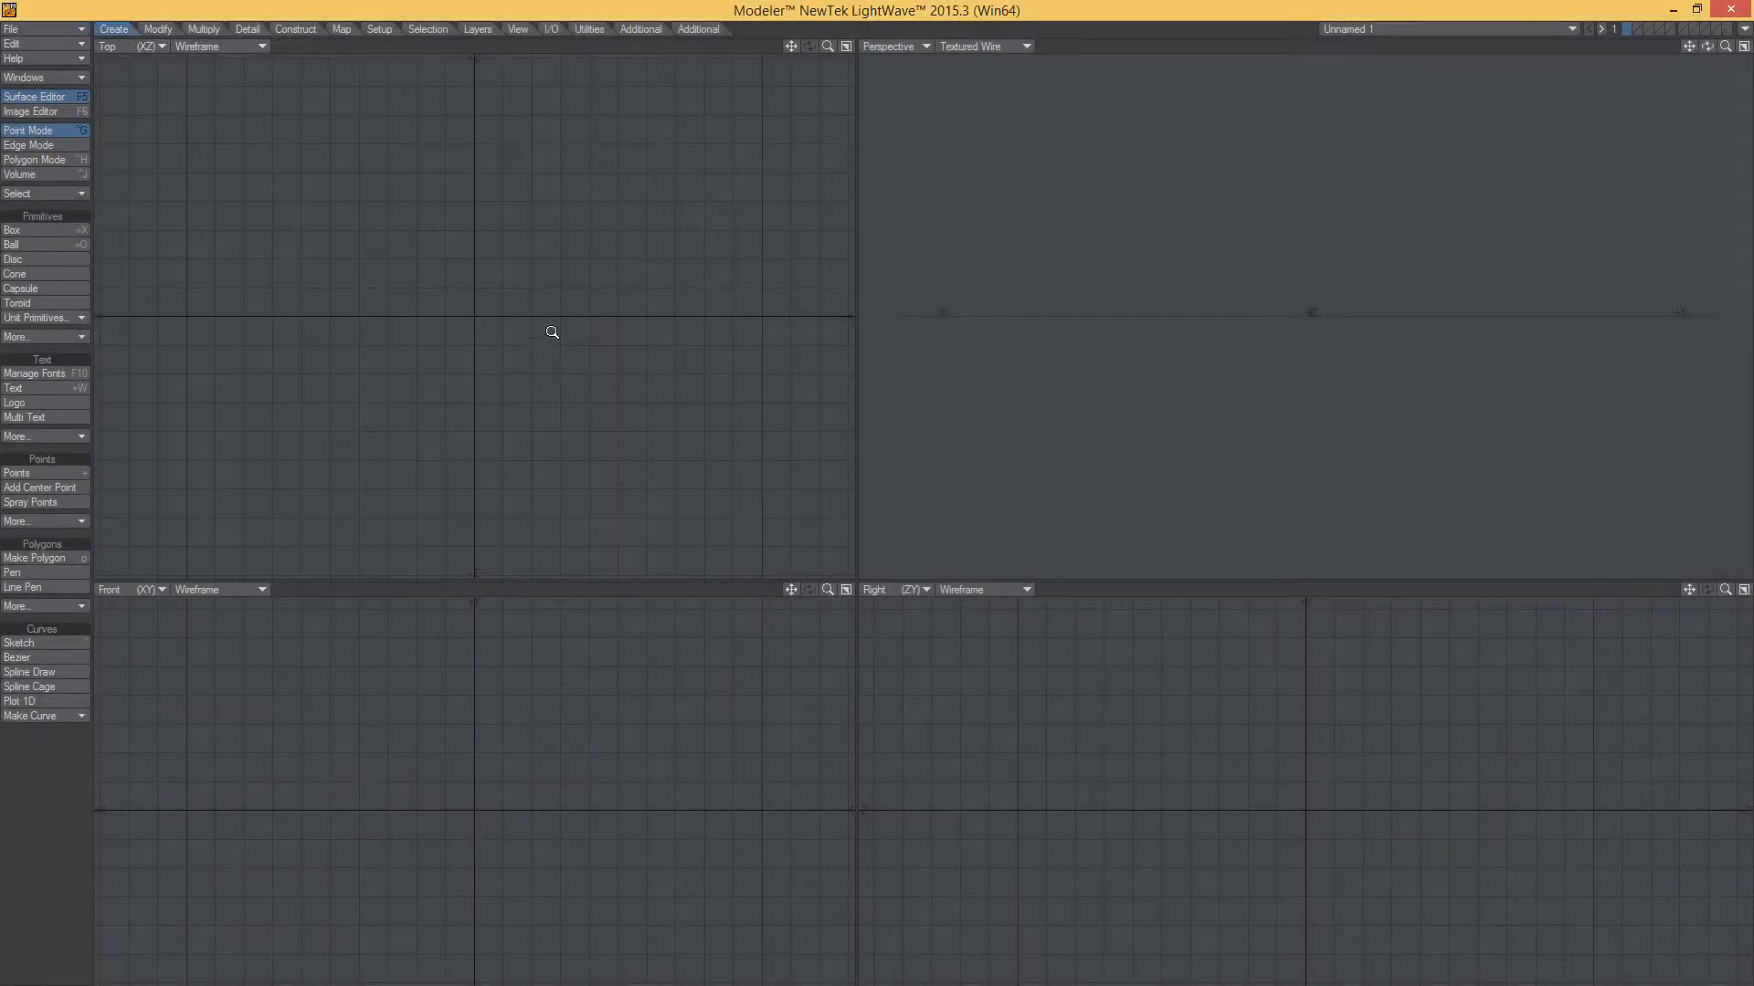
{"action": "left_click_drag", "start_coordinate": [551, 332], "coordinate": [413, 318]}
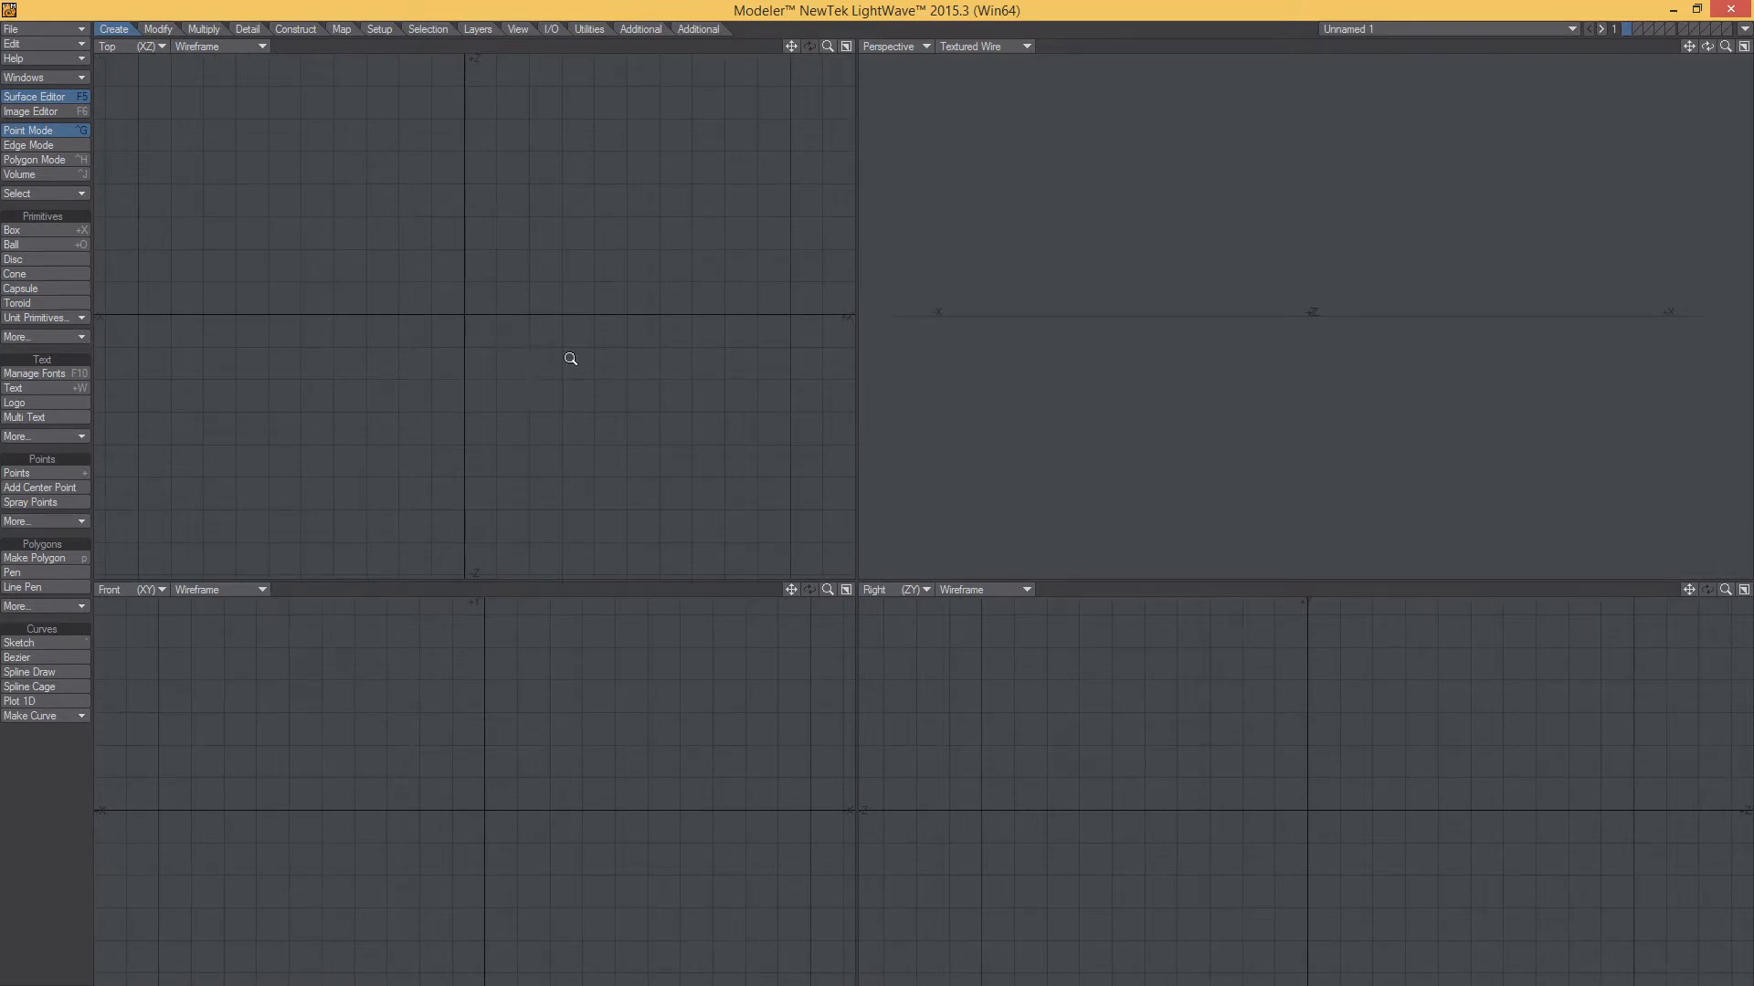
Switch to Lightroom and examine the wall bracket, glass insulators and telephone wires in the reference photo close up
{"action": "left_click_drag", "start_coordinate": [569, 359], "coordinate": [536, 368]}
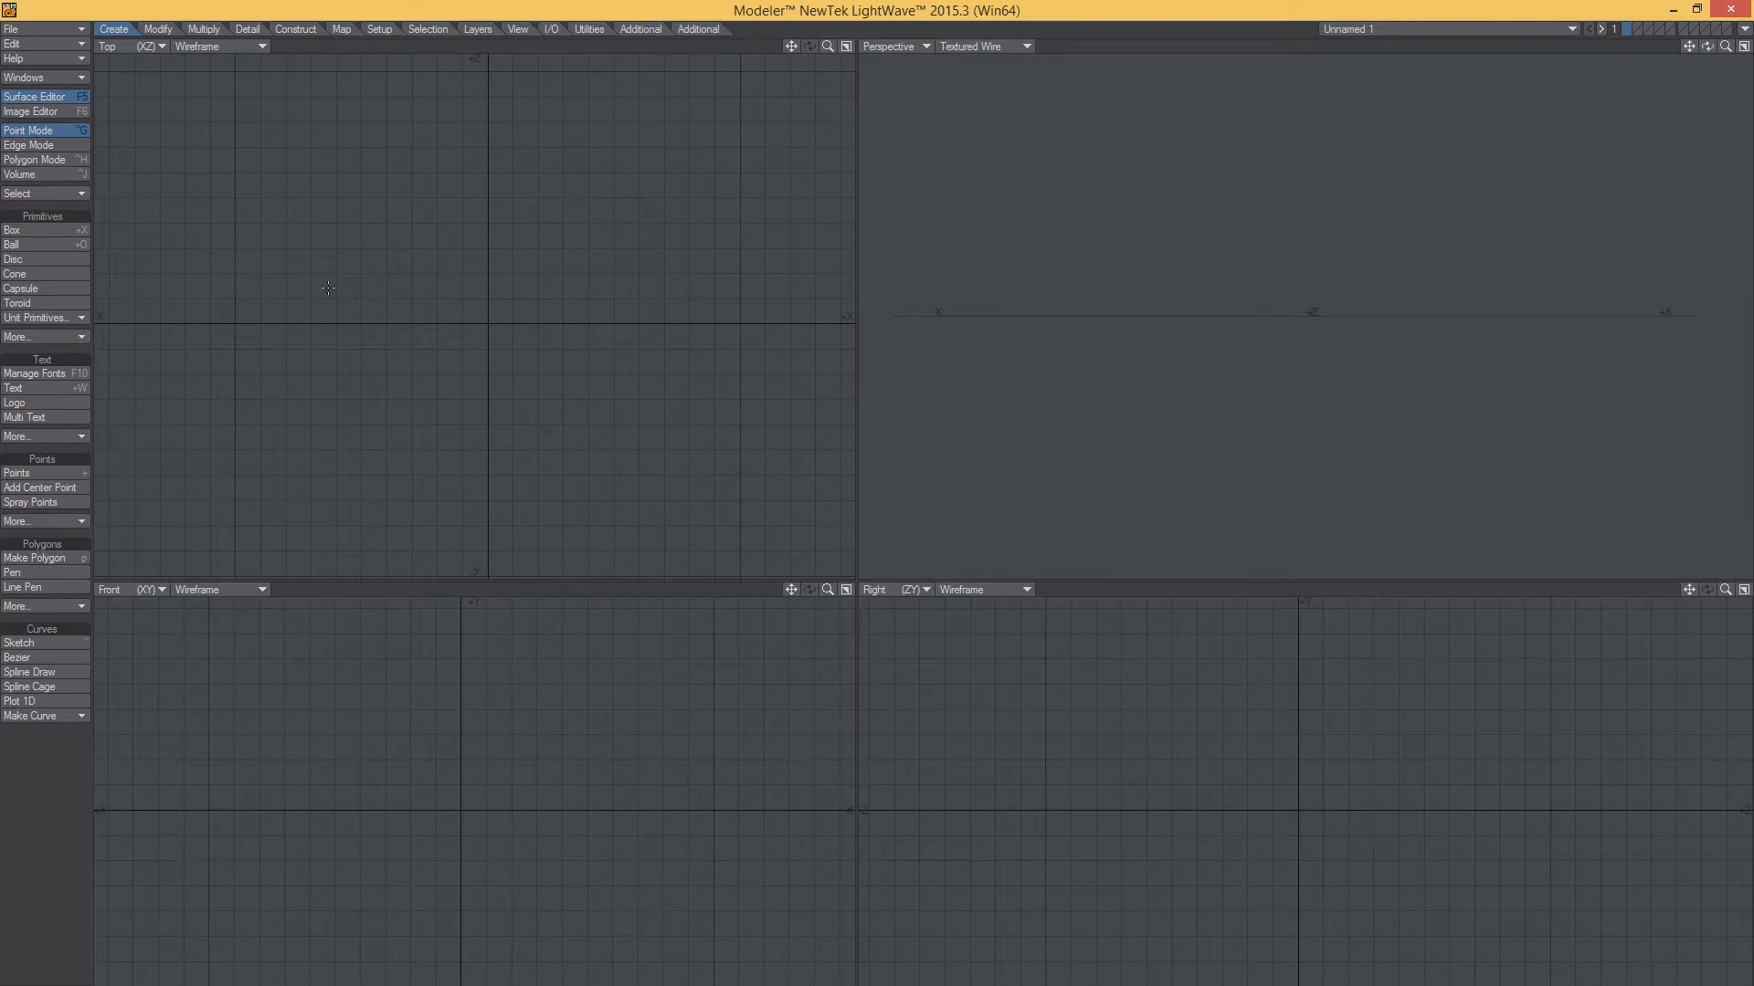
{"action": "key", "text": "alt+Tab"}
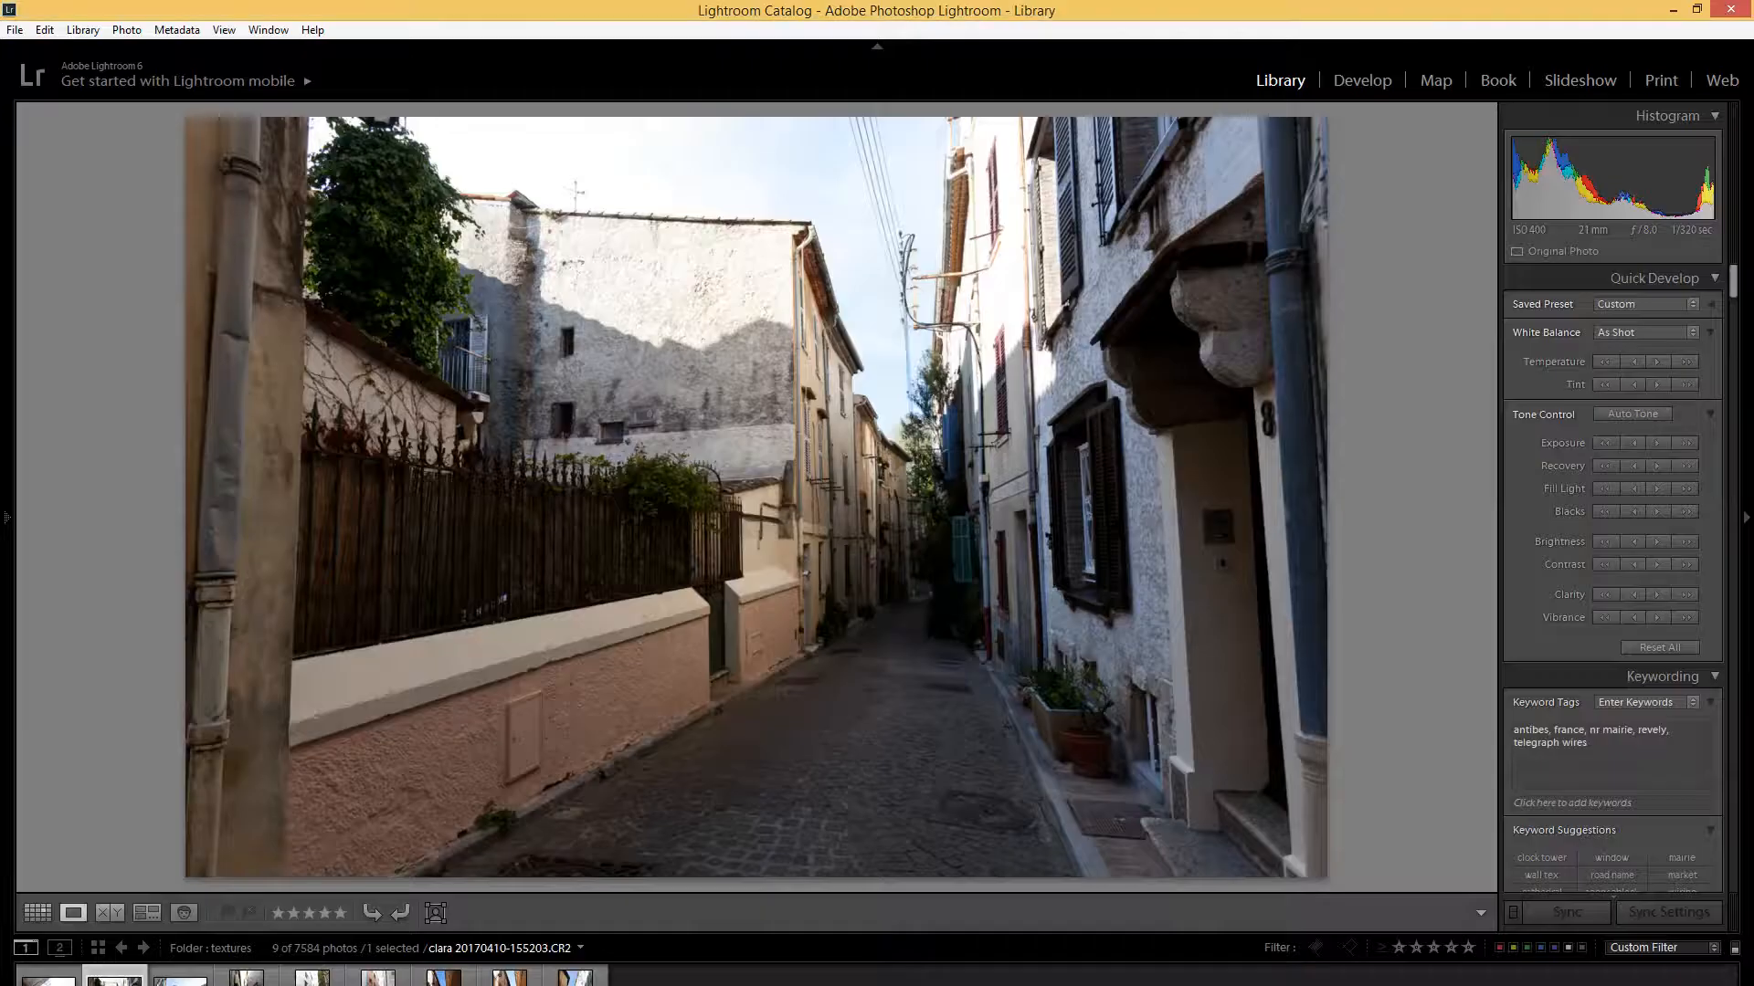
{"action": "key", "text": "Left"}
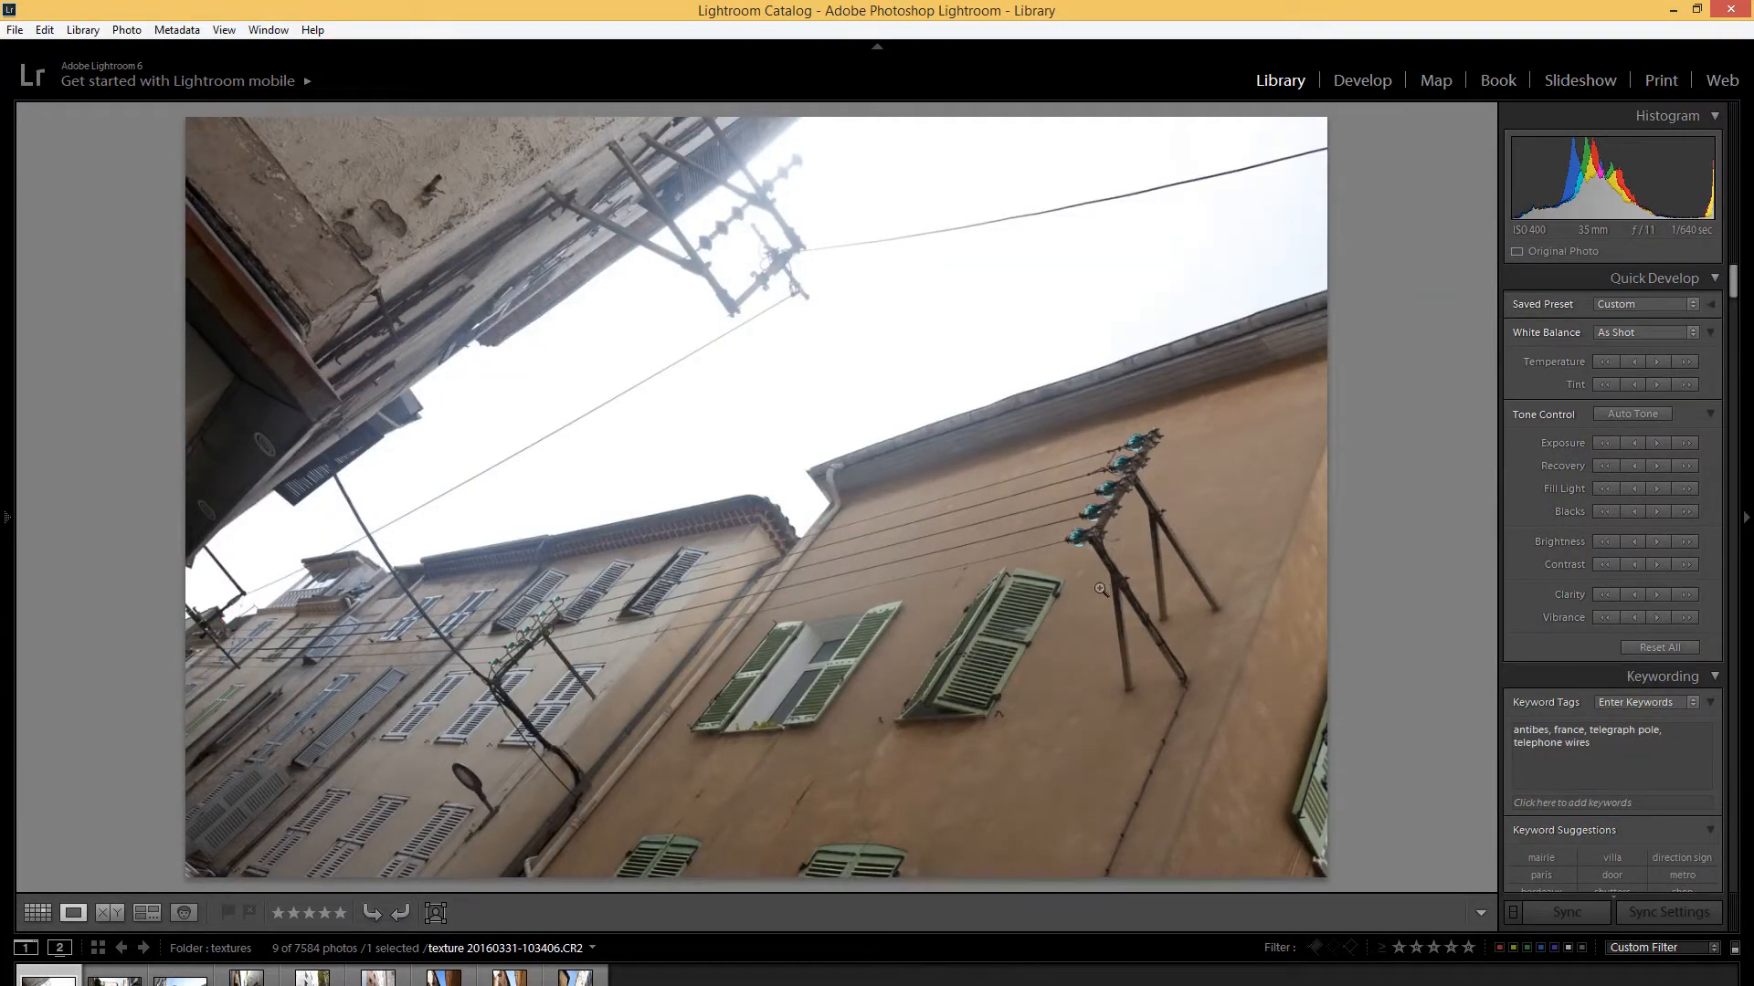
{"action": "left_click", "coordinate": [1097, 501]}
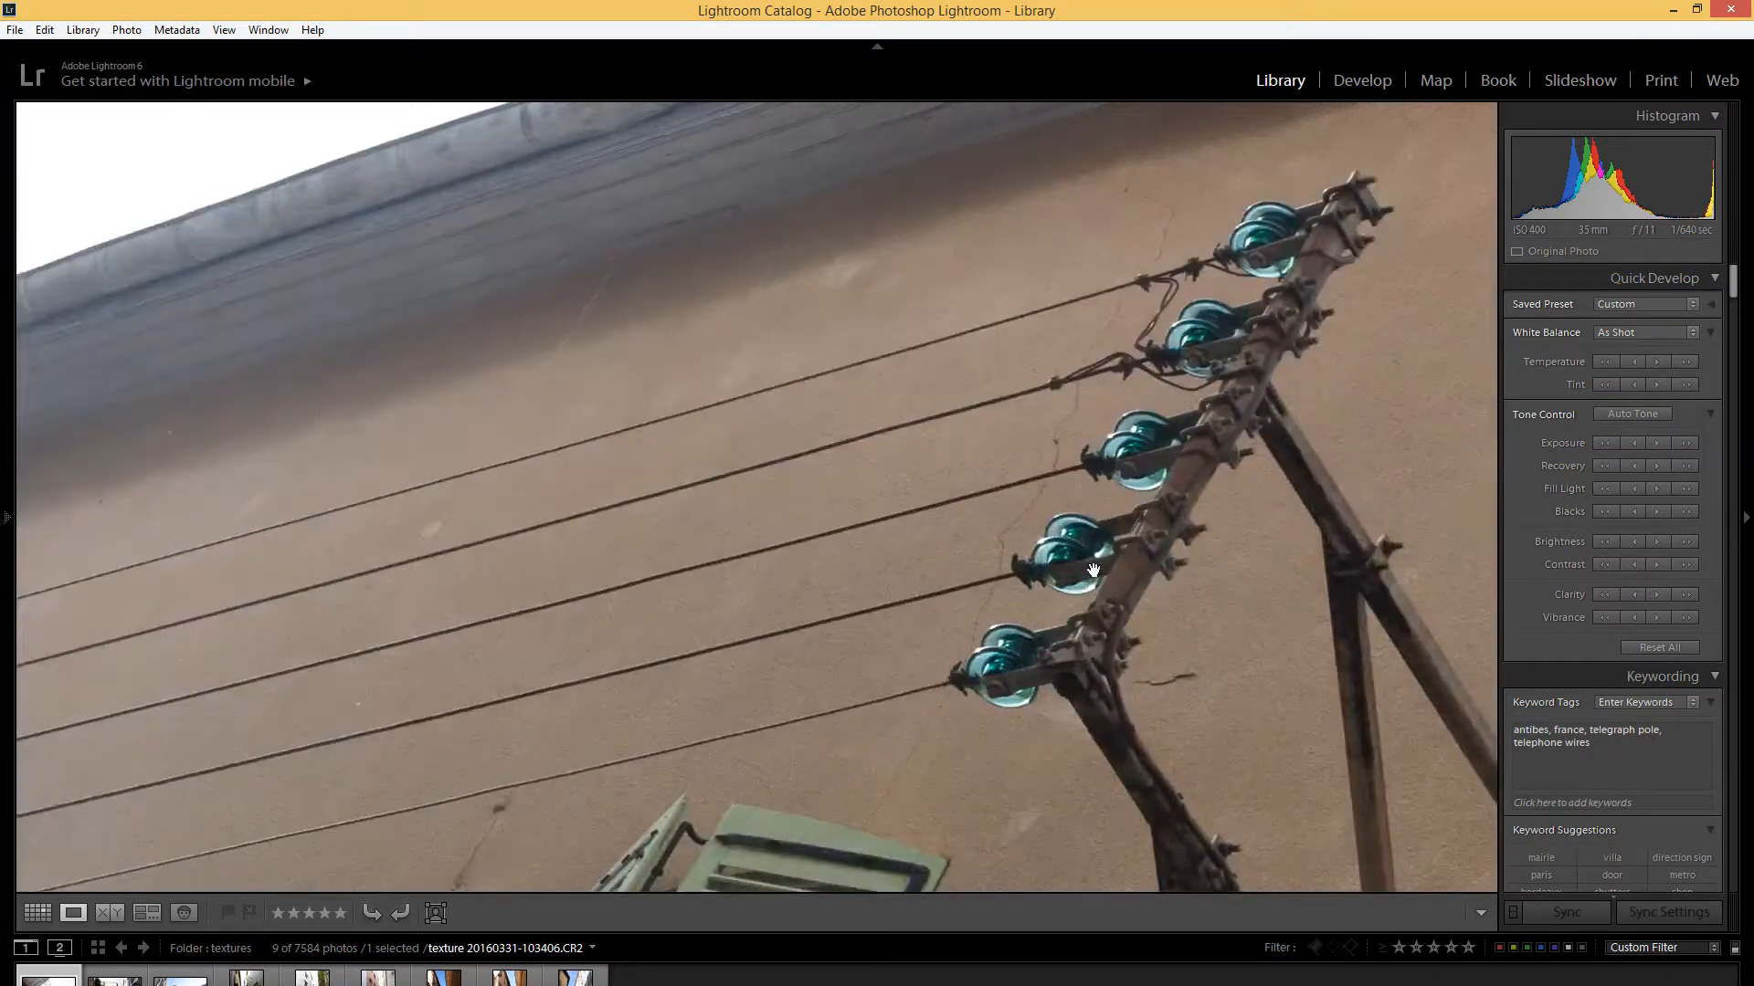
{"action": "left_click_drag", "start_coordinate": [1087, 567], "coordinate": [1019, 569]}
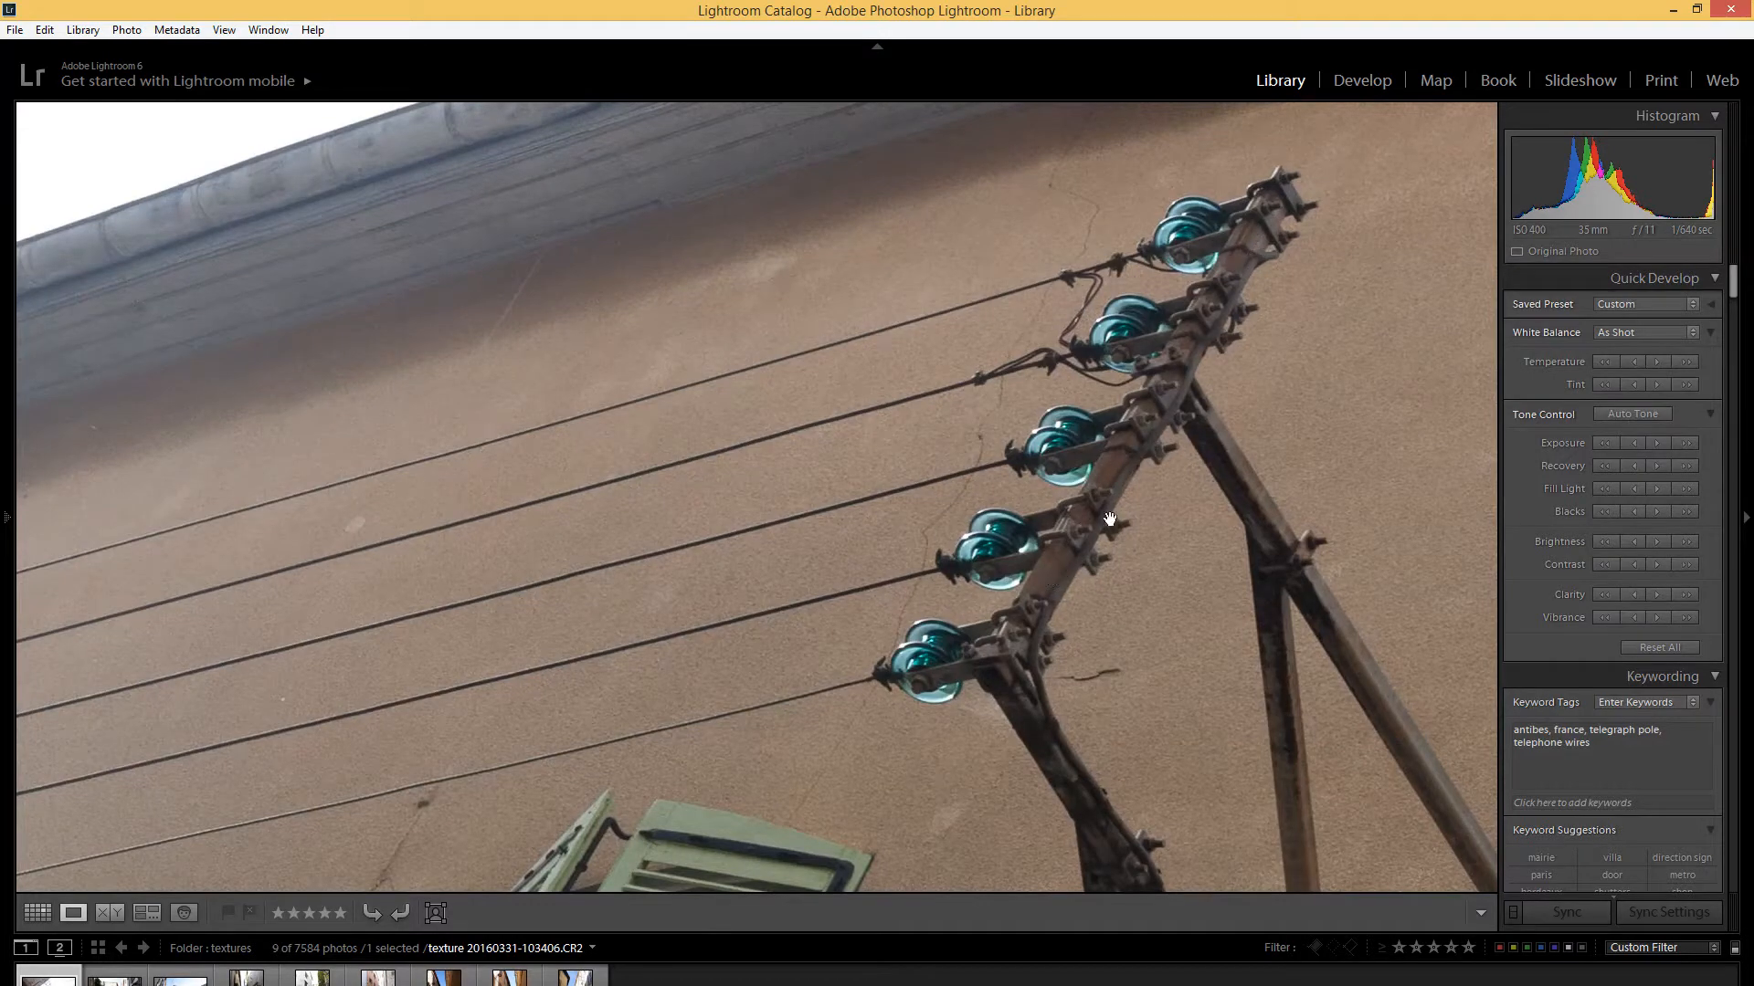
{"action": "left_click", "coordinate": [1108, 470]}
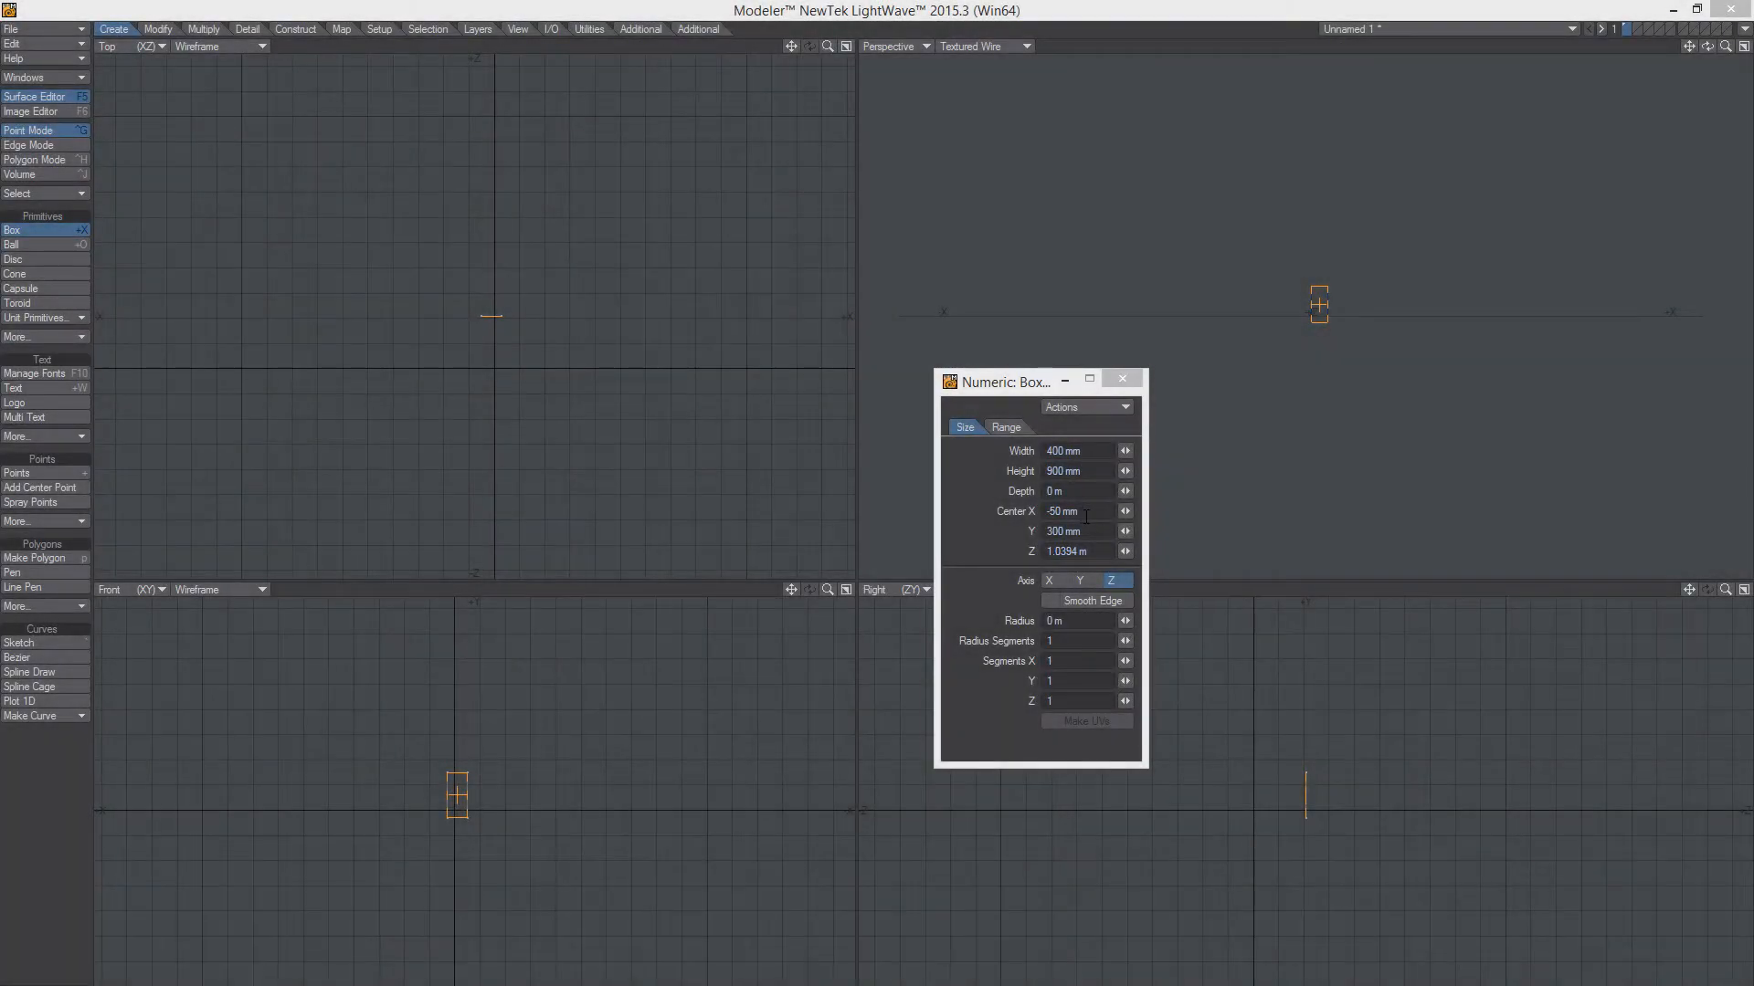
Centre the new box at 0 m on the X, Y and Z axes in LightWave Modeler
{"action": "left_click", "coordinate": [1050, 512]}
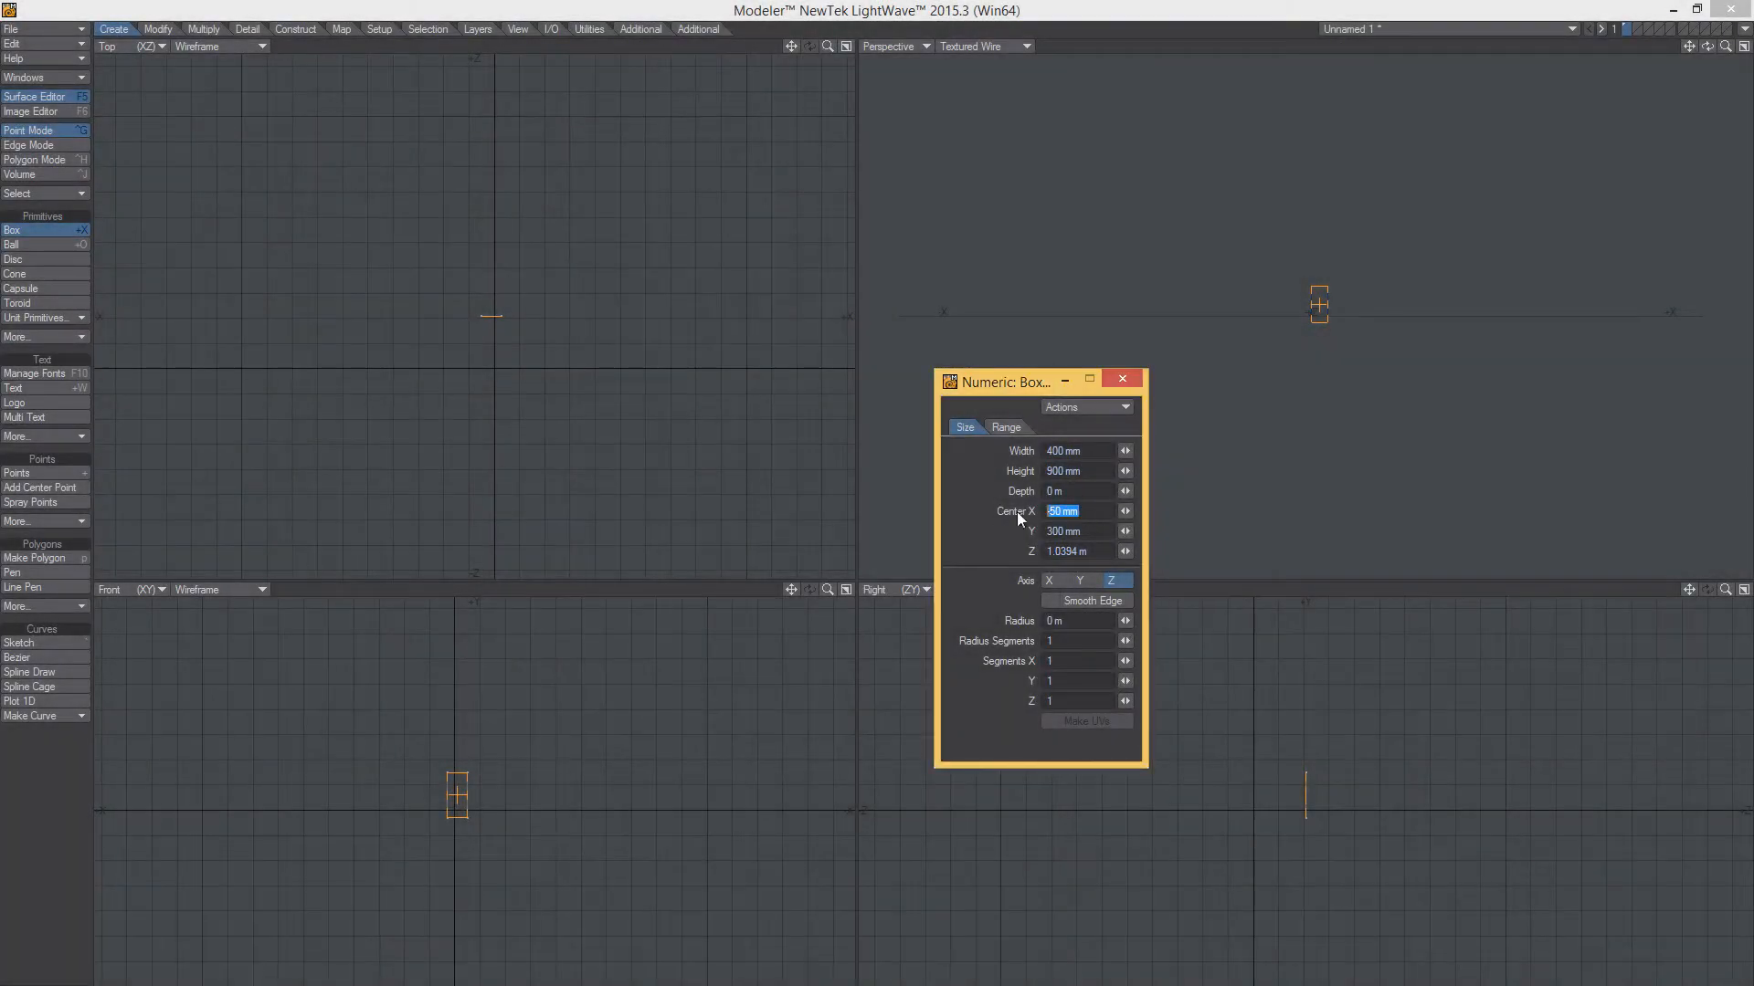
{"action": "left_click", "coordinate": [1092, 533]}
{"action": "type", "text": "0"}
{"action": "left_click", "coordinate": [1086, 550]}
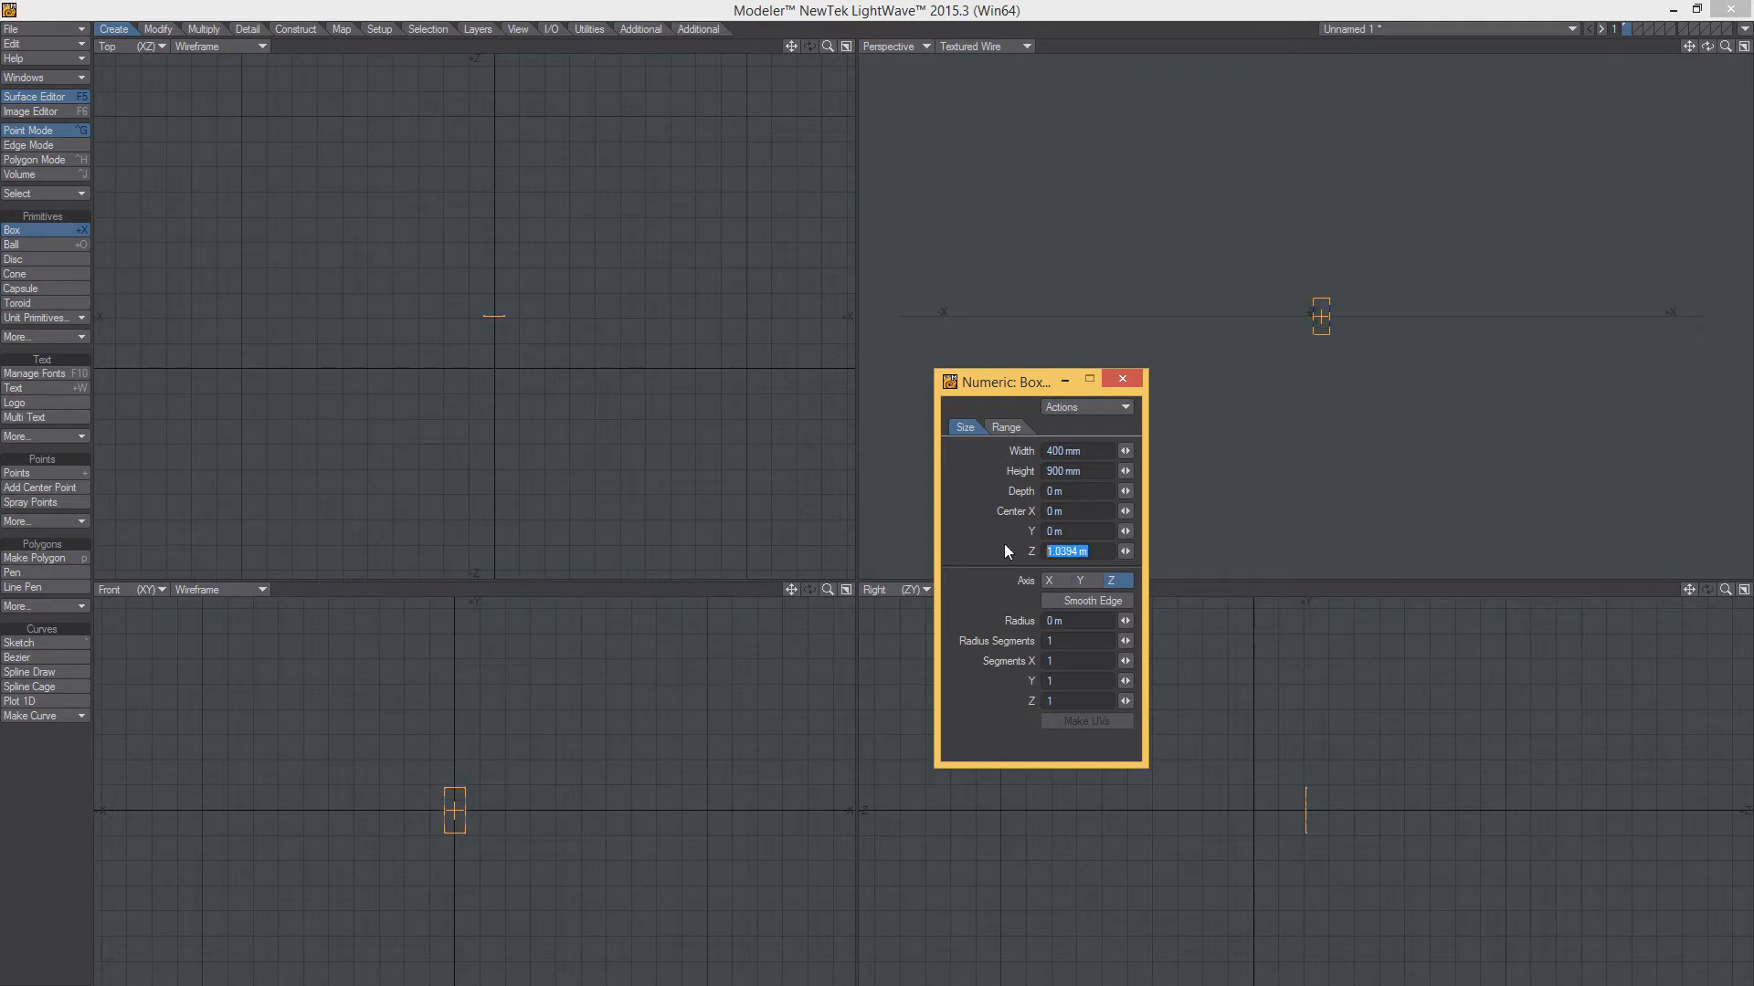
{"action": "type", "text": "0"}
Set the box's depth and width to 30 mm each
{"action": "left_click", "coordinate": [1080, 493]}
{"action": "type", "text": "30 mm"}
{"action": "key", "text": "shift+Tab"}
{"action": "key", "text": "shift+Tab"}
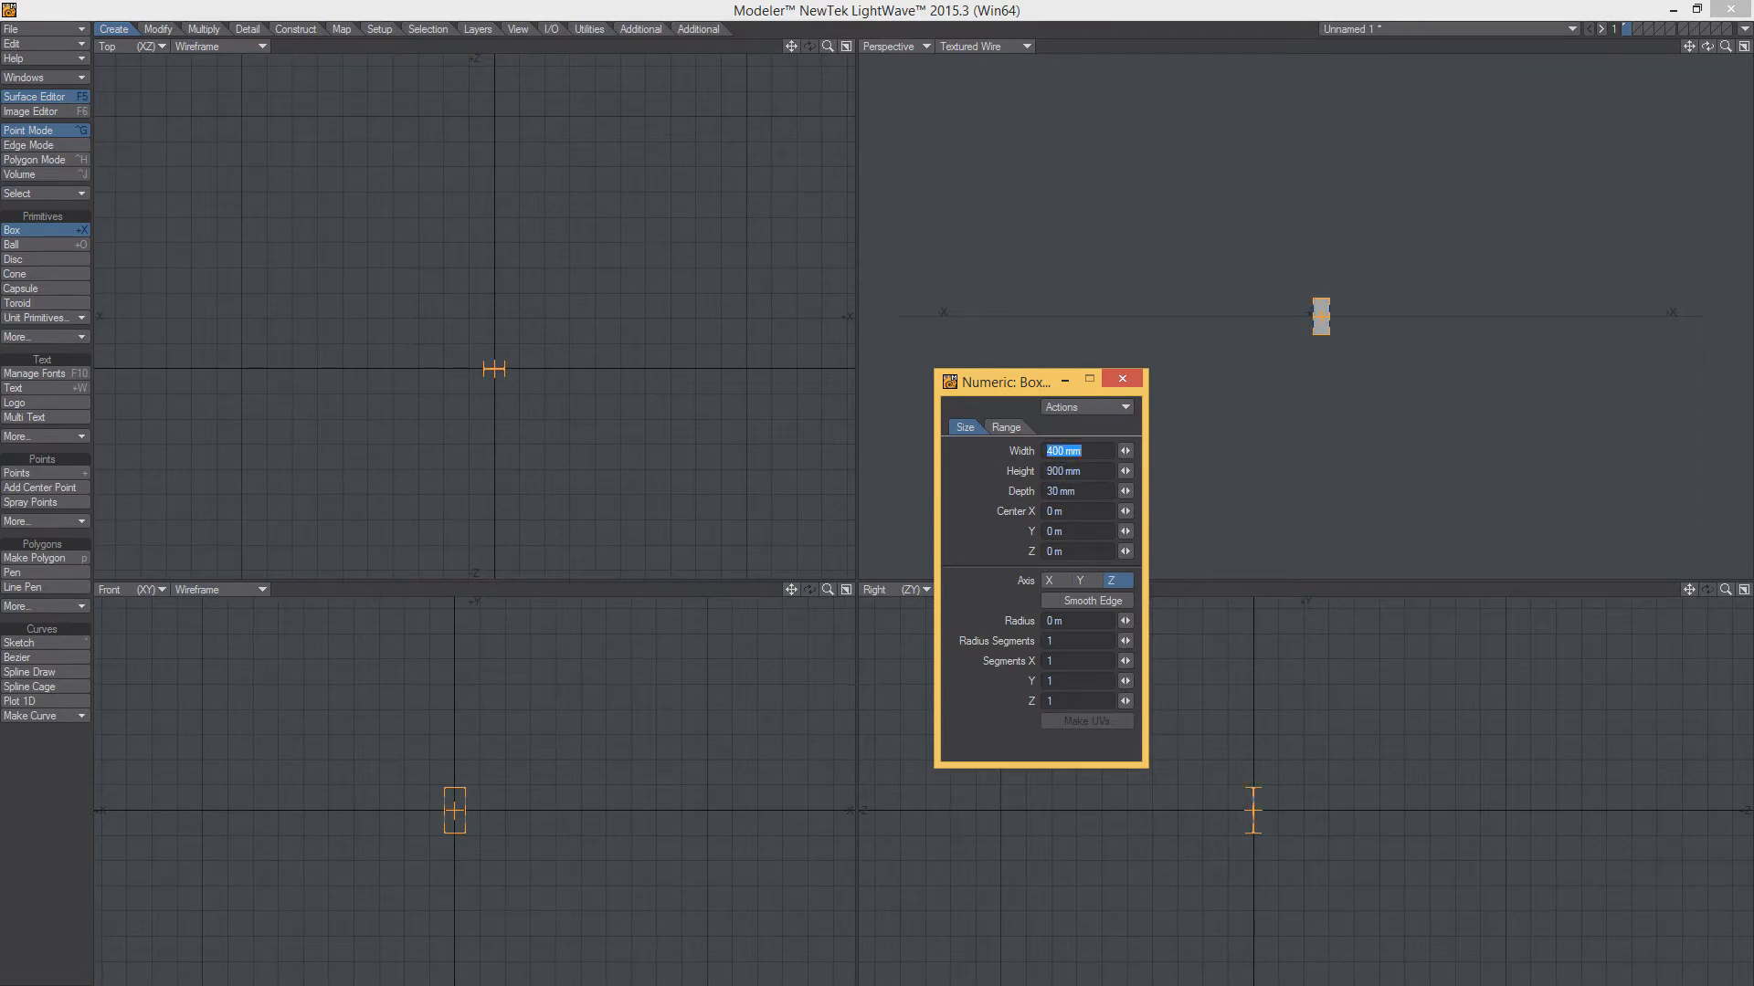
{"action": "type", "text": "30 mm"}
{"action": "key", "text": "Tab"}
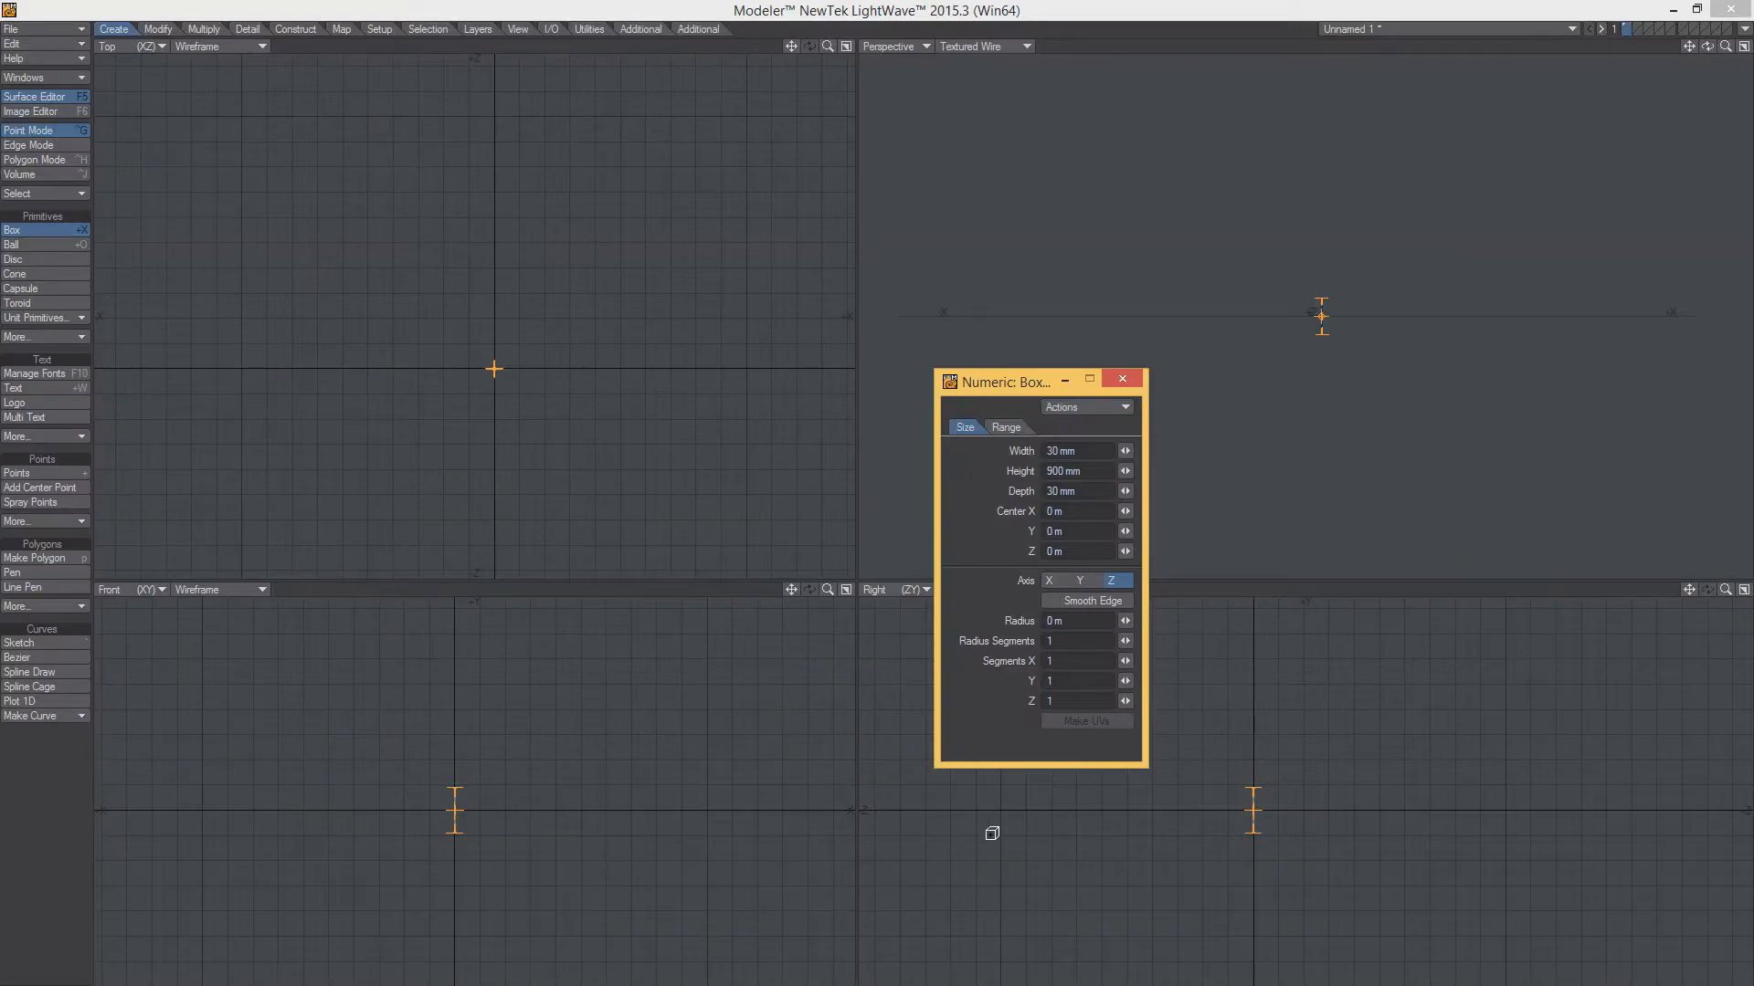
Set the box's height to 800 mm, create it as the upright post, and move the numeric window out of the way
{"action": "left_click", "coordinate": [1081, 470]}
{"action": "type", "text": "800 mm"}
{"action": "key", "text": "Tab"}
{"action": "left_click_drag", "start_coordinate": [425, 805], "coordinate": [677, 759], "text": "ctrl+alt"}
{"action": "scroll", "coordinate": [677, 759], "scroll_direction": "down", "scroll_amount": 3}
{"action": "left_click_drag", "start_coordinate": [1172, 274], "coordinate": [1129, 283], "text": "alt"}
{"action": "key", "text": "space"}
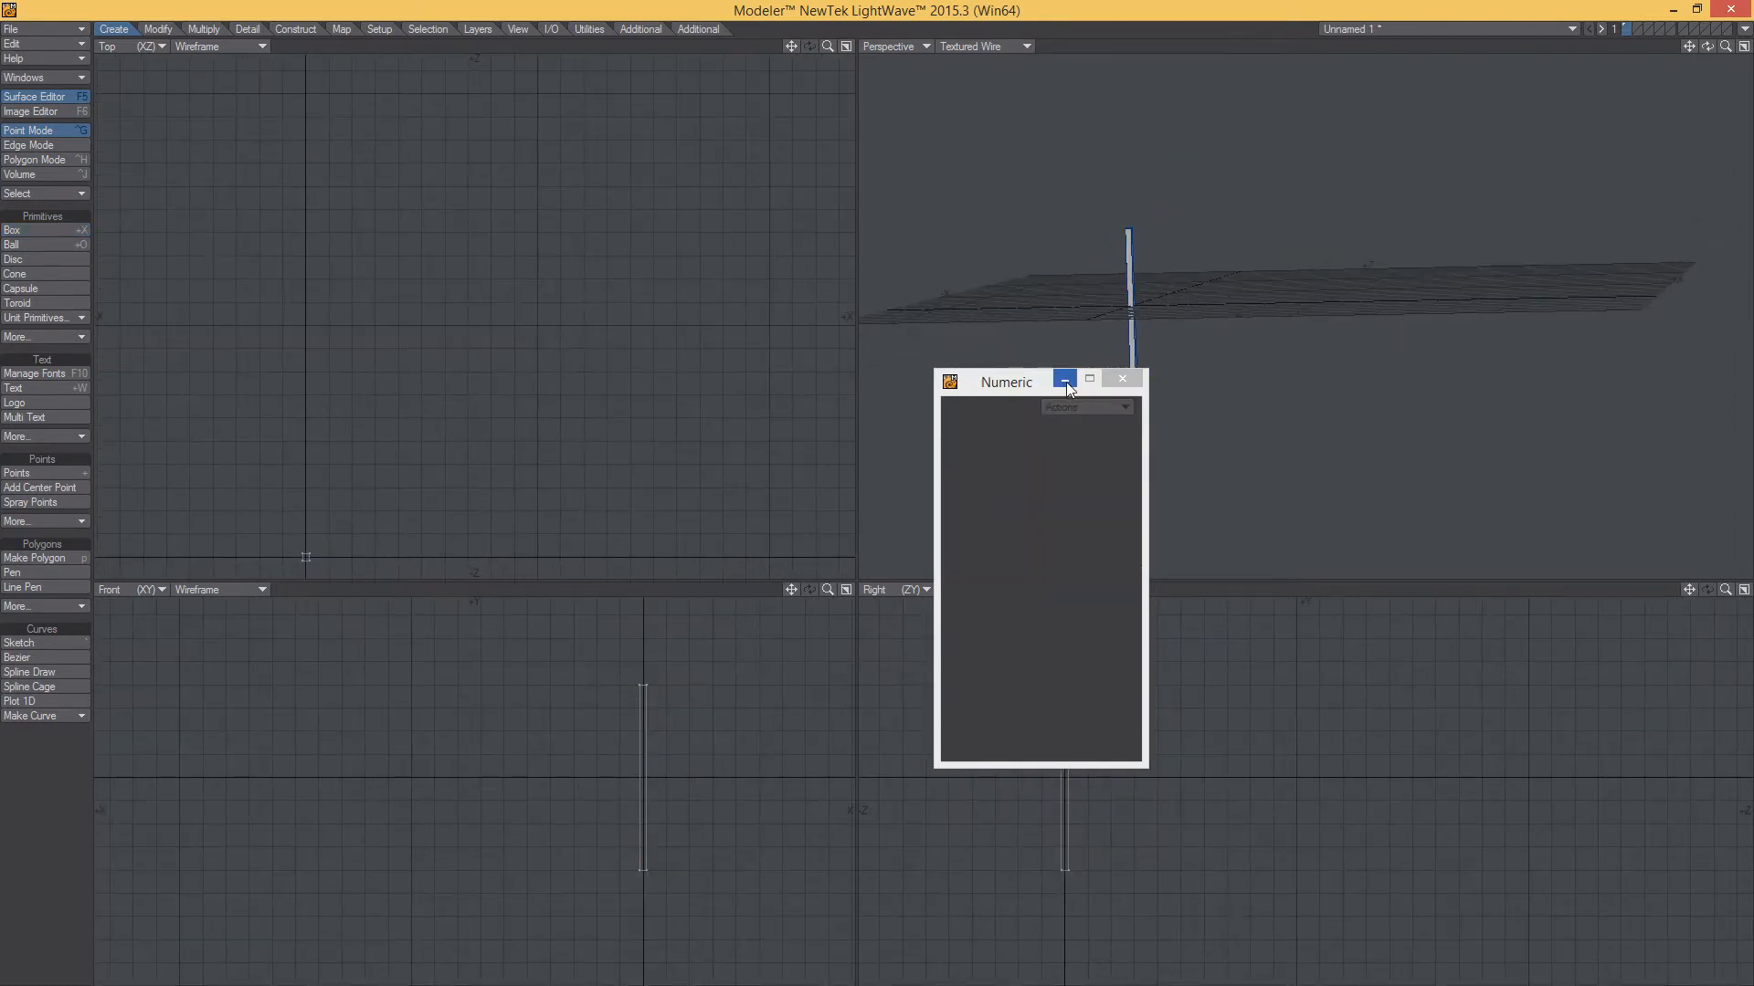
{"action": "left_click", "coordinate": [1065, 382]}
{"action": "left_click_drag", "start_coordinate": [1154, 395], "coordinate": [1174, 373], "text": "alt"}
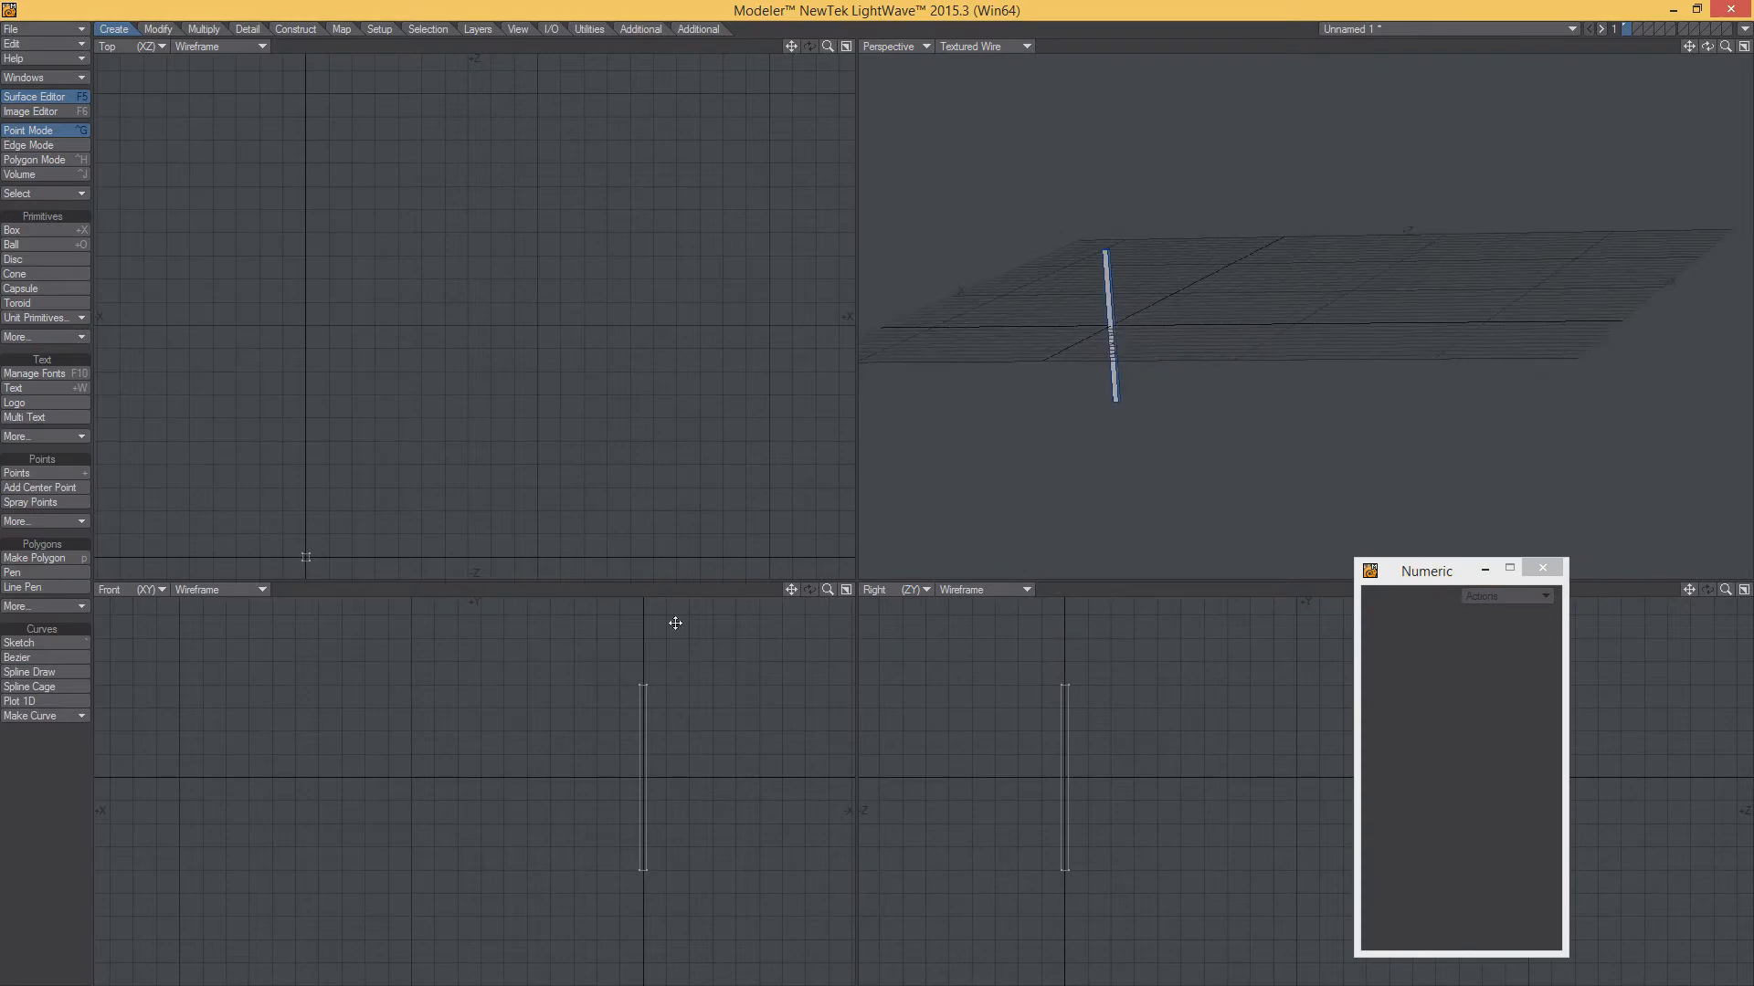
{"action": "left_click", "coordinate": [434, 985]}
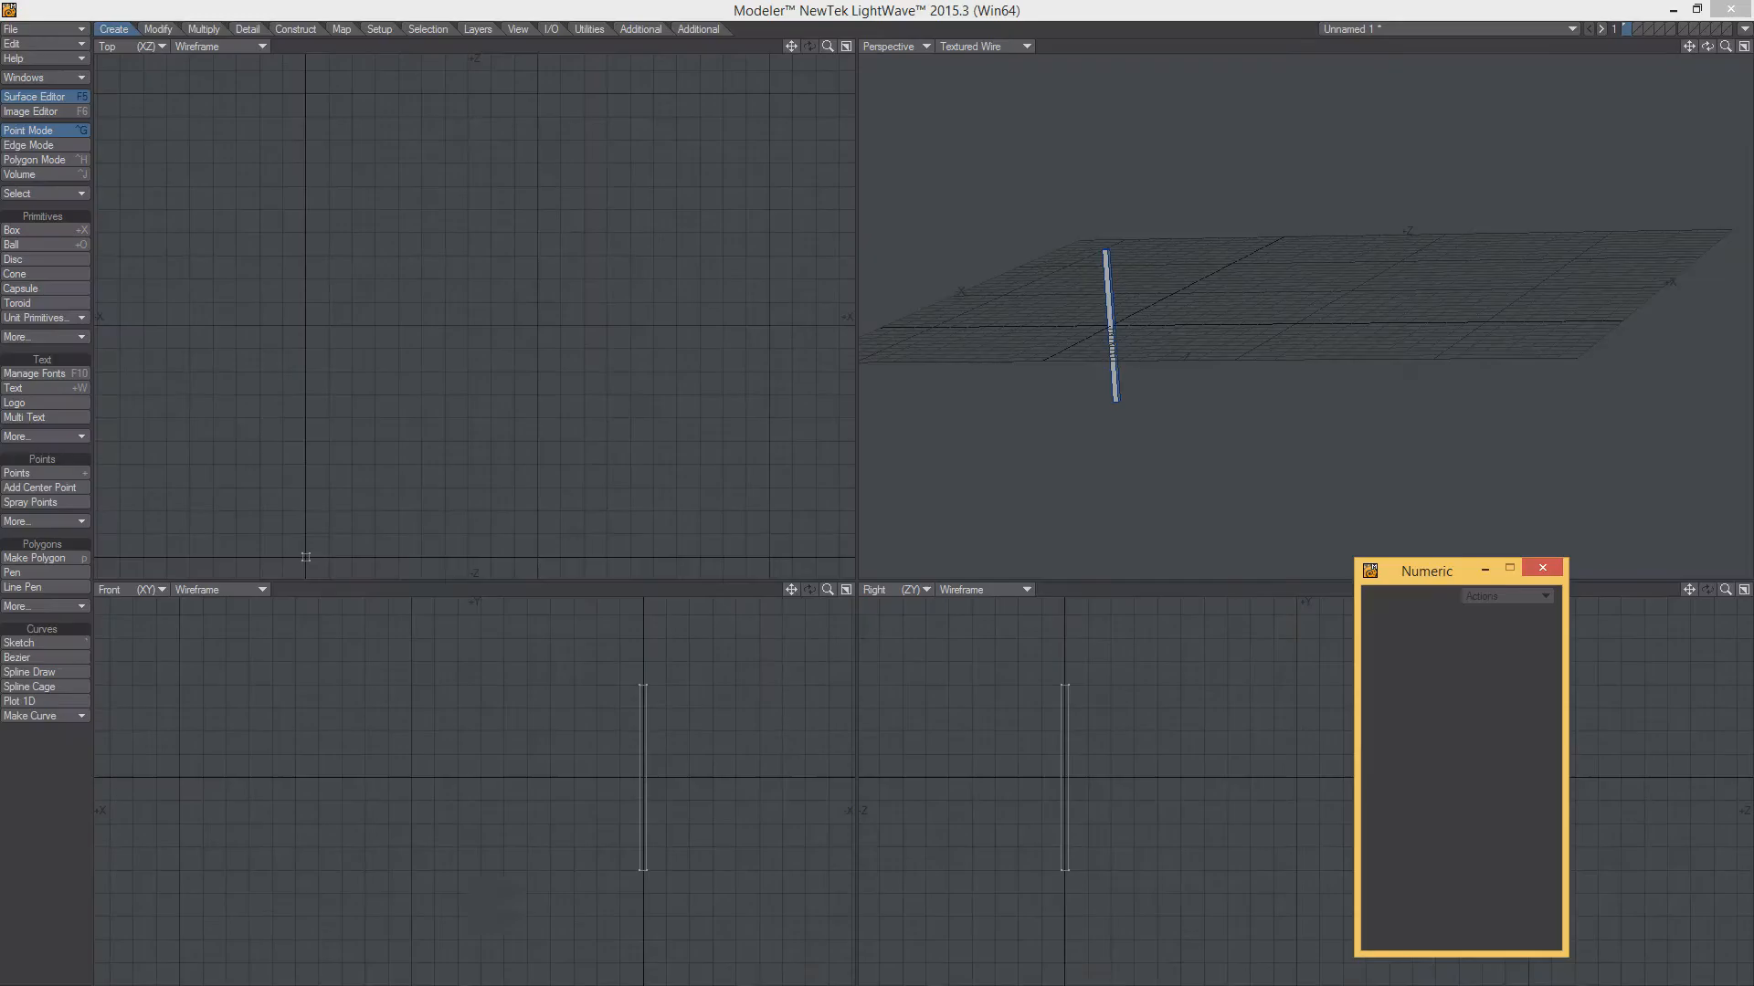
Start a second box as a horizontal arm at the post's foot, about 650 mm wide, 40 mm high and 20 mm deep
{"action": "key", "text": "shift+x"}
{"action": "left_click_drag", "start_coordinate": [645, 862], "coordinate": [797, 867]}
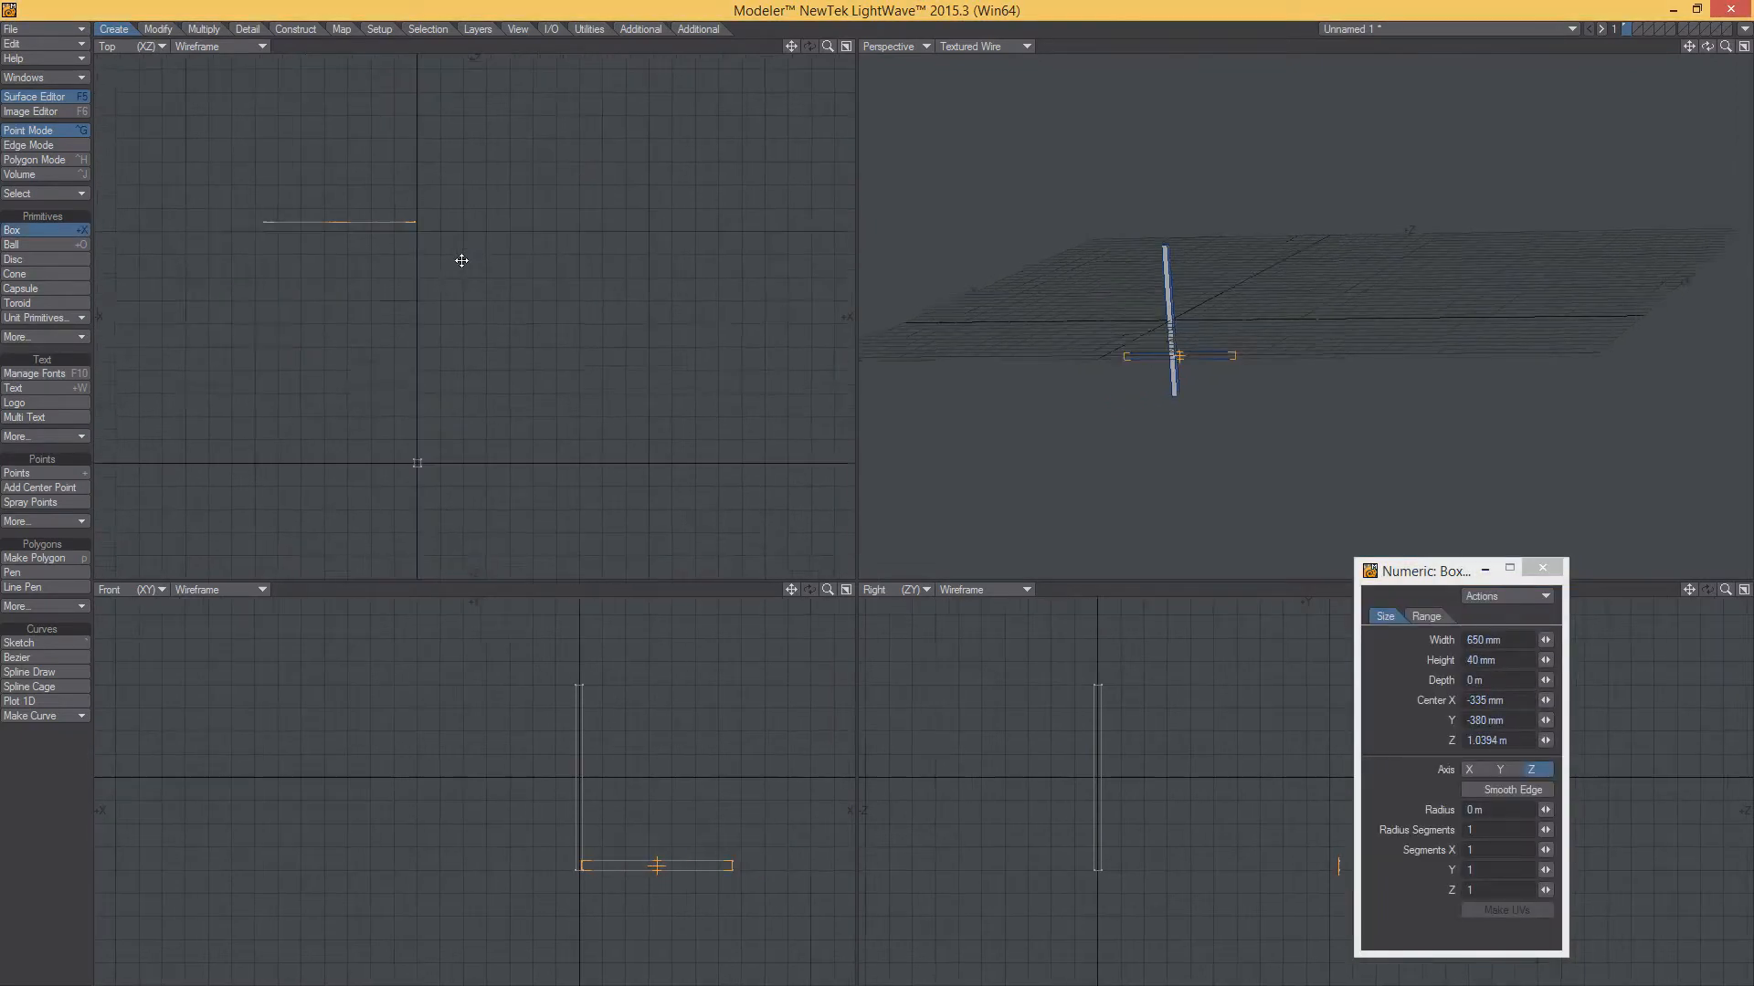
{"action": "left_click_drag", "start_coordinate": [387, 216], "coordinate": [380, 453]}
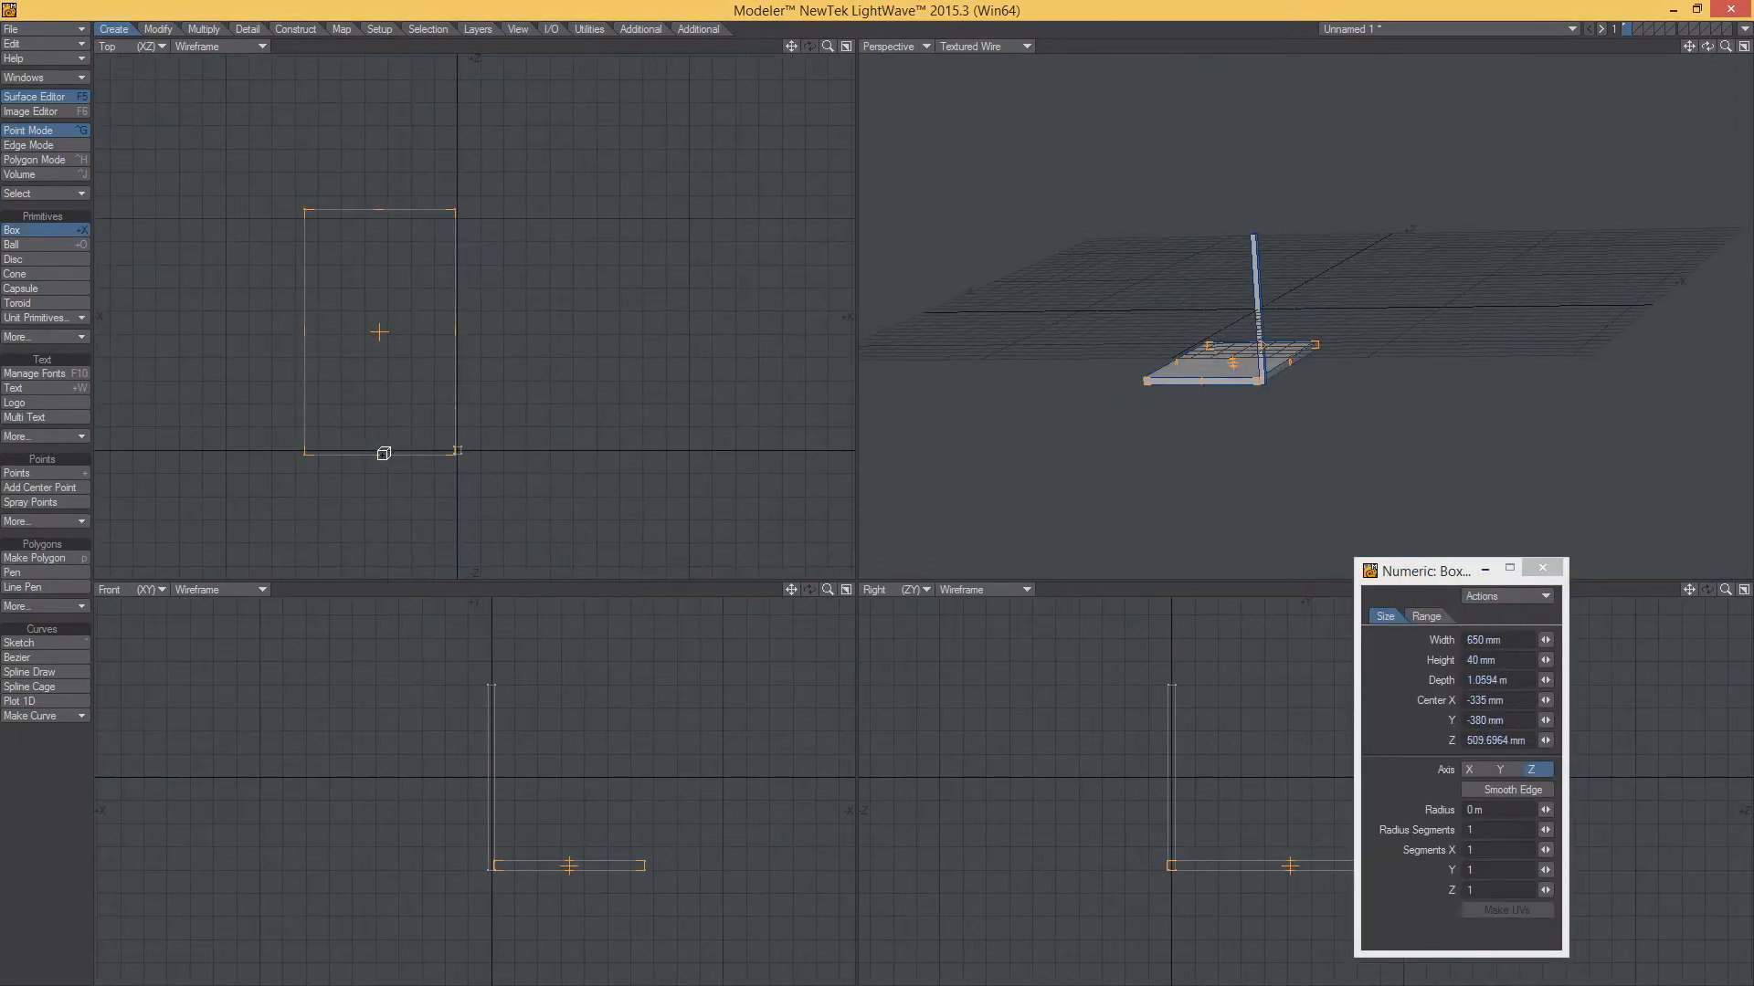
{"action": "left_click_drag", "start_coordinate": [360, 215], "coordinate": [309, 408]}
{"action": "scroll", "coordinate": [411, 469], "scroll_direction": "up", "scroll_amount": 3}
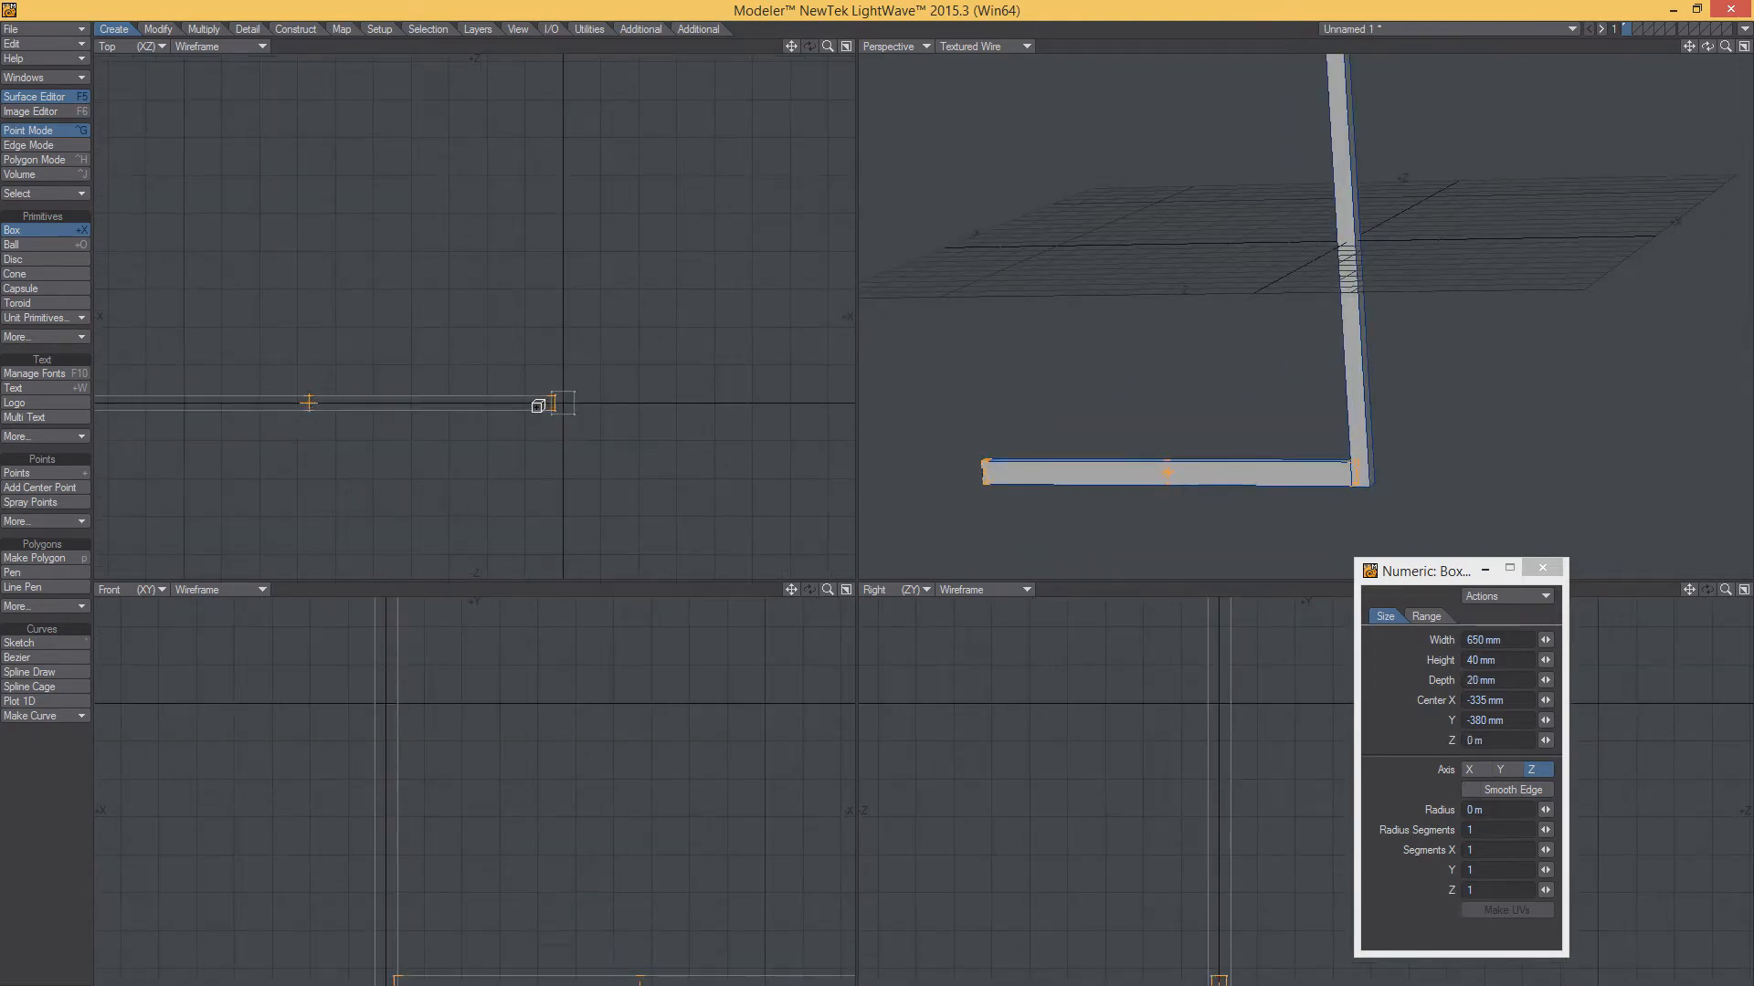
Resize the horizontal arm to 635 mm wide and 20 mm high so it butts against the post, and create it
{"action": "left_click_drag", "start_coordinate": [553, 403], "coordinate": [553, 403]}
{"action": "left_click_drag", "start_coordinate": [261, 436], "coordinate": [575, 467], "text": "alt"}
{"action": "left_click_drag", "start_coordinate": [380, 431], "coordinate": [387, 432]}
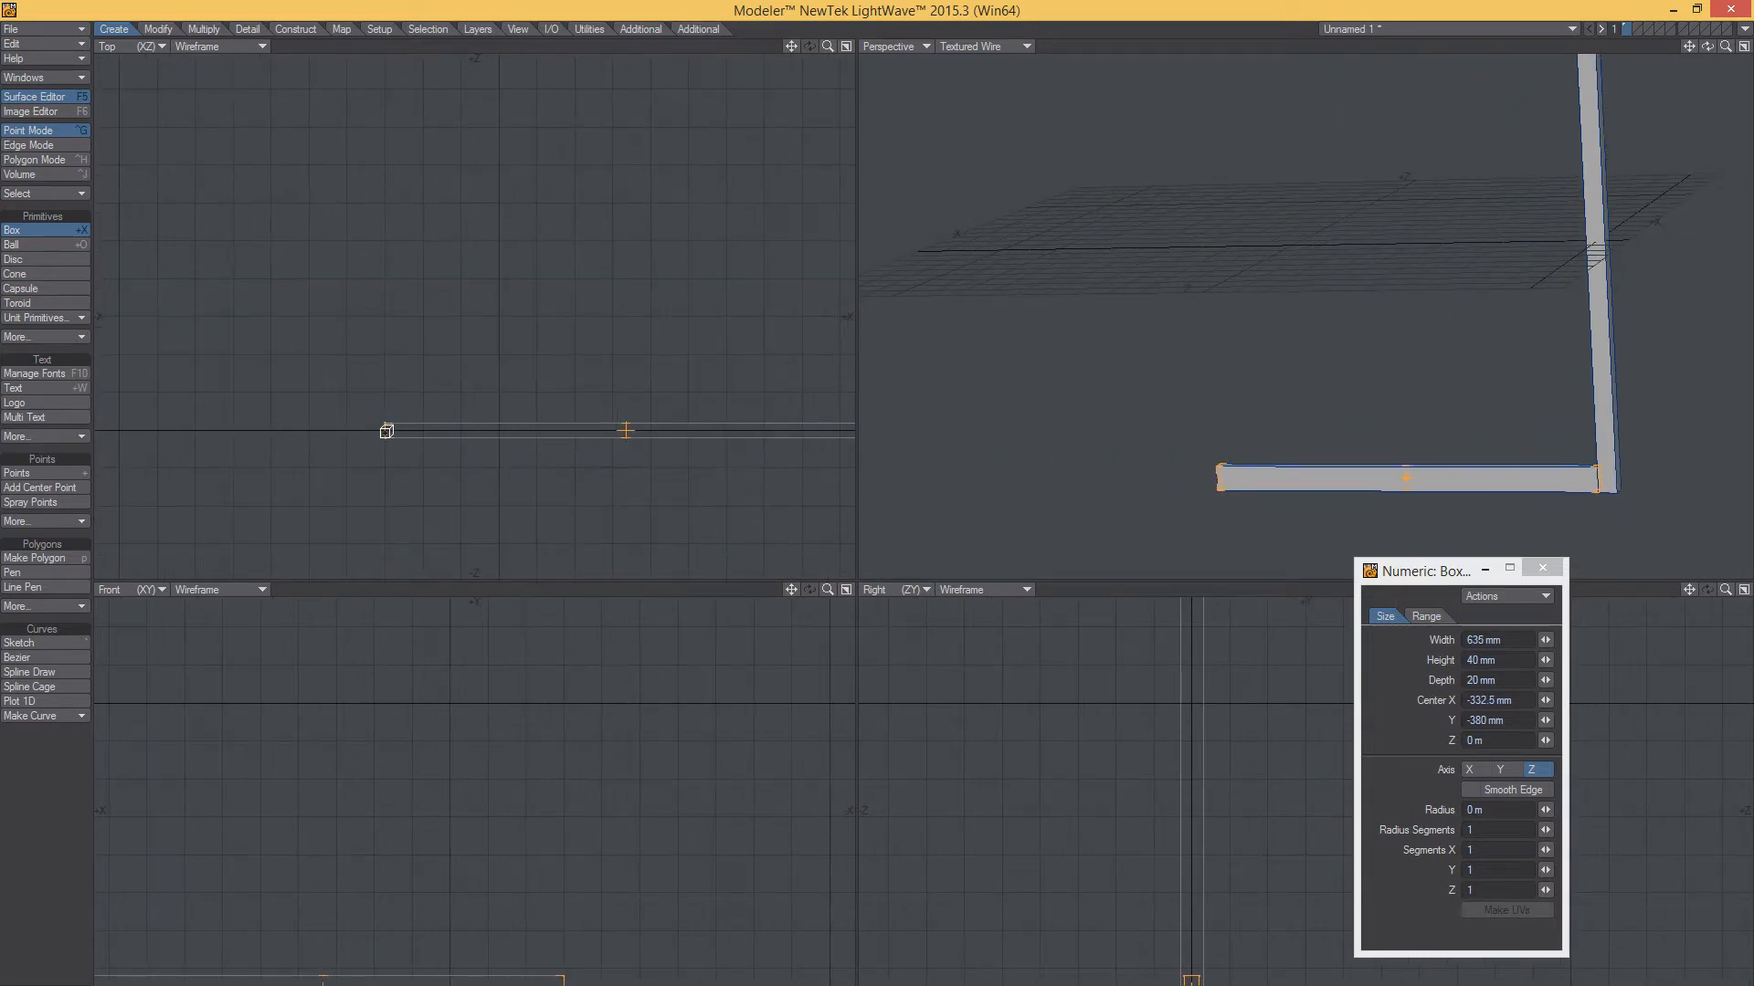
{"action": "key", "text": "a"}
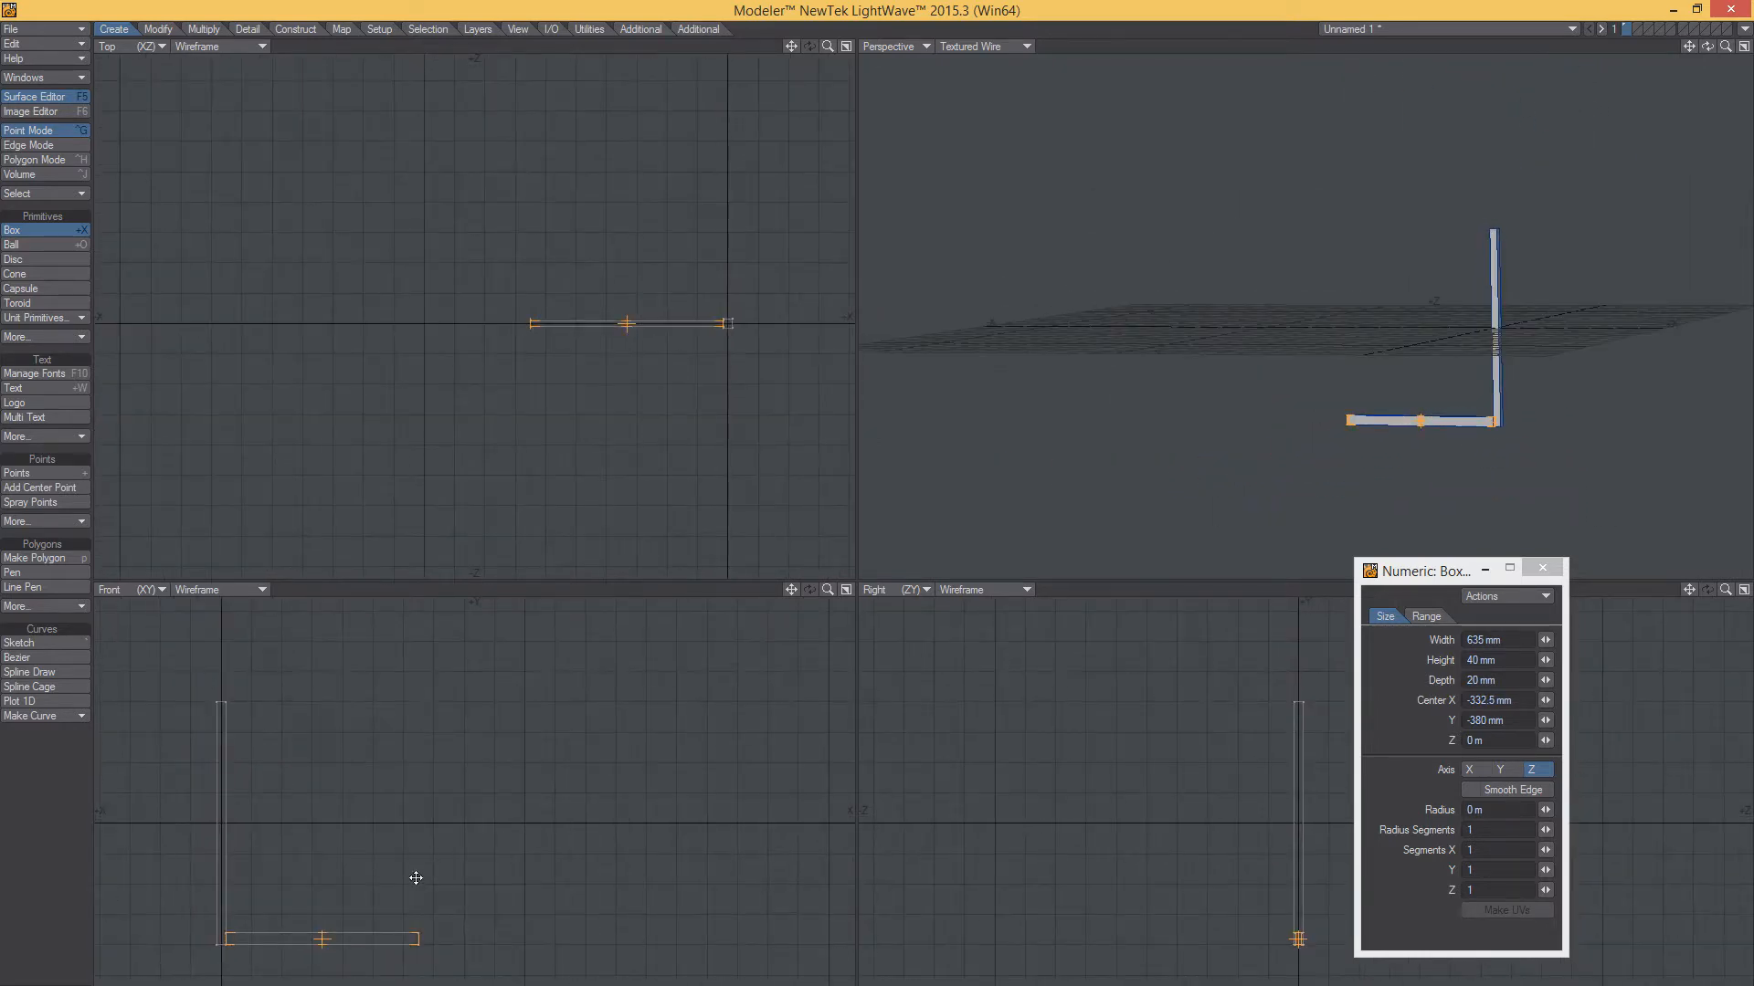
{"action": "key", "text": "shift+a"}
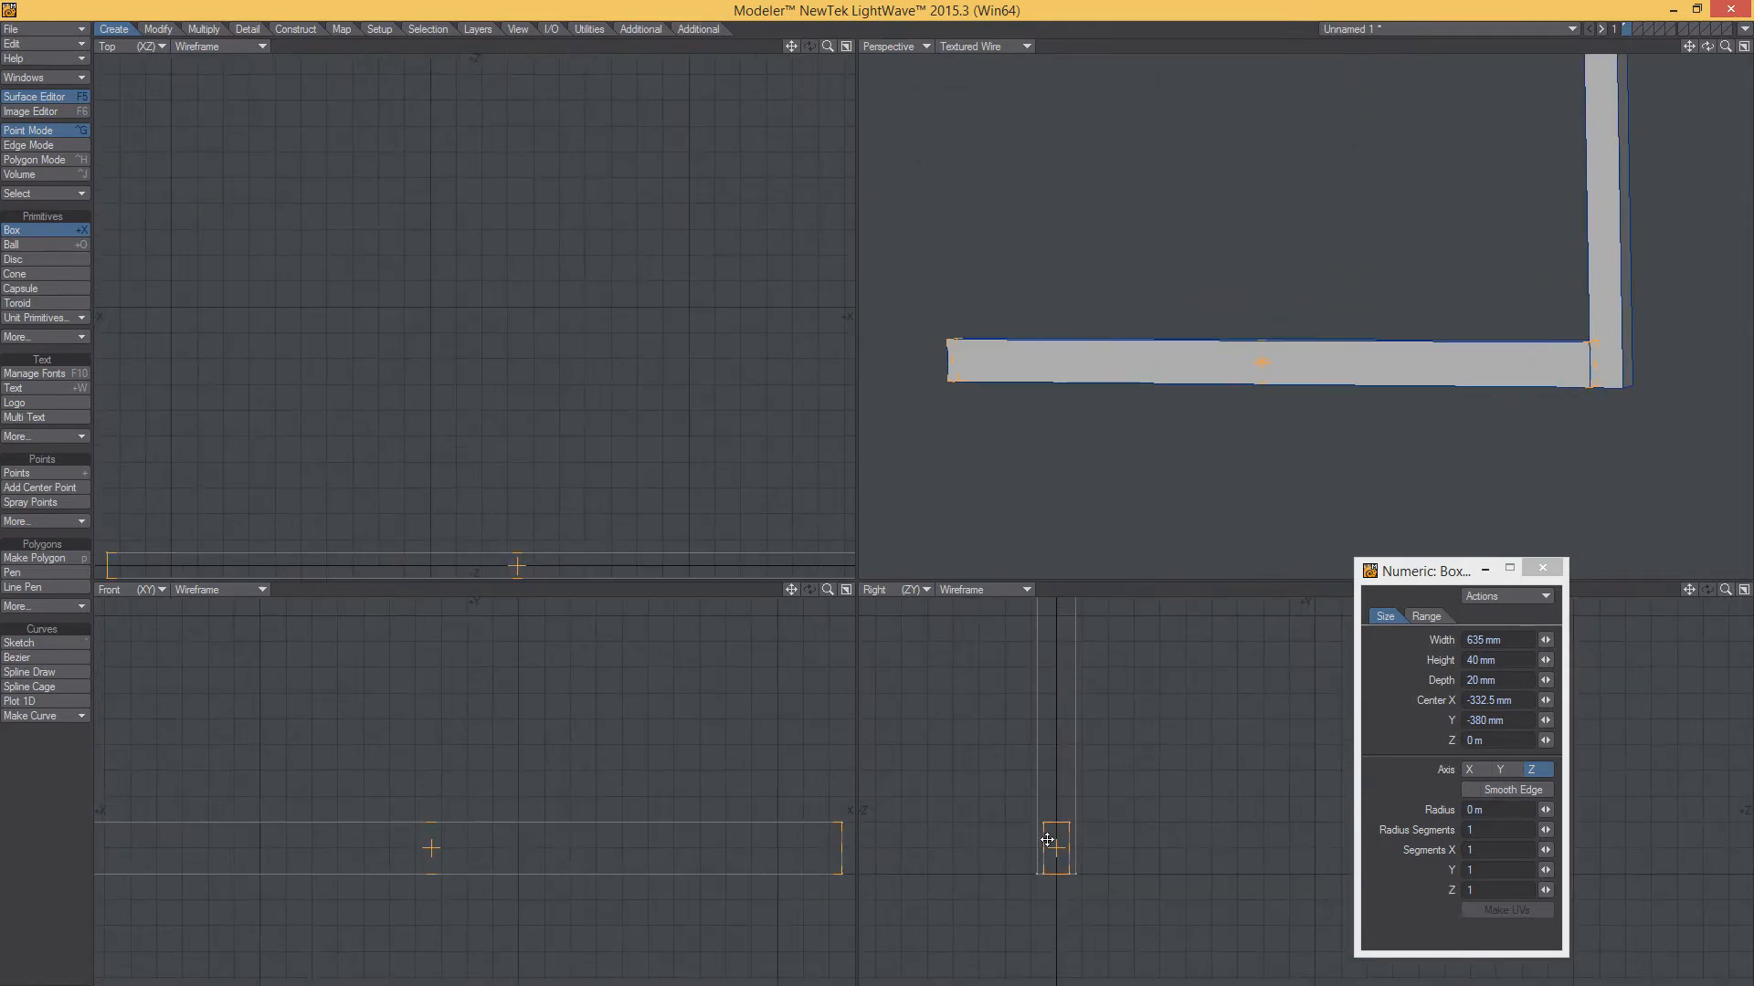
{"action": "left_click_drag", "start_coordinate": [1057, 825], "coordinate": [1055, 846]}
{"action": "key", "text": "shift+a"}
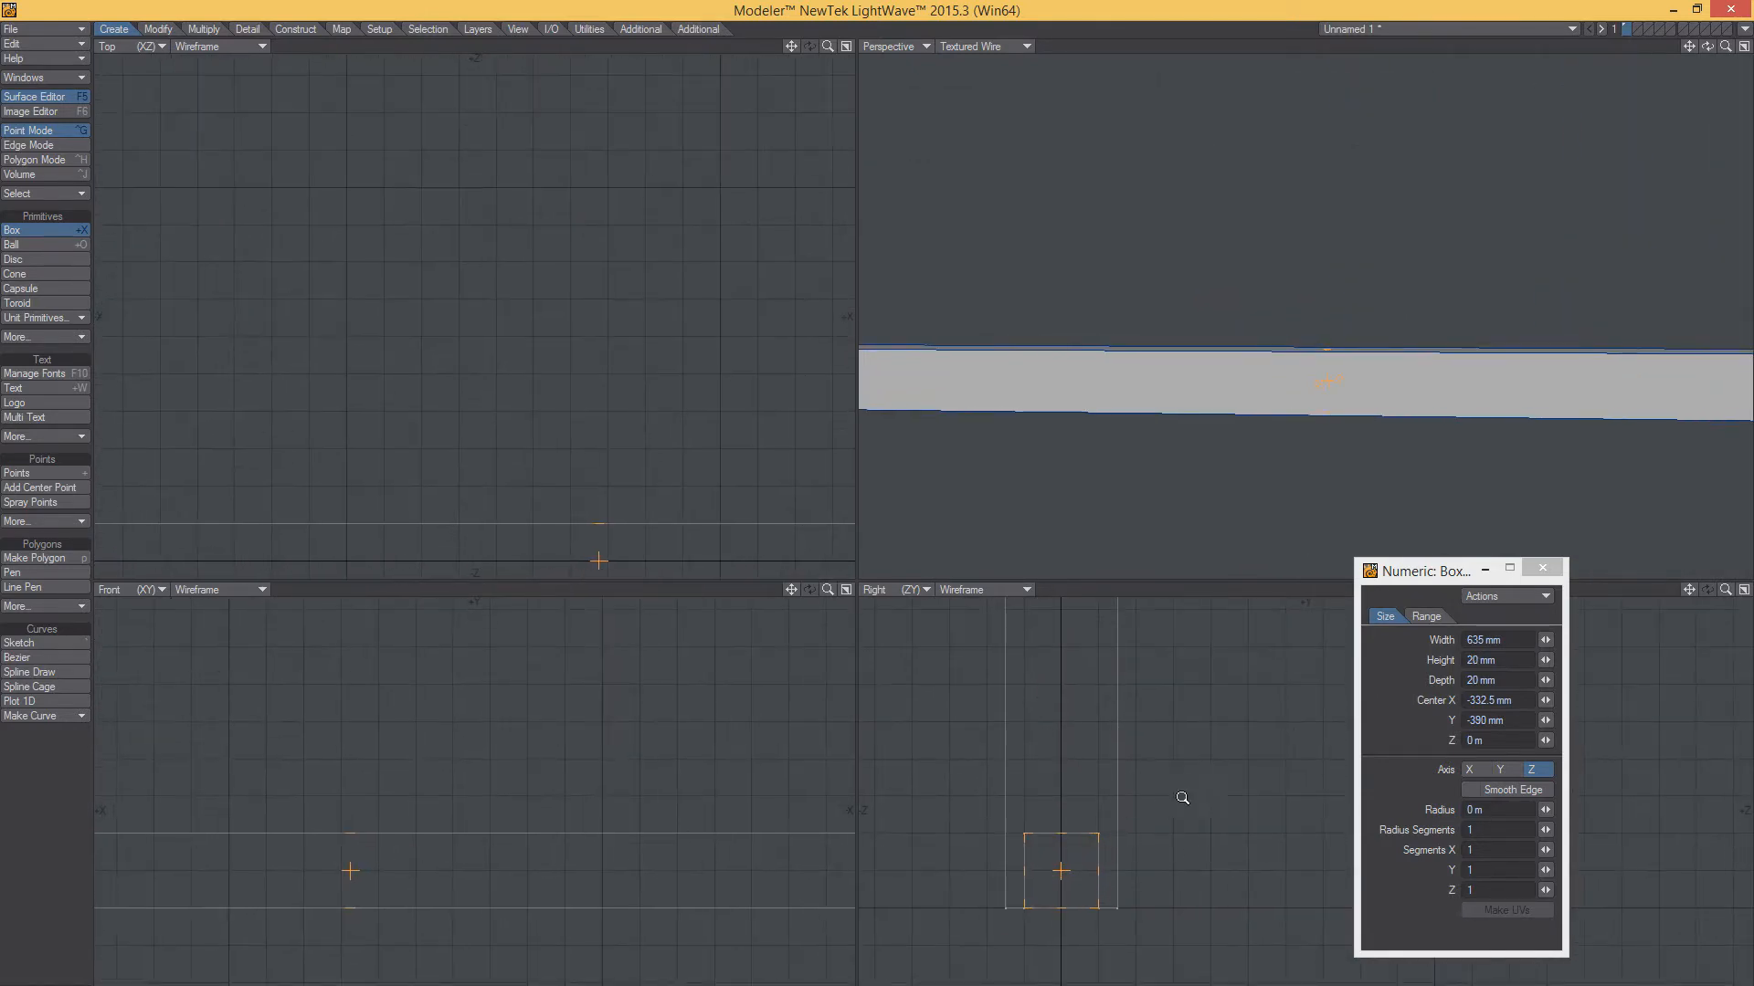
{"action": "left_click_drag", "start_coordinate": [1182, 798], "coordinate": [986, 794], "text": "ctrl+alt"}
{"action": "left_click_drag", "start_coordinate": [1235, 362], "coordinate": [1183, 786], "text": "alt"}
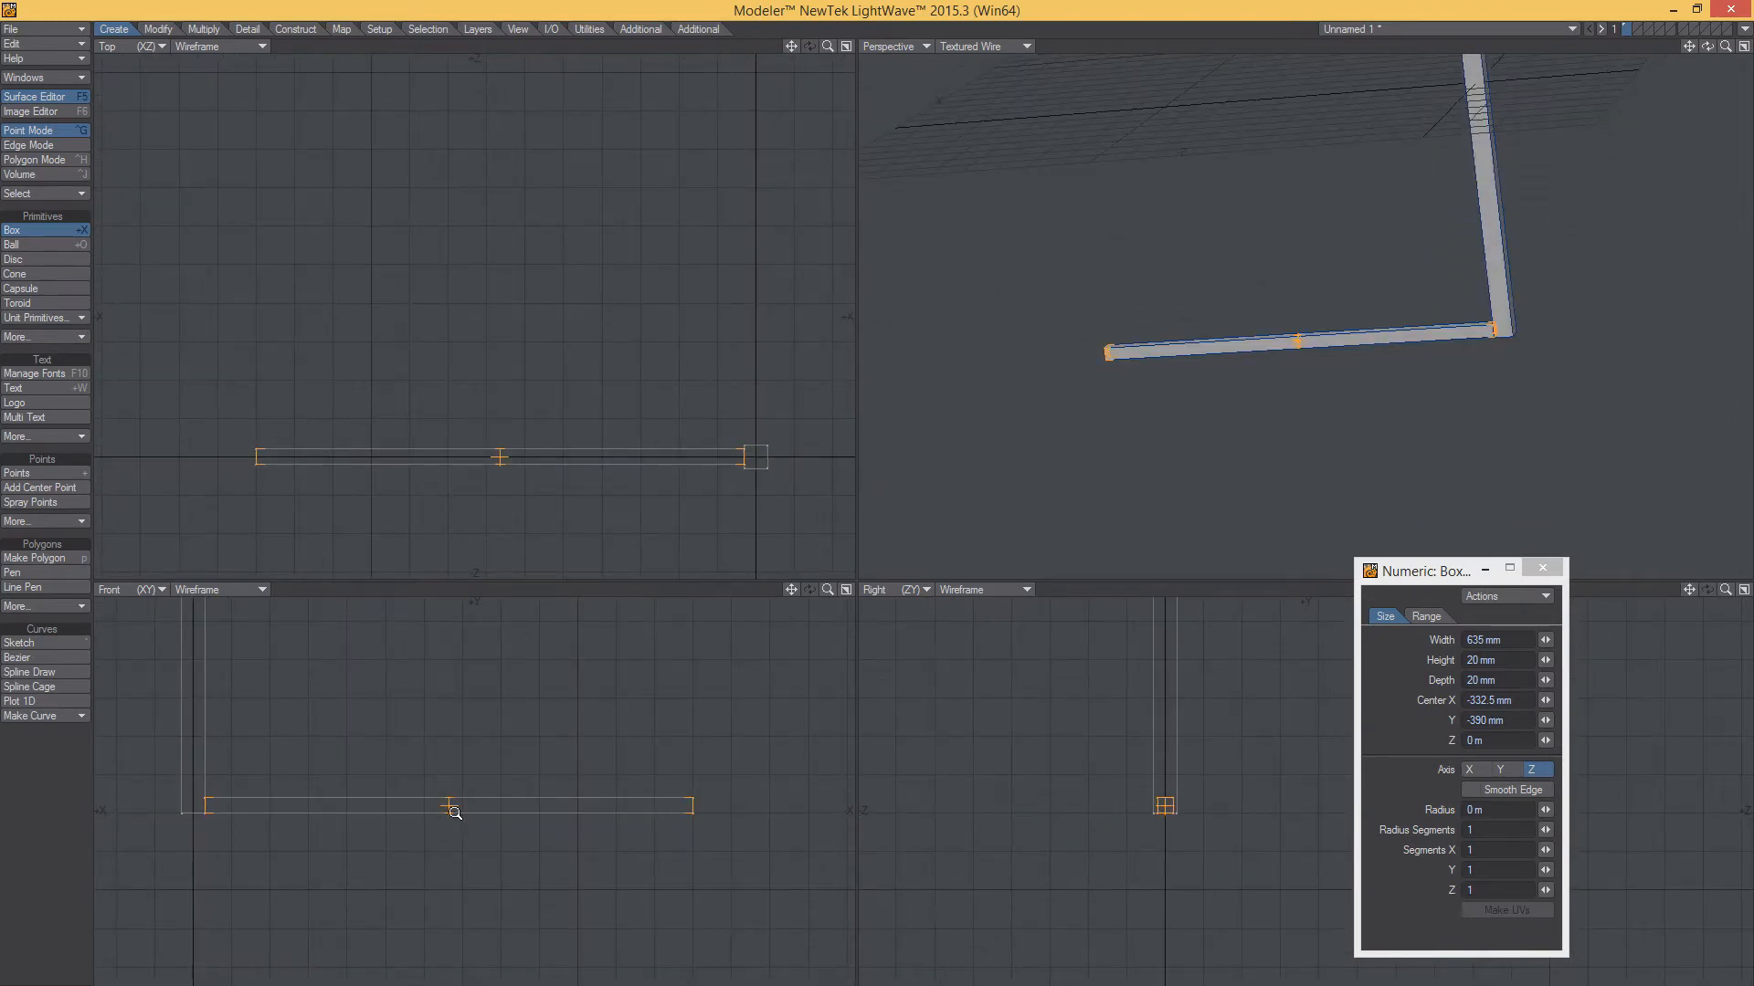
{"action": "left_click_drag", "start_coordinate": [442, 809], "coordinate": [553, 809], "text": "ctrl+alt"}
{"action": "key", "text": "space"}
Select the horizontal arm's polygons and move it slightly in height within the post's lower end, then deselect it
{"action": "key", "text": "space"}
{"action": "key", "text": "space"}
{"action": "left_click", "coordinate": [496, 794]}
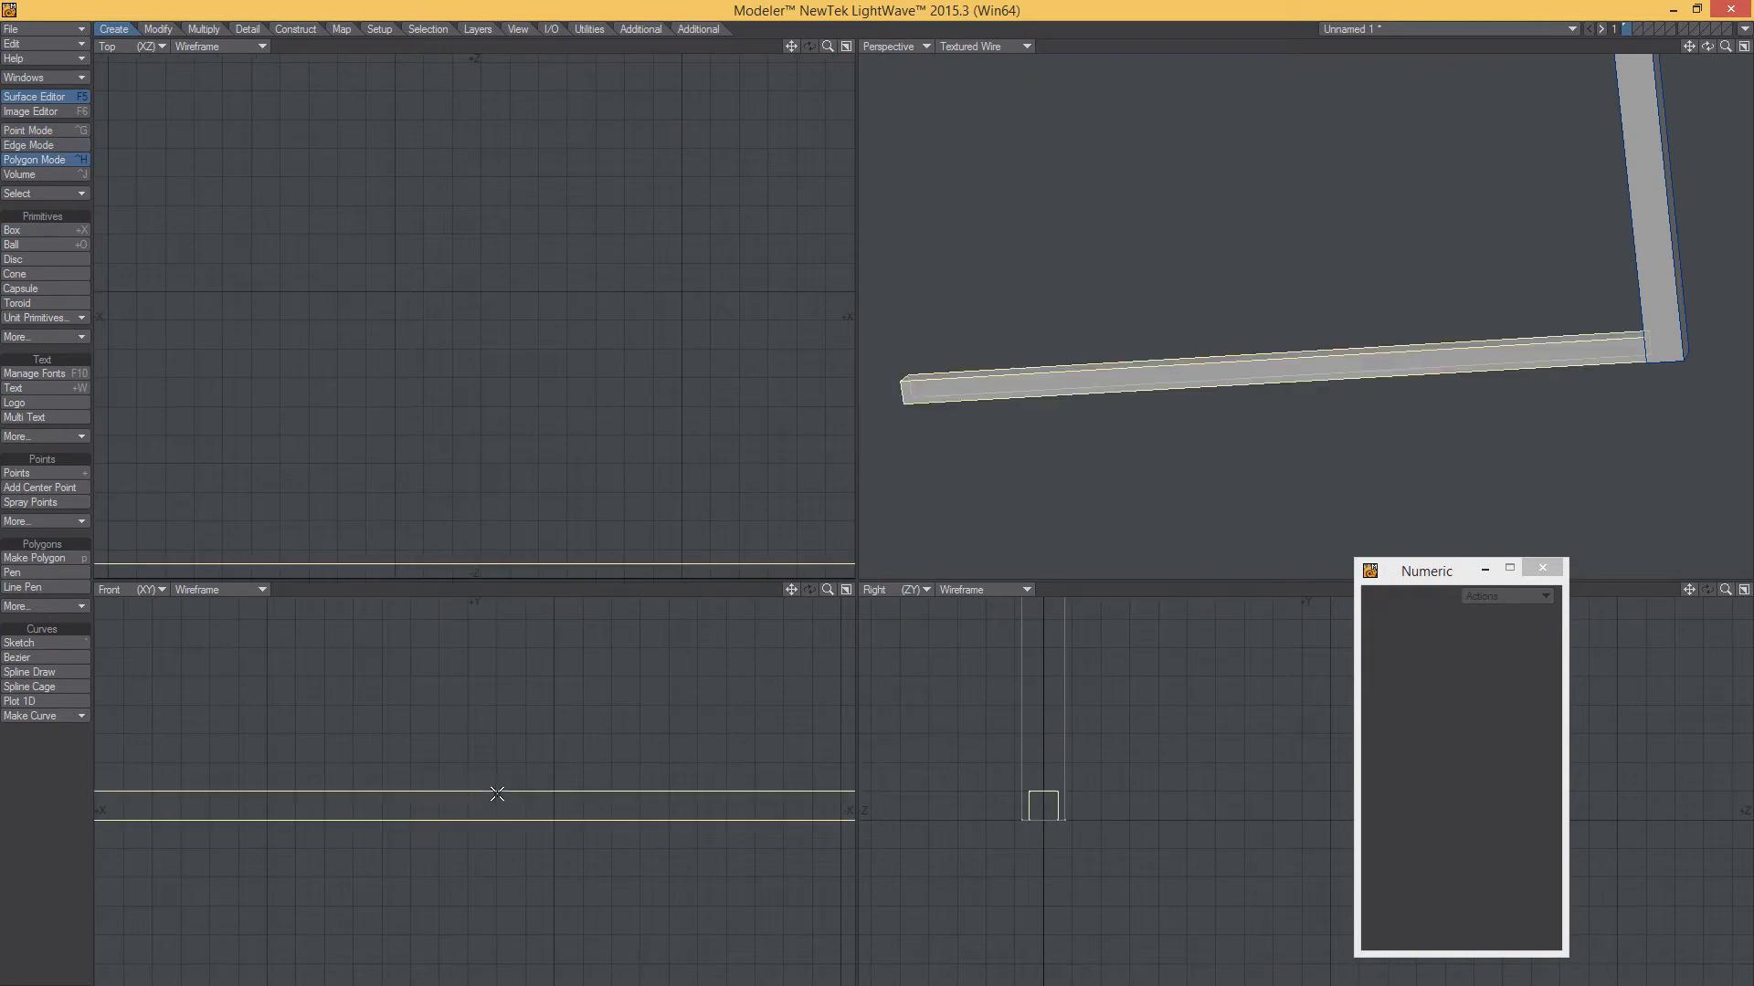
{"action": "key", "text": "t"}
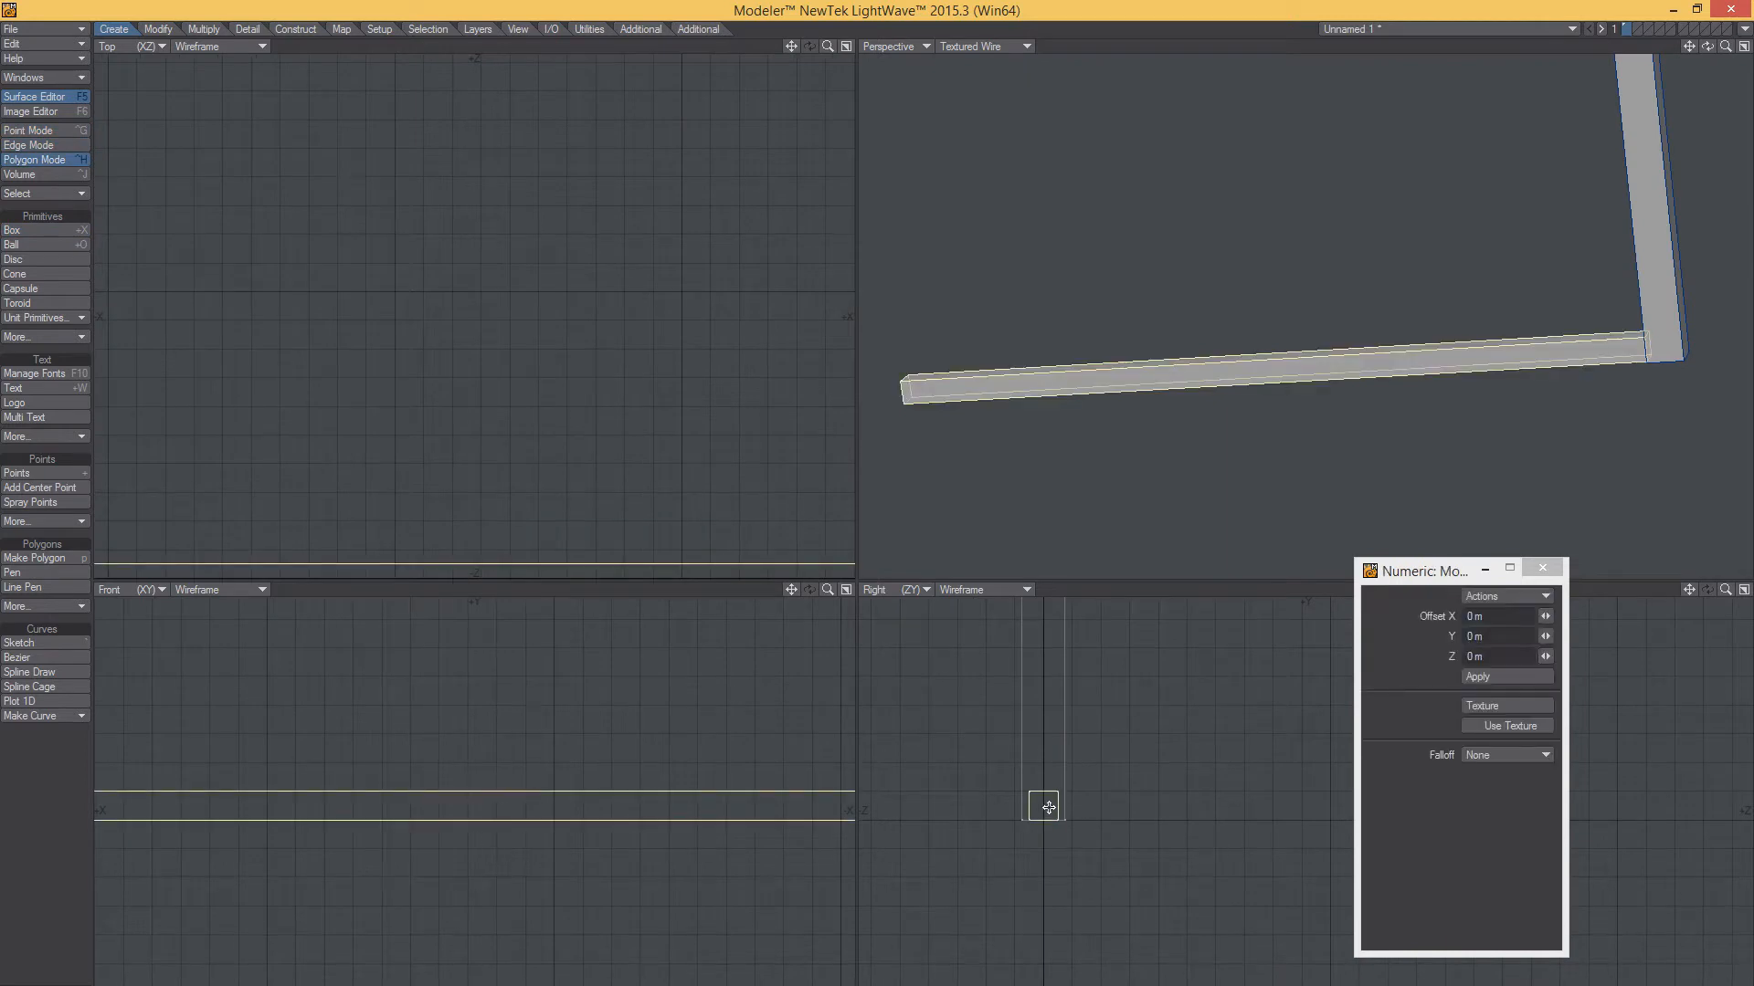
{"action": "left_click_drag", "start_coordinate": [1050, 809], "coordinate": [957, 808]}
{"action": "left_click_drag", "start_coordinate": [1308, 358], "coordinate": [1326, 388], "text": "alt"}
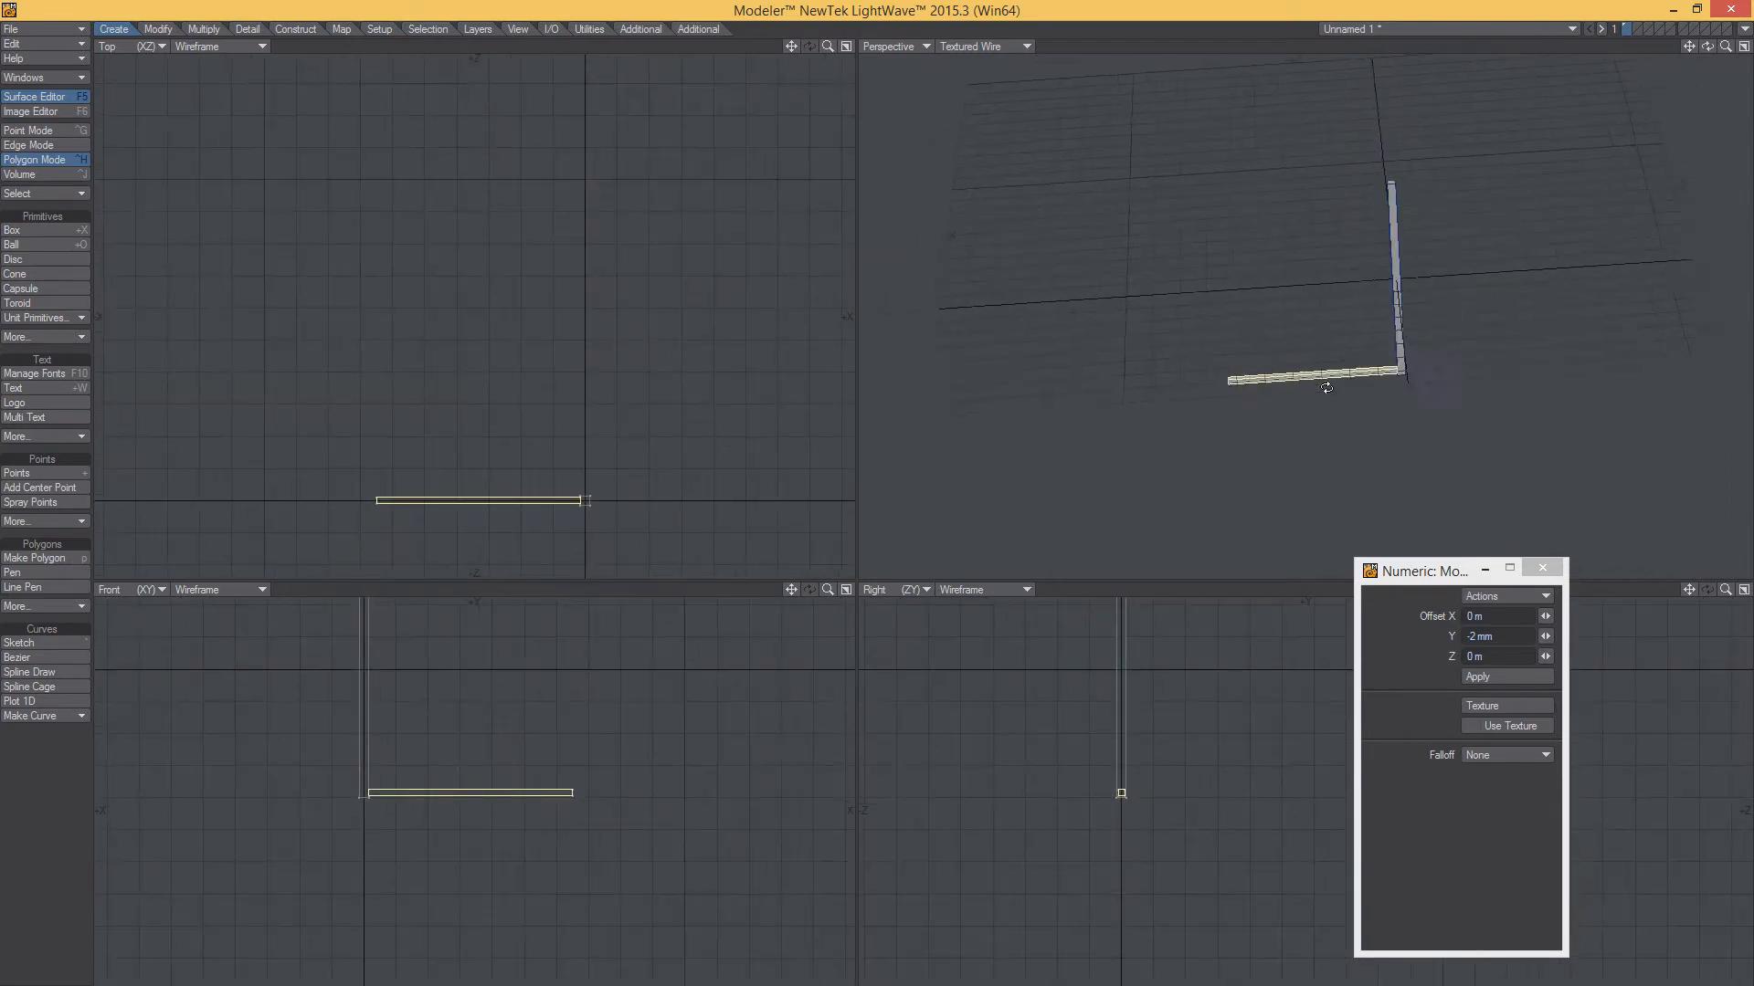
{"action": "key", "text": "space"}
{"action": "left_click_drag", "start_coordinate": [526, 778], "coordinate": [584, 789]}
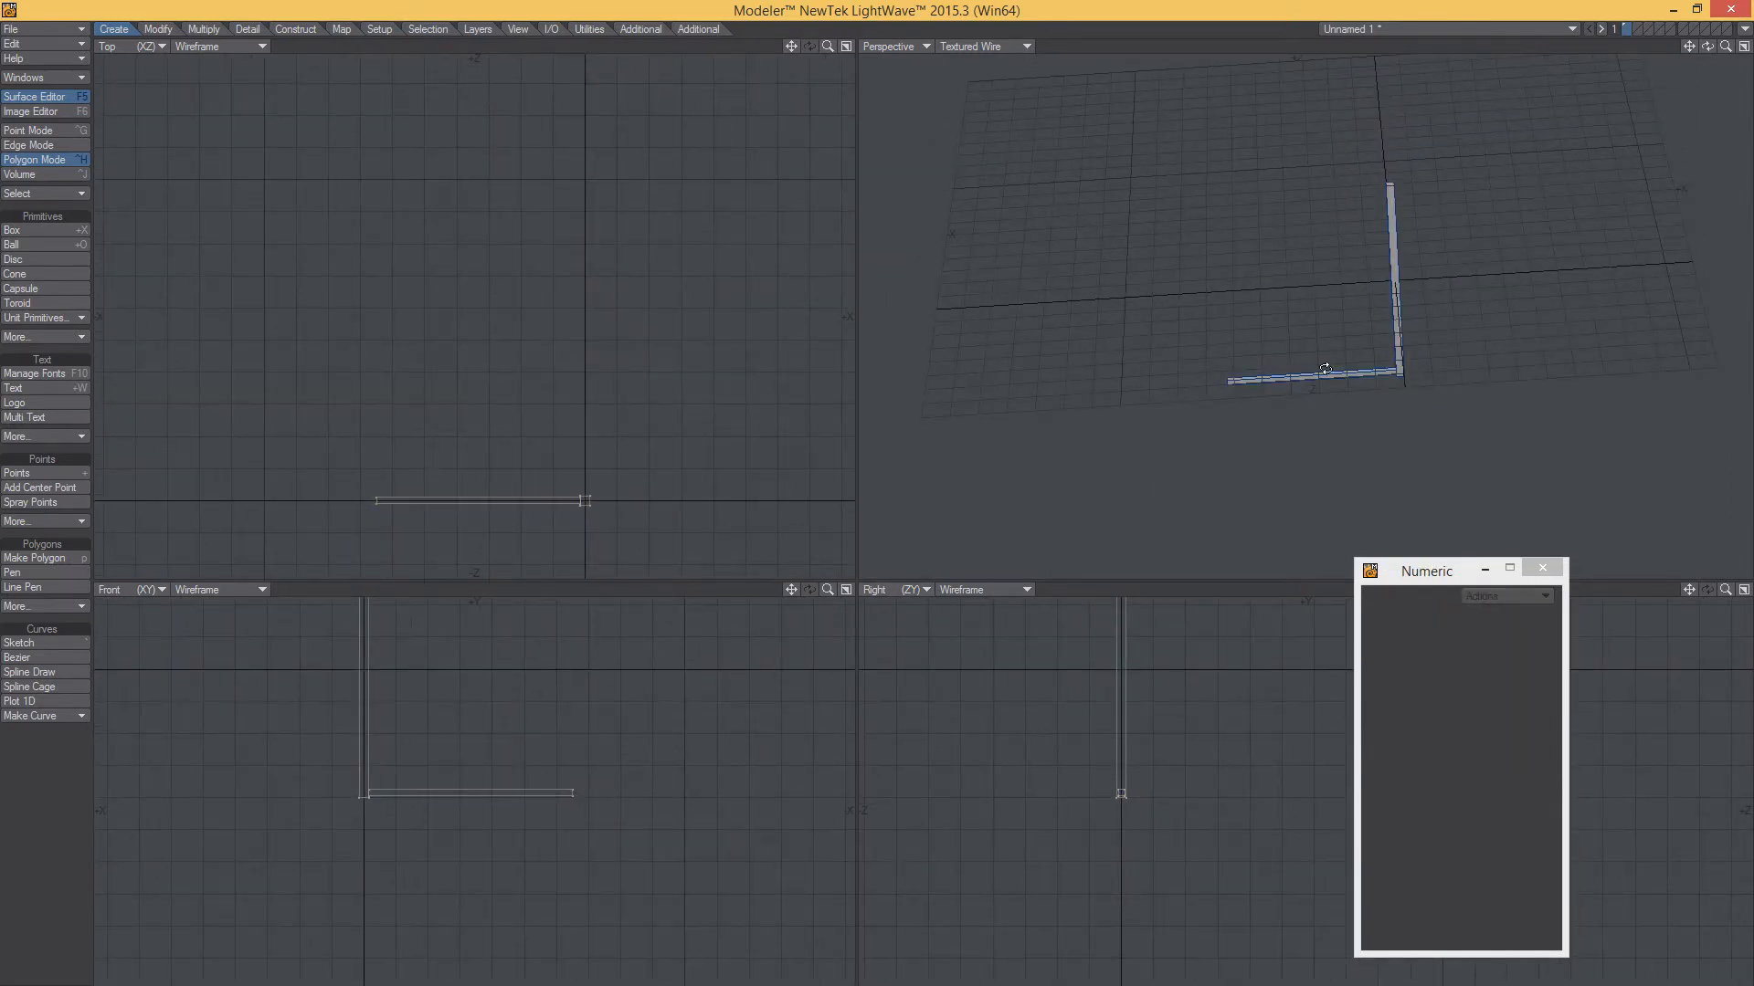
Duplicate the whole horizontal arm and move the copy 640 mm up the post
{"action": "left_click_drag", "start_coordinate": [1325, 369], "coordinate": [1621, 354], "text": "alt"}
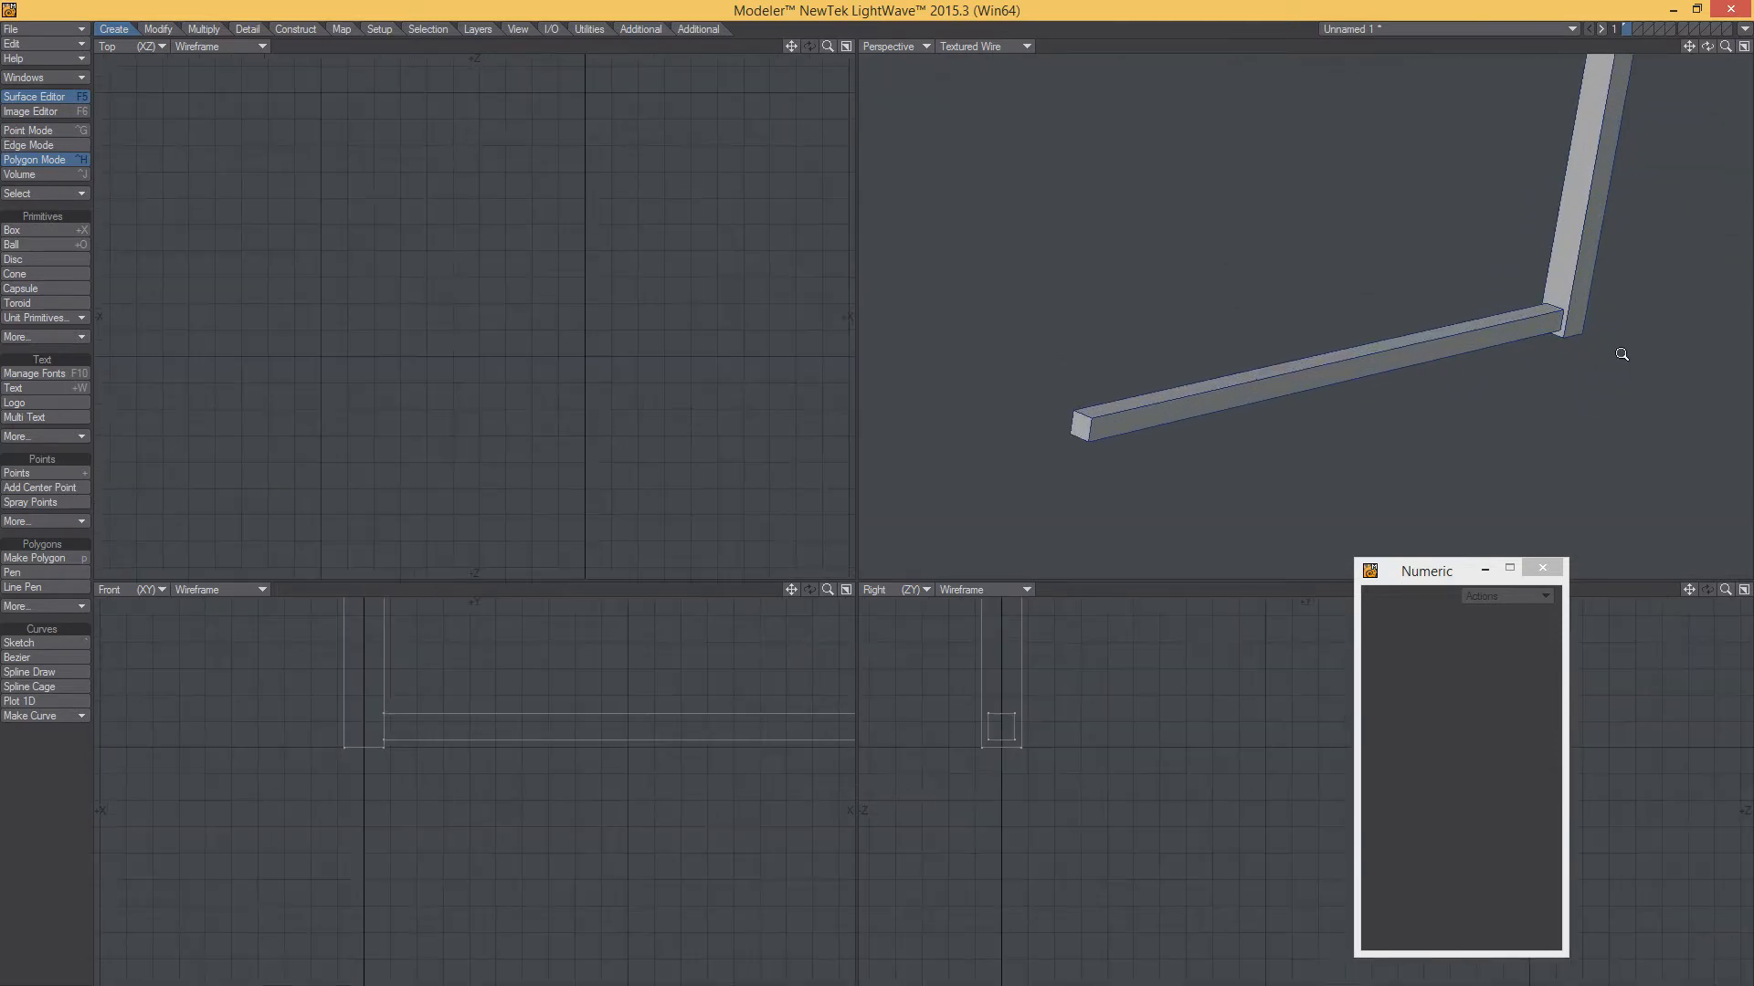
{"action": "left_click_drag", "start_coordinate": [1490, 285], "coordinate": [1251, 320], "text": "ctrl+alt"}
{"action": "left_click_drag", "start_coordinate": [1251, 319], "coordinate": [1297, 358], "text": "alt+shift"}
{"action": "left_click", "coordinate": [1342, 379]}
{"action": "key", "text": "bracketright"}
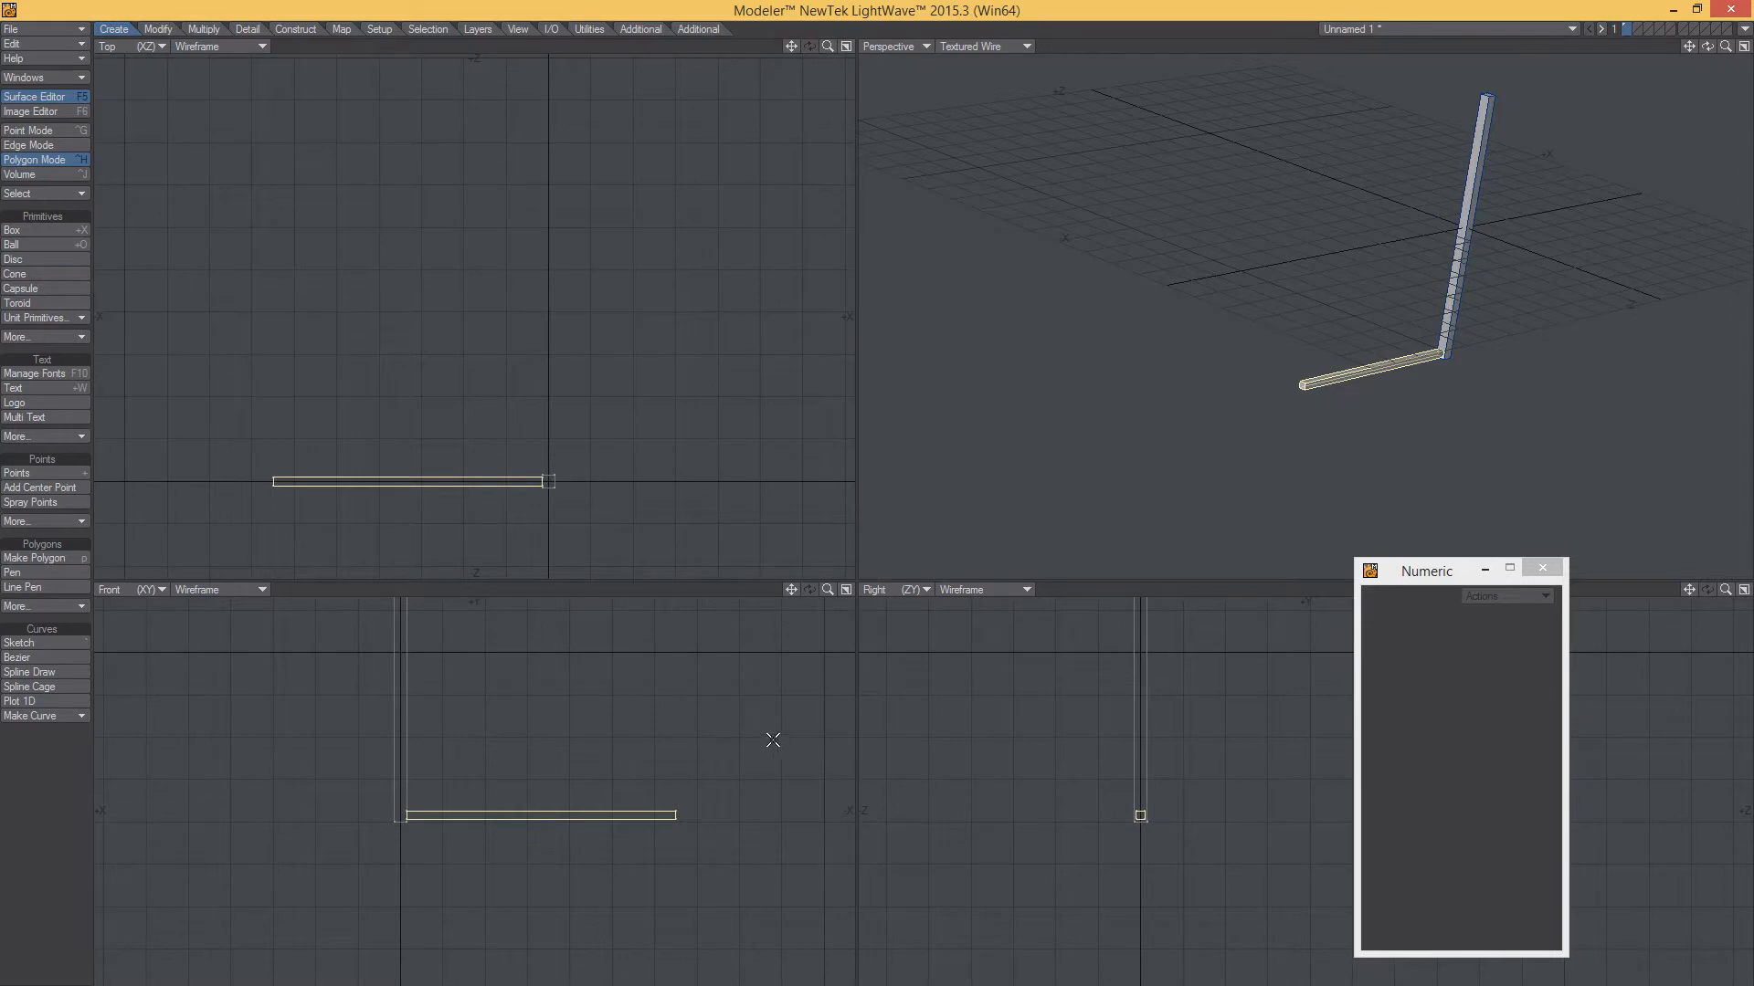
{"action": "left_click_drag", "start_coordinate": [1097, 748], "coordinate": [1085, 873], "text": "alt+shift"}
{"action": "key", "text": "c"}
{"action": "key", "text": "v"}
{"action": "key", "text": "t"}
{"action": "left_click_drag", "start_coordinate": [1125, 942], "coordinate": [1124, 670]}
{"action": "left_click_drag", "start_coordinate": [1252, 561], "coordinate": [1201, 534], "text": "alt"}
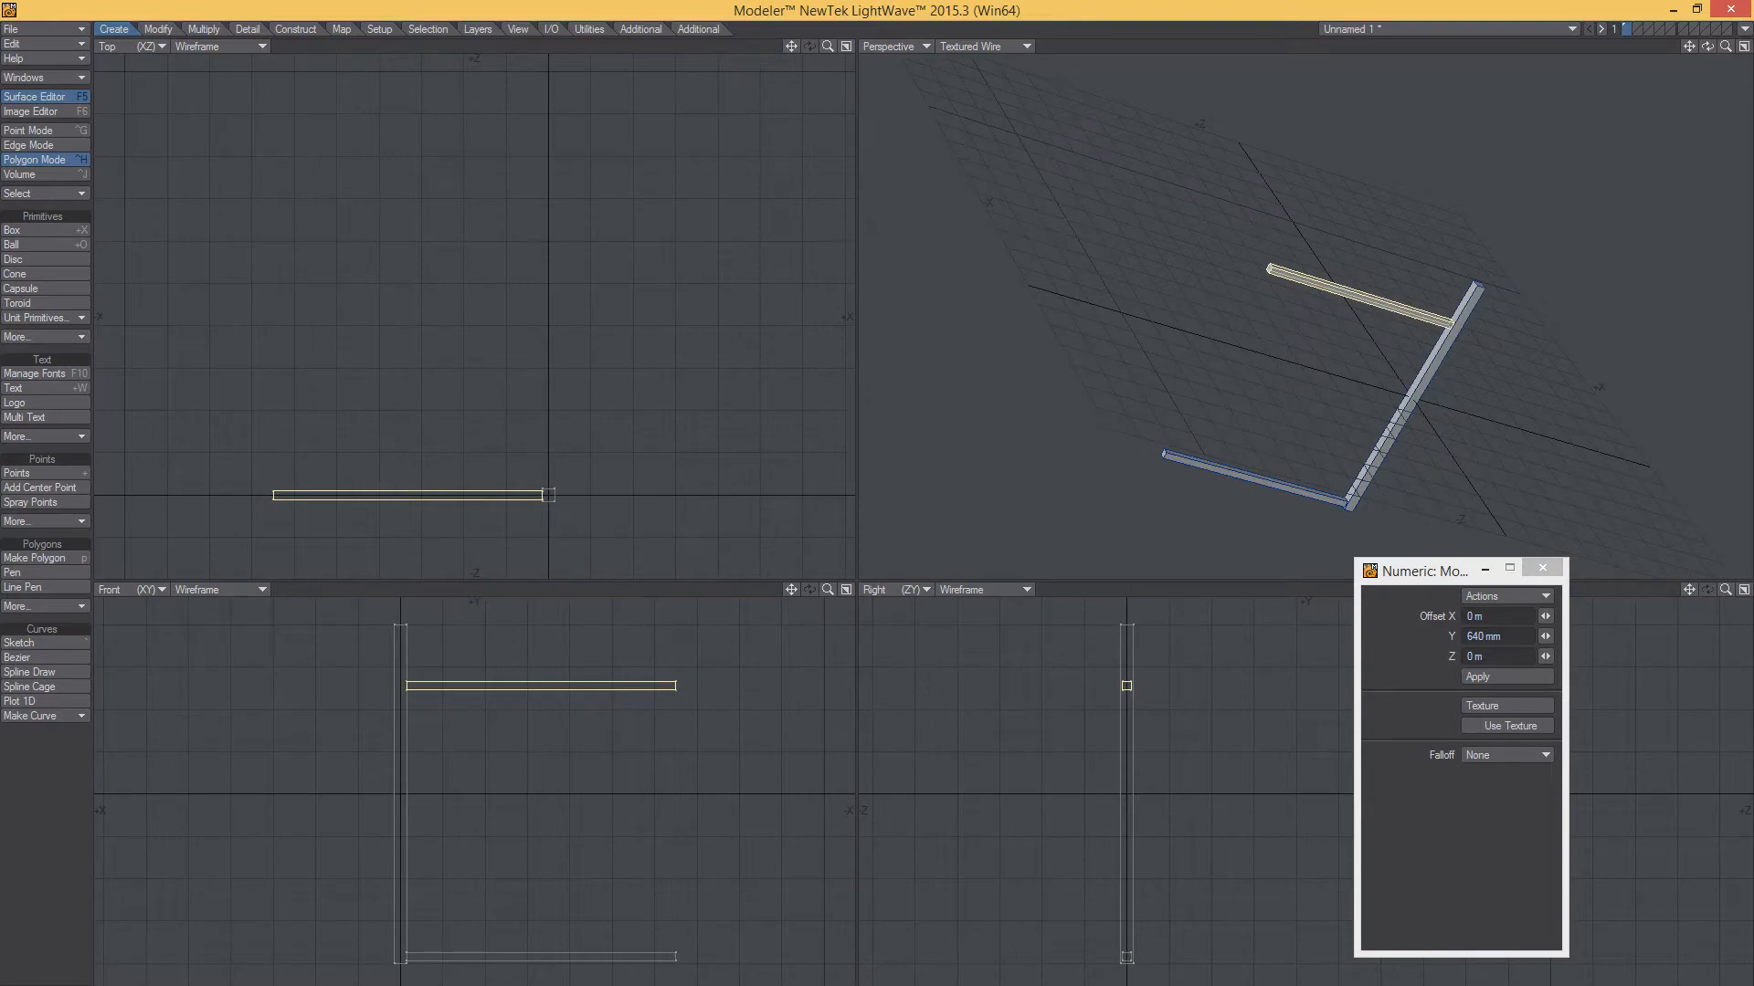
Check the bracket in the reference photo, and stretch the free ends of both arms farther away from the post
{"action": "key", "text": "alt+Tab"}
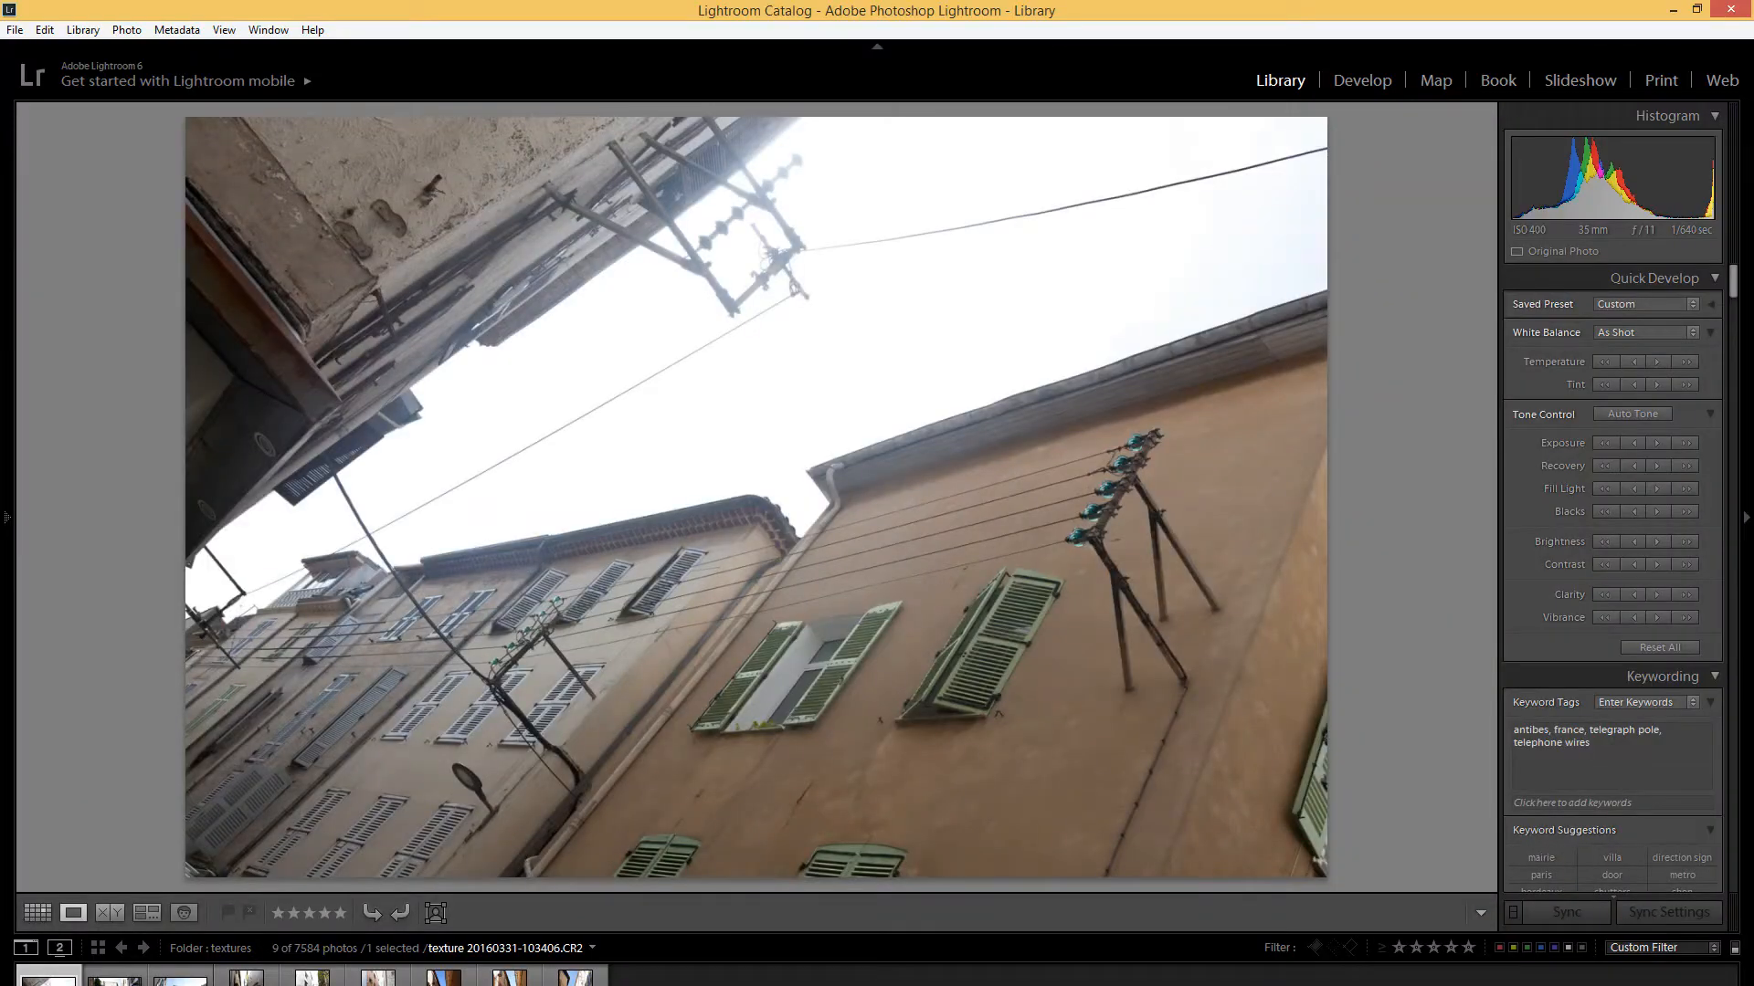
{"action": "key", "text": "alt+Tab"}
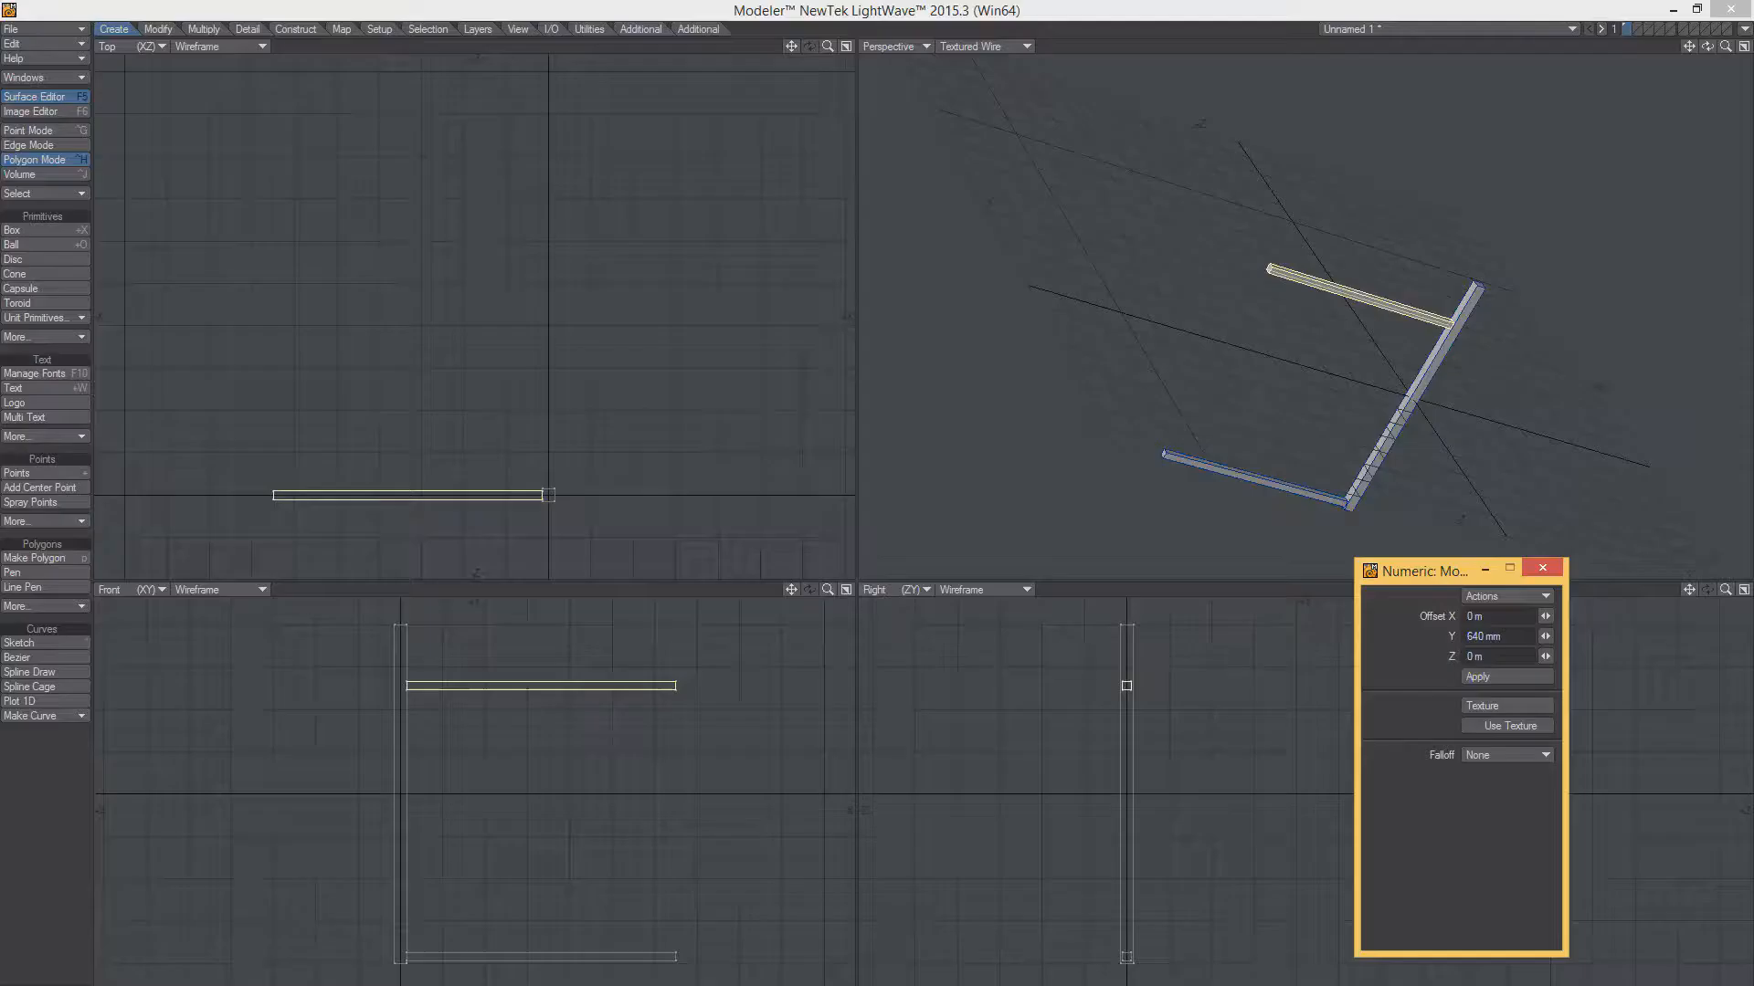
{"action": "key", "text": "space"}
{"action": "key", "text": "space"}
{"action": "mouse_move", "coordinate": [674, 659]}
{"action": "right_mouse_down"}
{"action": "mouse_move", "coordinate": [646, 896]}
{"action": "mouse_move", "coordinate": [680, 664]}
{"action": "right_mouse_up"}
{"action": "key", "text": "t"}
{"action": "left_click_drag", "start_coordinate": [677, 685], "coordinate": [741, 685]}
{"action": "key", "text": "space"}
{"action": "key", "text": "ctrl+h"}
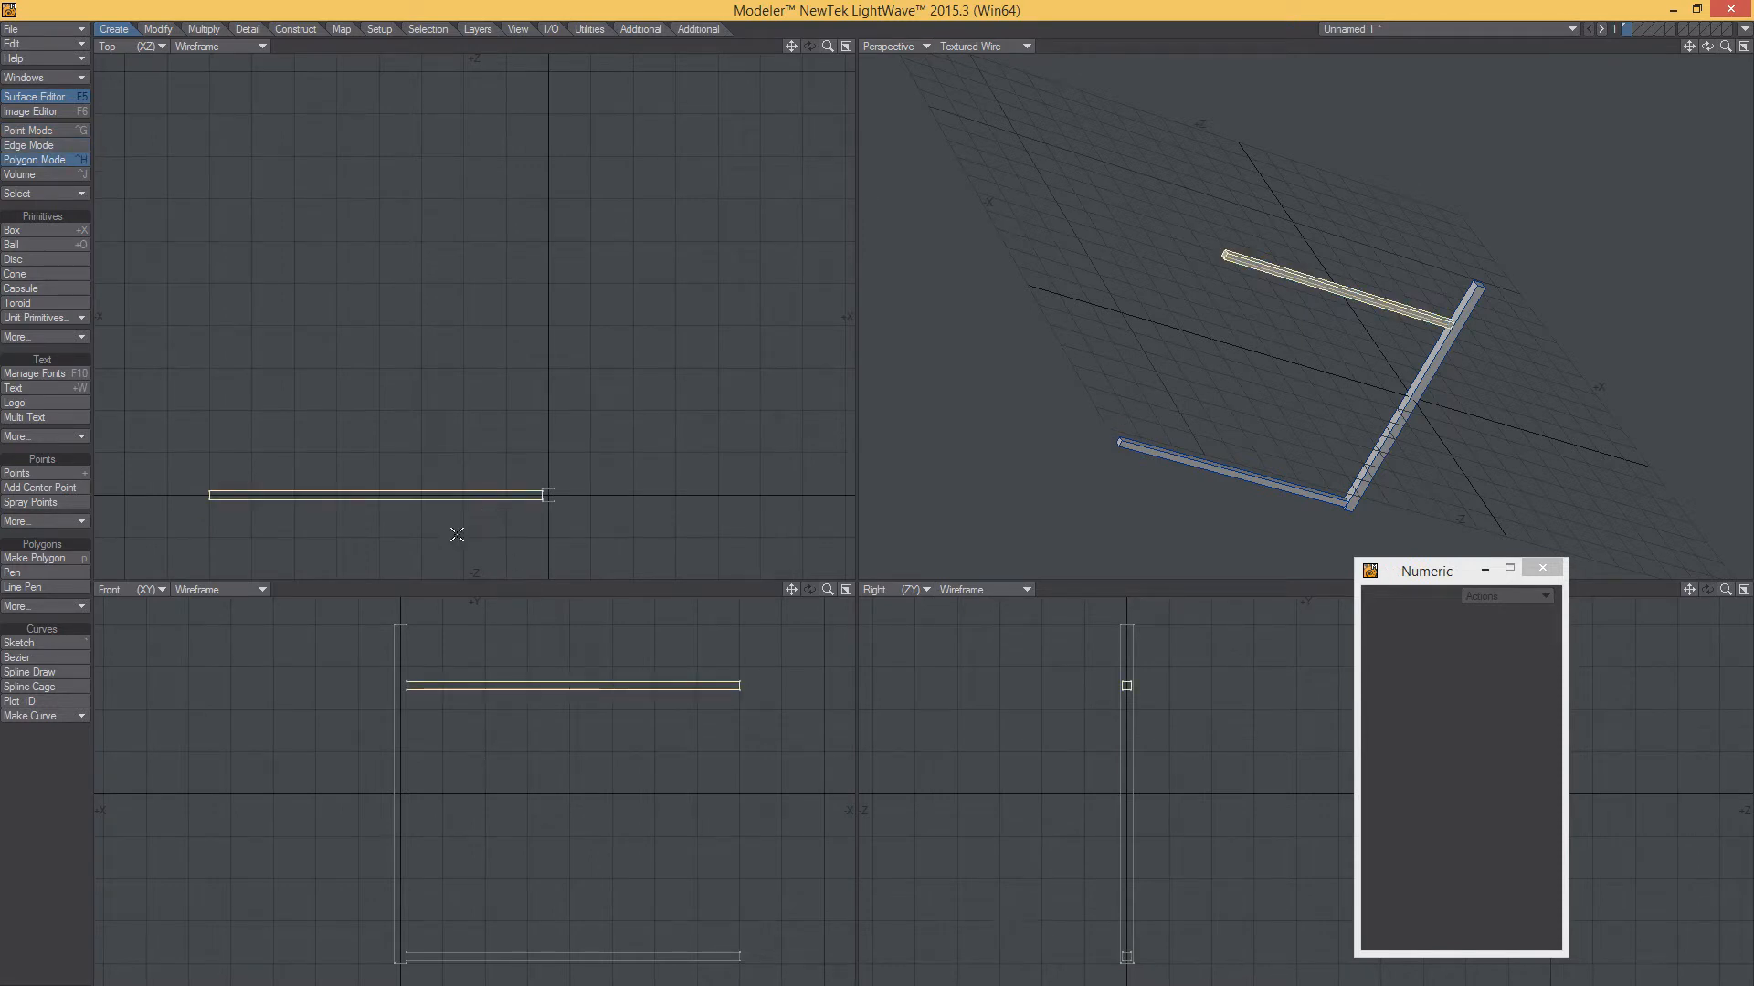
Move a copy of the upper arm outward from the post and rotate it -25° about its inner end on the Y axis
{"action": "key", "text": "t"}
{"action": "left_click_drag", "start_coordinate": [444, 540], "coordinate": [346, 540]}
{"action": "key", "text": "y"}
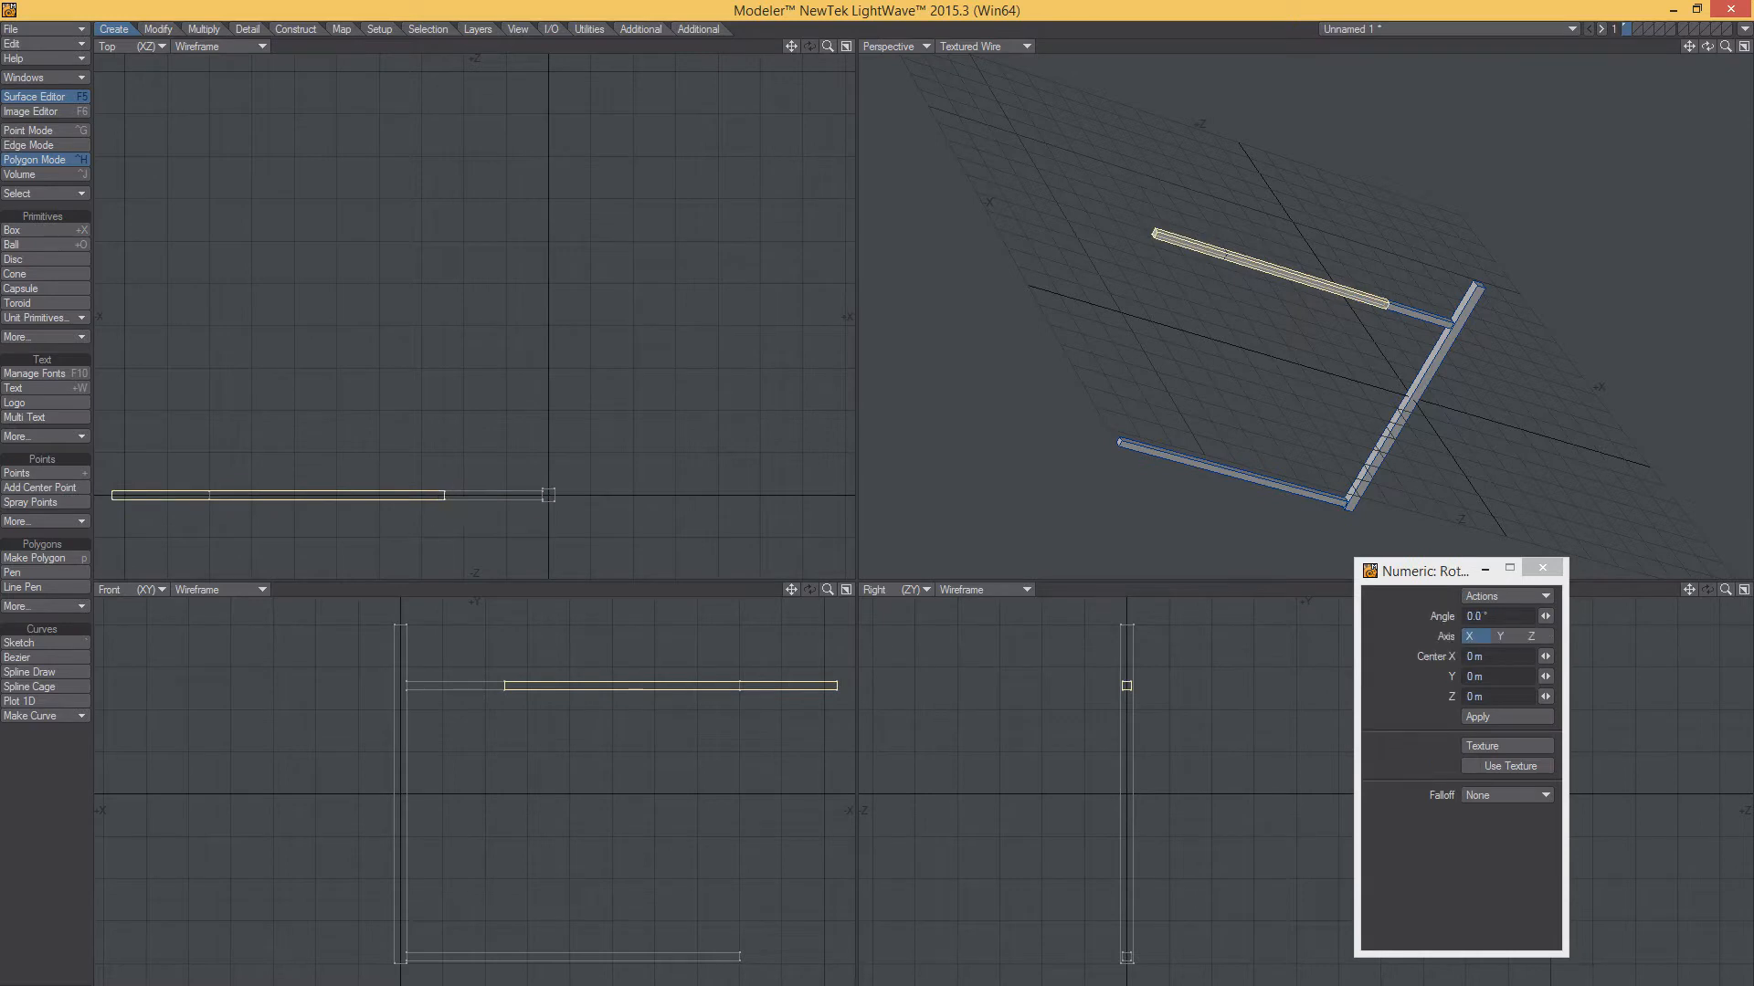
{"action": "left_click_drag", "start_coordinate": [443, 496], "coordinate": [397, 496]}
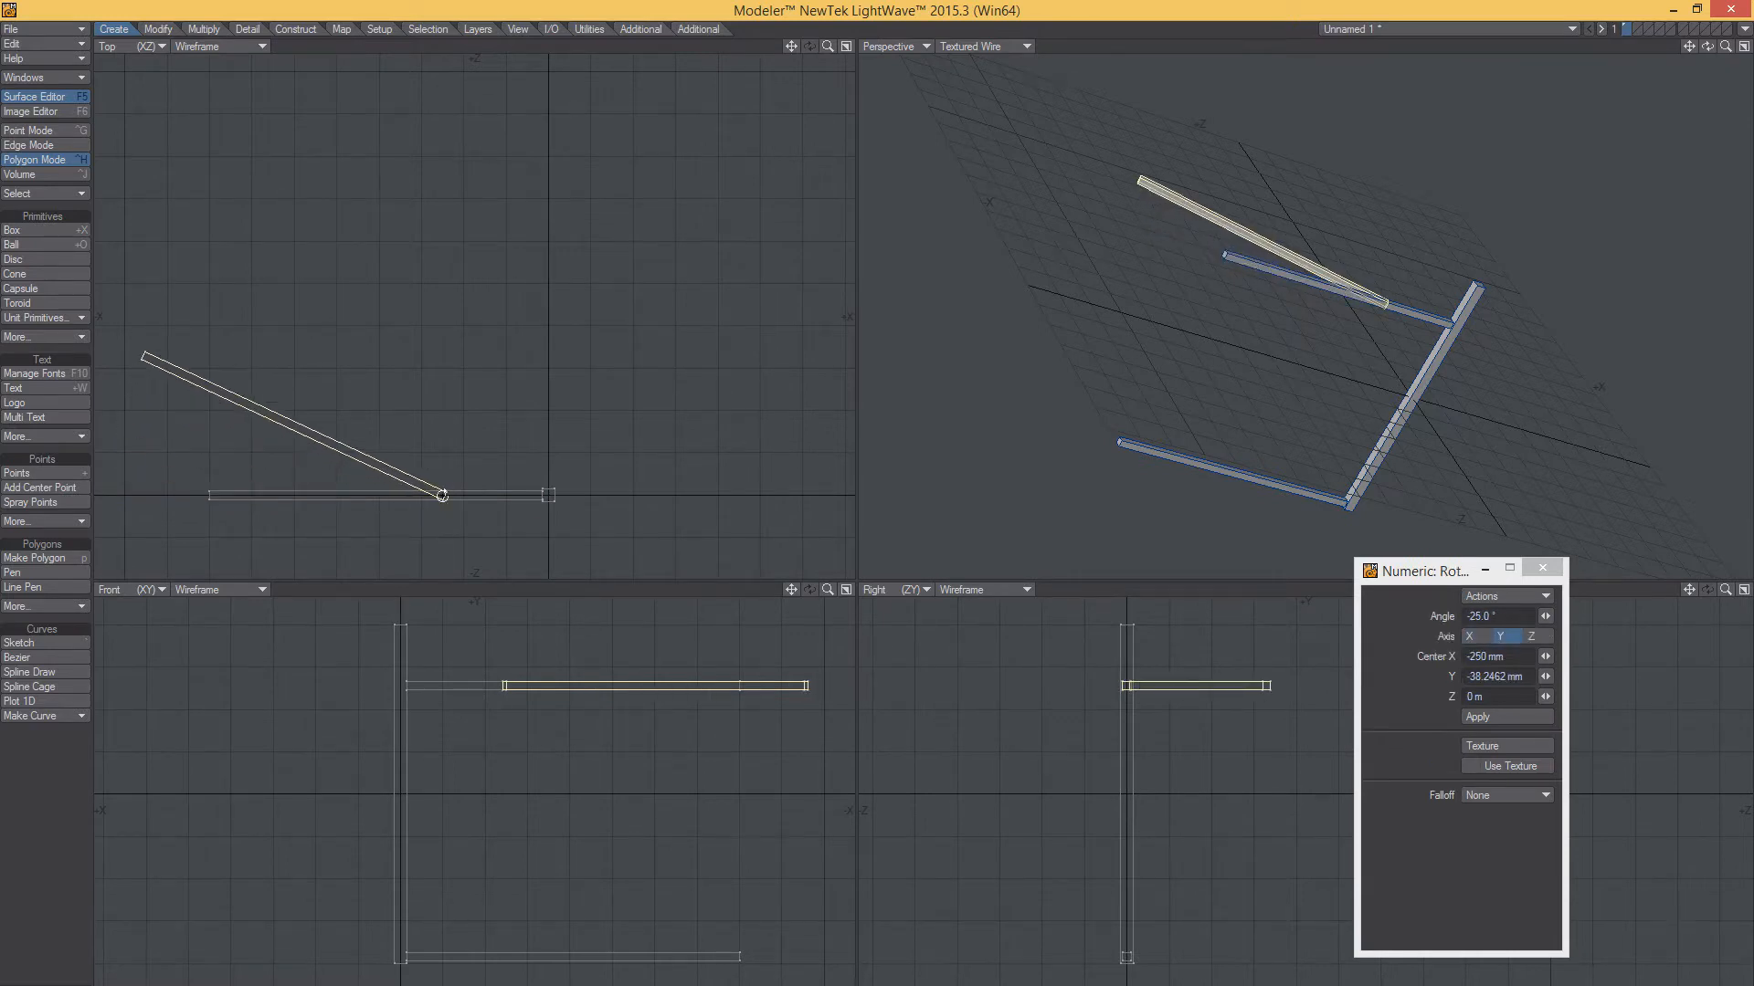
{"action": "scroll", "coordinate": [403, 499], "scroll_direction": "up", "scroll_amount": 3}
{"action": "left_click_drag", "start_coordinate": [303, 455], "coordinate": [387, 447], "text": "alt"}
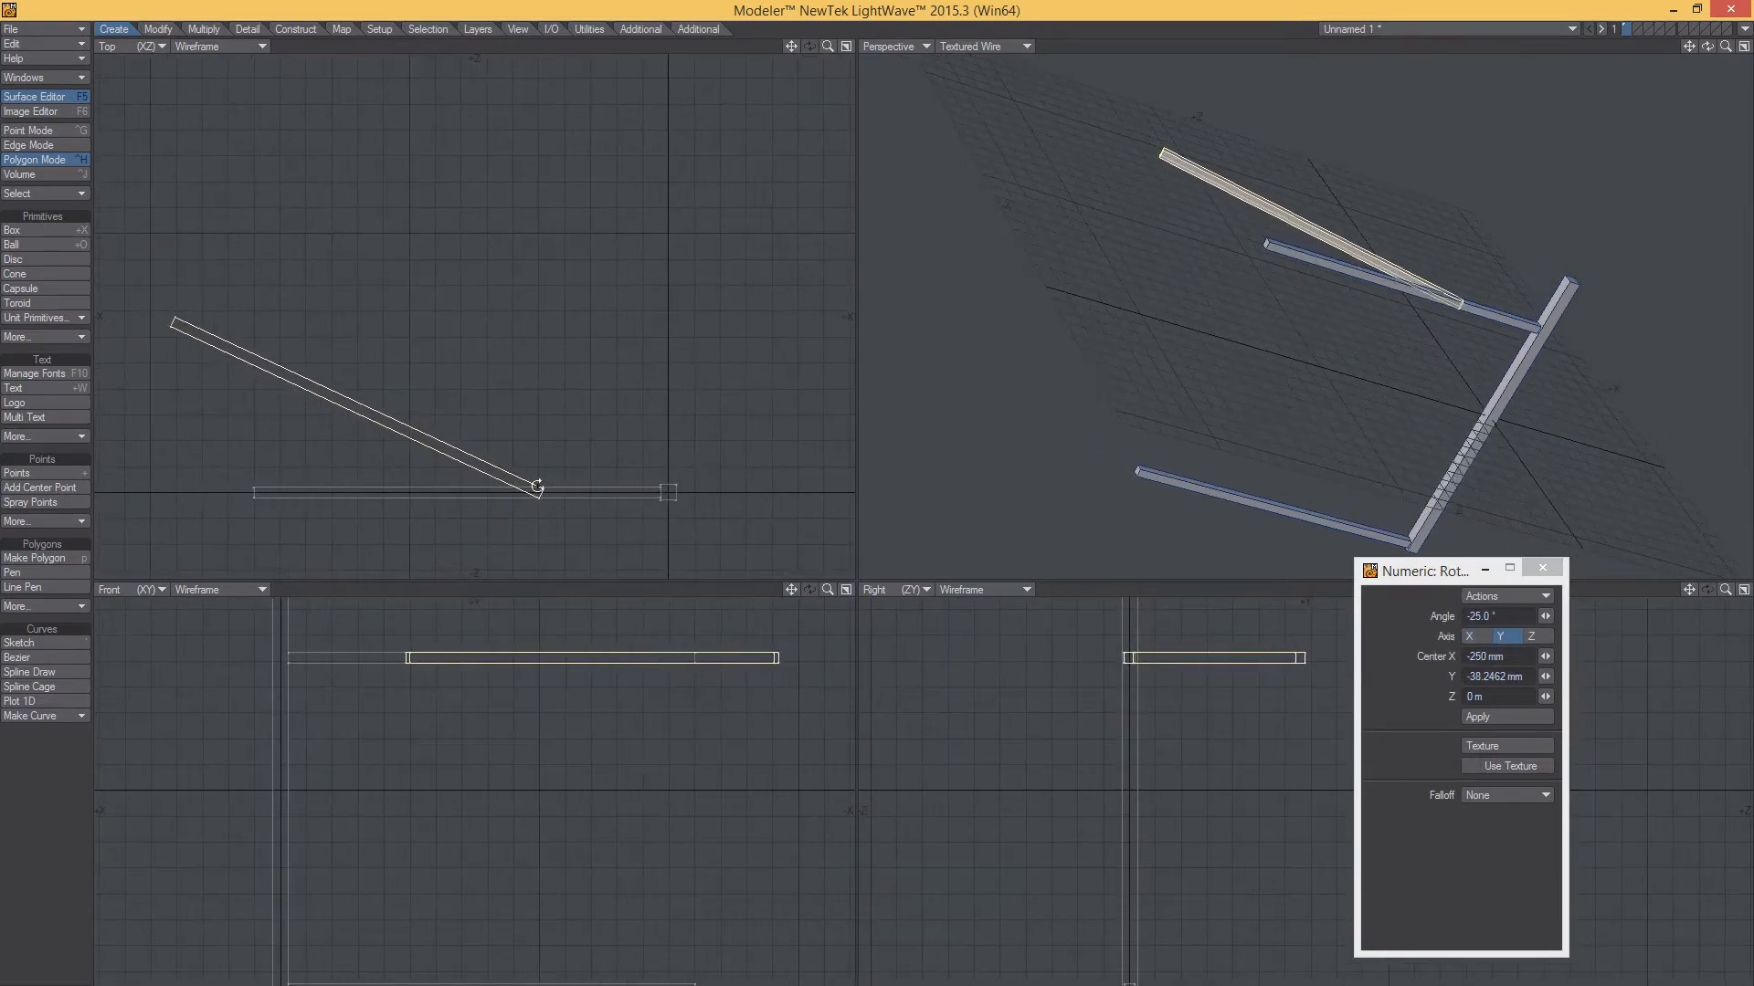
Knife-cut the angled arm along the edge of the upper horizontal arm where the two overlap
{"action": "left_click_drag", "start_coordinate": [1381, 291], "coordinate": [1175, 405], "text": "alt"}
{"action": "mouse_move", "coordinate": [551, 505]}
{"action": "left_mouse_down", "text": "ctrl+alt"}
{"action": "mouse_move", "coordinate": [728, 506]}
{"action": "mouse_move", "coordinate": [701, 492]}
{"action": "mouse_move", "coordinate": [521, 512]}
{"action": "left_mouse_up", "text": "ctrl+alt"}
{"action": "key", "text": "t"}
{"action": "left_click_drag", "start_coordinate": [640, 518], "coordinate": [697, 484], "text": "alt+shift"}
{"action": "key", "text": "shift+k"}
{"action": "key", "text": "space"}
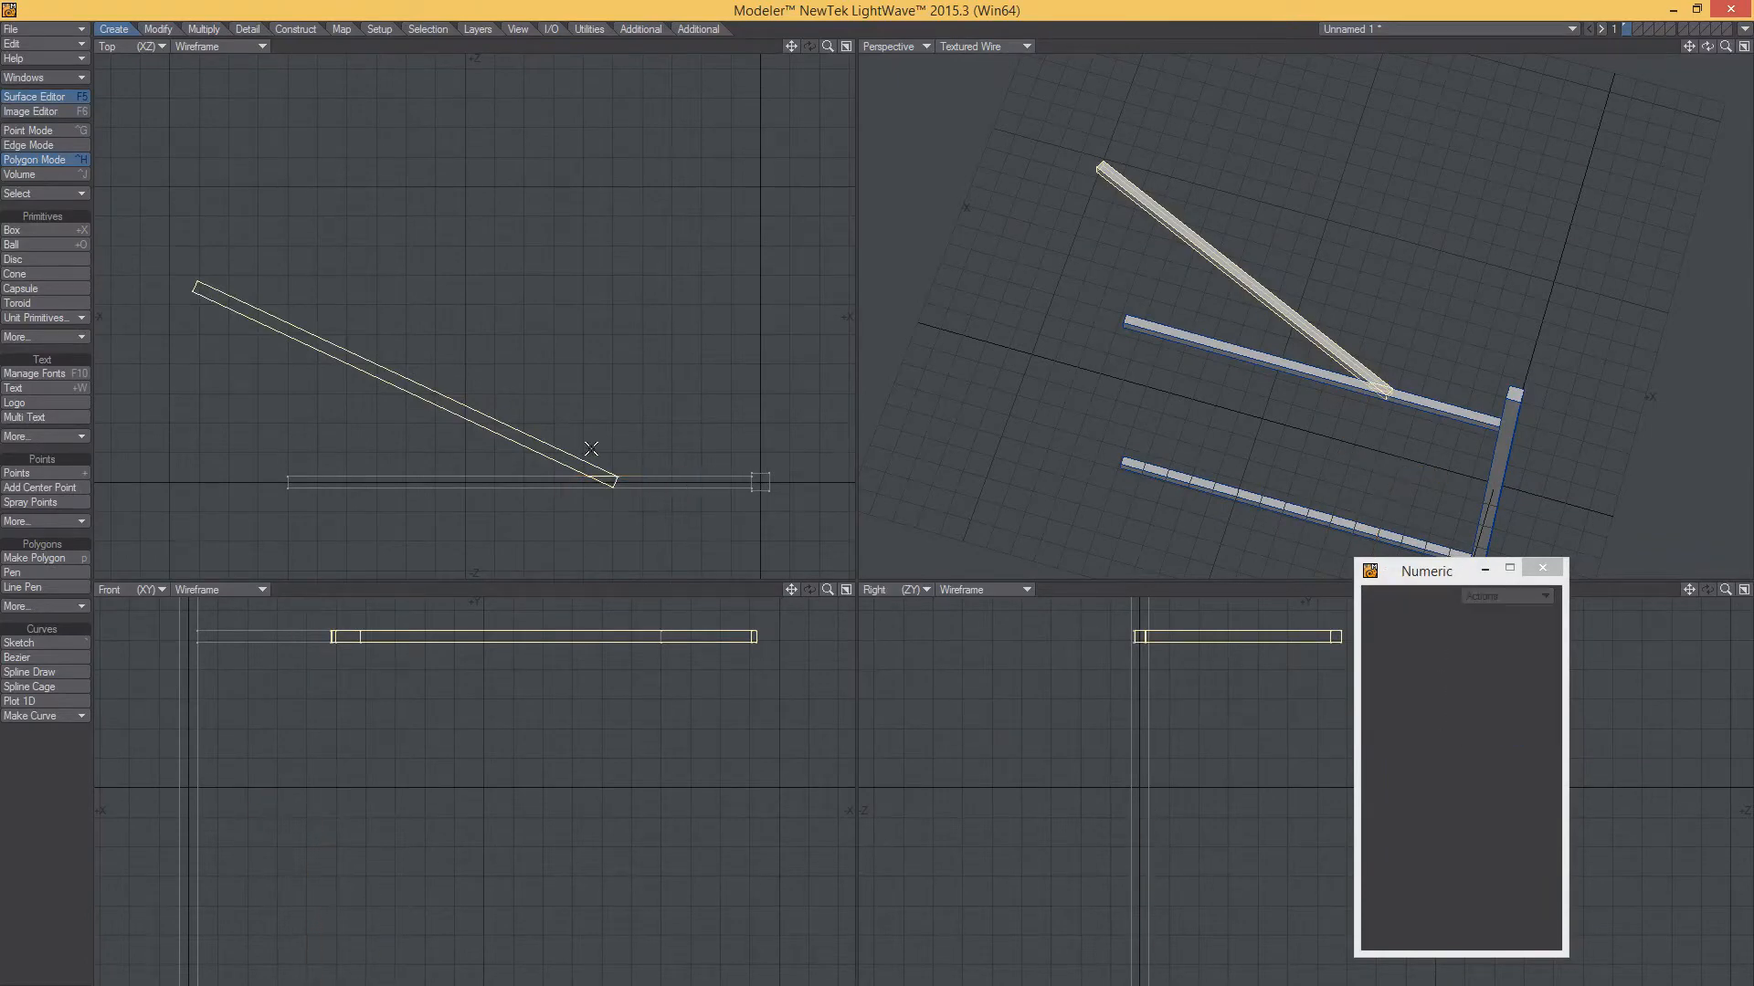
Delete the cut-off inner end of the angled arm that overlaps the upper horizontal arm
{"action": "key", "text": "Delete"}
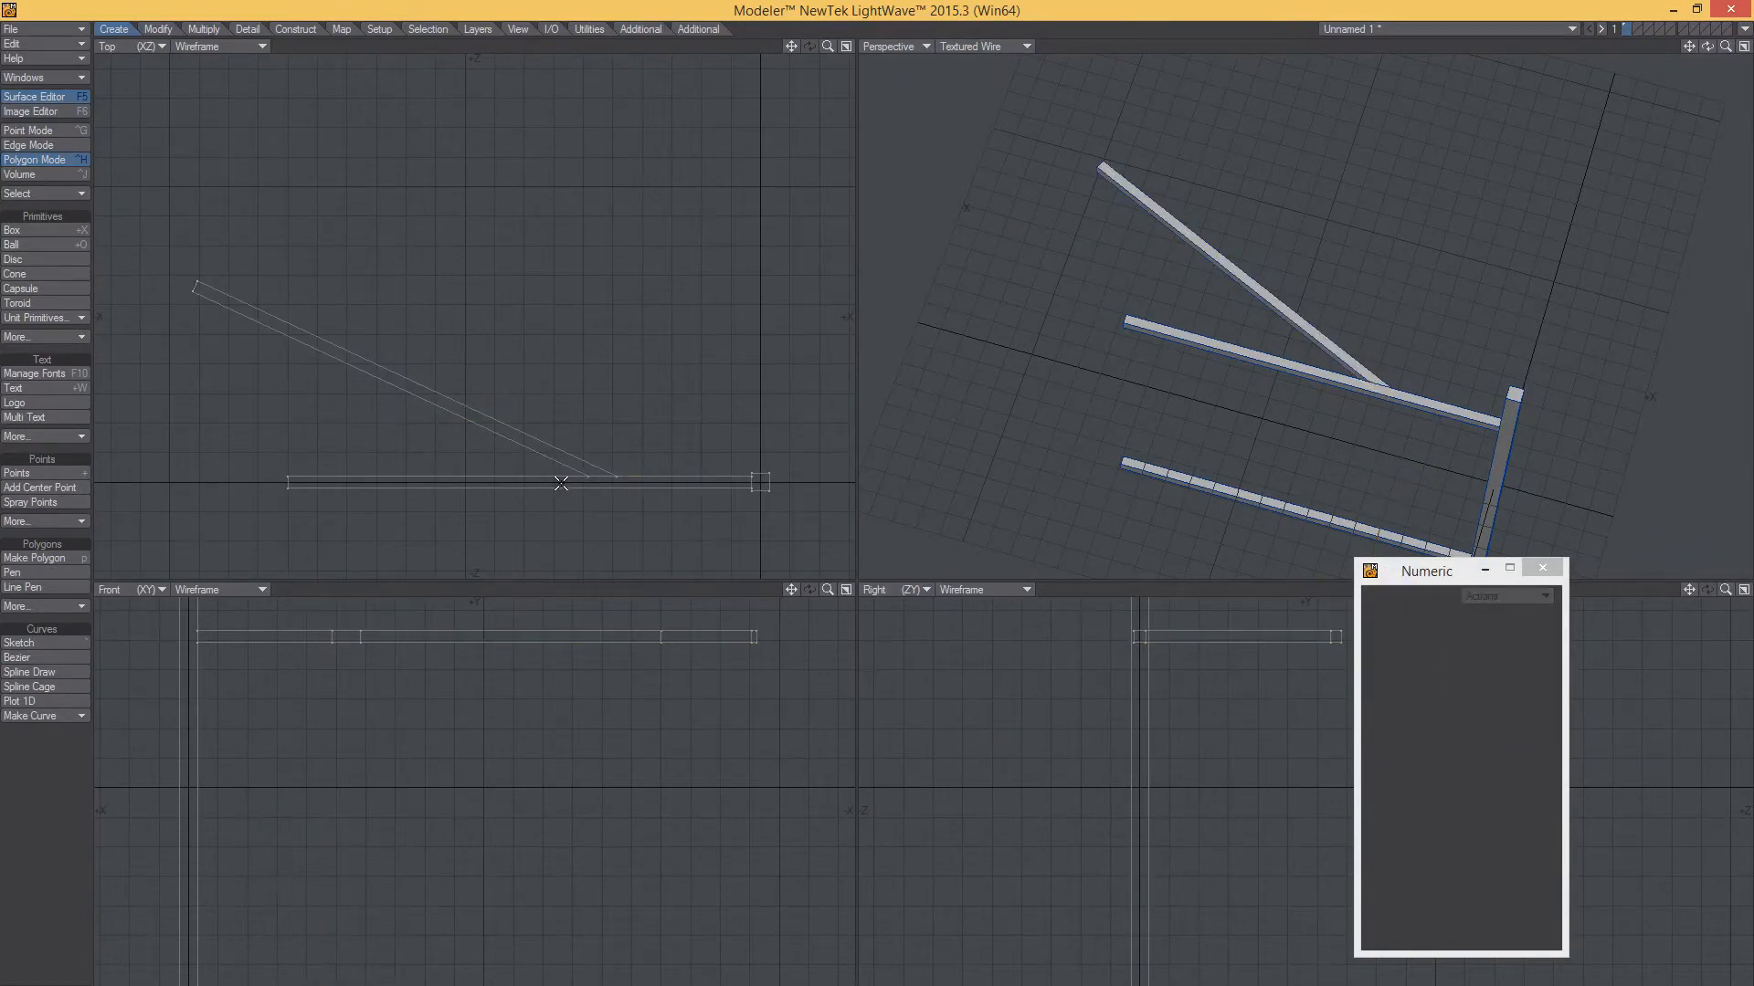
{"action": "left_click_drag", "start_coordinate": [1098, 232], "coordinate": [1354, 376], "text": "alt"}
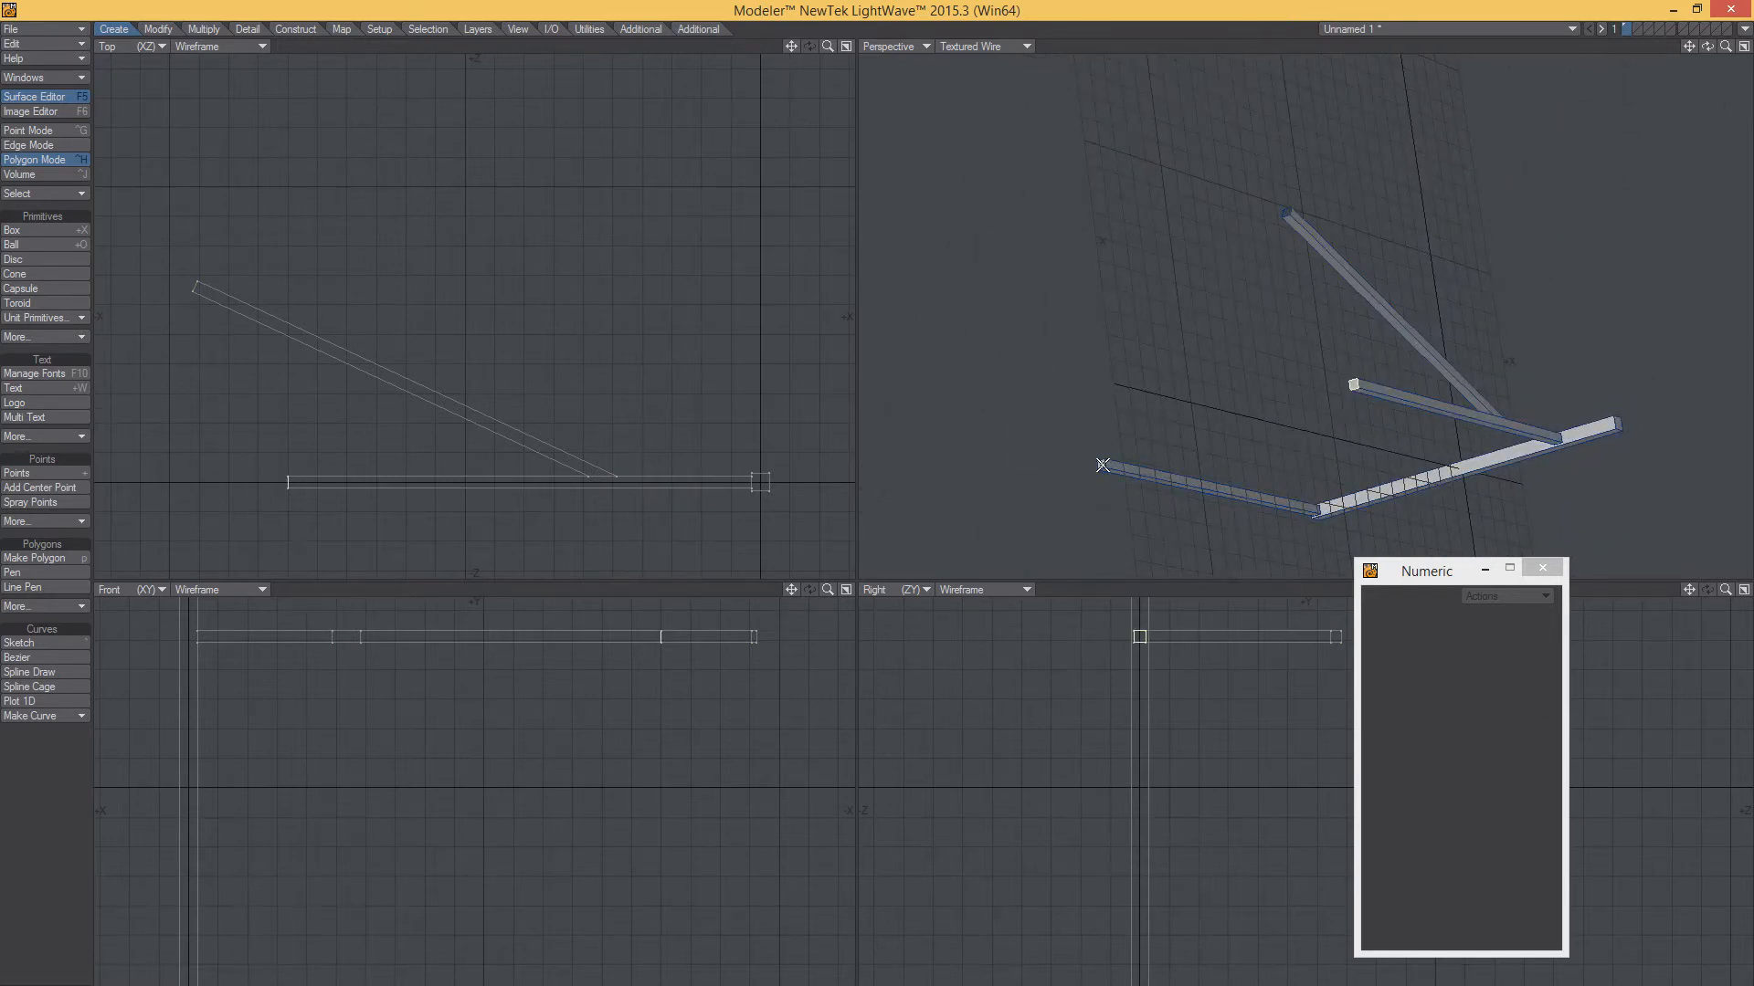
{"action": "left_click_drag", "start_coordinate": [1401, 338], "coordinate": [1094, 392], "text": "alt"}
Knife-cut the angled arm's free end in line with the end of the horizontal arm and delete the outer piece
{"action": "left_click", "coordinate": [442, 388]}
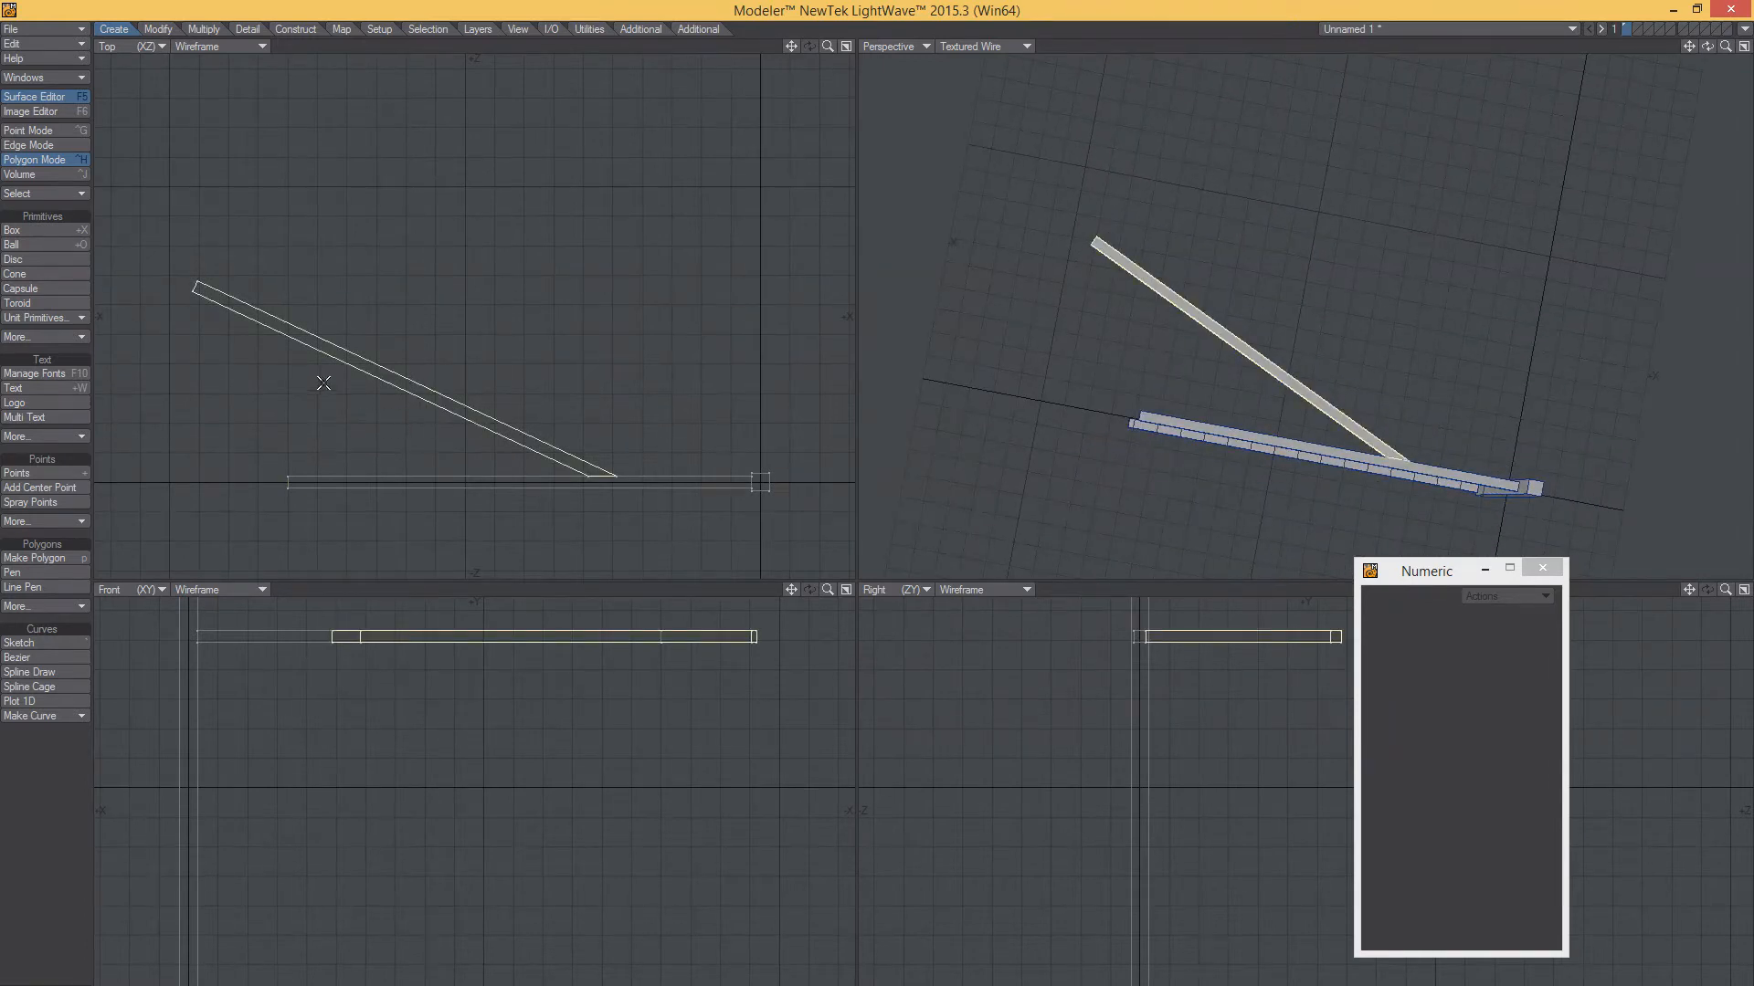
{"action": "key", "text": "shift+k"}
{"action": "left_click_drag", "start_coordinate": [293, 276], "coordinate": [291, 566]}
{"action": "key", "text": "space"}
{"action": "left_click", "coordinate": [370, 367]}
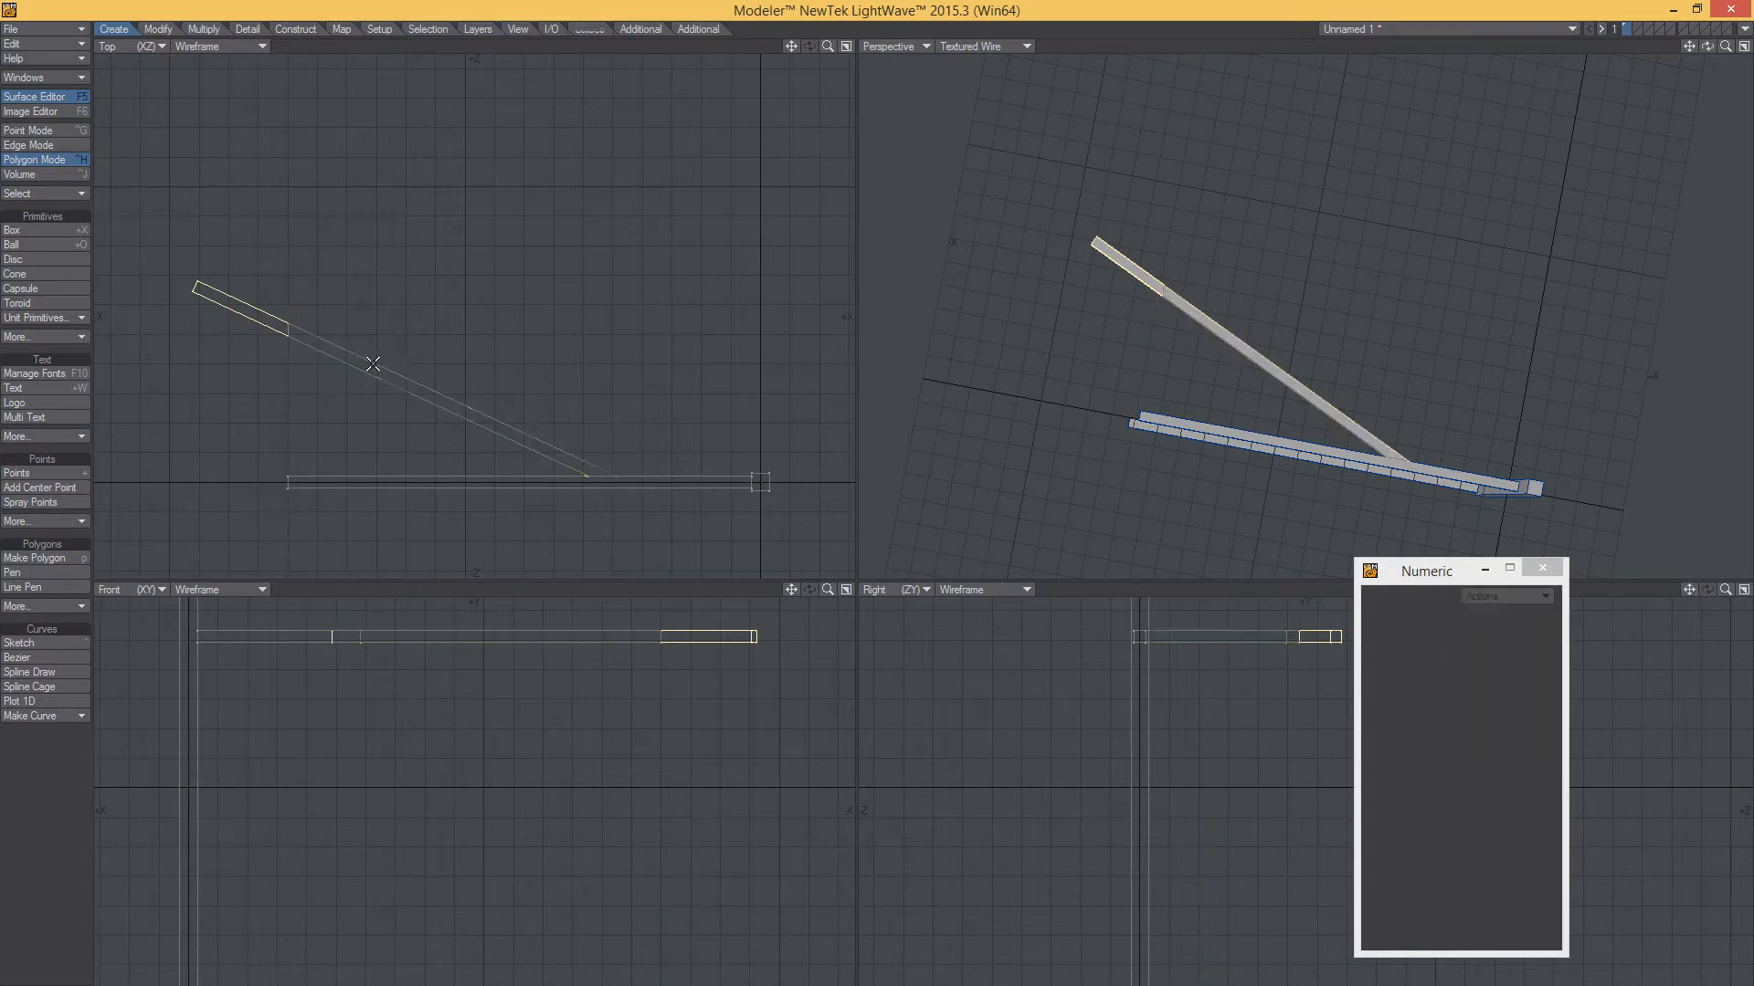
{"action": "key", "text": "Delete"}
Duplicate the trimmed angled arm and move the copy -640 mm on Y to meet the lower horizontal arm
{"action": "left_click_drag", "start_coordinate": [1211, 345], "coordinate": [1352, 270], "text": "alt"}
{"action": "left_click", "coordinate": [1351, 274]}
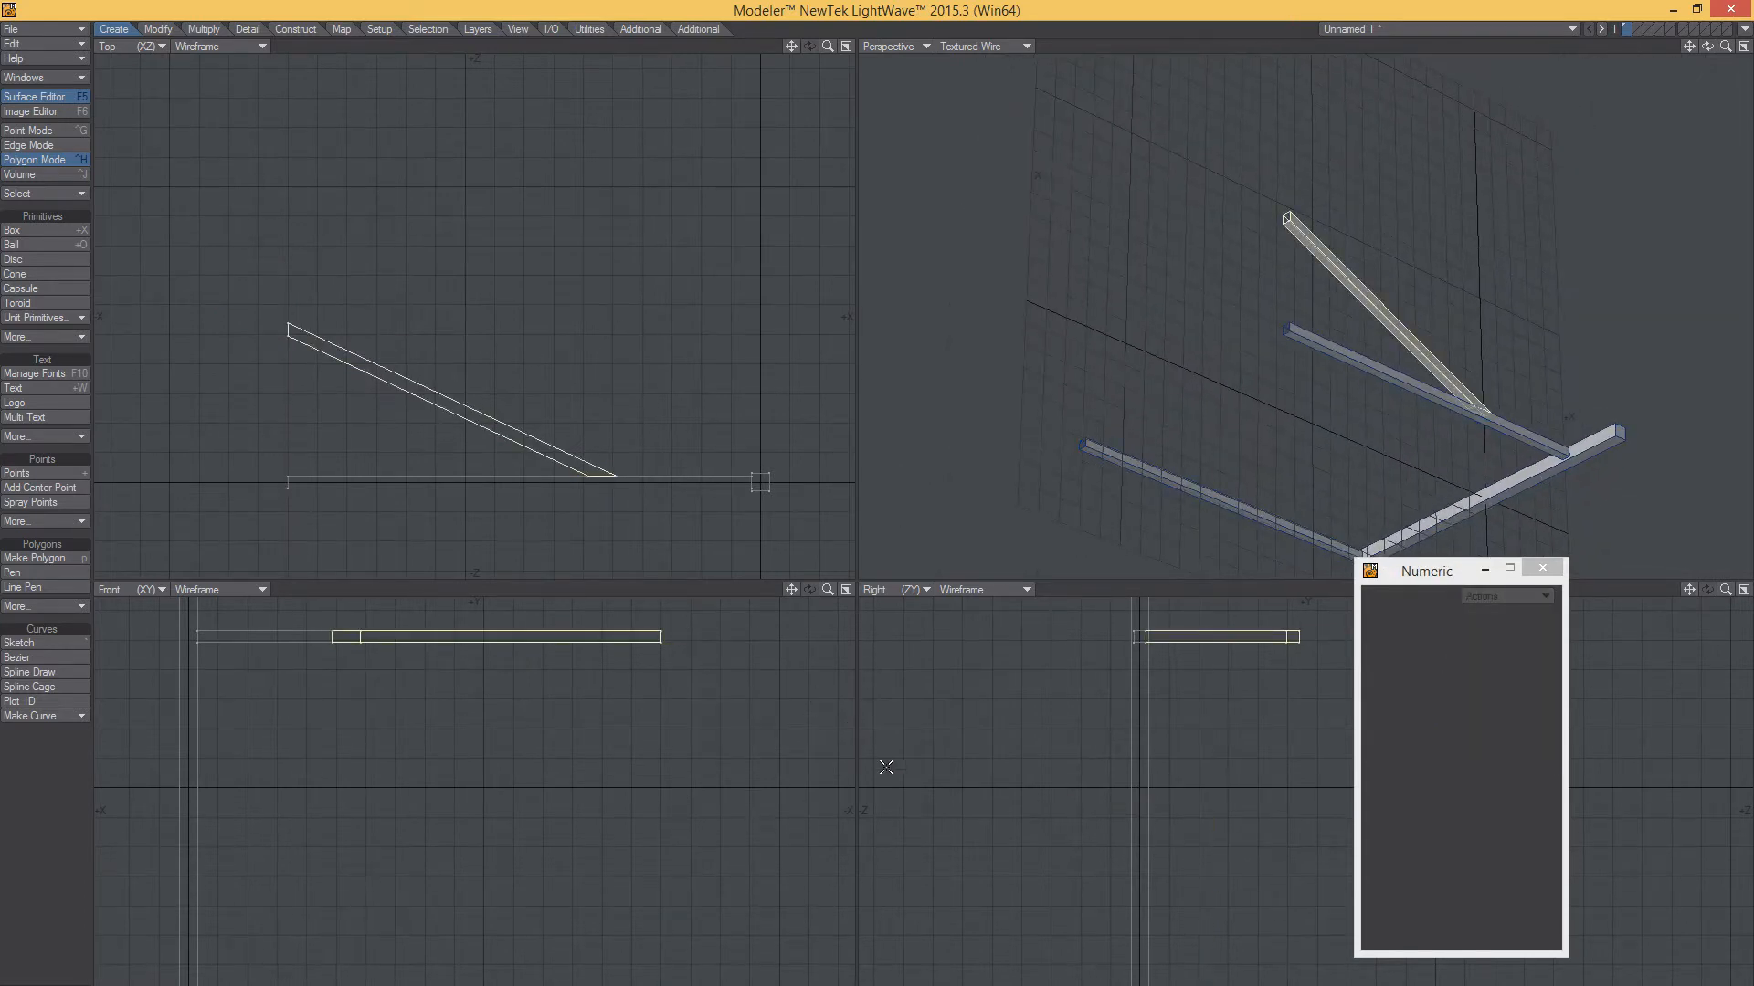
{"action": "key", "text": "t"}
{"action": "left_click_drag", "start_coordinate": [540, 894], "coordinate": [584, 985], "text": "alt"}
{"action": "scroll", "coordinate": [585, 622], "scroll_direction": "down", "scroll_amount": 3}
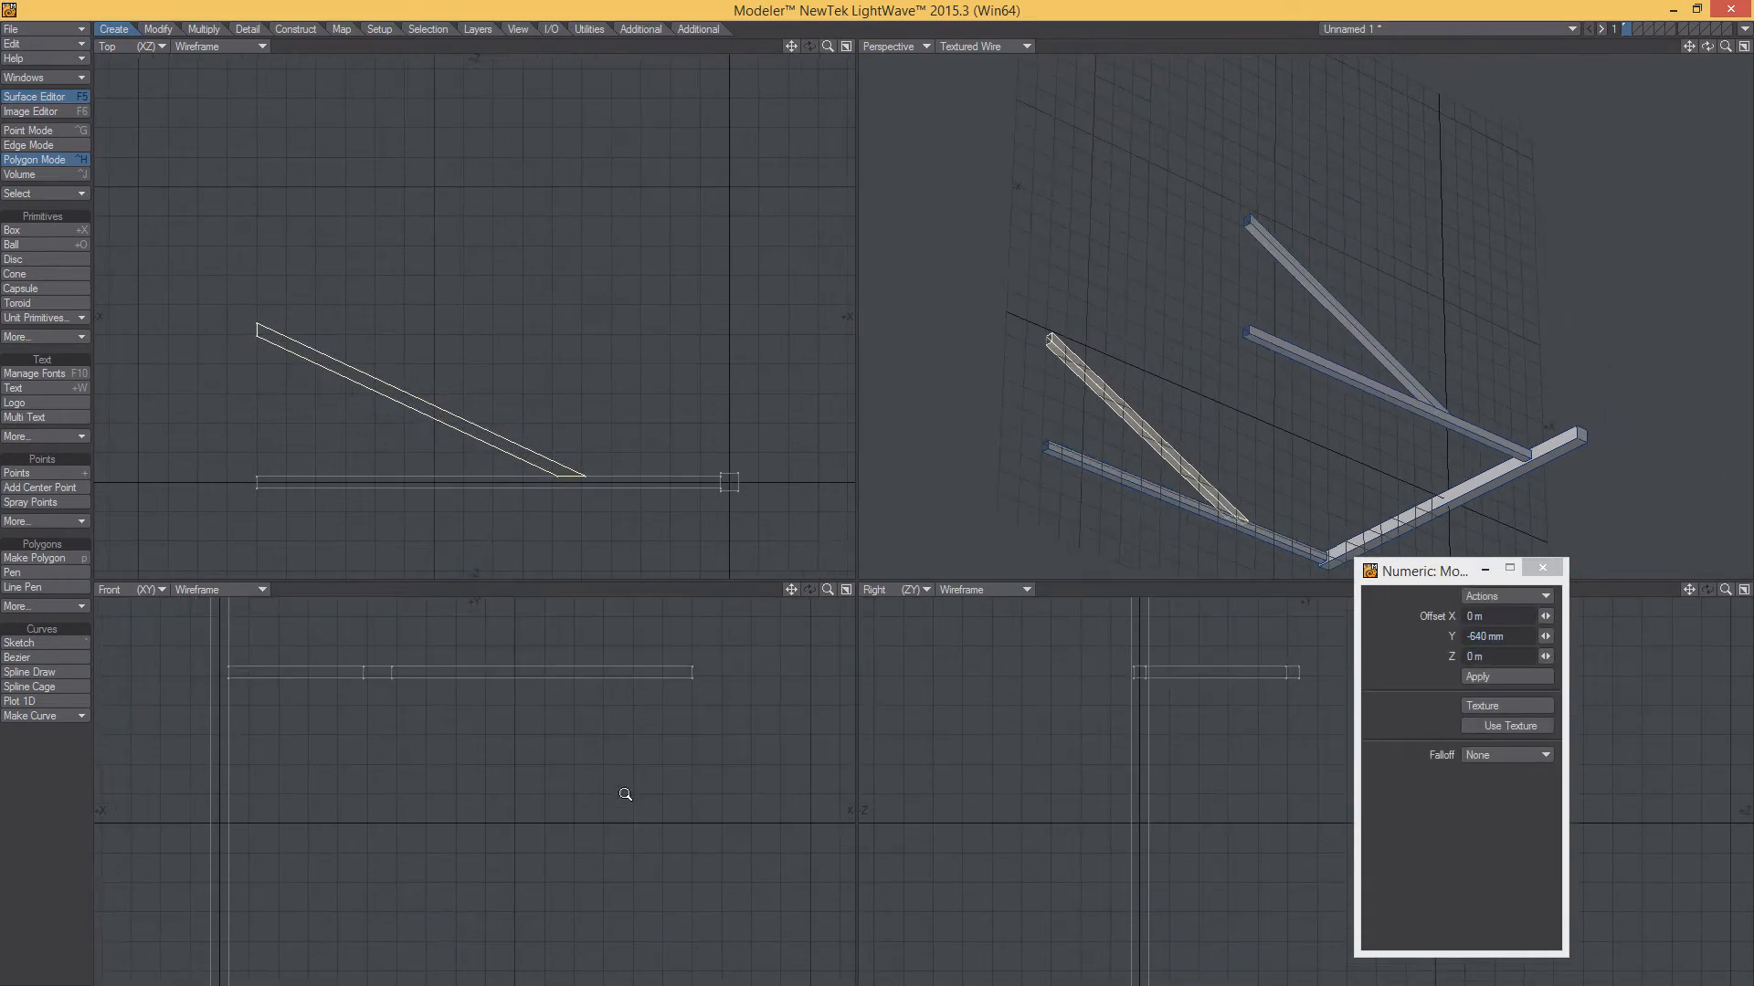
{"action": "left_click_drag", "start_coordinate": [1258, 395], "coordinate": [1130, 396], "text": "alt"}
{"action": "key", "text": "space"}
{"action": "left_click", "coordinate": [1235, 430]}
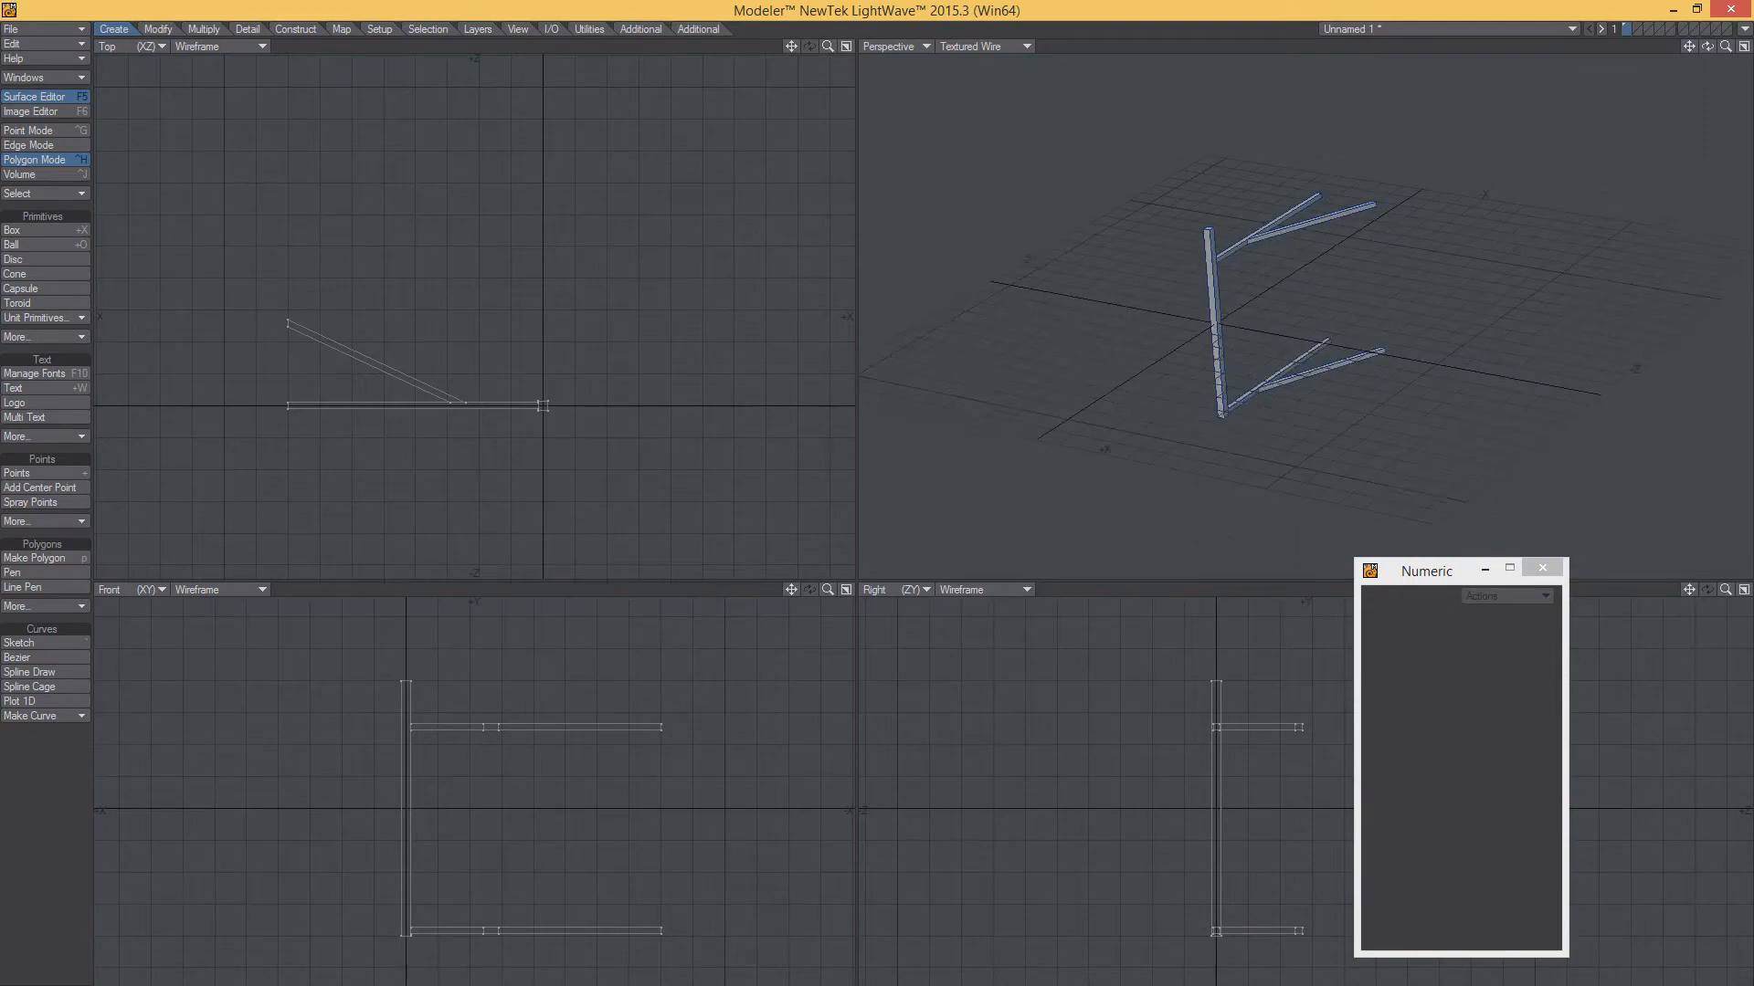
Check the reference photo, and mirror the whole bracket across Z, keeping only the mirrored version
{"action": "key", "text": "alt+Tab"}
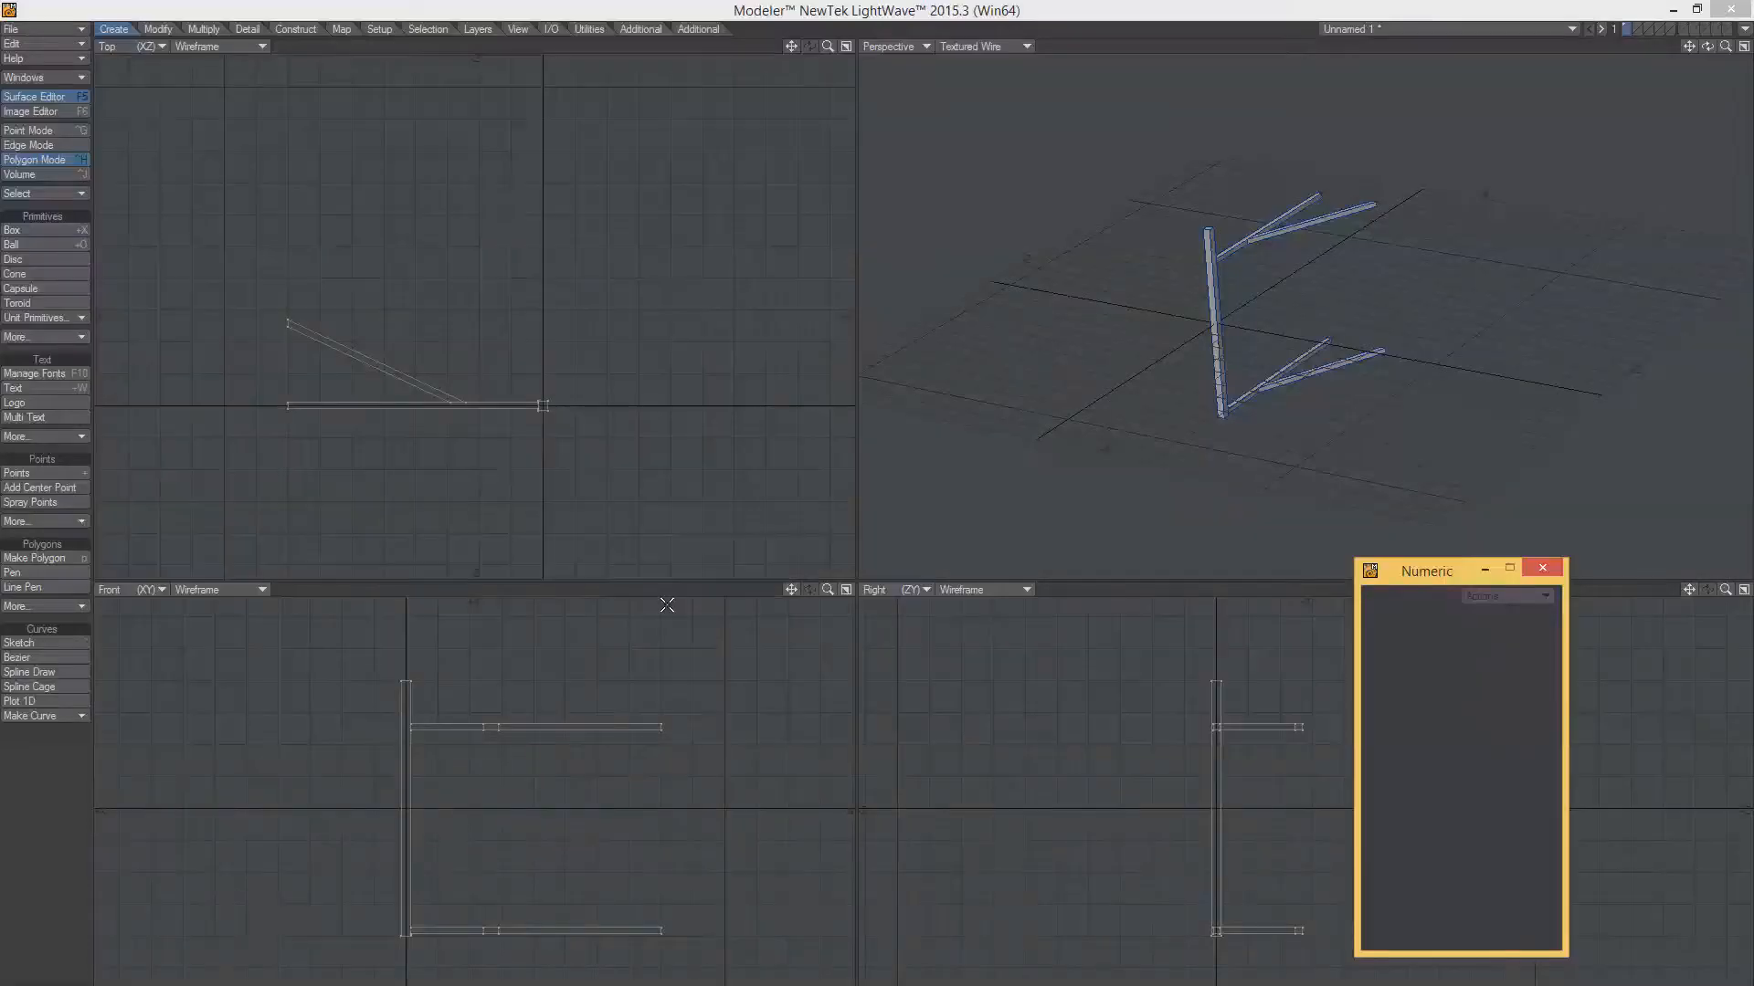
{"action": "left_click_drag", "start_coordinate": [1131, 374], "coordinate": [1329, 367], "text": "alt"}
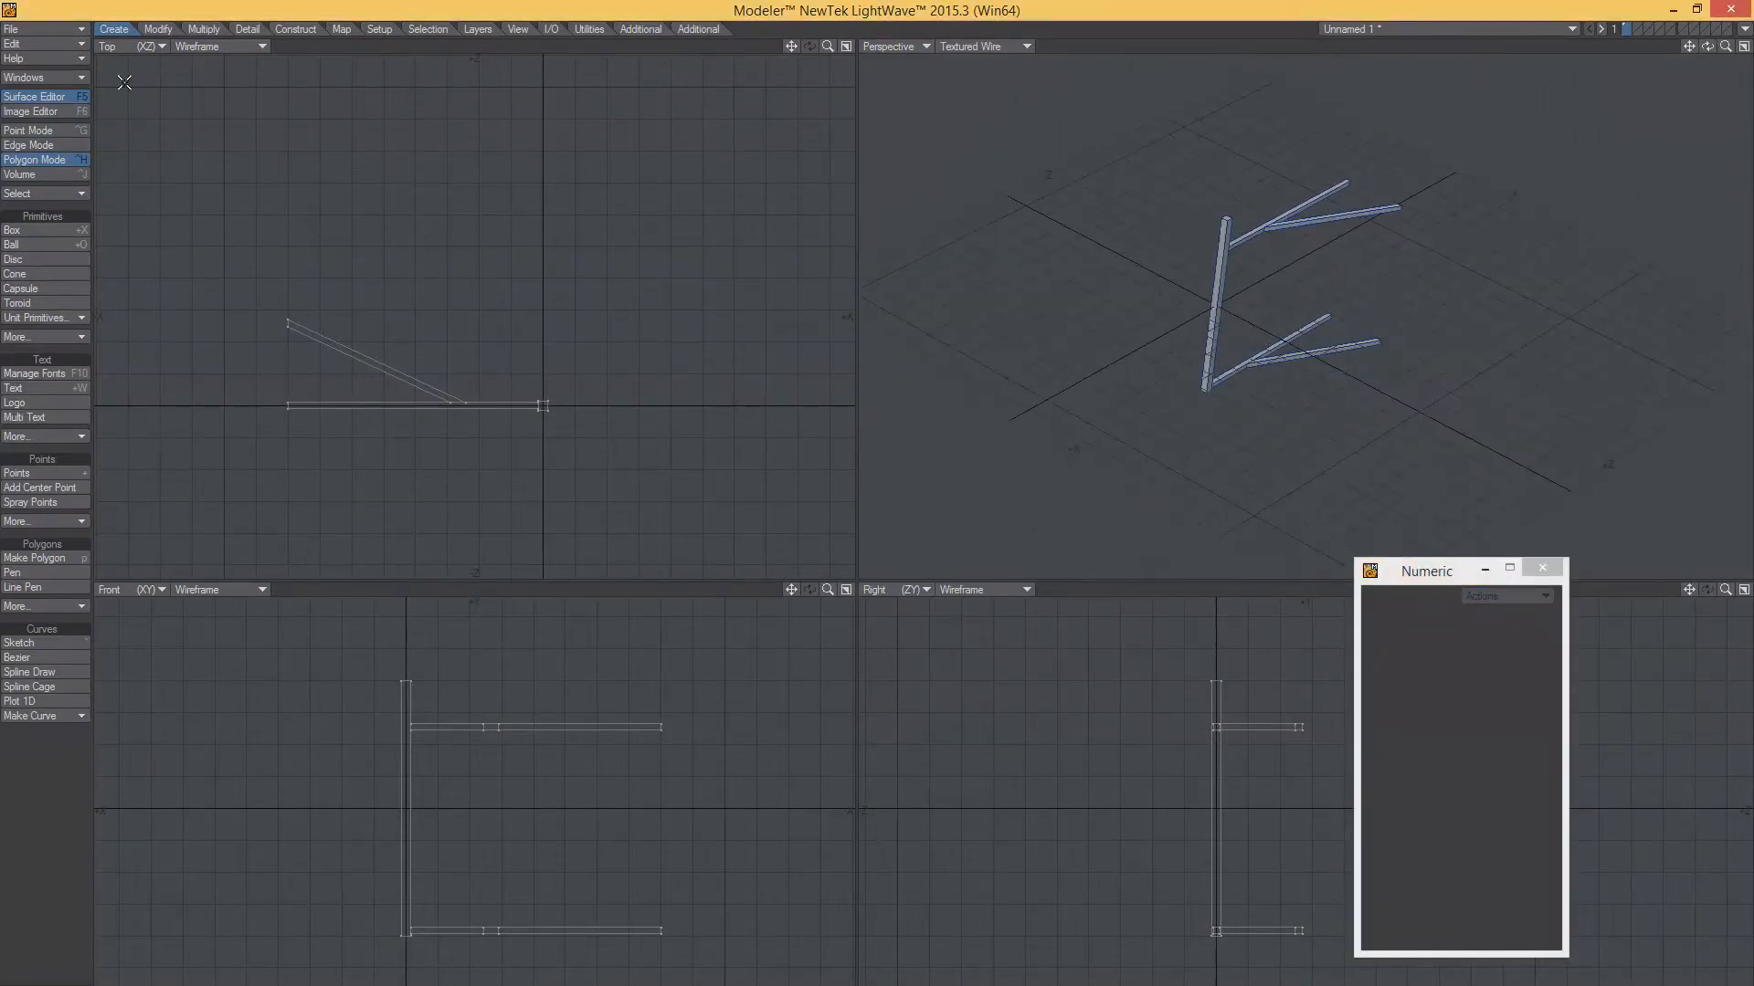
{"action": "mouse_move", "coordinate": [223, 301]}
{"action": "right_mouse_down"}
{"action": "mouse_move", "coordinate": [627, 420]}
{"action": "mouse_move", "coordinate": [219, 311]}
{"action": "right_mouse_up"}
{"action": "left_click", "coordinate": [203, 28]}
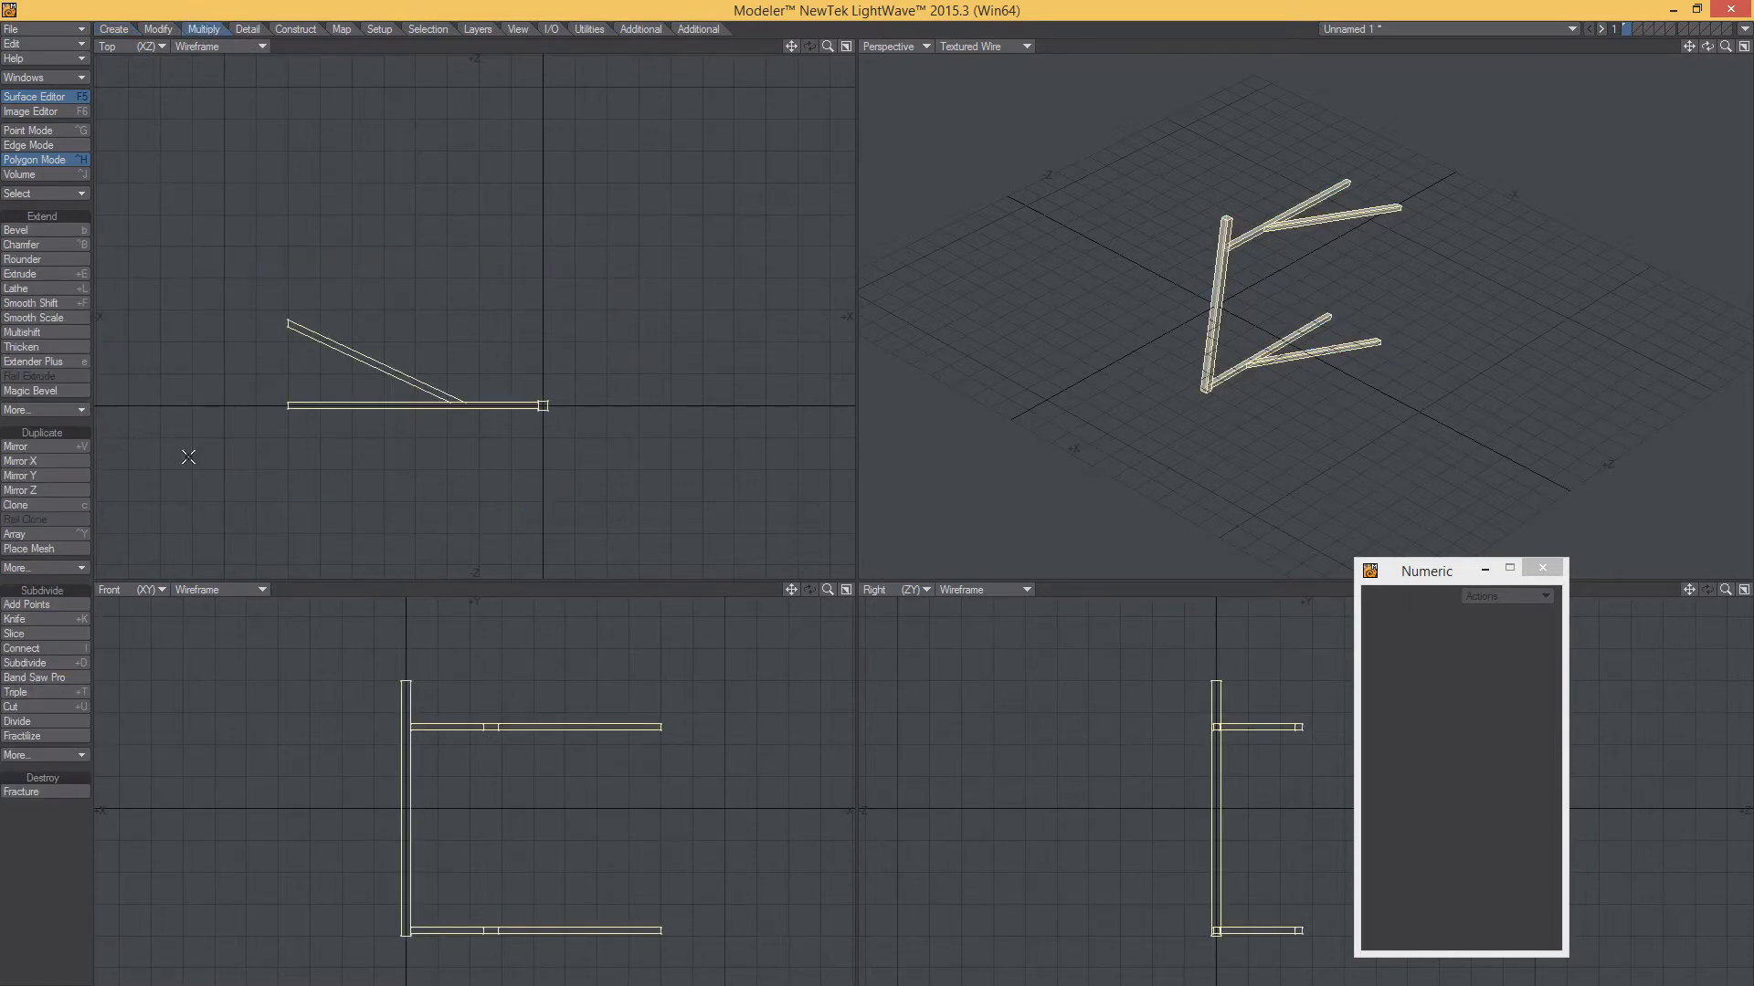
{"action": "left_click", "coordinate": [20, 491]}
{"action": "key", "text": "ctrl+z"}
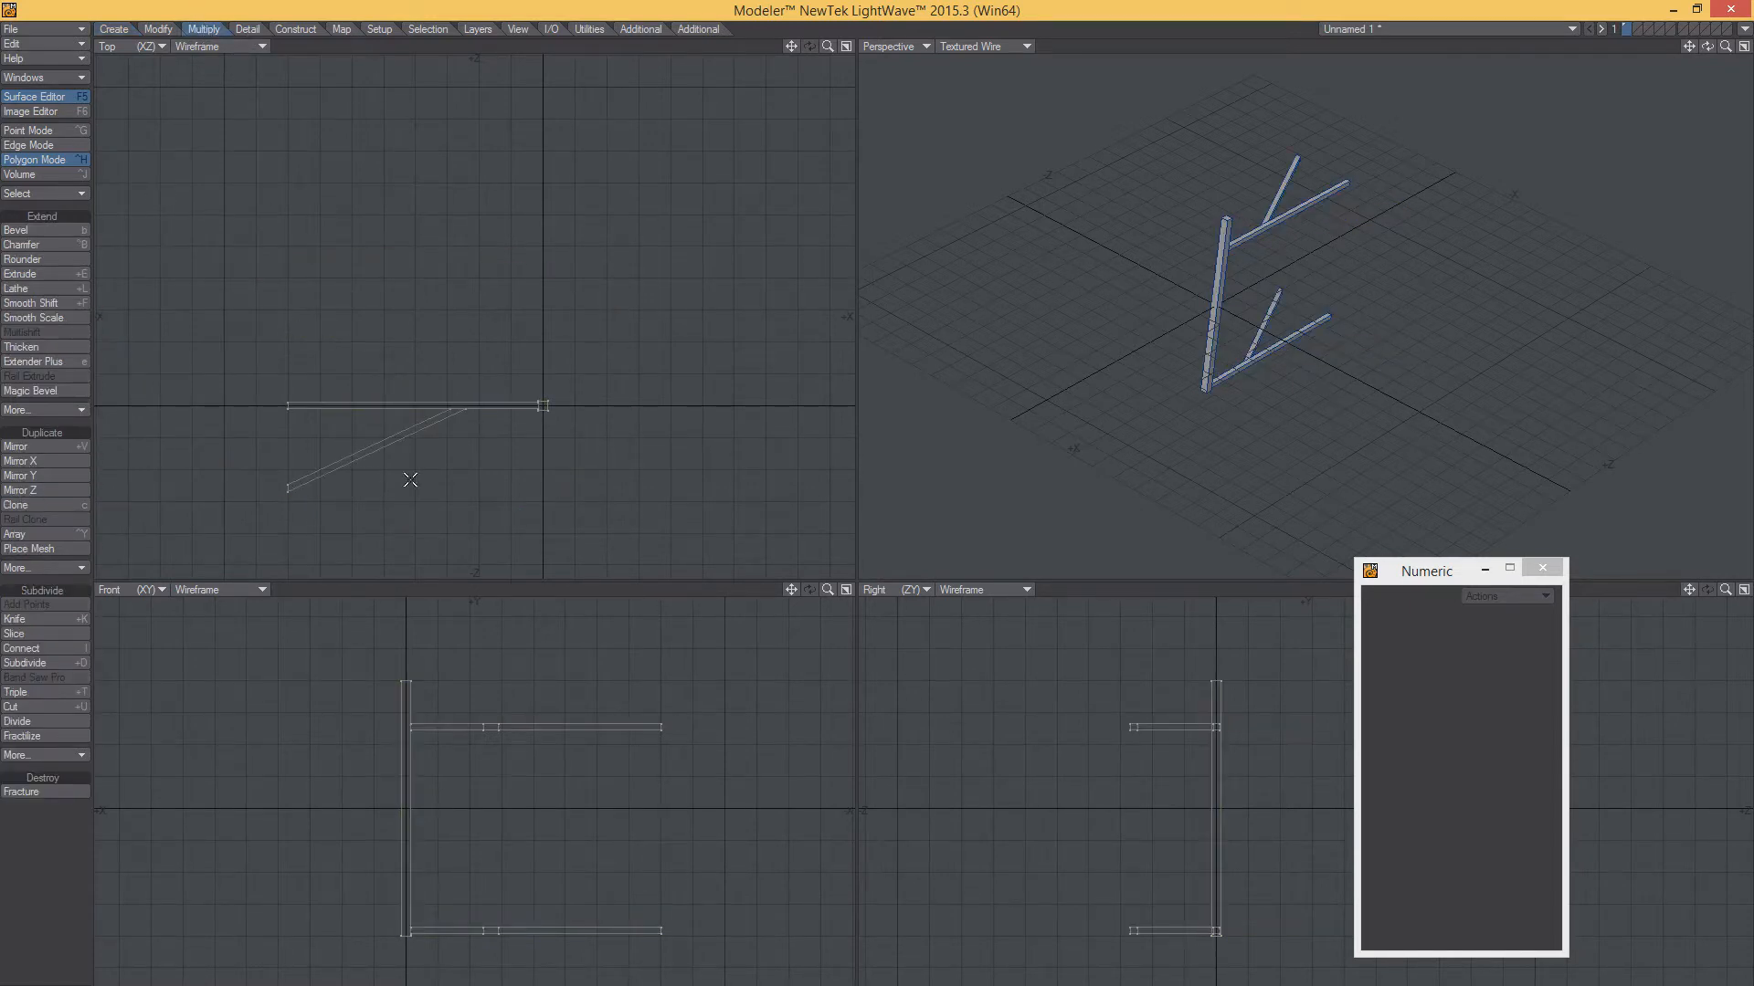
Compare the mirrored bracket and its angled arms with the reference photo from several viewing angles
{"action": "left_click_drag", "start_coordinate": [1214, 347], "coordinate": [1259, 347], "text": "alt"}
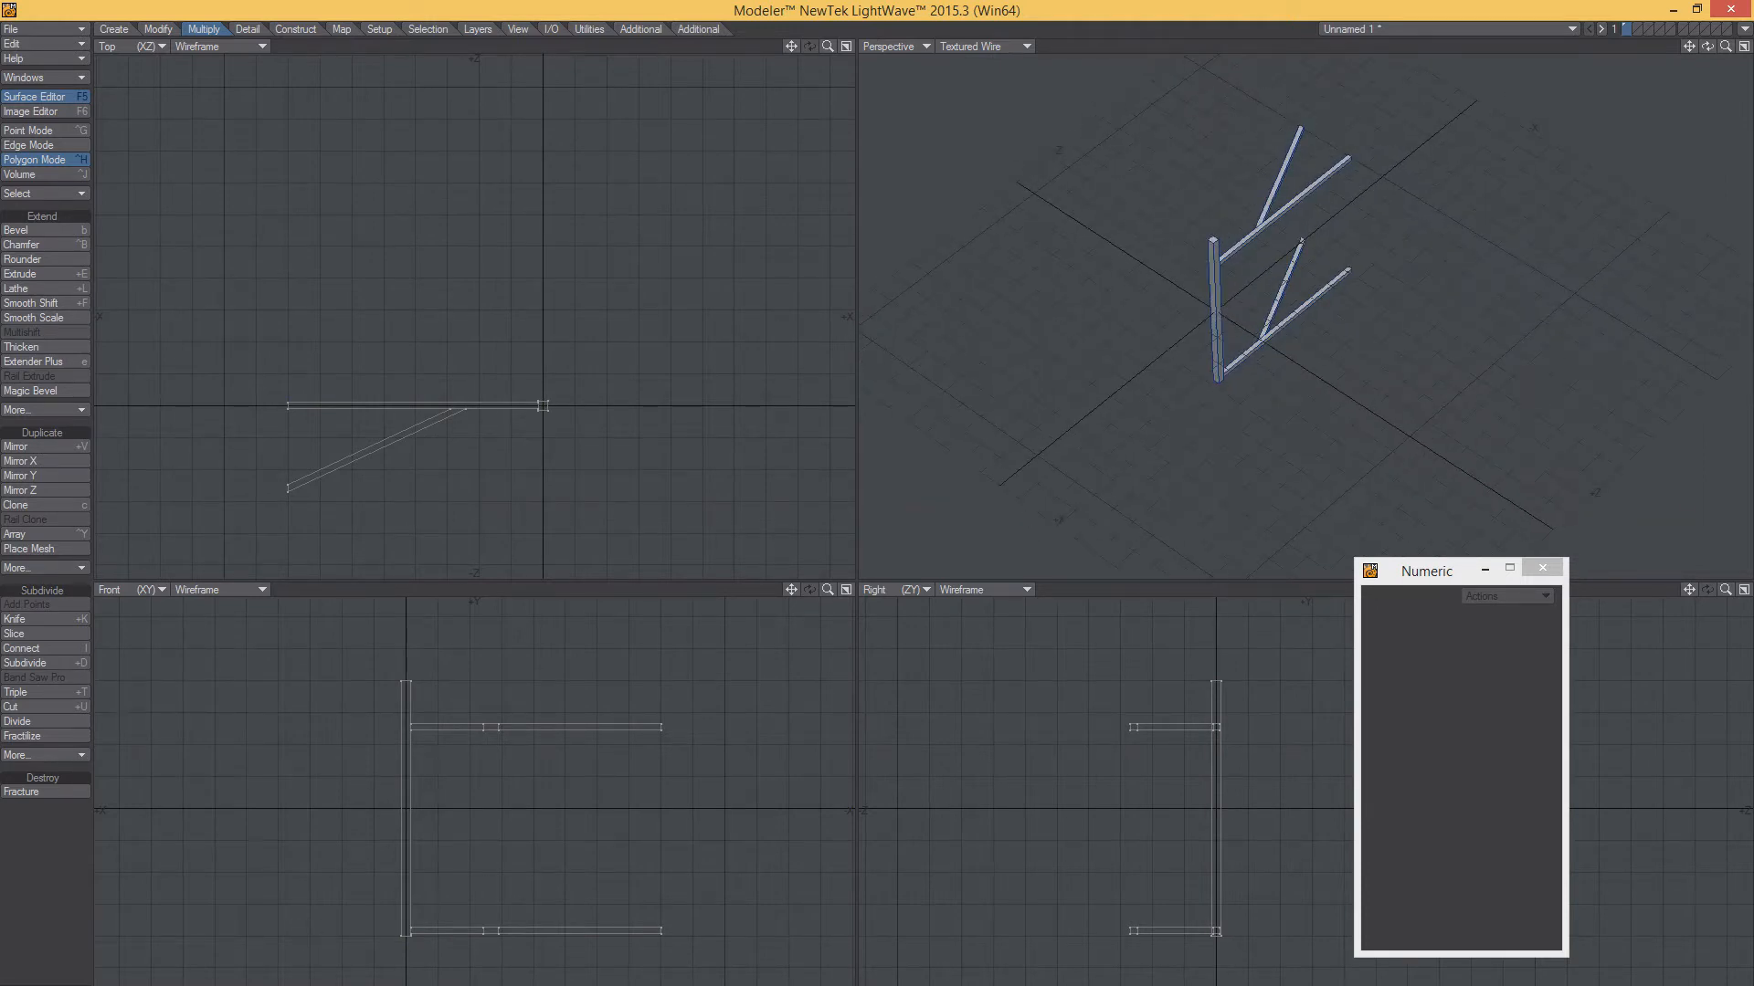
{"action": "key", "text": "alt+Tab"}
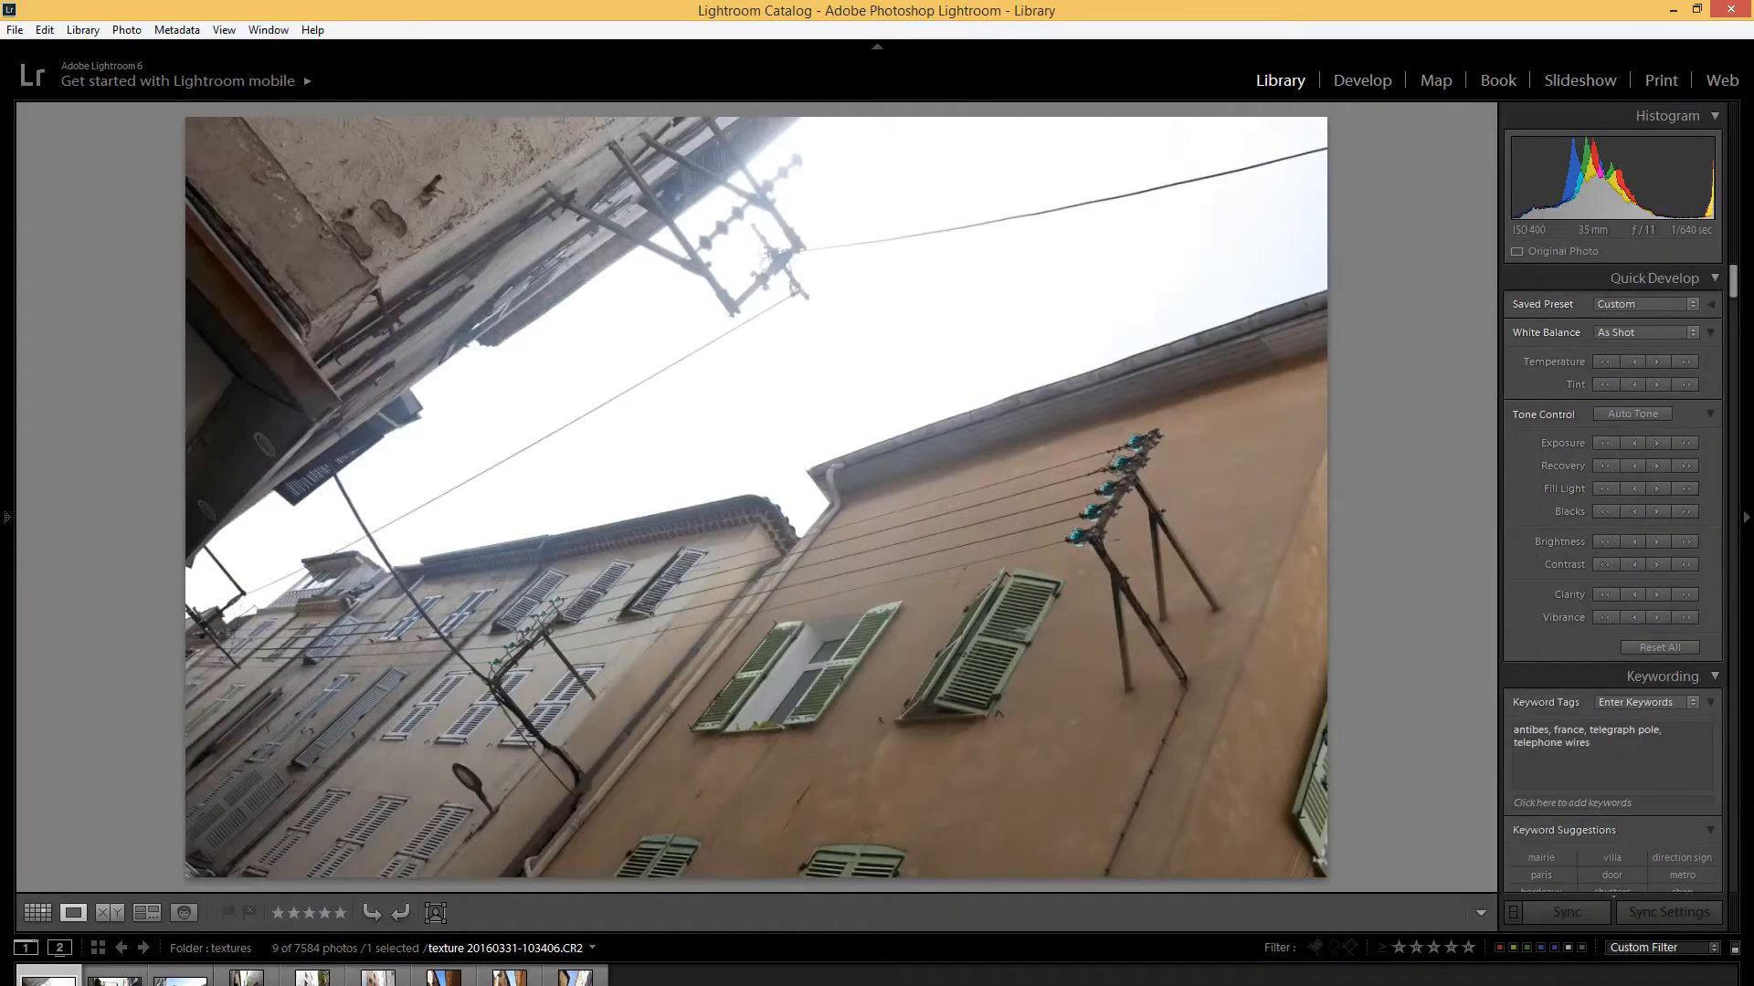
{"action": "key", "text": "alt+Tab"}
{"action": "left_click_drag", "start_coordinate": [1312, 294], "coordinate": [1326, 285], "text": "alt"}
{"action": "left_click_drag", "start_coordinate": [1261, 393], "coordinate": [1103, 376], "text": "alt"}
{"action": "left_click_drag", "start_coordinate": [425, 413], "coordinate": [451, 454], "text": "ctrl+alt"}
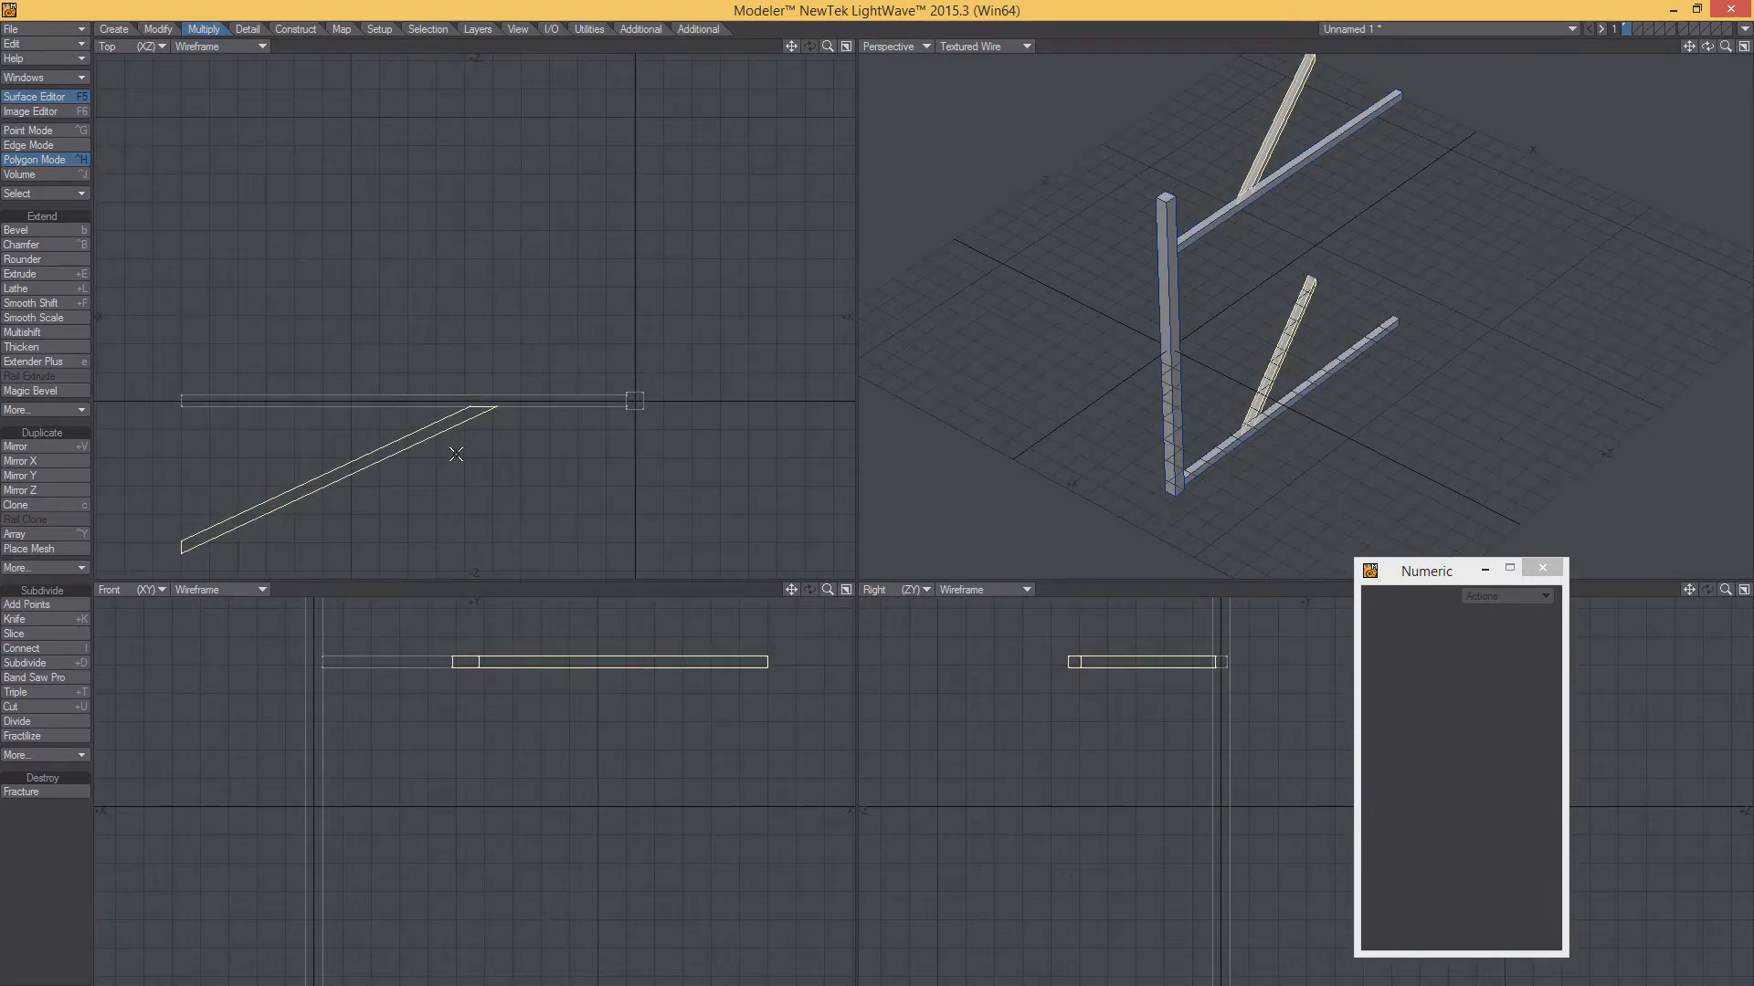
{"action": "left_click", "coordinate": [629, 453]}
{"action": "left_click_drag", "start_coordinate": [1197, 306], "coordinate": [1190, 358], "text": "alt"}
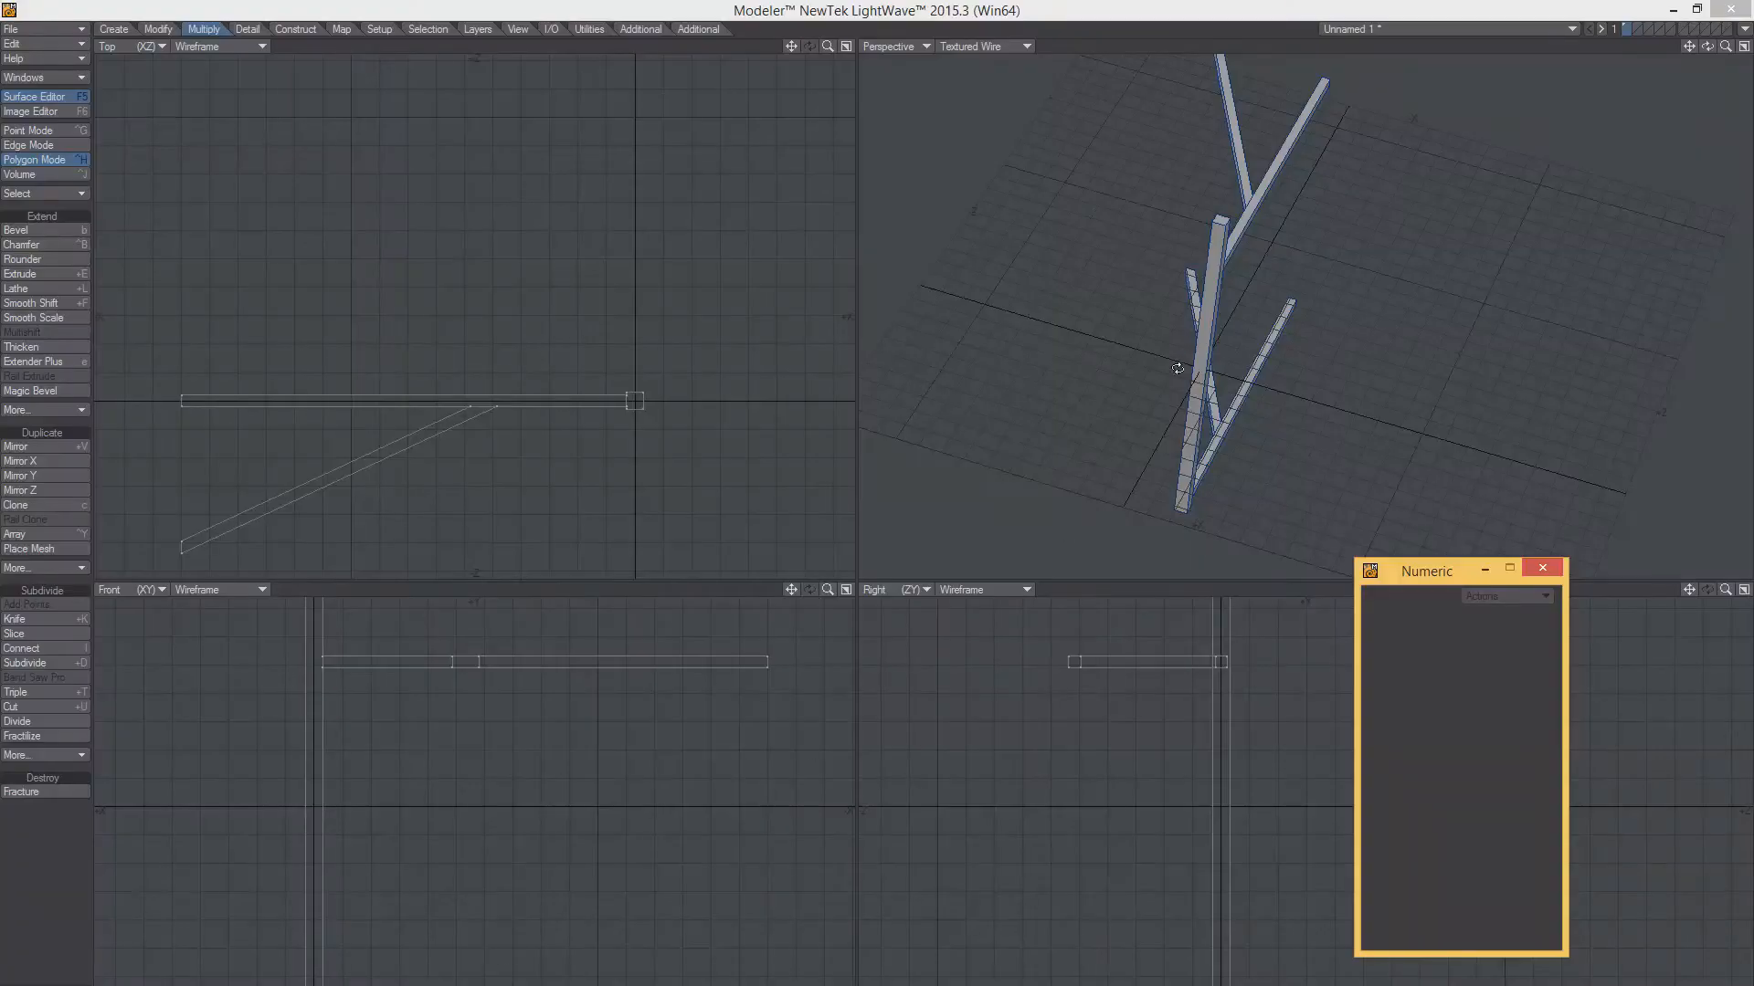
{"action": "left_click_drag", "start_coordinate": [1178, 368], "coordinate": [1310, 327], "text": "alt"}
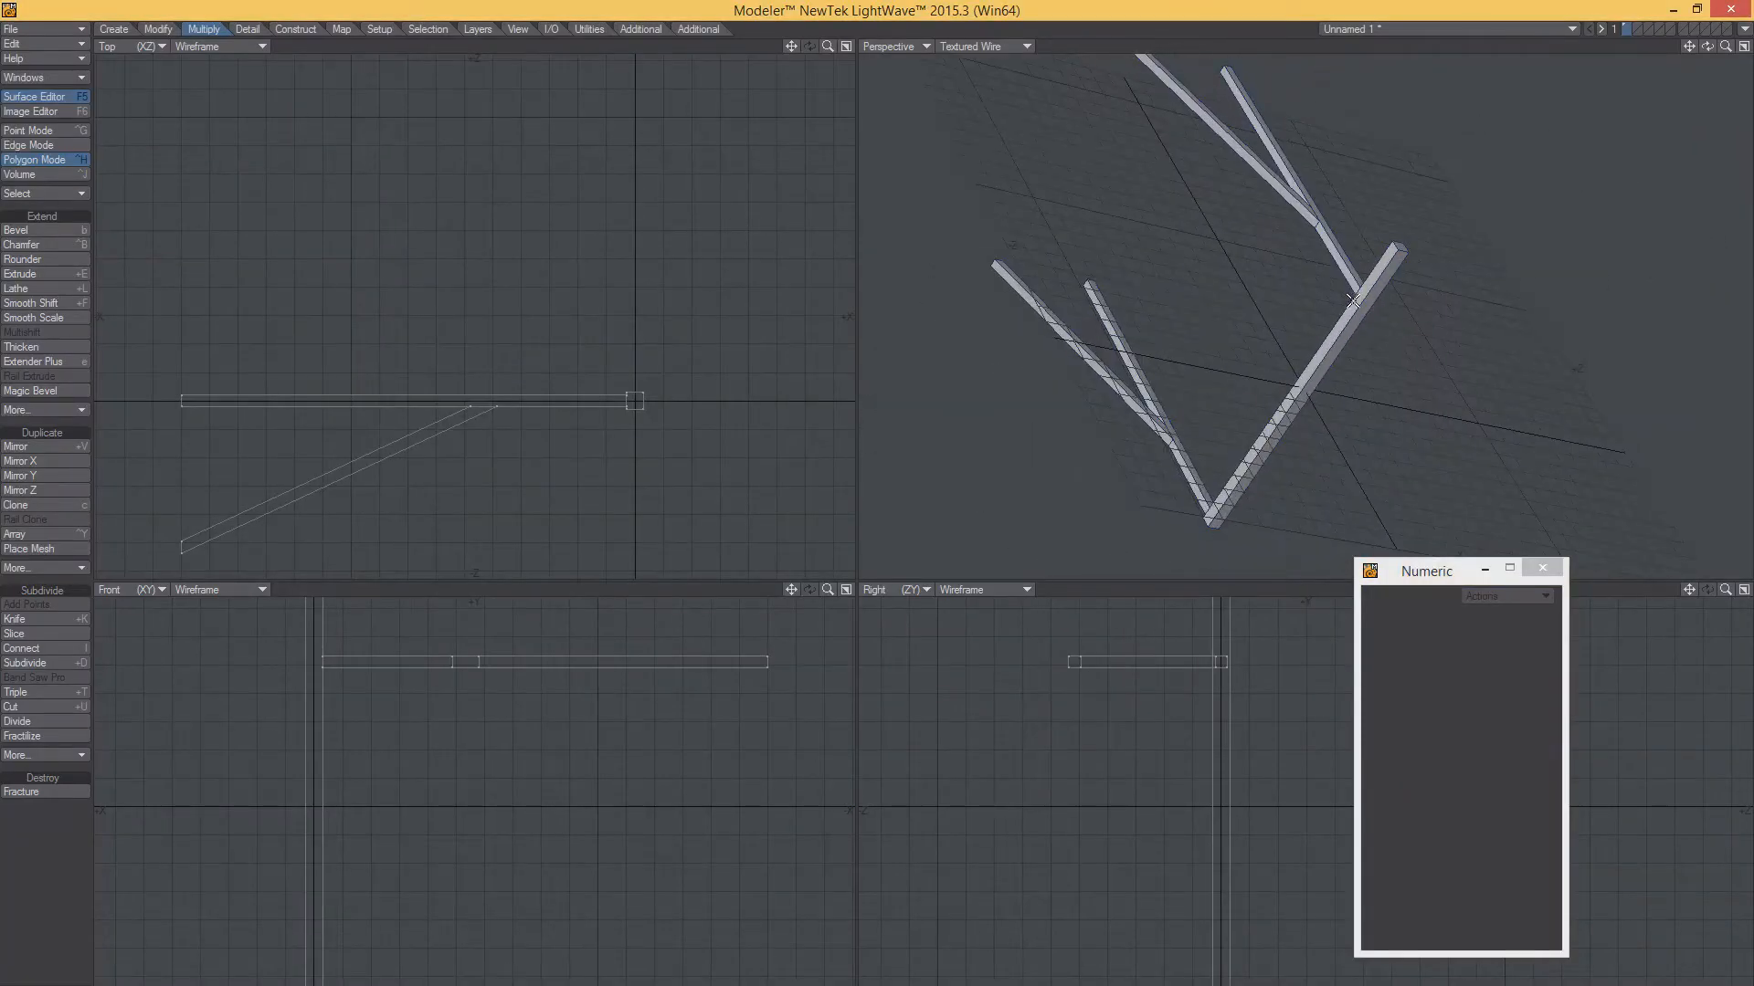
Draw a box 20 mm wide, 25 mm high and 20 mm deep, centred in the post near its top at Y 332.5 mm
{"action": "left_click", "coordinate": [1355, 300]}
{"action": "left_click_drag", "start_coordinate": [427, 754], "coordinate": [448, 863], "text": "alt"}
{"action": "key", "text": "shift+x"}
{"action": "left_click_drag", "start_coordinate": [333, 720], "coordinate": [341, 734]}
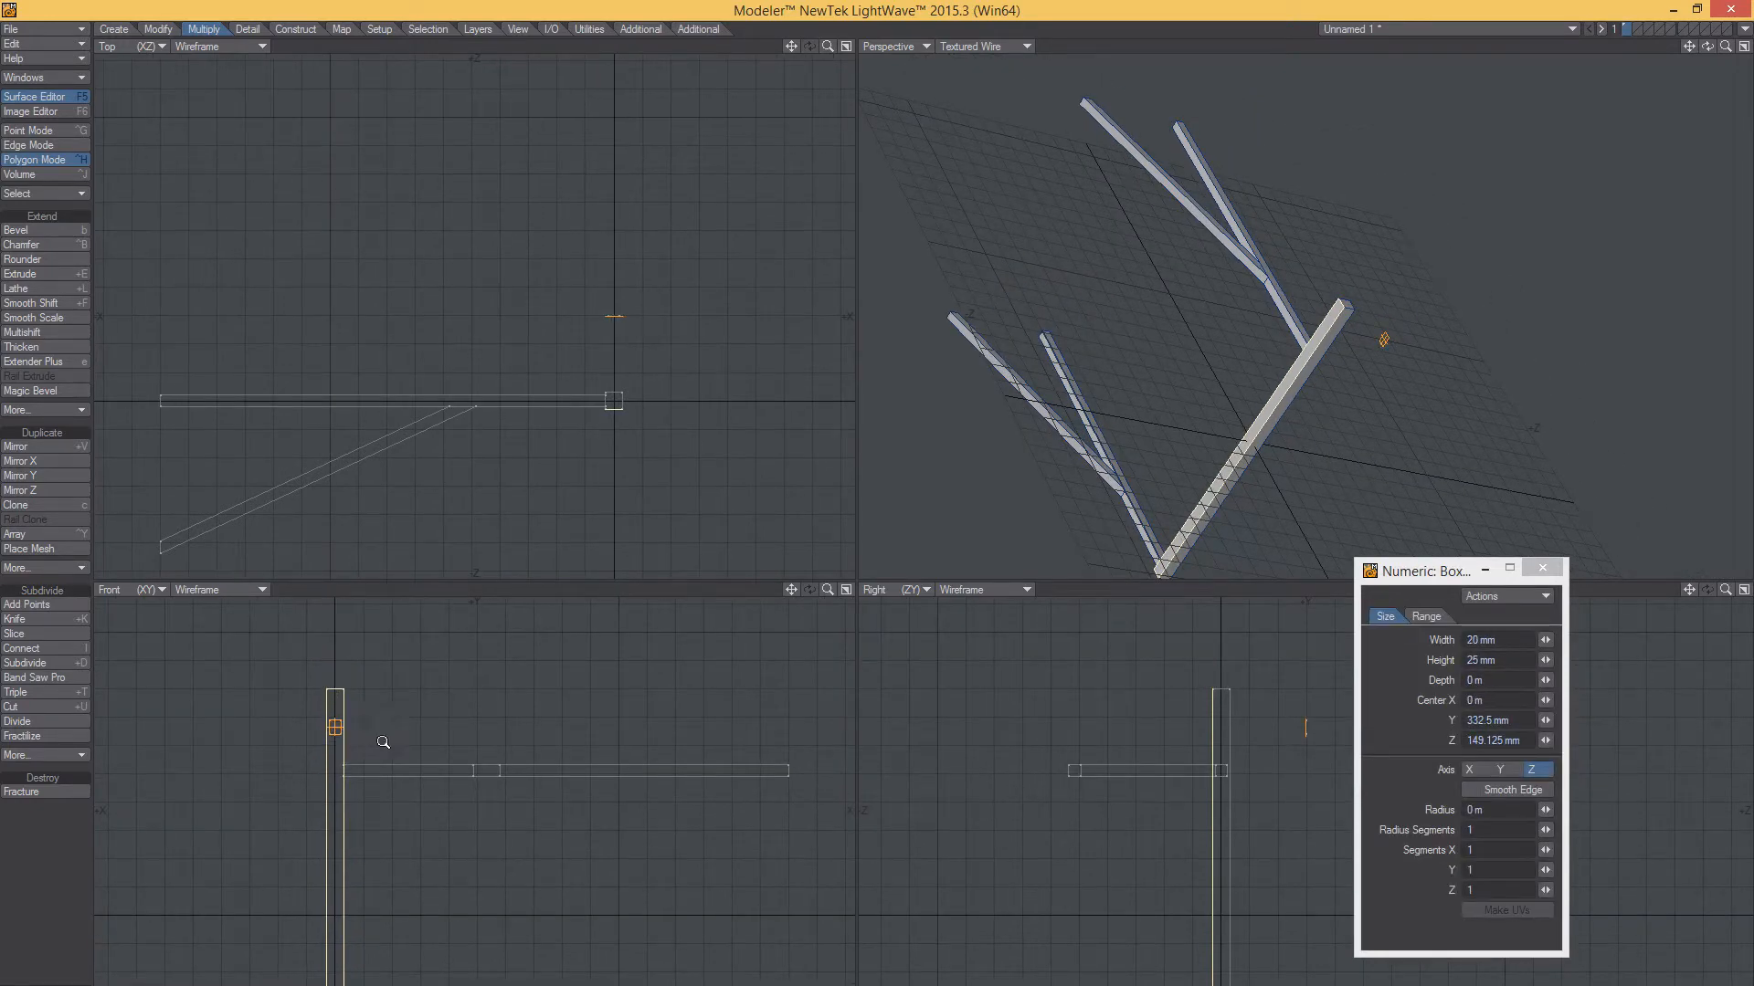
{"action": "key", "text": "Right"}
{"action": "key", "text": "Up"}
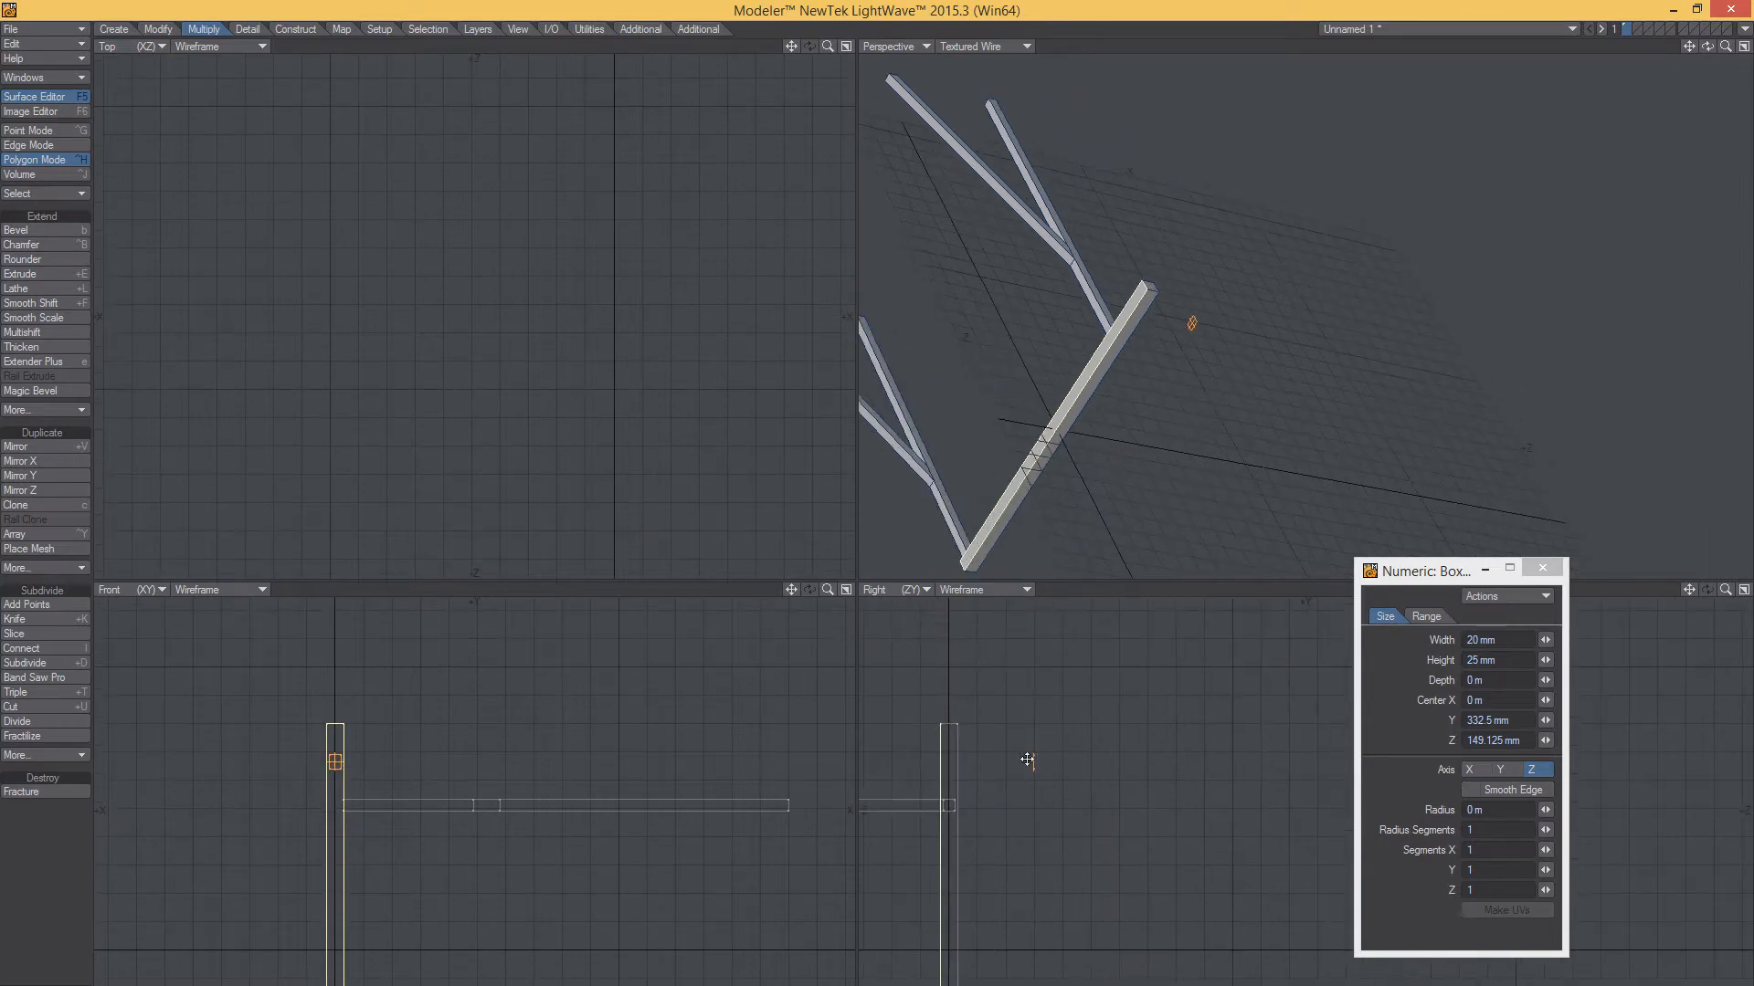
{"action": "left_click_drag", "start_coordinate": [1033, 762], "coordinate": [956, 768]}
{"action": "left_click_drag", "start_coordinate": [1051, 365], "coordinate": [1270, 404], "text": "alt"}
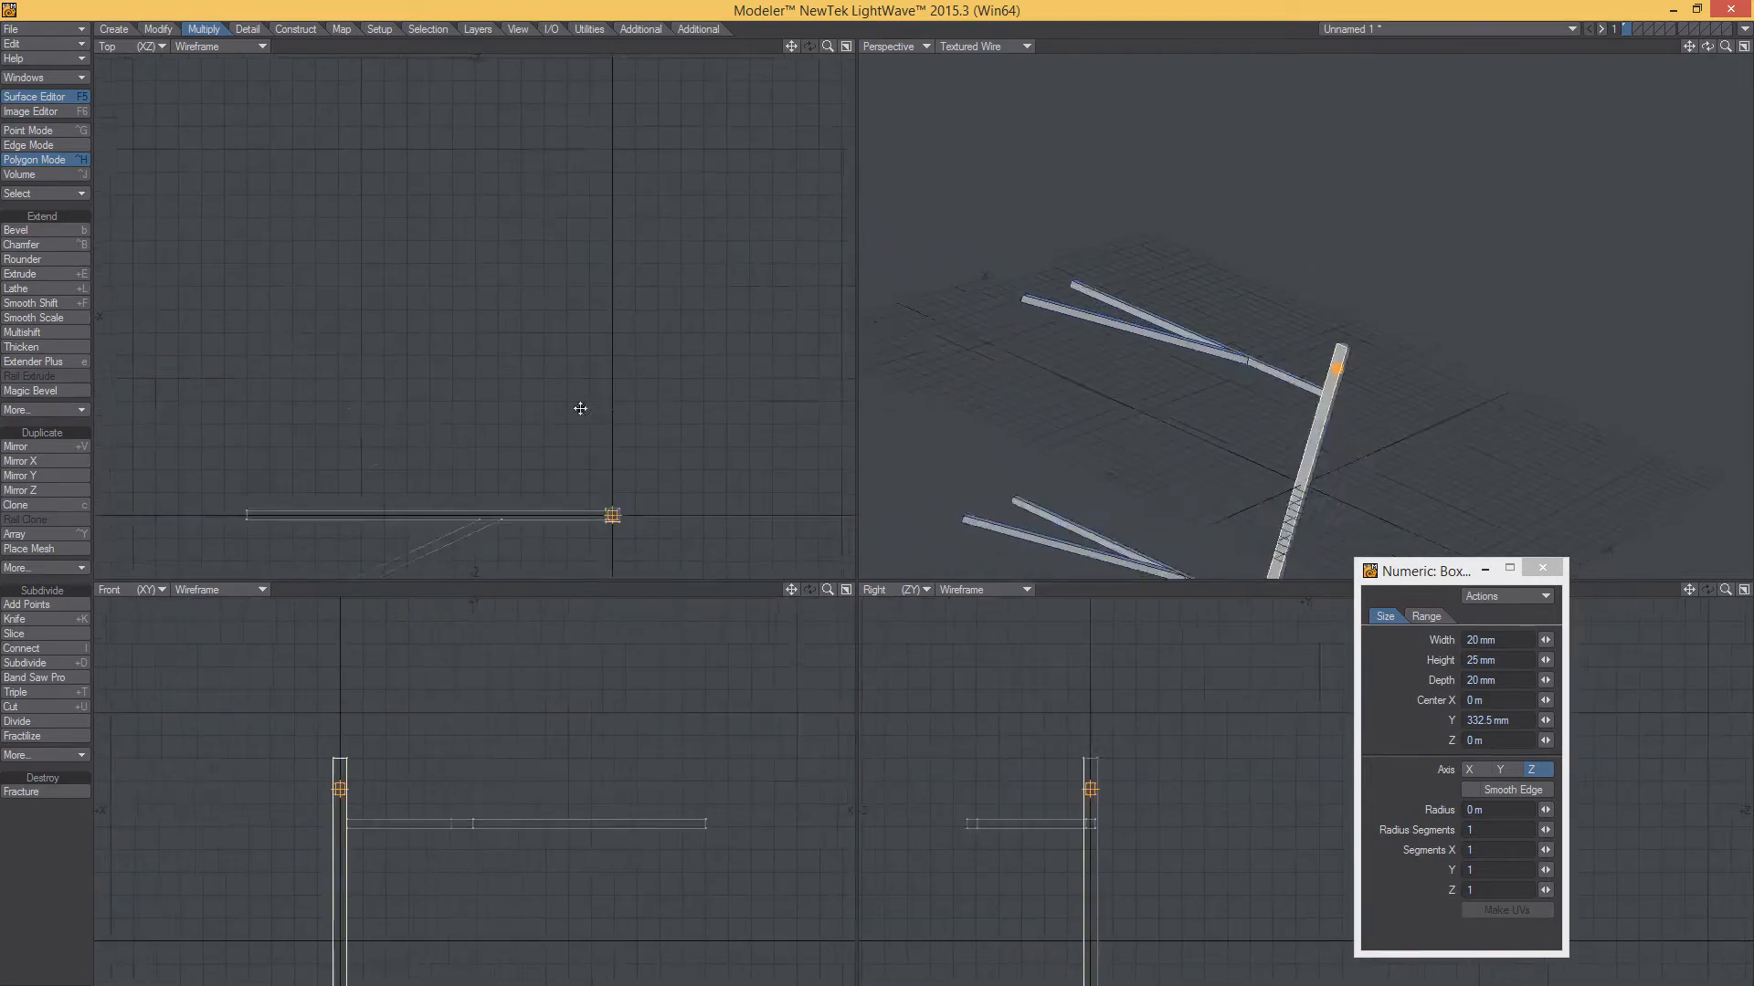
Reshape the box to 35 mm depth so it starts at the post's face and projects outward, centred at Z -32.5 mm
{"action": "scroll", "coordinate": [649, 396], "scroll_direction": "up", "scroll_amount": 5}
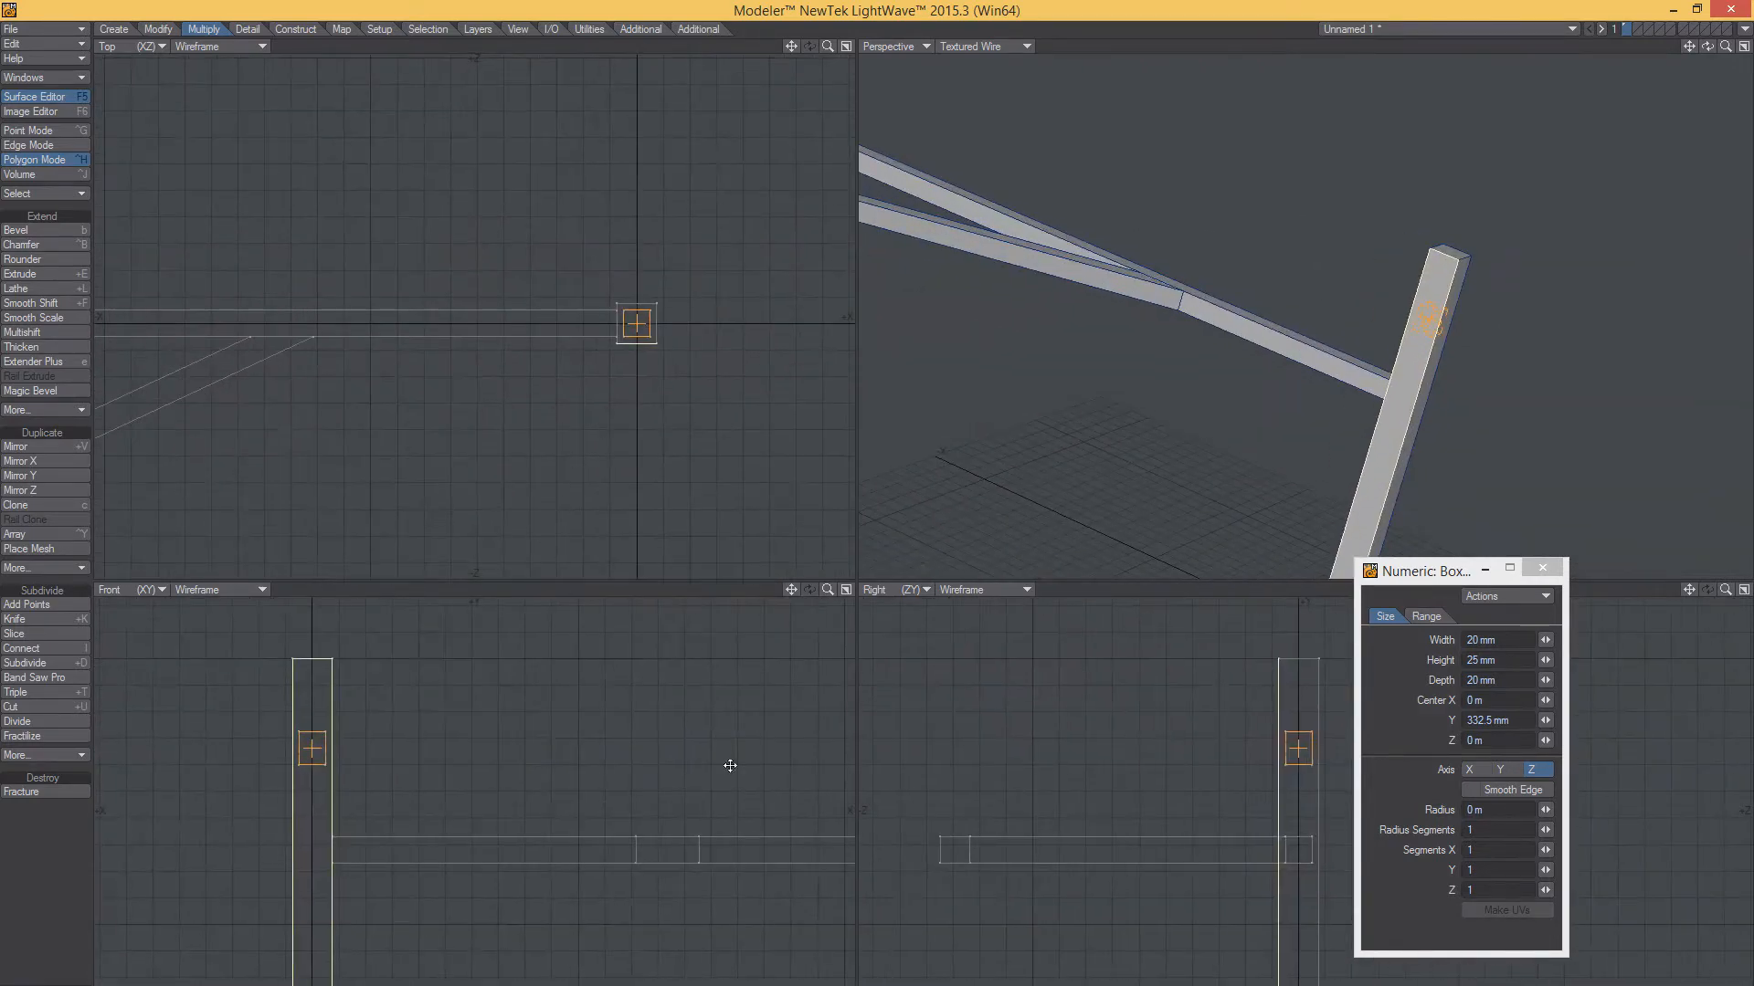
{"action": "scroll", "coordinate": [638, 371], "scroll_direction": "up", "scroll_amount": 2}
{"action": "left_click_drag", "start_coordinate": [638, 329], "coordinate": [635, 383]}
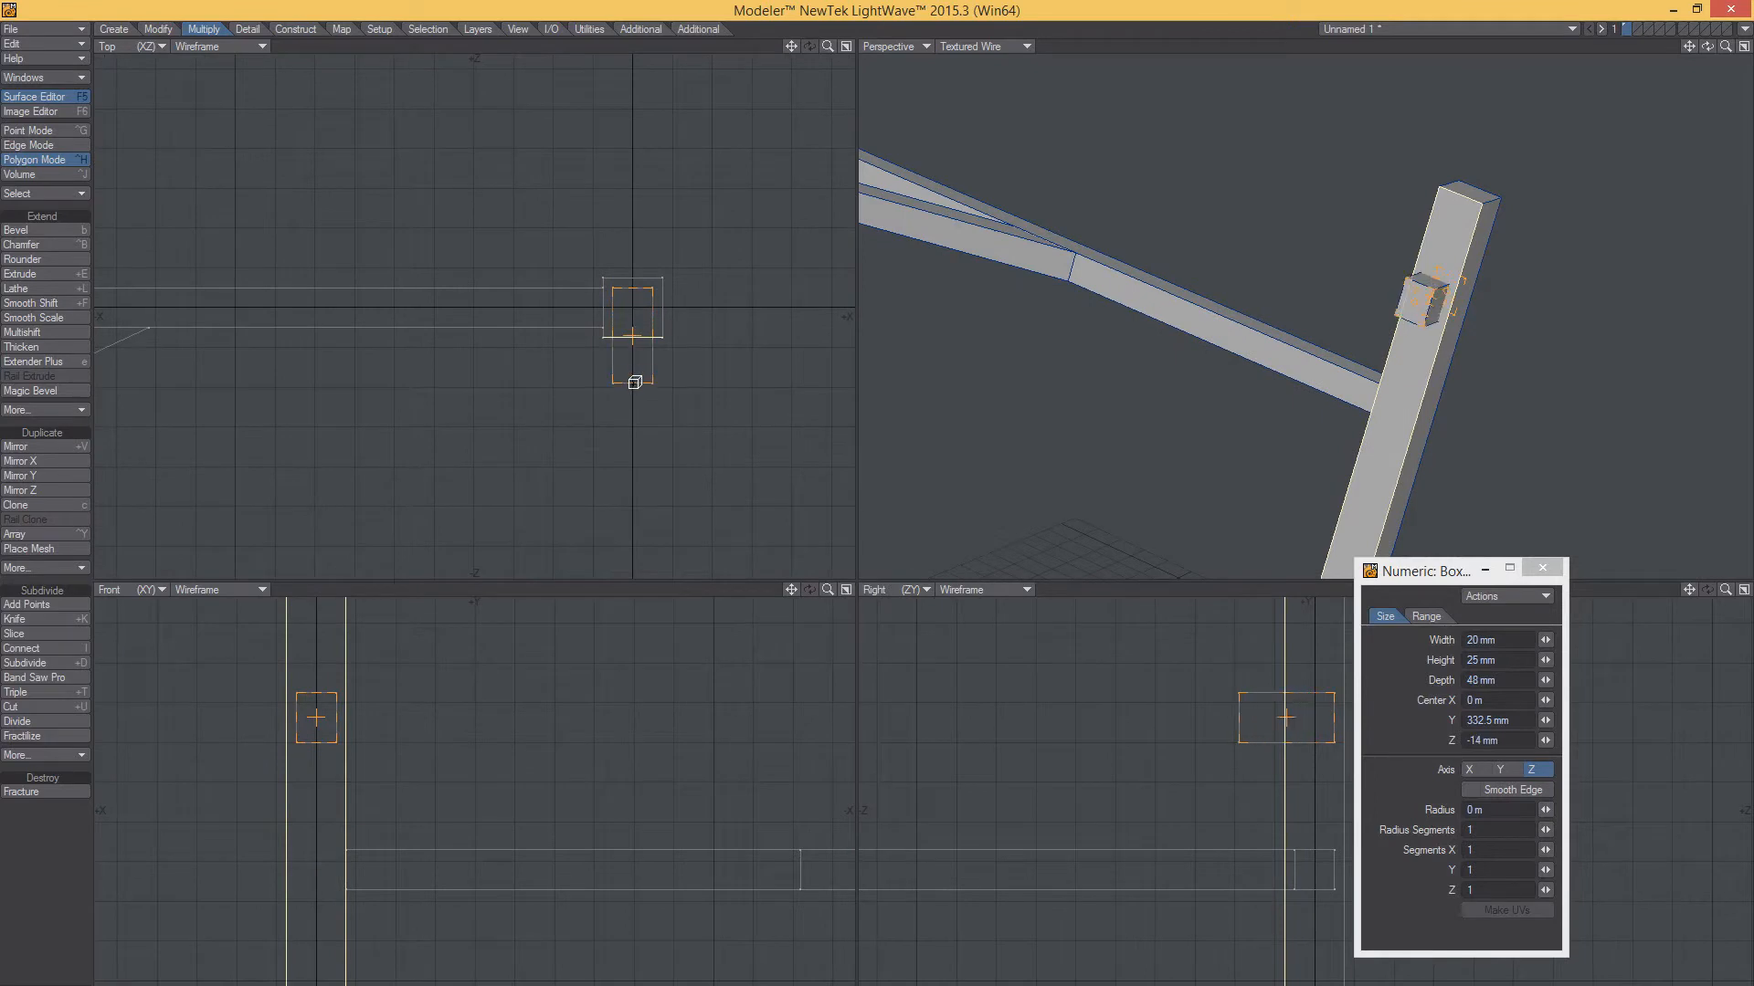
{"action": "left_click_drag", "start_coordinate": [629, 288], "coordinate": [635, 335]}
{"action": "scroll", "coordinate": [625, 338], "scroll_direction": "up", "scroll_amount": 2}
{"action": "left_click_drag", "start_coordinate": [640, 409], "coordinate": [640, 450]}
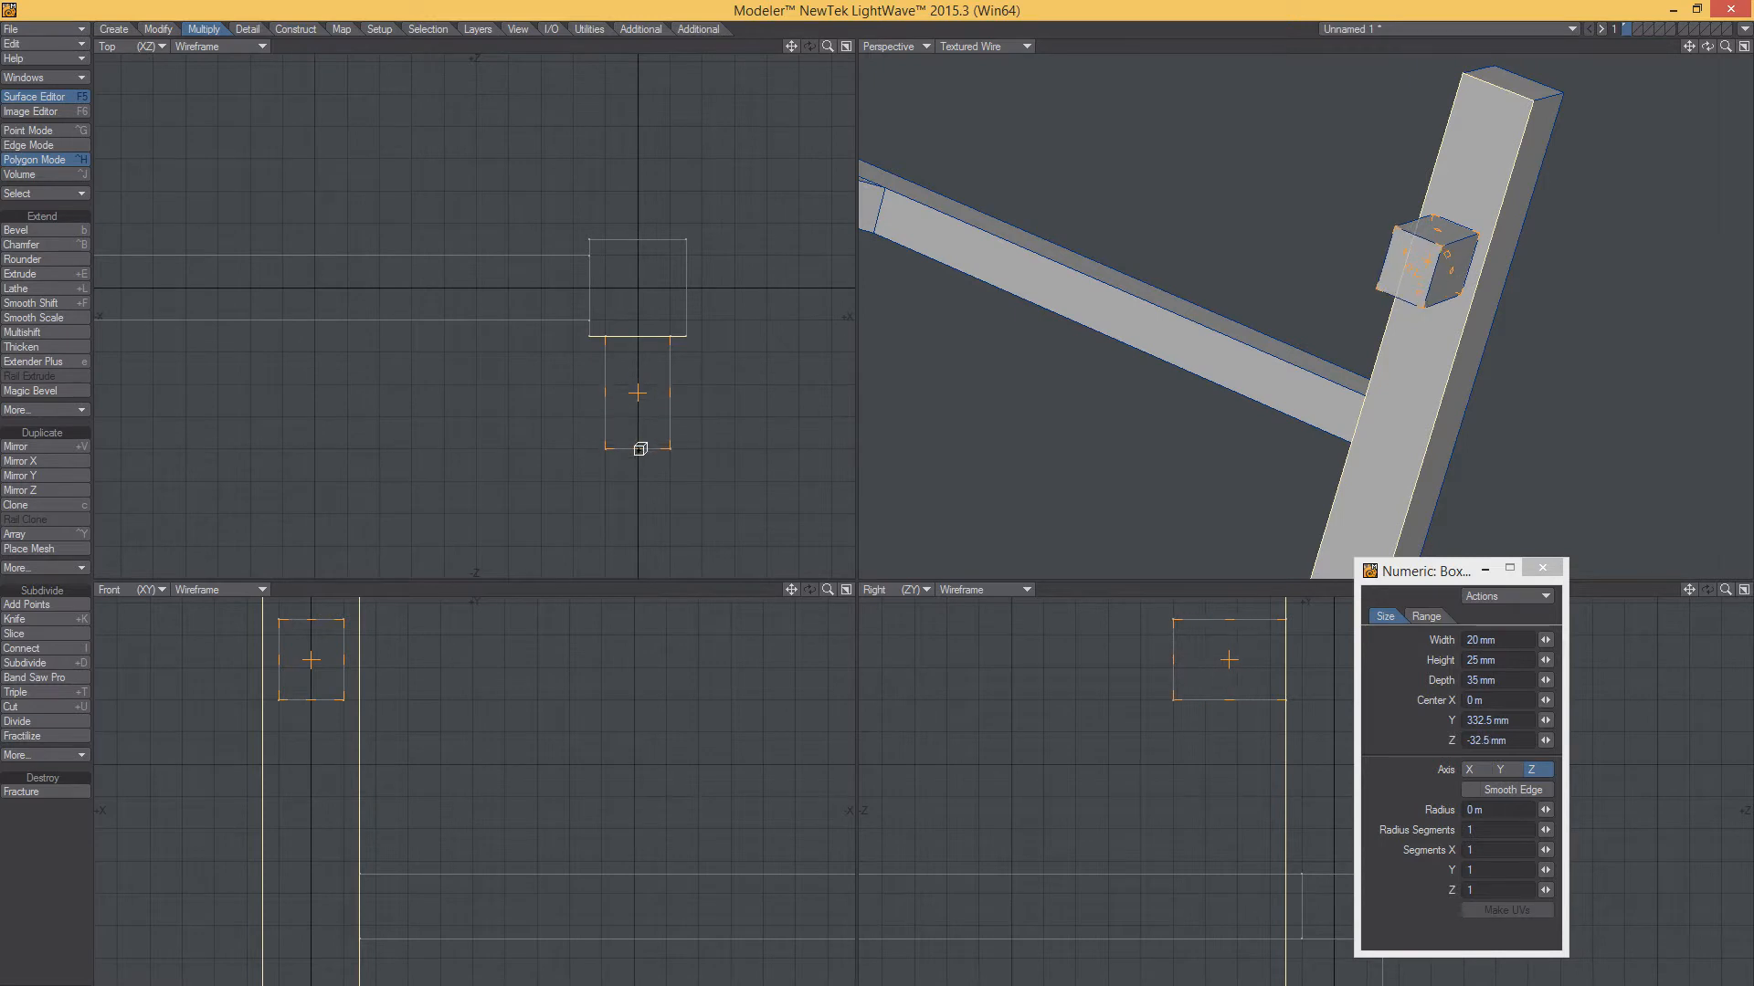
Examine the insulator mounts in the reference photo, and flatten the box into a plate 5 mm high and 45 mm deep
{"action": "left_click_drag", "start_coordinate": [996, 374], "coordinate": [1246, 229], "text": "alt"}
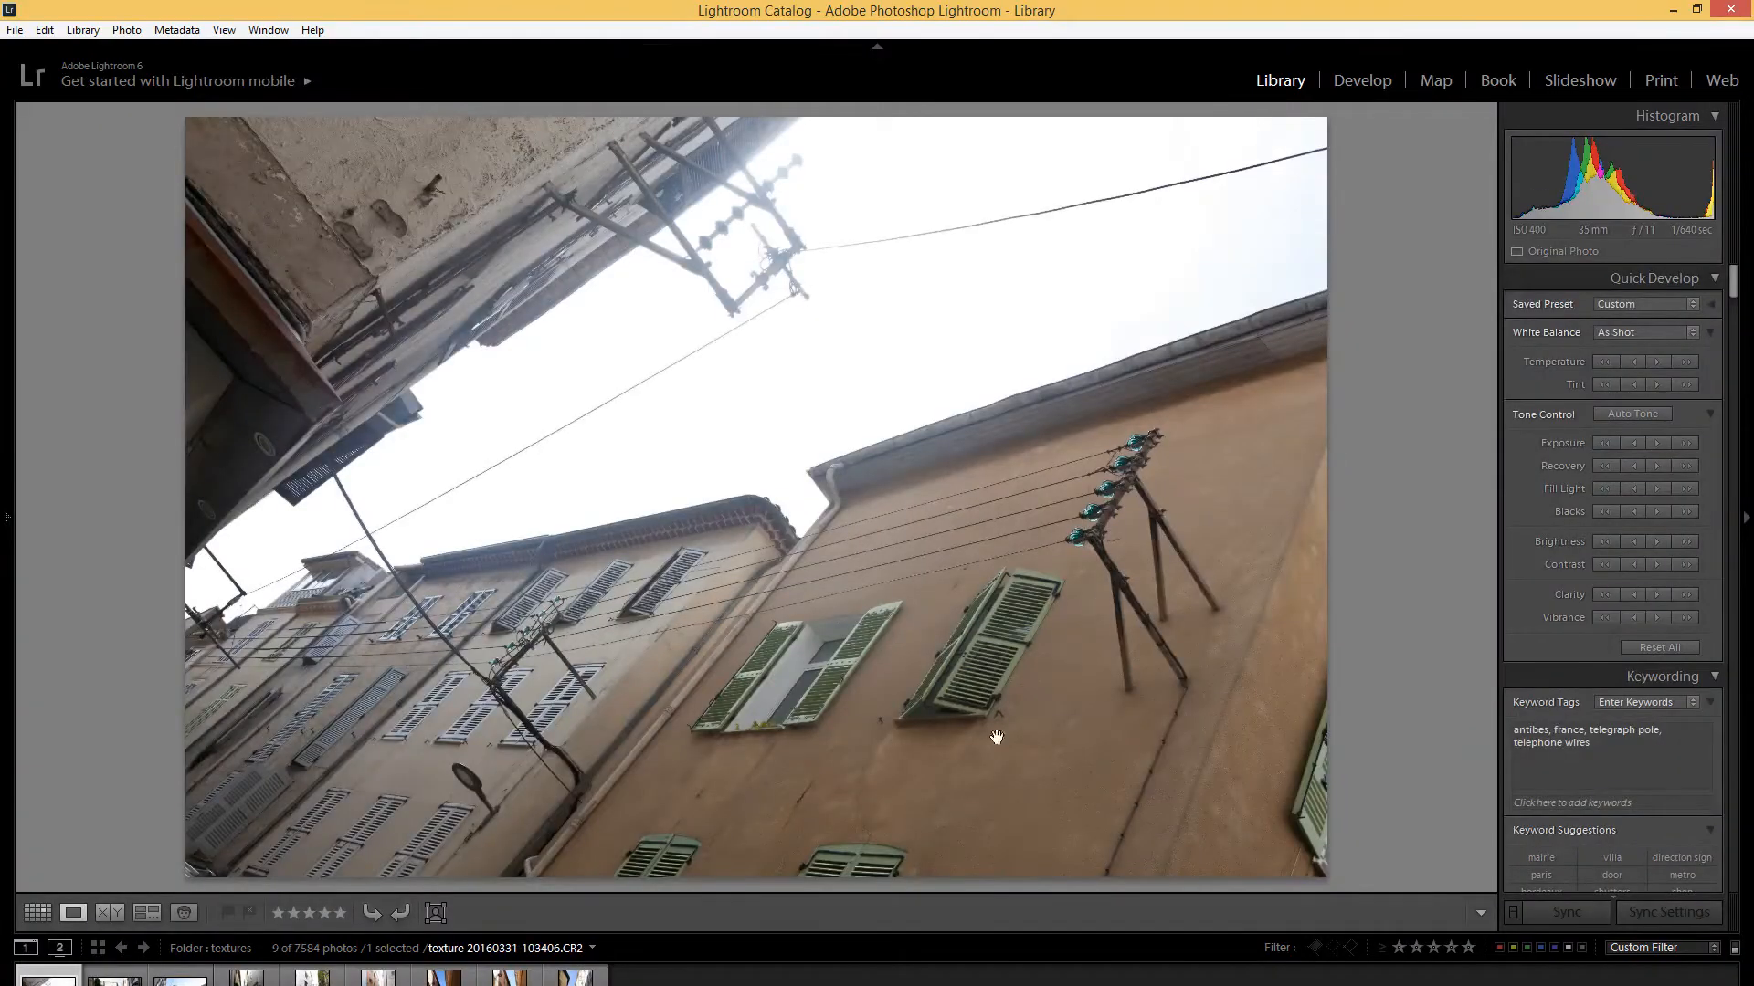
{"action": "left_click", "coordinate": [996, 737]}
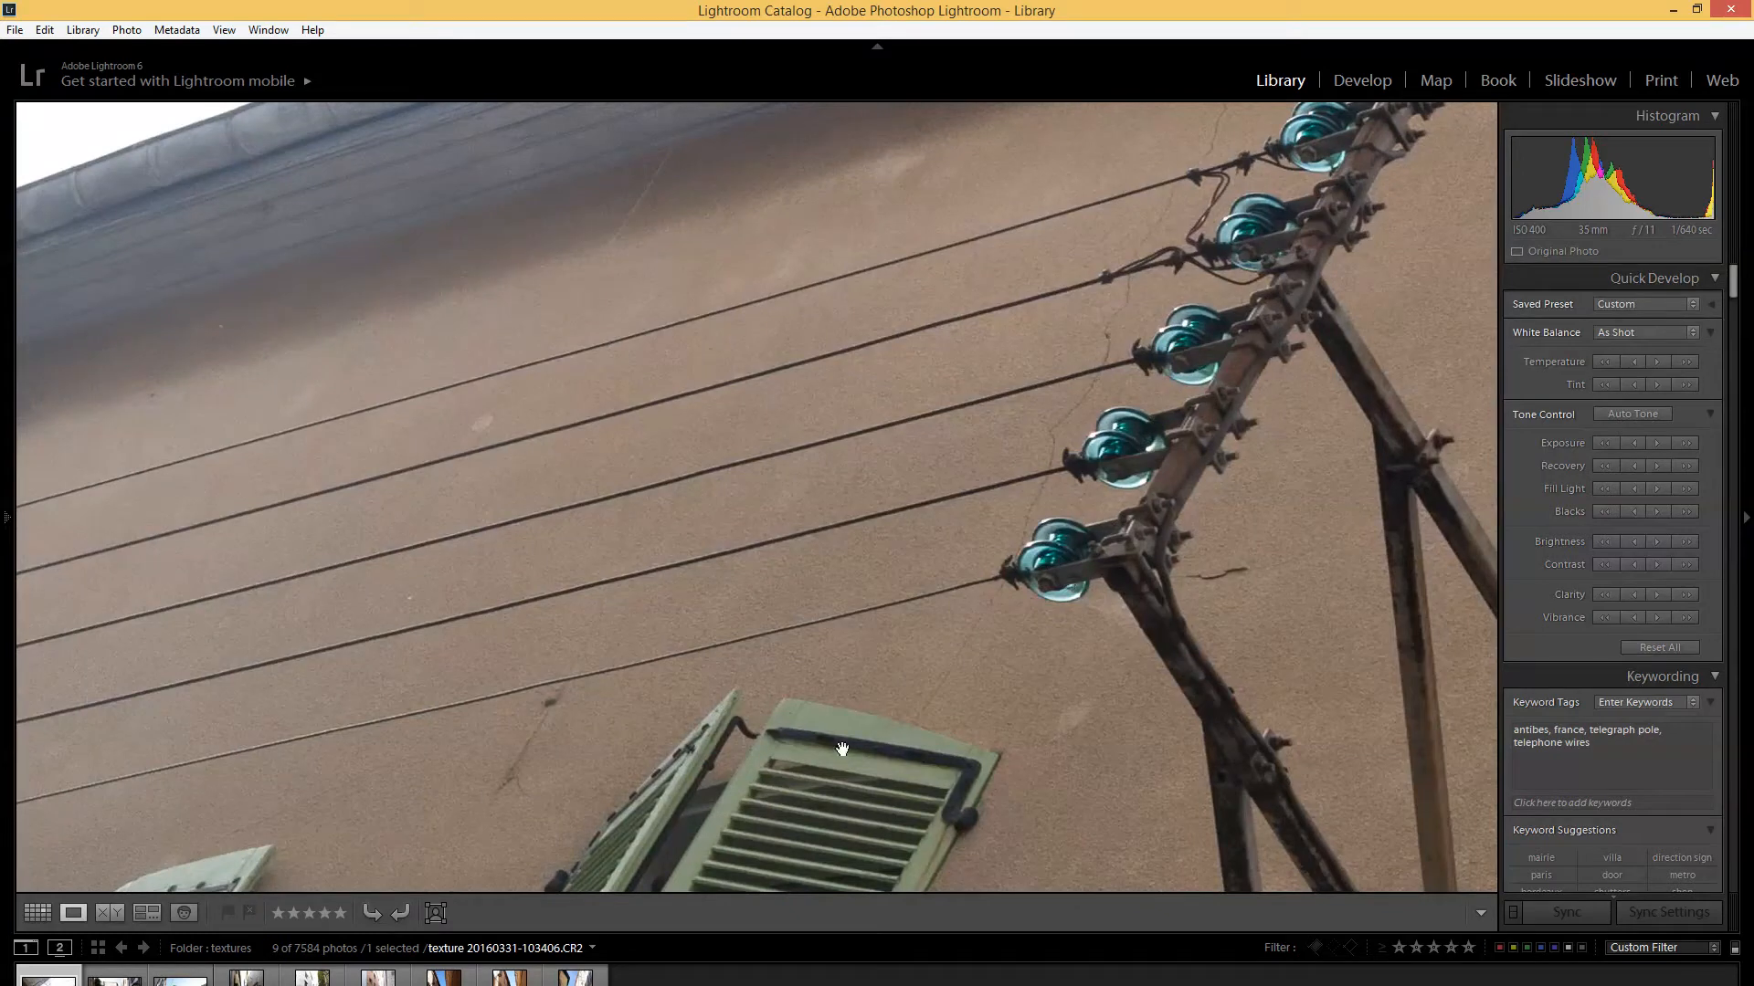
{"action": "mouse_move", "coordinate": [425, 985]}
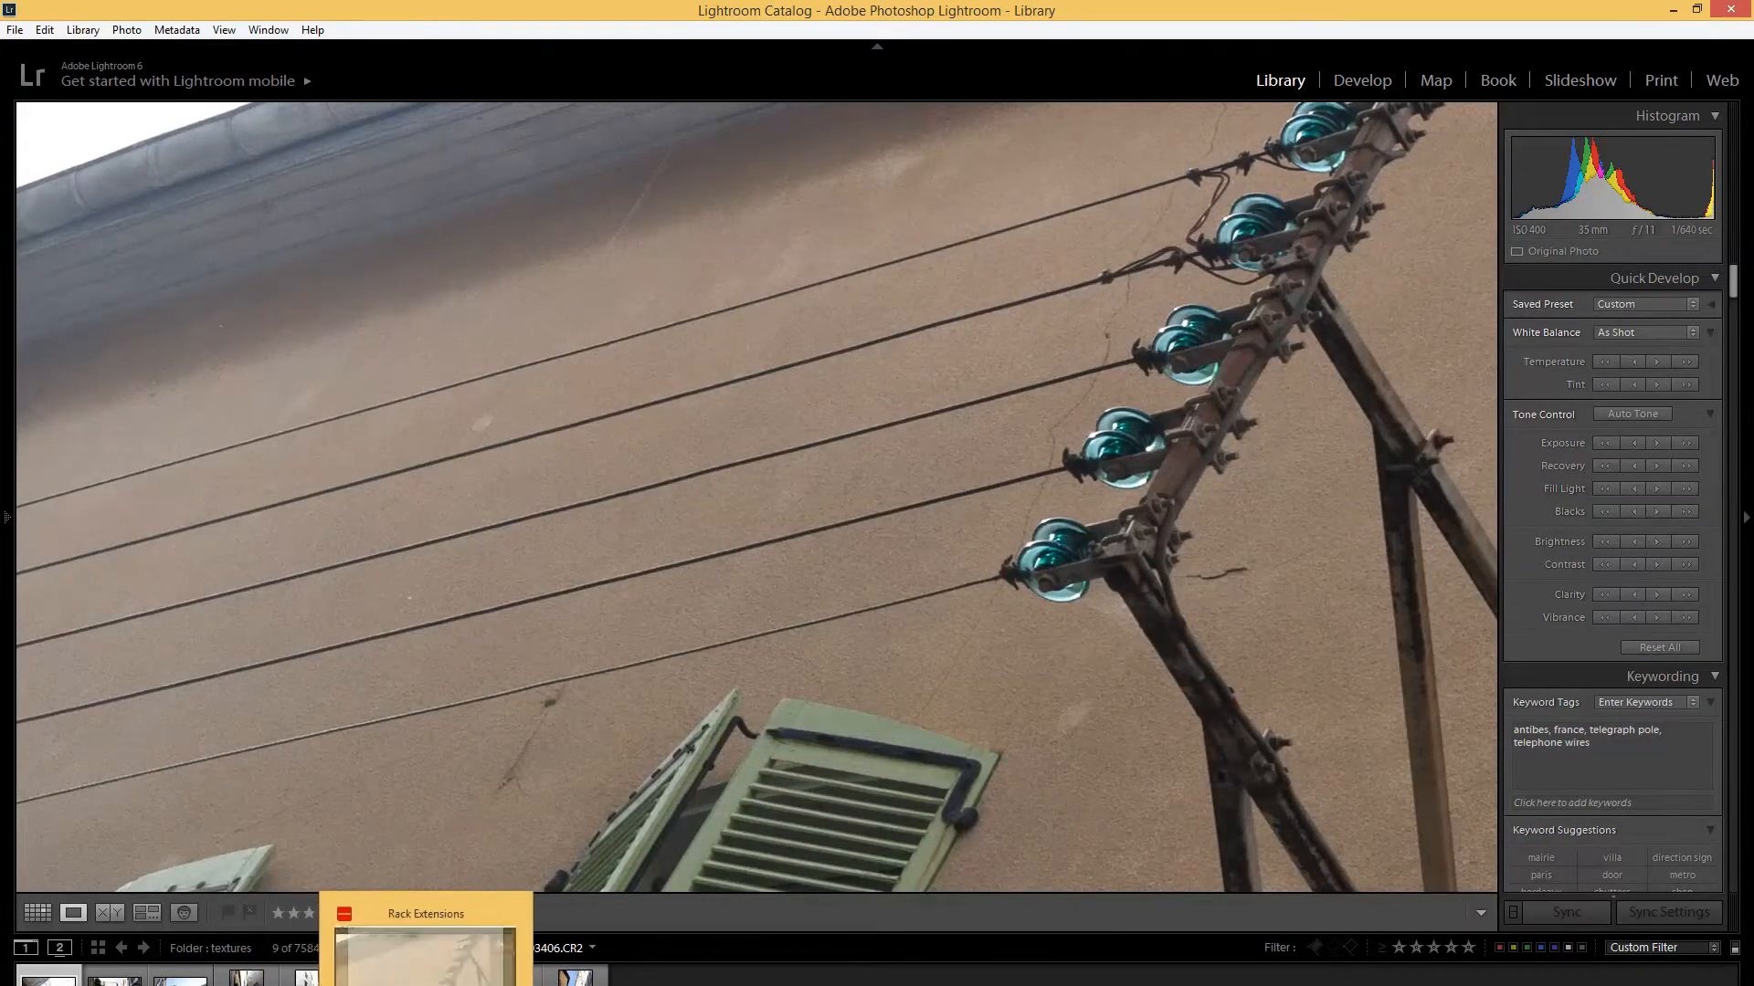
{"action": "left_click", "coordinate": [742, 955]}
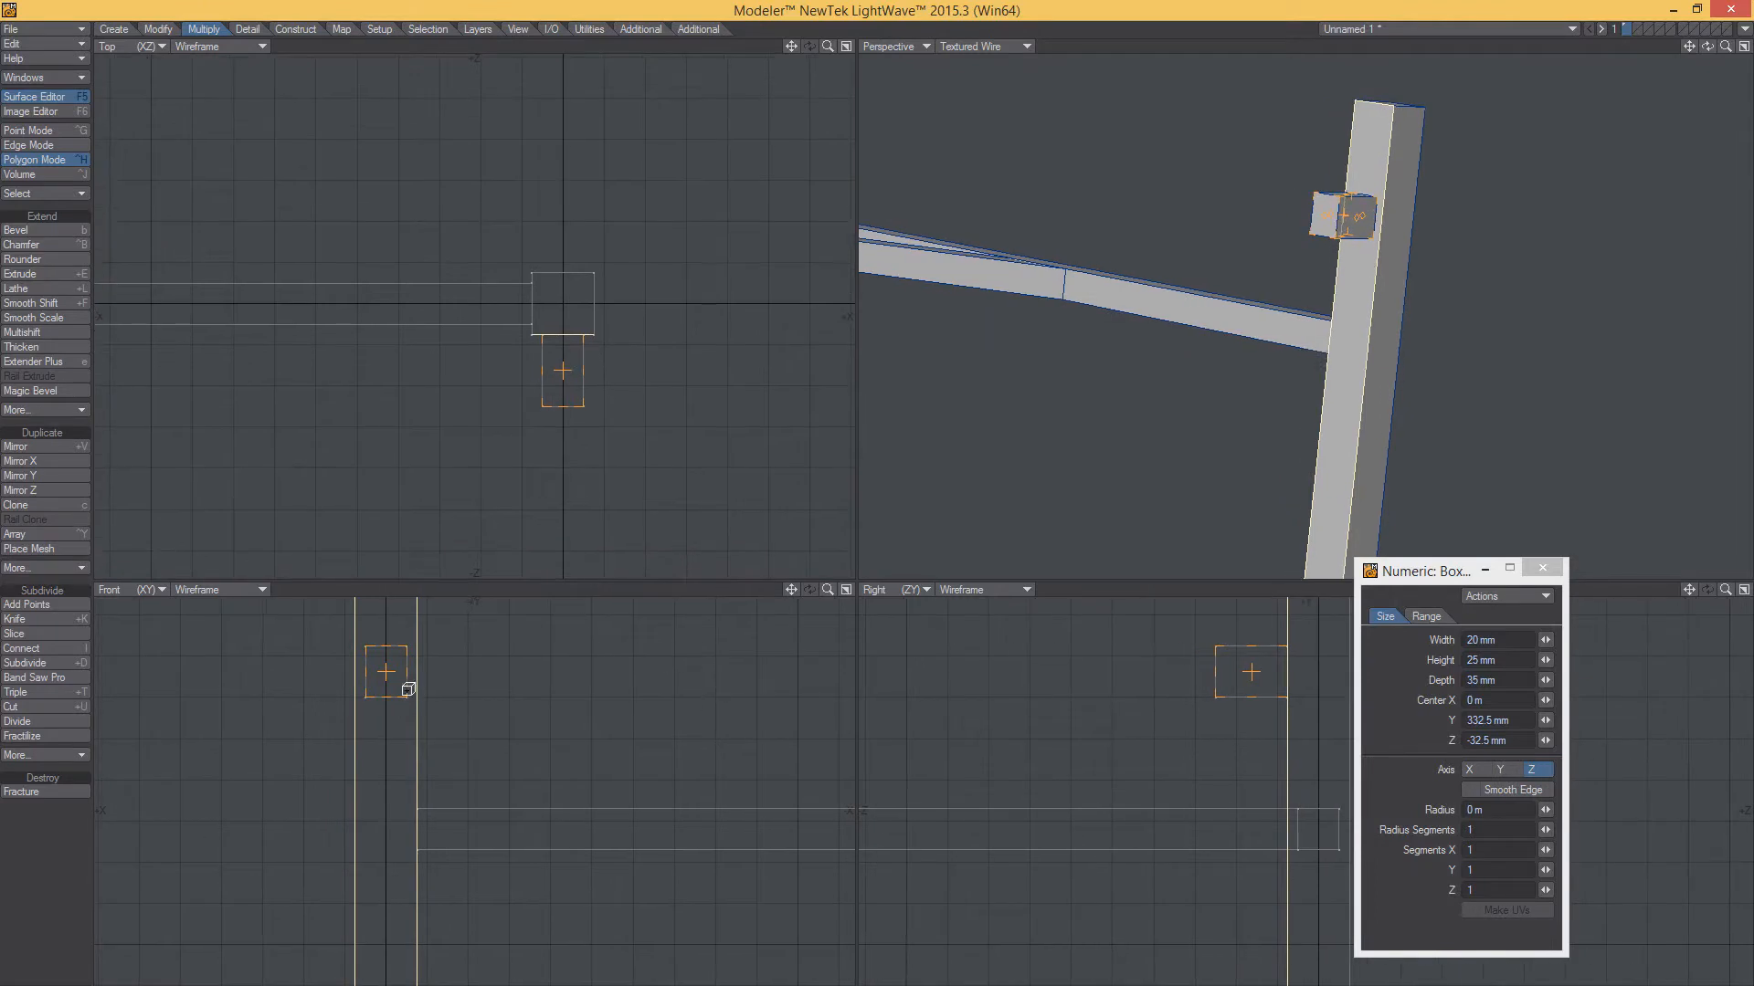
{"action": "left_click_drag", "start_coordinate": [408, 690], "coordinate": [384, 655]}
{"action": "left_click_drag", "start_coordinate": [1306, 69], "coordinate": [1174, 155], "text": "alt"}
{"action": "left_click_drag", "start_coordinate": [570, 403], "coordinate": [559, 425]}
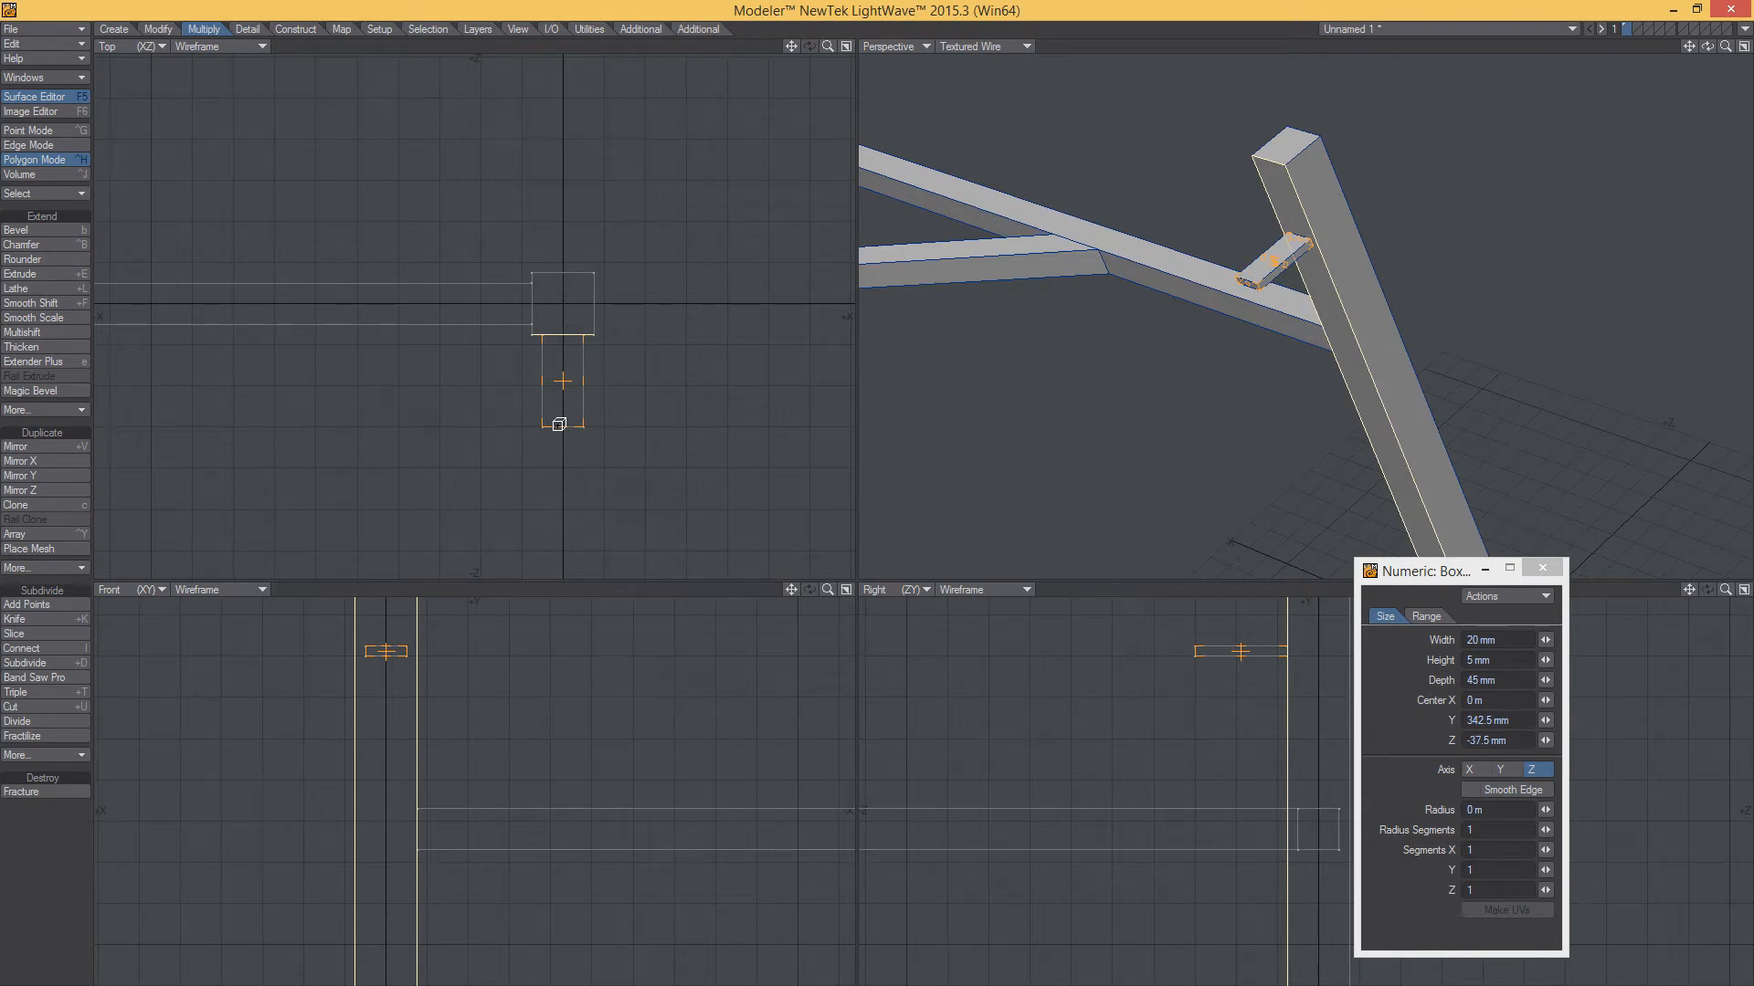
{"action": "key", "text": "space"}
Duplicate the small plate and move the copy a short distance down the post, leaving a gap between the two
{"action": "left_click", "coordinate": [372, 653]}
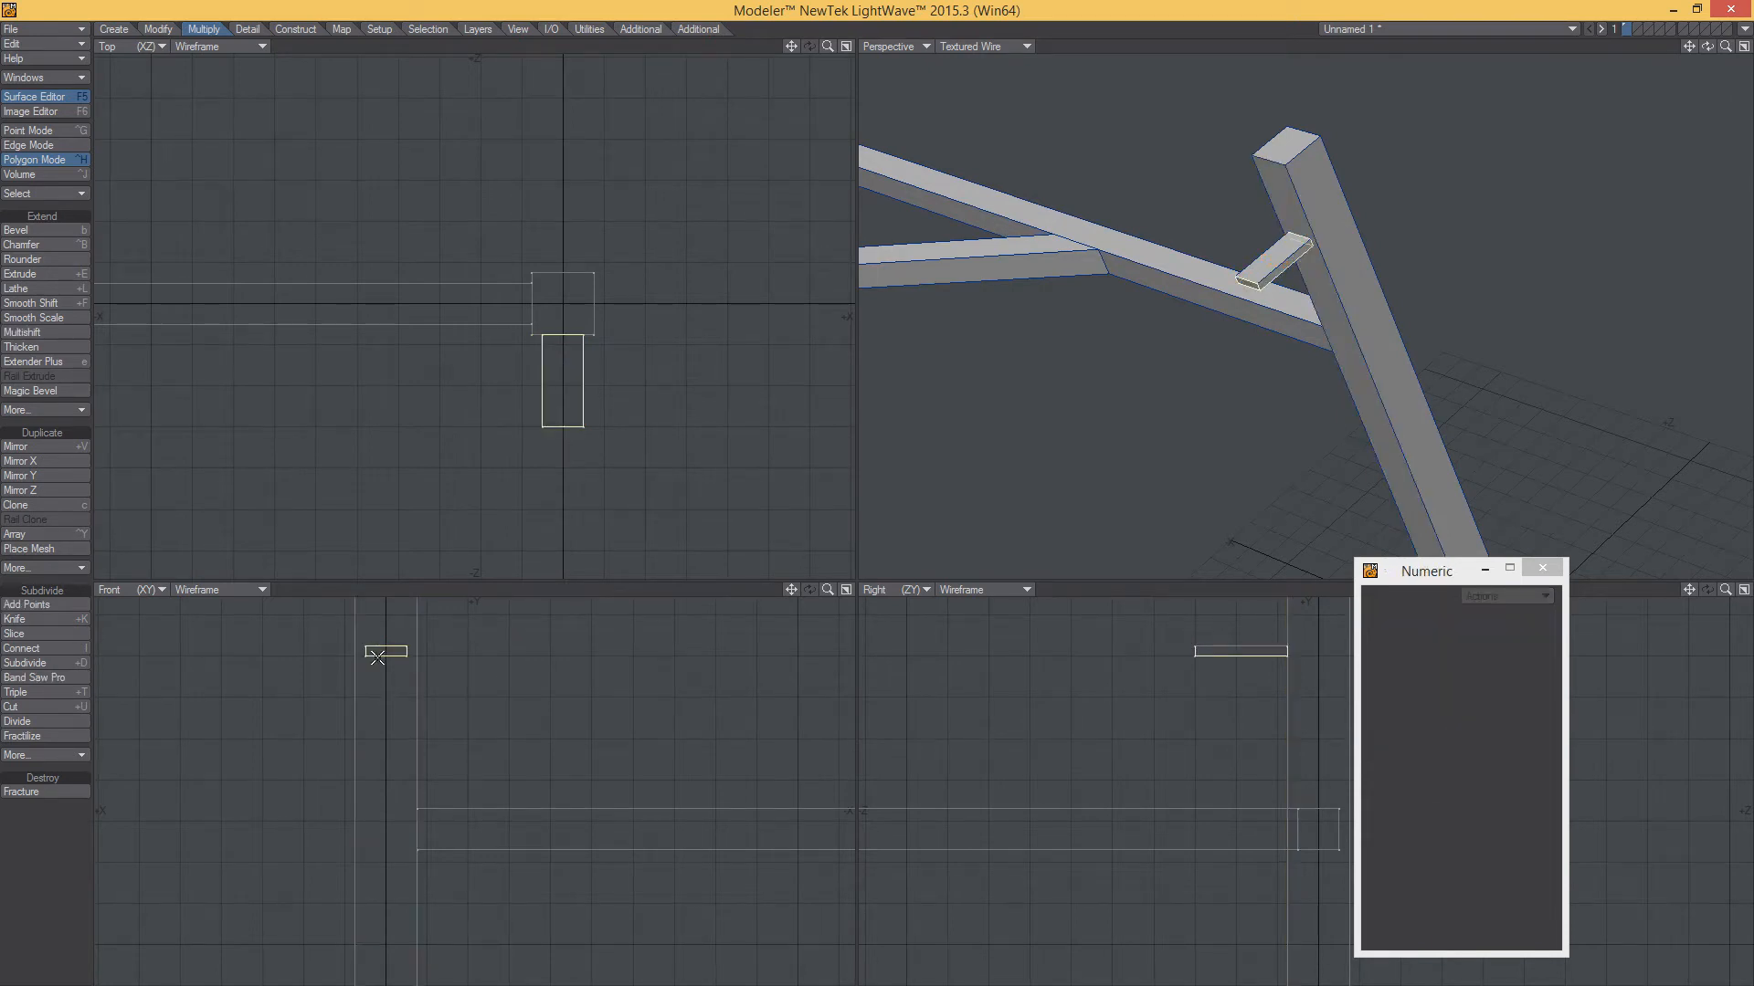
{"action": "key", "text": "t"}
{"action": "left_click_drag", "start_coordinate": [298, 697], "coordinate": [299, 747]}
{"action": "left_click_drag", "start_coordinate": [1255, 296], "coordinate": [1307, 230], "text": "alt"}
{"action": "key", "text": "space"}
{"action": "key", "text": "slash"}
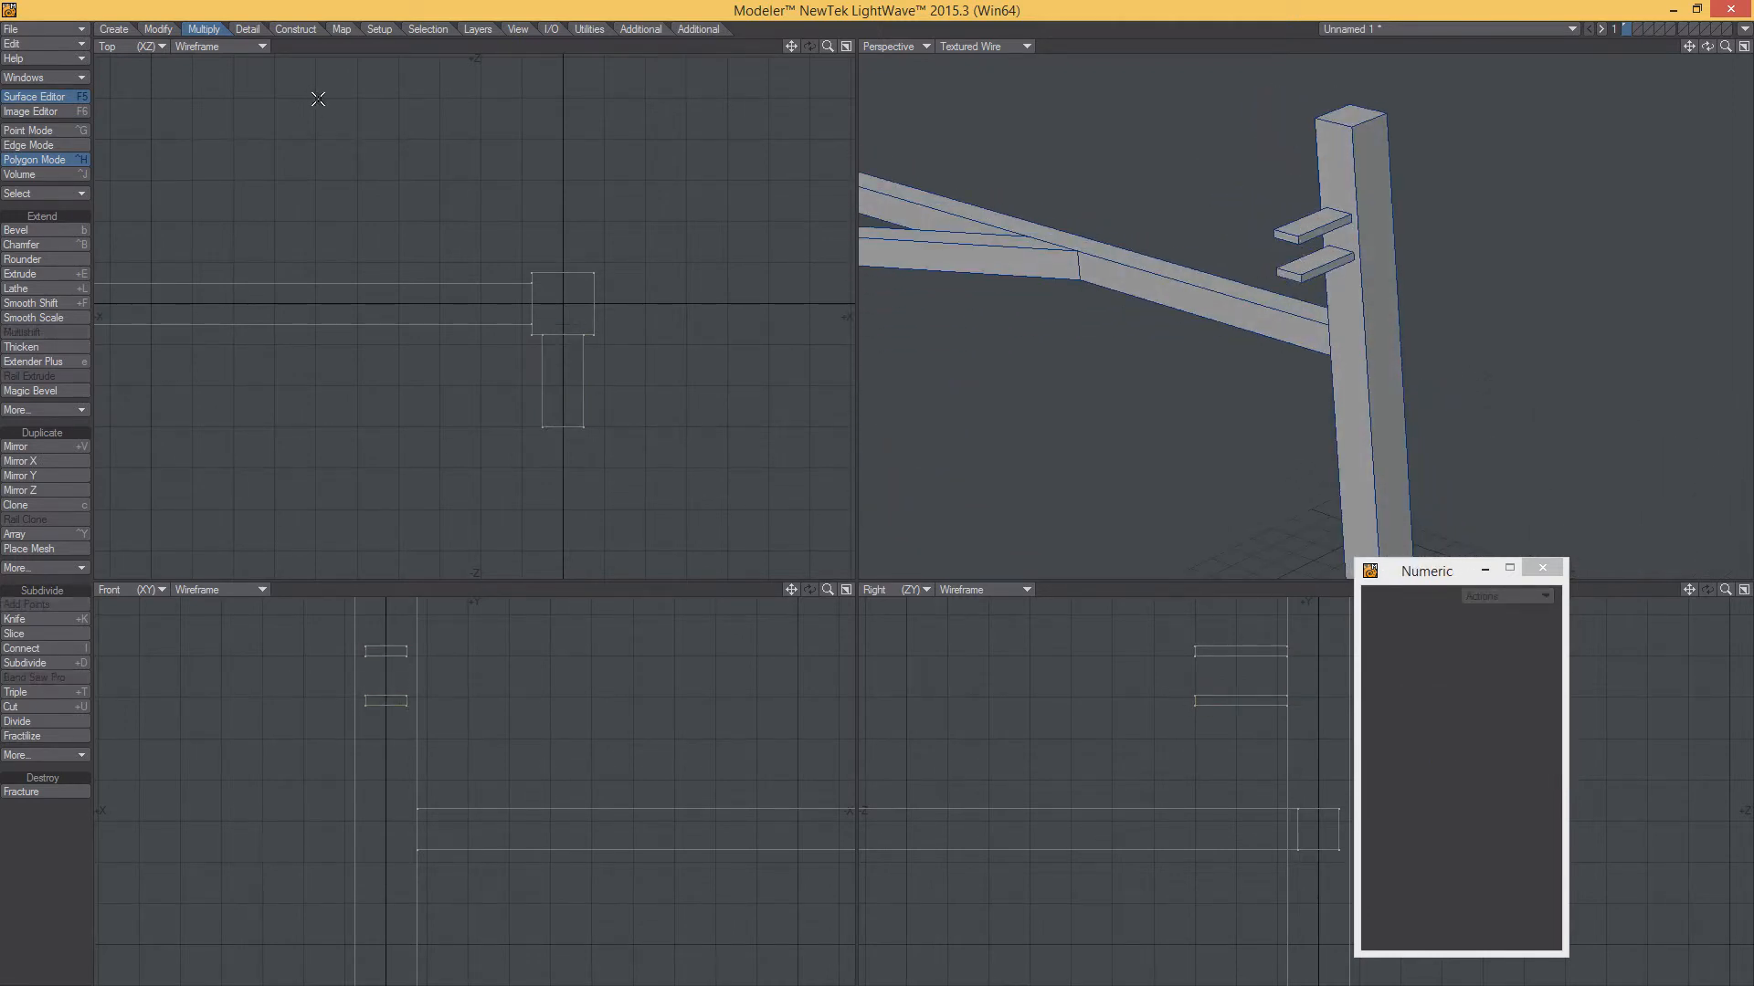
Draw an 8-sided disc on the Y axis with a 24 mm radius, centred at X 0 and Z -46 mm over the plates
{"action": "left_click", "coordinate": [116, 31]}
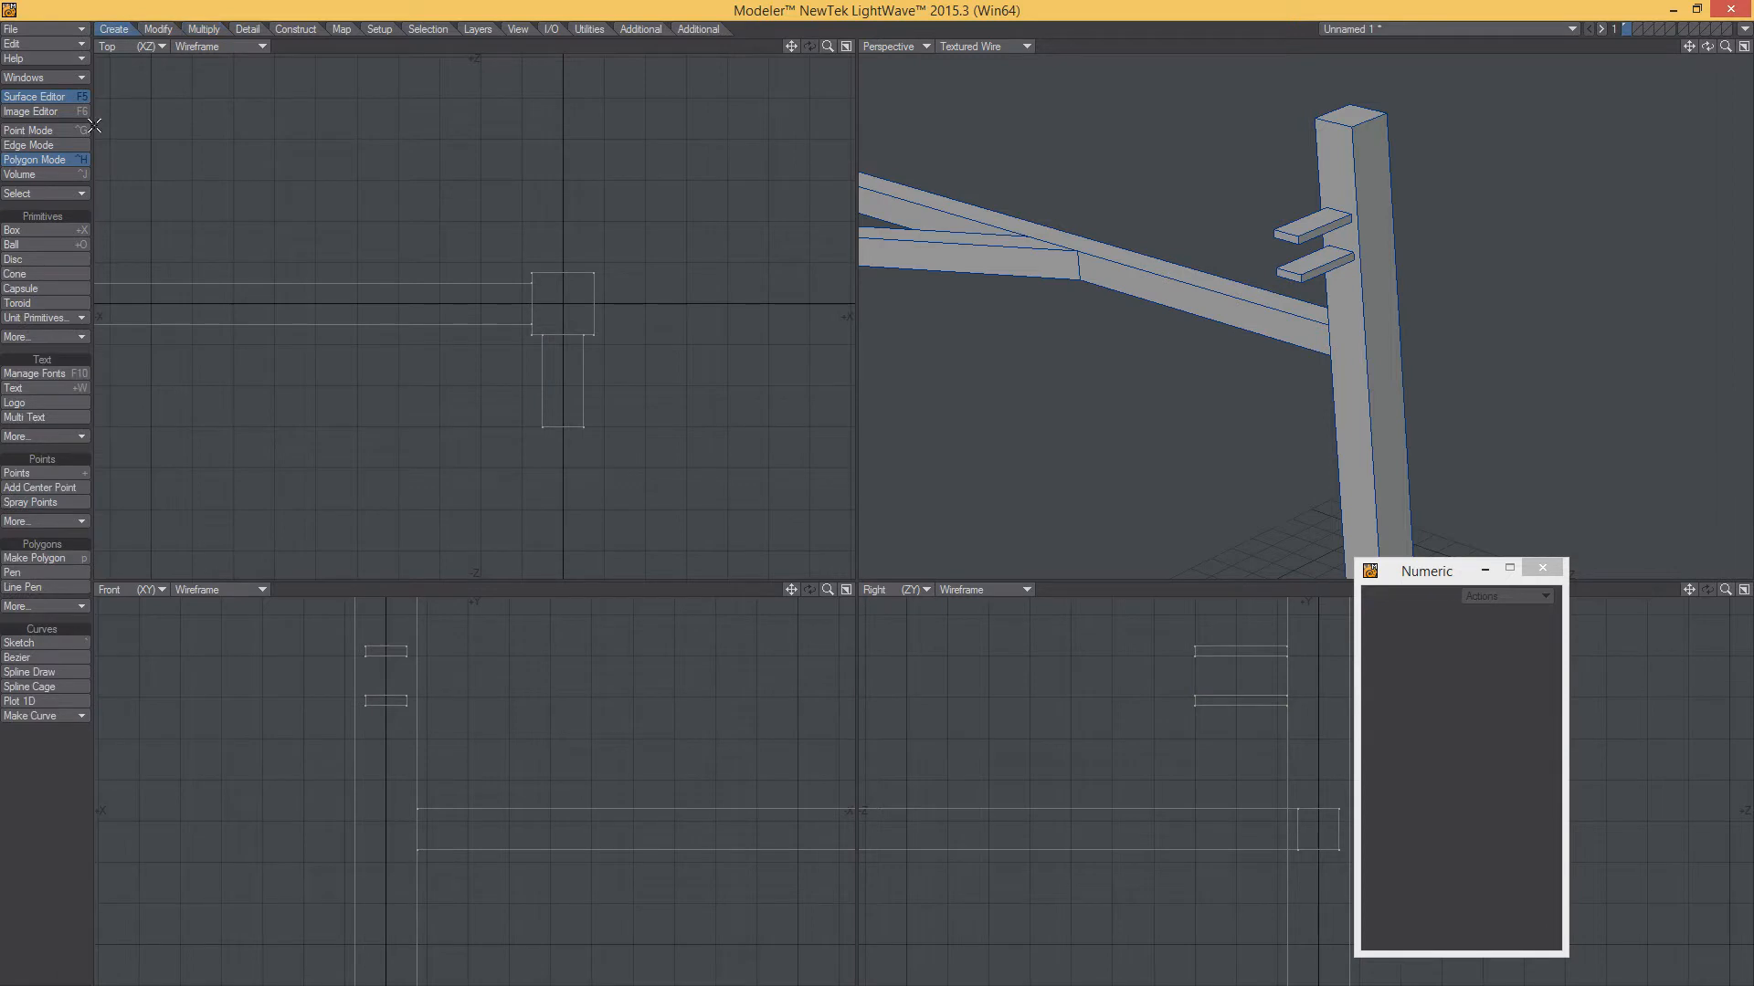
{"action": "left_click", "coordinate": [15, 260]}
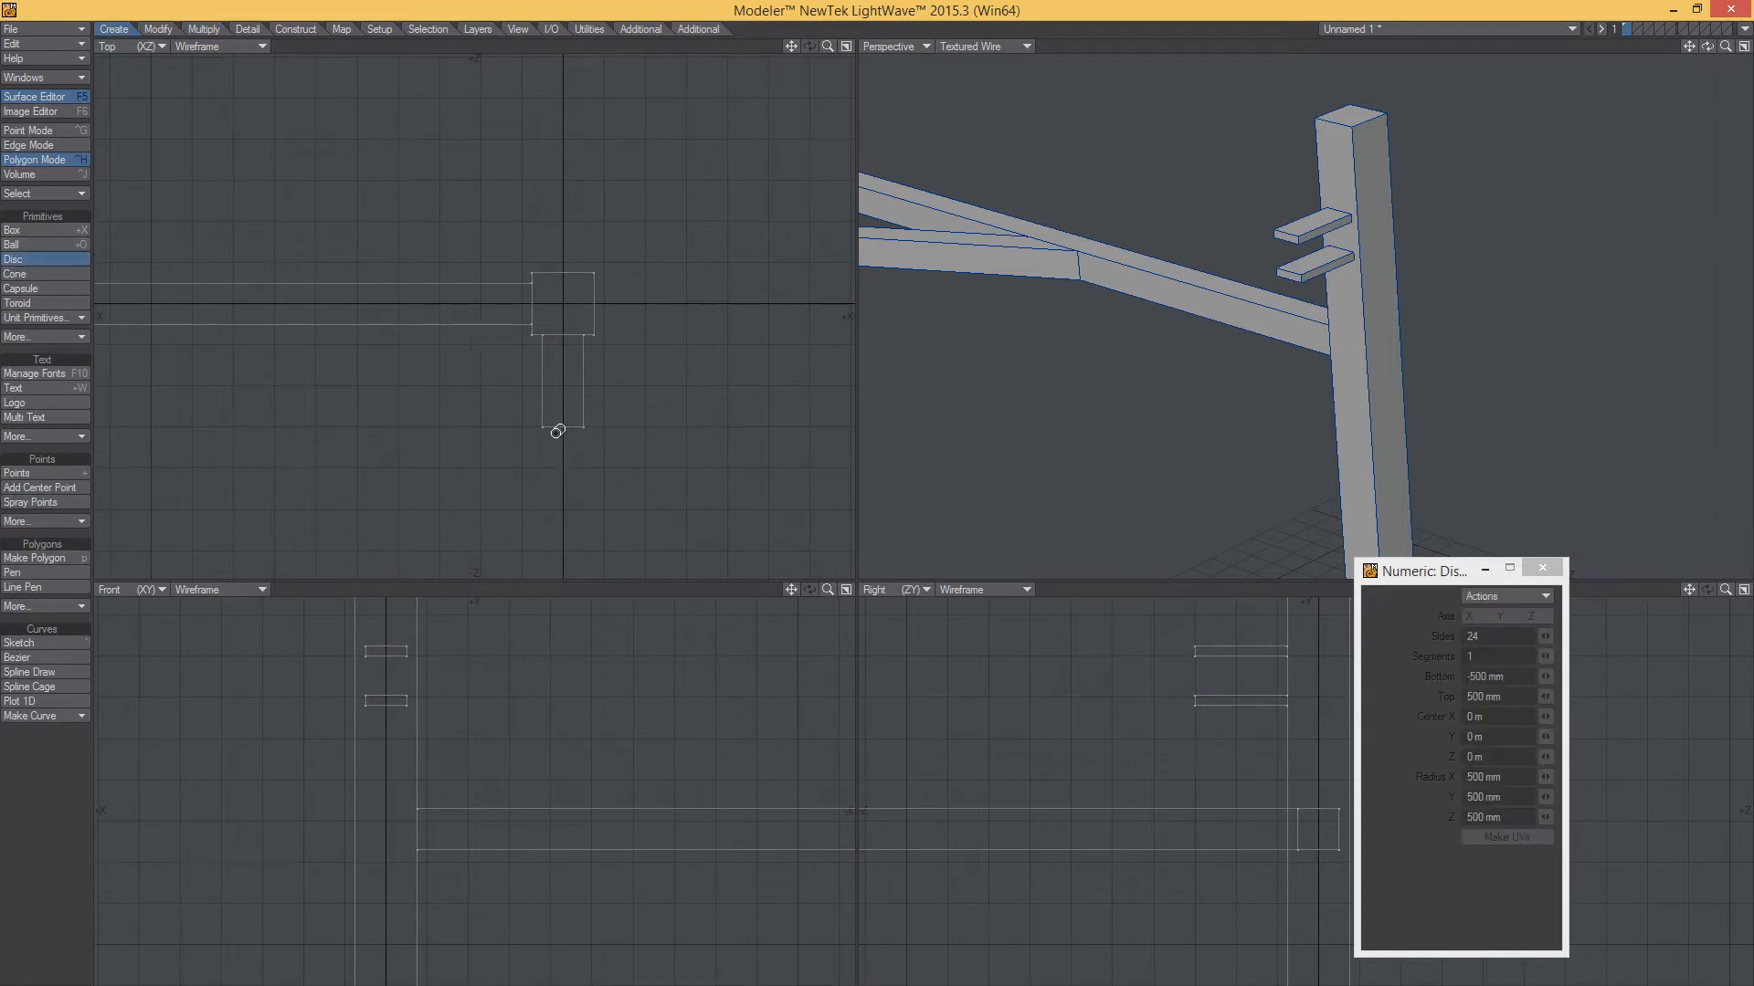
{"action": "left_click_drag", "start_coordinate": [562, 400], "coordinate": [615, 447]}
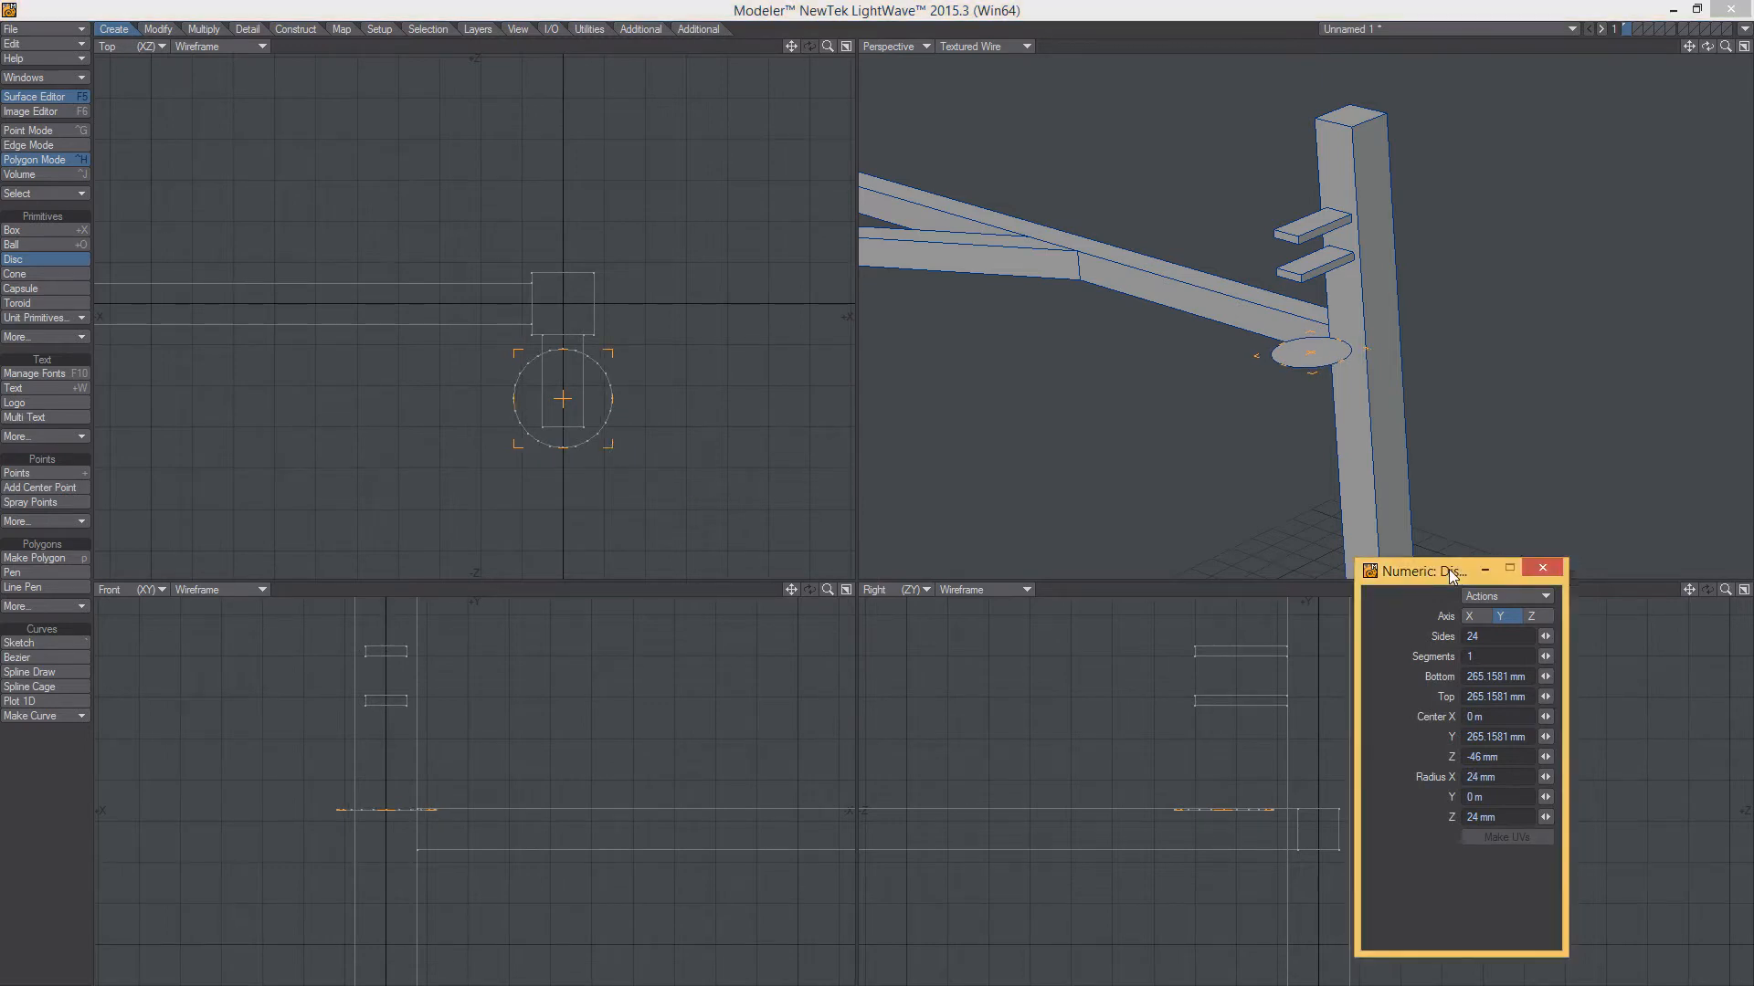
{"action": "left_click_drag", "start_coordinate": [1449, 568], "coordinate": [1200, 619]}
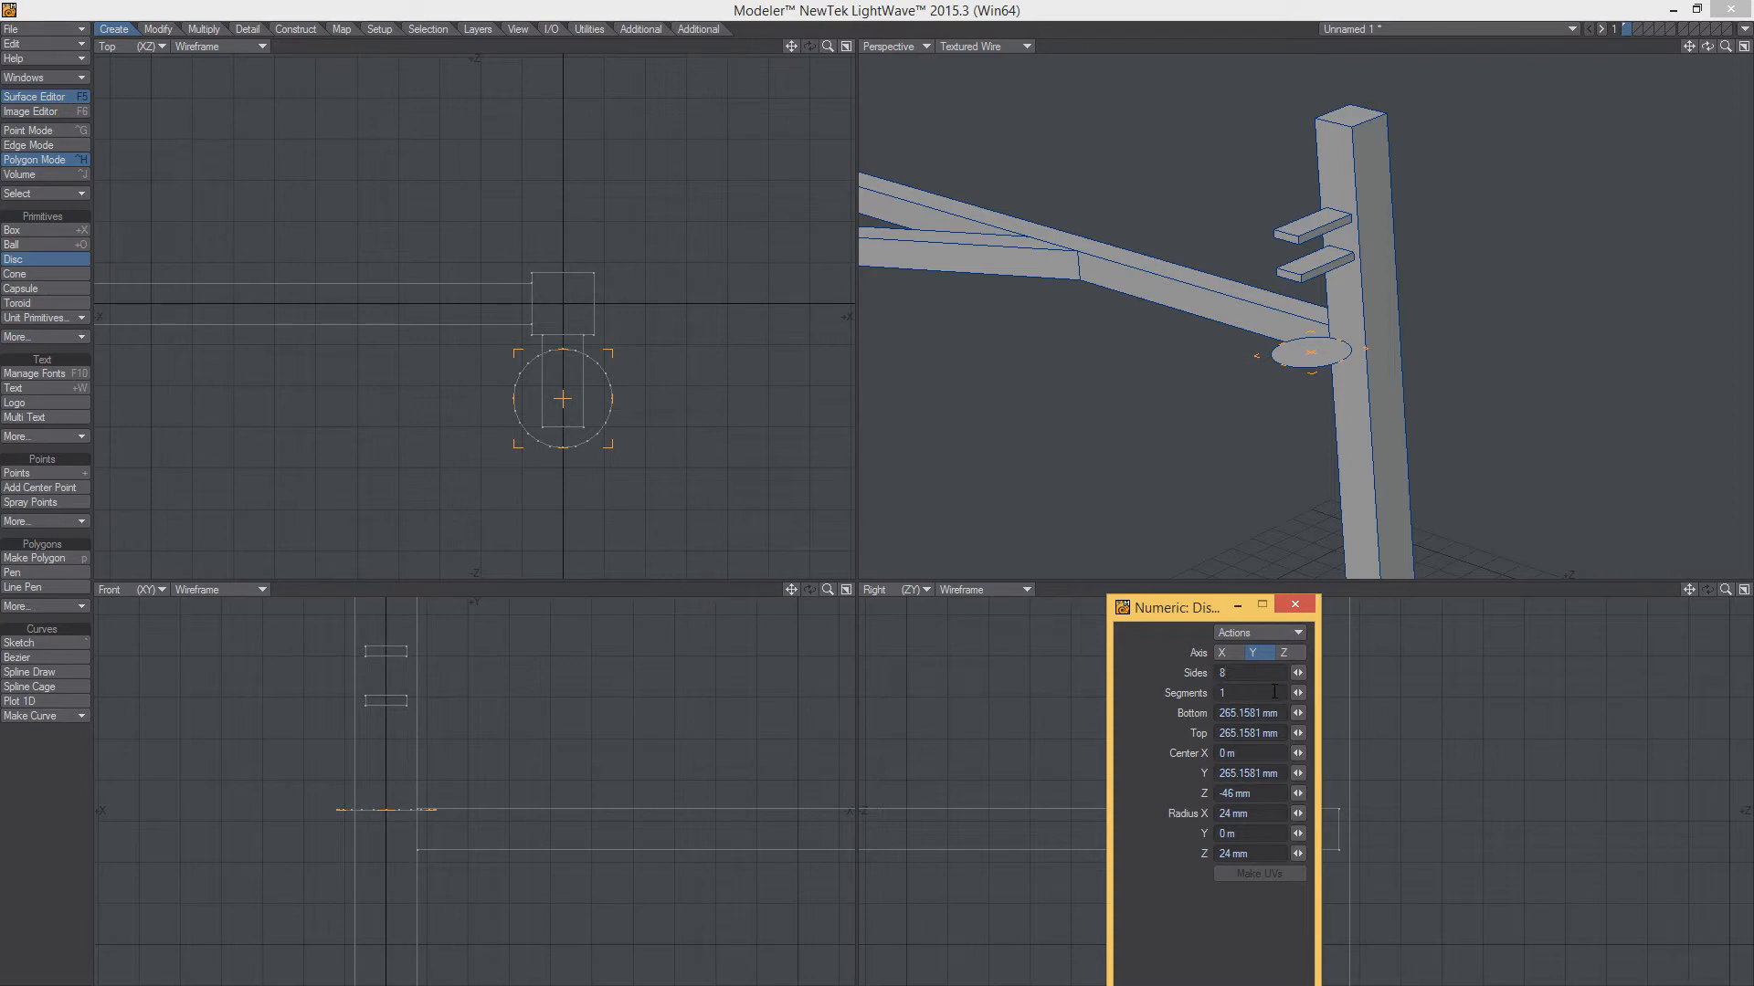
Give the disc a 5 mm thickness and set it on the lower plate, spanning Y 321 mm to 326 mm
{"action": "left_click_drag", "start_coordinate": [1209, 539], "coordinate": [1197, 255], "text": "alt"}
{"action": "left_click_drag", "start_coordinate": [380, 804], "coordinate": [388, 683]}
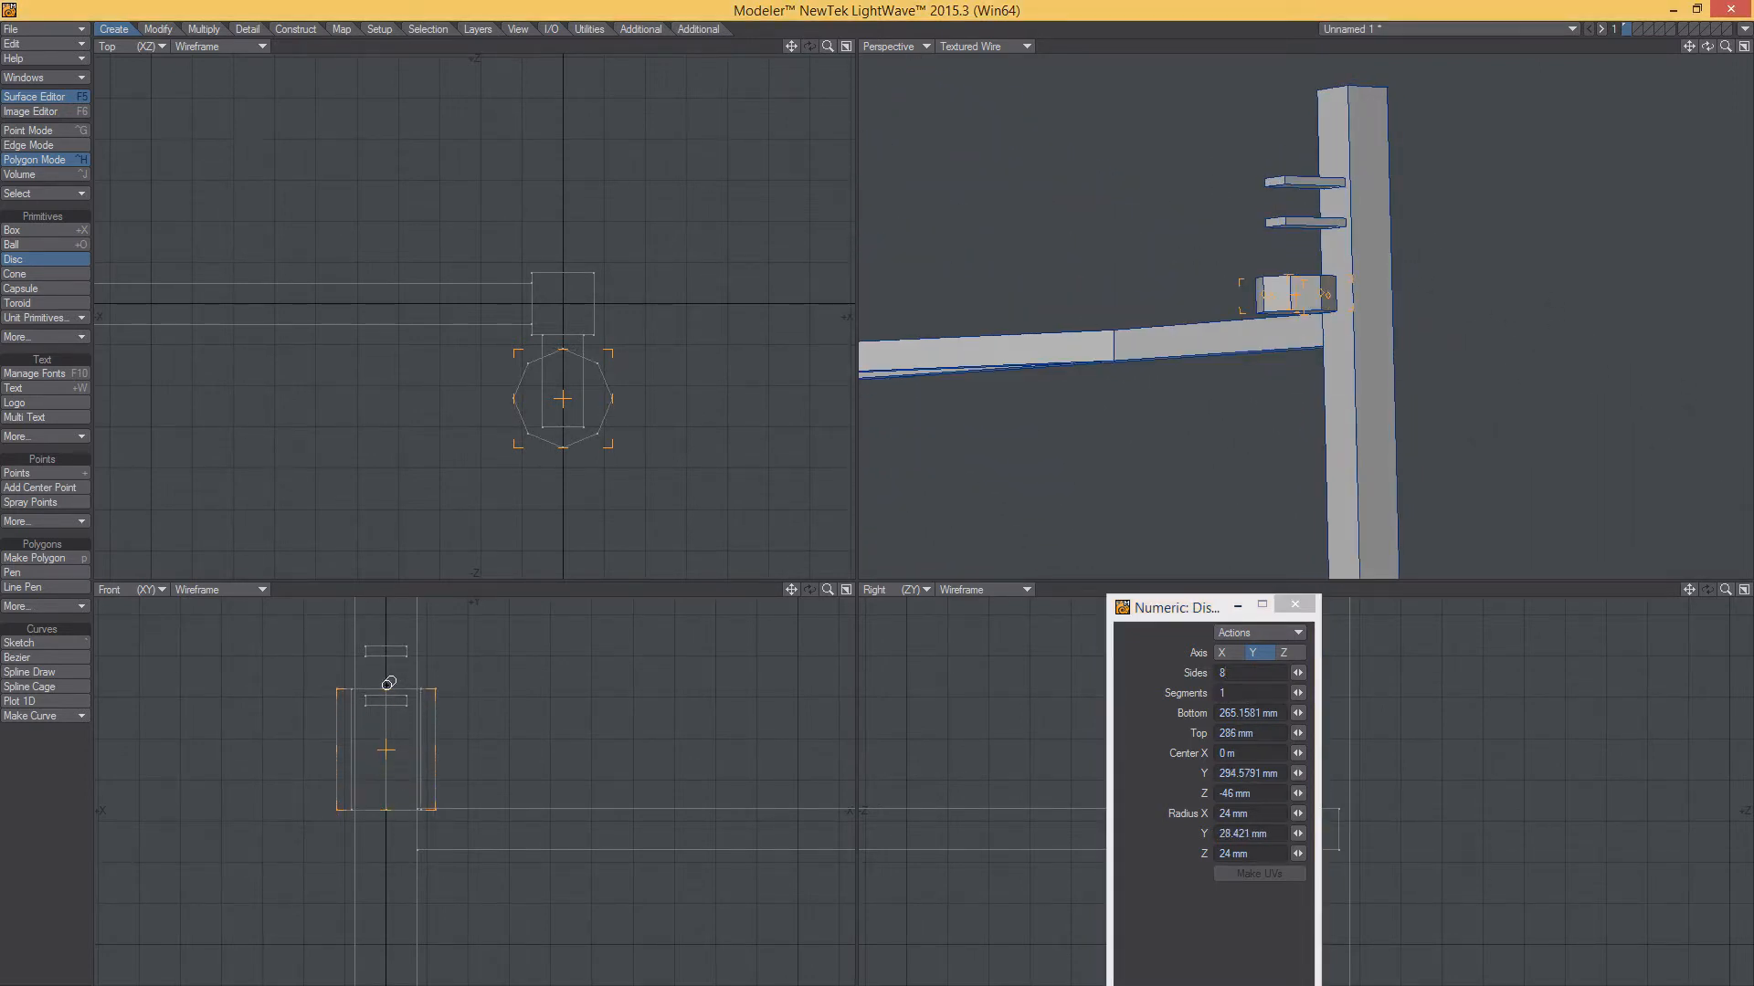
{"action": "left_click_drag", "start_coordinate": [389, 797], "coordinate": [470, 708]}
{"action": "scroll", "coordinate": [384, 695], "scroll_direction": "up", "scroll_amount": 3}
{"action": "left_click_drag", "start_coordinate": [1340, 182], "coordinate": [1178, 224], "text": "alt"}
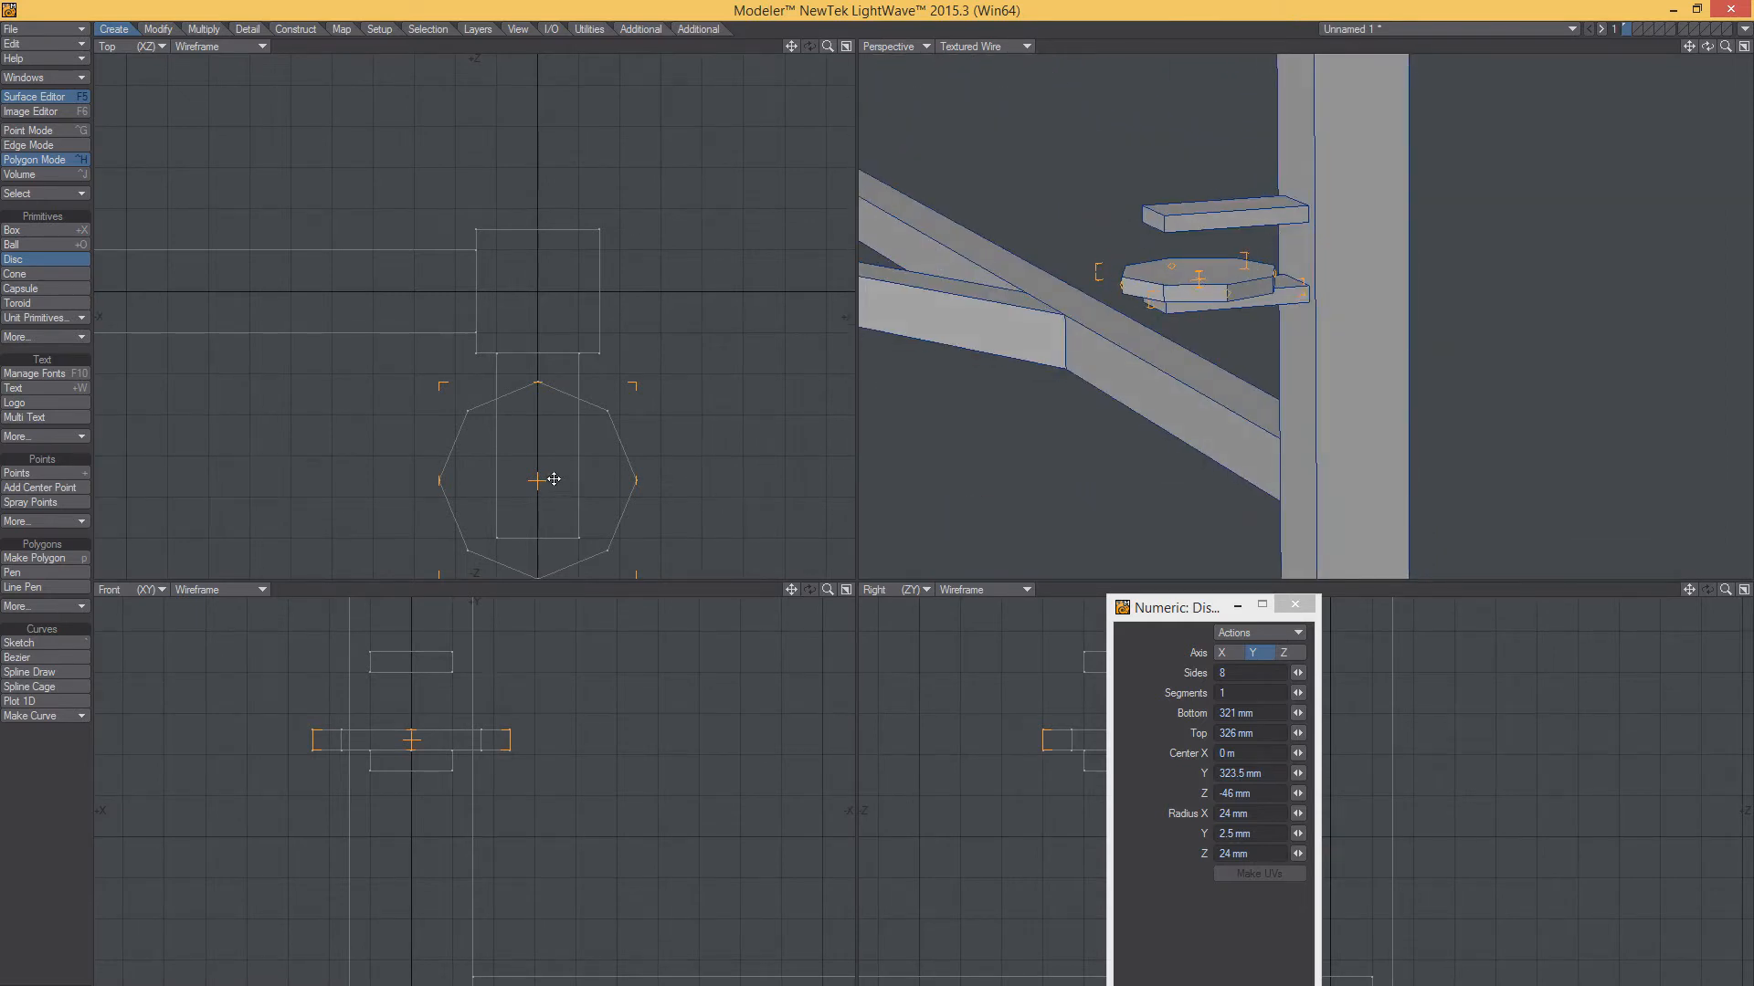
Duplicate the octagonal disc and move the copy up 14 mm, just beneath the upper plate
{"action": "left_click_drag", "start_coordinate": [553, 479], "coordinate": [556, 410], "text": "alt"}
{"action": "mouse_move", "coordinate": [959, 399]}
{"action": "left_mouse_down", "text": "alt"}
{"action": "mouse_move", "coordinate": [931, 456]}
{"action": "mouse_move", "coordinate": [944, 398]}
{"action": "left_mouse_up", "text": "alt"}
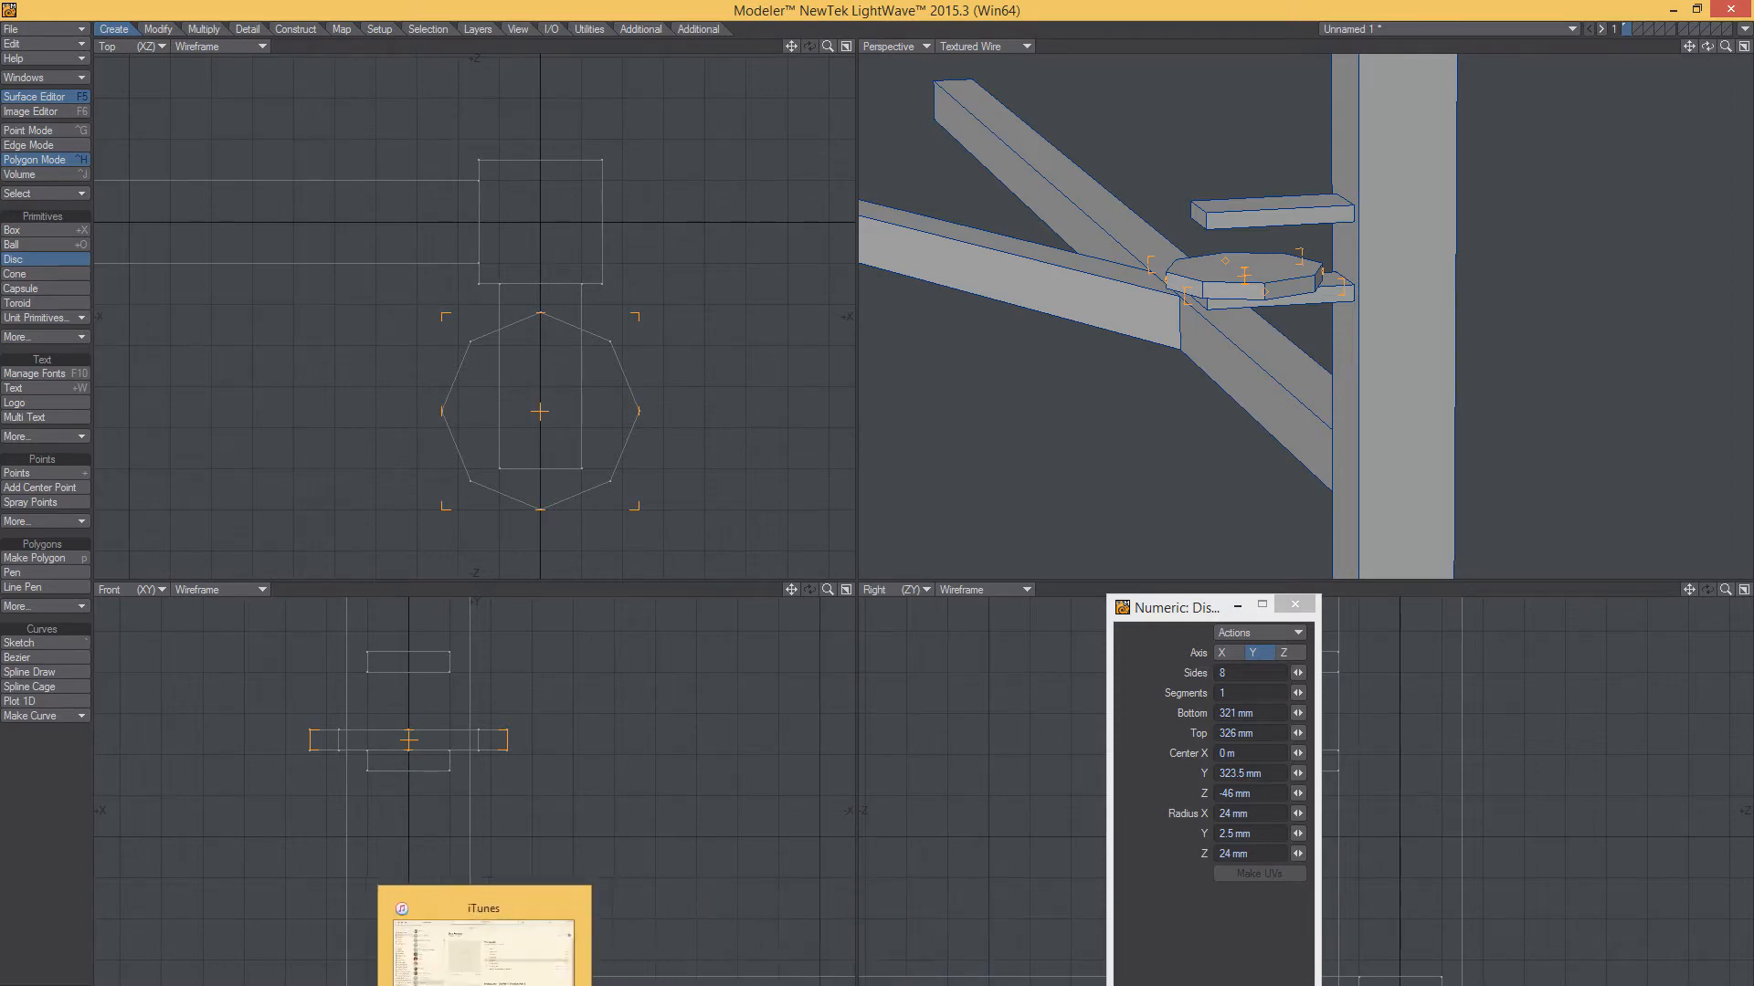
{"action": "left_click", "coordinate": [433, 985]}
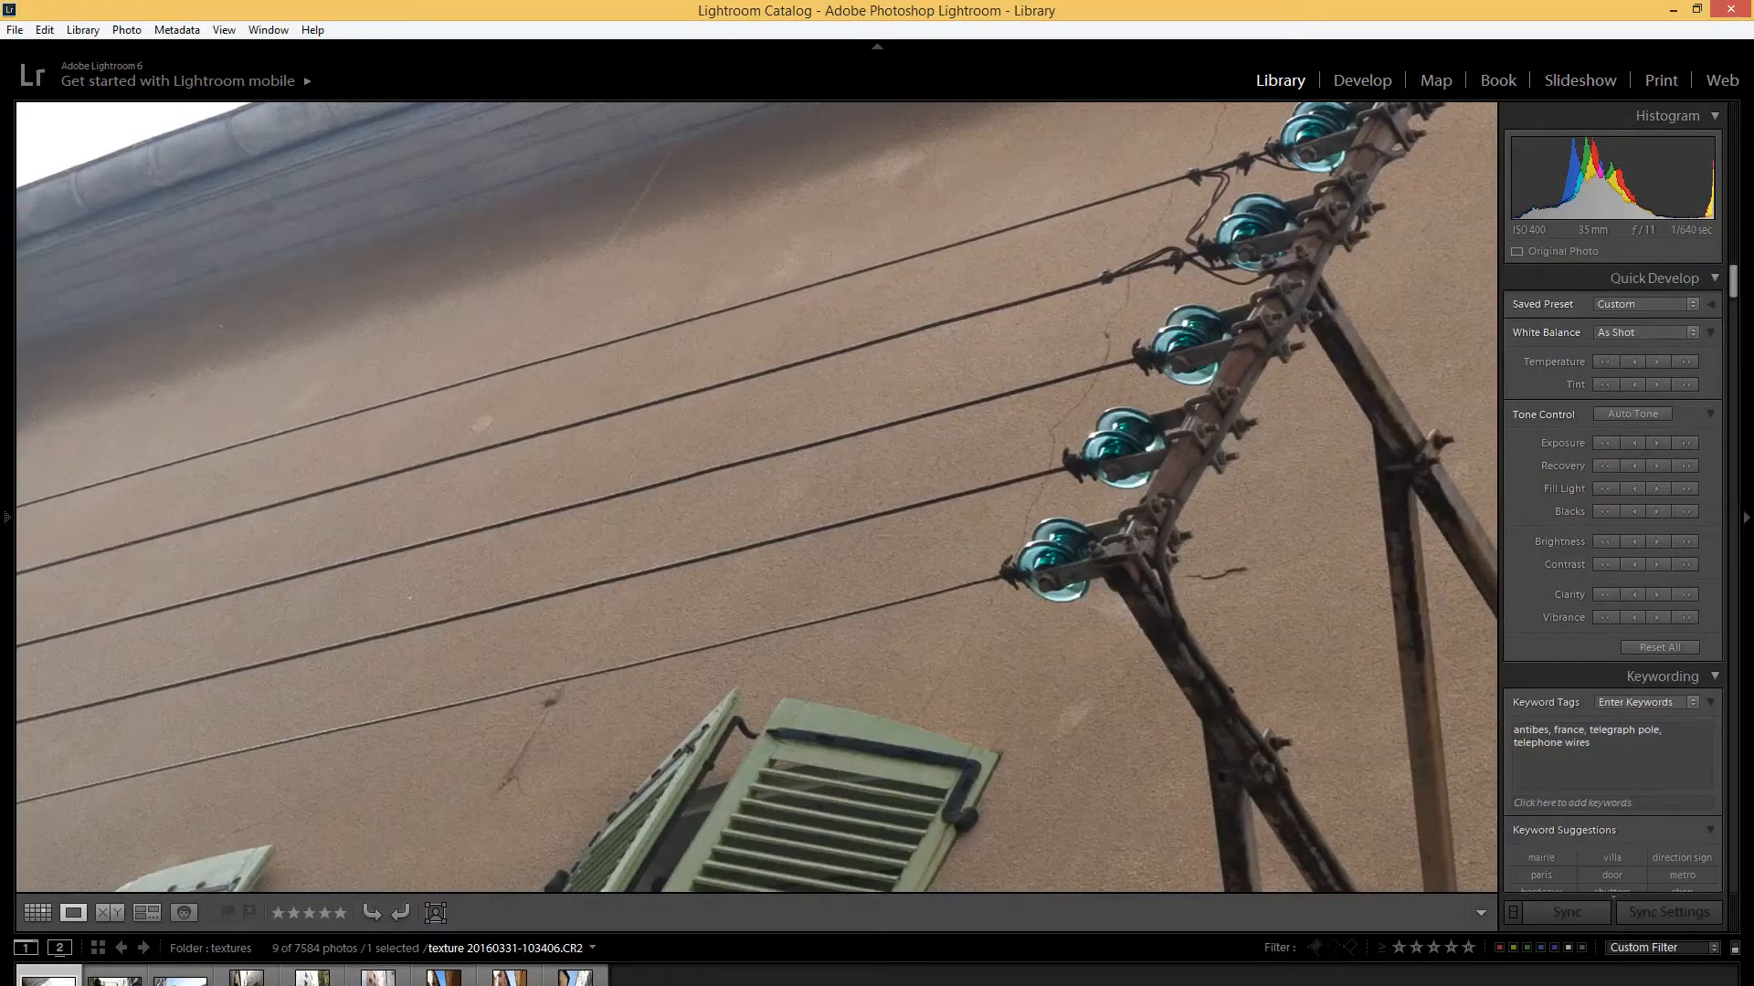
{"action": "key", "text": "alt+Tab"}
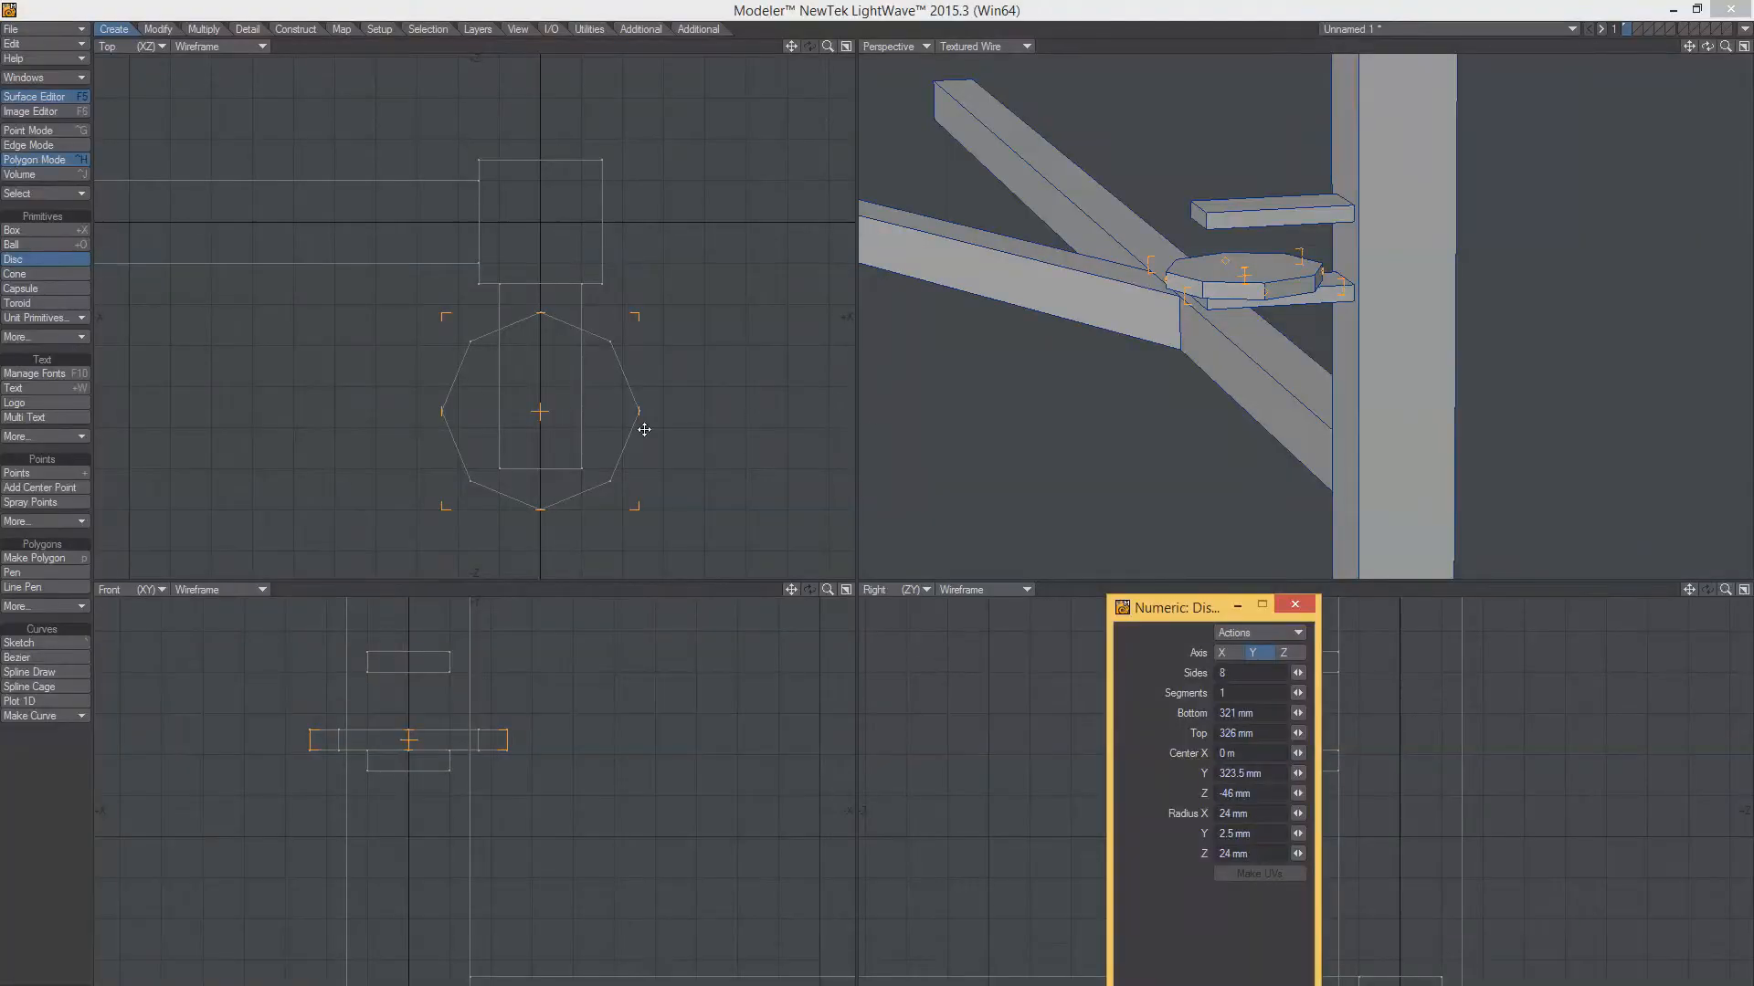
{"action": "left_click_drag", "start_coordinate": [461, 717], "coordinate": [489, 725], "text": "alt"}
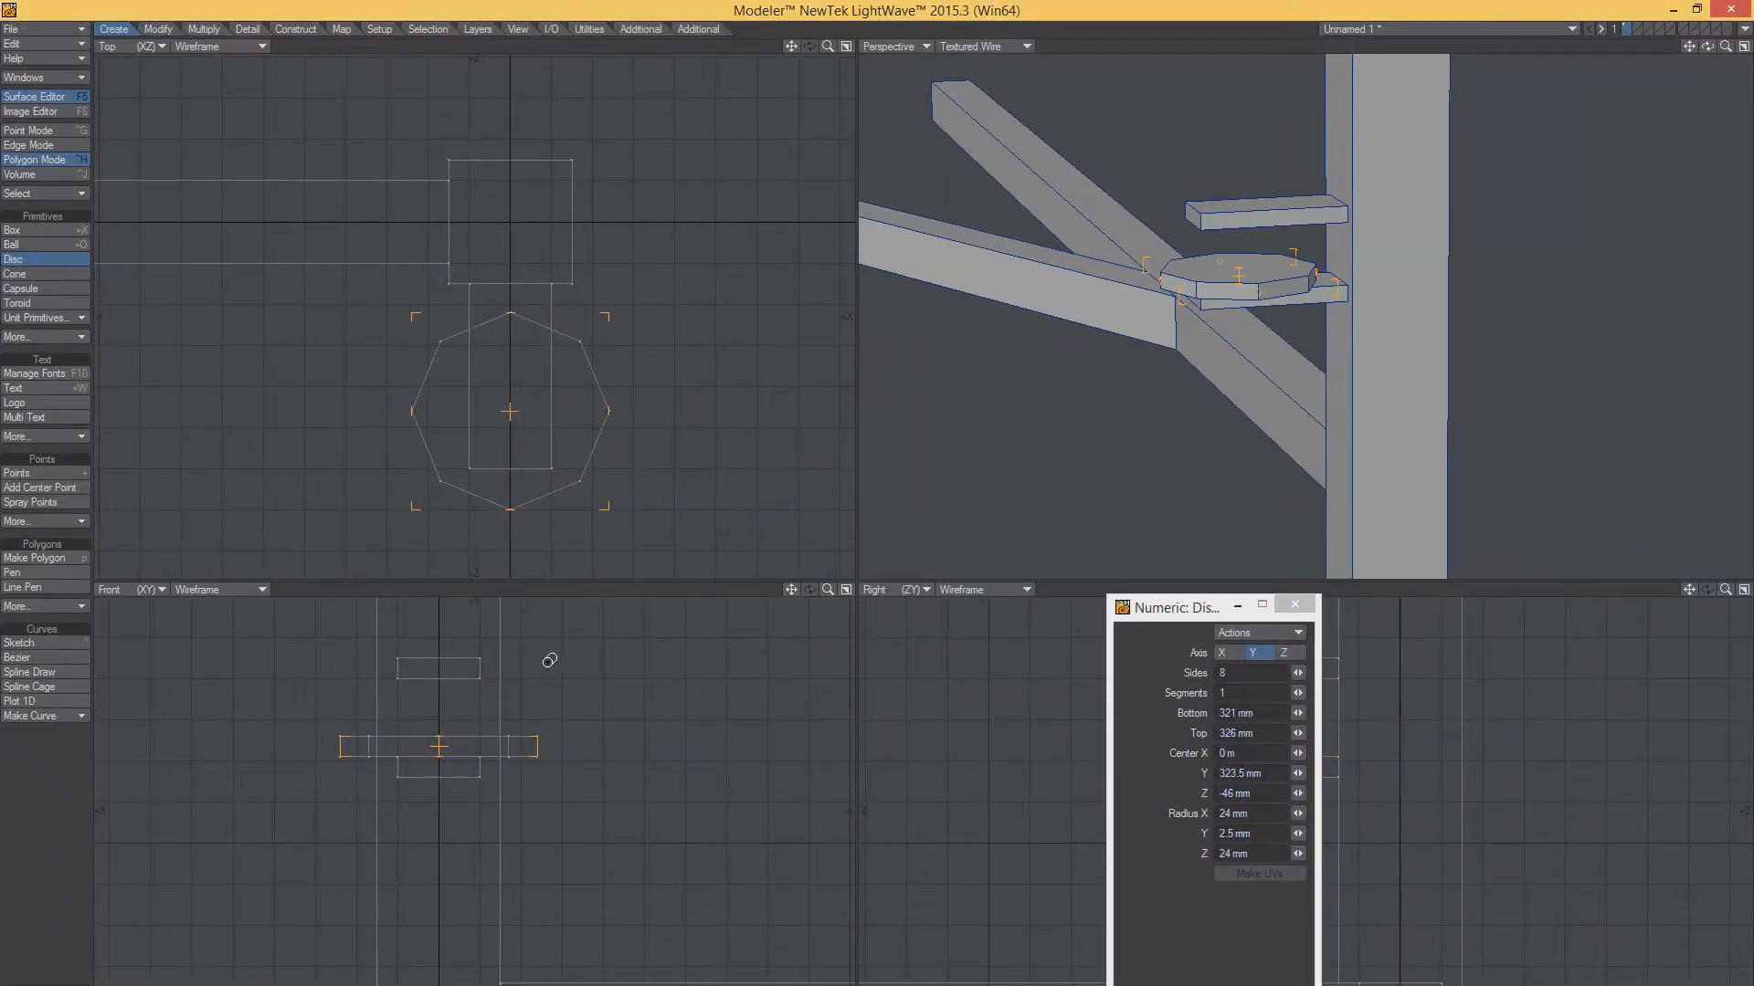
{"action": "key", "text": "space"}
{"action": "left_click", "coordinate": [454, 736]}
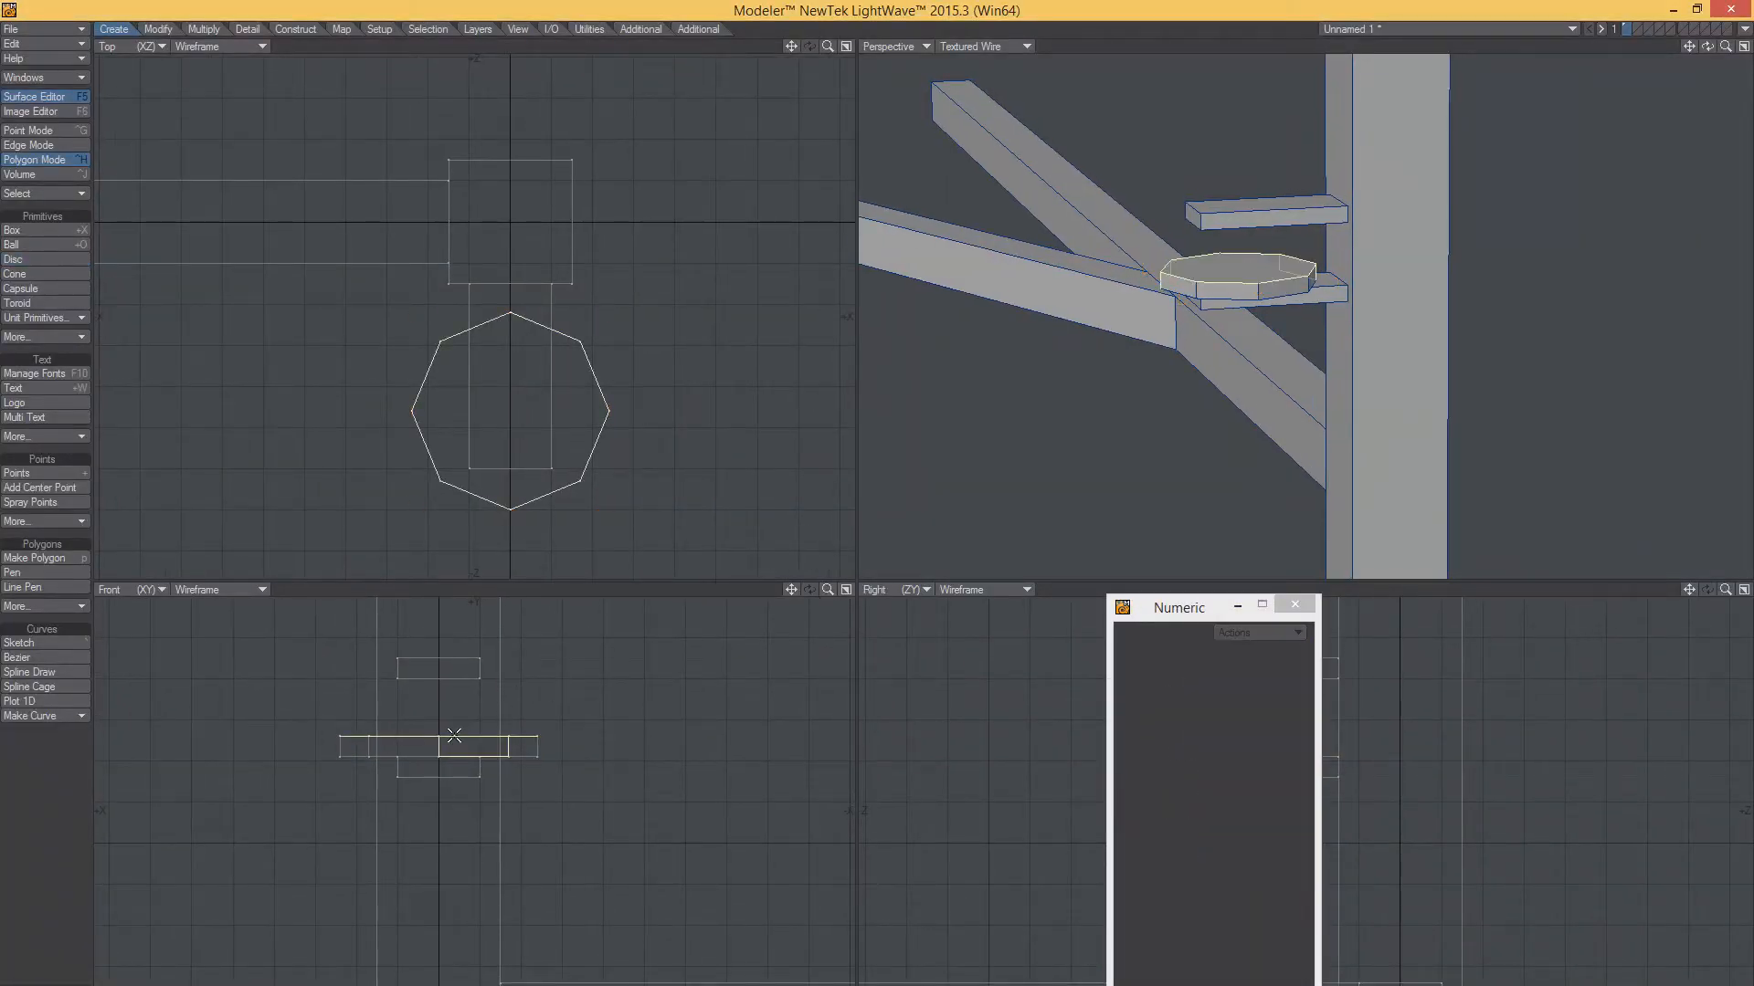
{"action": "key", "text": "]"}
{"action": "key", "text": "c"}
{"action": "key", "text": "v"}
{"action": "key", "text": "t"}
{"action": "left_click_drag", "start_coordinate": [616, 688], "coordinate": [616, 630]}
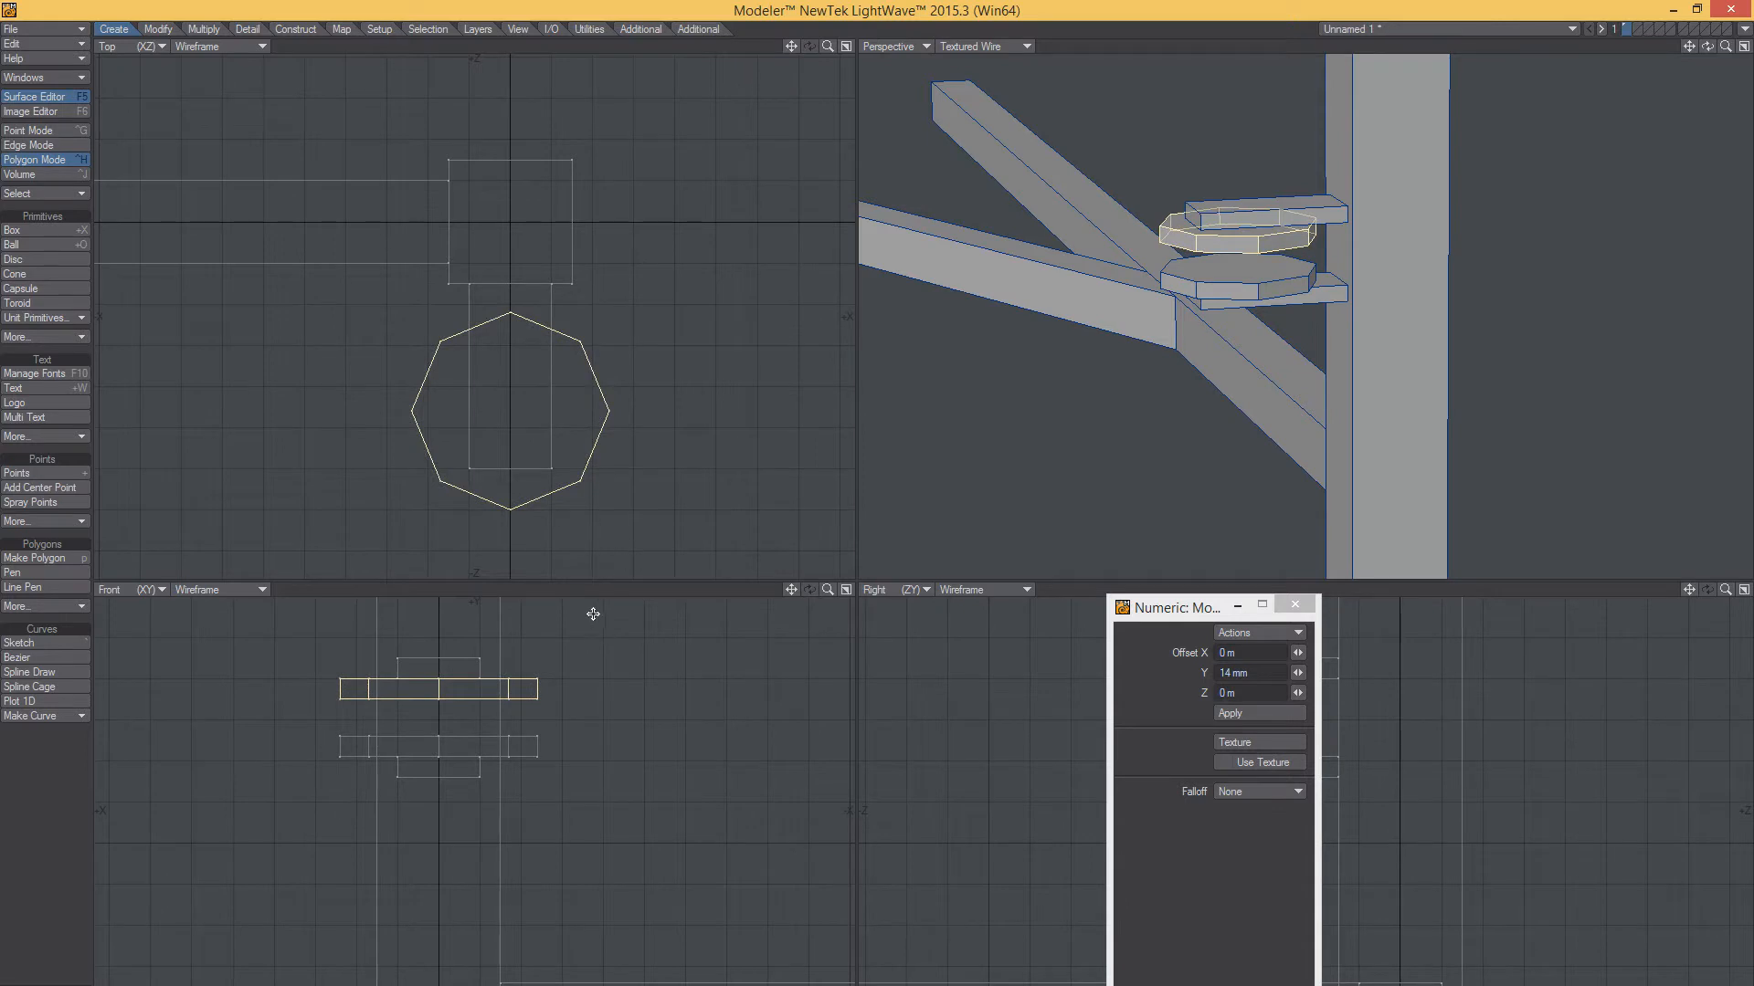
{"action": "key", "text": "space"}
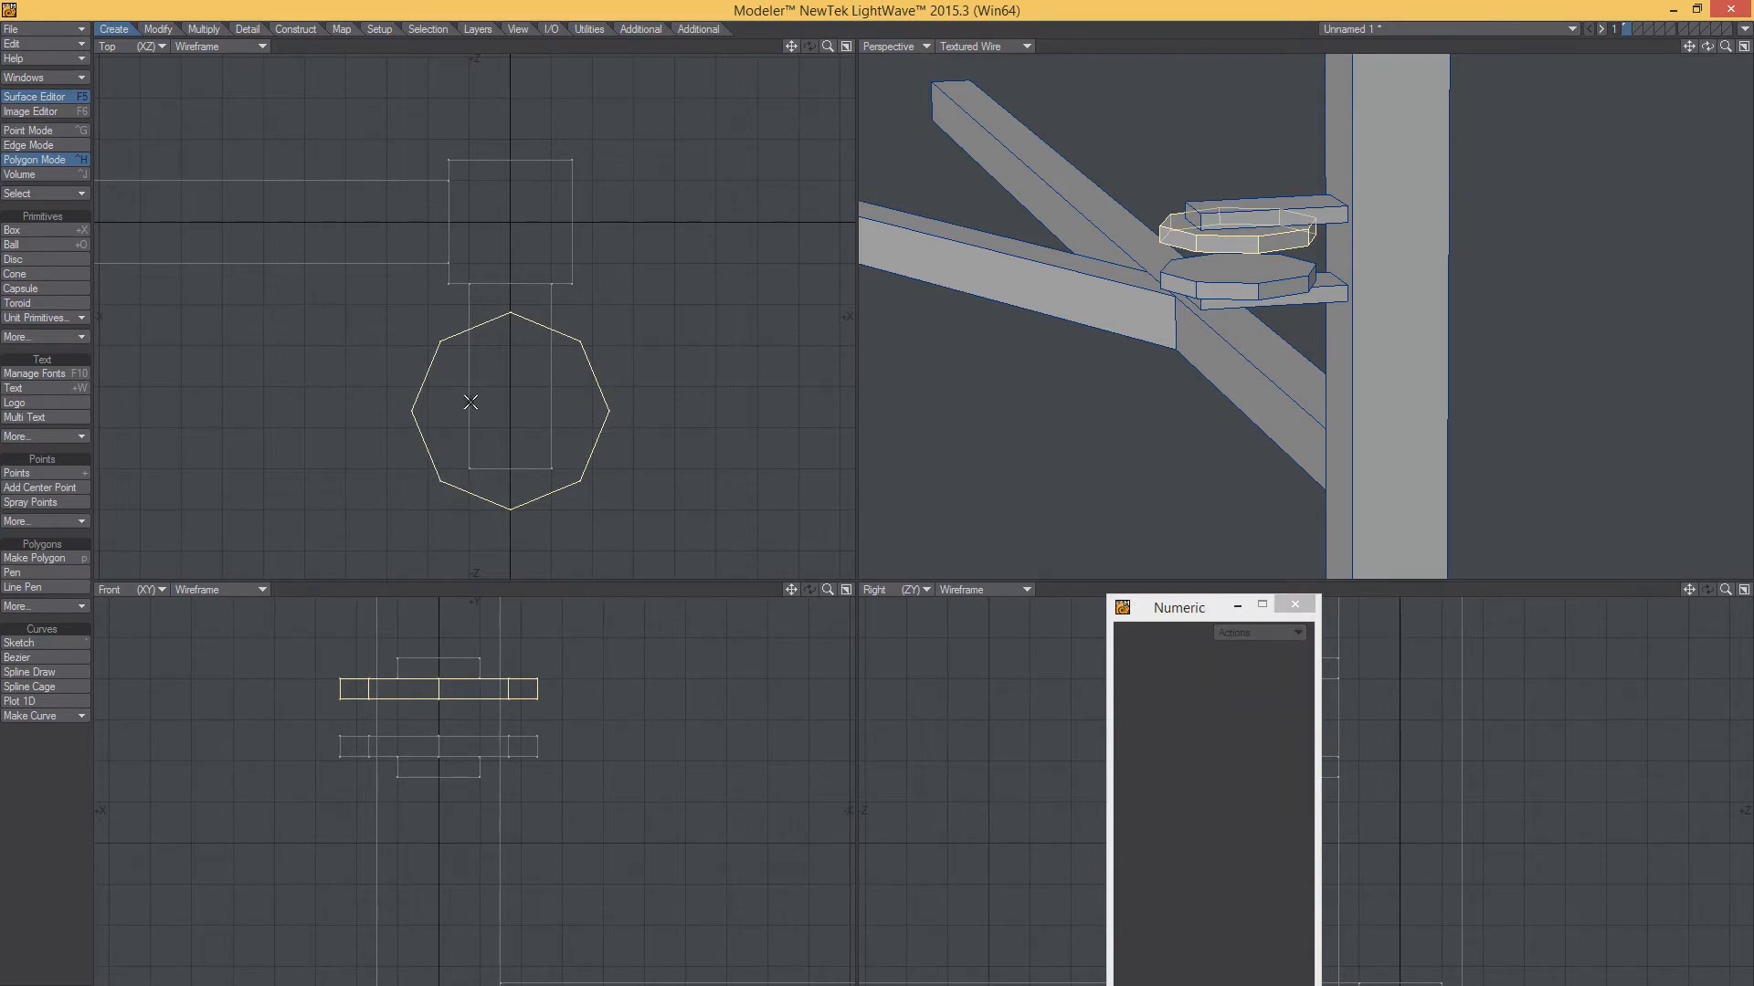
Draw a 20 × 9 × 20 mm box between the two discs, centred at X 0, Y 330.5 mm and Z -46 mm
{"action": "key", "text": "shift+x"}
{"action": "left_click_drag", "start_coordinate": [399, 703], "coordinate": [484, 716]}
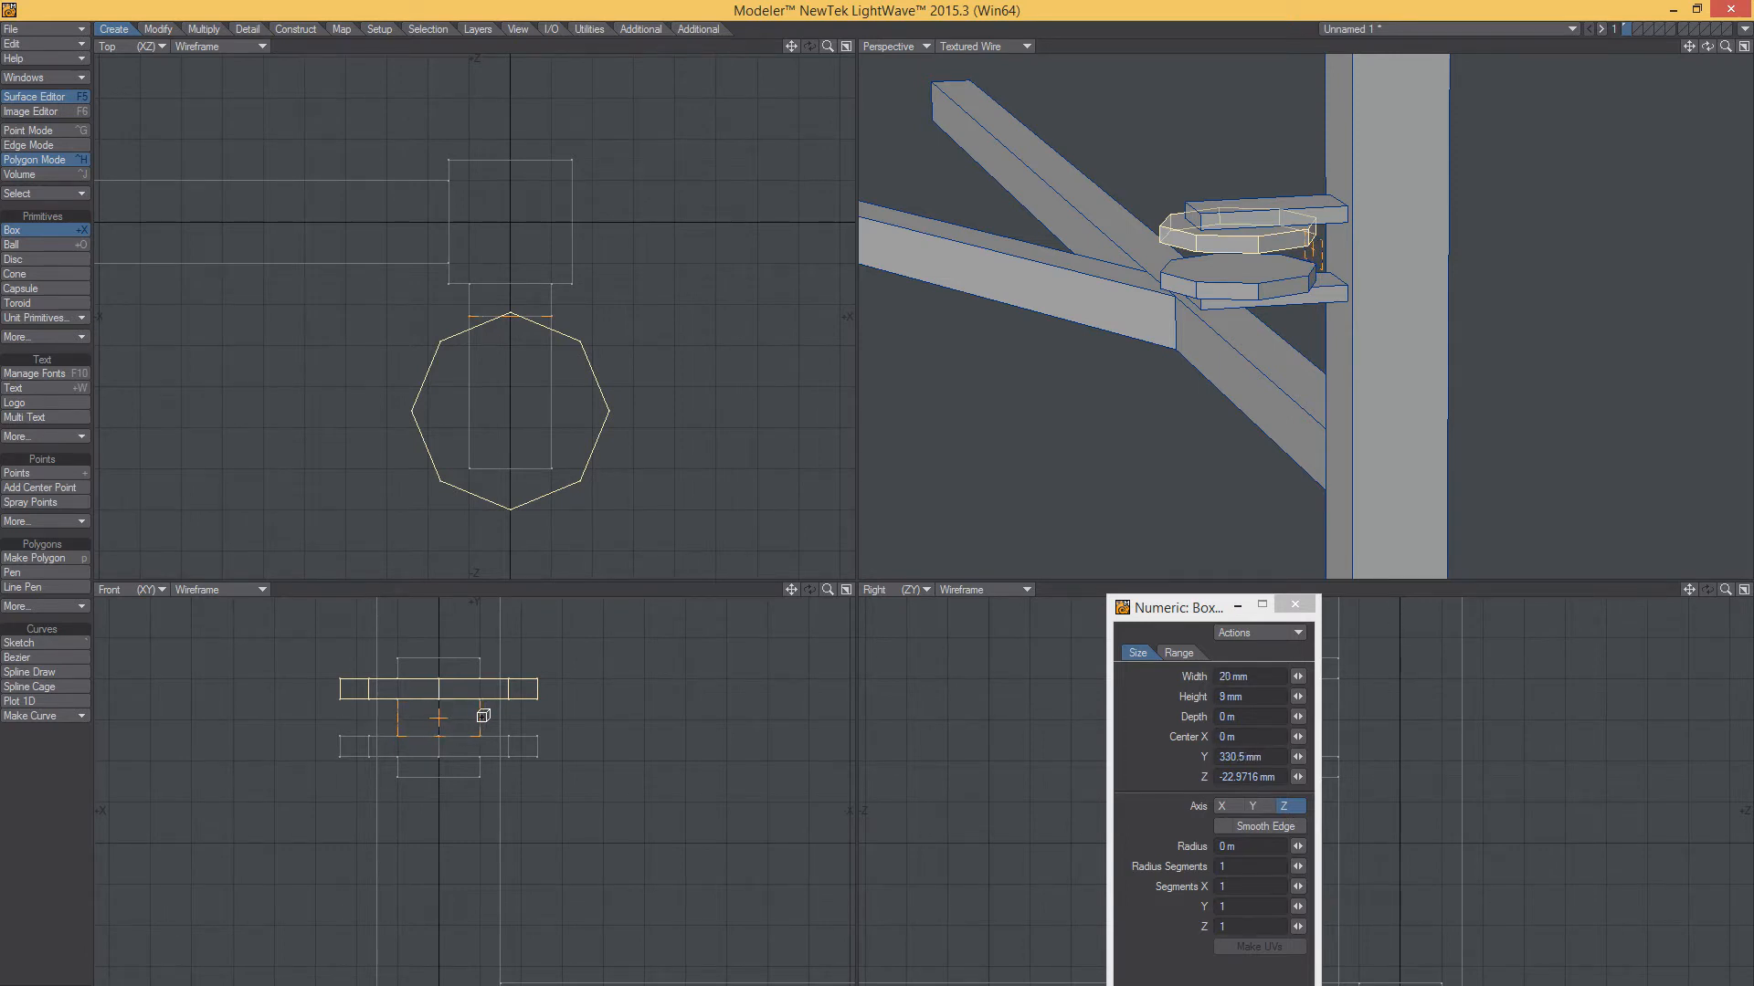
{"action": "left_click_drag", "start_coordinate": [512, 319], "coordinate": [518, 451]}
{"action": "left_click_drag", "start_coordinate": [508, 319], "coordinate": [504, 370]}
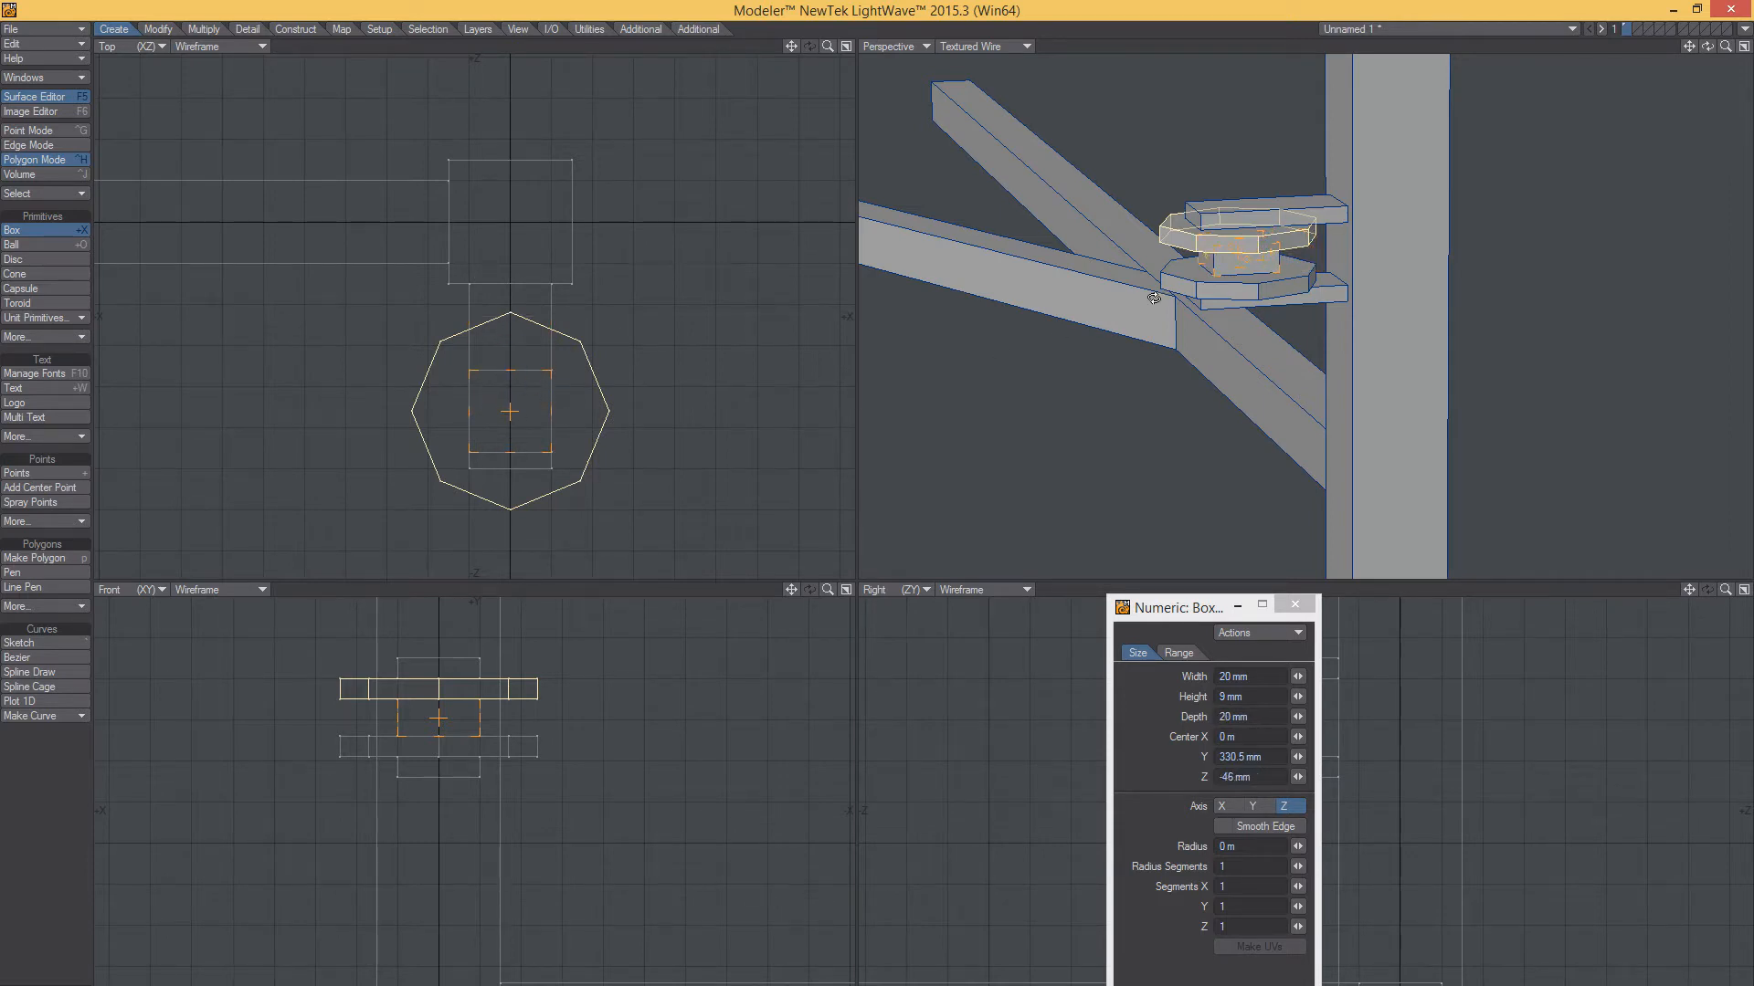
{"action": "left_click_drag", "start_coordinate": [1154, 297], "coordinate": [1147, 196], "text": "alt"}
{"action": "key", "text": "space"}
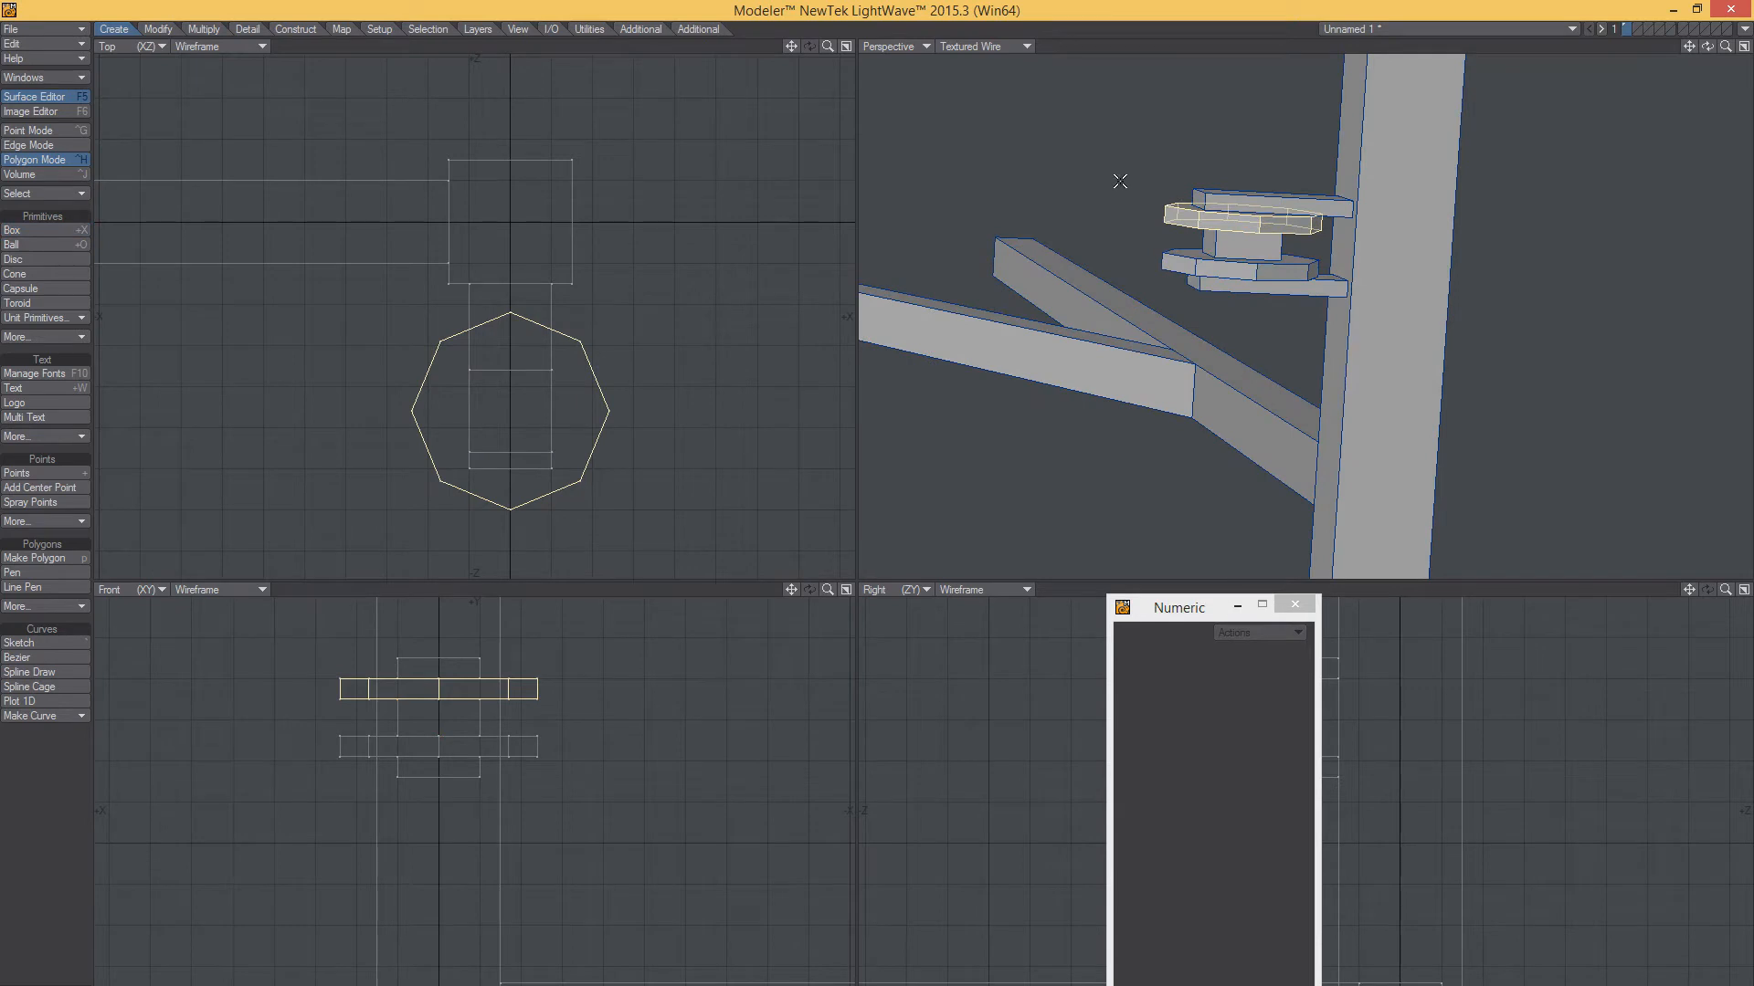
Assign the two discs a surface named insulator, coloured 67, 200, 200, with smoothing on
{"action": "key", "text": "slash"}
{"action": "scroll", "coordinate": [1271, 294], "scroll_direction": "down", "scroll_amount": 4}
{"action": "mouse_move", "coordinate": [1271, 294]}
{"action": "left_mouse_down", "text": "alt"}
{"action": "mouse_move", "coordinate": [1319, 109]}
{"action": "mouse_move", "coordinate": [1257, 292]}
{"action": "left_mouse_up", "text": "alt"}
{"action": "left_click", "coordinate": [1258, 292]}
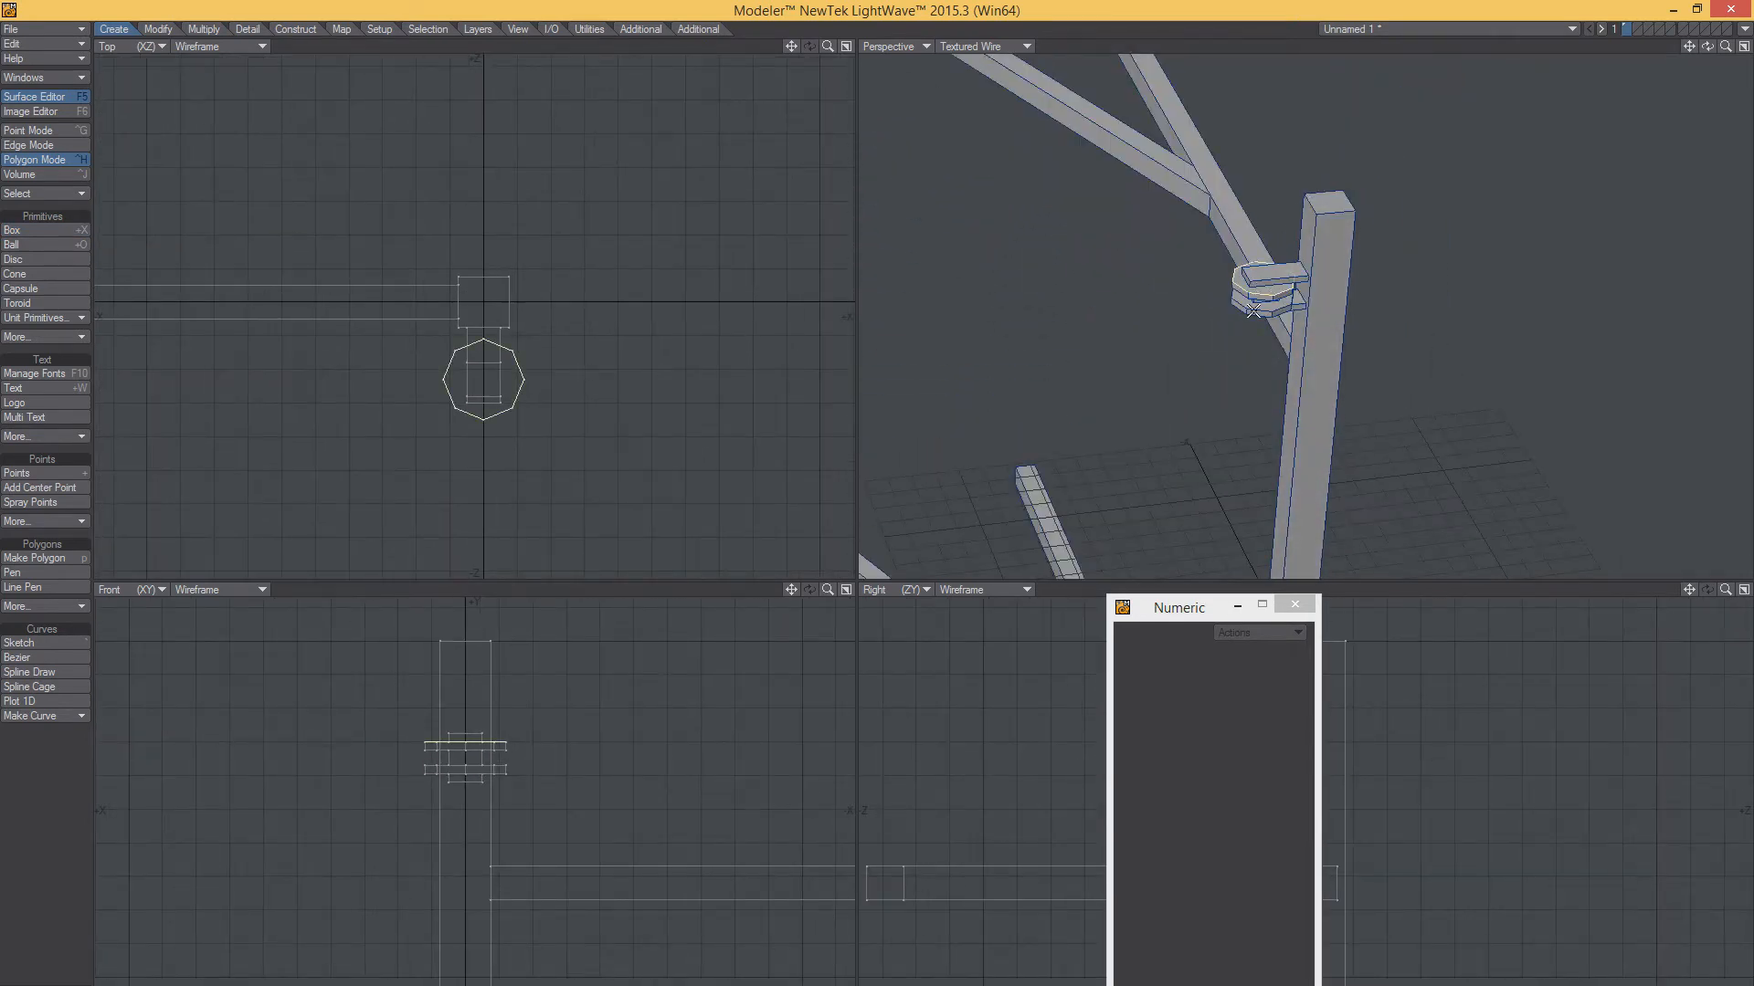
{"action": "left_click", "coordinate": [1252, 312]}
{"action": "key", "text": "q"}
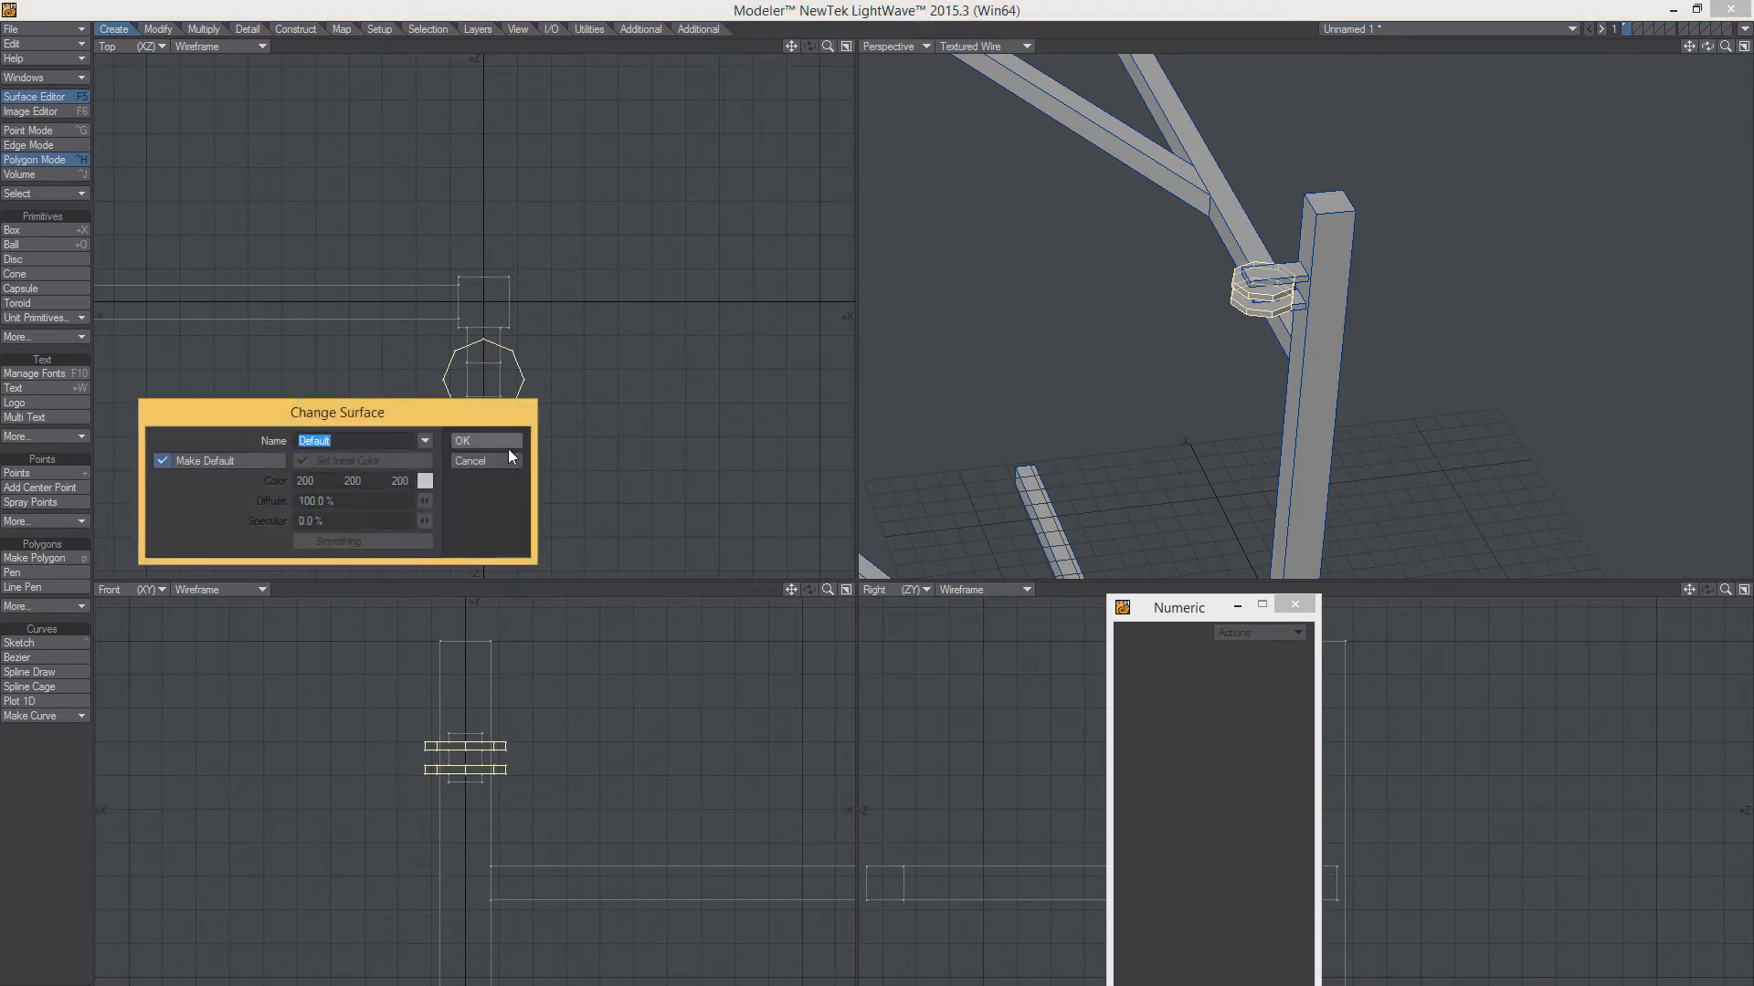
{"action": "type", "text": "insulator"}
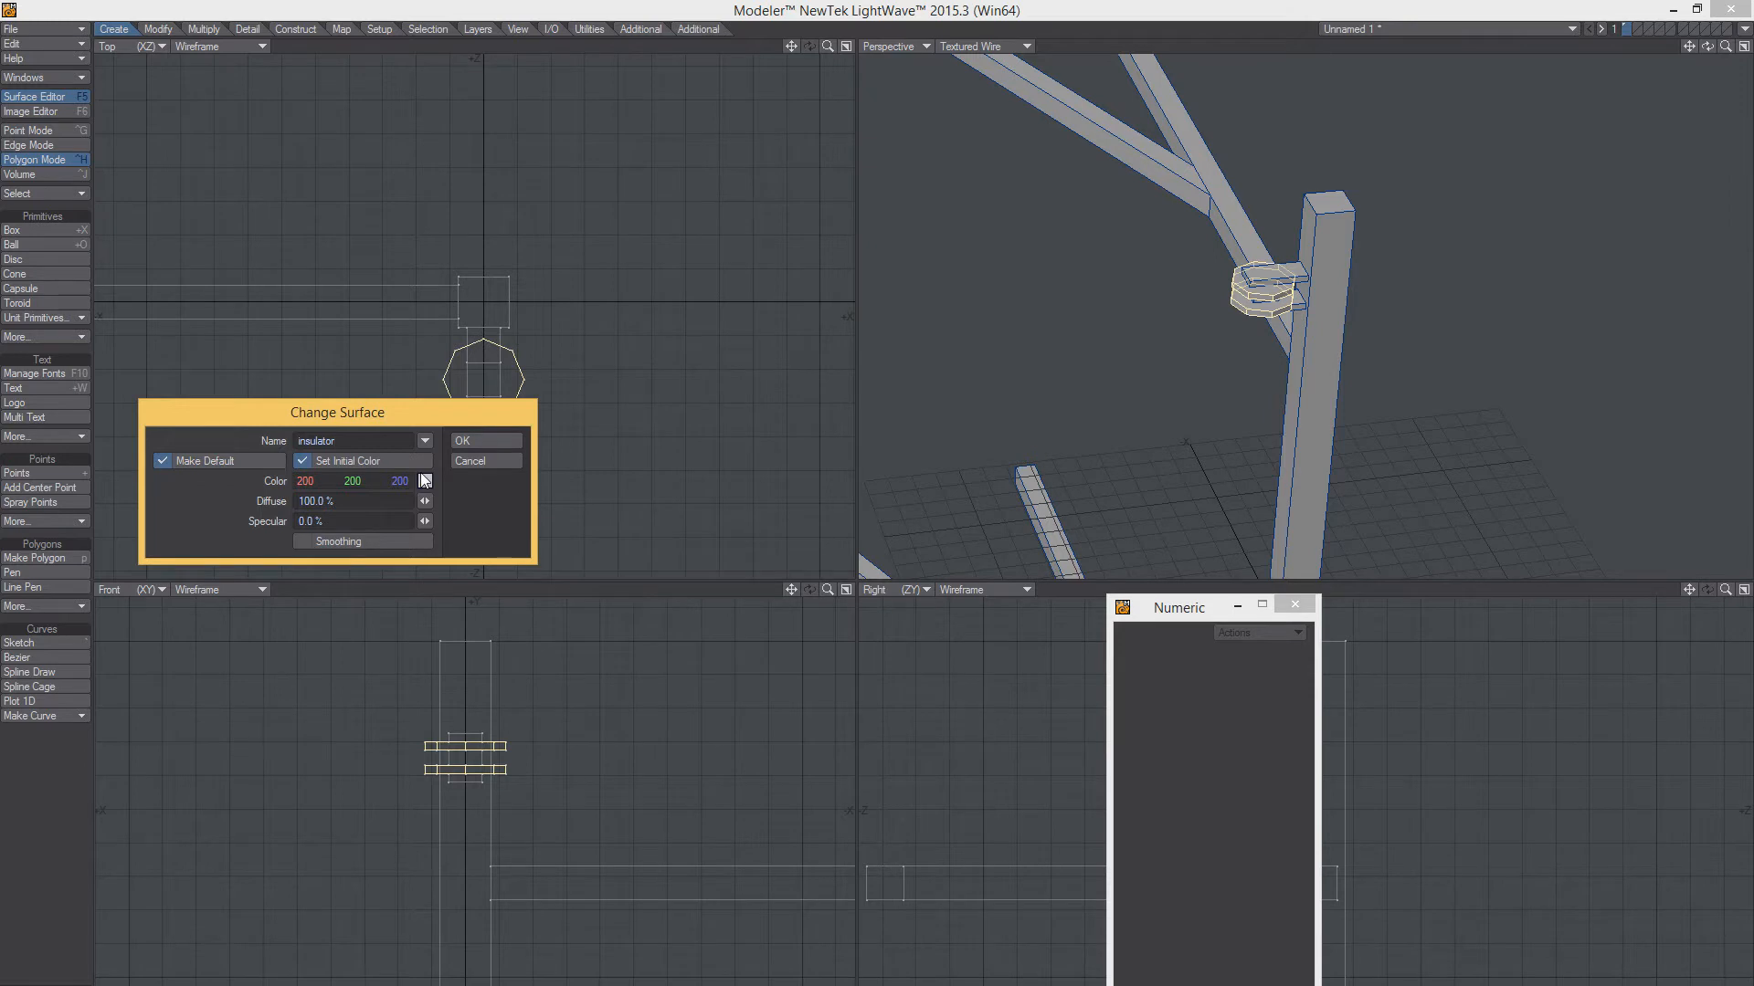
{"action": "left_click", "coordinate": [425, 480]}
{"action": "left_click", "coordinate": [663, 917]}
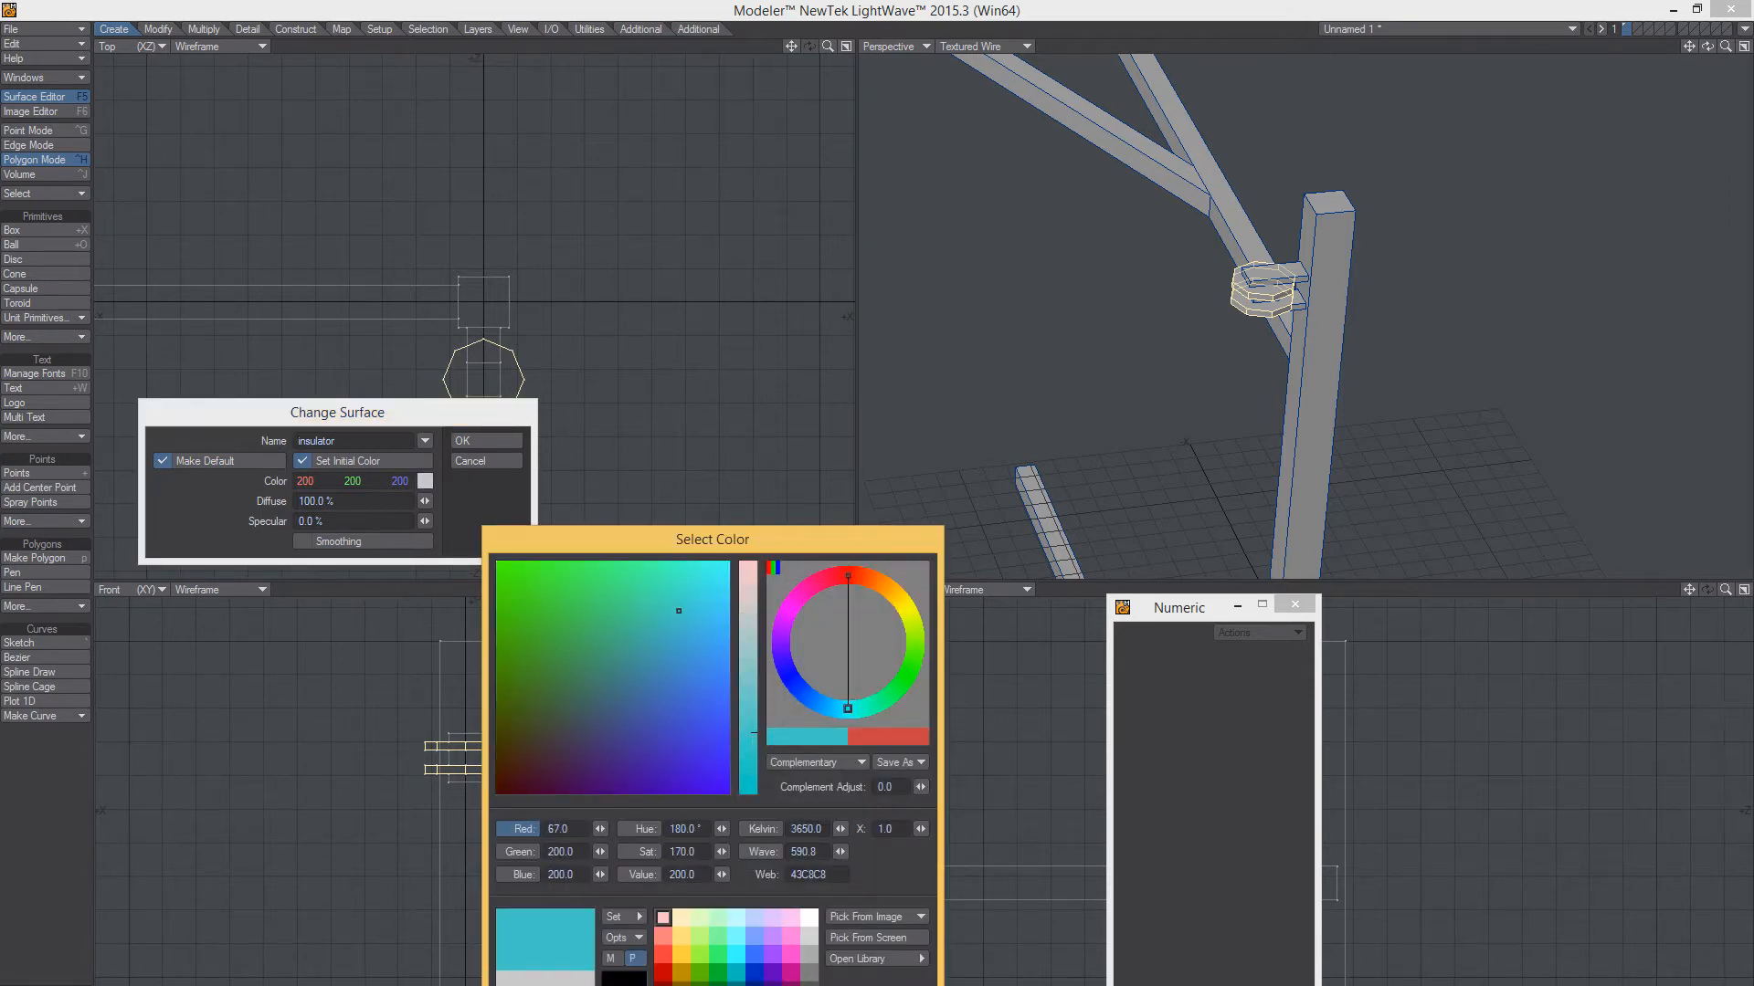
{"action": "left_click", "coordinate": [671, 985]}
{"action": "left_click", "coordinate": [301, 541]}
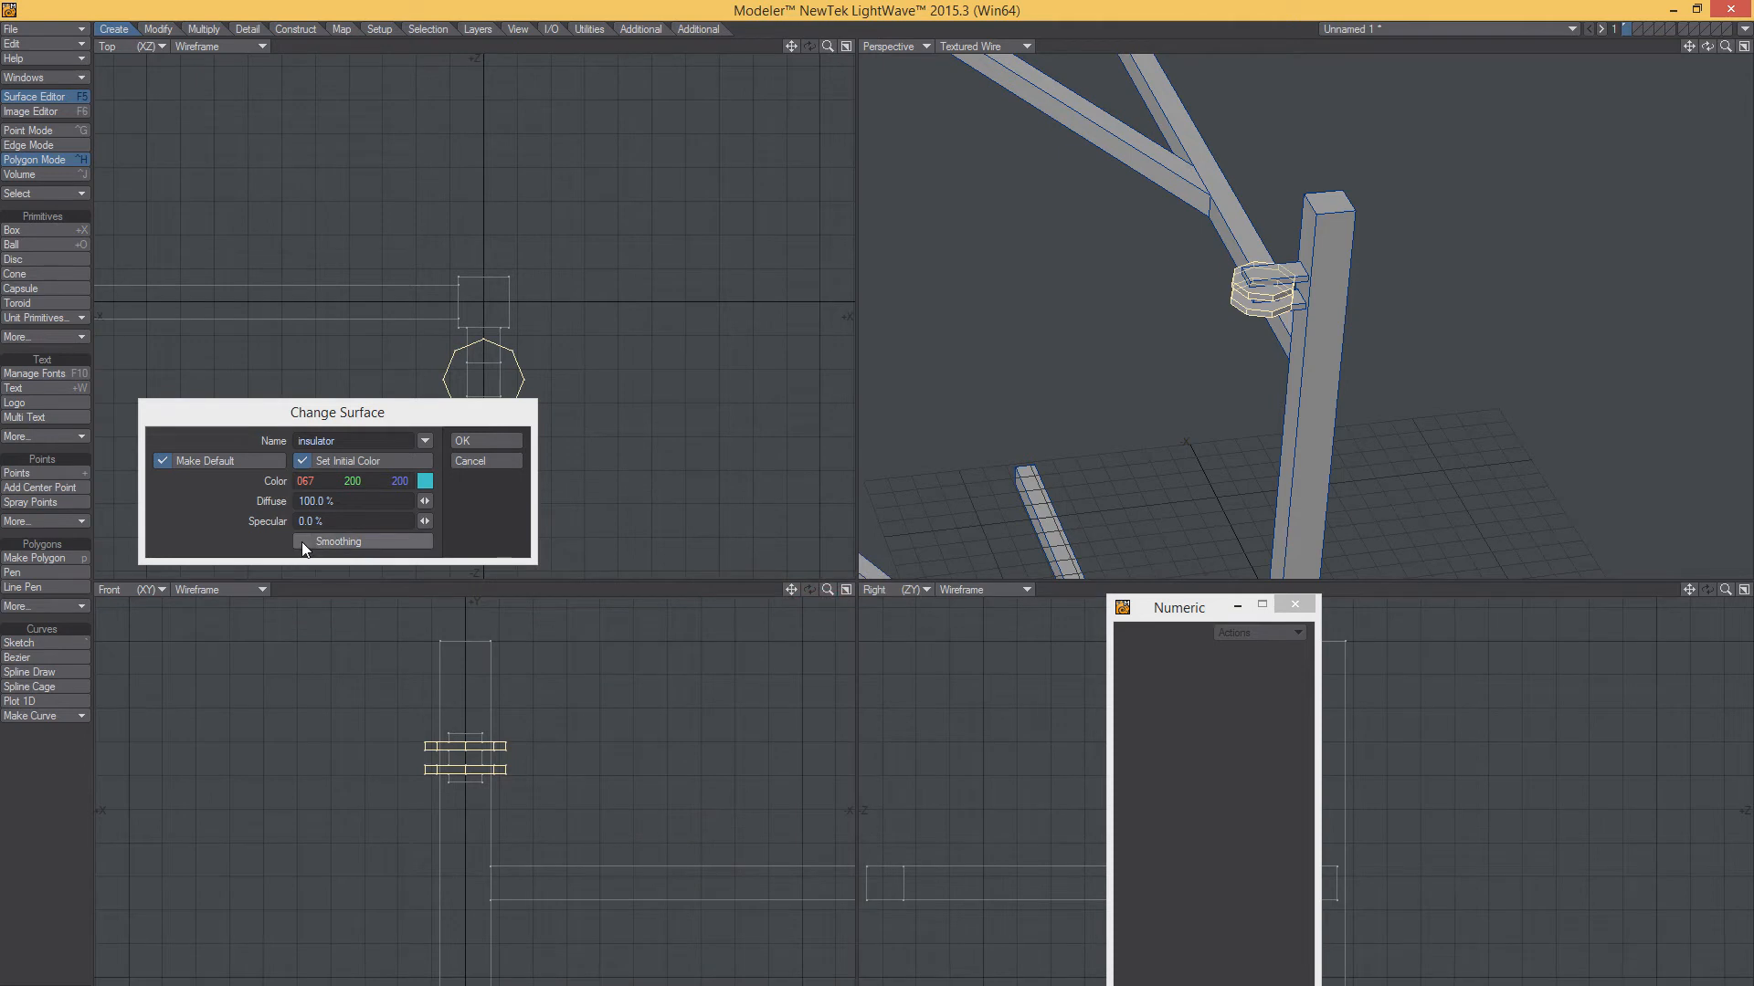
{"action": "left_click", "coordinate": [466, 442]}
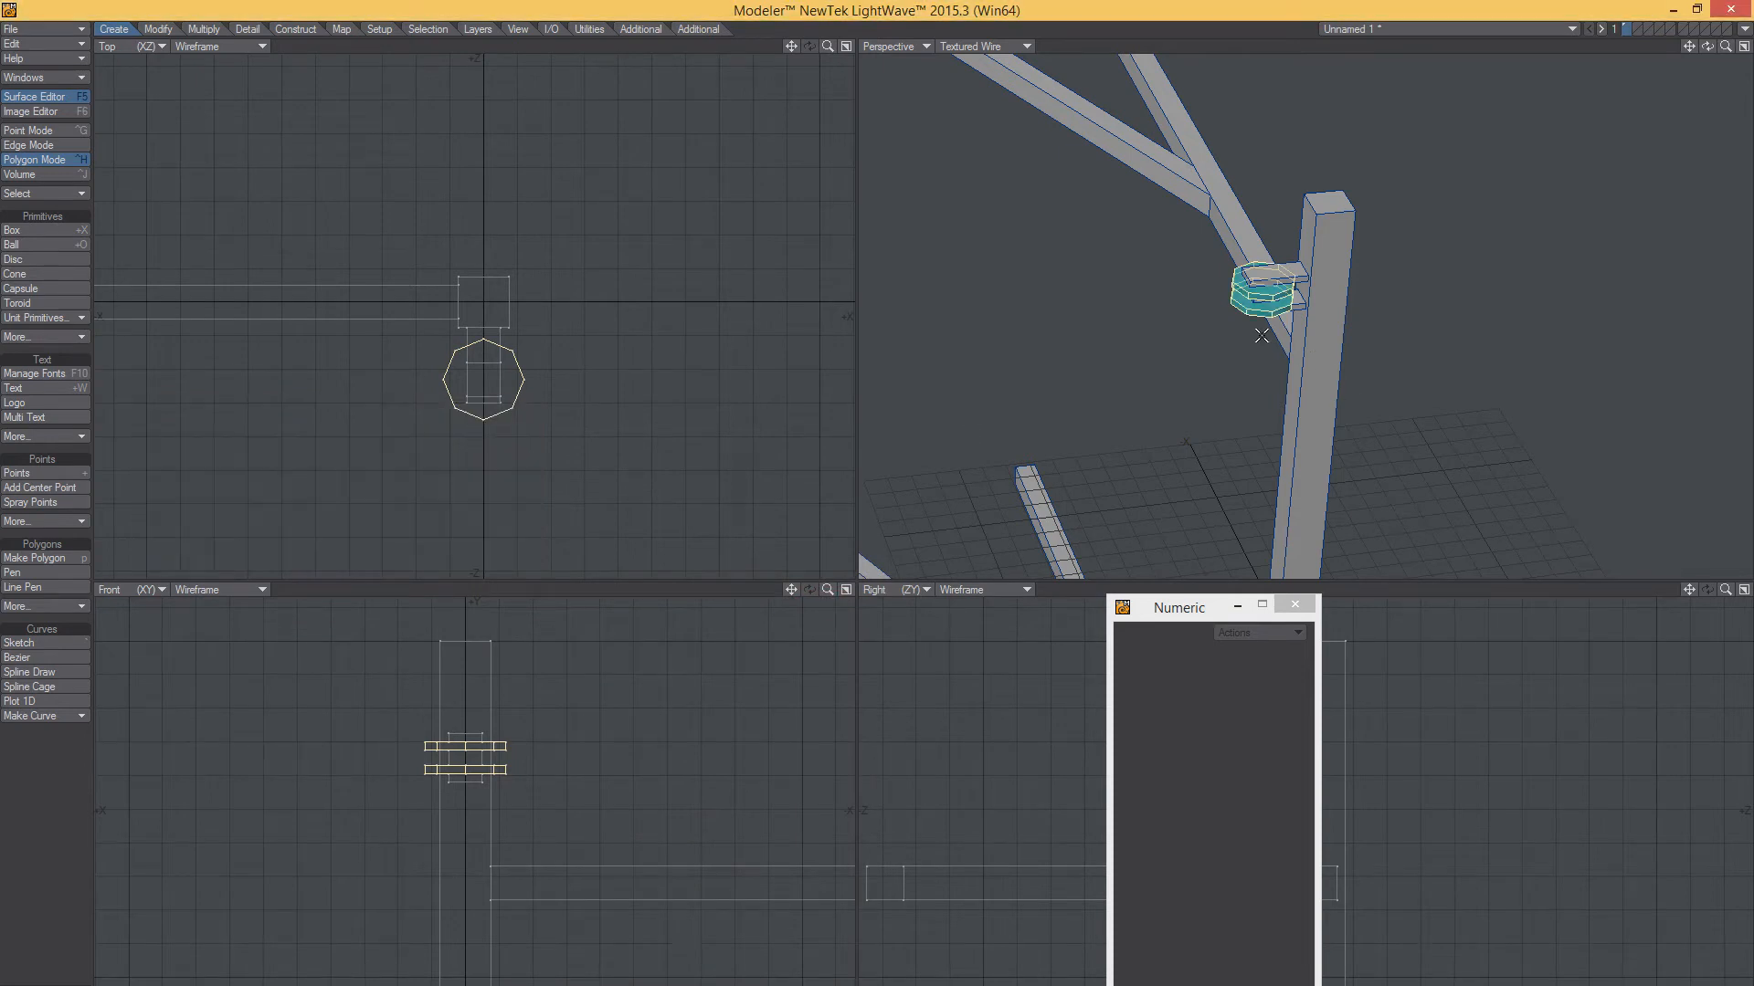
Assign the whole post and its connected braces a surface named dark metal, coloured blue (62, 111, 255), with smoothing on
{"action": "key", "text": "slash"}
{"action": "left_click_drag", "start_coordinate": [1271, 331], "coordinate": [1329, 174], "text": "alt"}
{"action": "left_click_drag", "start_coordinate": [1328, 174], "coordinate": [1335, 265], "text": "ctrl+alt"}
{"action": "left_click_drag", "start_coordinate": [1335, 264], "coordinate": [1262, 346], "text": "alt"}
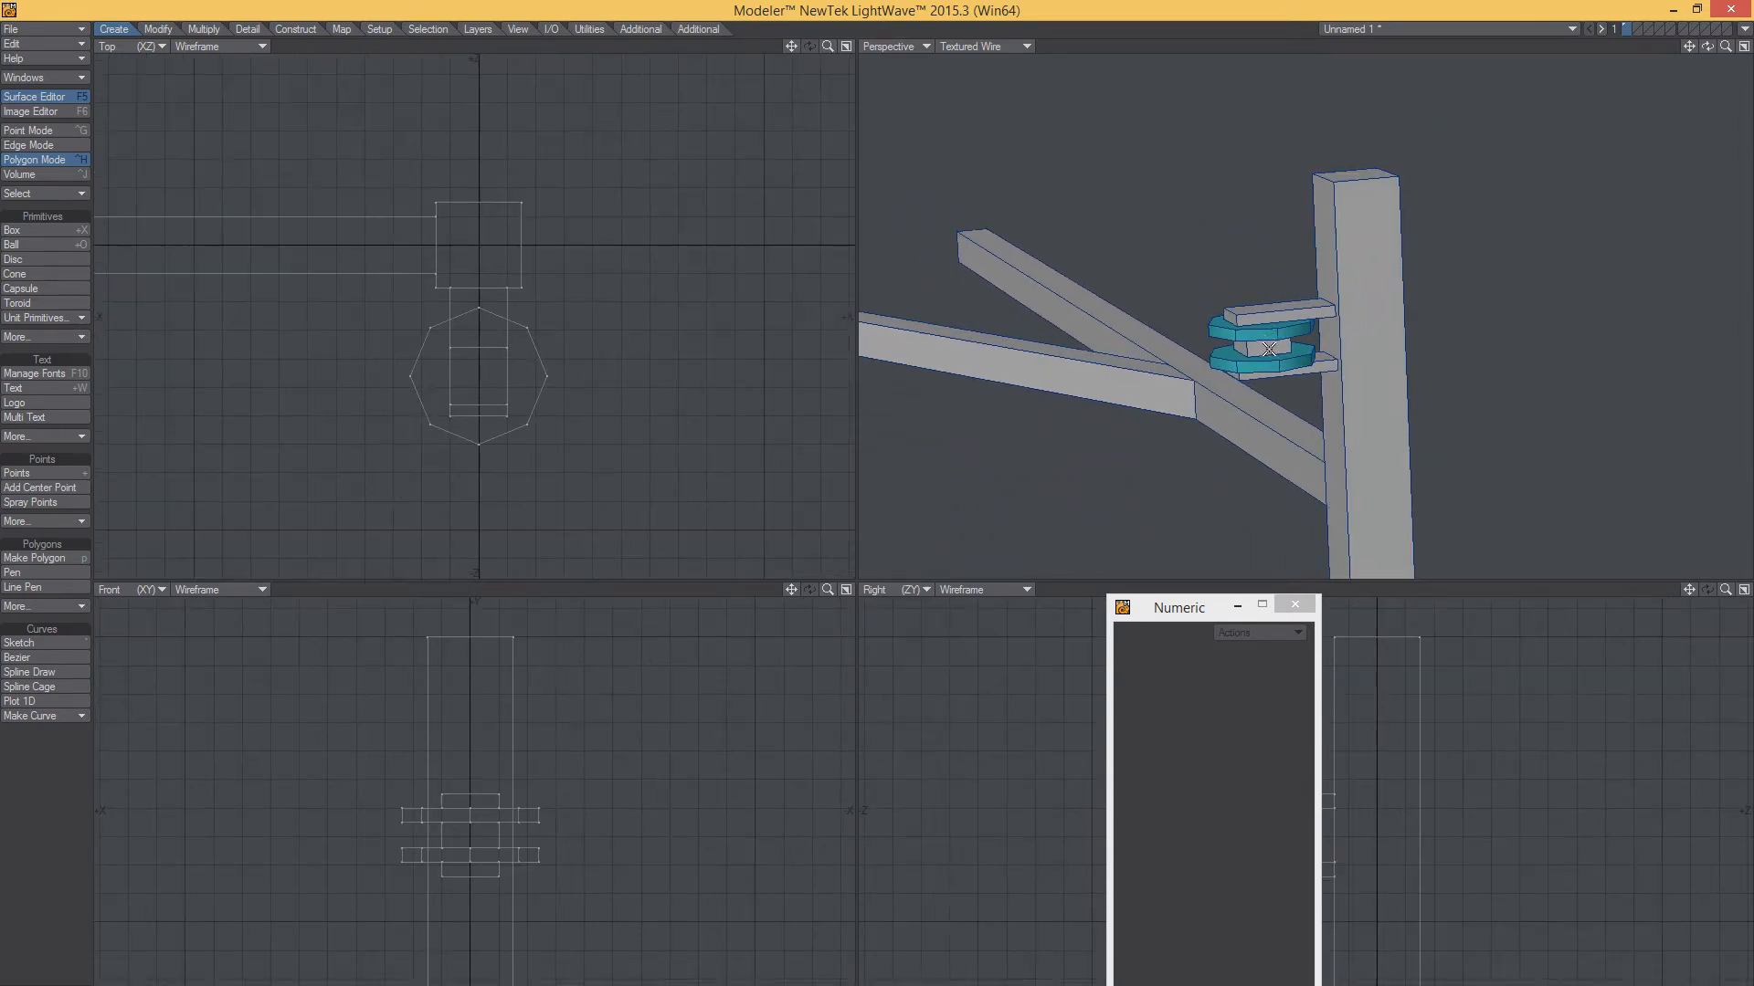
{"action": "left_click", "coordinate": [1367, 348]}
{"action": "left_click", "coordinate": [1237, 433], "text": "shift"}
{"action": "left_click", "coordinate": [1135, 398], "text": "shift"}
{"action": "left_click_drag", "start_coordinate": [1269, 521], "coordinate": [1189, 411], "text": "ctrl+alt"}
{"action": "left_click_drag", "start_coordinate": [1189, 411], "coordinate": [1259, 228], "text": "alt+shift"}
{"action": "key", "text": "bracketright"}
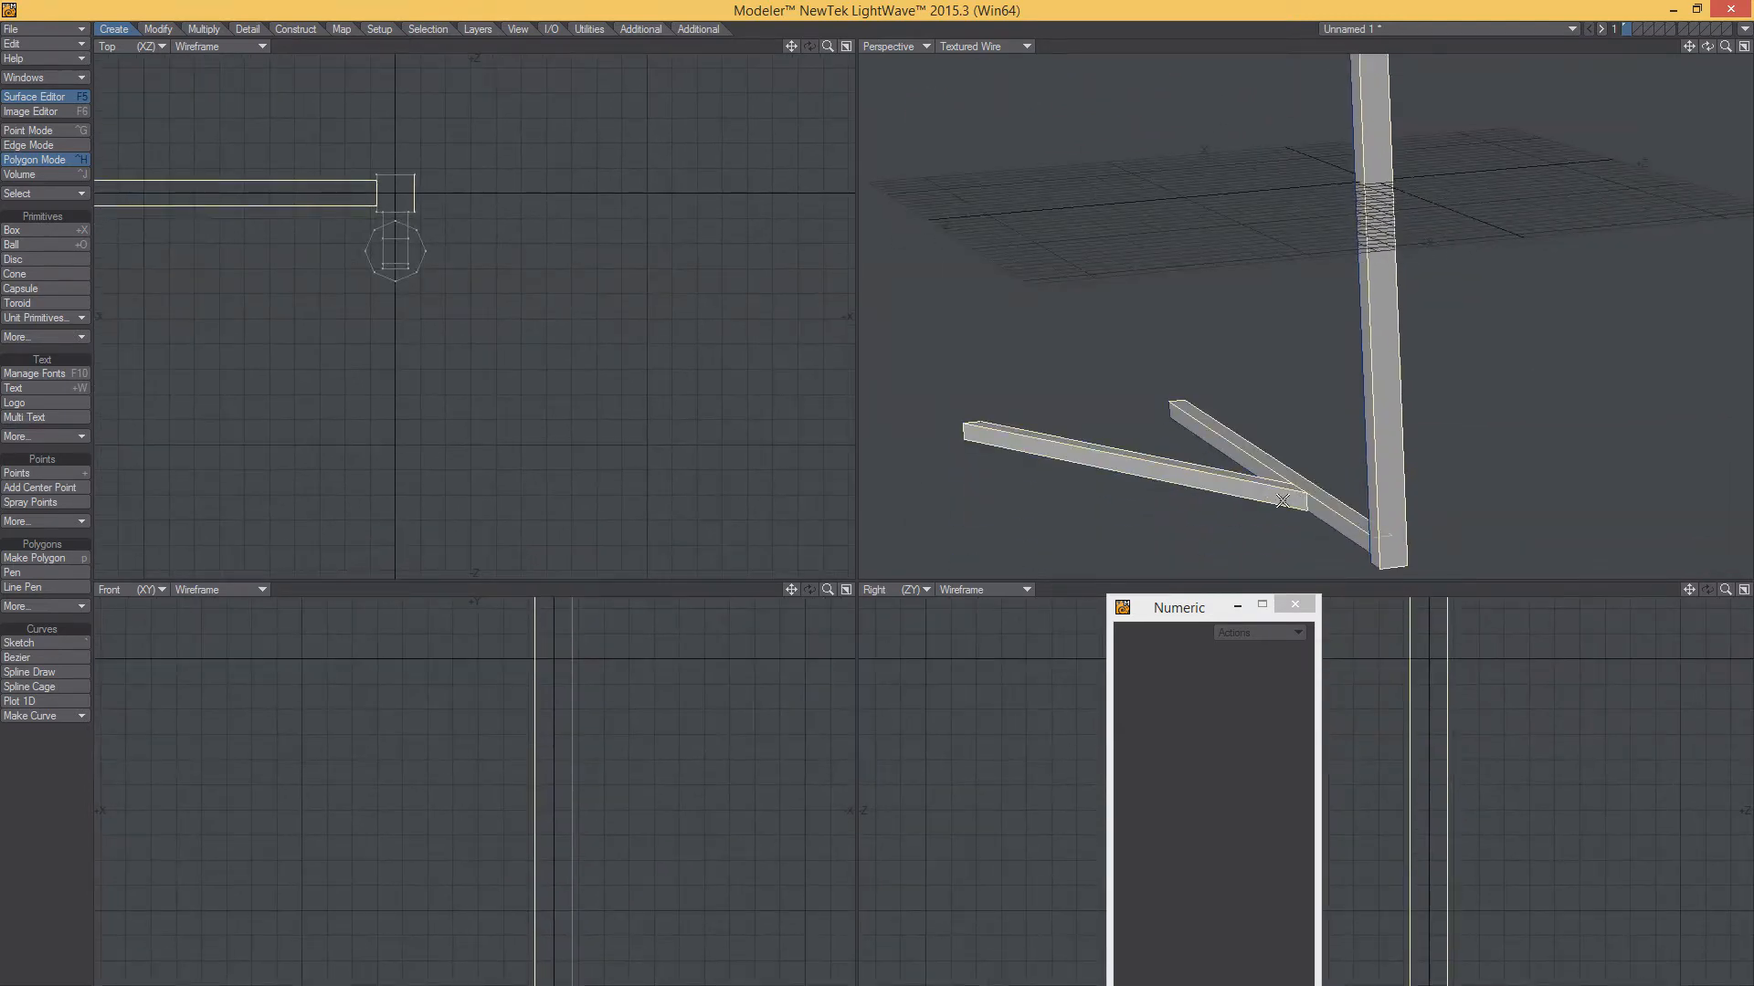
{"action": "key", "text": "bracketright"}
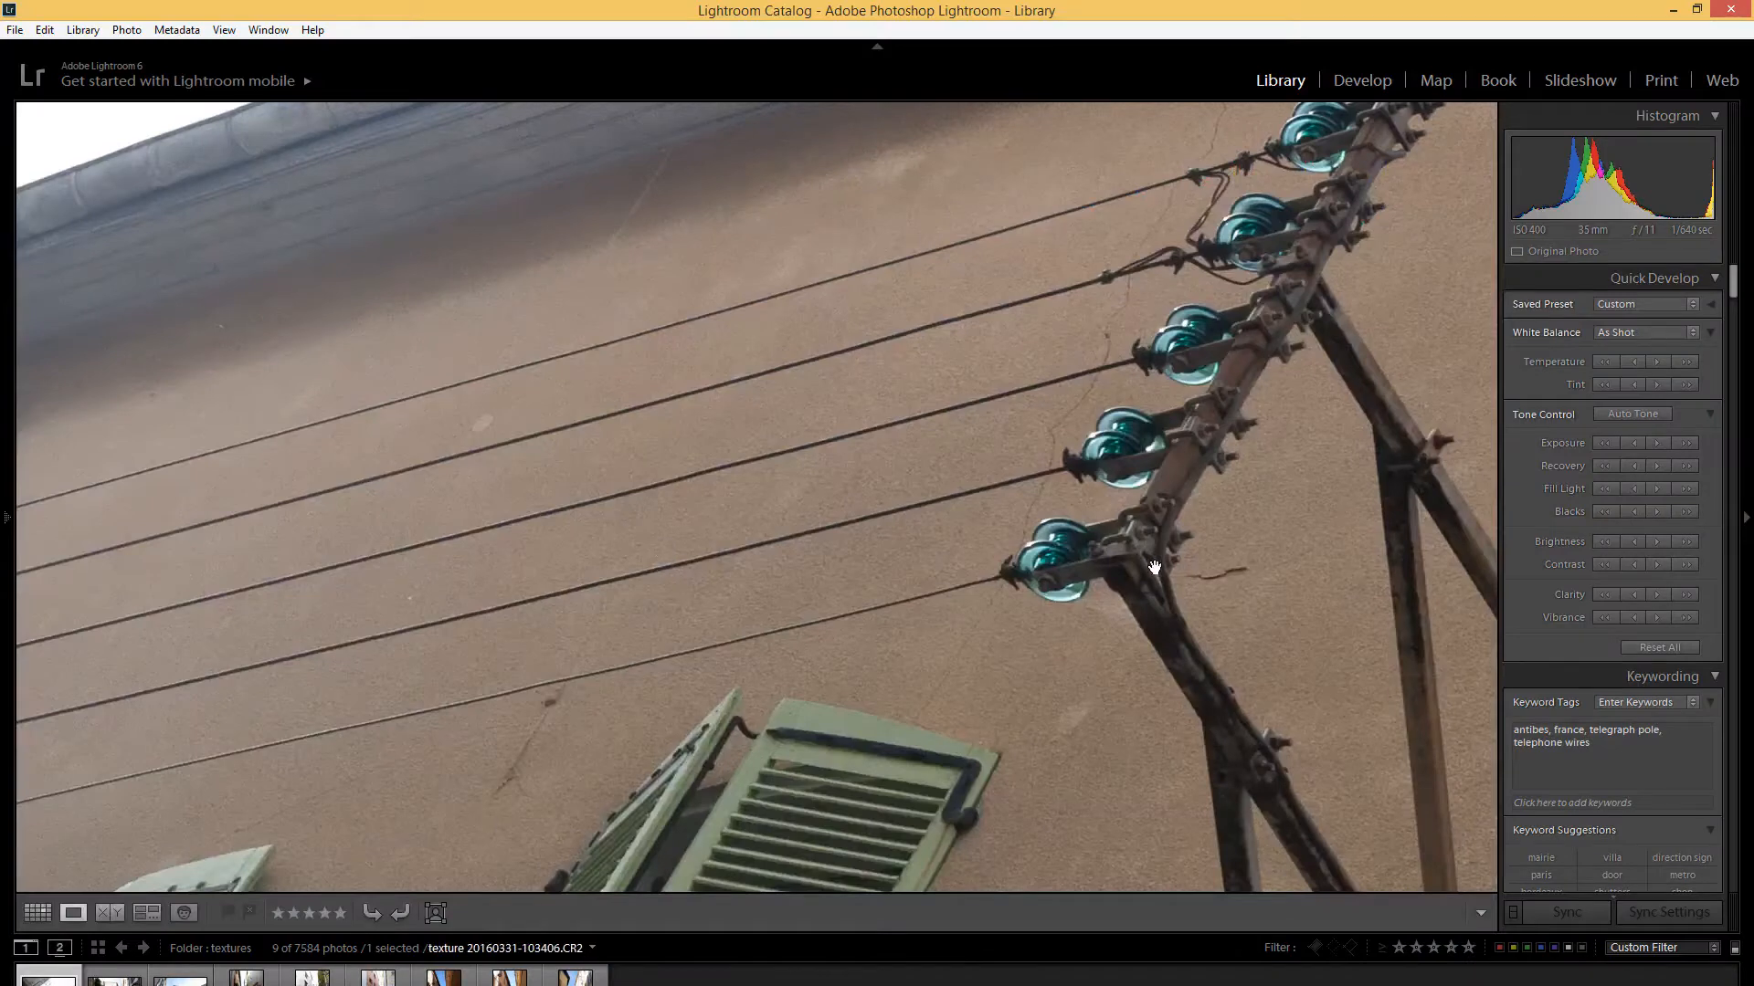
{"action": "left_click_drag", "start_coordinate": [1217, 603], "coordinate": [855, 530]}
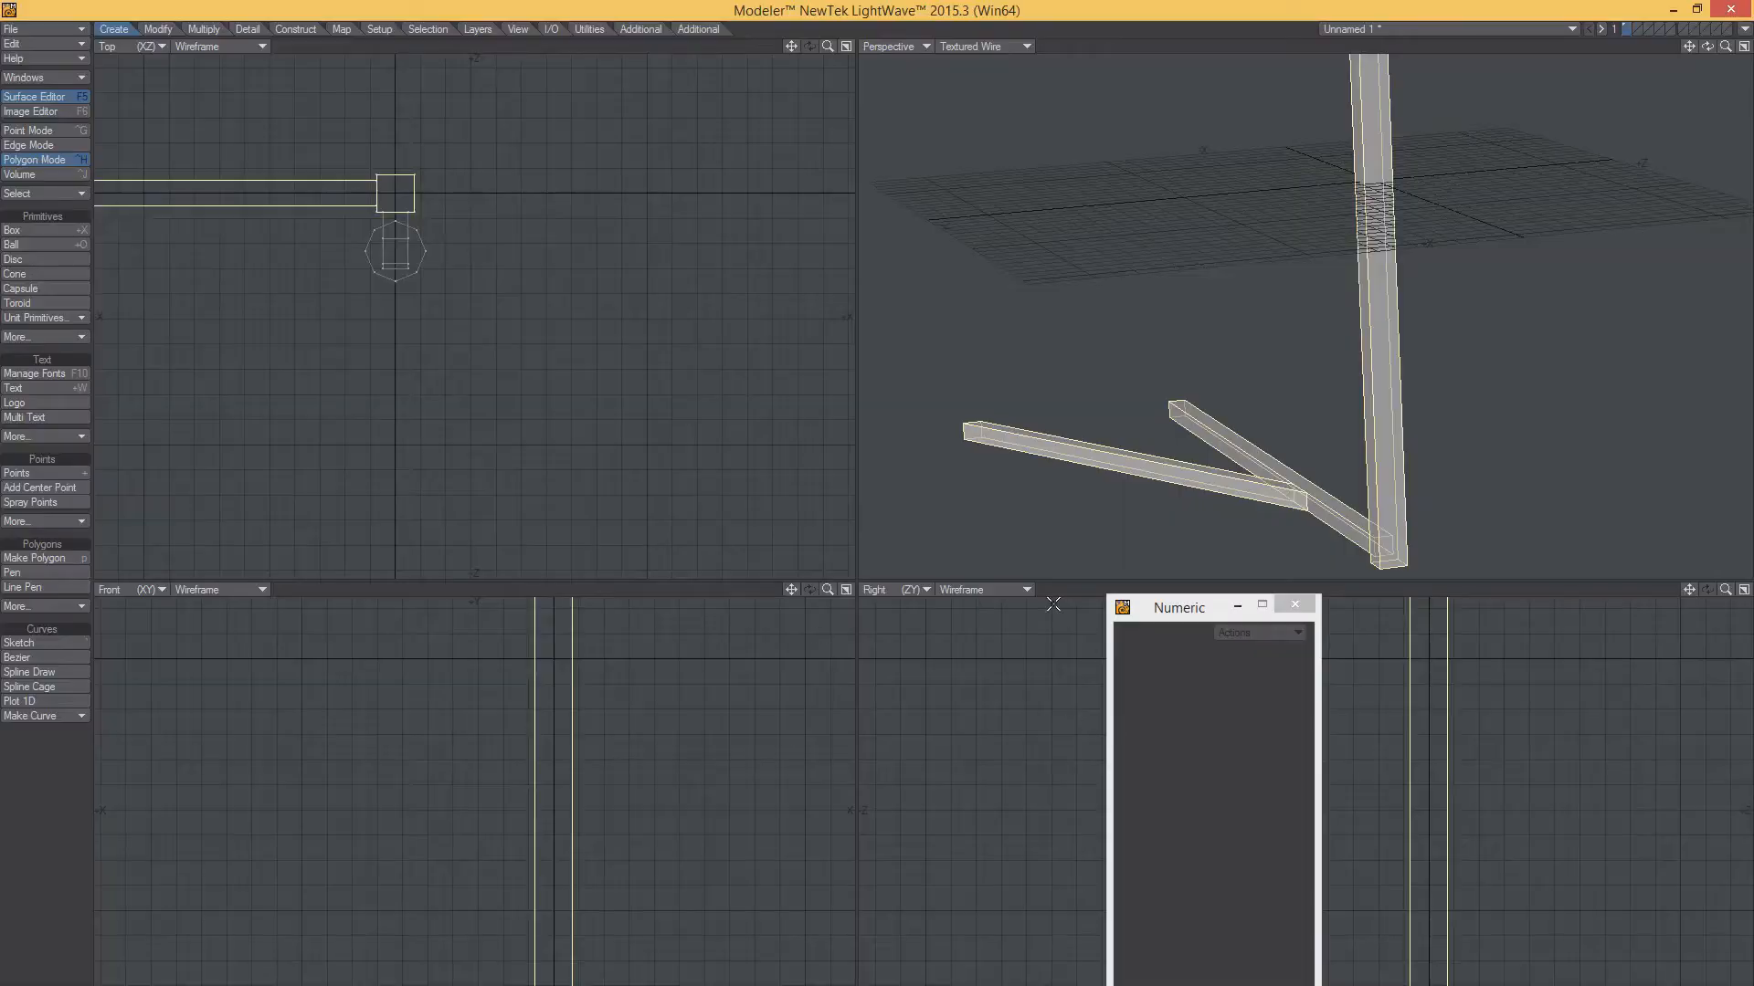
{"action": "left_click_drag", "start_coordinate": [1159, 379], "coordinate": [1214, 395], "text": "alt"}
{"action": "type", "text": "q"}
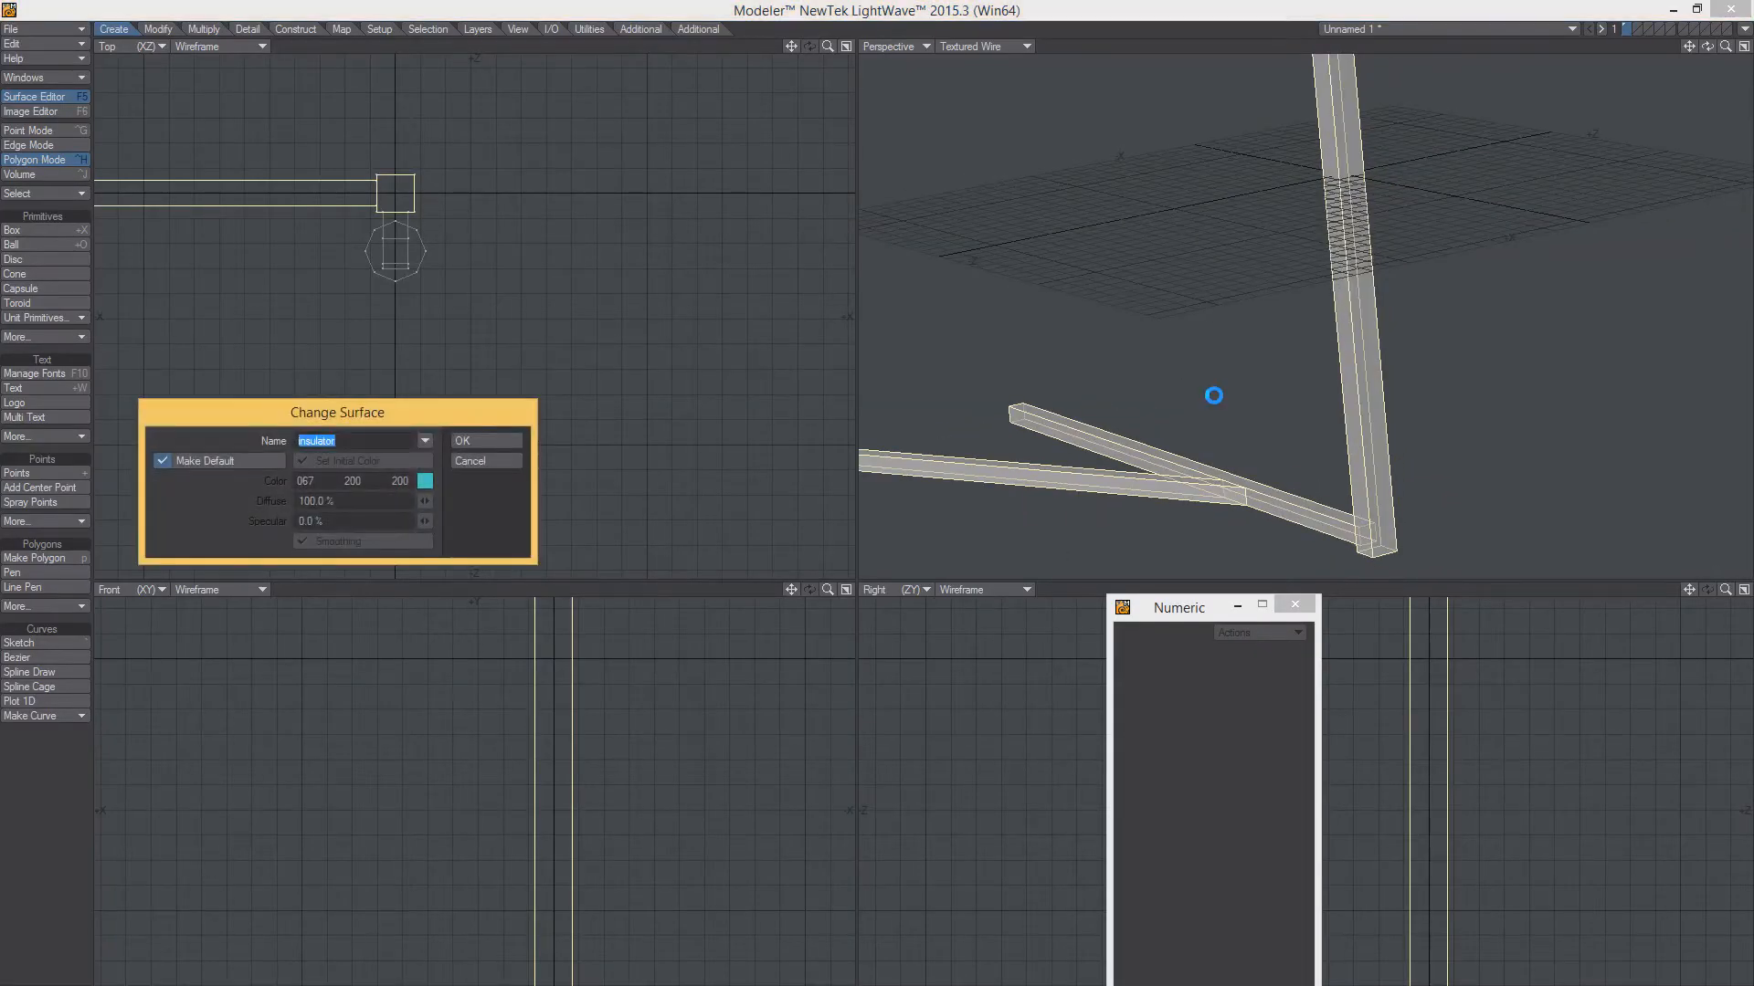
{"action": "type", "text": "dark metal"}
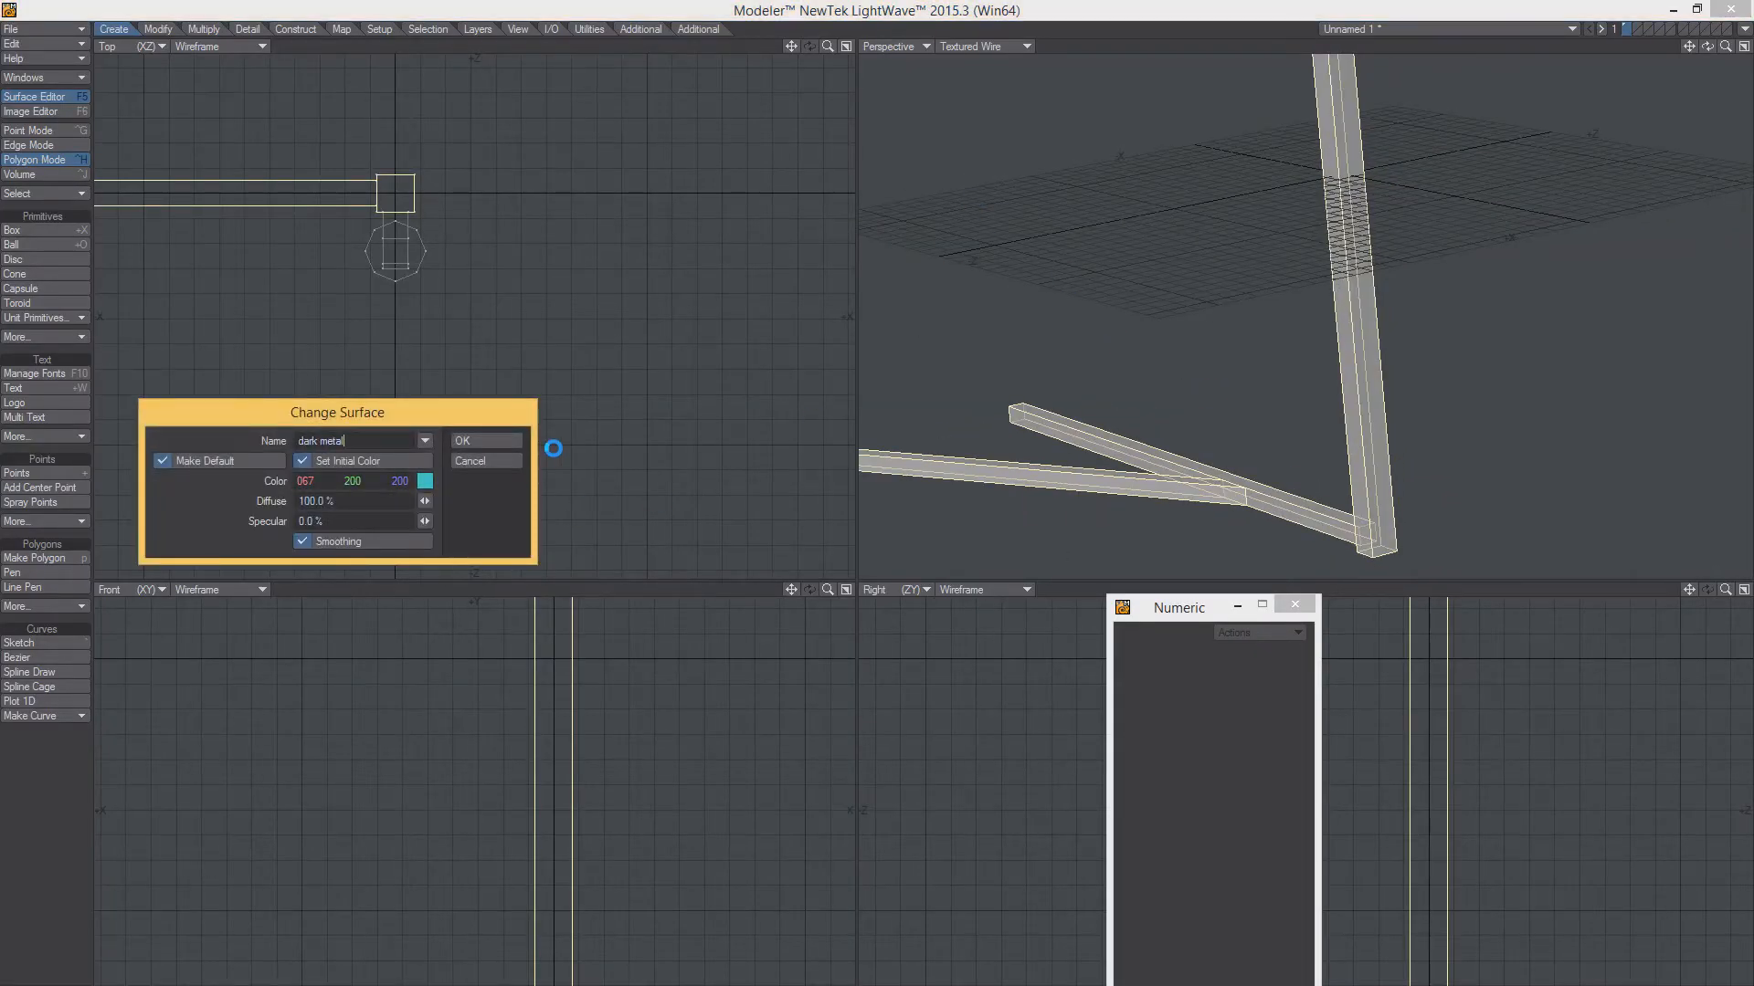
{"action": "left_click", "coordinate": [425, 481]}
{"action": "left_click", "coordinate": [754, 938]}
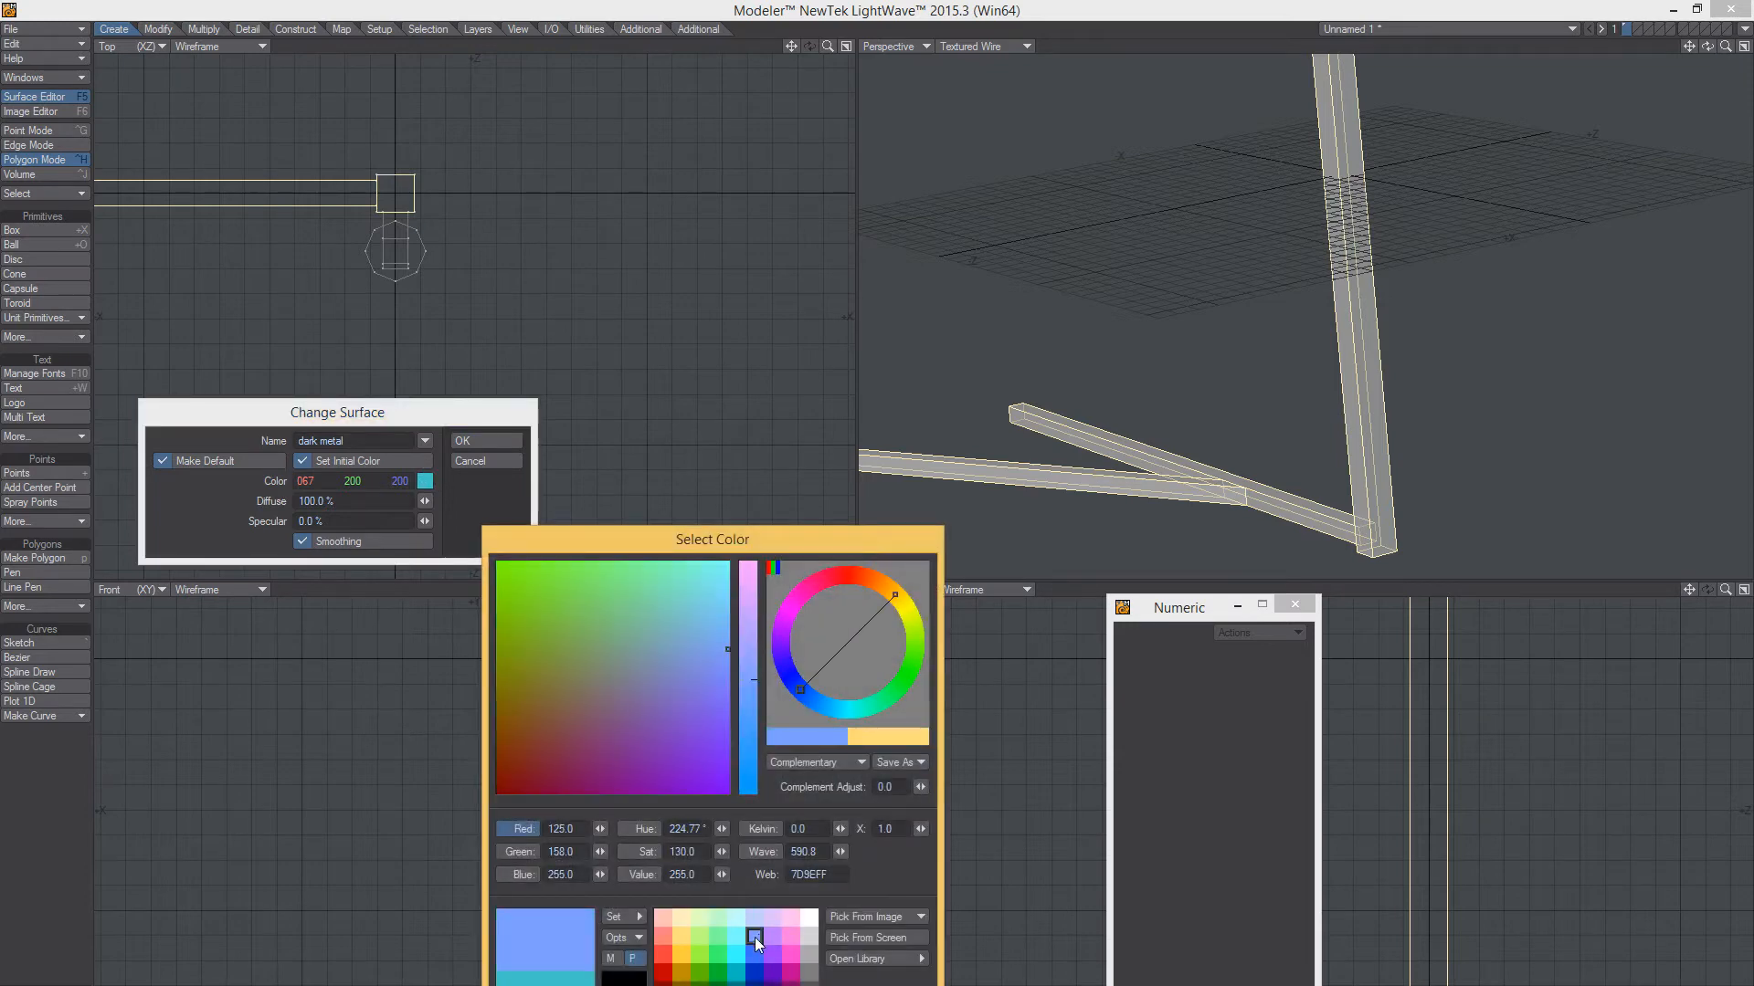
{"action": "left_click", "coordinate": [755, 955]}
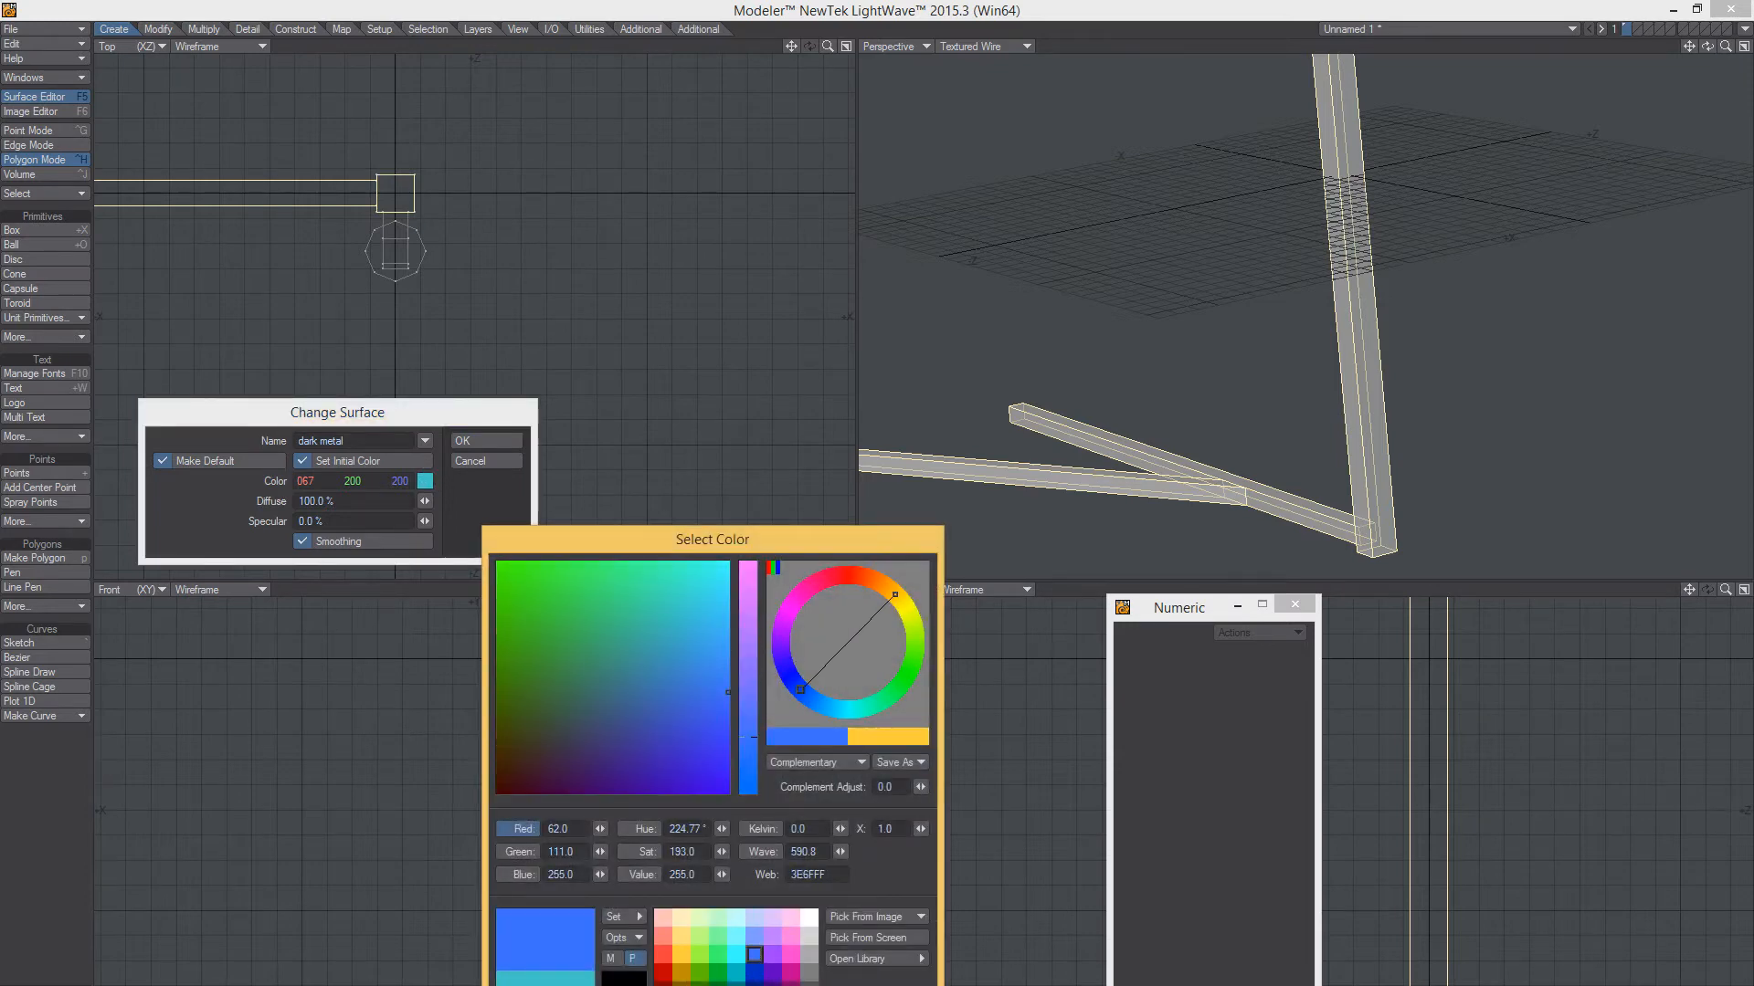
{"action": "left_click", "coordinate": [468, 440]}
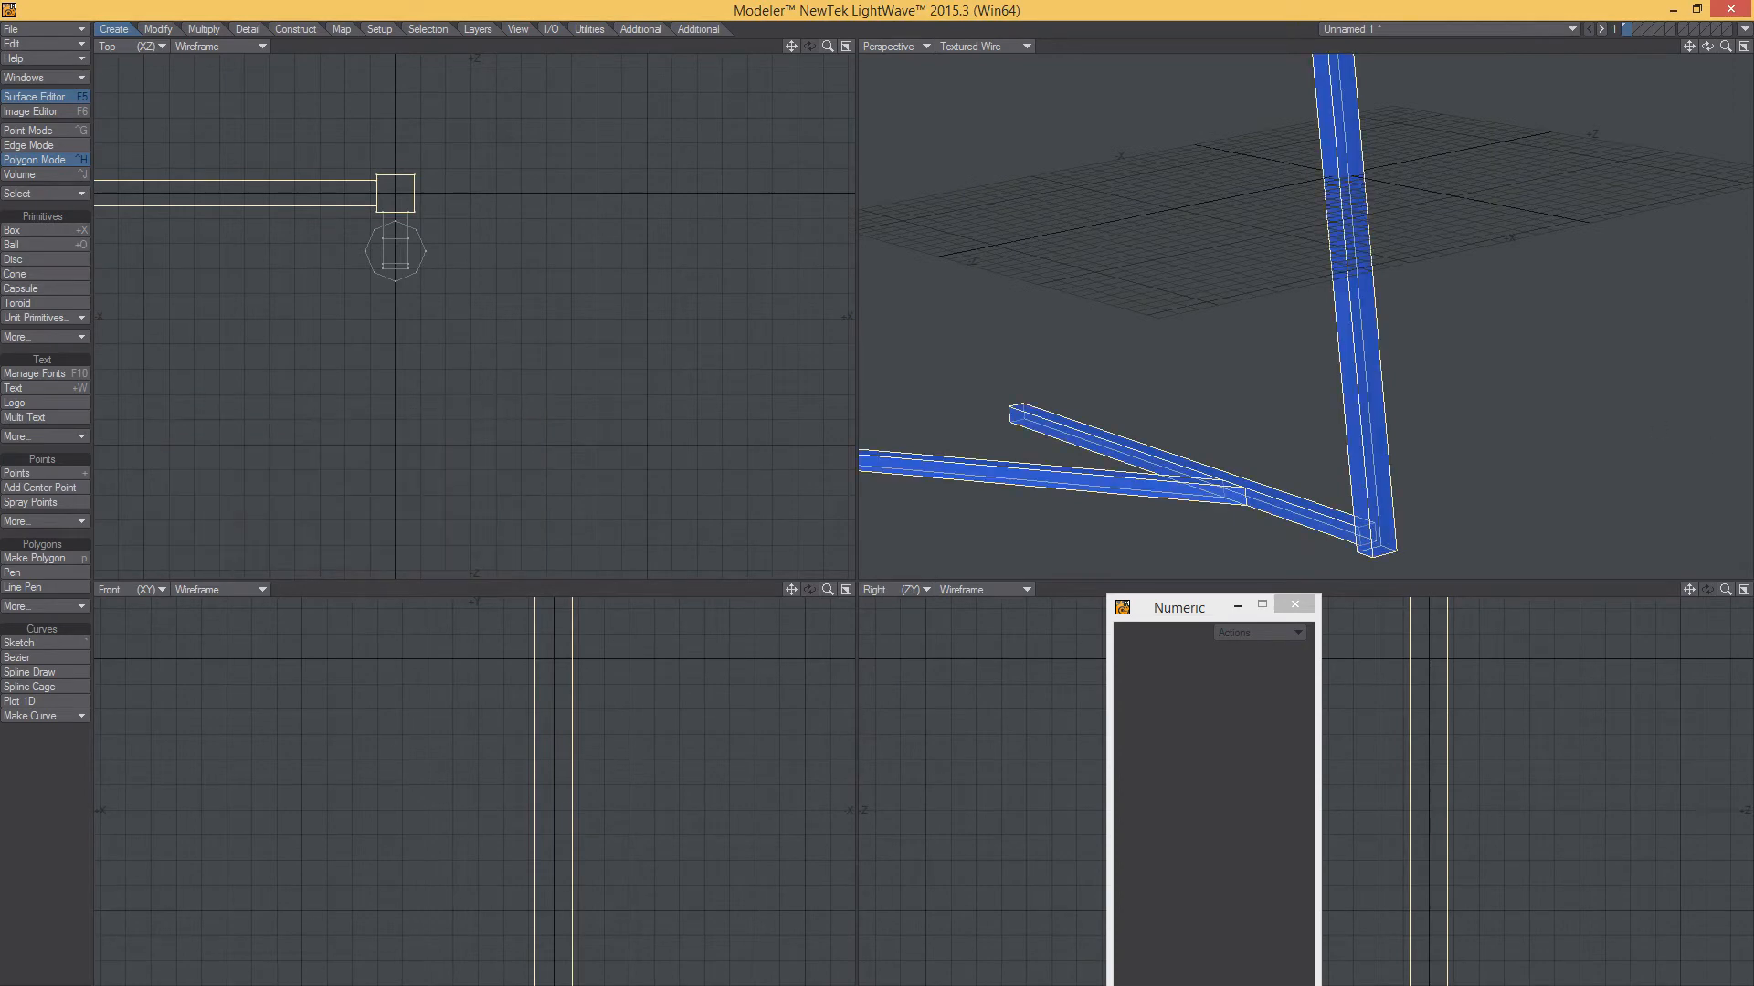
Add an image map texture to the dark metal surface's colour and set its projection to UV
{"action": "key", "text": "F5"}
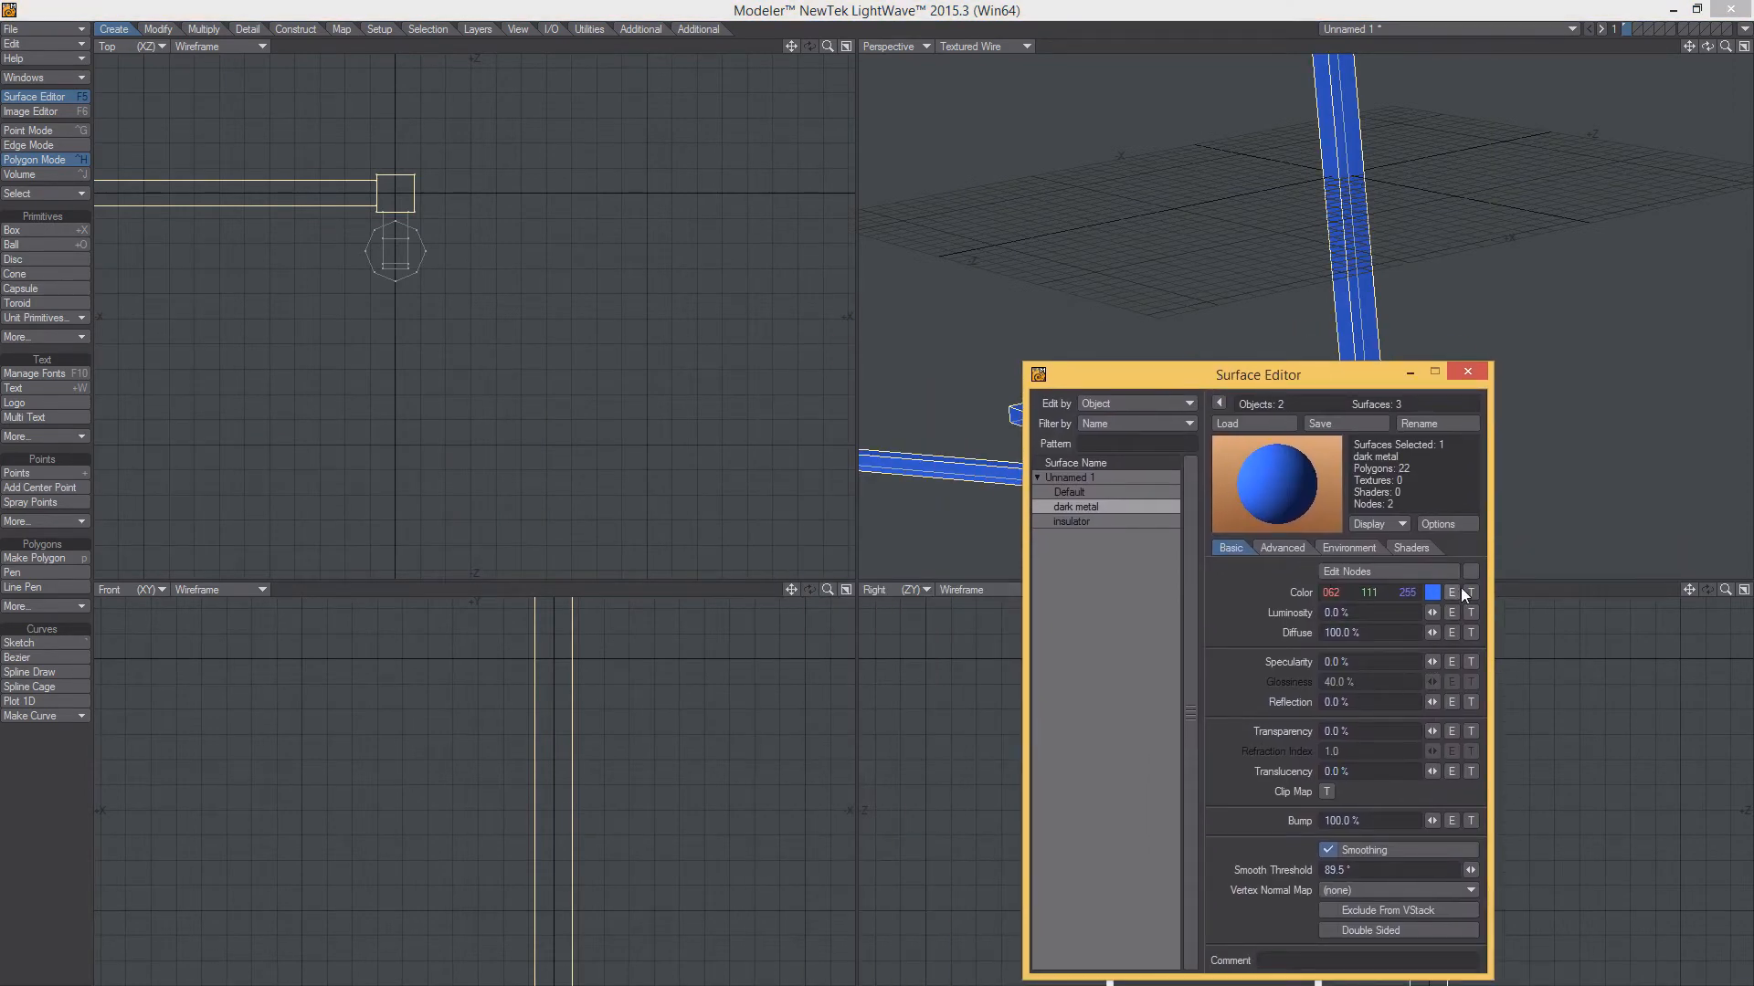
{"action": "left_click", "coordinate": [1467, 591]}
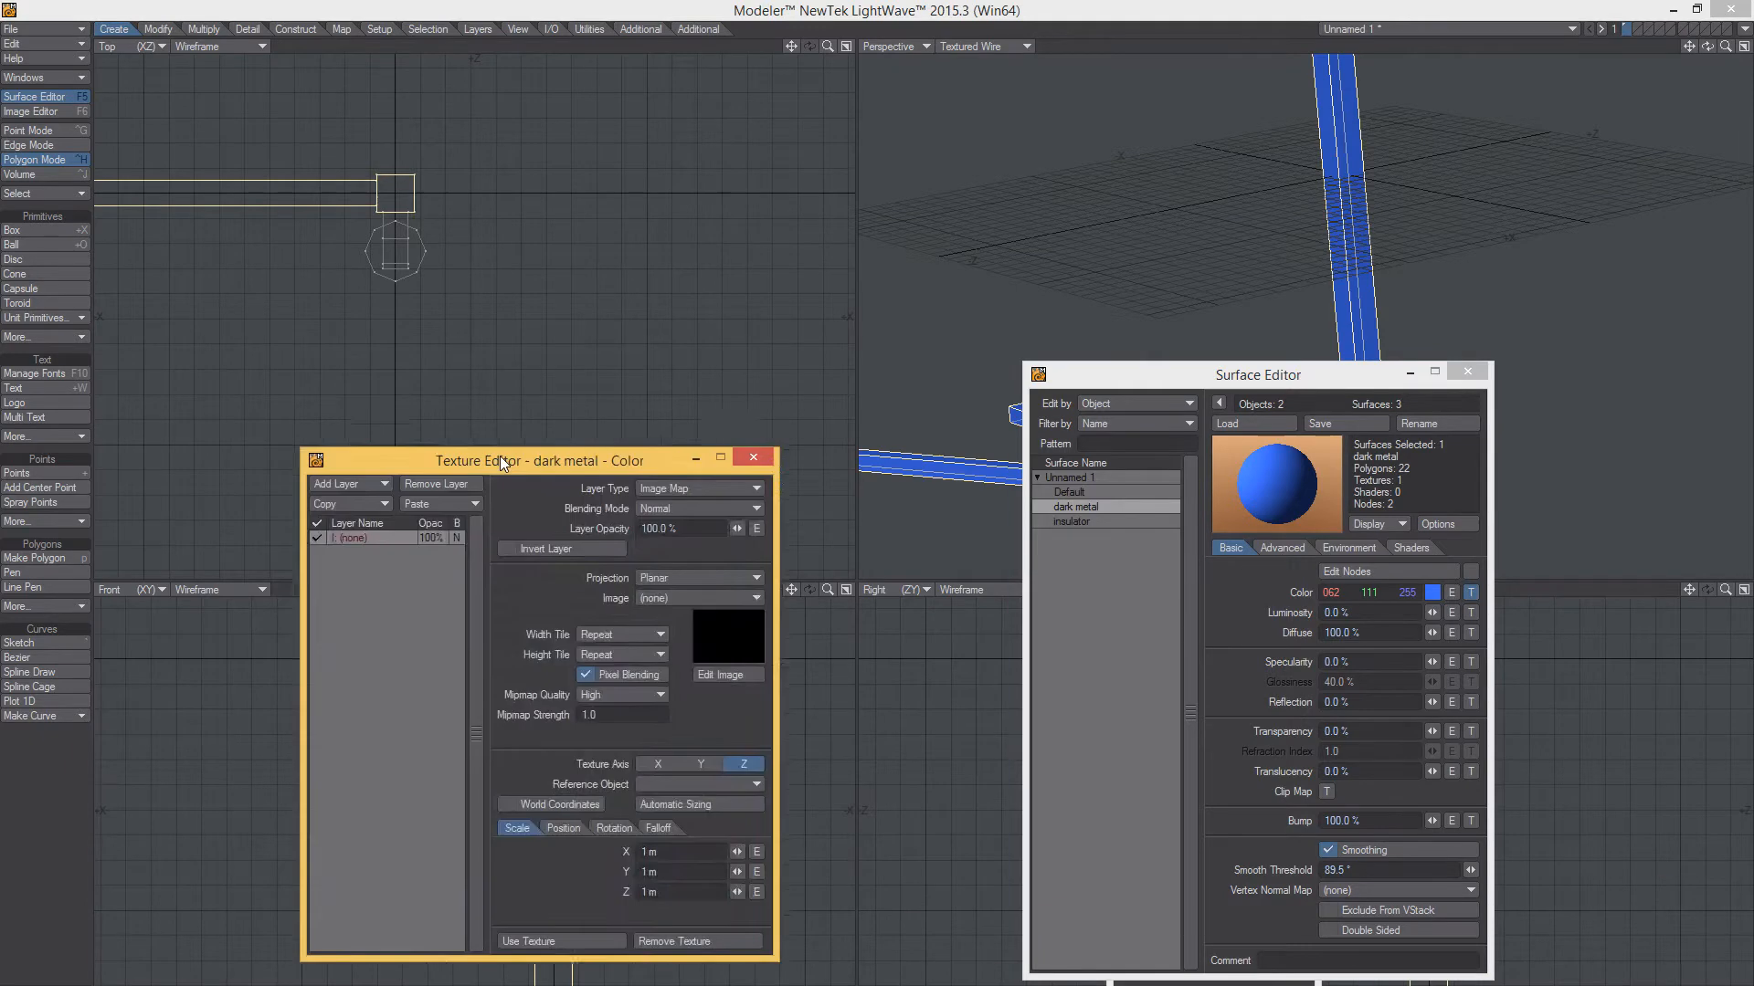
{"action": "left_click_drag", "start_coordinate": [500, 457], "coordinate": [679, 486]}
{"action": "left_click", "coordinate": [815, 597]}
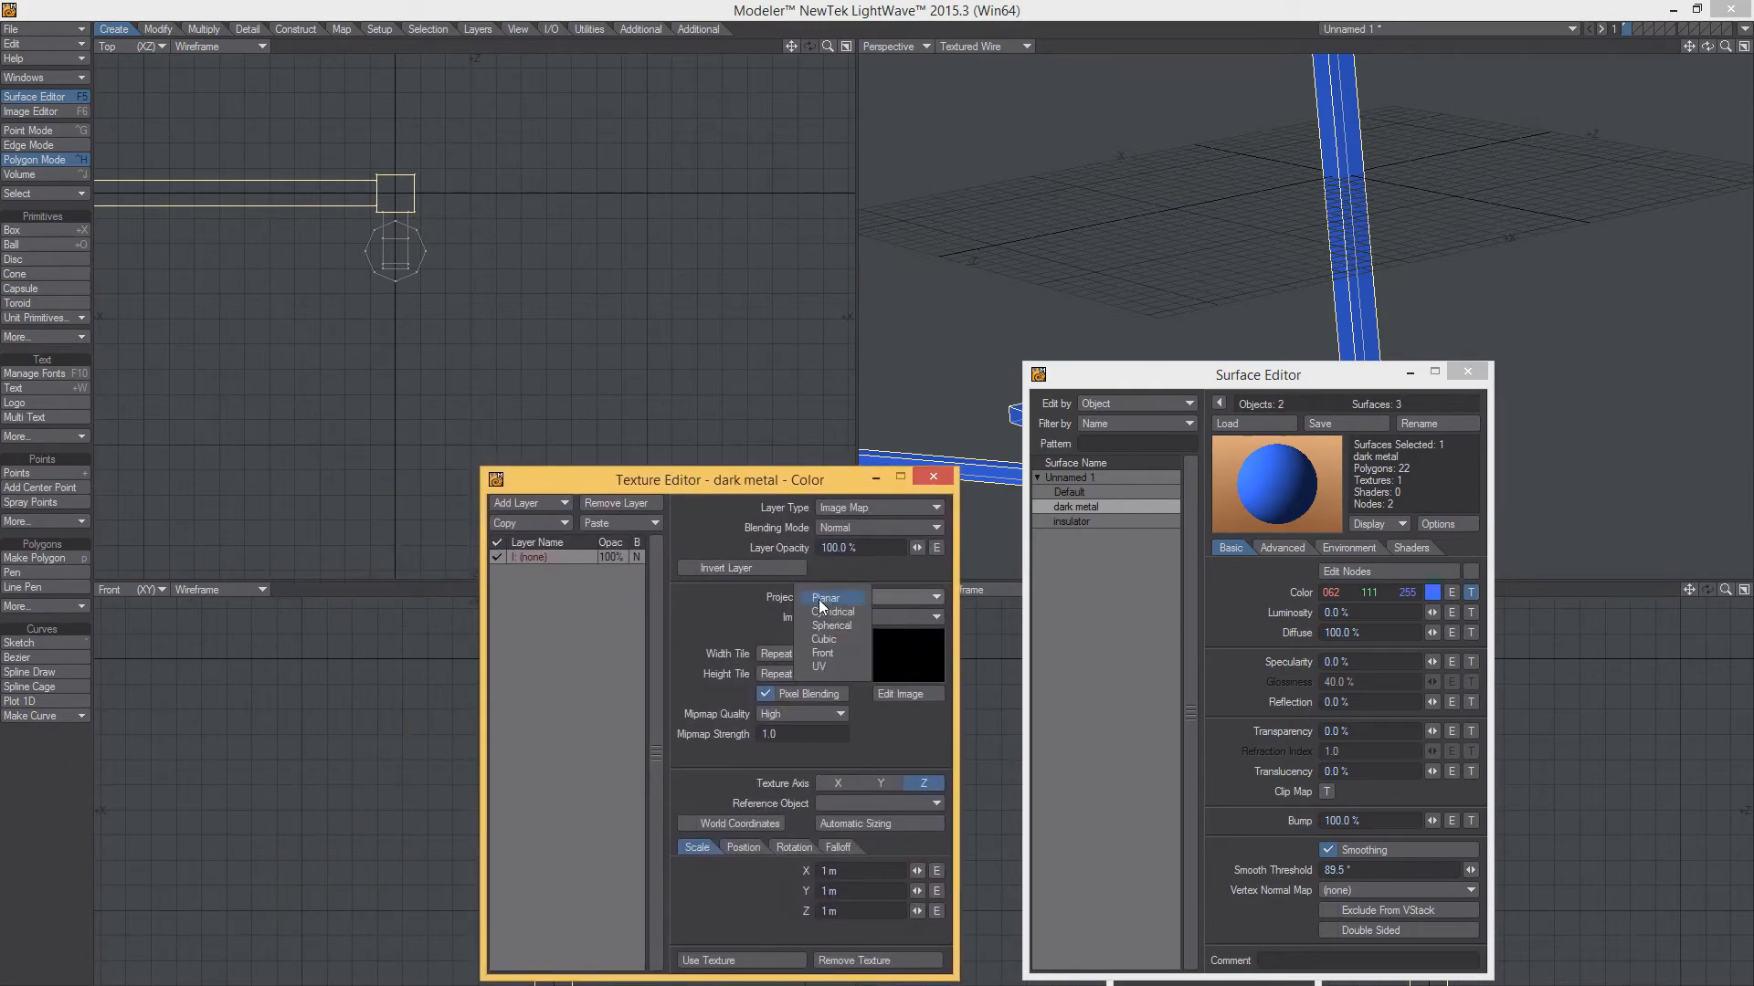
{"action": "left_click", "coordinate": [820, 667]}
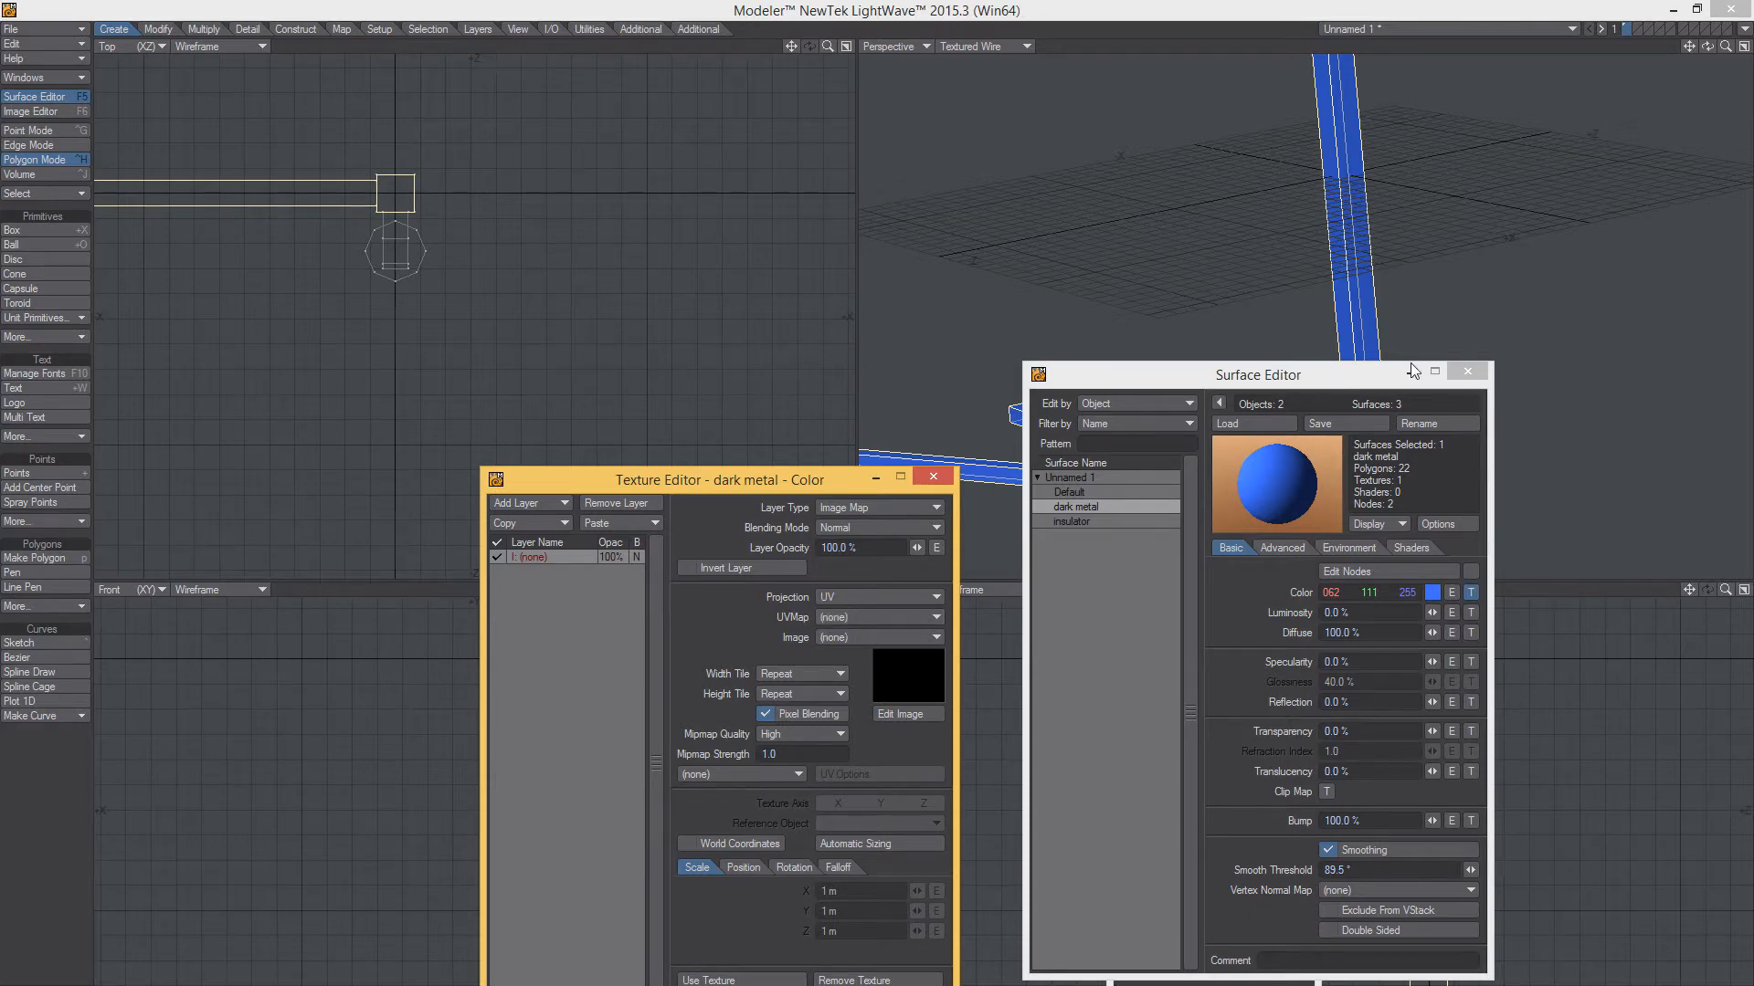
{"action": "left_click", "coordinate": [1467, 372]}
{"action": "left_click", "coordinate": [932, 476]}
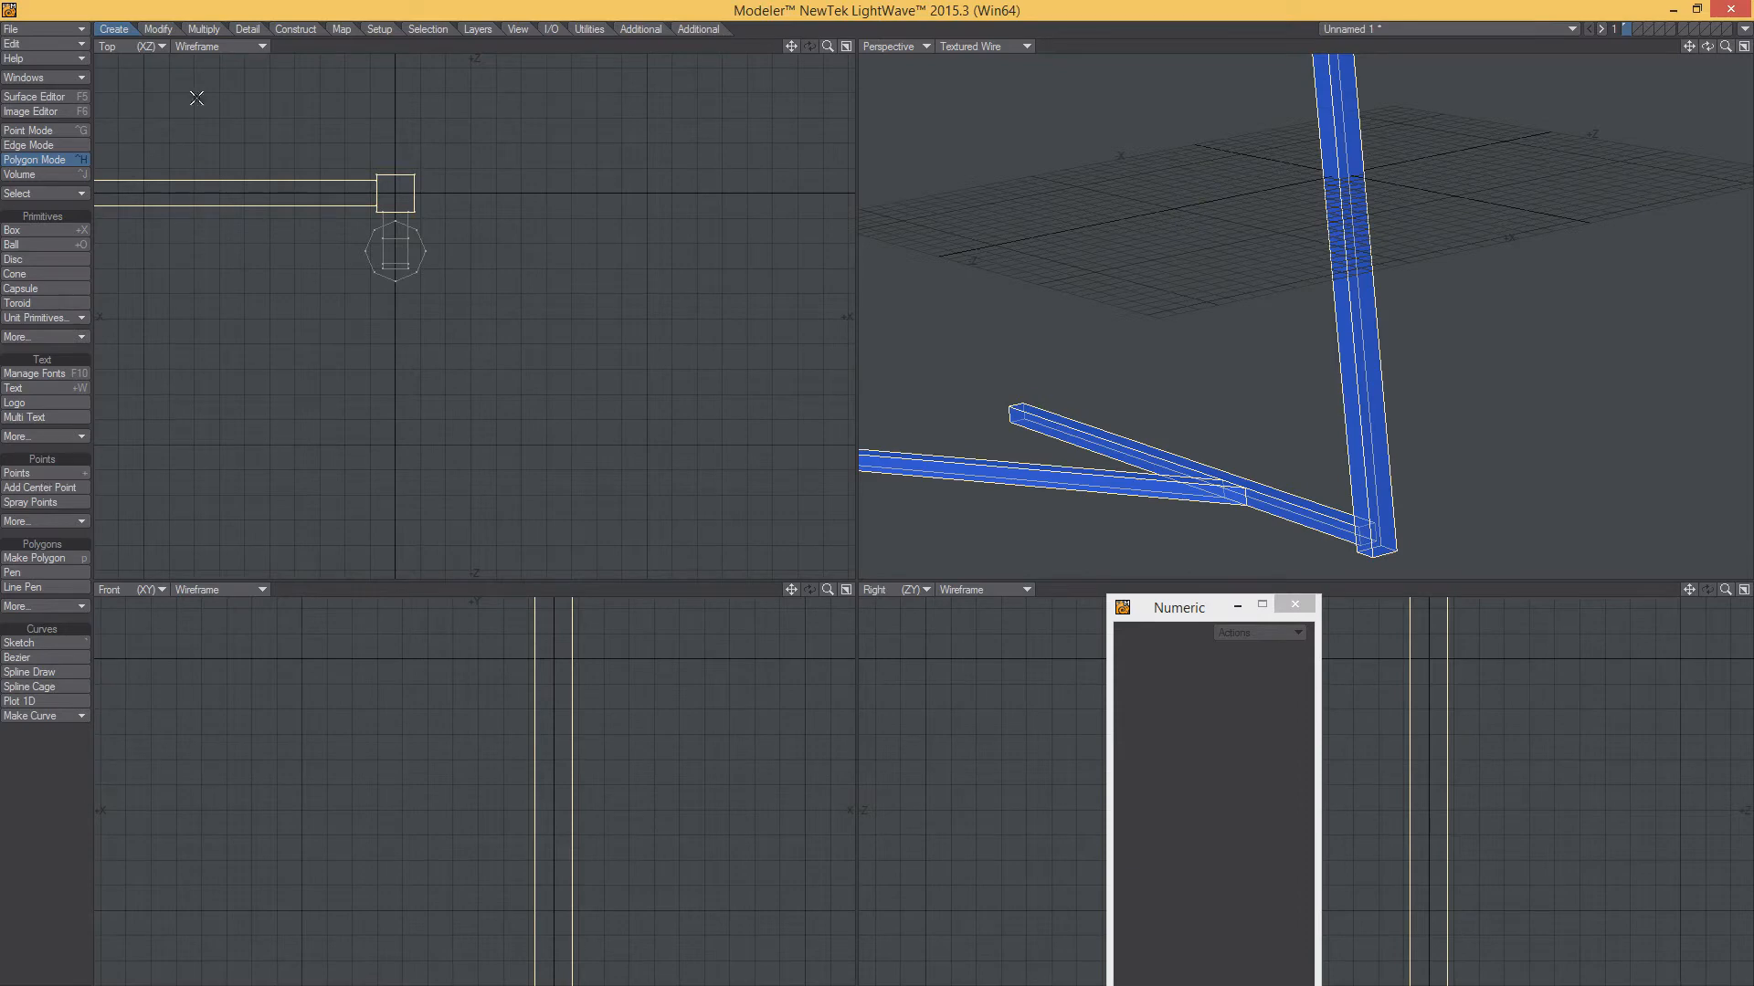
Assign UV coordinates named Texture to the post and braces, using the Atlas map type
{"action": "left_click", "coordinate": [339, 29]}
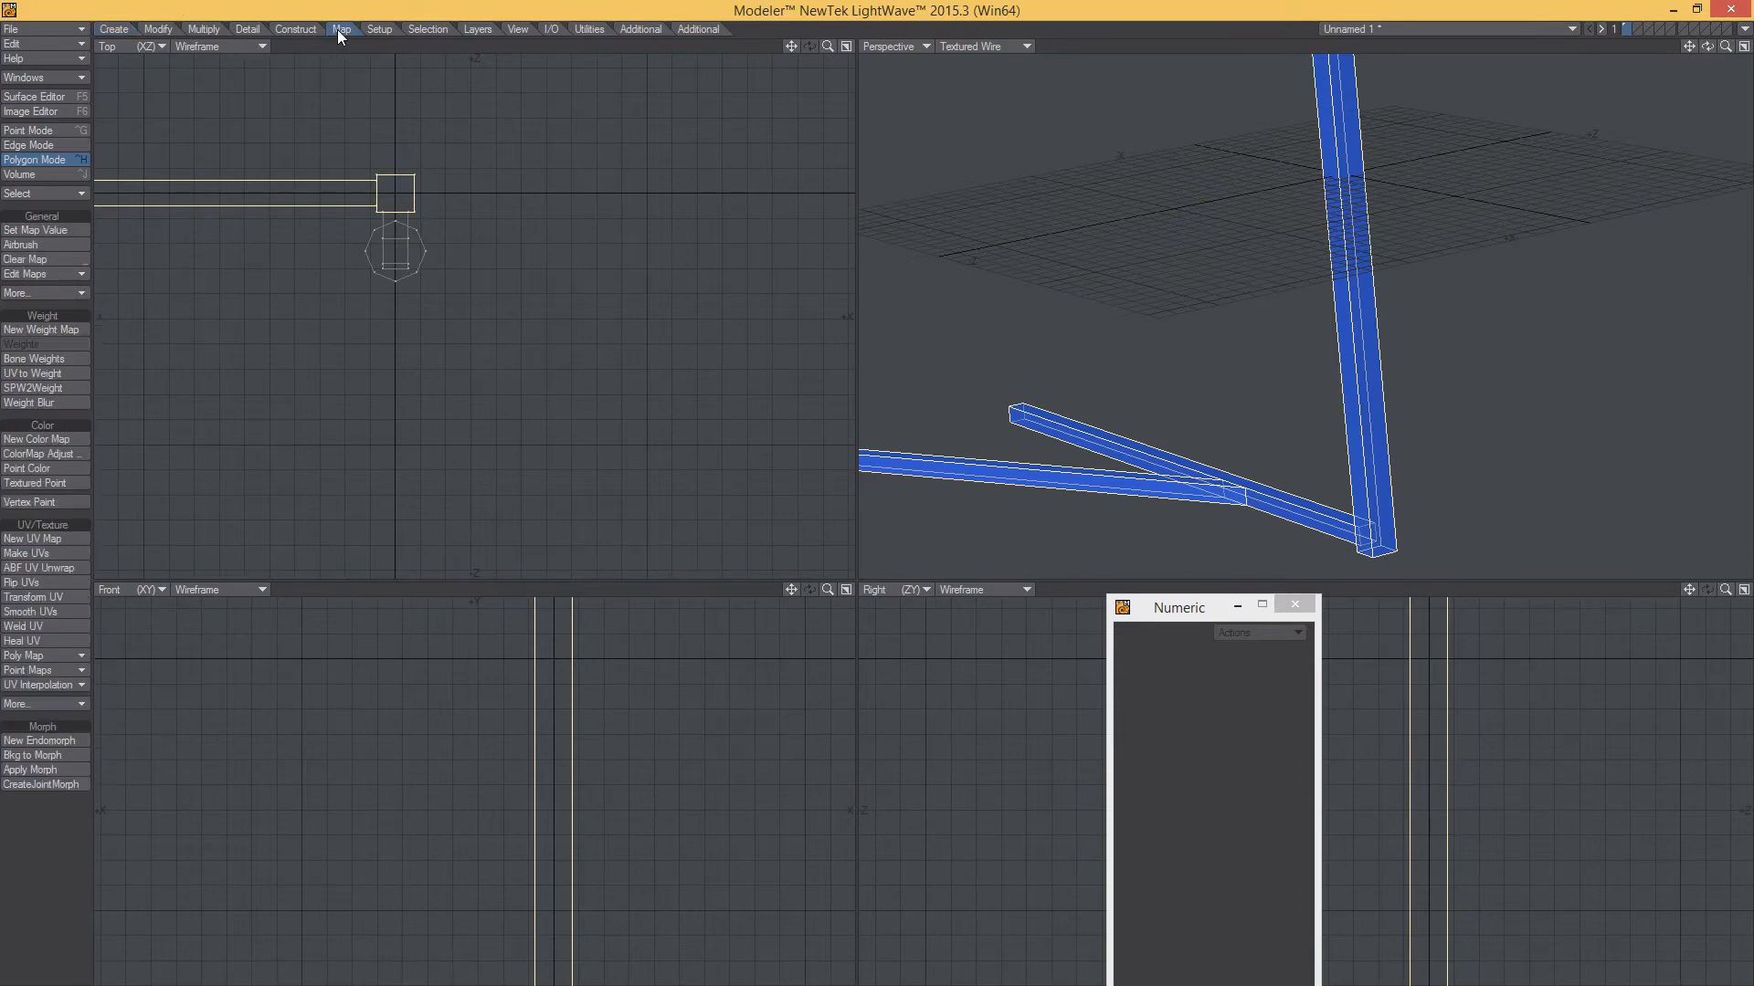
{"action": "left_click", "coordinate": [20, 554]}
{"action": "left_click", "coordinate": [984, 440]}
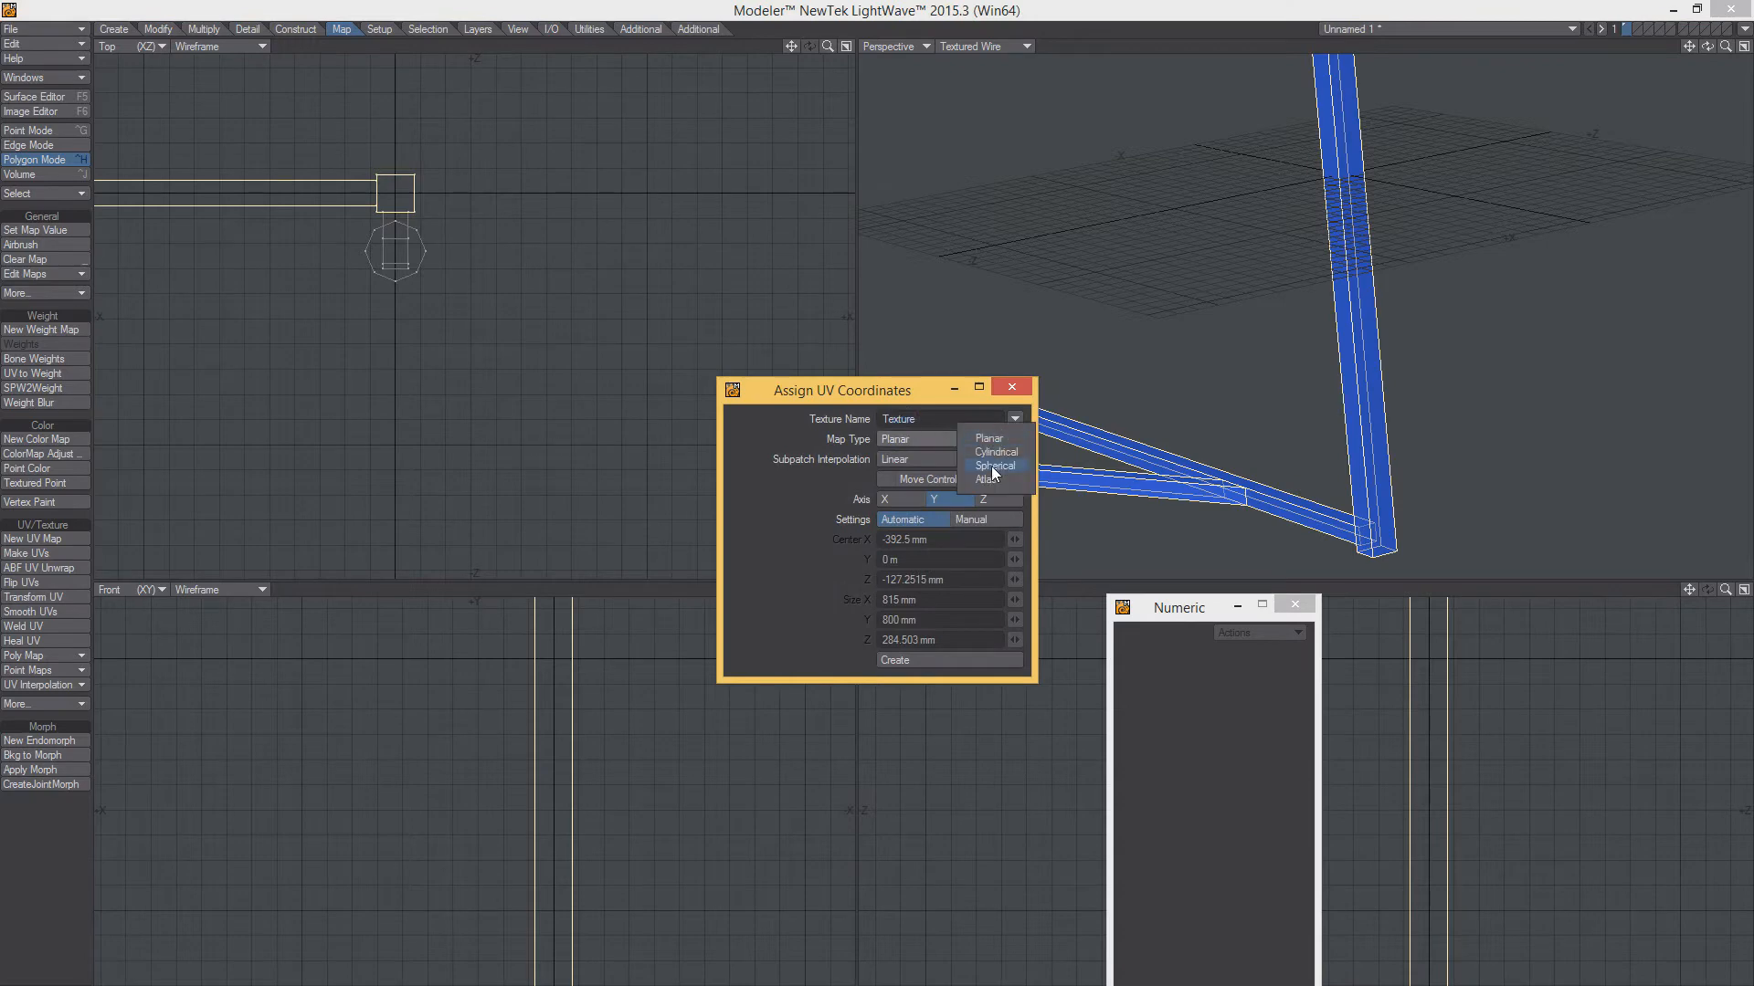
{"action": "left_click", "coordinate": [987, 480]}
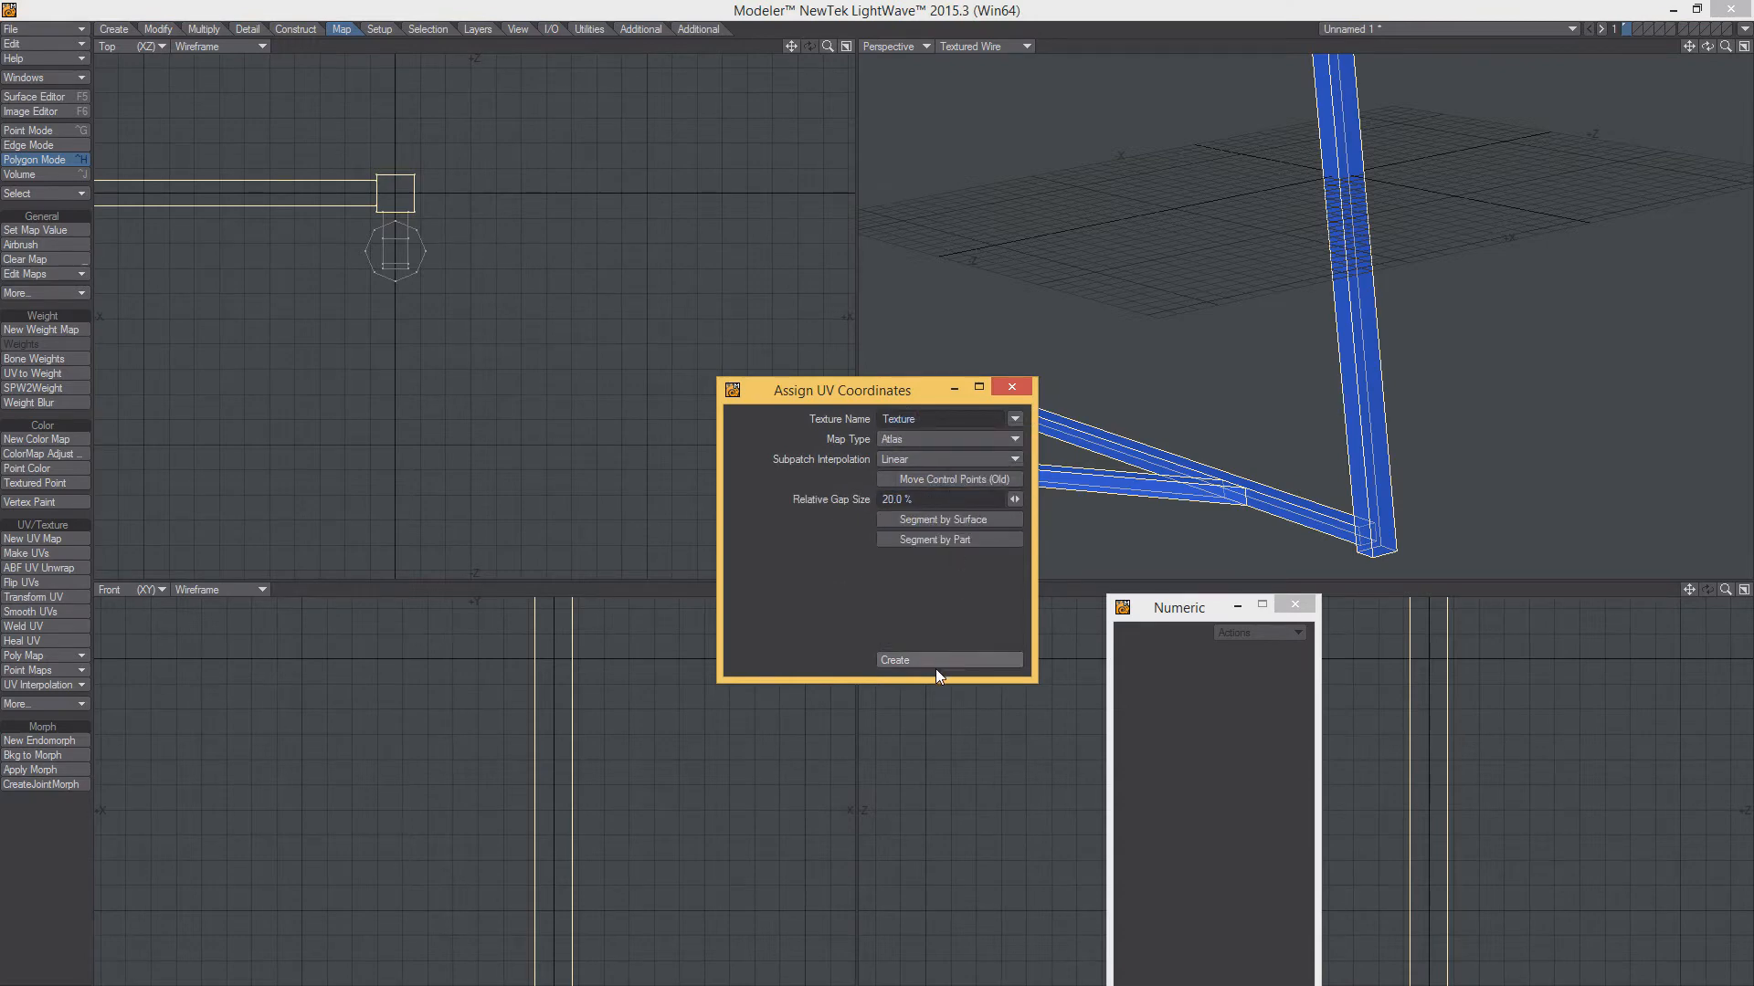
Transform the UV values of the post and braces with a U scale of 200%
{"action": "left_click", "coordinate": [27, 597]}
{"action": "left_click", "coordinate": [302, 509]}
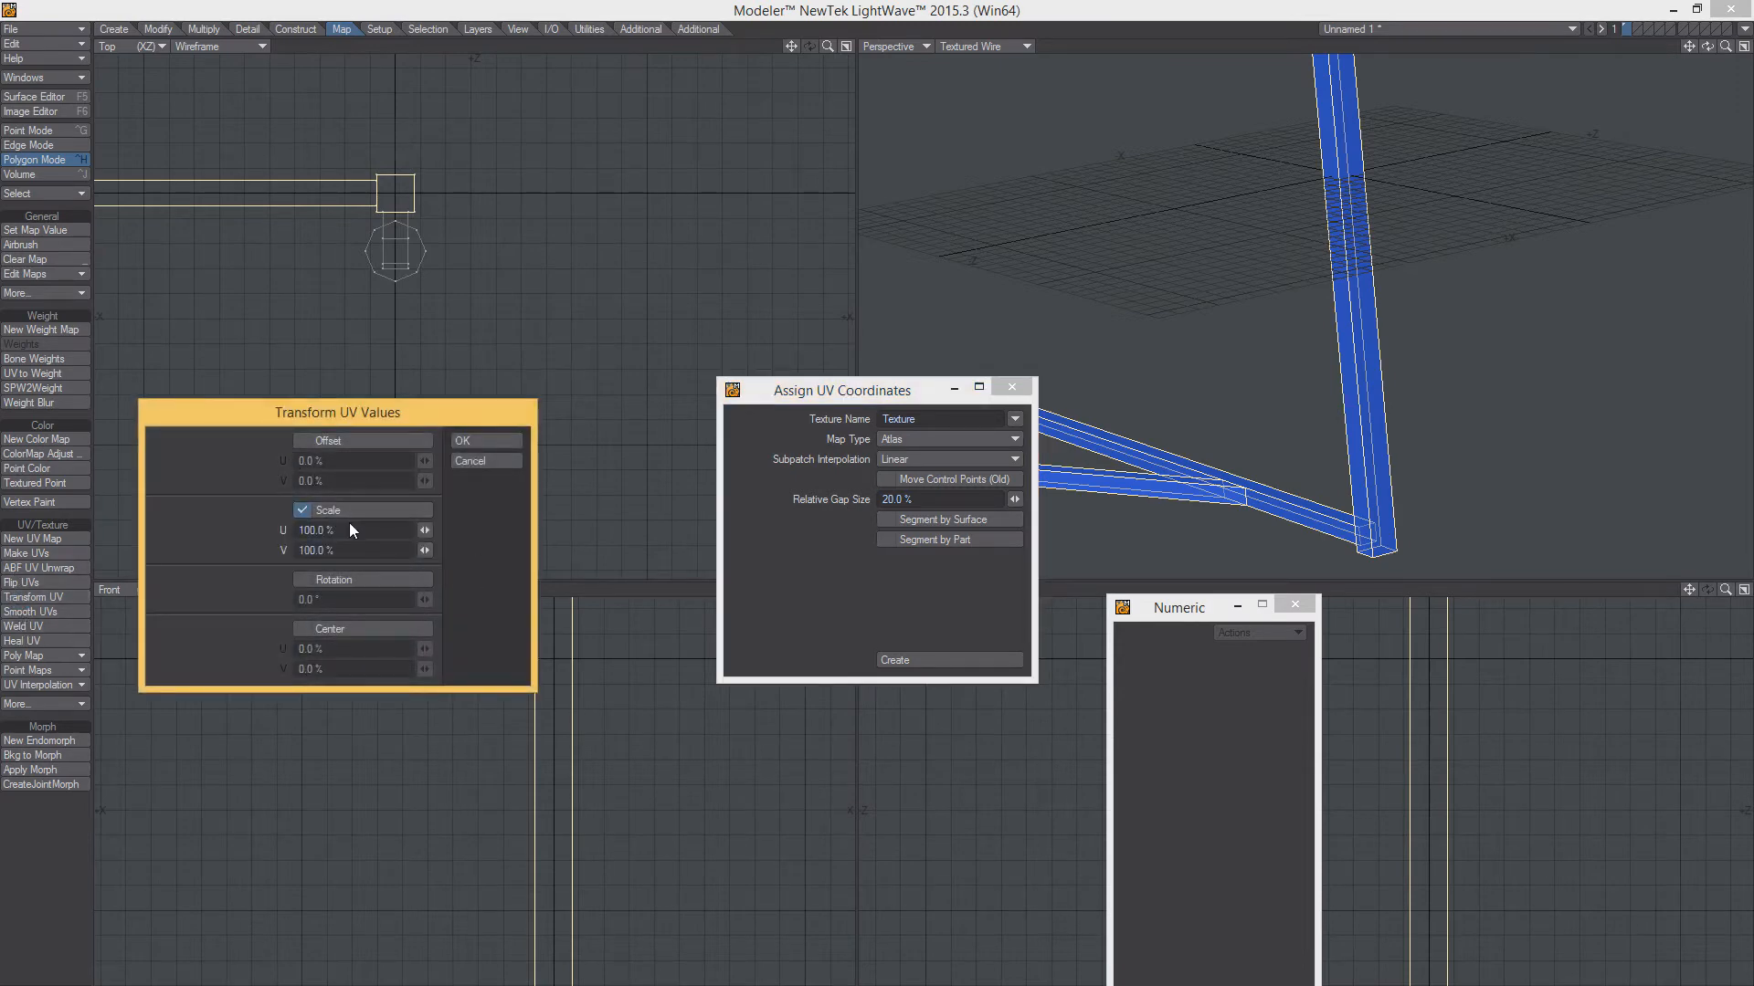
{"action": "left_click", "coordinate": [349, 530]}
{"action": "type", "text": "200"}
{"action": "key", "text": "Return"}
{"action": "left_click", "coordinate": [469, 441]}
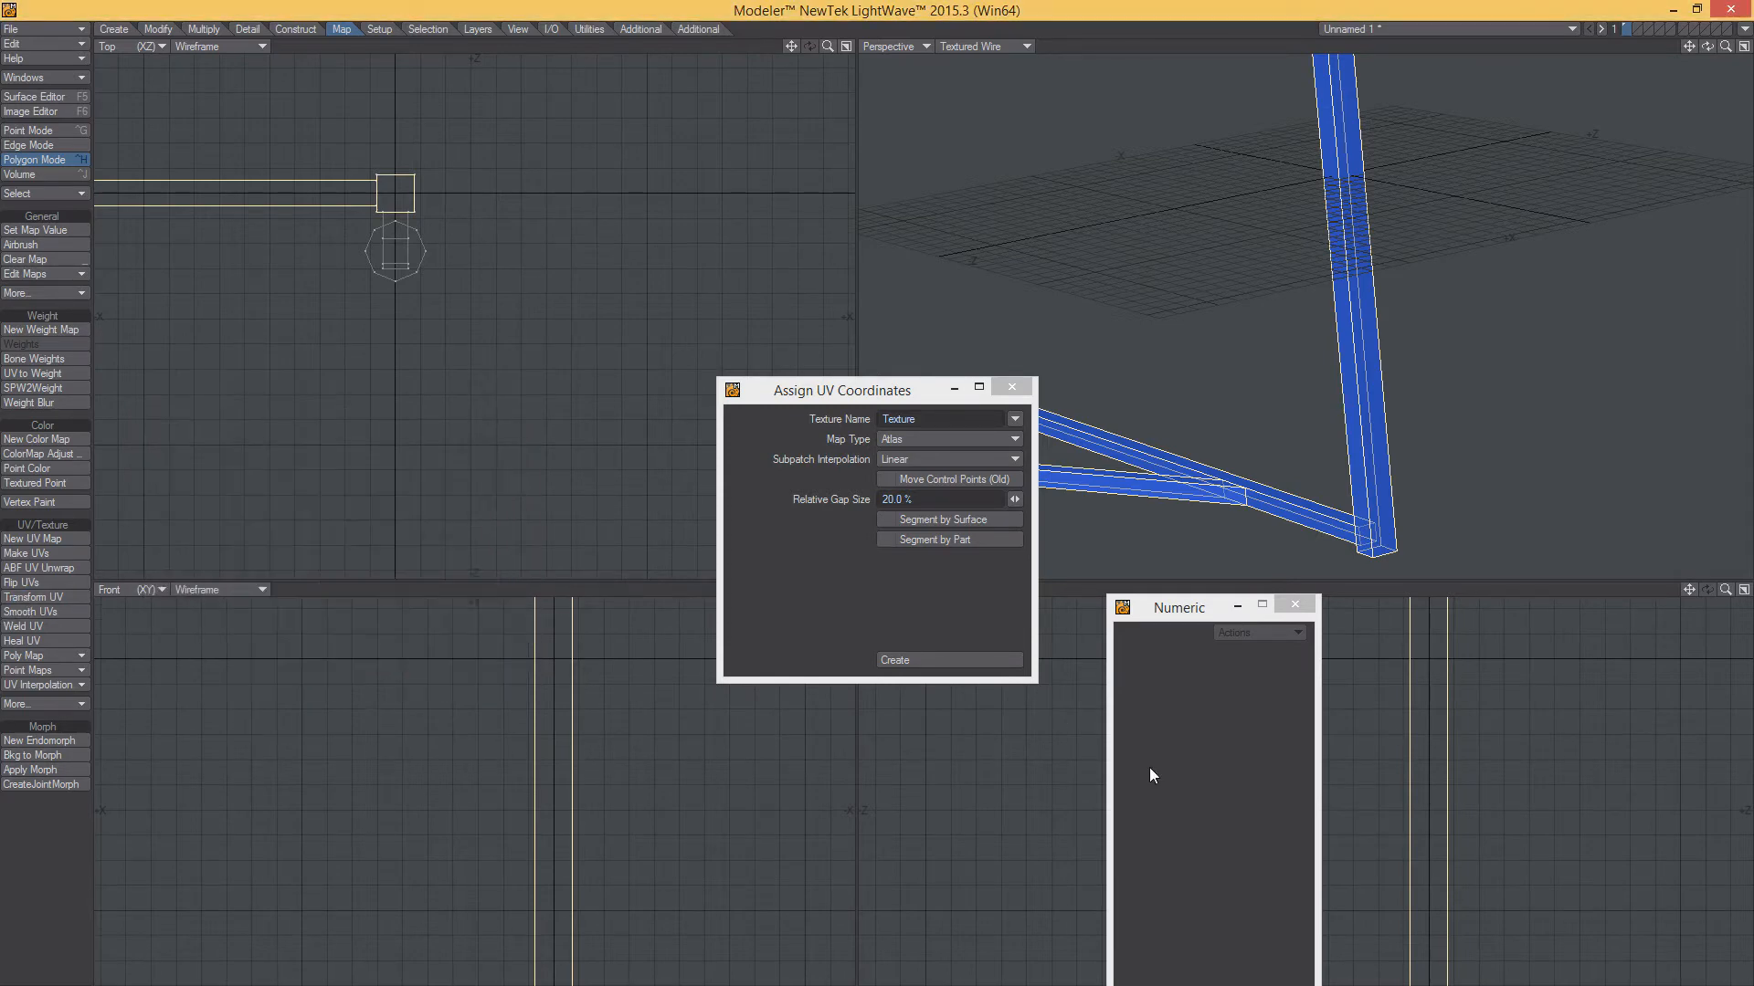
Assign the Texture UV map to the dark metal surface's colour image map in the Surface Editor
{"action": "left_click", "coordinate": [1011, 390]}
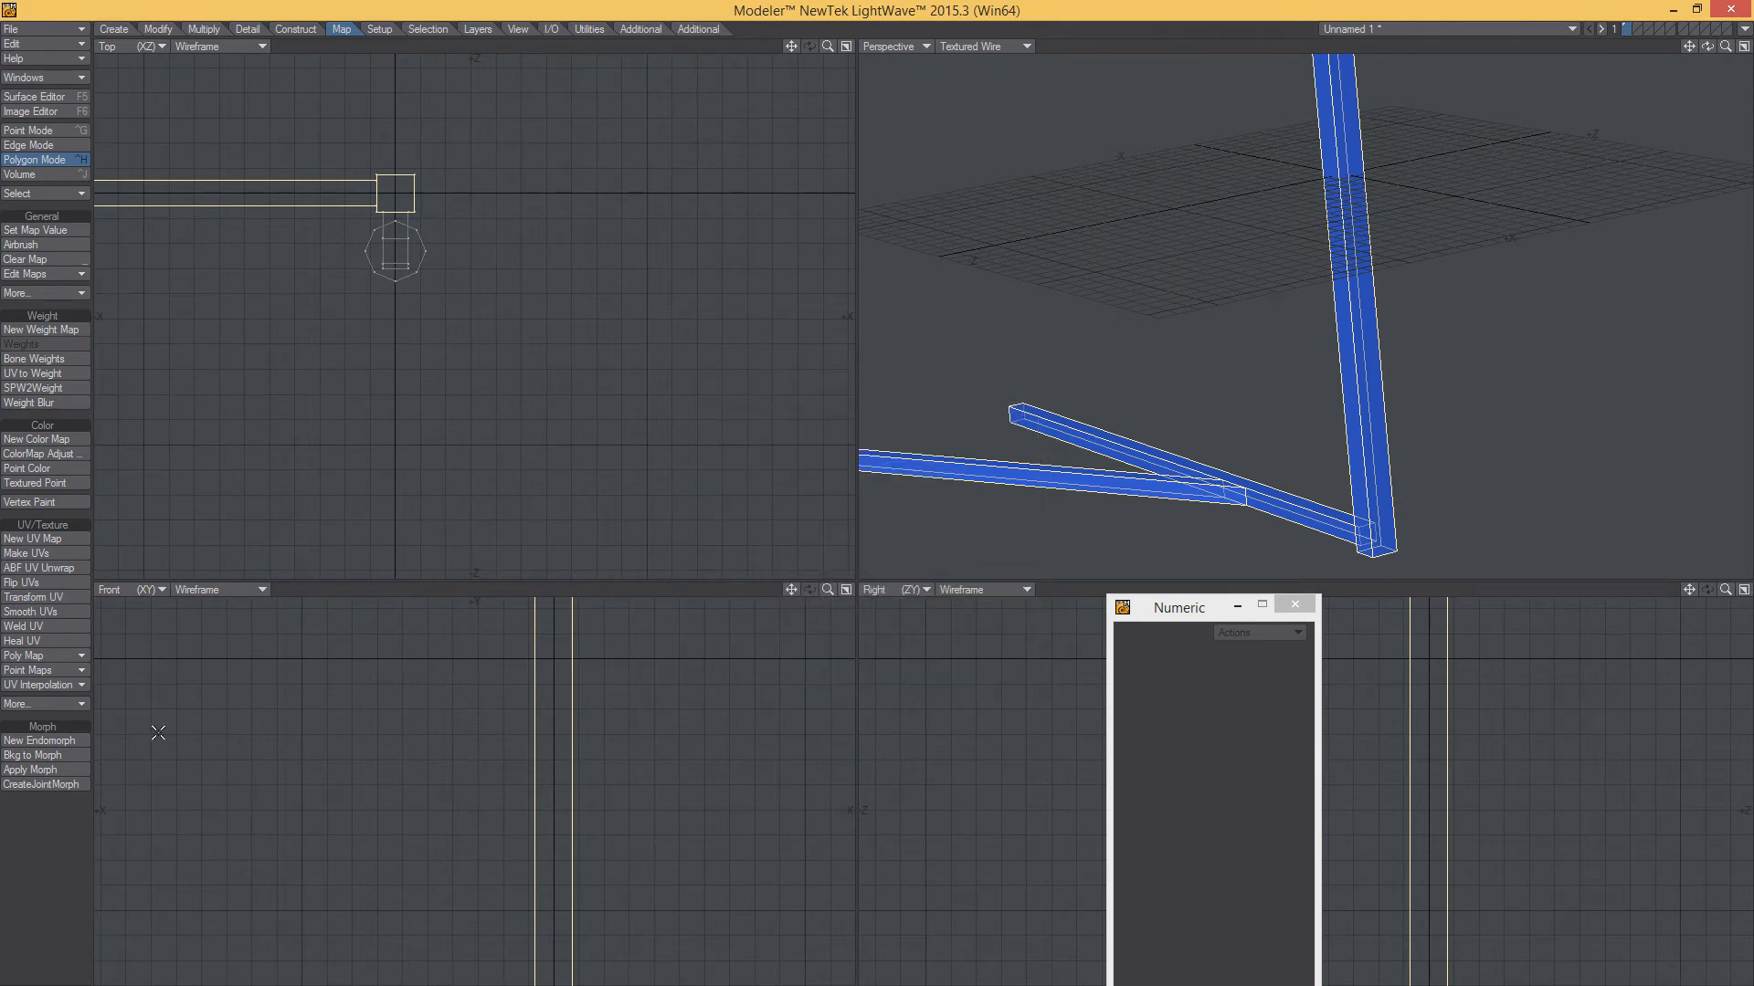
{"action": "left_click", "coordinate": [33, 96]}
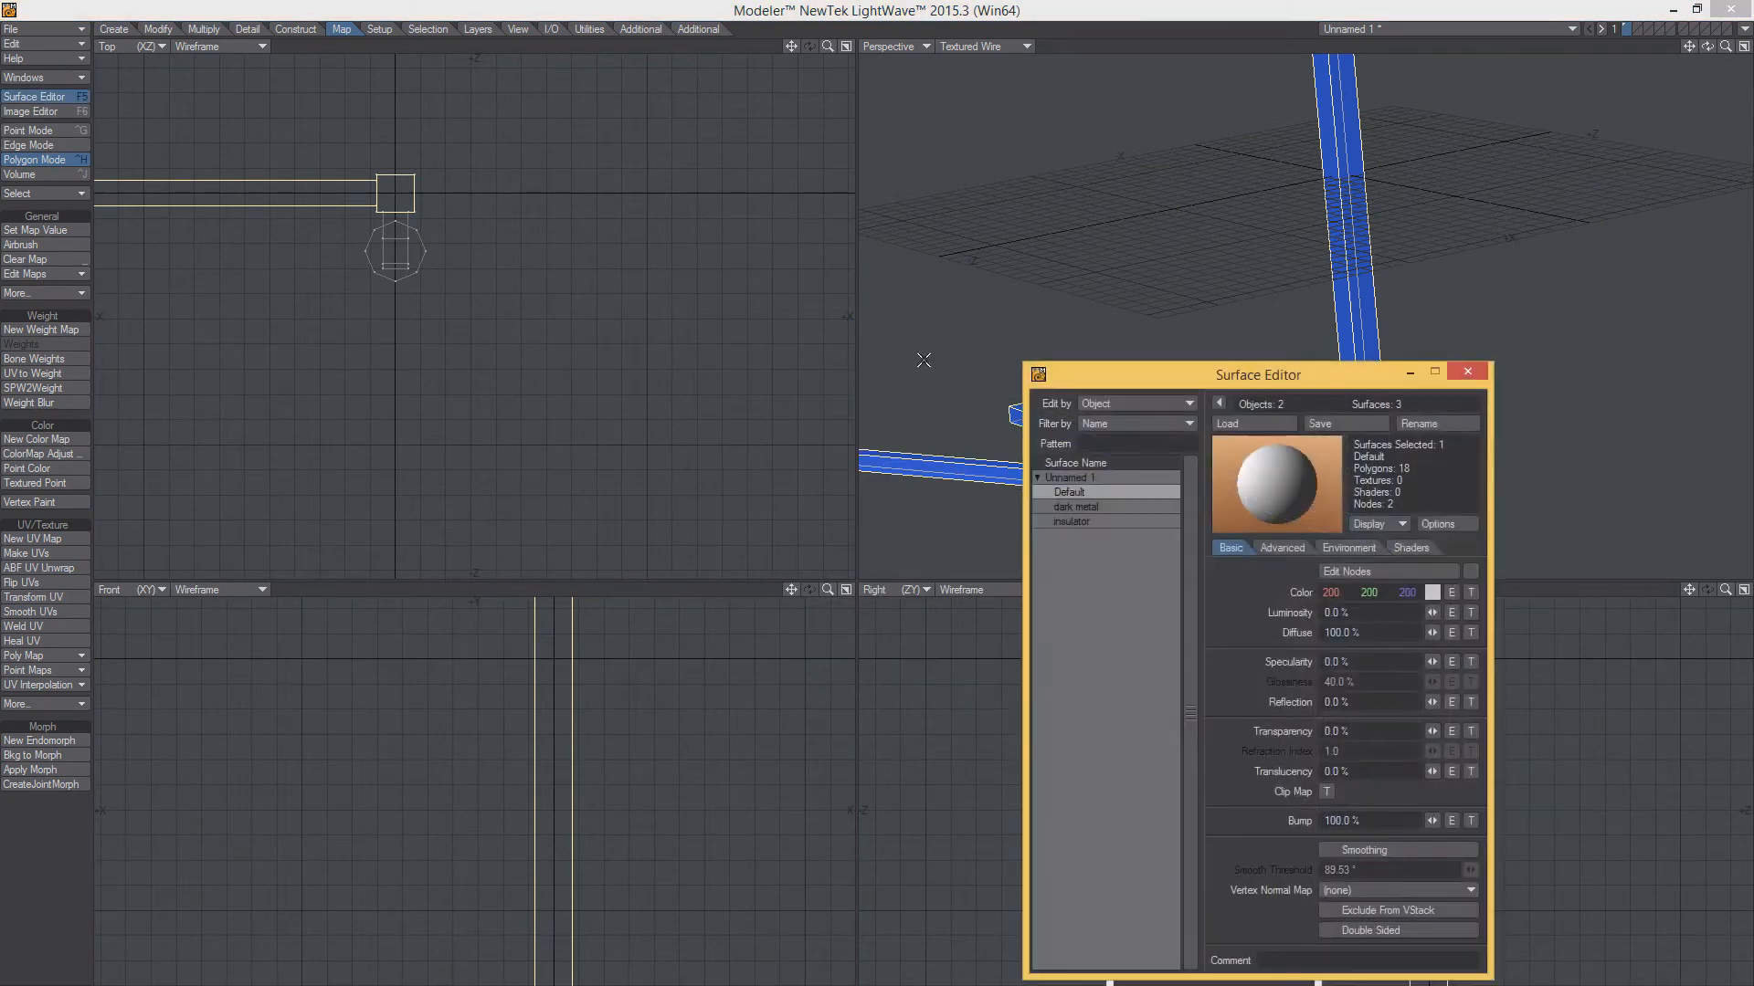
{"action": "left_click", "coordinate": [1075, 508]}
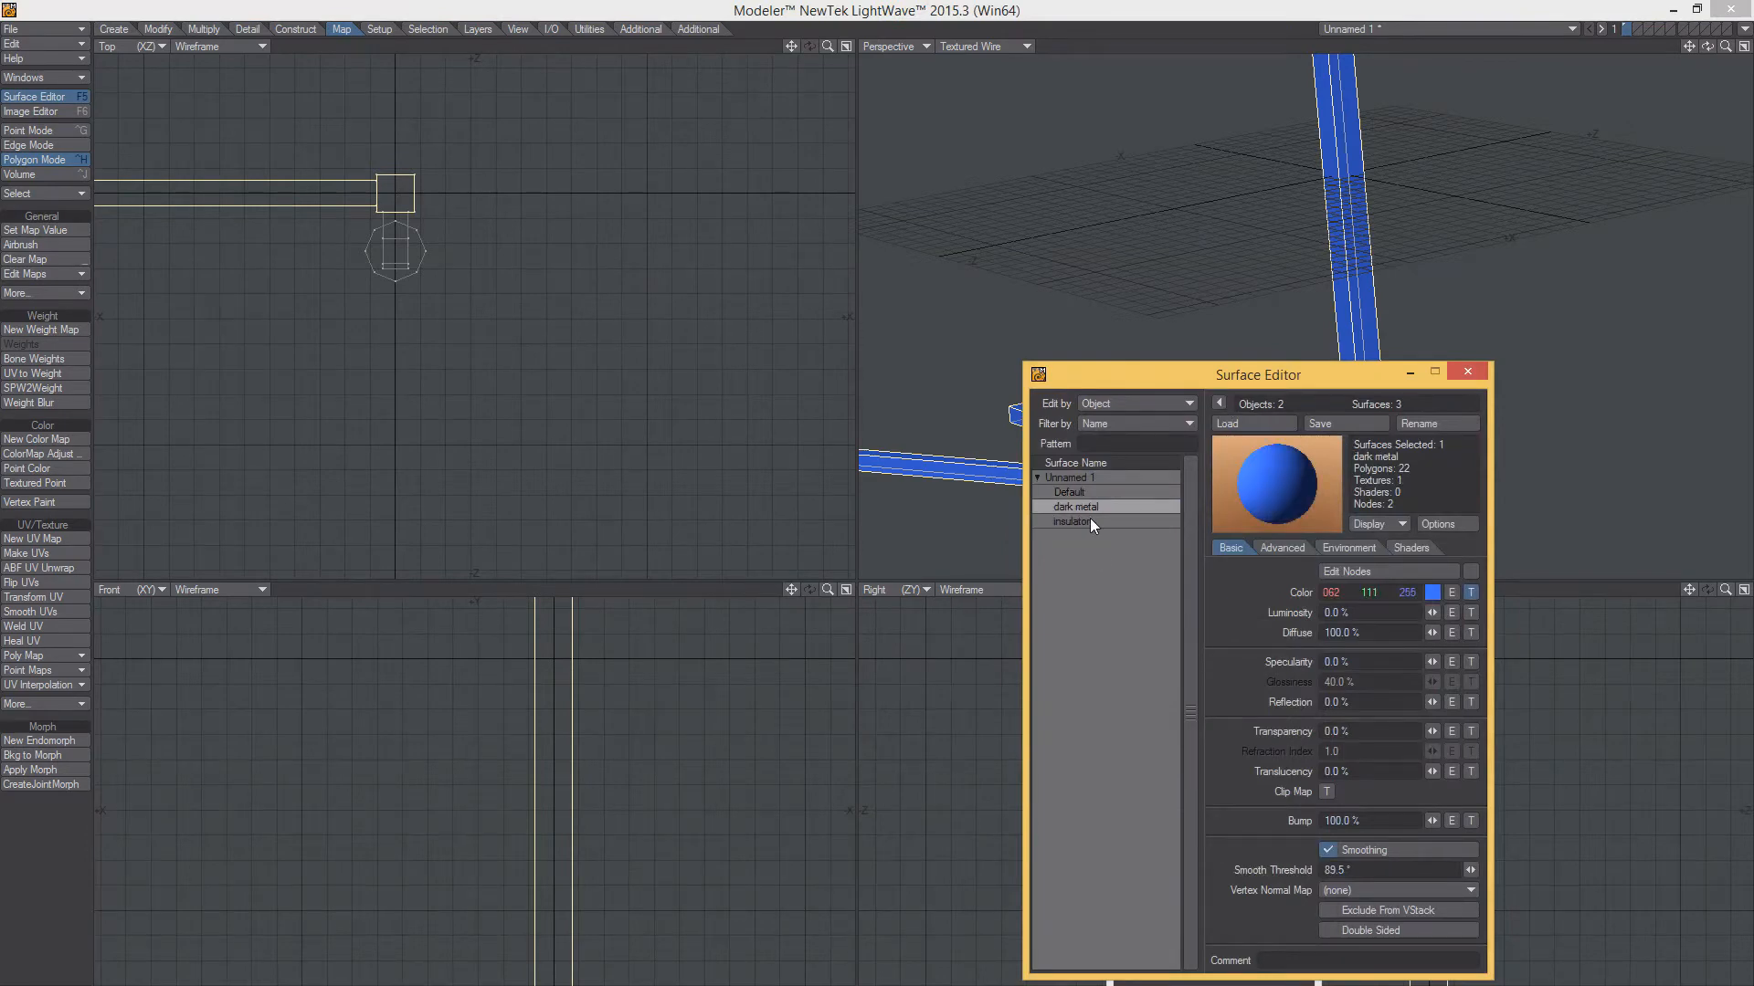
{"action": "left_click", "coordinate": [1470, 593]}
{"action": "left_click", "coordinate": [847, 611]}
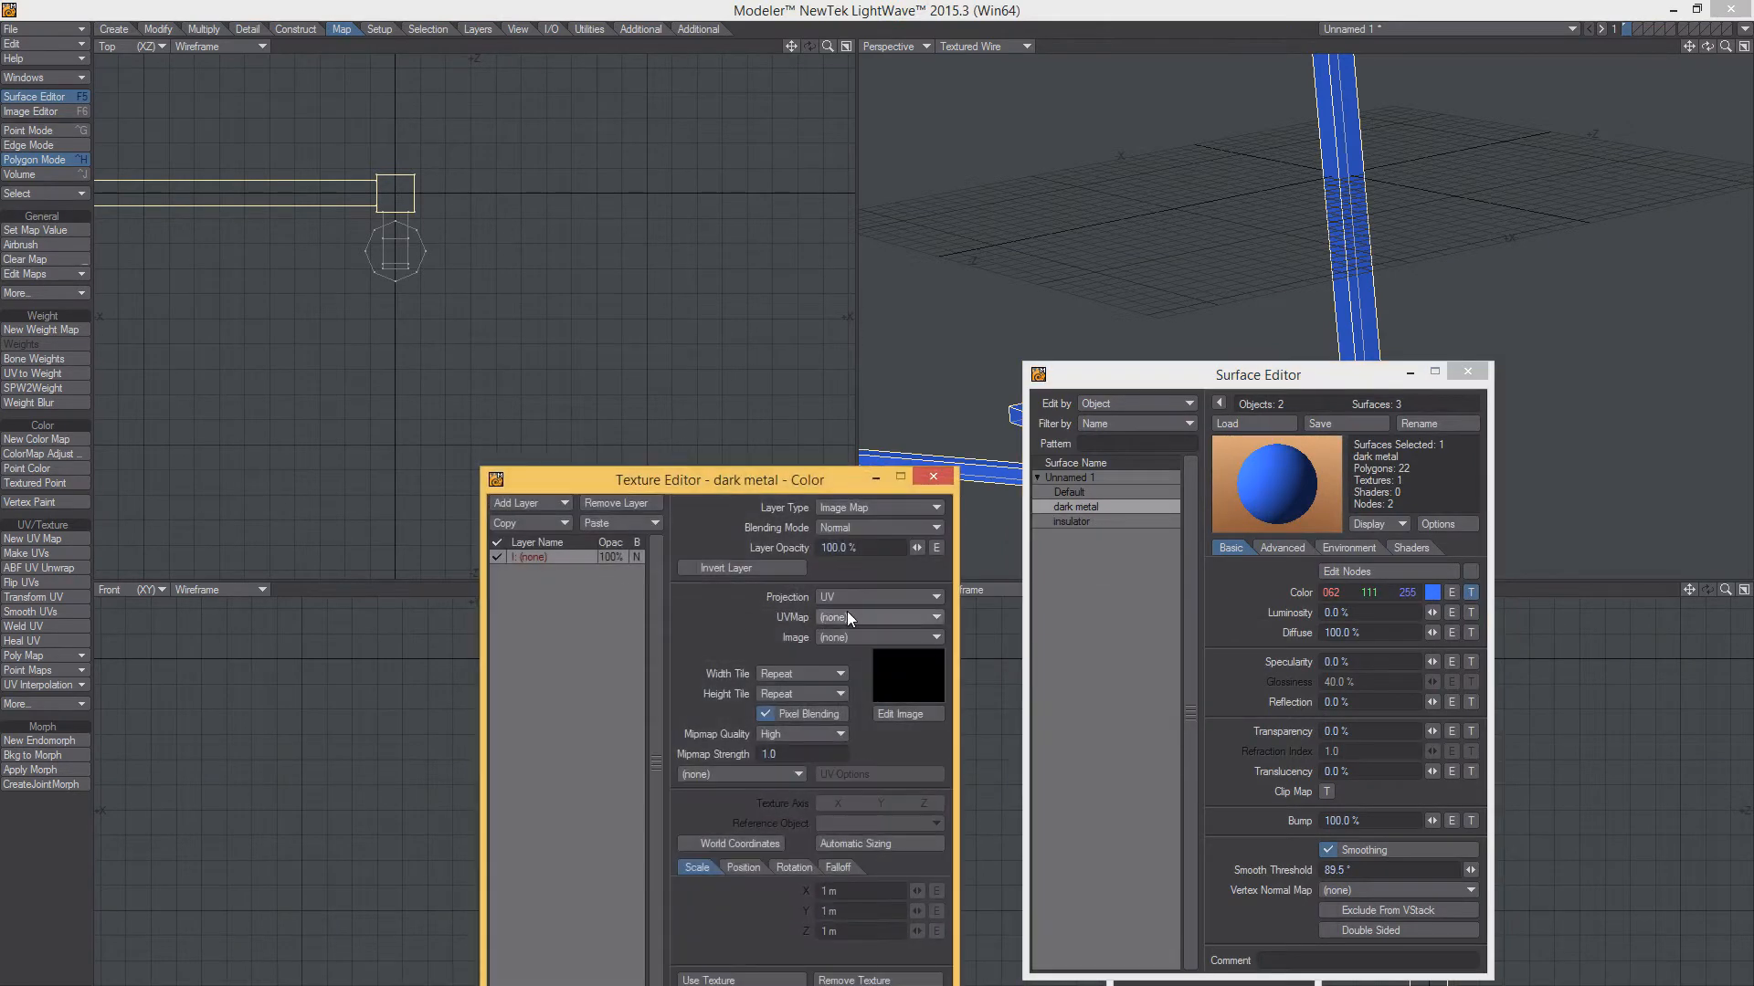
{"action": "left_click", "coordinate": [847, 618]}
{"action": "left_click", "coordinate": [846, 627]}
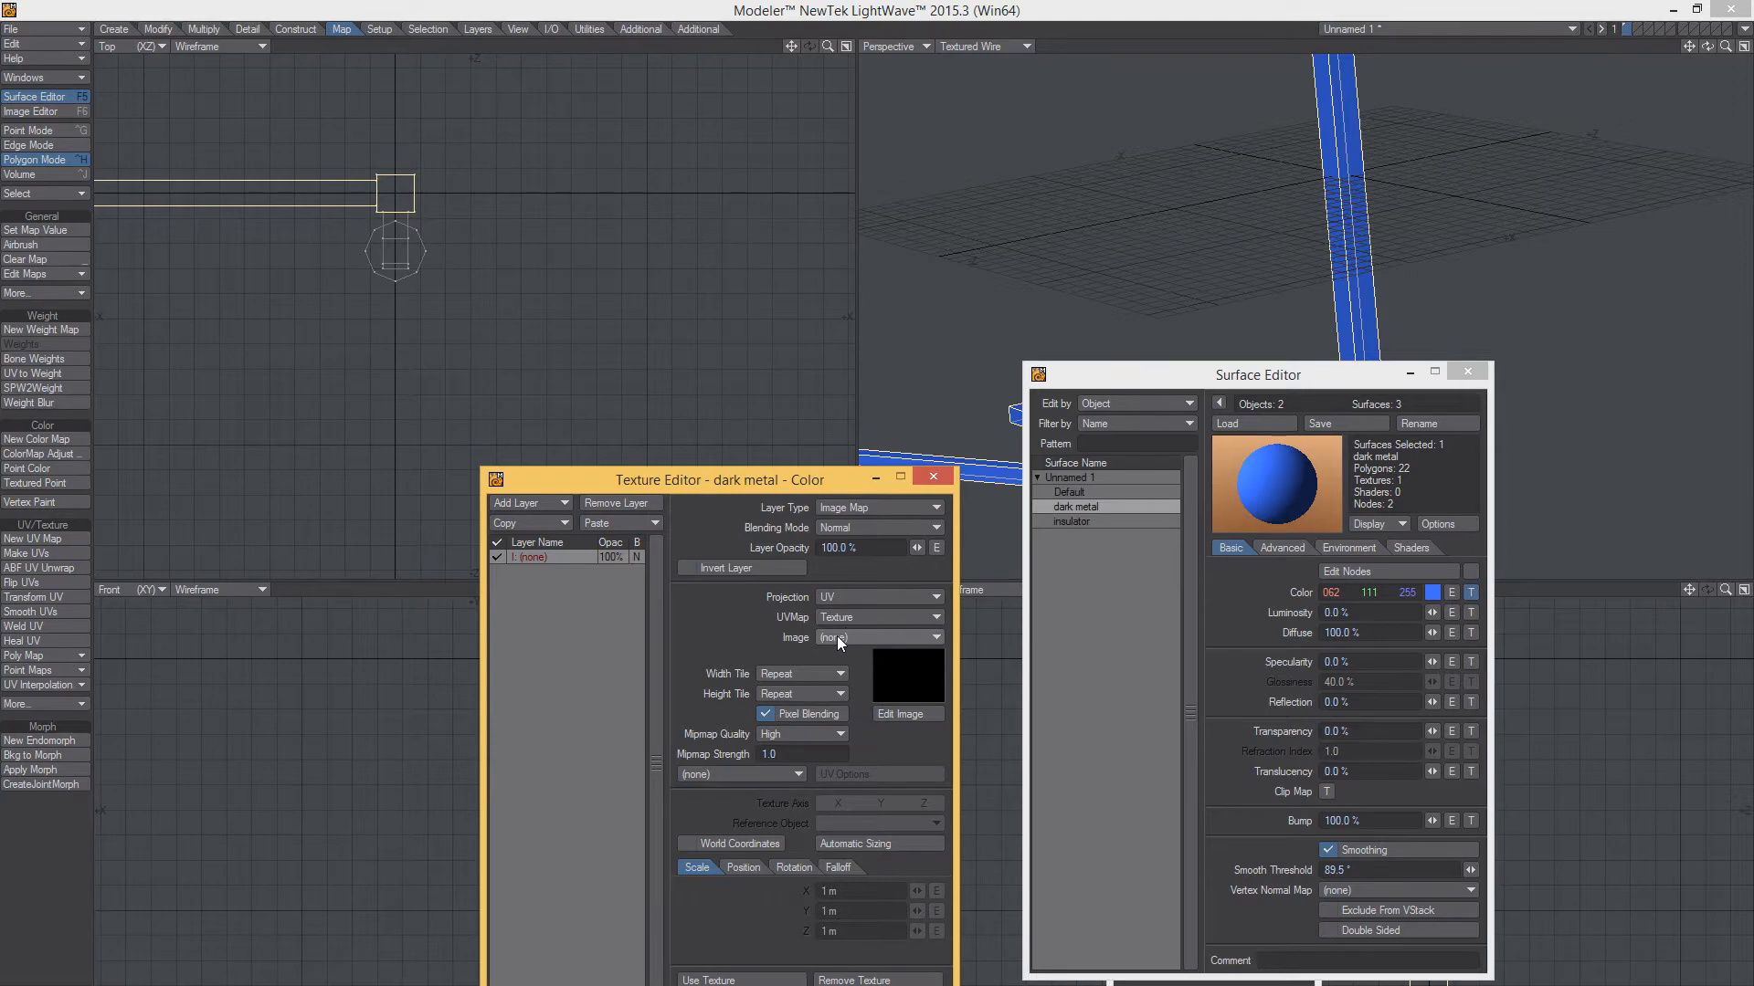
{"action": "left_click", "coordinate": [836, 637]}
{"action": "left_click", "coordinate": [931, 476]}
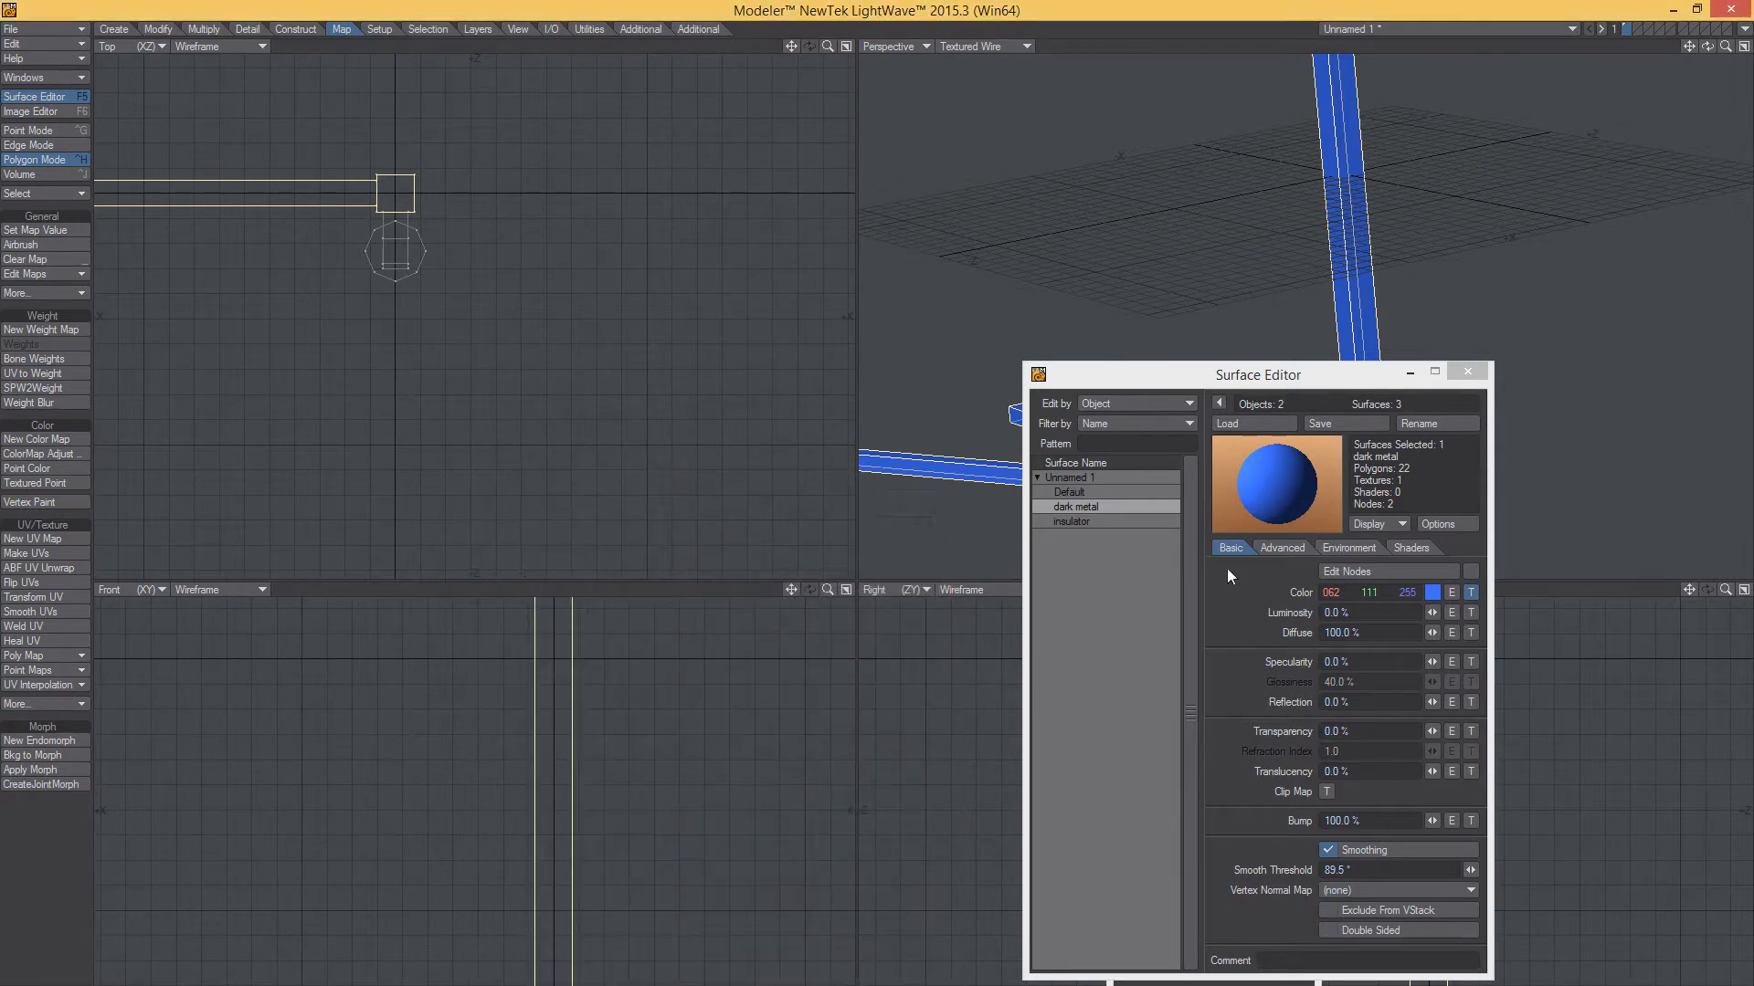
Add an image map to the insulator surface's colour, with UV projection and the Texture UV map
{"action": "left_click", "coordinate": [1070, 521]}
{"action": "left_click", "coordinate": [1470, 593]}
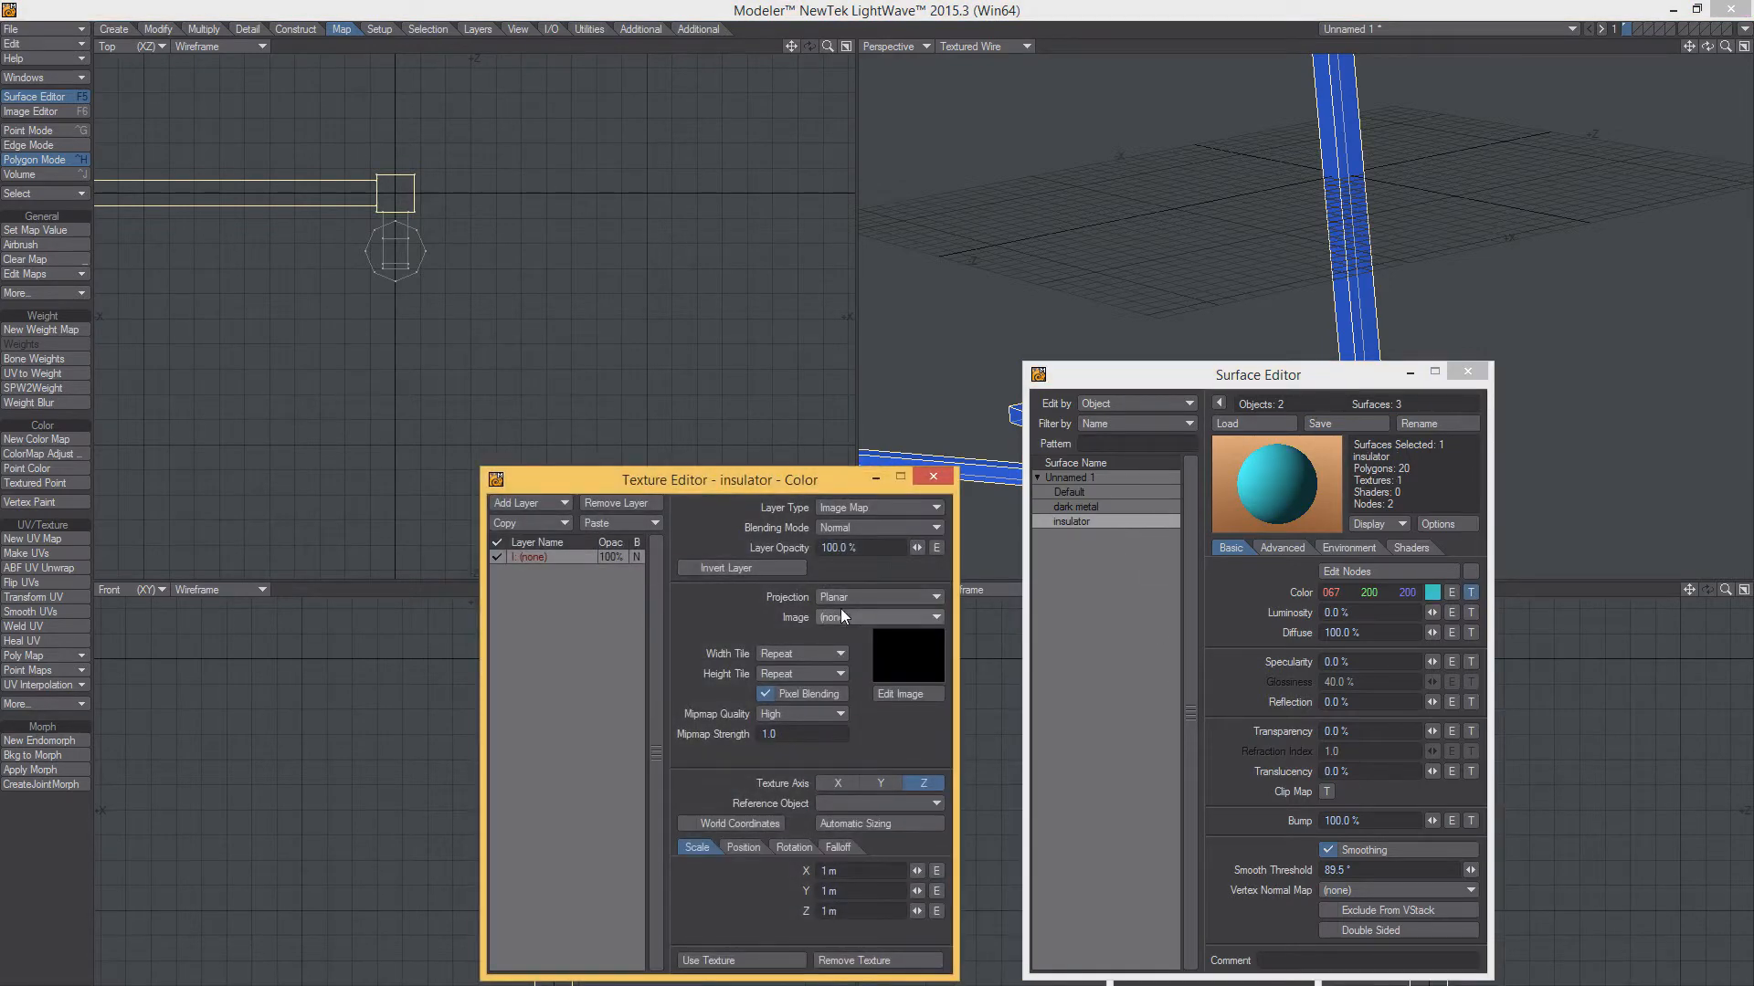
{"action": "left_click", "coordinate": [769, 610]}
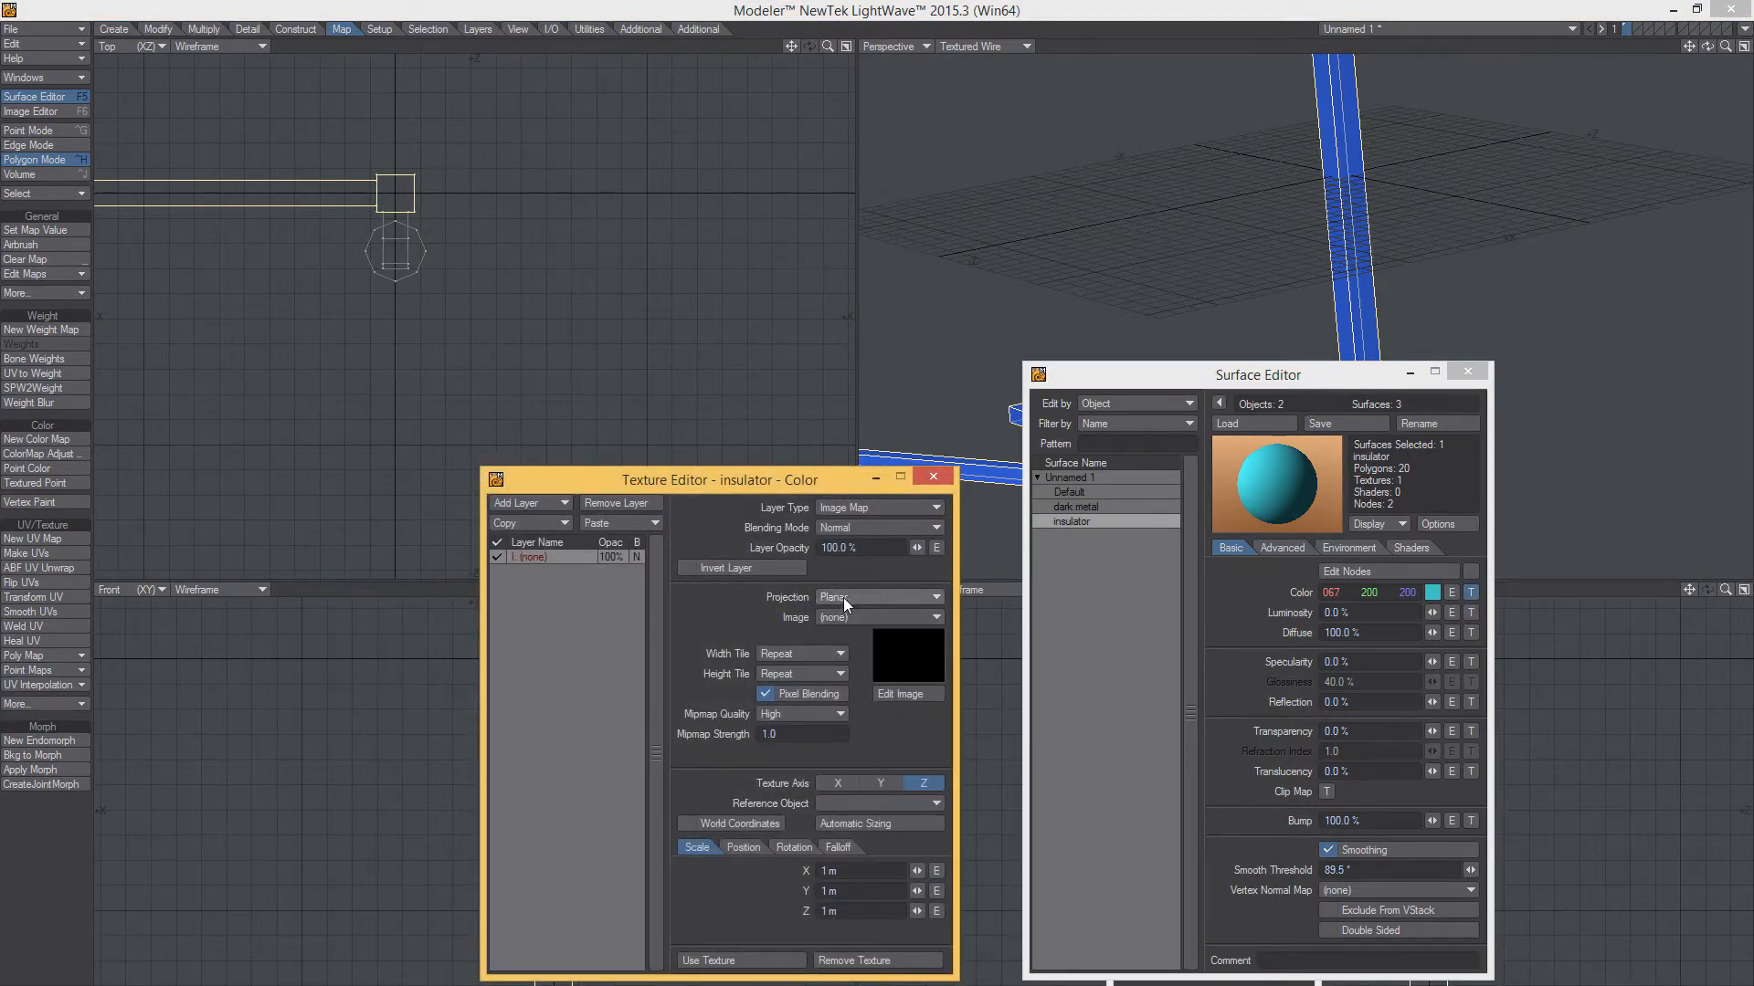
{"action": "left_click", "coordinate": [836, 667]}
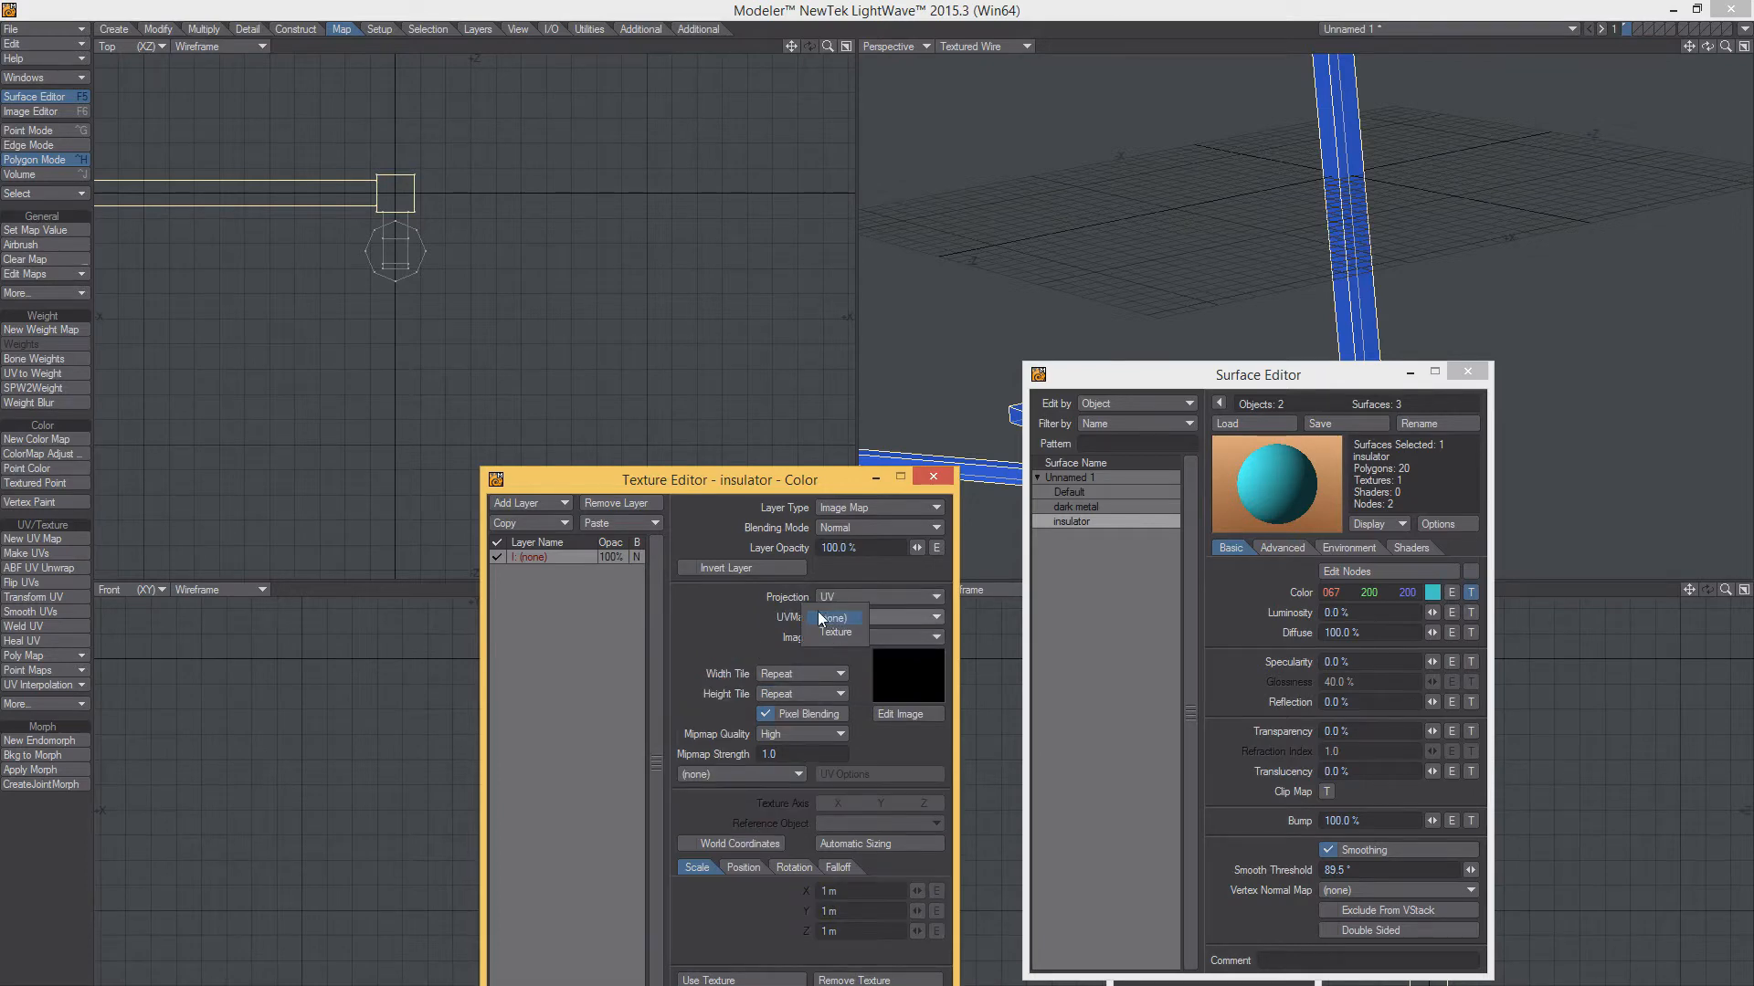
{"action": "left_click", "coordinate": [838, 634]}
{"action": "left_click", "coordinate": [934, 478]}
{"action": "left_click", "coordinate": [1468, 372]}
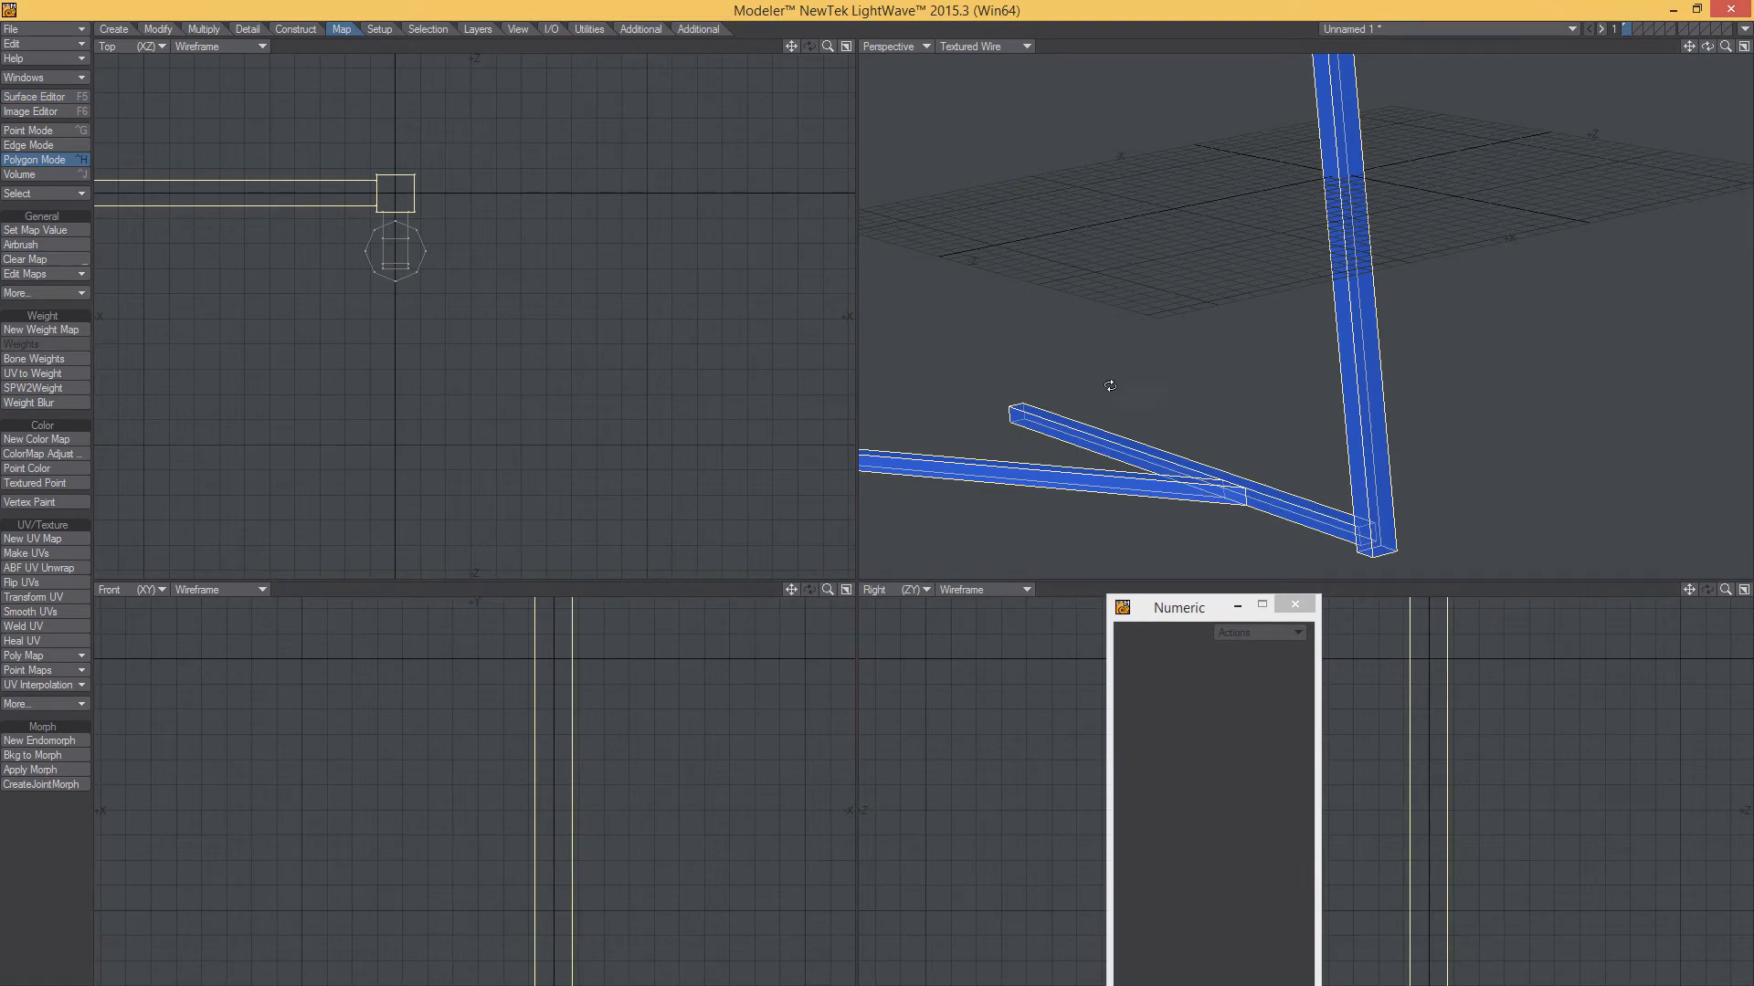
Deselect the post and its braces
{"action": "left_click_drag", "start_coordinate": [1109, 385], "coordinate": [1238, 385], "text": "alt"}
{"action": "left_click", "coordinate": [1230, 380]}
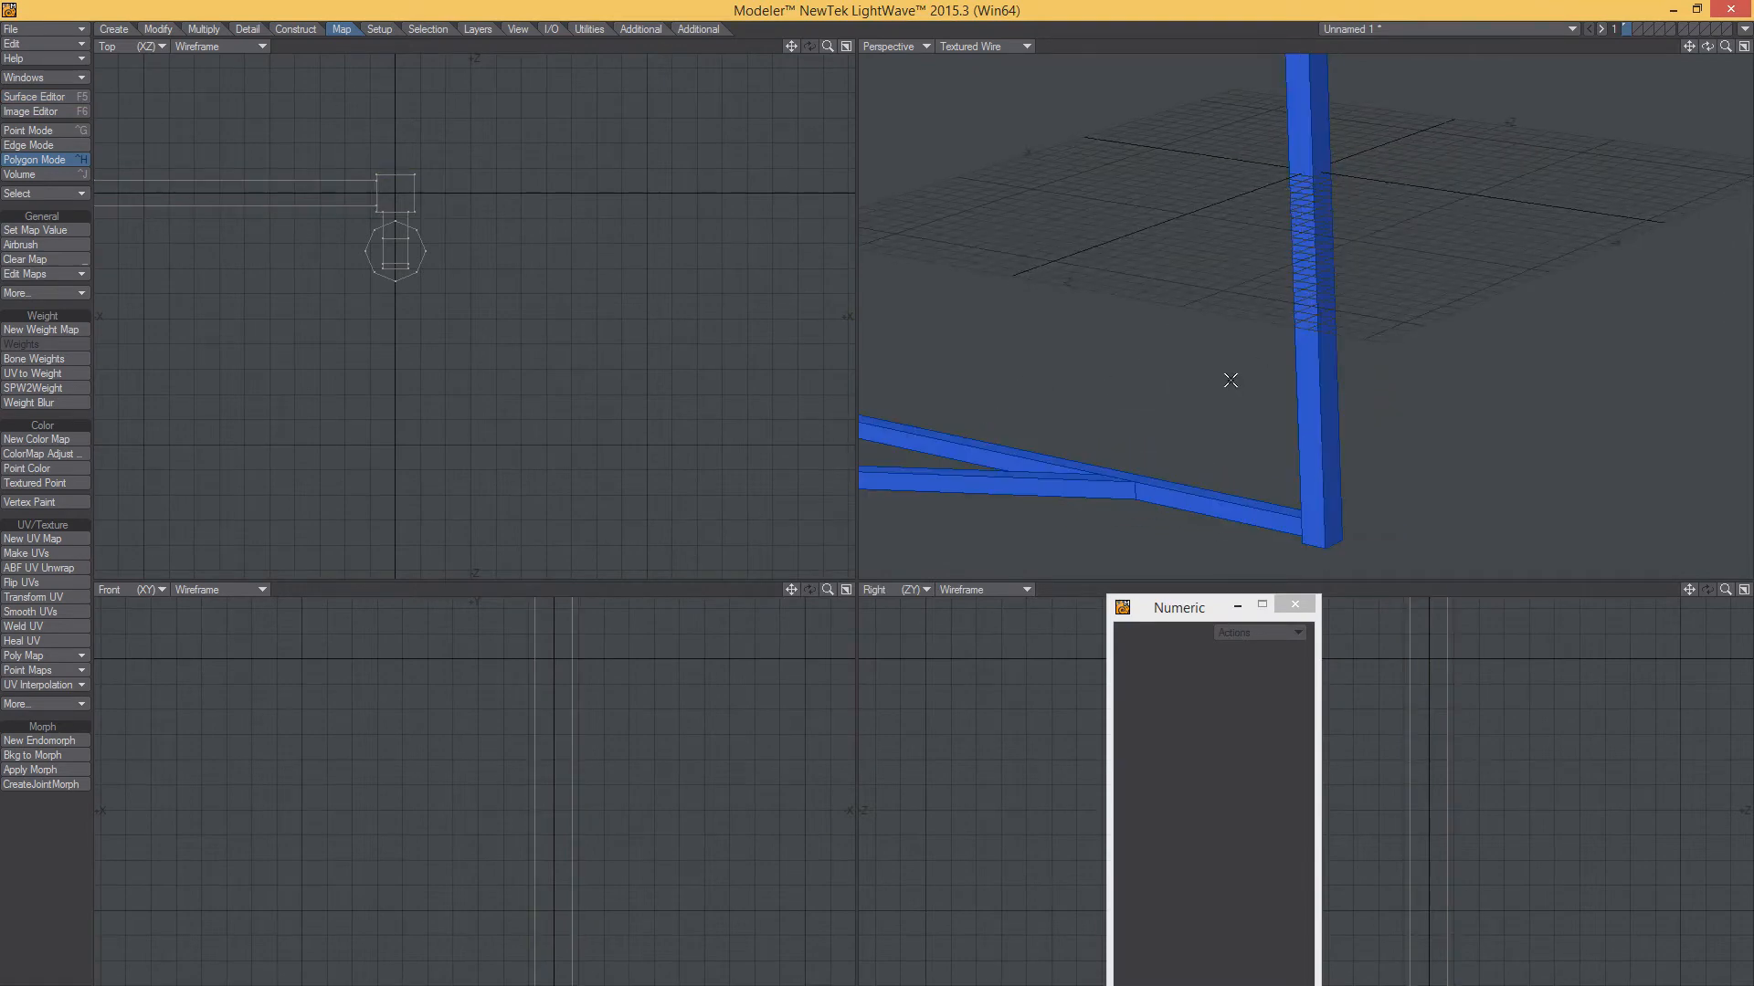
{"action": "left_click_drag", "start_coordinate": [1036, 420], "coordinate": [1175, 183], "text": "alt"}
{"action": "scroll", "coordinate": [1092, 415], "scroll_direction": "down", "scroll_amount": 5}
{"action": "scroll", "coordinate": [1206, 255], "scroll_direction": "up", "scroll_amount": 5}
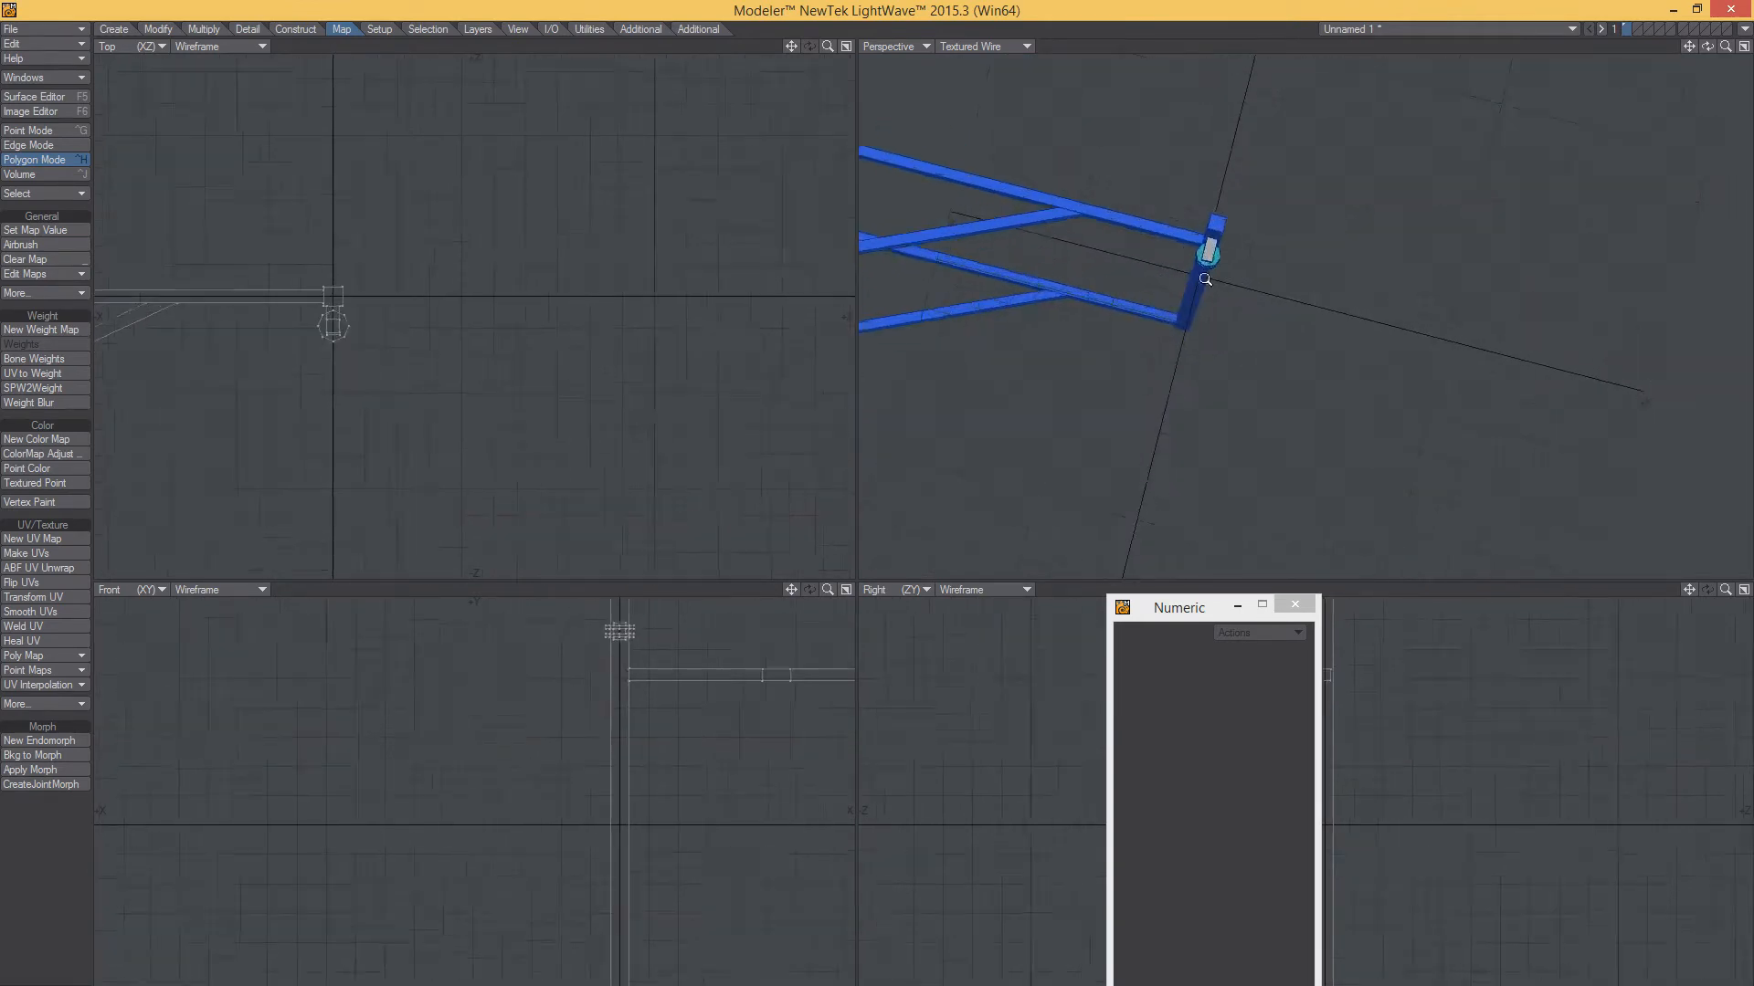
{"action": "scroll", "coordinate": [427, 379], "scroll_direction": "up", "scroll_amount": 4}
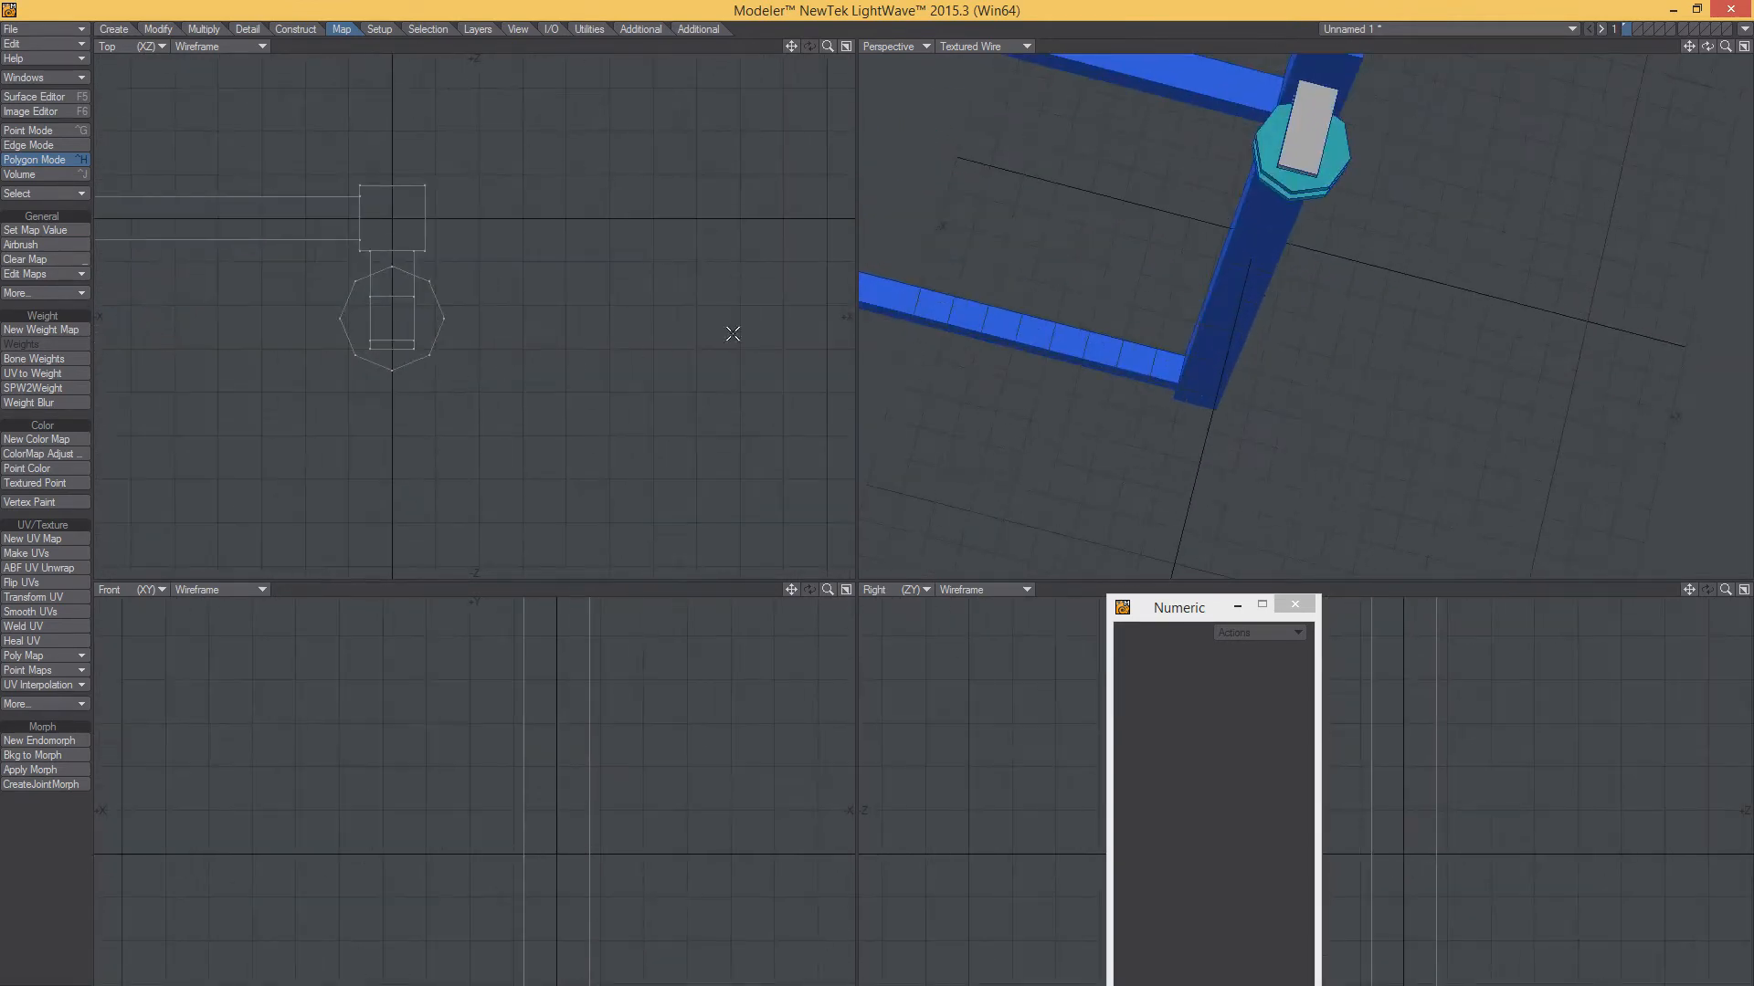
{"action": "left_click_drag", "start_coordinate": [1191, 231], "coordinate": [1114, 215], "text": "alt"}
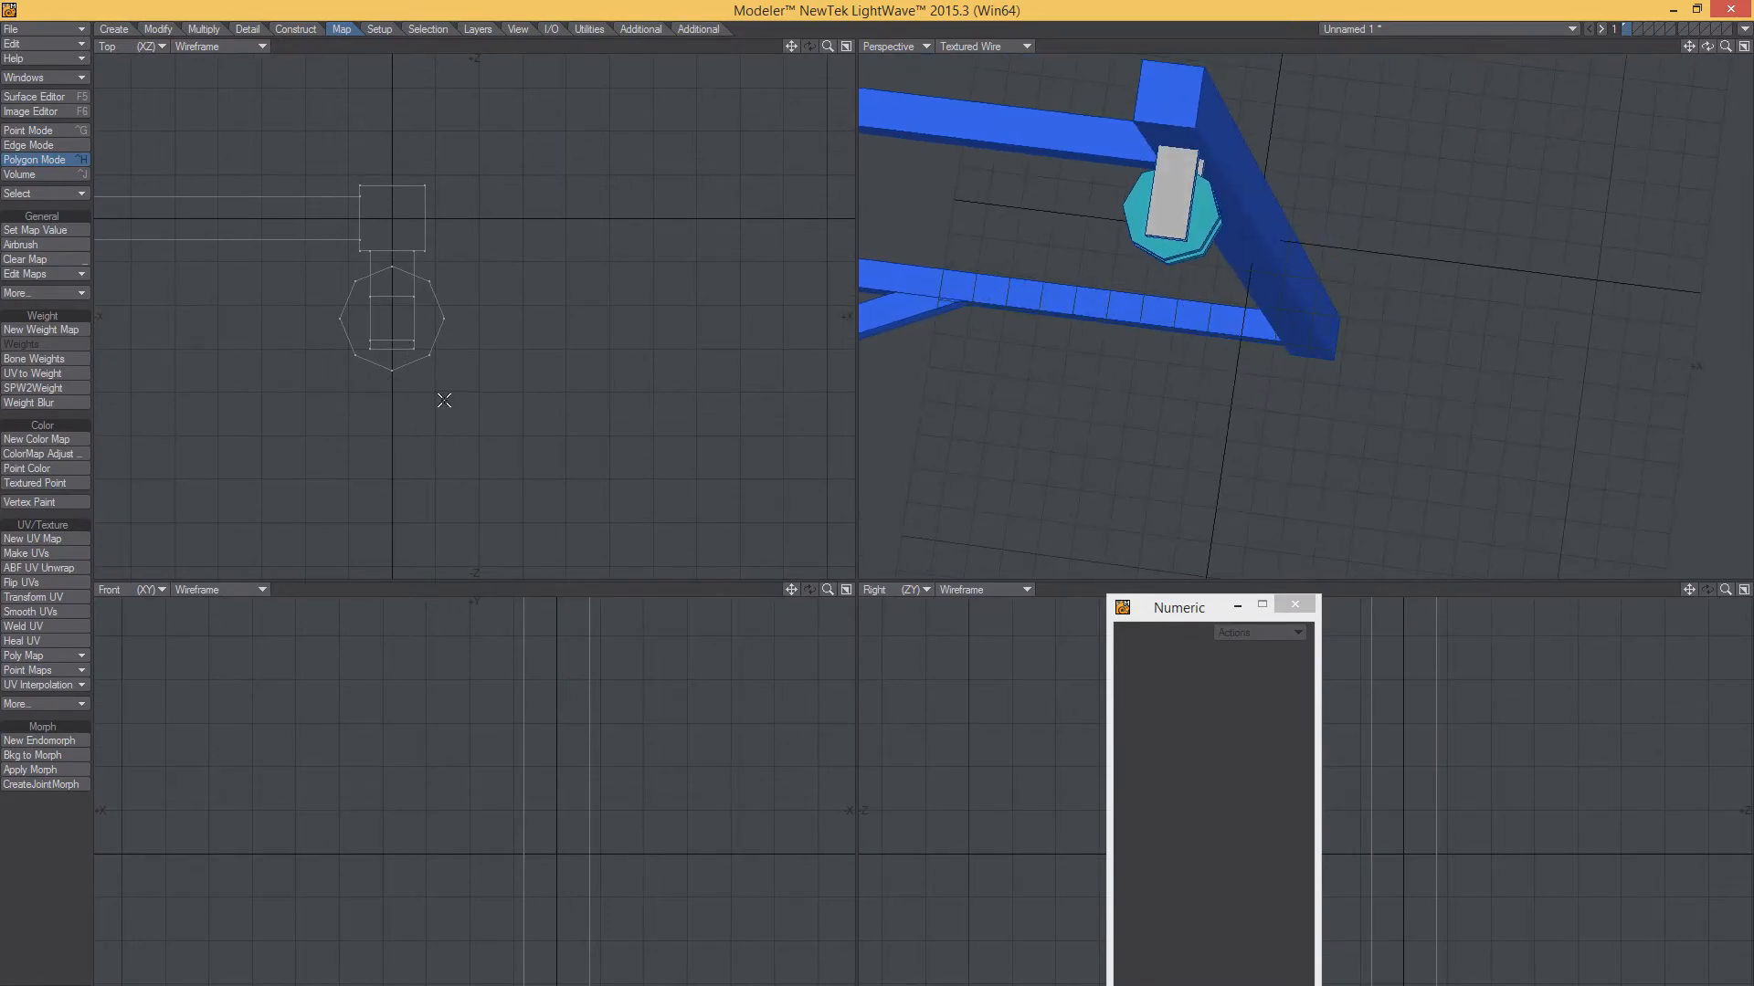
Select the insulator's discs and square core and stretch them 150% horizontally and vertically on the Y axis
{"action": "mouse_move", "coordinate": [440, 398]}
{"action": "right_mouse_down"}
{"action": "mouse_move", "coordinate": [282, 274]}
{"action": "mouse_move", "coordinate": [384, 254]}
{"action": "mouse_move", "coordinate": [477, 361]}
{"action": "mouse_move", "coordinate": [452, 395]}
{"action": "right_mouse_up"}
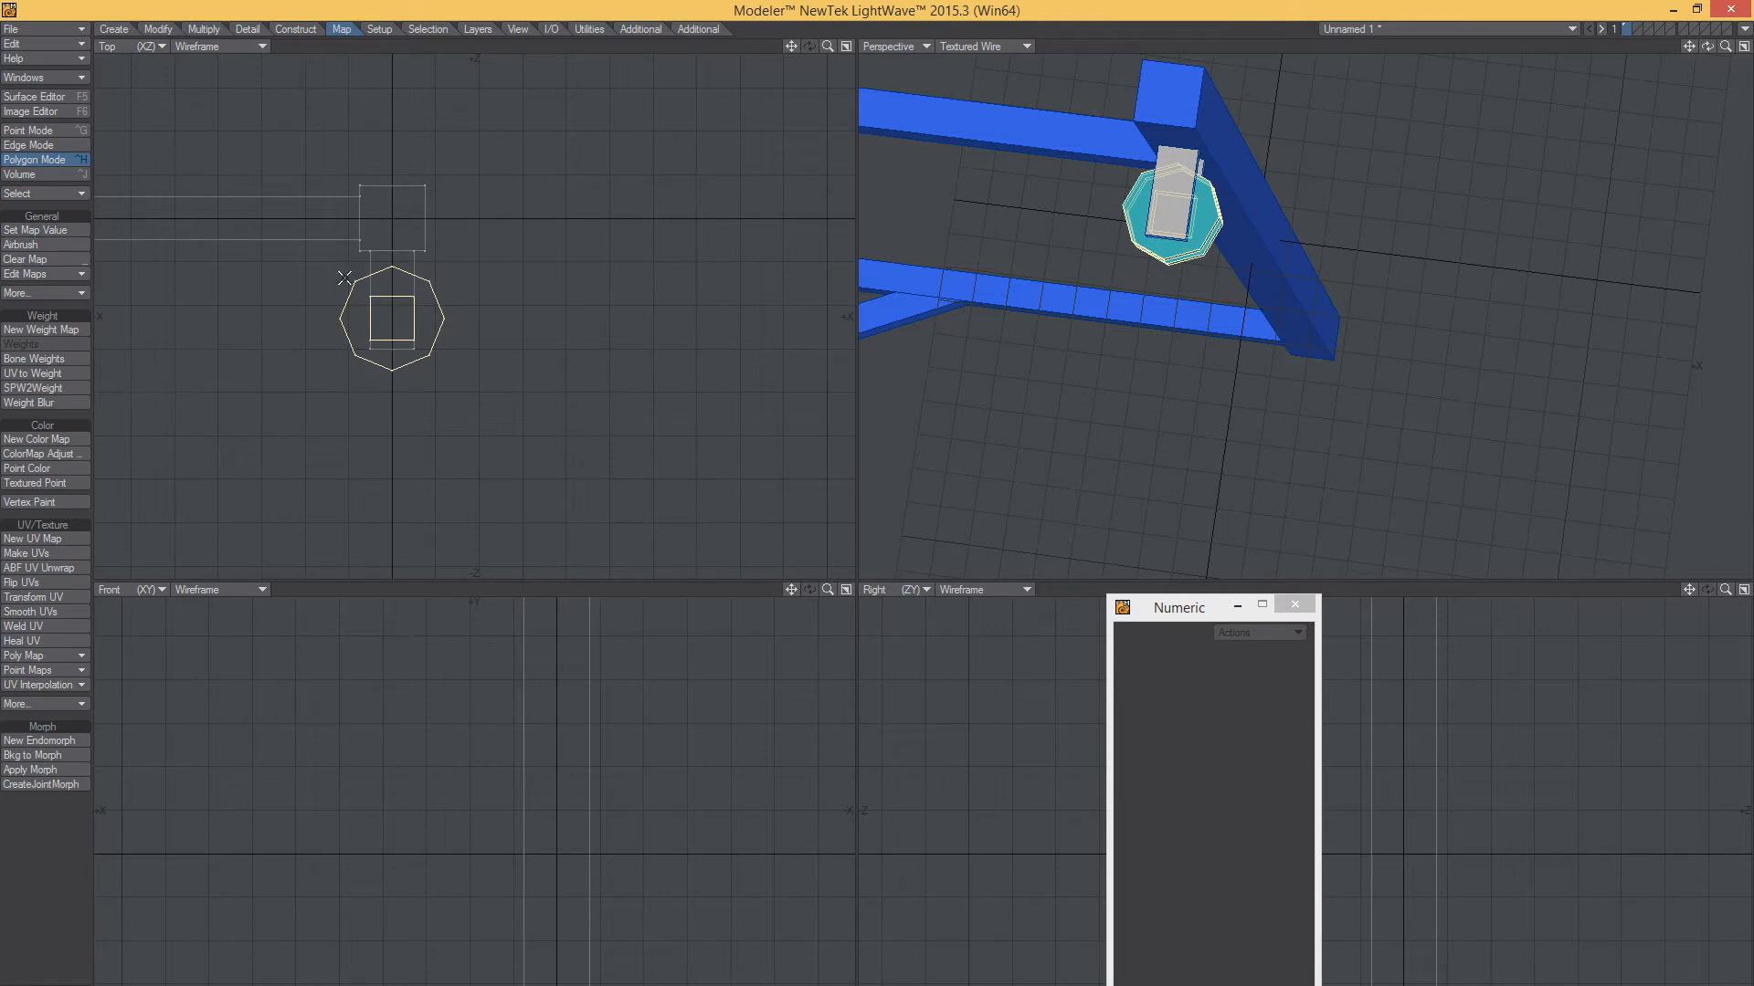
{"action": "left_click", "coordinate": [250, 29]}
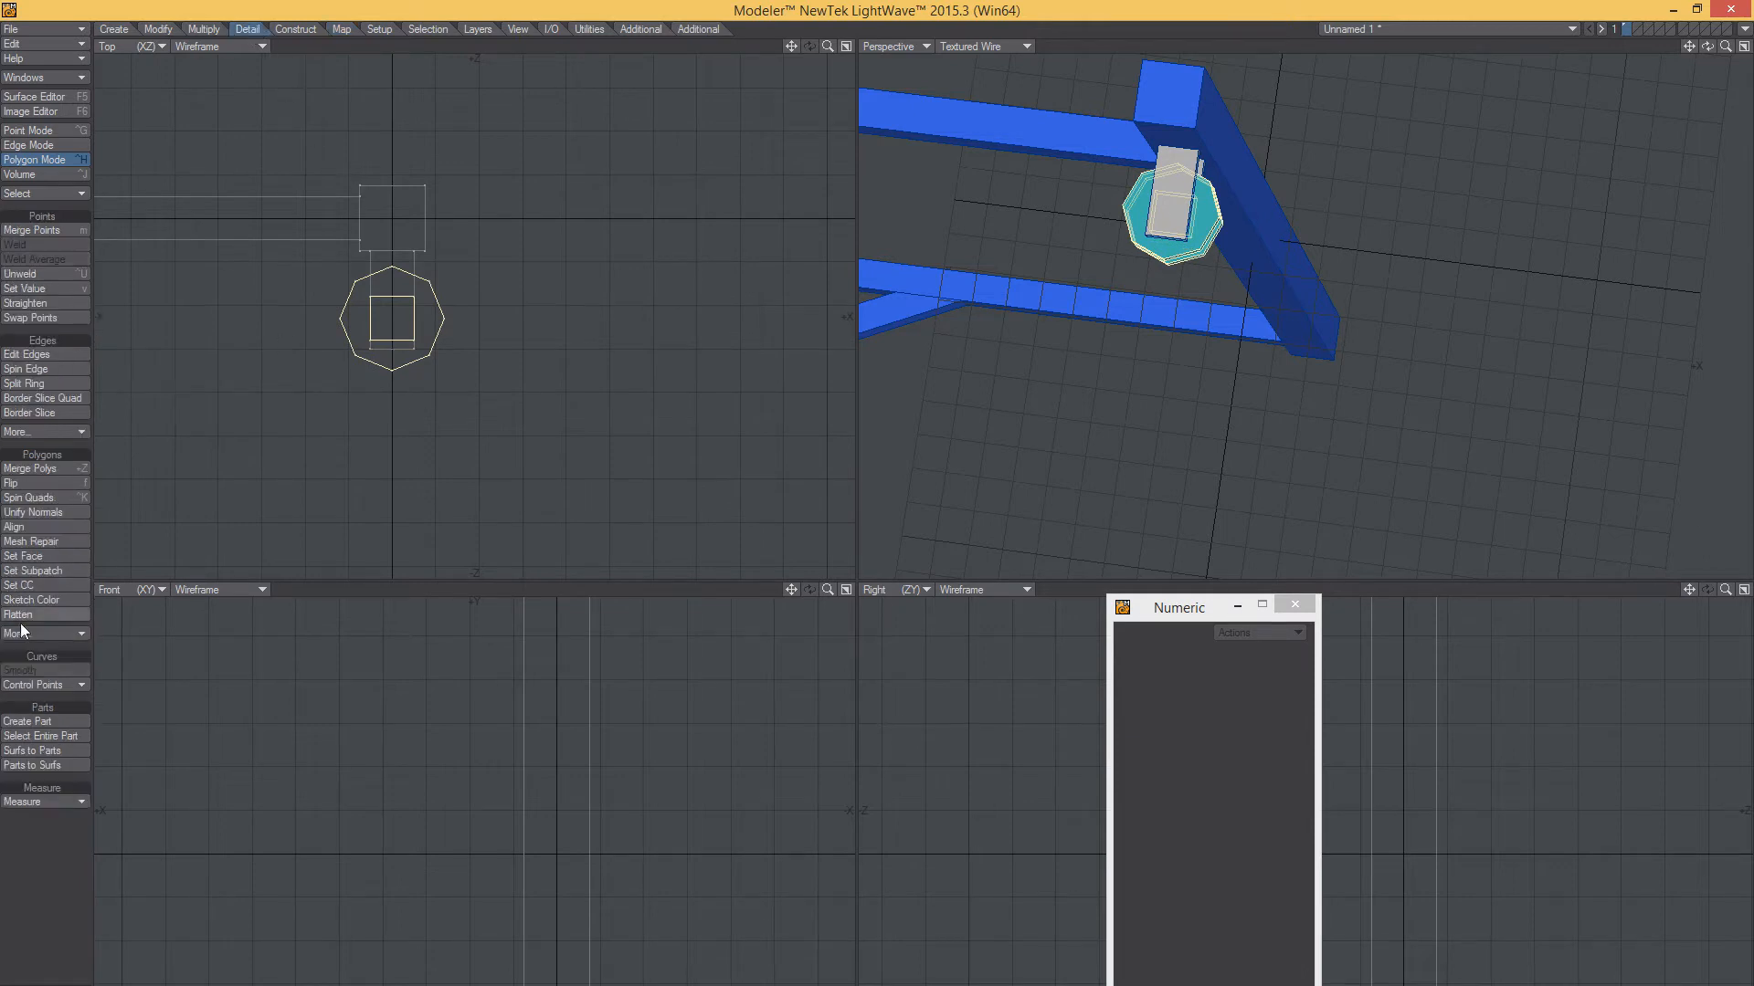
{"action": "left_click", "coordinate": [27, 721]}
{"action": "left_click", "coordinate": [489, 438]}
{"action": "mouse_move", "coordinate": [1167, 281]}
{"action": "left_mouse_down", "text": "alt"}
{"action": "mouse_move", "coordinate": [1194, 203]}
{"action": "mouse_move", "coordinate": [1192, 274]}
{"action": "left_mouse_up", "text": "alt"}
{"action": "key", "text": "h"}
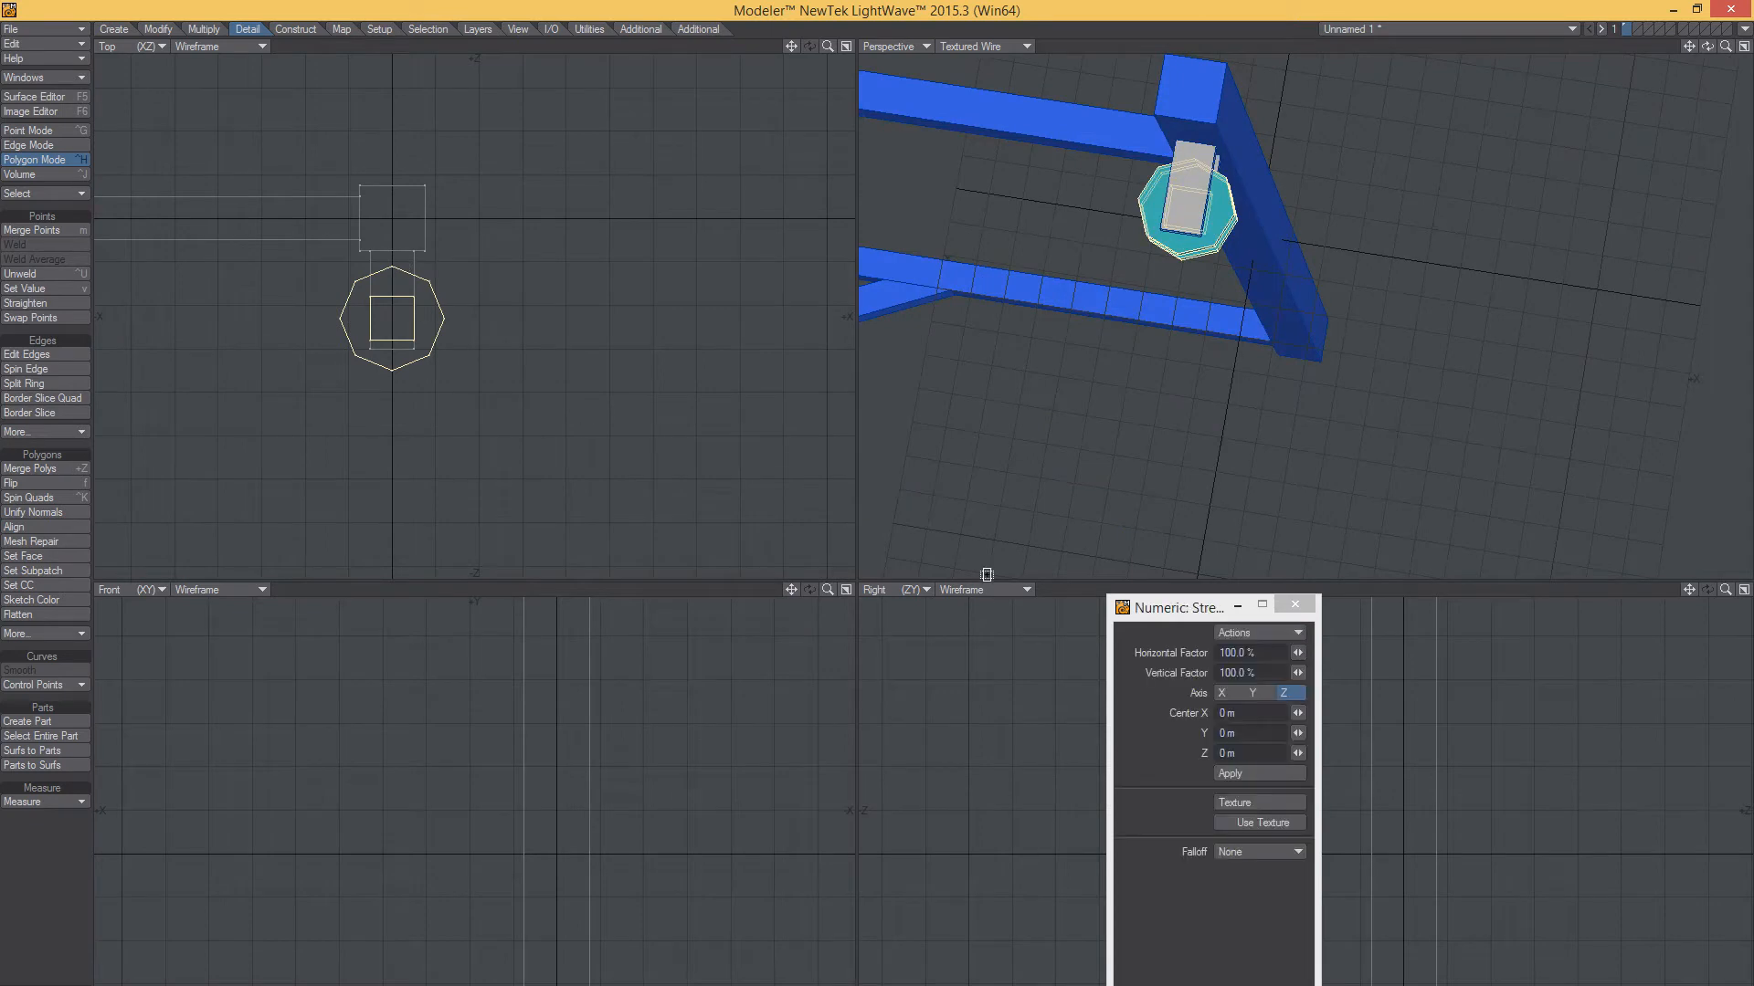
{"action": "left_click", "coordinate": [1261, 653]}
{"action": "type", "text": "15"}
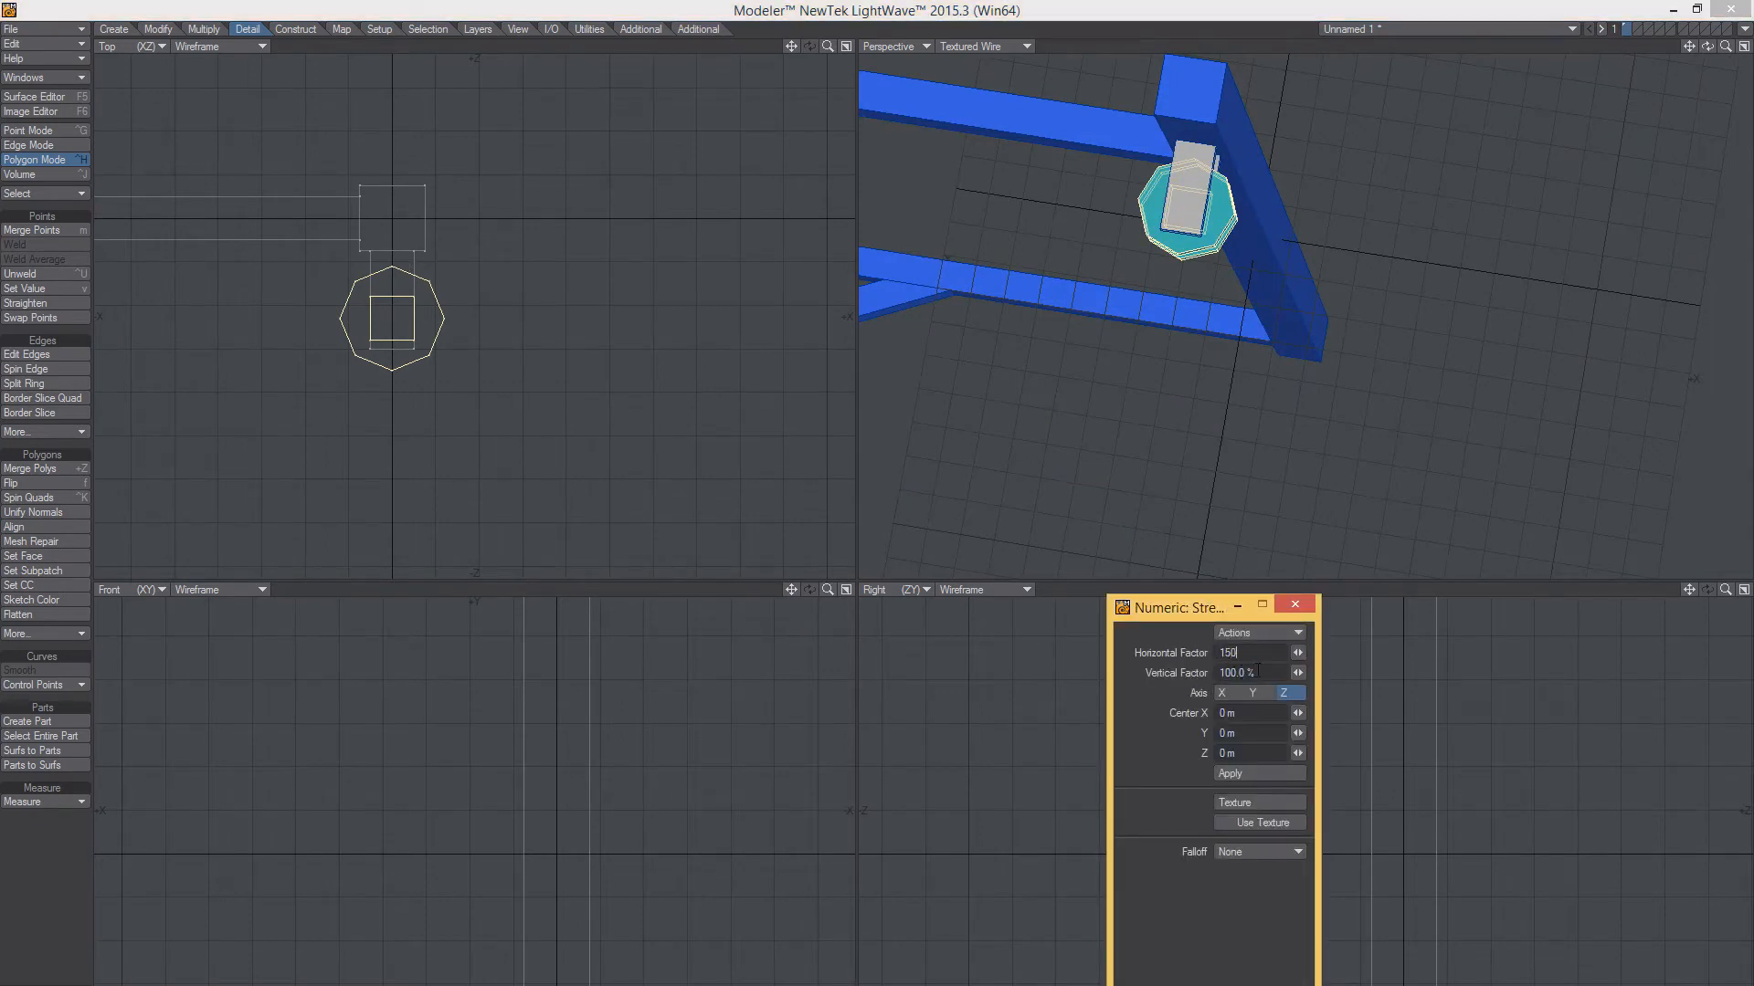
{"action": "left_click", "coordinate": [1252, 693]}
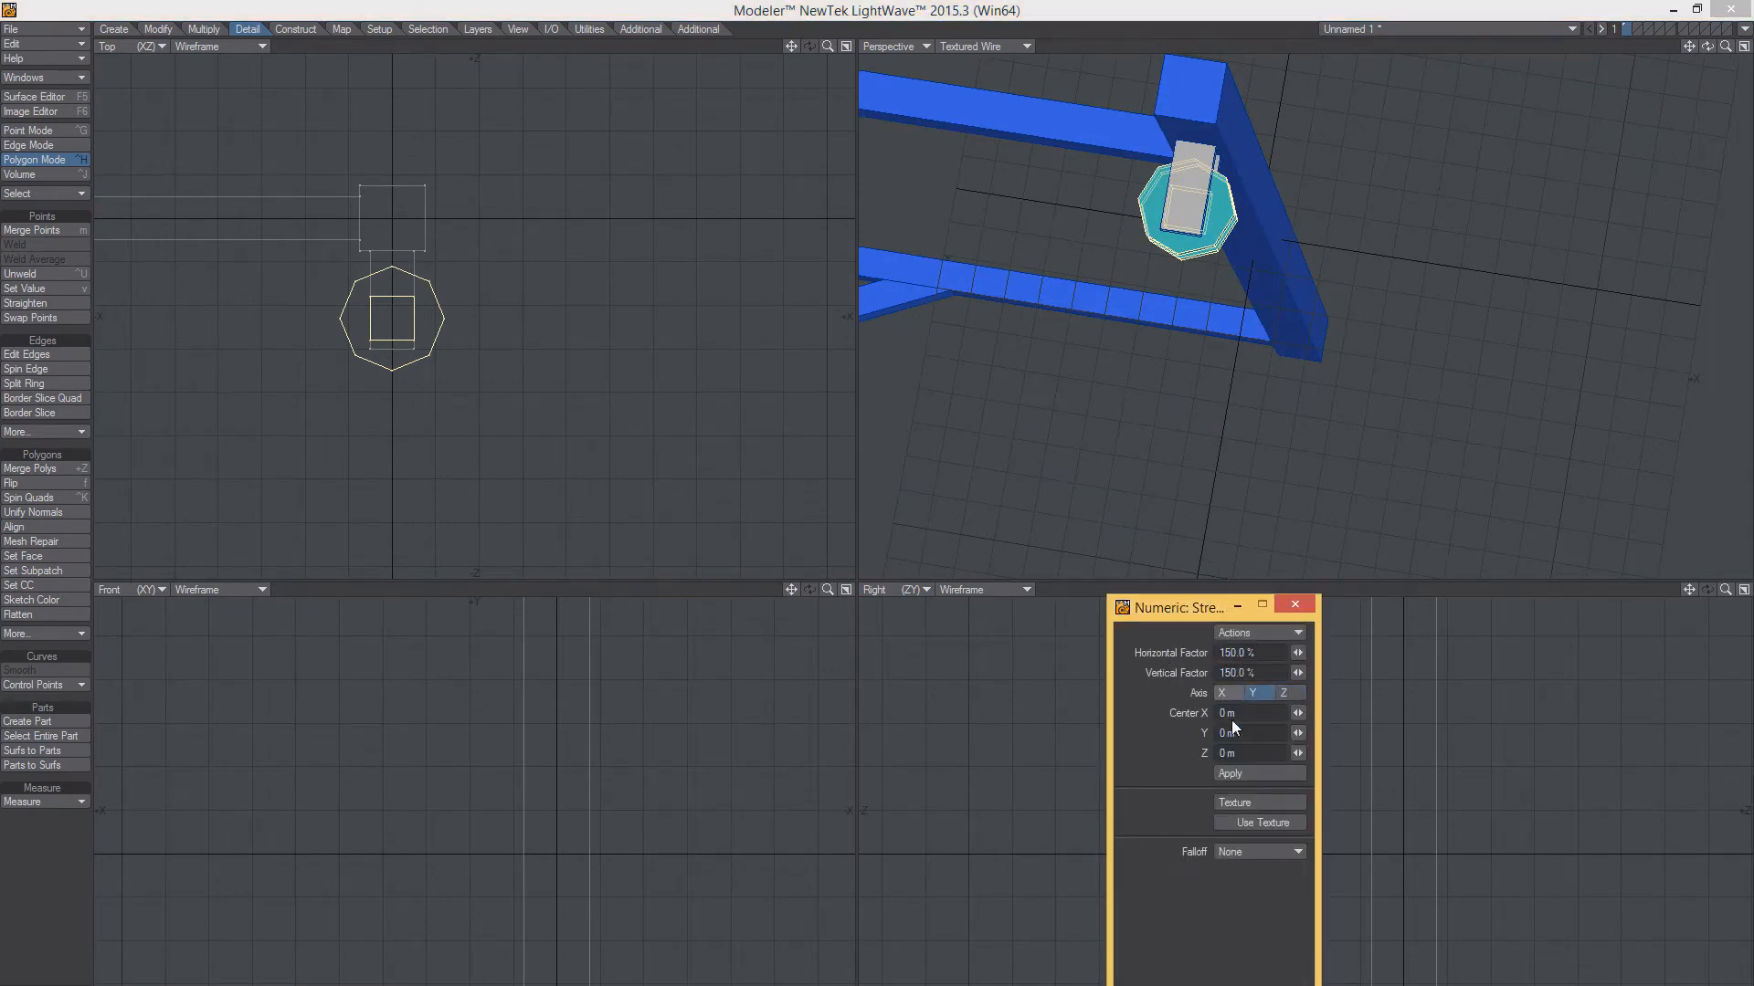
{"action": "left_click", "coordinate": [1246, 775]}
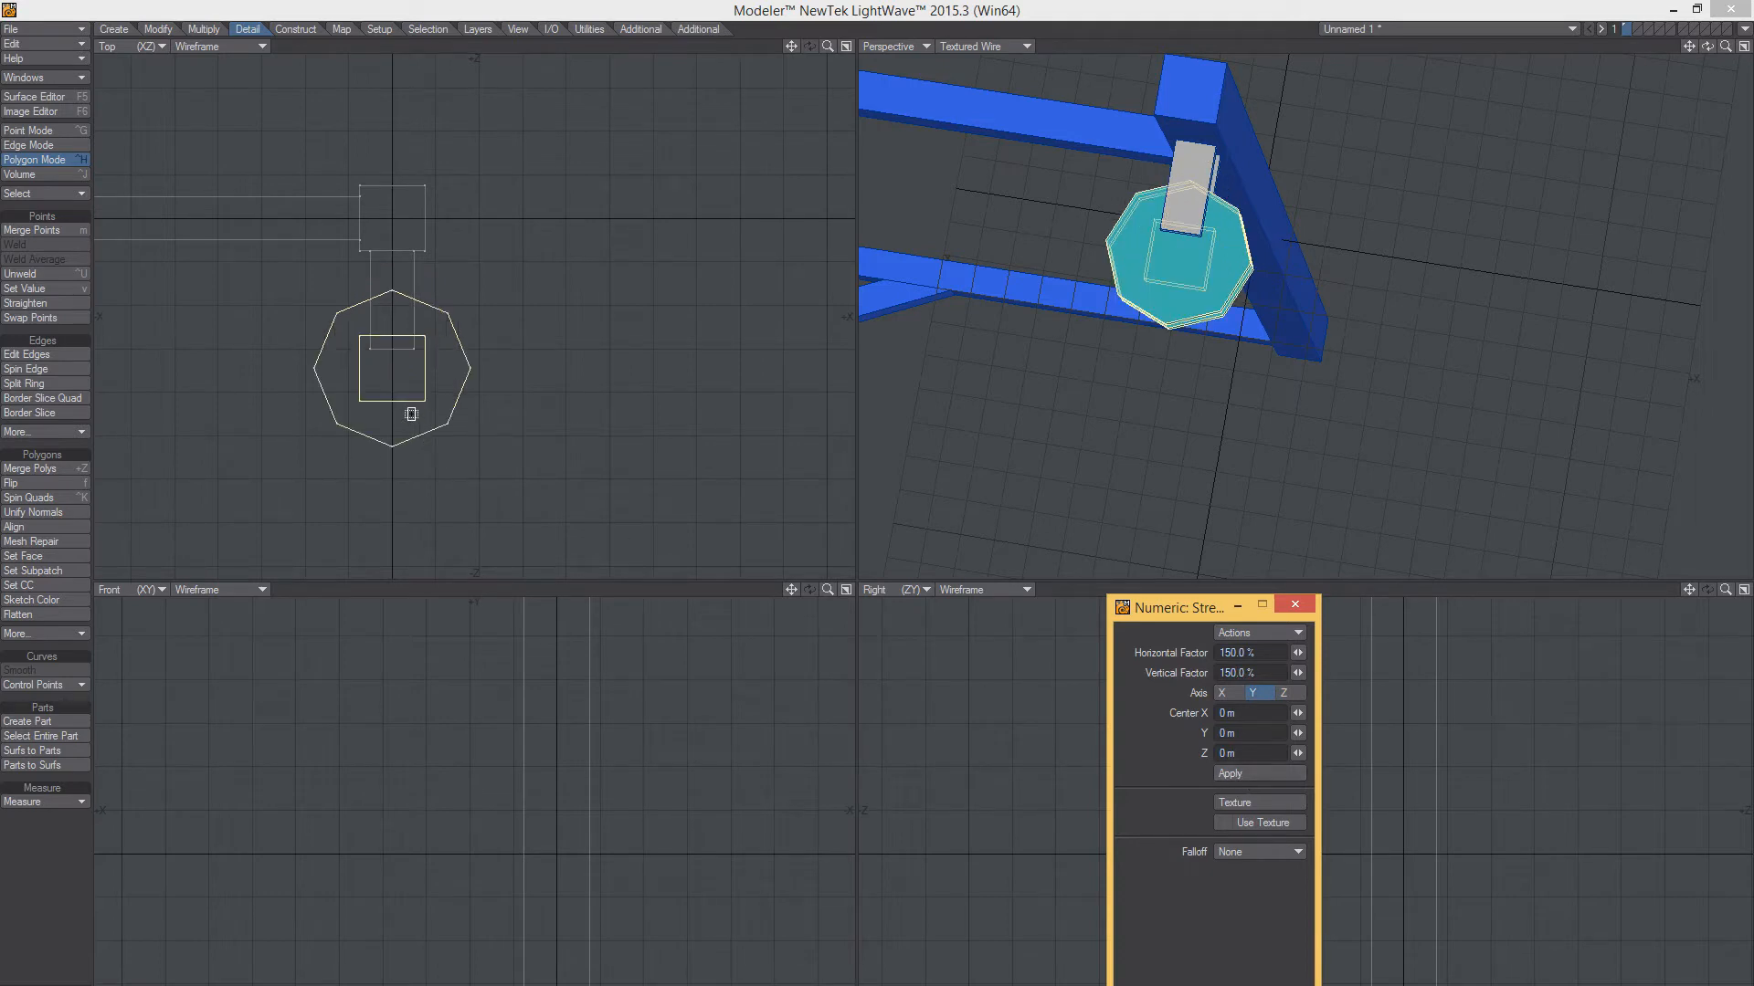
Move the enlarged insulator back towards the post between its mounting plates and deselect it
{"action": "key", "text": "t"}
{"action": "mouse_move", "coordinate": [391, 368]}
{"action": "left_mouse_down"}
{"action": "mouse_move", "coordinate": [392, 325]}
{"action": "mouse_move", "coordinate": [392, 343]}
{"action": "left_mouse_up"}
{"action": "left_click_drag", "start_coordinate": [1101, 357], "coordinate": [1315, 293], "text": "alt"}
{"action": "scroll", "coordinate": [1124, 228], "scroll_direction": "down", "scroll_amount": 4}
{"action": "key", "text": "space"}
{"action": "key", "text": "slash"}
Examine the glass insulators in the Lightroom reference photo and compare their size with the bracket model
{"action": "scroll", "coordinate": [1195, 279], "scroll_direction": "down", "scroll_amount": 3}
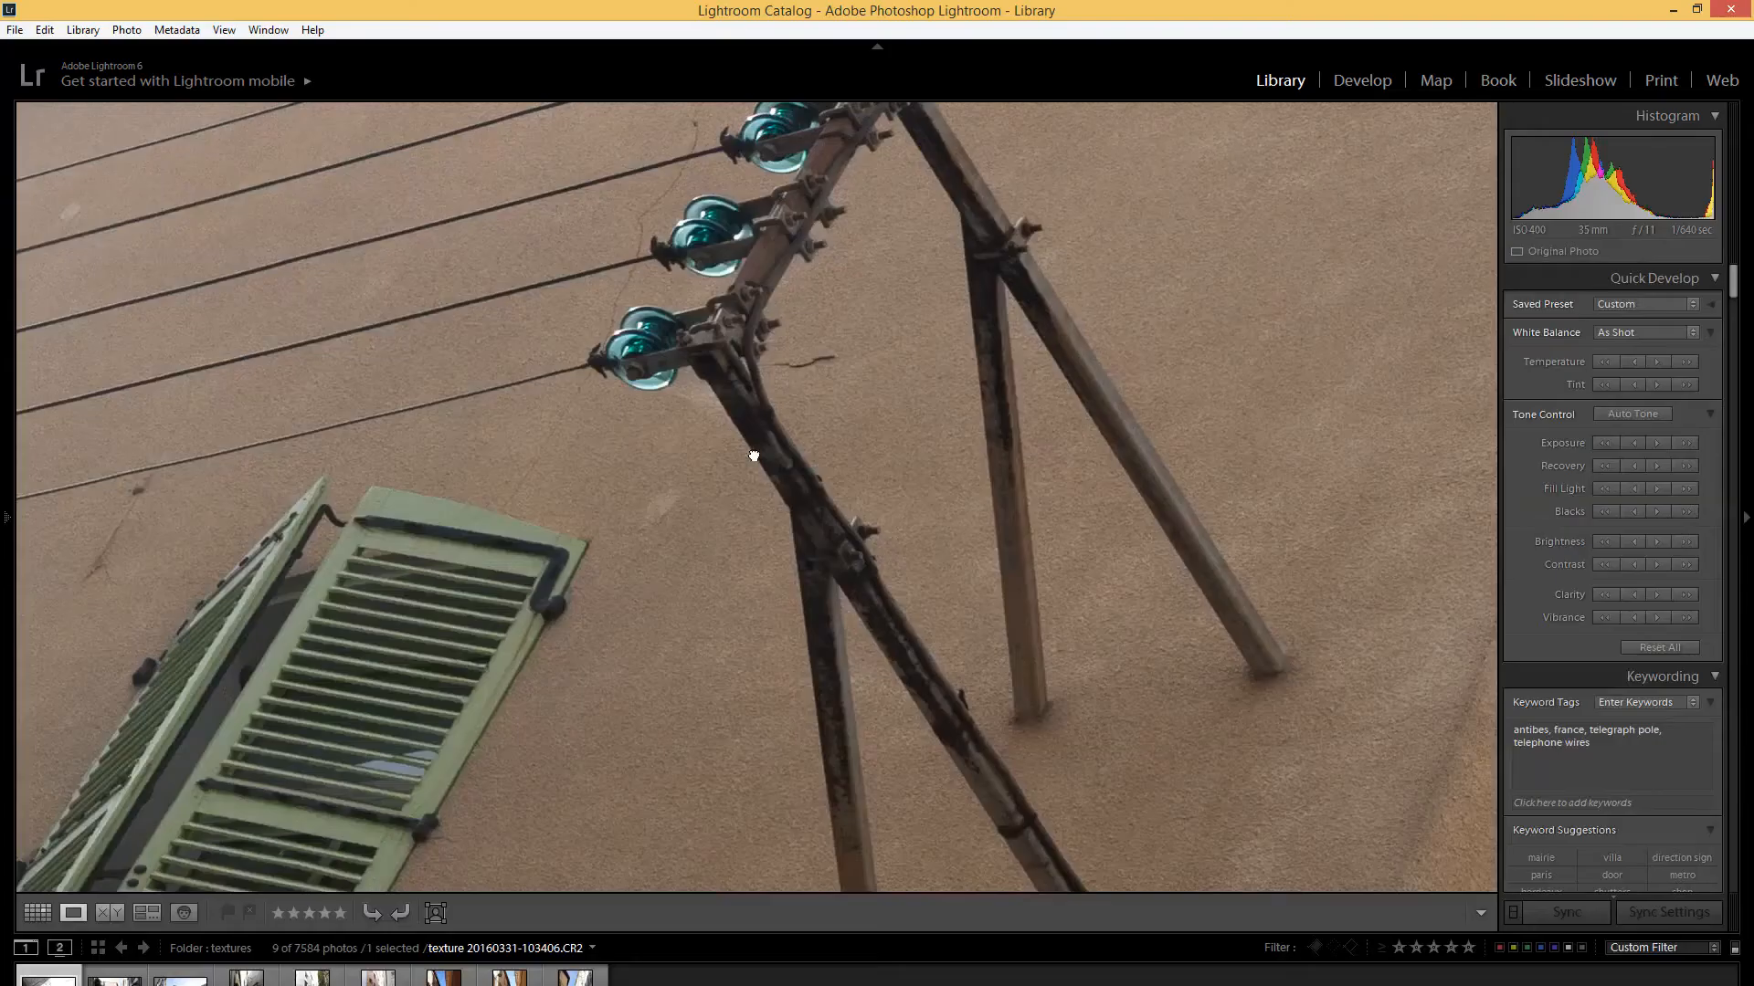
{"action": "left_click_drag", "start_coordinate": [755, 454], "coordinate": [755, 764]}
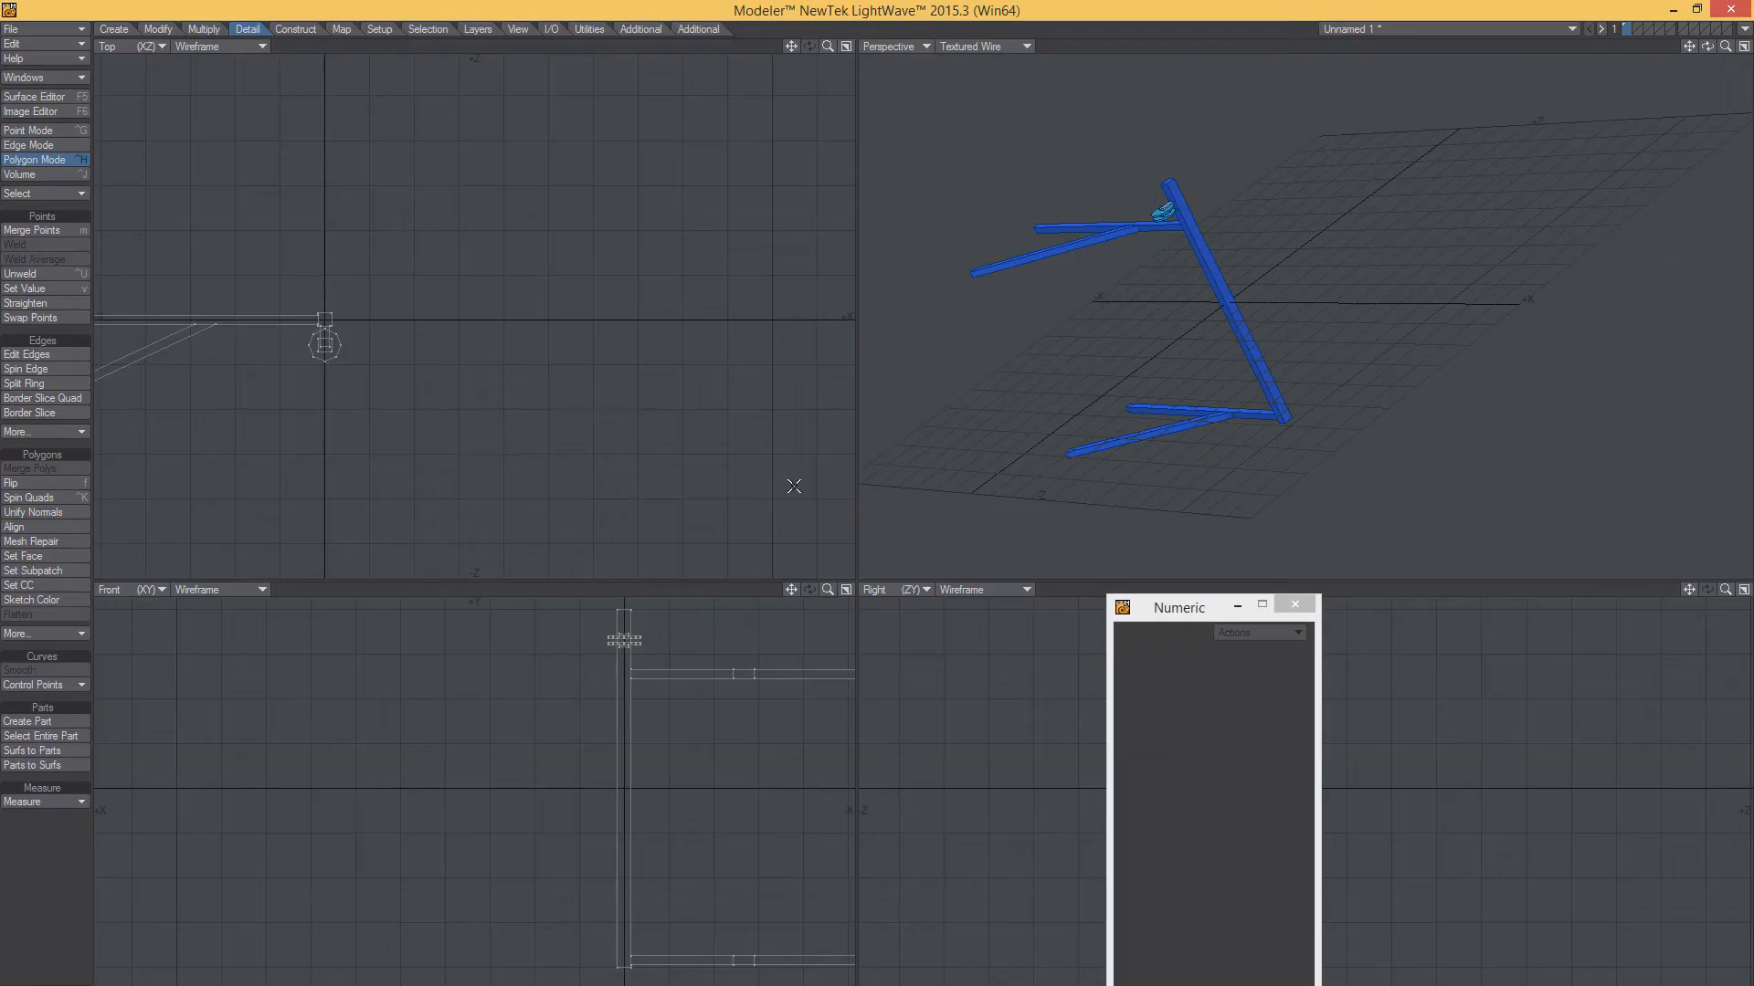
{"action": "left_click_drag", "start_coordinate": [1110, 320], "coordinate": [1085, 250], "text": "alt"}
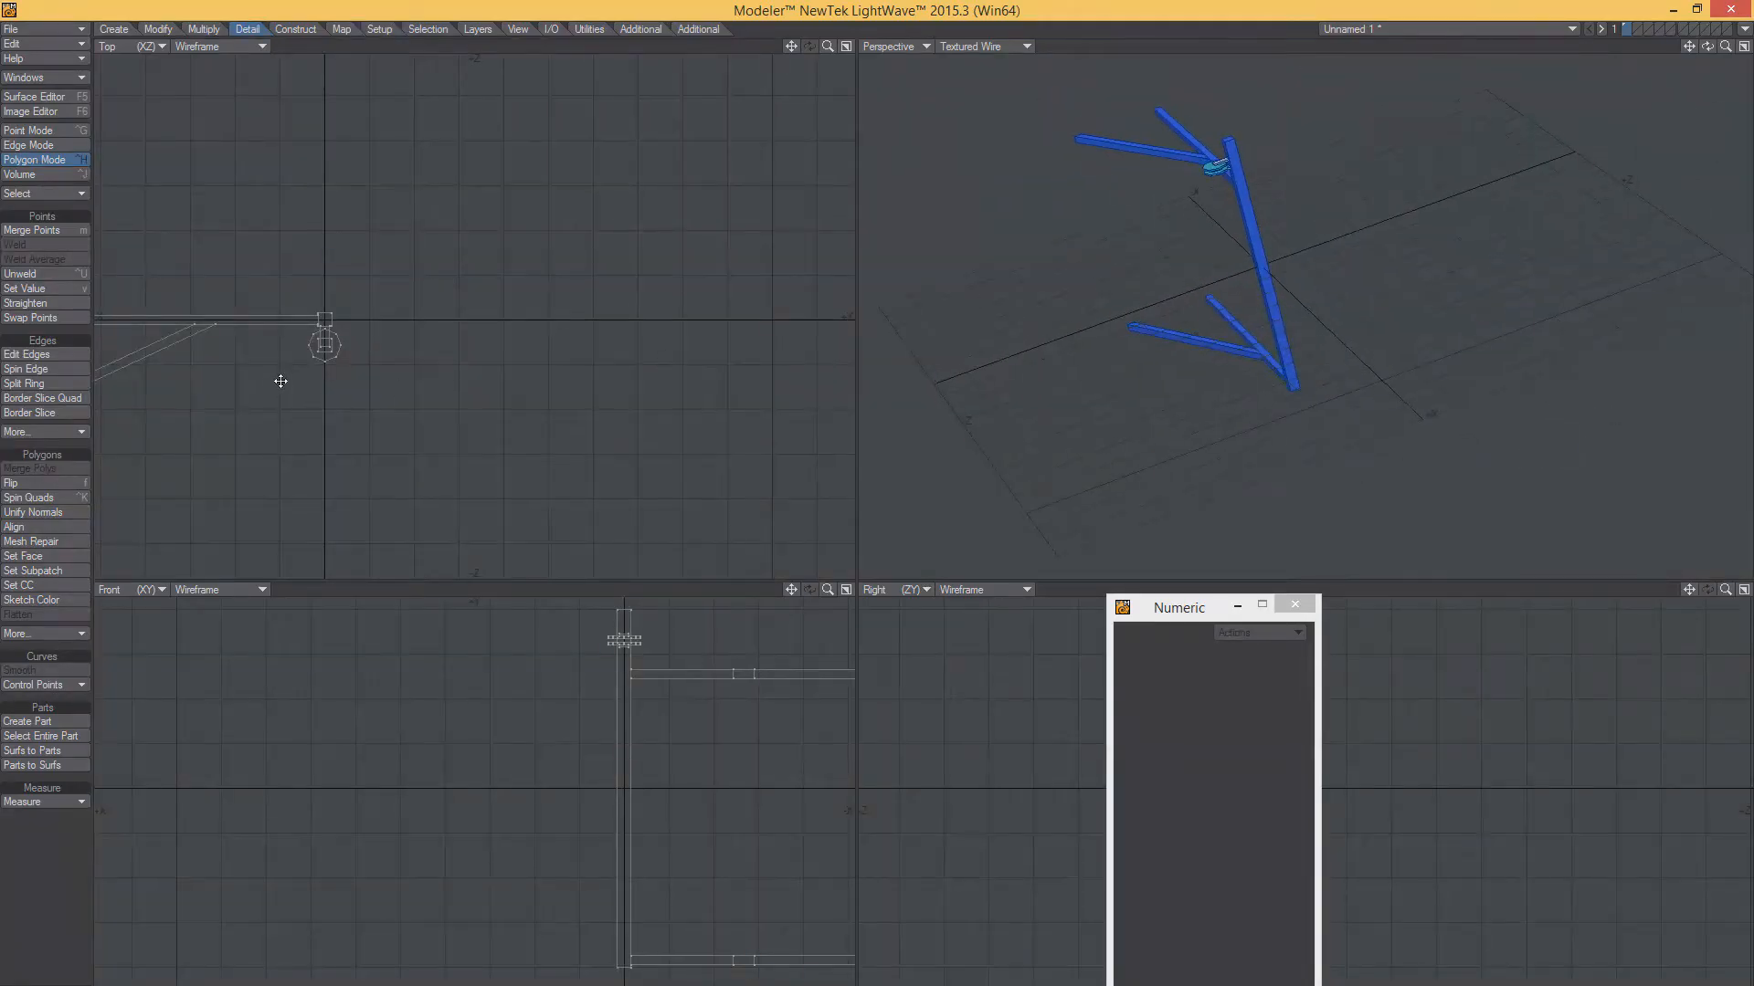
{"action": "scroll", "coordinate": [285, 365], "scroll_direction": "up", "scroll_amount": 4}
{"action": "scroll", "coordinate": [1096, 321], "scroll_direction": "down", "scroll_amount": 3}
{"action": "left_click_drag", "start_coordinate": [1096, 321], "coordinate": [1306, 324], "text": "alt+shift"}
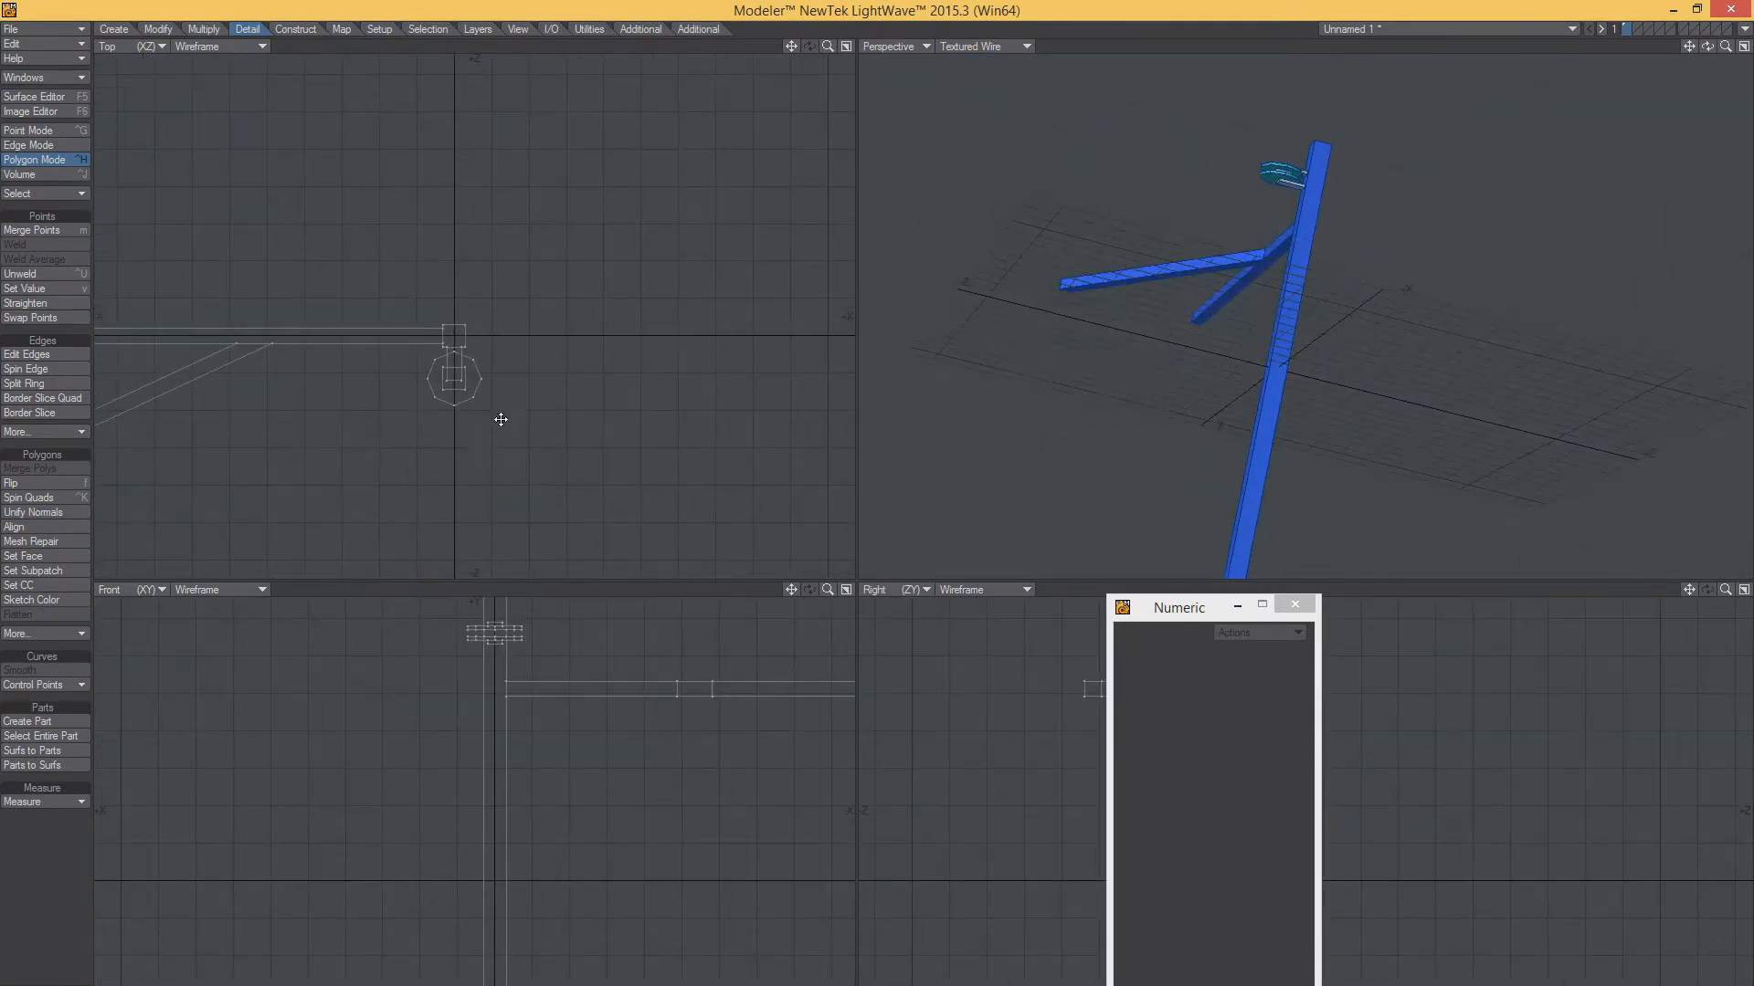
Reselect the insulator's discs and core and undo their last stretch and move
{"action": "scroll", "coordinate": [551, 392], "scroll_direction": "up", "scroll_amount": 5}
{"action": "mouse_move", "coordinate": [443, 494]}
{"action": "right_mouse_down"}
{"action": "mouse_move", "coordinate": [311, 374]}
{"action": "mouse_move", "coordinate": [365, 345]}
{"action": "mouse_move", "coordinate": [272, 415]}
{"action": "right_mouse_up"}
{"action": "key", "text": "ctrl+z"}
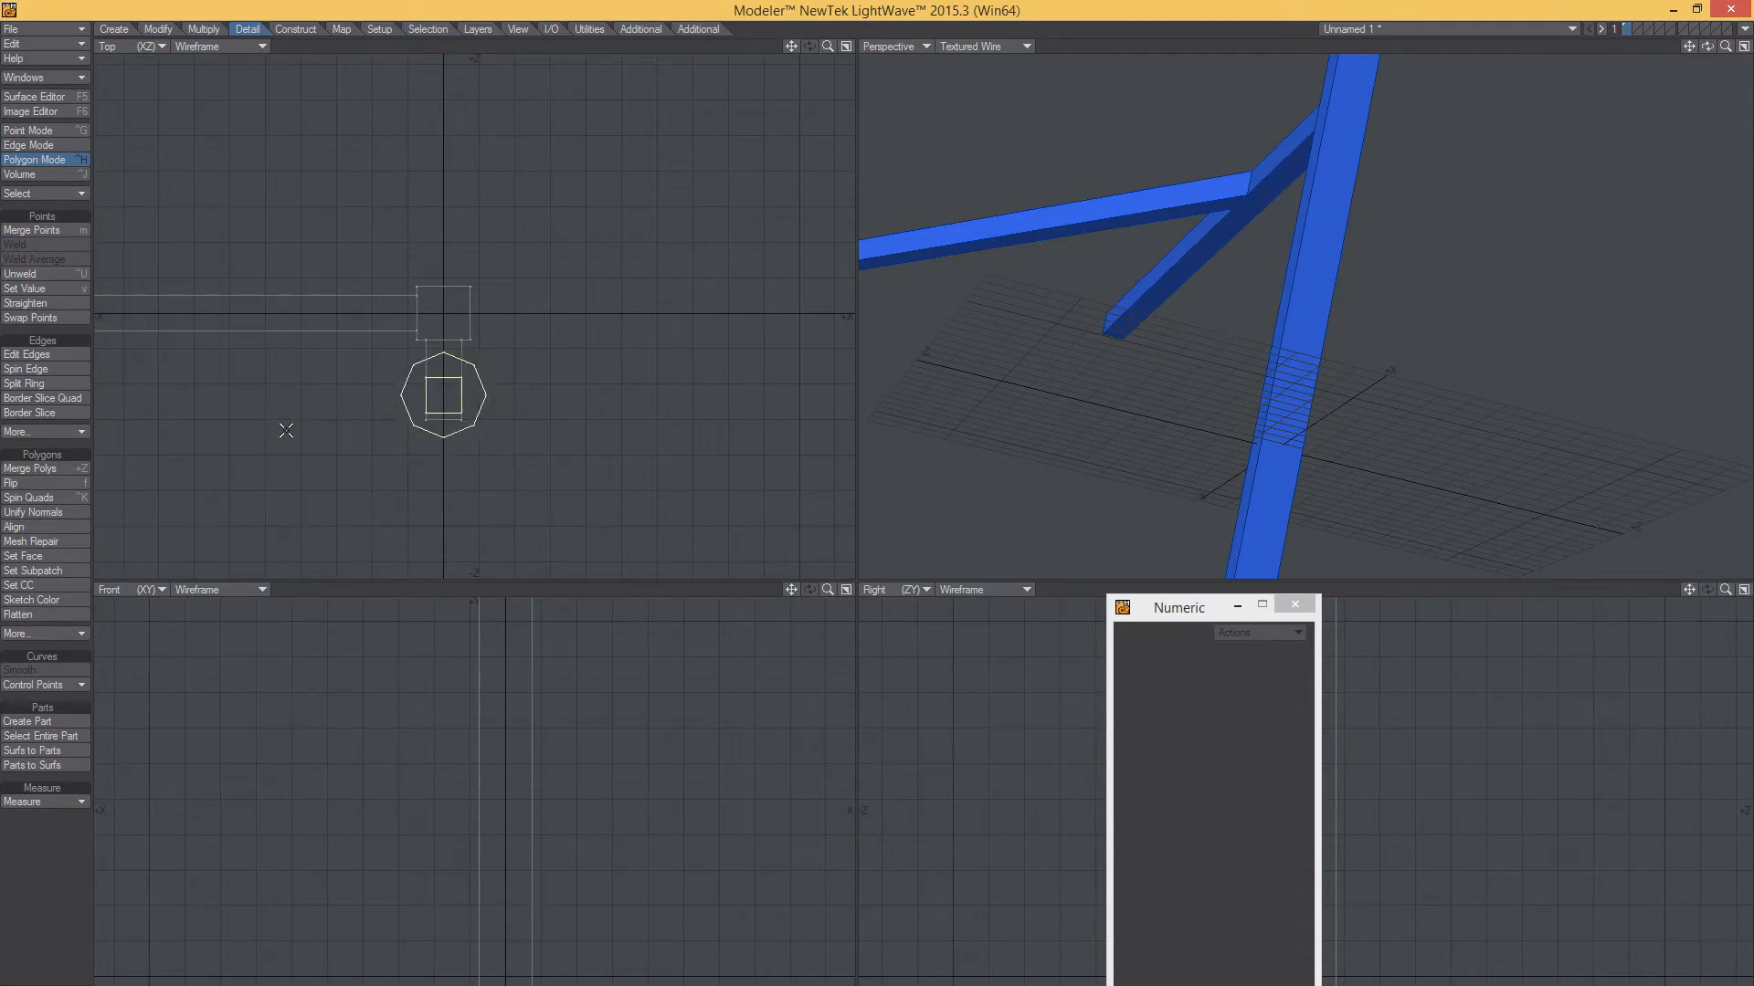
Stretch the insulator's discs and core 175% horizontally and vertically on the Y axis
{"action": "key", "text": "h"}
{"action": "left_click", "coordinate": [1268, 654]}
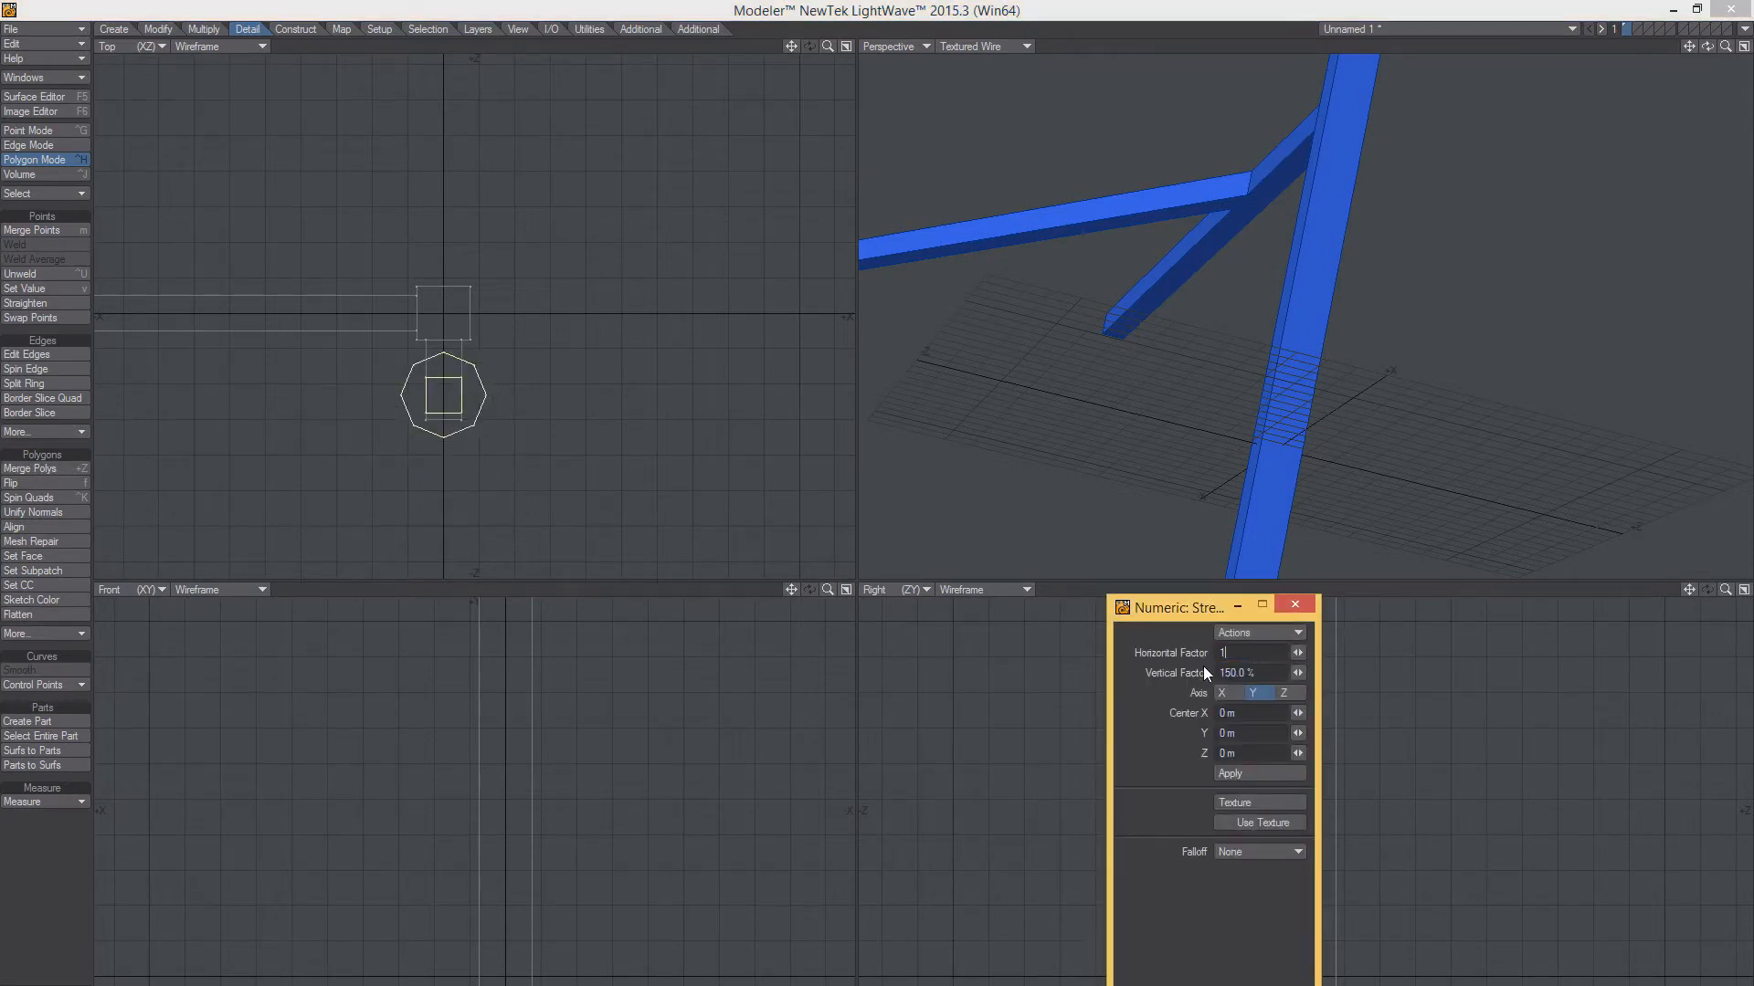
{"action": "type", "text": "175"}
{"action": "key", "text": "Tab"}
{"action": "left_click", "coordinate": [1231, 776]}
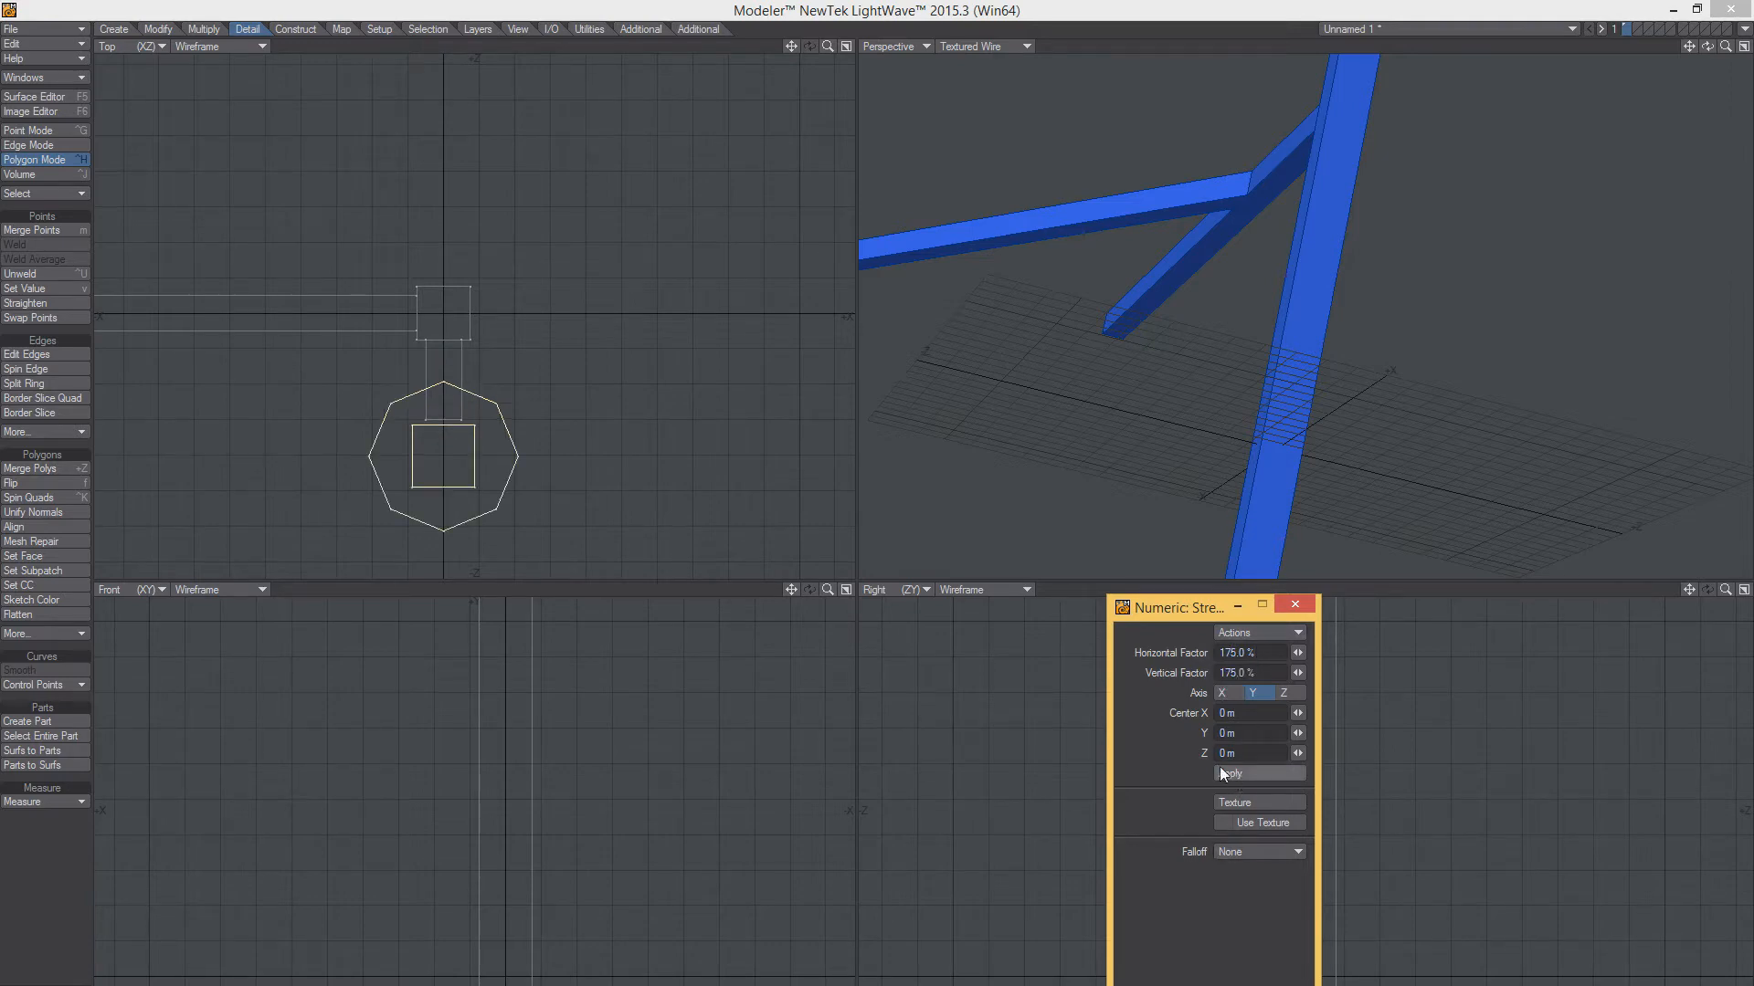
Move the stretched insulator about 18 mm along Z towards the post and deselect it
{"action": "key", "text": "t"}
{"action": "left_click_drag", "start_coordinate": [454, 447], "coordinate": [455, 416]}
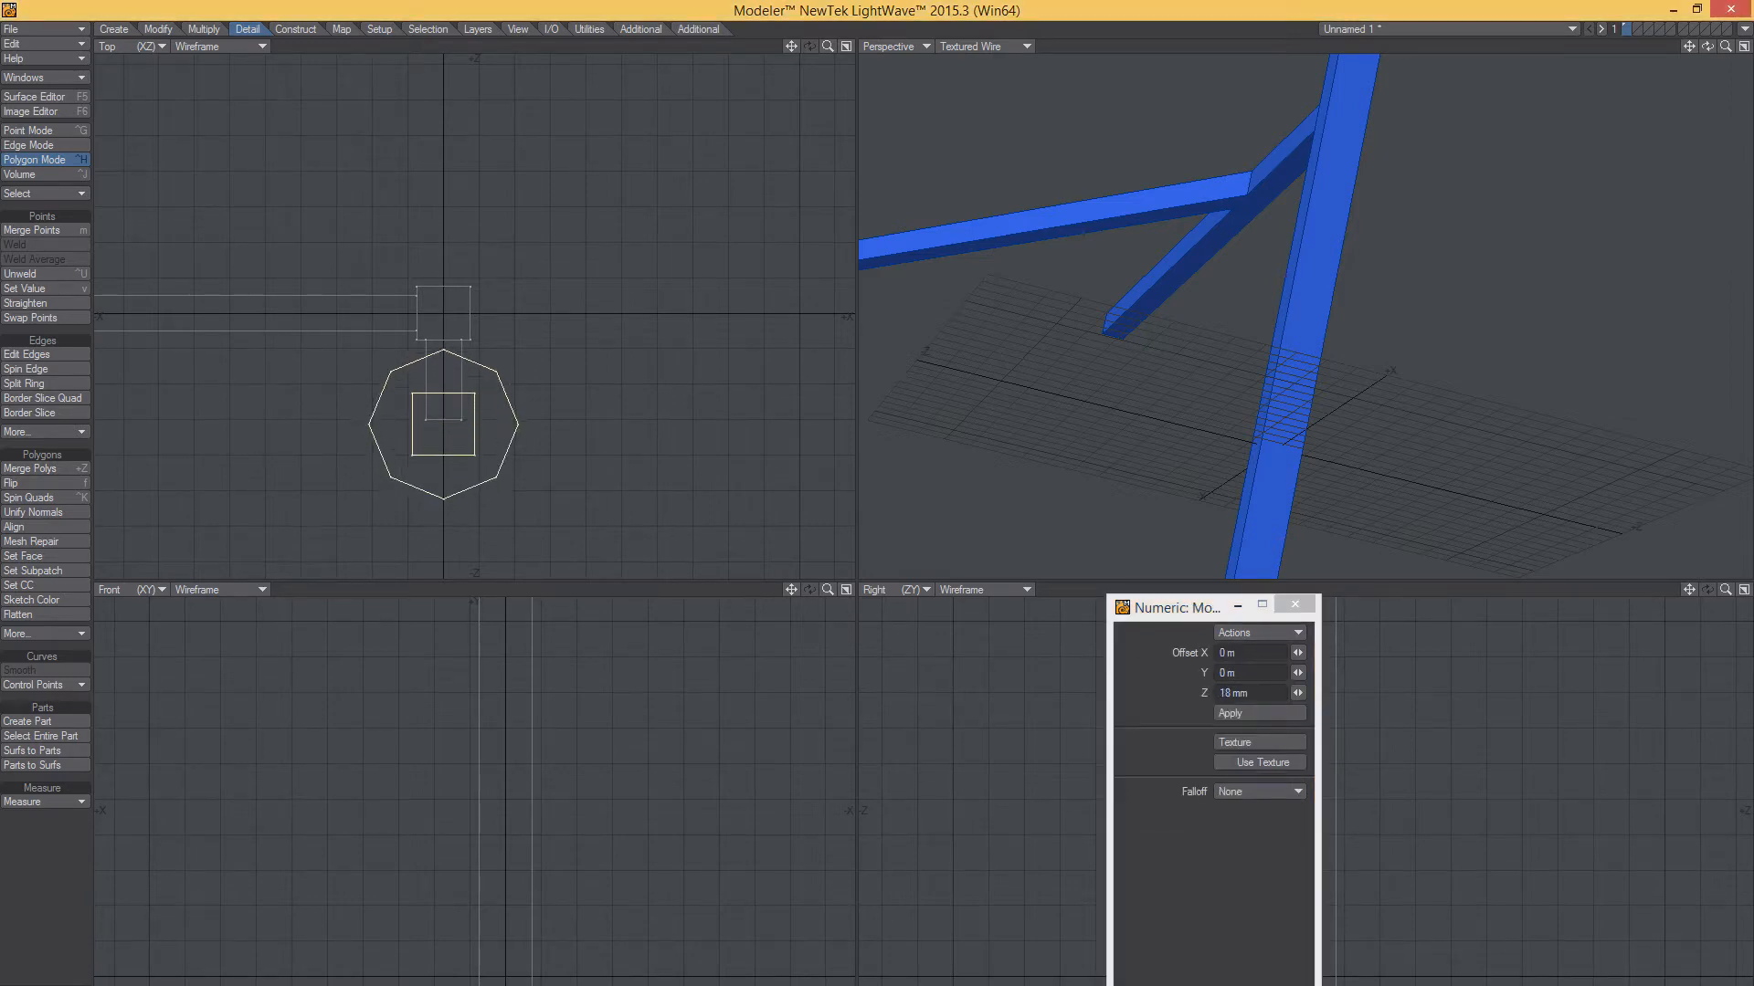
{"action": "key", "text": "space"}
{"action": "key", "text": "slash"}
{"action": "scroll", "coordinate": [1128, 306], "scroll_direction": "down", "scroll_amount": 3}
{"action": "left_click_drag", "start_coordinate": [1117, 326], "coordinate": [1306, 429], "text": "alt"}
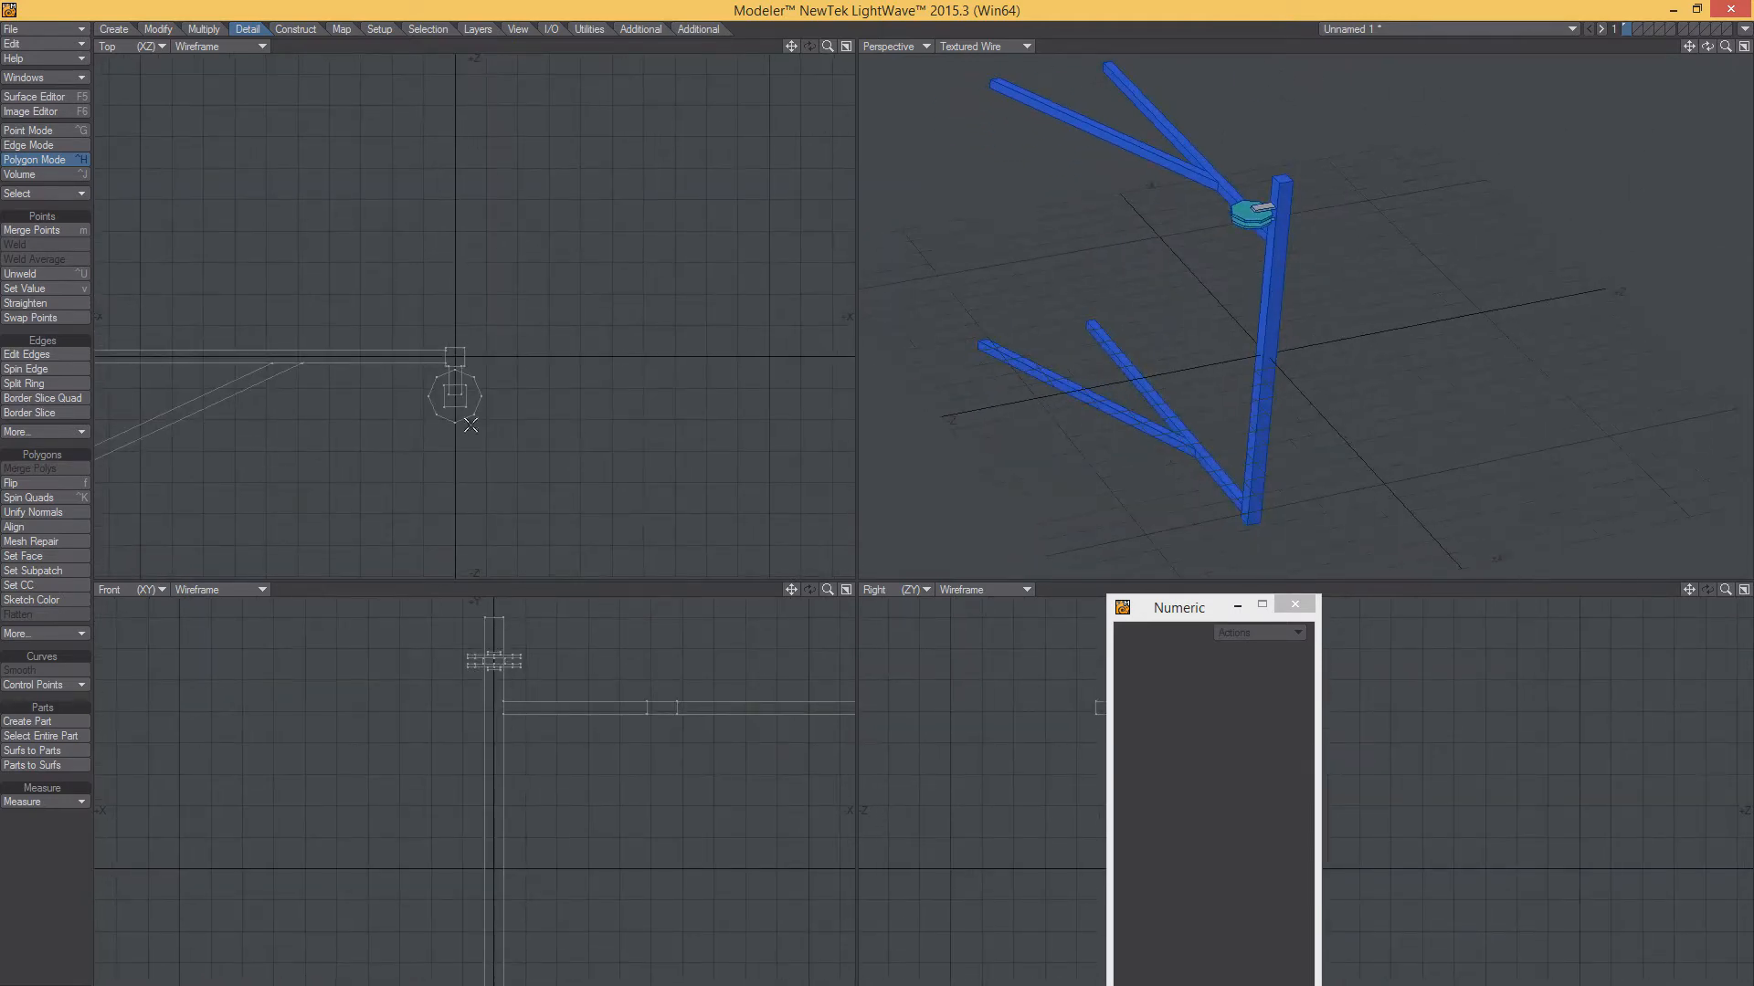
{"action": "left_click", "coordinate": [426, 409]}
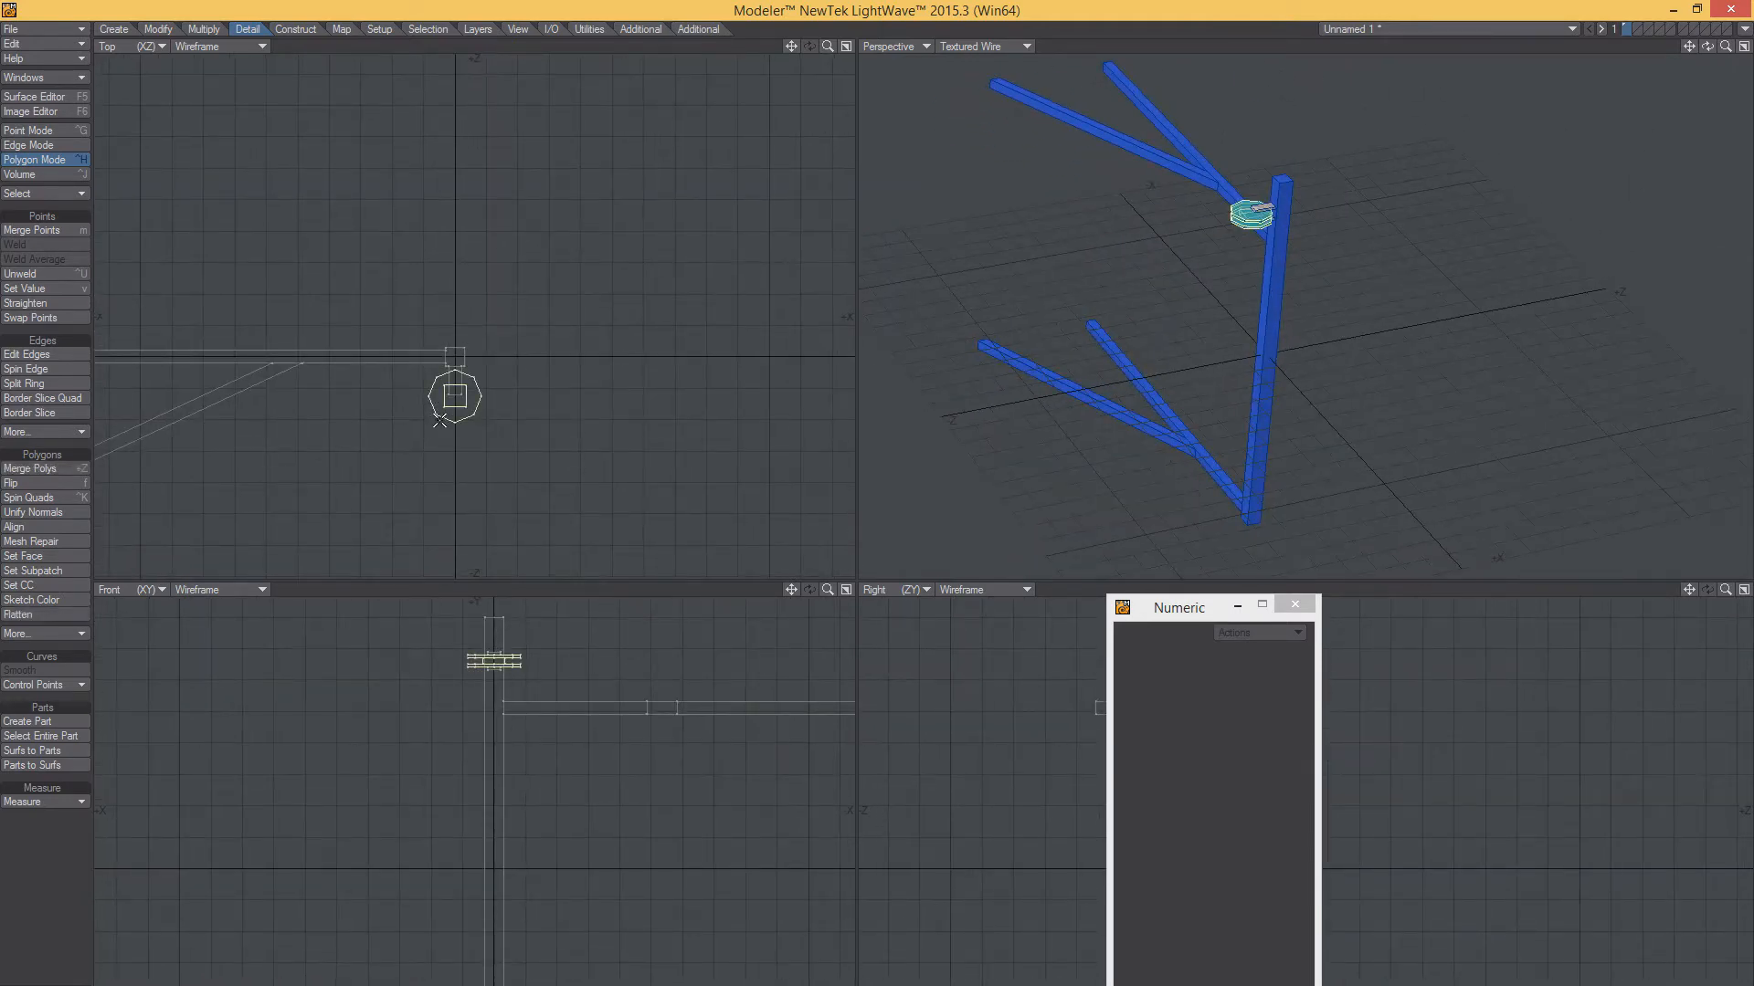
{"action": "scroll", "coordinate": [1333, 221], "scroll_direction": "up", "scroll_amount": 5}
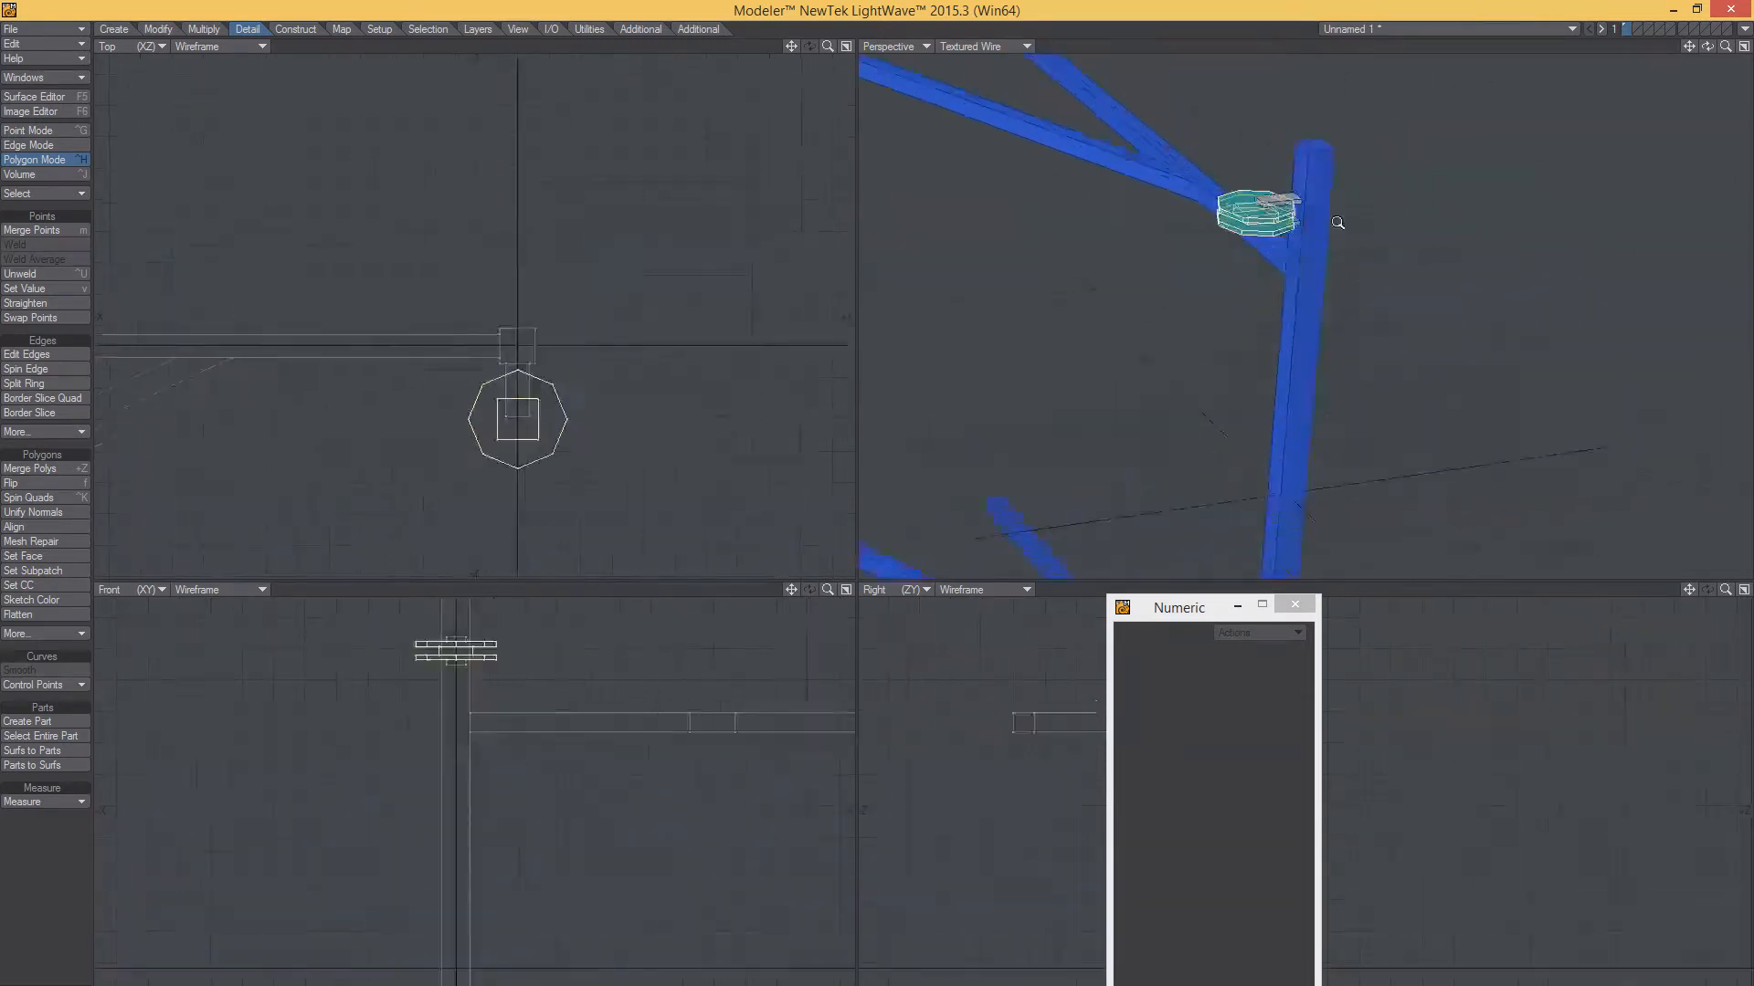
{"action": "left_click_drag", "start_coordinate": [1330, 223], "coordinate": [1277, 224], "text": "alt"}
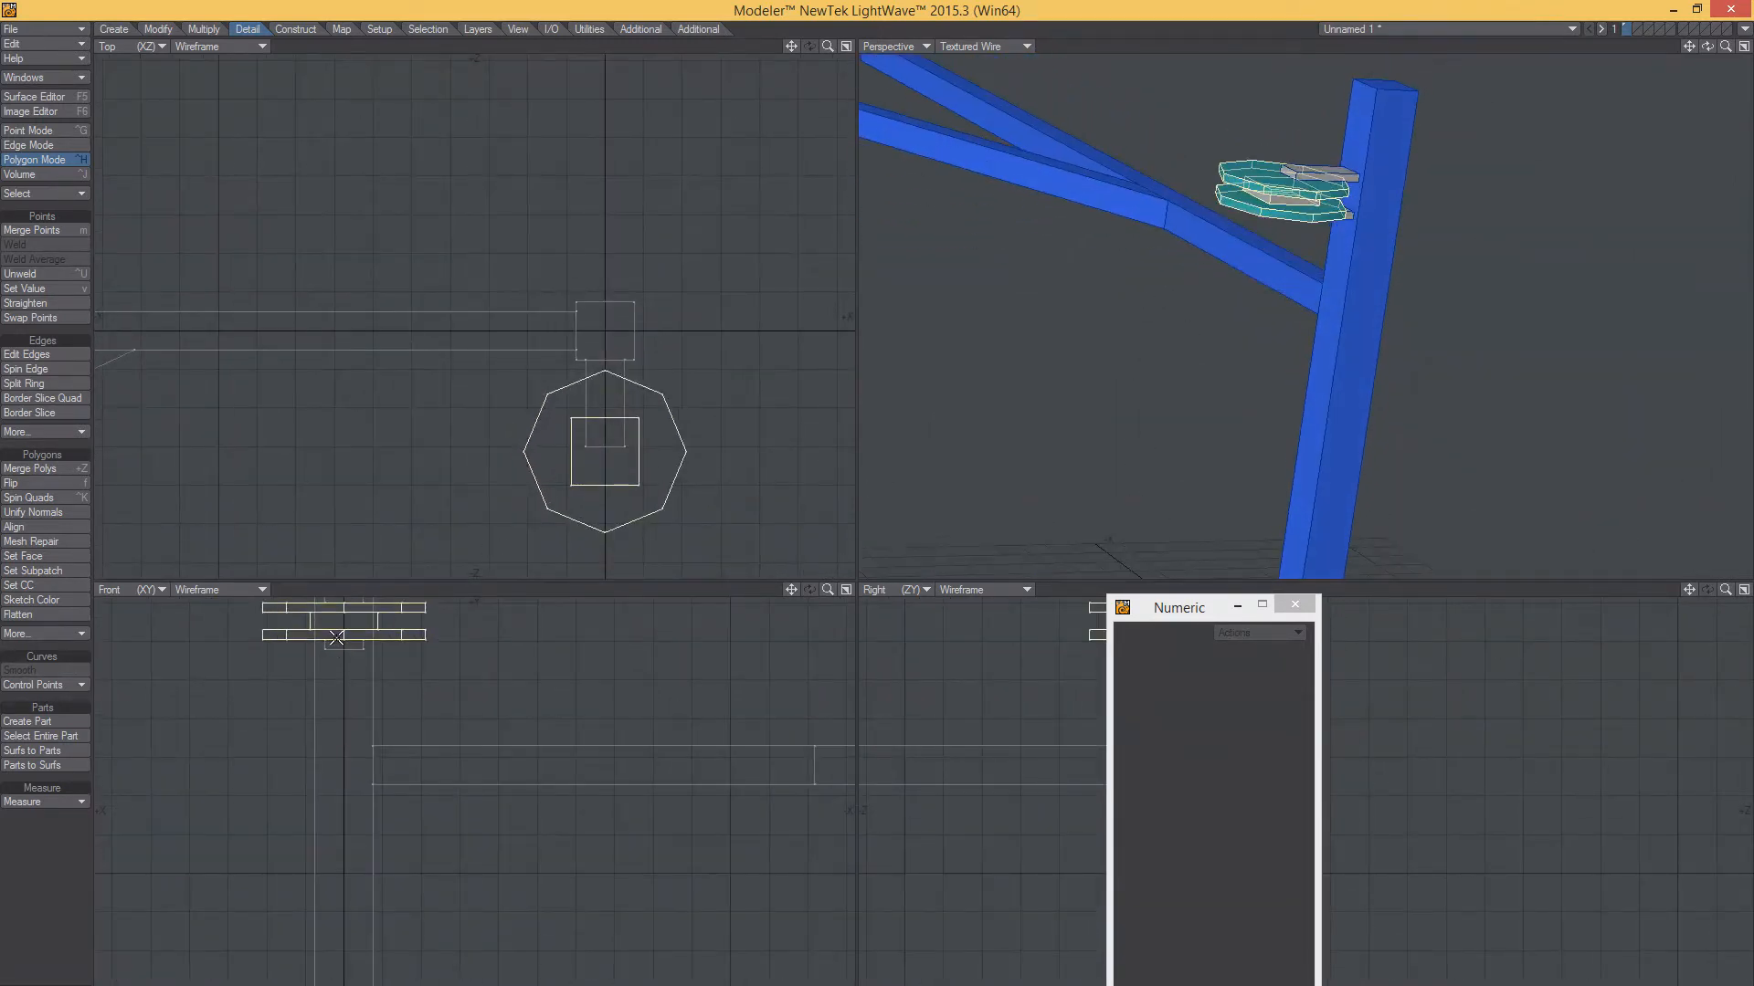
{"action": "key", "text": "slash"}
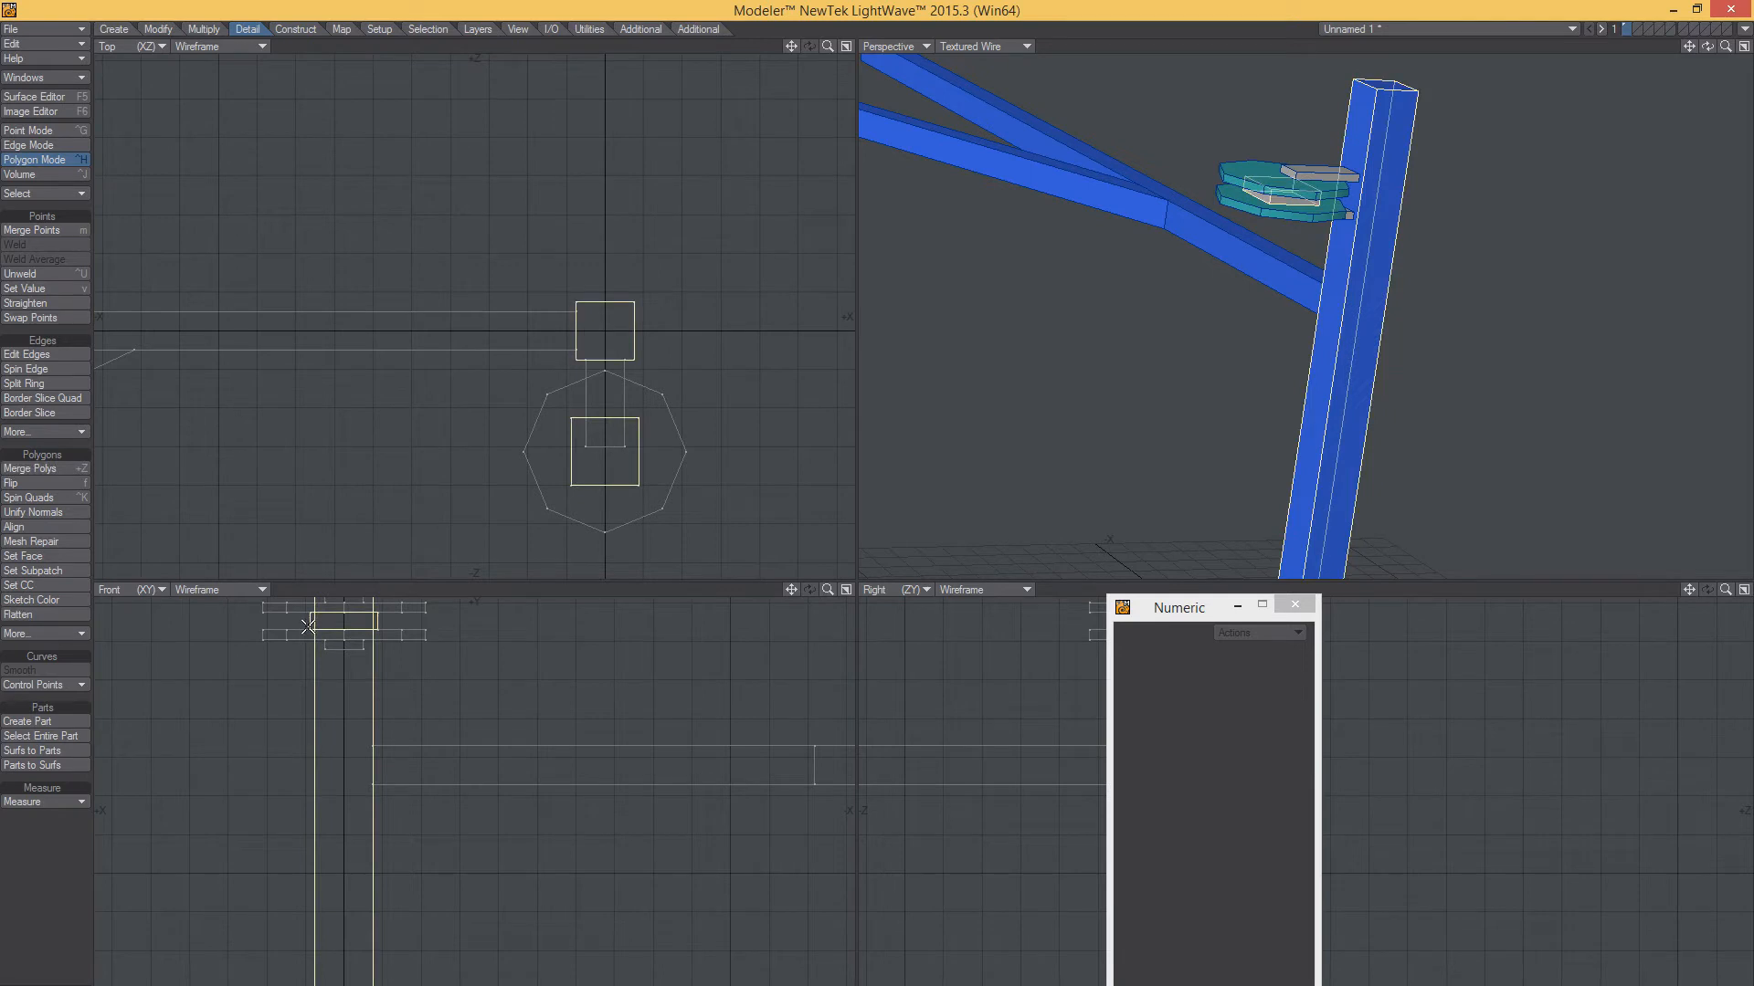
{"action": "left_click", "coordinate": [308, 624]}
{"action": "left_click", "coordinate": [307, 624]}
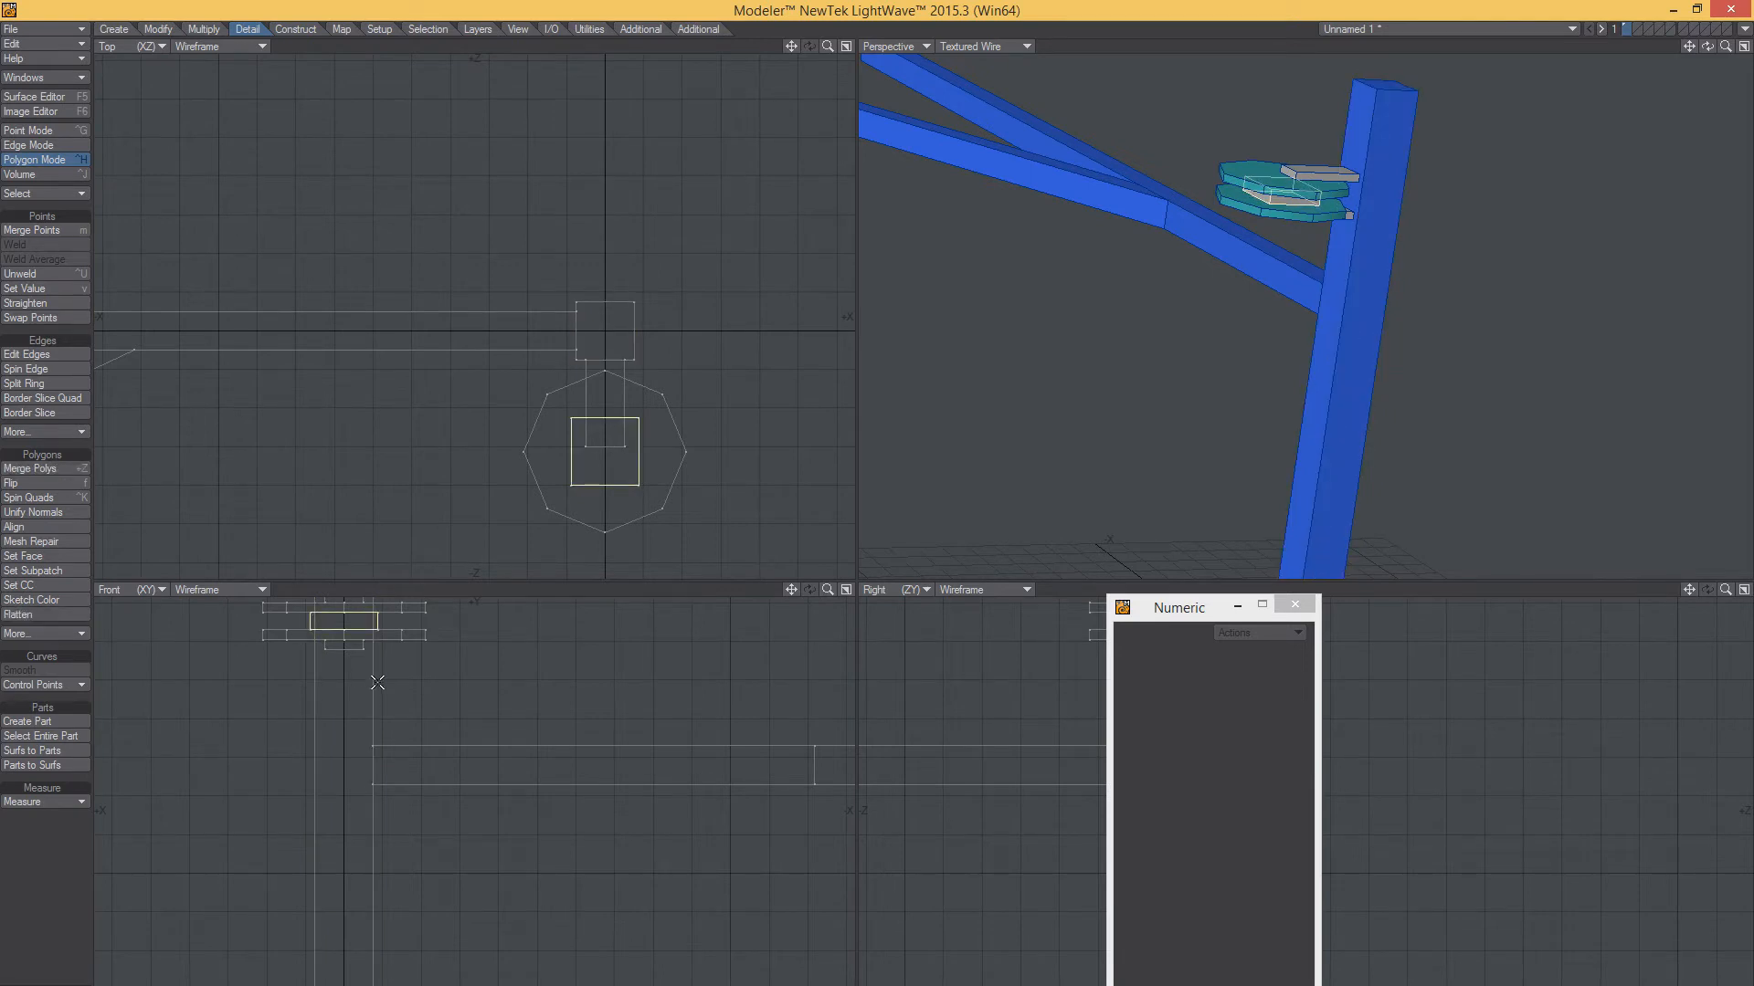
{"action": "left_click", "coordinate": [307, 622]}
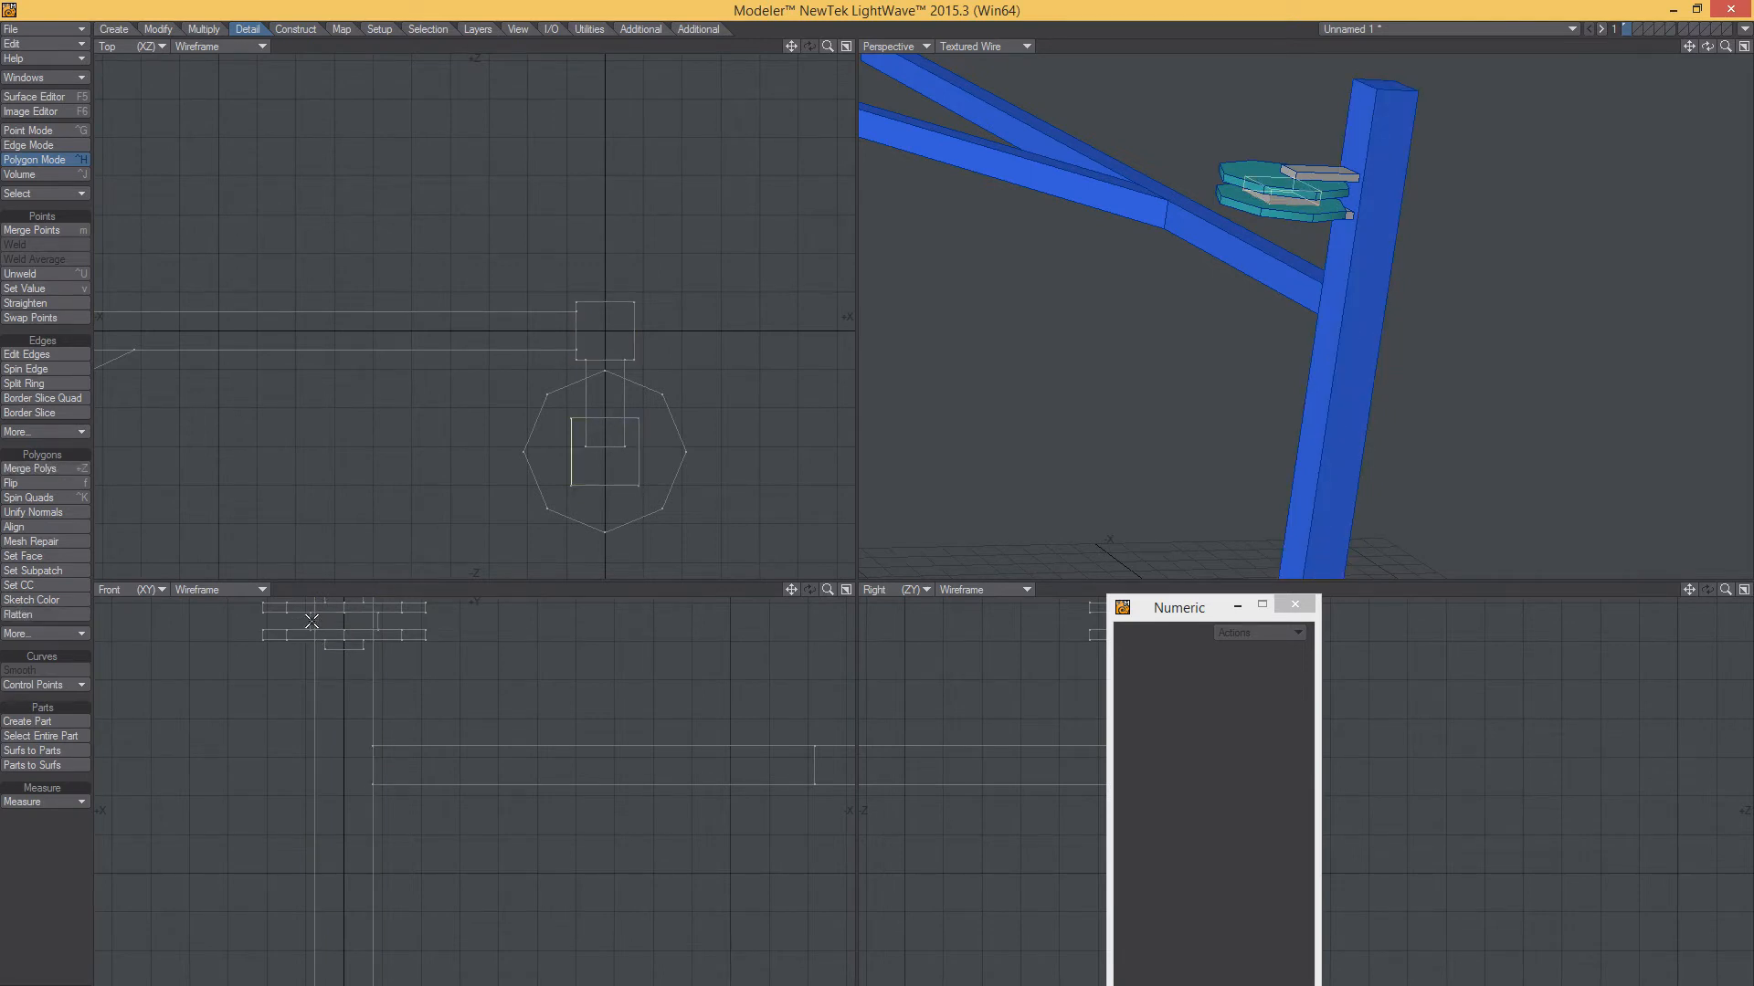
{"action": "left_click", "coordinate": [379, 623]}
{"action": "key", "text": "slash"}
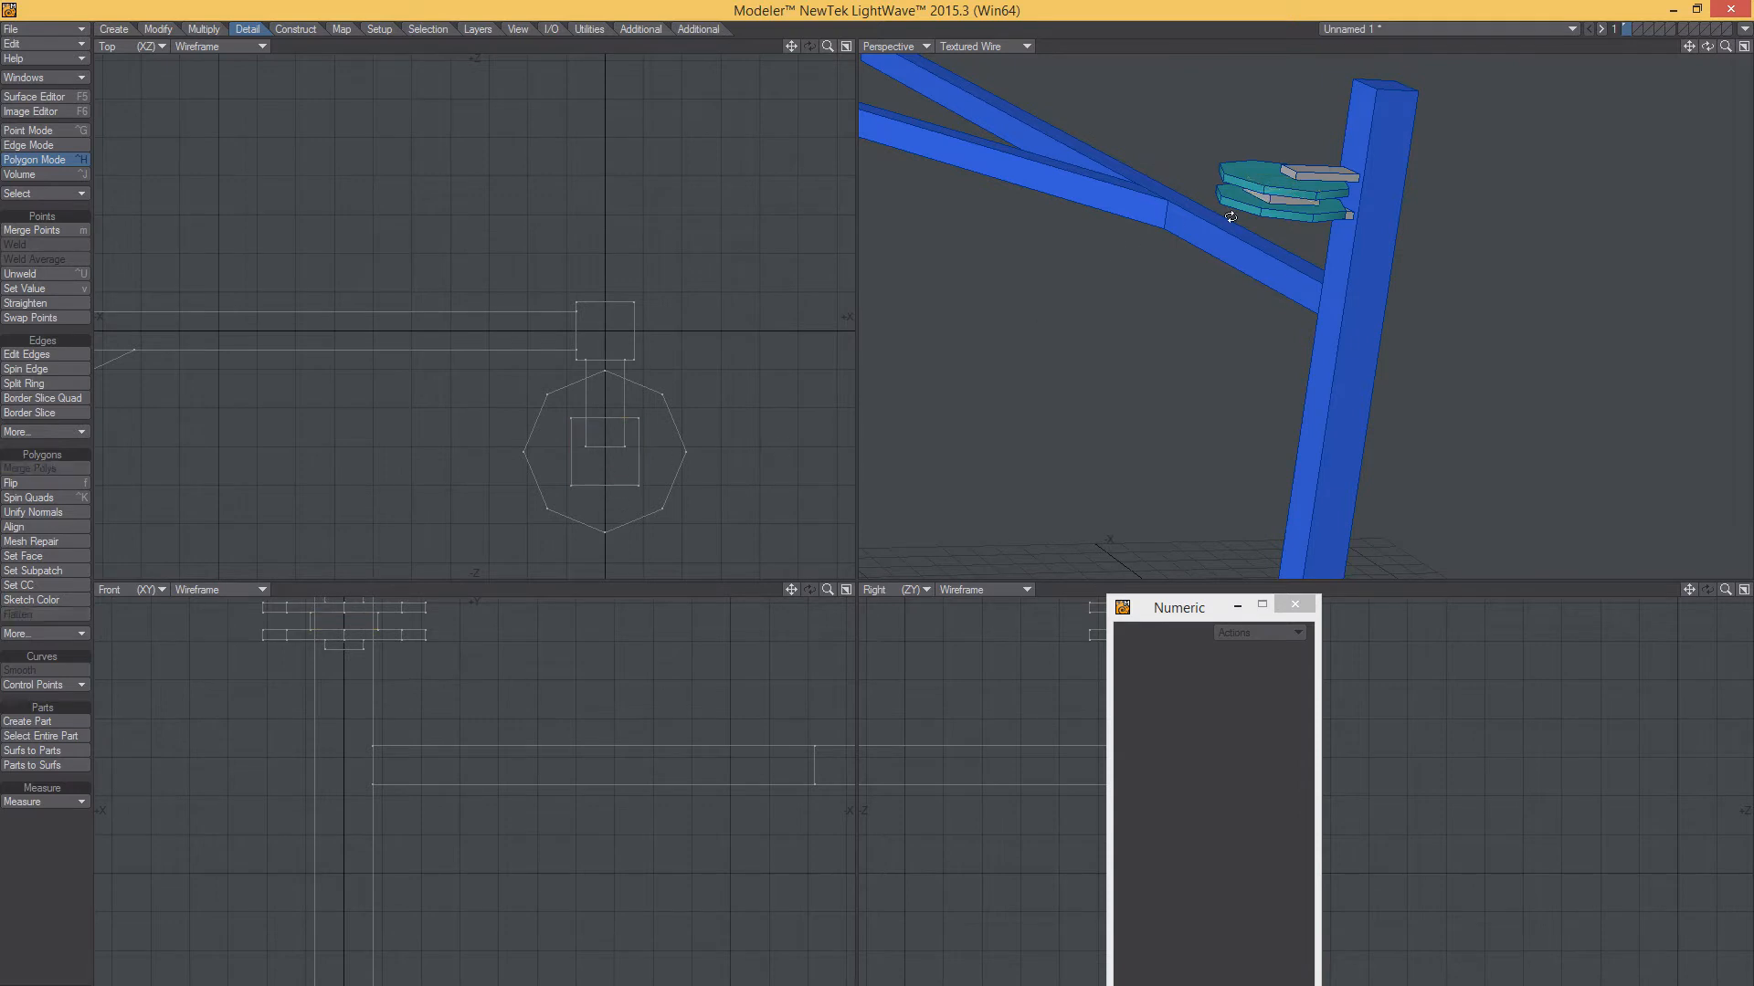
Assign the insulator surface to the square core block between the two insulator discs and deselect it
{"action": "left_click_drag", "start_coordinate": [1231, 216], "coordinate": [1325, 162], "text": "alt"}
{"action": "left_click", "coordinate": [1337, 165]}
{"action": "key", "text": "bracketright"}
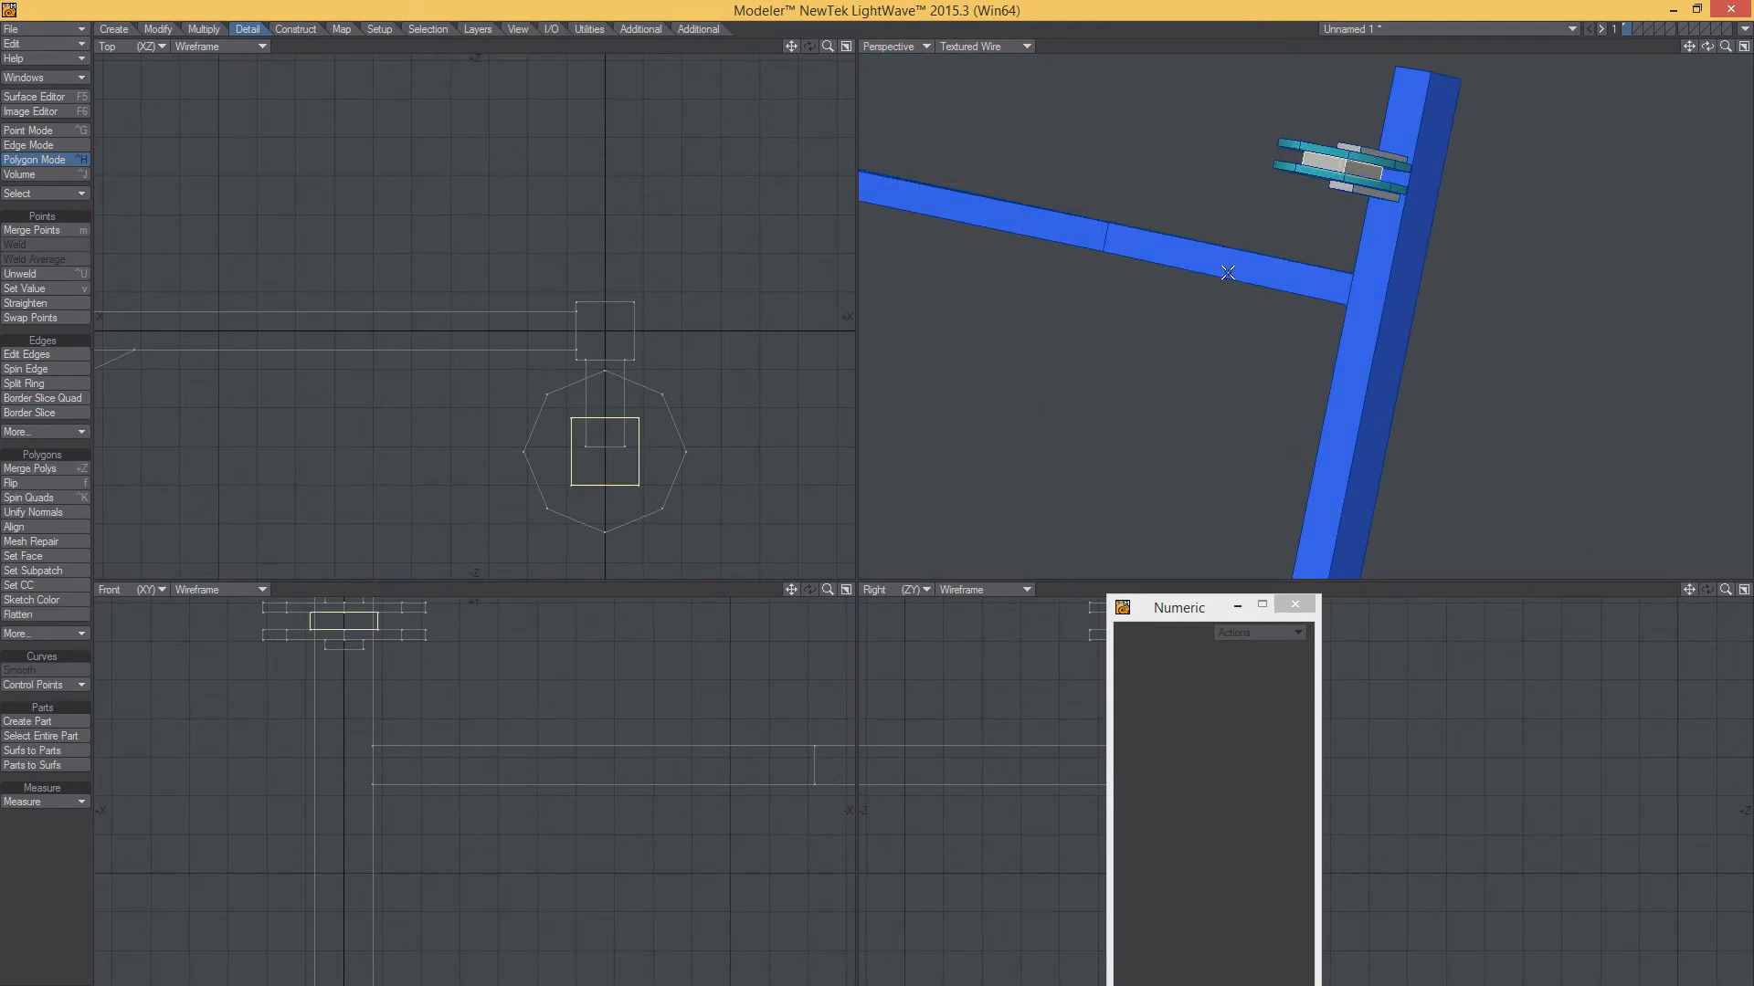
{"action": "key", "text": "q"}
{"action": "left_click", "coordinate": [418, 442]}
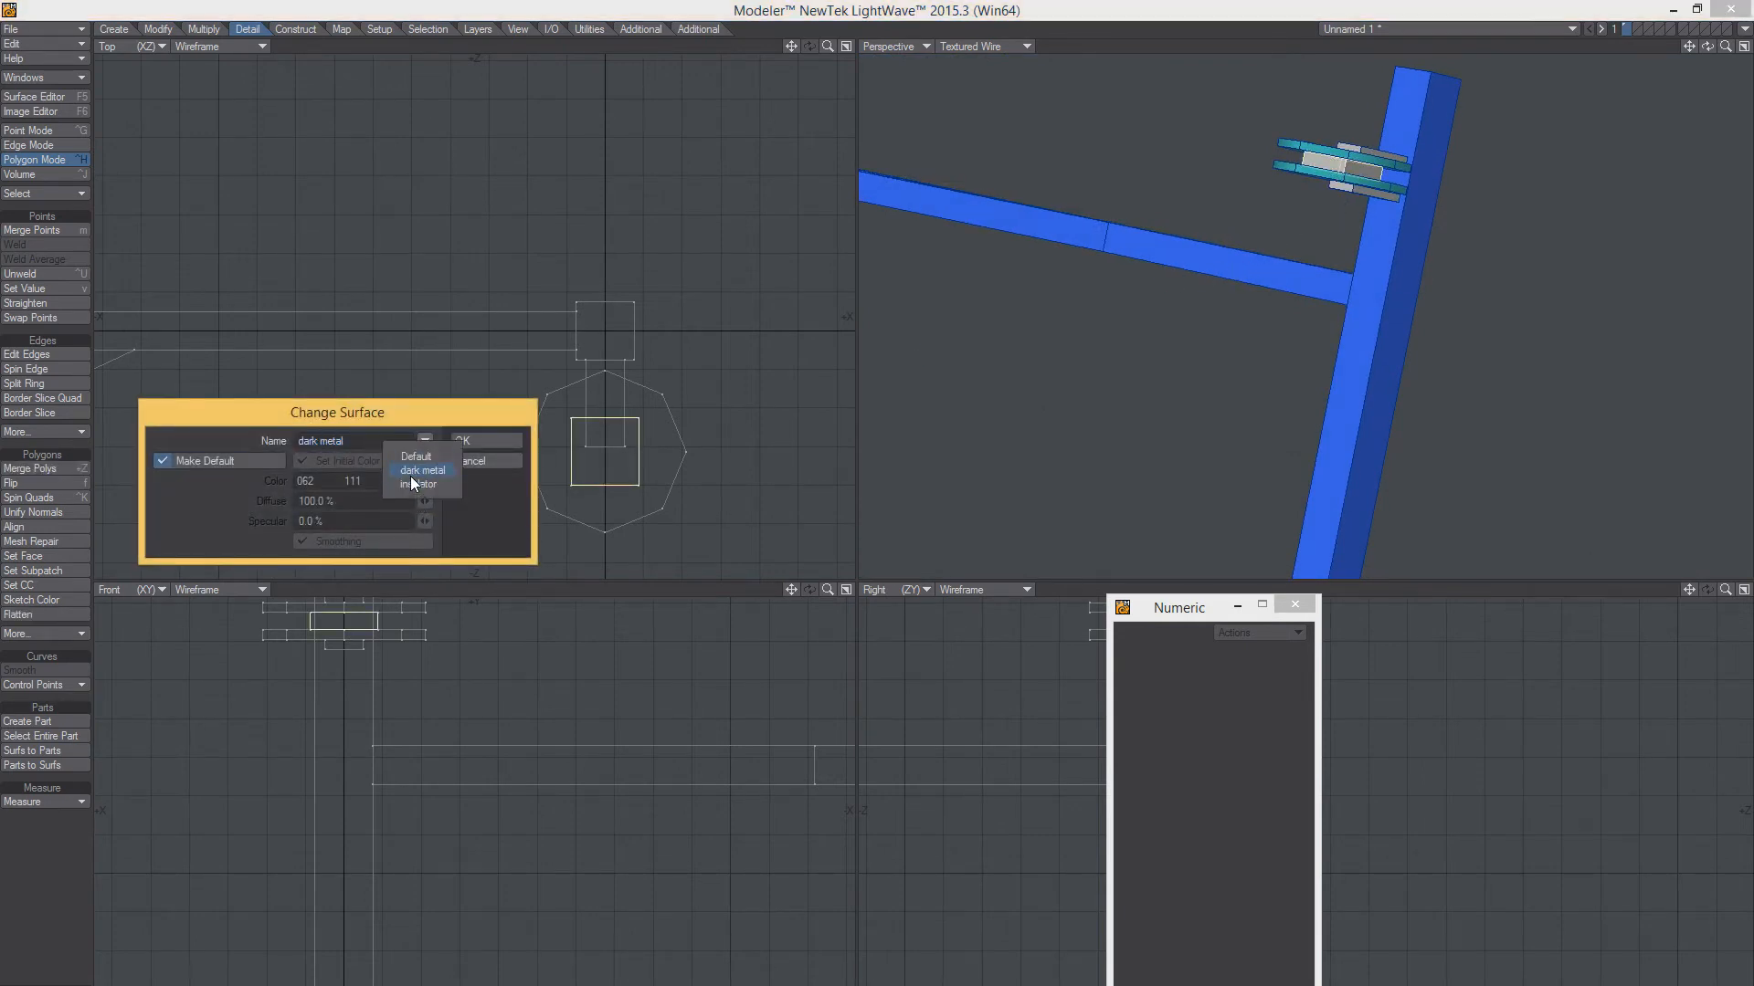
{"action": "left_click", "coordinate": [409, 475]}
{"action": "left_click", "coordinate": [458, 440]}
{"action": "key", "text": "slash"}
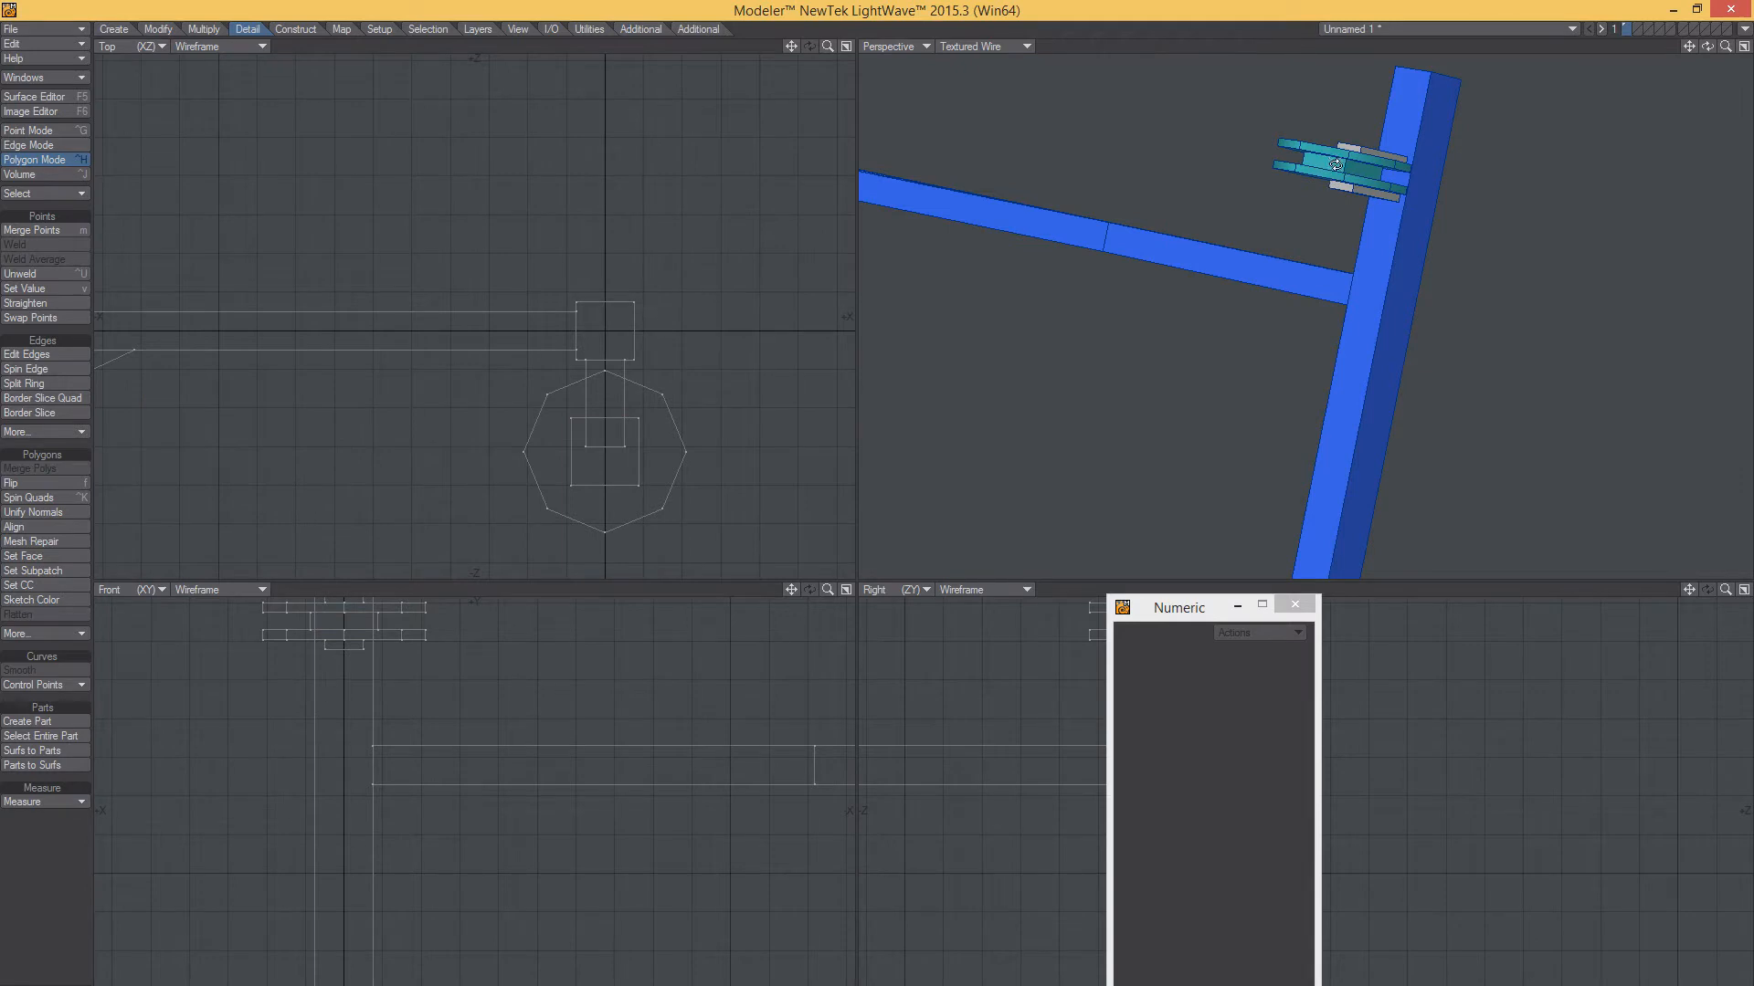
Assign Atlas UV coordinates with linear interpolation and a 20% gap to the insulator's discs and core in the Texture map
{"action": "mouse_move", "coordinate": [1336, 166]}
{"action": "left_mouse_down", "text": "alt"}
{"action": "mouse_move", "coordinate": [1329, 239]}
{"action": "mouse_move", "coordinate": [1340, 197]}
{"action": "left_mouse_up", "text": "alt"}
{"action": "left_click", "coordinate": [1359, 202]}
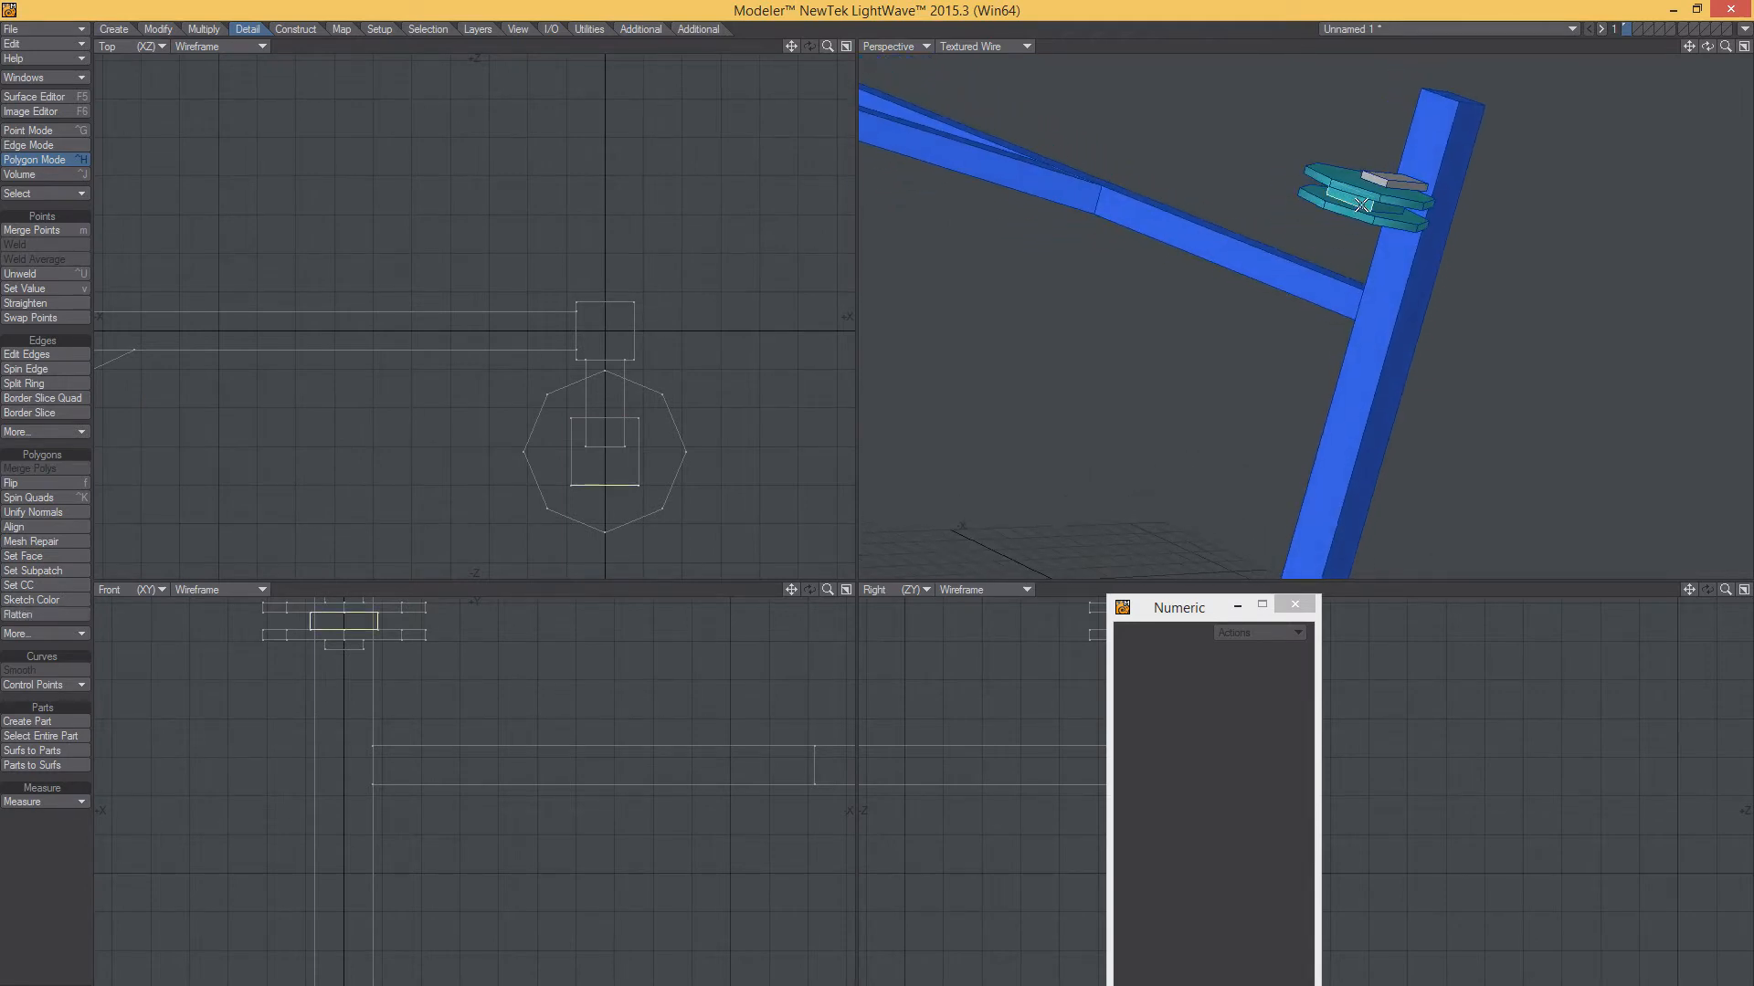
{"action": "left_click", "coordinate": [1361, 191], "text": "shift"}
{"action": "left_click", "coordinate": [1340, 214], "text": "shift"}
{"action": "key", "text": "bracketright"}
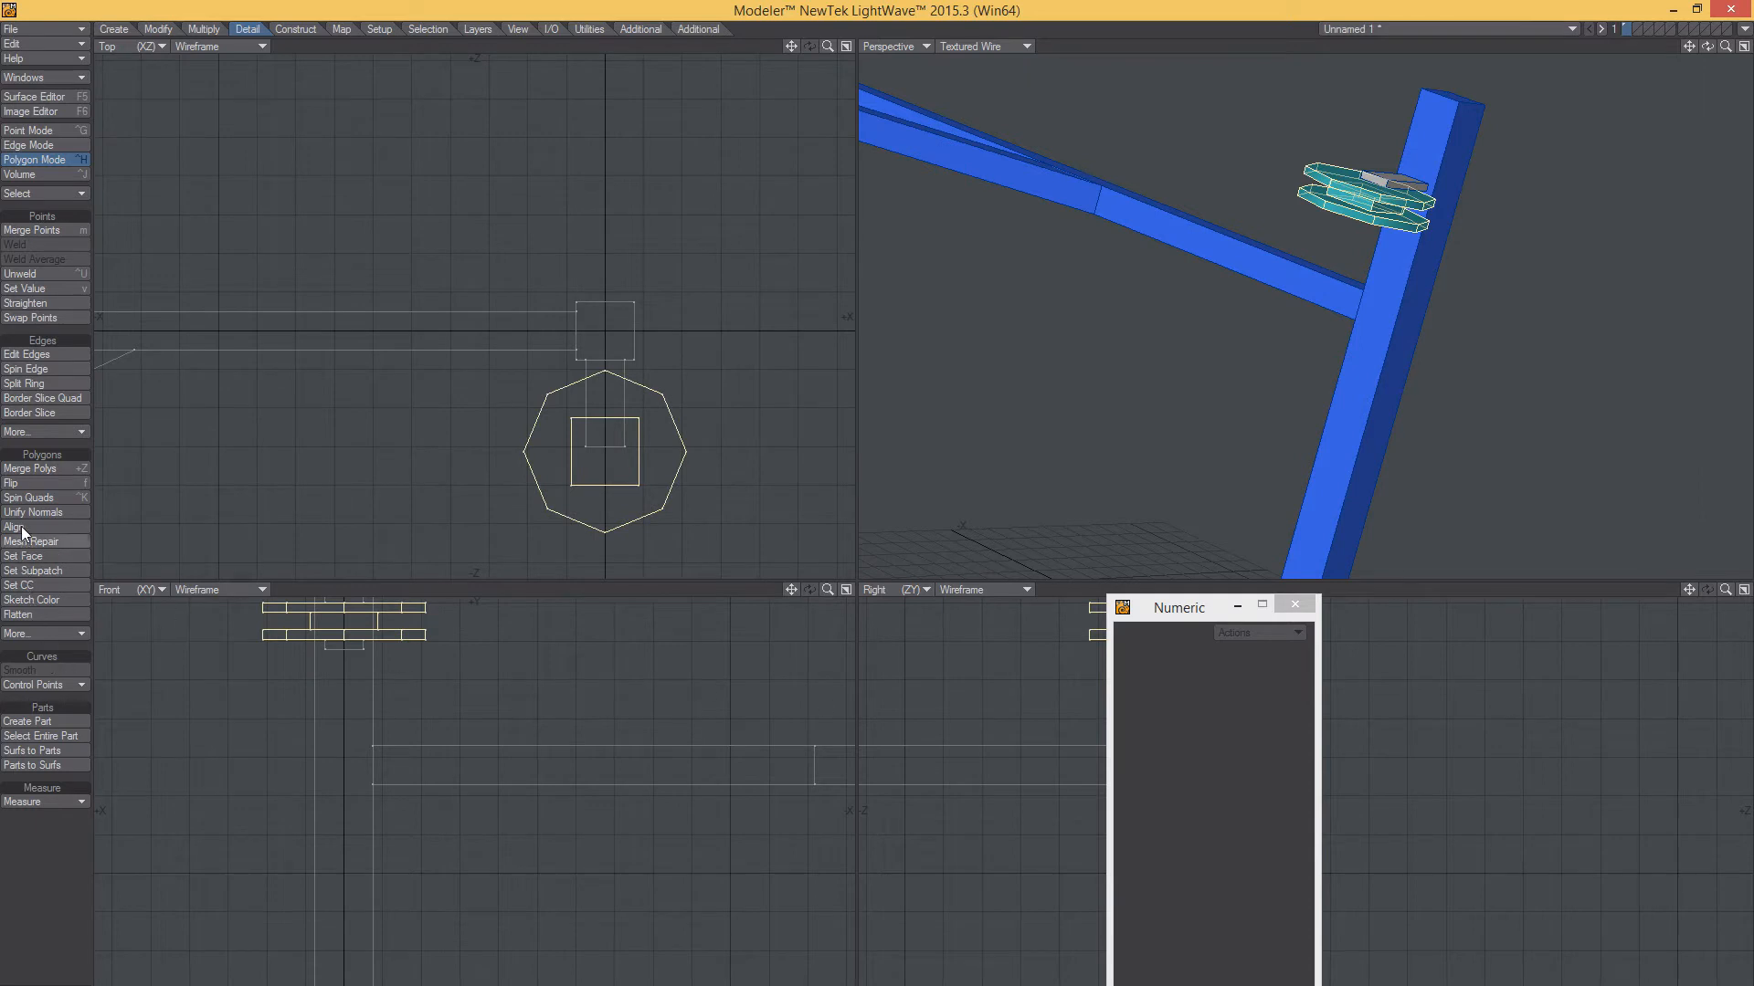
{"action": "left_click", "coordinate": [342, 31]}
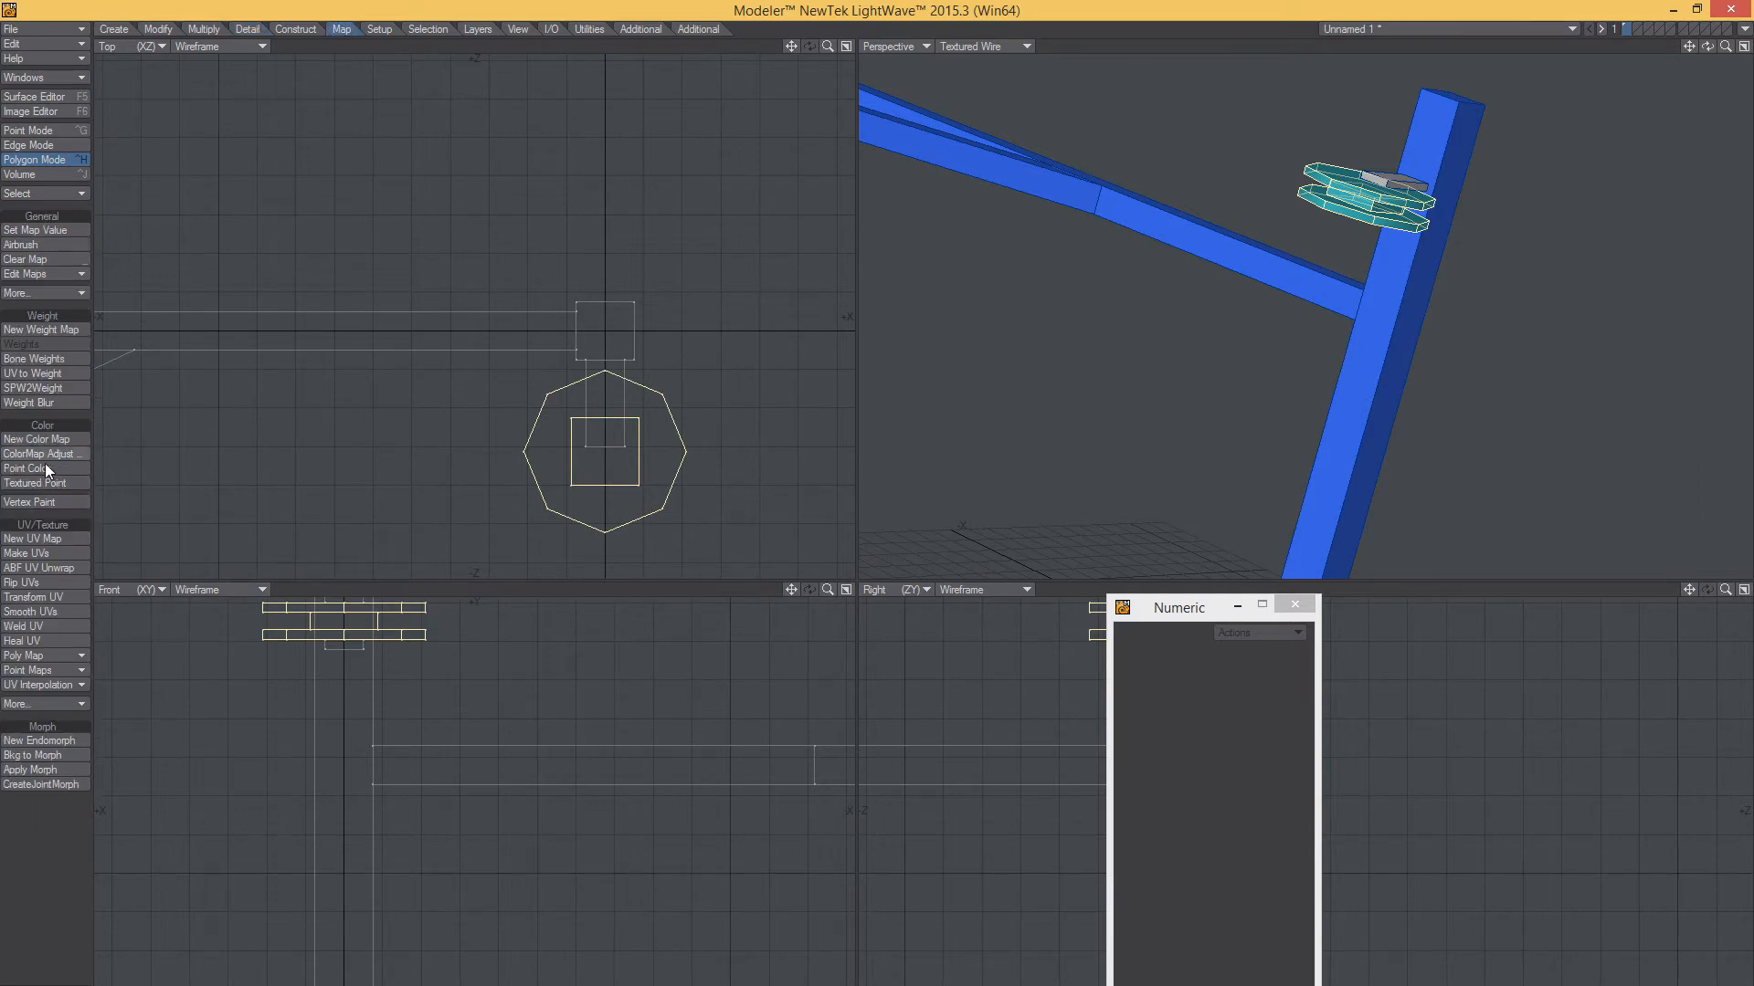
{"action": "left_click", "coordinate": [28, 553]}
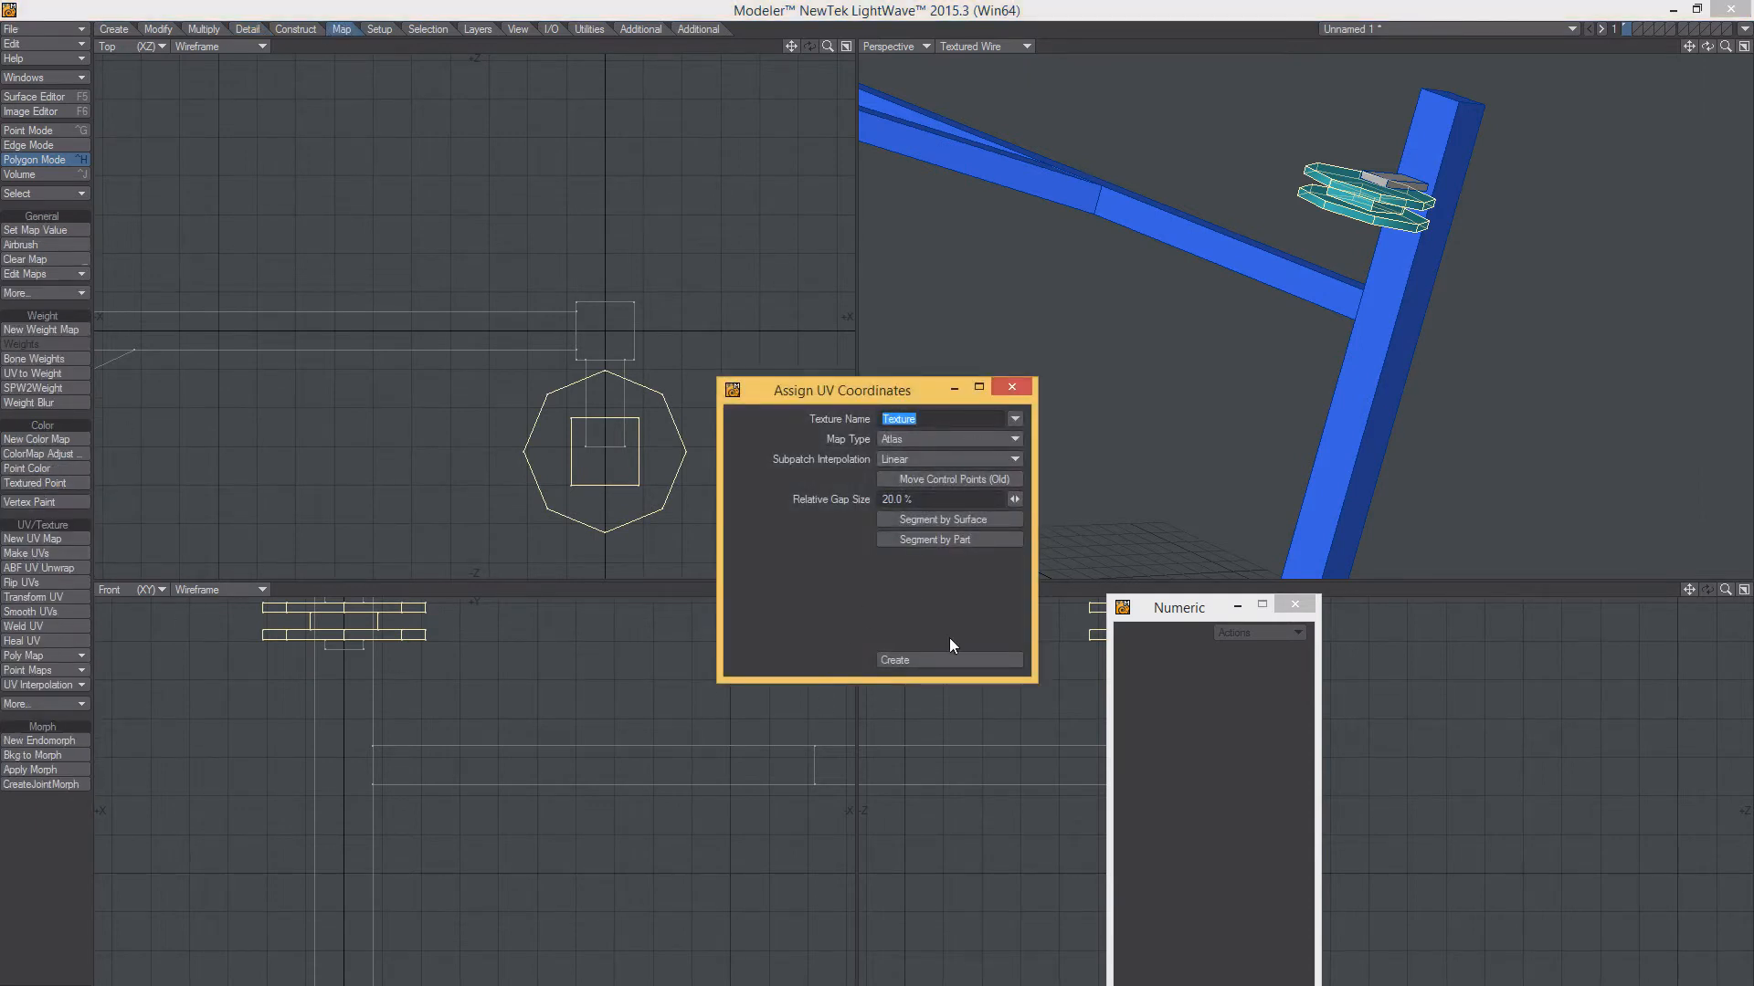
{"action": "left_click", "coordinate": [937, 660]}
{"action": "left_click", "coordinate": [22, 597]}
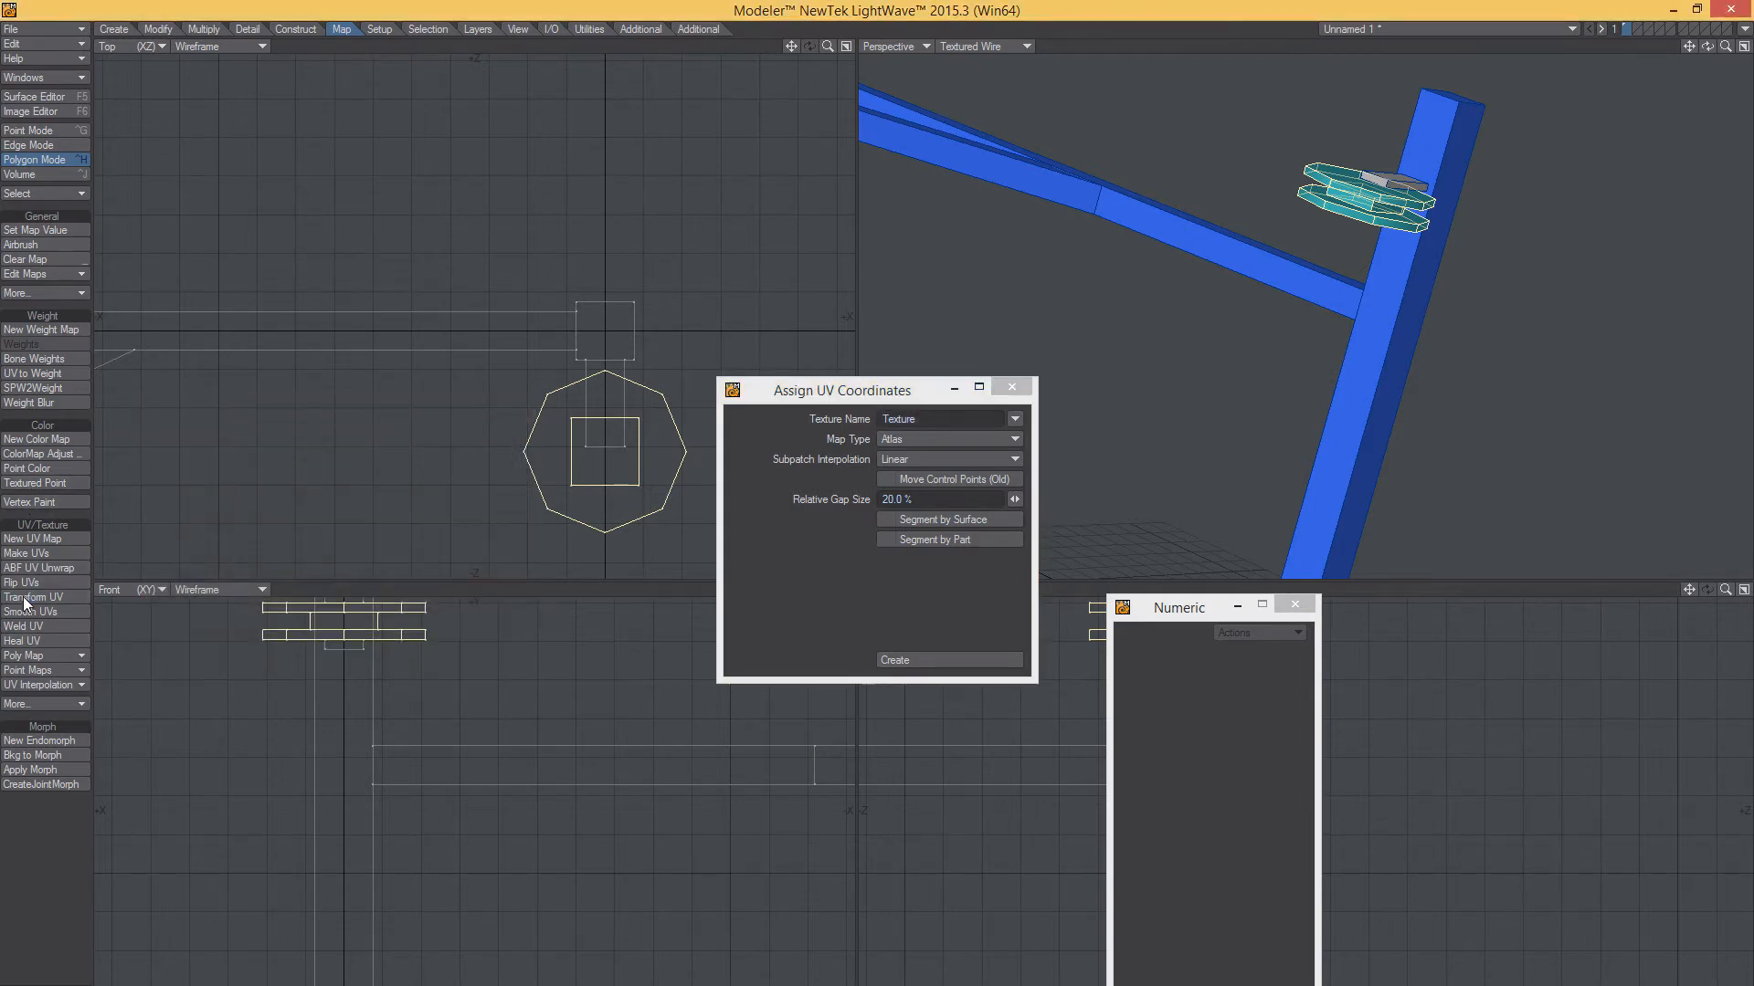
{"action": "left_click", "coordinate": [1165, 292]}
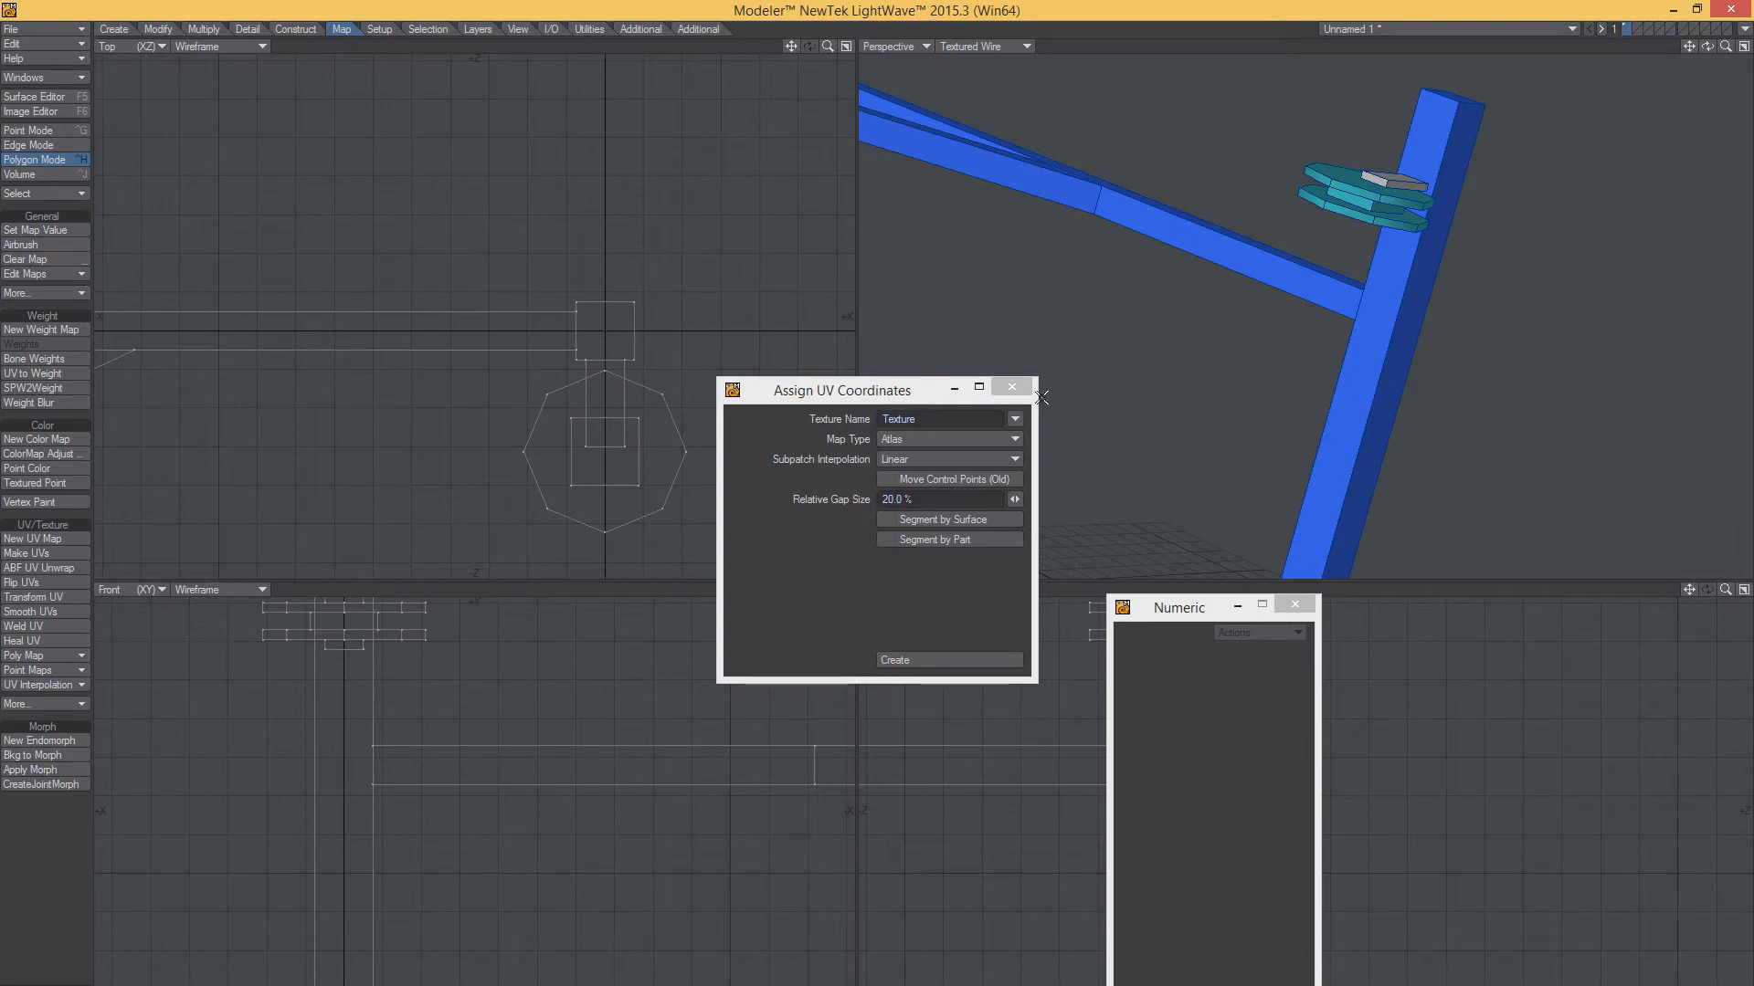
{"action": "left_click", "coordinate": [1009, 387]}
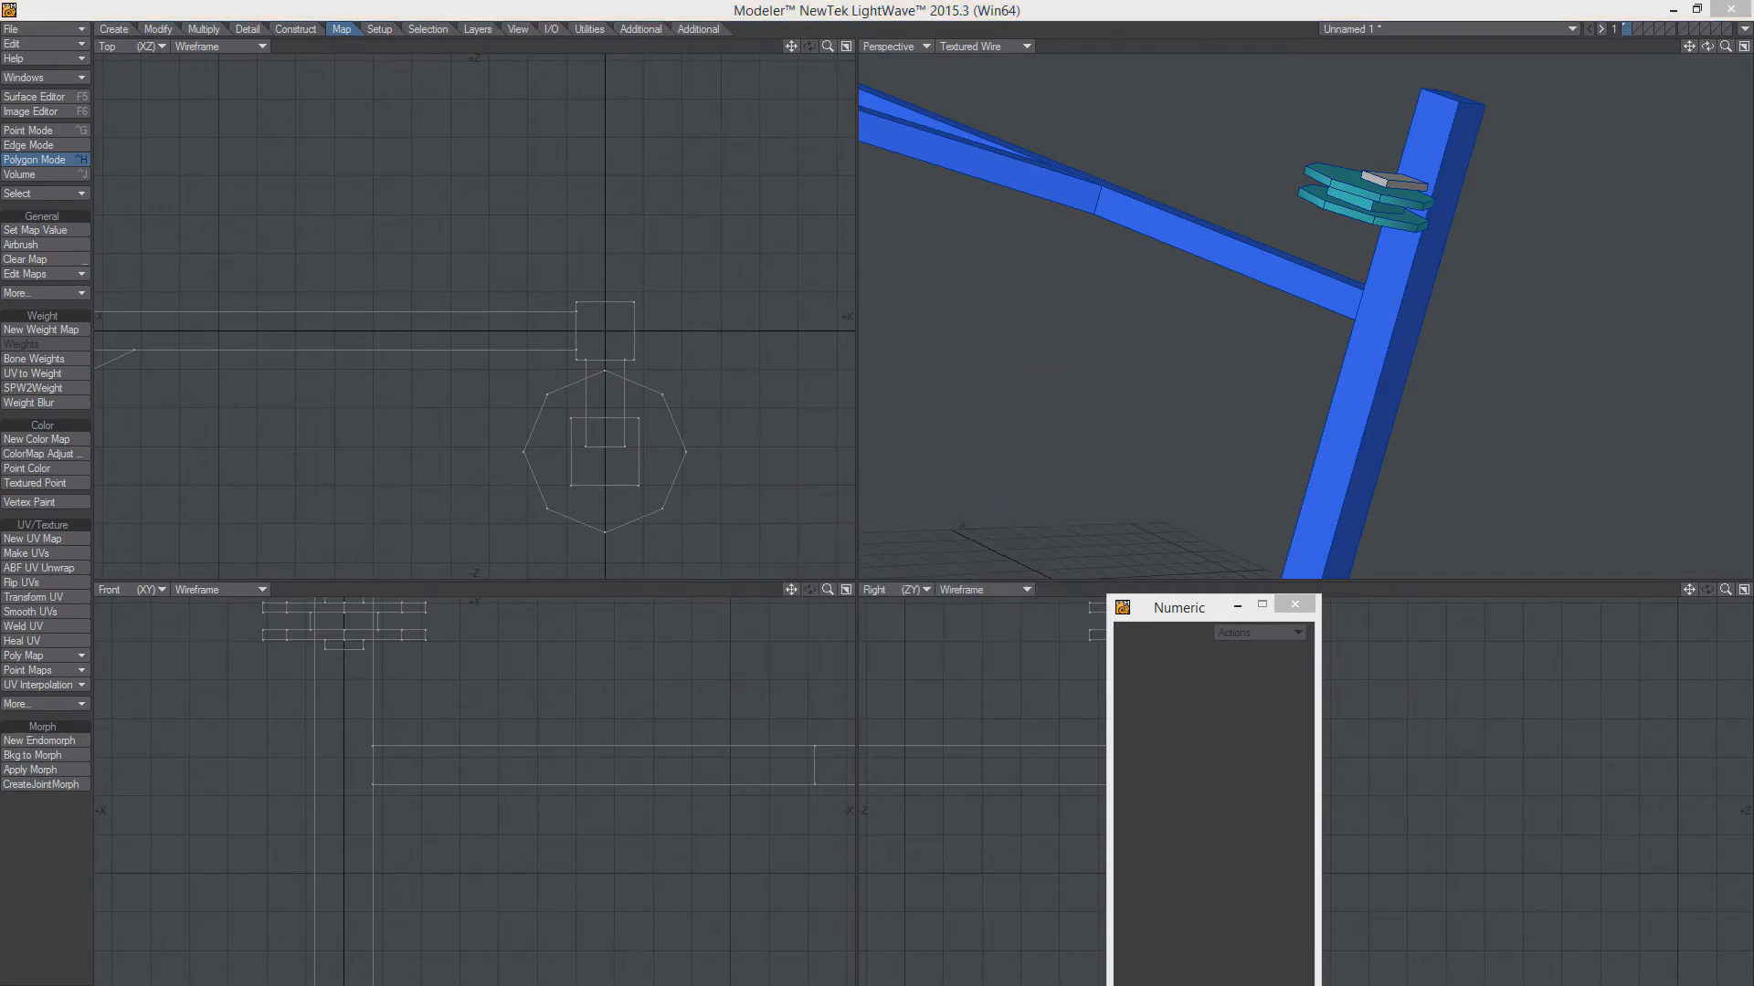
{"action": "left_click_drag", "start_coordinate": [1145, 199], "coordinate": [1032, 256], "text": "alt"}
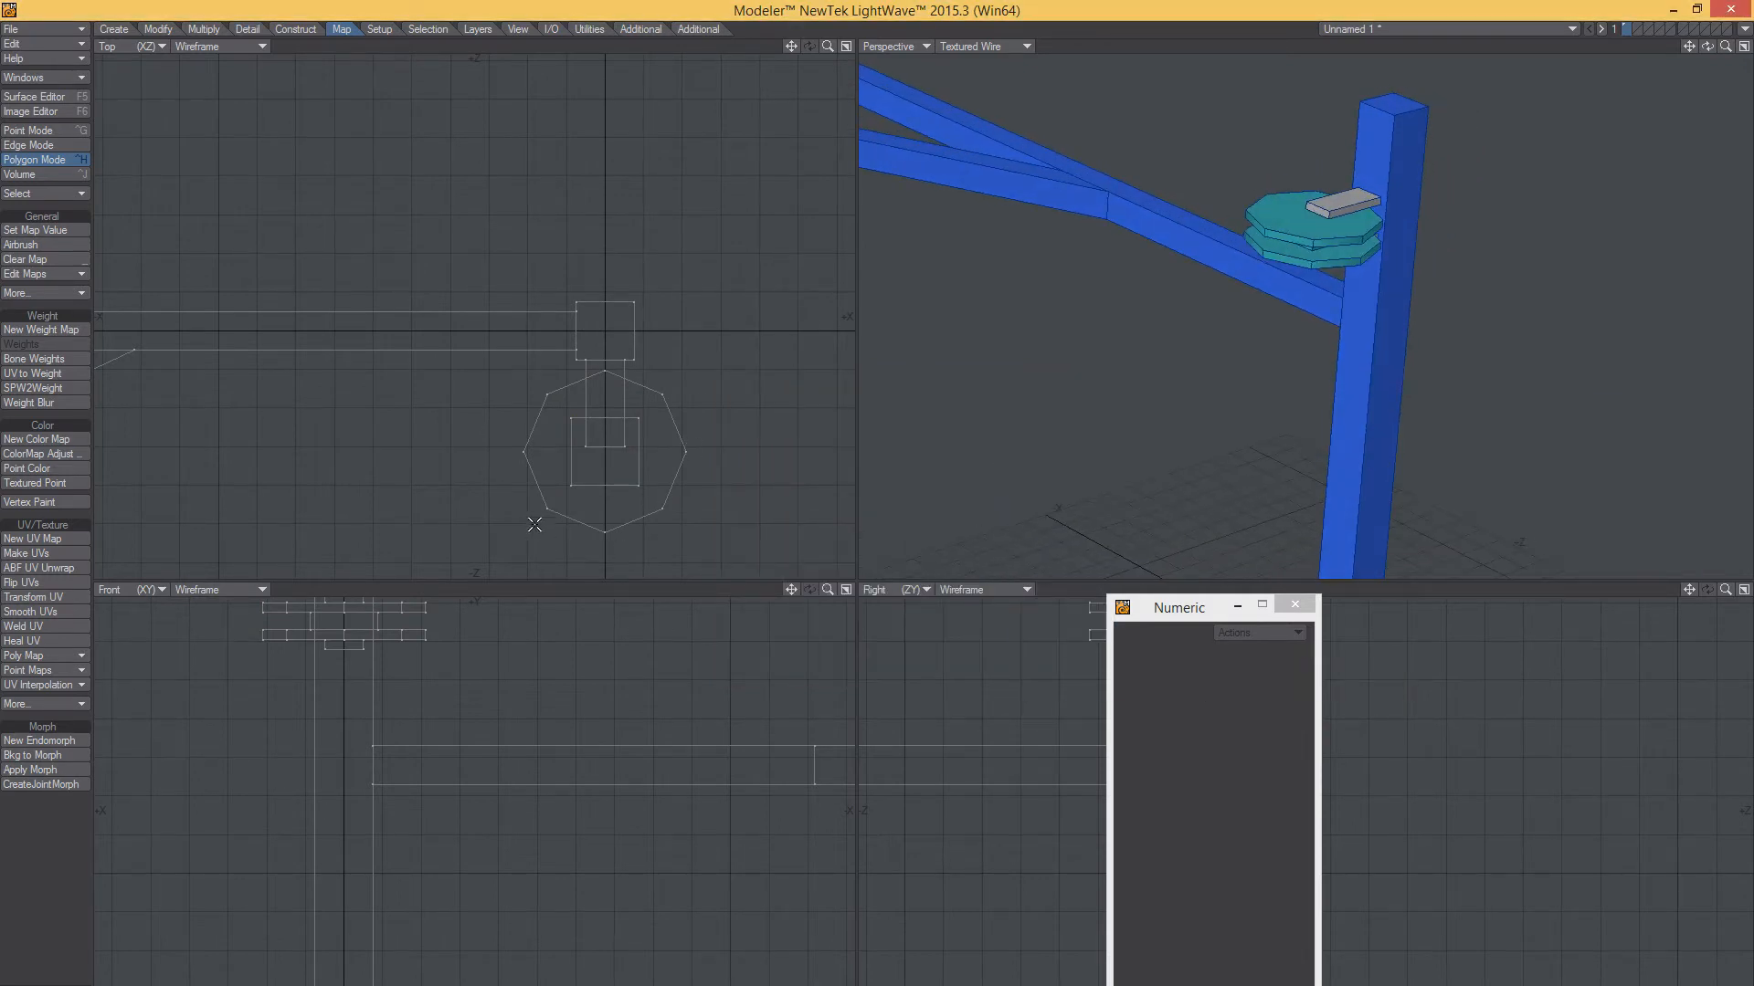
{"action": "left_click_drag", "start_coordinate": [534, 524], "coordinate": [571, 483]}
{"action": "left_click_drag", "start_coordinate": [1265, 420], "coordinate": [1256, 320], "text": "alt"}
{"action": "left_click", "coordinate": [603, 440]}
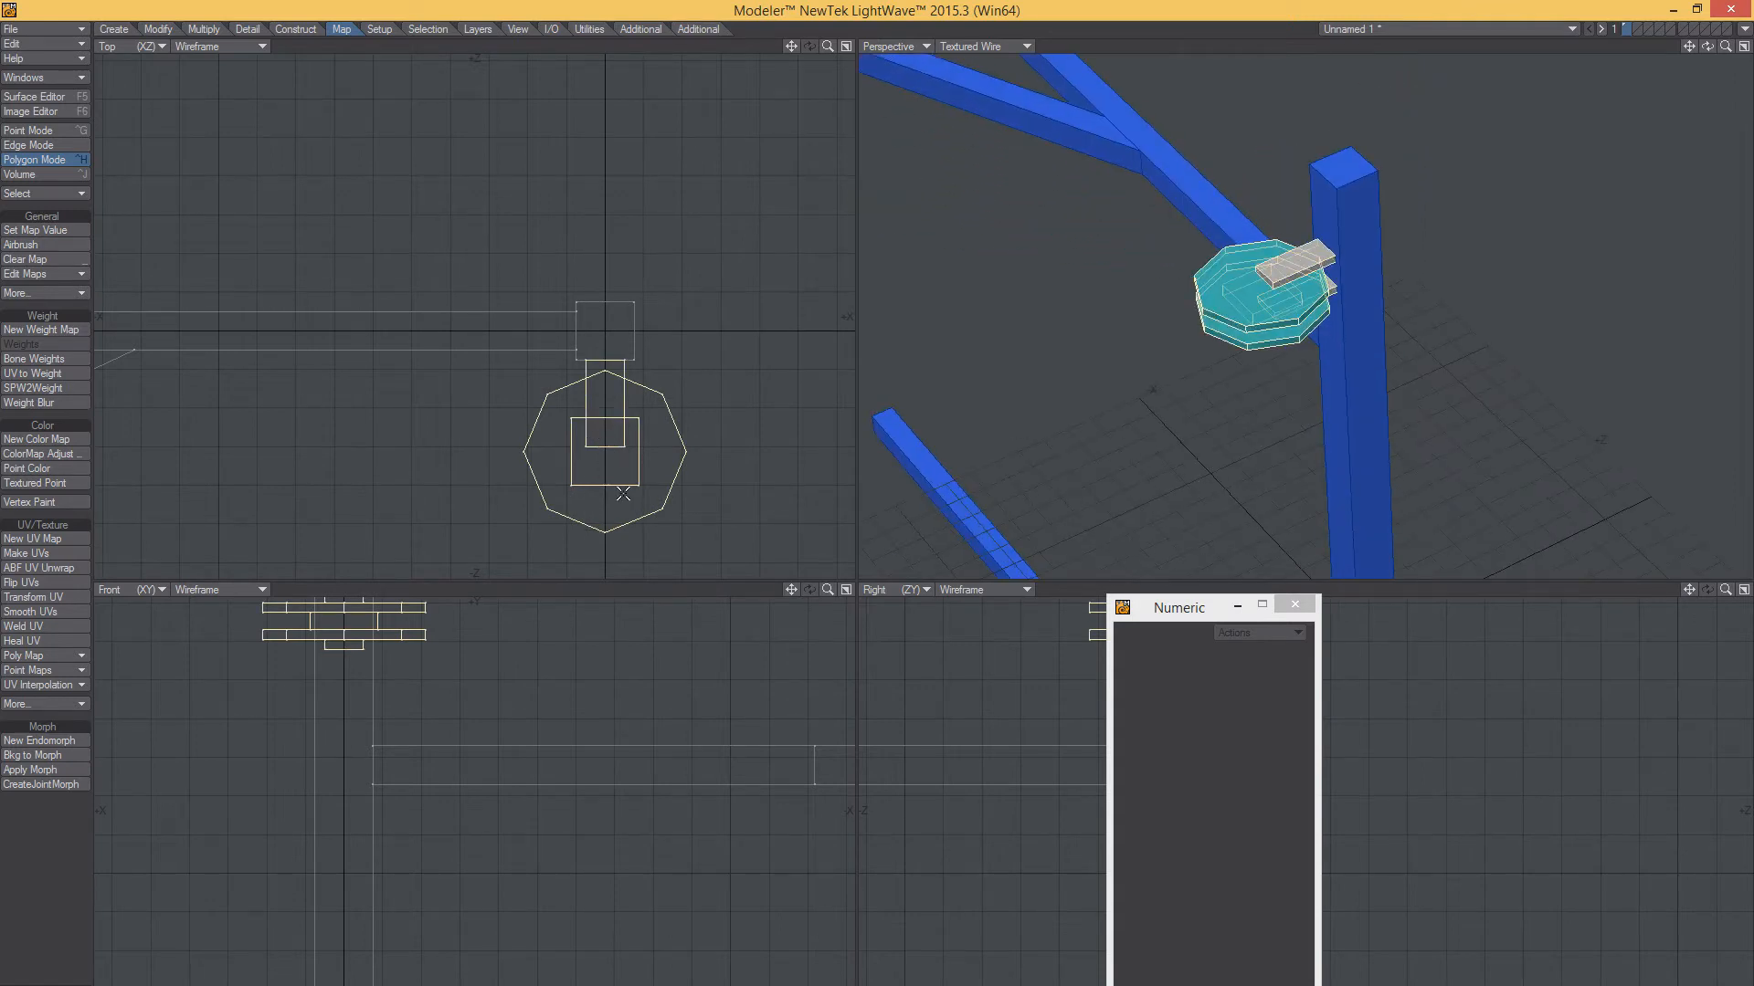
{"action": "left_click", "coordinate": [833, 436]}
{"action": "left_click", "coordinate": [1291, 266]}
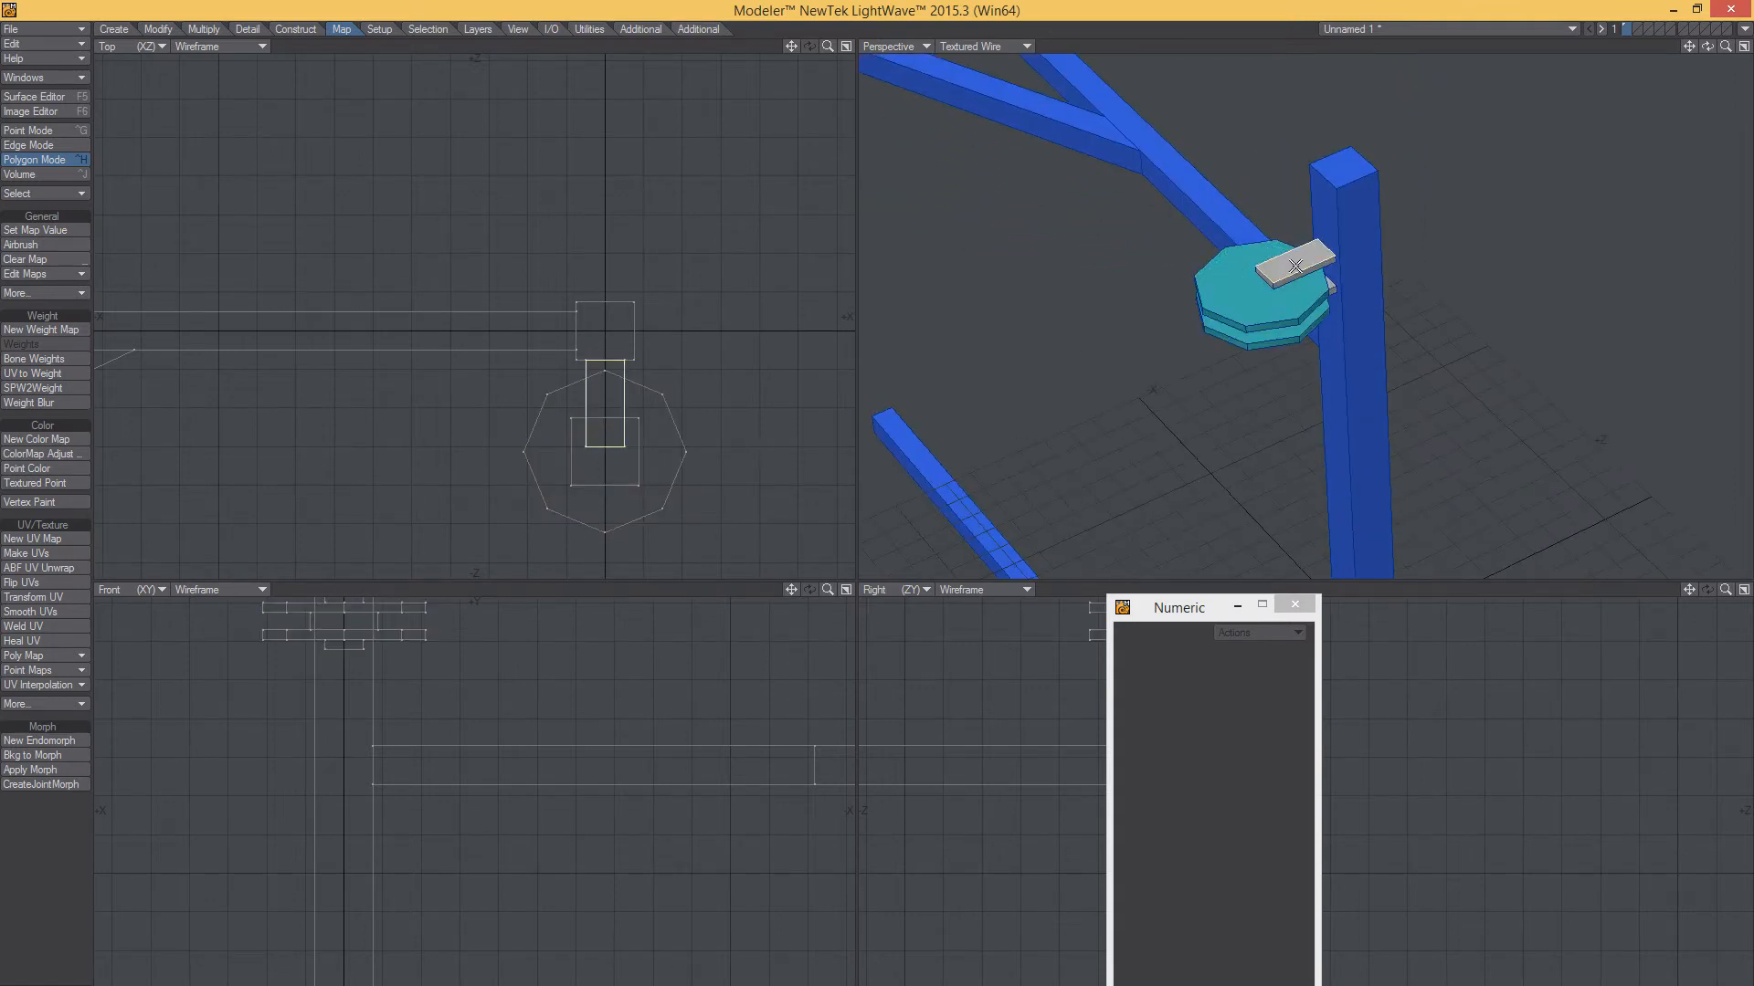
{"action": "left_click", "coordinate": [1332, 291]}
{"action": "key", "text": "slash"}
{"action": "left_click", "coordinate": [809, 424]}
{"action": "left_click_drag", "start_coordinate": [1250, 348], "coordinate": [1266, 265], "text": "alt"}
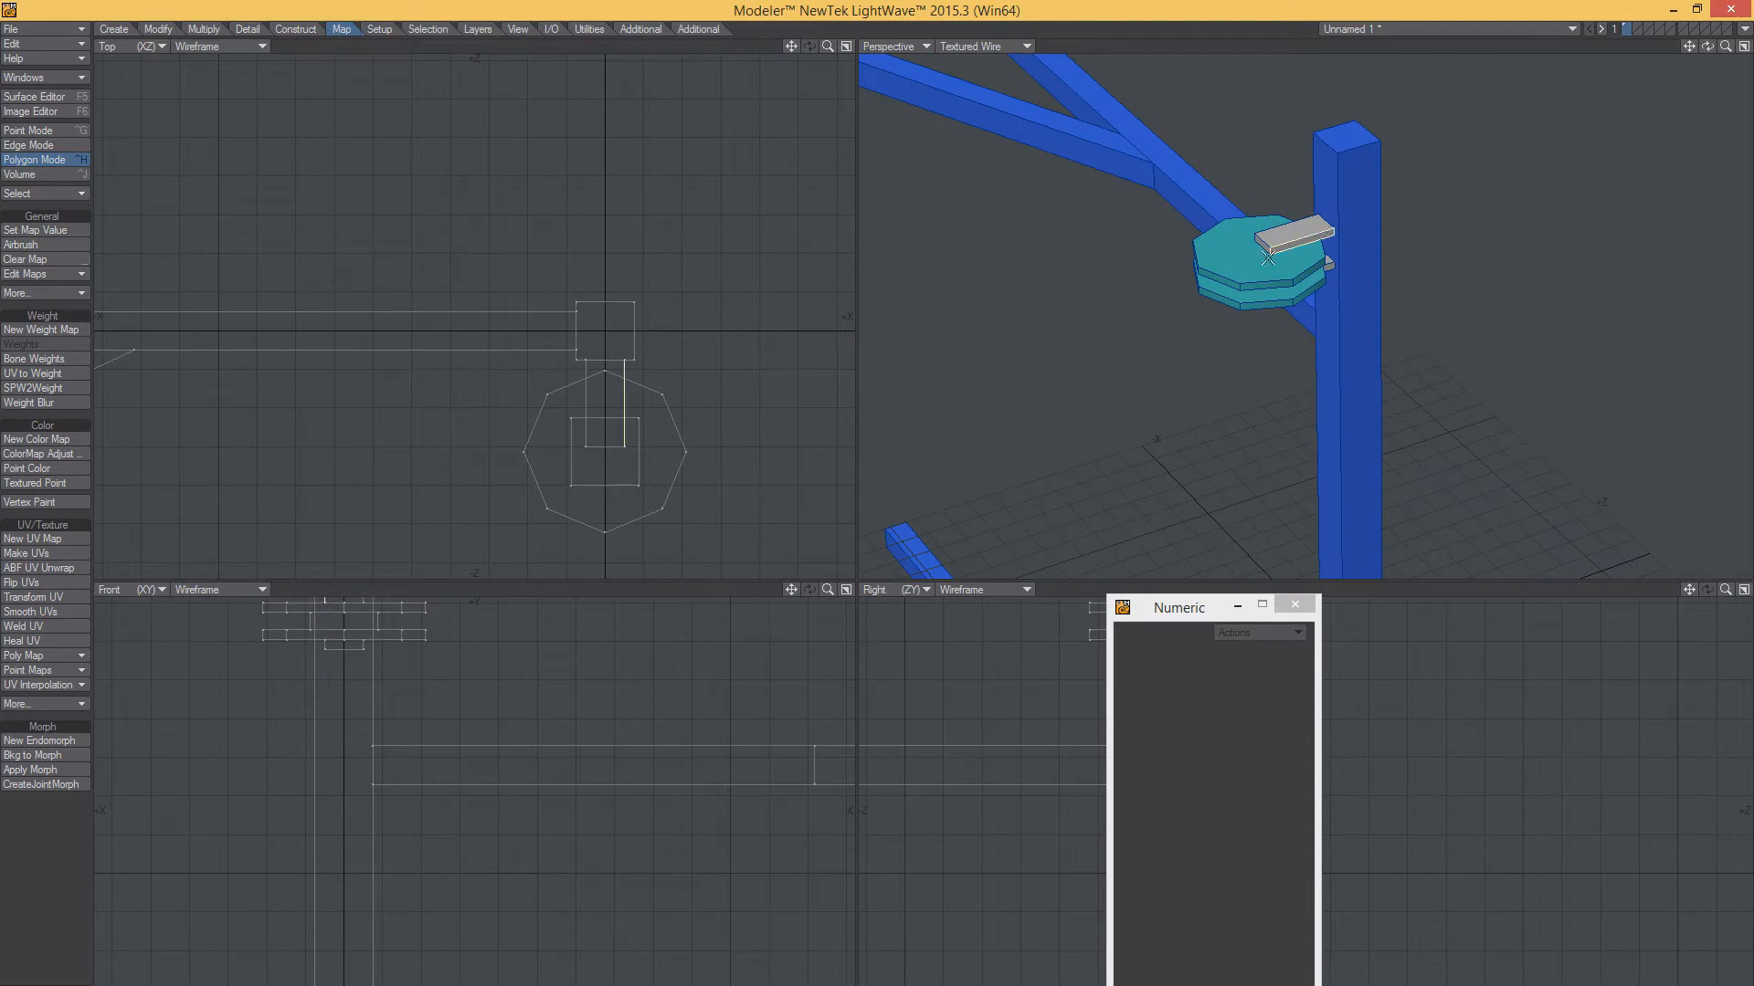
Select the whole insulator with its mounting plates and assign it Atlas UV coordinates named lightmap with a 20% gap
{"action": "left_click_drag", "start_coordinate": [557, 423], "coordinate": [749, 516]}
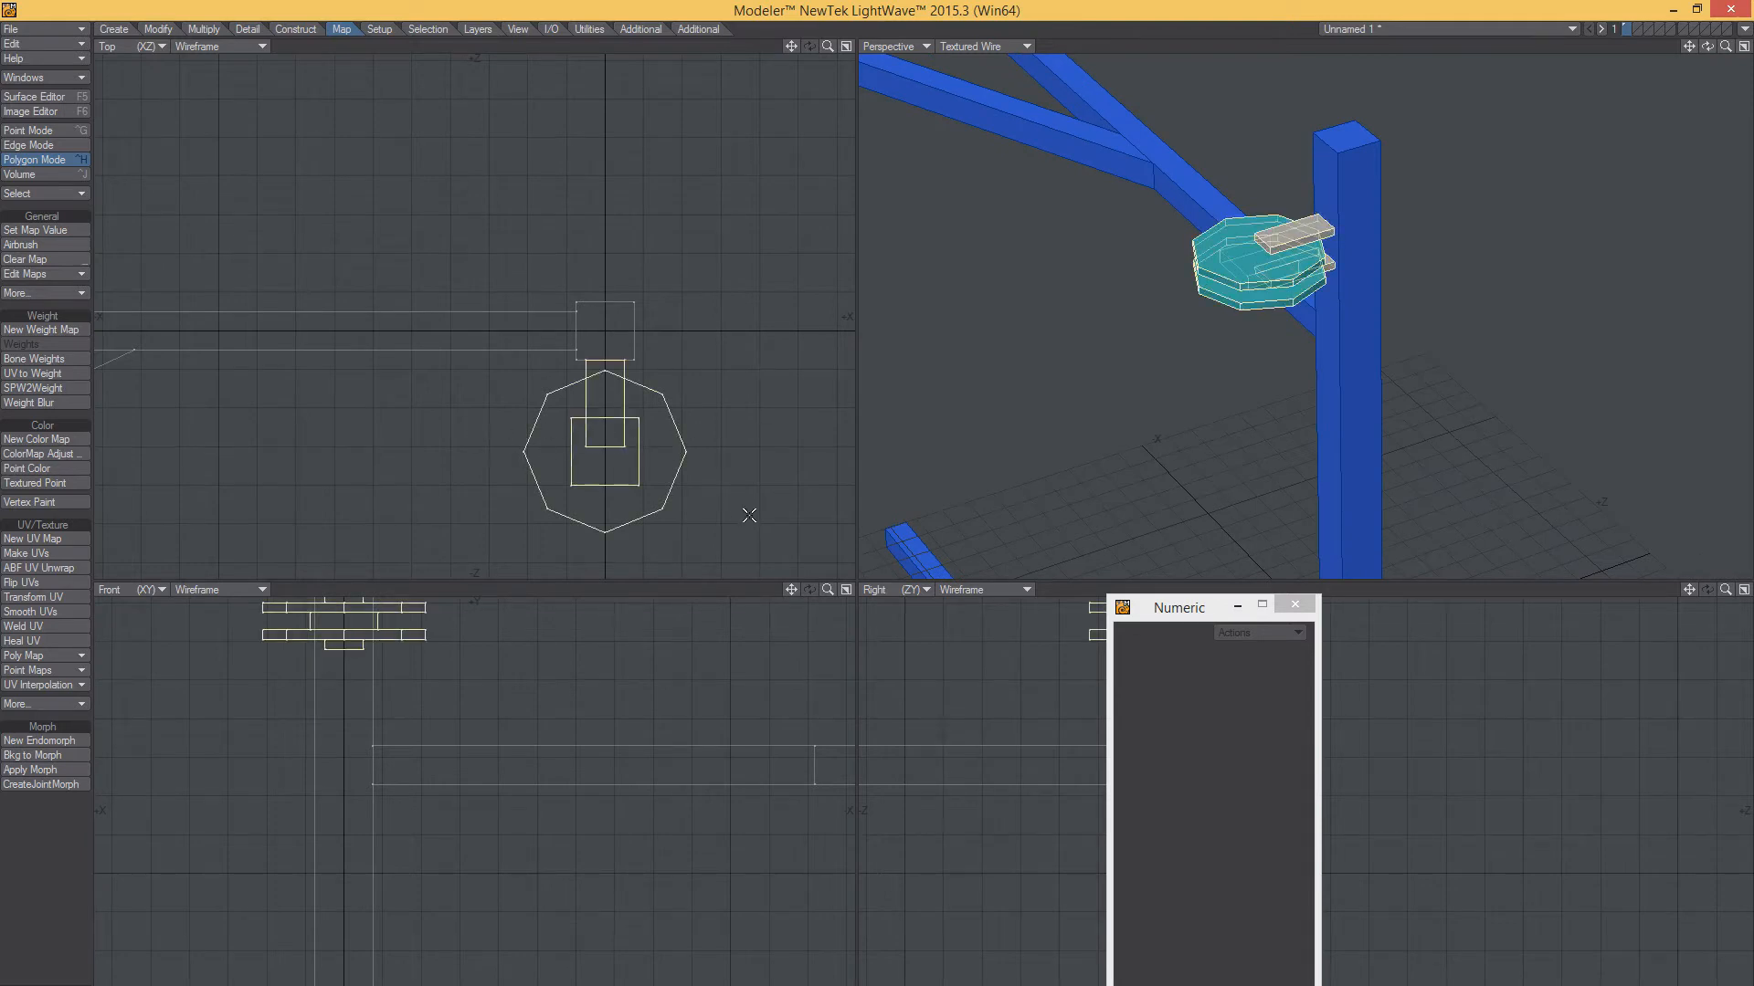
{"action": "left_click_drag", "start_coordinate": [1178, 407], "coordinate": [1217, 372], "text": "alt"}
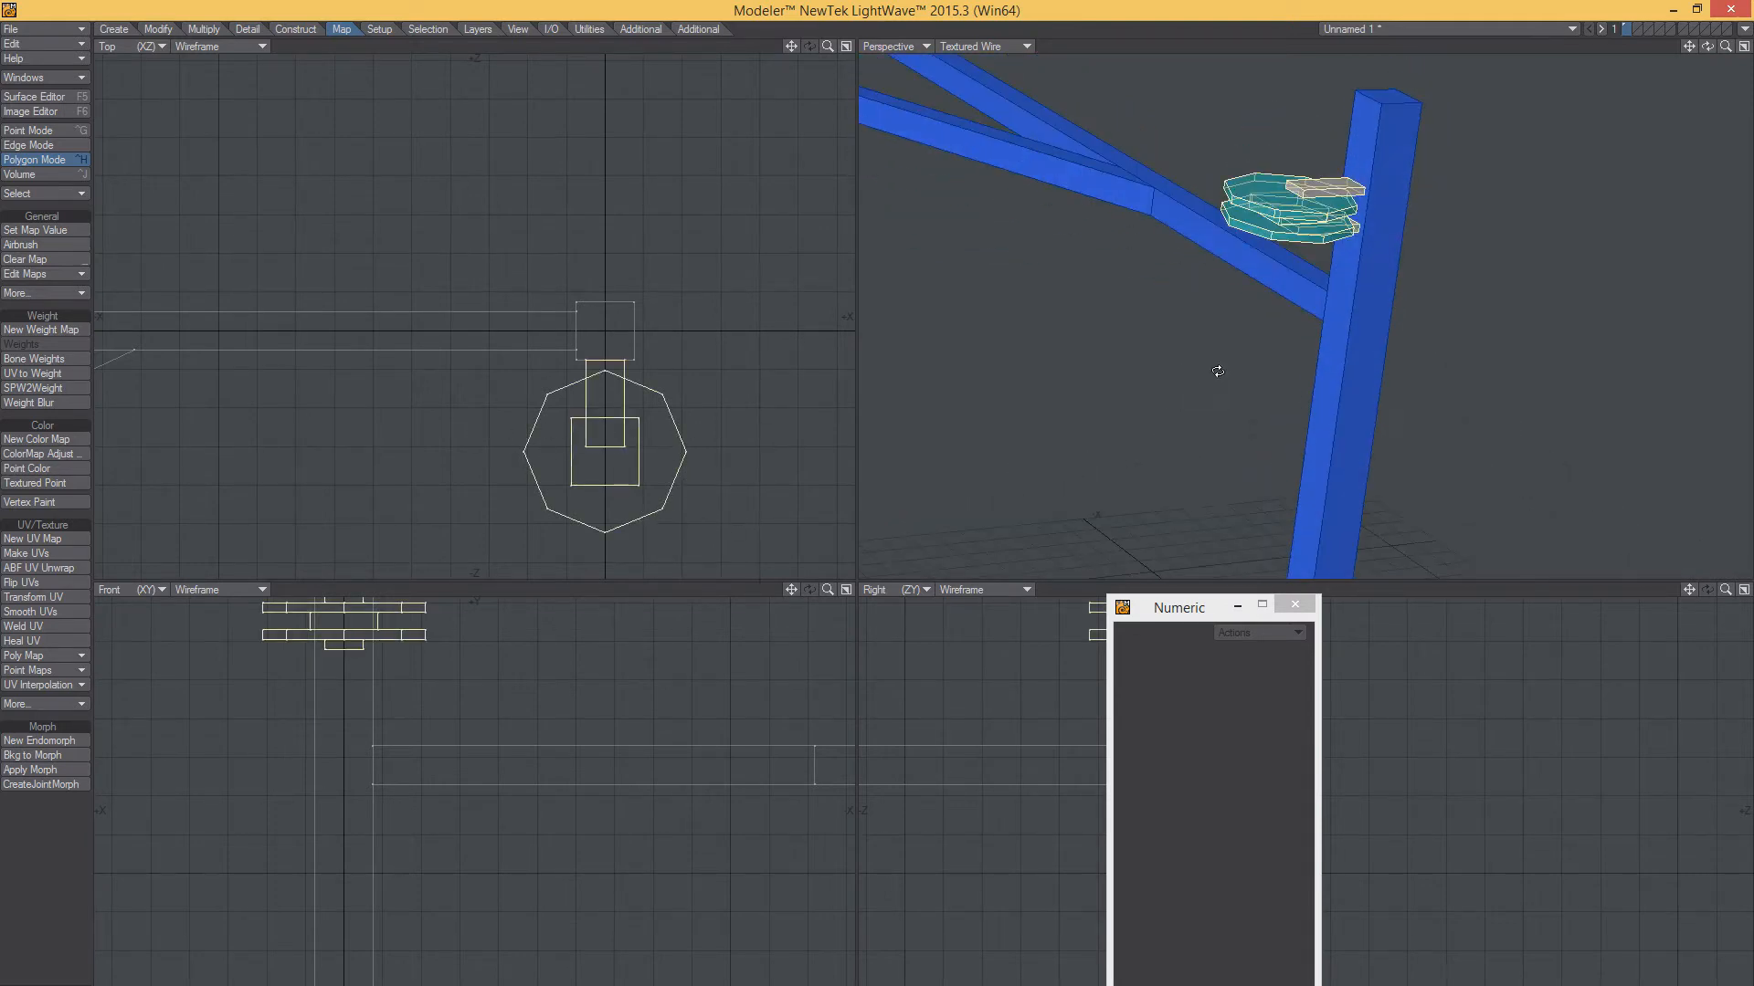
{"action": "key", "text": "a"}
{"action": "left_click_drag", "start_coordinate": [1288, 229], "coordinate": [1430, 358], "text": "alt"}
{"action": "key", "text": "shift+a"}
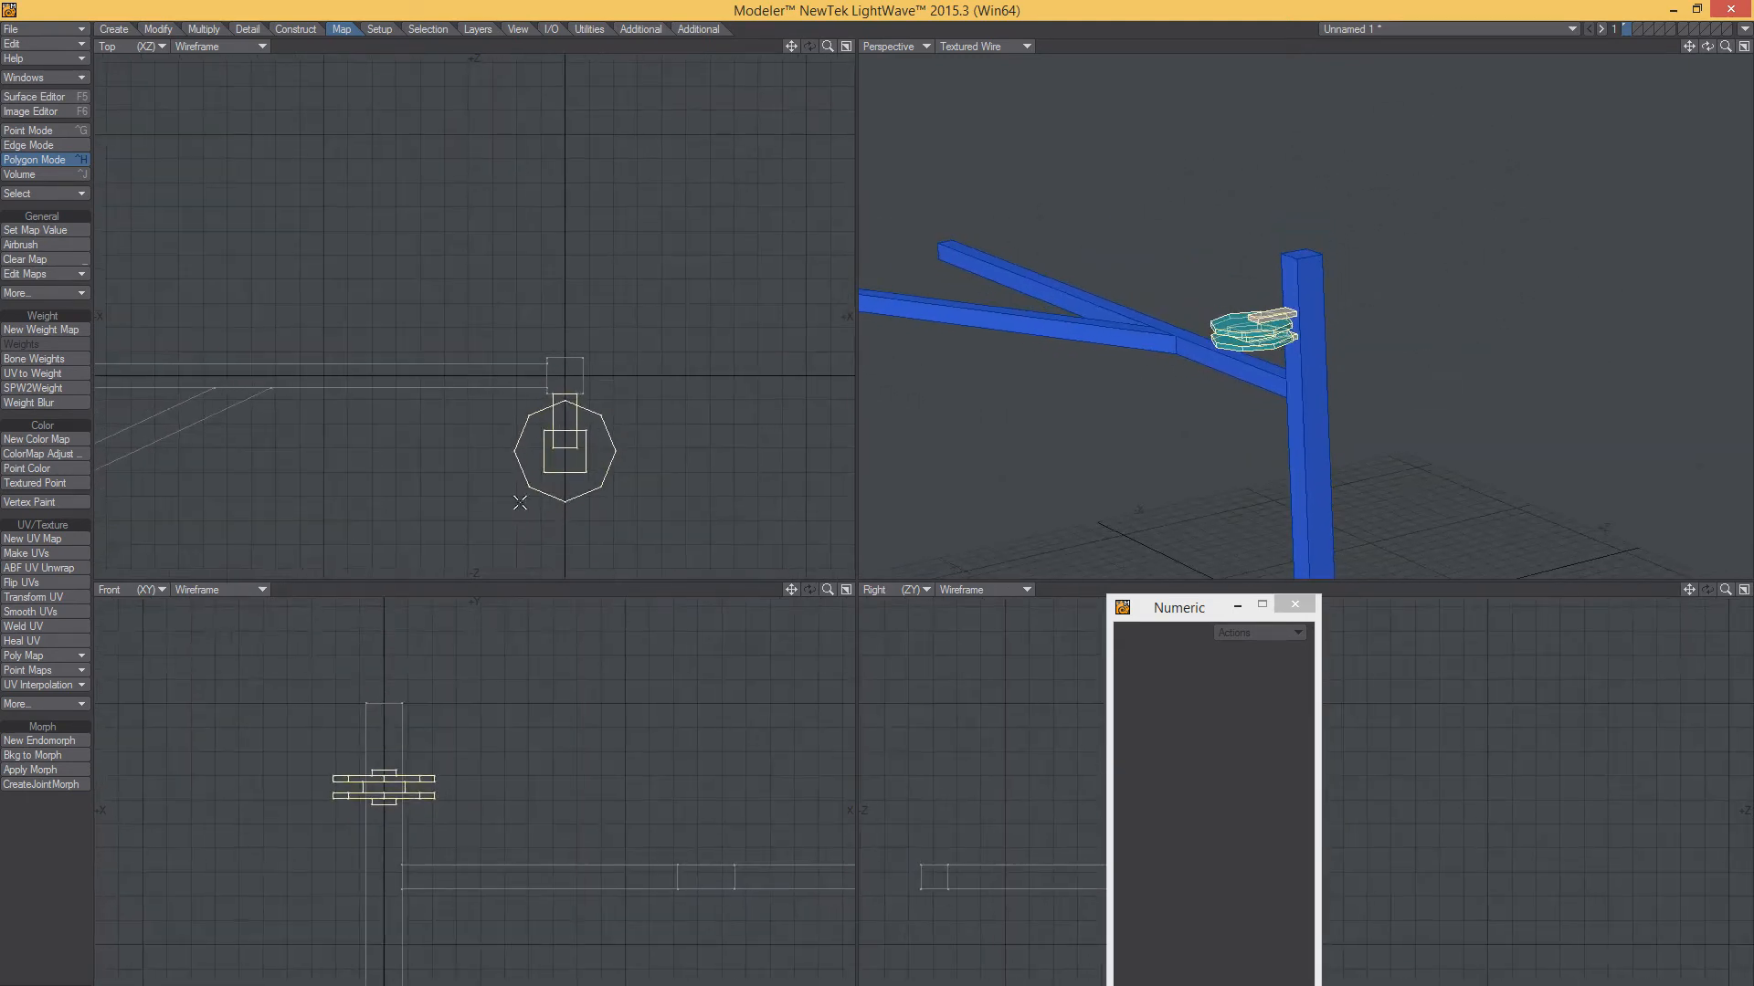
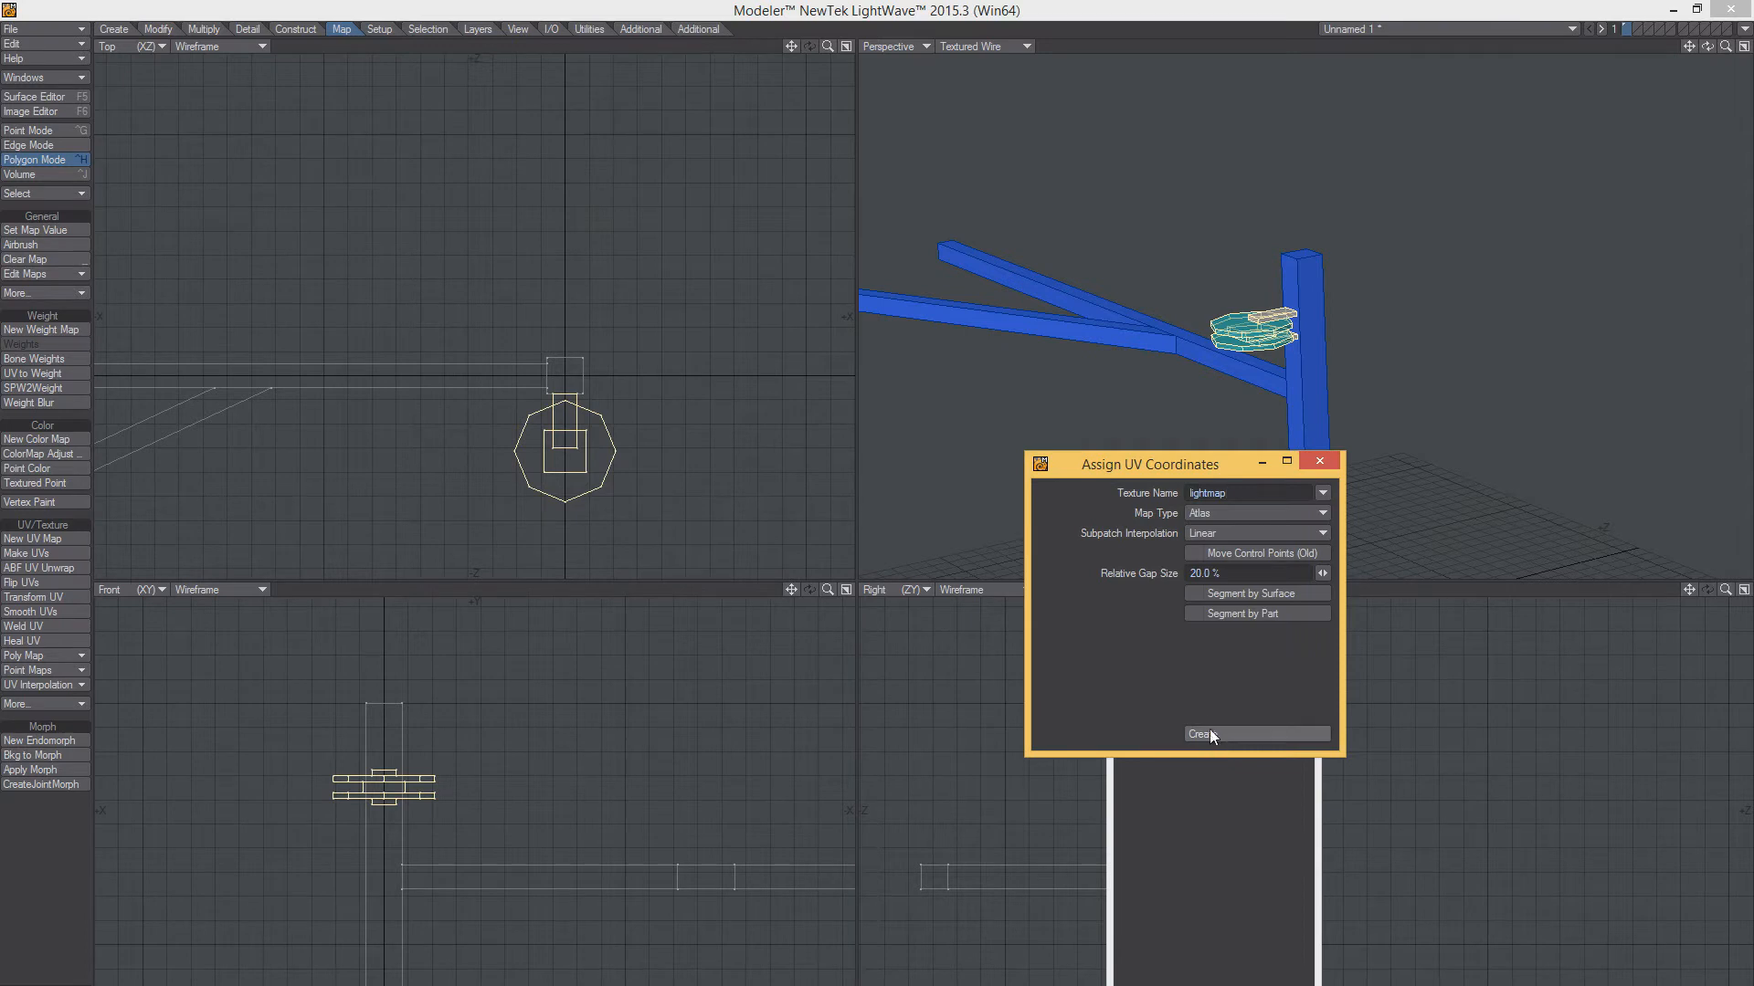
{"action": "left_click_drag", "start_coordinate": [1177, 467], "coordinate": [1519, 691]}
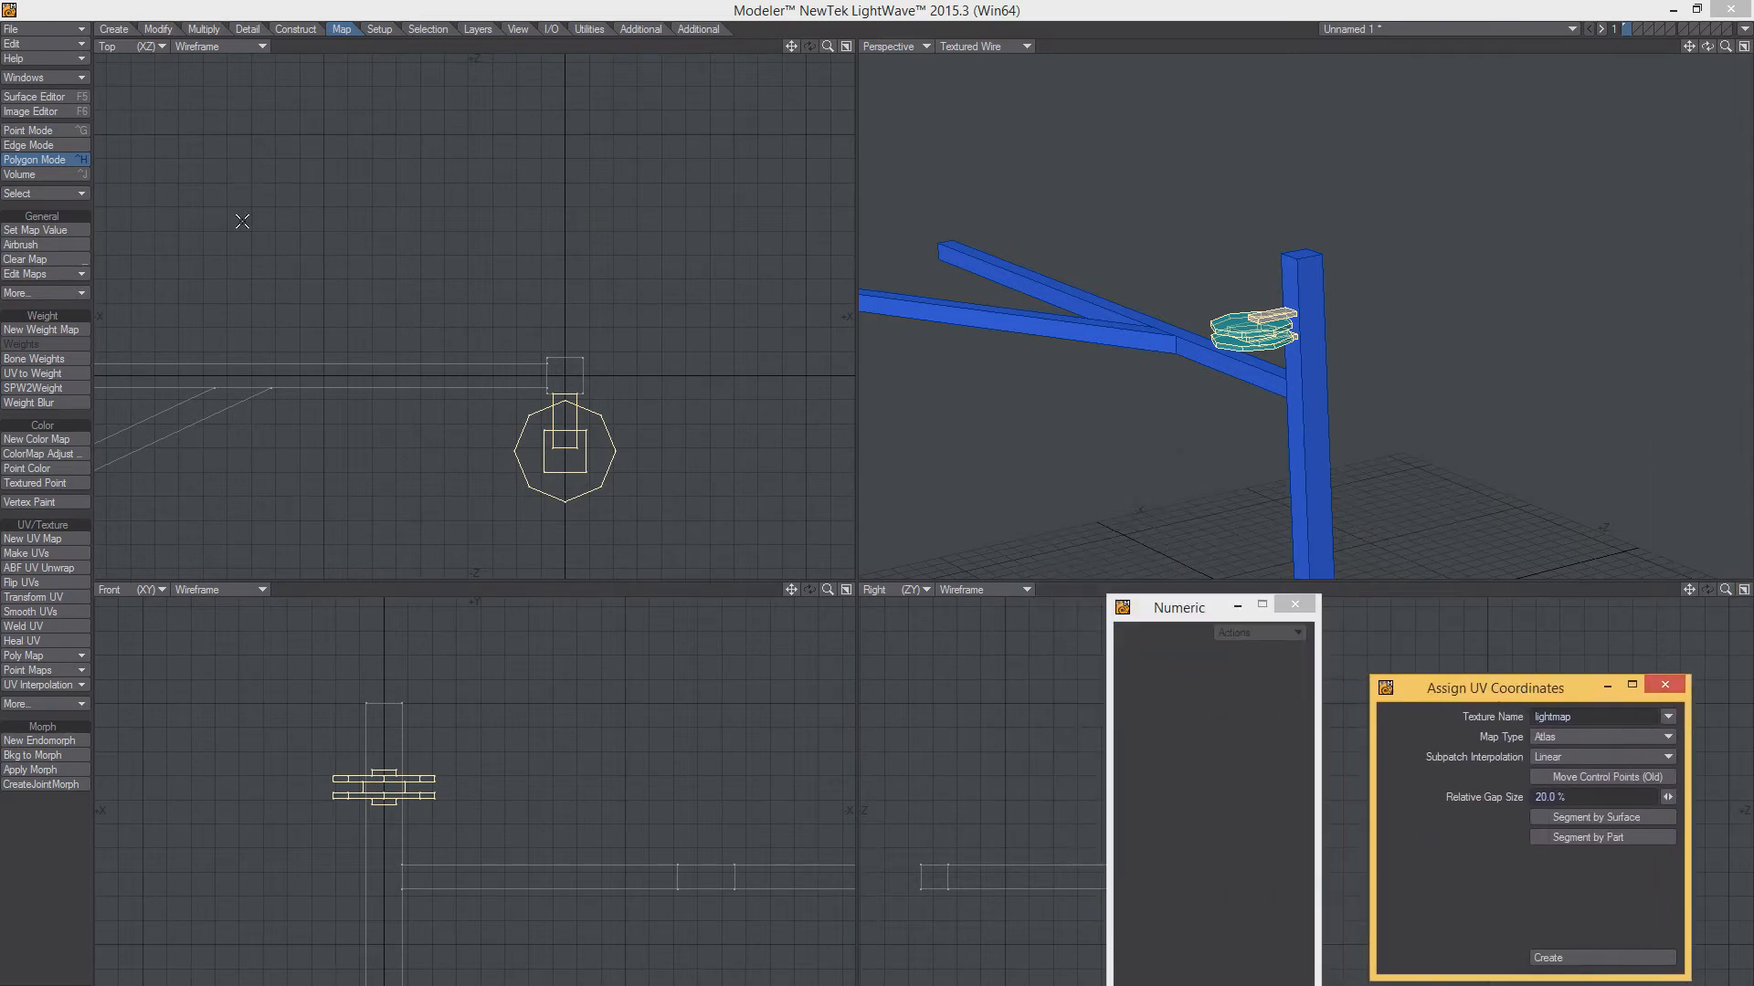
Switch the top view to UV Texture and examine the insulator's UV layout, picking out one octagonal disc face
{"action": "left_click", "coordinate": [133, 46]}
{"action": "left_click", "coordinate": [124, 128]}
{"action": "scroll", "coordinate": [429, 259], "scroll_direction": "up", "scroll_amount": 6}
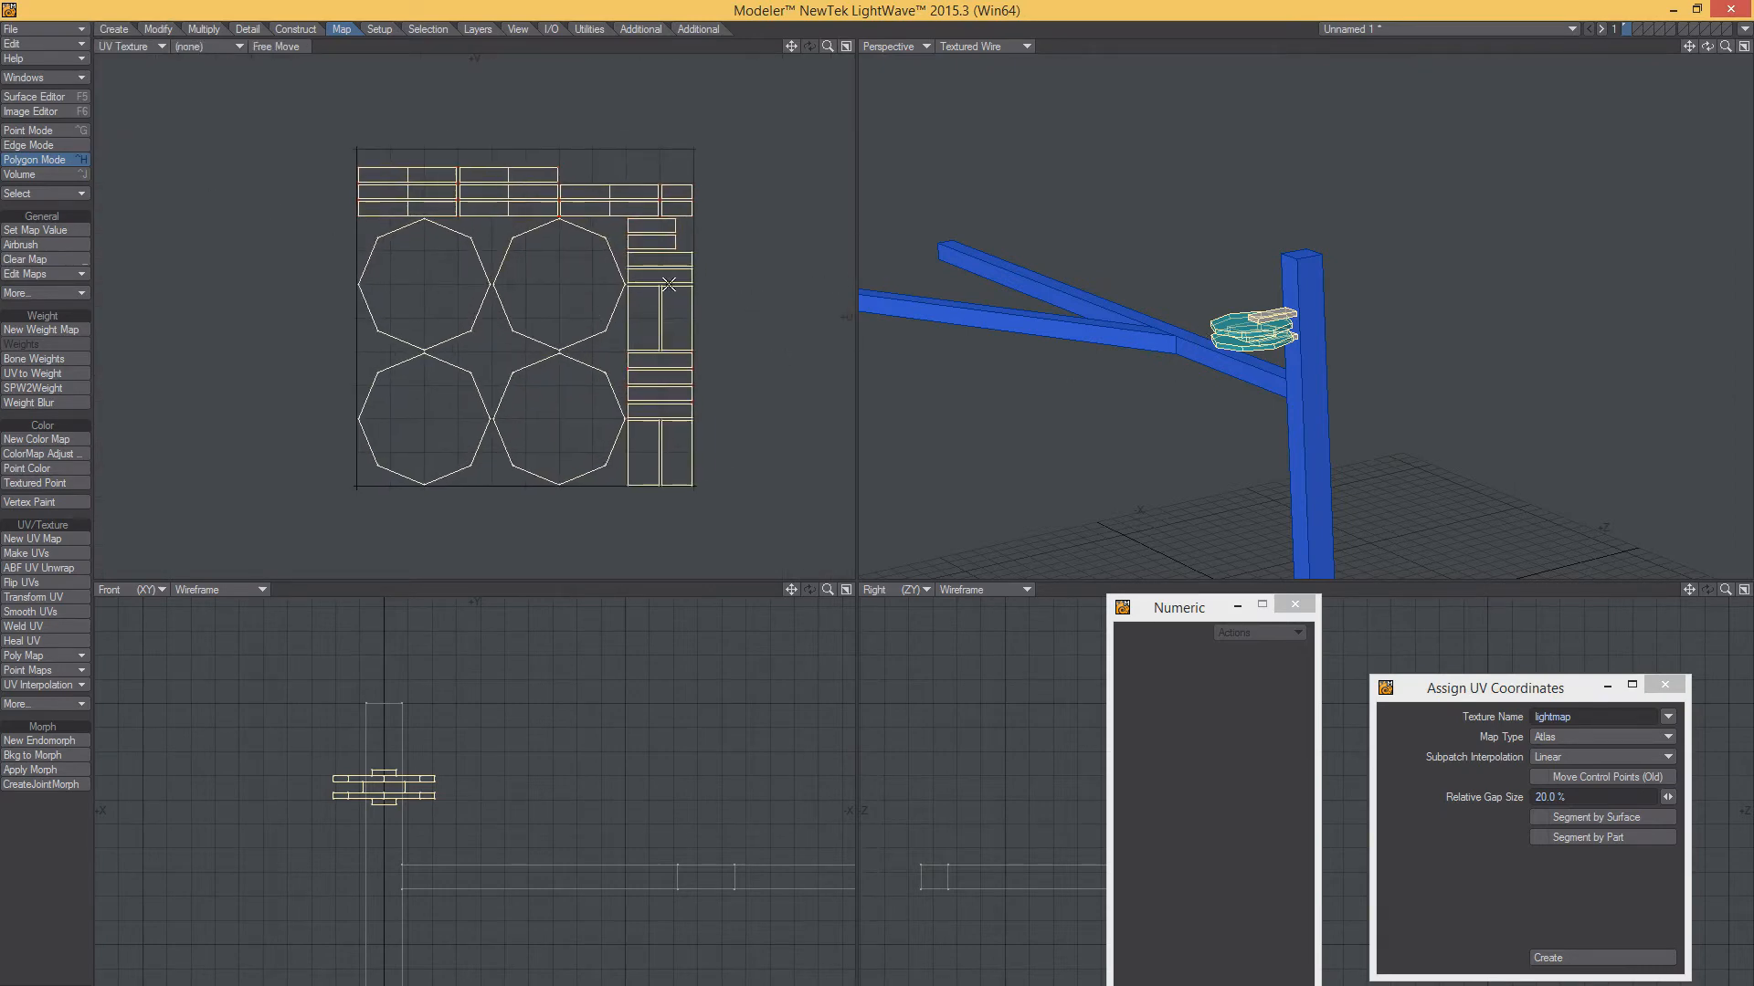
{"action": "key", "text": "slash"}
{"action": "left_click", "coordinate": [473, 290]}
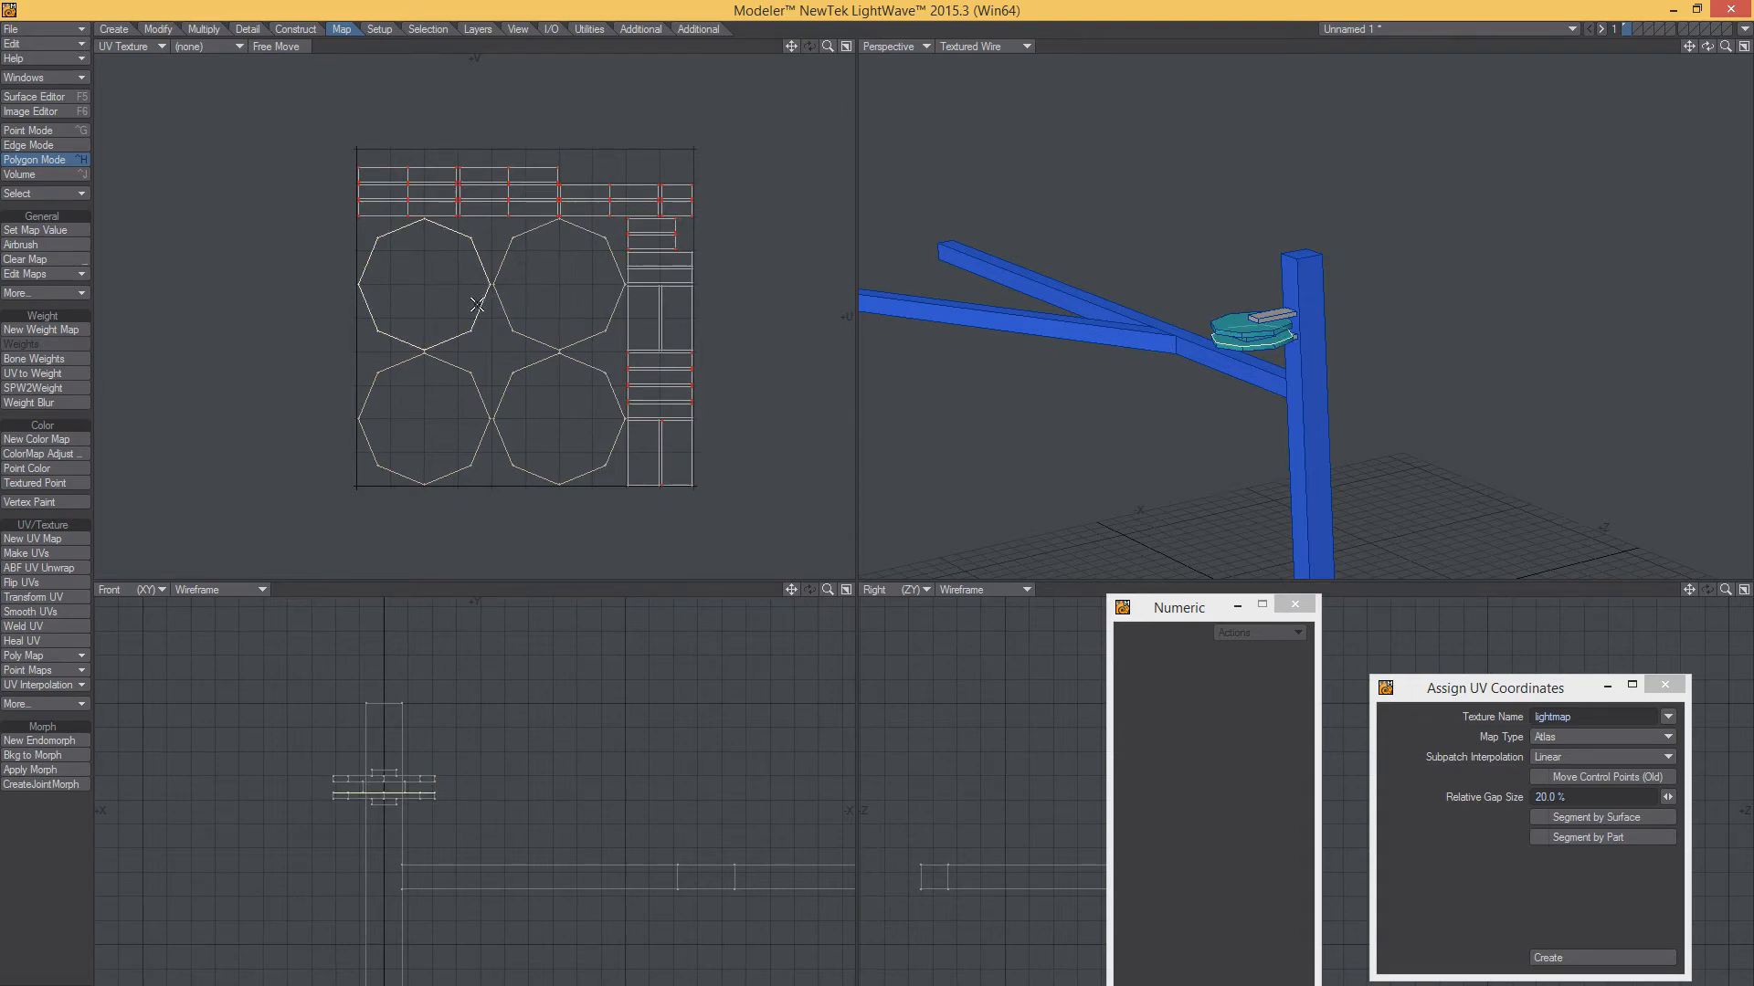
Select the lower disc's rim polygons without its octagonal faces and remap them to the lightmap with a Cylindrical projection on the Y axis
{"action": "key", "text": "bracketright"}
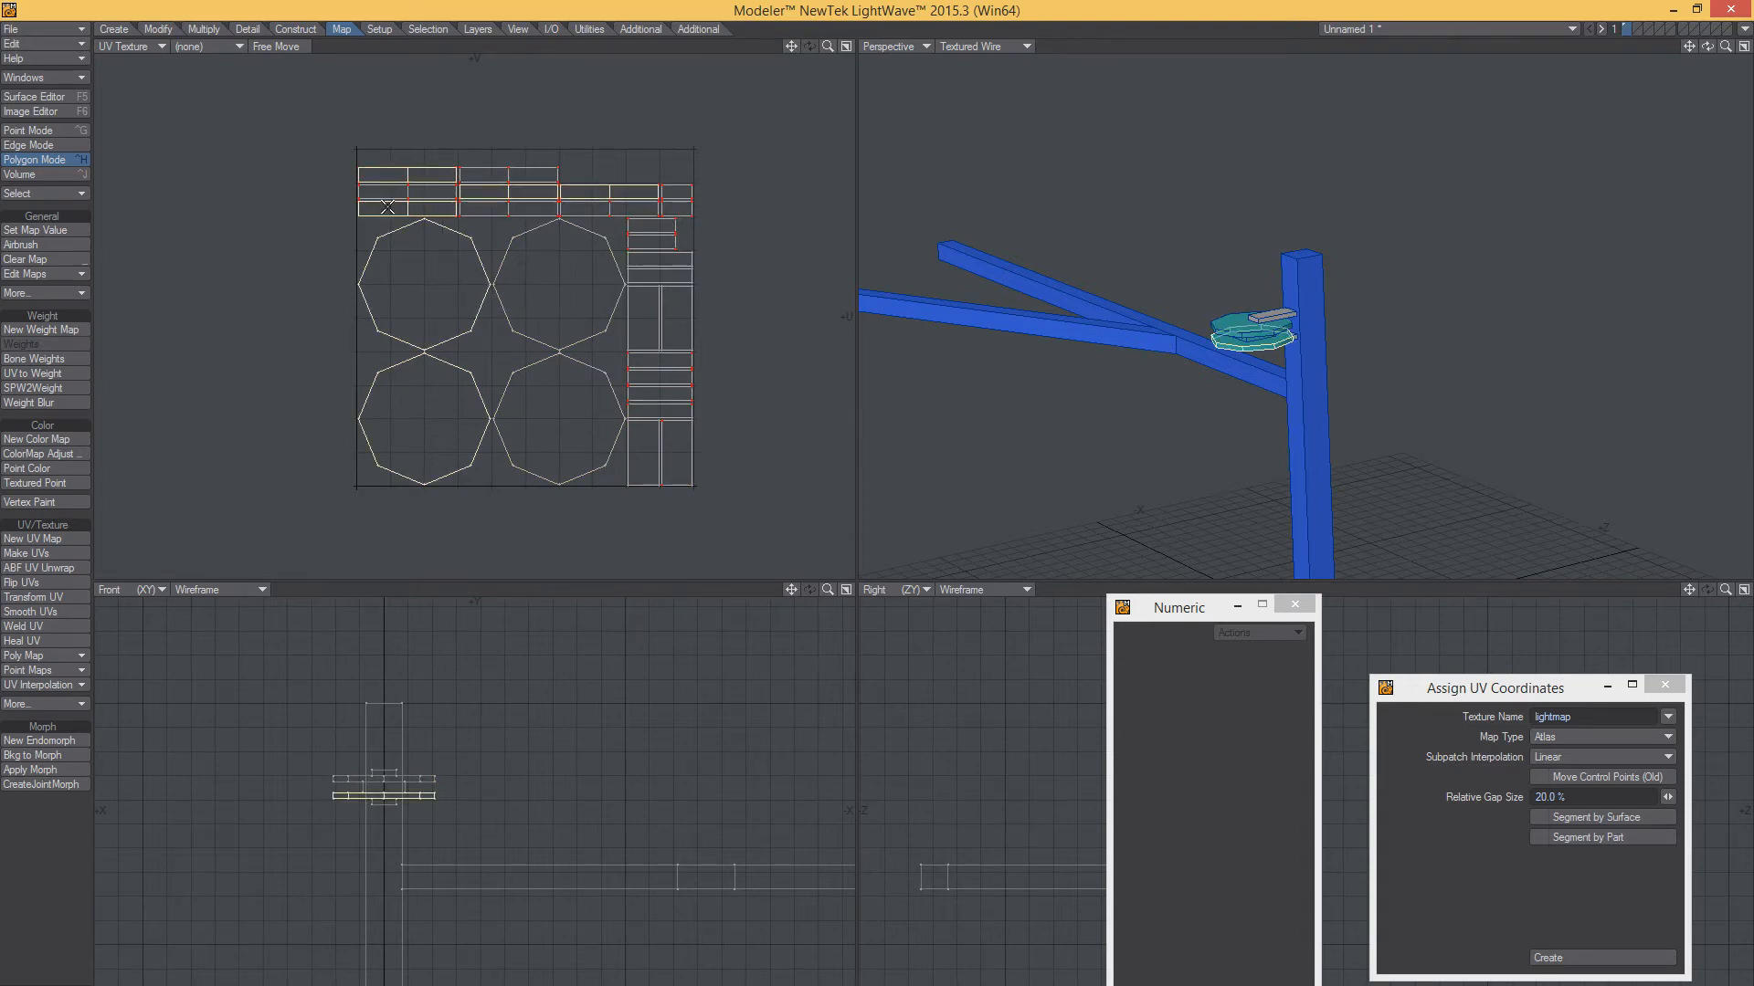
{"action": "left_click", "coordinate": [418, 324]}
{"action": "left_click", "coordinate": [423, 373]}
{"action": "left_click_drag", "start_coordinate": [1369, 402], "coordinate": [1358, 262], "text": "alt"}
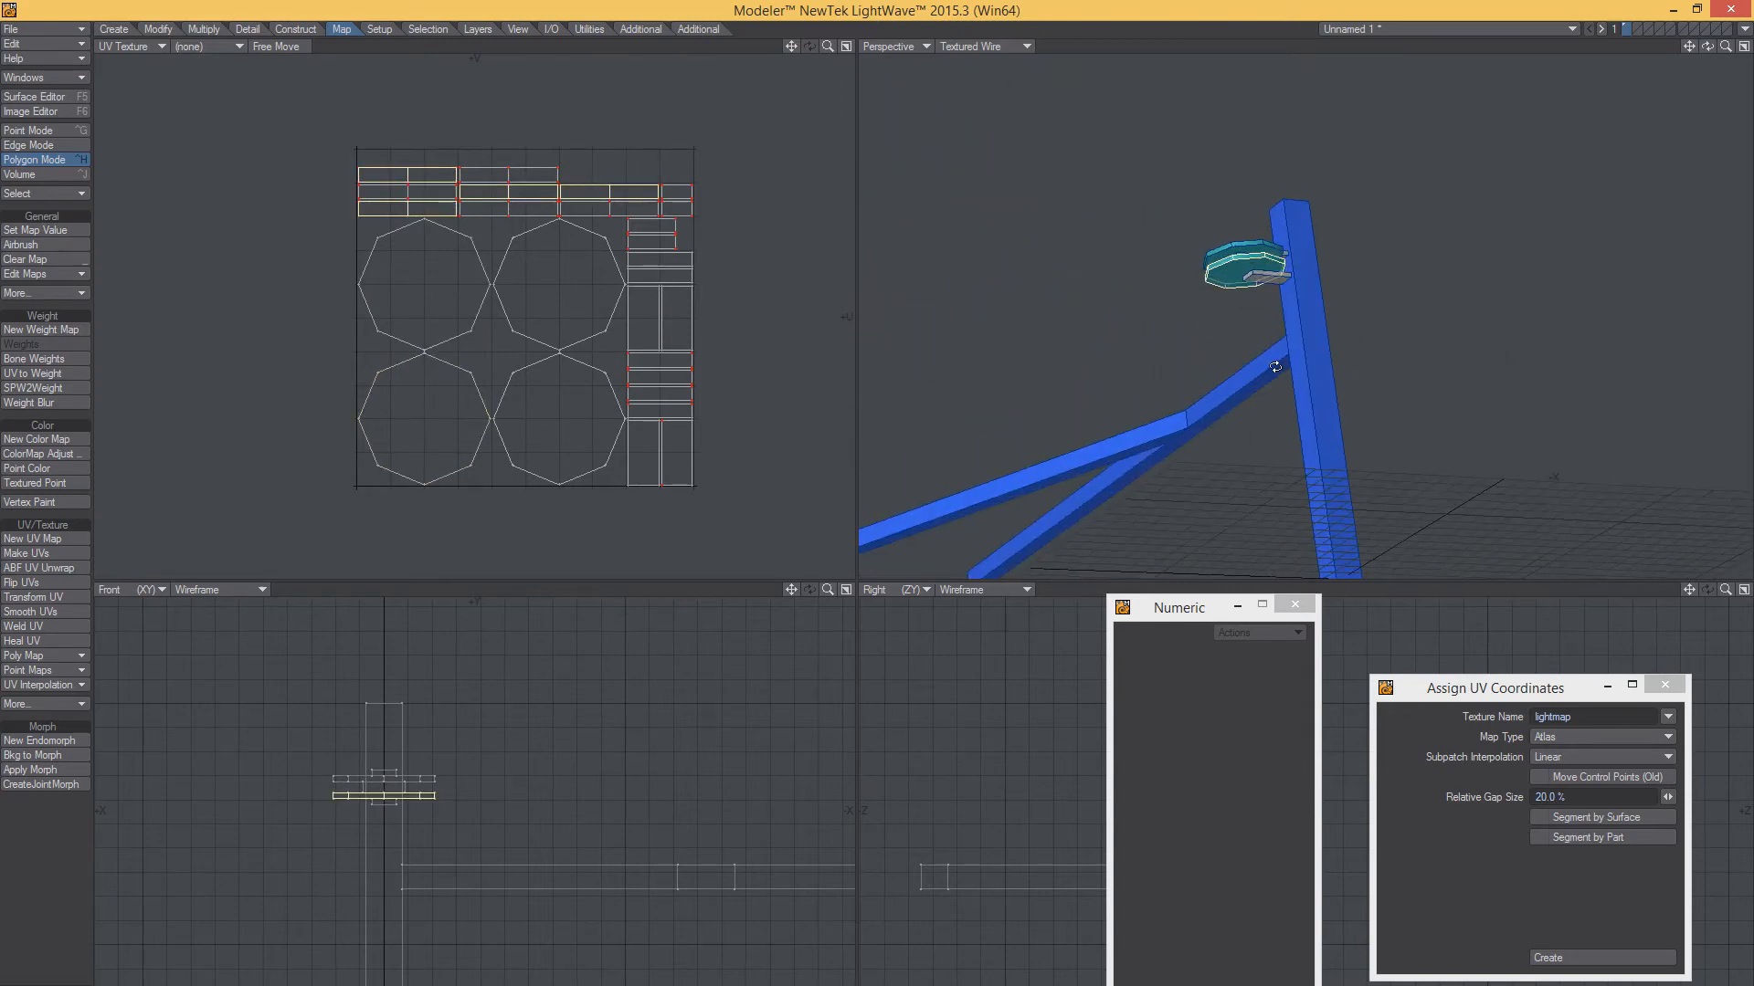
{"action": "left_click", "coordinate": [1613, 736]}
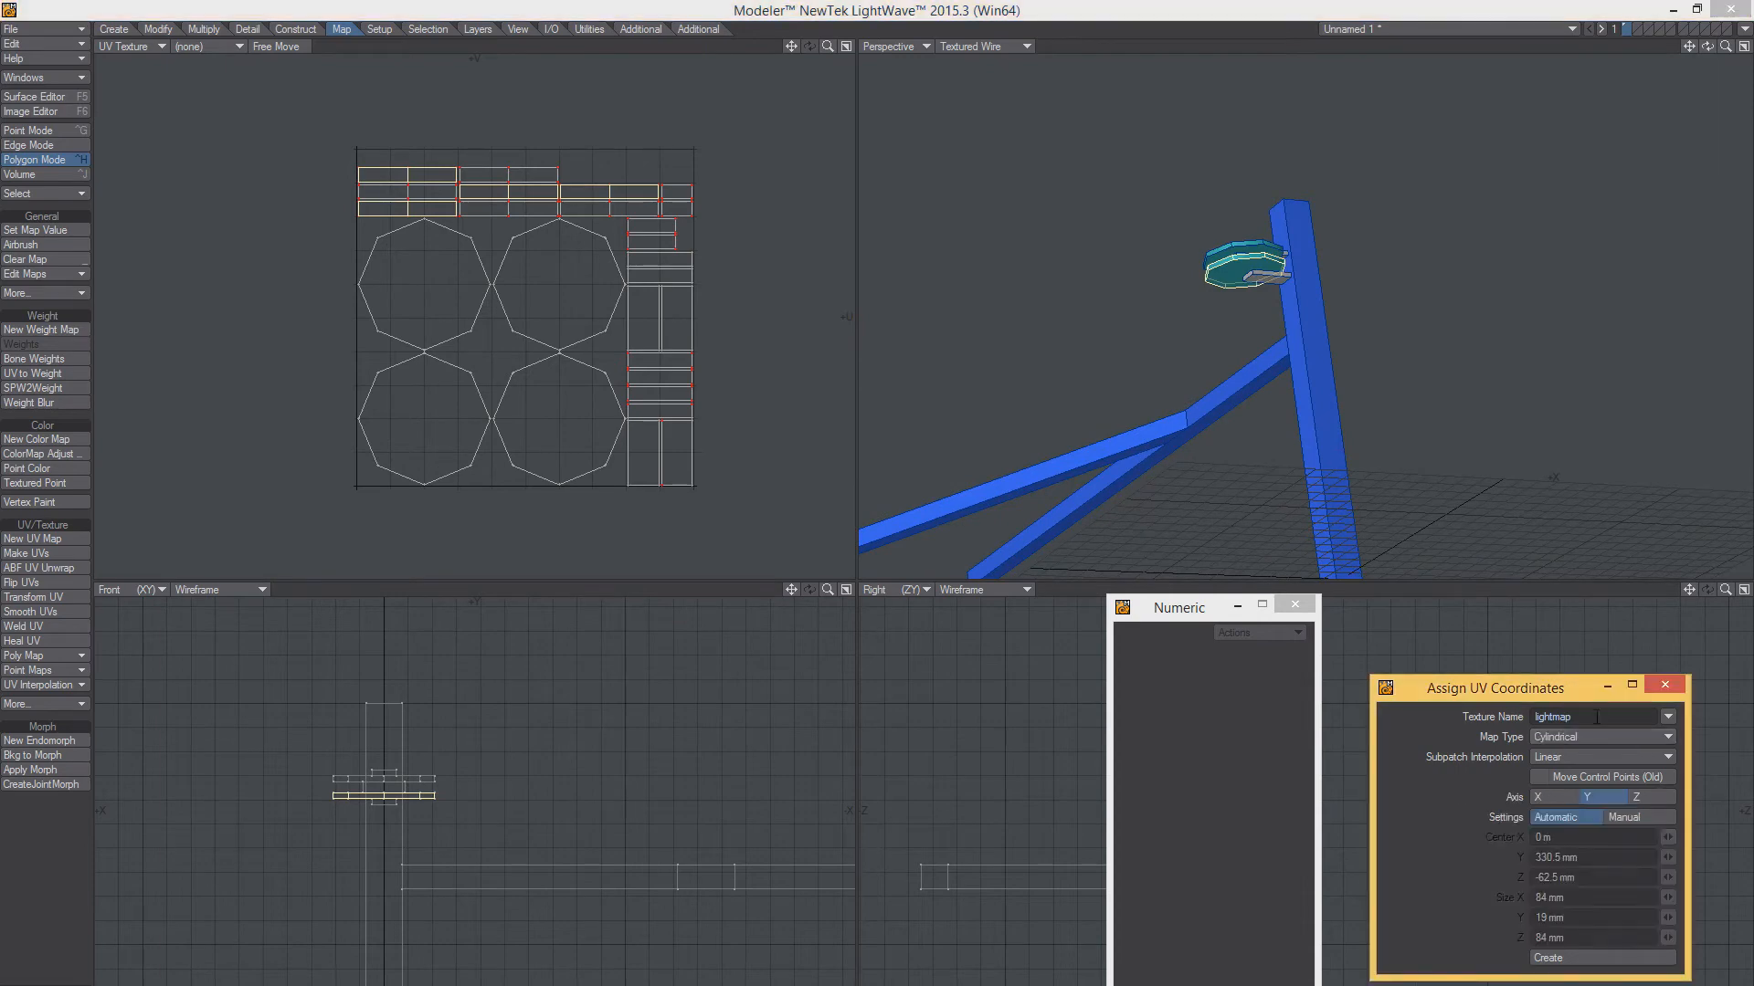
{"action": "left_click", "coordinate": [1588, 807]}
{"action": "left_click", "coordinate": [1589, 959]}
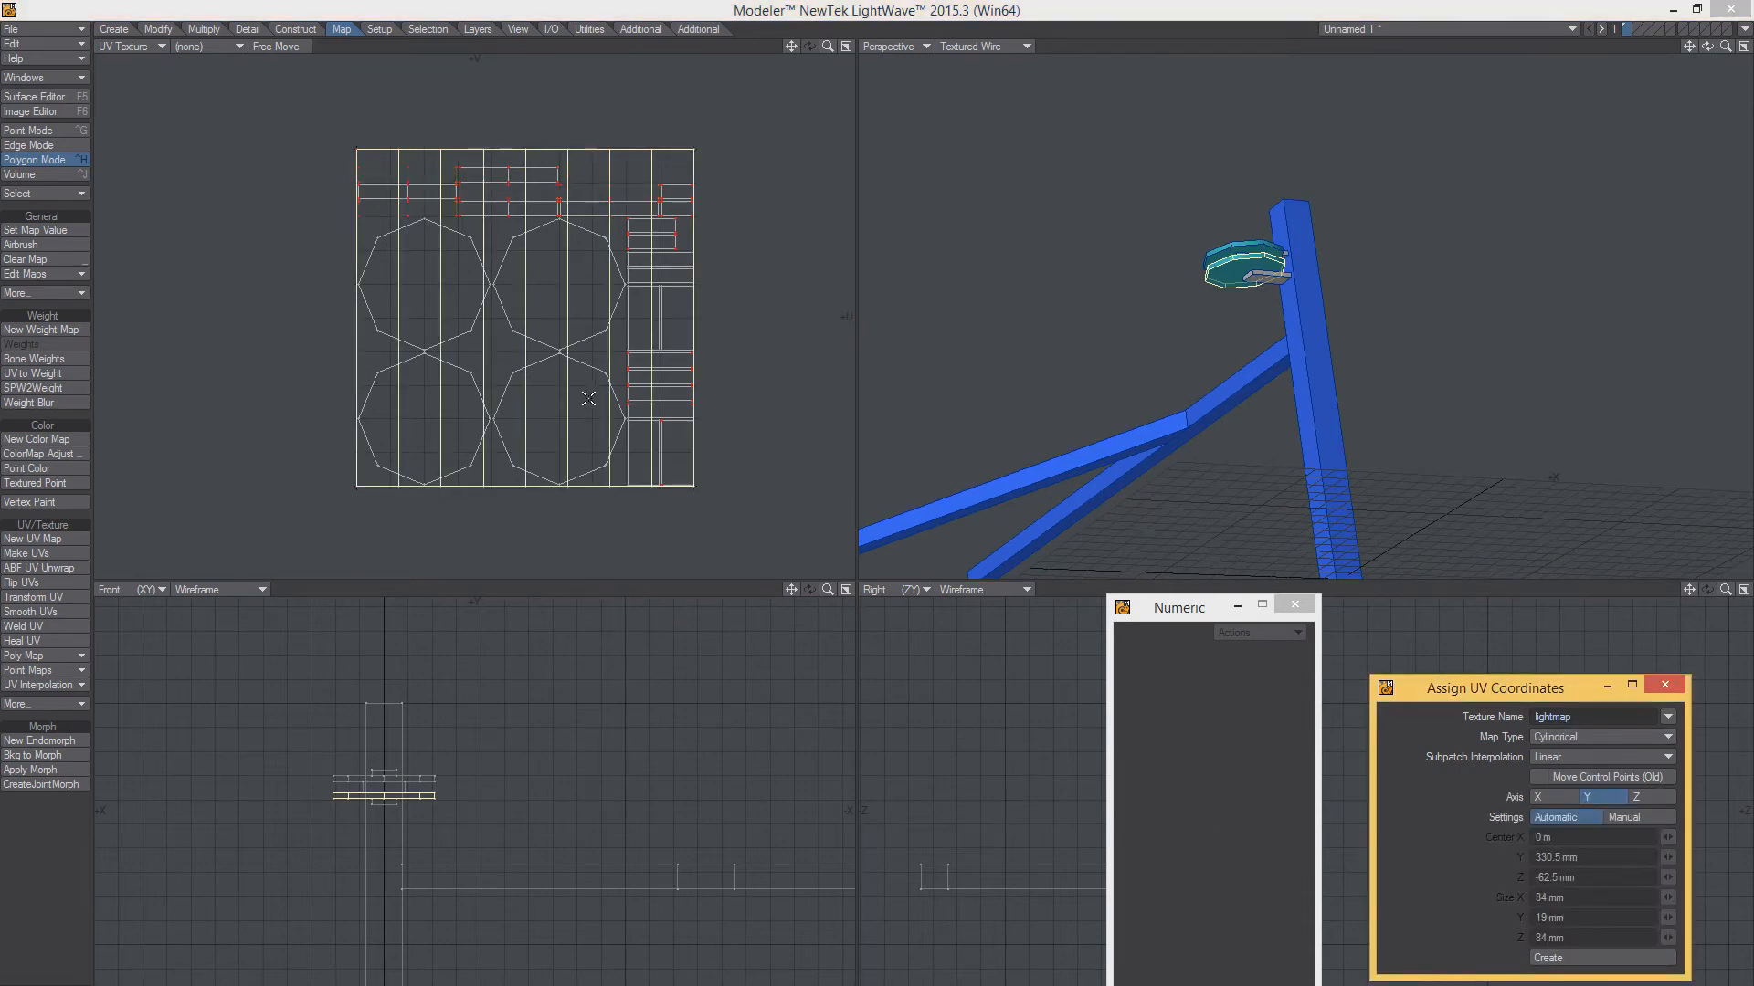
Stretch the lower disc's rim UVs to 86% horizontally and 3% vertically, and place the strip along the top edge of the UV space
{"action": "key", "text": "h"}
{"action": "left_click_drag", "start_coordinate": [488, 159], "coordinate": [480, 239]}
{"action": "key", "text": "t"}
{"action": "left_click_drag", "start_coordinate": [476, 142], "coordinate": [463, 138]}
{"action": "key", "text": "slash"}
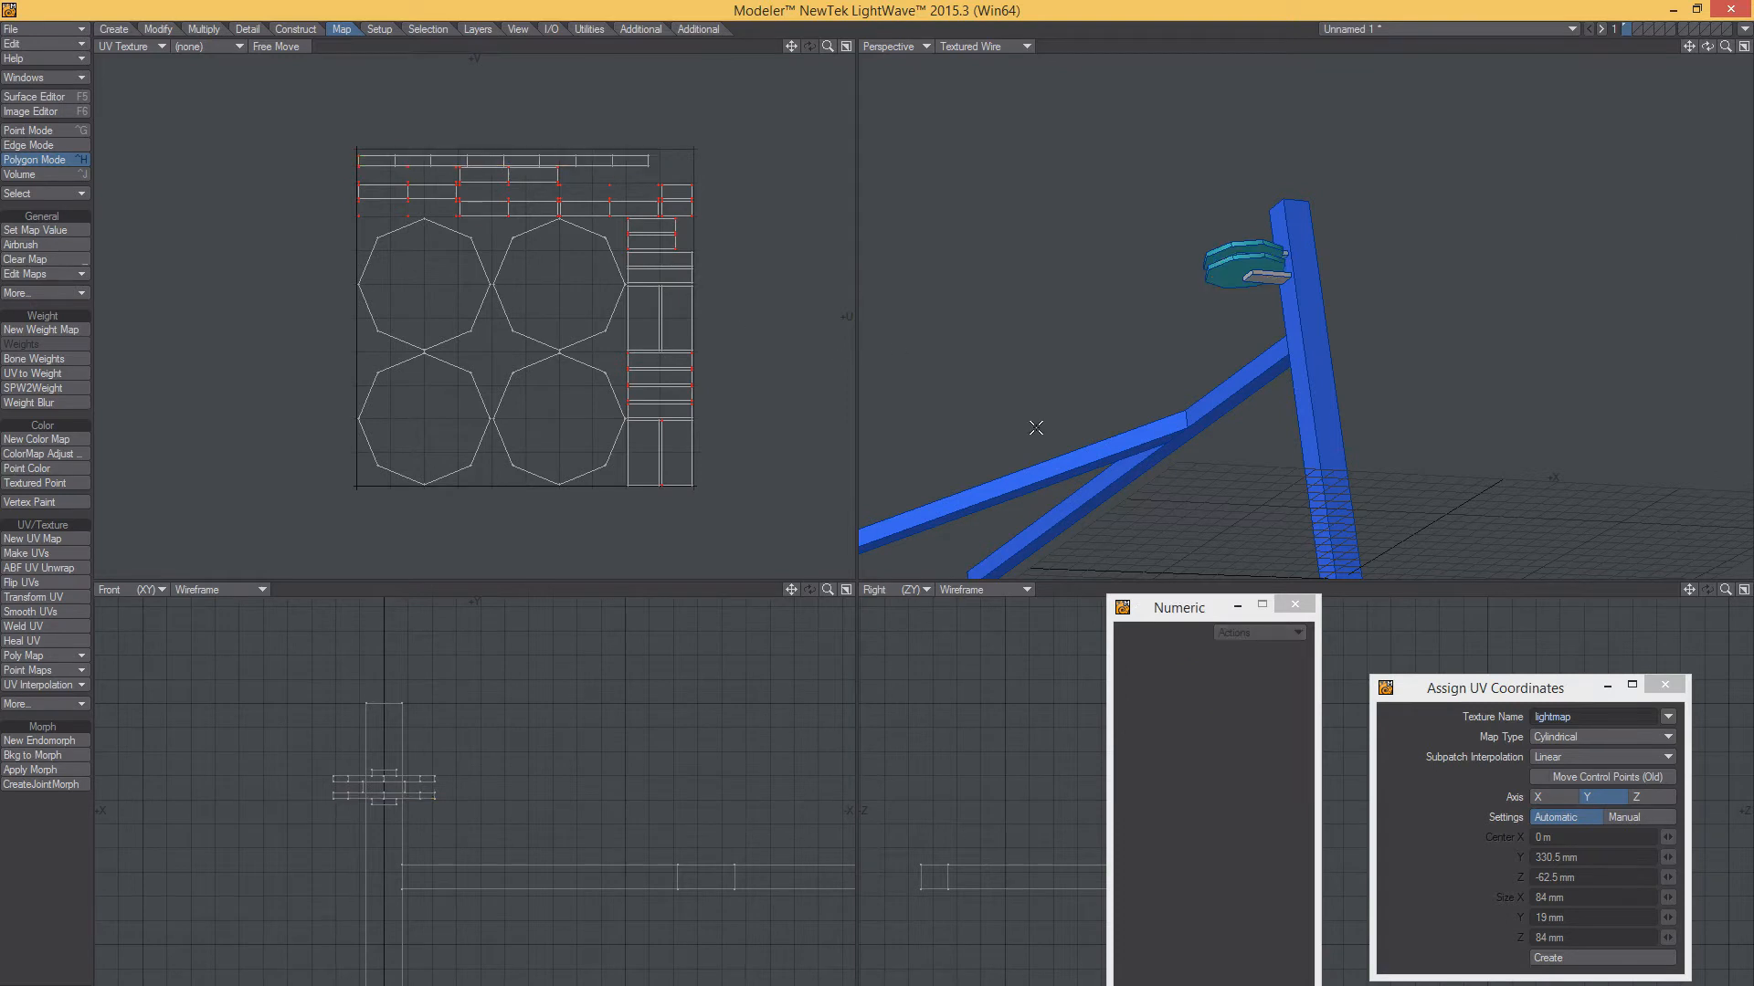
Select the upper disc's rim polygons and remap them to the lightmap with the Y-axis Cylindrical projection
{"action": "double_click", "coordinate": [1234, 244]}
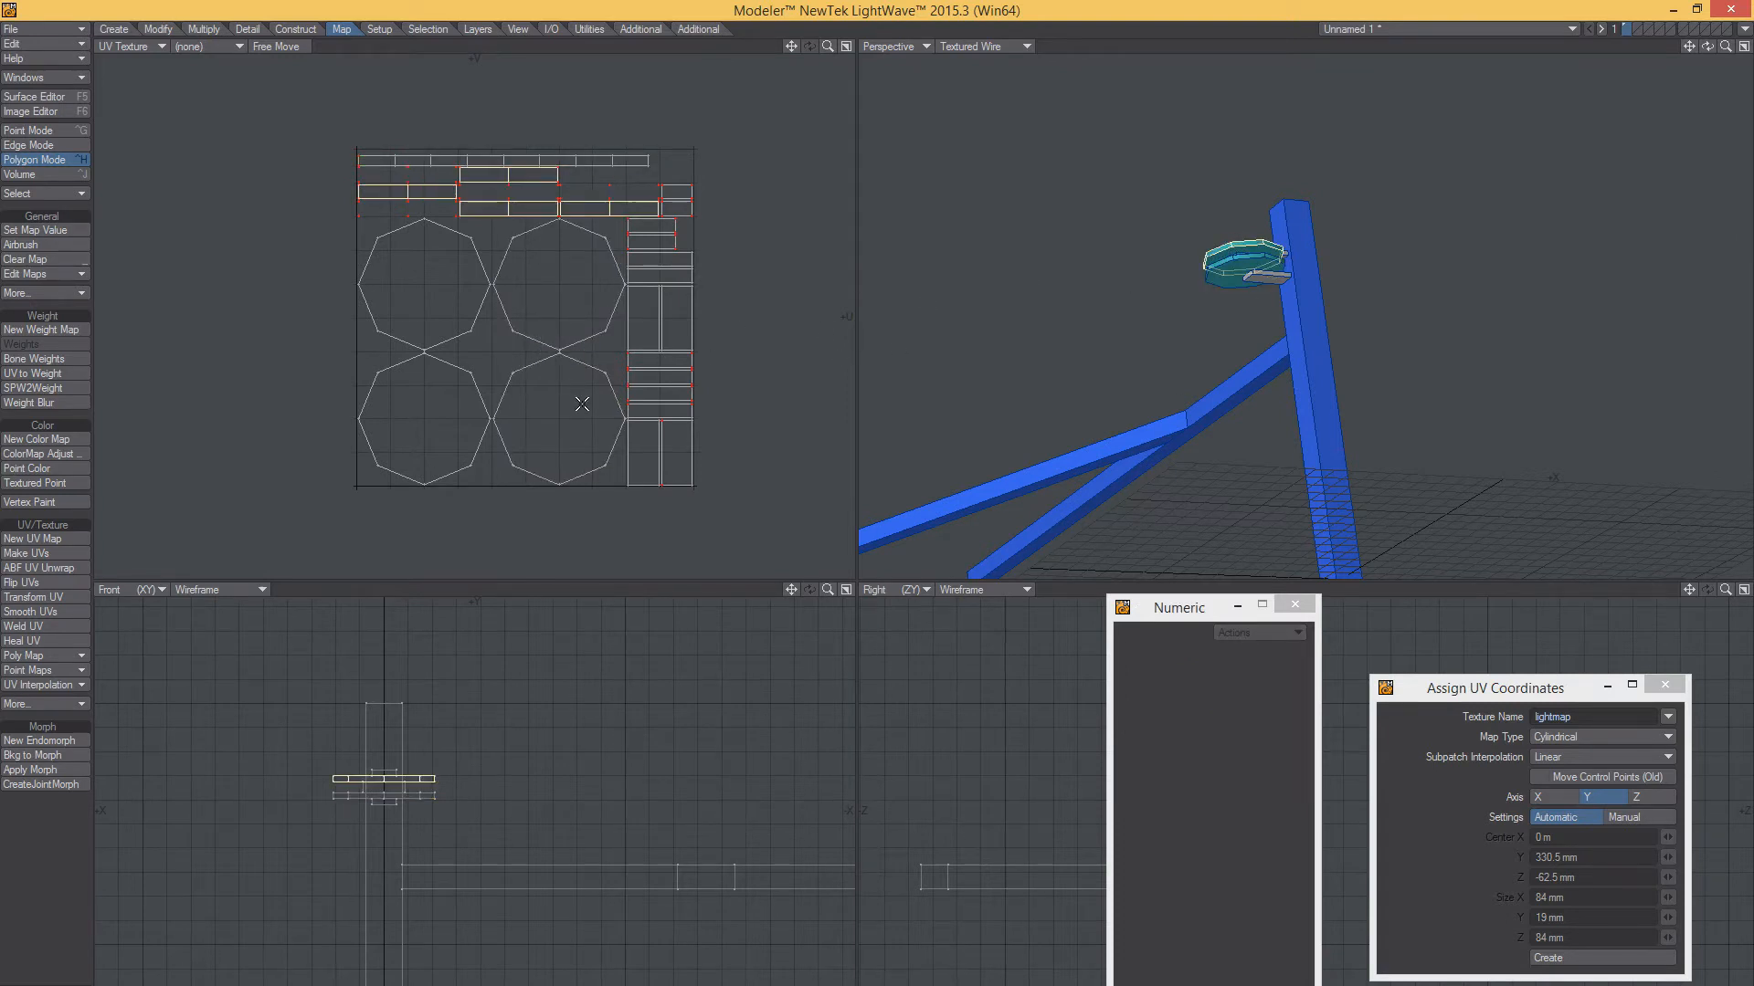
{"action": "key", "text": "underscore"}
{"action": "key", "text": "u"}
{"action": "left_click", "coordinate": [1576, 956]}
Stretch the upper rim UVs to 85% by 3% and move them -50 mm in X and 10 mm in Y, beneath the first strip
{"action": "key", "text": "h"}
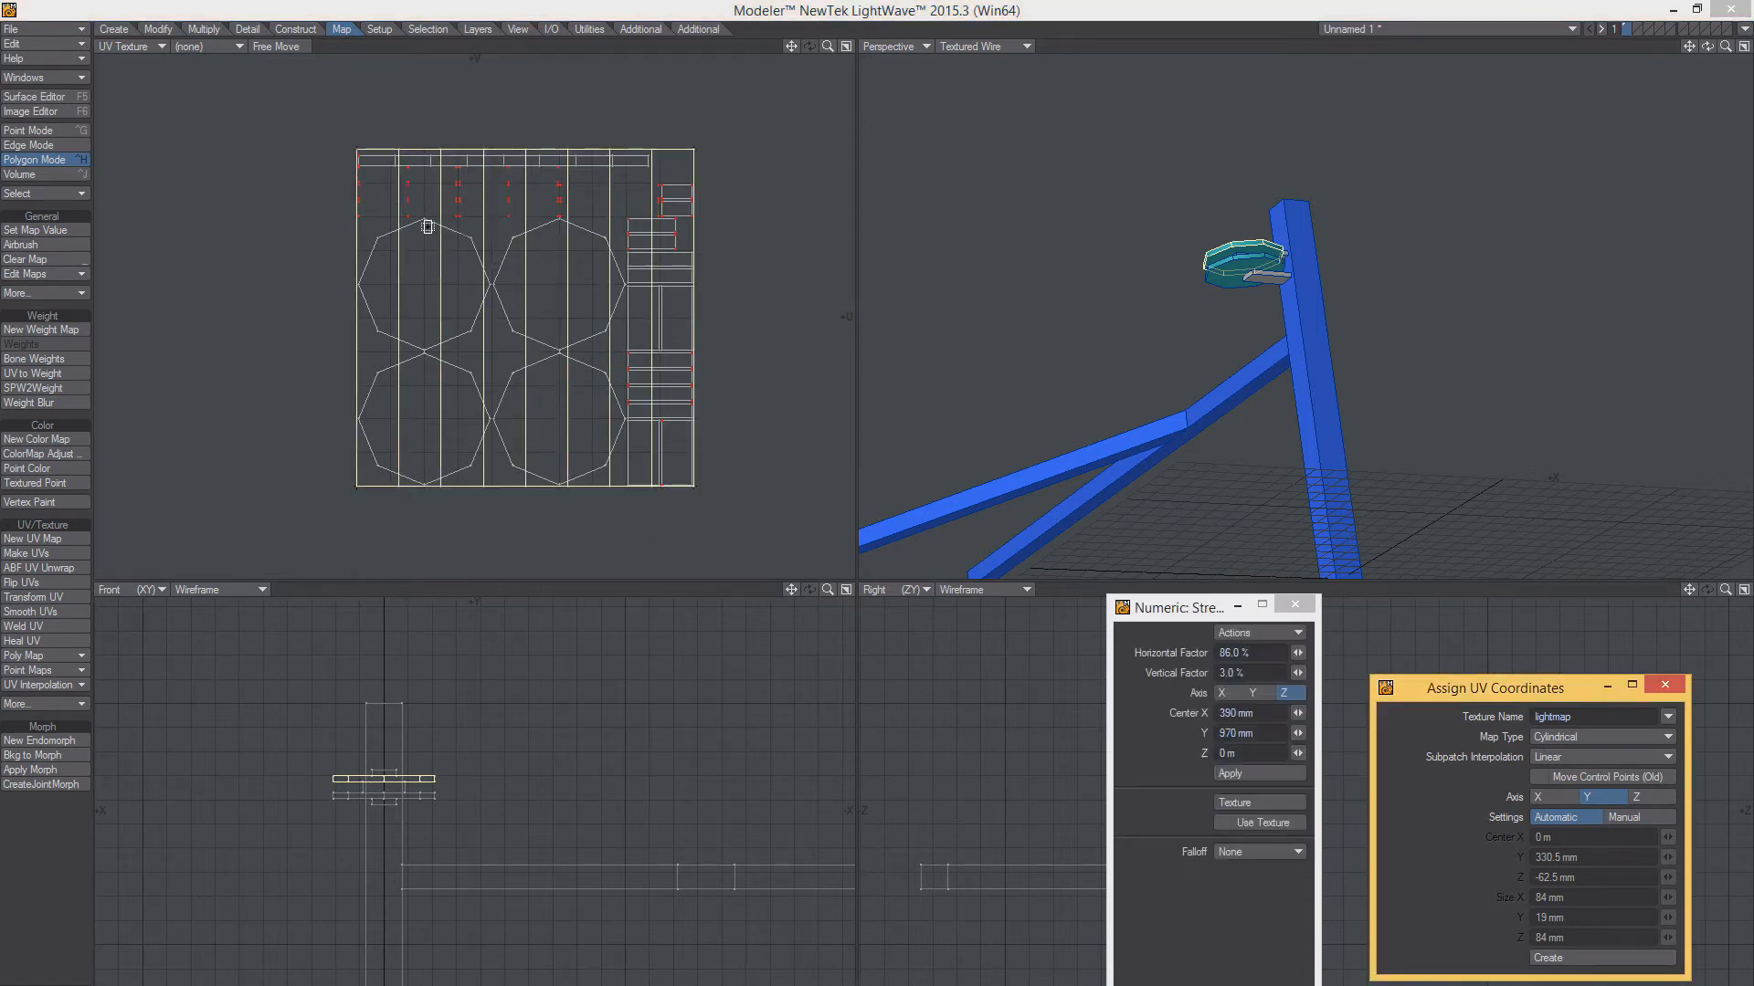
{"action": "left_click_drag", "start_coordinate": [485, 184], "coordinate": [472, 228]}
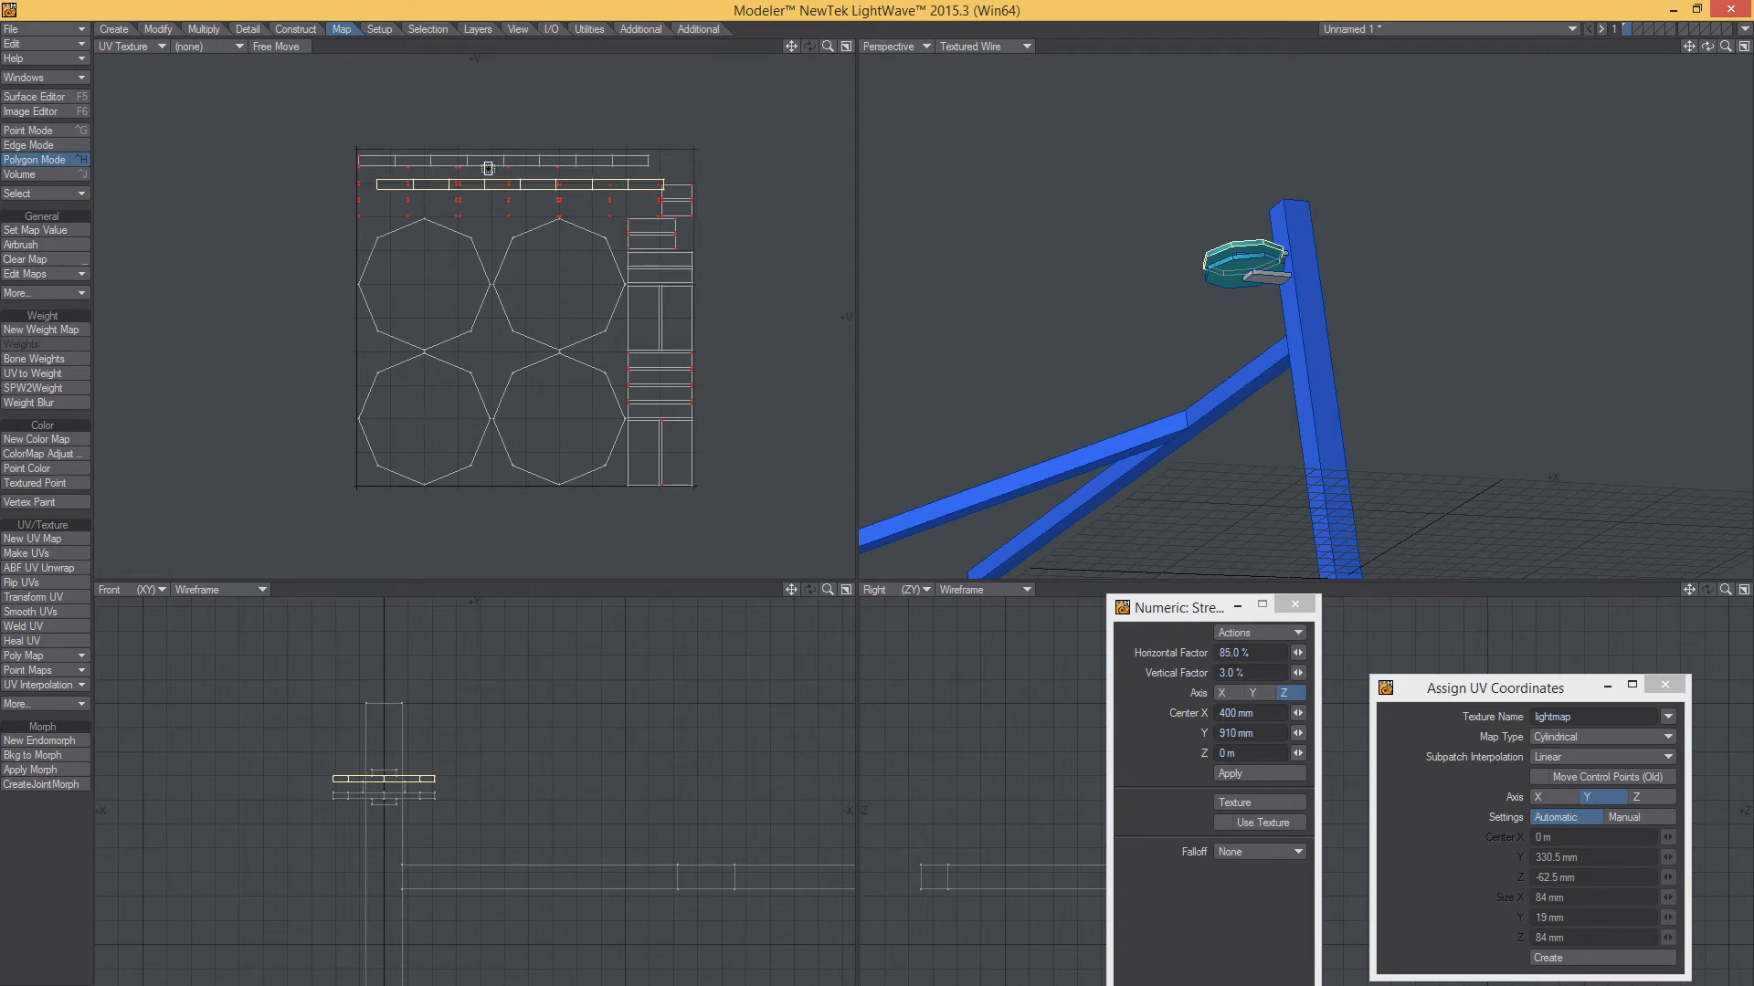
{"action": "key", "text": "t"}
{"action": "left_click_drag", "start_coordinate": [488, 168], "coordinate": [467, 164]}
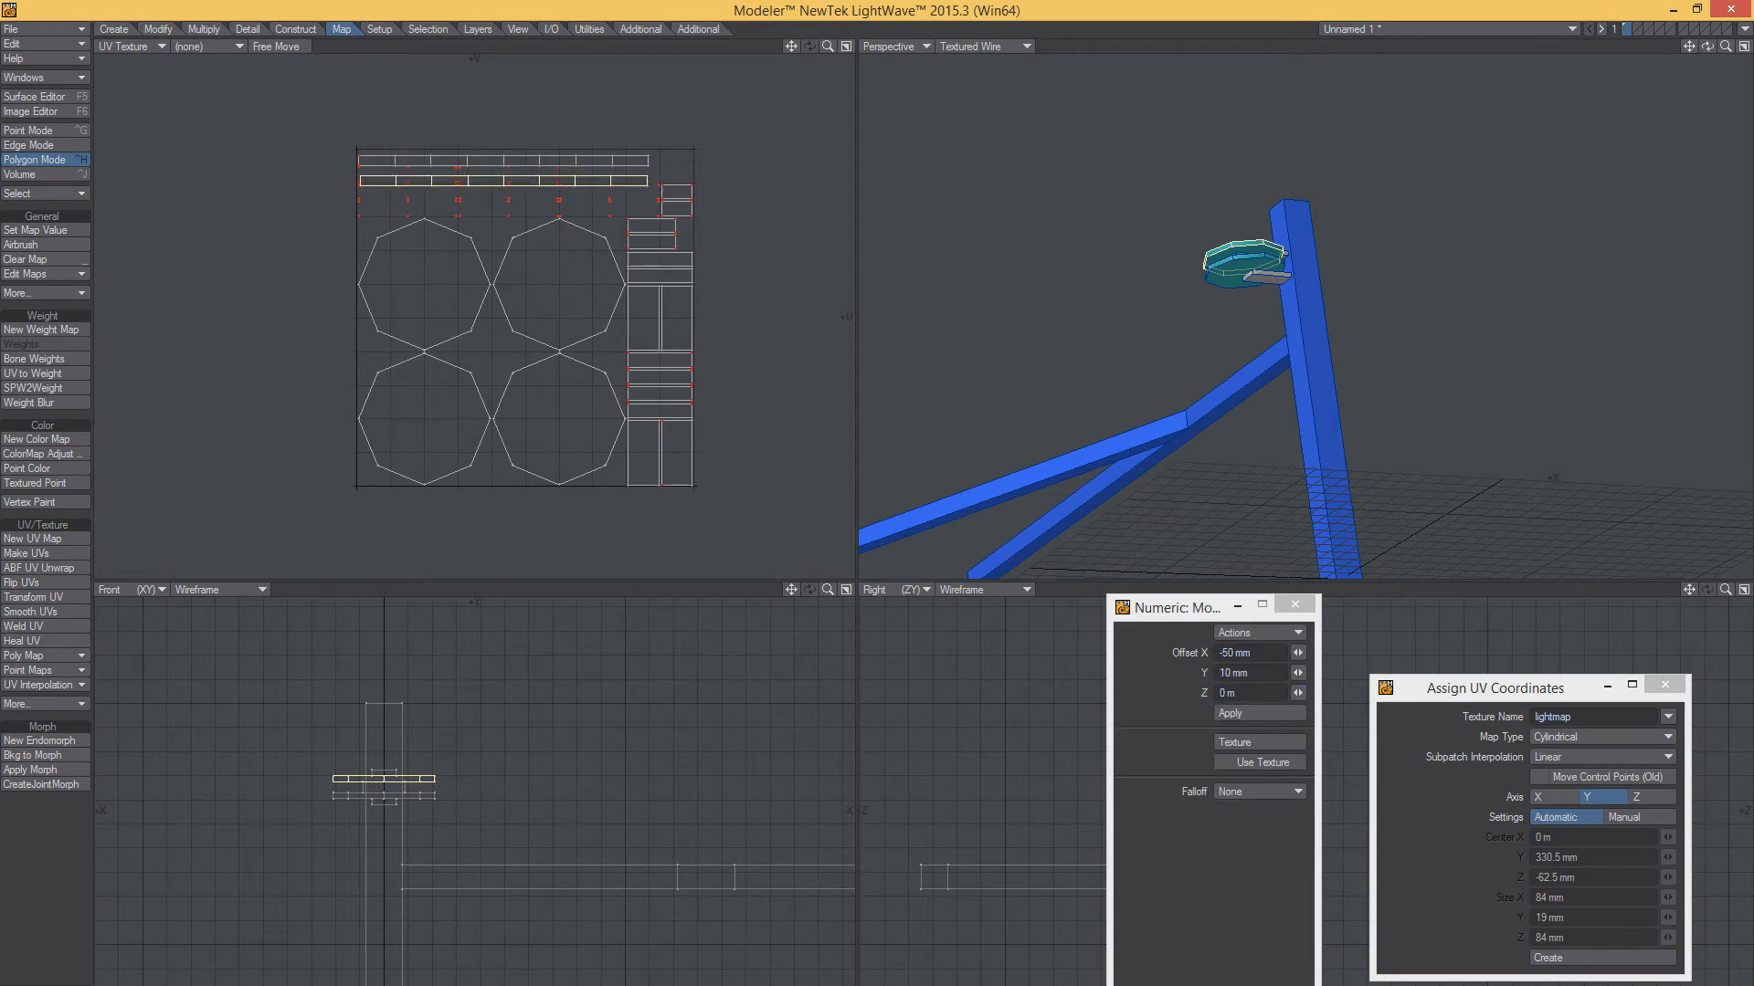
{"action": "key", "text": "space"}
{"action": "key", "text": "slash"}
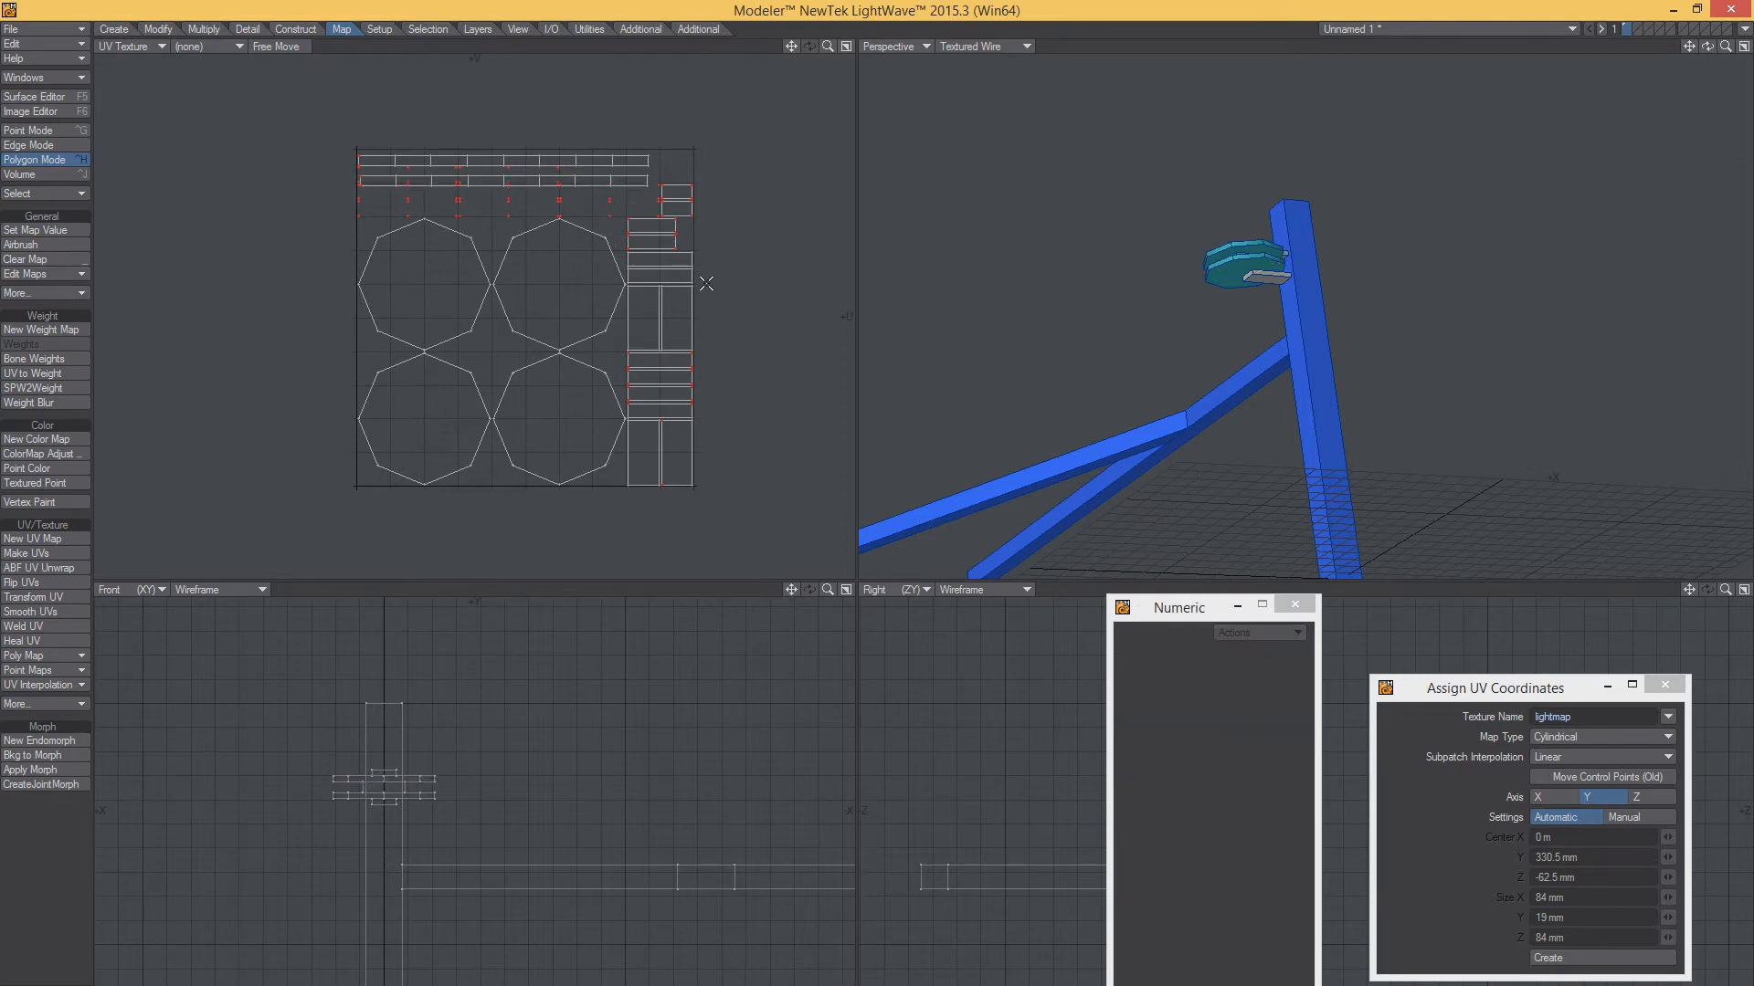
Select the side faces of the small block between the discs and remap them with the Y-axis Cylindrical projection
{"action": "mouse_move", "coordinate": [684, 179]}
{"action": "left_mouse_down"}
{"action": "mouse_move", "coordinate": [676, 484]}
{"action": "mouse_move", "coordinate": [644, 456]}
{"action": "left_mouse_up"}
{"action": "left_click_drag", "start_coordinate": [1261, 384], "coordinate": [873, 395], "text": "alt"}
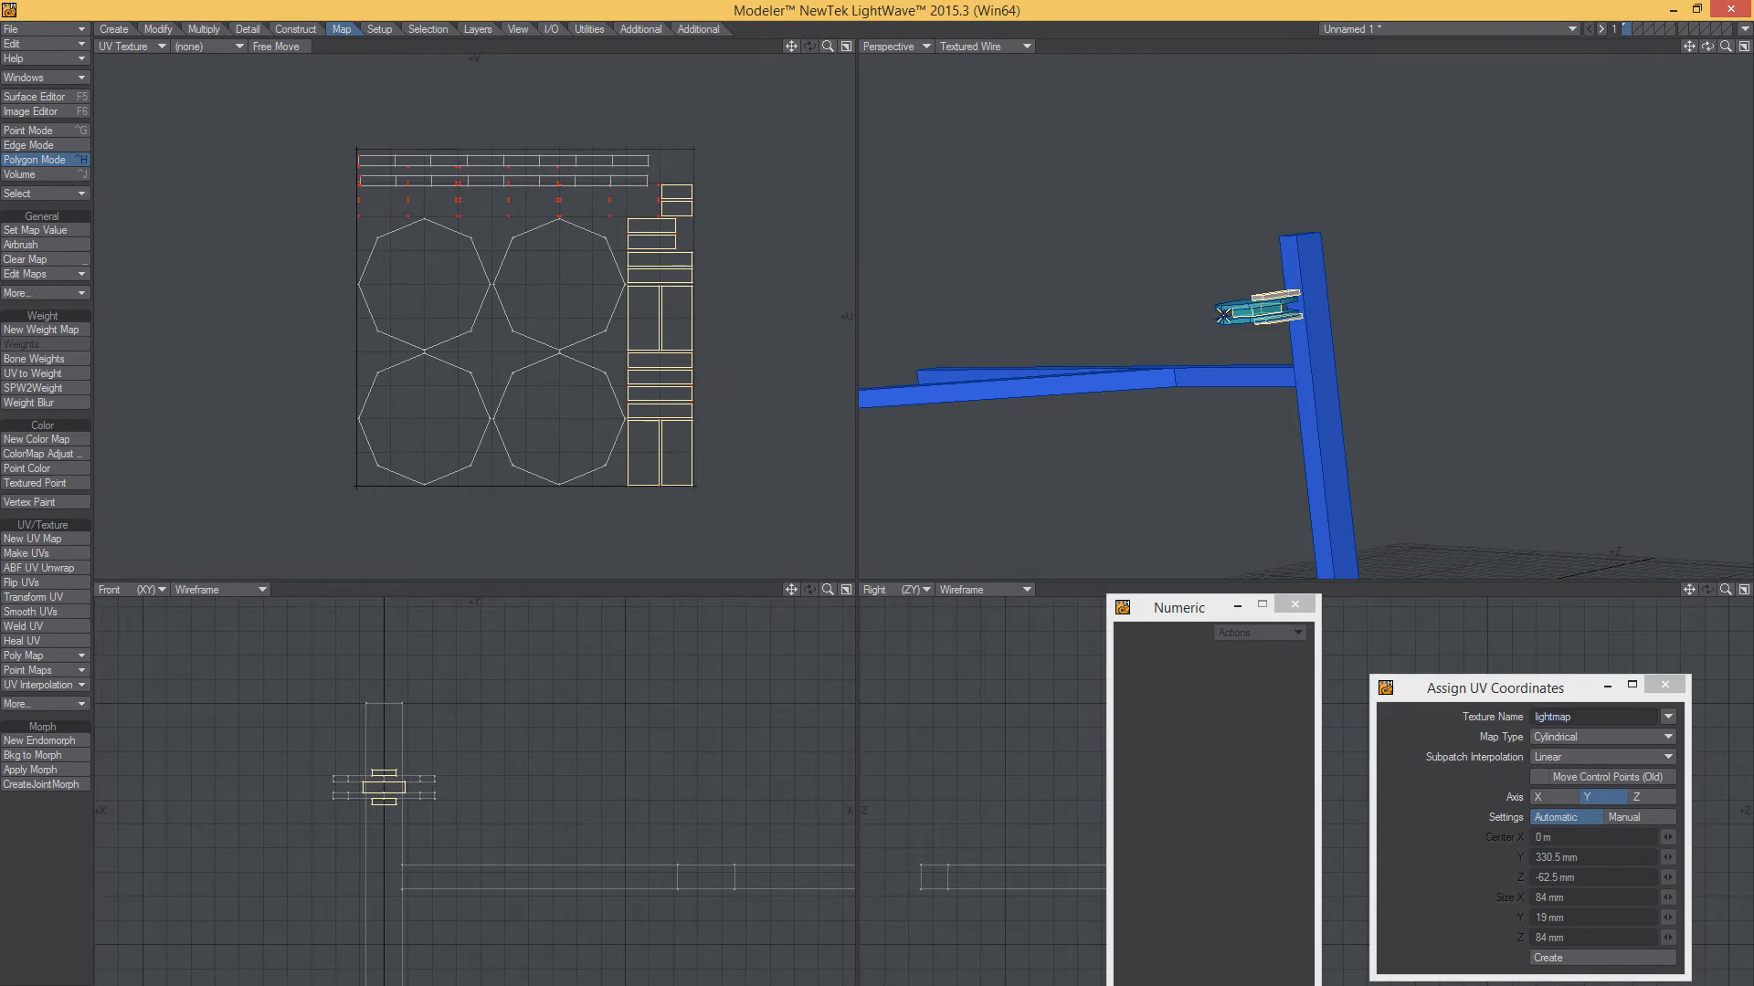
{"action": "key", "text": "slash"}
{"action": "left_click_drag", "start_coordinate": [1178, 314], "coordinate": [1248, 288], "text": "alt"}
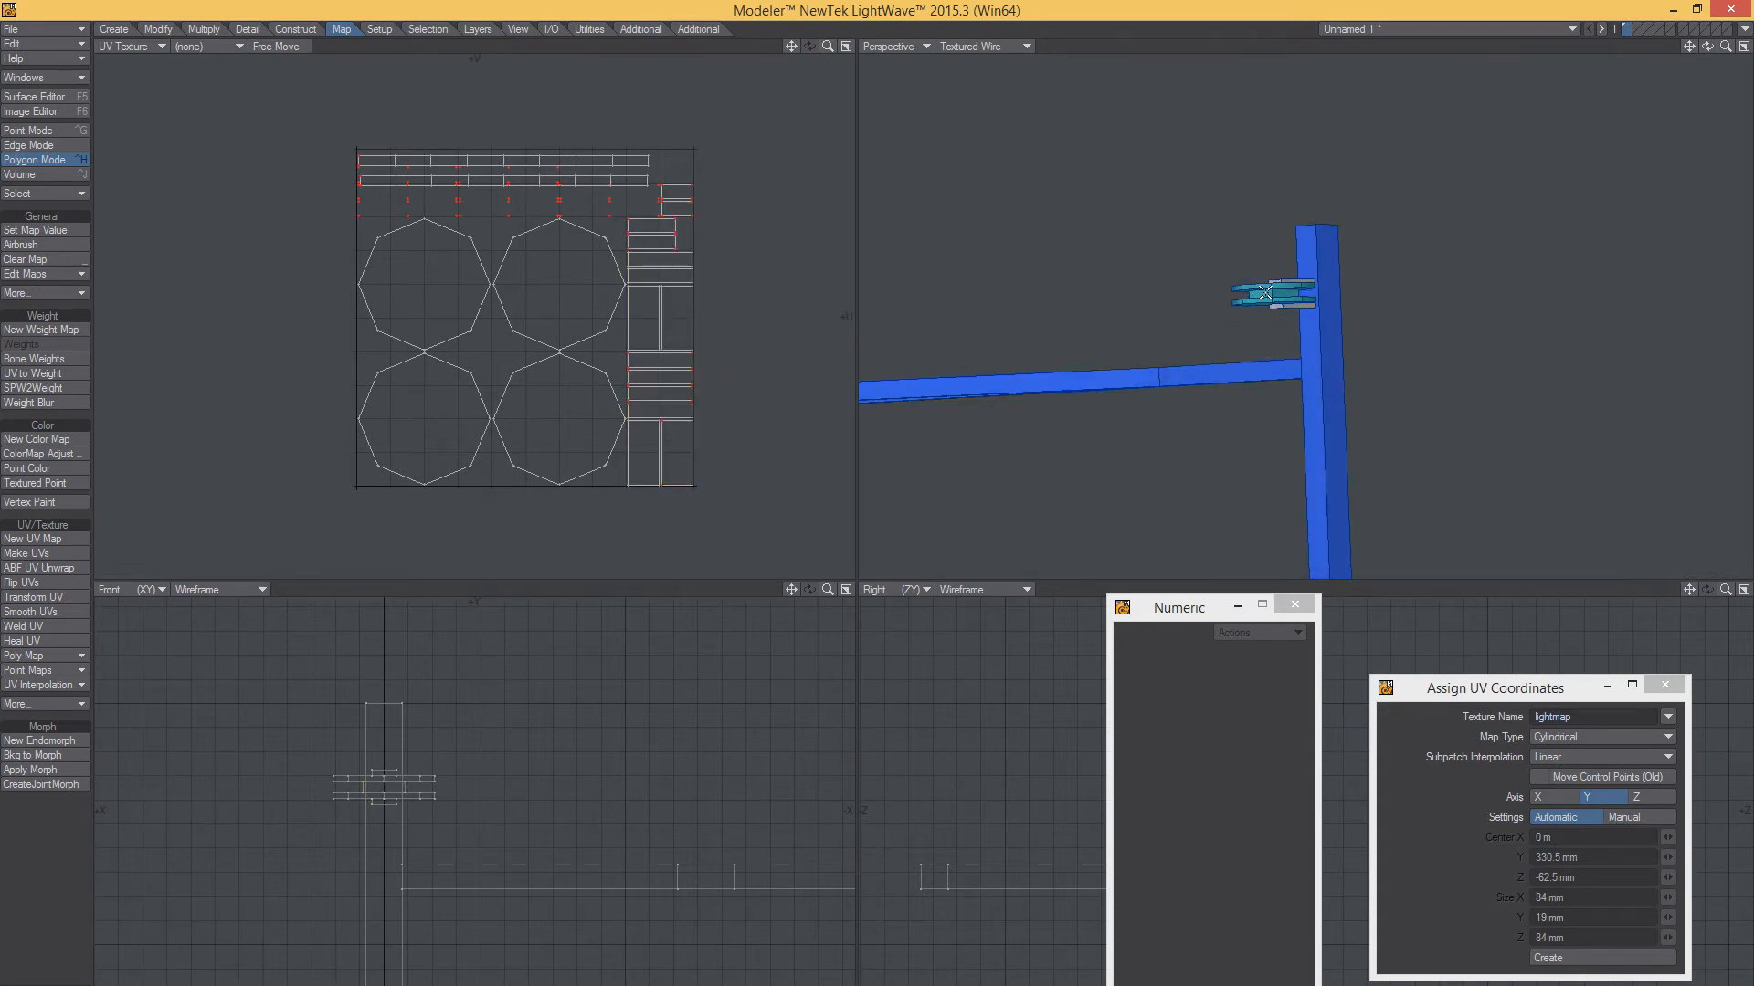
{"action": "left_click", "coordinate": [1265, 292]}
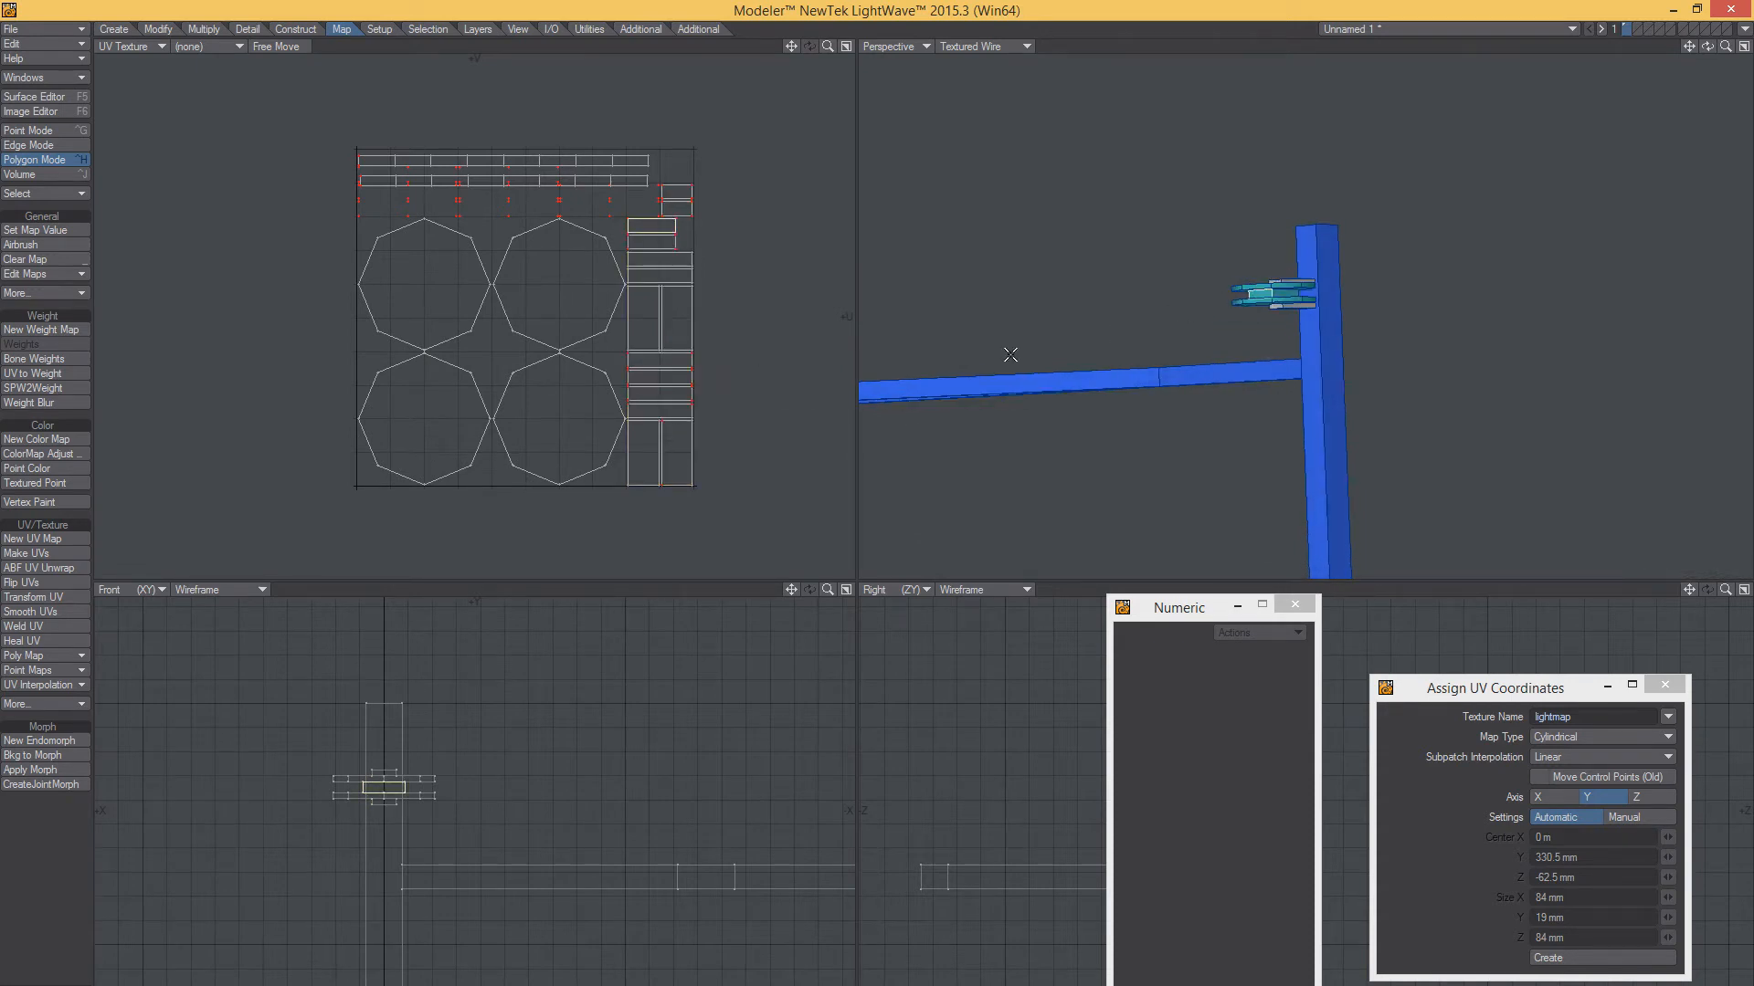
{"action": "left_click", "coordinate": [1553, 958]}
Flatten the middle block's UVs into a shorter strip and move it -60 mm in X and 10 mm in Y, below the two rim strips
{"action": "key", "text": "h"}
{"action": "mouse_move", "coordinate": [475, 206]}
{"action": "left_mouse_down"}
{"action": "mouse_move", "coordinate": [484, 237]}
{"action": "mouse_move", "coordinate": [489, 211]}
{"action": "mouse_move", "coordinate": [448, 189]}
{"action": "left_mouse_up"}
{"action": "key", "text": "t"}
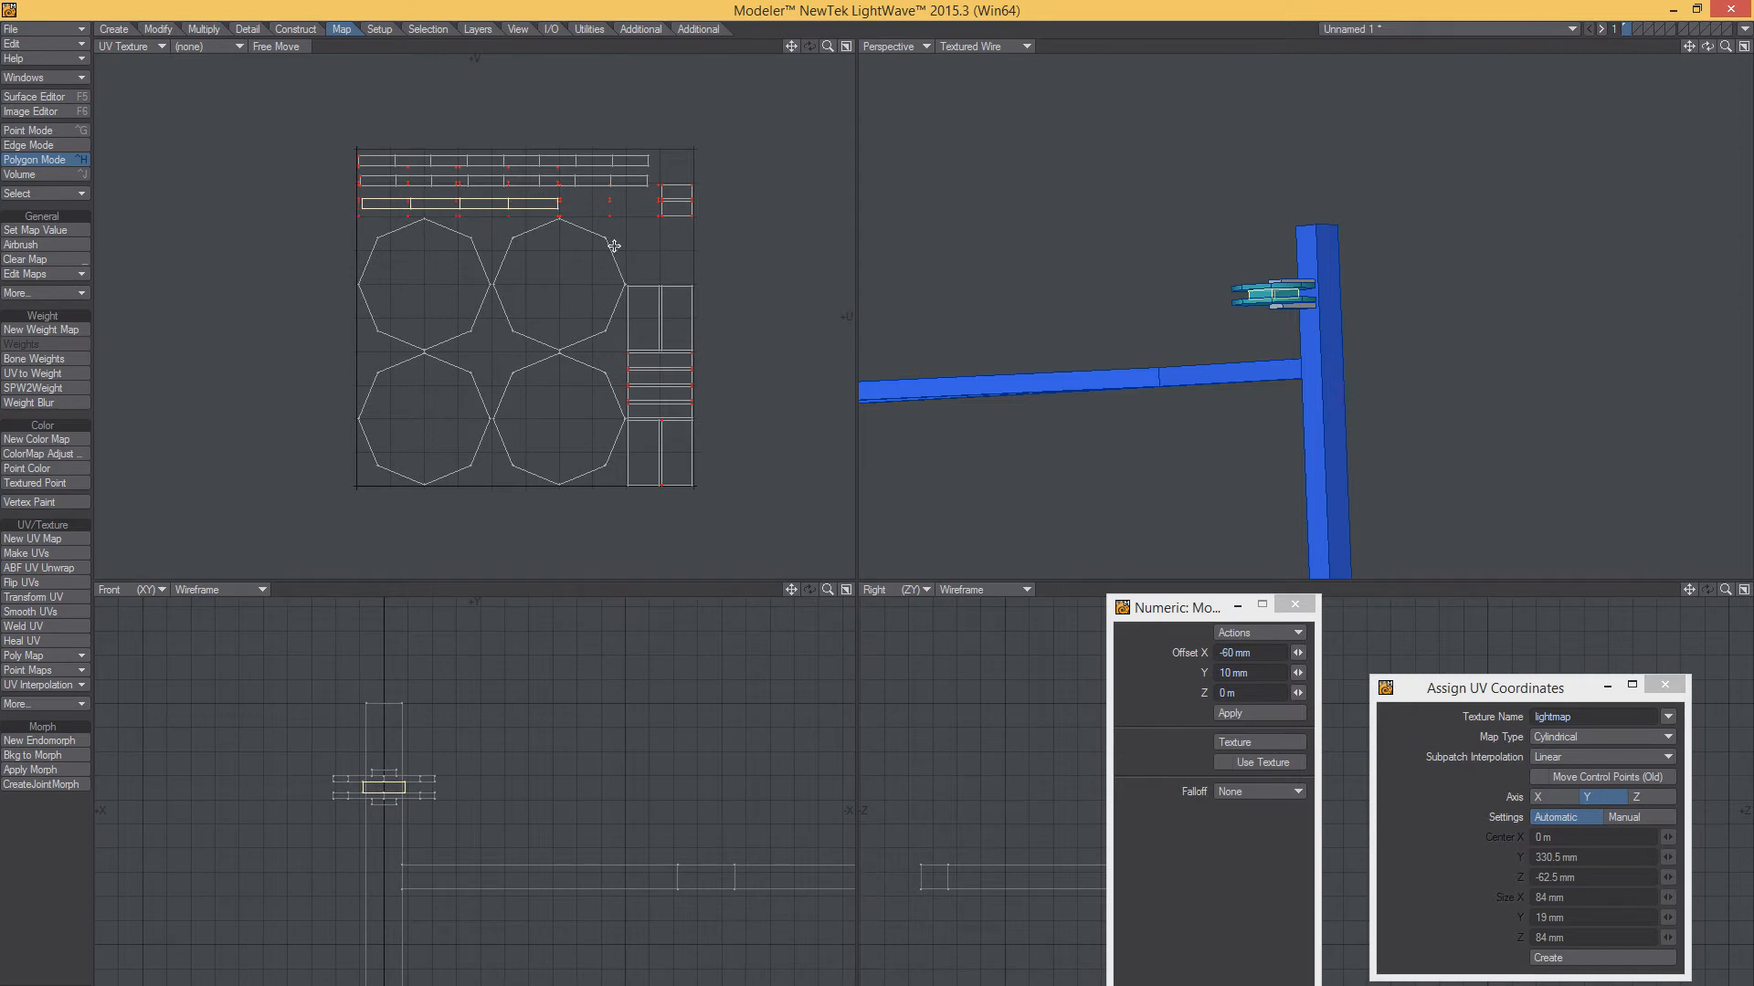
{"action": "key", "text": "slash"}
Select the remaining bracket plate polygons and remap them to the lightmap with an Atlas projection at 100% relative gap size
{"action": "mouse_move", "coordinate": [675, 184]}
{"action": "left_mouse_down"}
{"action": "mouse_move", "coordinate": [662, 433]}
{"action": "mouse_move", "coordinate": [696, 438]}
{"action": "left_mouse_up"}
{"action": "mouse_move", "coordinate": [1240, 277]}
{"action": "left_mouse_down", "text": "alt"}
{"action": "mouse_move", "coordinate": [1366, 115]}
{"action": "mouse_move", "coordinate": [1432, 241]}
{"action": "mouse_move", "coordinate": [1230, 425]}
{"action": "mouse_move", "coordinate": [1284, 435]}
{"action": "mouse_move", "coordinate": [1250, 294]}
{"action": "left_mouse_up", "text": "alt"}
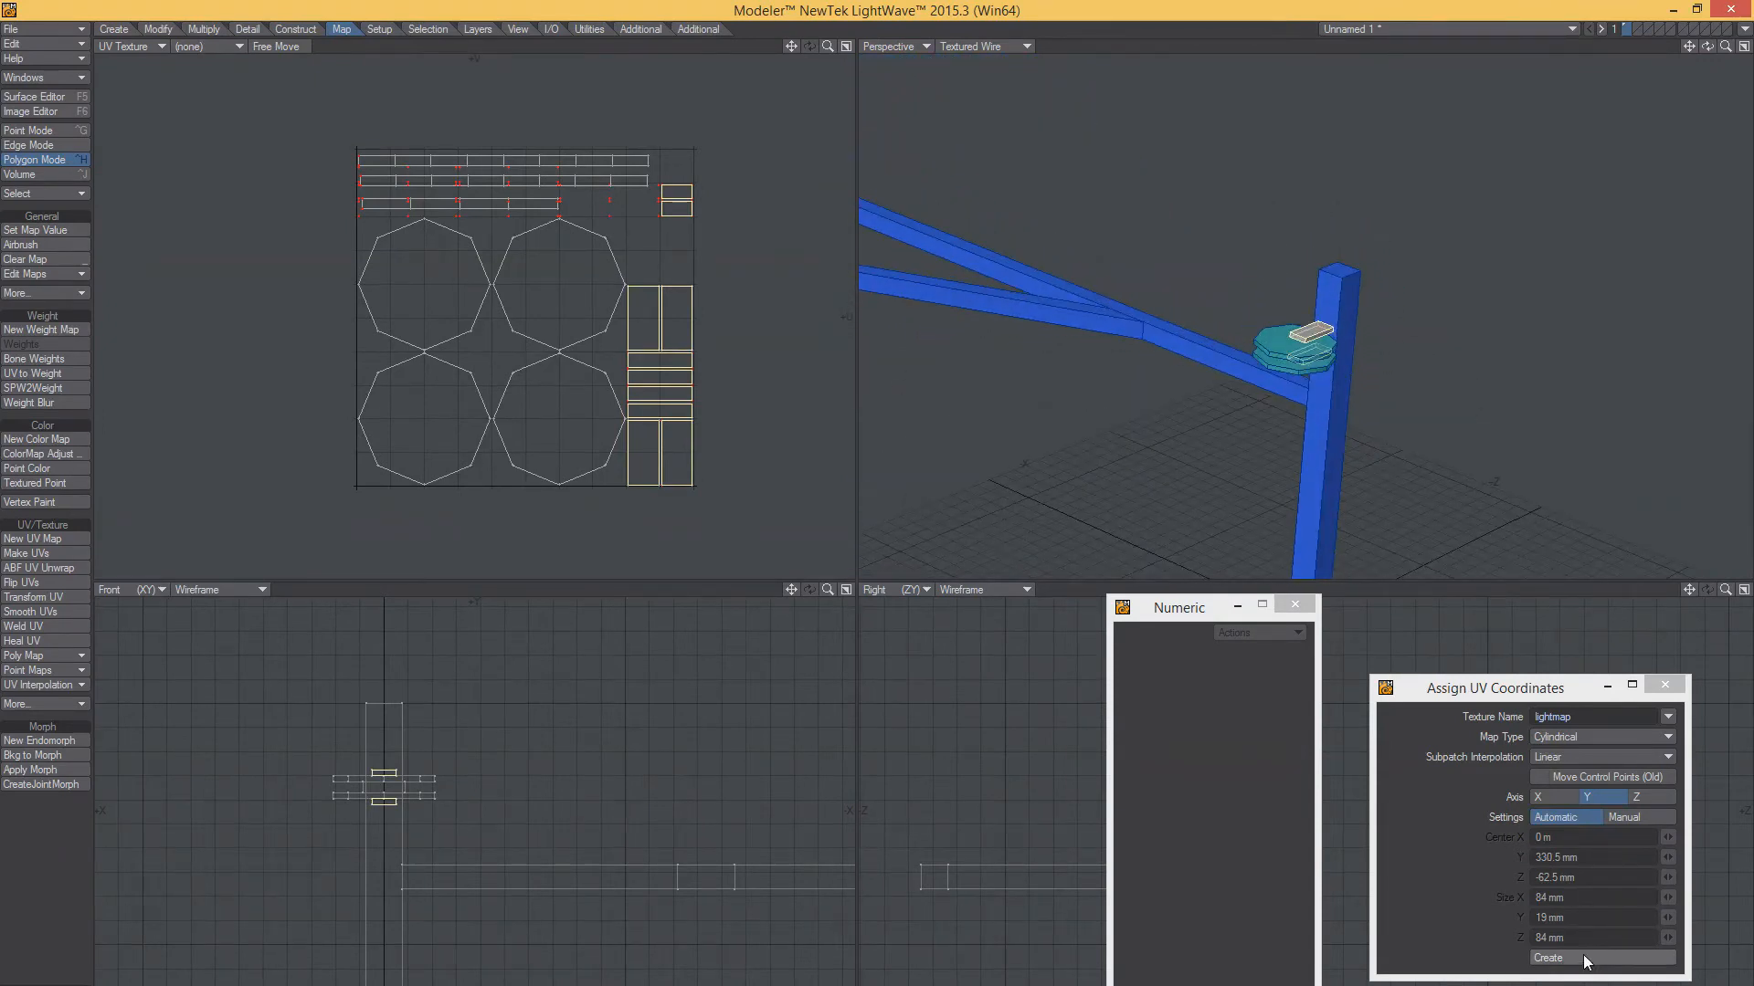
{"action": "left_click", "coordinate": [1546, 737]}
{"action": "left_click", "coordinate": [1544, 759]}
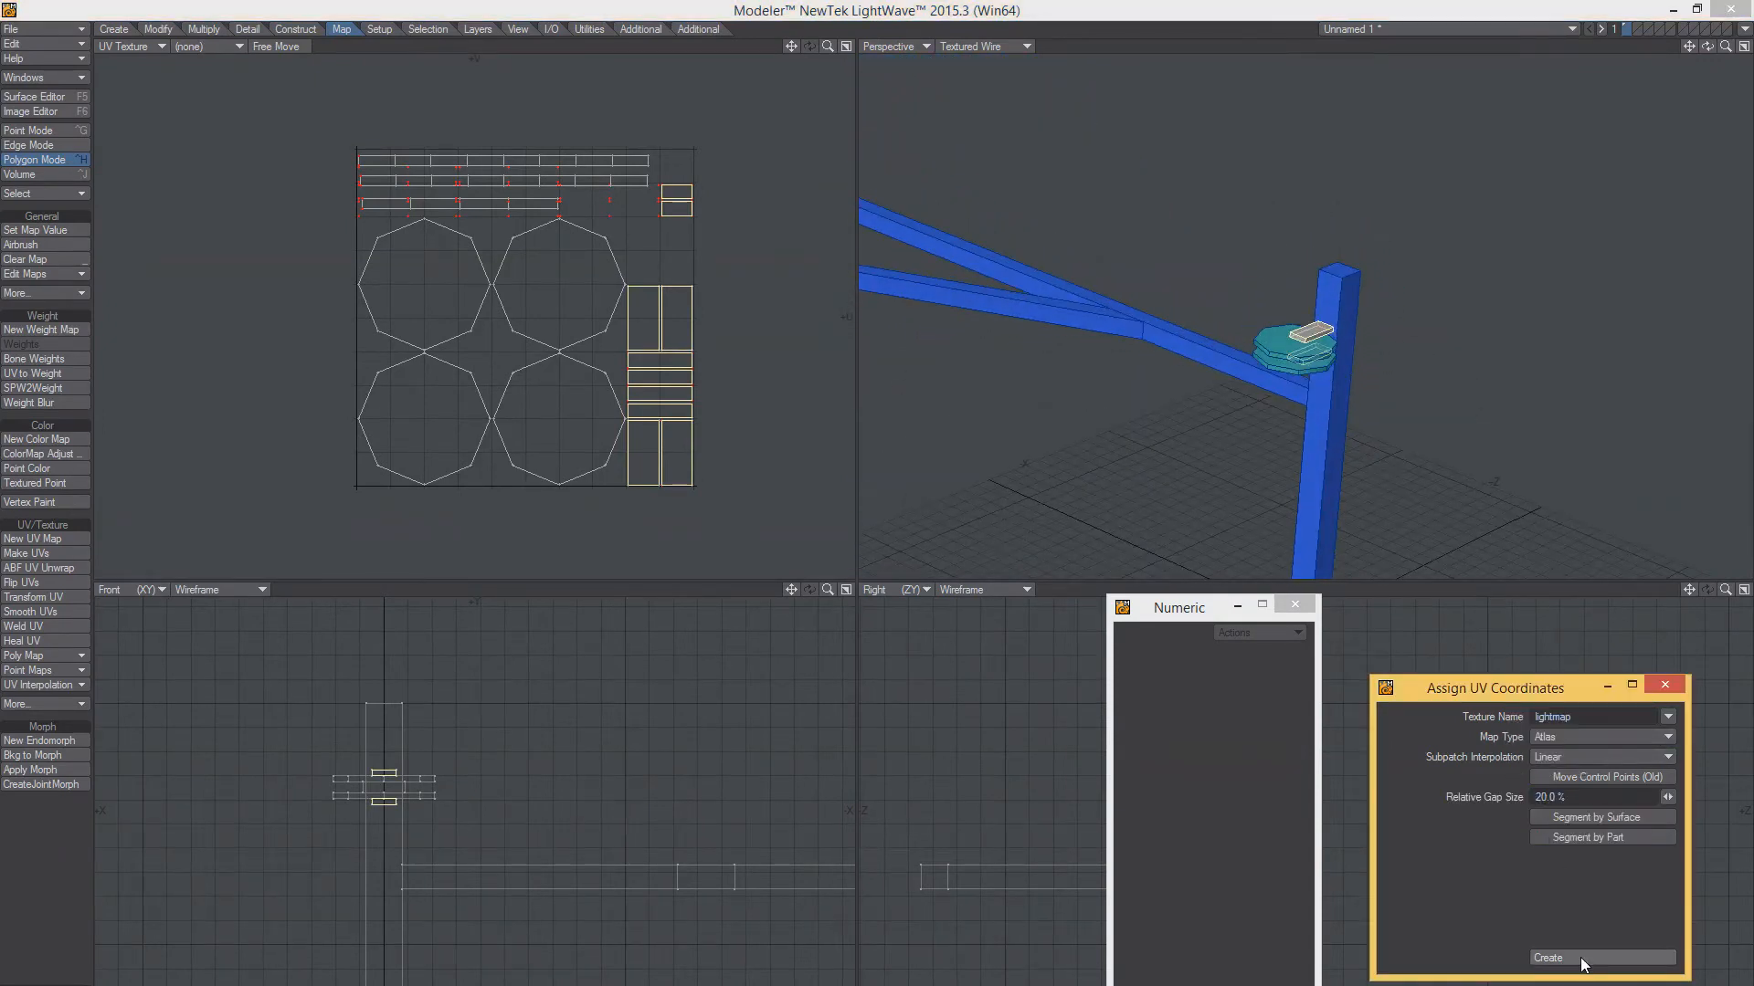
{"action": "left_click", "coordinate": [1581, 793]}
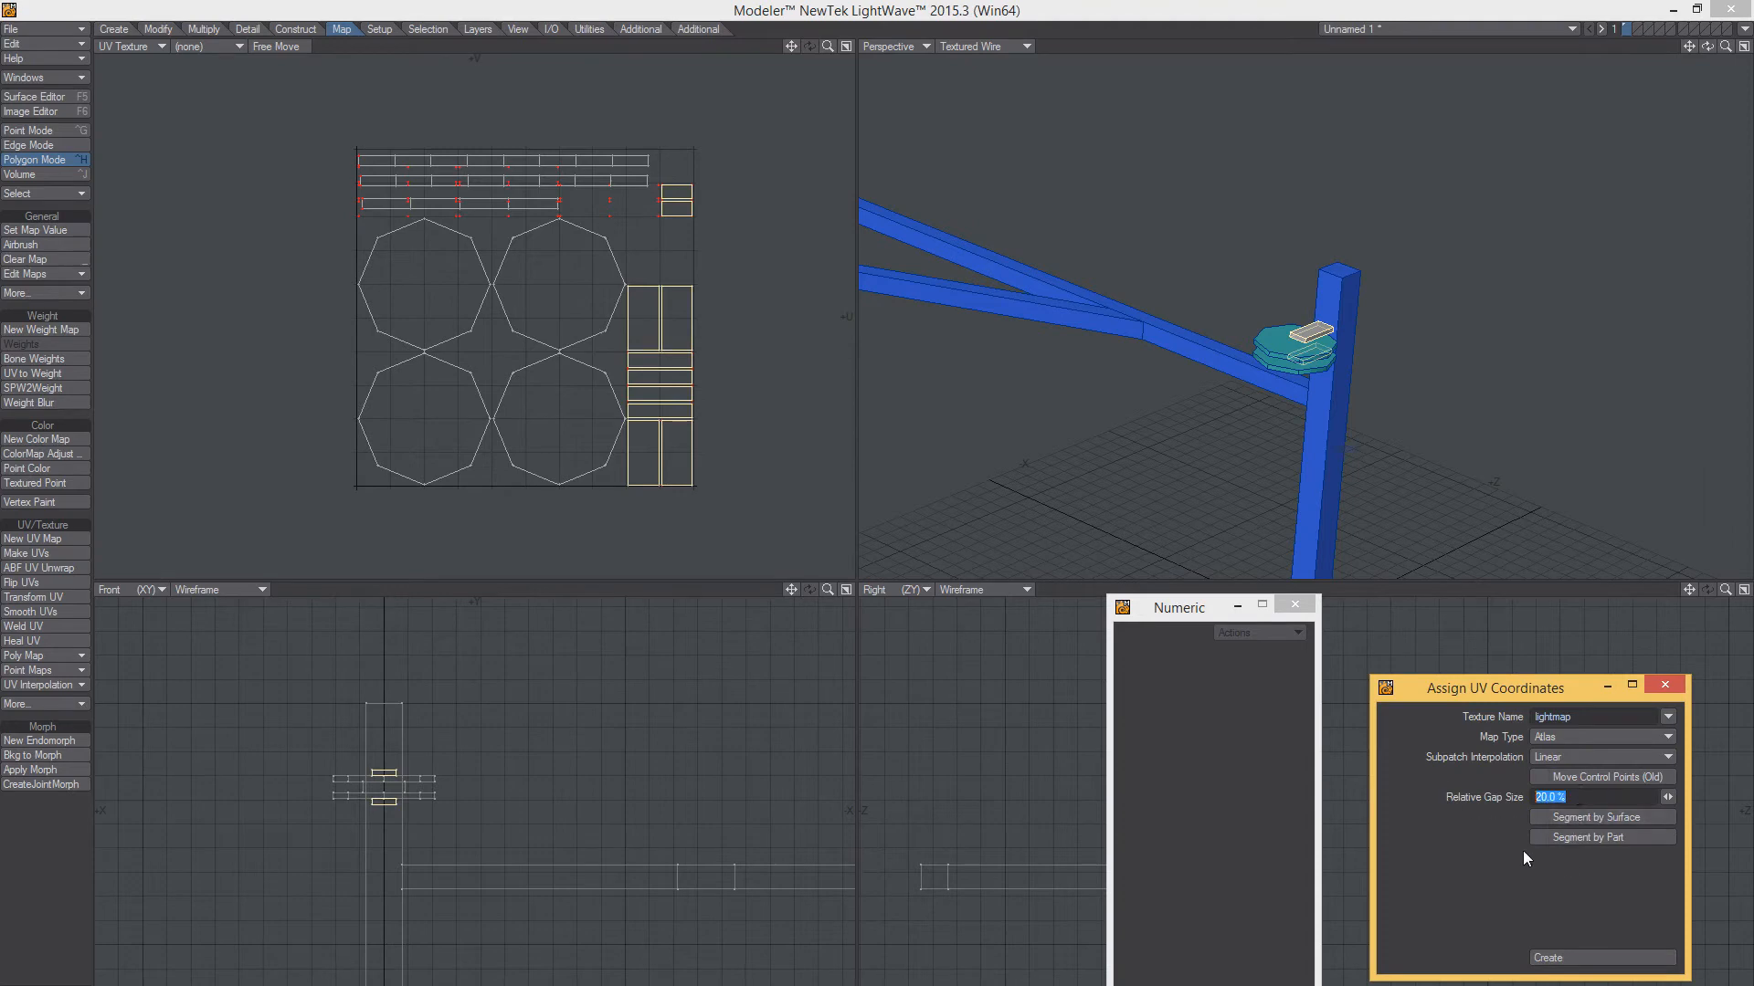
{"action": "type", "text": "100"}
{"action": "left_click", "coordinate": [1571, 955]}
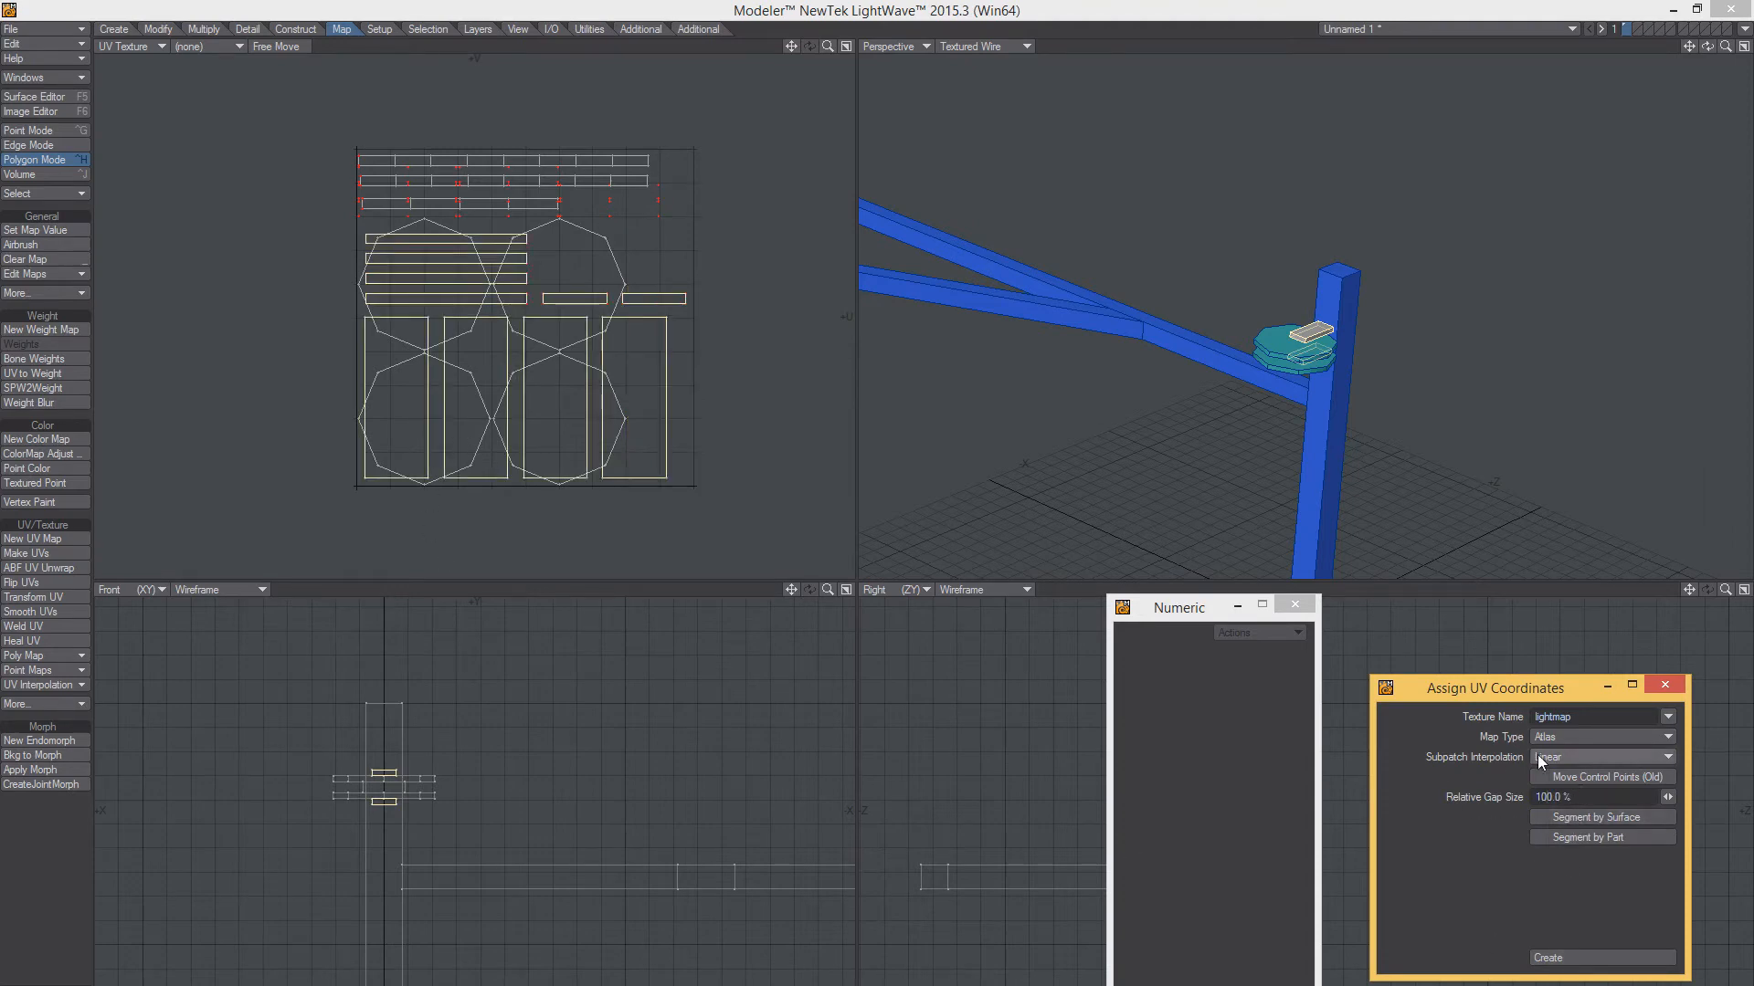
Recreate the bracket plates' Atlas mapping with a 200% relative gap size
{"action": "left_click", "coordinate": [1557, 796]}
{"action": "type", "text": "200"}
{"action": "left_click", "coordinate": [1548, 956]}
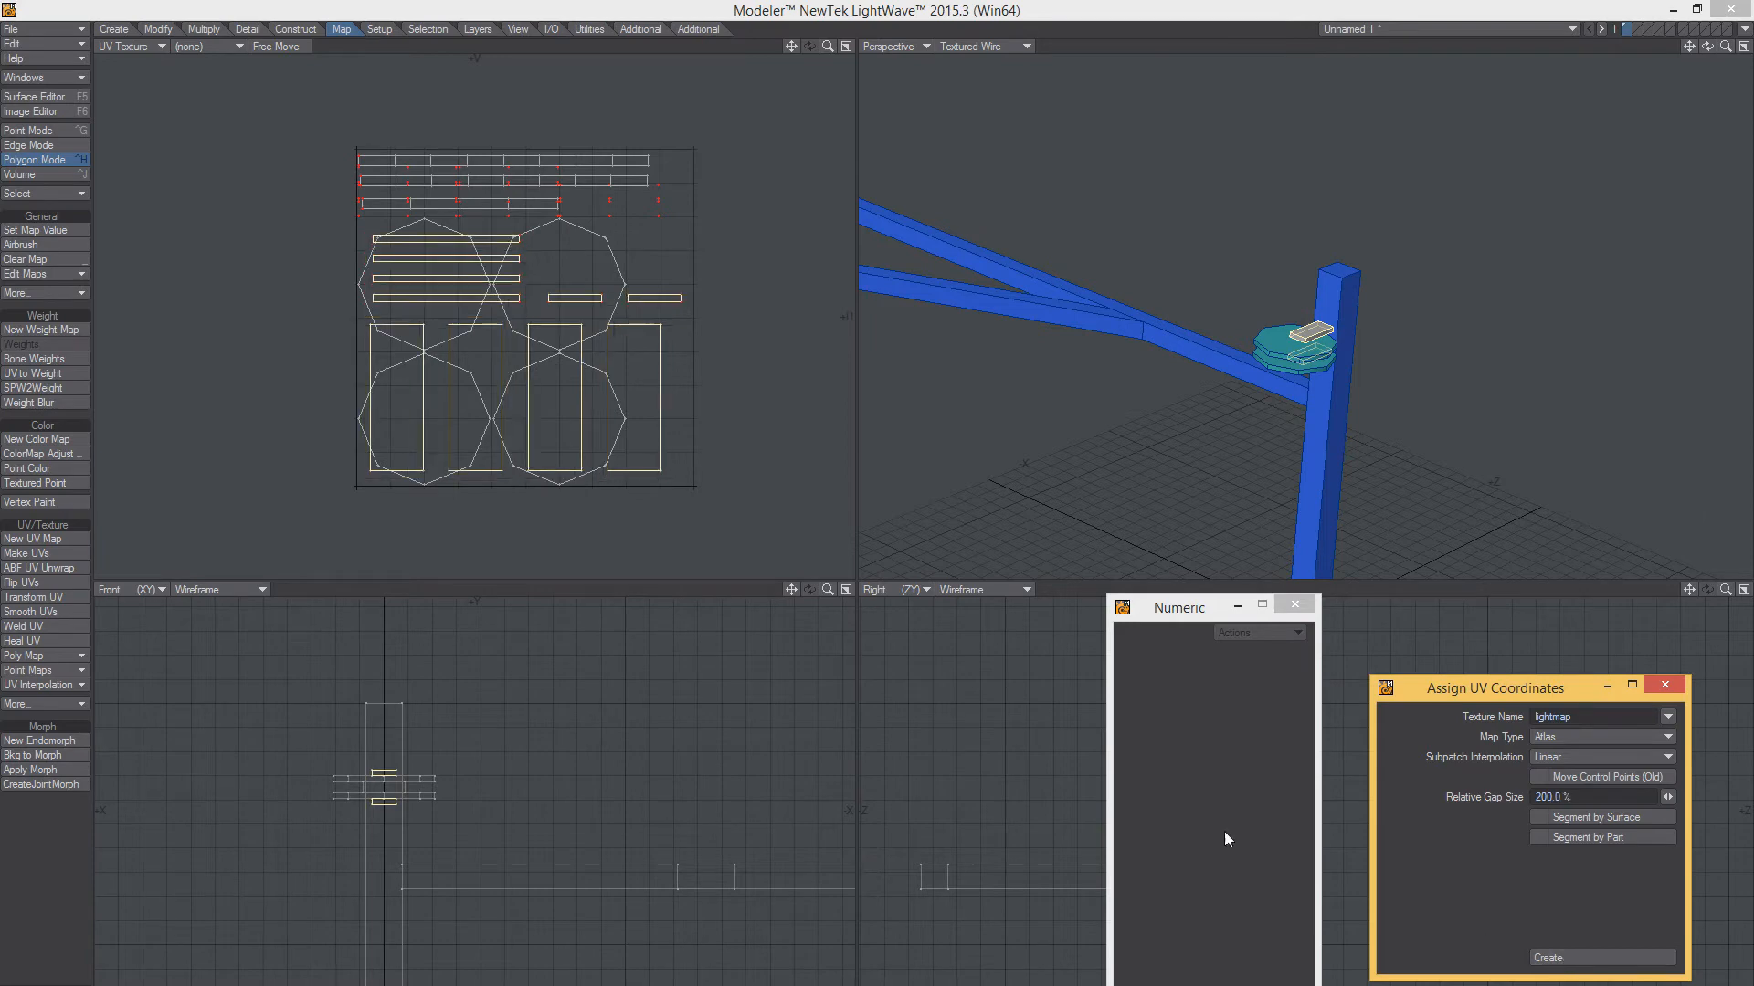
Shrink the bracket plates' UVs to 23% by 27% and move them 60 mm in X and 140 mm in Y, beside the upper-right octagon
{"action": "key", "text": "h"}
{"action": "left_click_drag", "start_coordinate": [674, 246], "coordinate": [604, 312]}
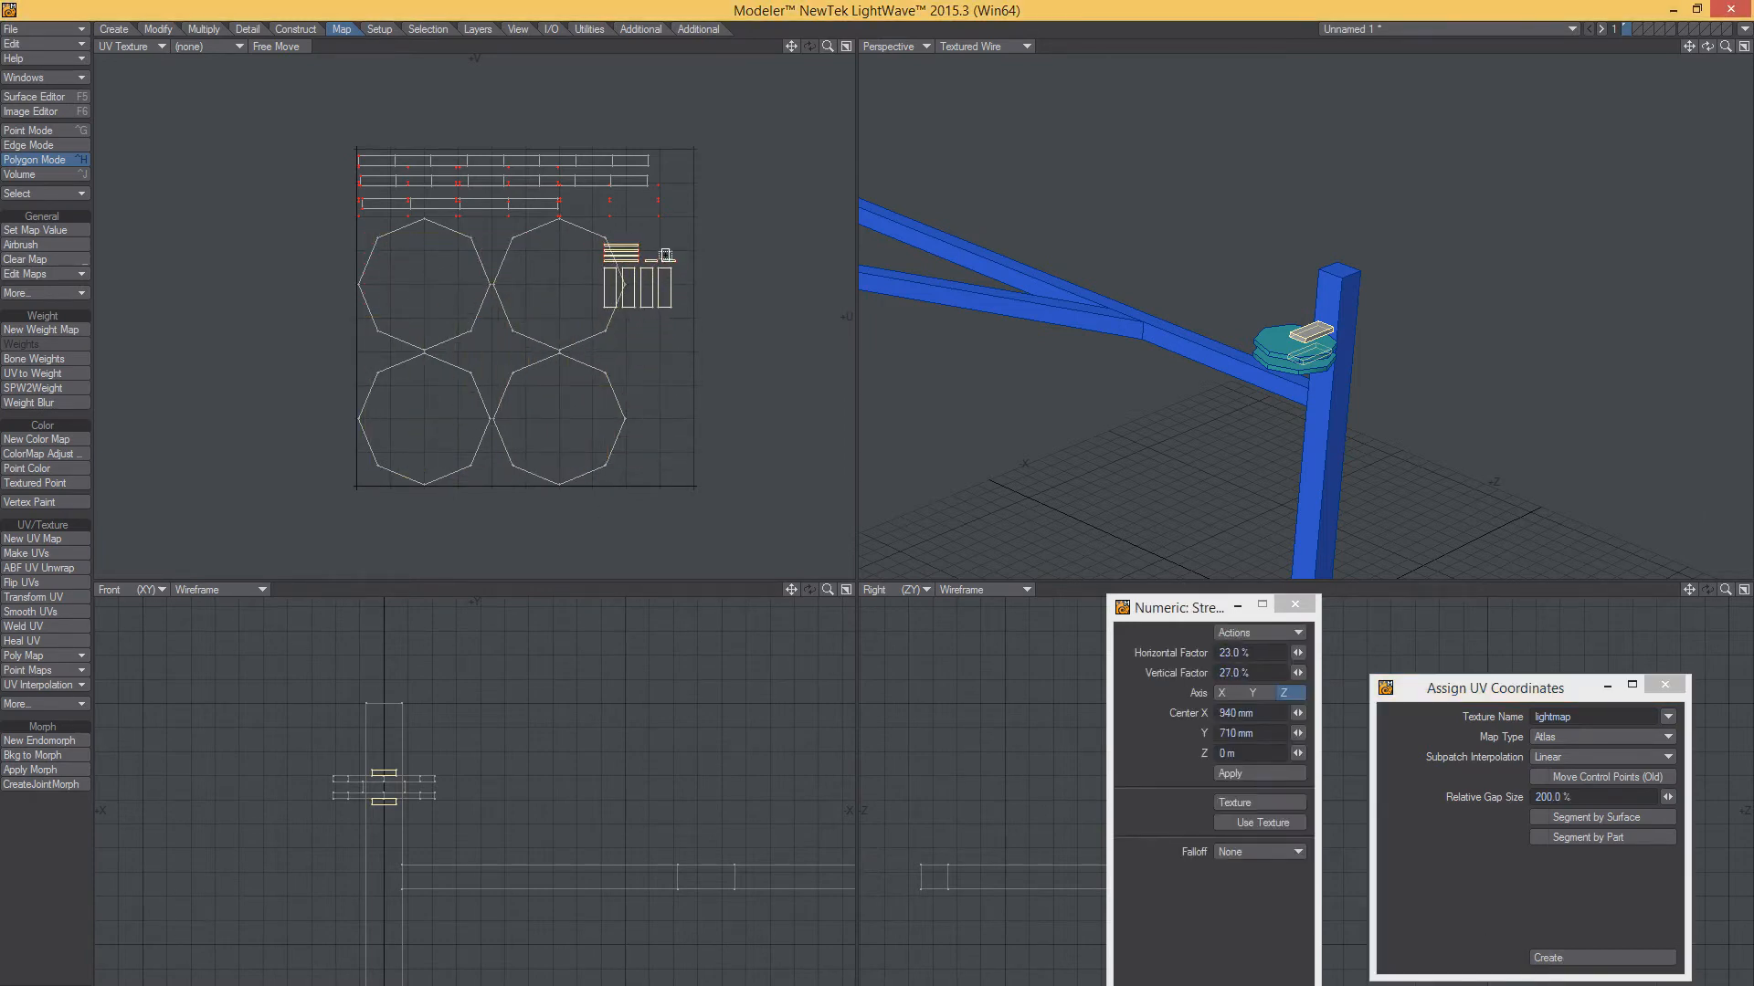
{"action": "key", "text": "t"}
{"action": "left_click_drag", "start_coordinate": [665, 255], "coordinate": [685, 207]}
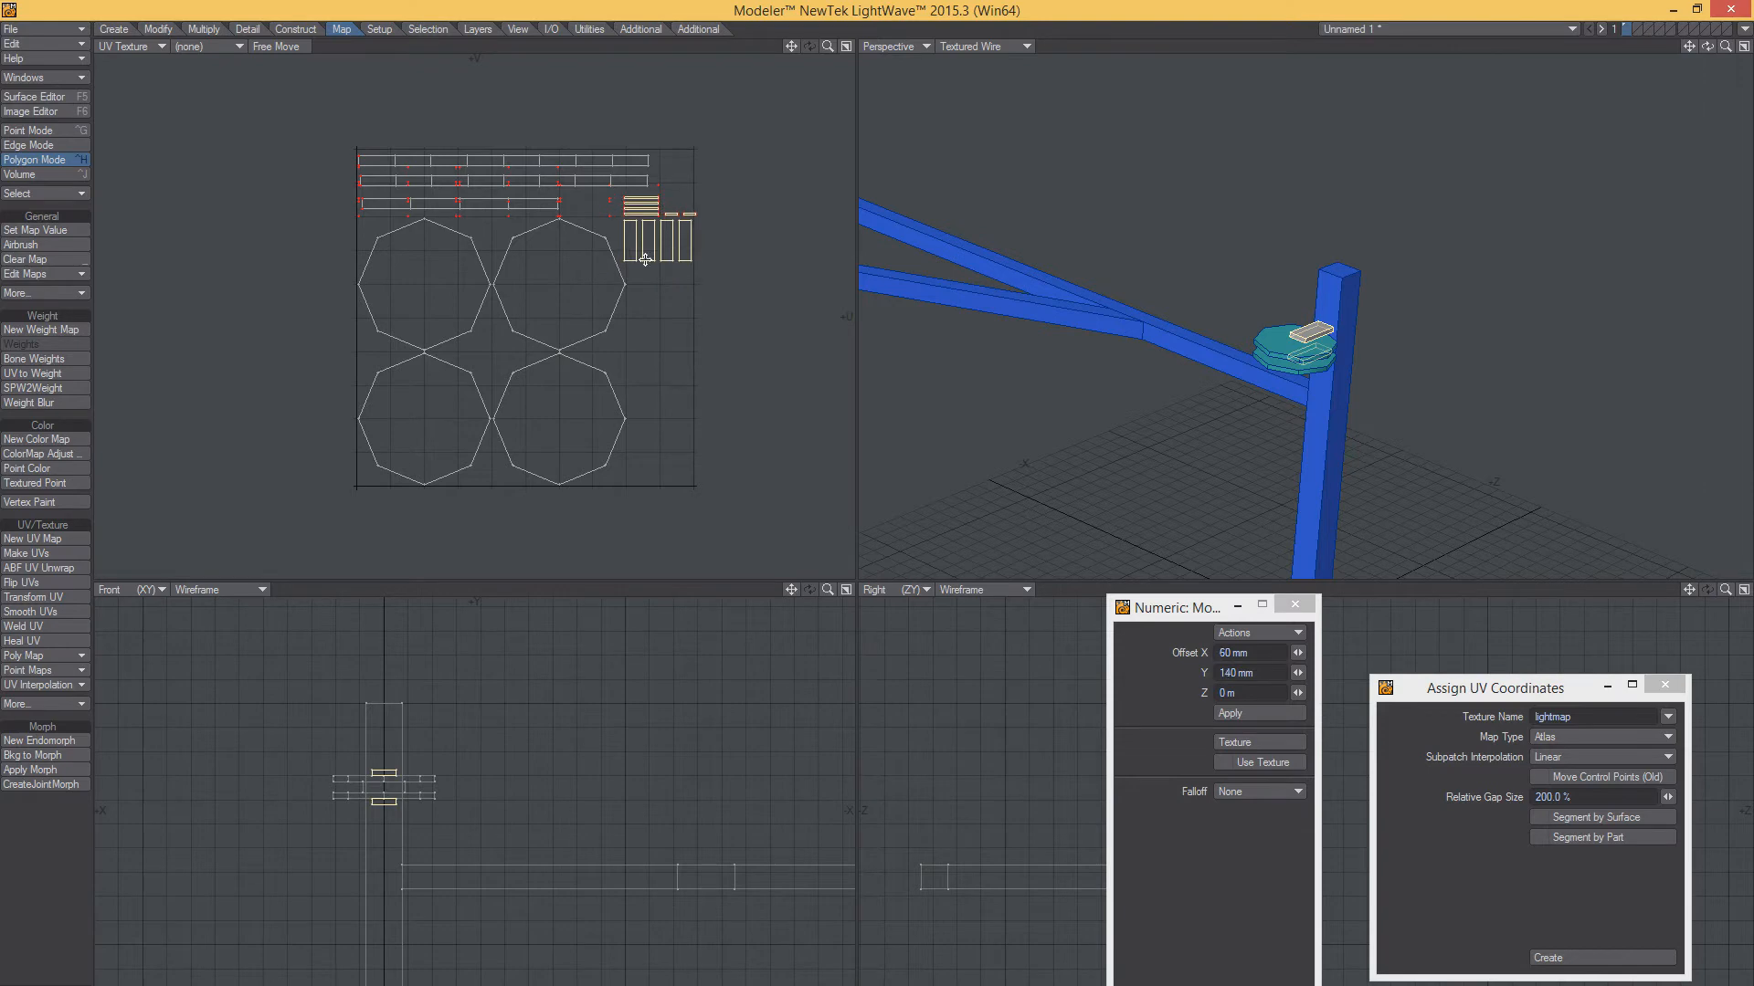
{"action": "key", "text": "space"}
Stack the two tiny end pieces of the bracket plates one above the other beside the four thin strips
{"action": "scroll", "coordinate": [685, 220], "scroll_direction": "up", "scroll_amount": 4}
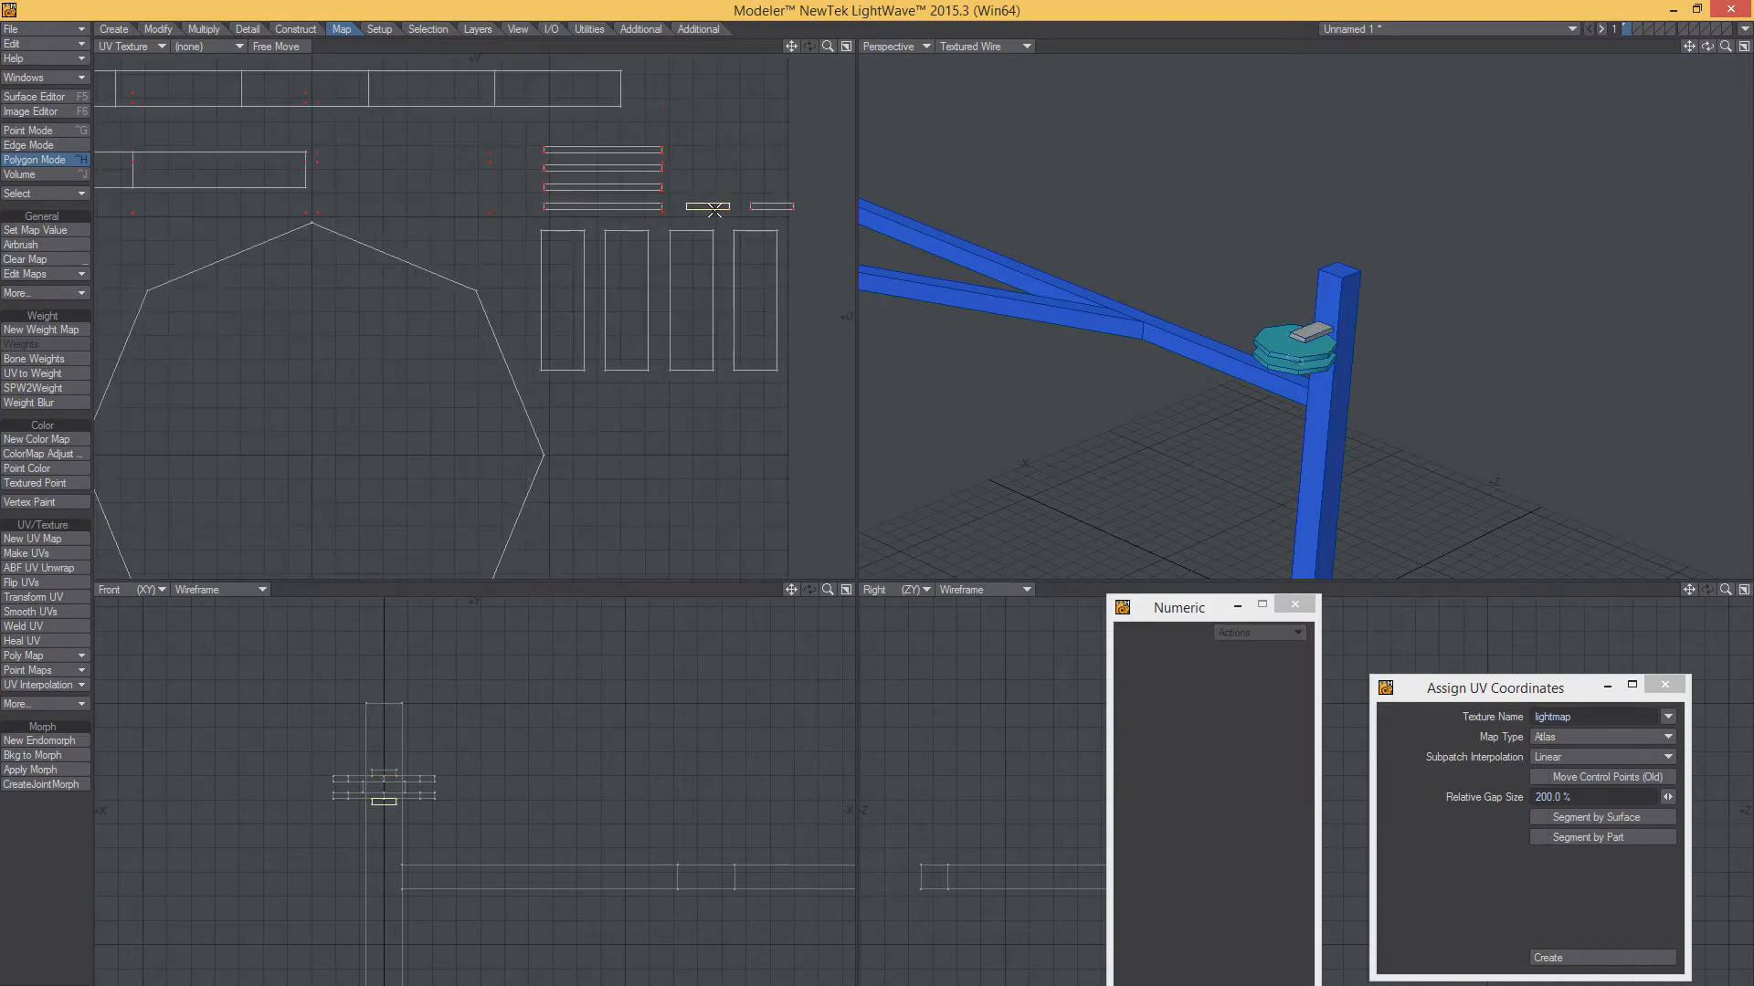
{"action": "key", "text": "t"}
{"action": "mouse_move", "coordinate": [701, 213]}
{"action": "left_mouse_down"}
{"action": "mouse_move", "coordinate": [714, 155]}
{"action": "mouse_move", "coordinate": [748, 204]}
{"action": "mouse_move", "coordinate": [718, 198]}
{"action": "left_mouse_up"}
{"action": "key", "text": "slash"}
{"action": "left_click", "coordinate": [752, 204]}
{"action": "key", "text": "t"}
{"action": "key", "text": "space"}
{"action": "scroll", "coordinate": [469, 348], "scroll_direction": "down", "scroll_amount": 3}
{"action": "scroll", "coordinate": [468, 348], "scroll_direction": "up", "scroll_amount": 3}
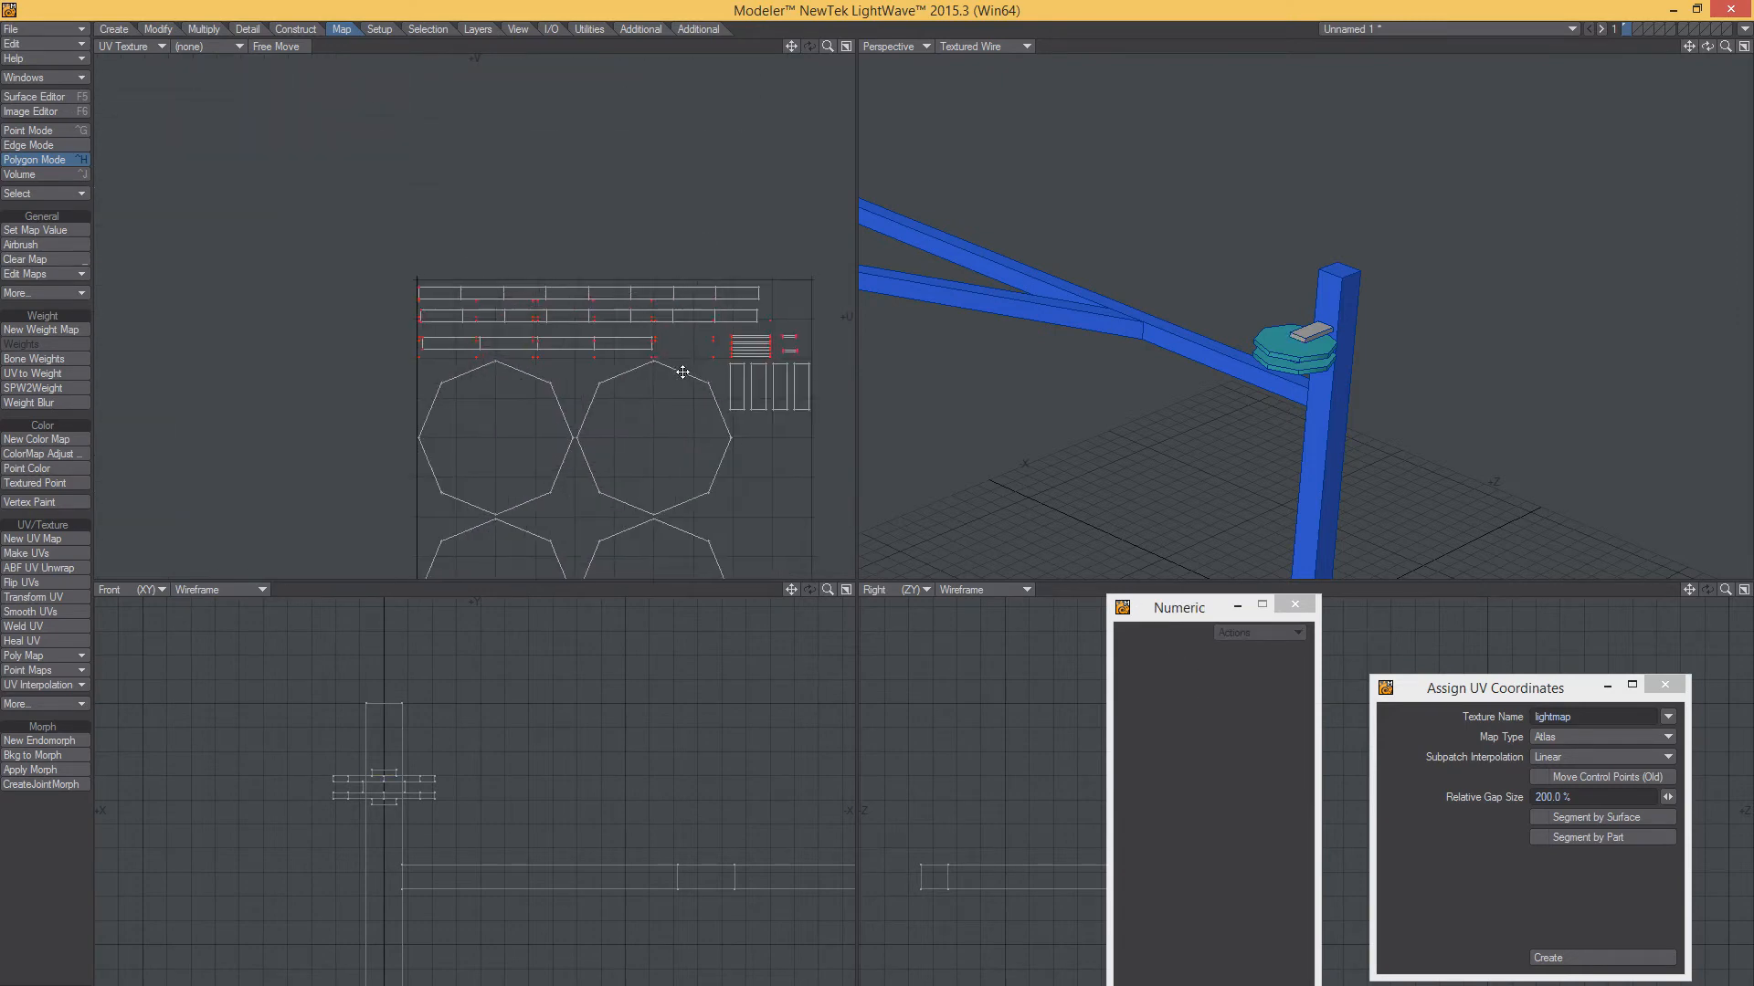
{"action": "scroll", "coordinate": [614, 402], "scroll_direction": "down", "scroll_amount": 1}
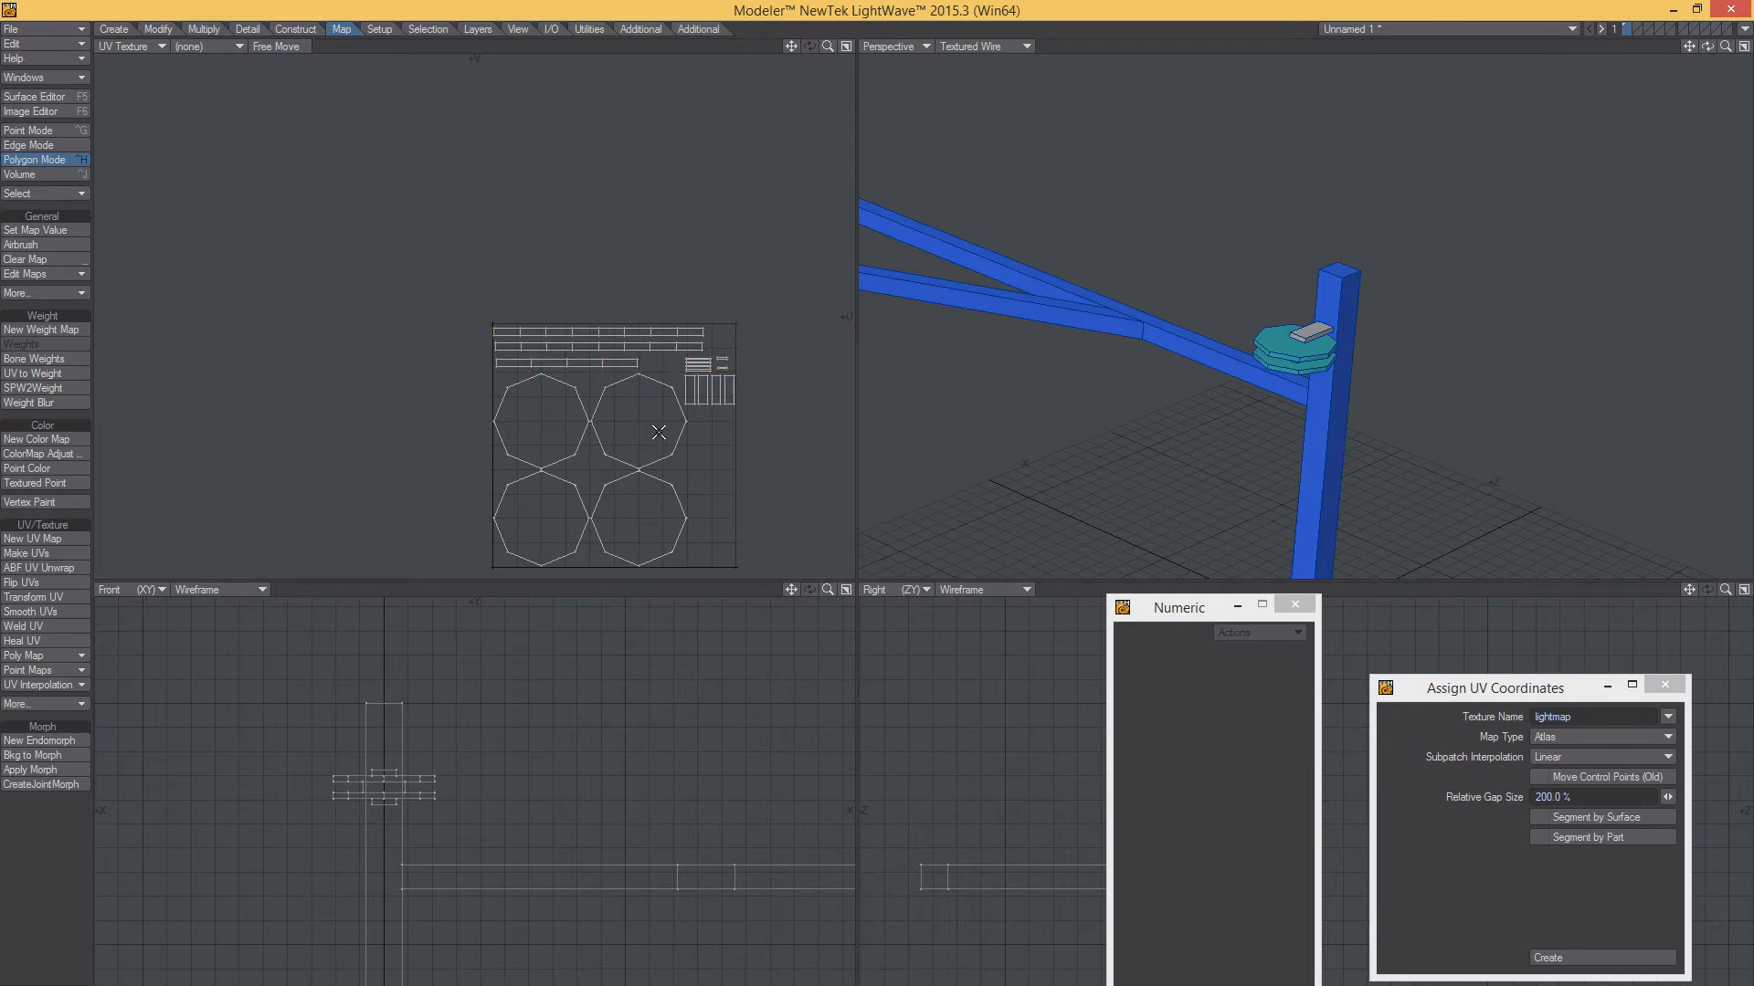
Merge the model's points and remap the four octagonal disc faces with the Atlas projection at 200% relative gap size
{"action": "key", "text": "m"}
{"action": "key", "text": "Return"}
{"action": "mouse_move", "coordinate": [570, 444]}
{"action": "left_mouse_down"}
{"action": "mouse_move", "coordinate": [639, 498]}
{"action": "mouse_move", "coordinate": [554, 495]}
{"action": "left_mouse_up"}
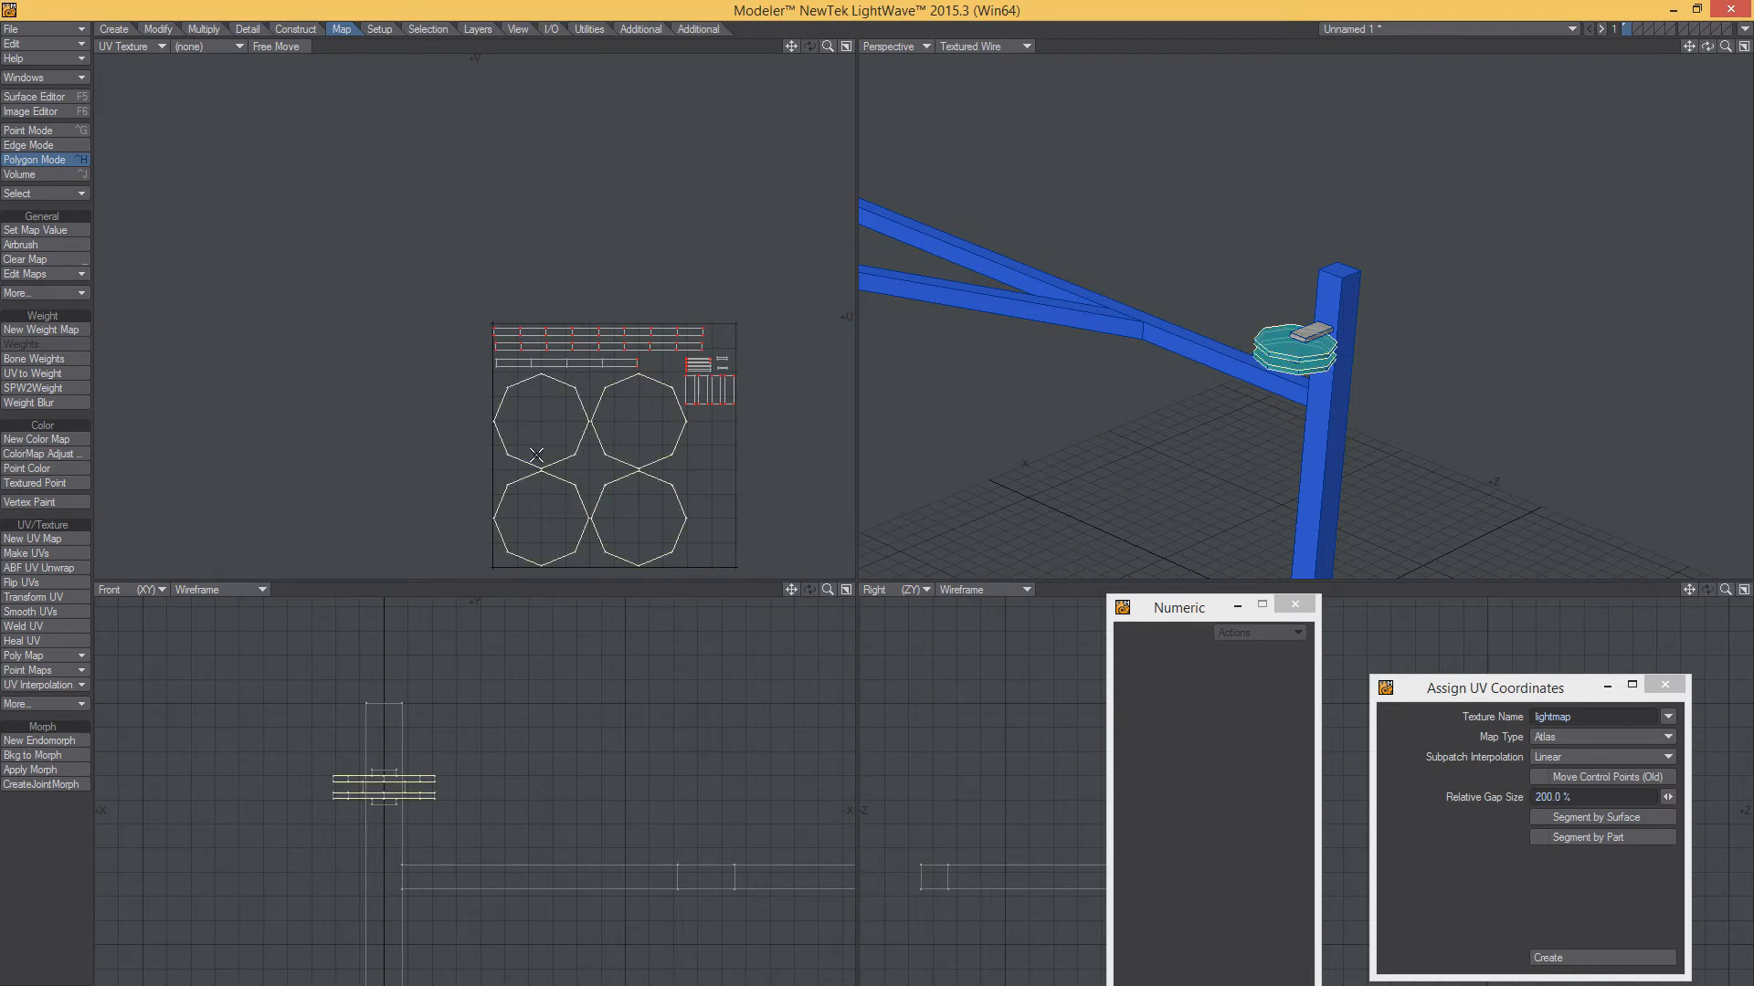
{"action": "left_click", "coordinate": [1576, 958]}
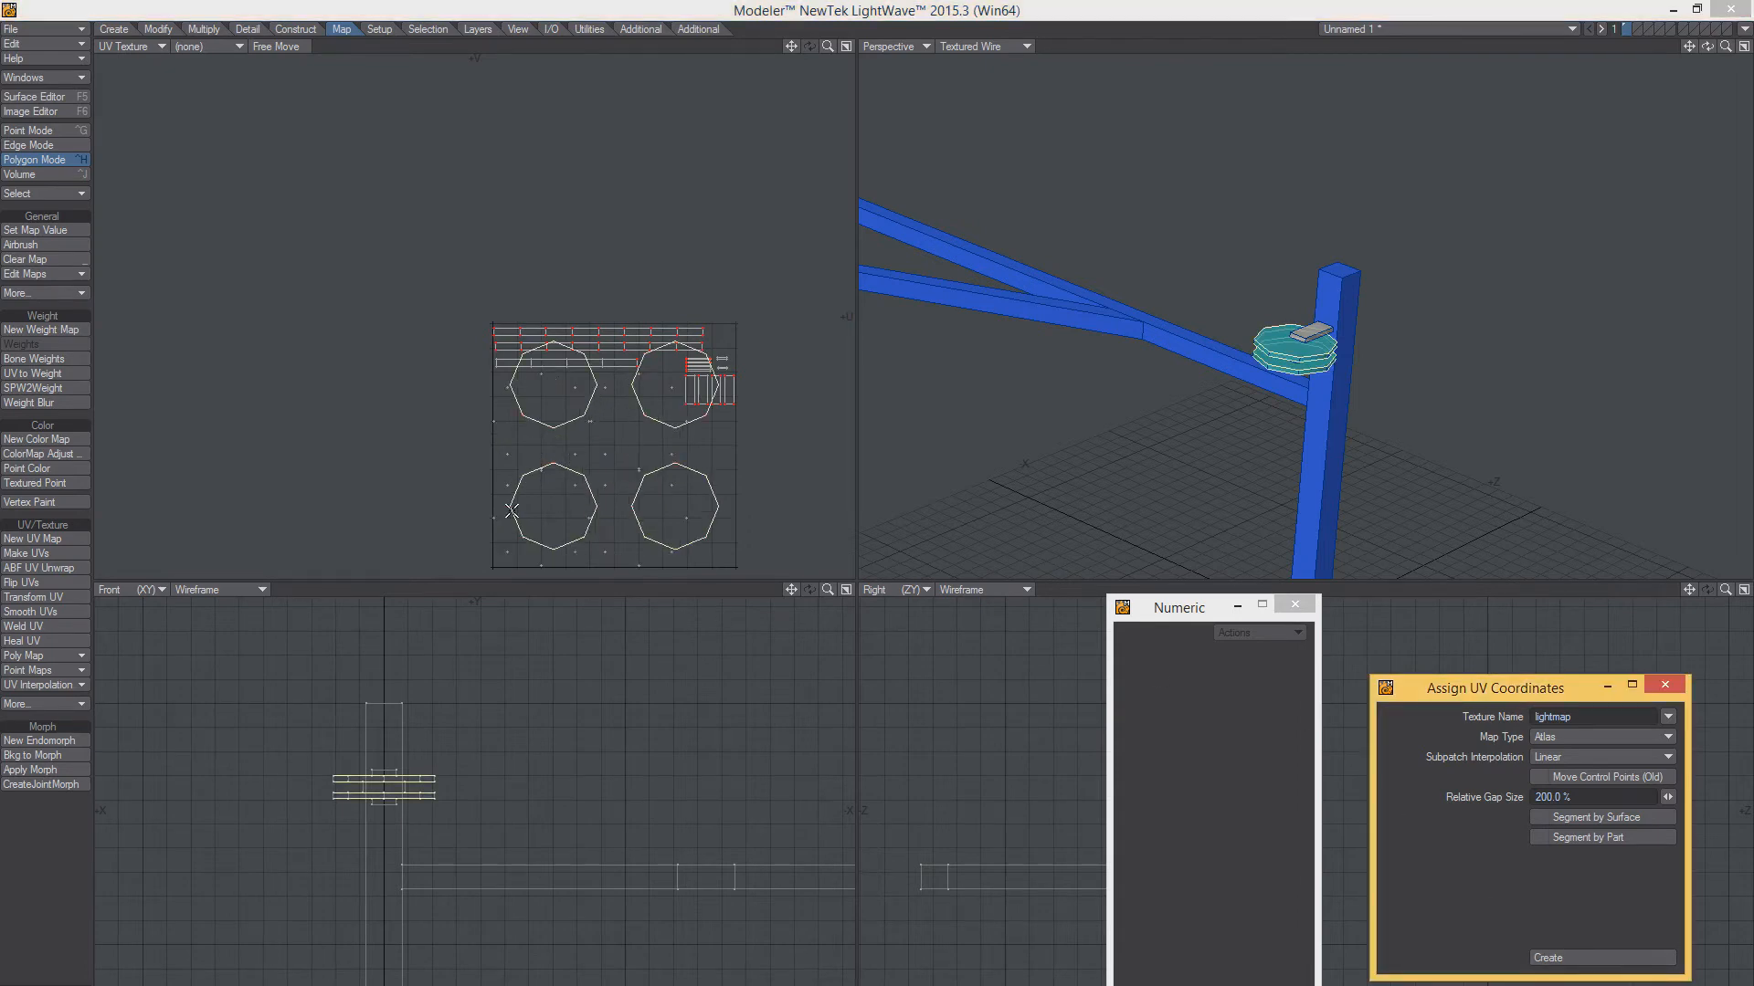
Move the four octagons beneath the strips and scale them down so they clear the other UV islands
{"action": "key", "text": "t"}
{"action": "left_click_drag", "start_coordinate": [618, 424], "coordinate": [597, 459]}
{"action": "key", "text": "h"}
{"action": "key", "text": "t"}
{"action": "key", "text": "slash"}
Select all the bracket plate islands and move them slightly down and left, into the free space beside the octagons
{"action": "left_click_drag", "start_coordinate": [608, 363], "coordinate": [512, 364]}
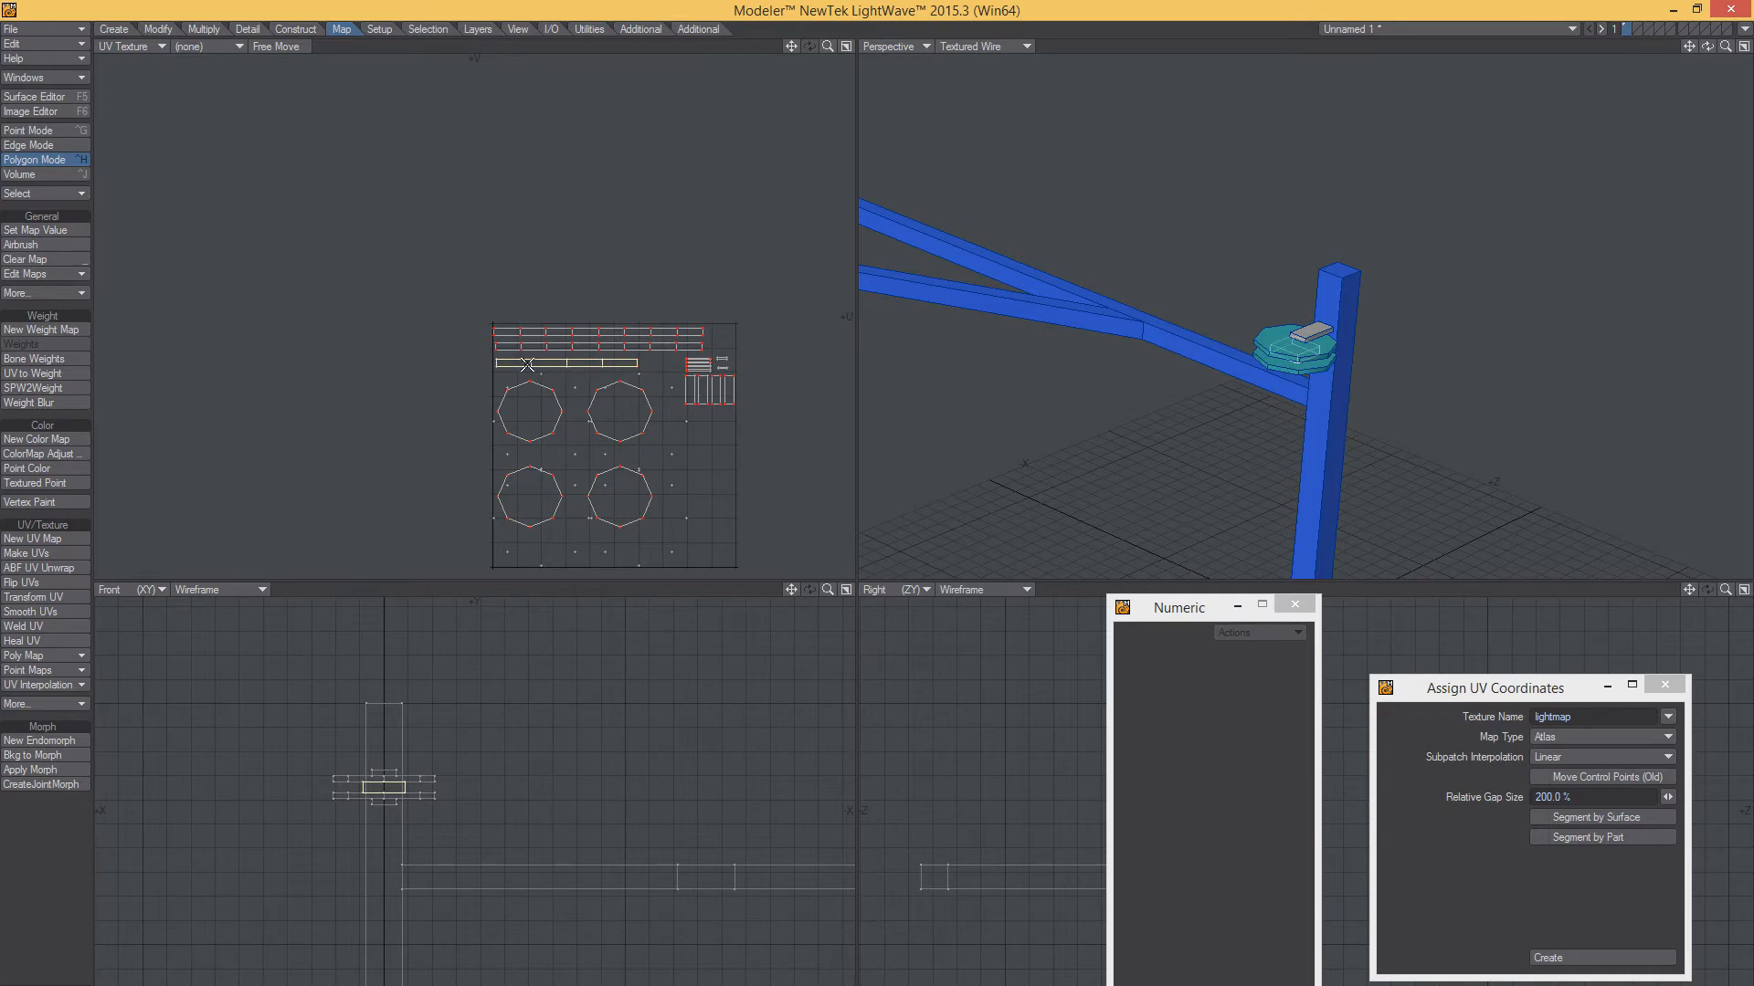
{"action": "key", "text": "slash"}
{"action": "mouse_move", "coordinate": [676, 361]}
{"action": "right_mouse_down"}
{"action": "mouse_move", "coordinate": [719, 347]}
{"action": "mouse_move", "coordinate": [705, 429]}
{"action": "mouse_move", "coordinate": [674, 367]}
{"action": "right_mouse_up"}
{"action": "key", "text": "t"}
{"action": "left_click_drag", "start_coordinate": [681, 372], "coordinate": [684, 382]}
{"action": "key", "text": "slash"}
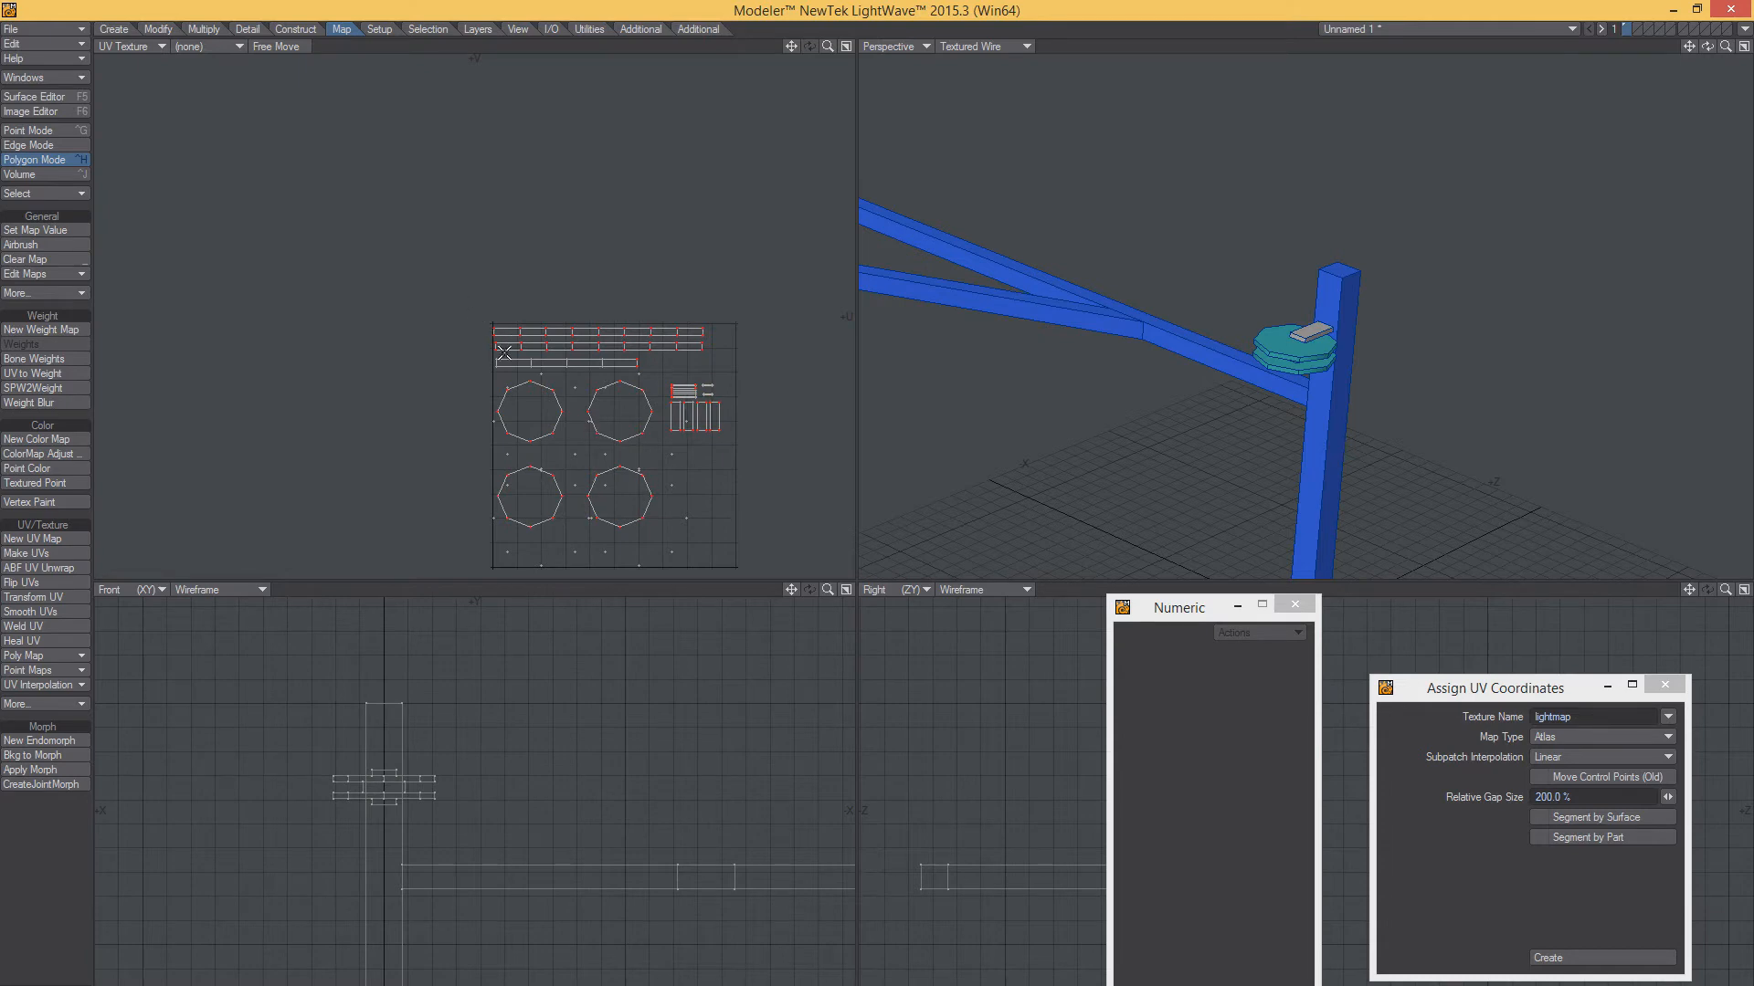
Select the middle block's strip, the octagons and the bracket islands, and move them slightly down from the two rim strips
{"action": "left_click_drag", "start_coordinate": [484, 360], "coordinate": [594, 365]}
{"action": "mouse_move", "coordinate": [770, 367]}
{"action": "right_mouse_down"}
{"action": "mouse_move", "coordinate": [482, 485]}
{"action": "mouse_move", "coordinate": [728, 387]}
{"action": "right_mouse_up"}
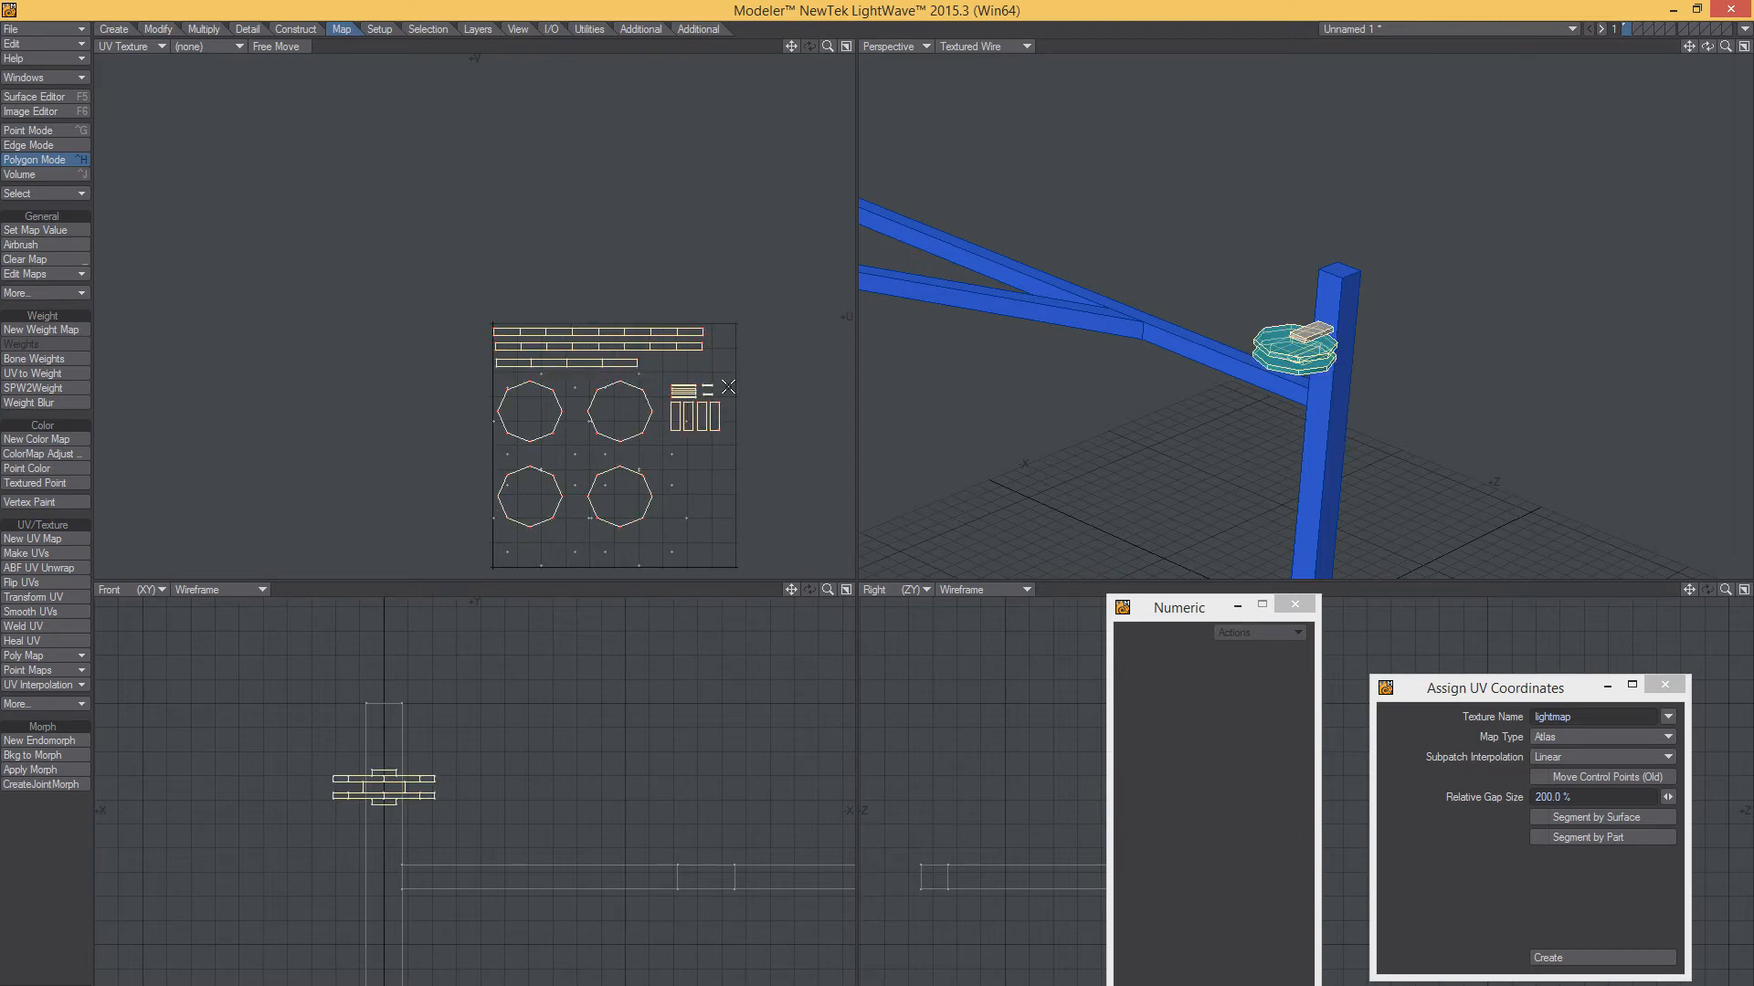
{"action": "mouse_move", "coordinate": [499, 337]}
{"action": "left_mouse_down"}
{"action": "mouse_move", "coordinate": [699, 346]}
{"action": "mouse_move", "coordinate": [480, 340]}
{"action": "mouse_move", "coordinate": [693, 334]}
{"action": "left_mouse_up"}
{"action": "key", "text": "t"}
{"action": "key", "text": "space"}
{"action": "key", "text": "t"}
Add the second rim strip to the selection and move all selected islands -20 mm in Y, away from the top strip
{"action": "left_click_drag", "start_coordinate": [414, 370], "coordinate": [693, 347]}
{"action": "key", "text": "space"}
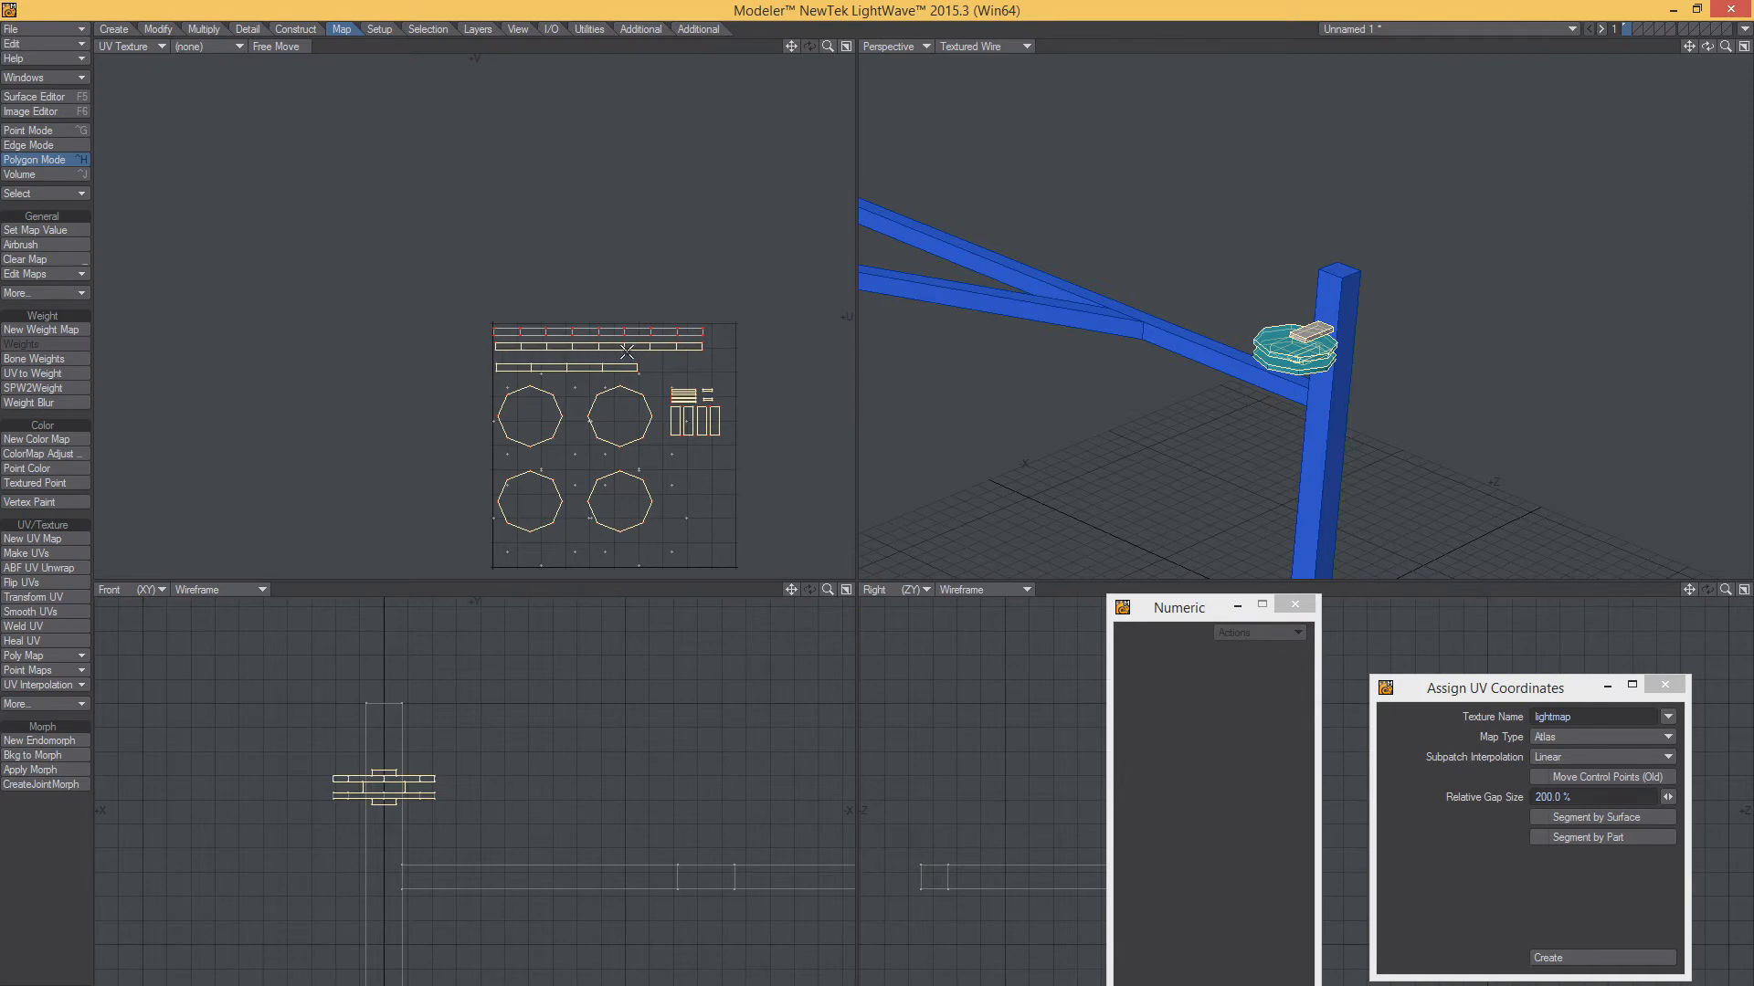
{"action": "key", "text": "t"}
{"action": "left_click_drag", "start_coordinate": [414, 350], "coordinate": [414, 356]}
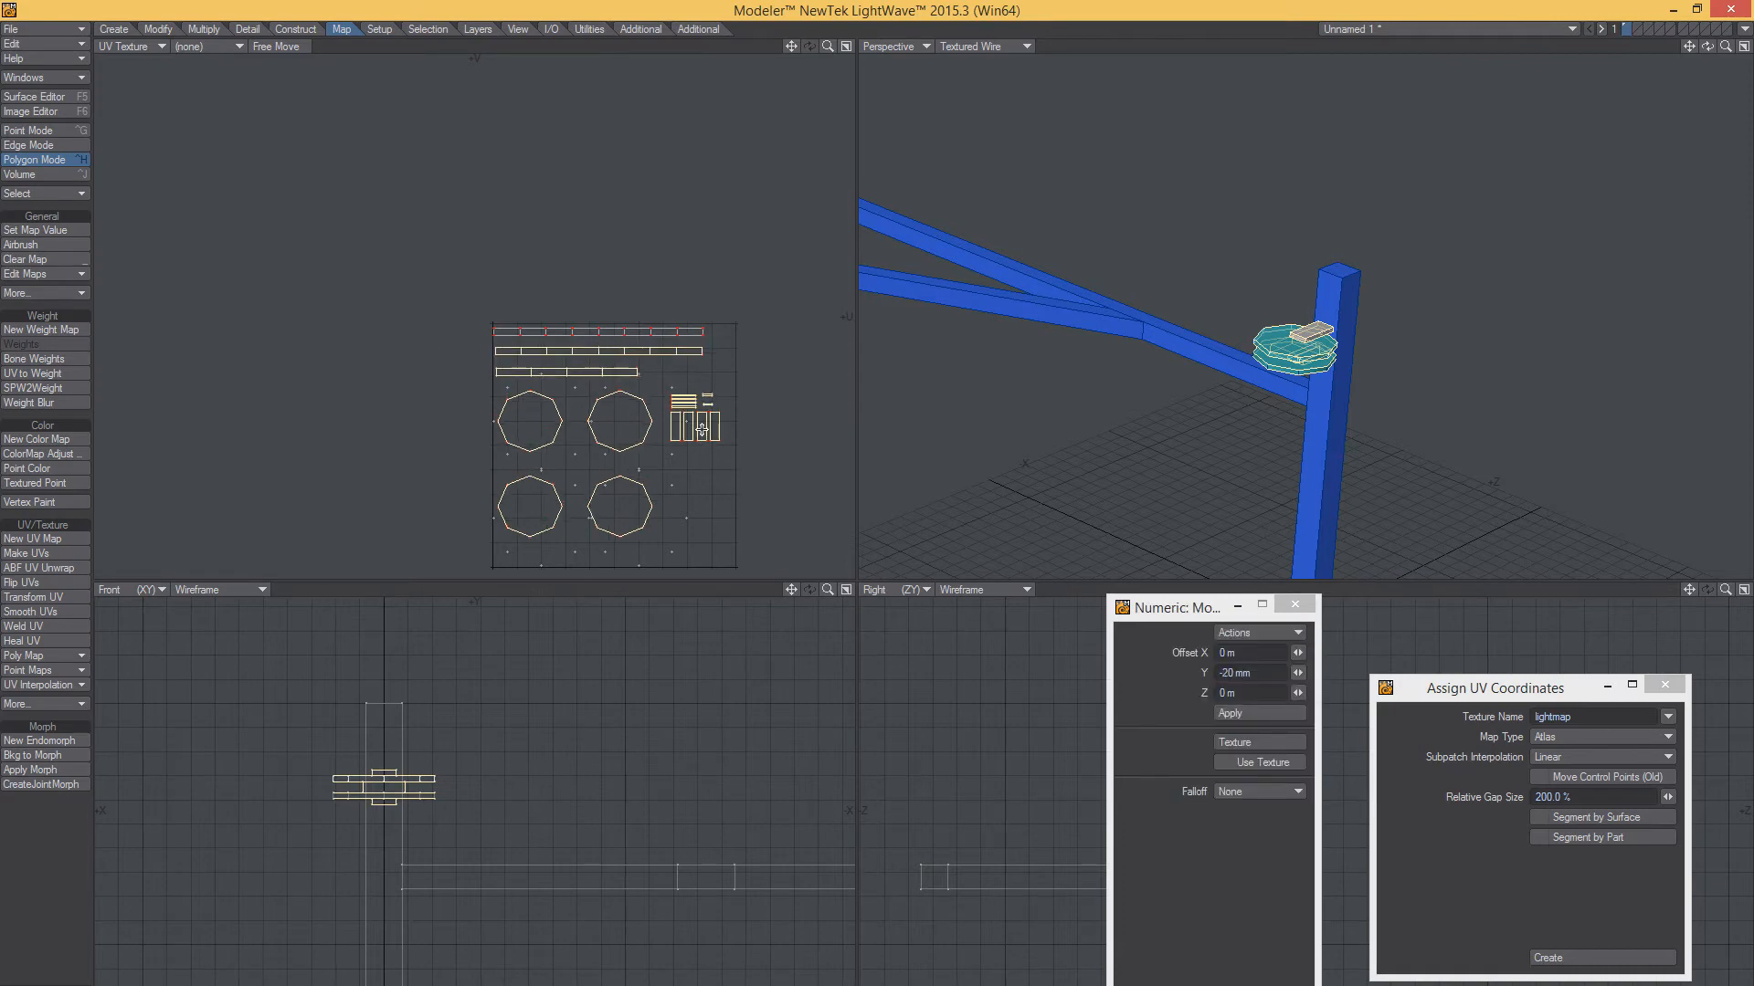
{"action": "key", "text": "space"}
{"action": "key", "text": "slash"}
Stretch the four thin bracket strips vertically to widen their spacing and reposition them above the plate rectangles
{"action": "key", "text": "g"}
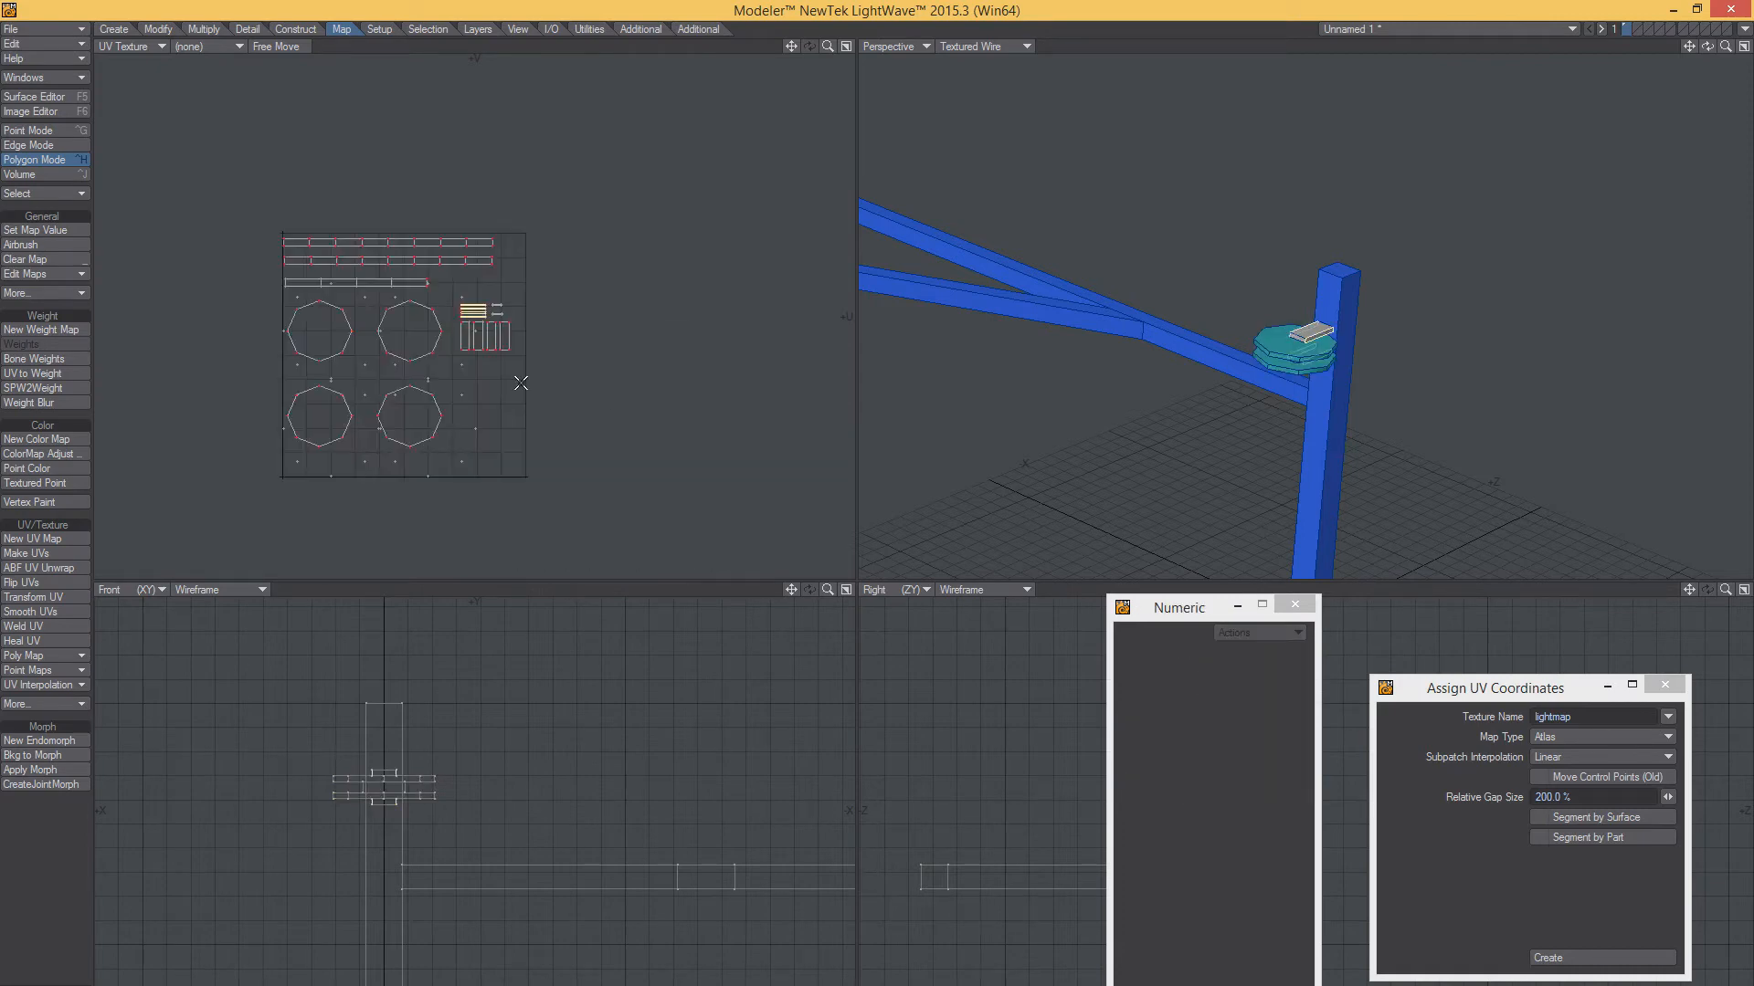
{"action": "key", "text": "h"}
{"action": "left_click_drag", "start_coordinate": [475, 313], "coordinate": [480, 245]}
{"action": "key", "text": "t"}
{"action": "mouse_move", "coordinate": [475, 313]}
{"action": "left_mouse_down"}
{"action": "mouse_move", "coordinate": [497, 304]}
{"action": "mouse_move", "coordinate": [512, 339]}
{"action": "mouse_move", "coordinate": [544, 325]}
{"action": "mouse_move", "coordinate": [478, 418]}
{"action": "left_mouse_up"}
{"action": "key", "text": "space"}
{"action": "key", "text": "slash"}
Reposition the bracket plate rectangles and stretch them horizontally to widen the gaps between them
{"action": "key", "text": "t"}
{"action": "key", "text": "space"}
{"action": "key", "text": "slash"}
{"action": "key", "text": "h"}
{"action": "key", "text": "space"}
{"action": "key", "text": "slash"}
Move one pair of plate rectangles by -110 mm X and -320 mm Y, and the other pair by 30 mm X and -90 mm Y
{"action": "key", "text": "t"}
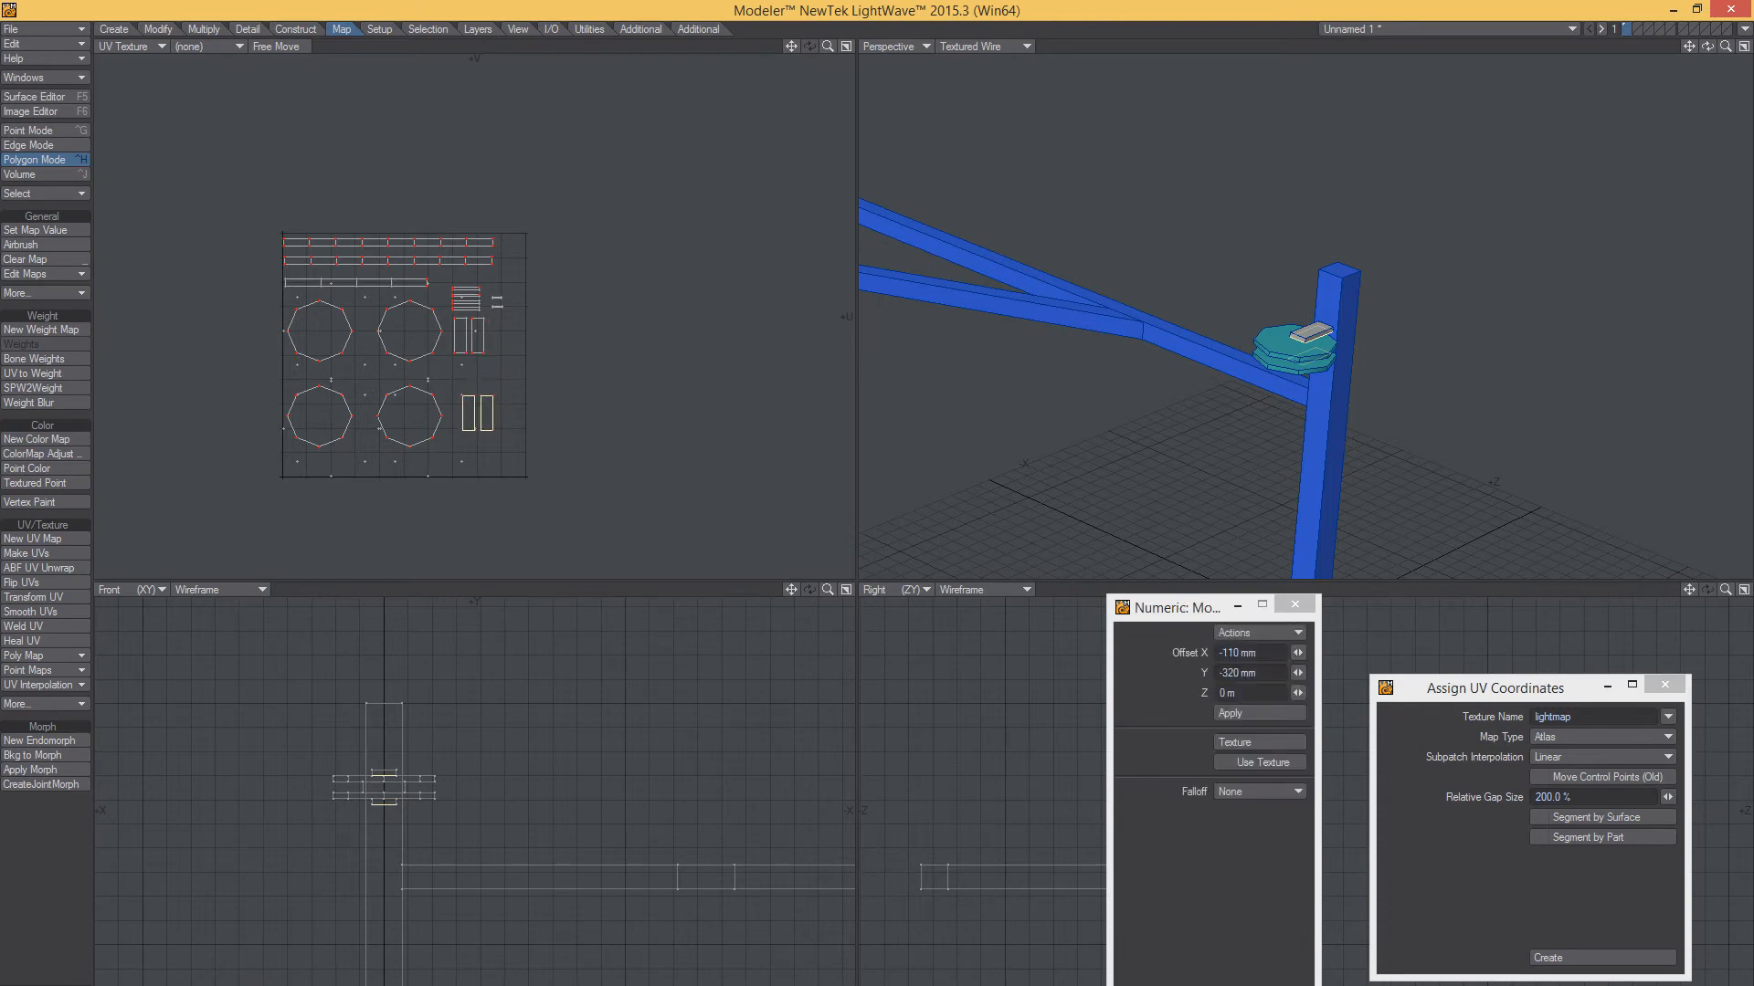
{"action": "key", "text": "space"}
{"action": "key", "text": "slash"}
{"action": "mouse_move", "coordinate": [479, 334]}
{"action": "left_mouse_down"}
{"action": "mouse_move", "coordinate": [460, 336]}
{"action": "mouse_move", "coordinate": [468, 358]}
{"action": "left_mouse_up"}
{"action": "key", "text": "t"}
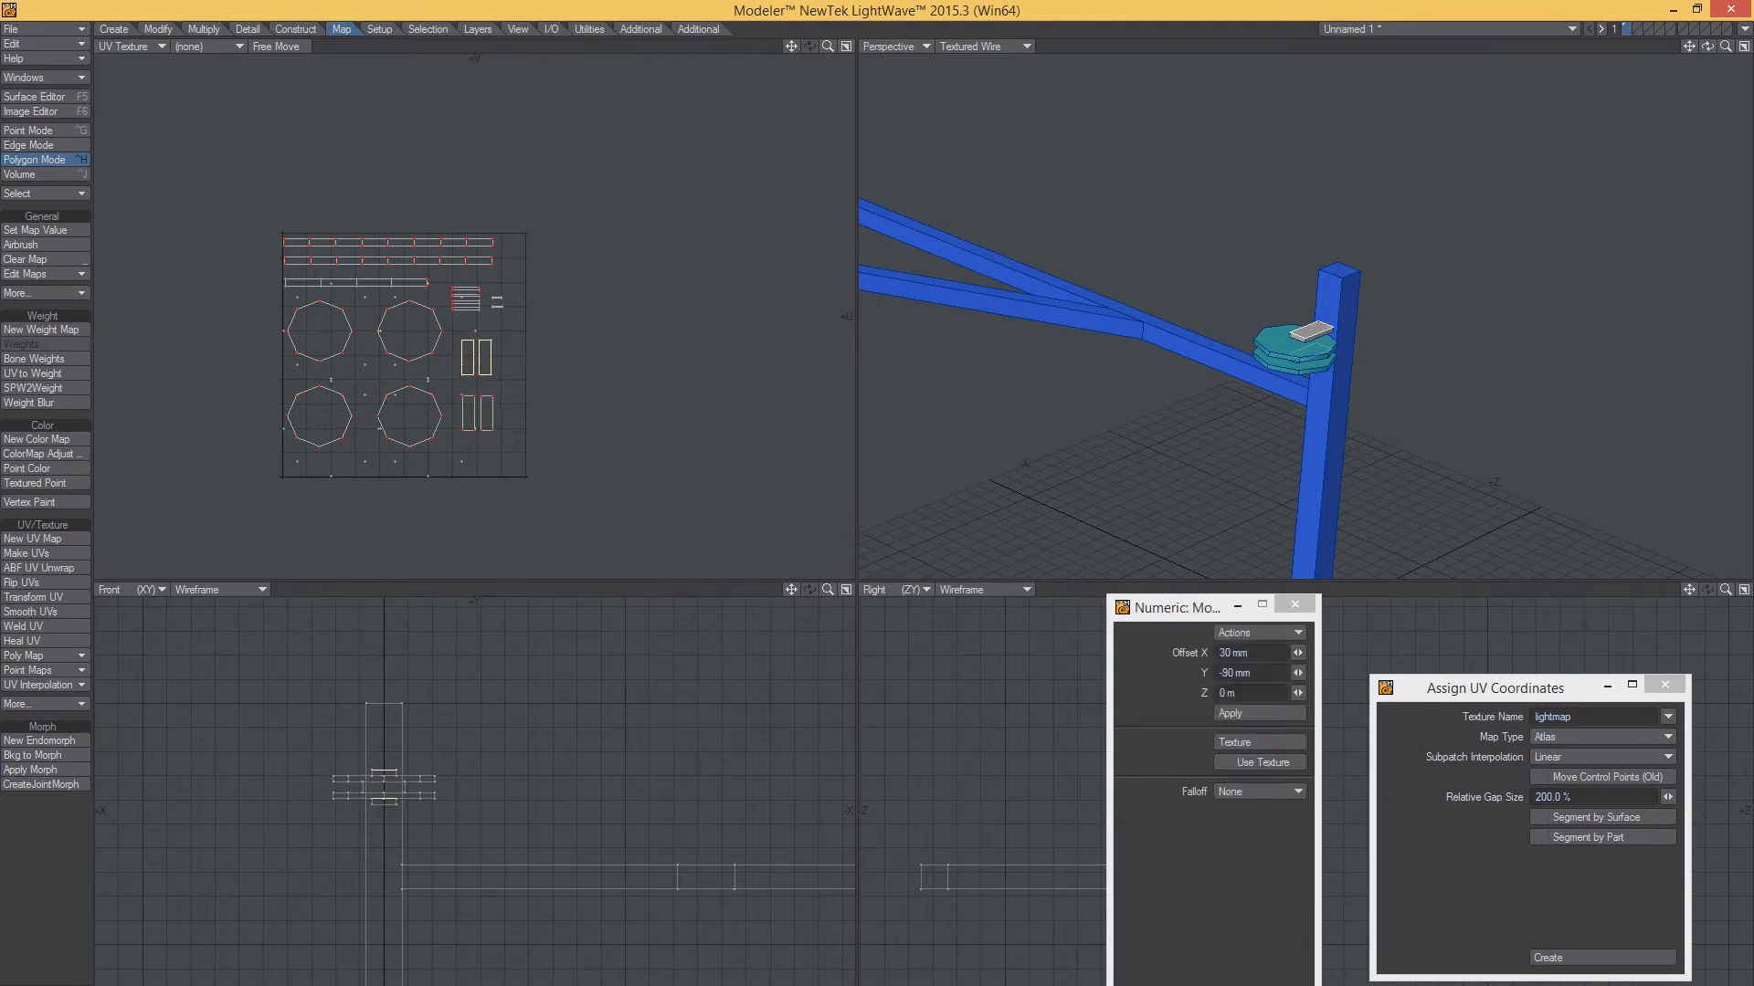
{"action": "key", "text": "space"}
{"action": "key", "text": "slash"}
Move the two tiny end pieces beneath the thin strips and shift both pairs of plate rectangles slightly down and left
{"action": "mouse_move", "coordinate": [500, 297]}
{"action": "left_mouse_down"}
{"action": "mouse_move", "coordinate": [477, 324]}
{"action": "mouse_move", "coordinate": [471, 409]}
{"action": "mouse_move", "coordinate": [491, 411]}
{"action": "mouse_move", "coordinate": [484, 393]}
{"action": "left_mouse_up"}
{"action": "key", "text": "t"}
{"action": "key", "text": "space"}
{"action": "key", "text": "slash"}
{"action": "key", "text": "t"}
{"action": "key", "text": "space"}
{"action": "key", "text": "slash"}
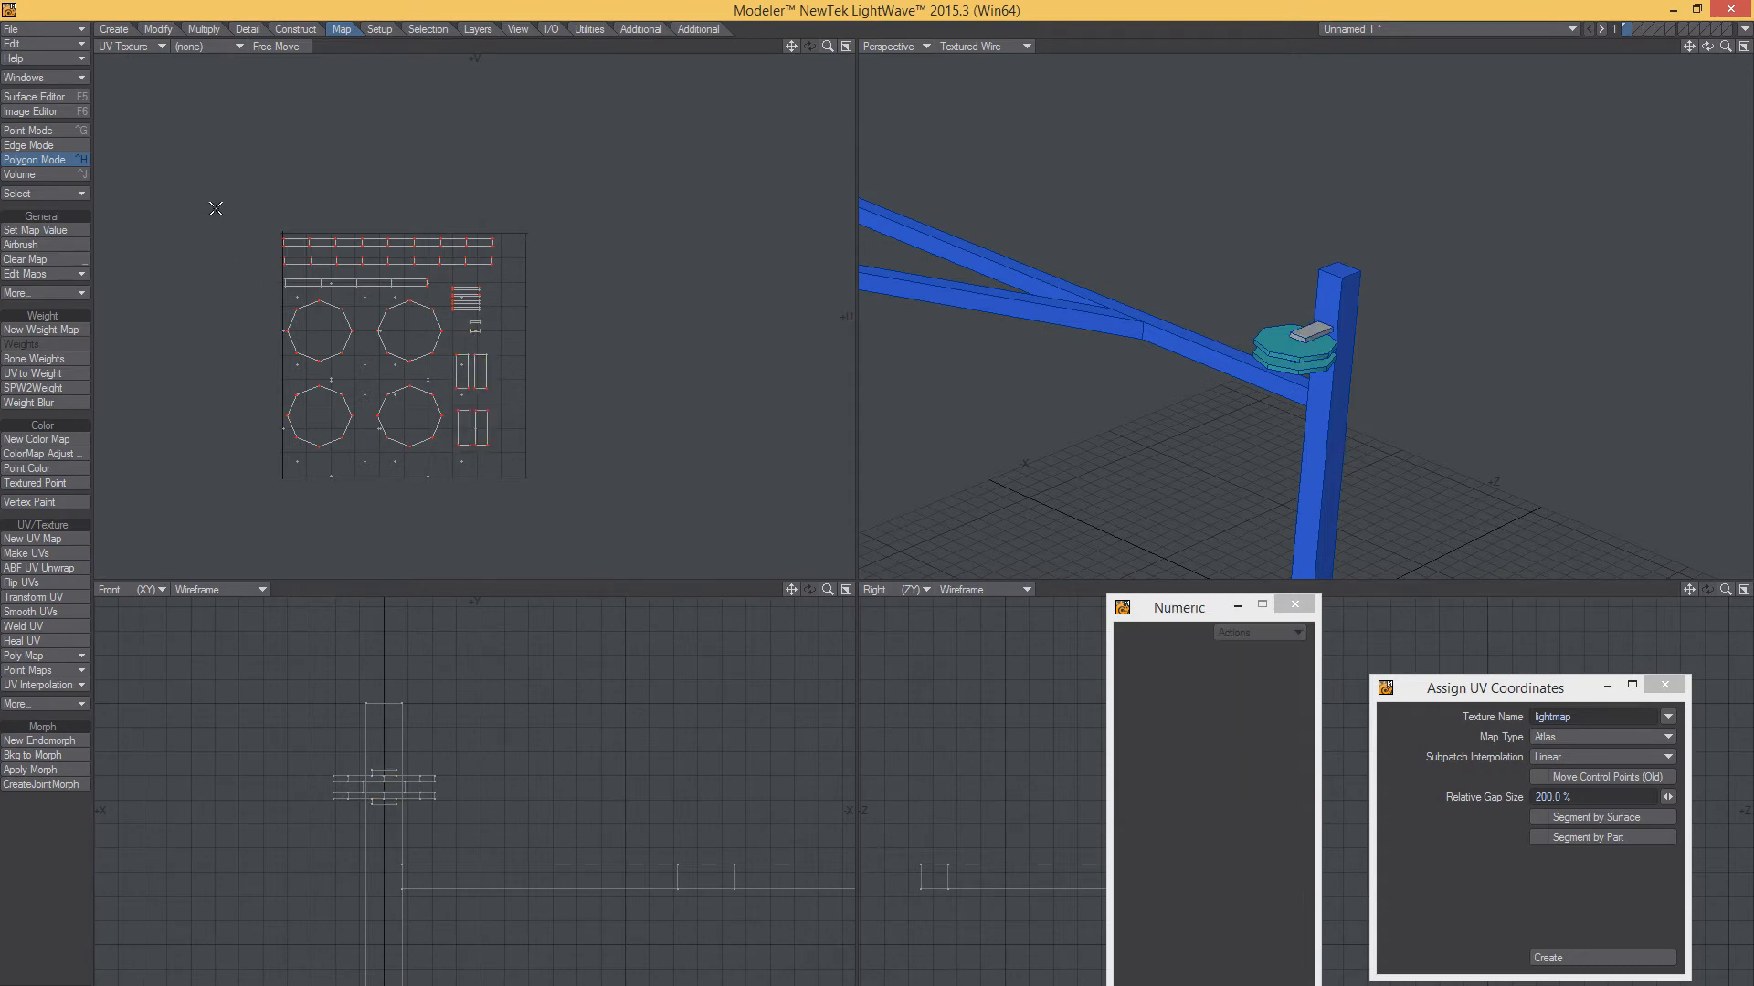
Merge the model's points and select all the disc, block and bracket plate islands in the UV layout
{"action": "key", "text": "m"}
{"action": "key", "text": "Return"}
{"action": "mouse_move", "coordinate": [238, 230]}
{"action": "right_mouse_down"}
{"action": "mouse_move", "coordinate": [575, 578]}
{"action": "mouse_move", "coordinate": [262, 280]}
{"action": "right_mouse_up"}
Try to create four clones of the disc assembly with a Y offset of 200 mm
{"action": "left_click_drag", "start_coordinate": [1343, 467], "coordinate": [1271, 330], "text": "ctrl+alt"}
{"action": "left_click_drag", "start_coordinate": [1271, 330], "coordinate": [1264, 387], "text": "alt"}
{"action": "key", "text": "c"}
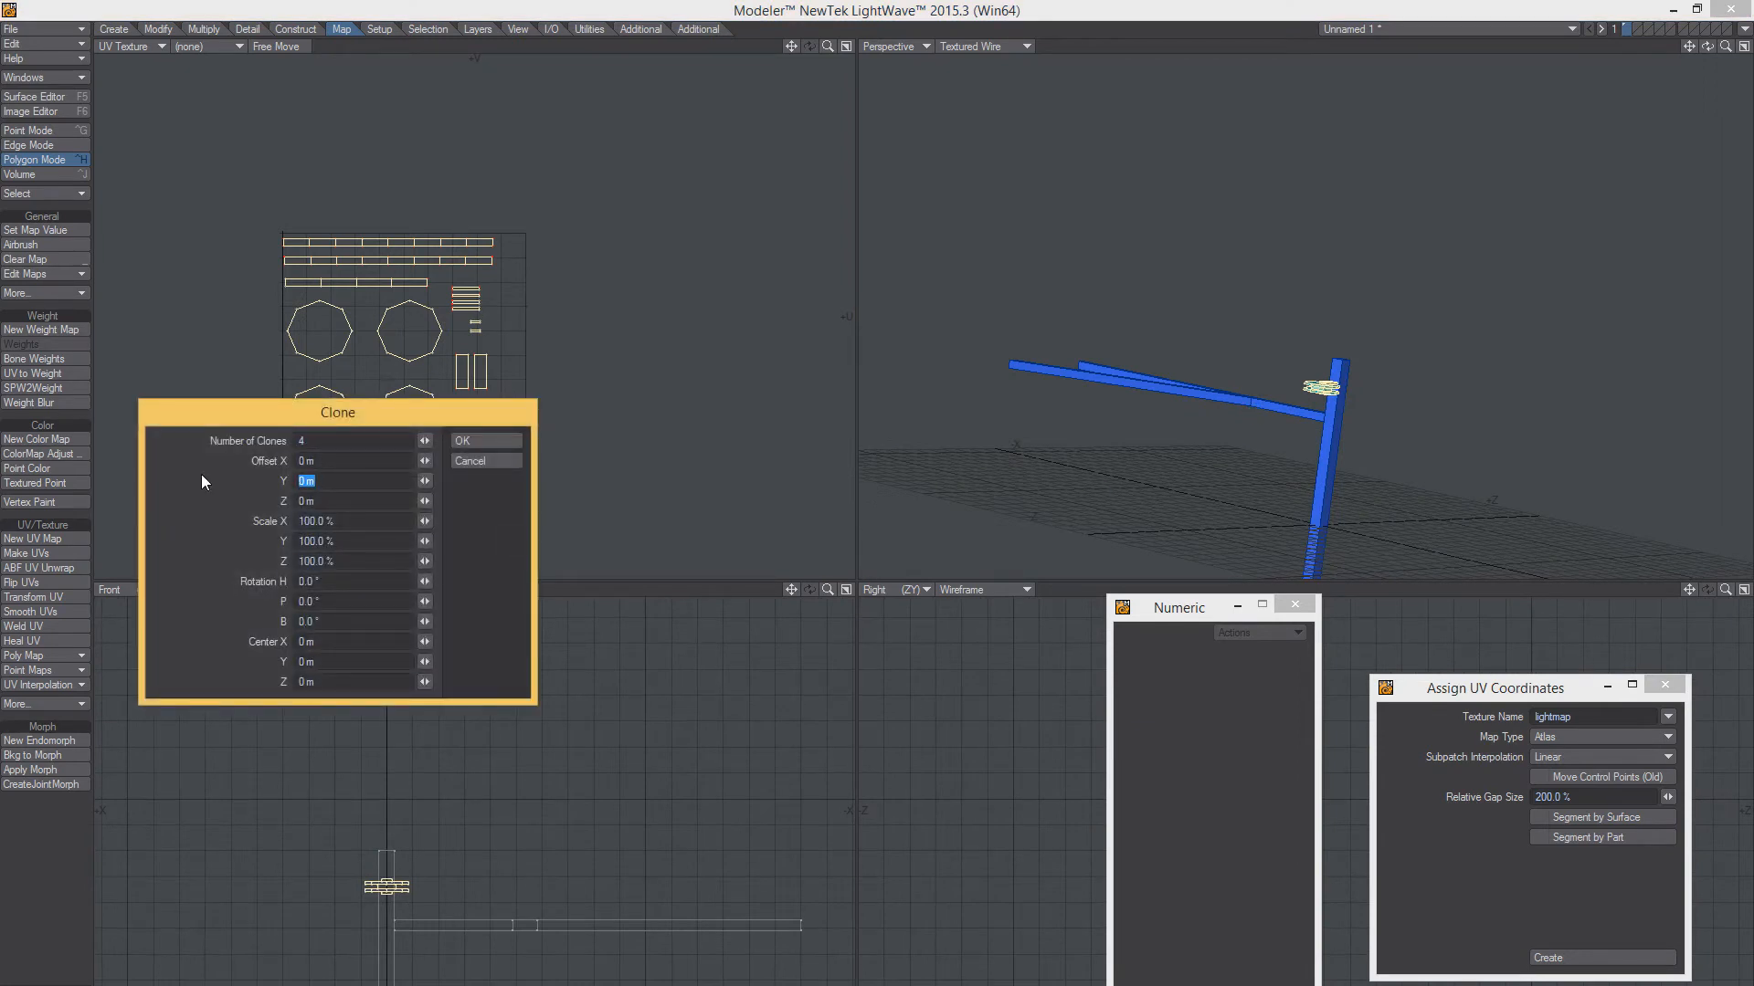
{"action": "type", "text": "200mm"}
{"action": "key", "text": "Return"}
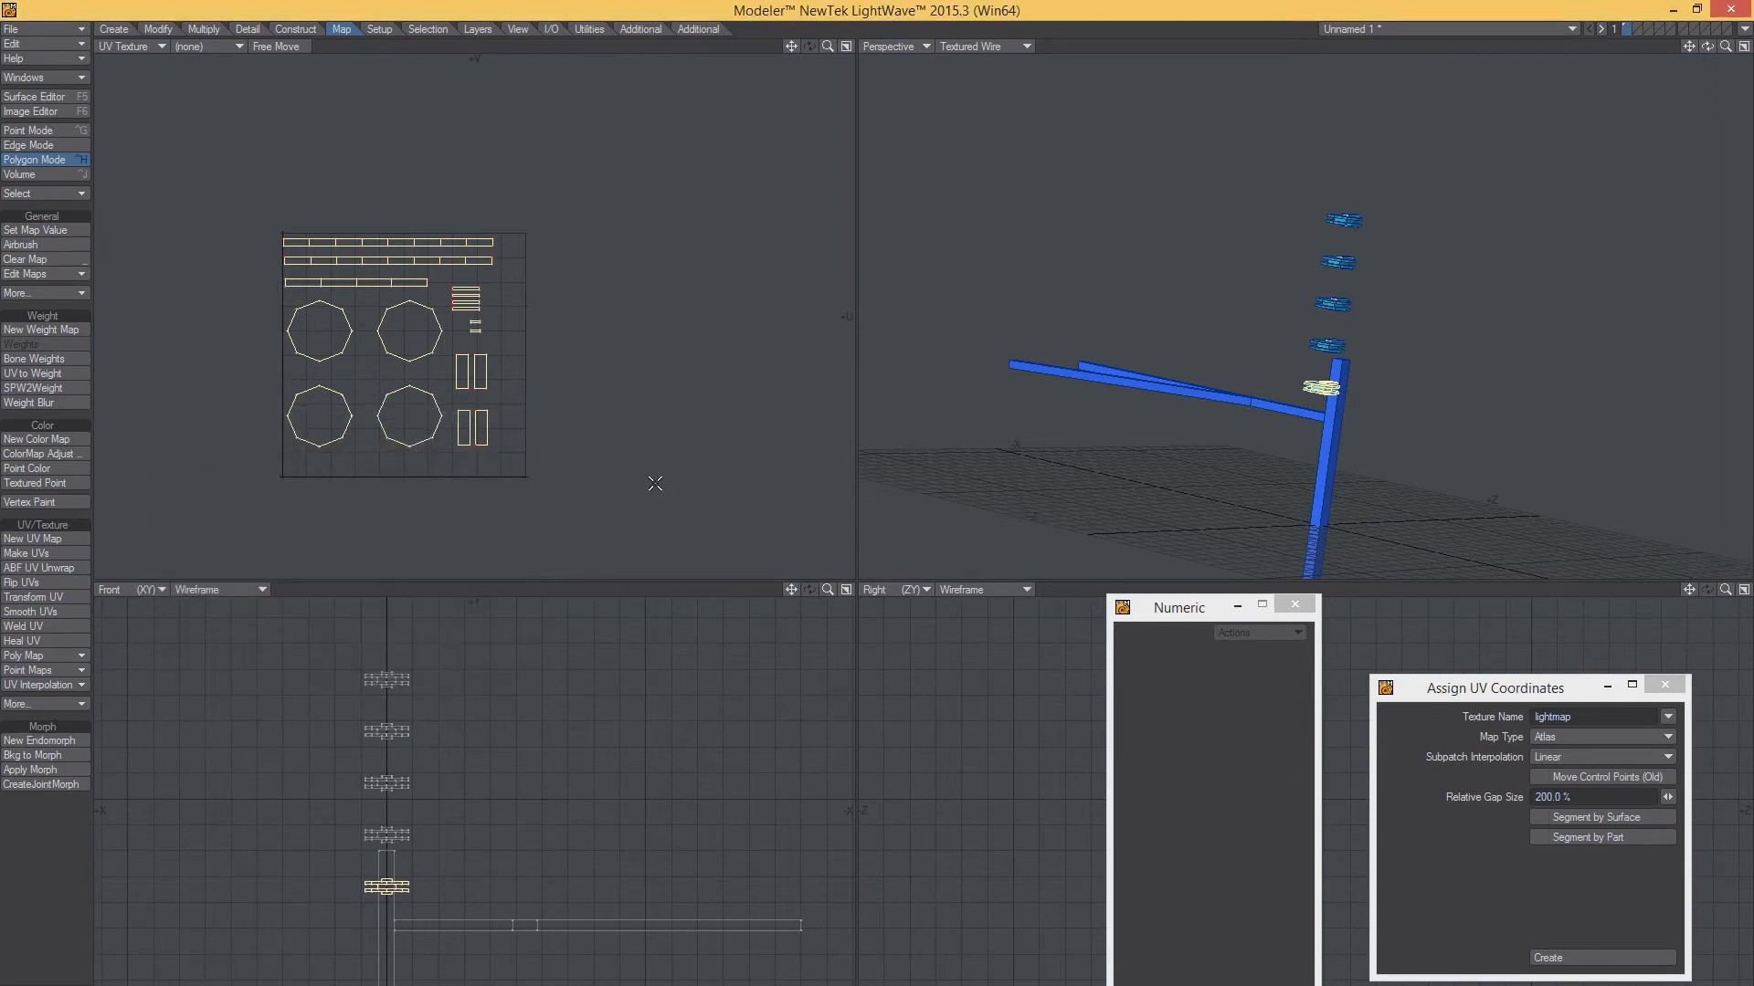
{"action": "key", "text": "u"}
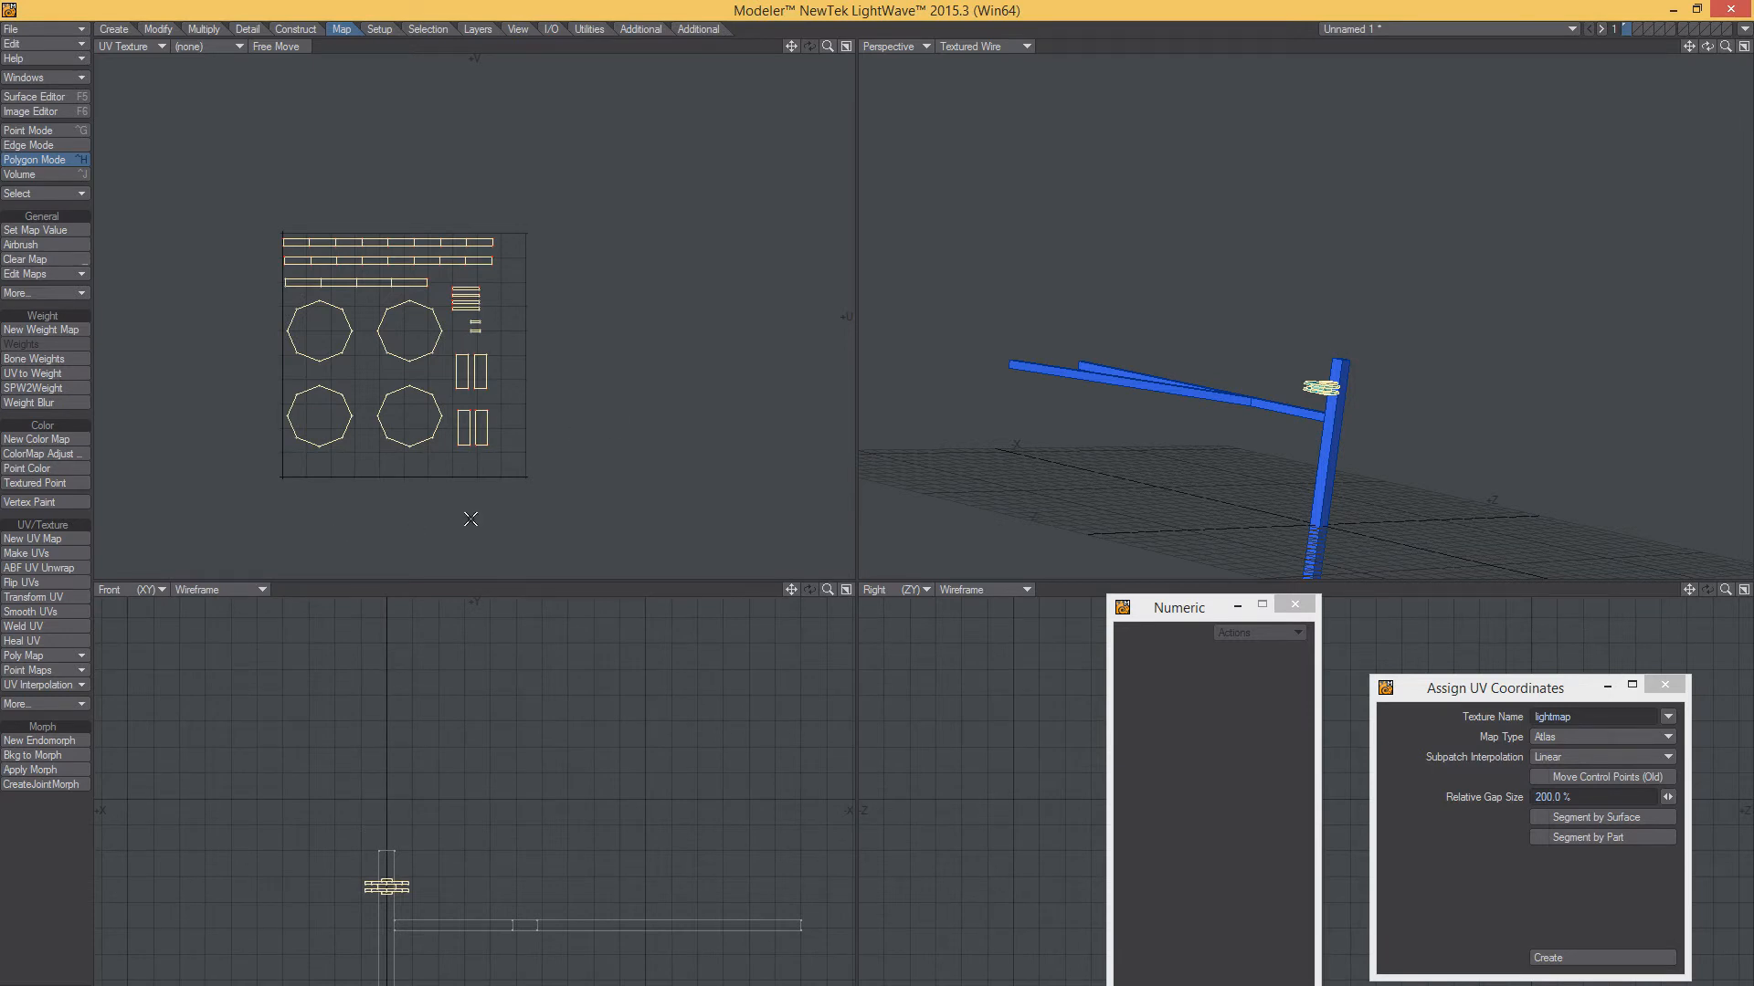
Try to create four clones of the disc assembly down the post with a Y offset of -150 mm
{"action": "key", "text": "c"}
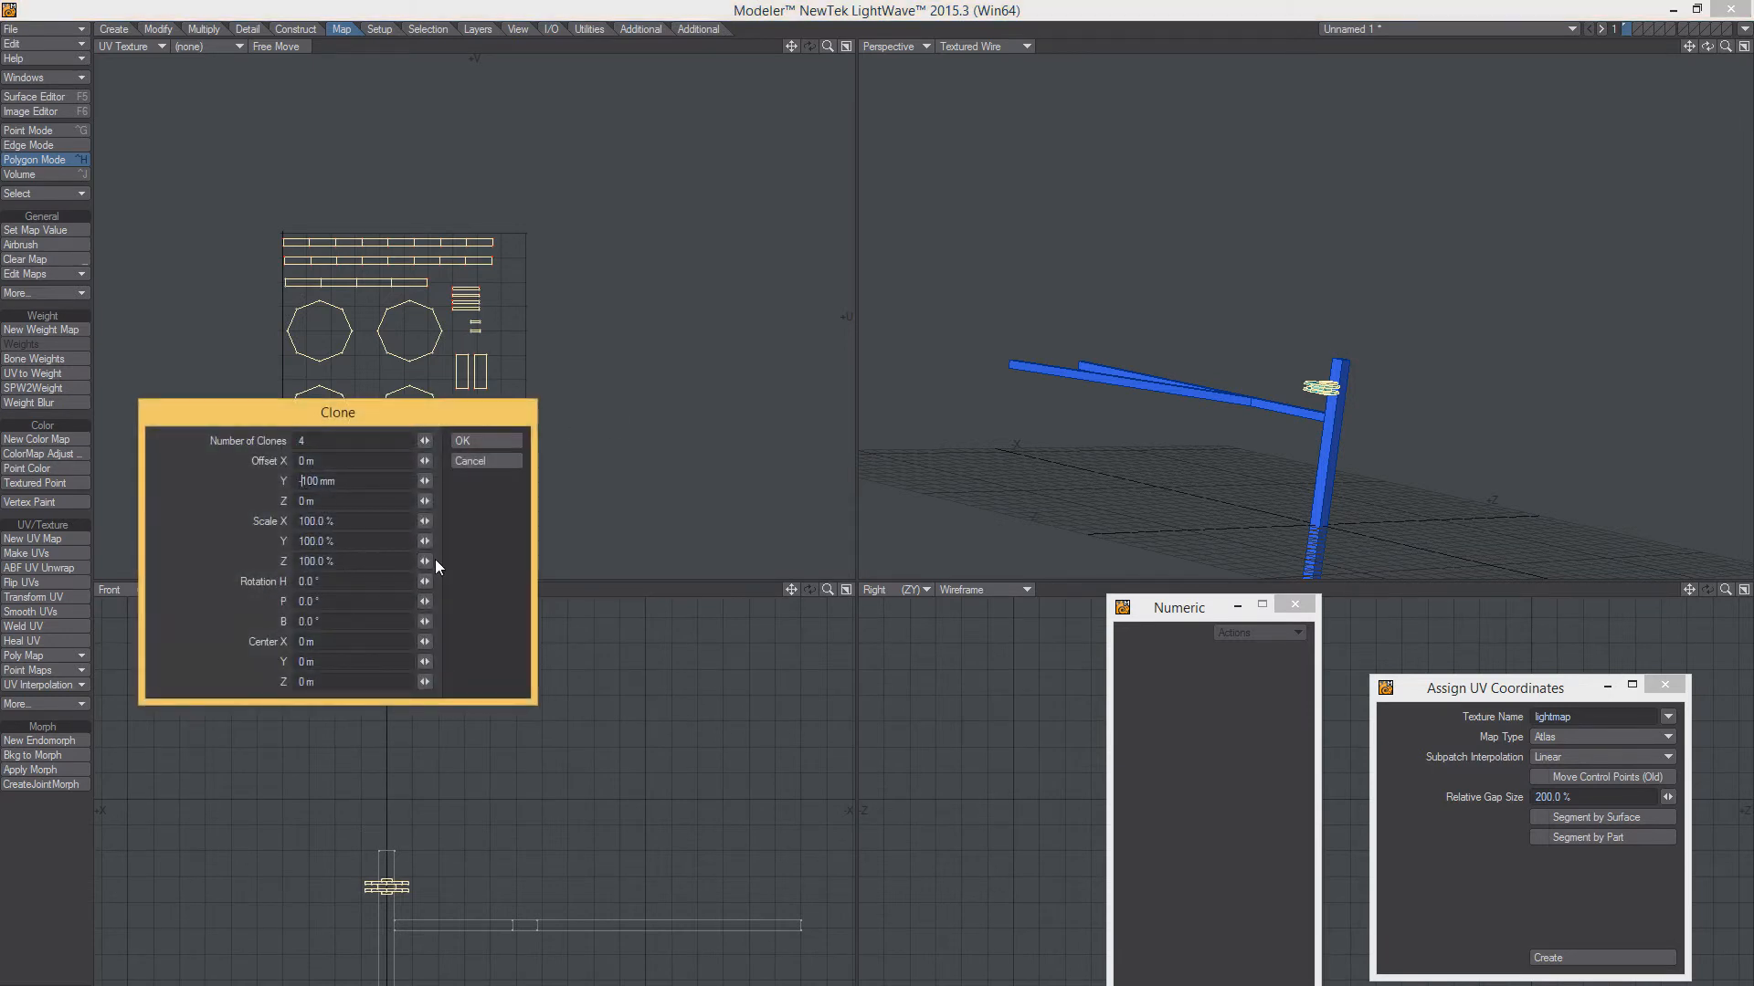
{"action": "key", "text": "Right"}
{"action": "key", "text": "Right"}
{"action": "left_click", "coordinate": [474, 441]}
{"action": "key", "text": "a"}
{"action": "left_click_drag", "start_coordinate": [1348, 211], "coordinate": [1442, 271], "text": "alt"}
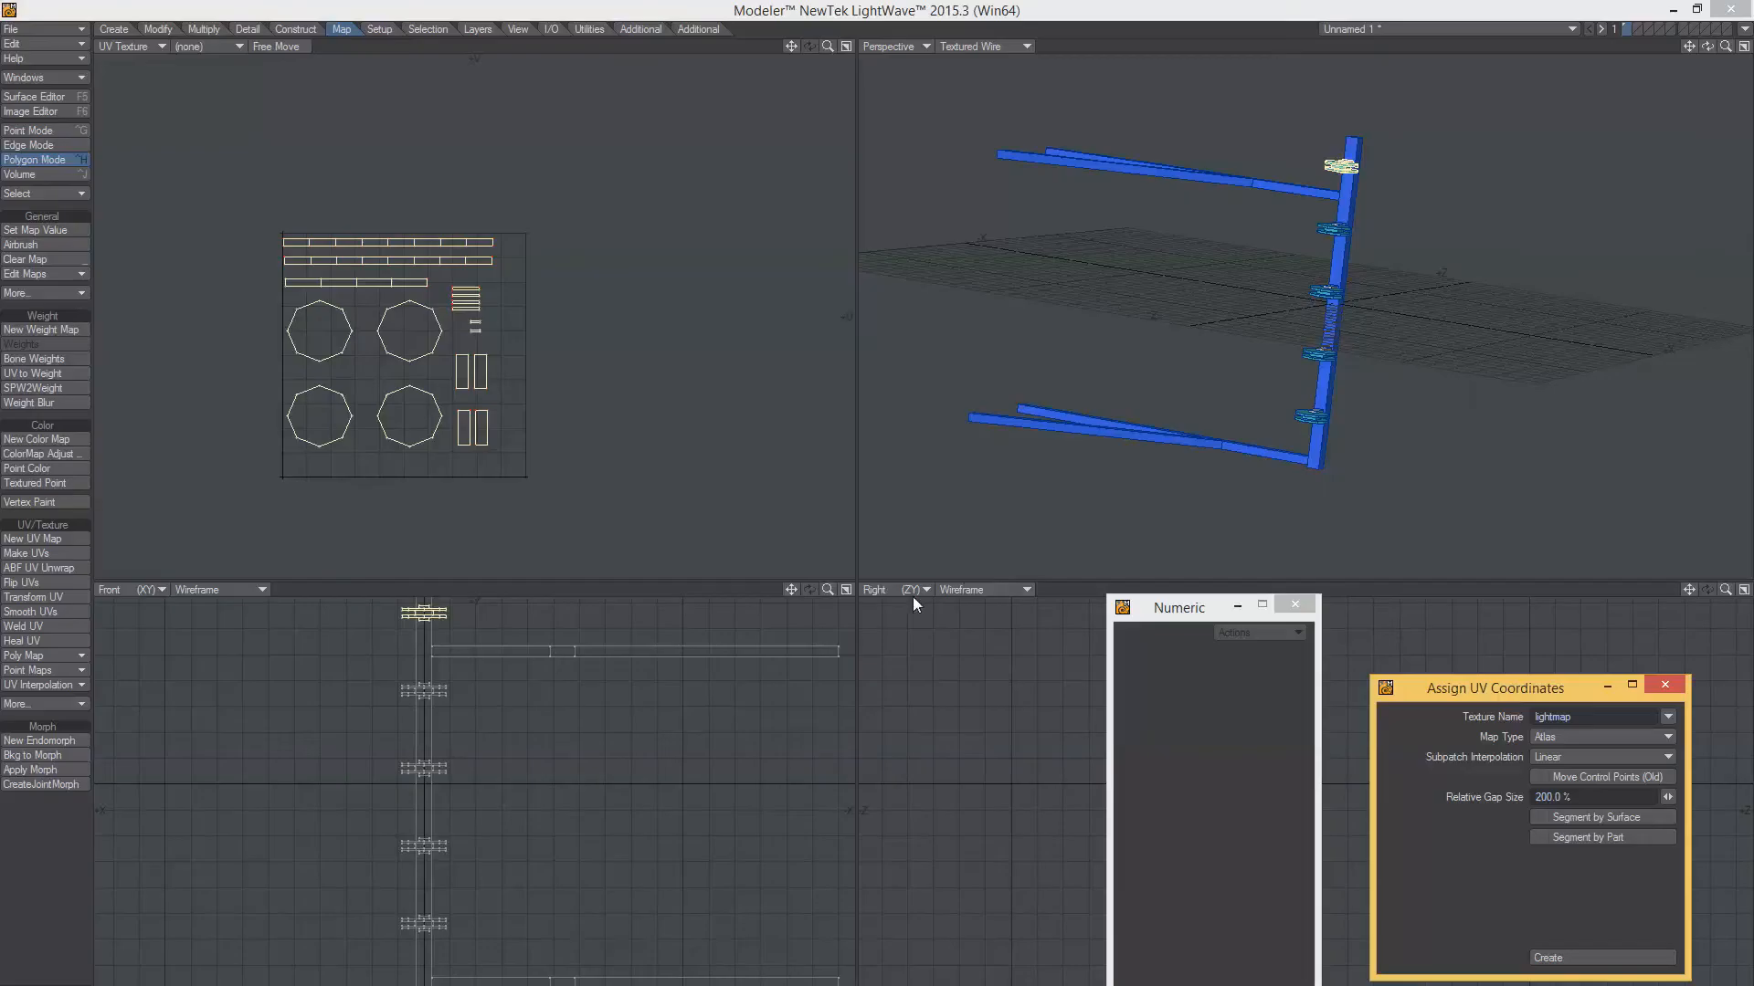
{"action": "mouse_move", "coordinate": [1086, 283]}
{"action": "left_mouse_down", "text": "alt"}
{"action": "mouse_move", "coordinate": [1123, 274]}
{"action": "mouse_move", "coordinate": [1080, 266]}
{"action": "mouse_move", "coordinate": [1114, 283]}
{"action": "left_mouse_up", "text": "alt"}
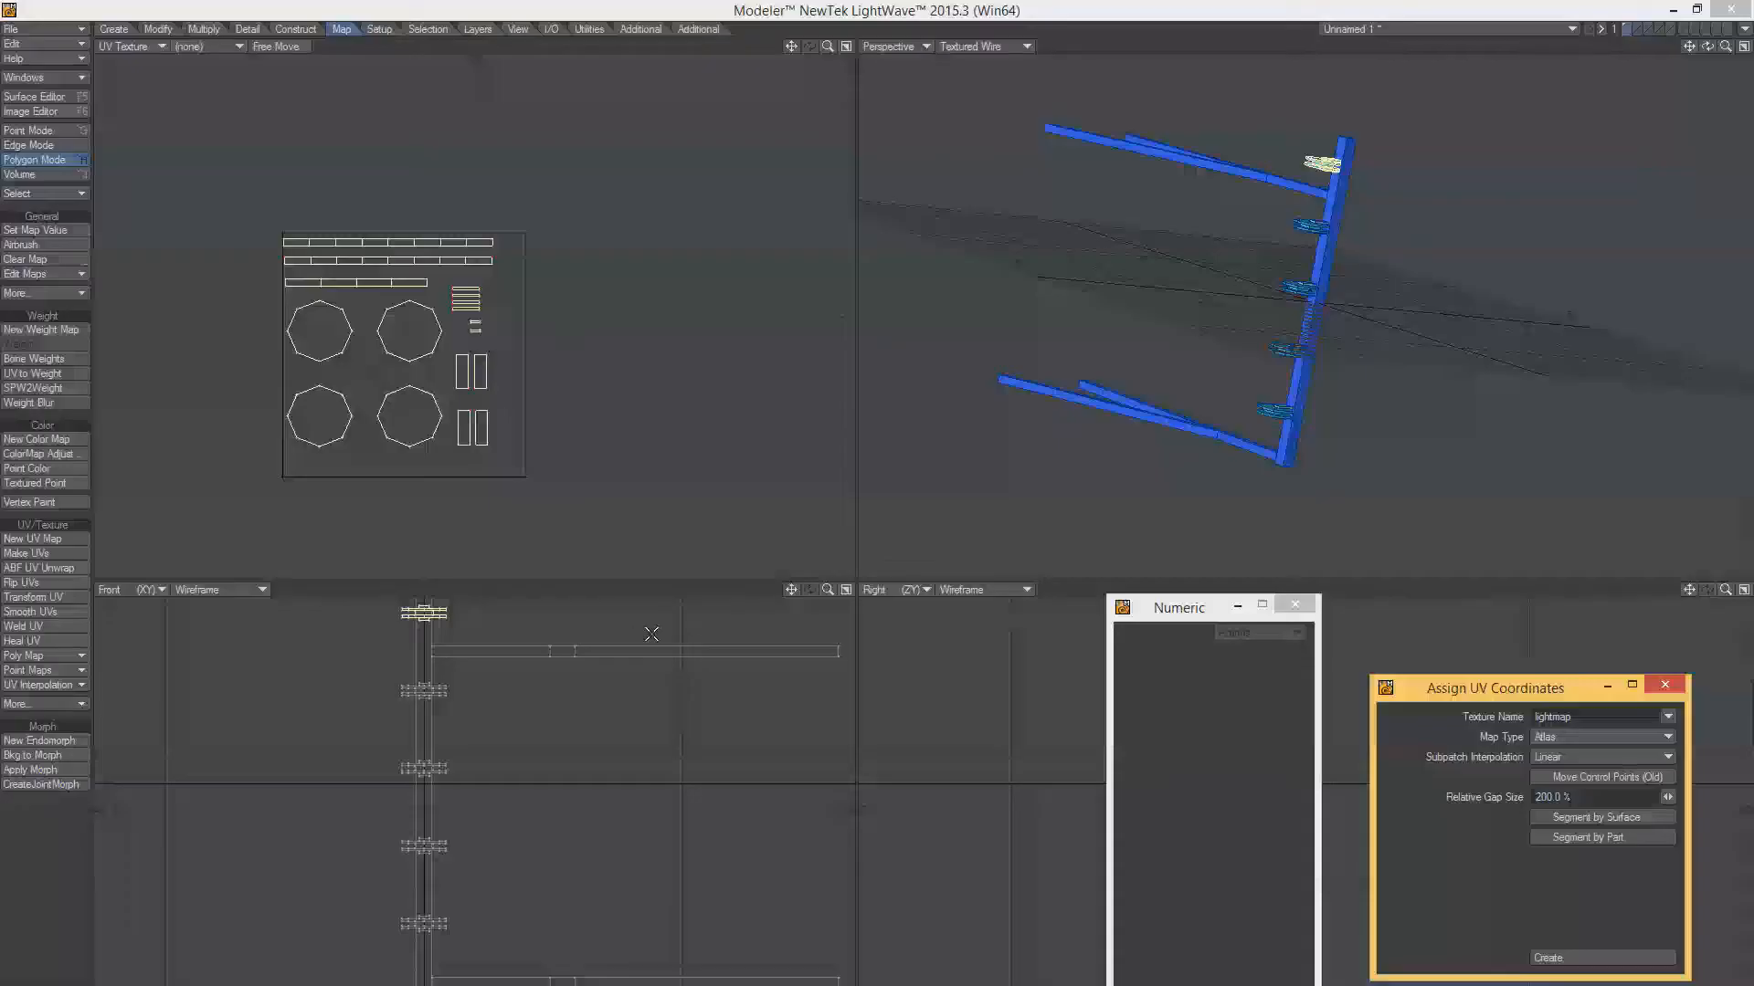
{"action": "left_click_drag", "start_coordinate": [1160, 274], "coordinate": [1279, 265], "text": "alt"}
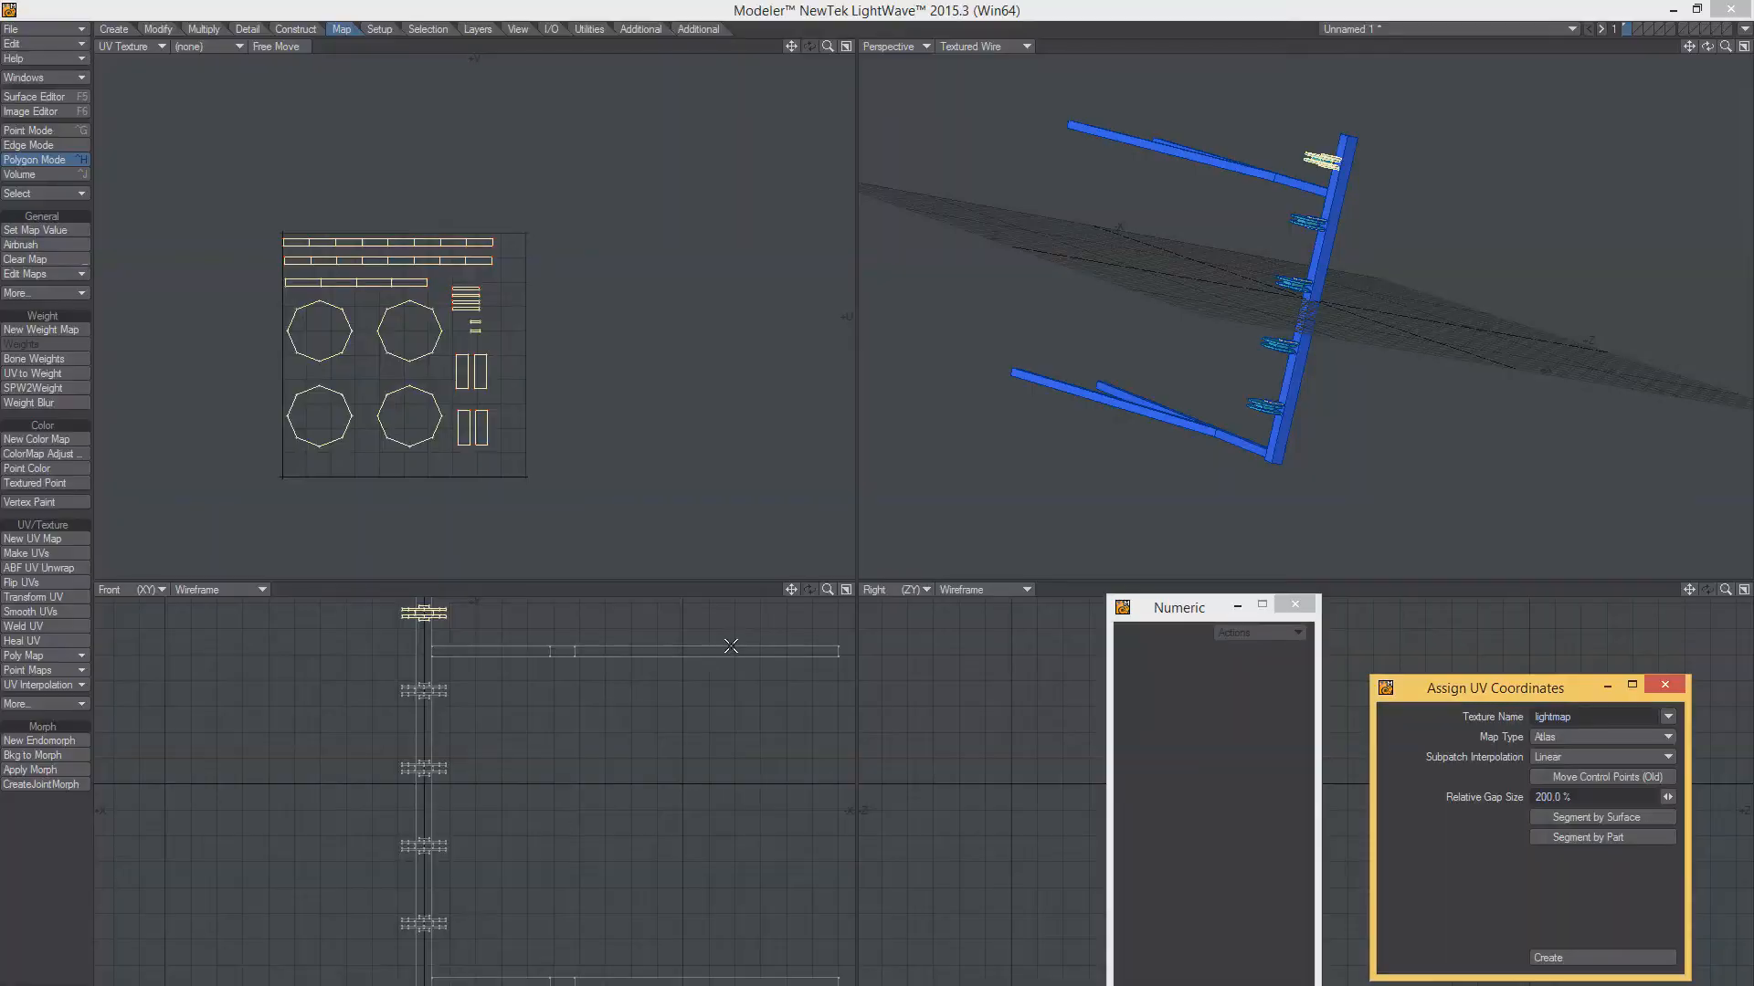
{"action": "key", "text": "Delete"}
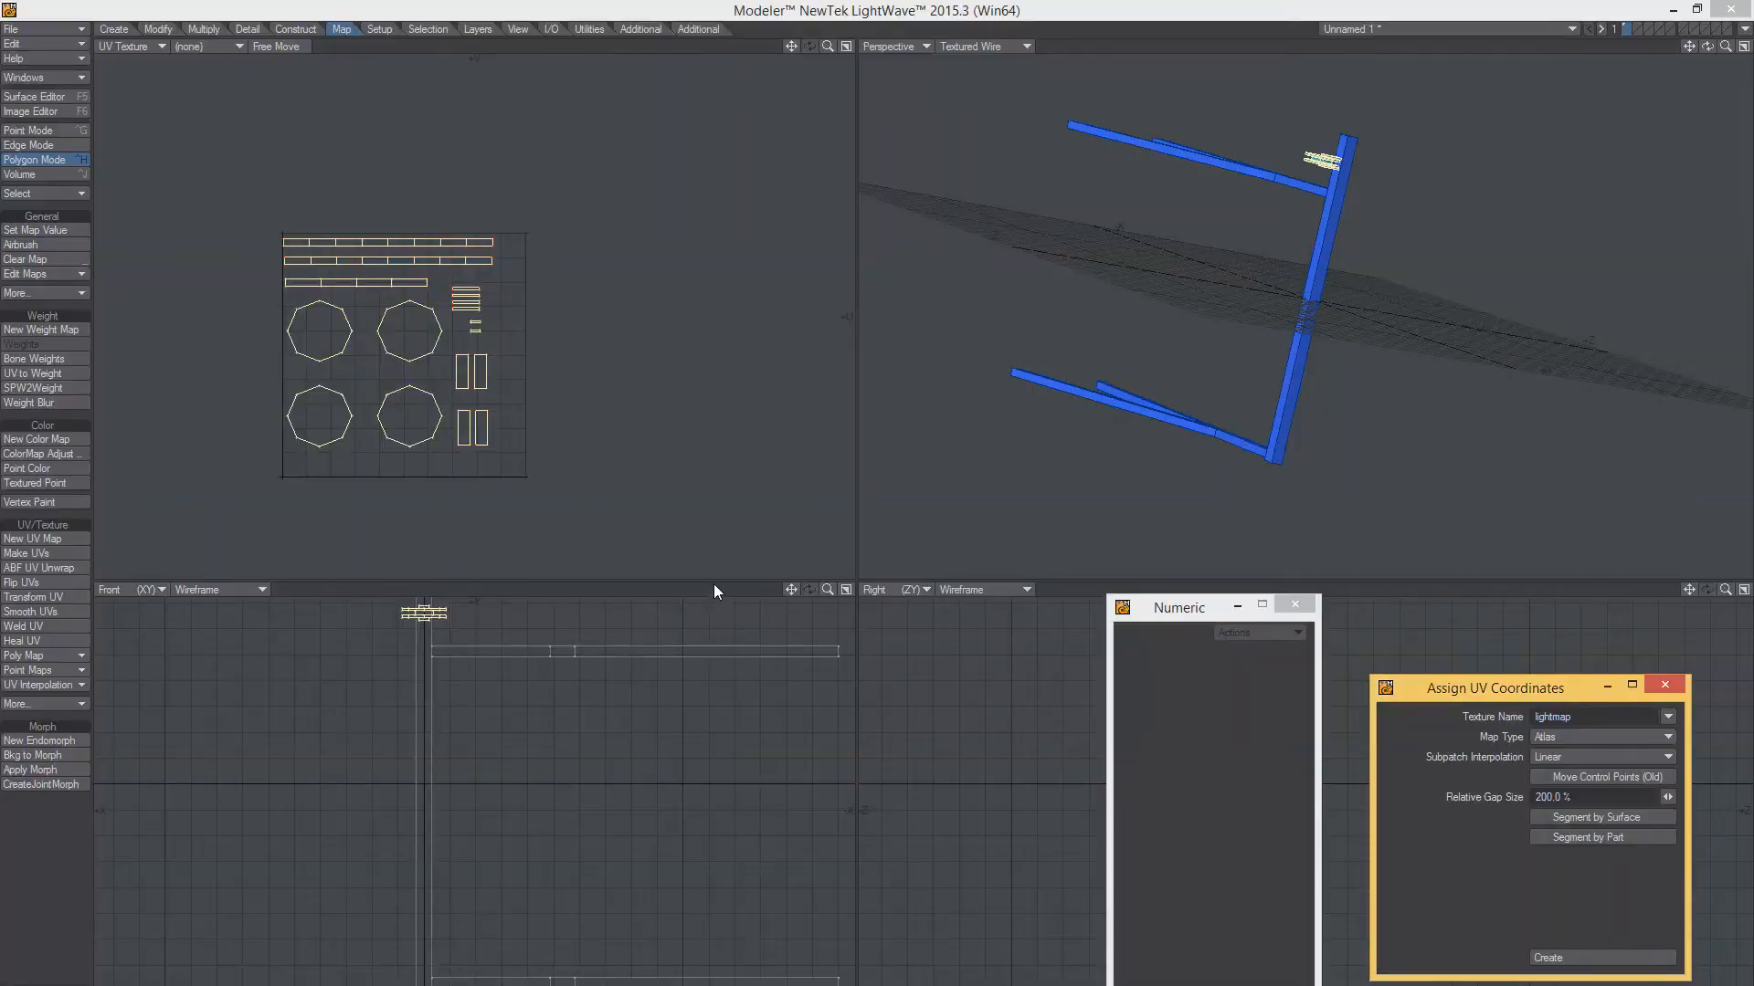
Create four clones of the disc assembly down the post with a Y offset of -175 mm
{"action": "key", "text": "c"}
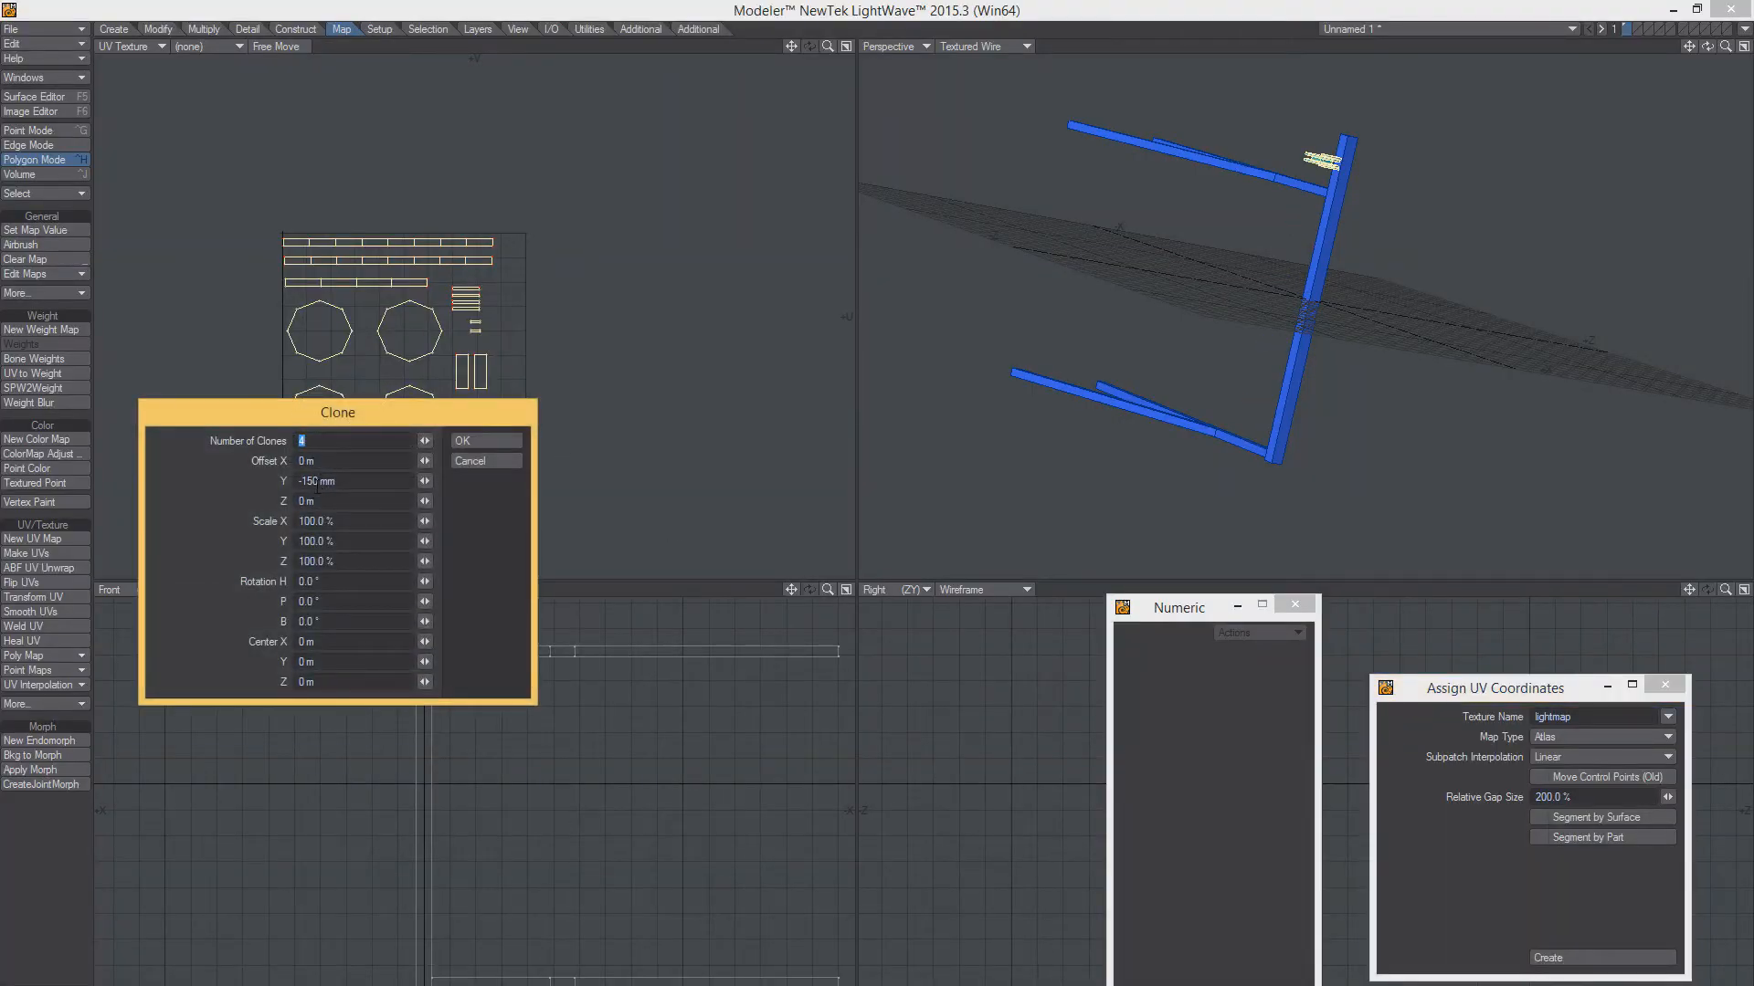
{"action": "key", "text": "BackSpace"}
{"action": "key", "text": "BackSpace"}
{"action": "type", "text": "75"}
{"action": "left_click", "coordinate": [466, 442]}
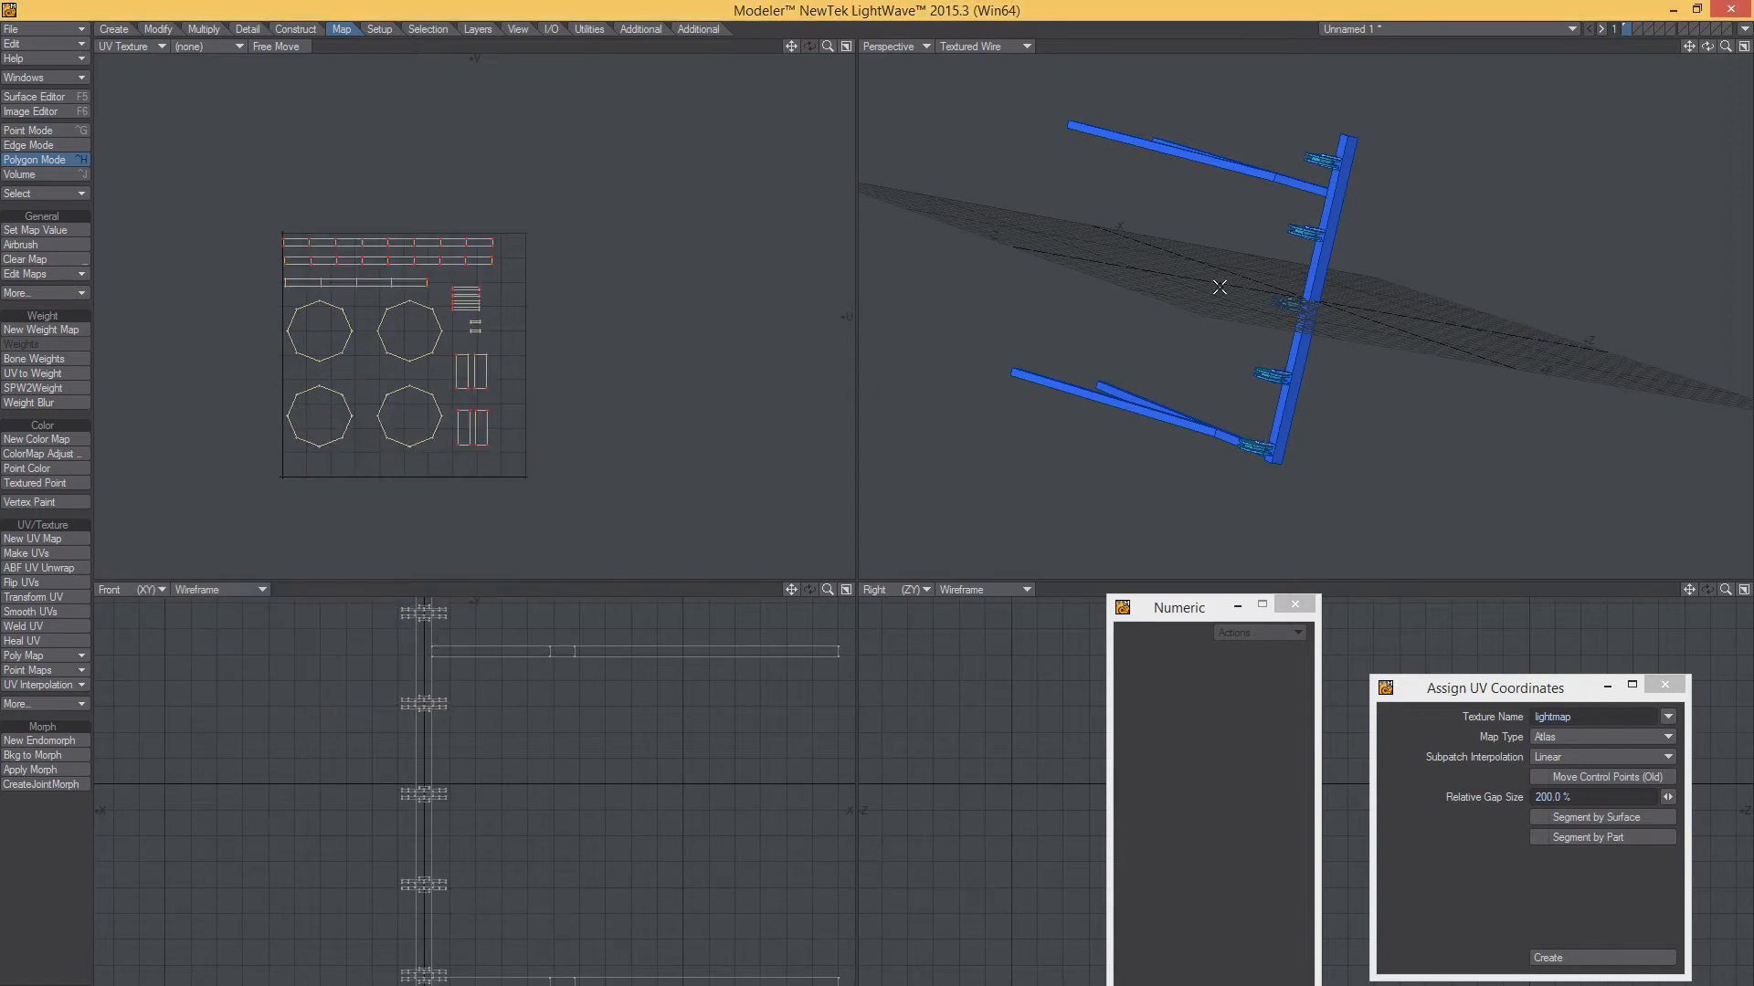
Select both upper arm beams, move them -185 mm in Y along the post, and clear the selection
{"action": "left_click_drag", "start_coordinate": [1220, 287], "coordinate": [1263, 173], "text": "alt"}
{"action": "left_click", "coordinate": [1263, 172]}
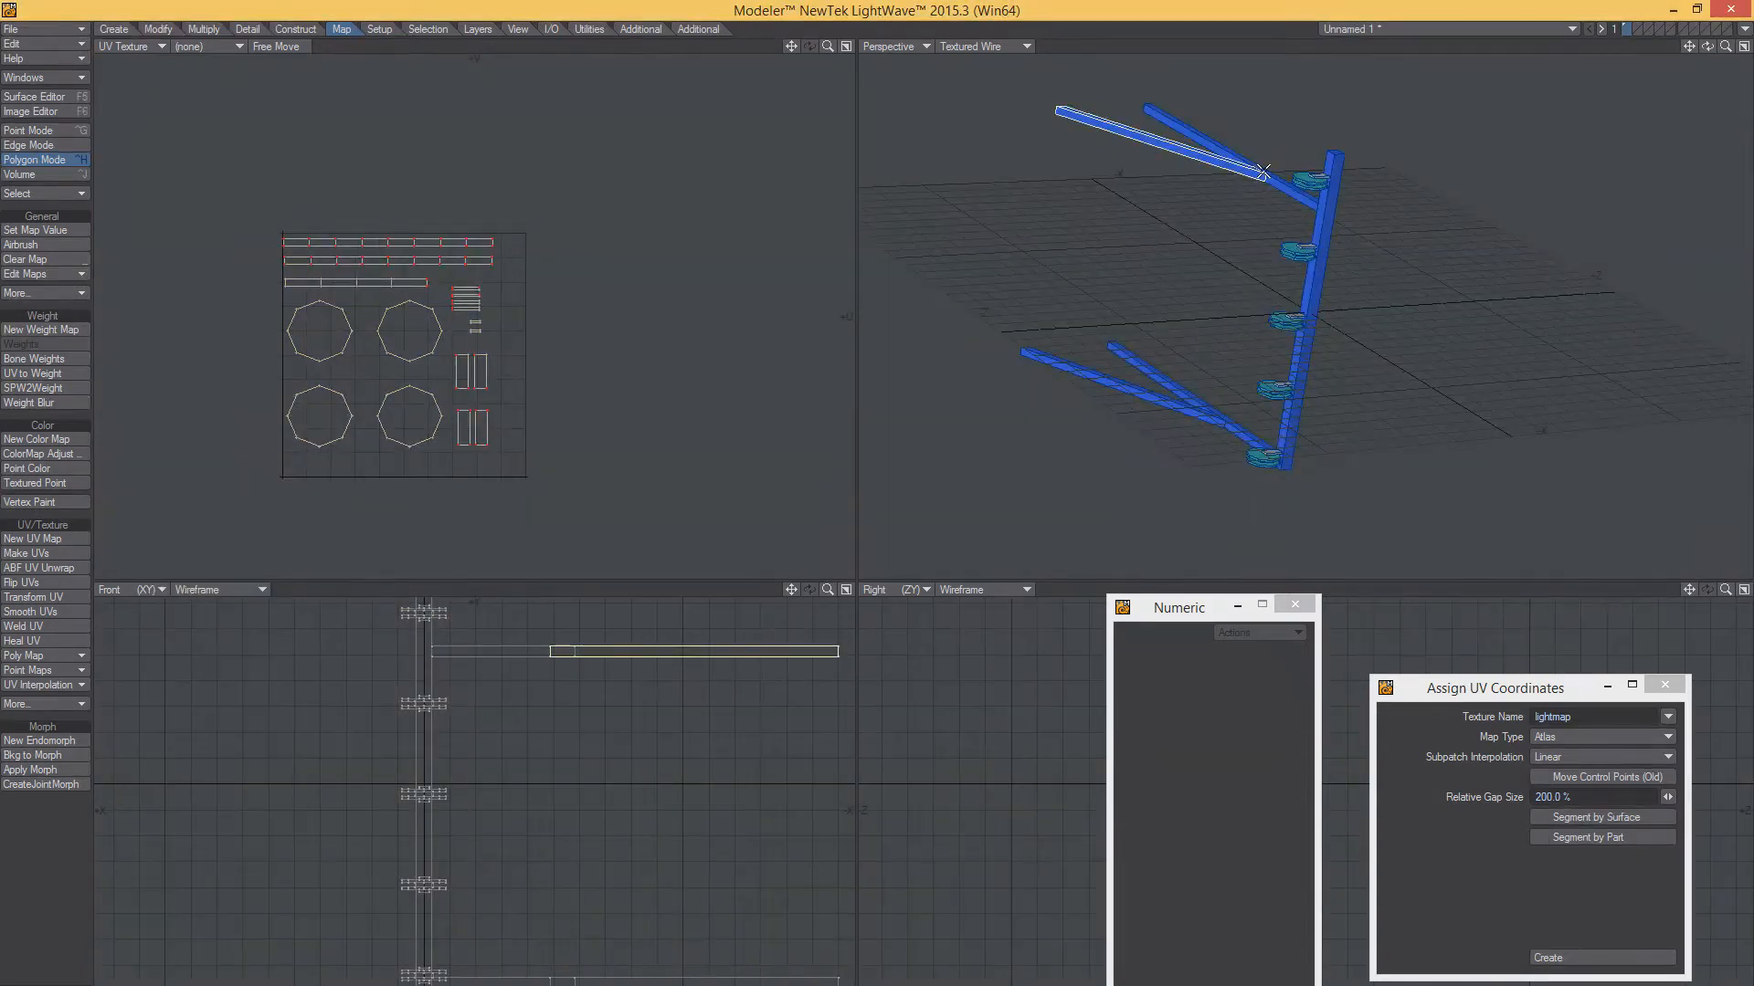
{"action": "left_click", "coordinate": [1268, 178]}
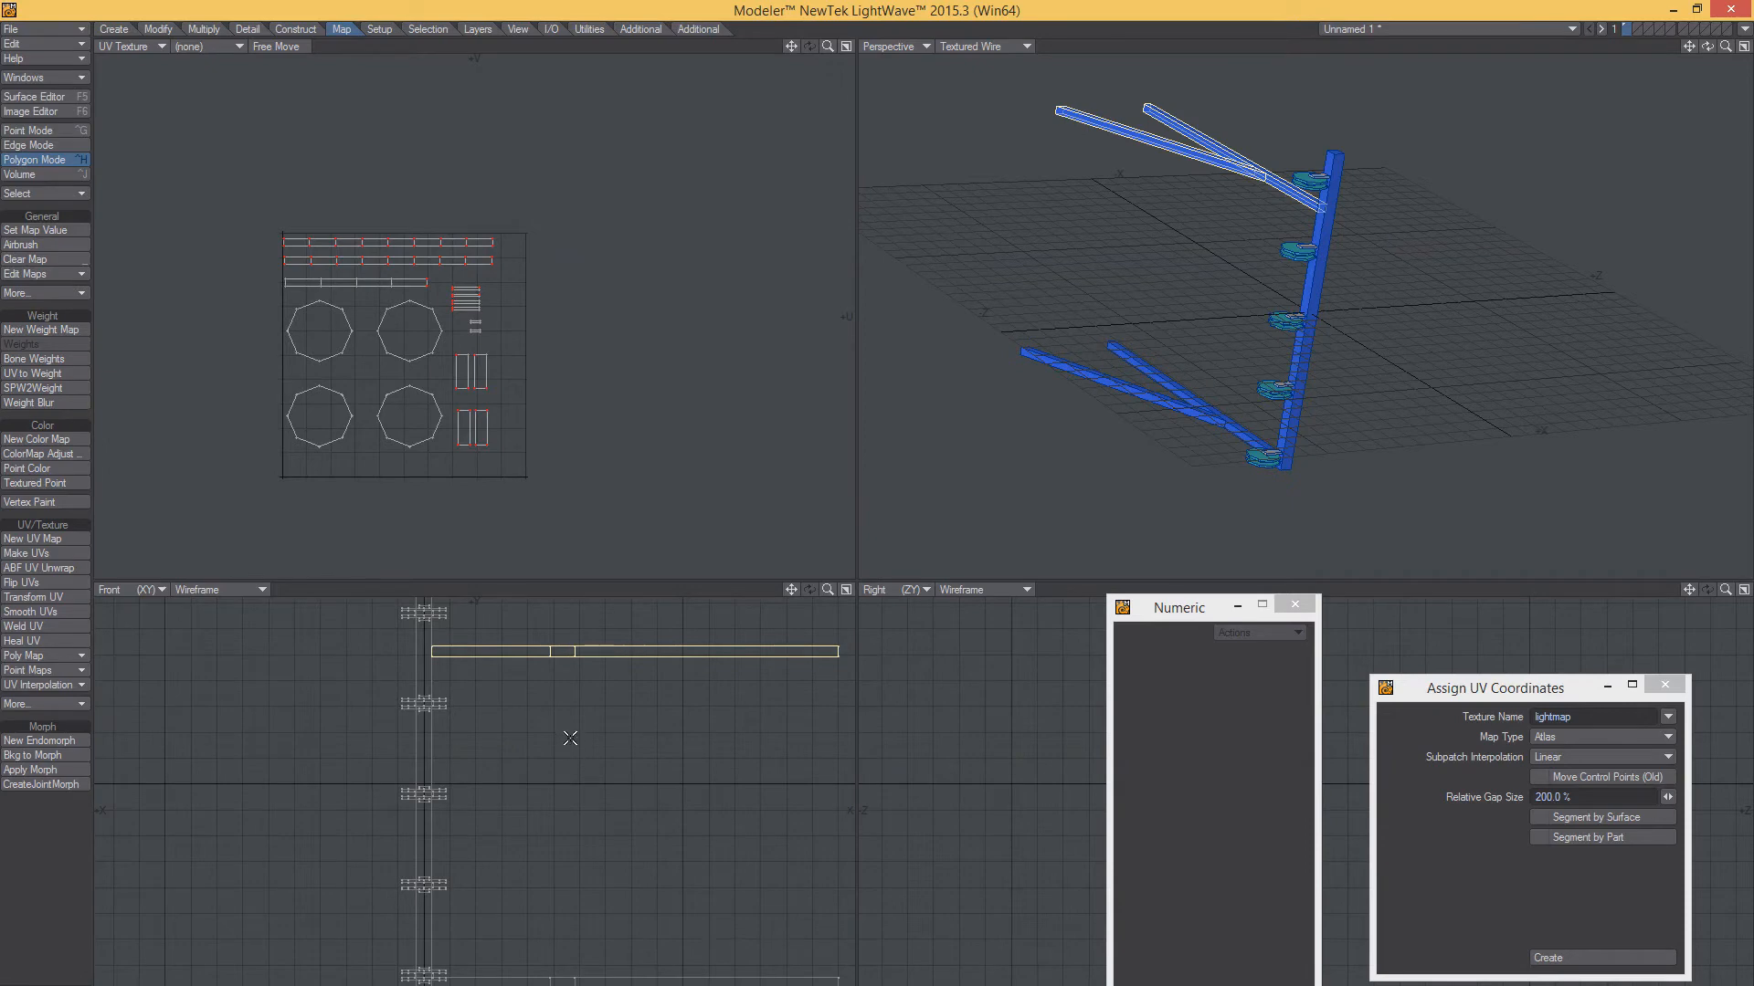
{"action": "key", "text": "t"}
{"action": "left_click_drag", "start_coordinate": [570, 738], "coordinate": [570, 834]}
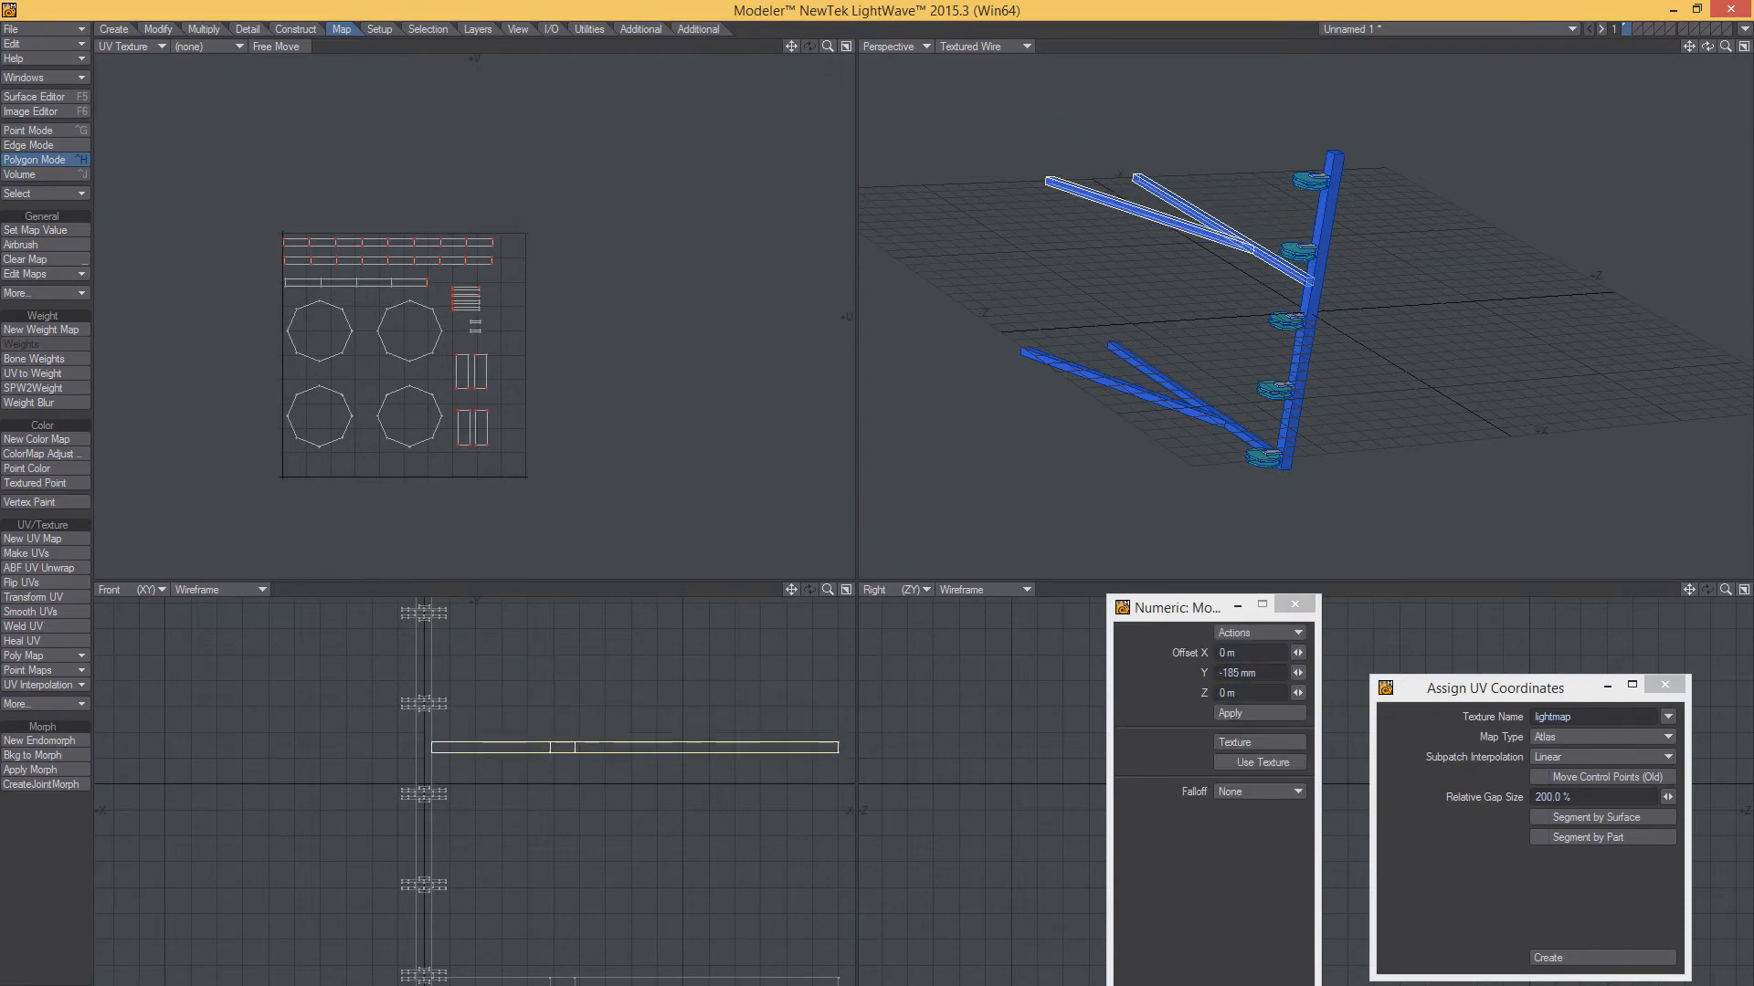
{"action": "key", "text": "/"}
Select the complete bracket plates on all the discs and assign them the dark metal surface
{"action": "left_click_drag", "start_coordinate": [961, 530], "coordinate": [1275, 380], "text": "alt"}
{"action": "scroll", "coordinate": [1330, 262], "scroll_direction": "up", "scroll_amount": 3}
{"action": "left_click", "coordinate": [1328, 257]}
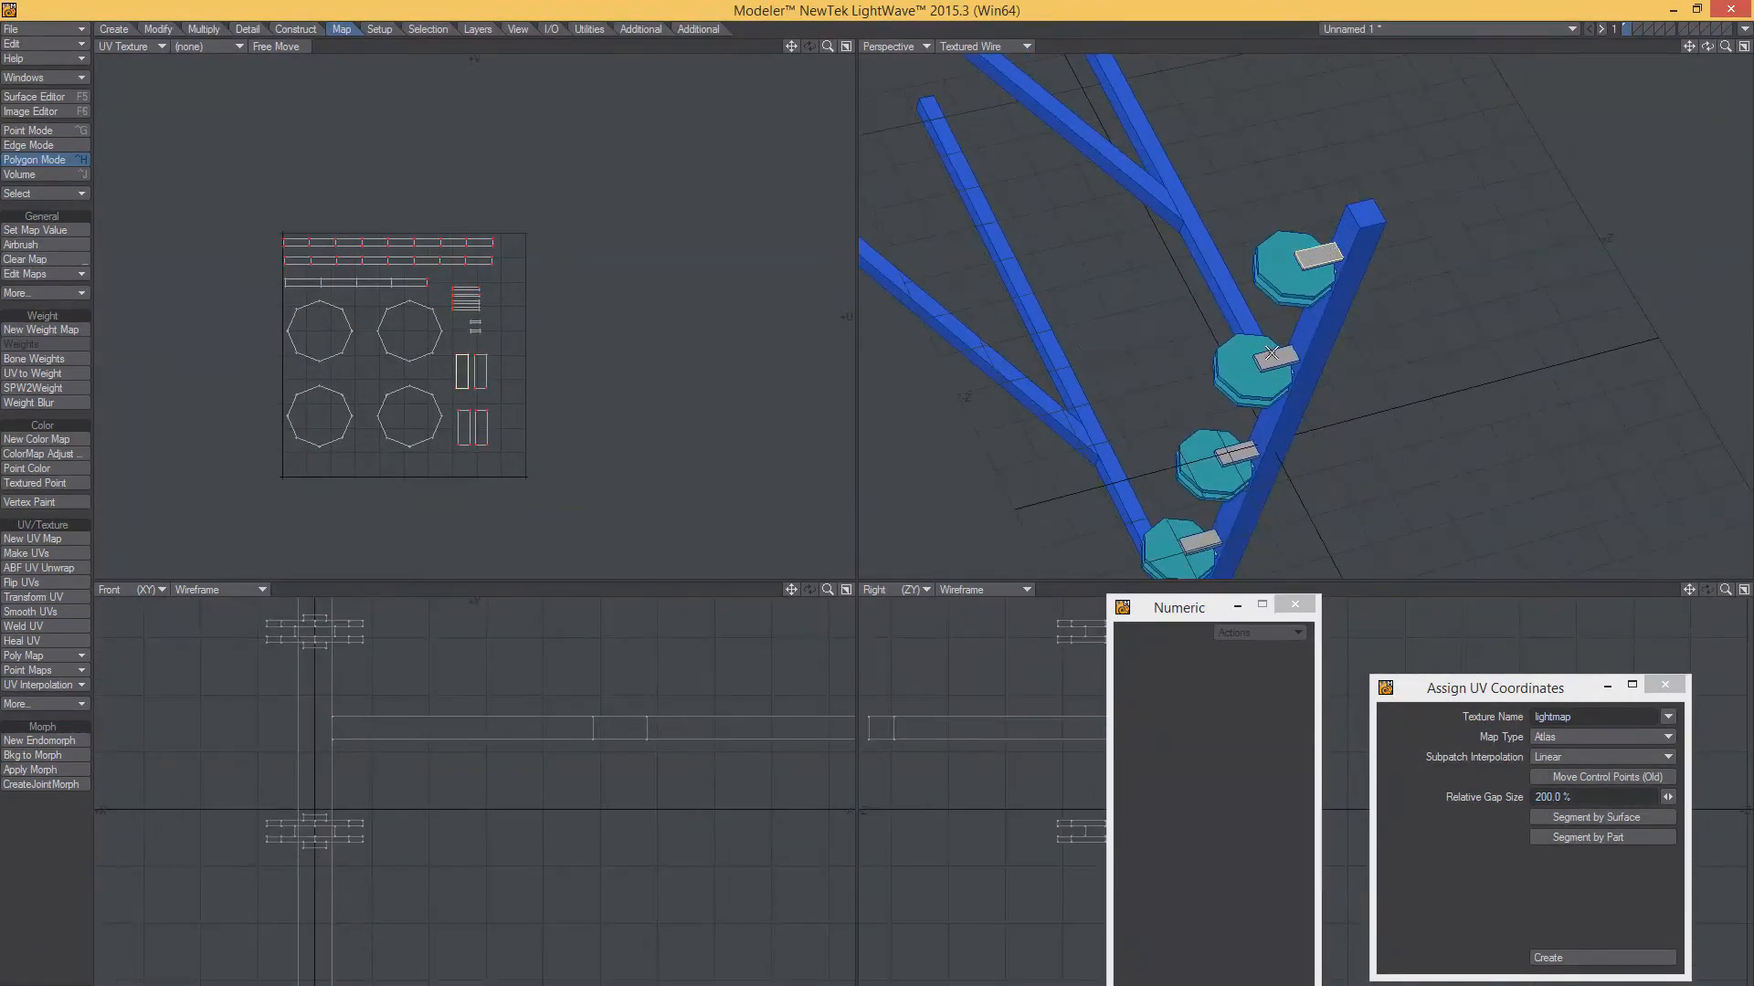
{"action": "left_click_drag", "start_coordinate": [497, 445], "coordinate": [458, 421], "text": "shift"}
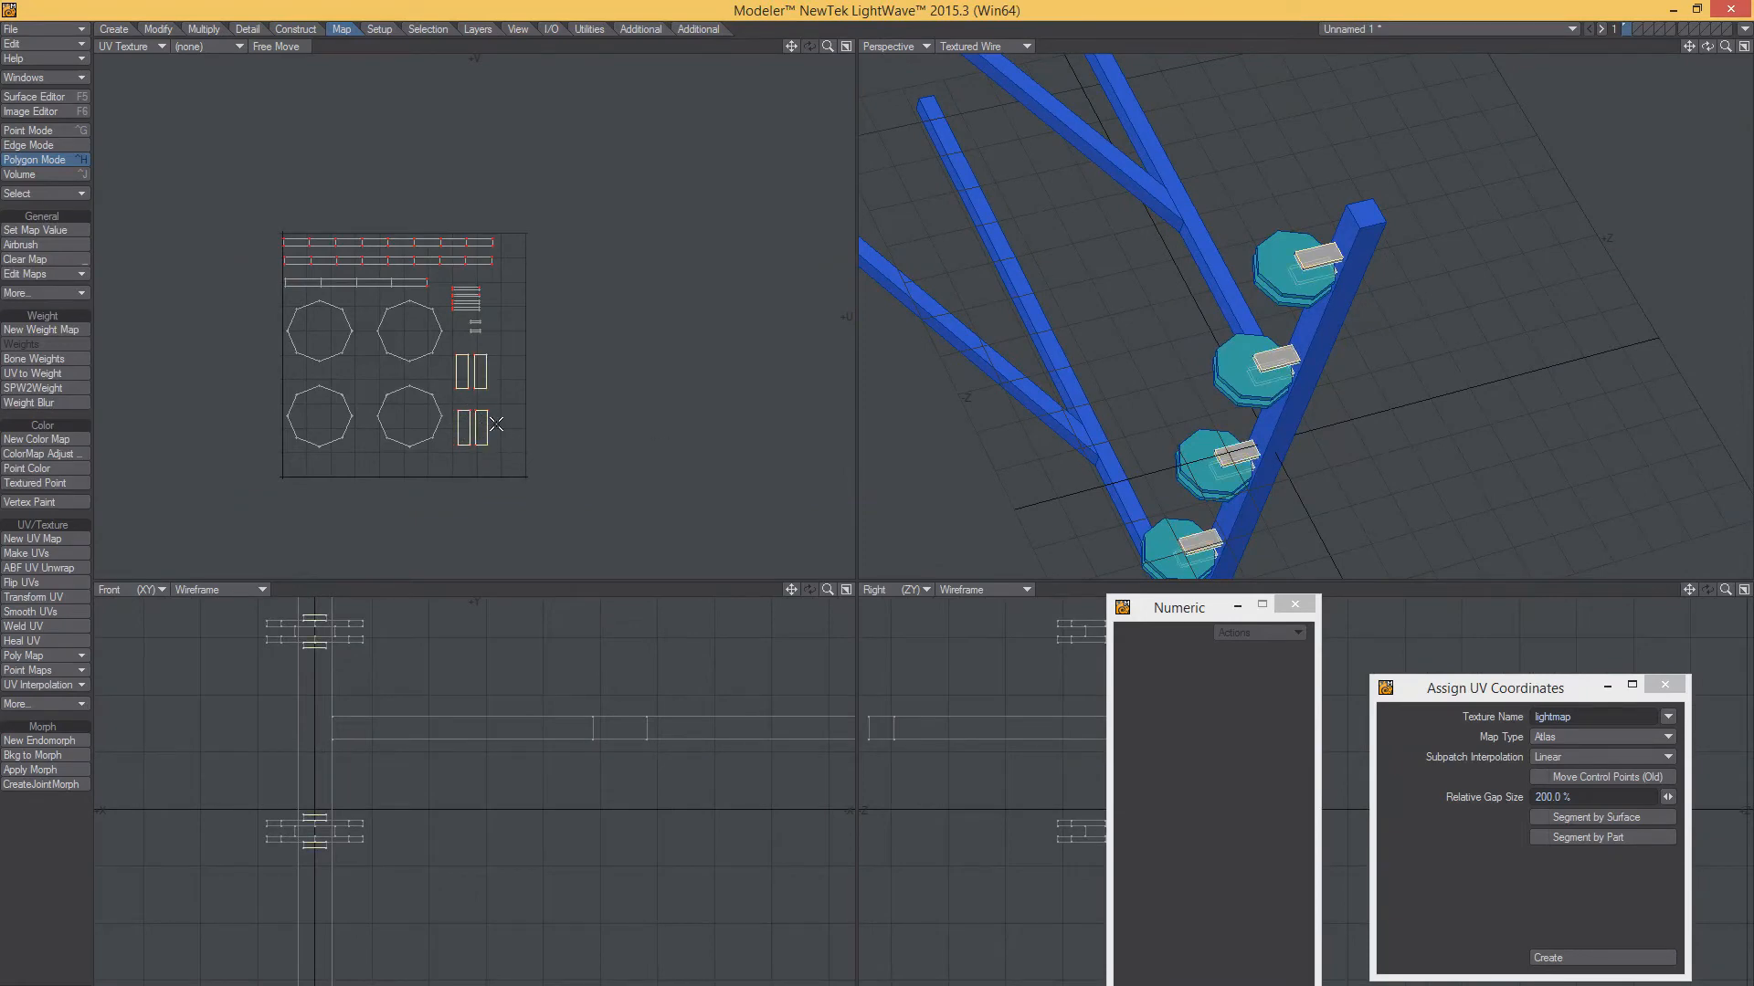
{"action": "key", "text": "]"}
{"action": "key", "text": "q"}
{"action": "left_click", "coordinate": [423, 442]}
{"action": "left_click", "coordinate": [407, 468]}
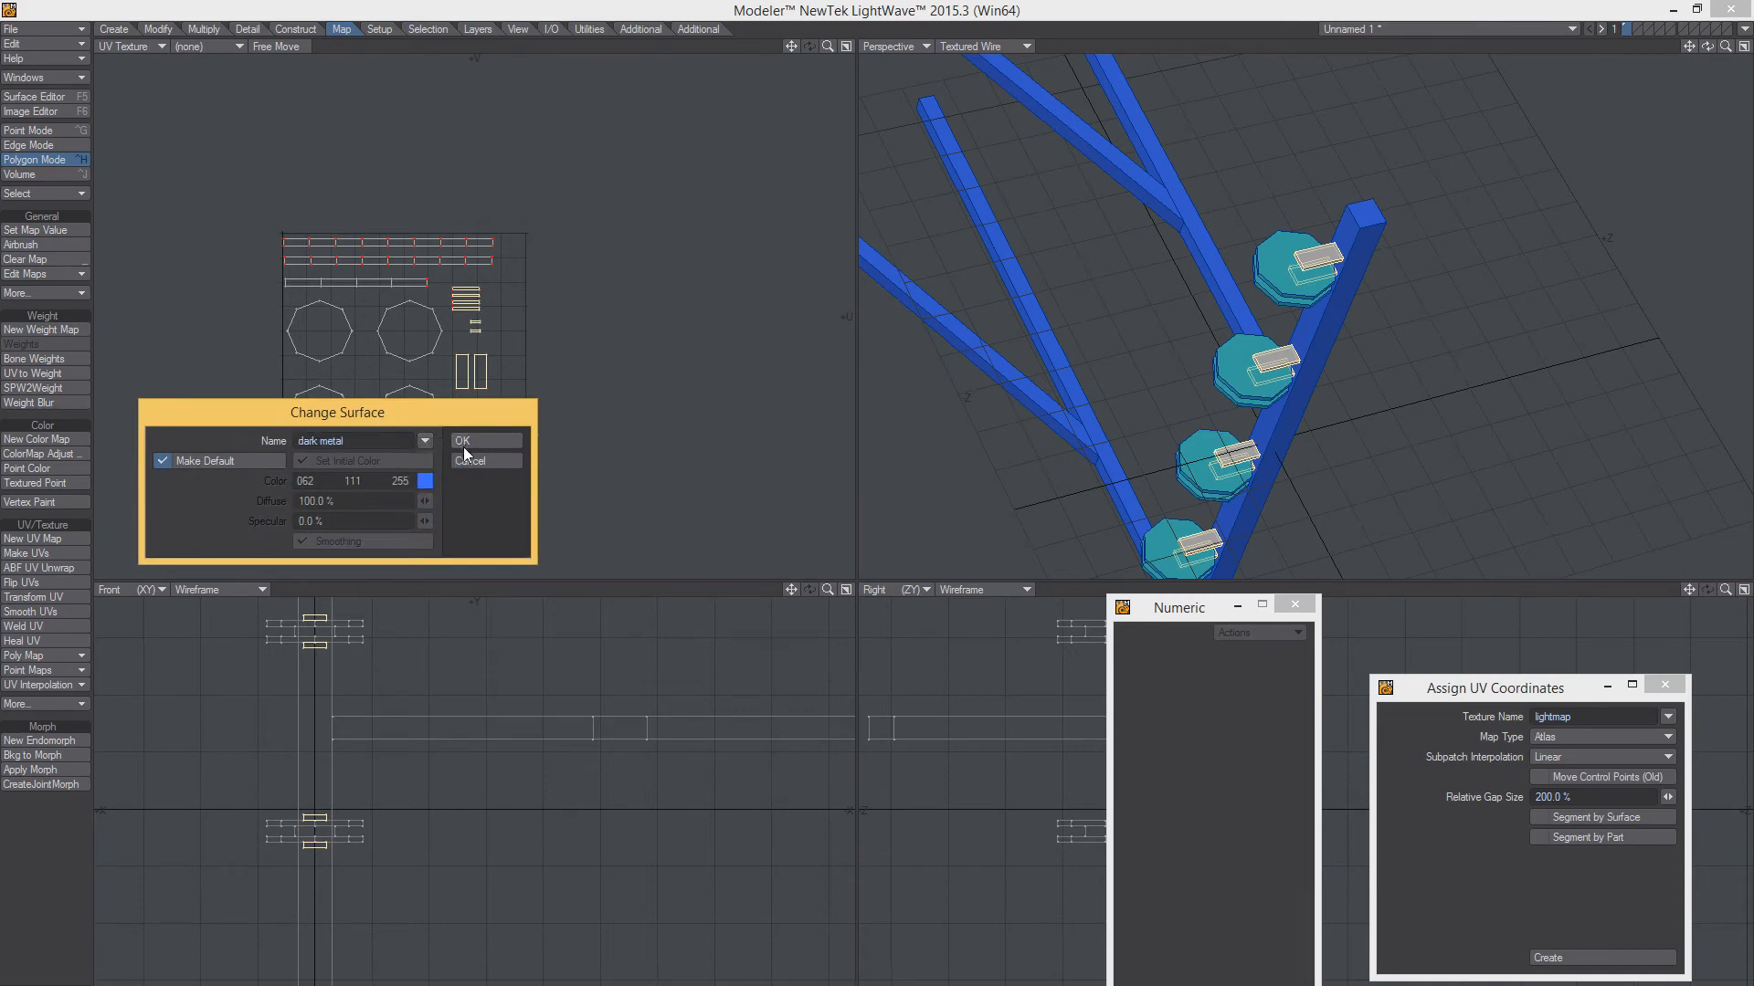
{"action": "left_click", "coordinate": [463, 442]}
Assign atlas UV coordinates to the bracket plates in the Texture map and clear the selection
{"action": "left_click", "coordinate": [1668, 717]}
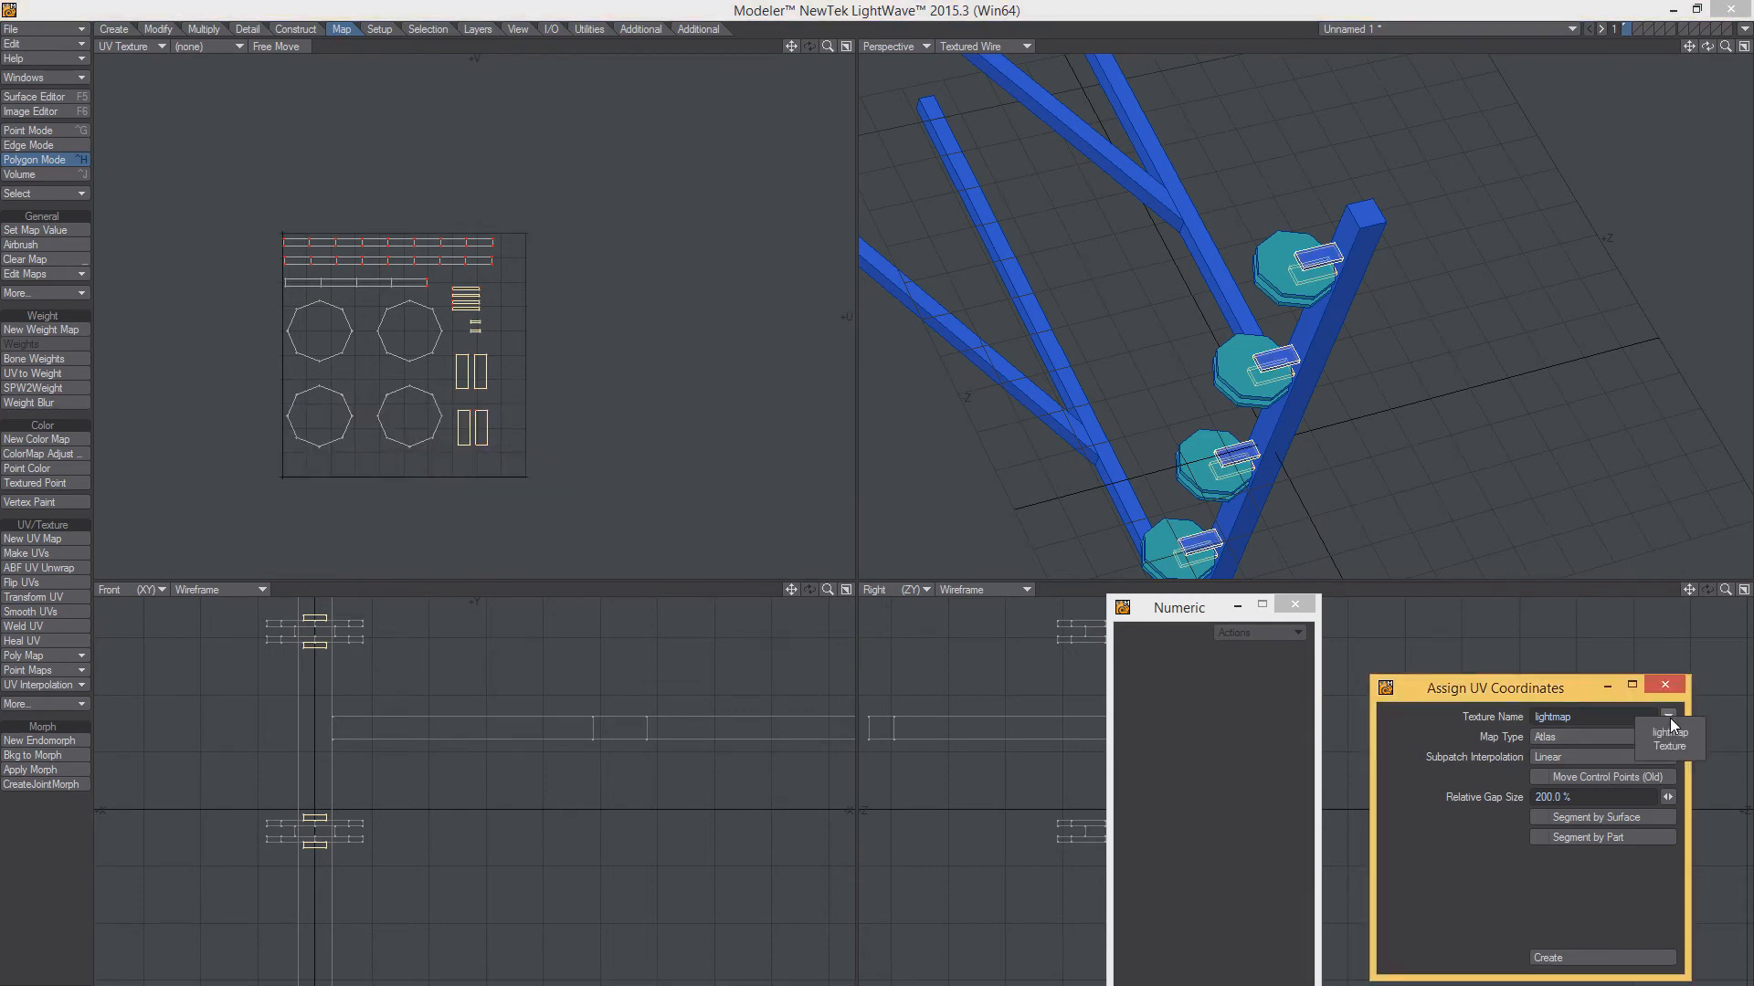
{"action": "left_click", "coordinate": [1663, 745]}
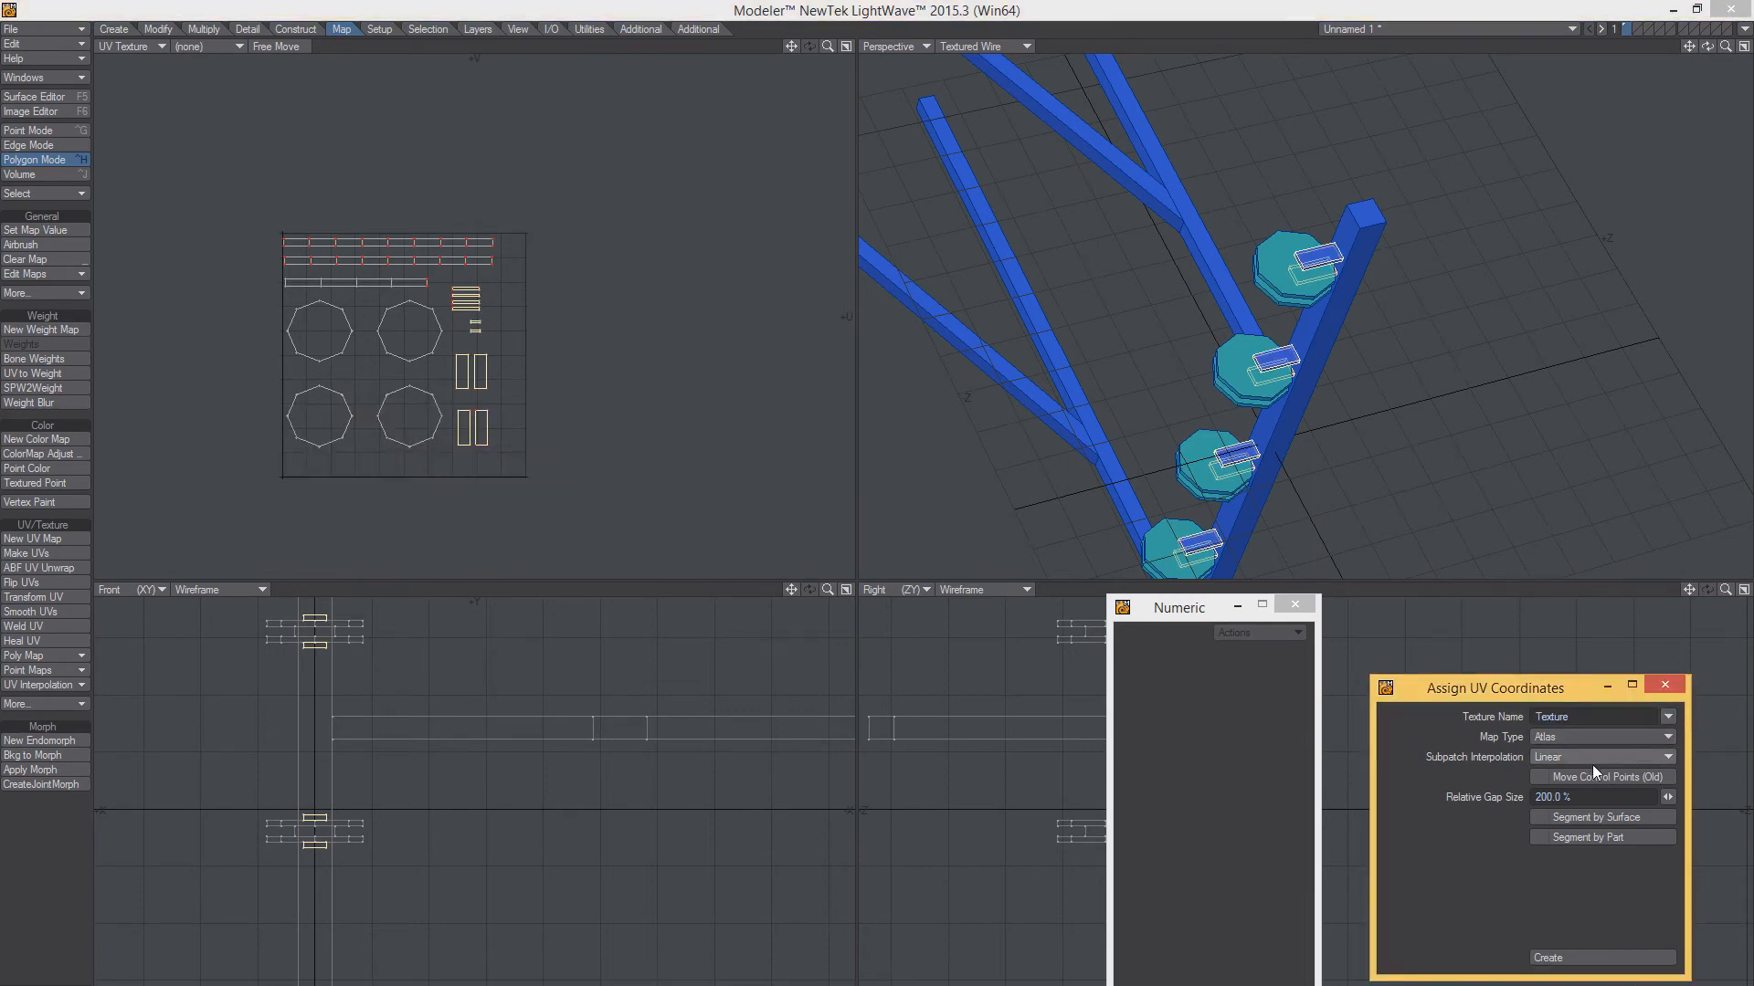
{"action": "left_click", "coordinate": [1564, 954]}
{"action": "key", "text": "/"}
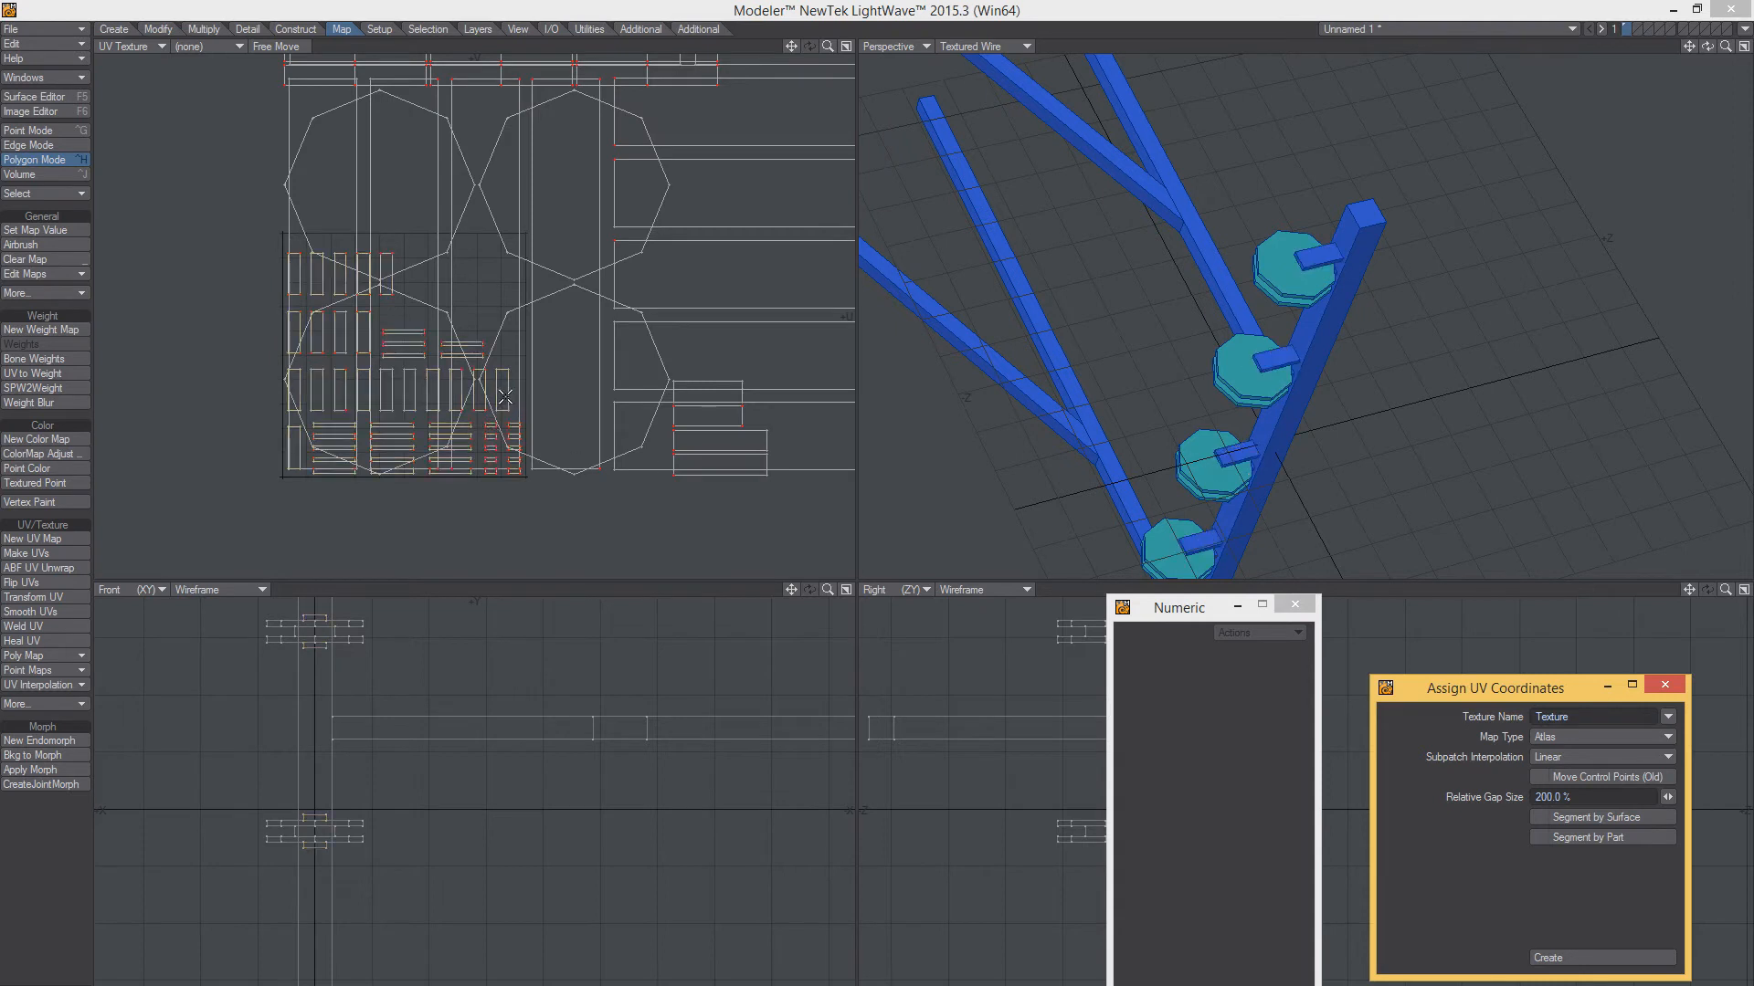
Review the whole Texture UV layout and switch the working UV map back to lightmap
{"action": "left_click_drag", "start_coordinate": [661, 394], "coordinate": [769, 429], "text": "ctrl+alt"}
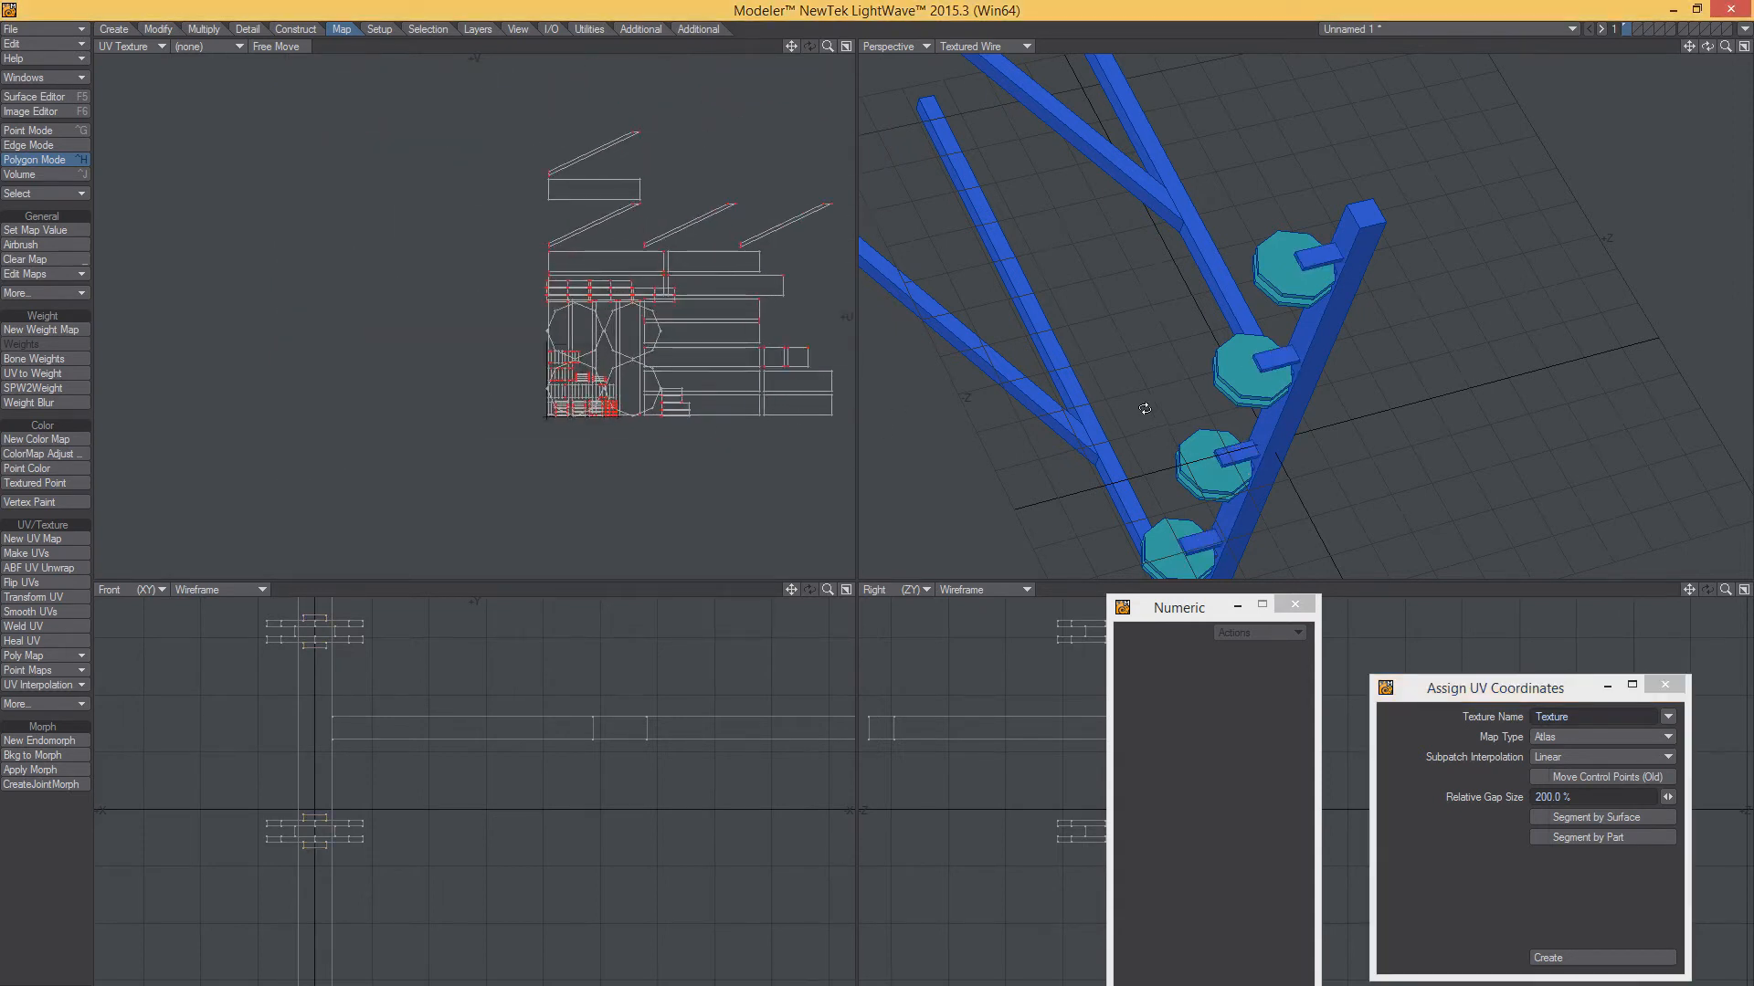
{"action": "left_click", "coordinate": [1666, 717]}
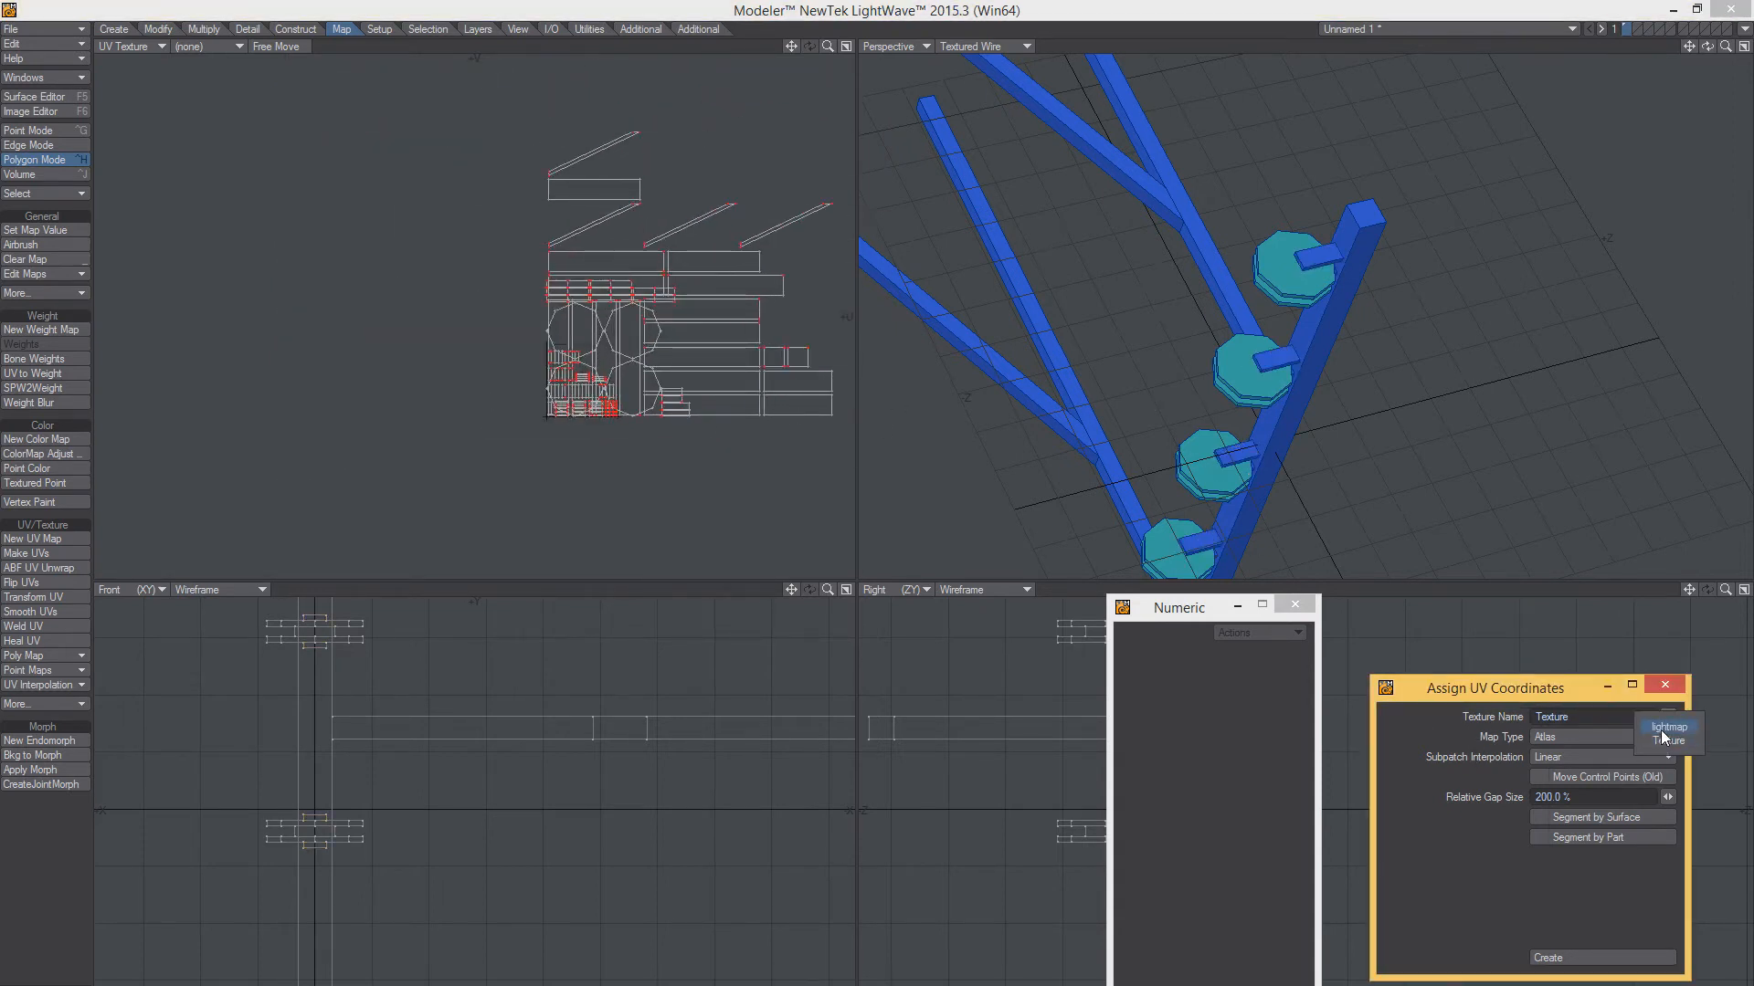
{"action": "left_click", "coordinate": [1664, 728]}
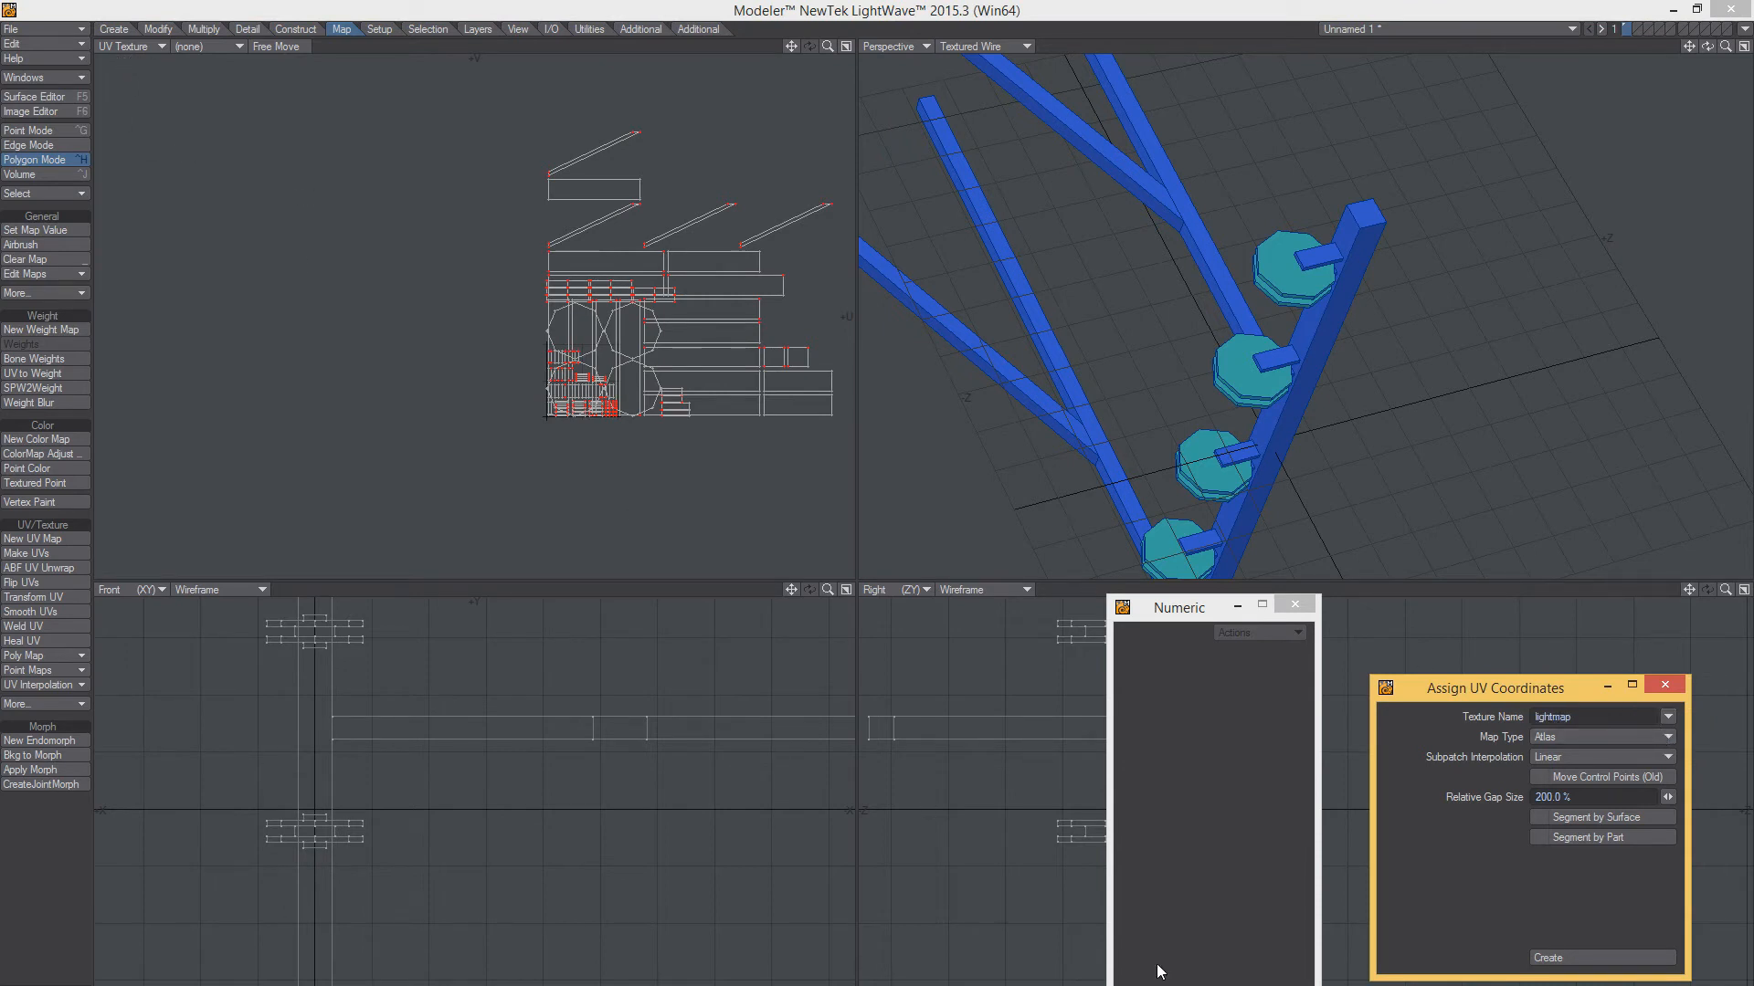
{"action": "left_click", "coordinate": [1602, 958]}
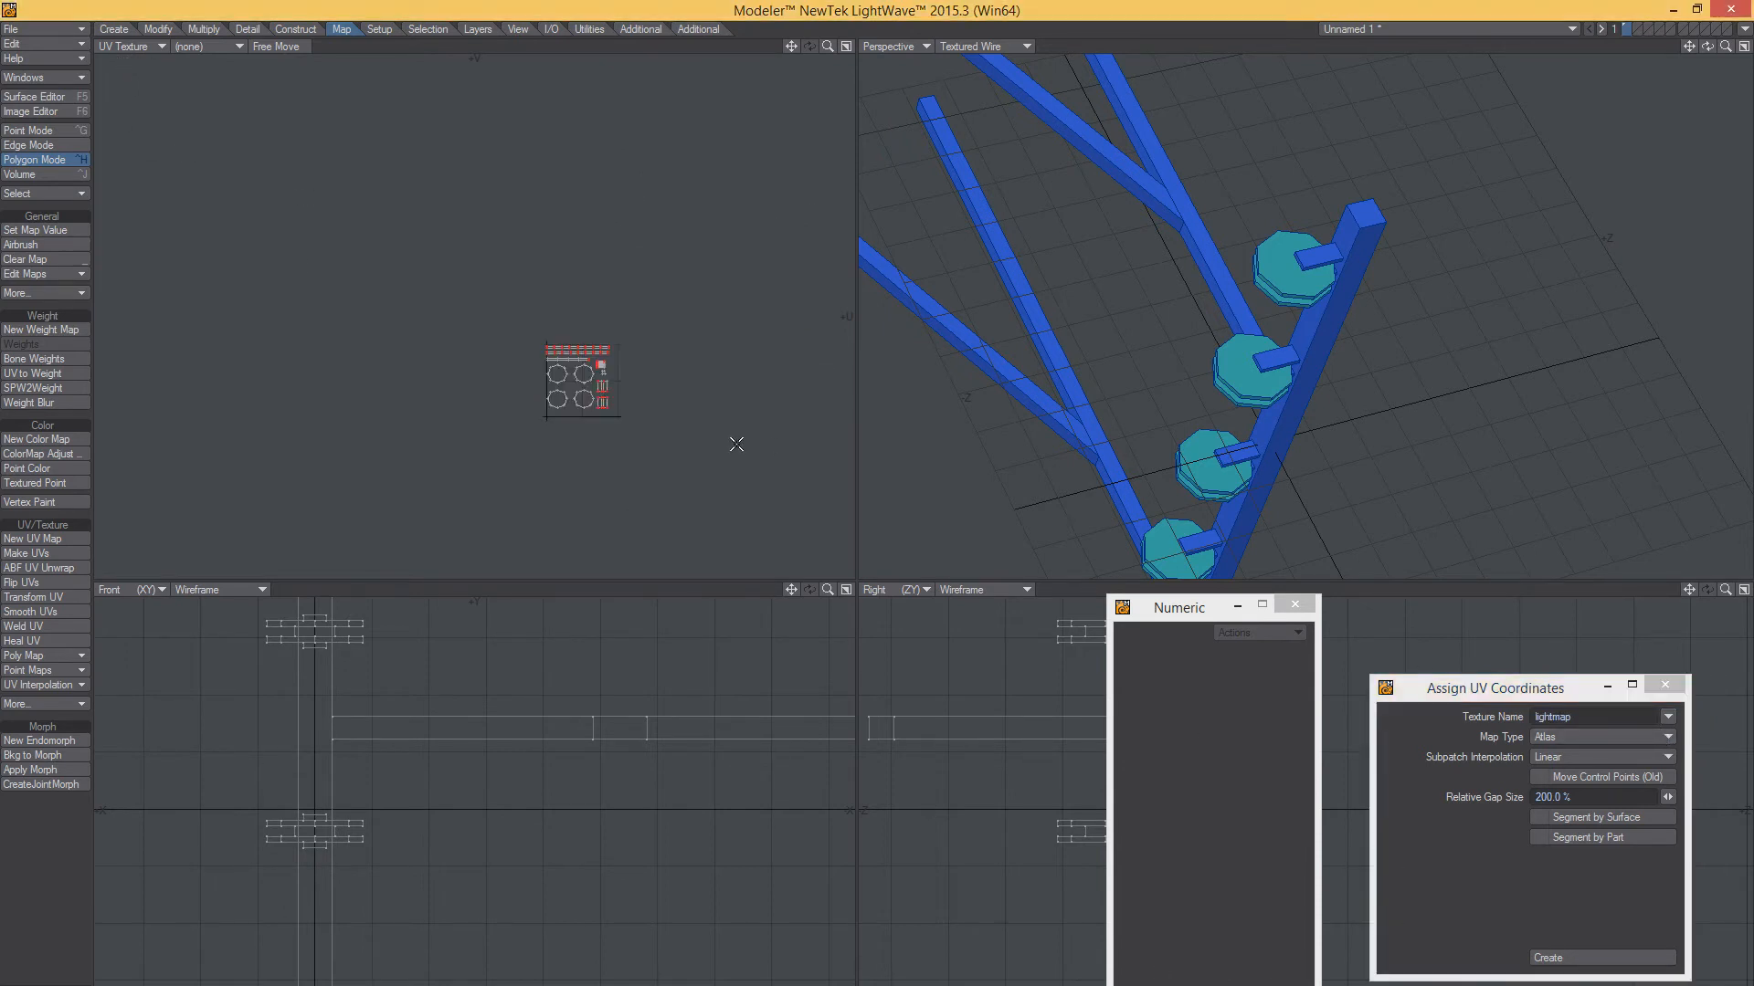
{"action": "scroll", "coordinate": [665, 415], "scroll_direction": "up", "scroll_amount": 3}
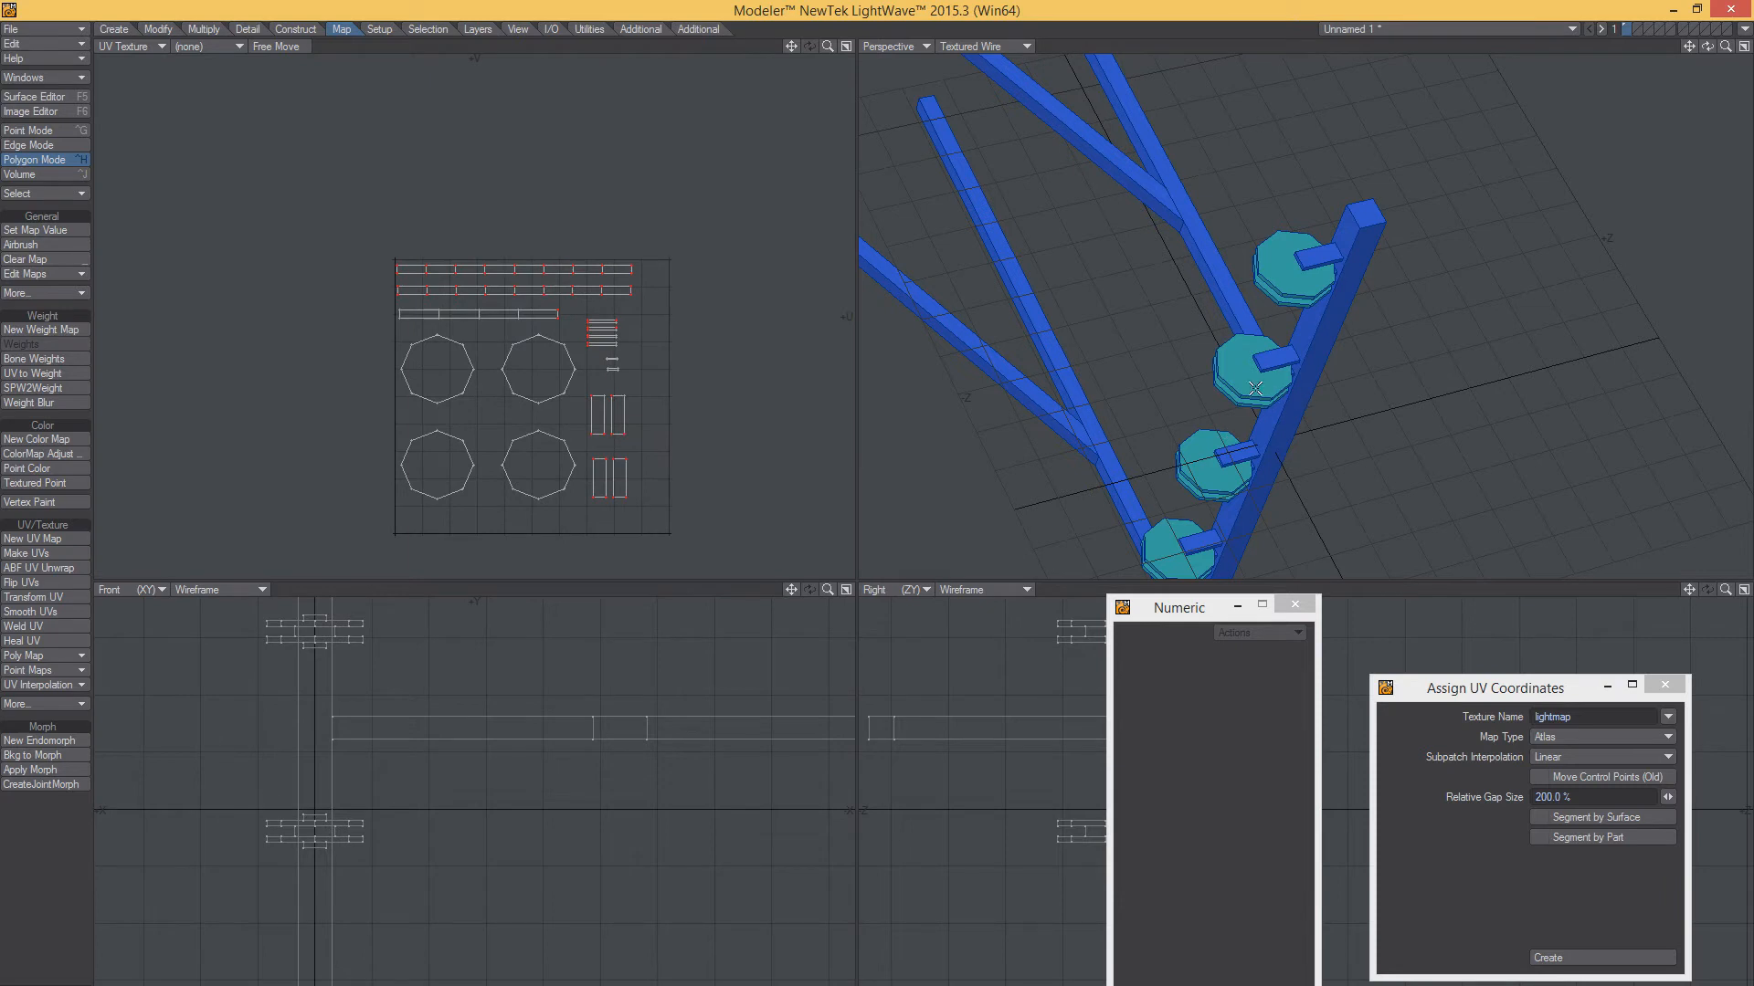
Cut all the disc assemblies out of the layer and generate atlas lightmap UVs for the remaining post and beams
{"action": "mouse_move", "coordinate": [383, 300]}
{"action": "right_mouse_down"}
{"action": "mouse_move", "coordinate": [786, 530]}
{"action": "mouse_move", "coordinate": [413, 188]}
{"action": "right_mouse_up"}
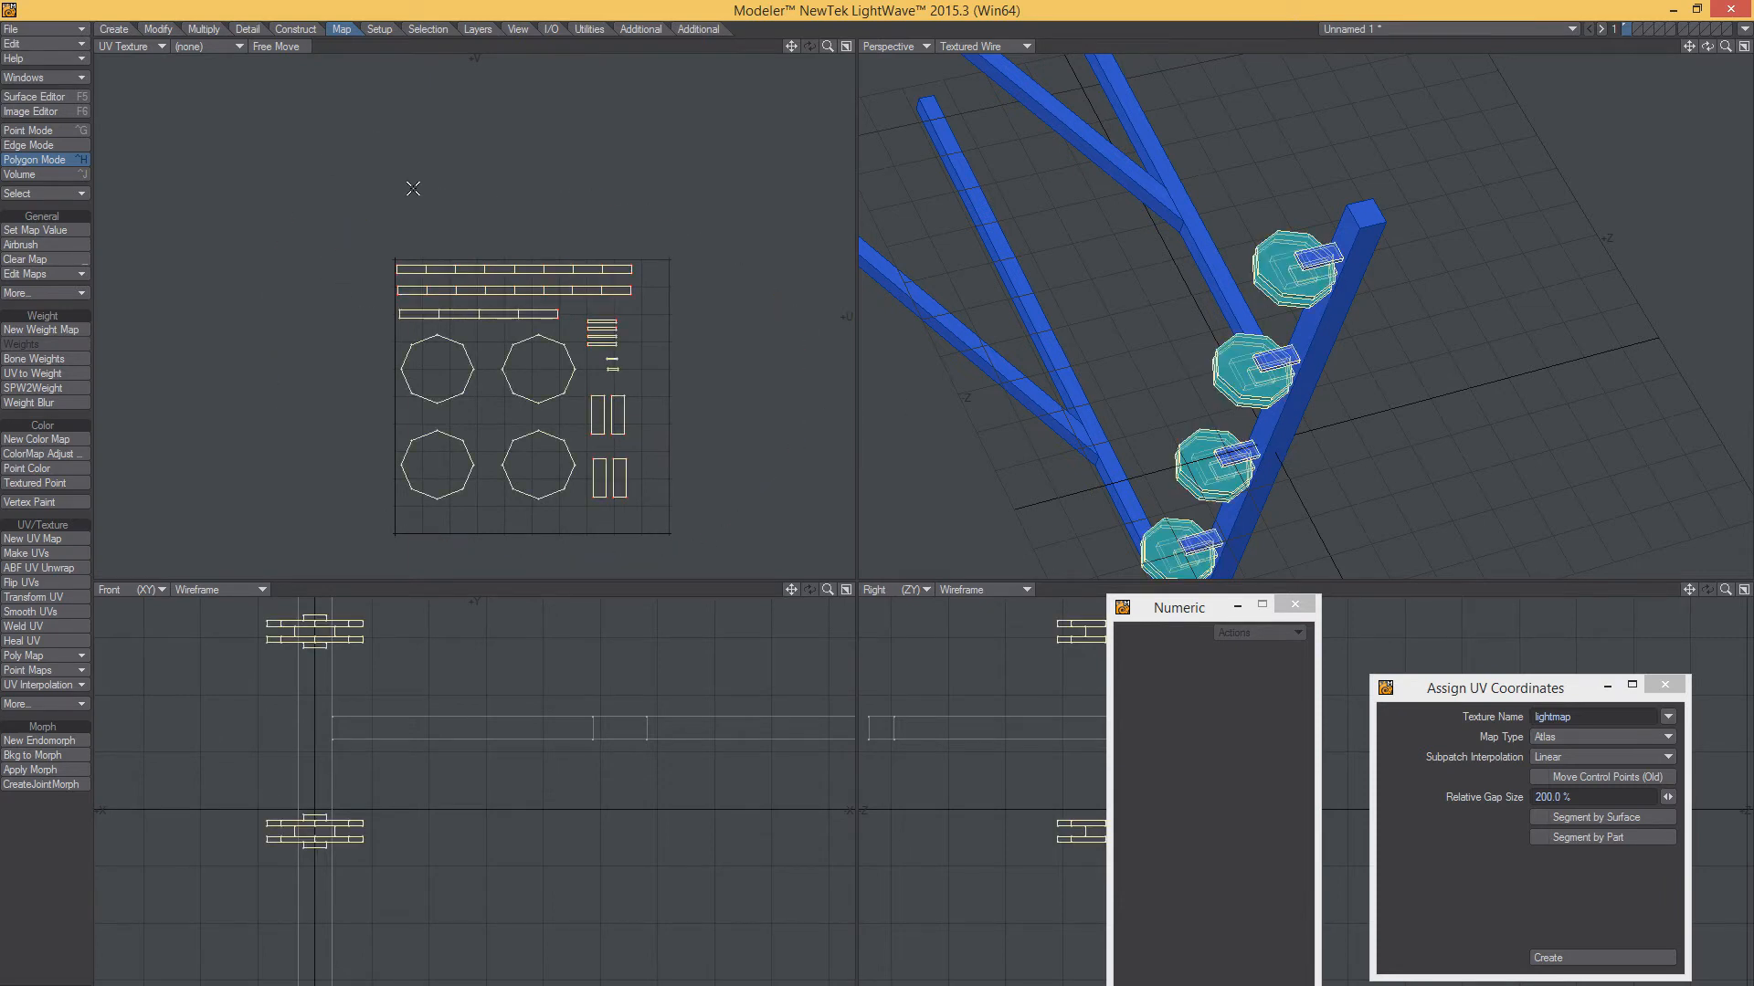
{"action": "key", "text": "Delete"}
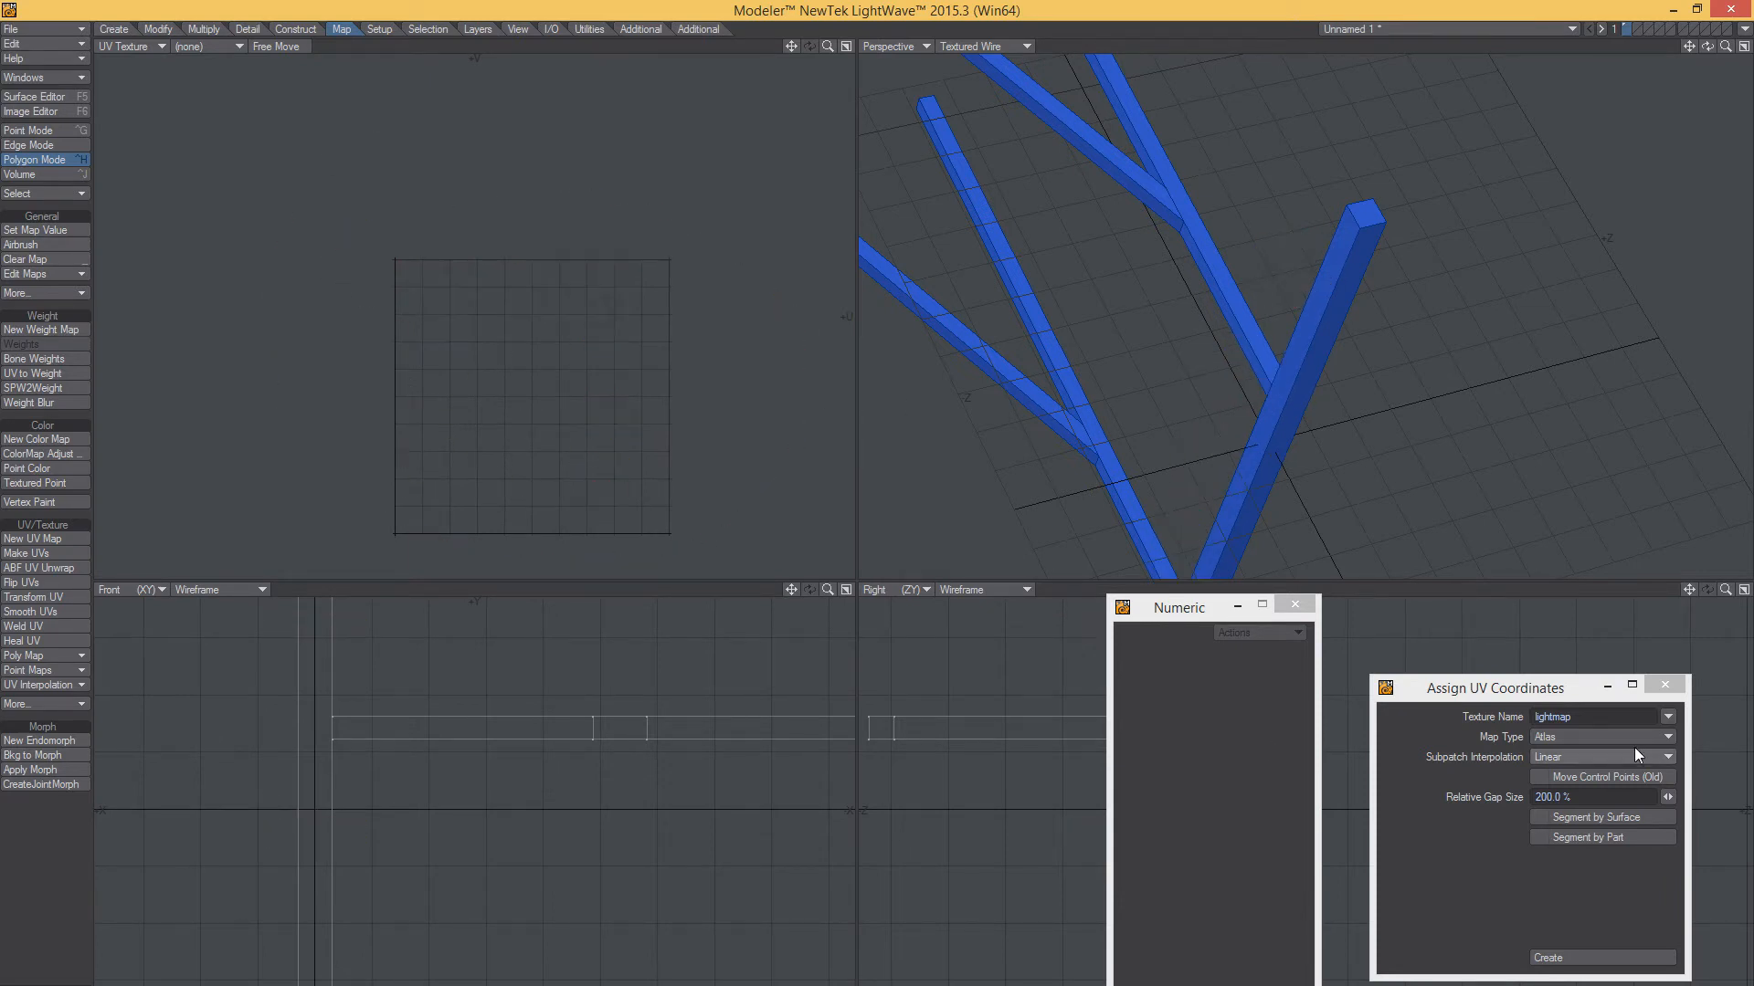
{"action": "left_click", "coordinate": [1595, 957]}
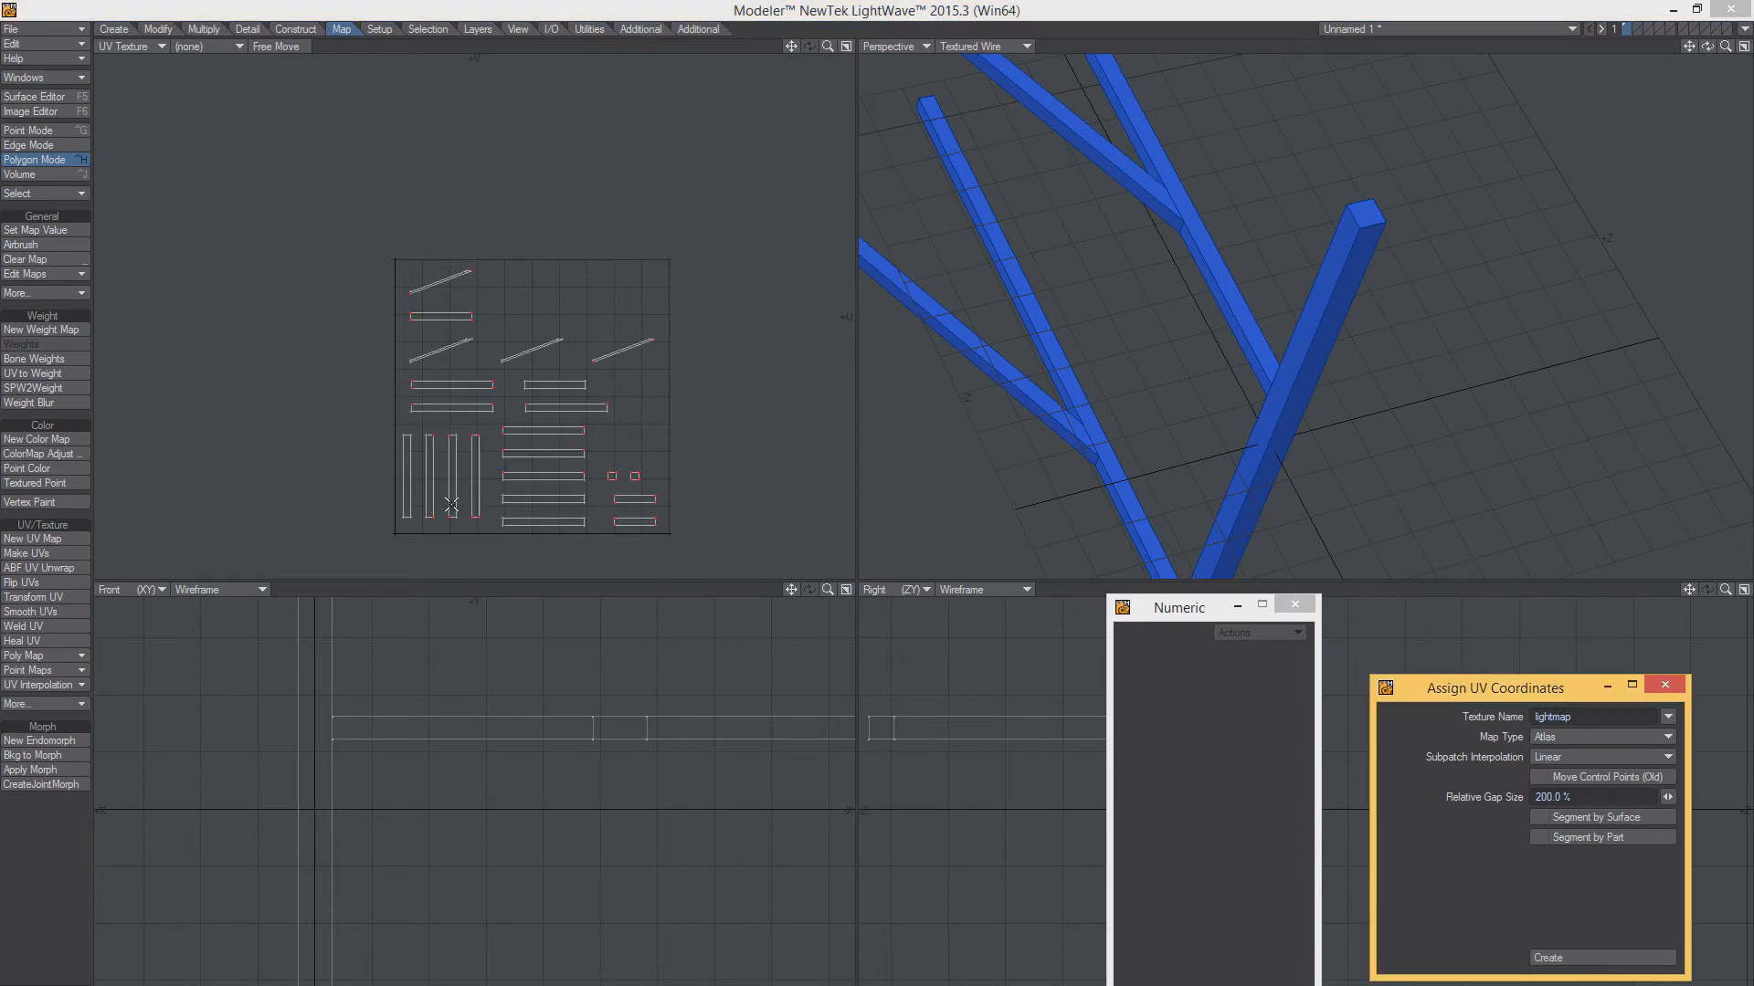
Shrink the beam UV islands to 52% horizontally and 53% vertically toward the lower-left corner of the UV square
{"action": "key", "text": "h"}
{"action": "mouse_move", "coordinate": [395, 524]}
{"action": "left_mouse_down"}
{"action": "mouse_move", "coordinate": [342, 544]}
{"action": "mouse_move", "coordinate": [394, 523]}
{"action": "left_mouse_up"}
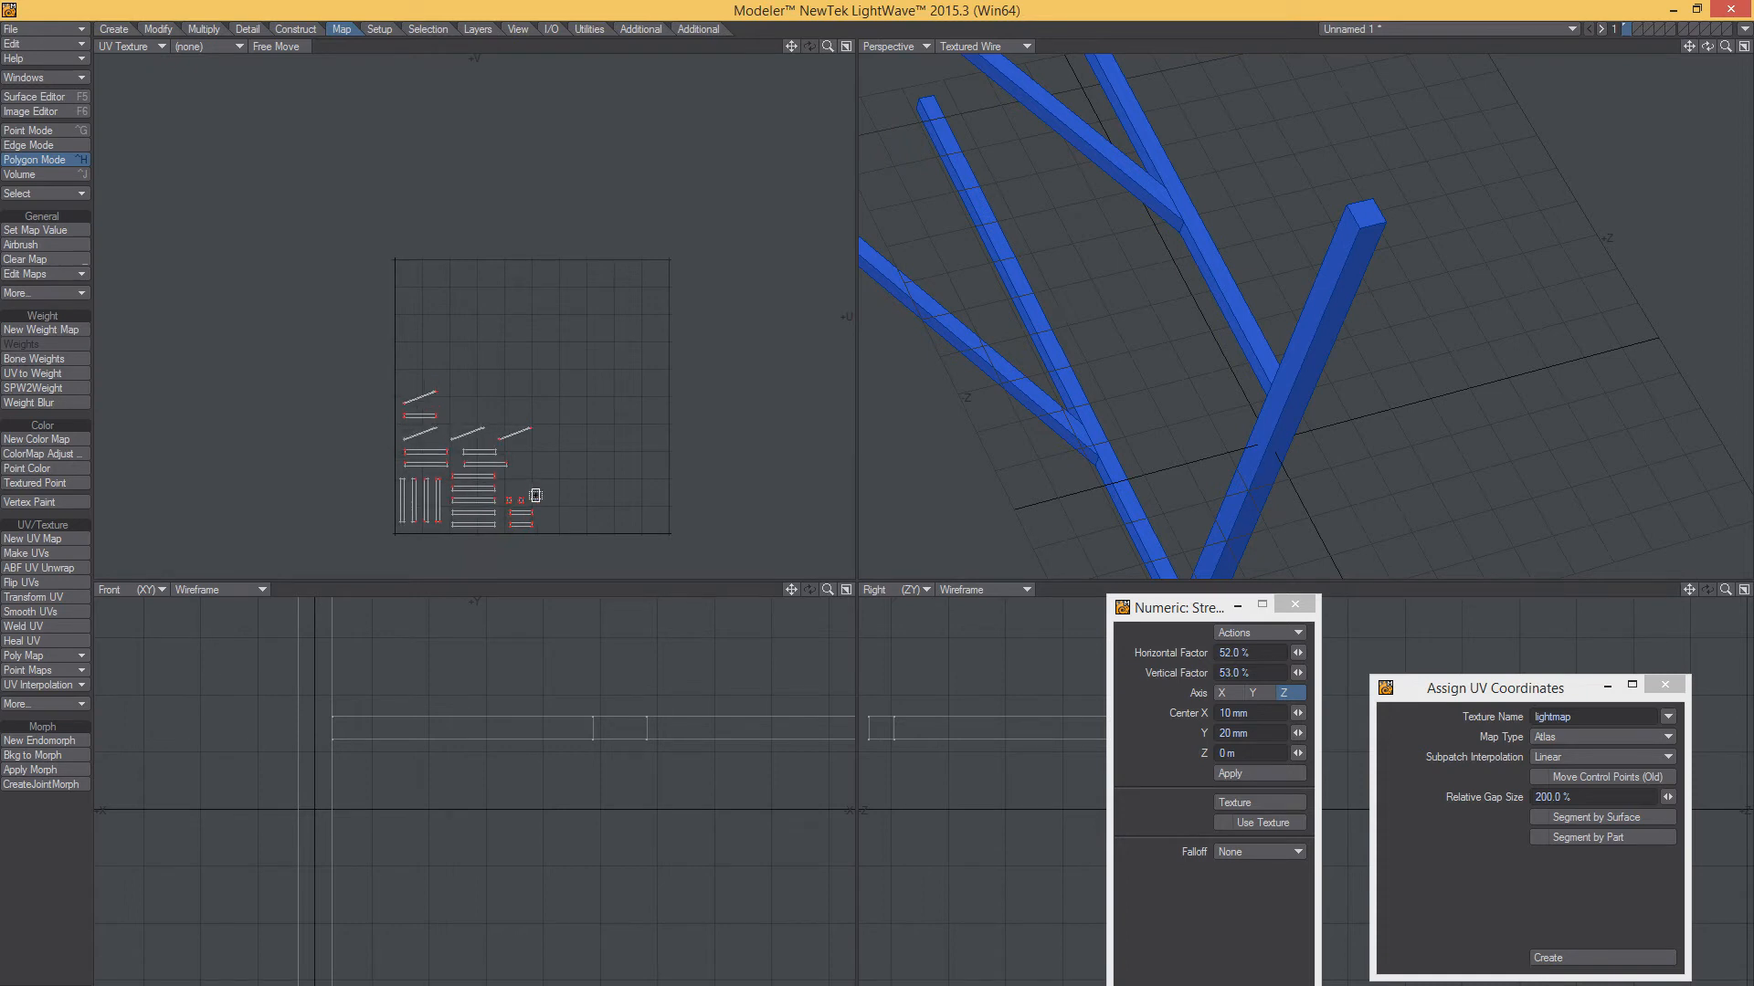
Try to paste the disc assemblies back and rescale their UV islands about the upper-left corner of the UV square
{"action": "key", "text": "backslash"}
{"action": "key", "text": "h"}
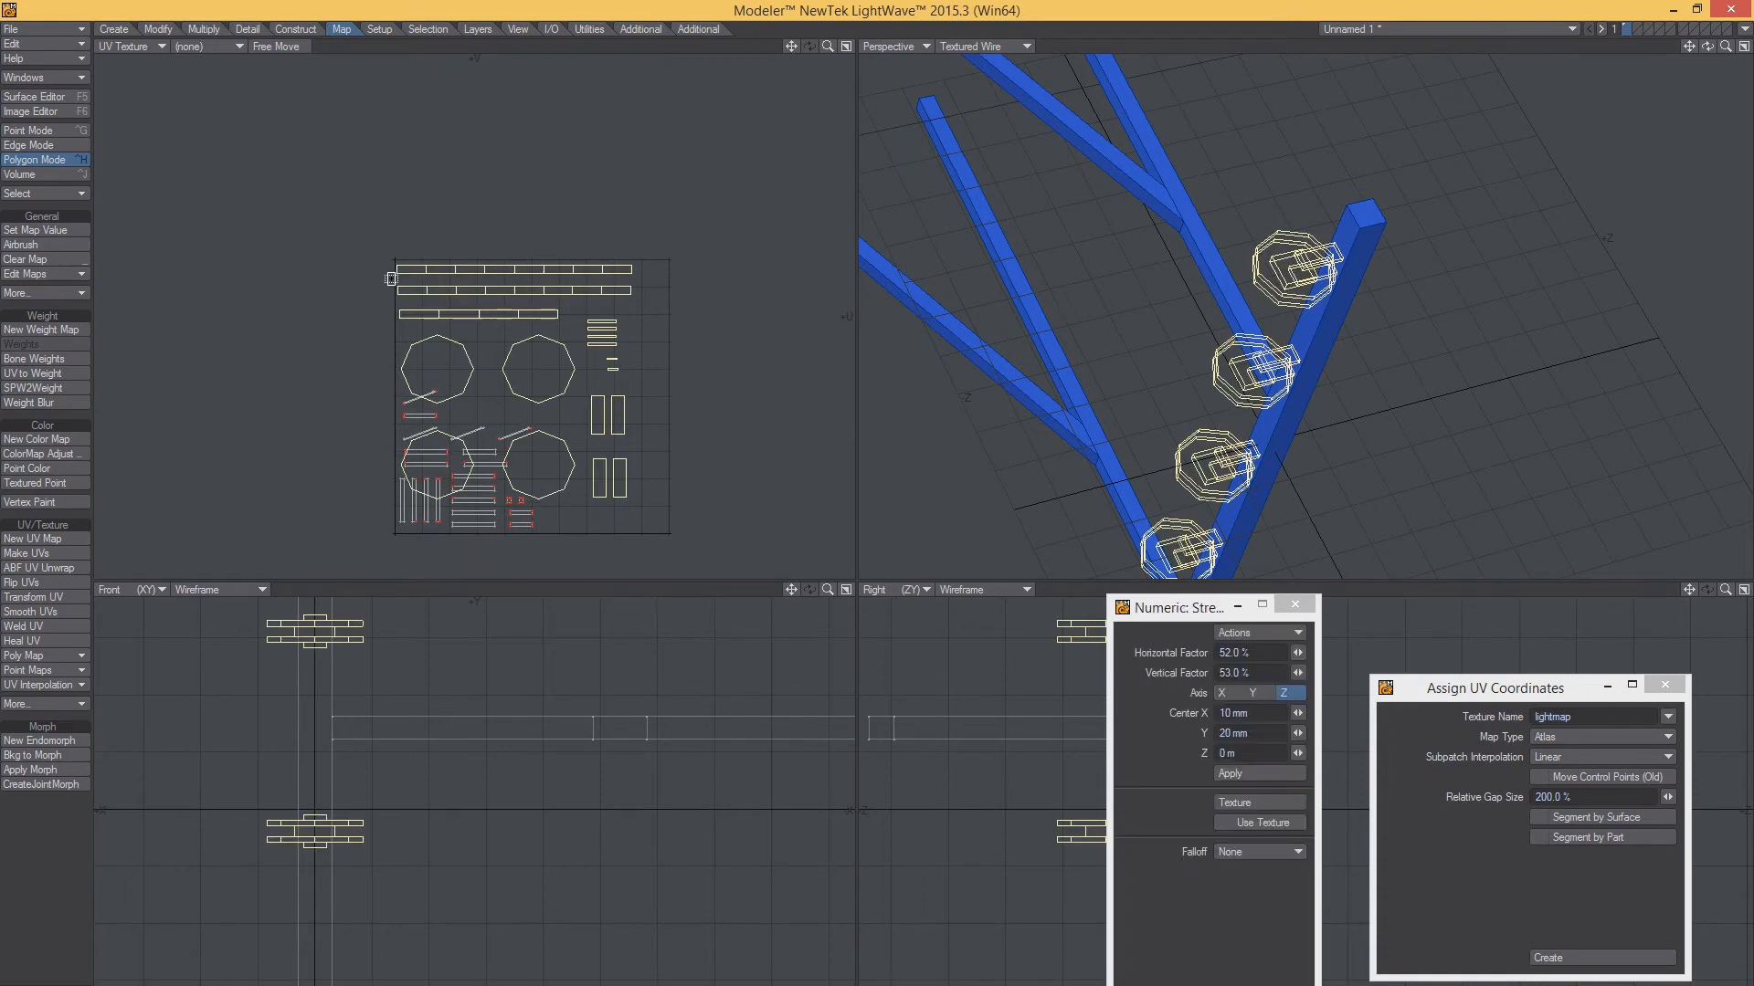
{"action": "key", "text": "minus"}
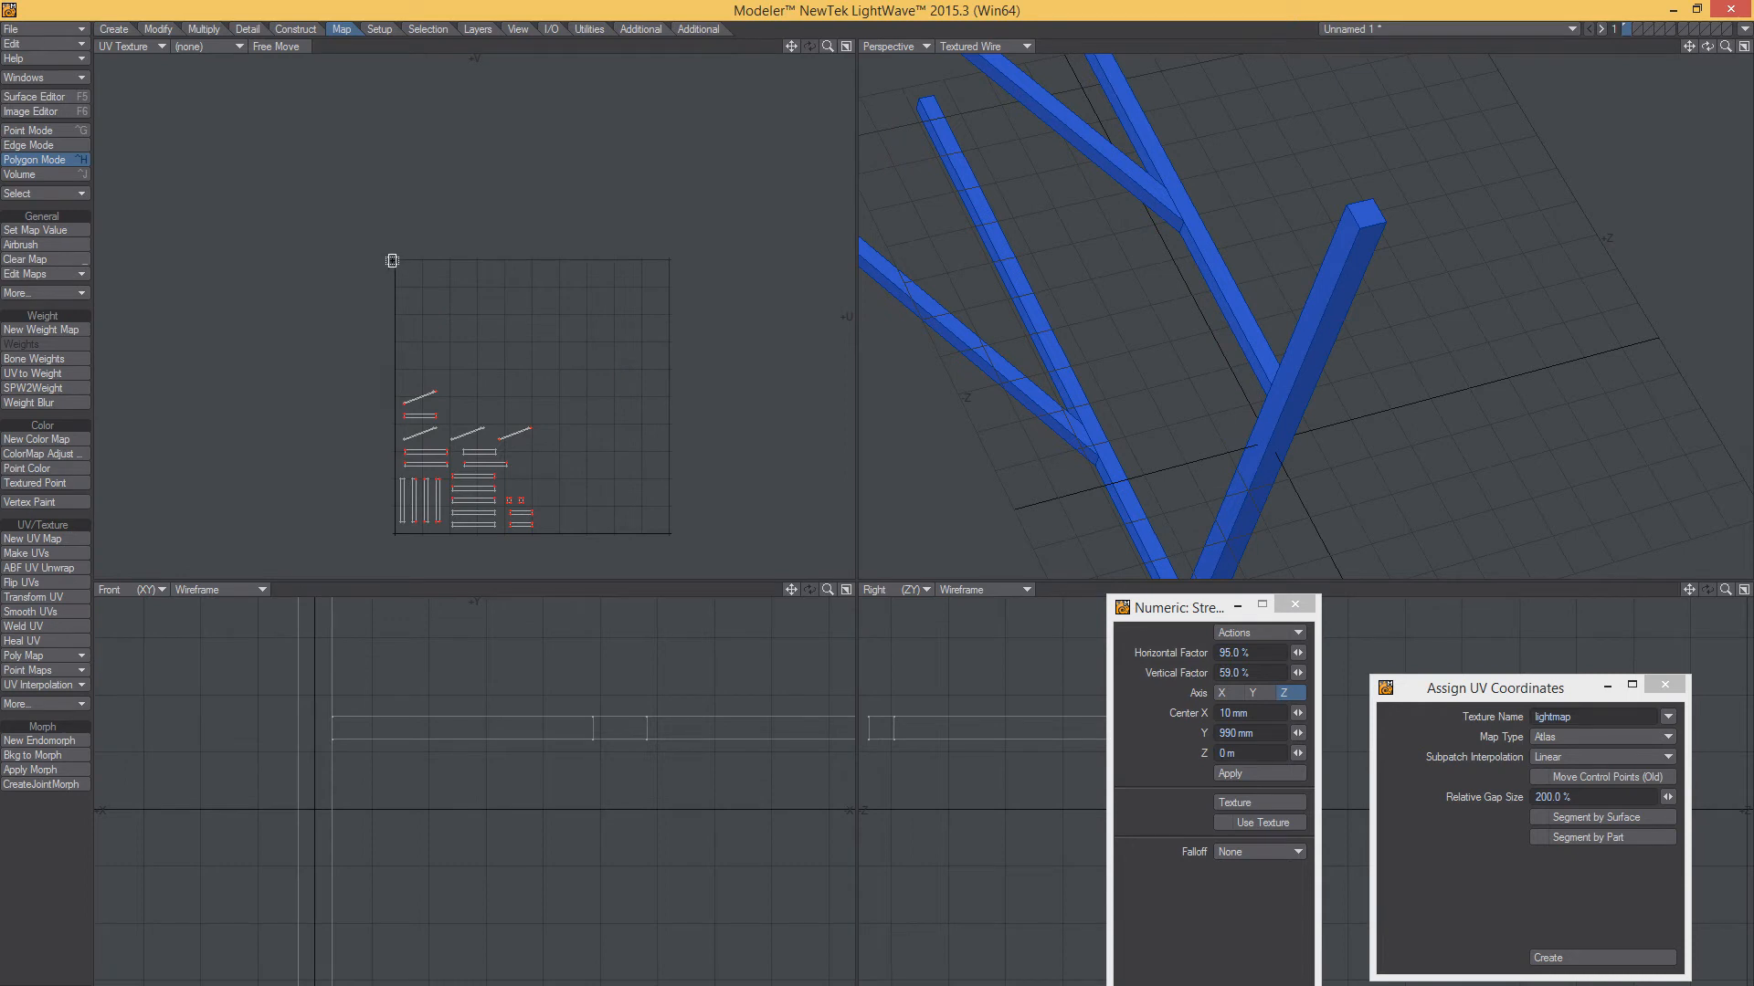
{"action": "key", "text": "ctrl+z"}
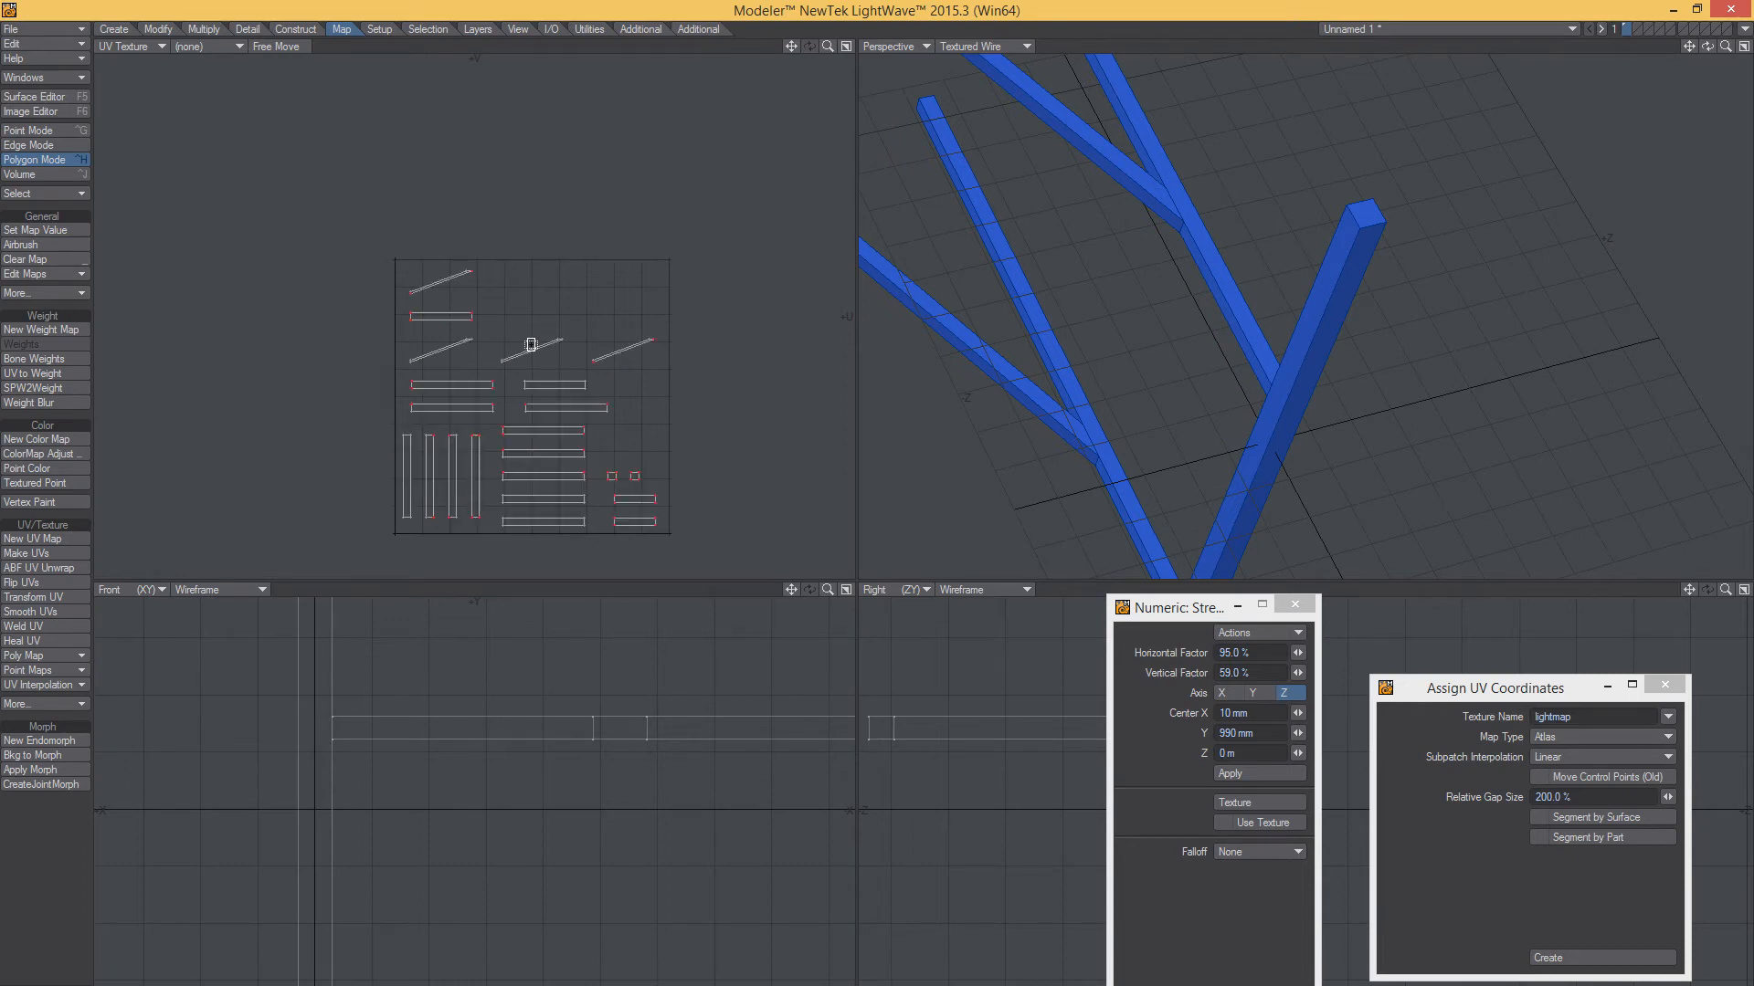
{"action": "key", "text": "ctrl+shift+z"}
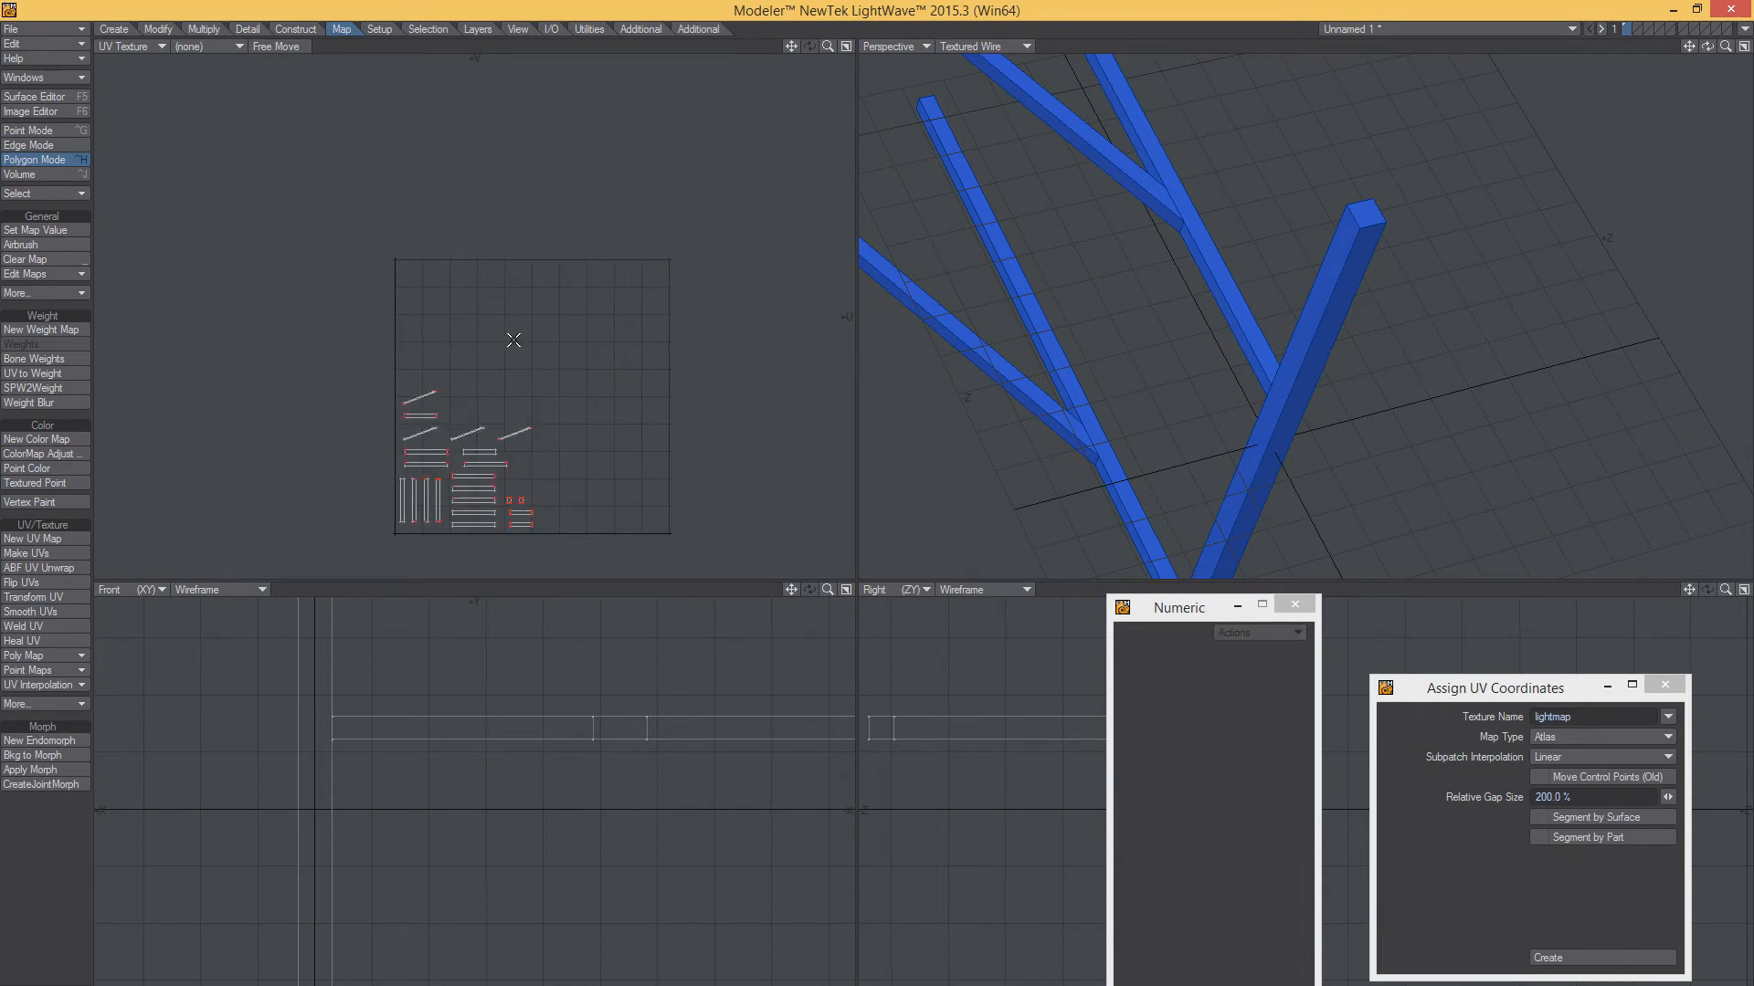
Paste the disc assemblies back and shrink their UV islands to 35% horizontally and 34% vertically toward the UV square's upper-left corner
{"action": "key", "text": "backslash"}
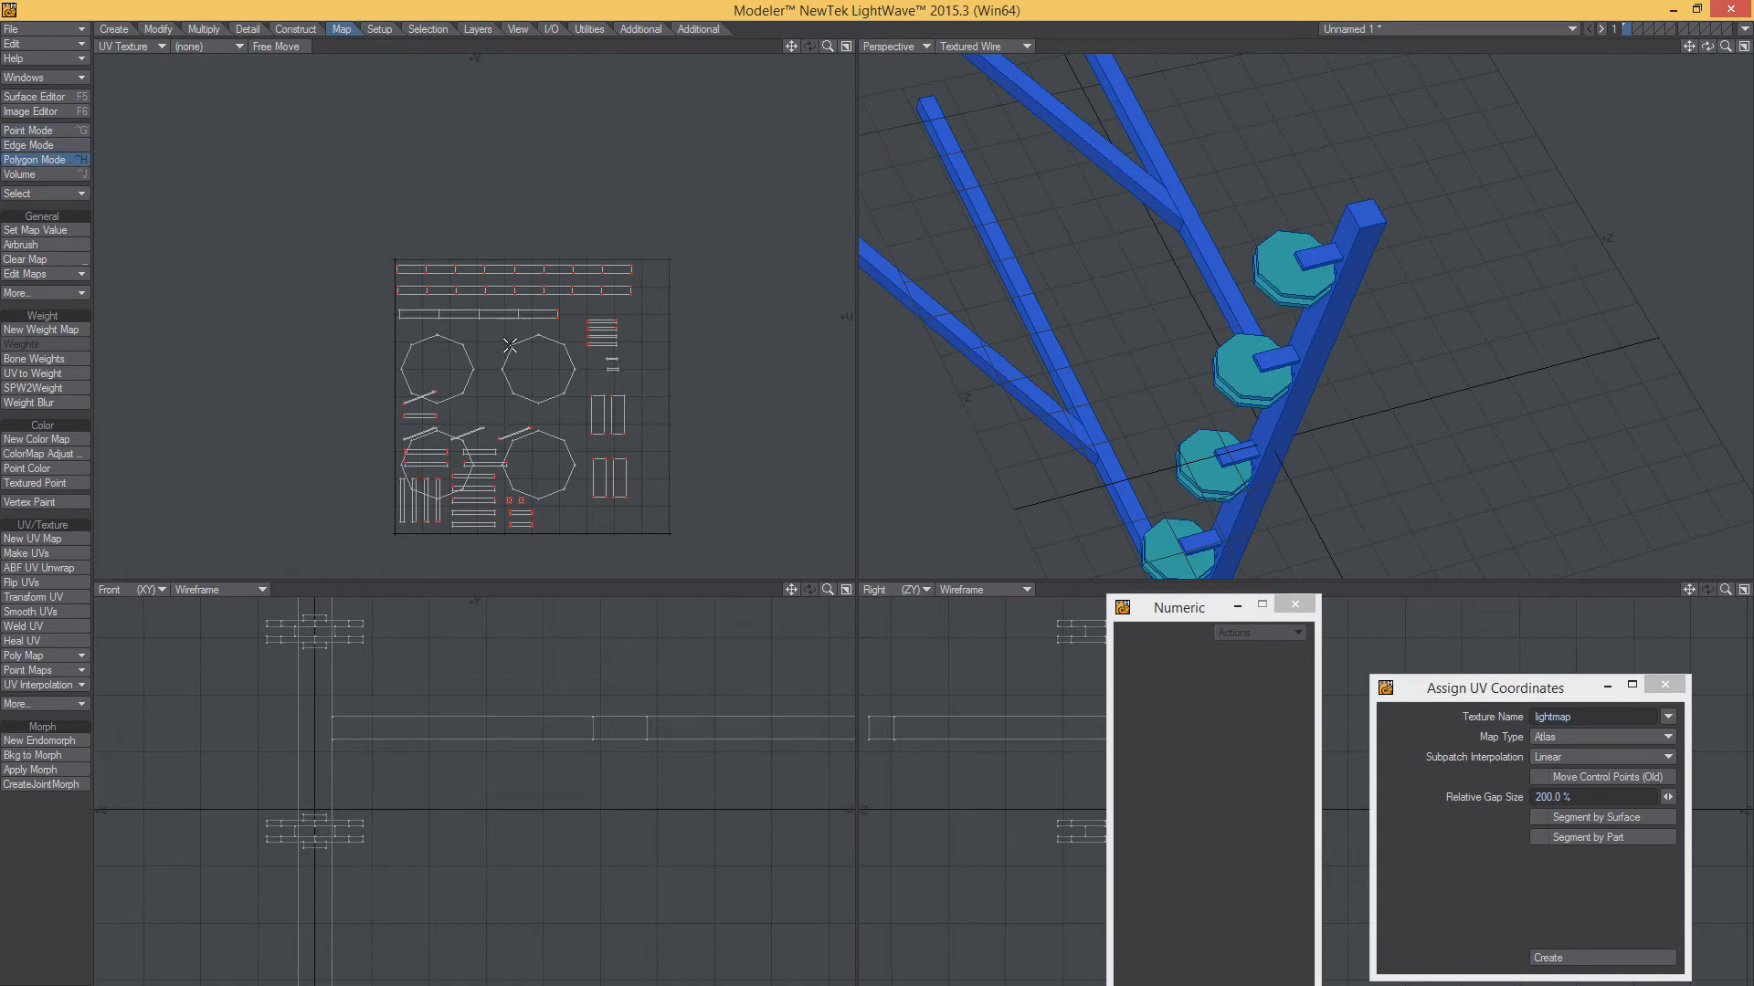
{"action": "key", "text": "ctrl+z"}
{"action": "key", "text": "h"}
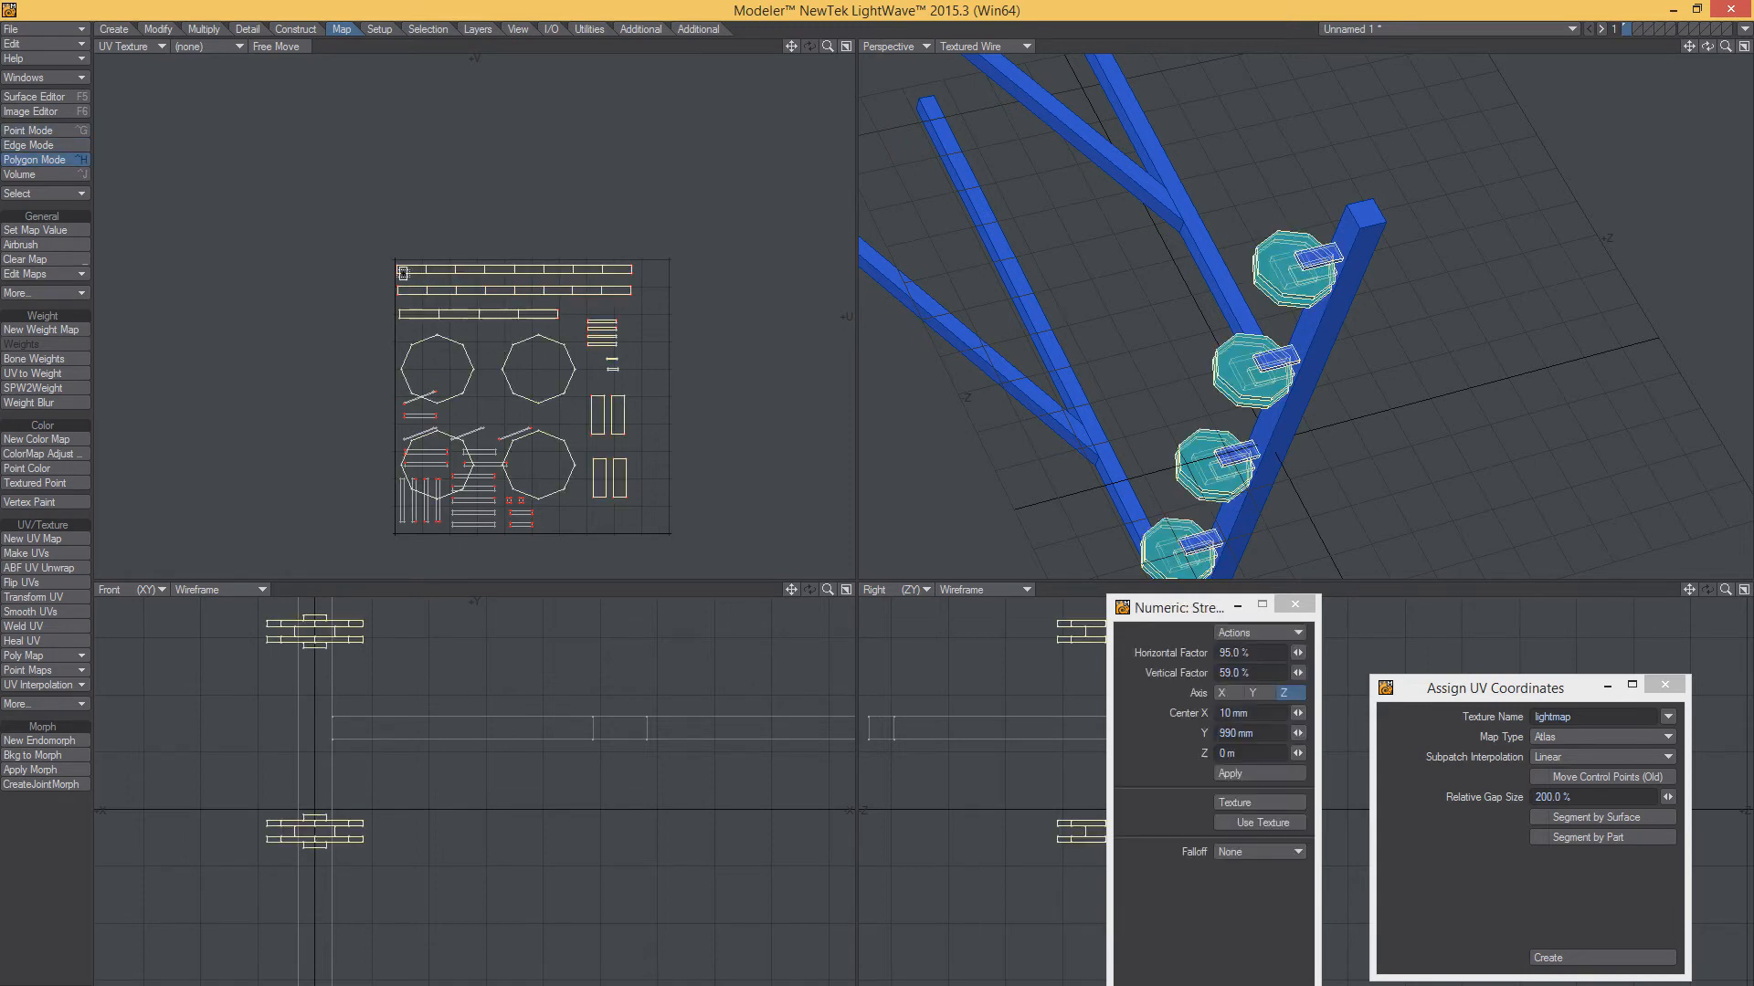
{"action": "left_click_drag", "start_coordinate": [396, 262], "coordinate": [336, 323]}
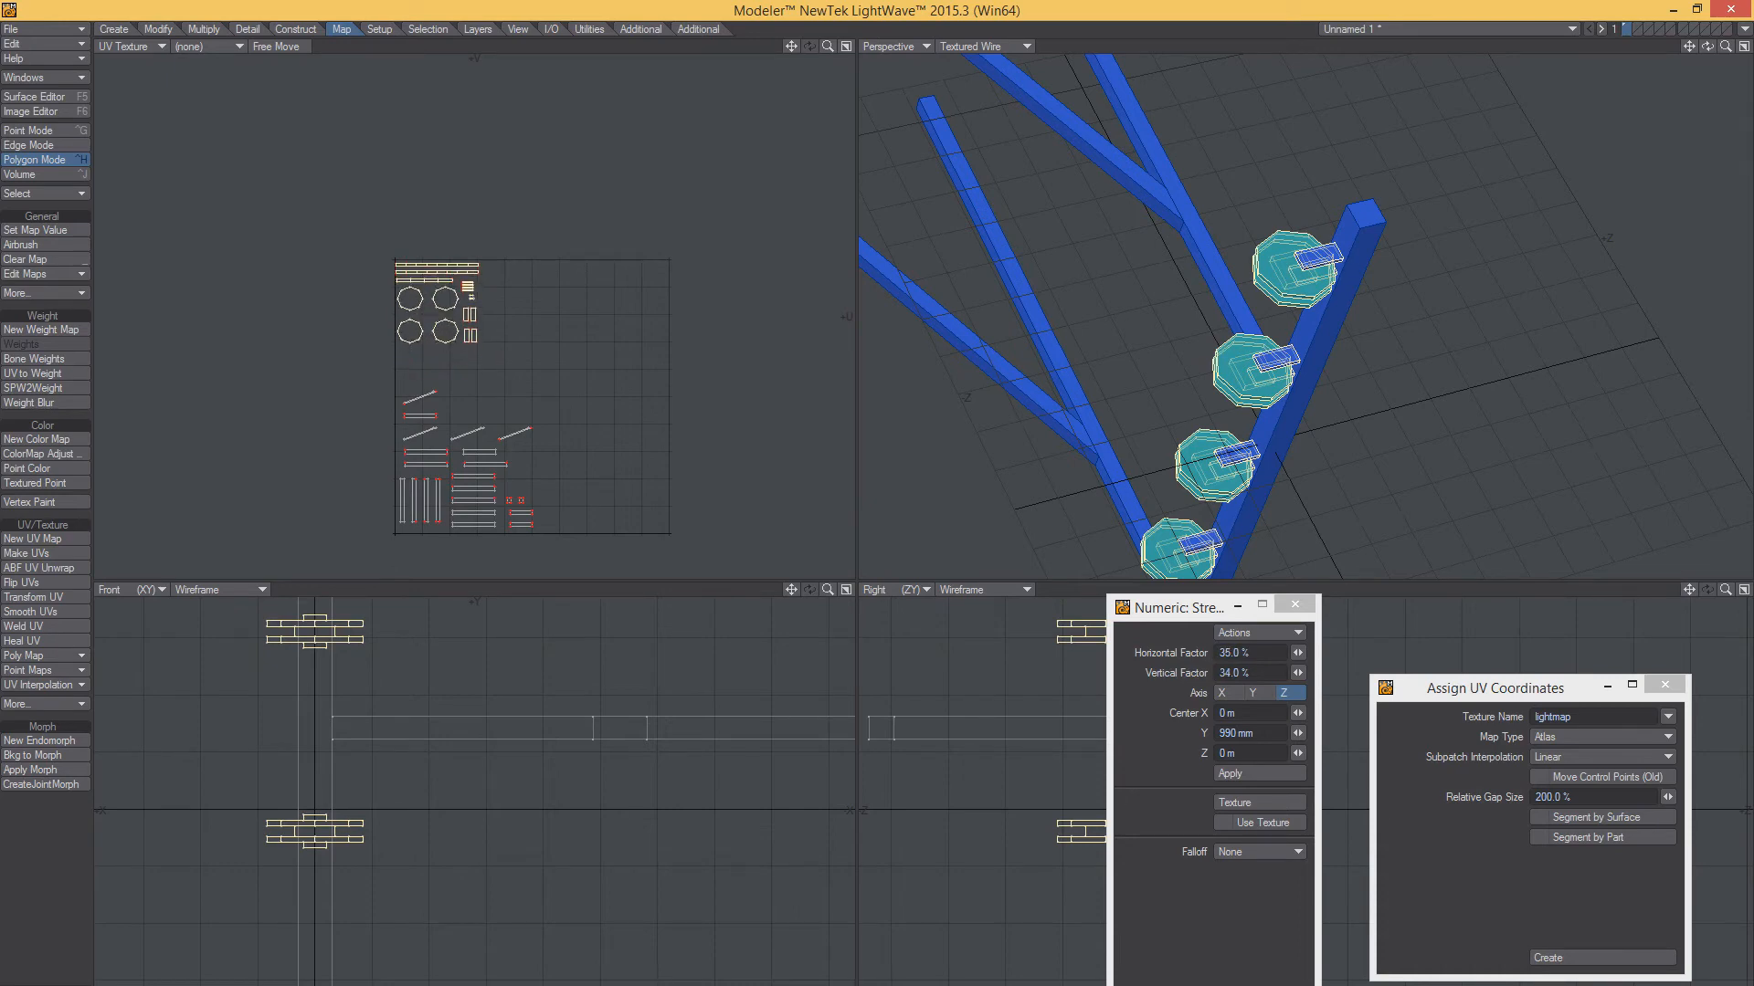
Move the lowest disc assembly's UV islands 340 mm along X, into the next slot of the UV square's top row
{"action": "key", "text": "t"}
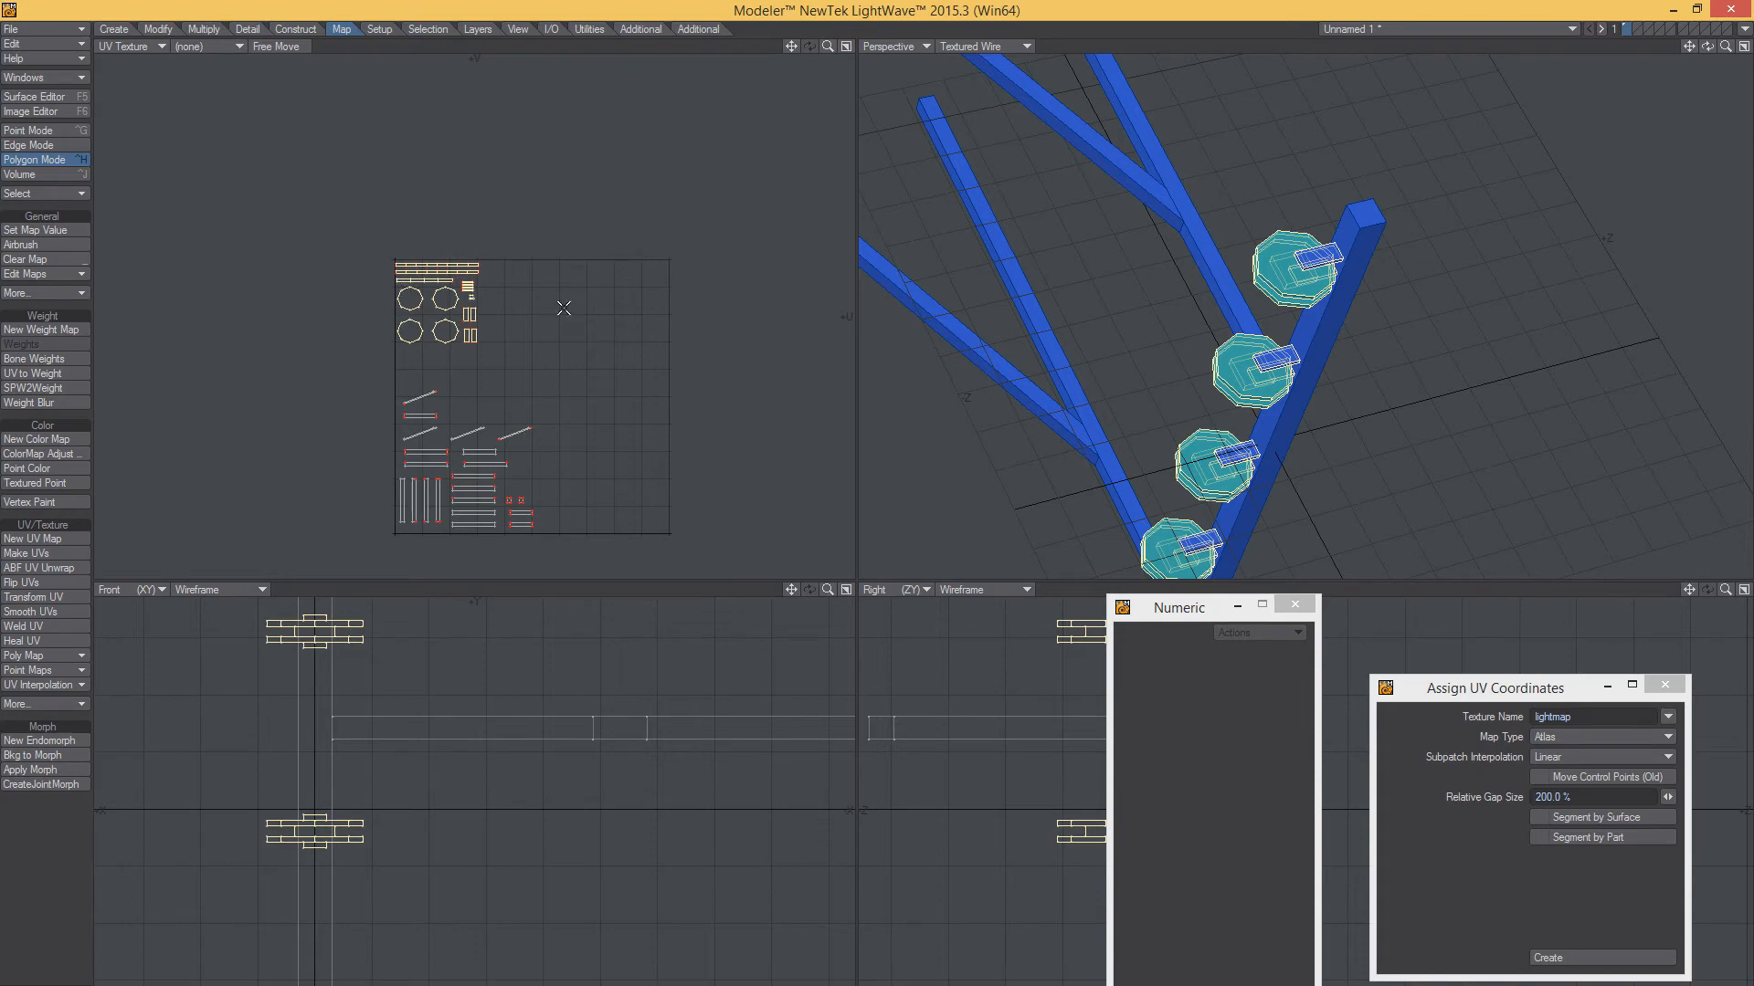
{"action": "key", "text": "slash"}
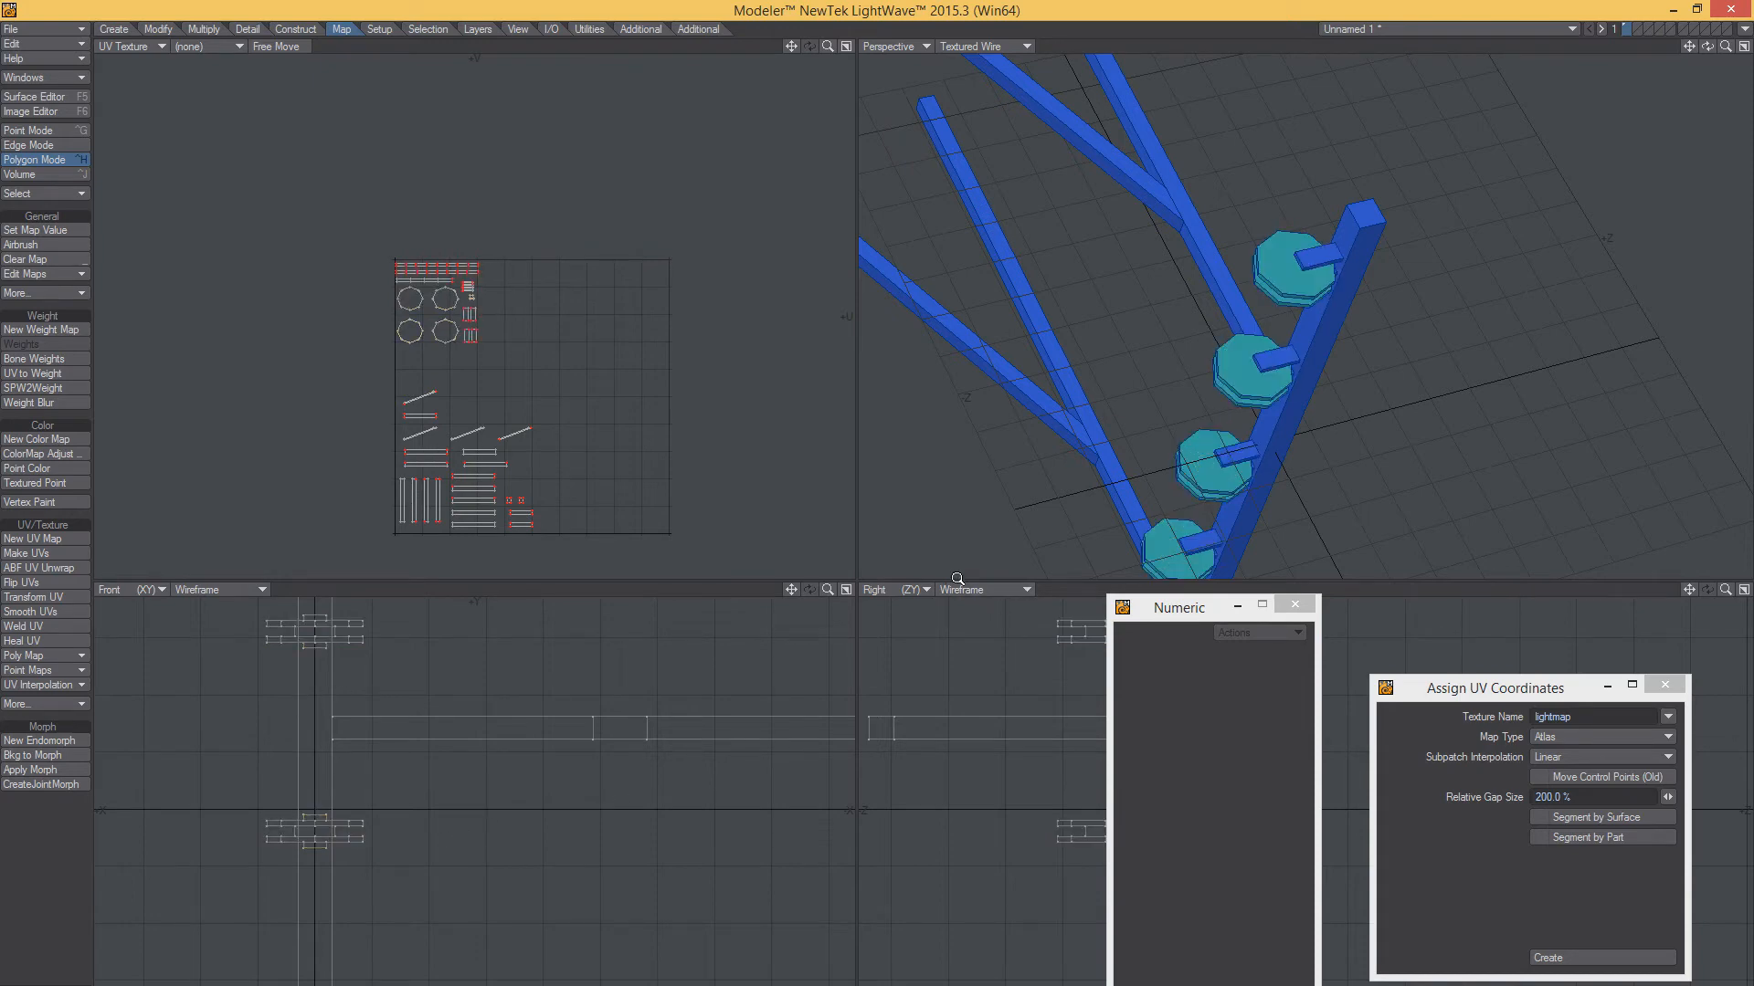
{"action": "key", "text": "a"}
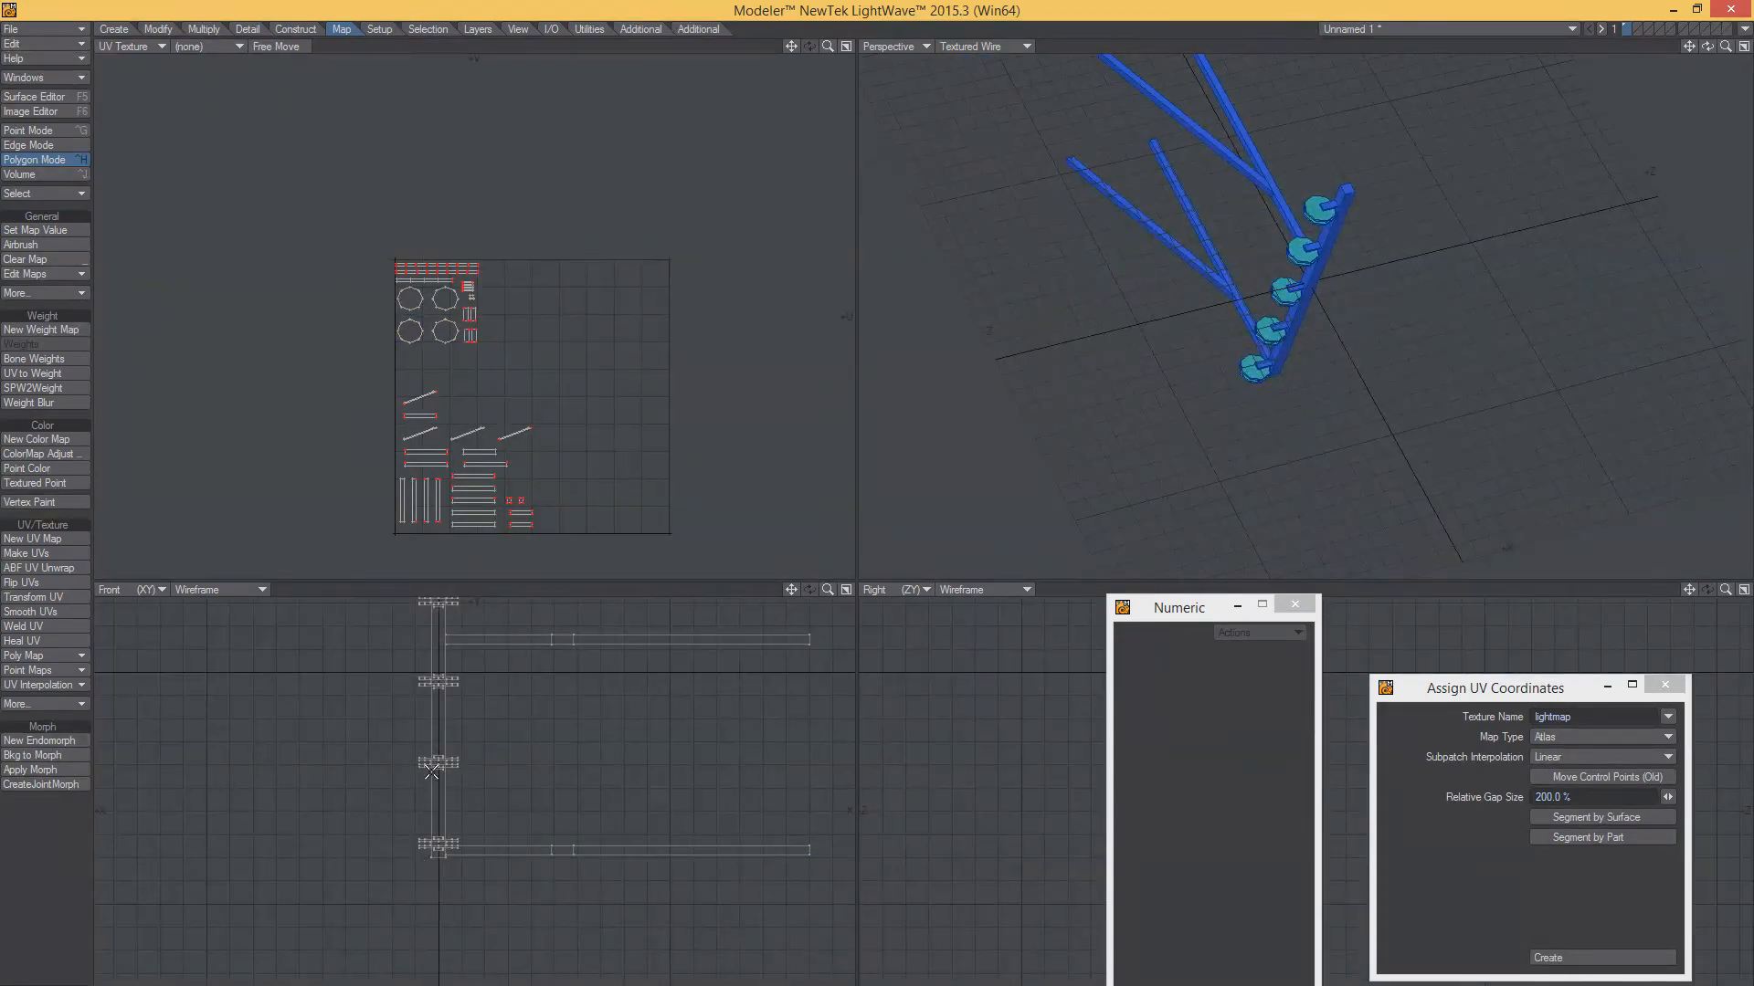
{"action": "scroll", "coordinate": [404, 853], "scroll_direction": "up", "scroll_amount": 3}
{"action": "right_click_drag", "start_coordinate": [438, 802], "coordinate": [398, 810]}
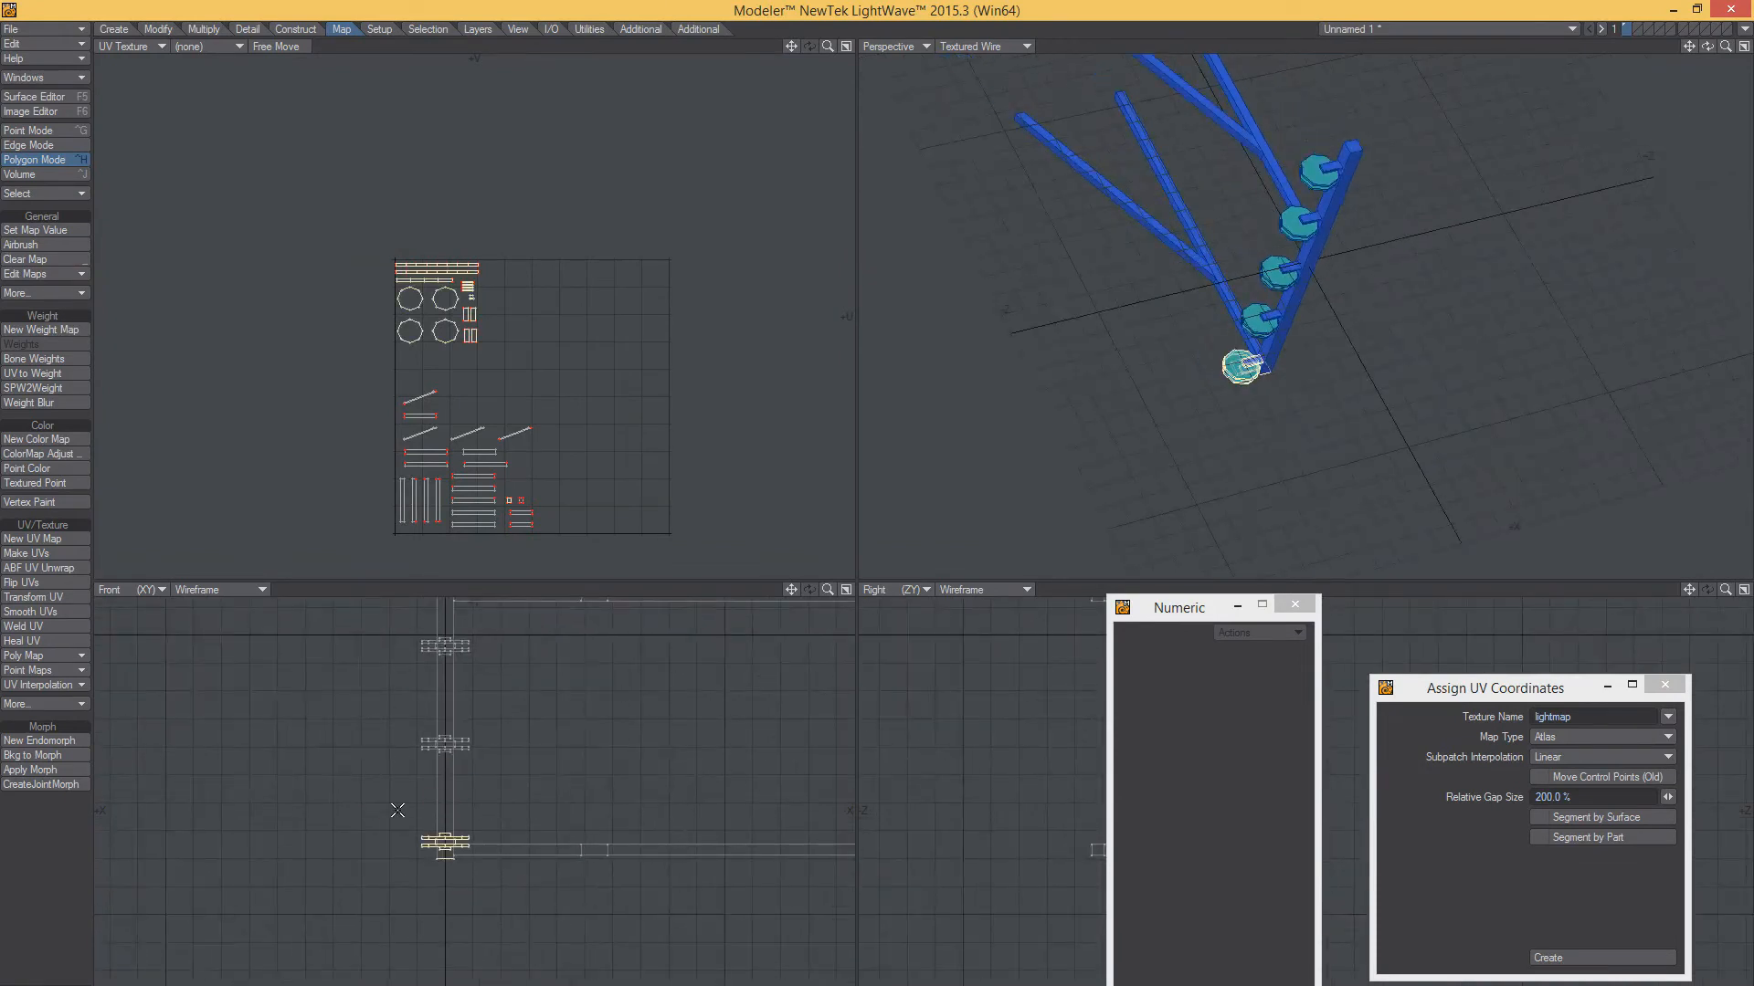
{"action": "mouse_move", "coordinate": [559, 389]}
{"action": "right_mouse_down"}
{"action": "mouse_move", "coordinate": [408, 580]}
{"action": "mouse_move", "coordinate": [525, 370]}
{"action": "right_mouse_up"}
{"action": "key", "text": "t"}
{"action": "left_click_drag", "start_coordinate": [491, 375], "coordinate": [584, 375]}
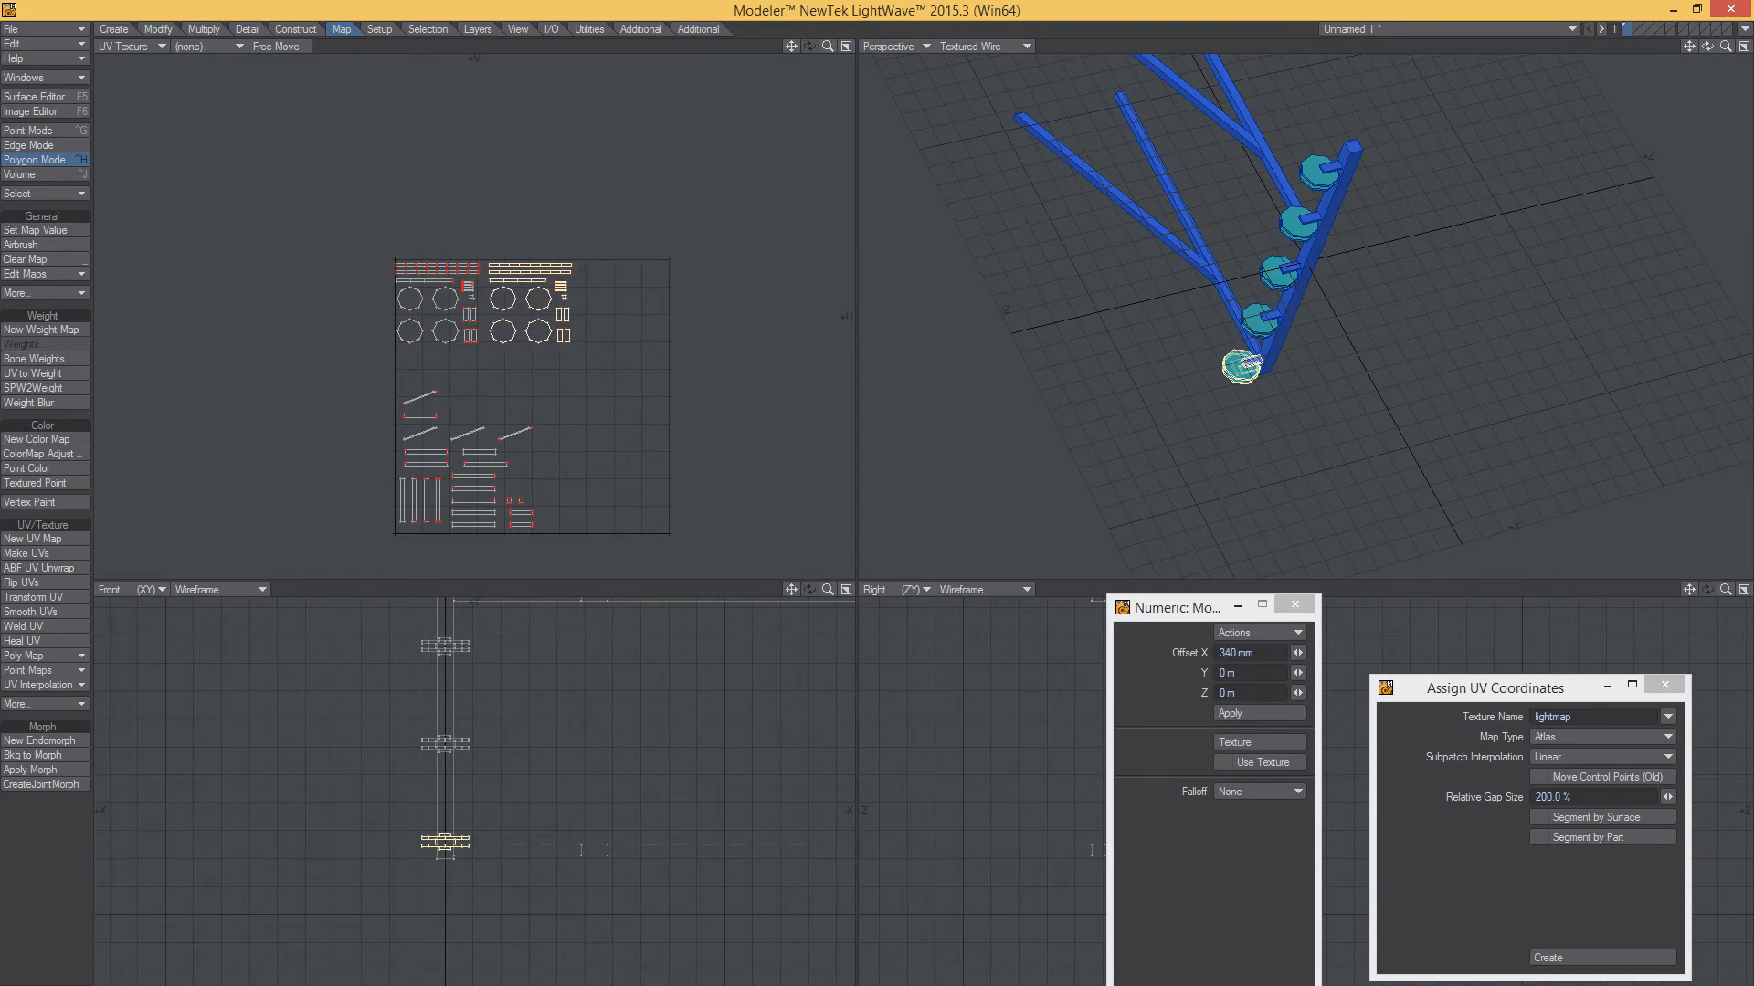
{"action": "key", "text": "space"}
{"action": "key", "text": "slash"}
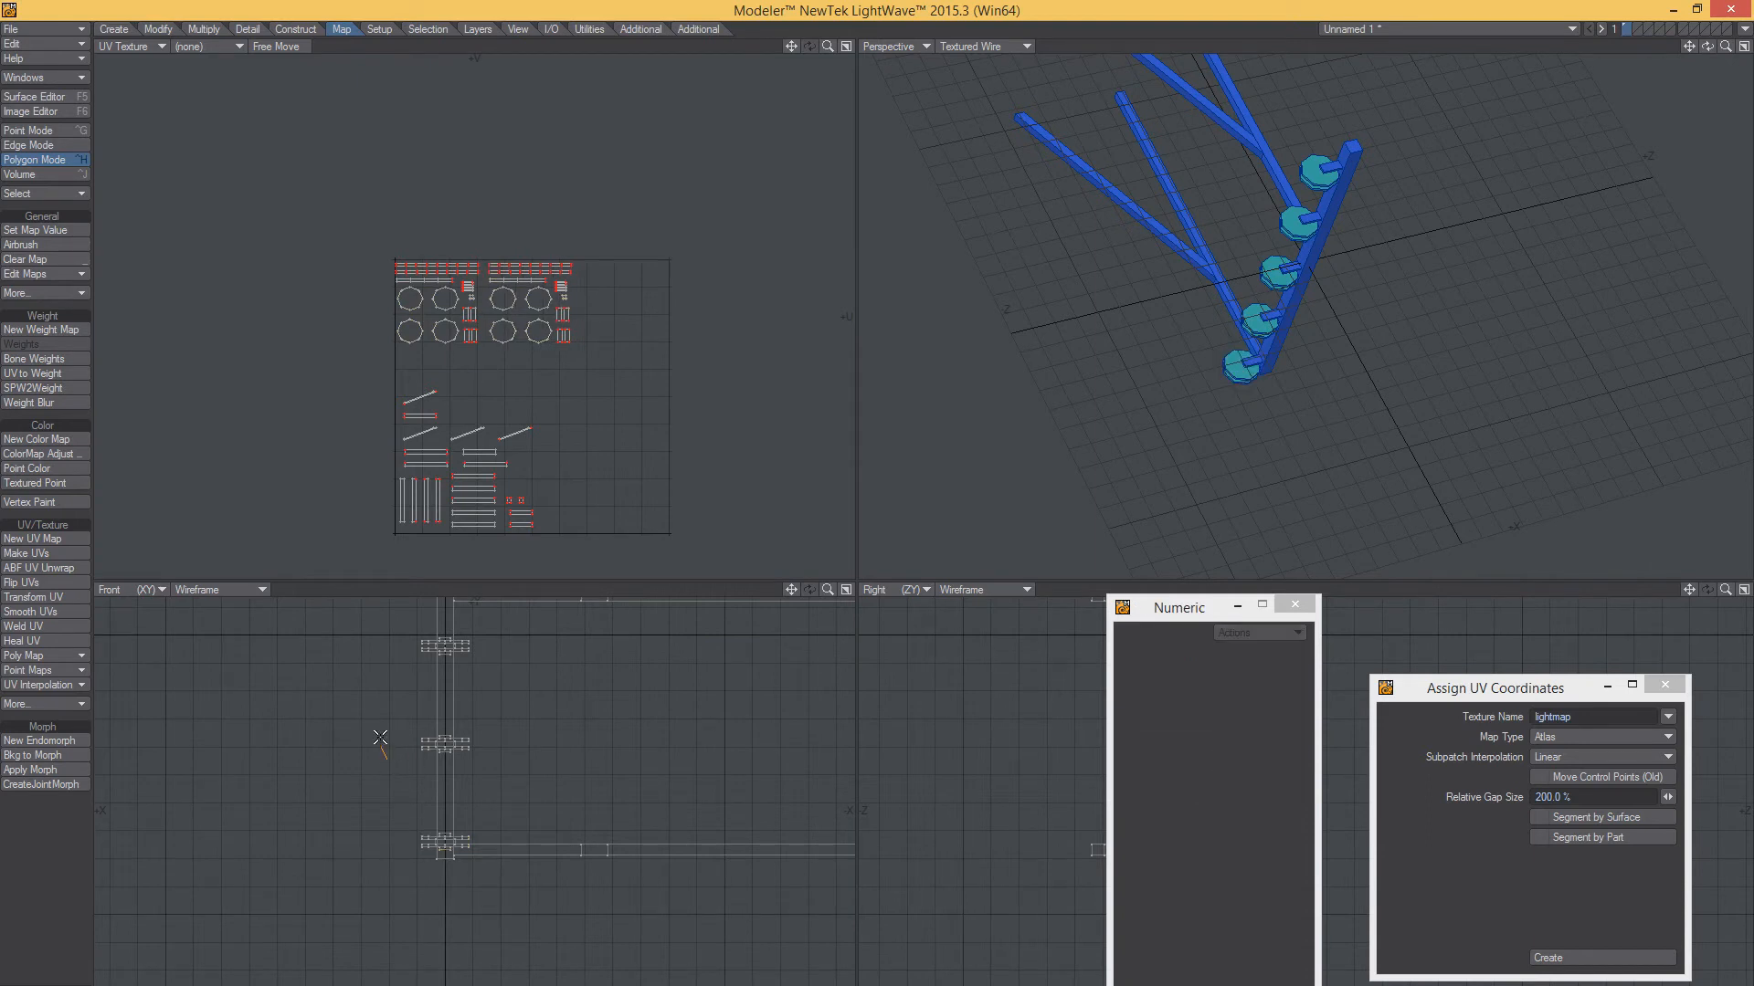
Move the second-lowest disc assembly's UV islands horizontally into the UV square's upper-right corner
{"action": "right_click_drag", "start_coordinate": [380, 738], "coordinate": [355, 721]}
{"action": "key", "text": "t"}
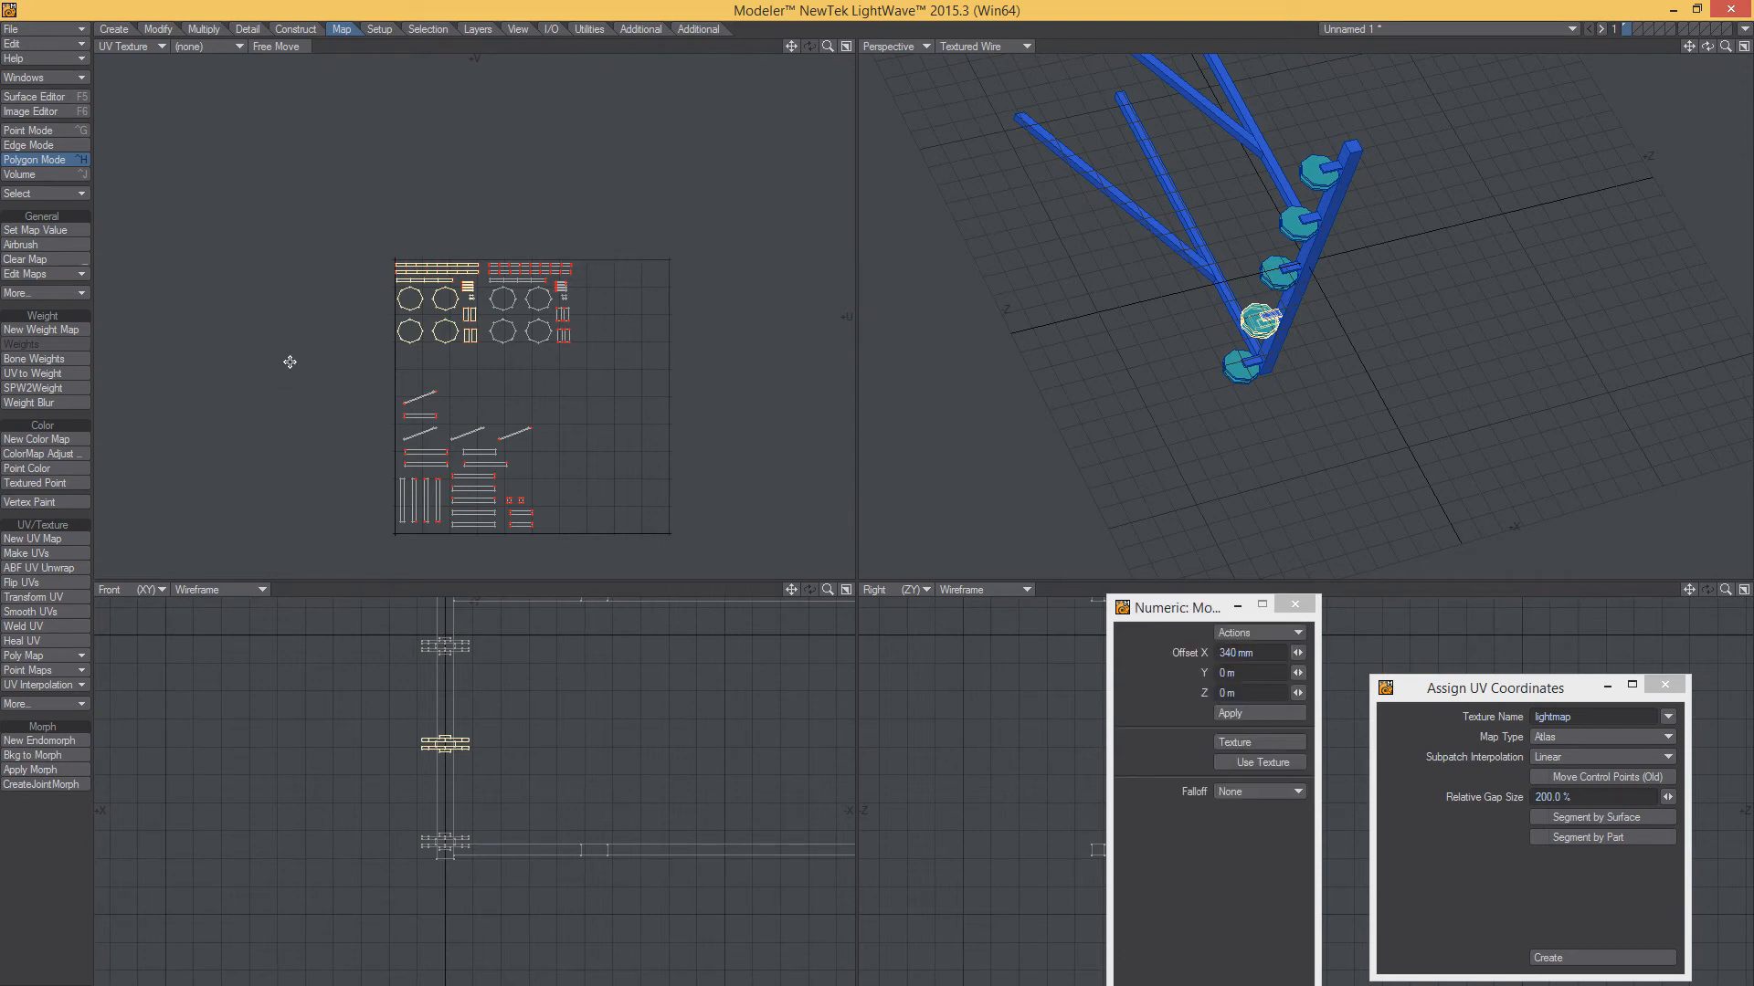
{"action": "left_click_drag", "start_coordinate": [286, 365], "coordinate": [472, 364]}
{"action": "key", "text": "space"}
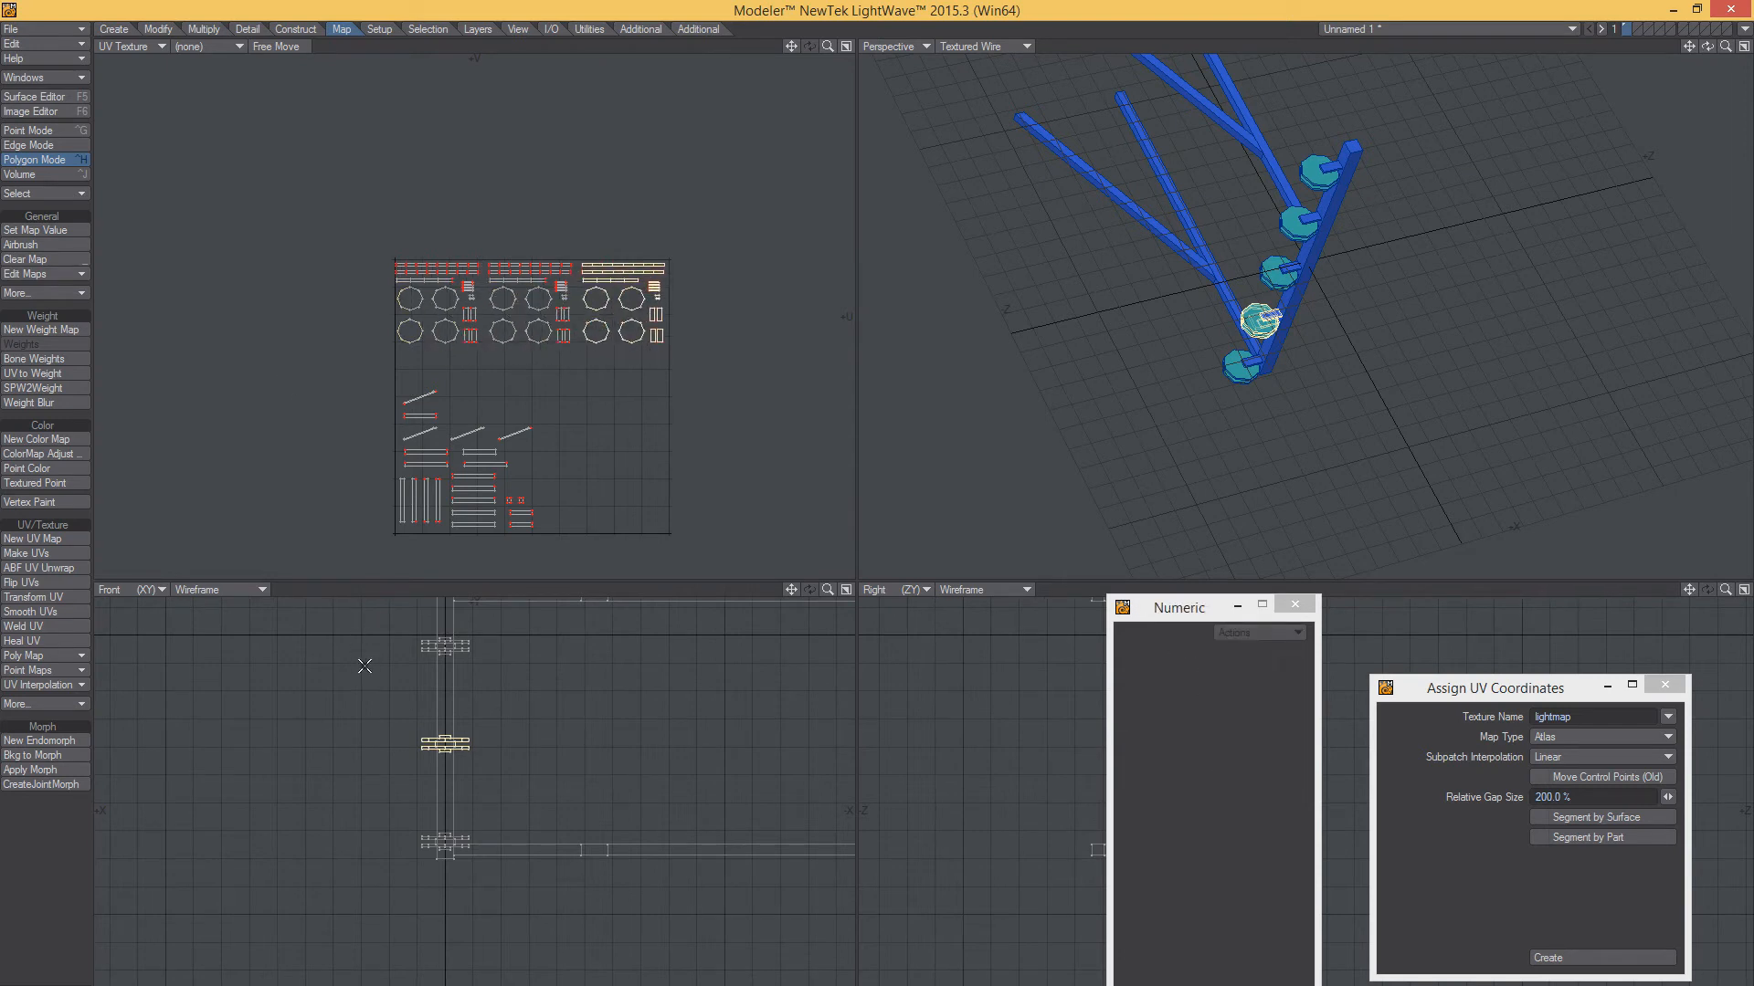
{"action": "key", "text": "slash"}
Move the middle disc assembly's UV islands to the UV square's right edge, directly below the top row
{"action": "left_click_drag", "start_coordinate": [390, 673], "coordinate": [353, 773], "text": "alt"}
{"action": "right_click_drag", "start_coordinate": [351, 754], "coordinate": [415, 784]}
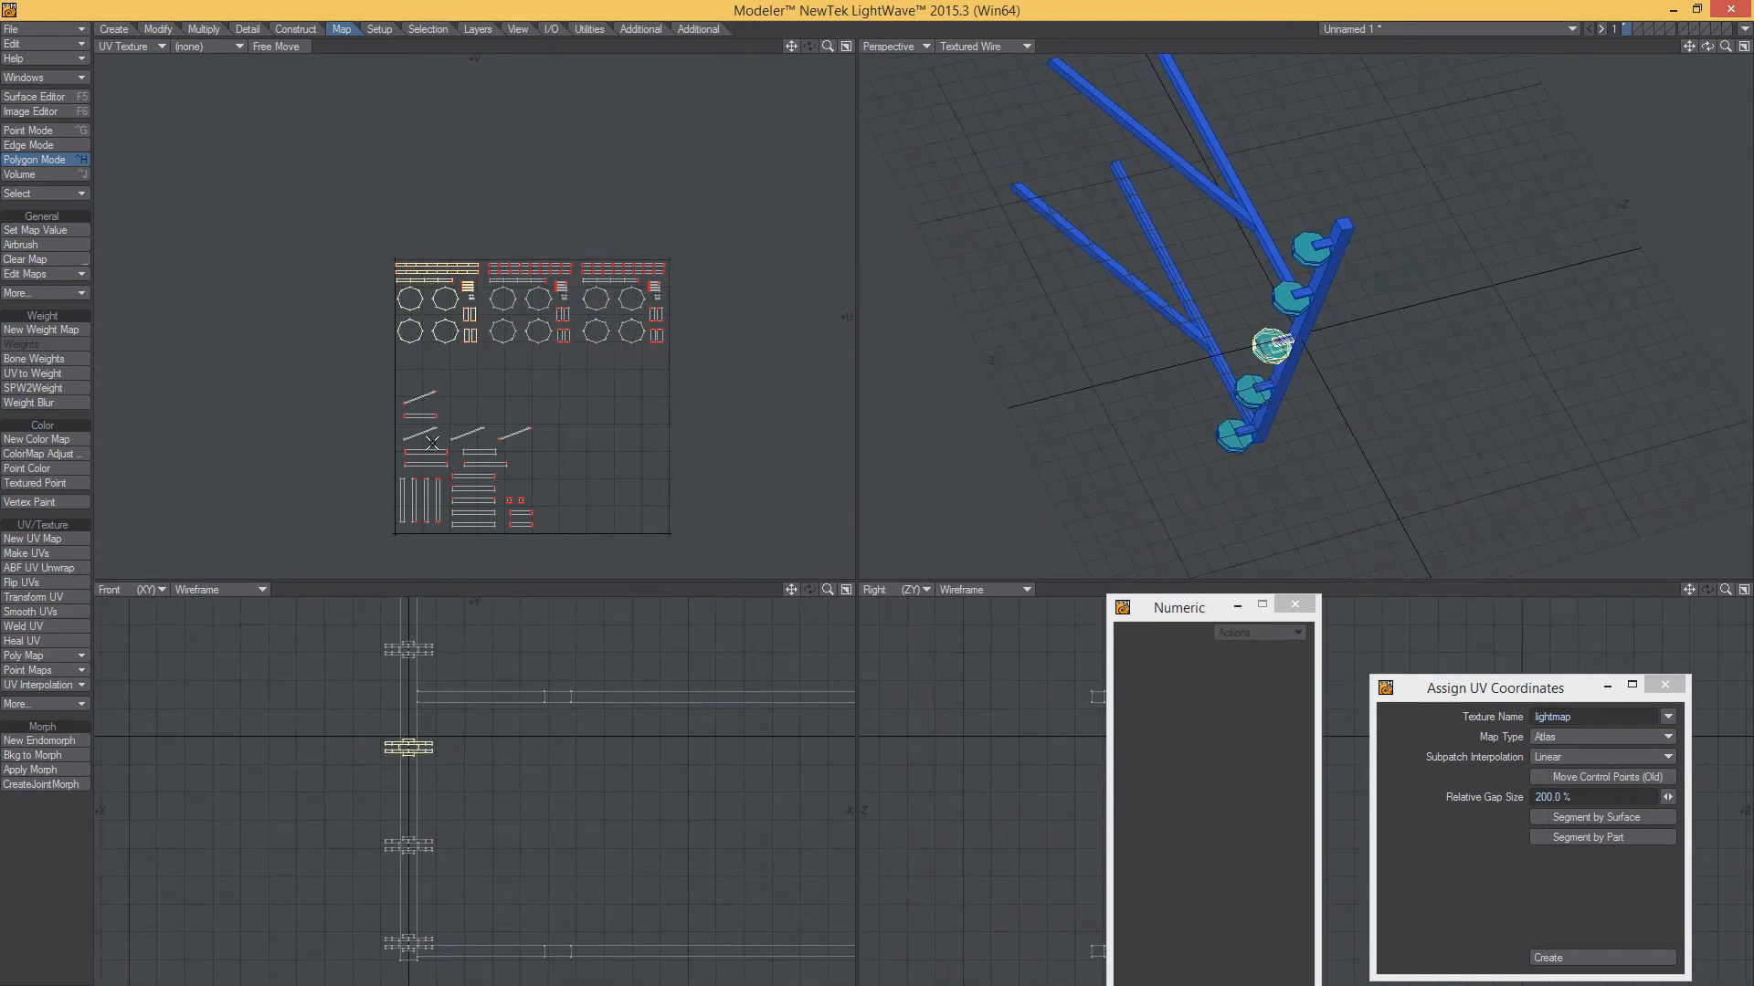
{"action": "key", "text": "t"}
{"action": "left_click_drag", "start_coordinate": [387, 348], "coordinate": [570, 439]}
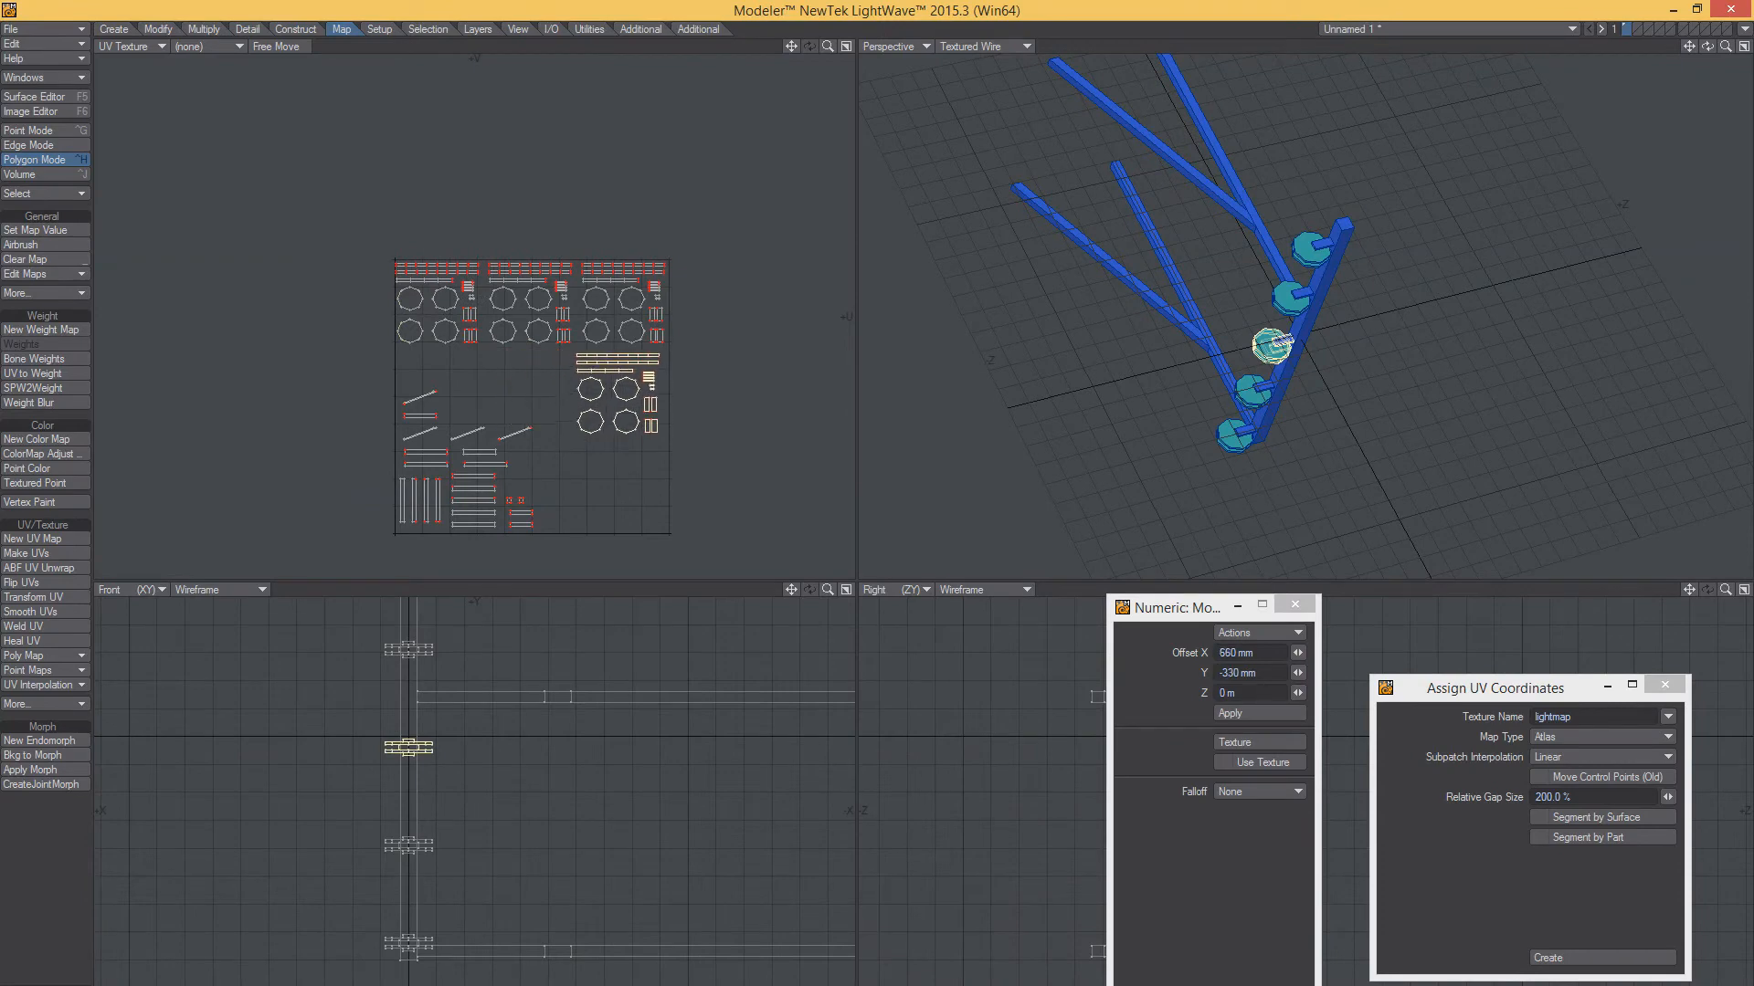
{"action": "key", "text": "space"}
{"action": "key", "text": "slash"}
Move the second-highest disc assembly's UV islands into the UV square's lower-right corner
{"action": "left_click_drag", "start_coordinate": [350, 654], "coordinate": [311, 844], "text": "alt"}
{"action": "right_click_drag", "start_coordinate": [307, 728], "coordinate": [418, 737]}
{"action": "key", "text": "t"}
{"action": "left_click_drag", "start_coordinate": [244, 353], "coordinate": [427, 537]}
{"action": "key", "text": "space"}
Enlarge the post and beam UV islands to 125% in both directions from the UV square's lower-left corner
{"action": "mouse_move", "coordinate": [347, 383]}
{"action": "right_mouse_down"}
{"action": "mouse_move", "coordinate": [529, 370]}
{"action": "mouse_move", "coordinate": [402, 561]}
{"action": "mouse_move", "coordinate": [409, 493]}
{"action": "right_mouse_up"}
{"action": "key", "text": "h"}
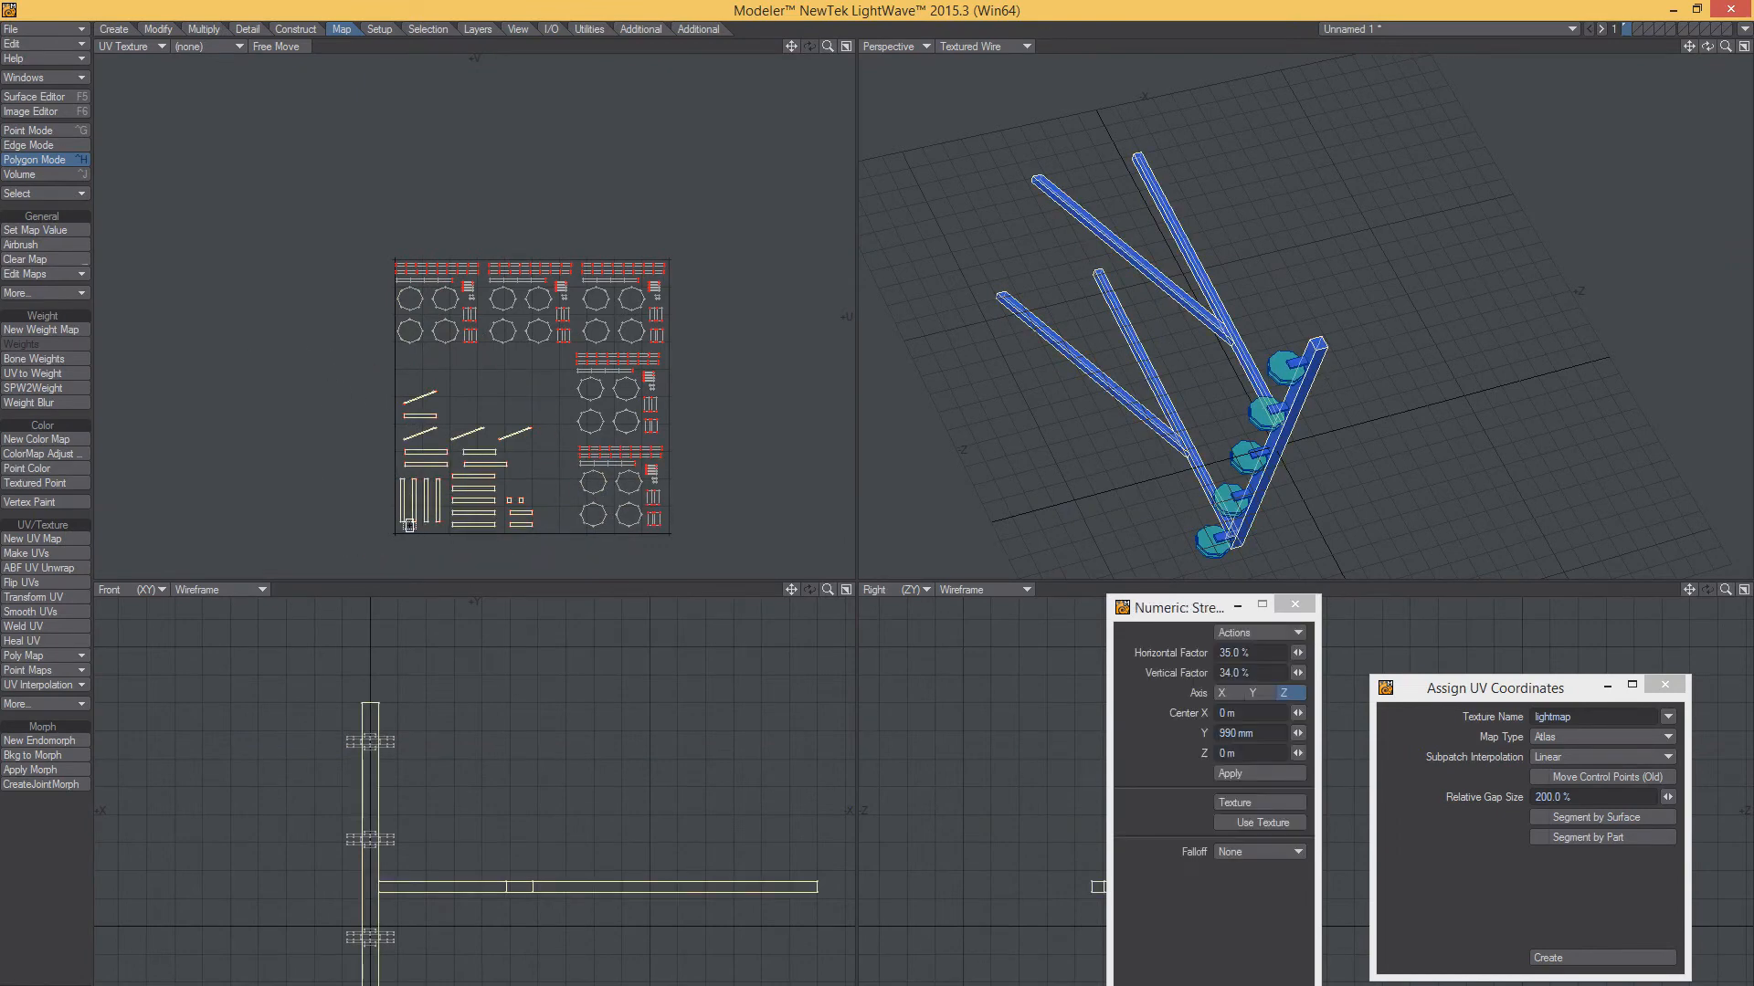
{"action": "left_click_drag", "start_coordinate": [408, 525], "coordinate": [455, 498]}
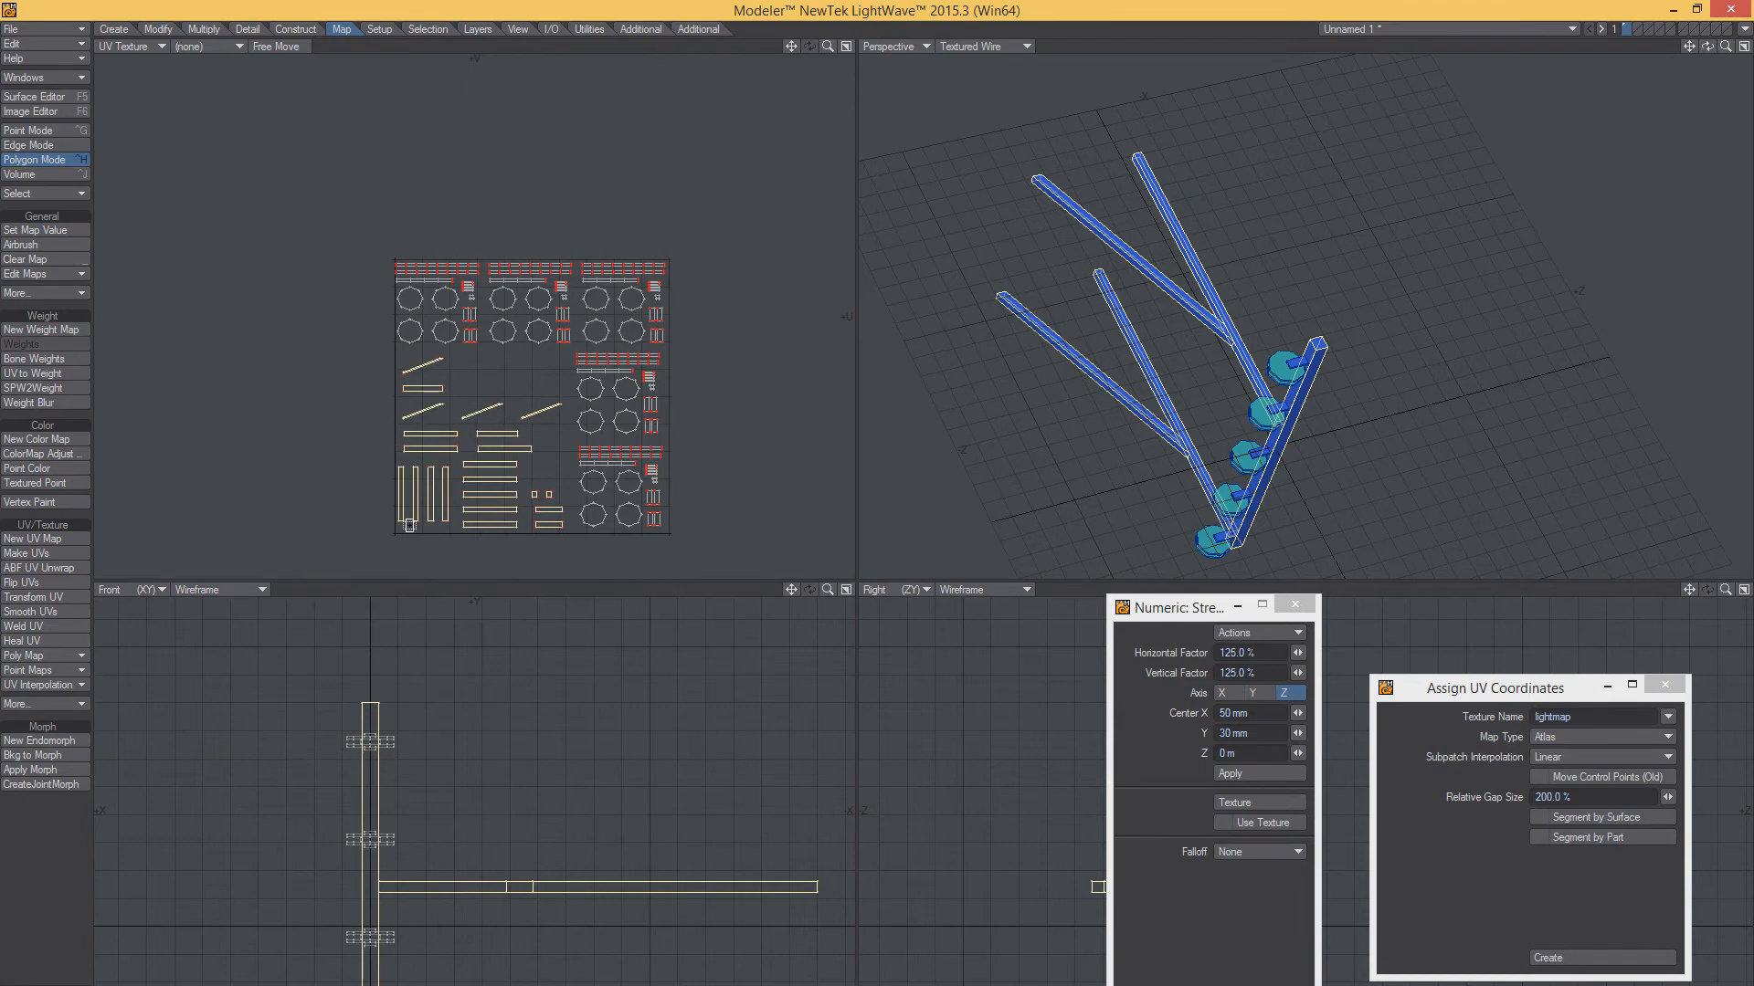
{"action": "key", "text": "slash"}
Save the object as fatGB-france-telegraphpole-end in the models folder
{"action": "left_click_drag", "start_coordinate": [1135, 463], "coordinate": [1241, 419], "text": "alt"}
{"action": "key", "text": "s"}
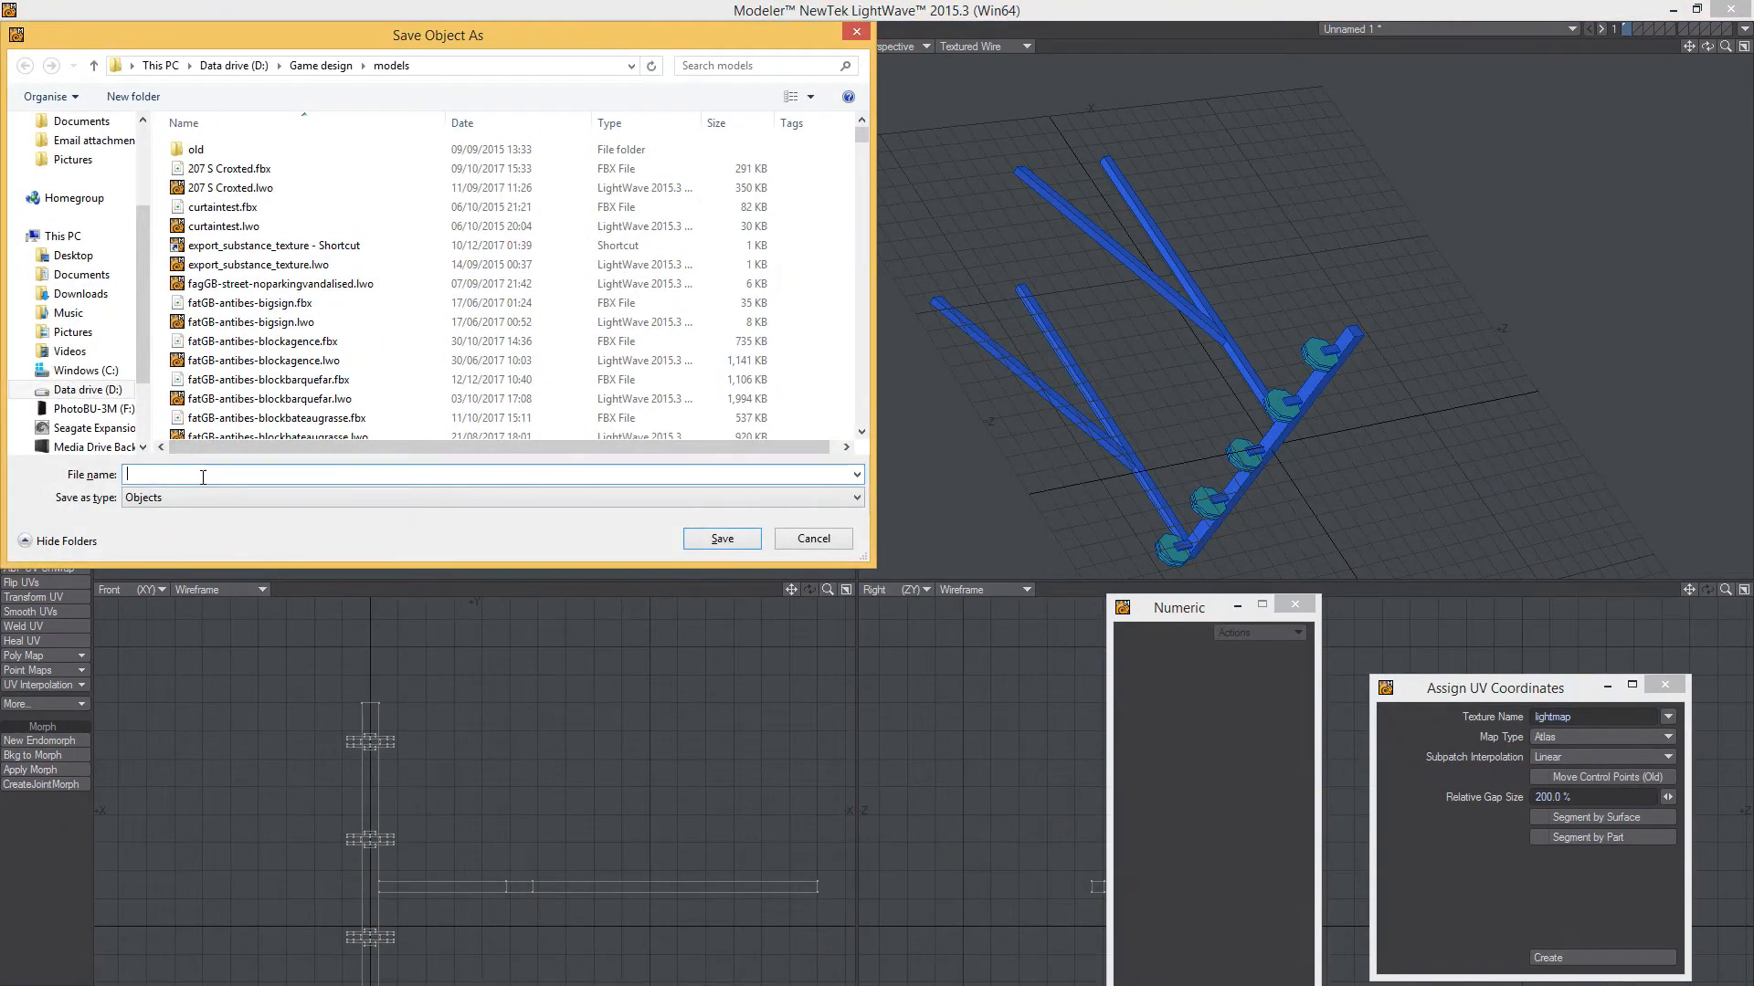
{"action": "type", "text": "fatGB-"}
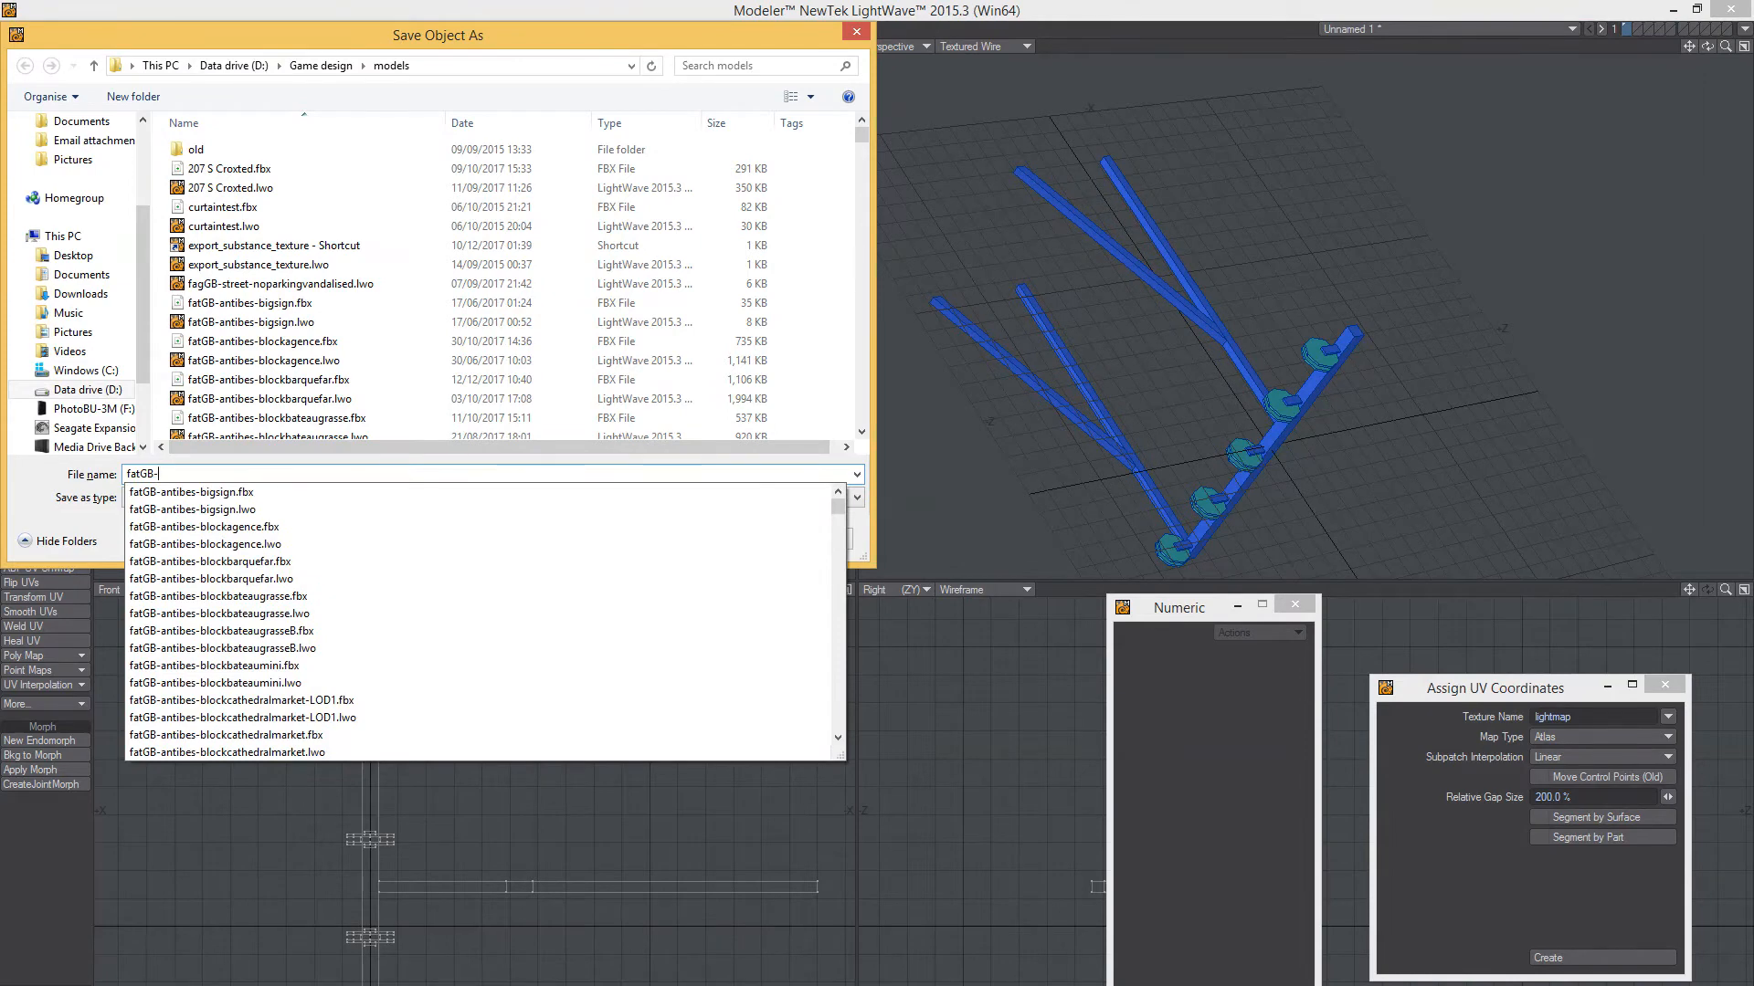
{"action": "type", "text": "france"}
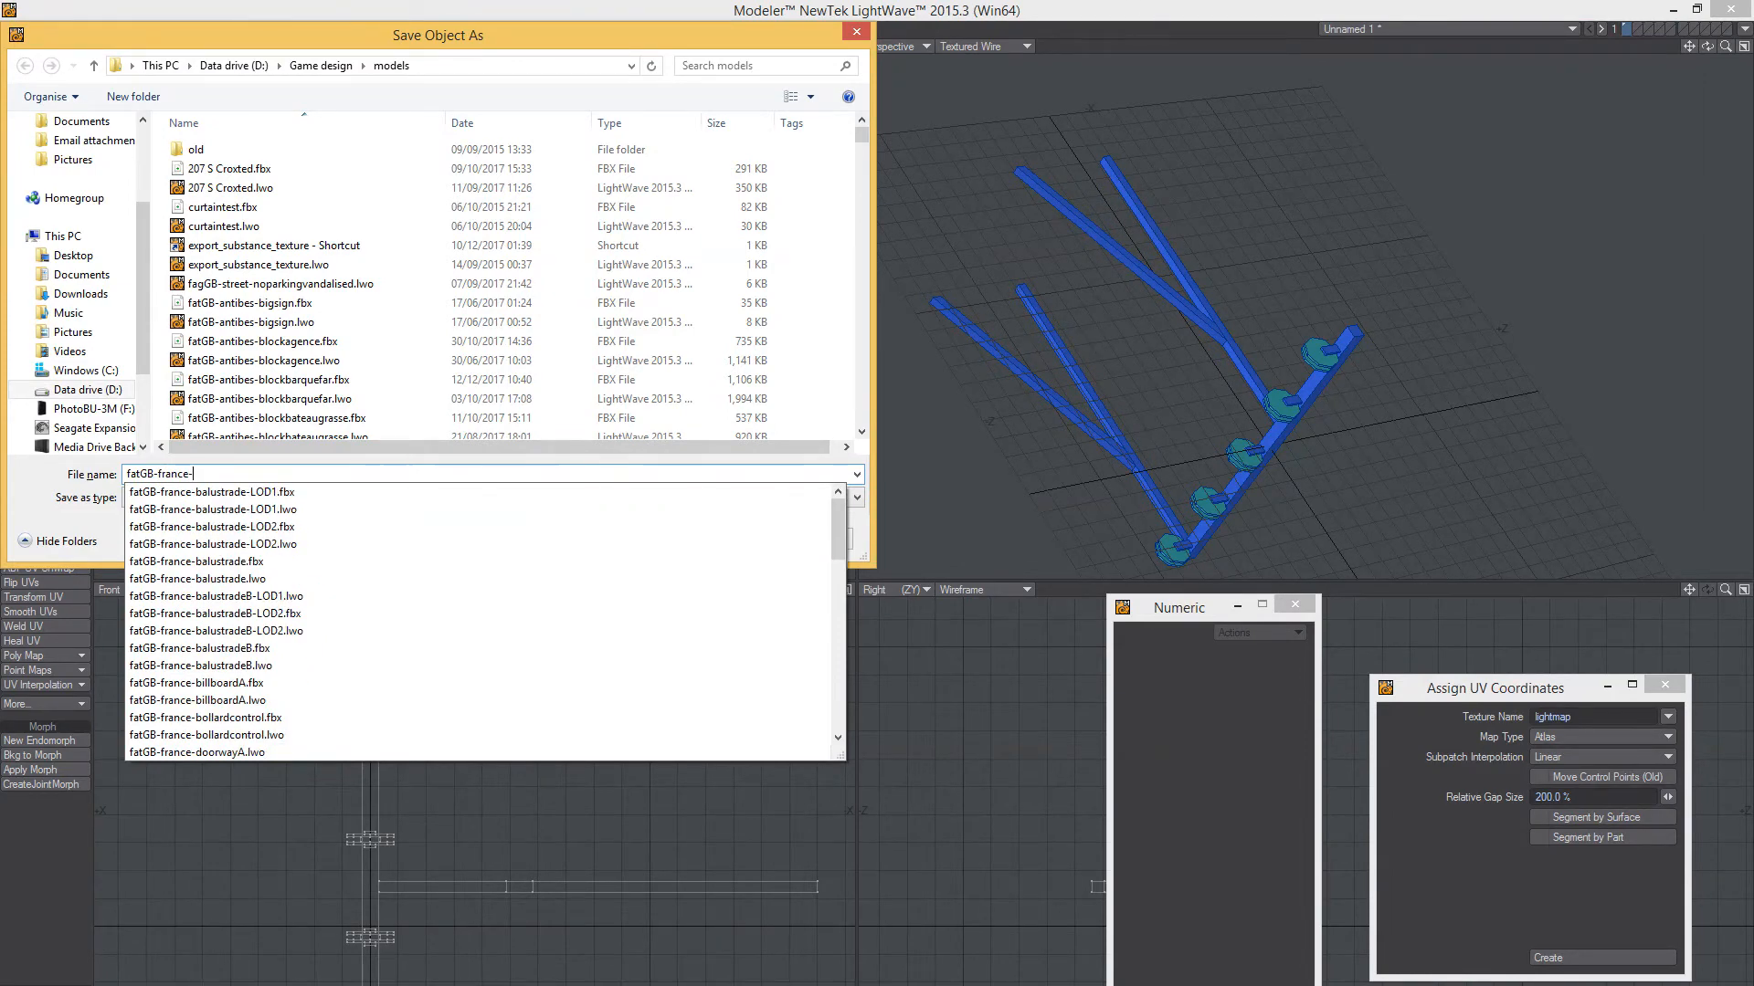
{"action": "type", "text": "-telegraphpole-end"}
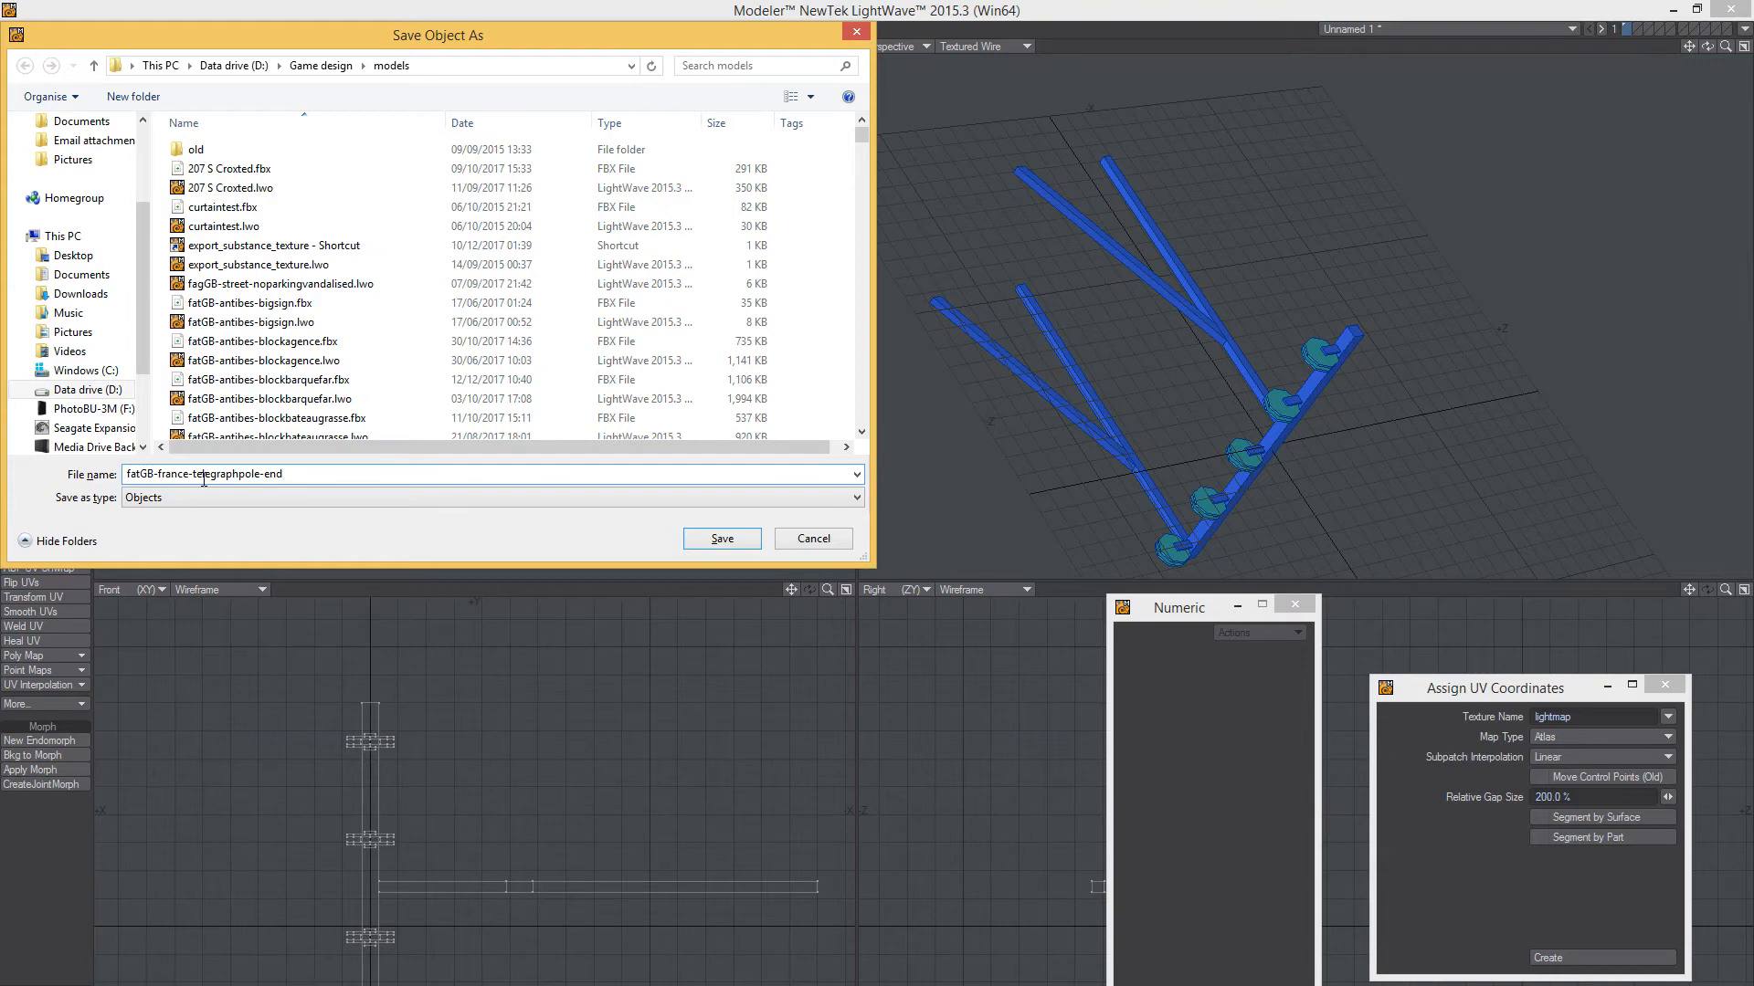
{"action": "left_click", "coordinate": [699, 541]}
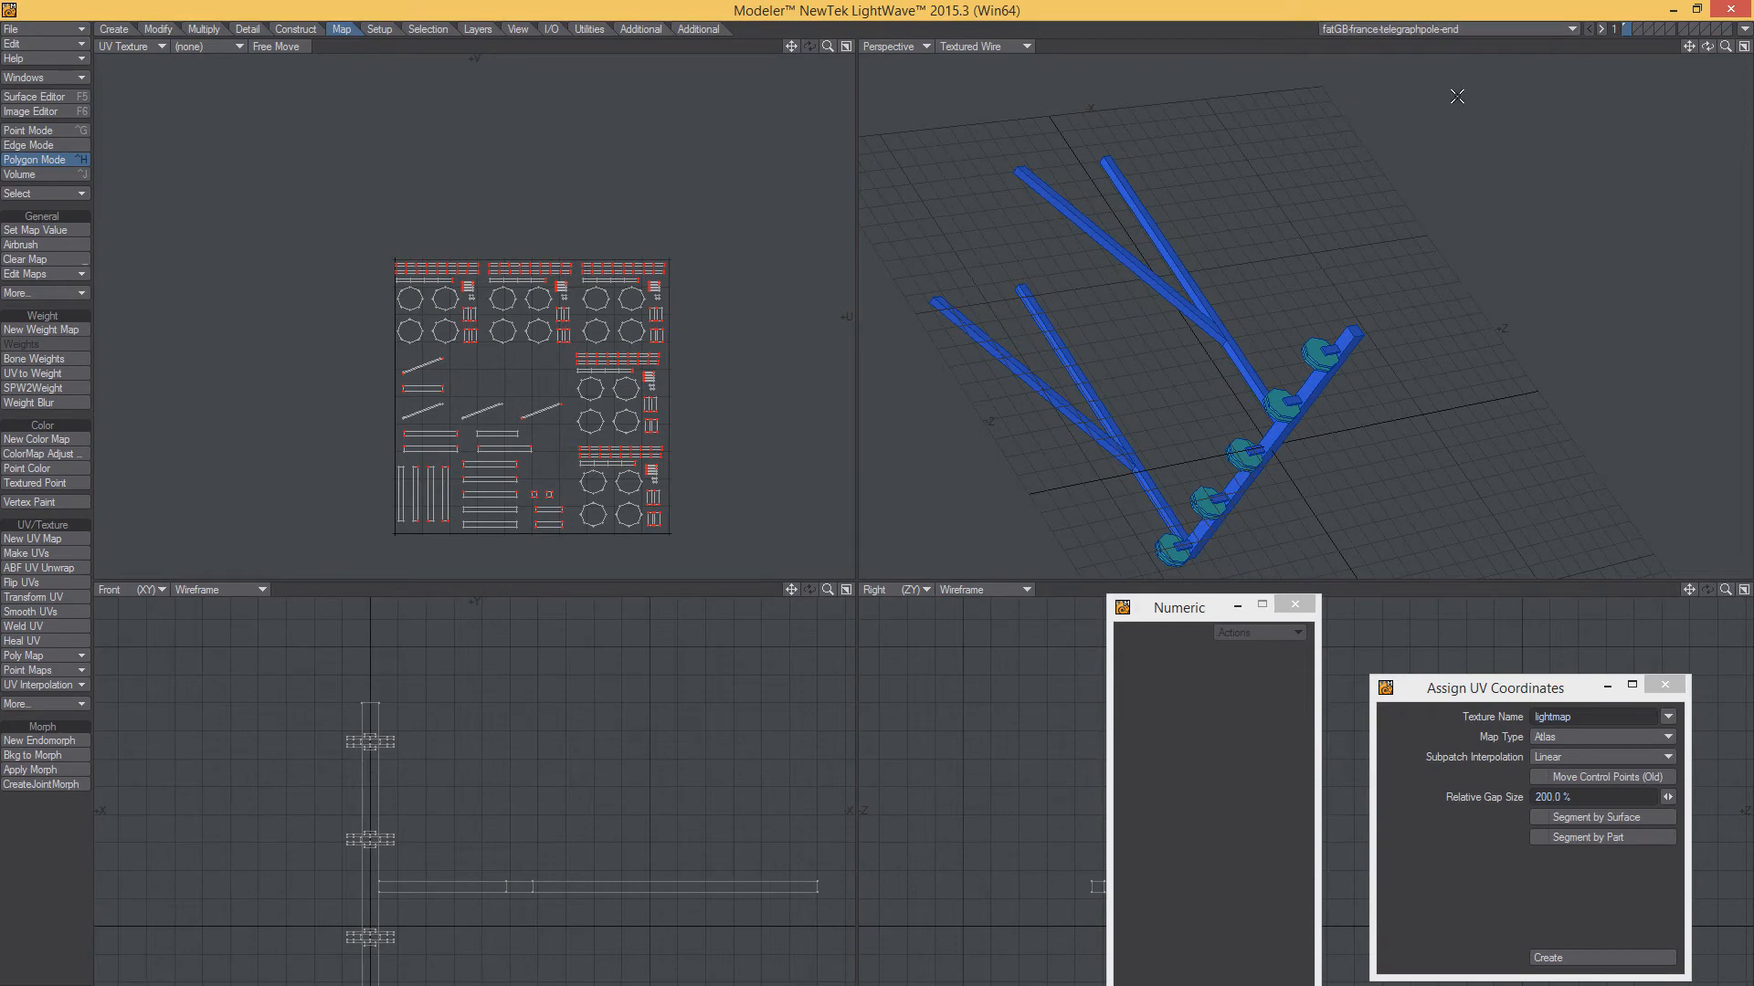
Work on the second layer with the model as background and draw a flat box about 110 mm wide and 800 mm high around the post
{"action": "left_click", "coordinate": [1637, 28]}
{"action": "left_click", "coordinate": [1622, 34]}
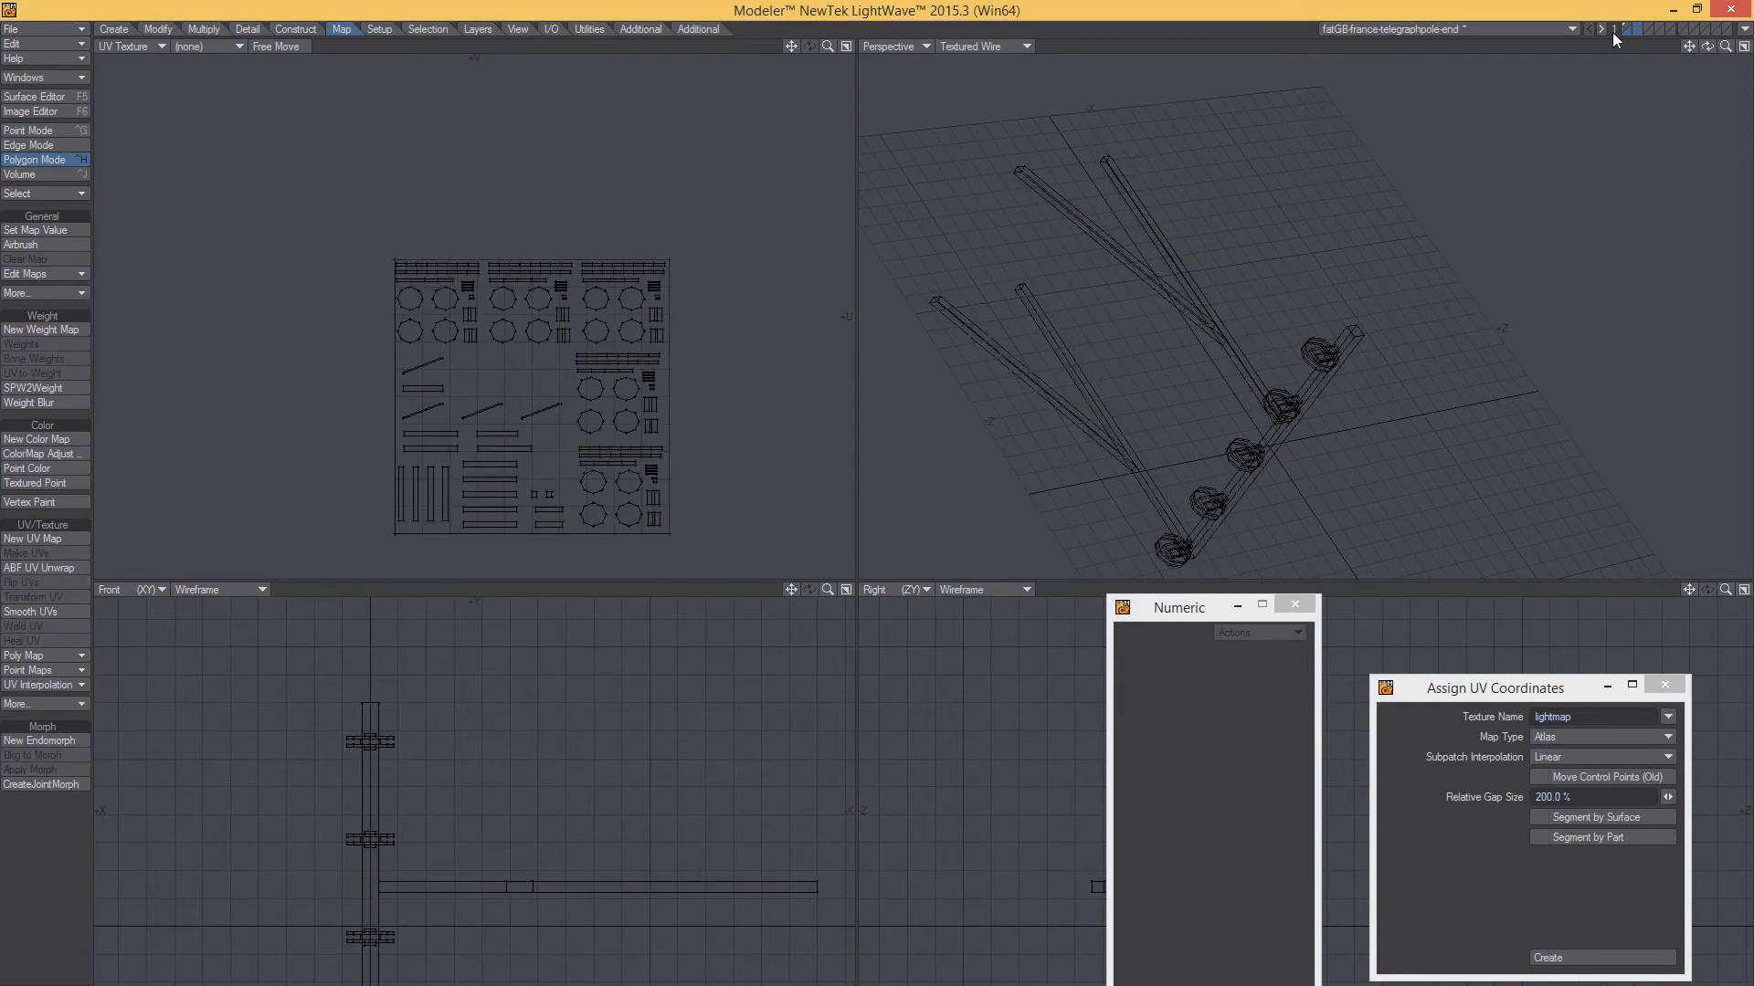
{"action": "left_click_drag", "start_coordinate": [1084, 346], "coordinate": [1087, 190], "text": "alt"}
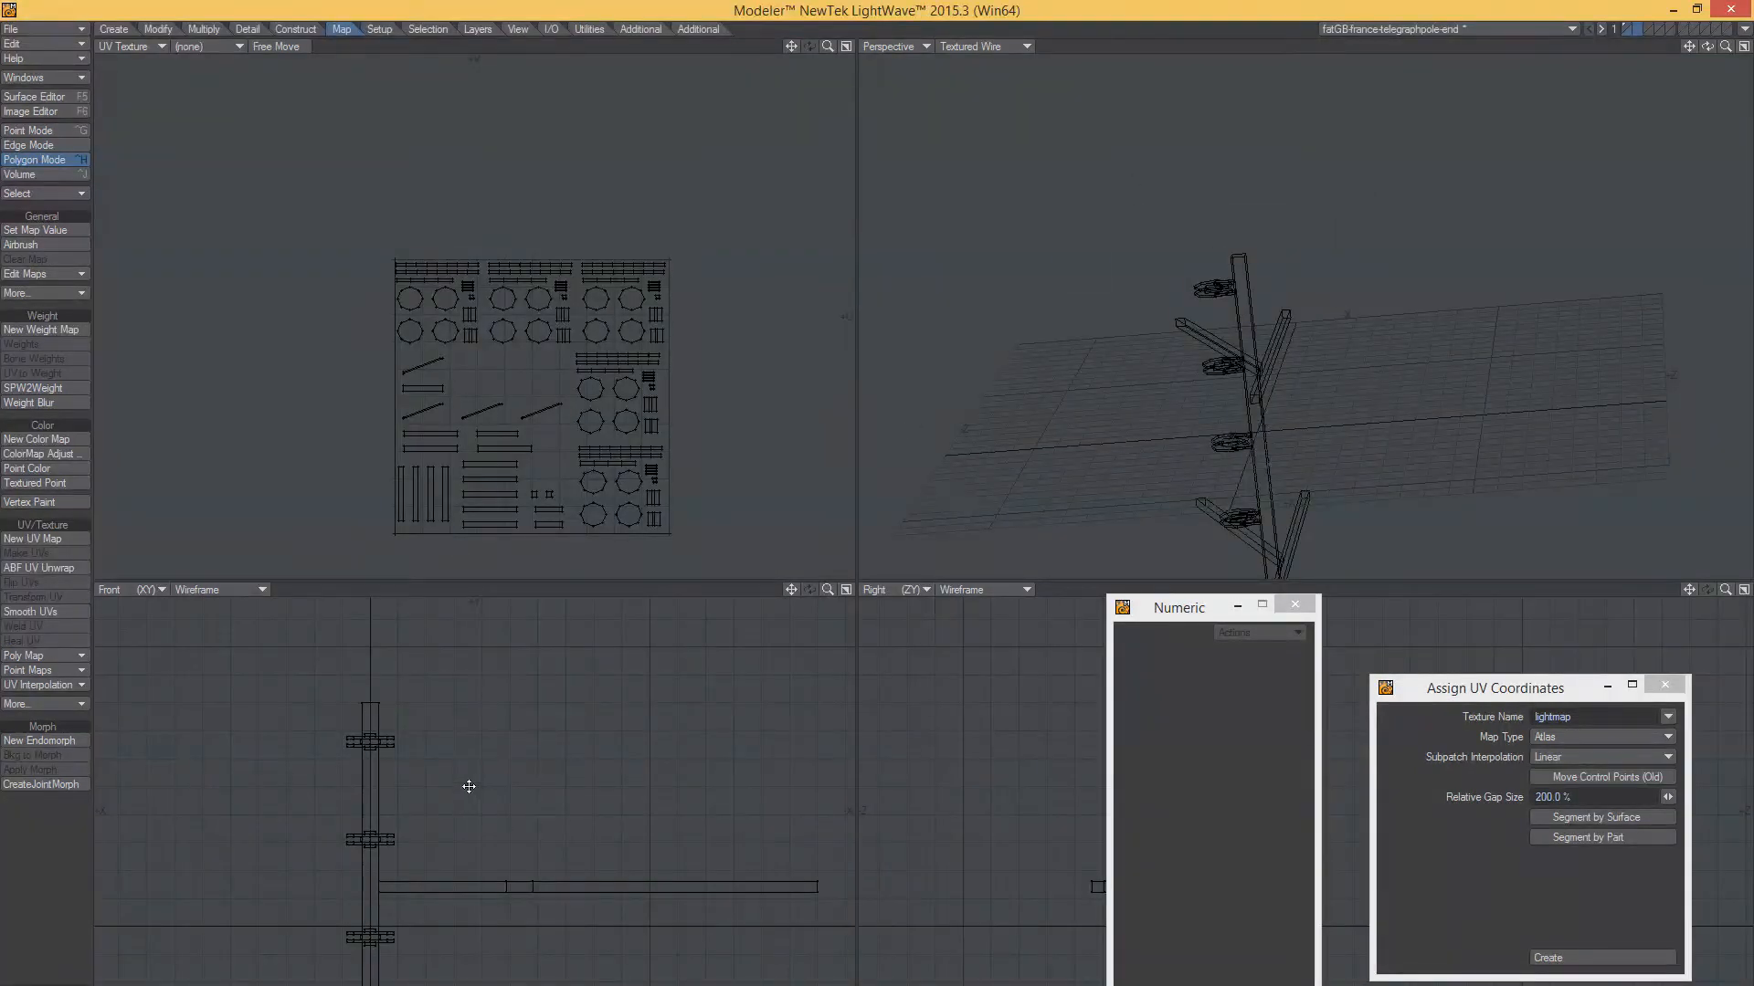
{"action": "left_click_drag", "start_coordinate": [455, 785], "coordinate": [516, 875], "text": "alt"}
{"action": "scroll", "coordinate": [459, 745], "scroll_direction": "down", "scroll_amount": 4}
{"action": "key", "text": "shift+x"}
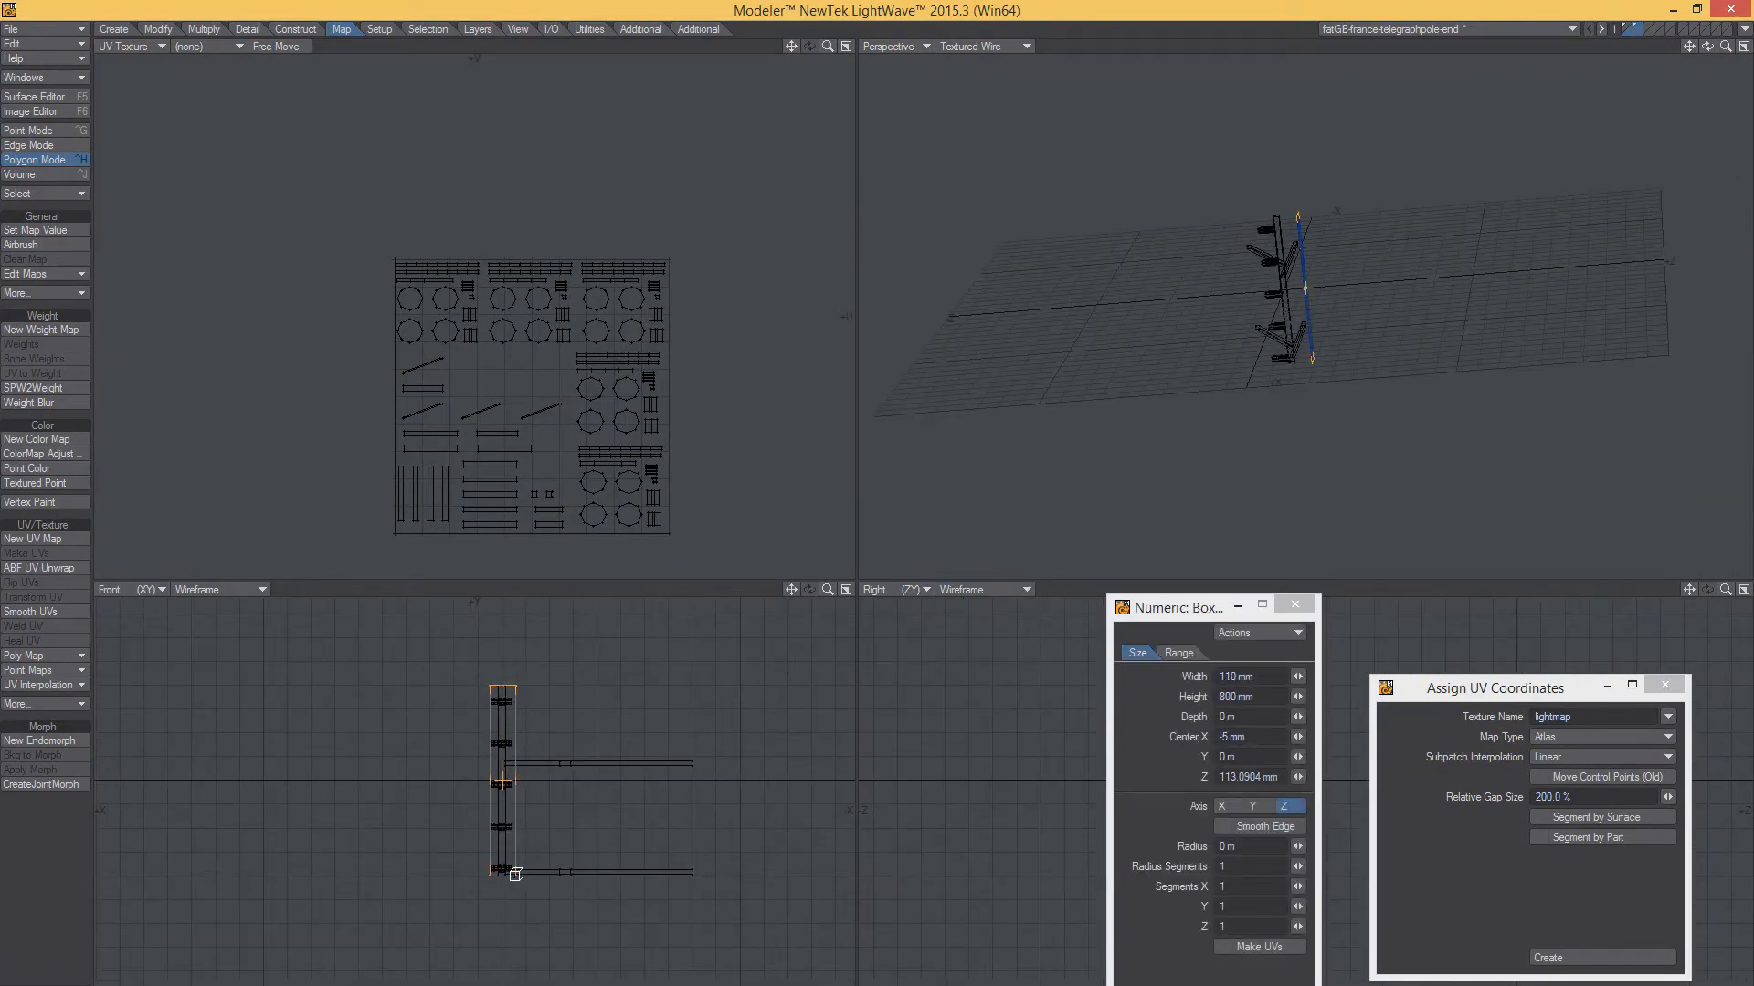
Using a top view, fit the box around the post and discs at 90 mm wide and 120 mm deep
{"action": "left_click", "coordinate": [128, 46]}
{"action": "left_click", "coordinate": [97, 37]}
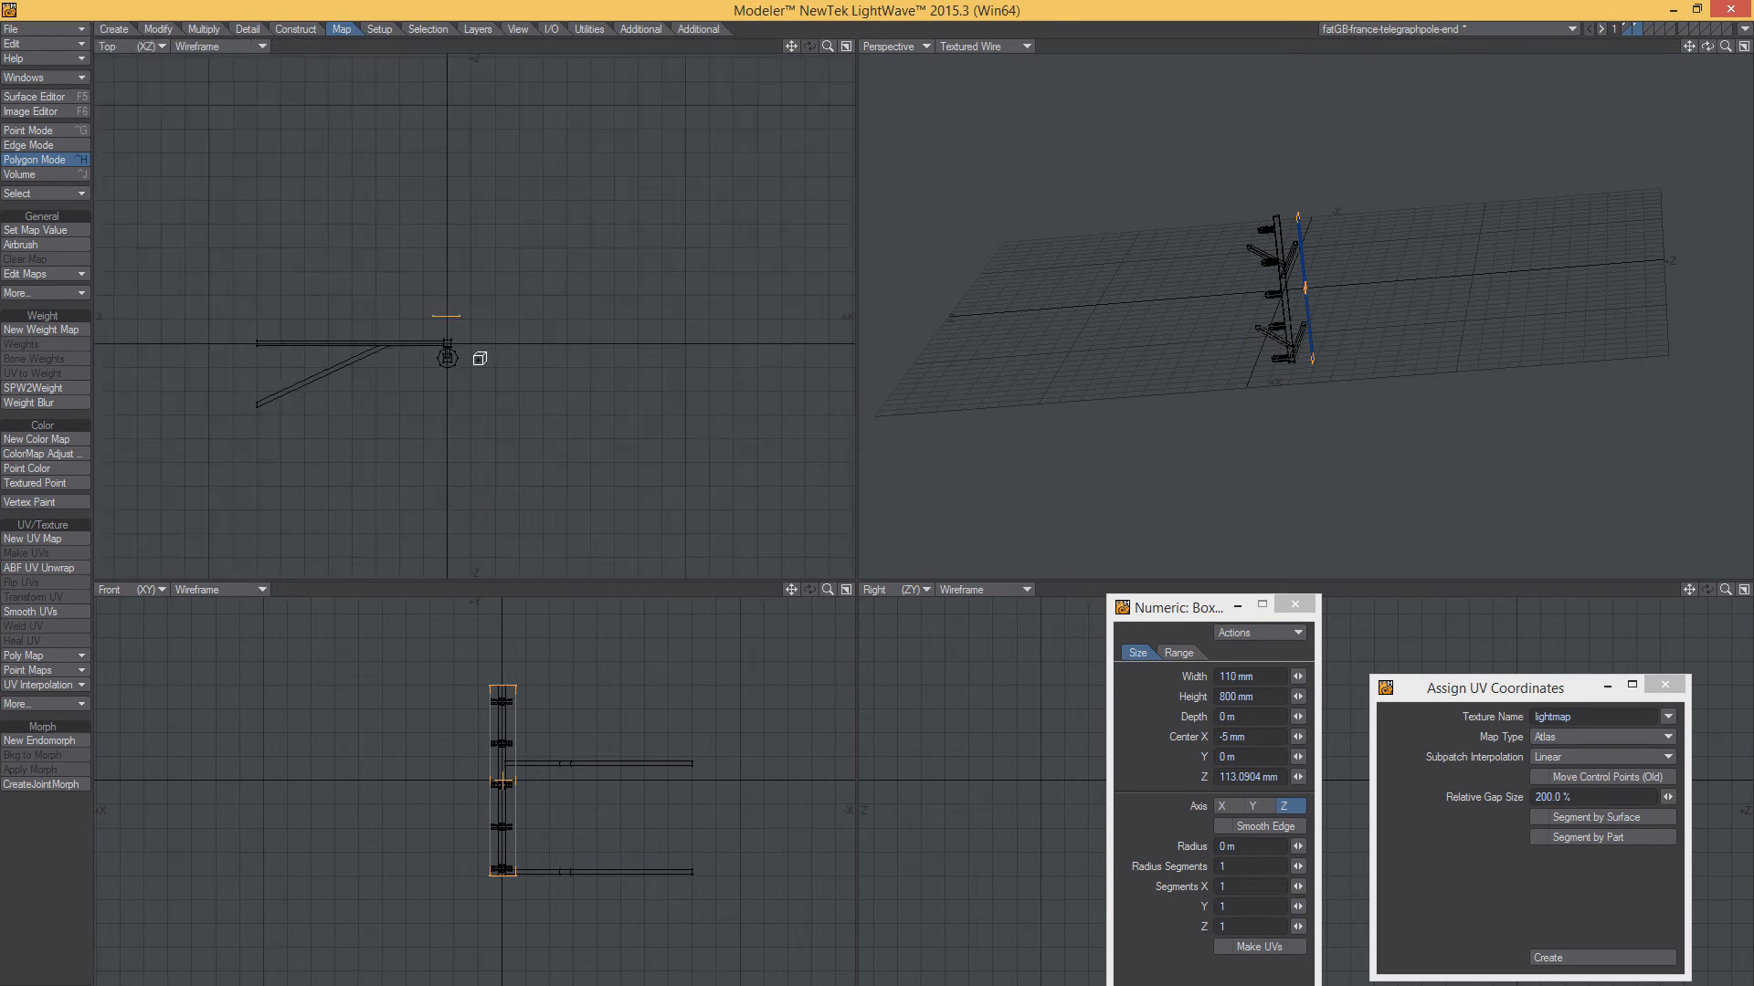
{"action": "scroll", "coordinate": [471, 366], "scroll_direction": "up", "scroll_amount": 5}
{"action": "left_click_drag", "start_coordinate": [462, 258], "coordinate": [487, 409]}
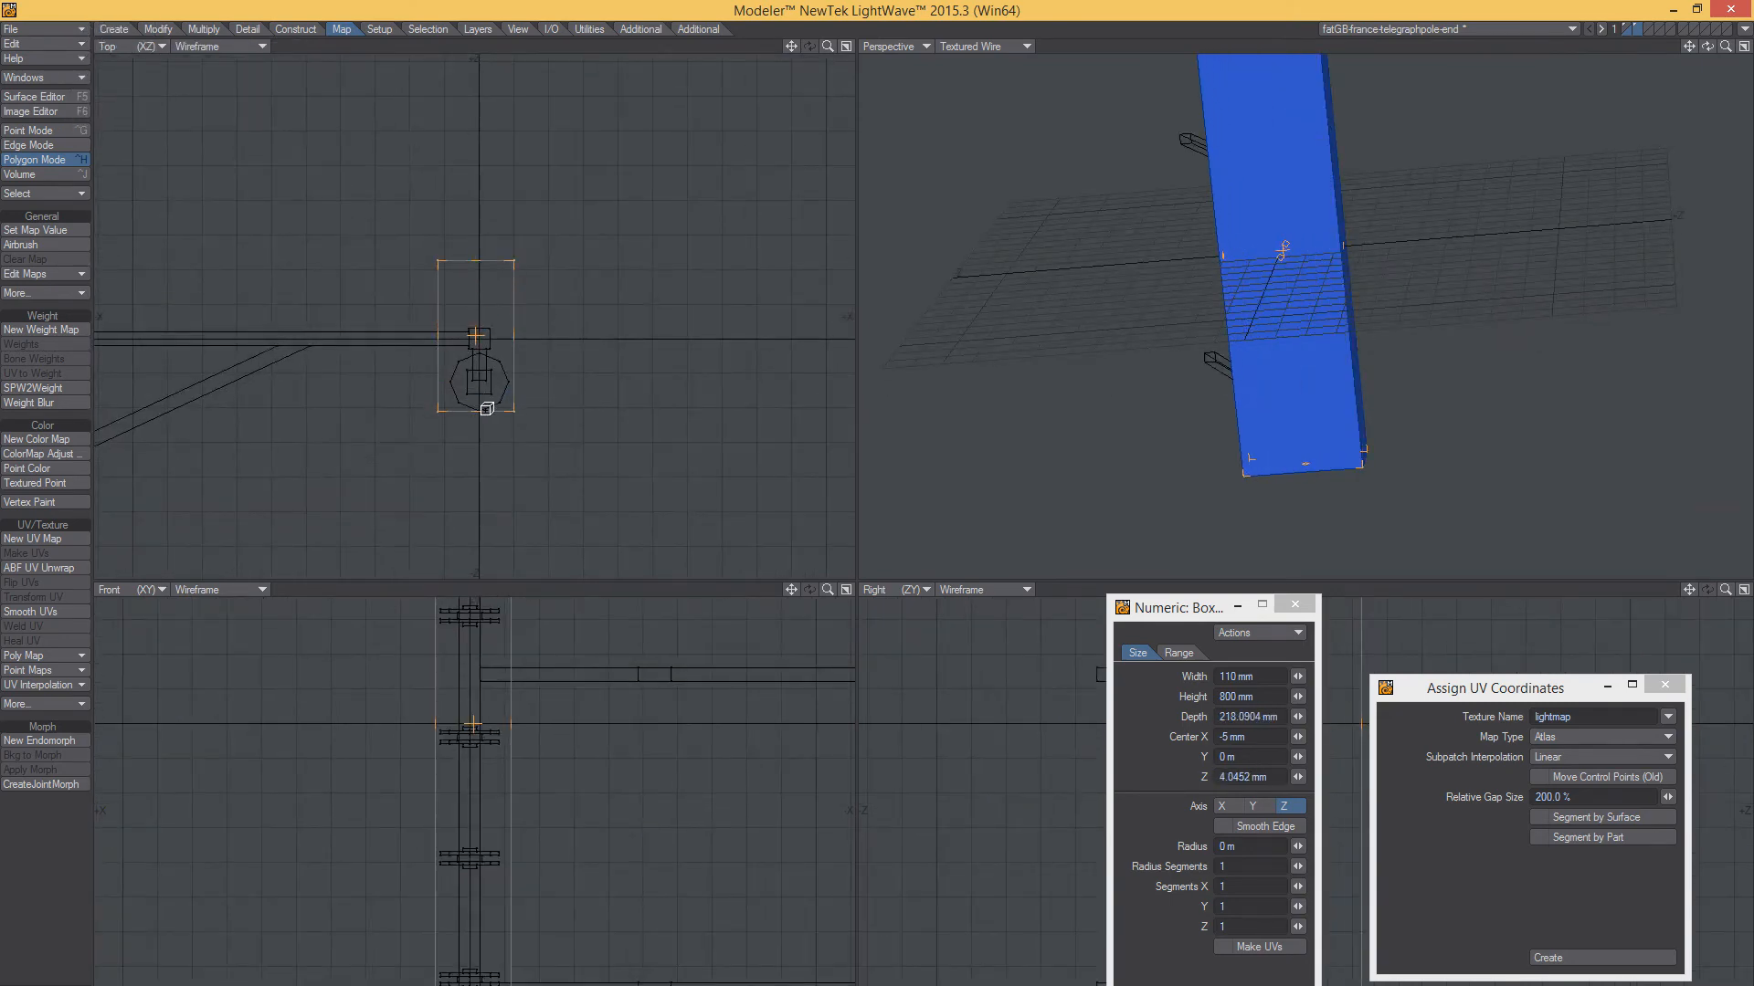
{"action": "left_click_drag", "start_coordinate": [474, 261], "coordinate": [511, 372]}
{"action": "left_click_drag", "start_coordinate": [556, 966], "coordinate": [586, 853], "text": "alt"}
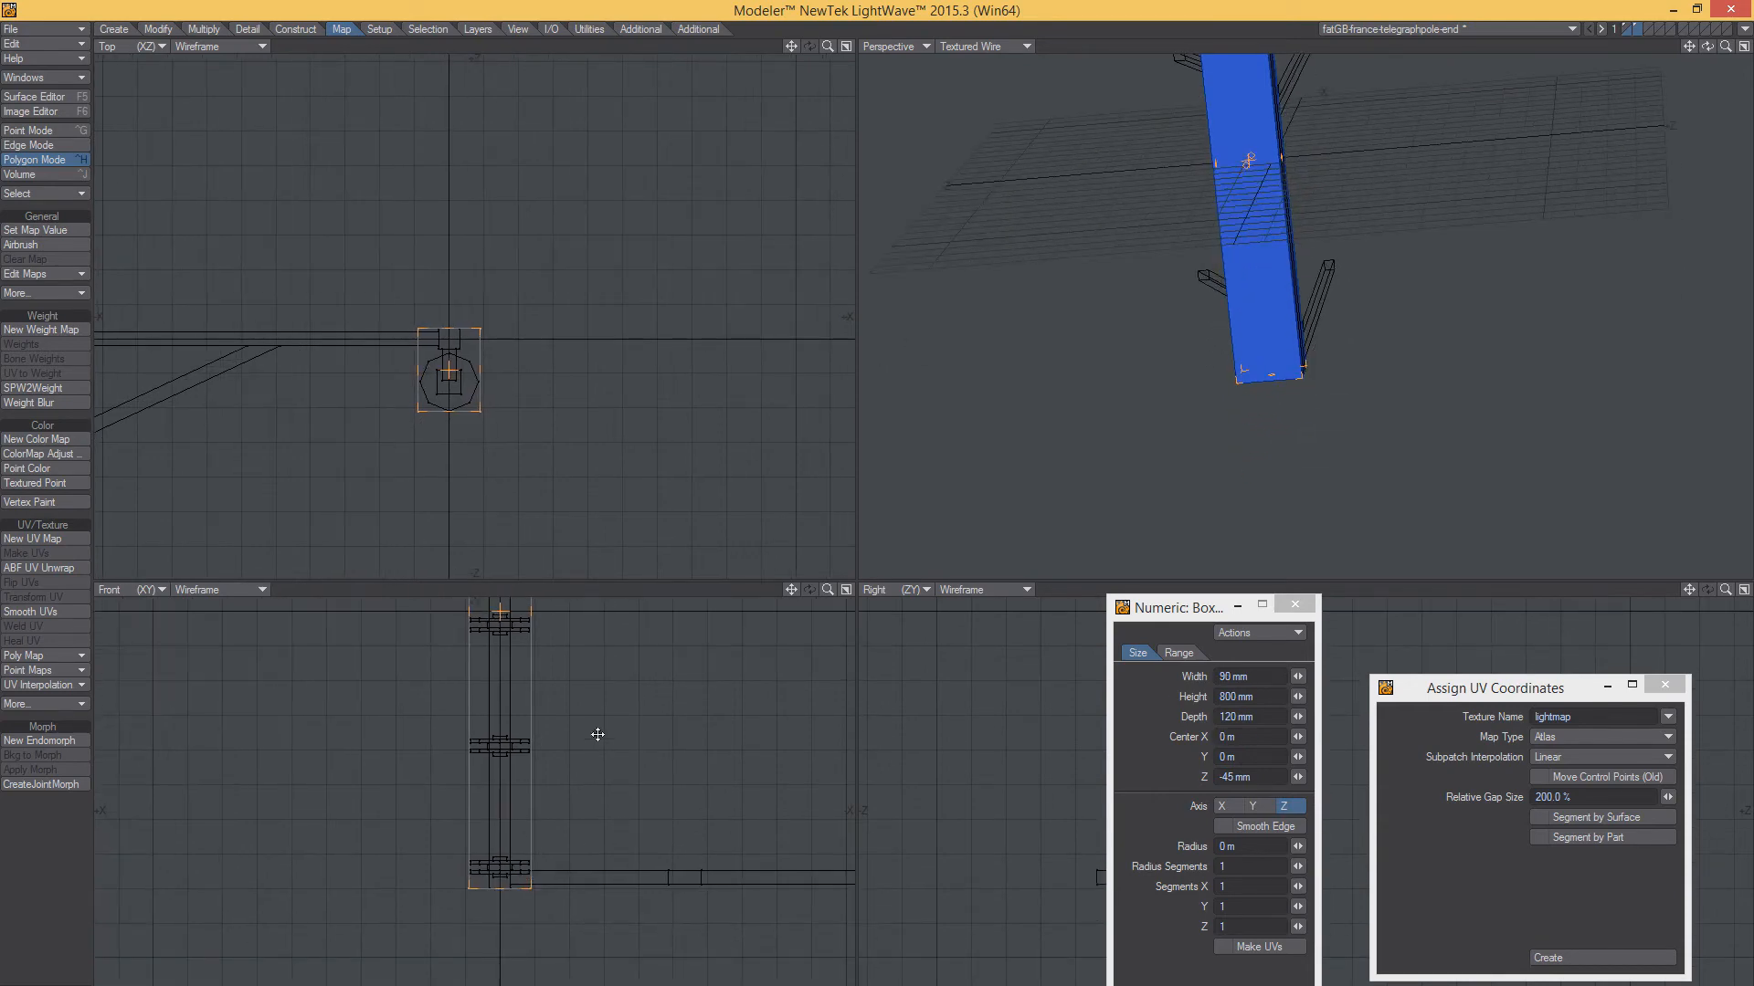
{"action": "left_click_drag", "start_coordinate": [597, 734], "coordinate": [496, 840], "text": "alt"}
{"action": "left_click_drag", "start_coordinate": [496, 840], "coordinate": [425, 671], "text": "alt"}
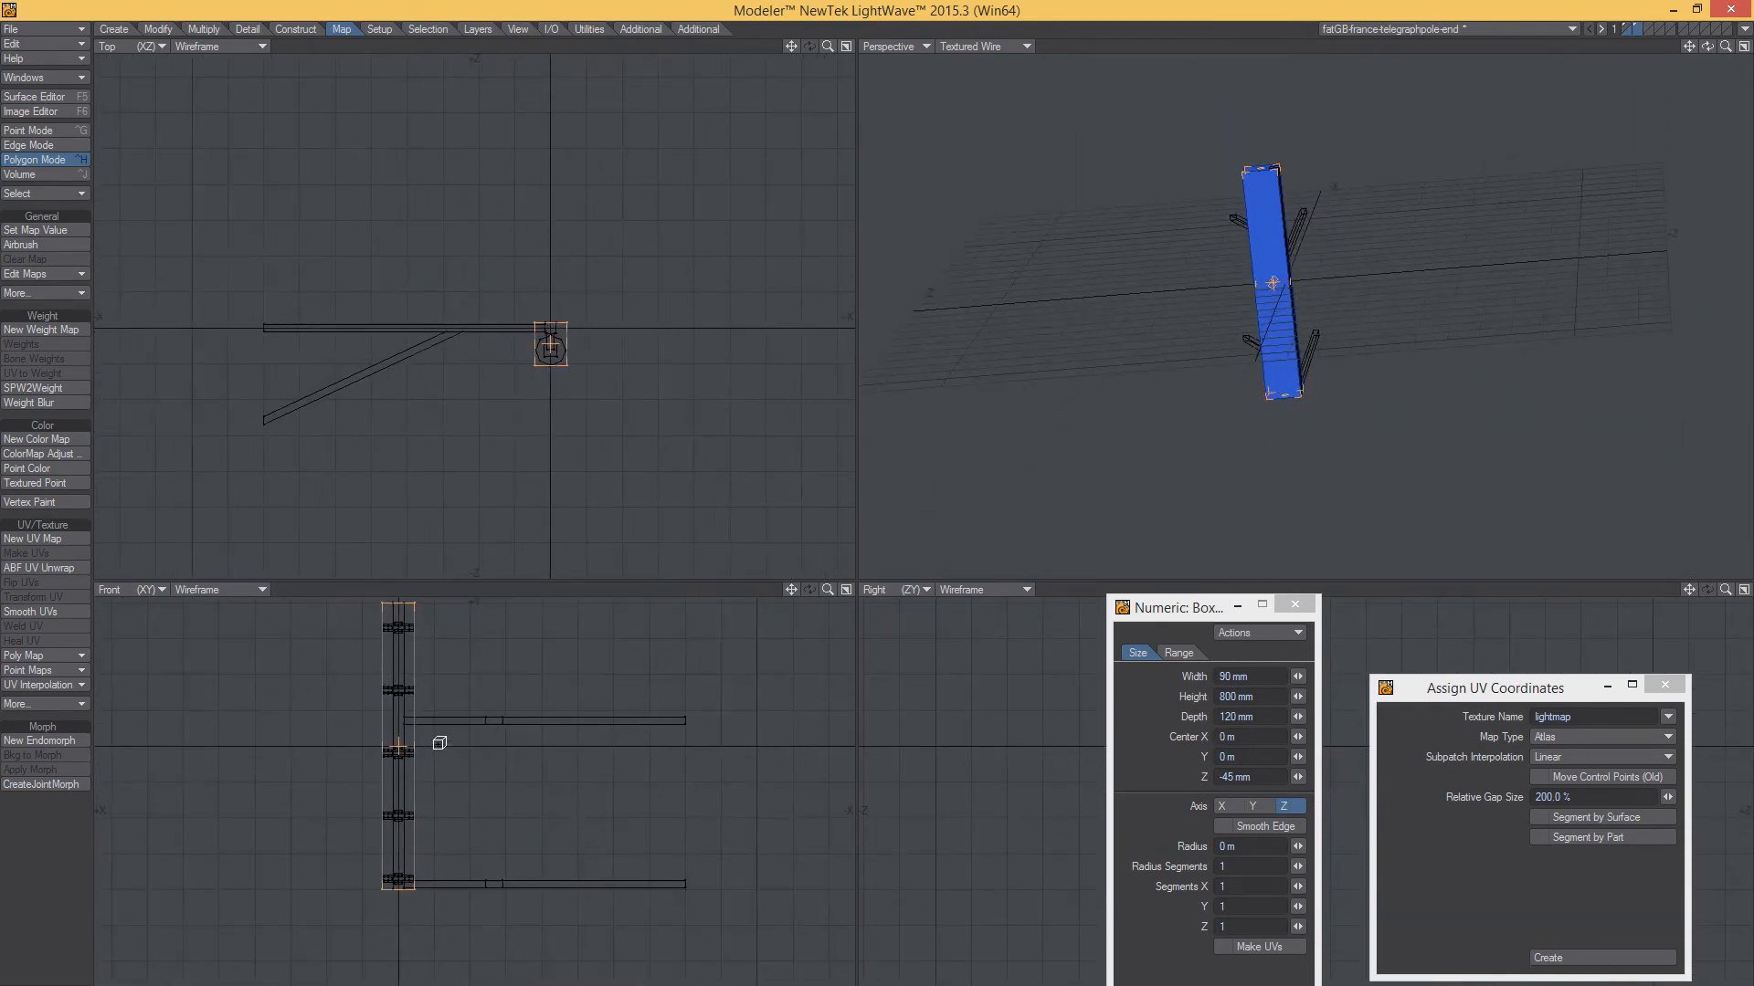
{"action": "key", "text": "space"}
Draw a second box 750 mm long and 20 mm deep over the lower straight beam, matching the beam's height
{"action": "key", "text": "shift+x"}
{"action": "left_click_drag", "start_coordinate": [262, 324], "coordinate": [534, 330]}
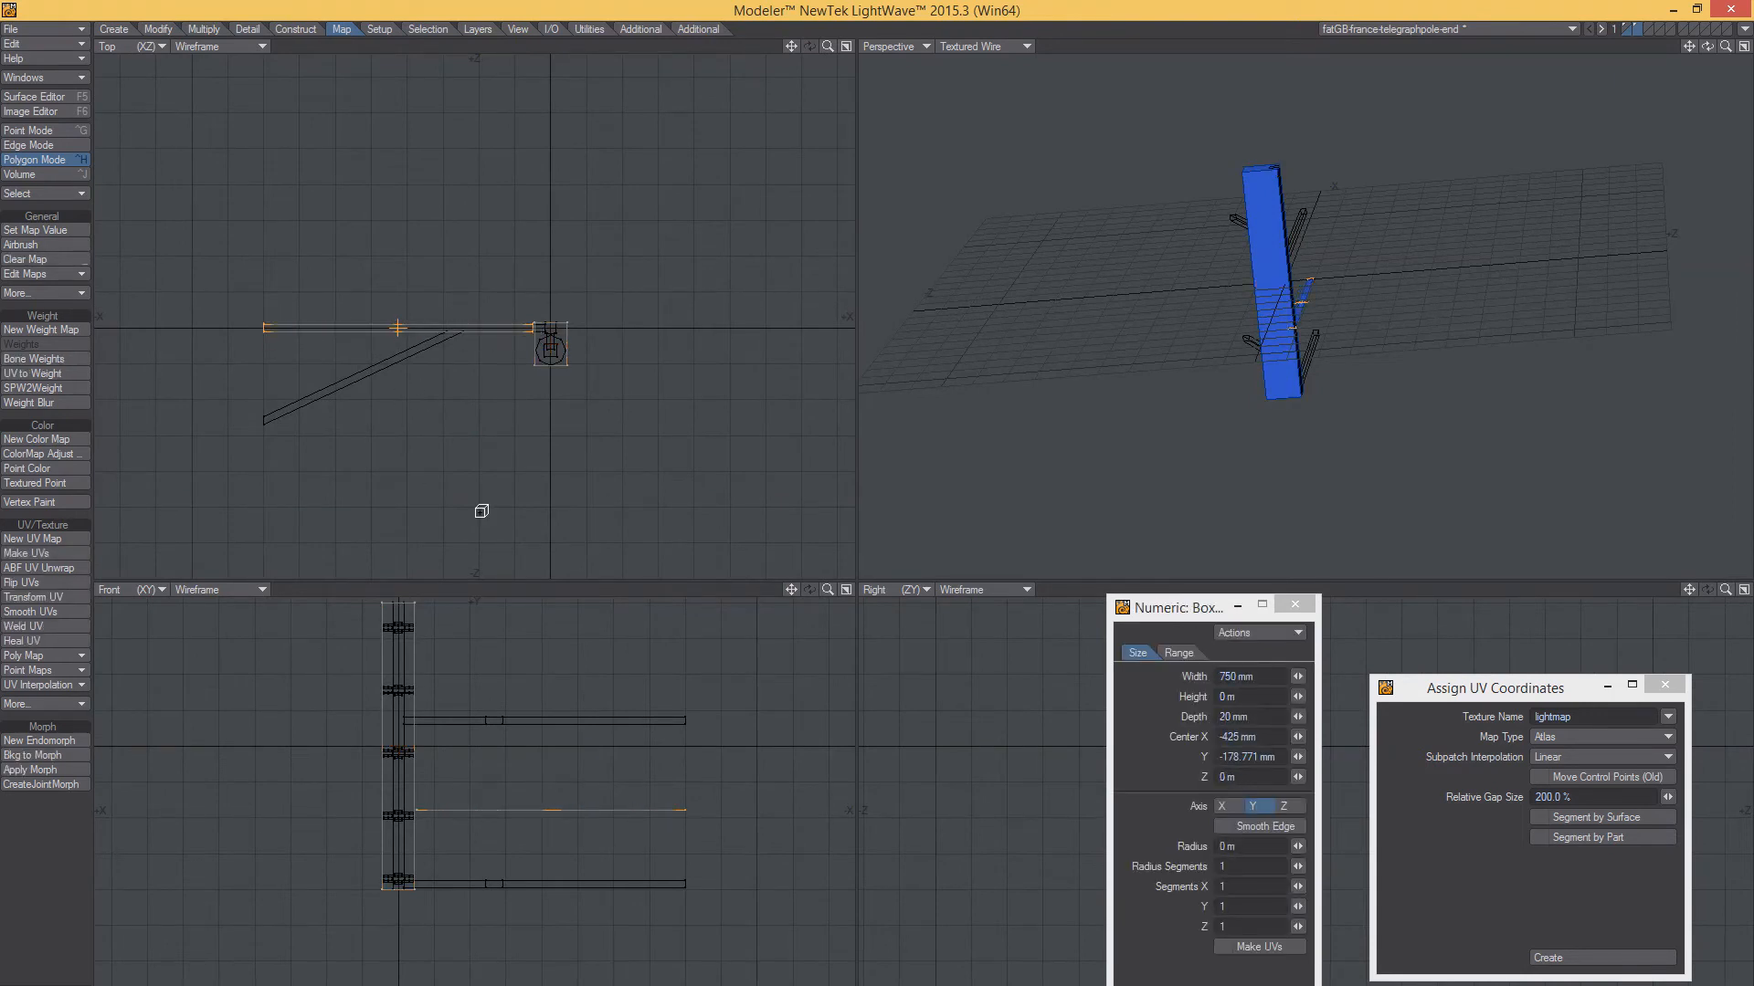
{"action": "left_click_drag", "start_coordinate": [542, 821], "coordinate": [577, 863]}
{"action": "scroll", "coordinate": [548, 890], "scroll_direction": "up", "scroll_amount": 3}
{"action": "left_click_drag", "start_coordinate": [551, 705], "coordinate": [539, 829], "text": "alt"}
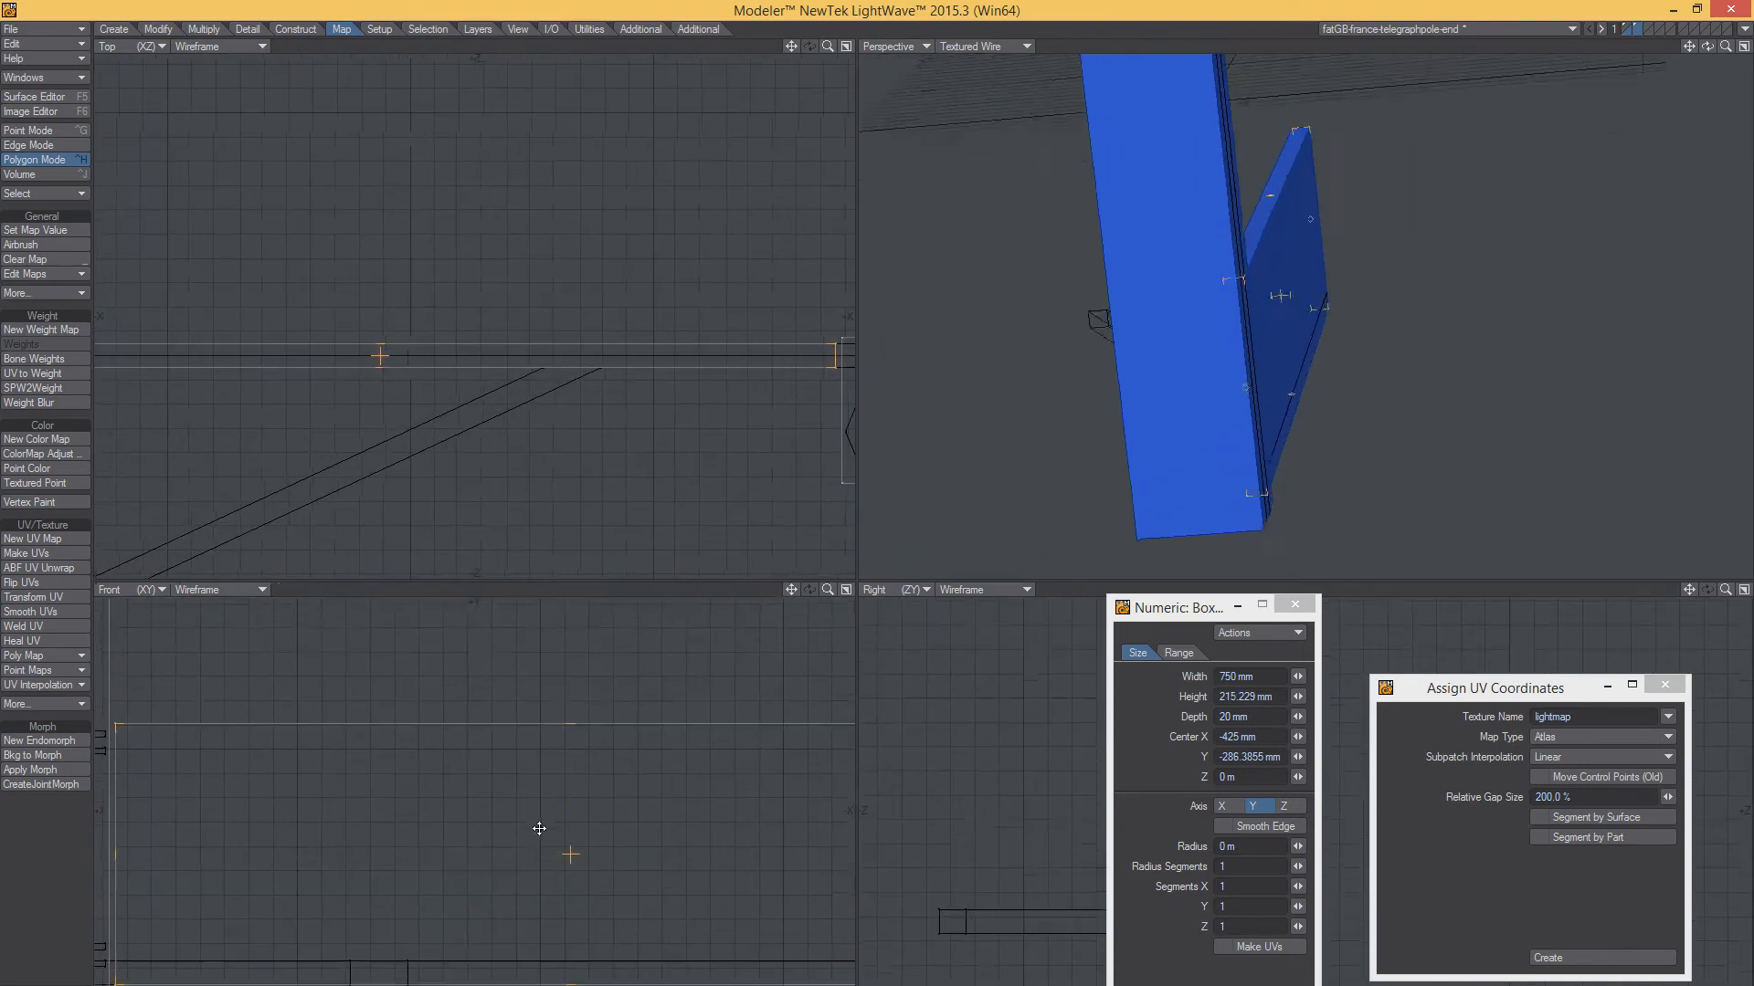
{"action": "left_click_drag", "start_coordinate": [579, 709], "coordinate": [579, 934]}
{"action": "scroll", "coordinate": [576, 928], "scroll_direction": "down", "scroll_amount": 2}
{"action": "left_click_drag", "start_coordinate": [509, 880], "coordinate": [453, 855], "text": "alt"}
{"action": "key", "text": "space"}
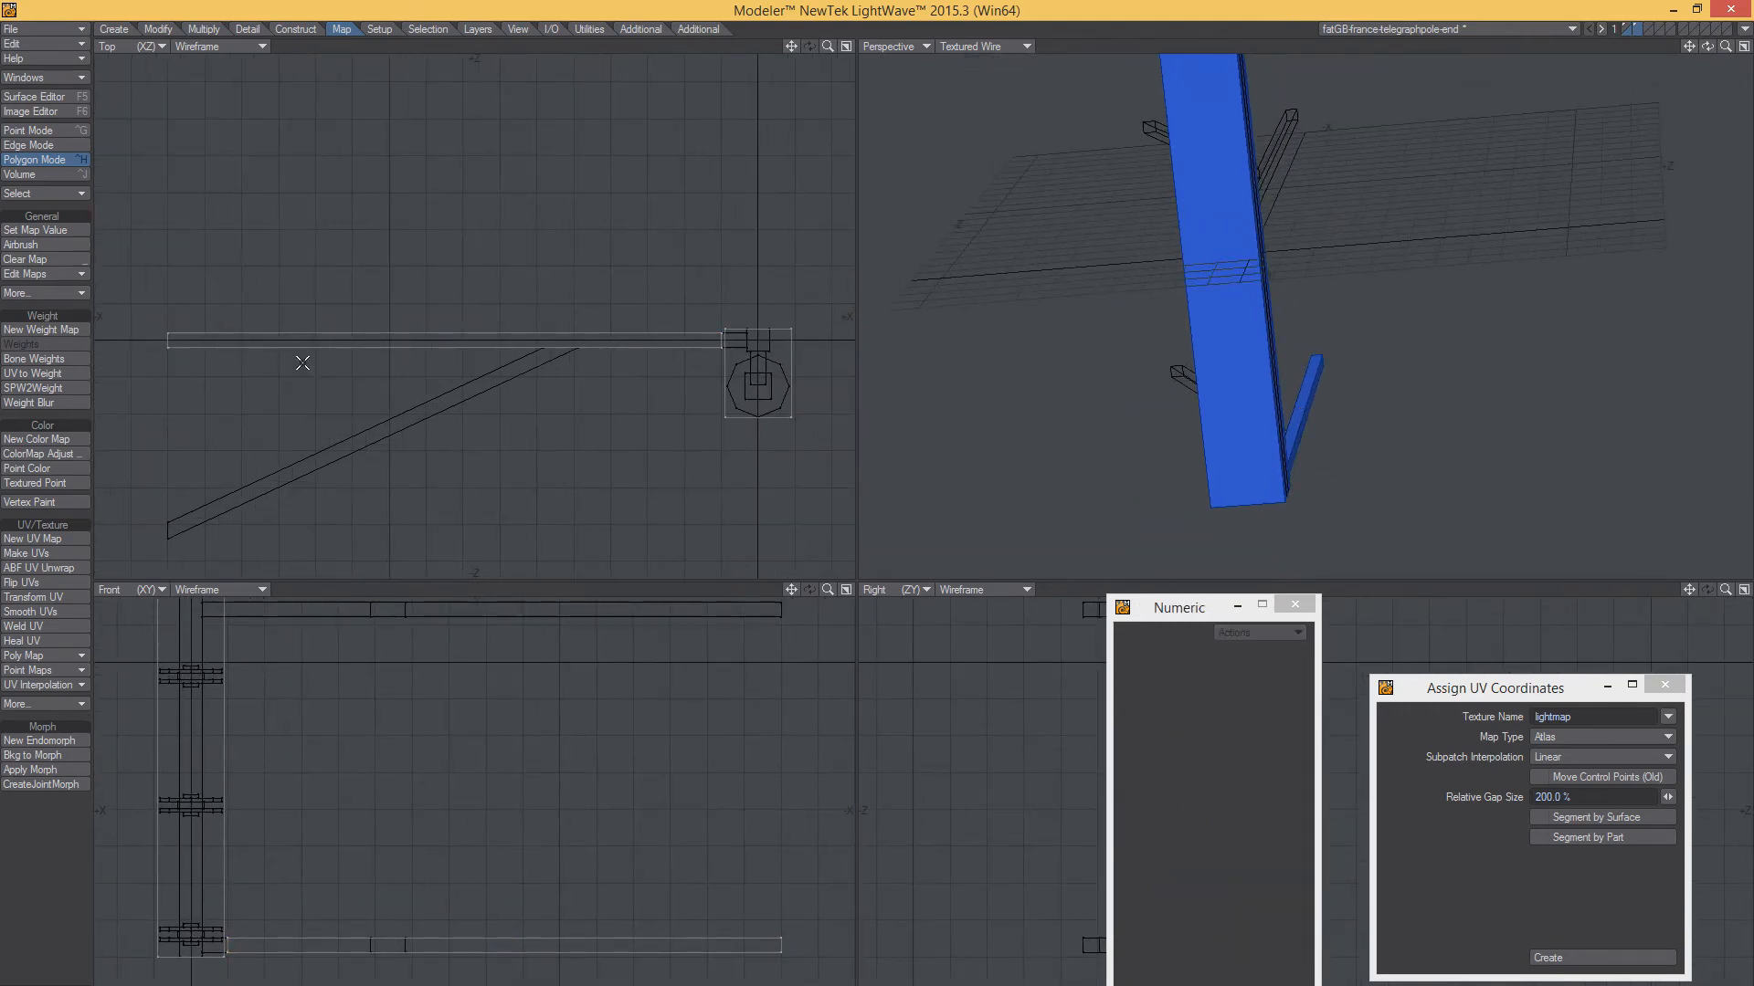
Duplicate the lower beam's box and offset the copy so its inner end meets the diagonal brace's junction
{"action": "left_click", "coordinate": [433, 353]}
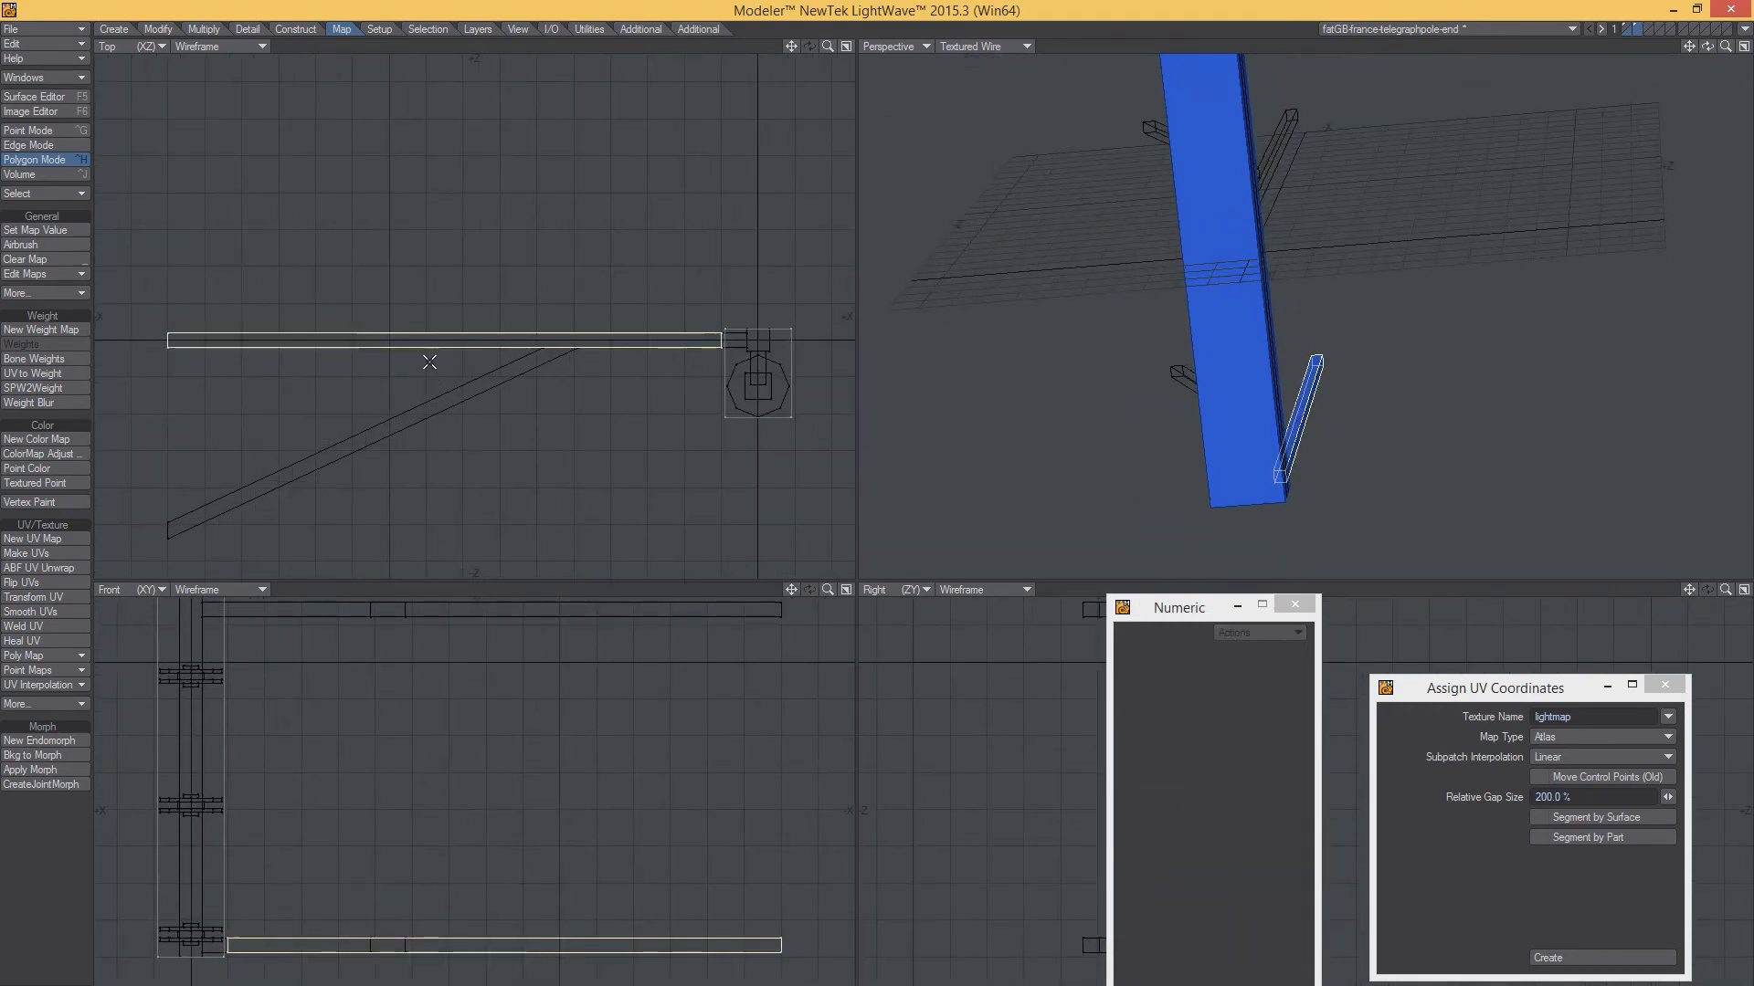
{"action": "key", "text": "t"}
{"action": "mouse_move", "coordinate": [529, 783]}
{"action": "left_mouse_down", "text": "alt"}
{"action": "mouse_move", "coordinate": [533, 841]}
{"action": "mouse_move", "coordinate": [534, 770]}
{"action": "left_mouse_up", "text": "alt"}
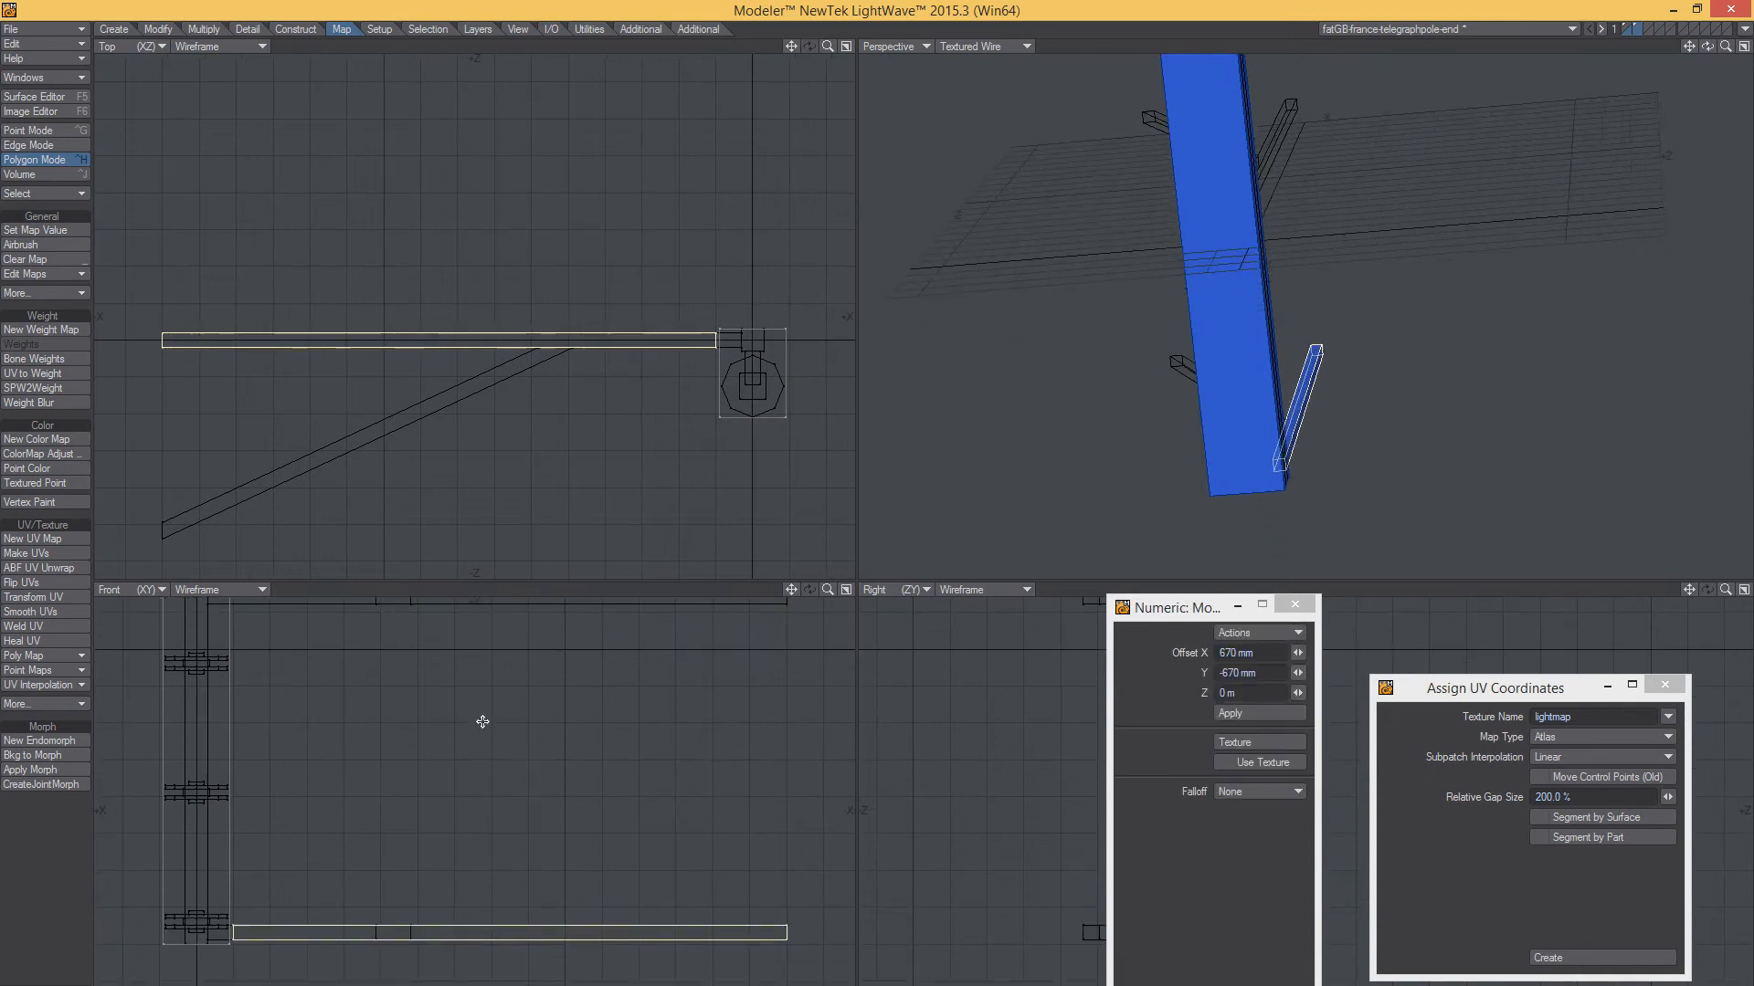
{"action": "mouse_move", "coordinate": [364, 405]}
{"action": "left_mouse_down"}
{"action": "mouse_move", "coordinate": [392, 418]}
{"action": "mouse_move", "coordinate": [294, 436]}
{"action": "mouse_move", "coordinate": [220, 423]}
{"action": "left_mouse_up"}
{"action": "left_click_drag", "start_coordinate": [425, 460], "coordinate": [685, 427], "text": "alt"}
{"action": "key", "text": "space"}
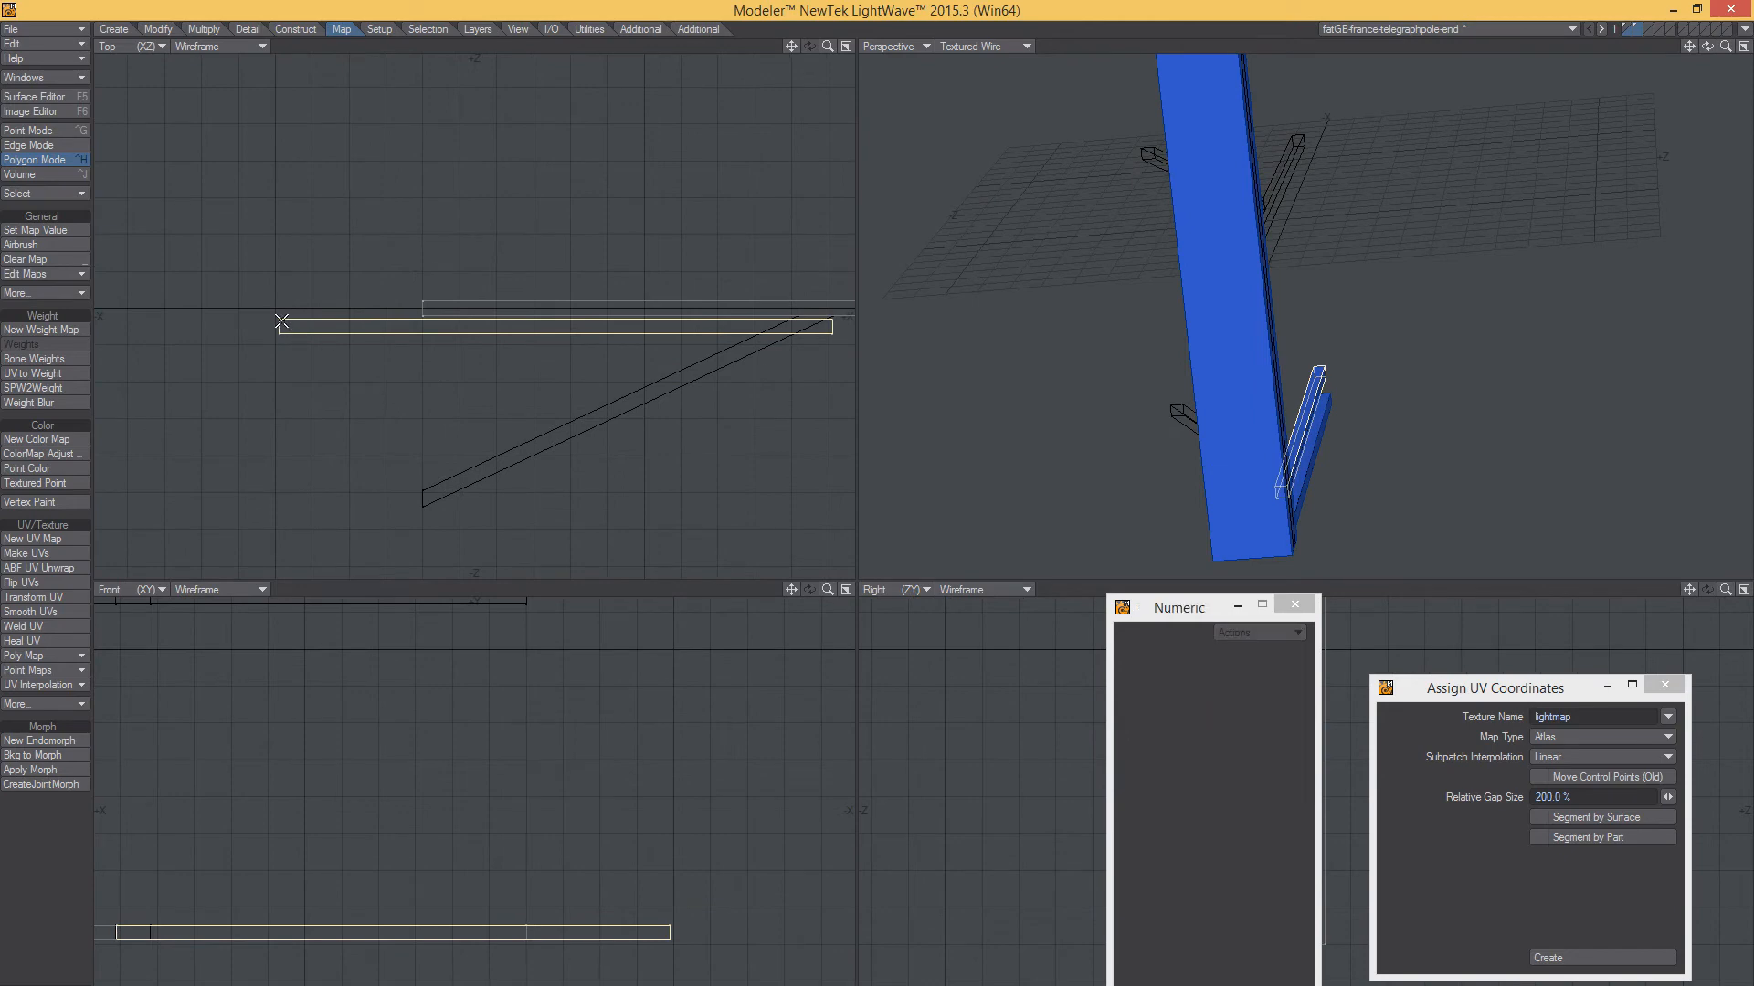
Move the copied box's outer end points about 195 mm in X and -230 mm in Z, aligning them with the diagonal brace's outer corners
{"action": "key", "text": "space"}
{"action": "right_click_drag", "start_coordinate": [271, 302], "coordinate": [306, 352]}
{"action": "key", "text": "t"}
{"action": "left_click_drag", "start_coordinate": [384, 393], "coordinate": [528, 562]}
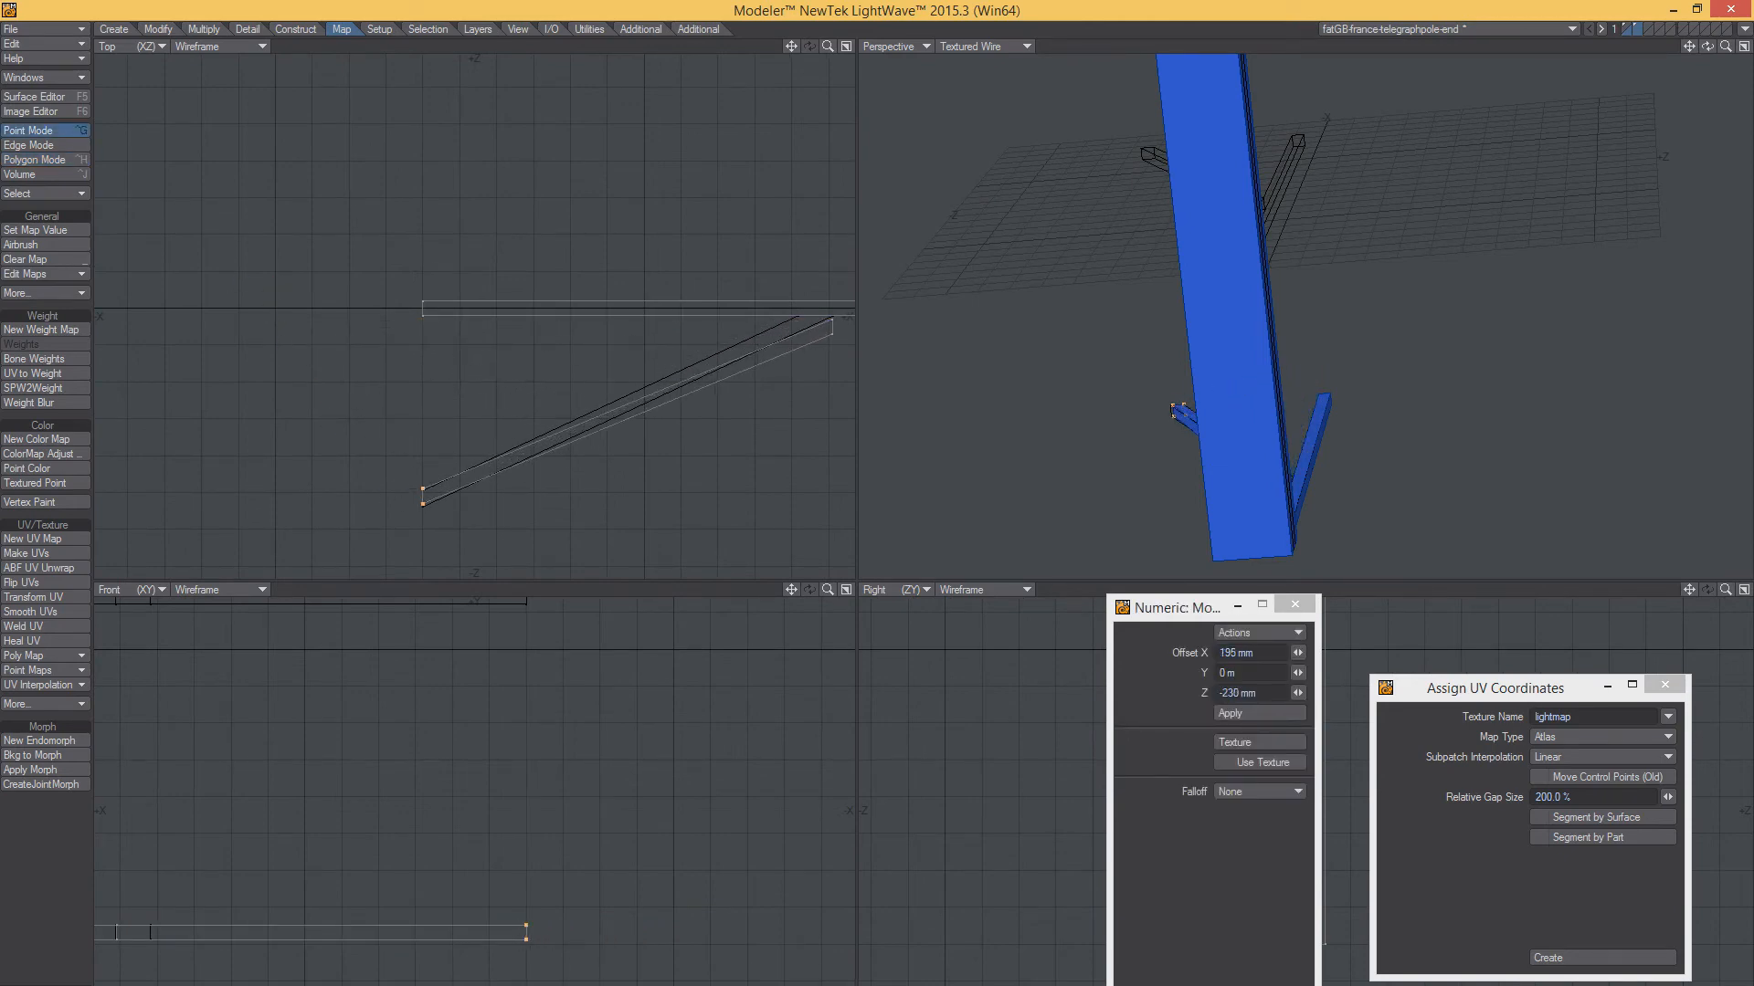
{"action": "scroll", "coordinate": [430, 503], "scroll_direction": "up", "scroll_amount": 5}
{"action": "left_click_drag", "start_coordinate": [429, 447], "coordinate": [429, 457]}
{"action": "key", "text": "space"}
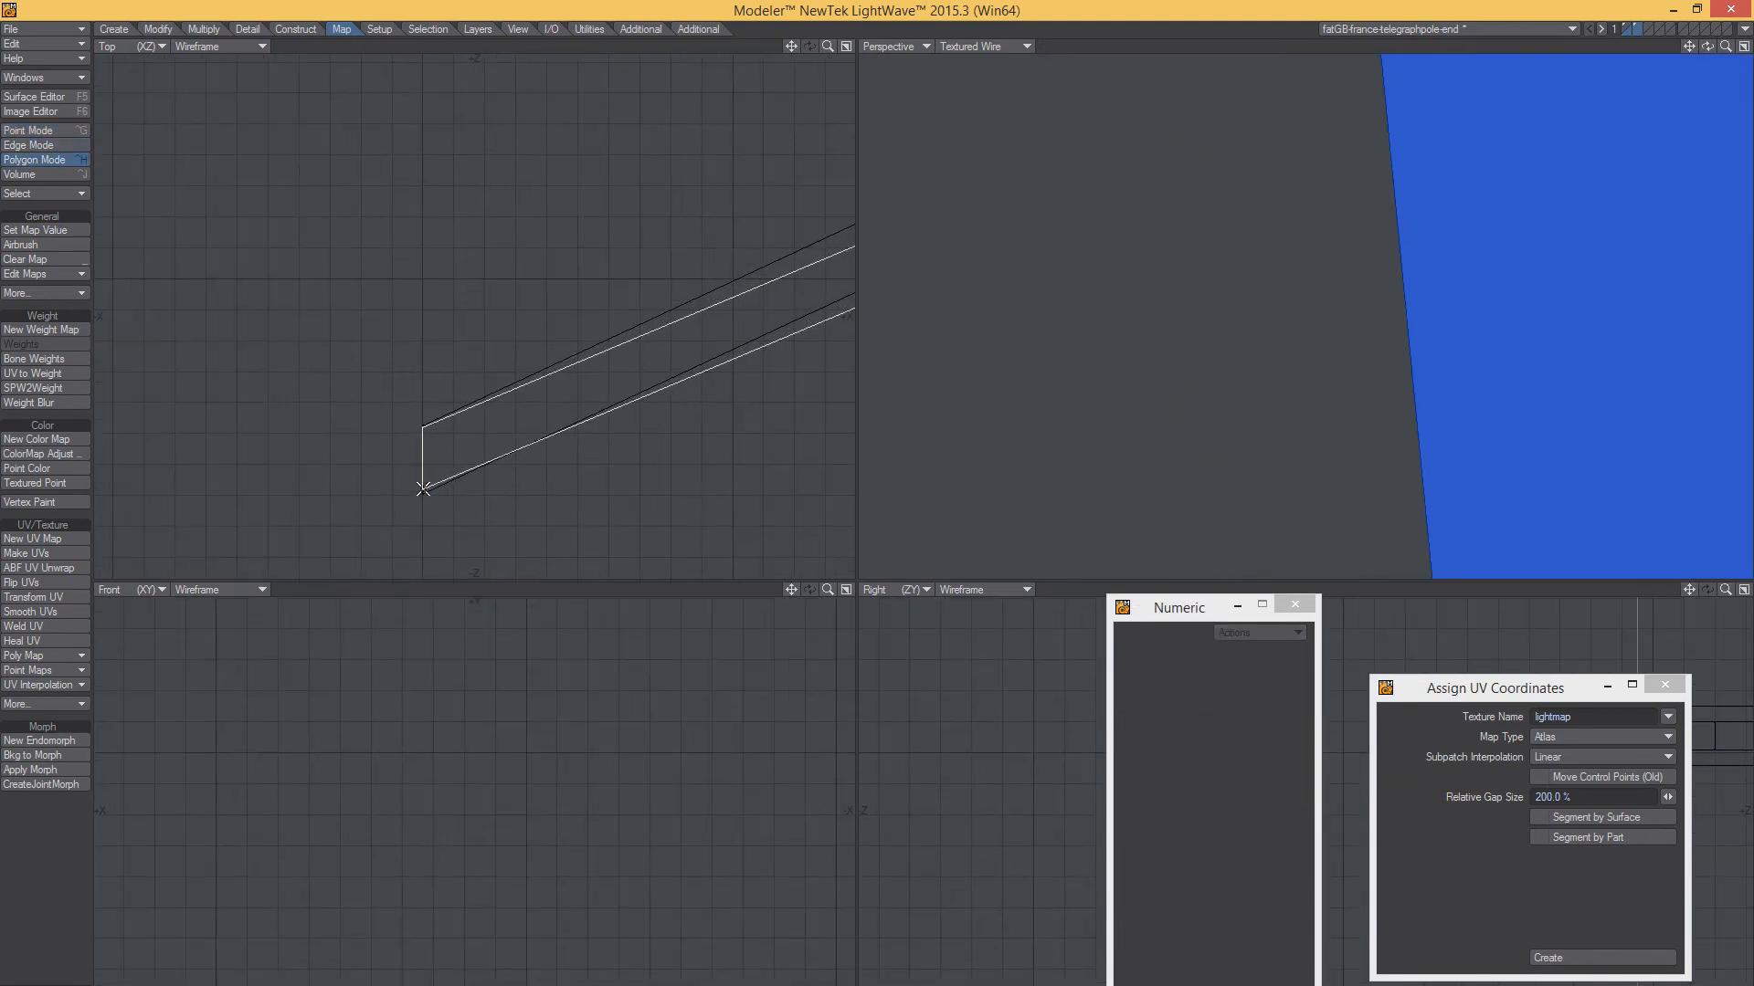
{"action": "key", "text": "t"}
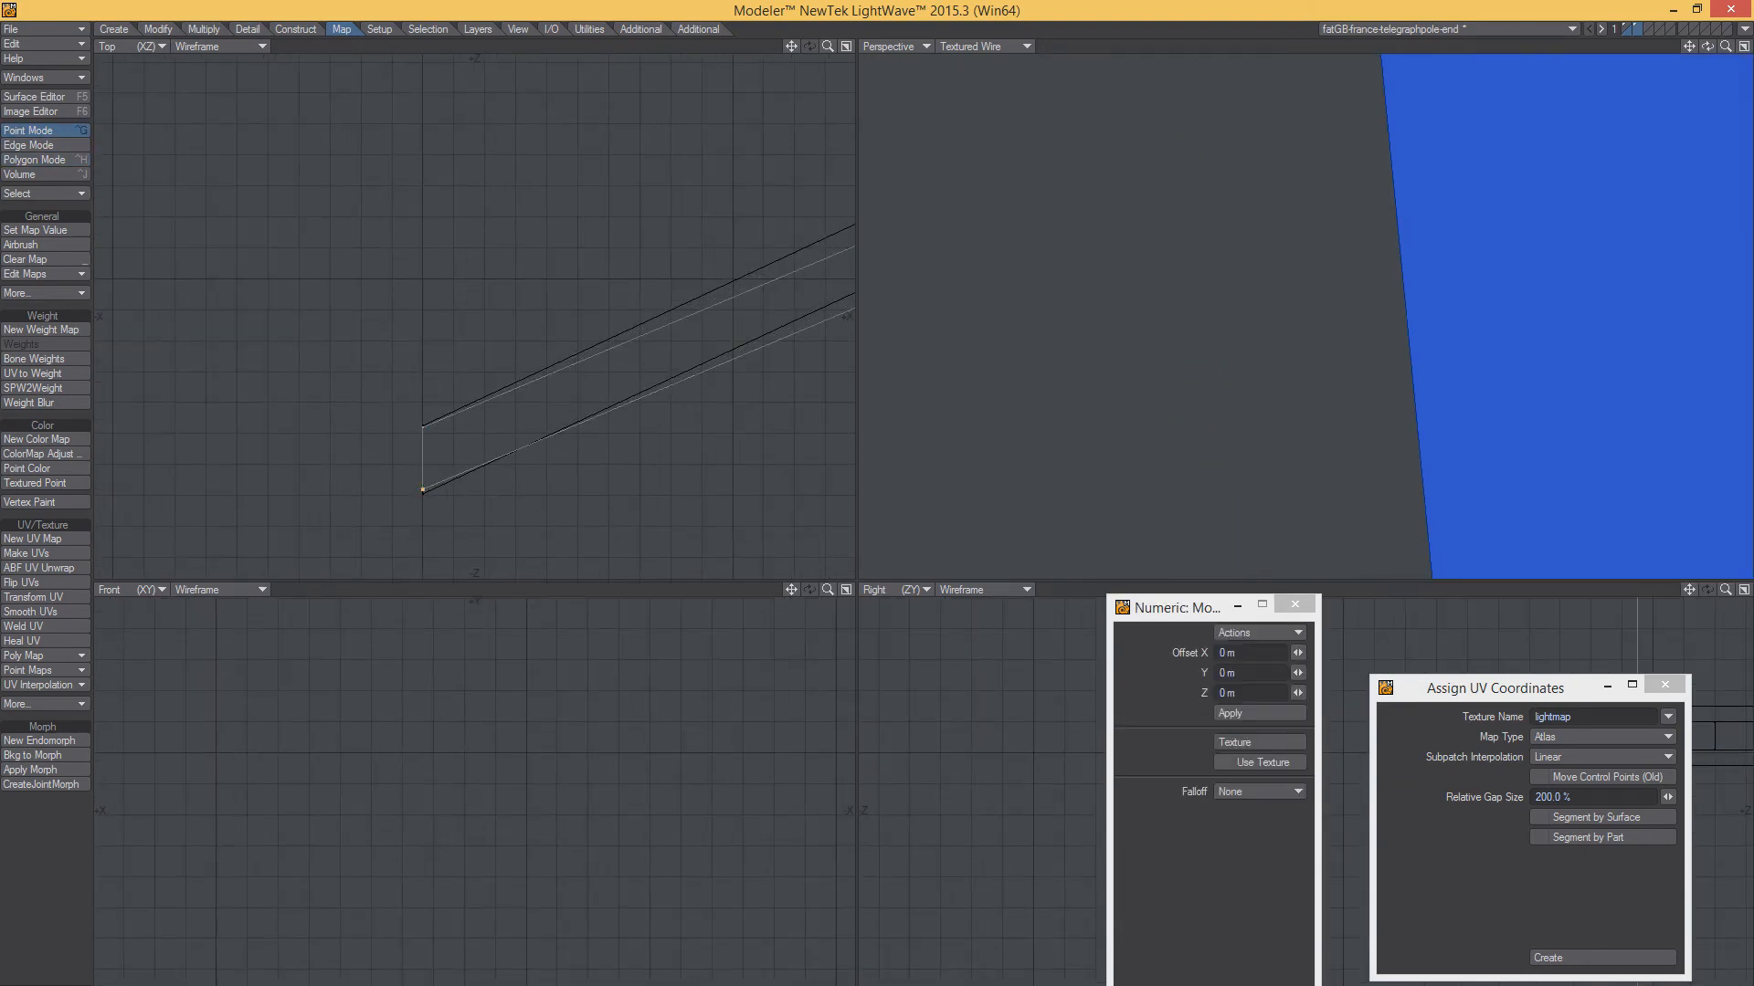
{"action": "left_click_drag", "start_coordinate": [444, 482], "coordinate": [444, 484]}
{"action": "key", "text": "space"}
Move the copied box's inner corner points onto the diagonal brace's inner end, shifting the lower corner -2 mm in X and 22 mm in Z
{"action": "key", "text": "g"}
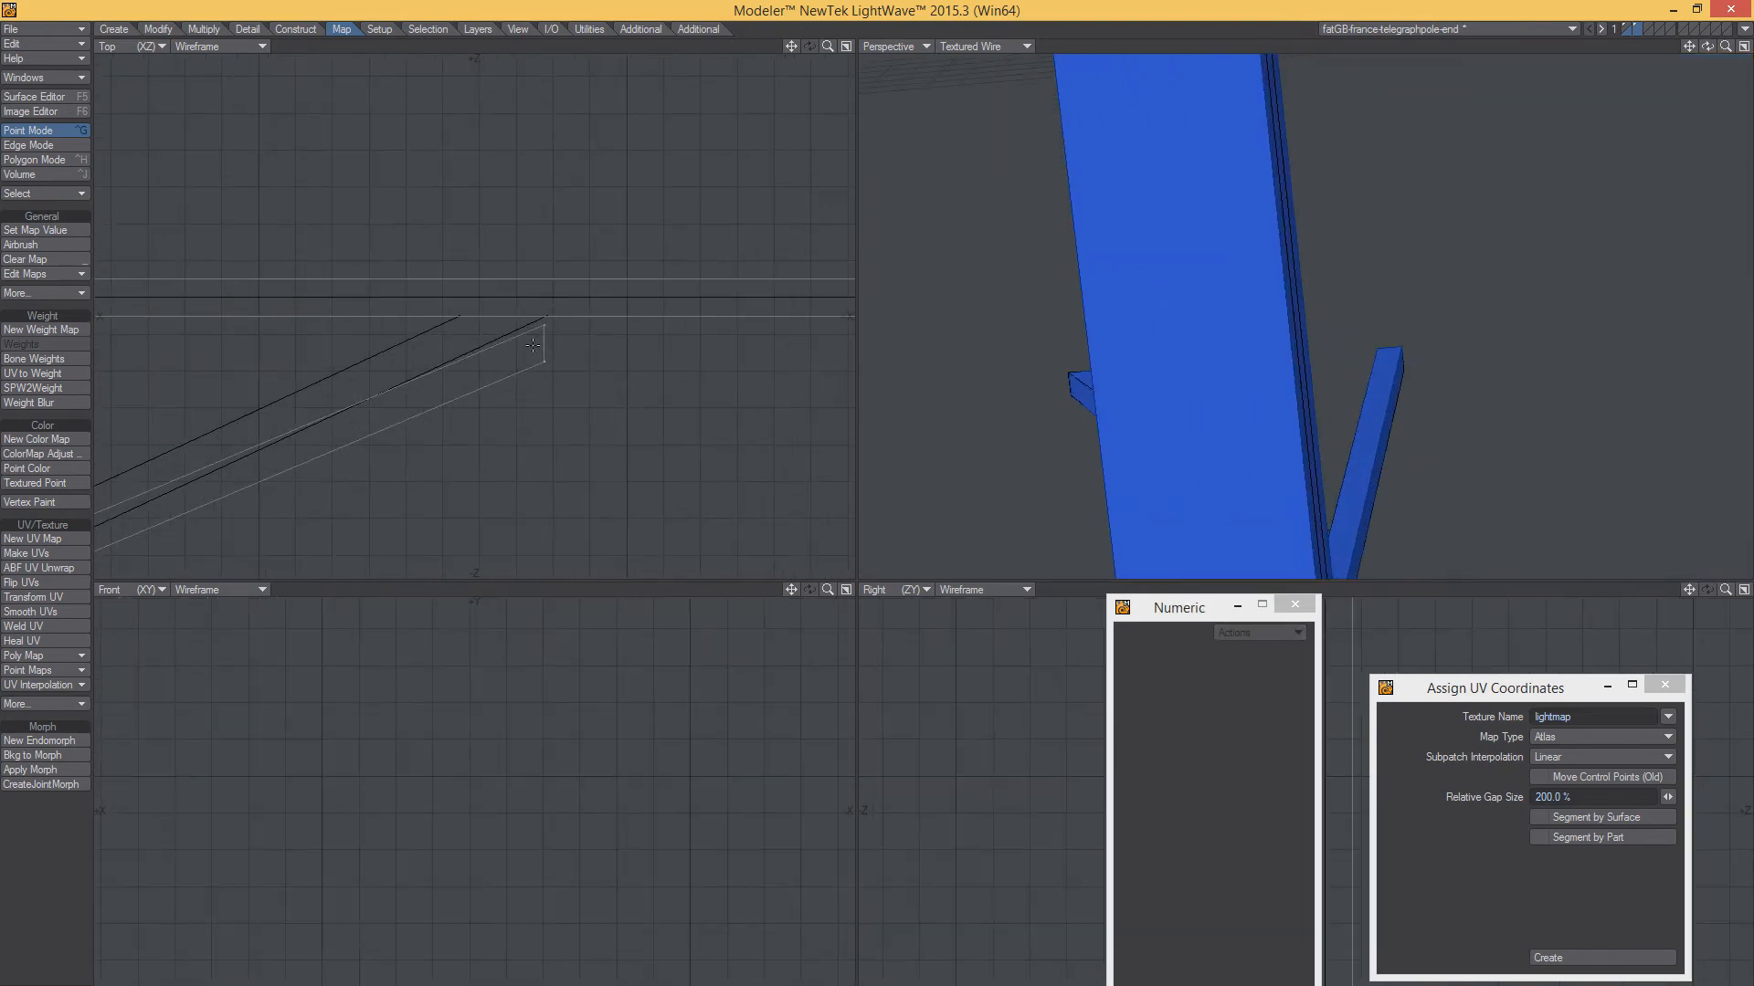
{"action": "key", "text": "t"}
{"action": "left_click_drag", "start_coordinate": [521, 349], "coordinate": [431, 341]}
{"action": "key", "text": "space"}
{"action": "key", "text": "slash"}
{"action": "left_click", "coordinate": [545, 362]}
{"action": "key", "text": "t"}
{"action": "left_click_drag", "start_coordinate": [587, 395], "coordinate": [583, 355]}
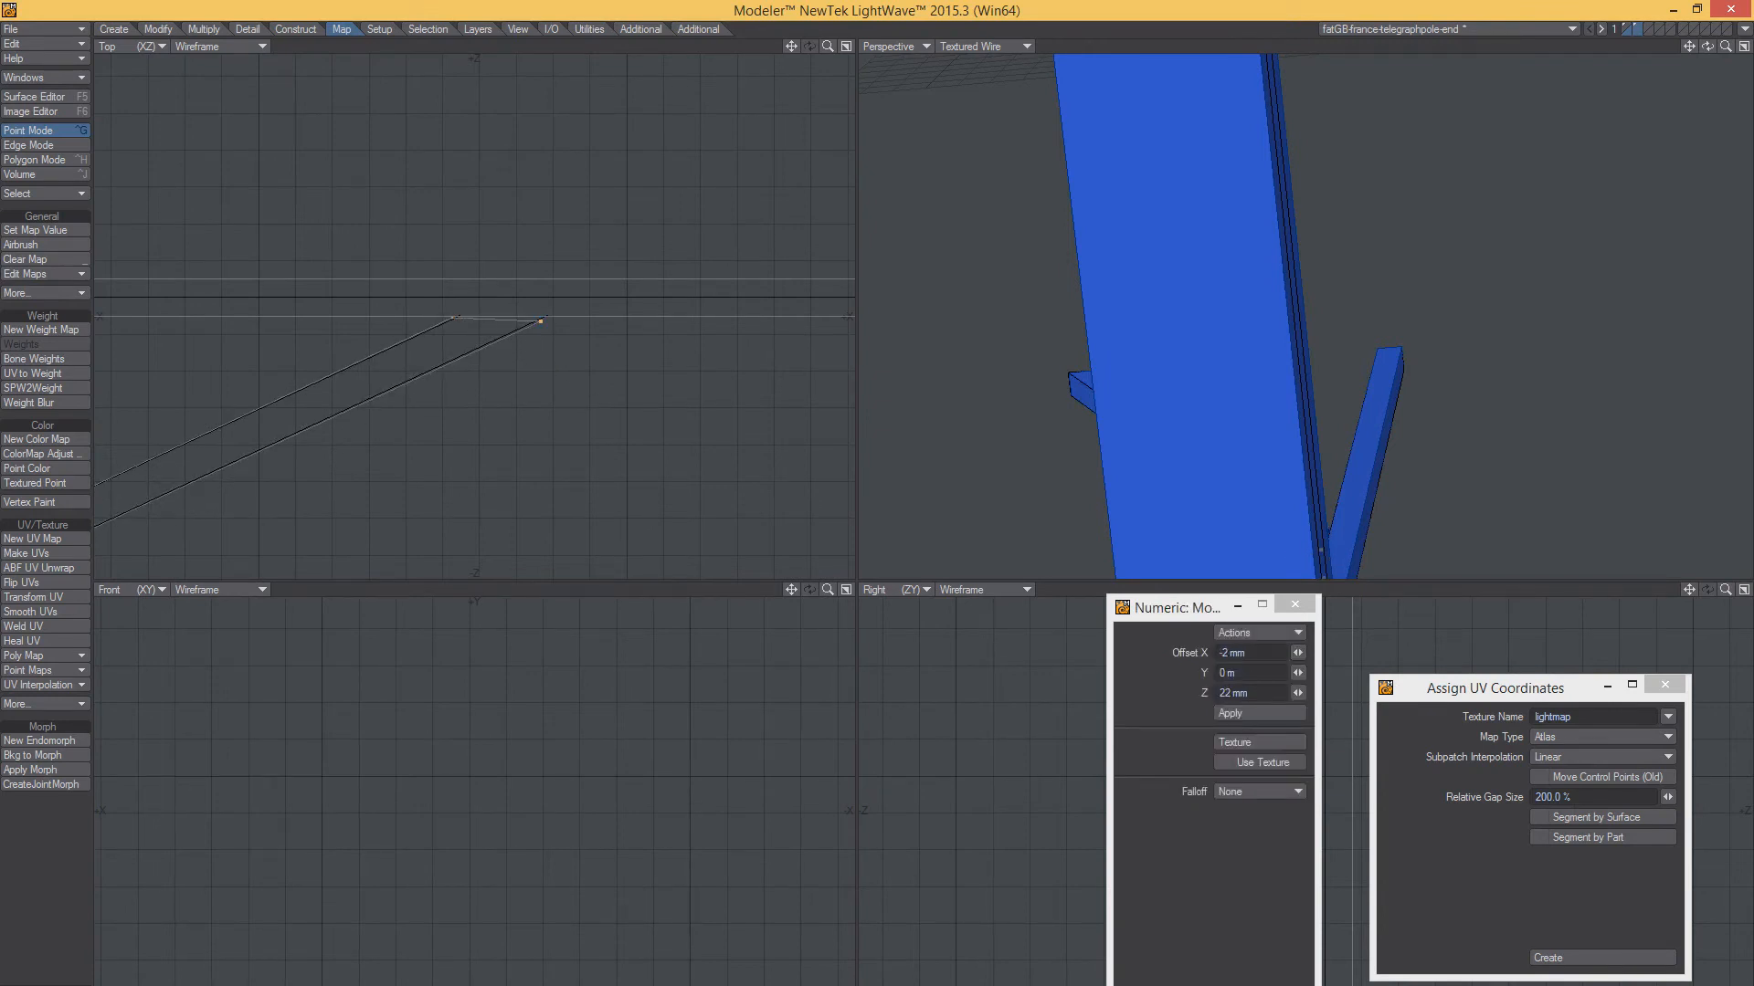
Duplicate the lower straight and diagonal beam boxes and move the copies 460 mm up in Y onto the upper beams
{"action": "key", "text": "space"}
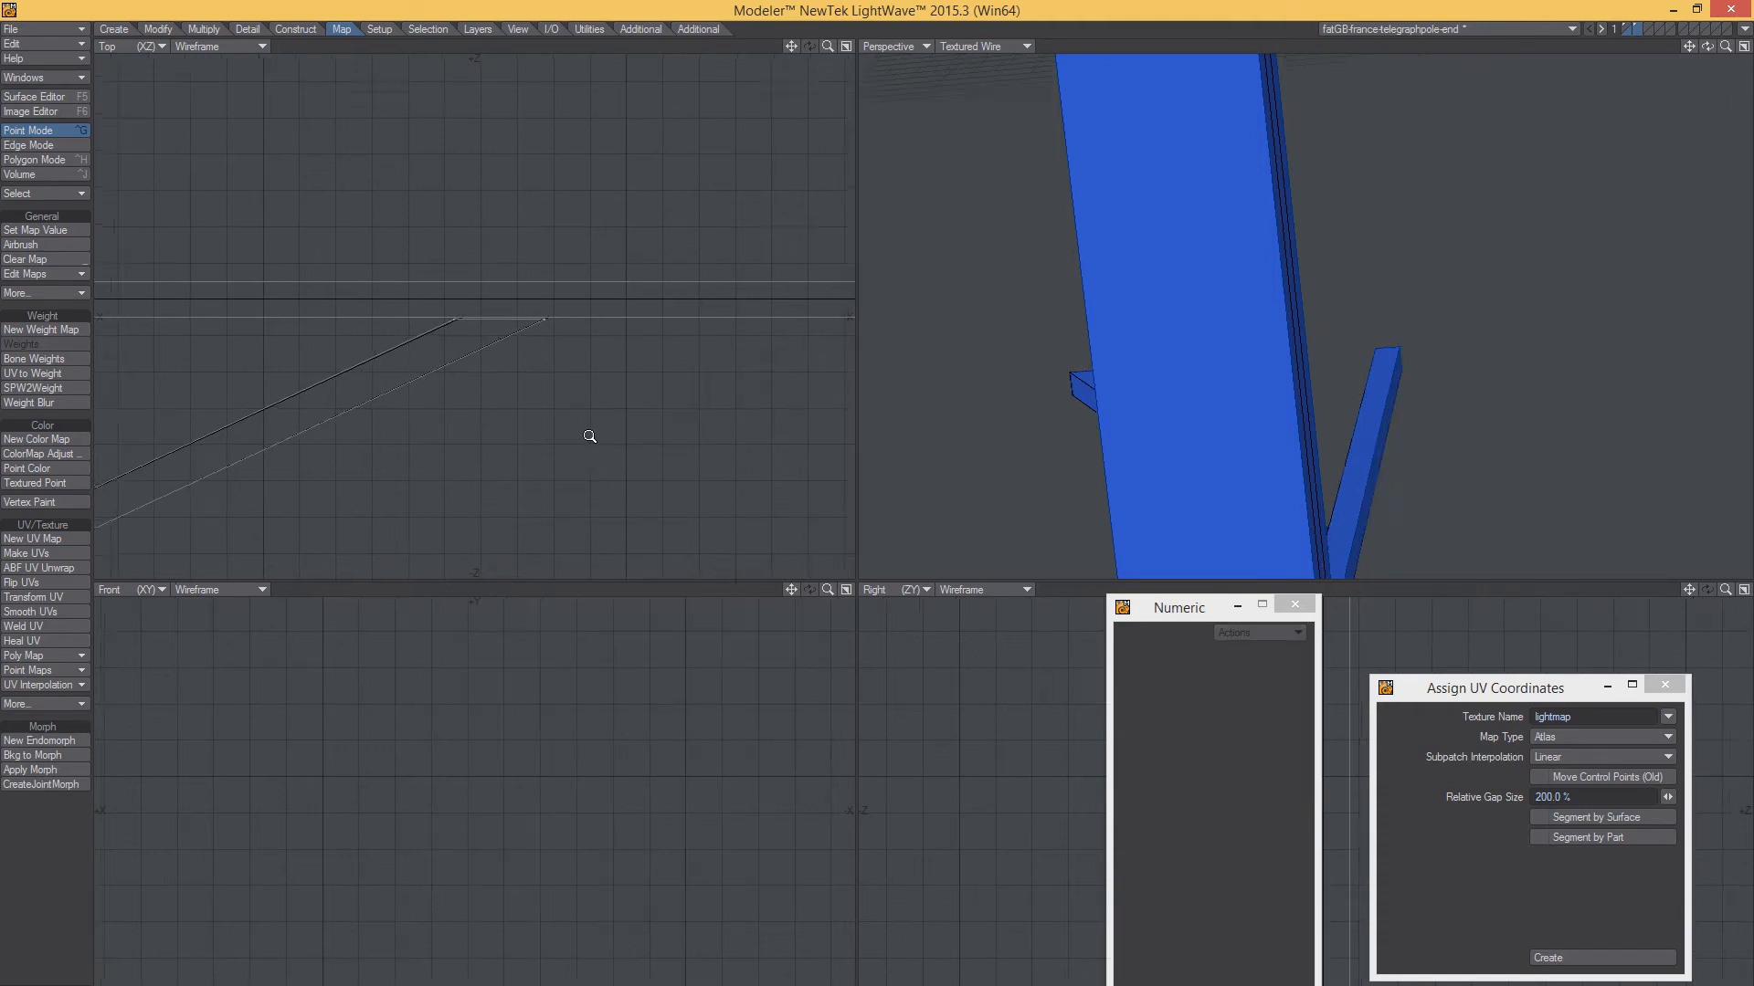
{"action": "key", "text": "a"}
{"action": "scroll", "coordinate": [394, 461], "scroll_direction": "up", "scroll_amount": 8}
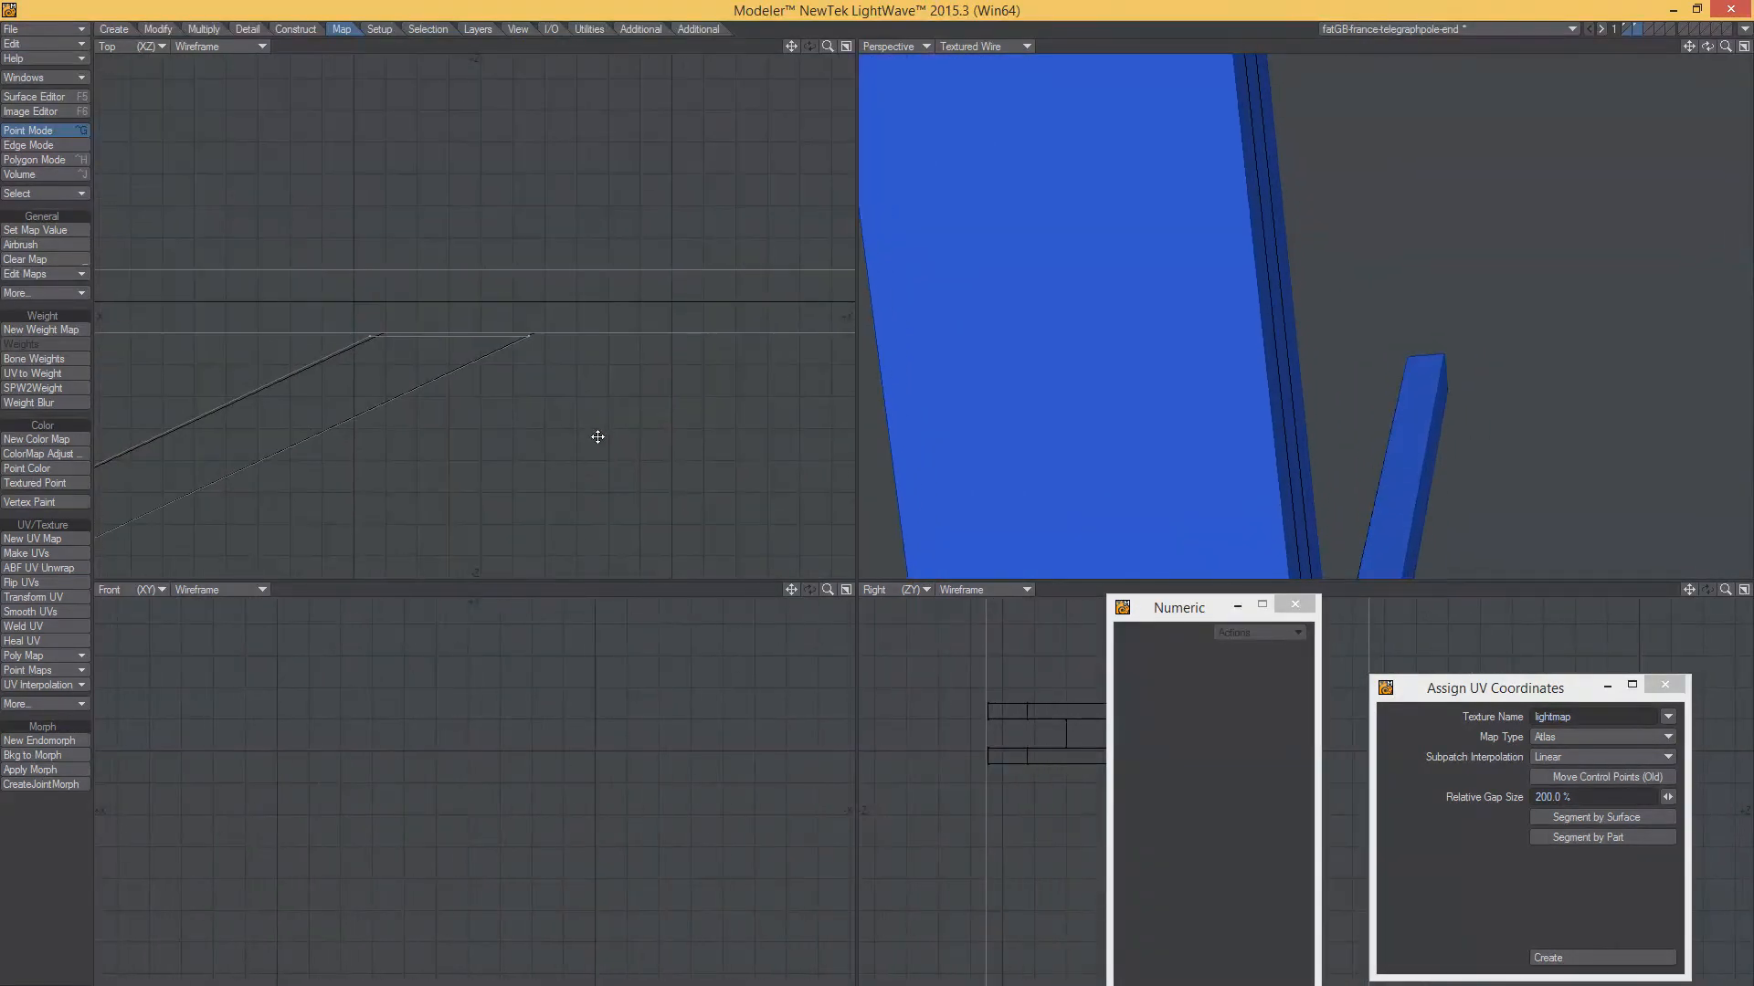
{"action": "key", "text": "a"}
{"action": "key", "text": "ctrl+h"}
{"action": "left_click", "coordinate": [452, 800]}
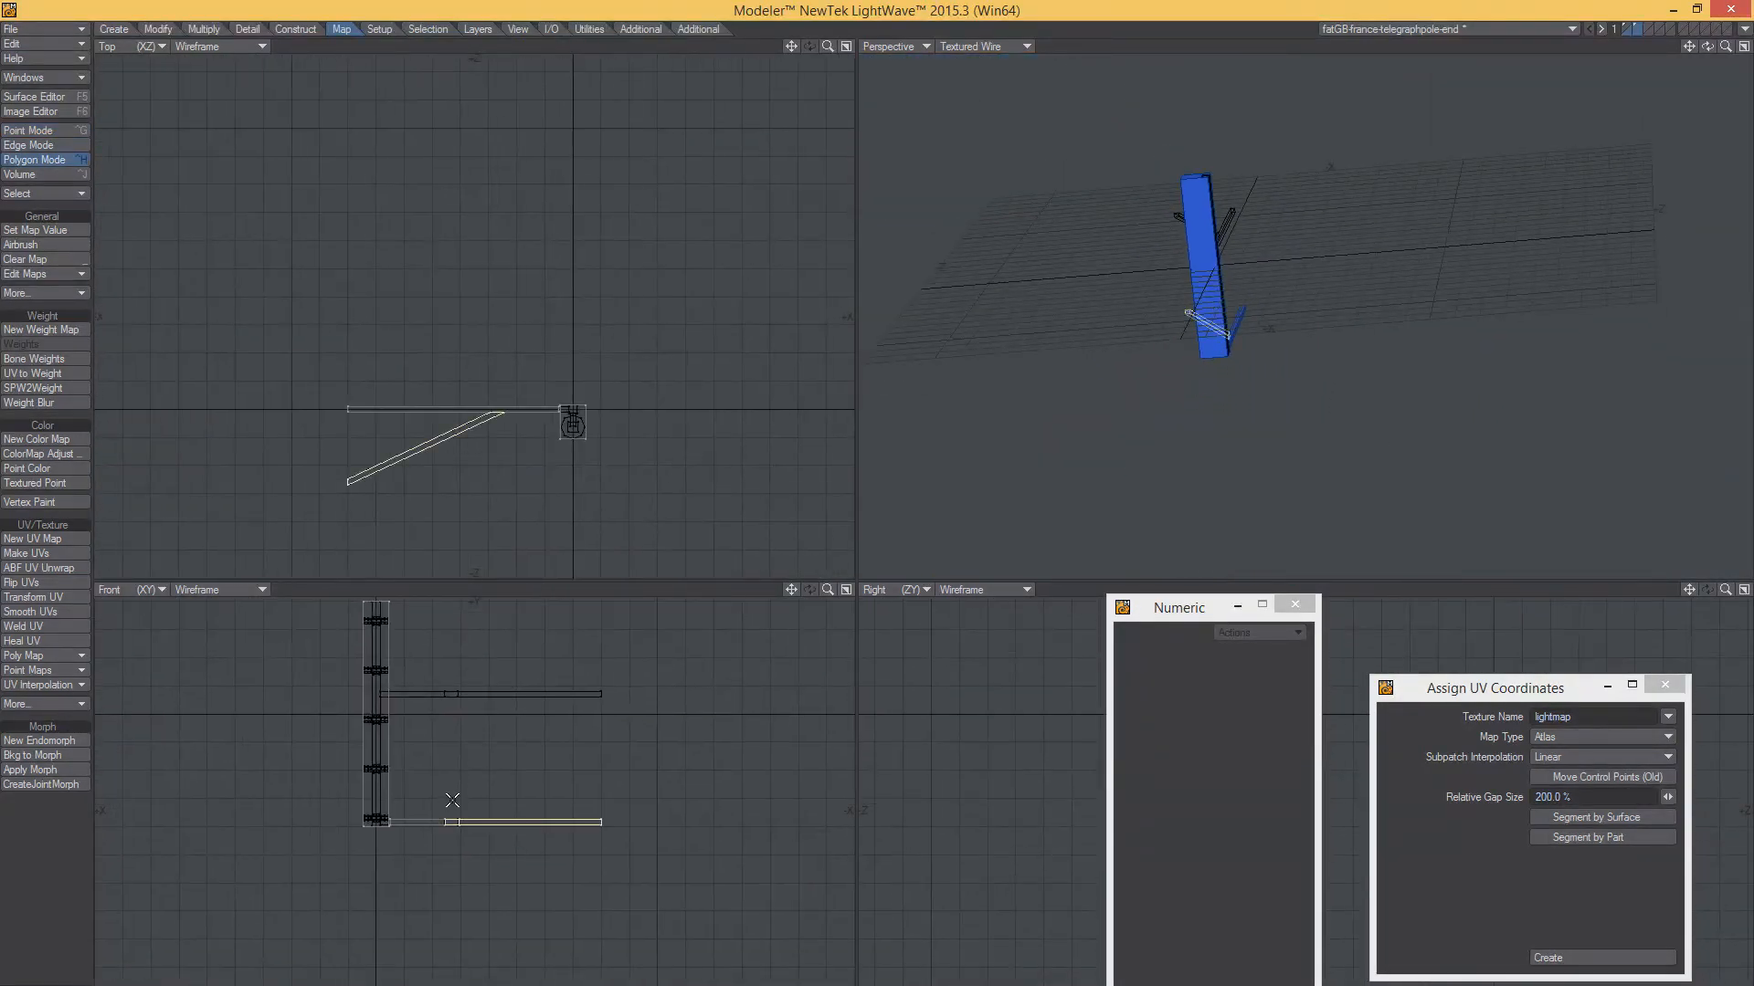
{"action": "left_click", "coordinate": [434, 820]}
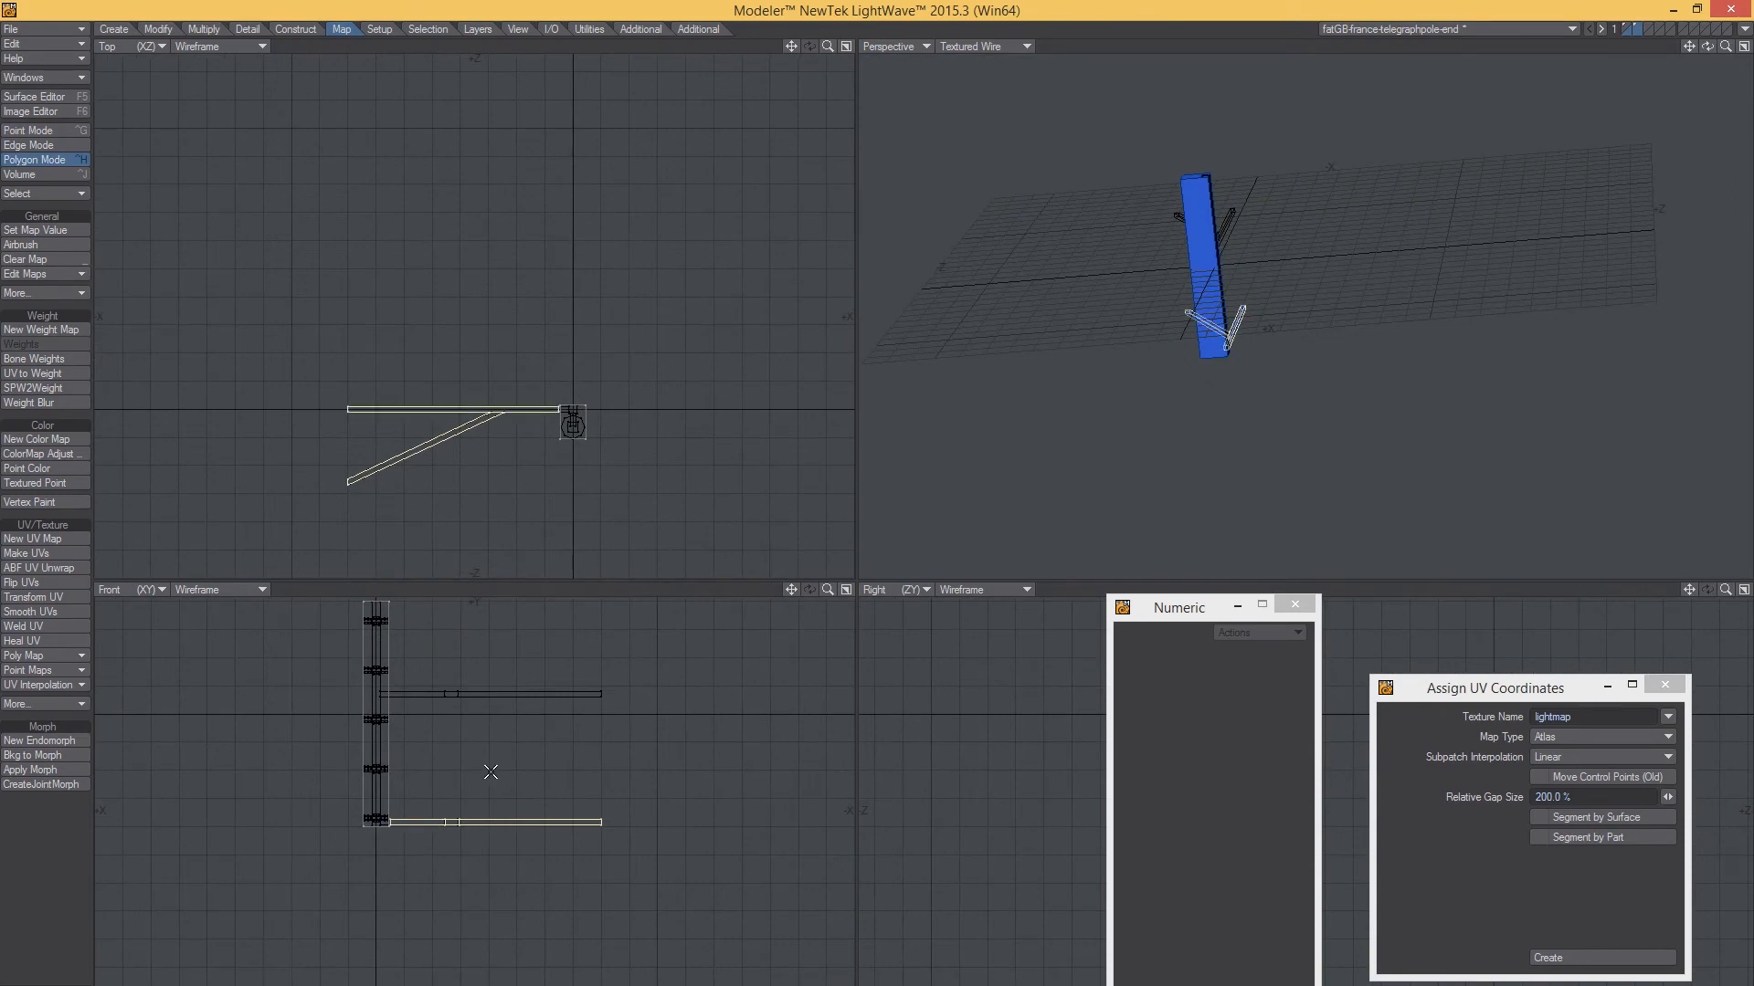
{"action": "key", "text": "t"}
{"action": "left_click_drag", "start_coordinate": [491, 772], "coordinate": [493, 644]}
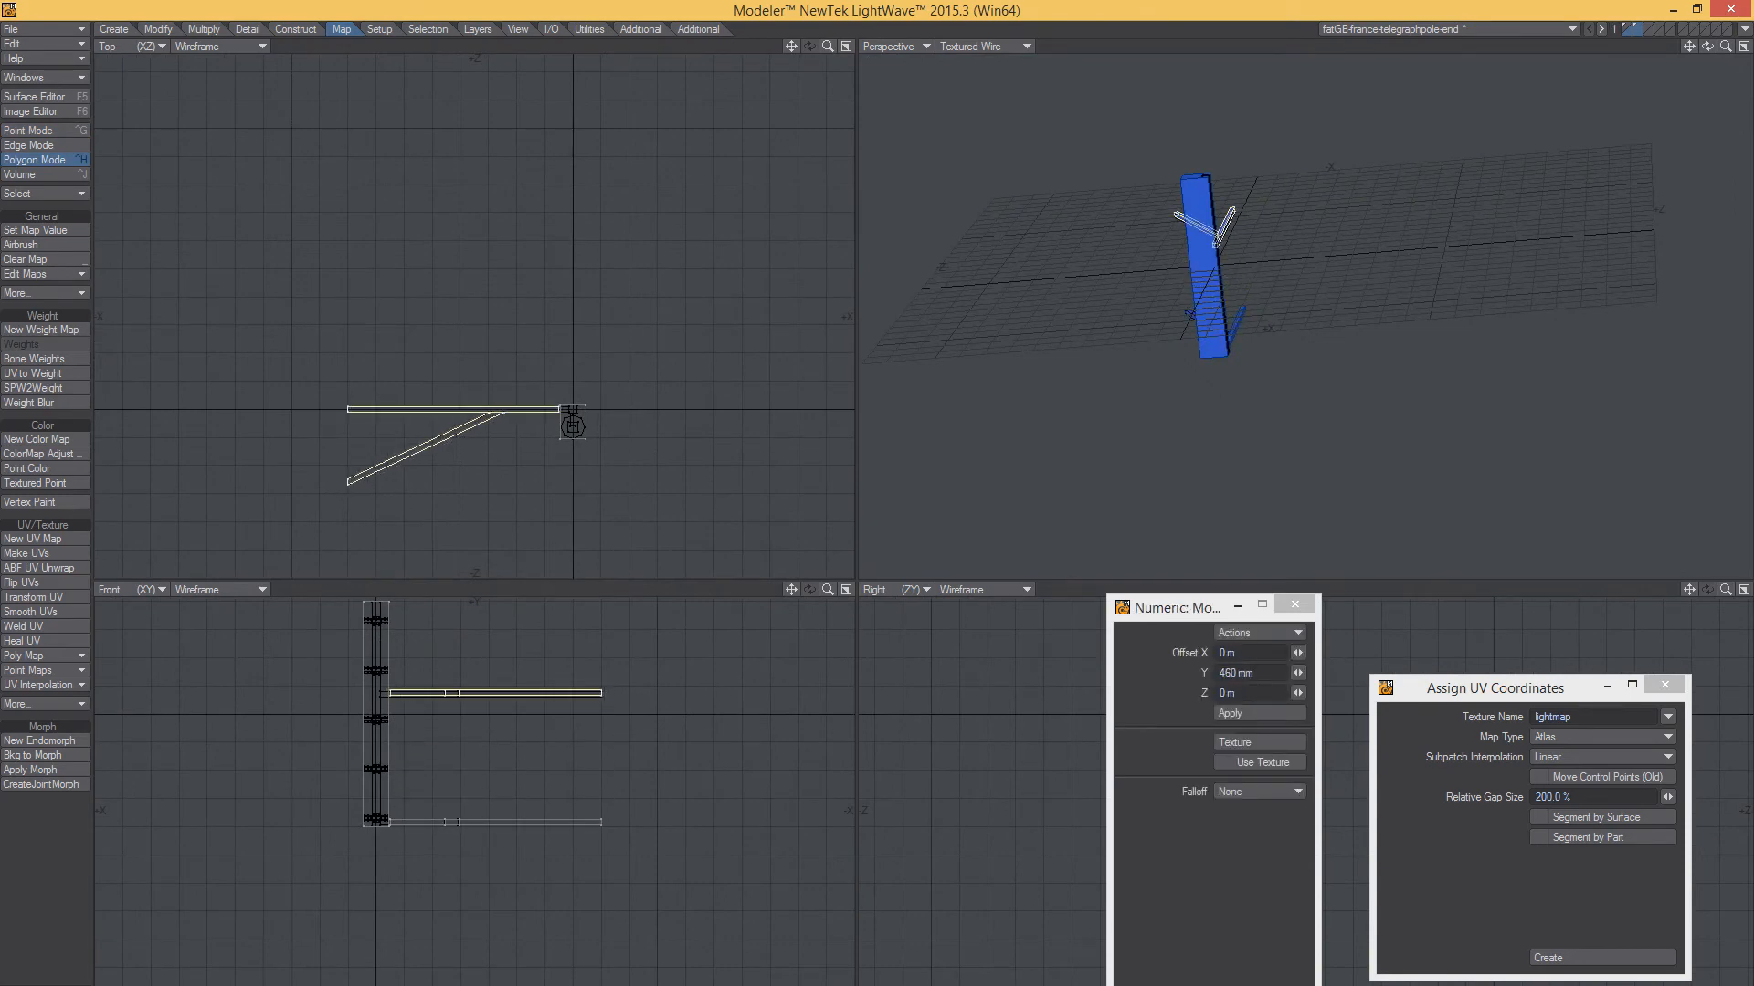
{"action": "left_click_drag", "start_coordinate": [351, 457], "coordinate": [347, 419], "text": "ctrl+alt"}
{"action": "key", "text": "space"}
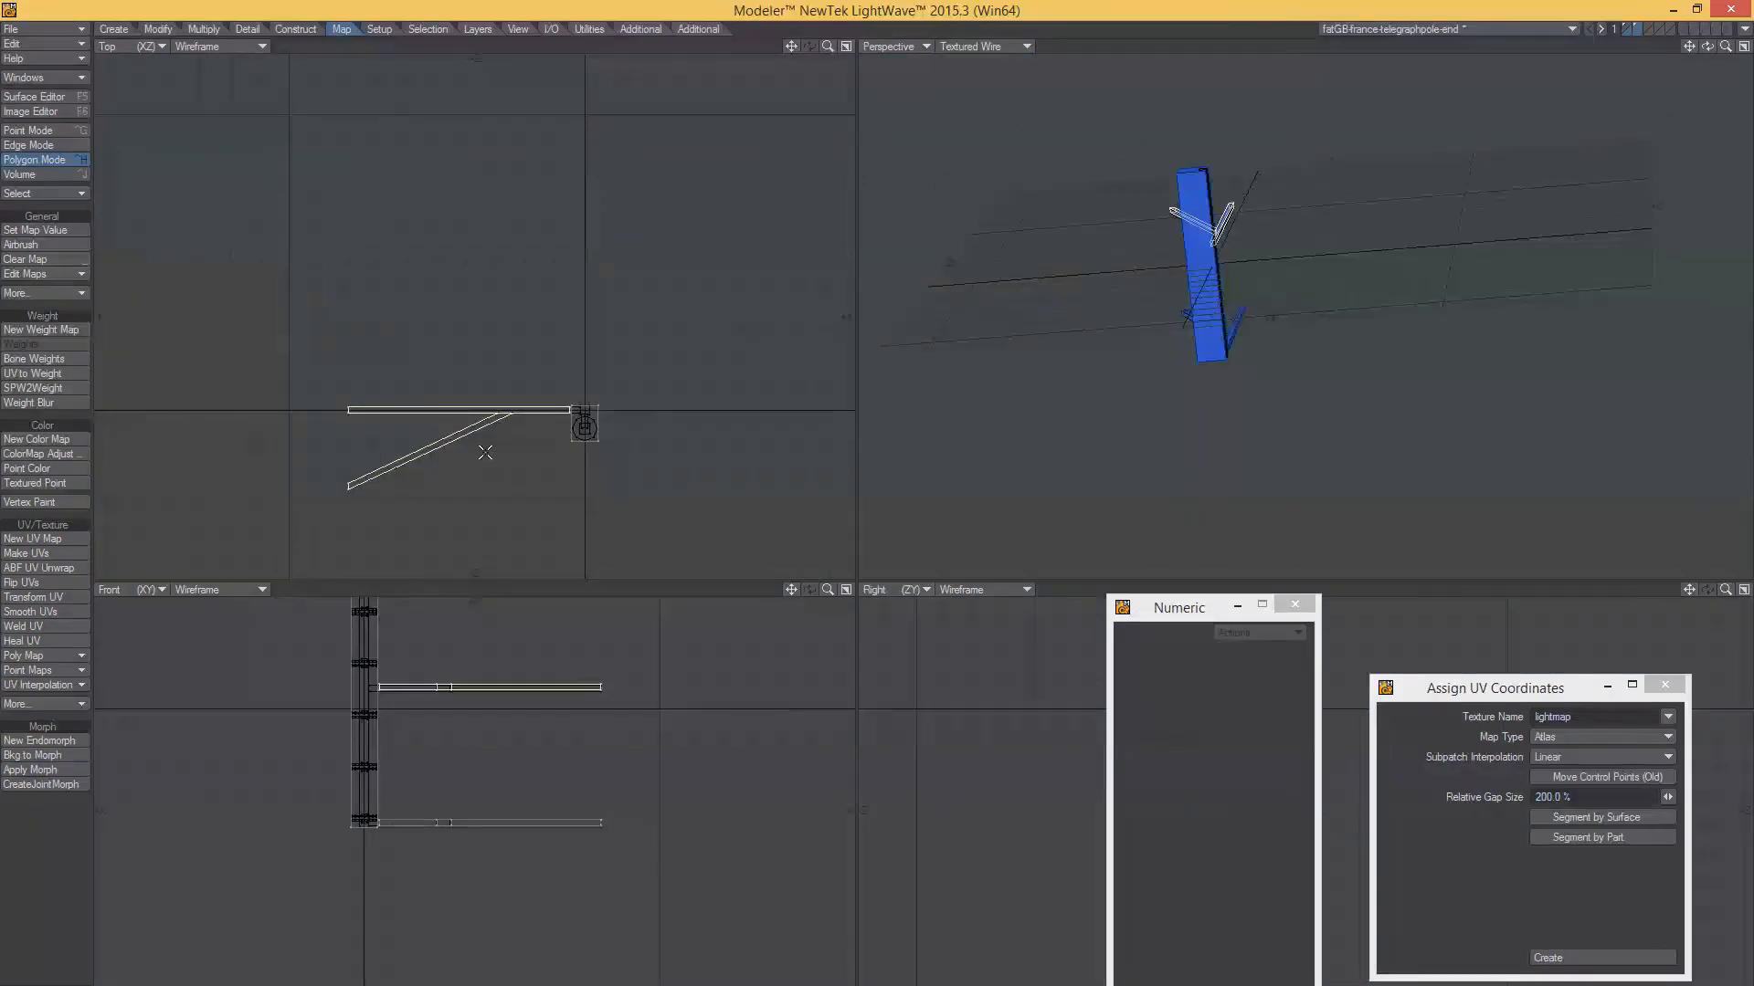
{"action": "key", "text": "slash"}
{"action": "left_click_drag", "start_coordinate": [1213, 247], "coordinate": [1380, 313], "text": "alt"}
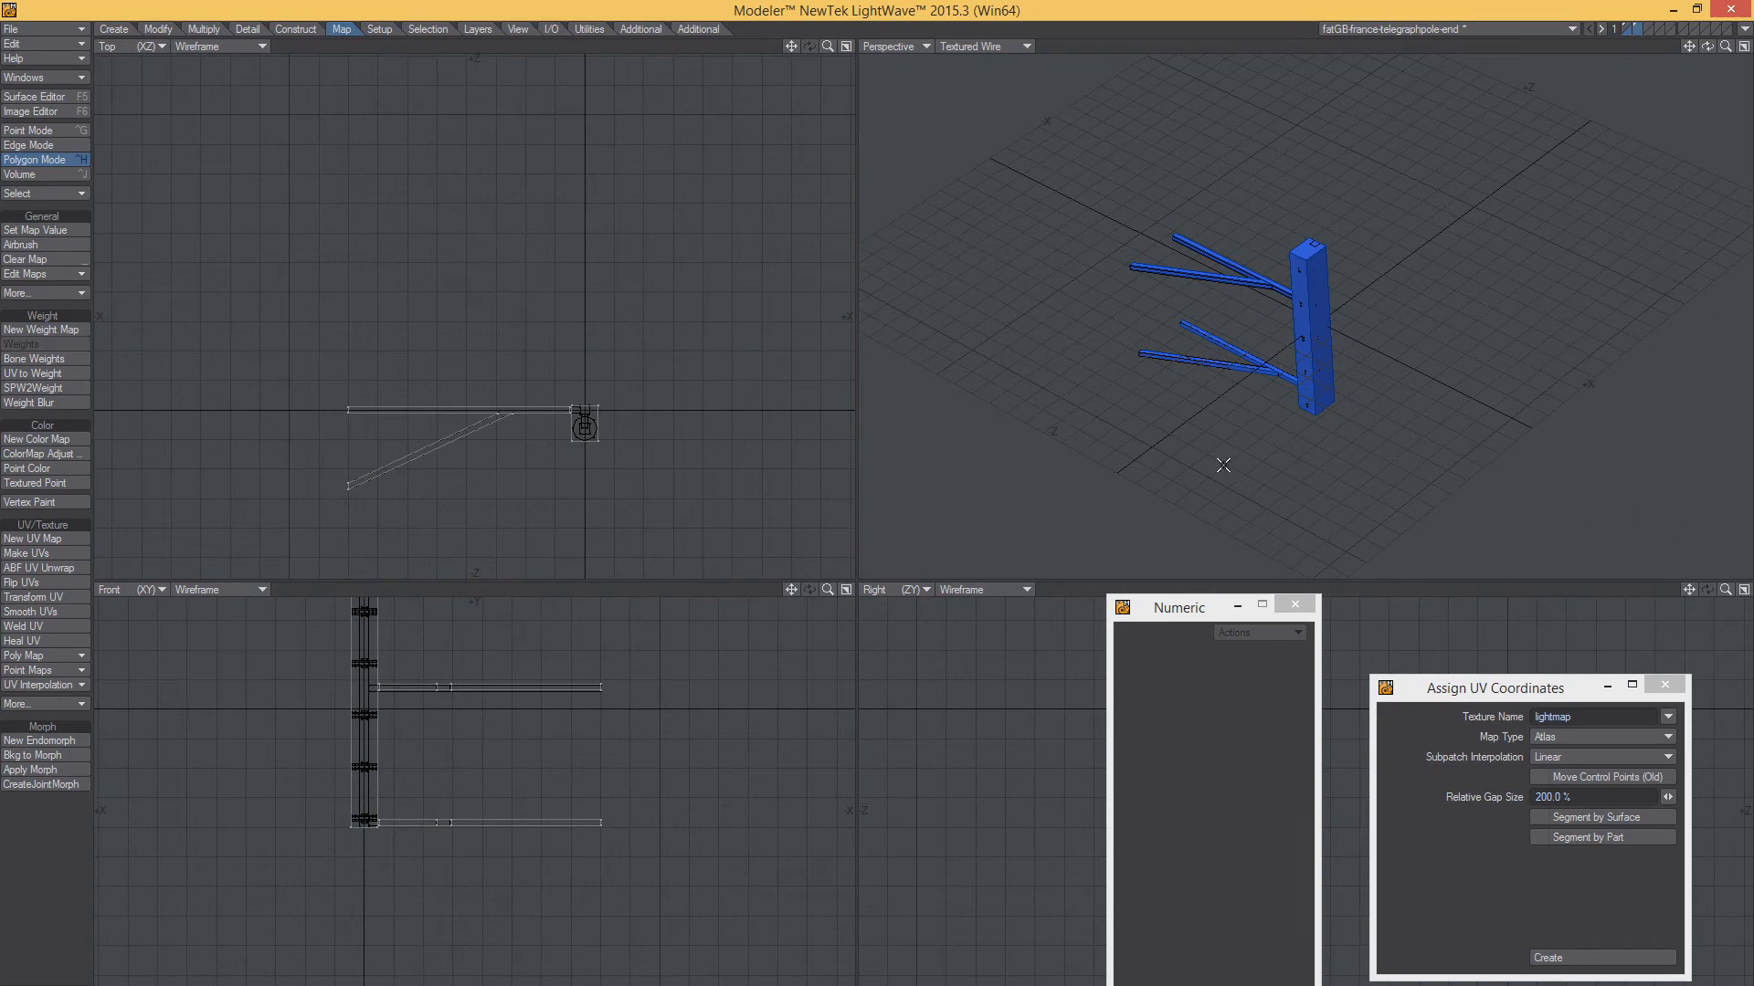
Open the layer list and name the telegraph pole end's first layer "telegraph"
{"action": "key", "text": "F7"}
{"action": "left_click_drag", "start_coordinate": [1344, 188], "coordinate": [1056, 276]}
{"action": "left_click", "coordinate": [1030, 326]}
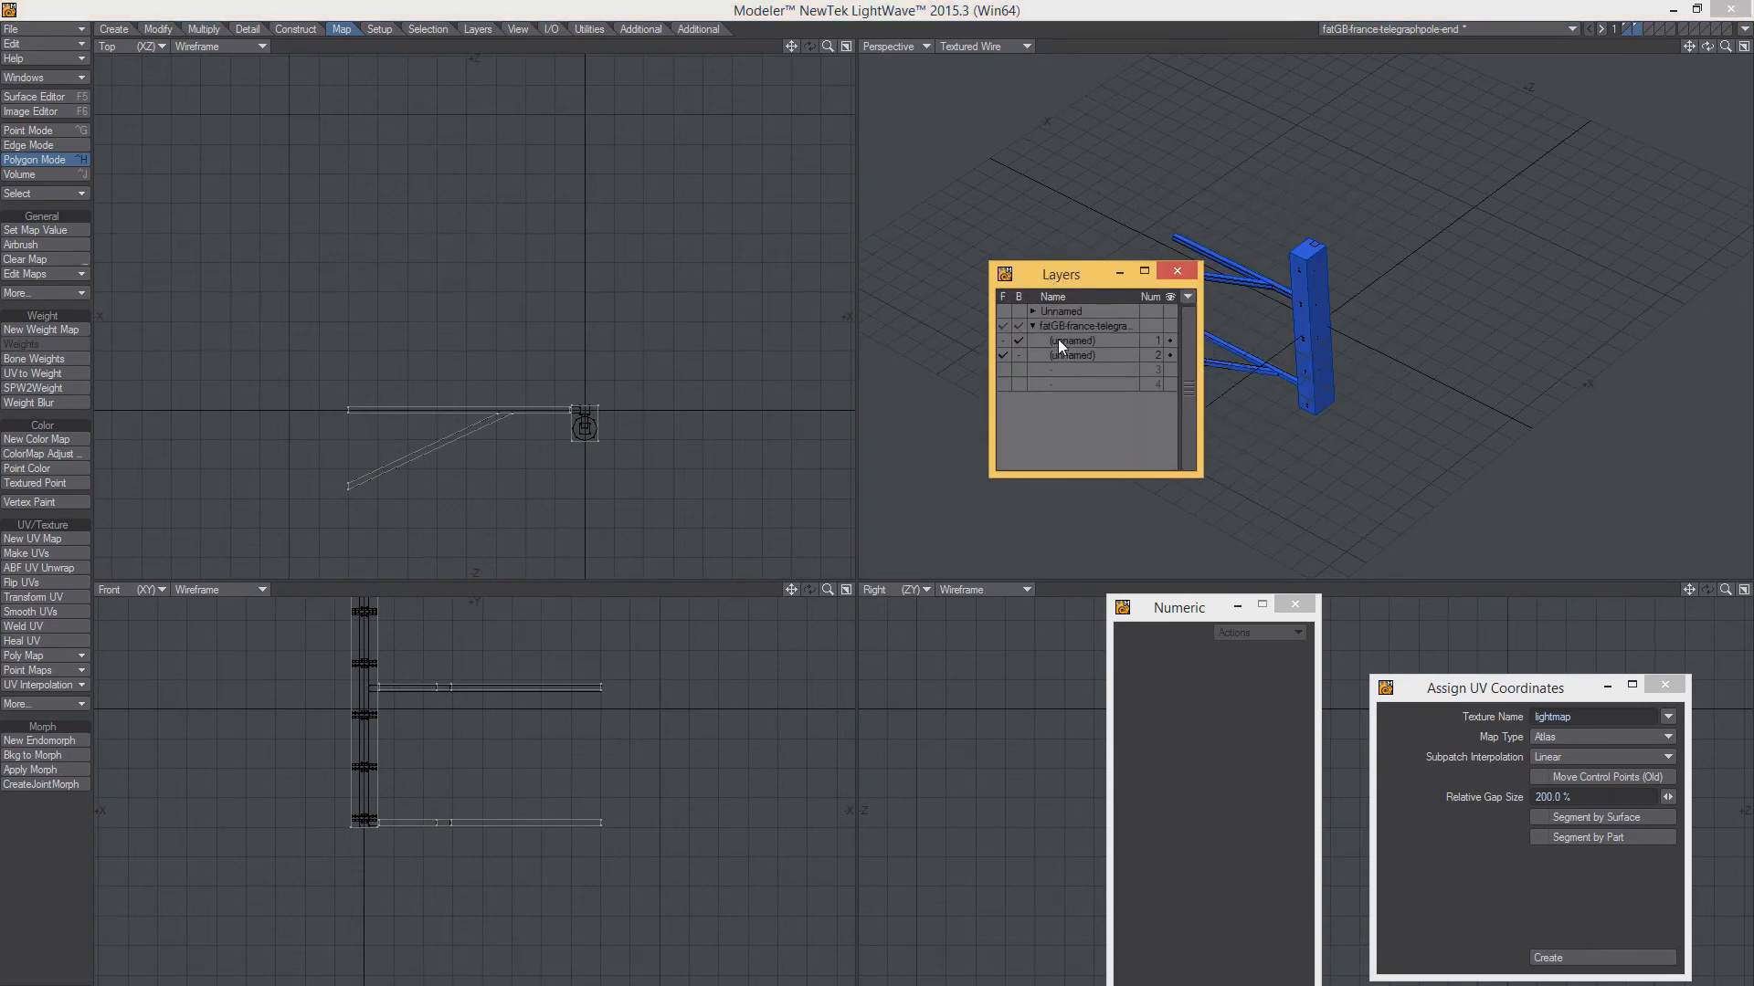
{"action": "double_click", "coordinate": [1058, 340]}
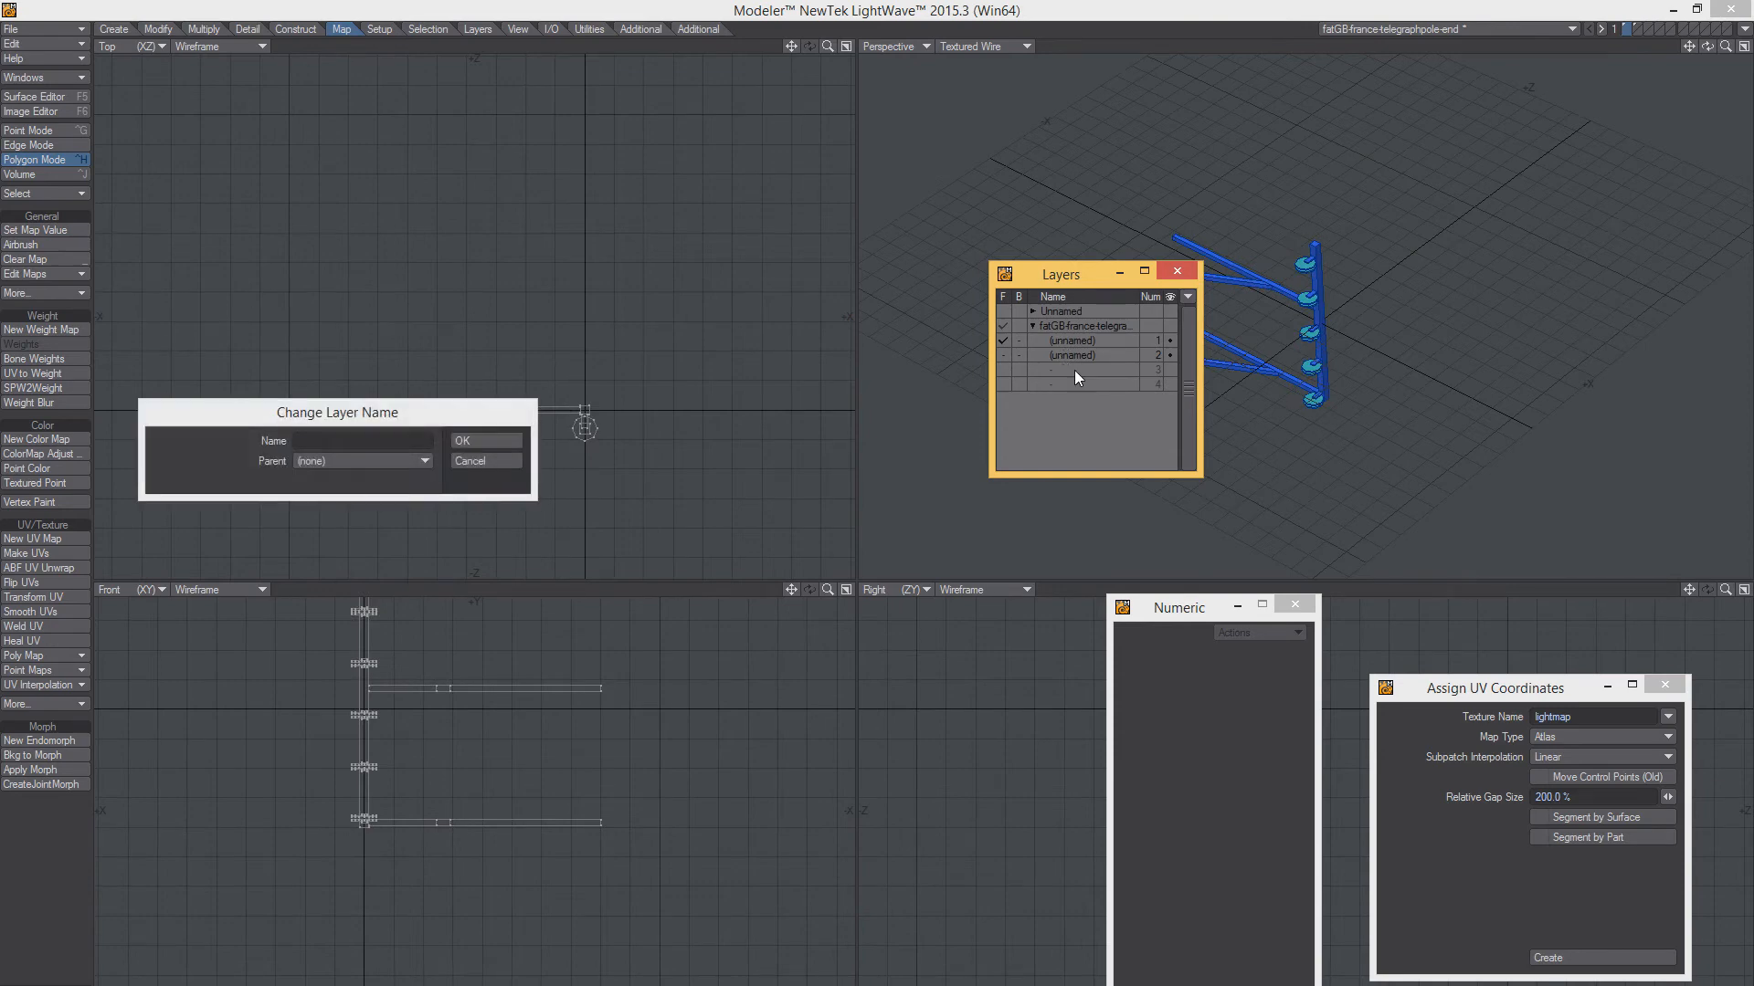
{"action": "left_click", "coordinate": [401, 440]}
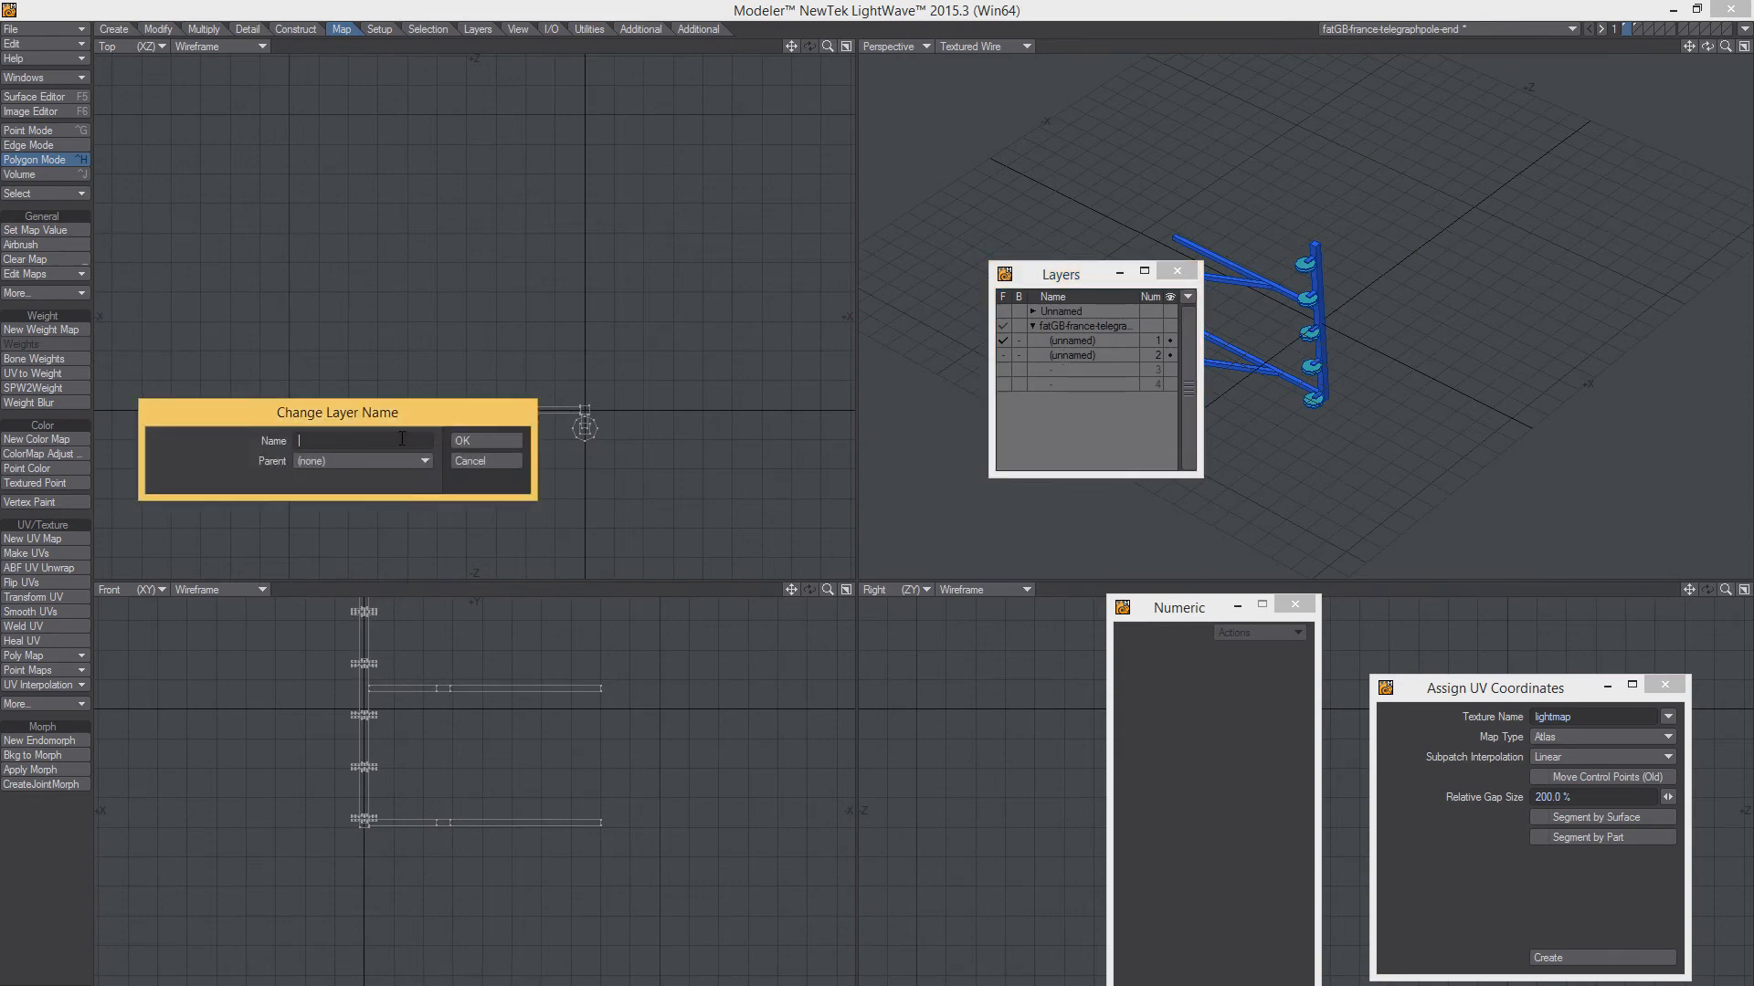
{"action": "type", "text": "telegraph"}
{"action": "key", "text": "ctrl+a"}
{"action": "key", "text": "Return"}
Name the simplified boxes' layer "UCX_telegraph" and save the object
{"action": "double_click", "coordinate": [1072, 354]}
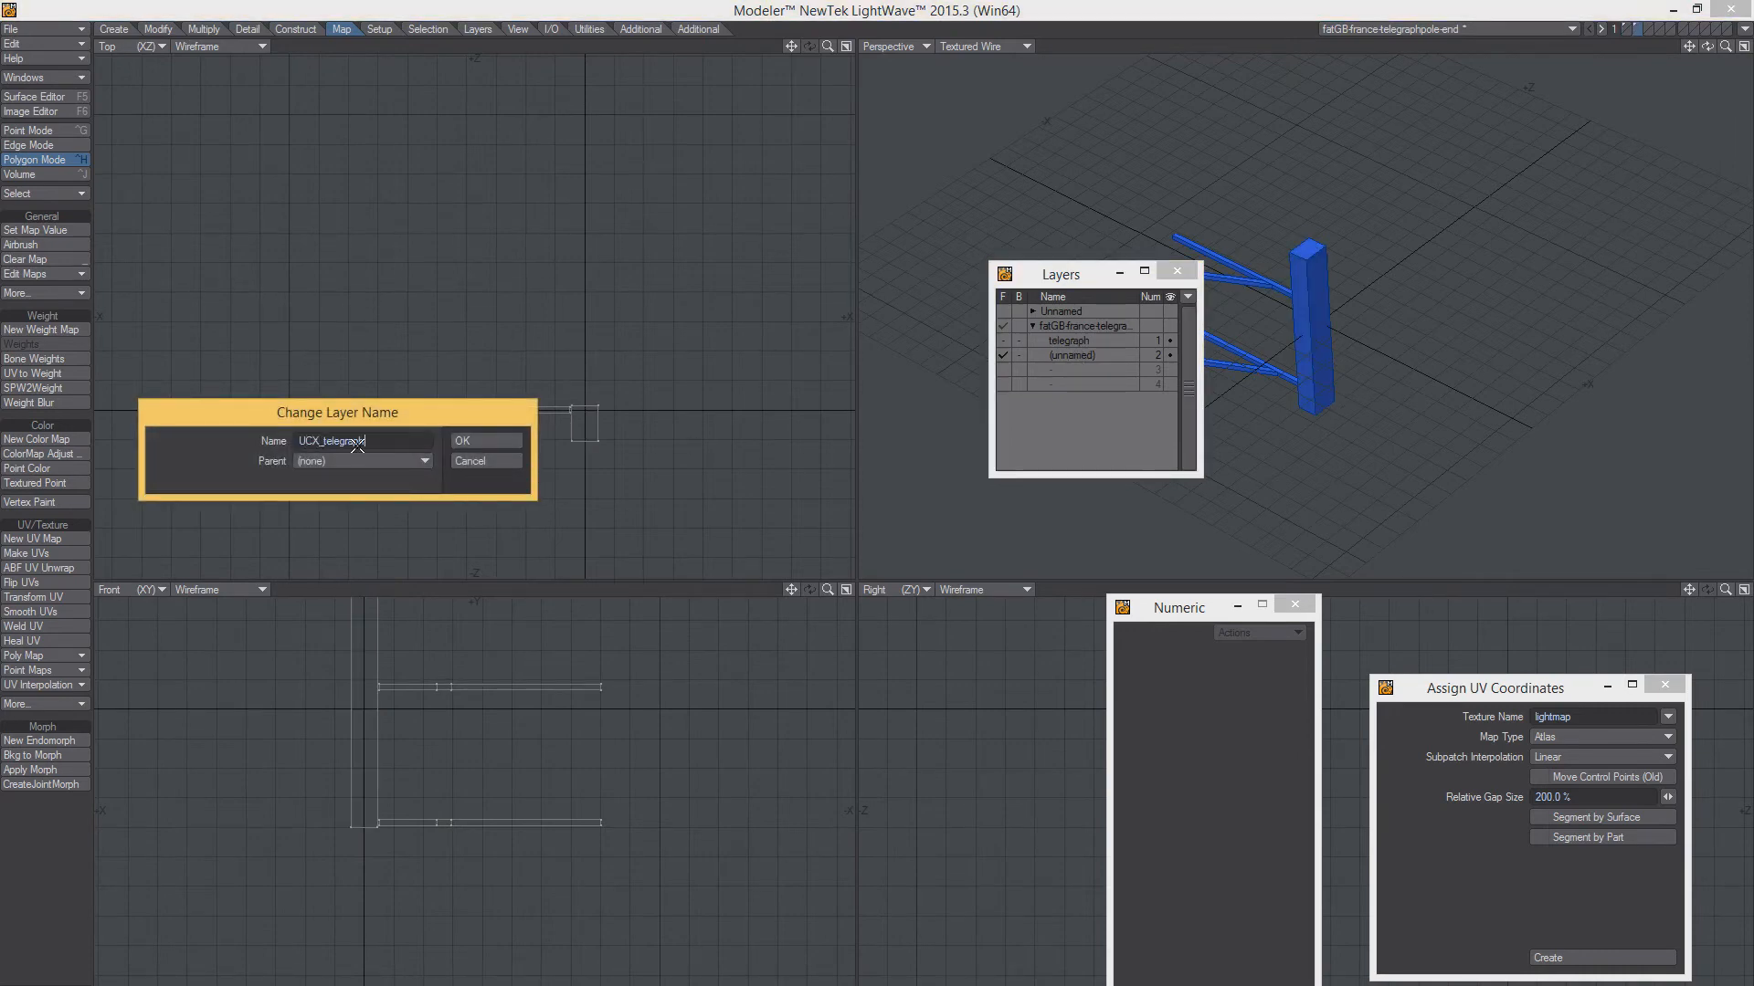
{"action": "key", "text": "Return"}
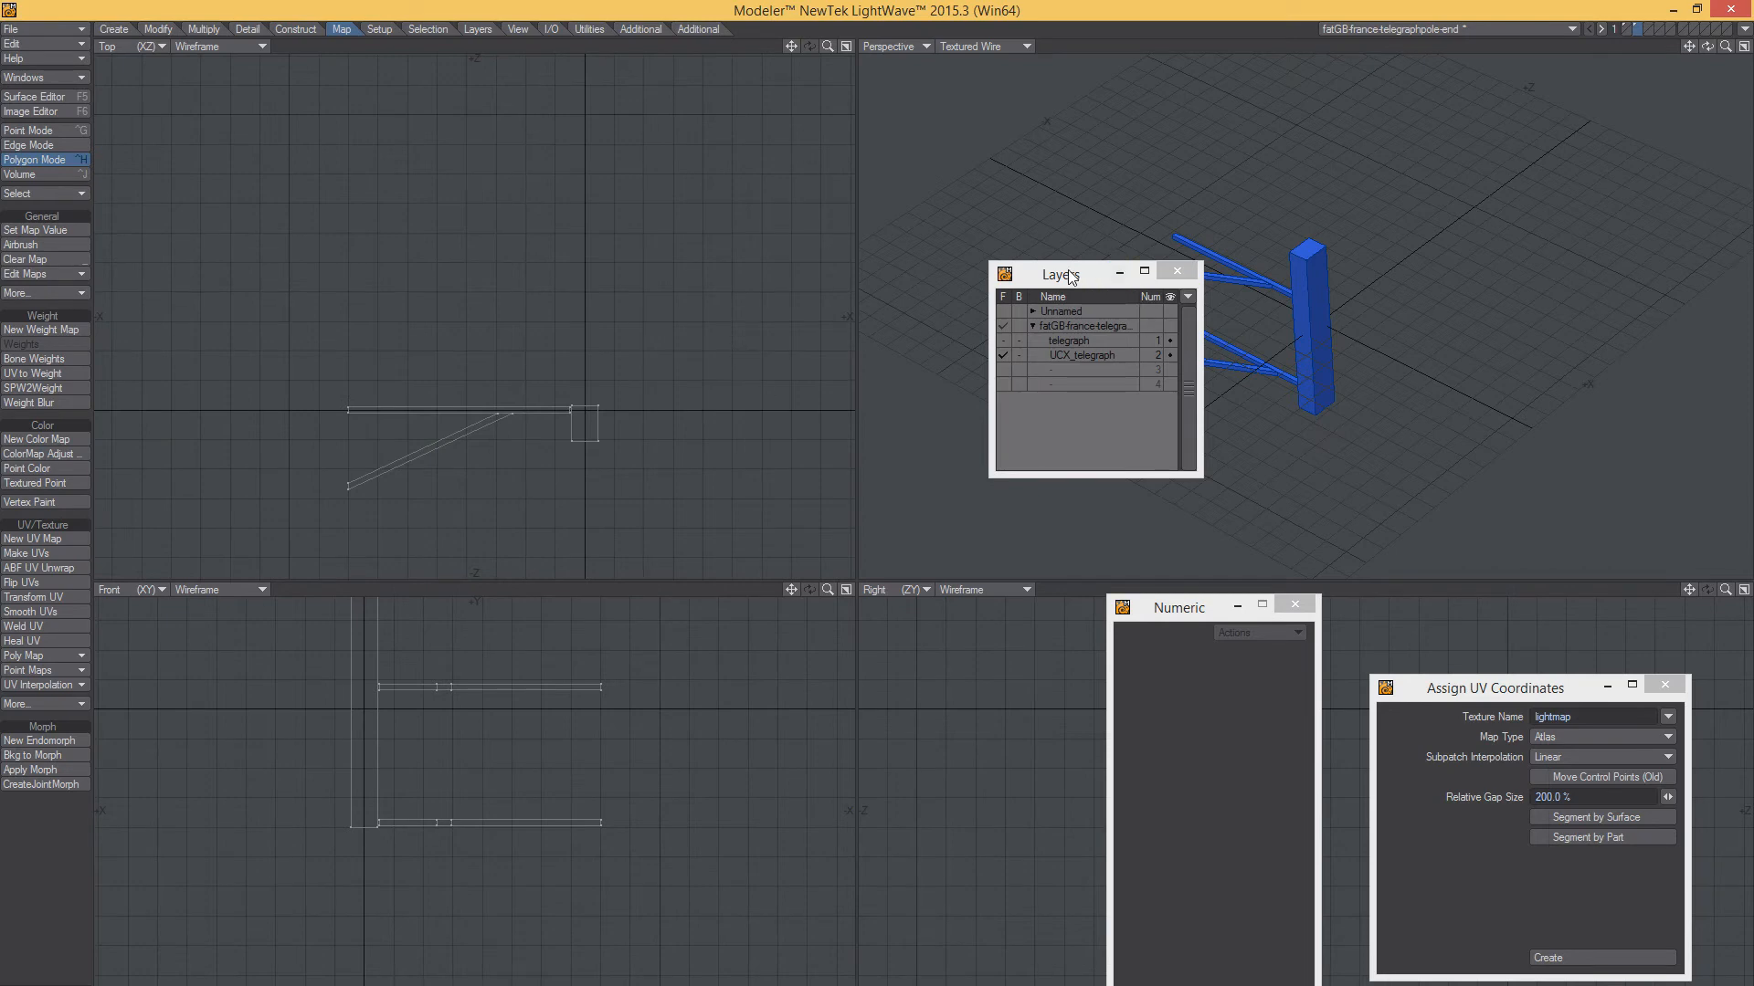
{"action": "left_click", "coordinate": [1119, 272]}
{"action": "left_click_drag", "start_coordinate": [1080, 310], "coordinate": [1191, 382], "text": "alt"}
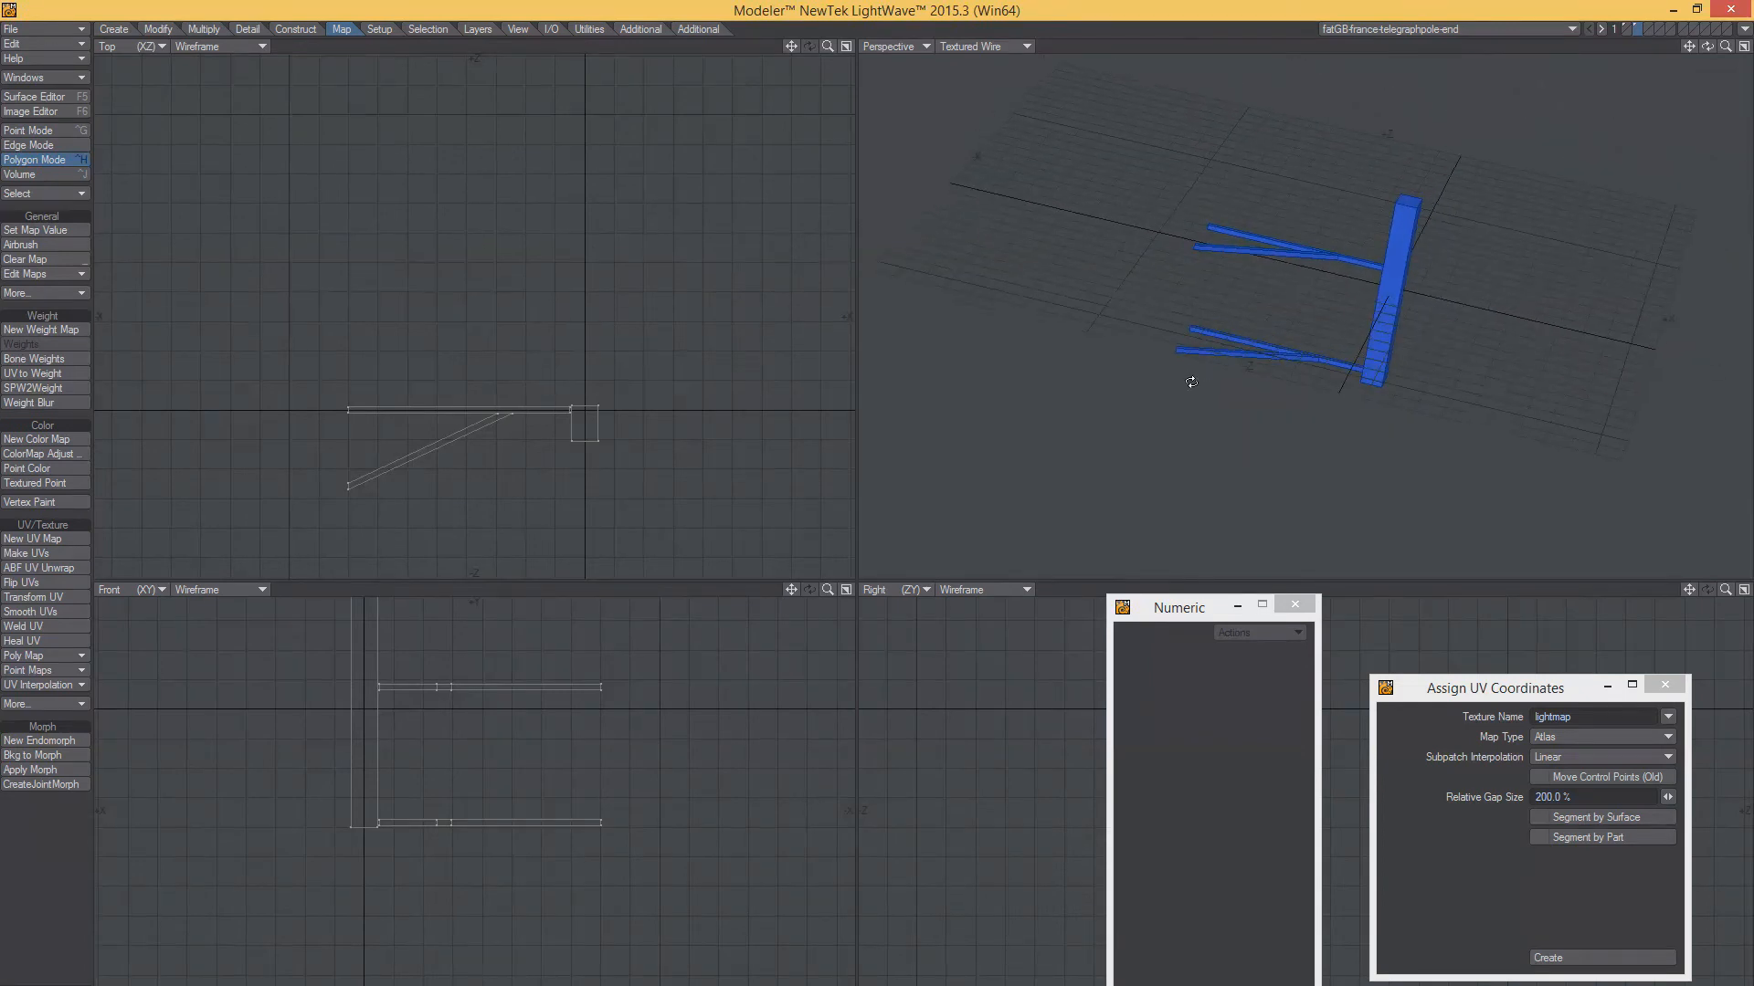
Export the object as the binary FBX file fatGB-france-telegraphpole-end.fbx in the models folder, using version FBX201100
{"action": "left_click", "coordinate": [46, 29]}
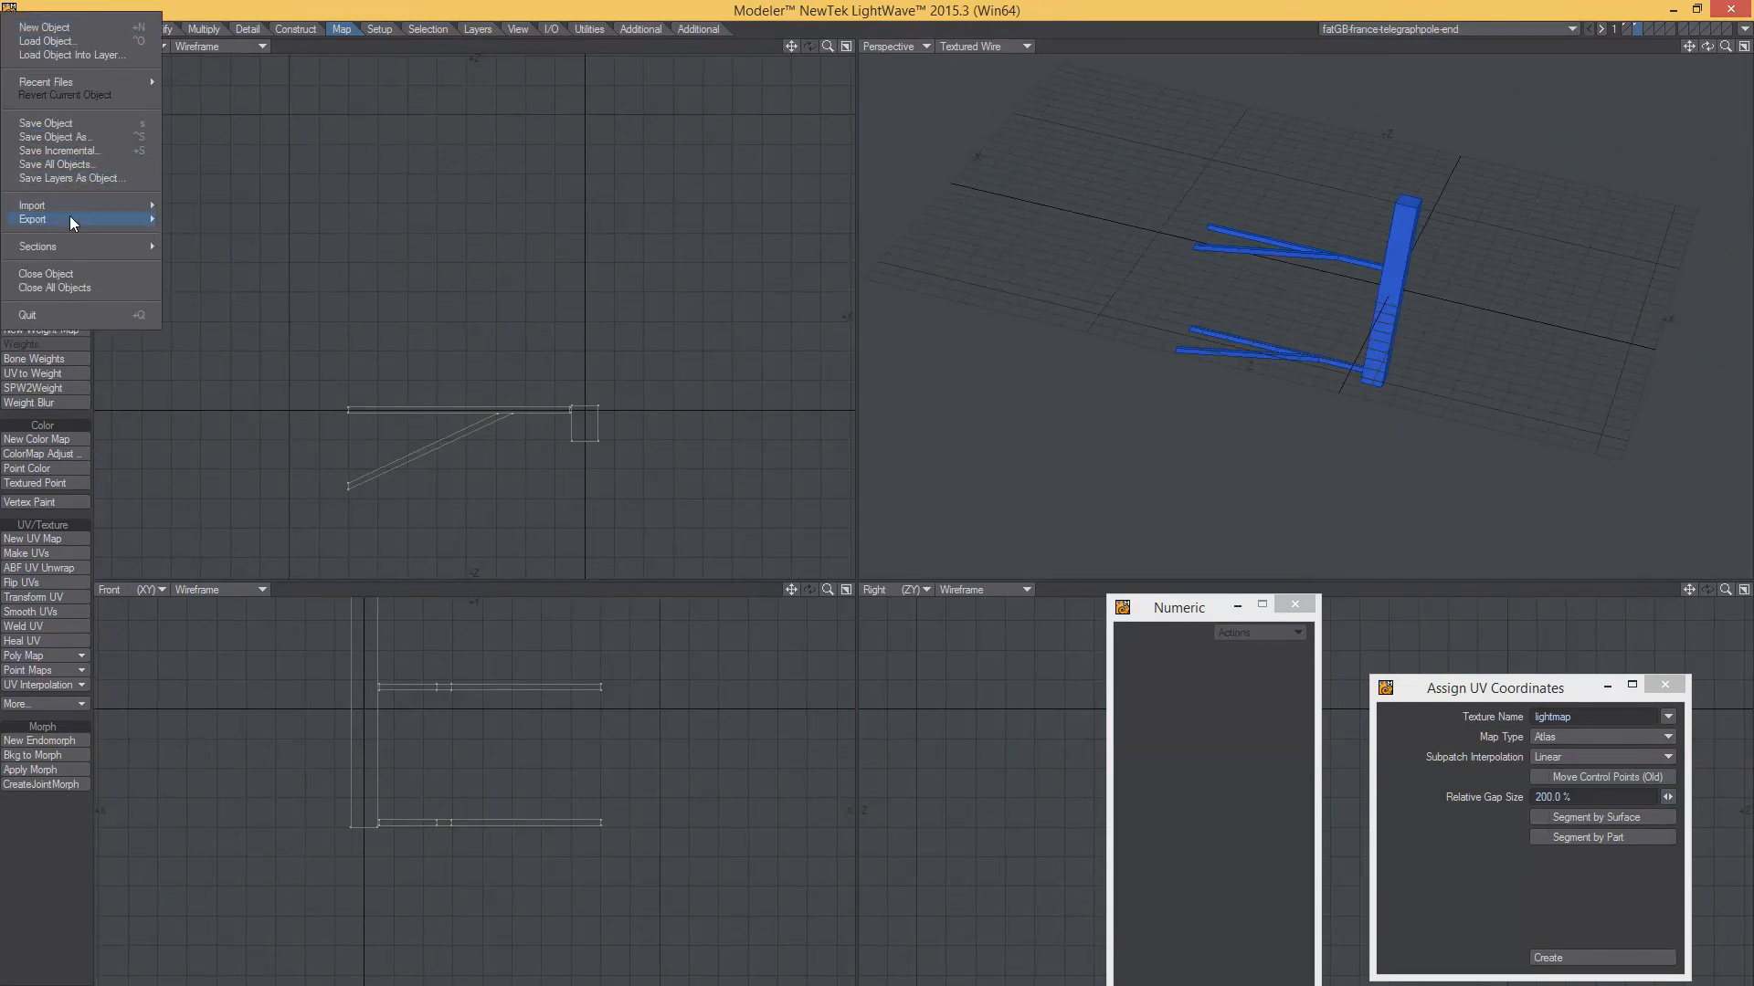
{"action": "mouse_move", "coordinate": [70, 218]}
{"action": "left_click", "coordinate": [199, 252]}
{"action": "left_click", "coordinate": [584, 680]}
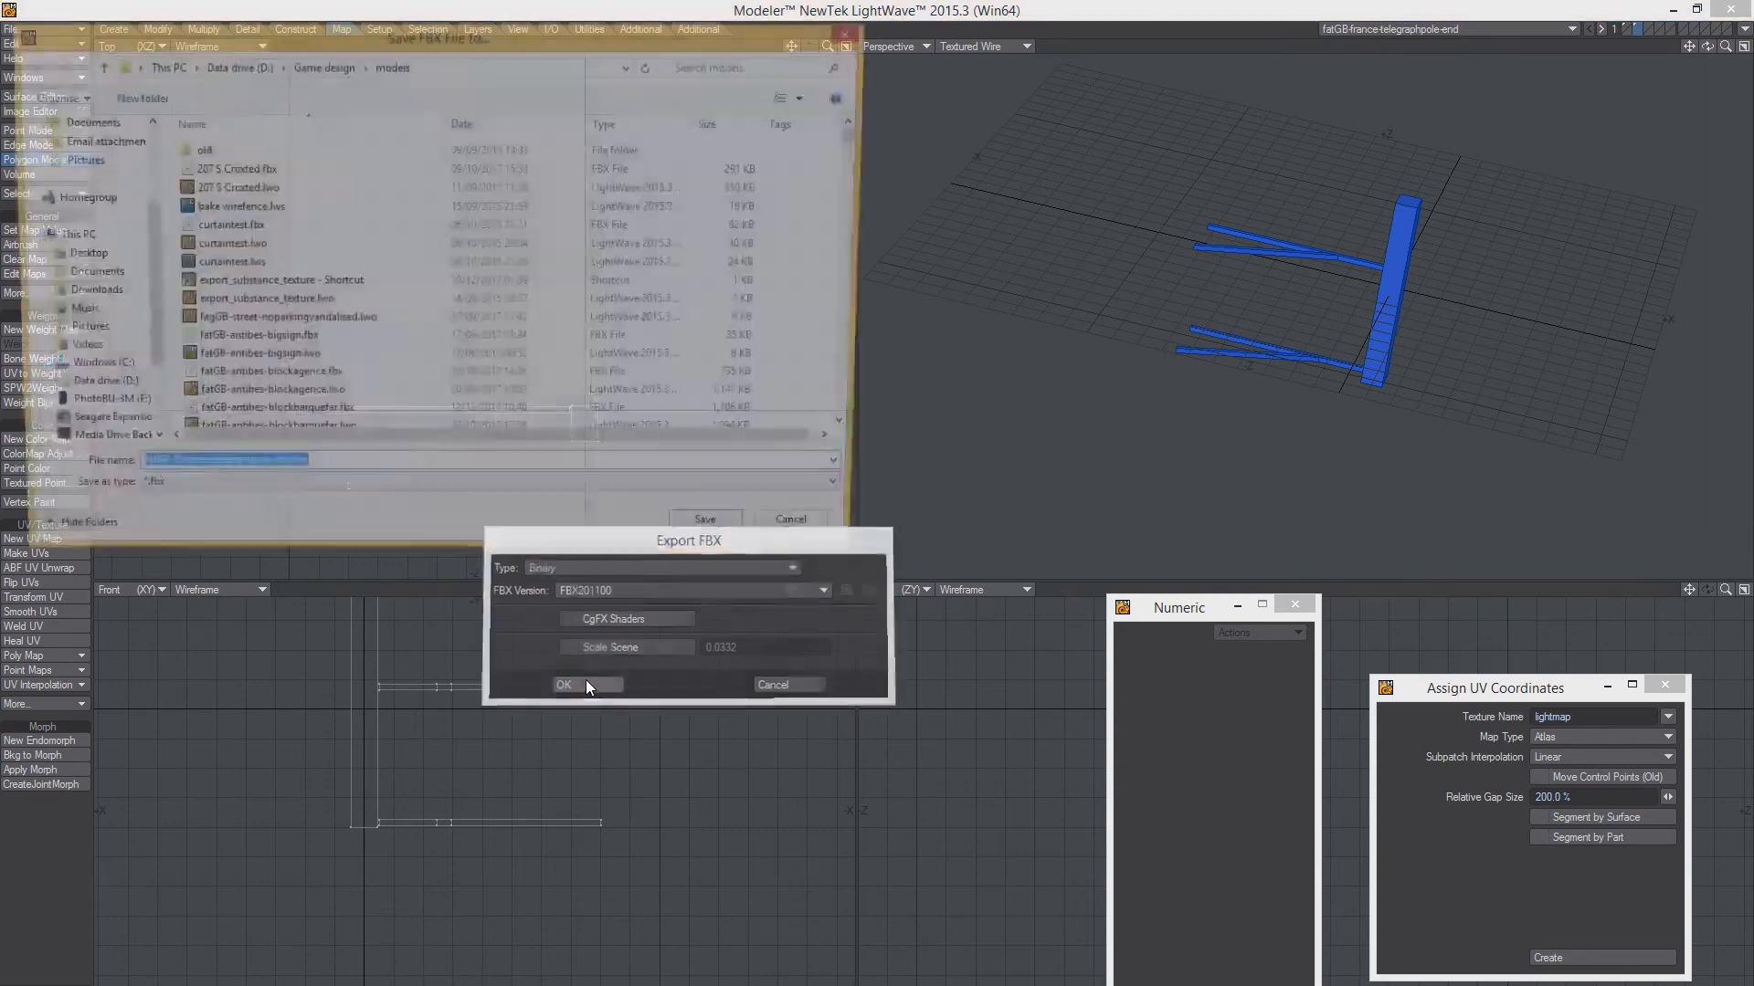
{"action": "left_click", "coordinate": [731, 538]}
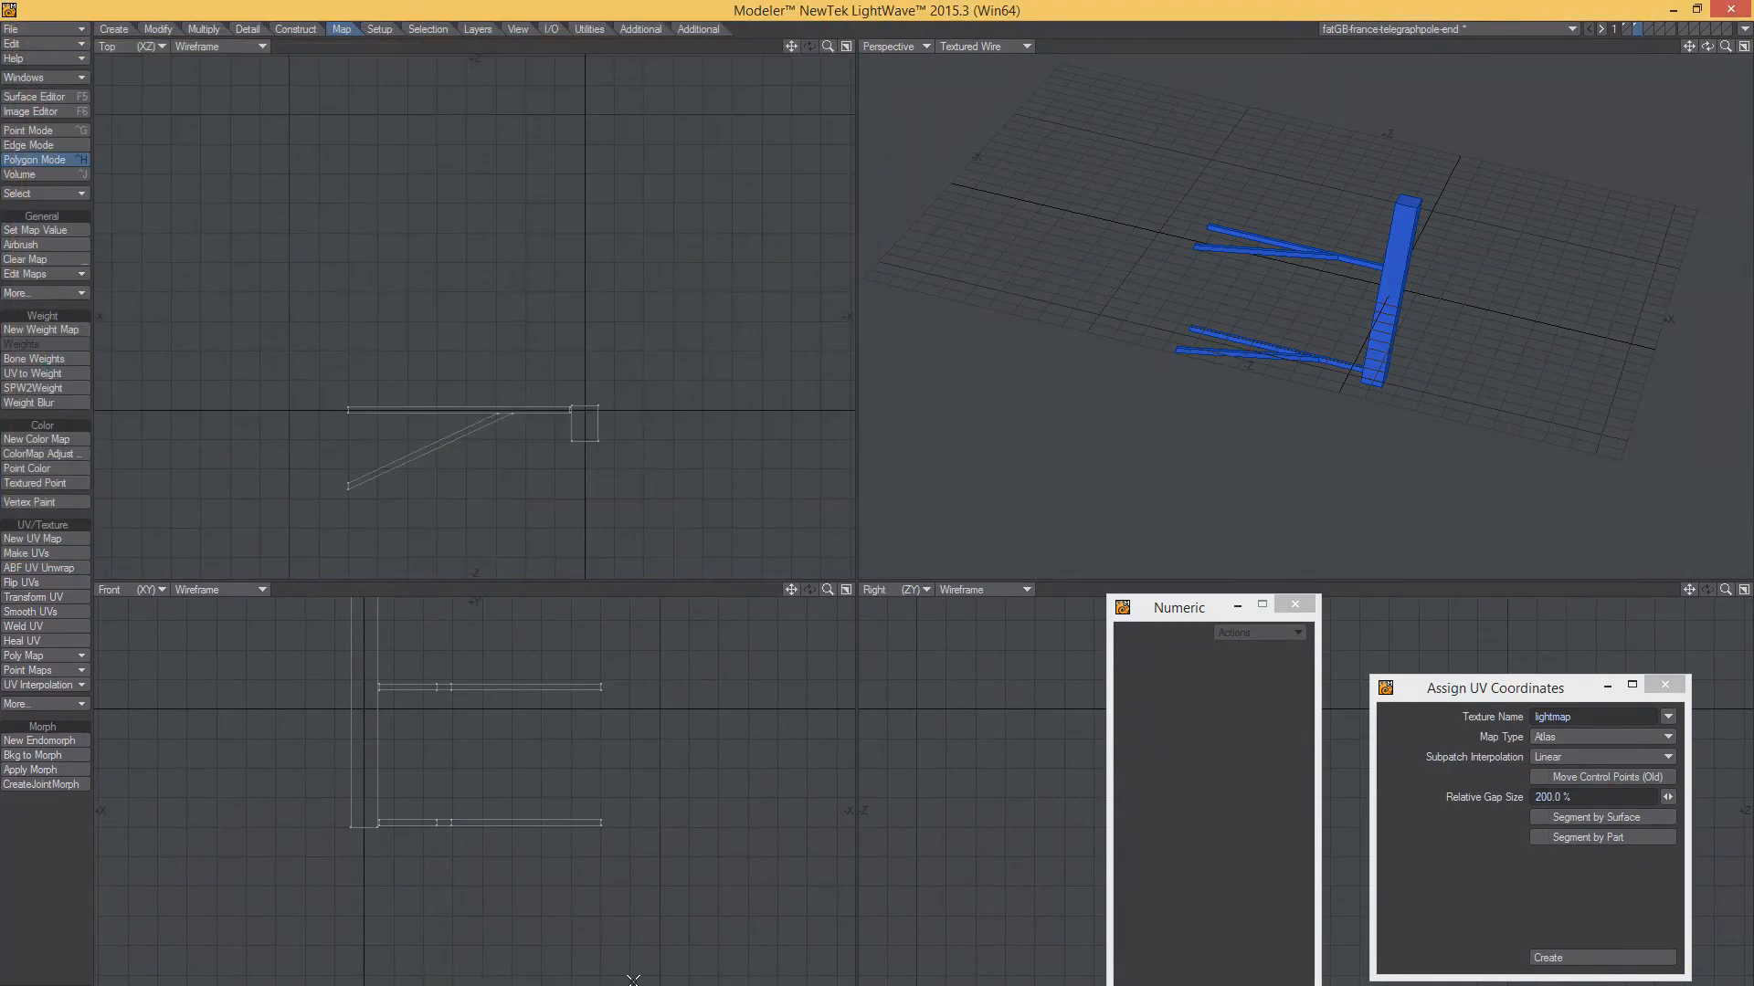
Switch to Unreal Editor and open the france-south folder under fatGBmeshes in the project content
{"action": "left_click", "coordinate": [932, 945]}
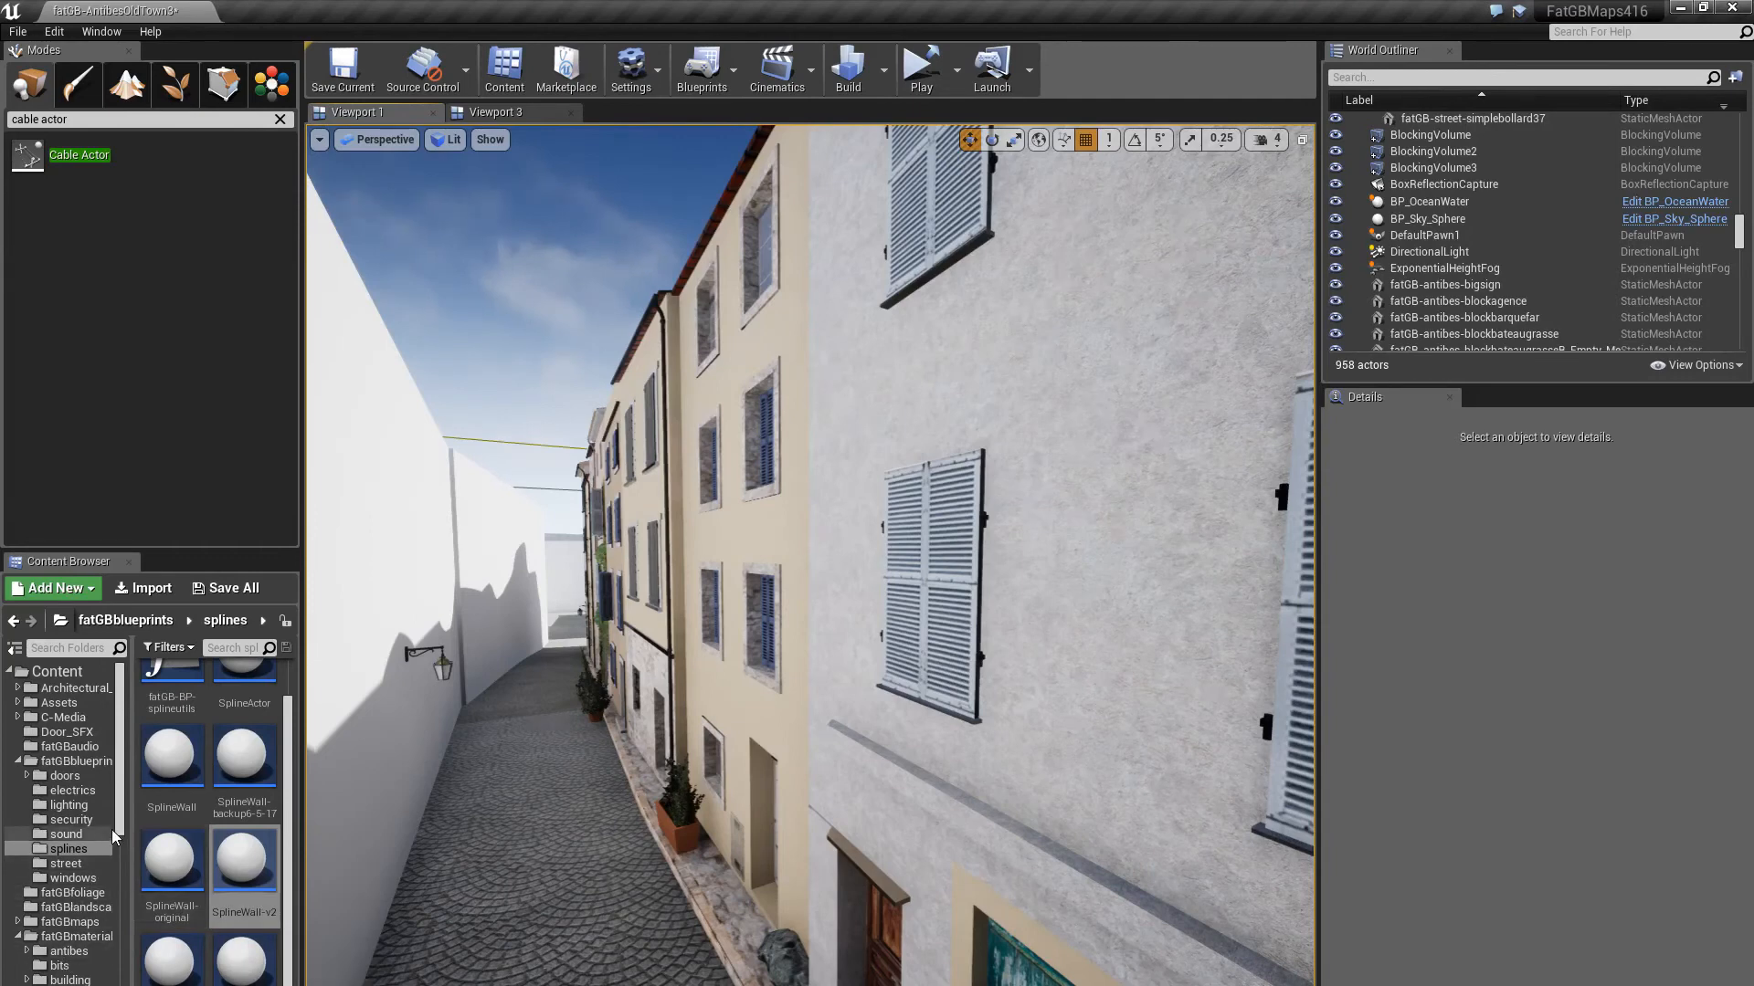
{"action": "scroll", "coordinate": [122, 841], "scroll_direction": "down", "scroll_amount": 1}
{"action": "left_click_drag", "start_coordinate": [123, 840], "coordinate": [111, 985]}
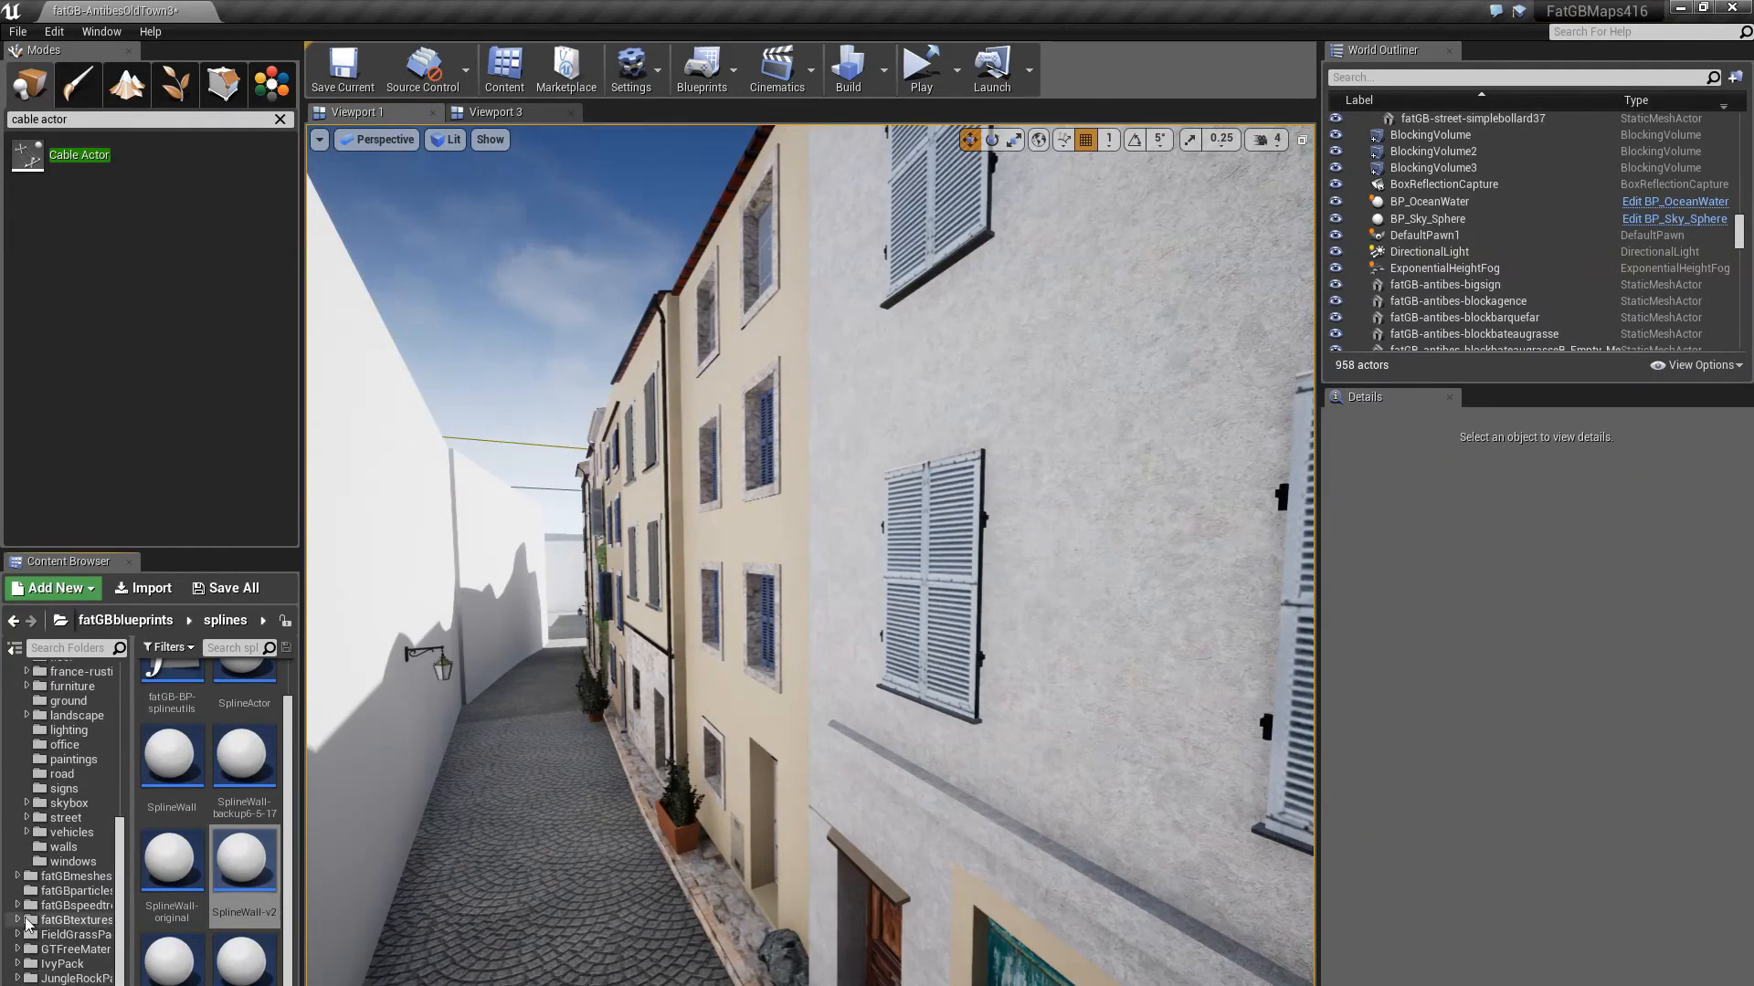
{"action": "left_click", "coordinate": [19, 876]}
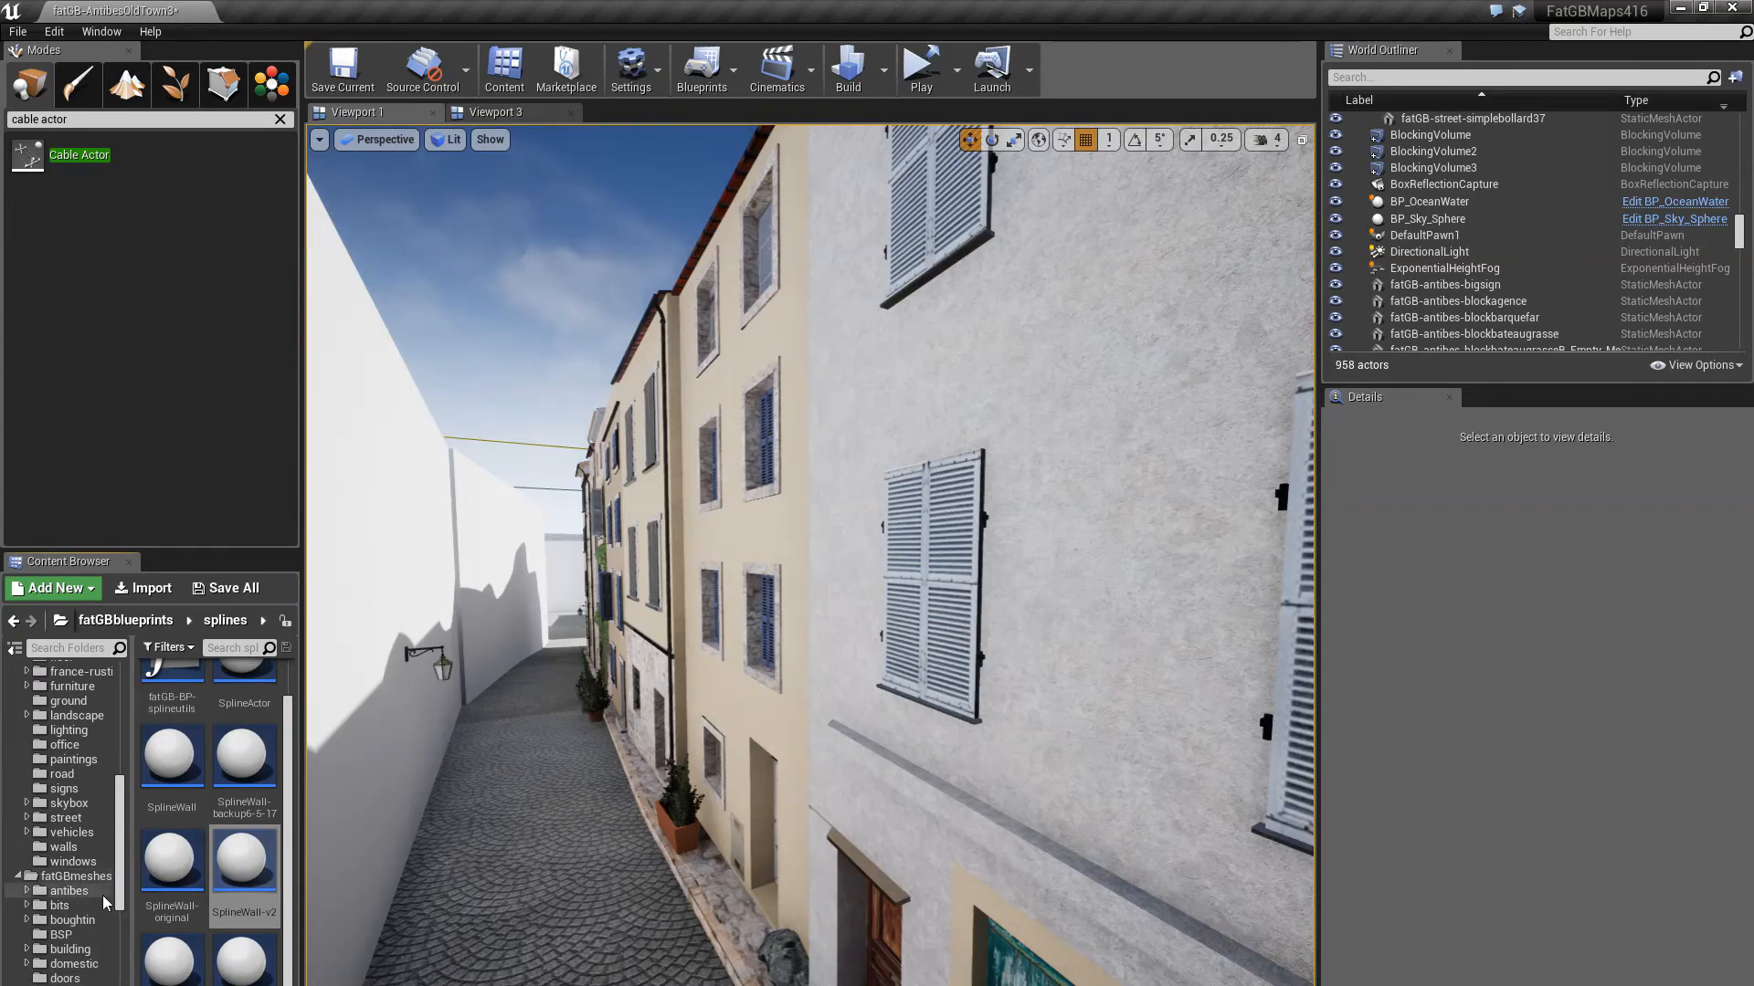
{"action": "left_click_drag", "start_coordinate": [119, 899], "coordinate": [117, 939]}
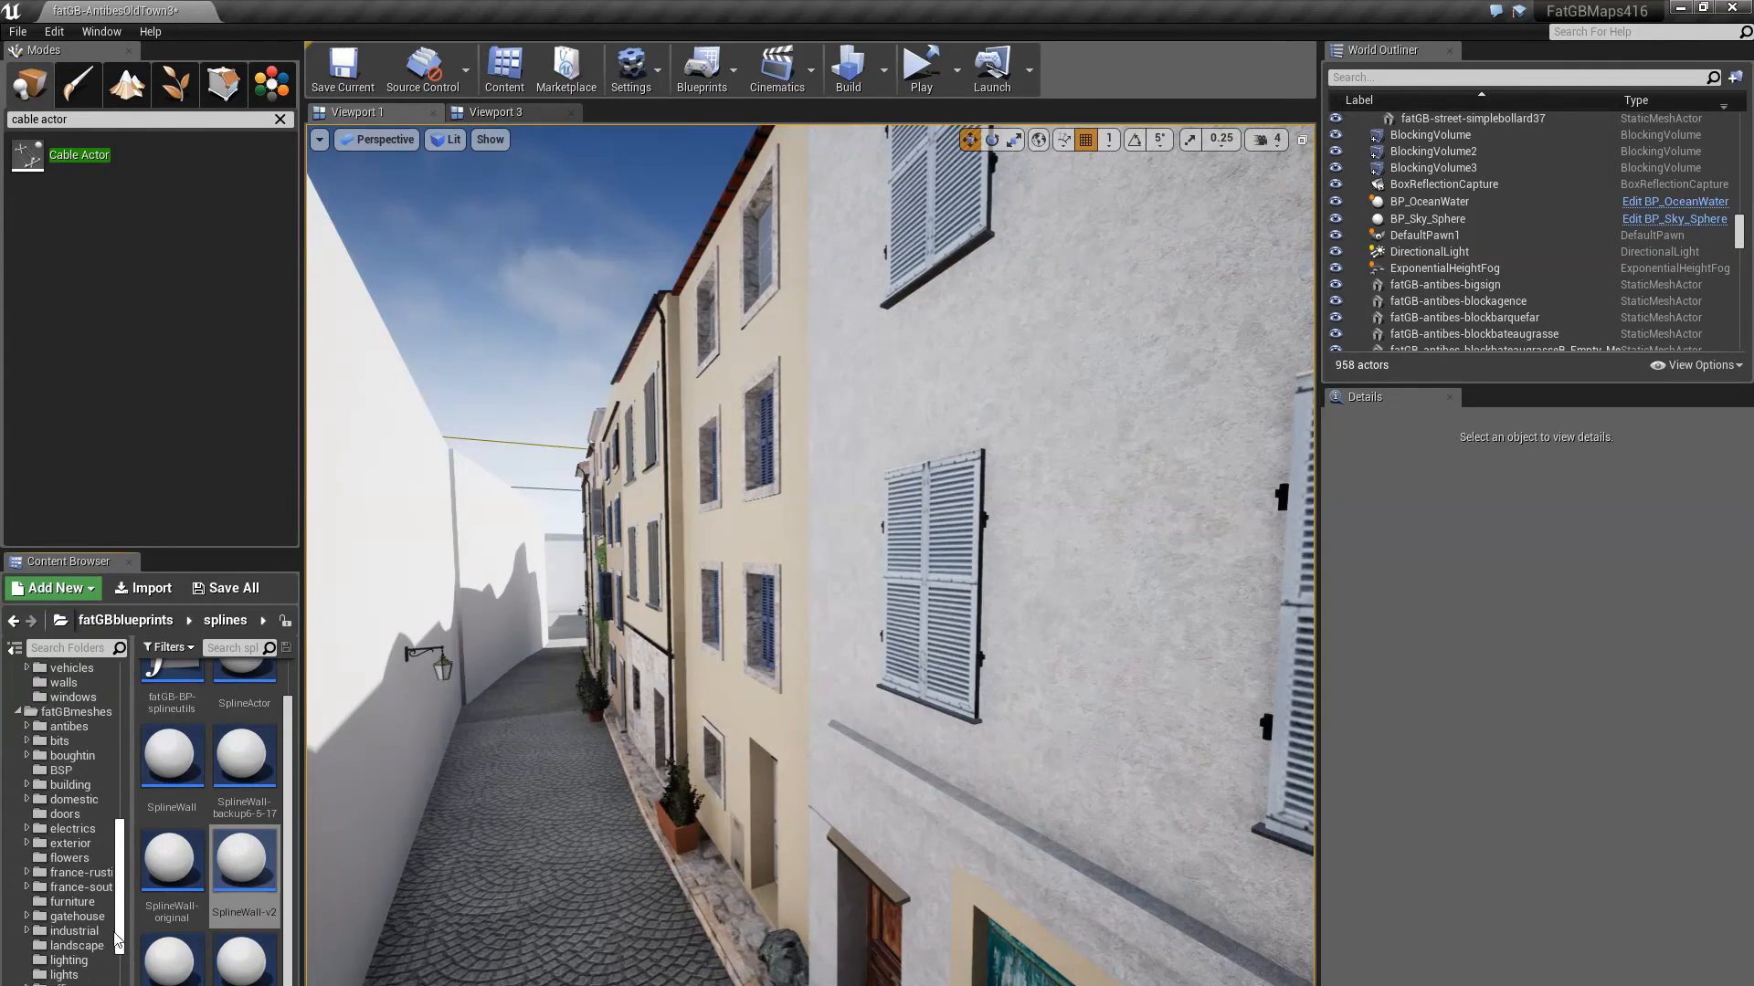
{"action": "left_click", "coordinate": [71, 873]}
{"action": "left_click", "coordinate": [64, 888]}
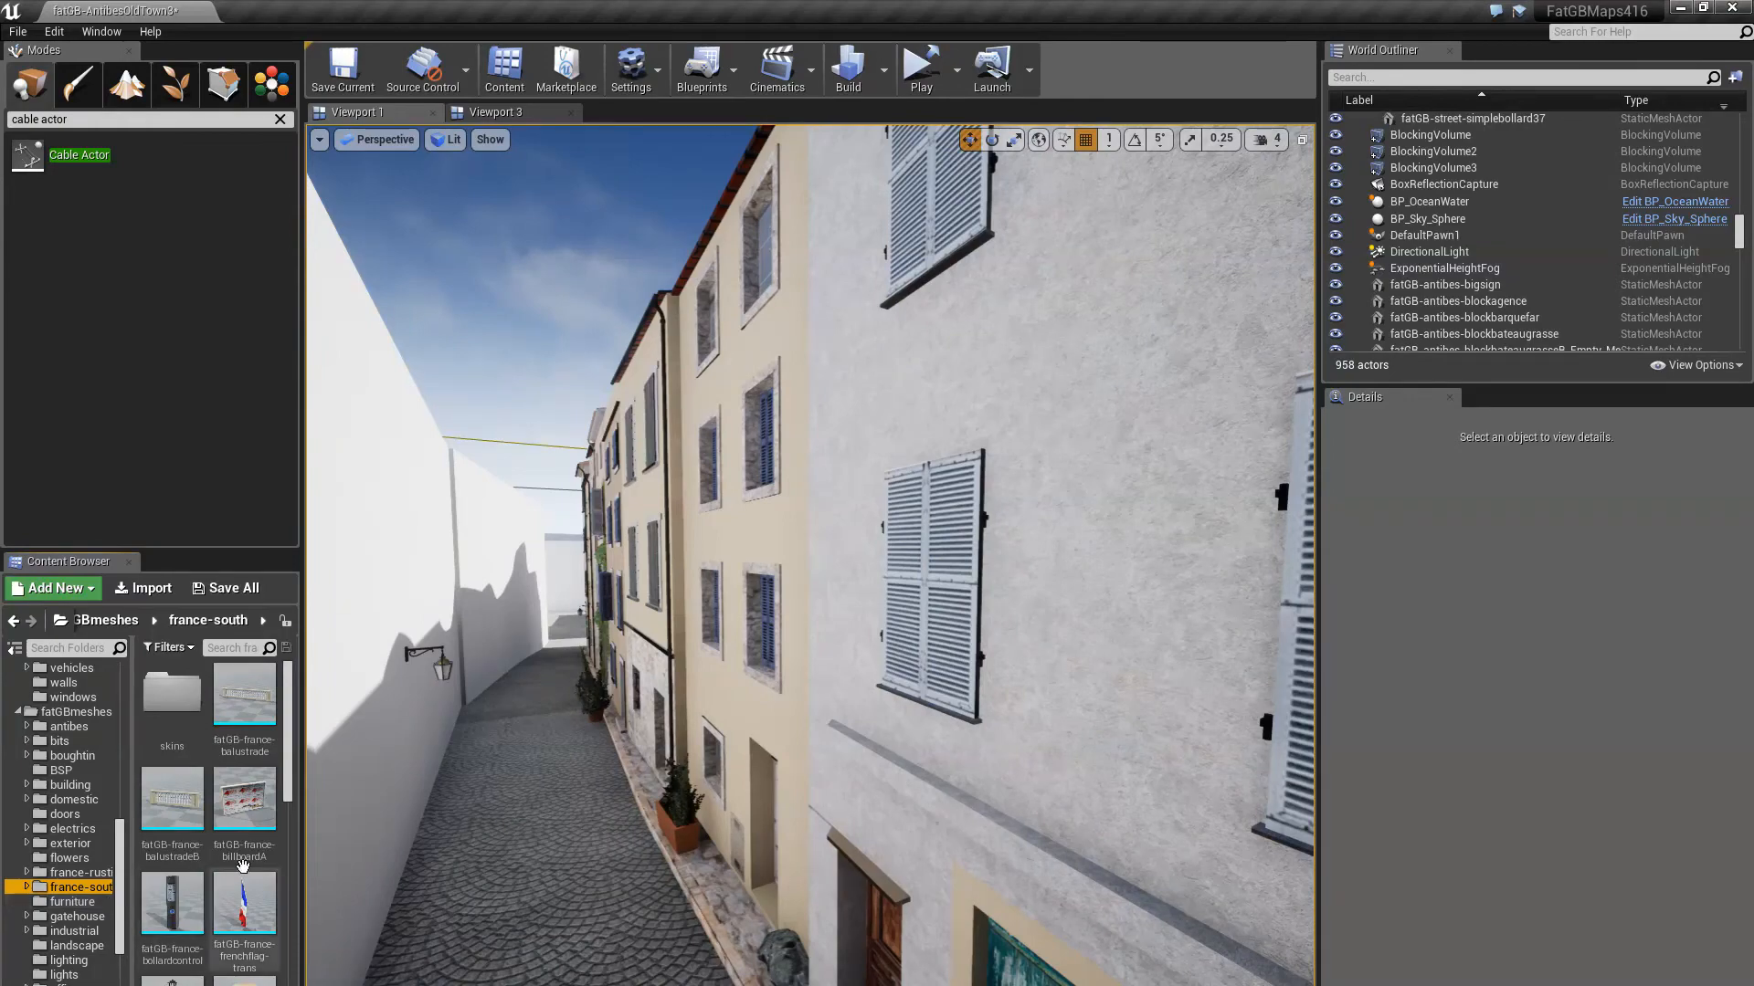
{"action": "mouse_move", "coordinate": [295, 785]}
{"action": "left_mouse_down"}
{"action": "mouse_move", "coordinate": [294, 904]}
{"action": "mouse_move", "coordinate": [293, 804]}
{"action": "left_mouse_up"}
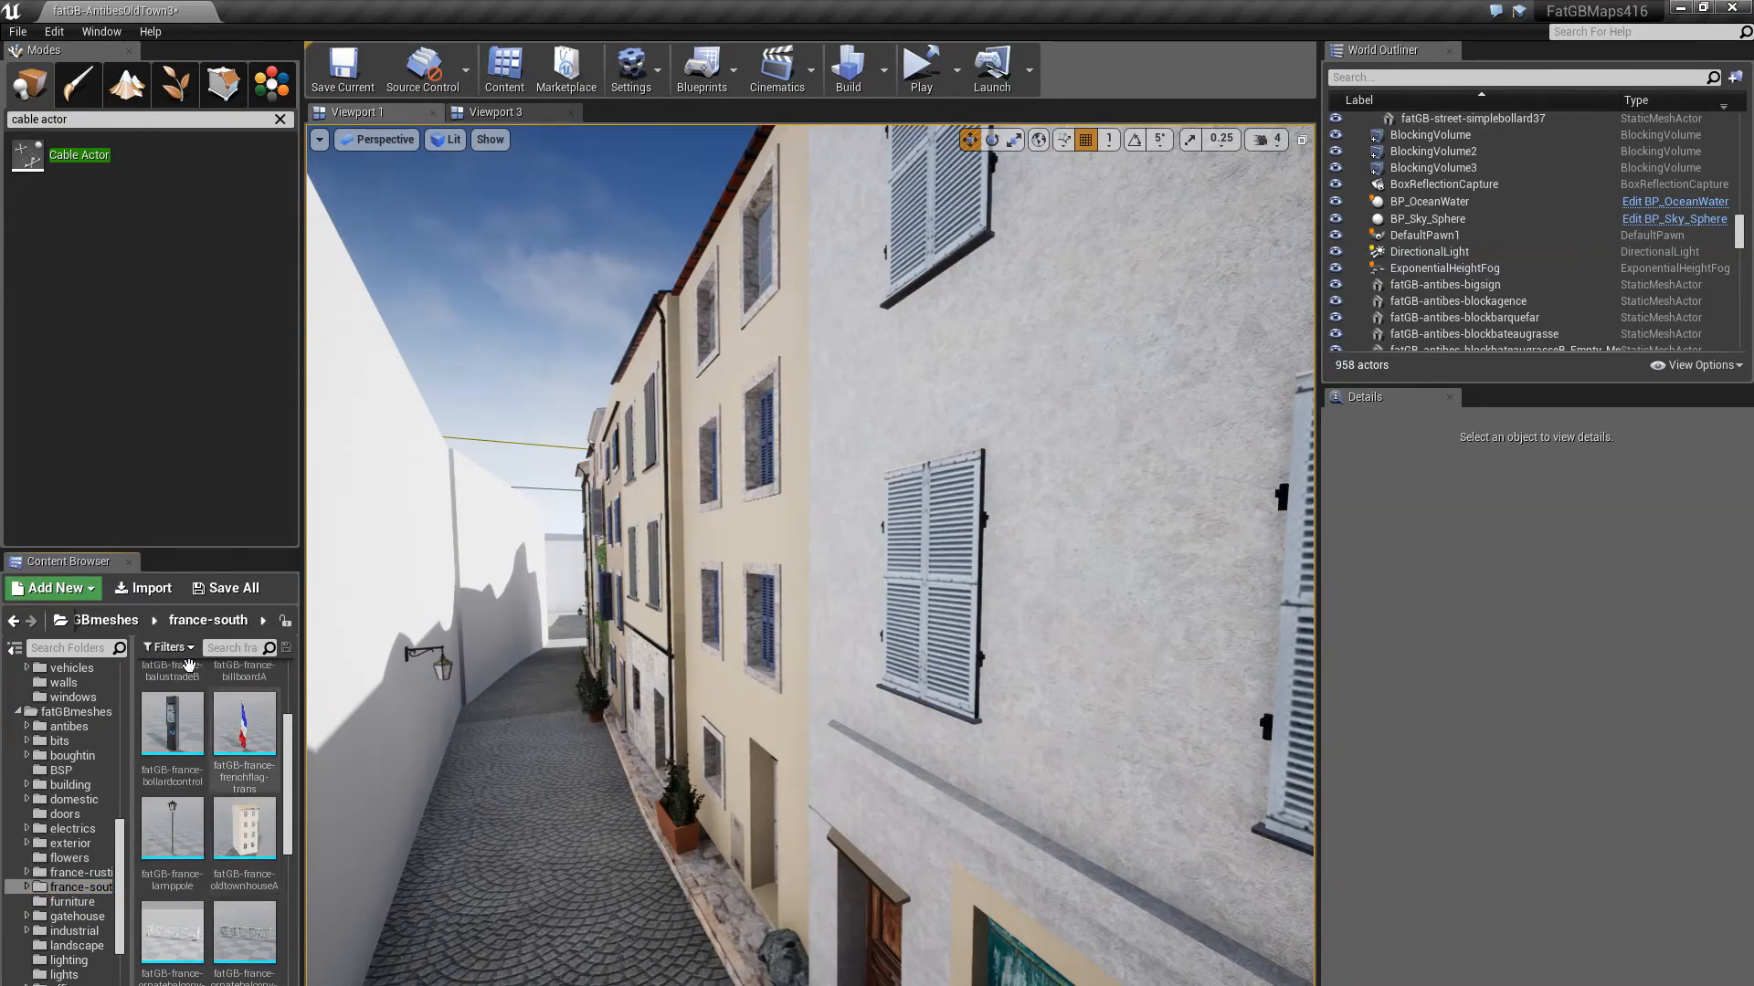
Import fatGB-france-telegraphpole-end.fbx into the france-south folder as a static mesh without auto-generated collision or lightmap UVs
{"action": "left_click", "coordinate": [141, 589]}
{"action": "left_click", "coordinate": [530, 617]}
{"action": "scroll", "coordinate": [530, 631], "scroll_direction": "down", "scroll_amount": 20}
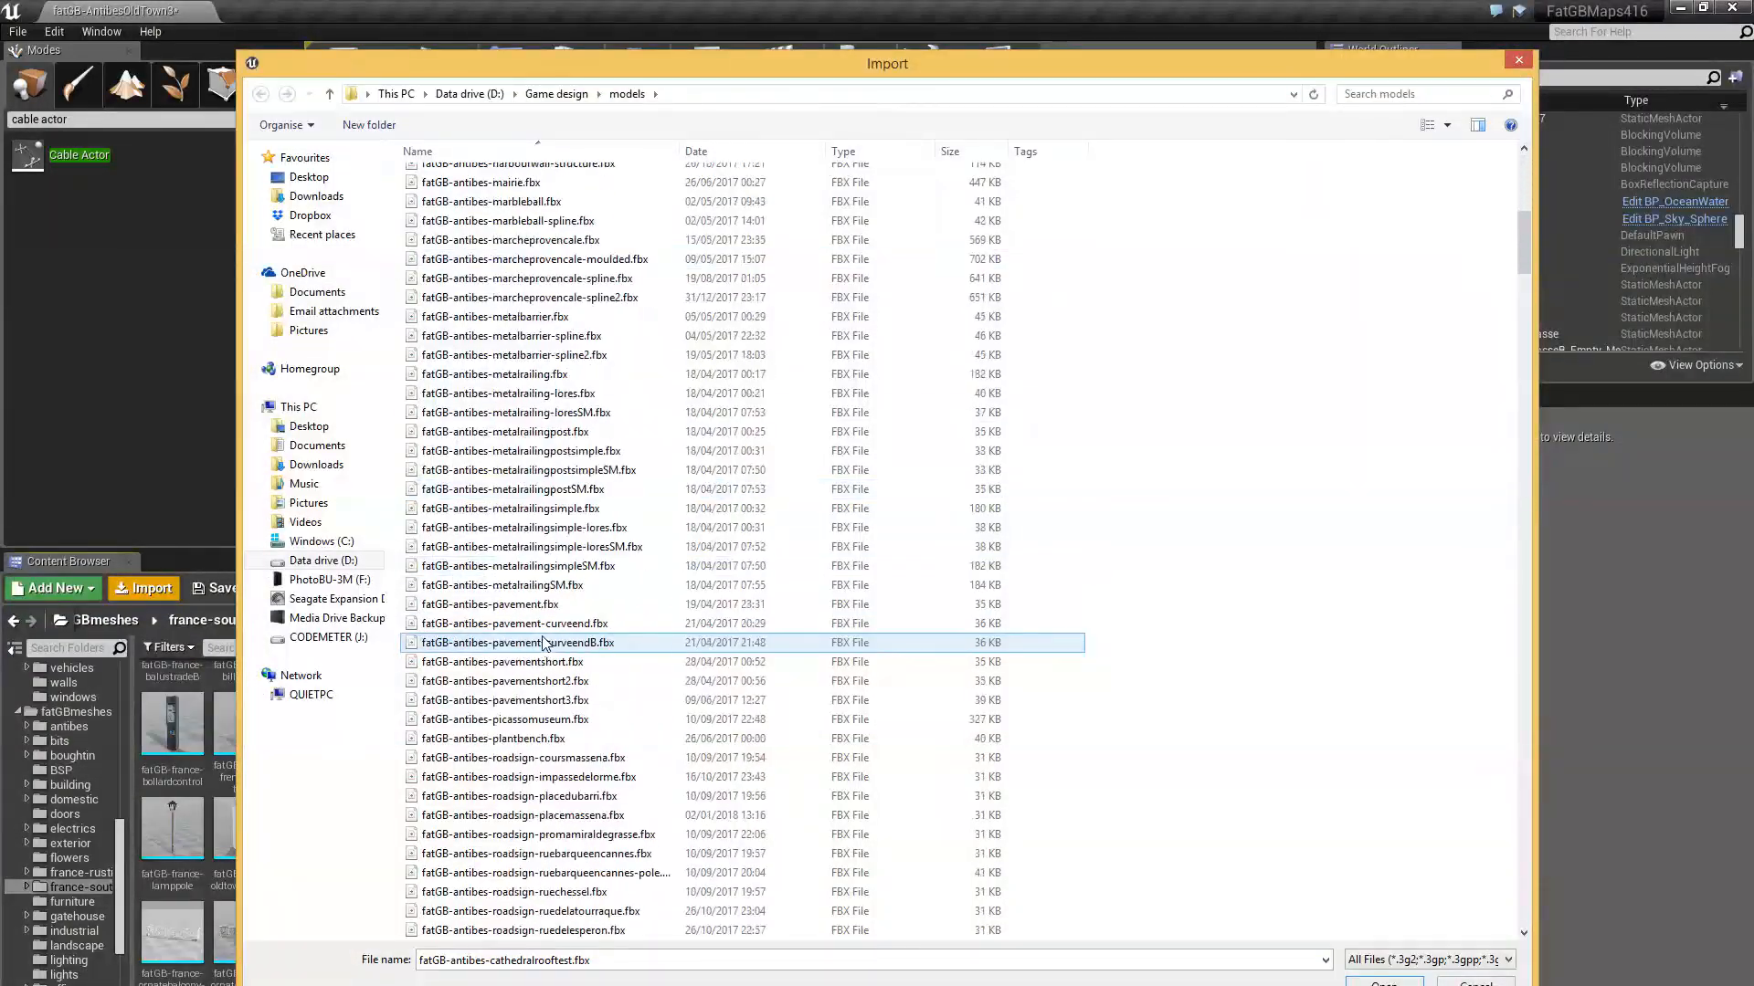
{"action": "scroll", "coordinate": [528, 630], "scroll_direction": "down", "scroll_amount": 20}
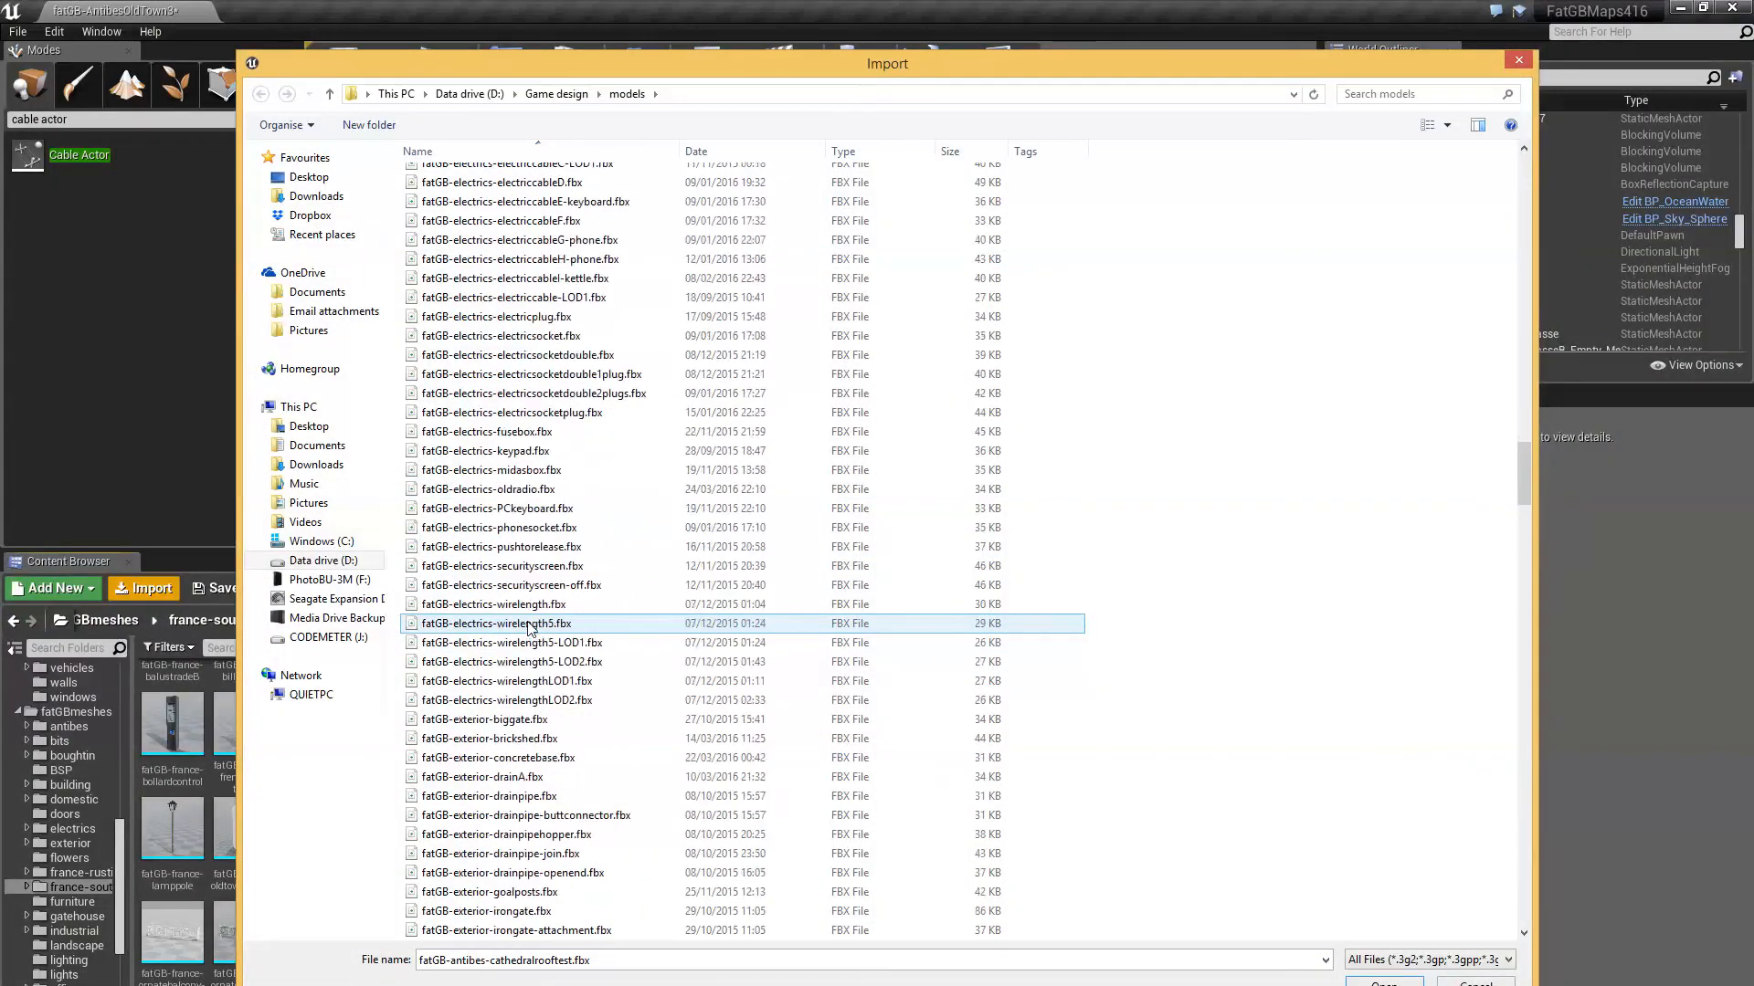
{"action": "scroll", "coordinate": [528, 626], "scroll_direction": "down", "scroll_amount": 14}
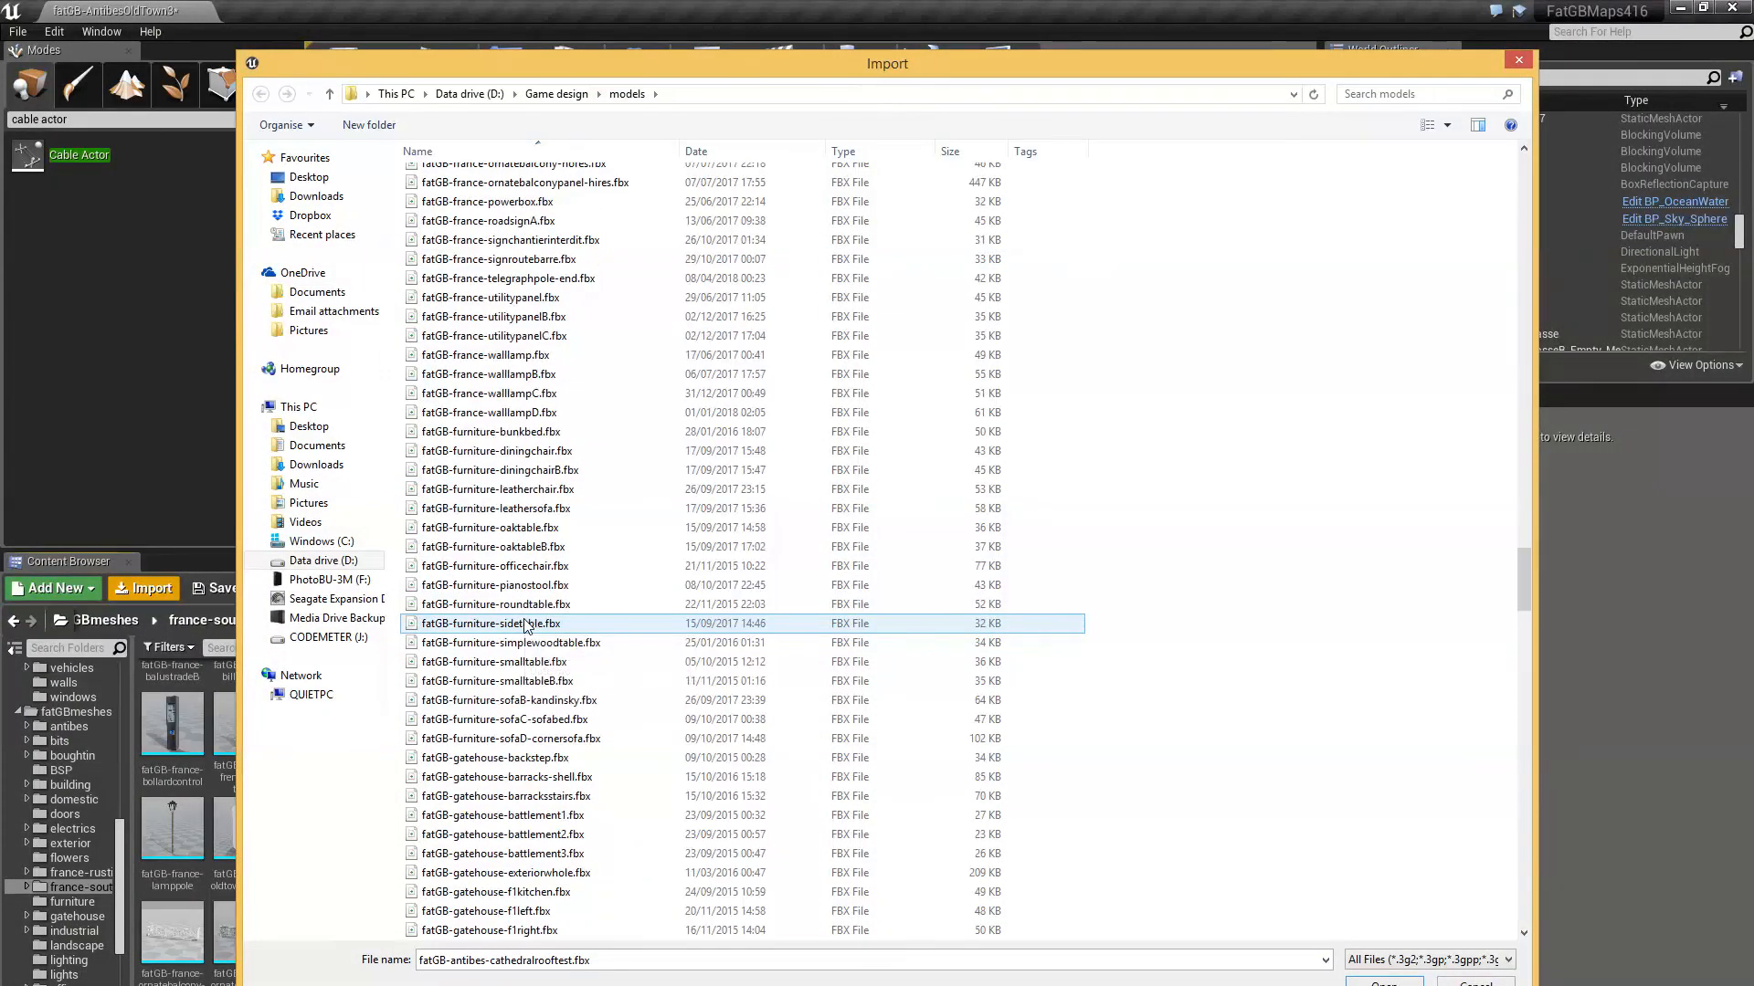
{"action": "double_click", "coordinate": [511, 499]}
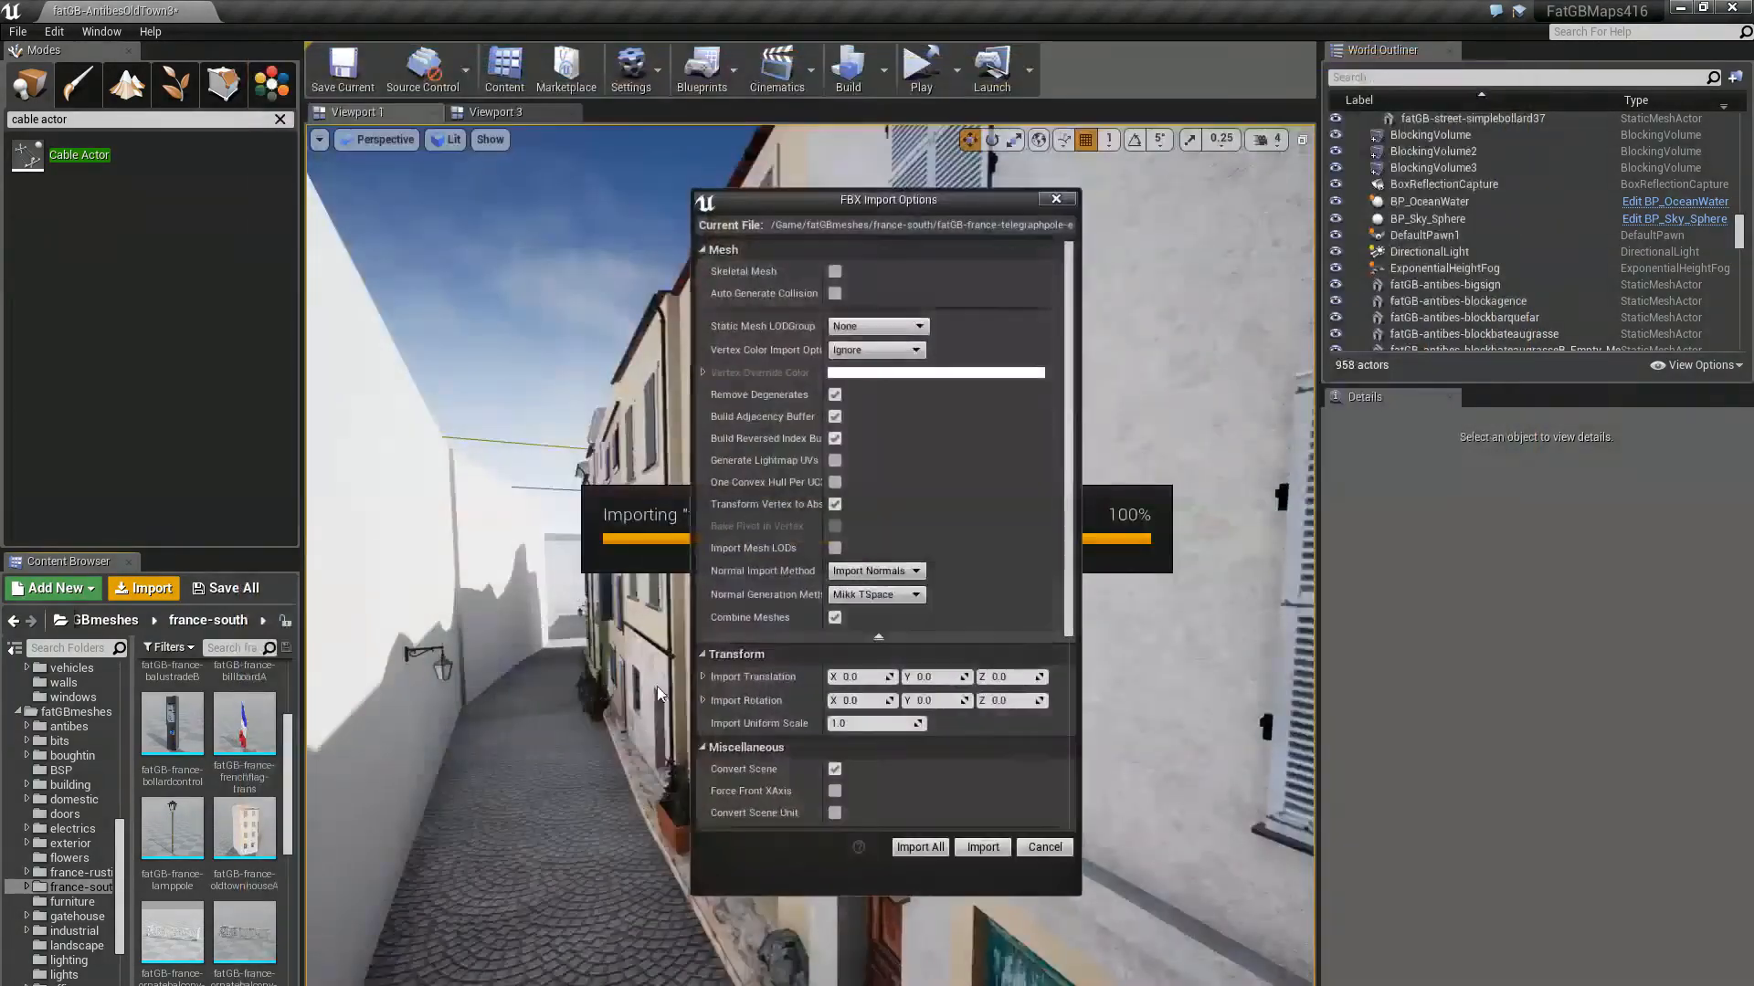
{"action": "left_click", "coordinate": [983, 847]}
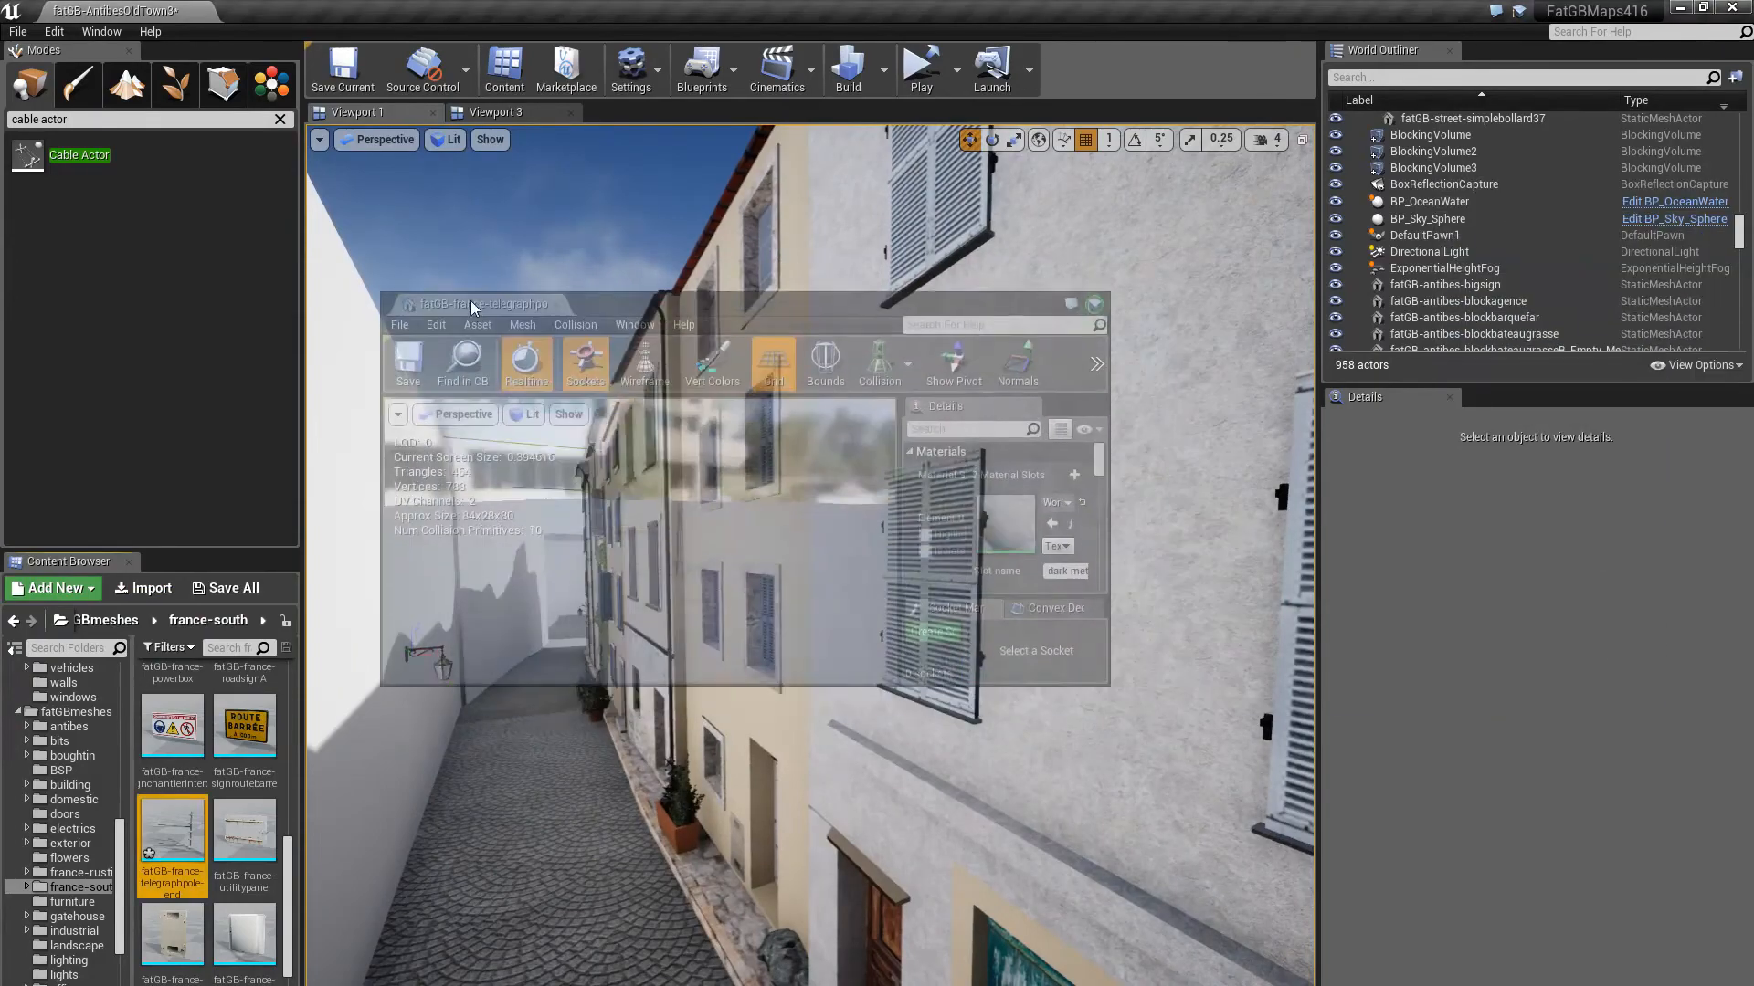
Maximise the imported telegraph pole end's mesh editor and inspect the post, insulators and beams from several angles
{"action": "left_click_drag", "start_coordinate": [470, 305], "coordinate": [440, 316]}
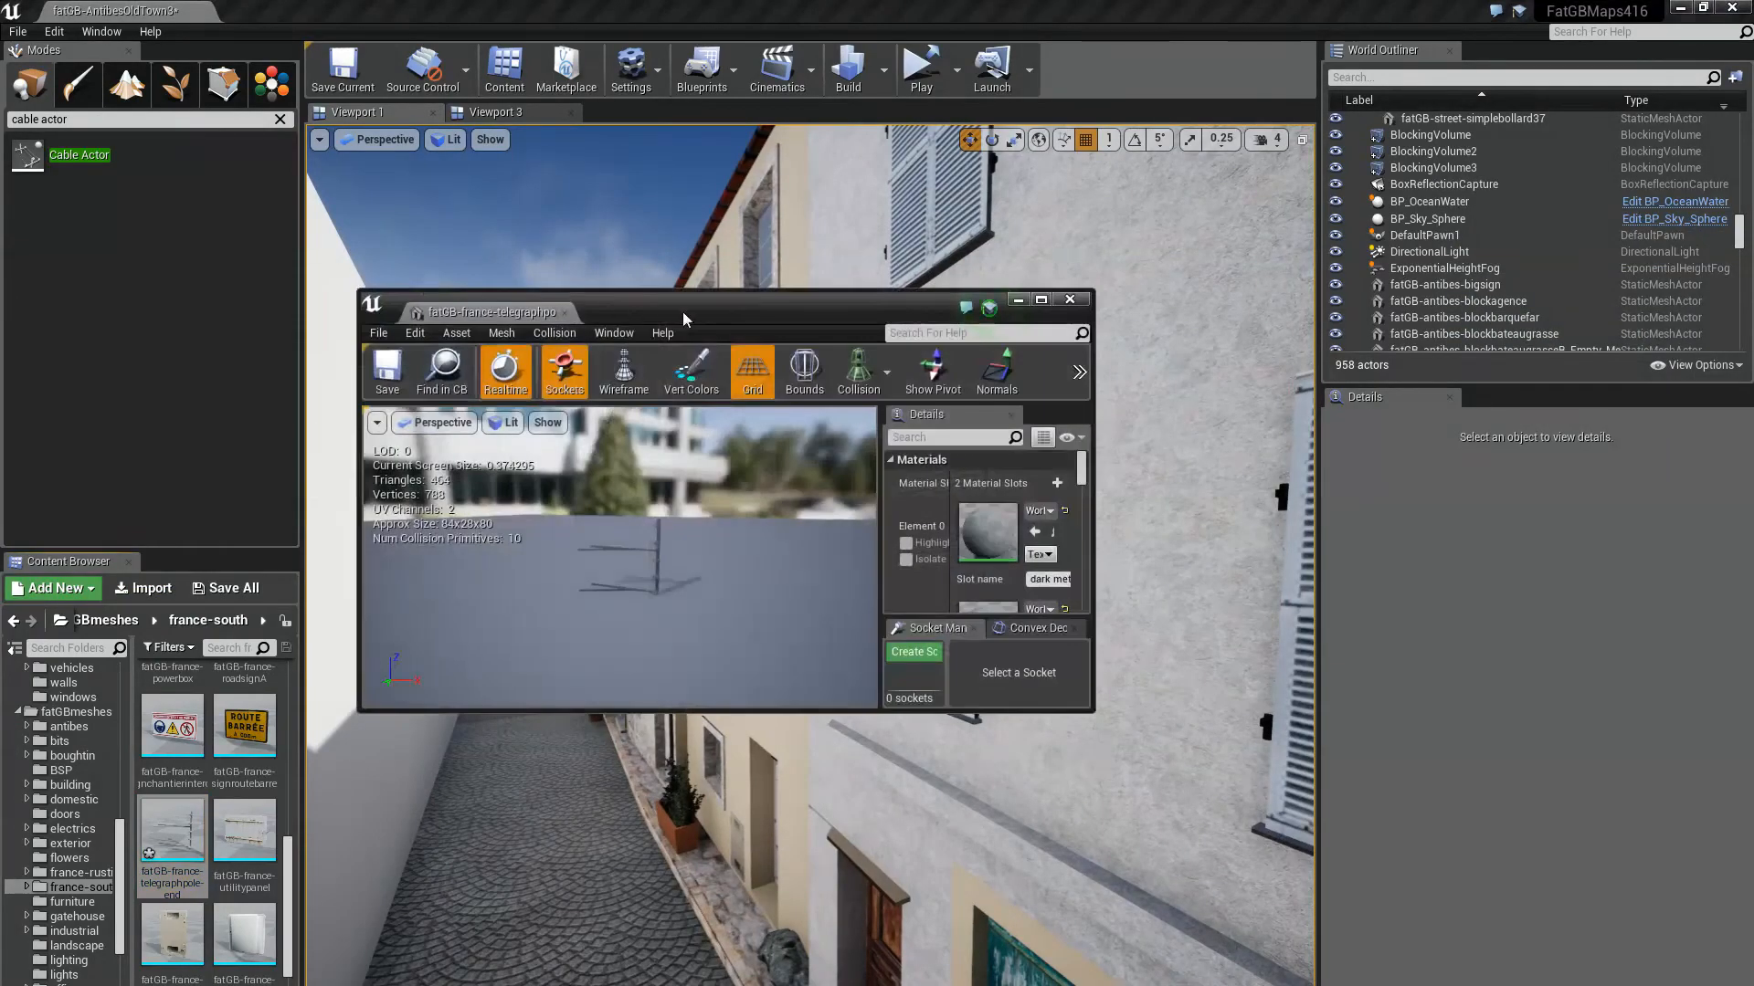
{"action": "left_click", "coordinate": [1043, 301]}
{"action": "left_click_drag", "start_coordinate": [698, 430], "coordinate": [730, 283]}
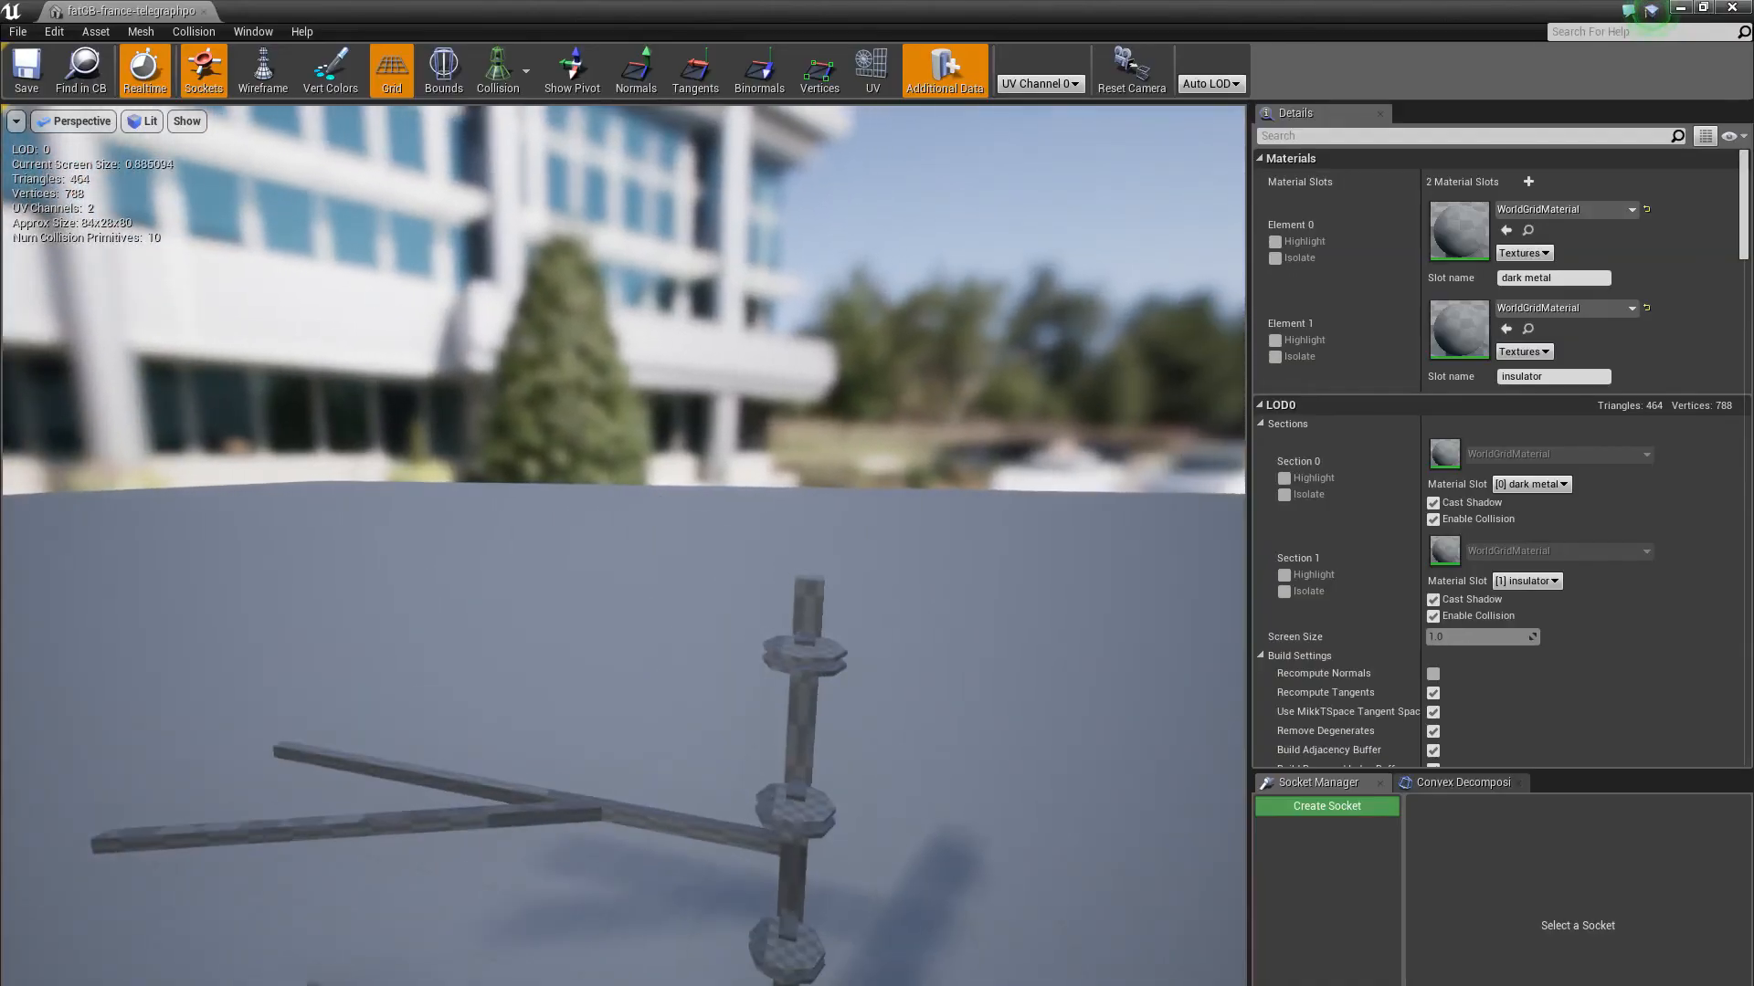
{"action": "right_click_drag", "start_coordinate": [634, 619], "coordinate": [500, 422]}
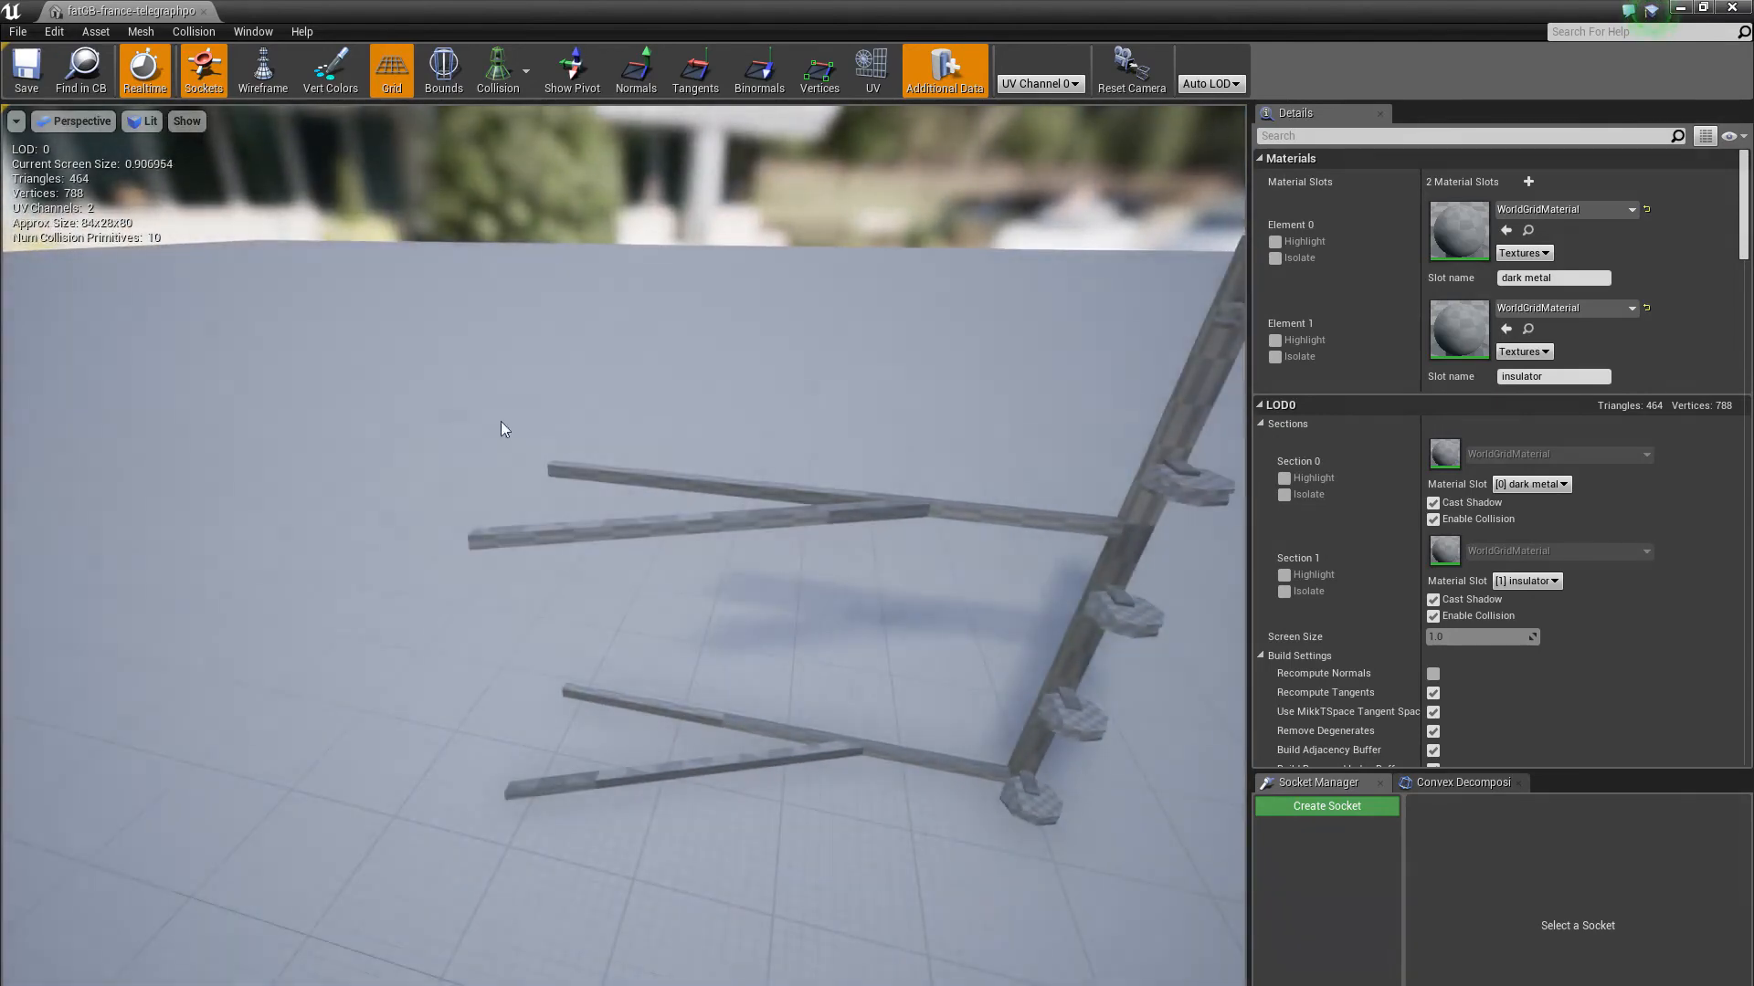
{"action": "left_click_drag", "start_coordinate": [500, 422], "coordinate": [547, 462]}
Overlay the mesh's UV channel 1 and review its collision, import and lightmap settings
{"action": "left_click", "coordinate": [866, 73]}
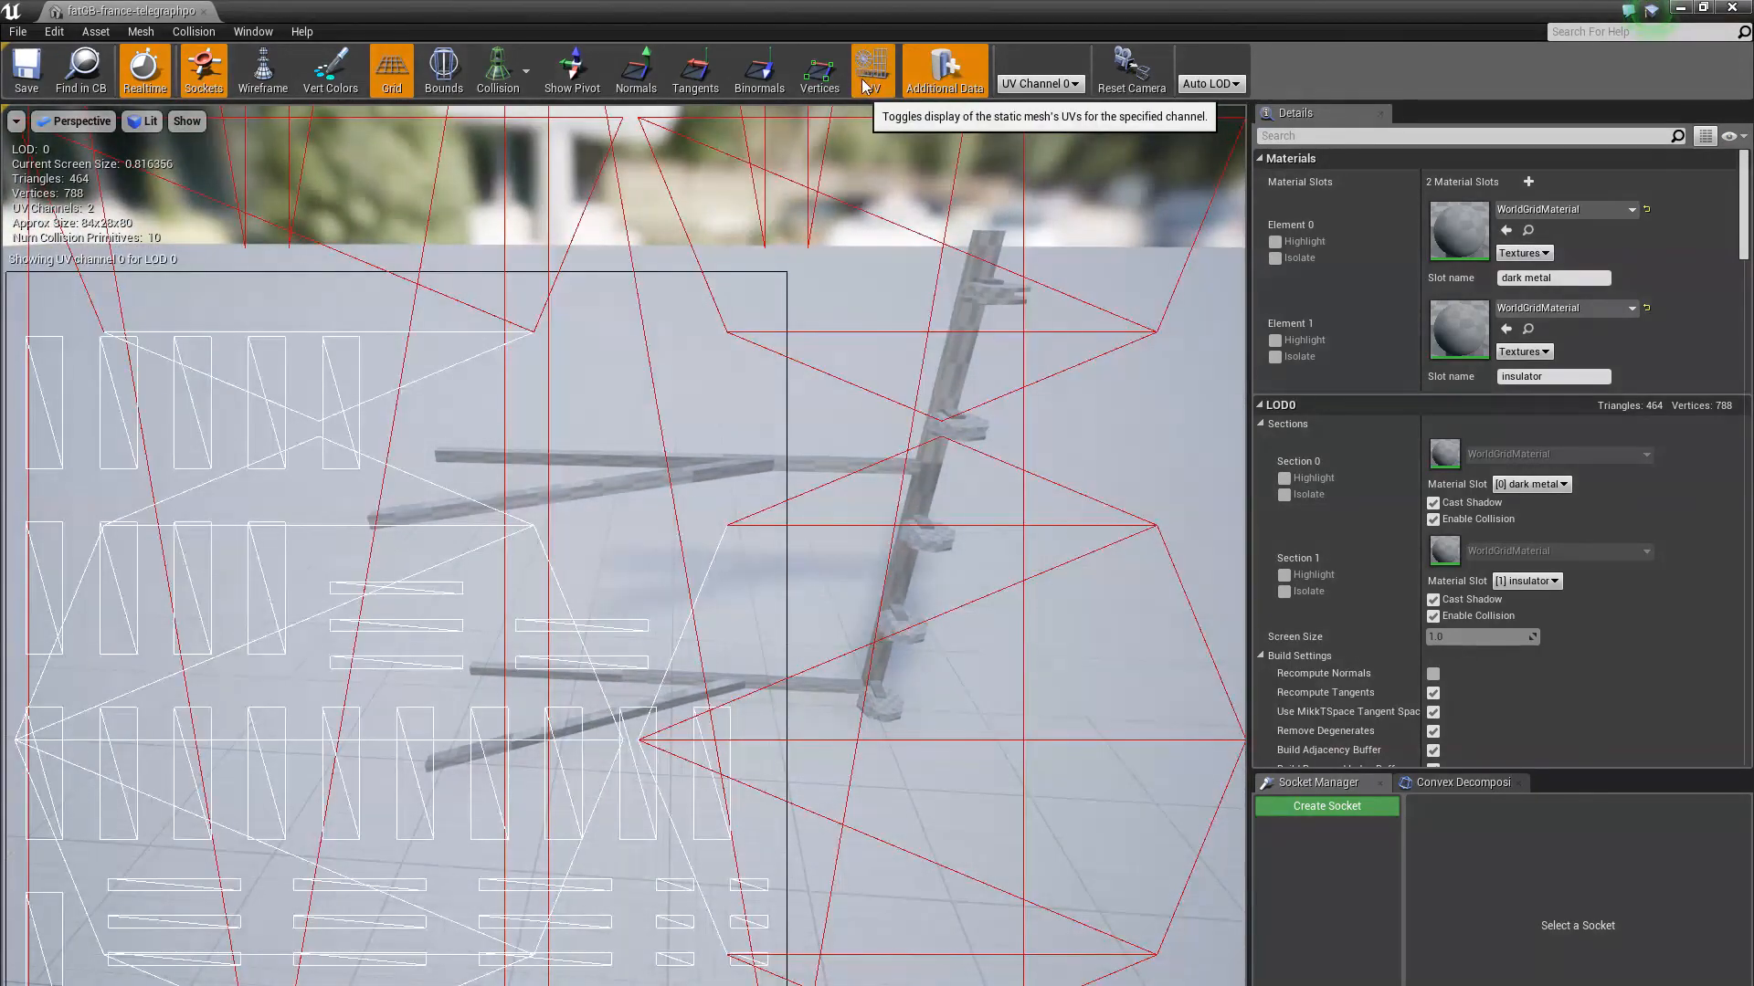
{"action": "left_click", "coordinate": [1038, 115]}
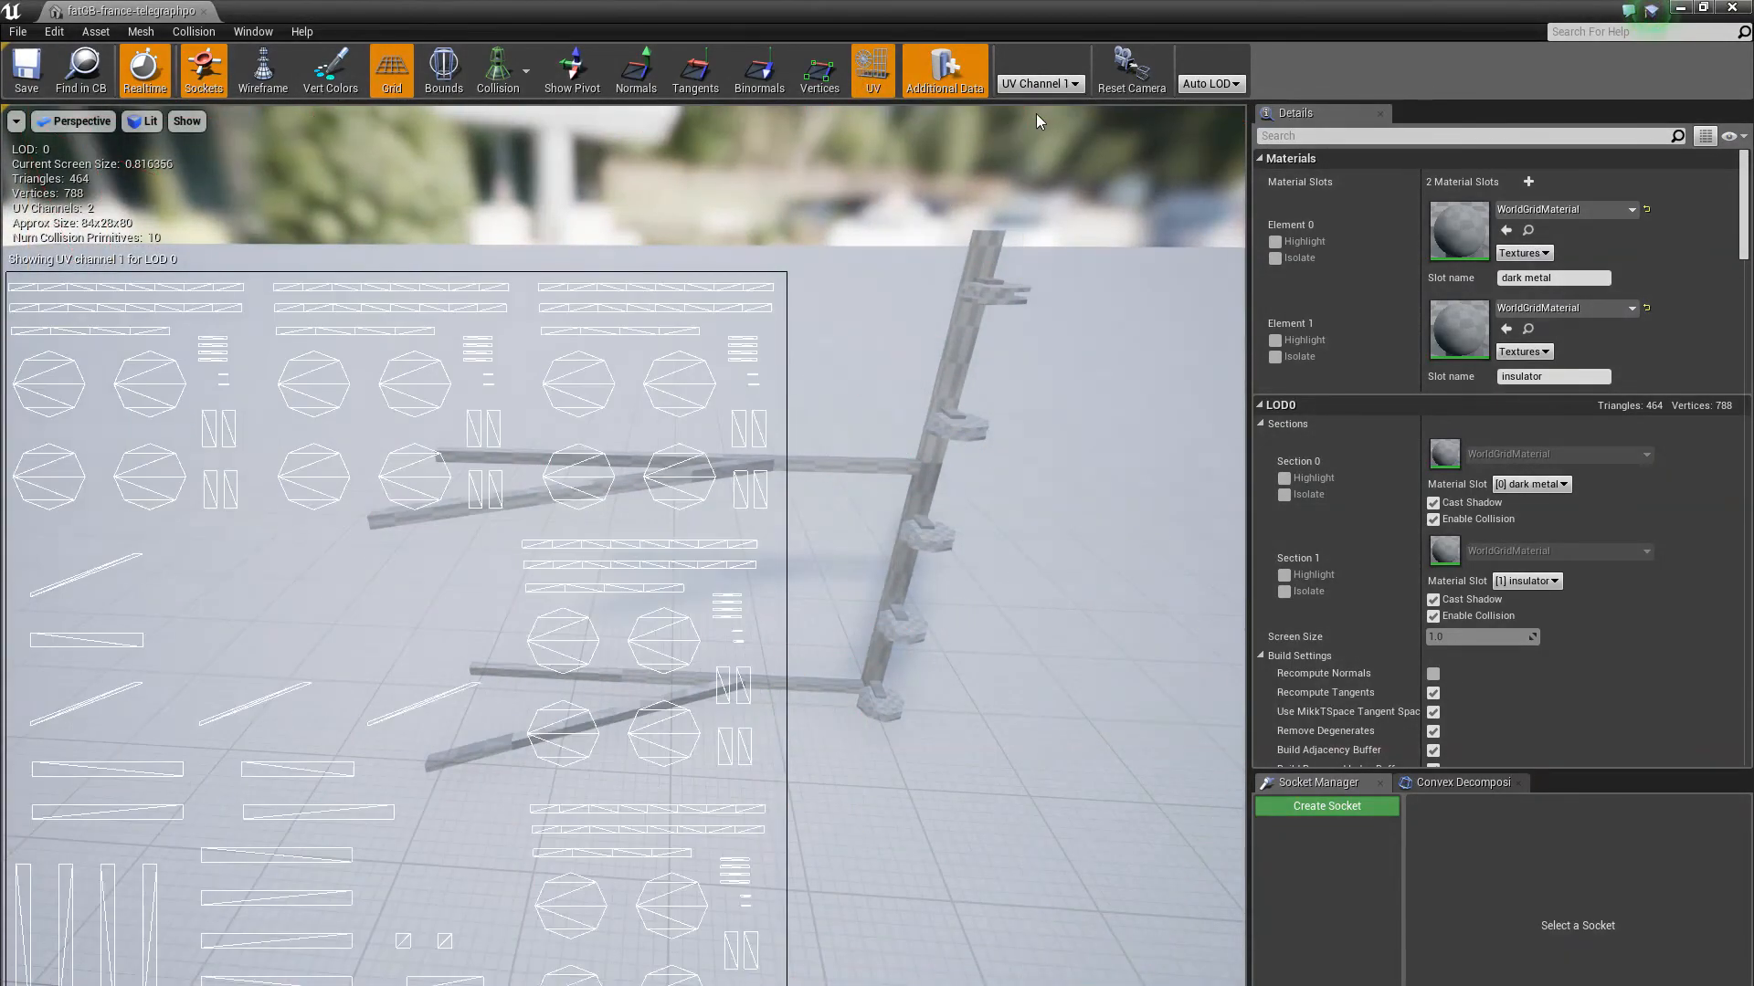
{"action": "scroll", "coordinate": [1307, 506], "scroll_direction": "down", "scroll_amount": 10}
{"action": "scroll", "coordinate": [1509, 562], "scroll_direction": "down", "scroll_amount": 10}
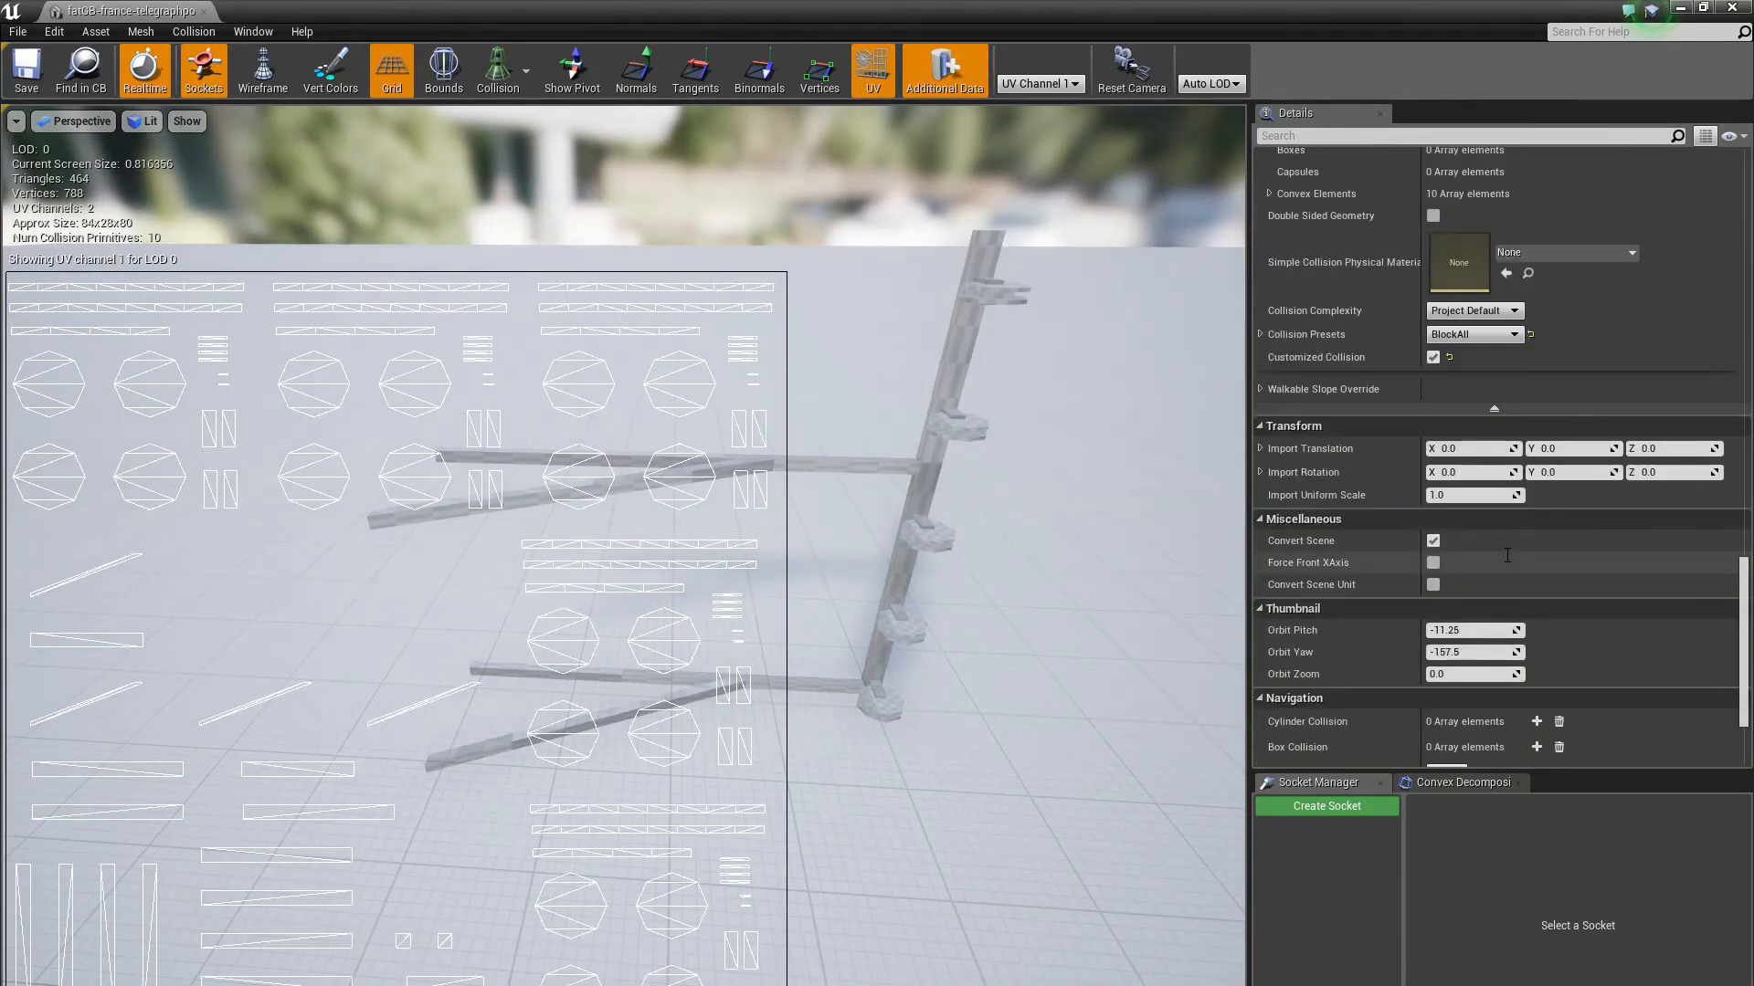
{"action": "scroll", "coordinate": [1507, 554], "scroll_direction": "down", "scroll_amount": 2}
{"action": "scroll", "coordinate": [1507, 554], "scroll_direction": "up", "scroll_amount": 7}
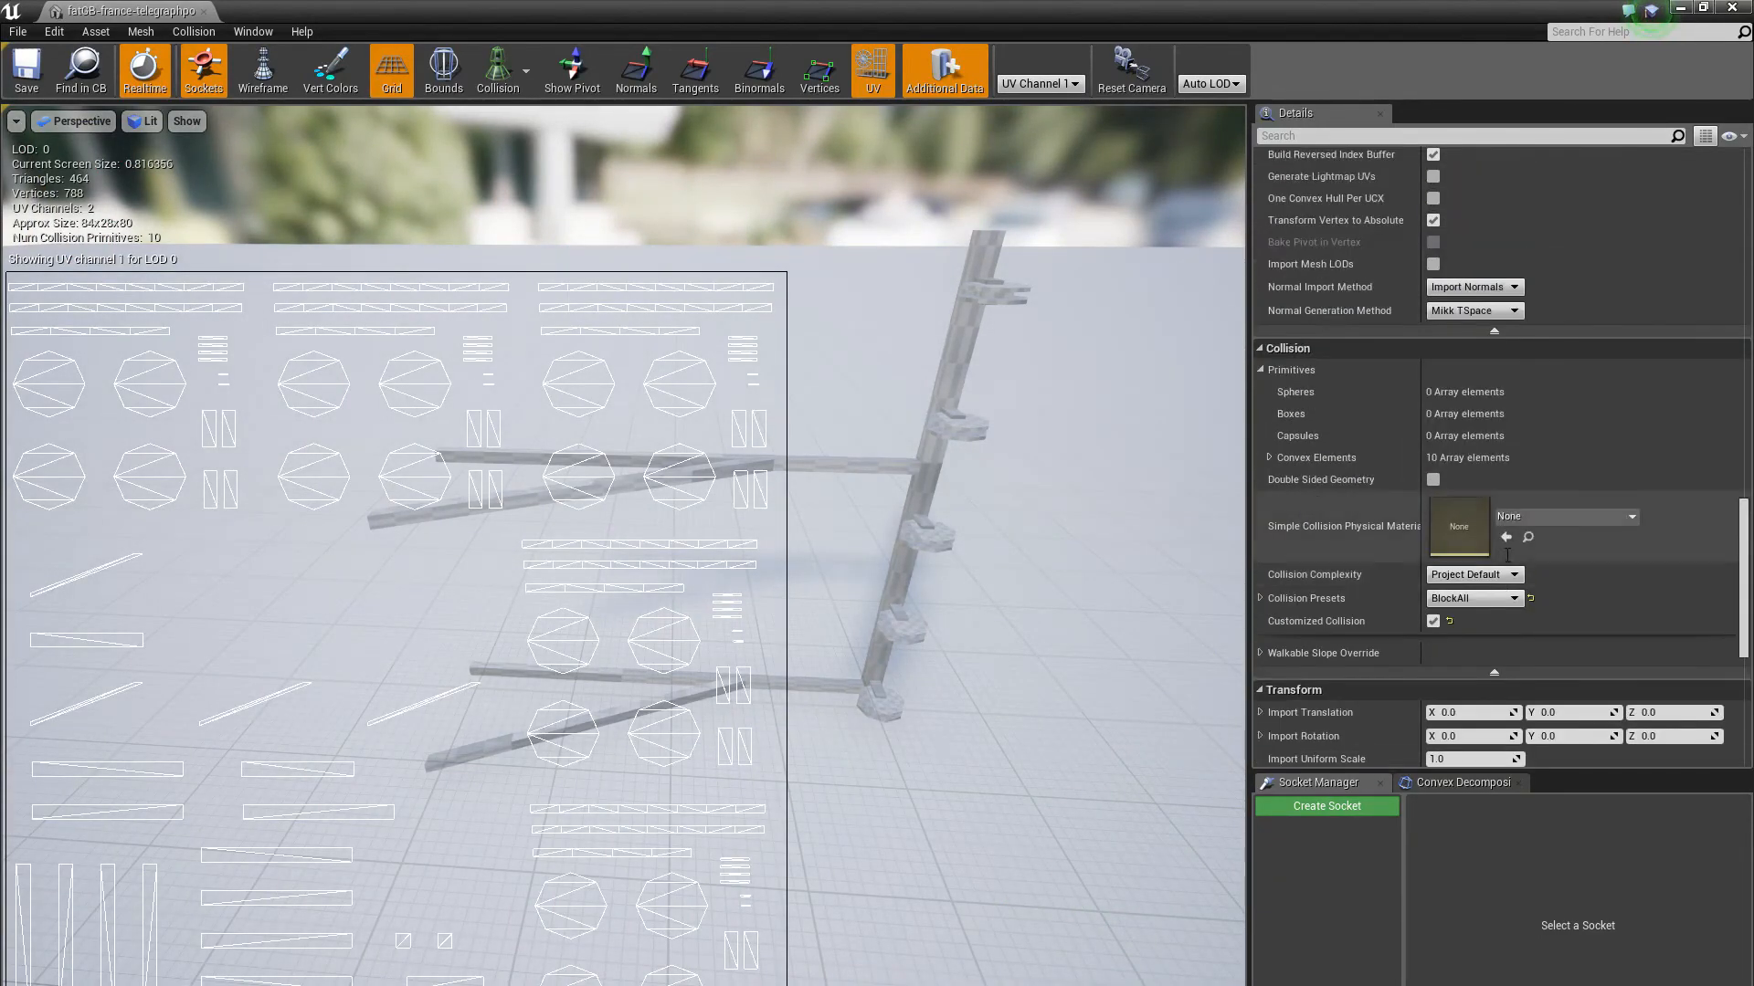
{"action": "scroll", "coordinate": [1506, 555], "scroll_direction": "up", "scroll_amount": 9}
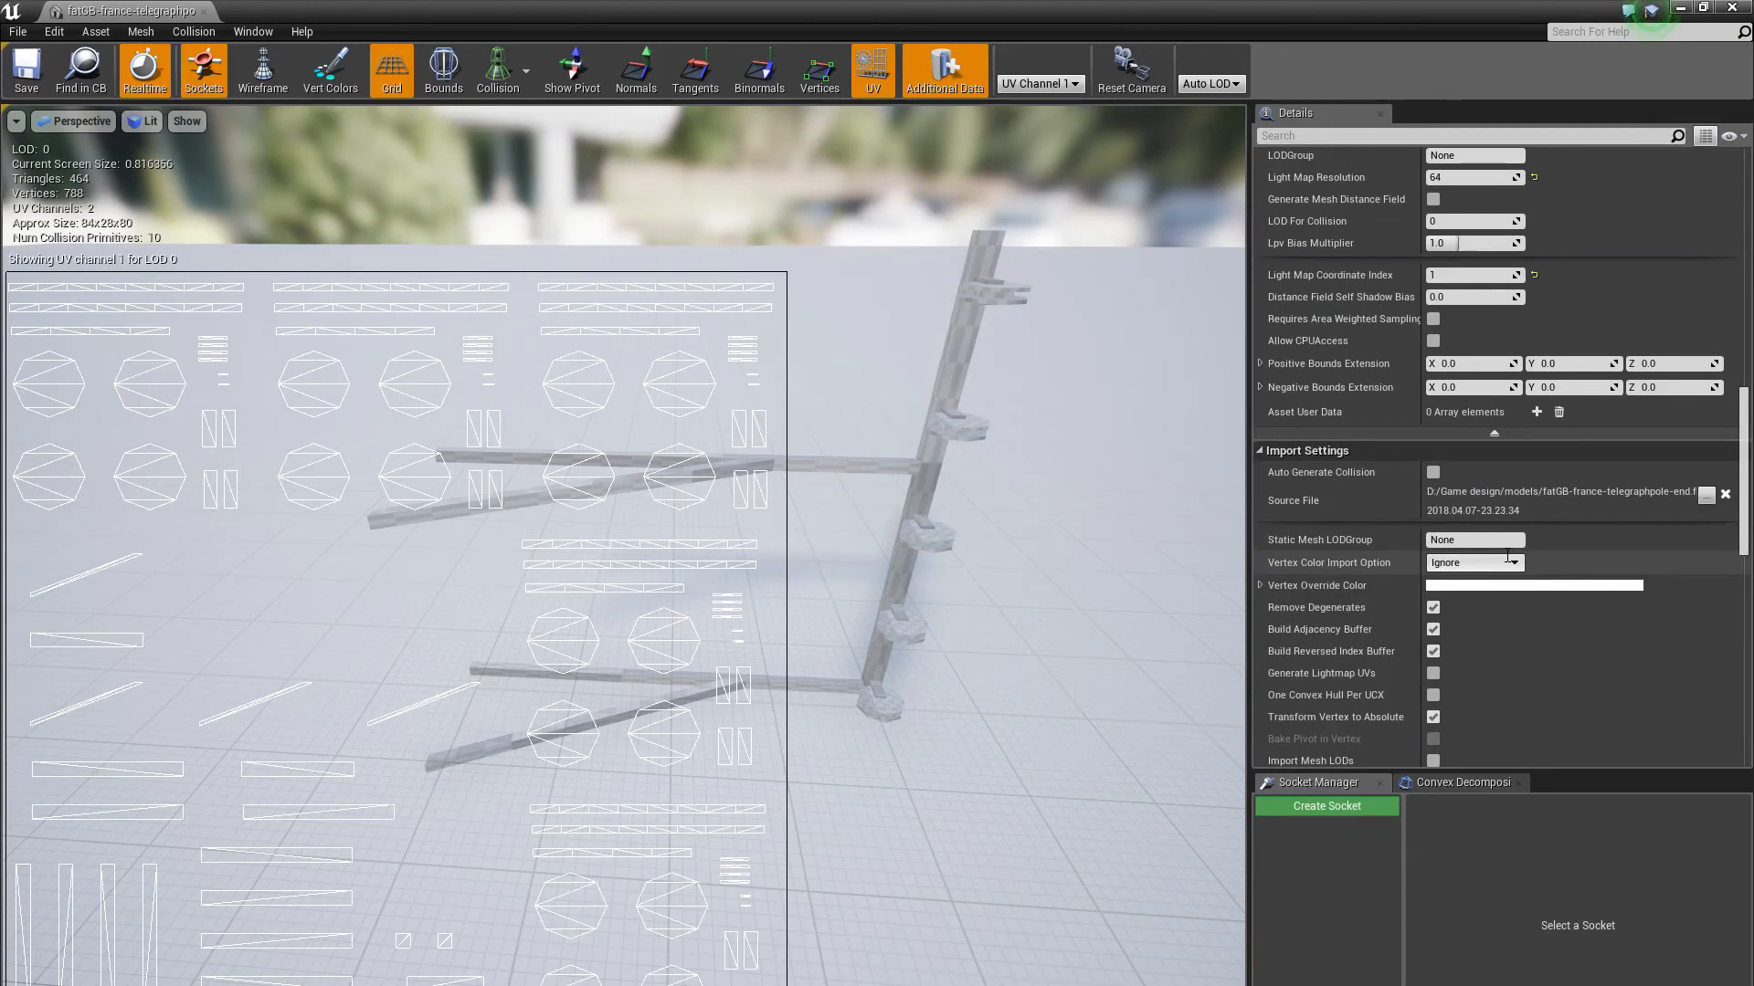
Review the mesh's LOD, import, collision and transform settings, and hide the UV overlay
{"action": "scroll", "coordinate": [1508, 556], "scroll_direction": "up", "scroll_amount": 4}
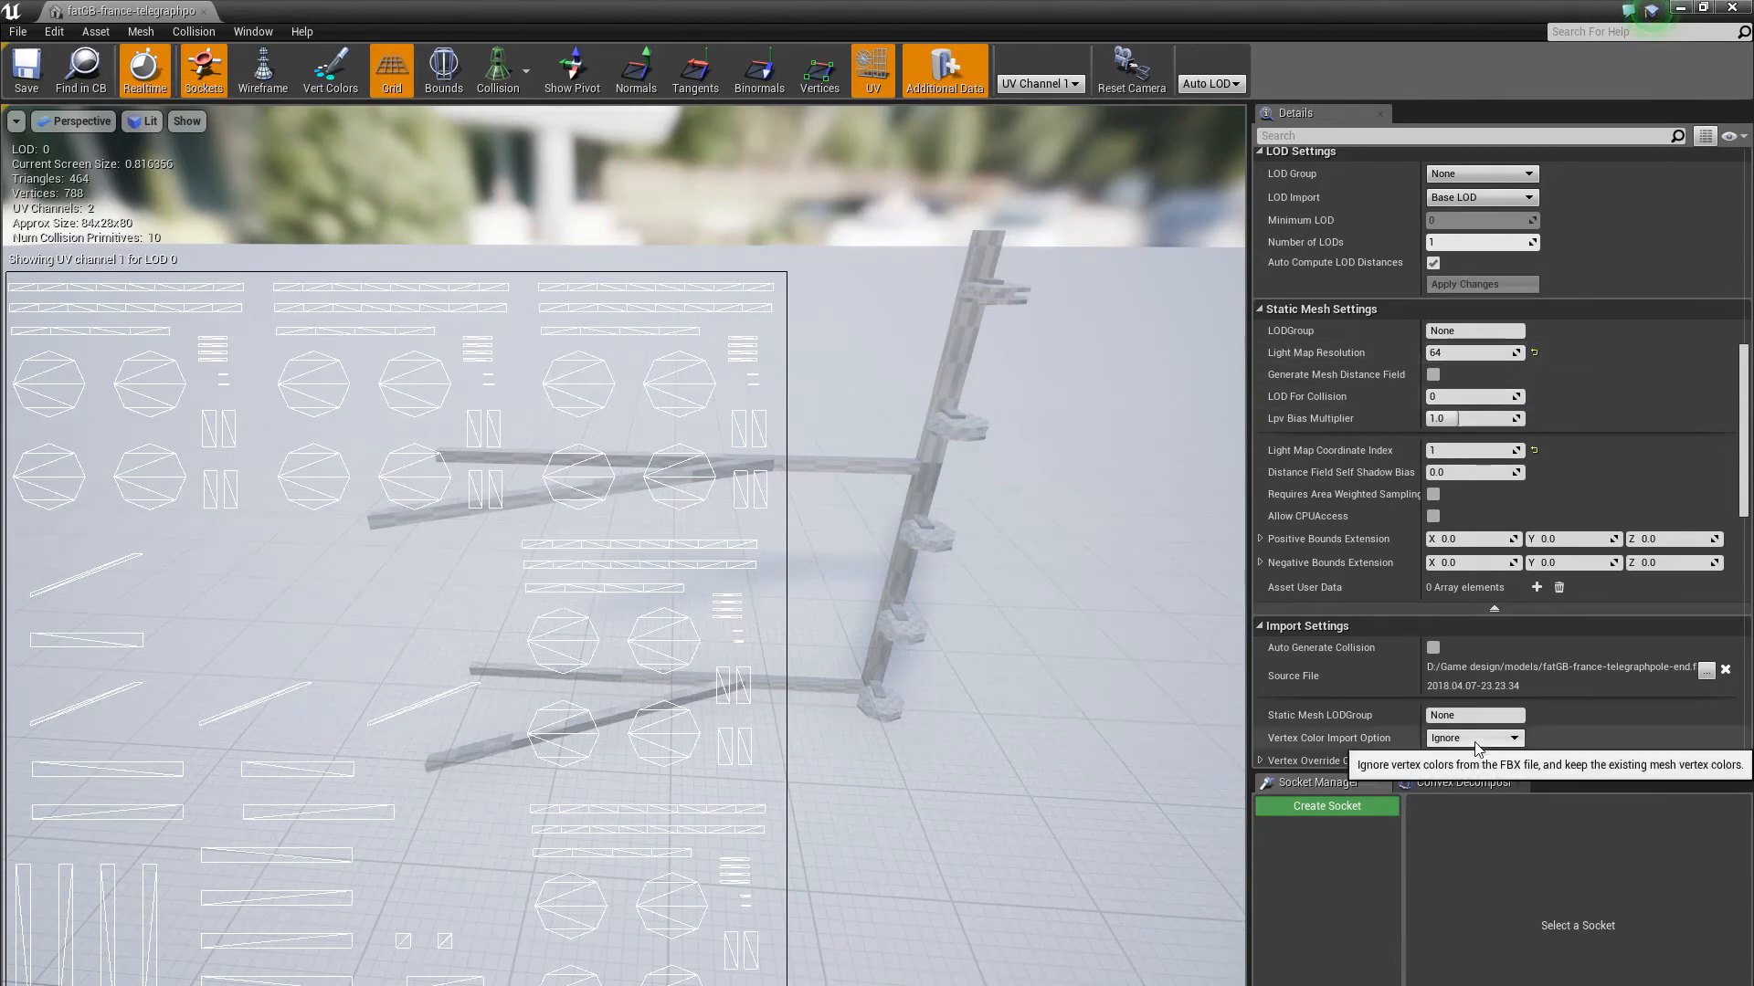
{"action": "scroll", "coordinate": [1497, 686], "scroll_direction": "down", "scroll_amount": 12}
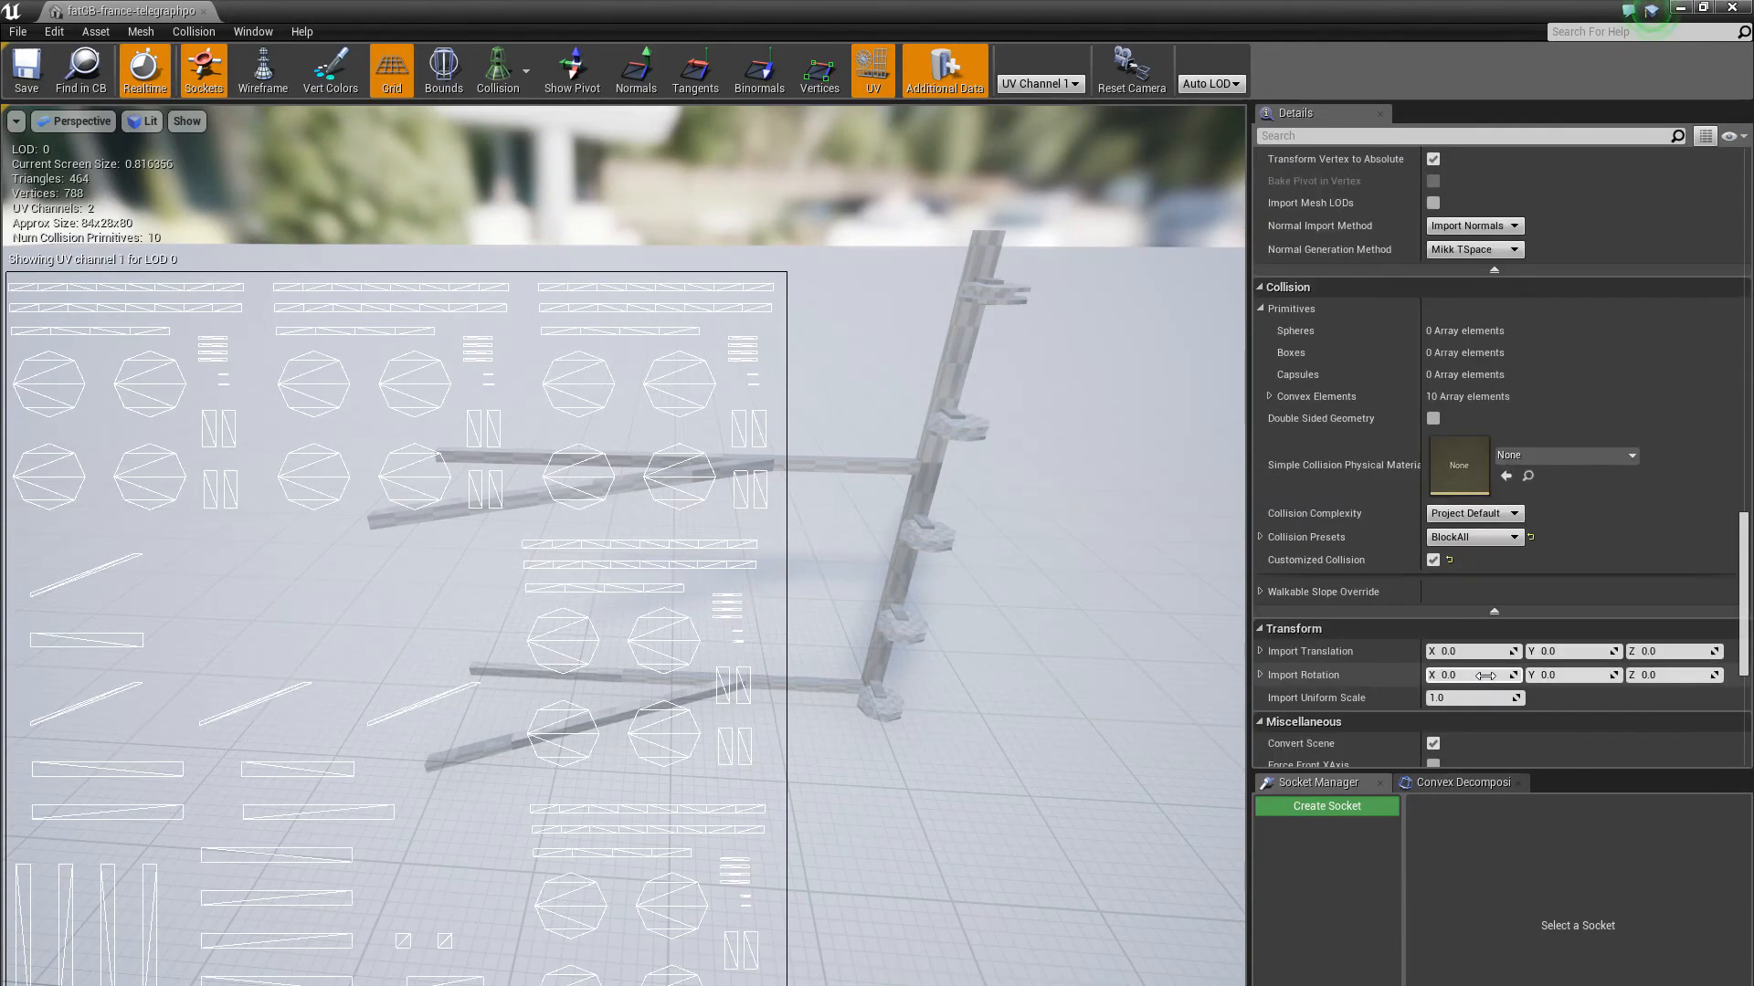
{"action": "scroll", "coordinate": [1485, 676], "scroll_direction": "up", "scroll_amount": 12}
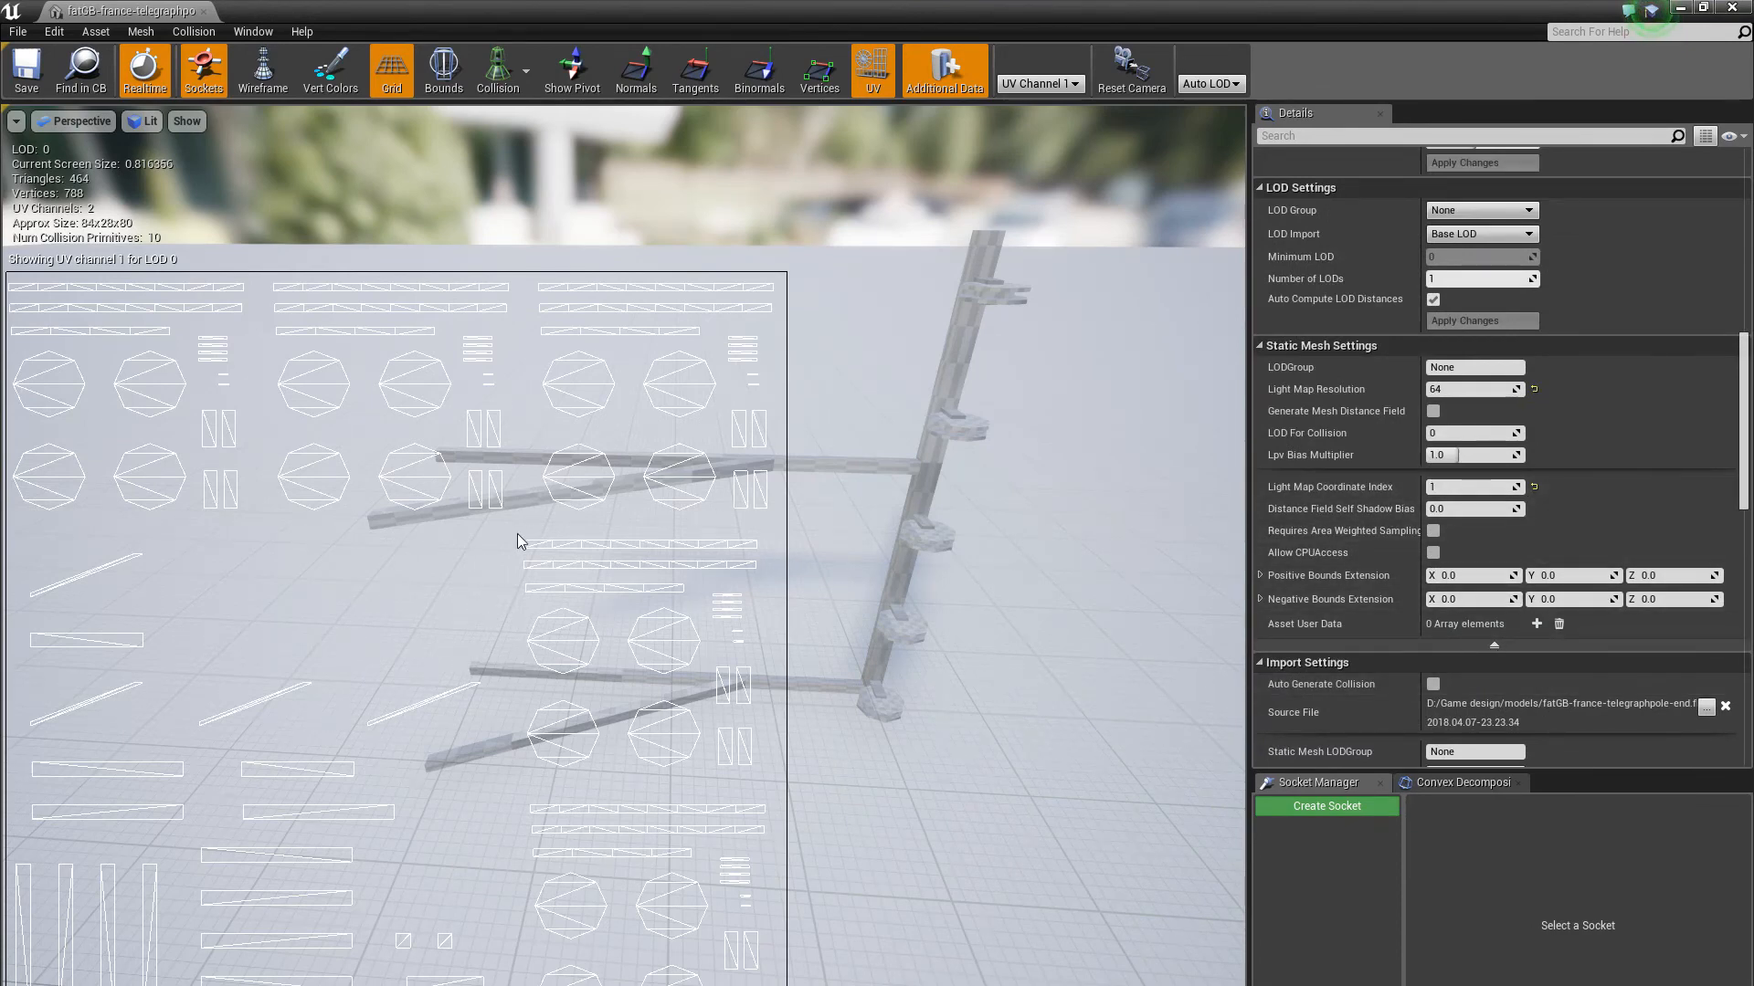
{"action": "left_click", "coordinate": [871, 77]}
{"action": "left_click_drag", "start_coordinate": [759, 420], "coordinate": [804, 449]}
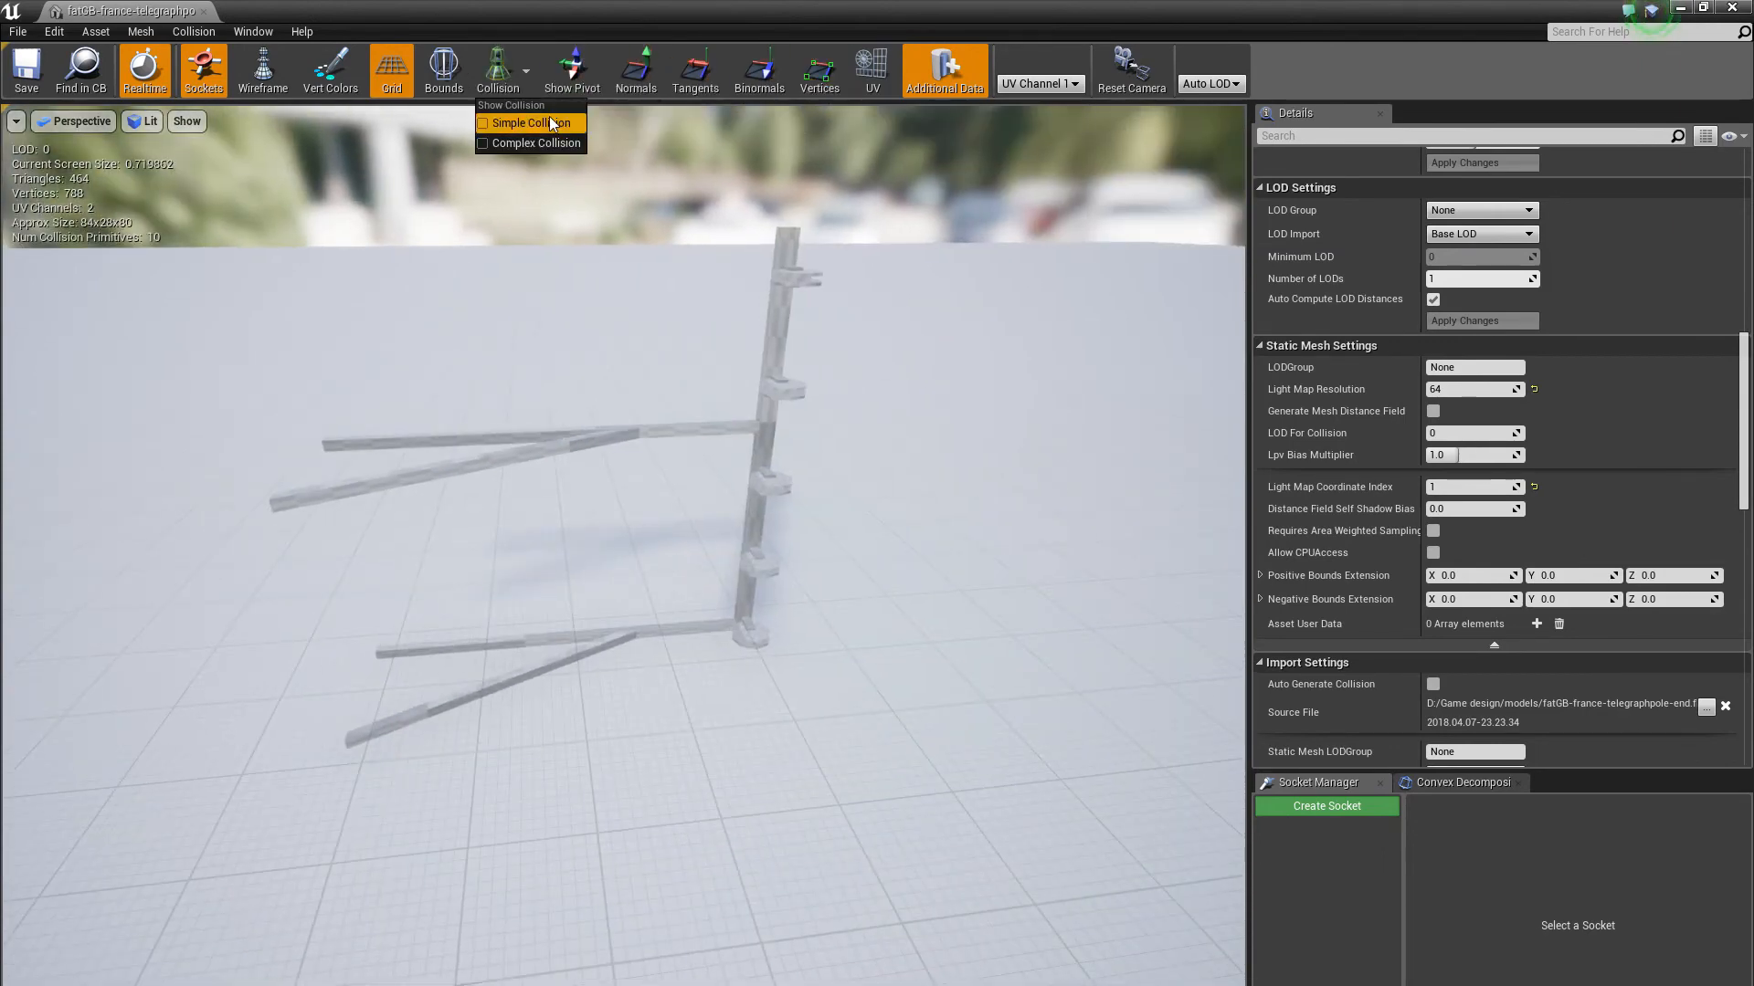
Display the mesh's complex collision, switch to simple collision, and inspect the boxes around the post and beams
{"action": "left_click", "coordinate": [506, 141]}
{"action": "left_click", "coordinate": [498, 72]}
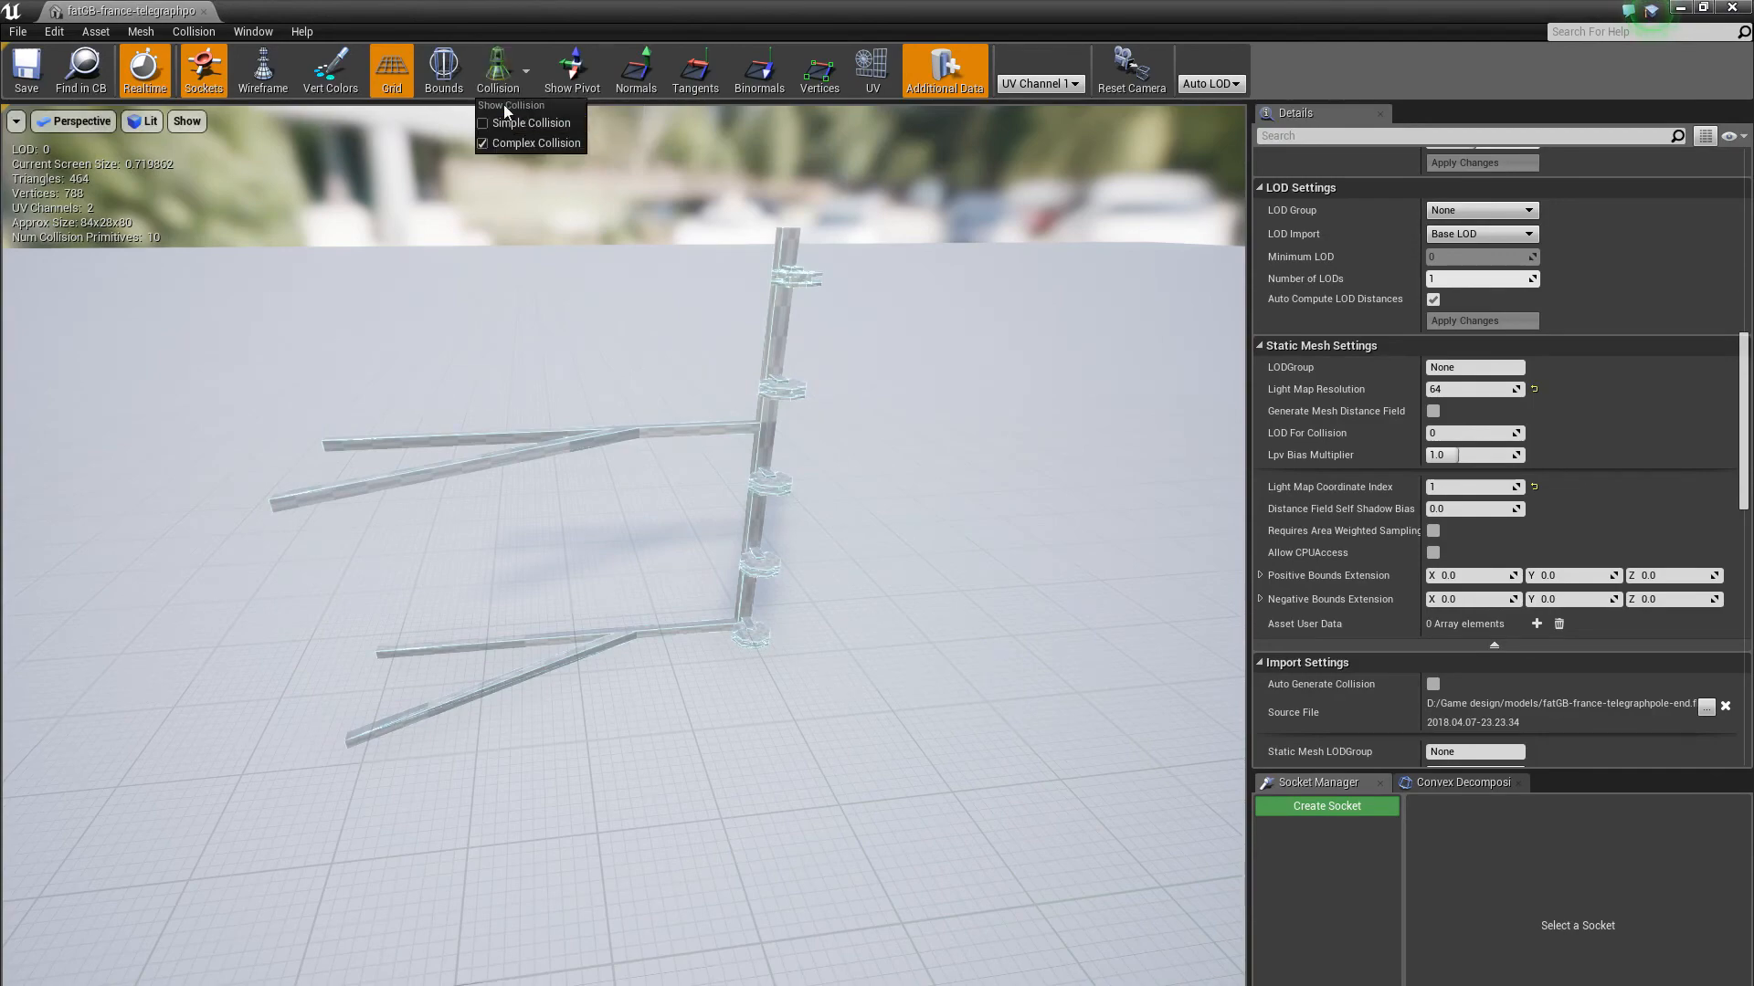
{"action": "left_click", "coordinate": [485, 124]}
{"action": "mouse_move", "coordinate": [688, 329]}
{"action": "left_mouse_down"}
{"action": "mouse_move", "coordinate": [676, 265]}
{"action": "mouse_move", "coordinate": [676, 311]}
{"action": "left_mouse_up"}
{"action": "left_click_drag", "start_coordinate": [946, 641], "coordinate": [941, 687]}
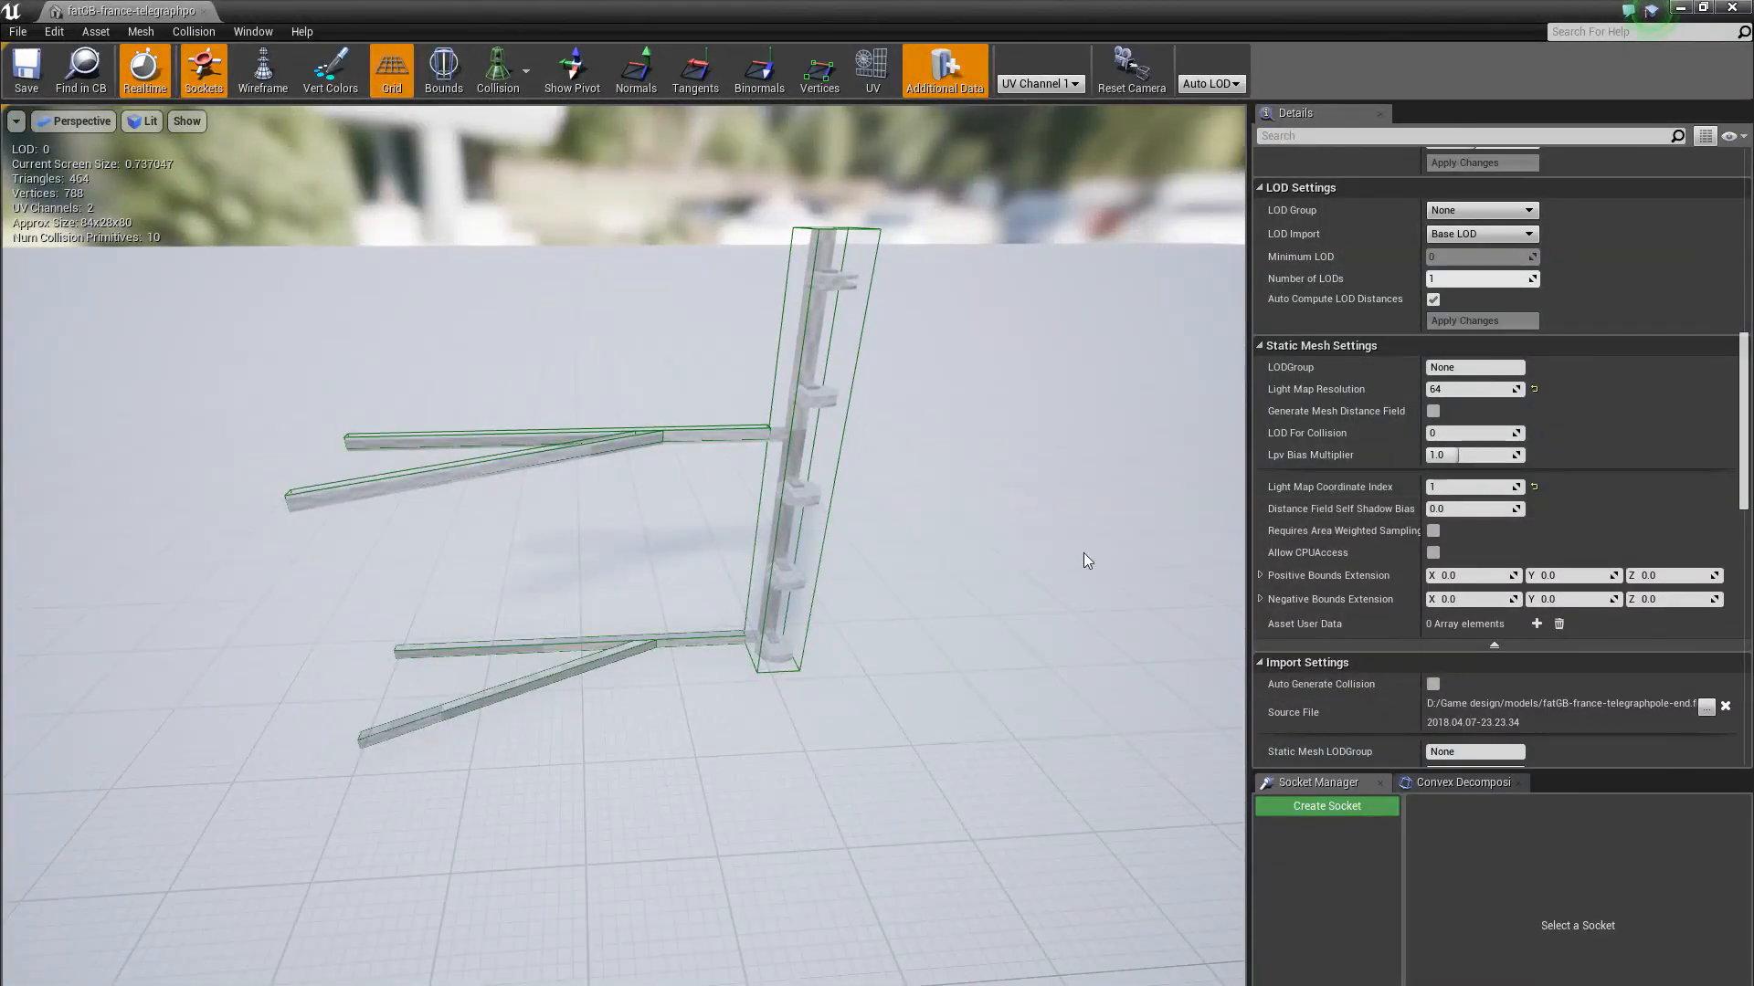
{"action": "scroll", "coordinate": [1619, 612], "scroll_direction": "up", "scroll_amount": 10}
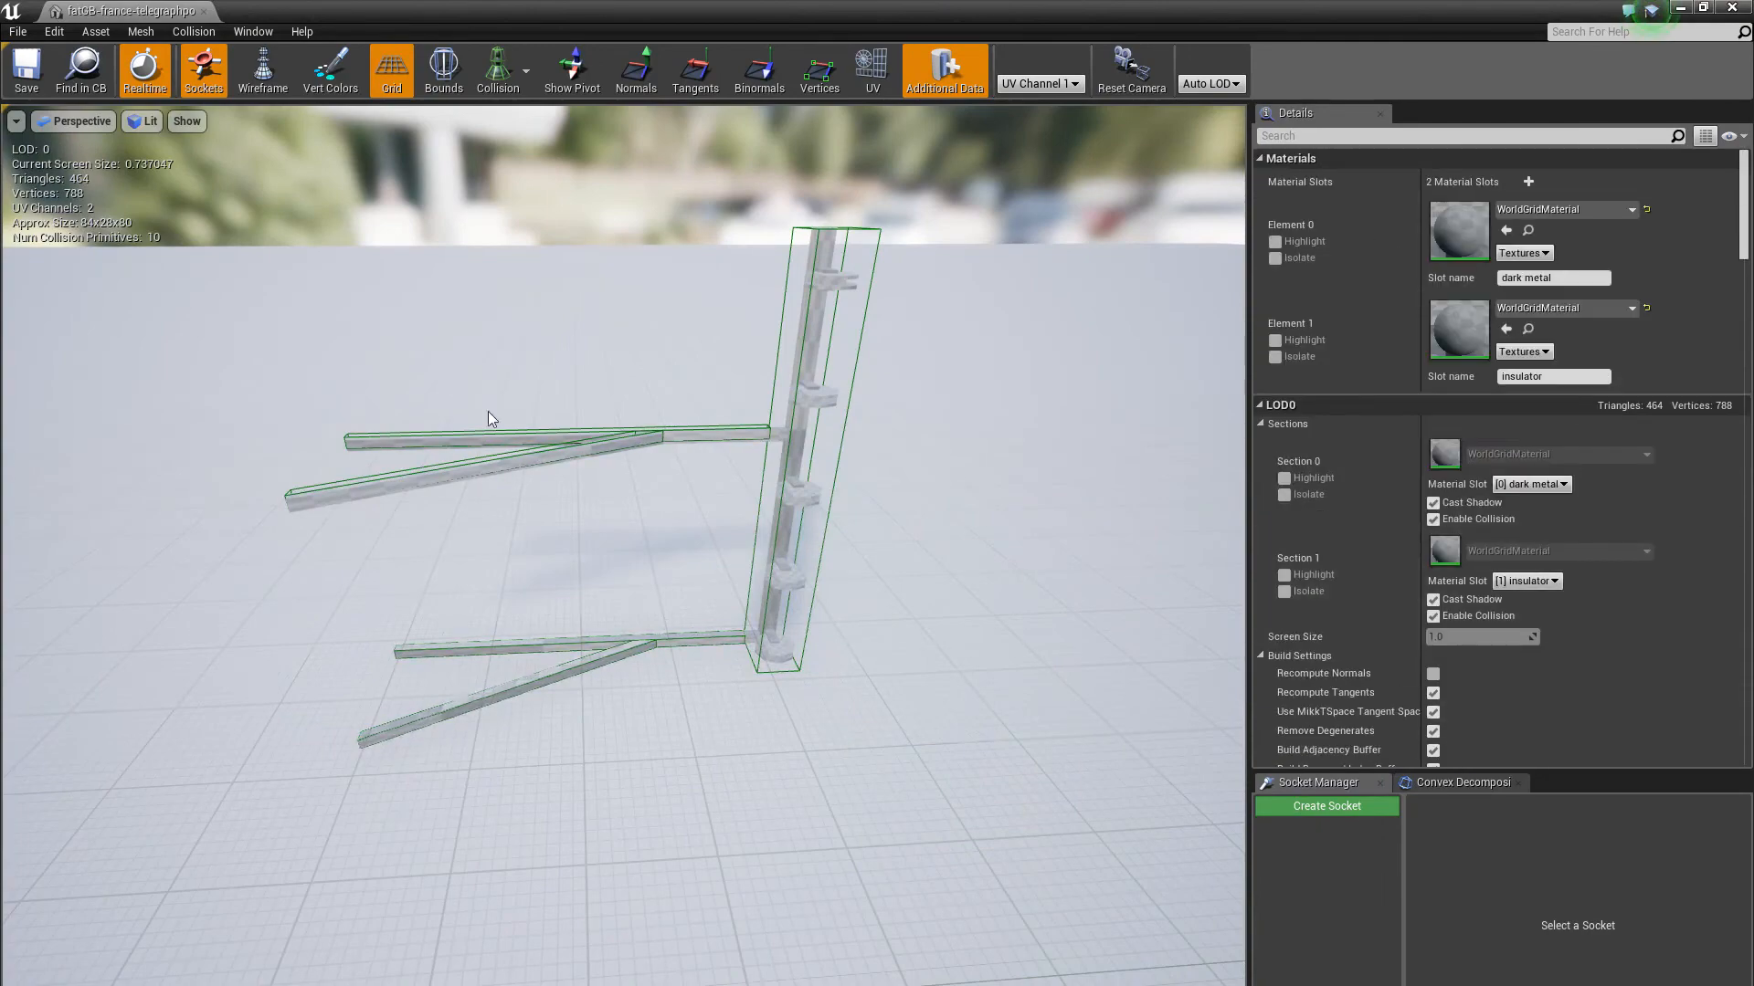
Locate fatGB-M-metalrust-blackpaint through the level's fatGB-antibes-blocknrmairie building and assign it to the telegraph pole's dark metal slot
{"action": "left_click_drag", "start_coordinate": [133, 11], "coordinate": [899, 259]}
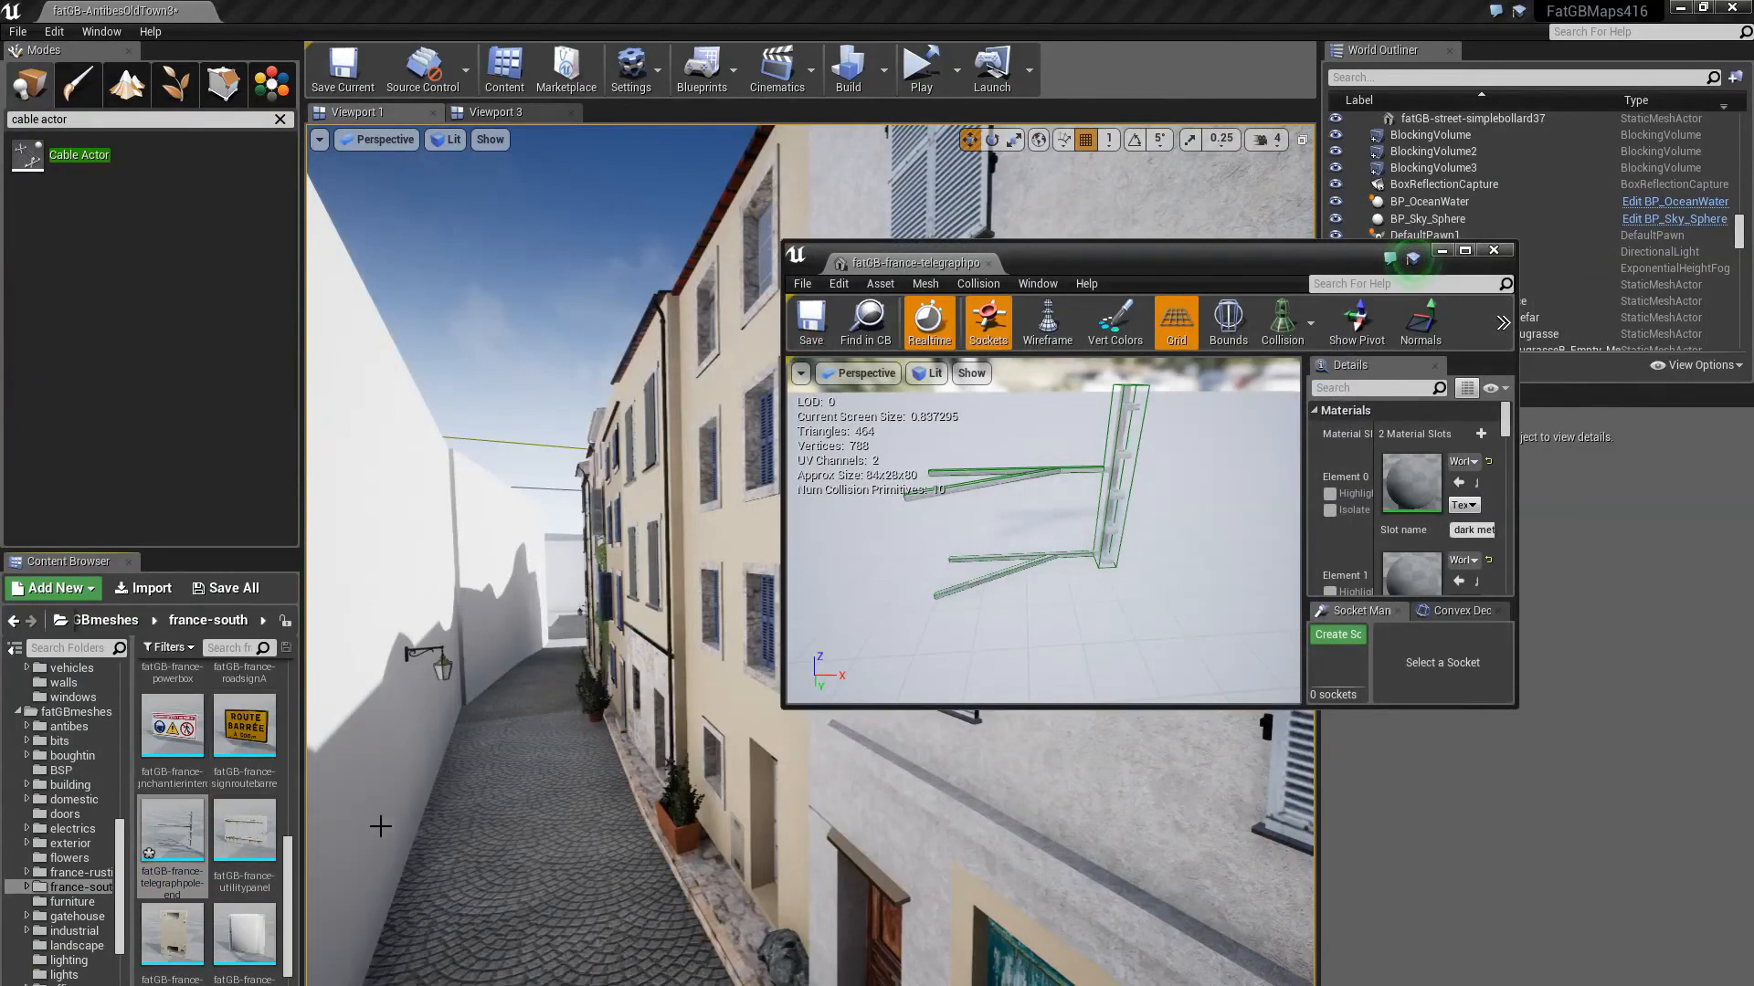
{"action": "left_click", "coordinate": [1080, 217]}
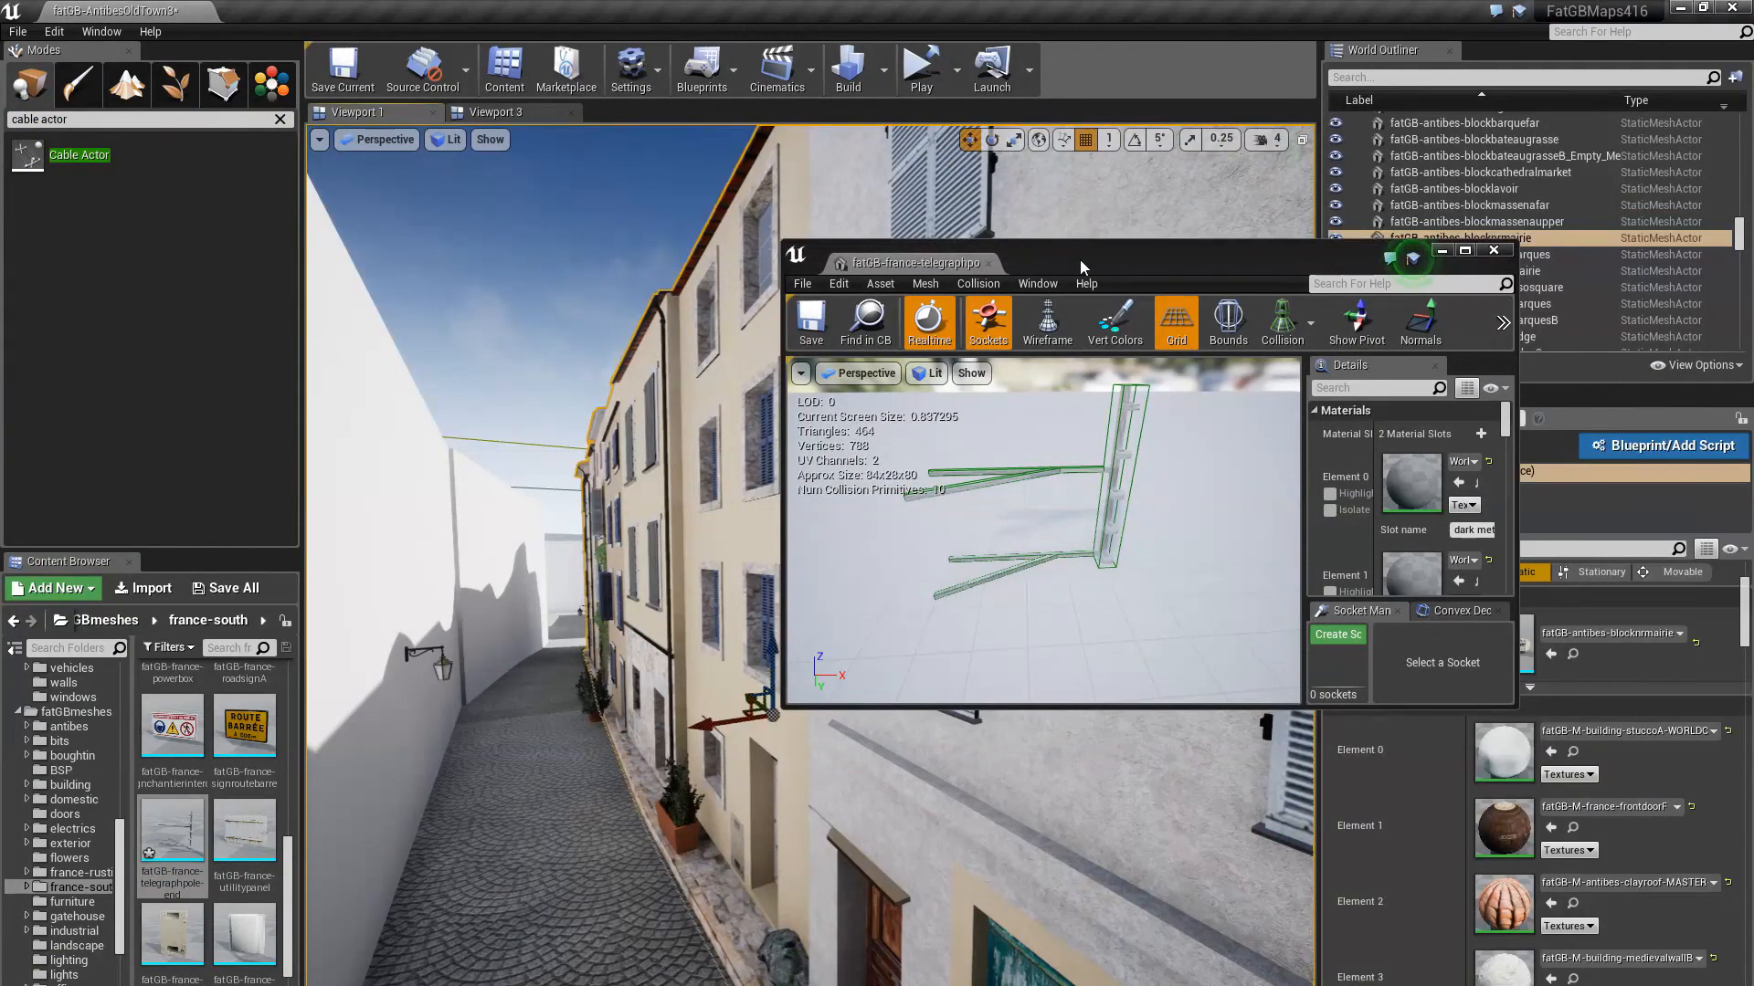
{"action": "scroll", "coordinate": [1557, 859], "scroll_direction": "down", "scroll_amount": 3}
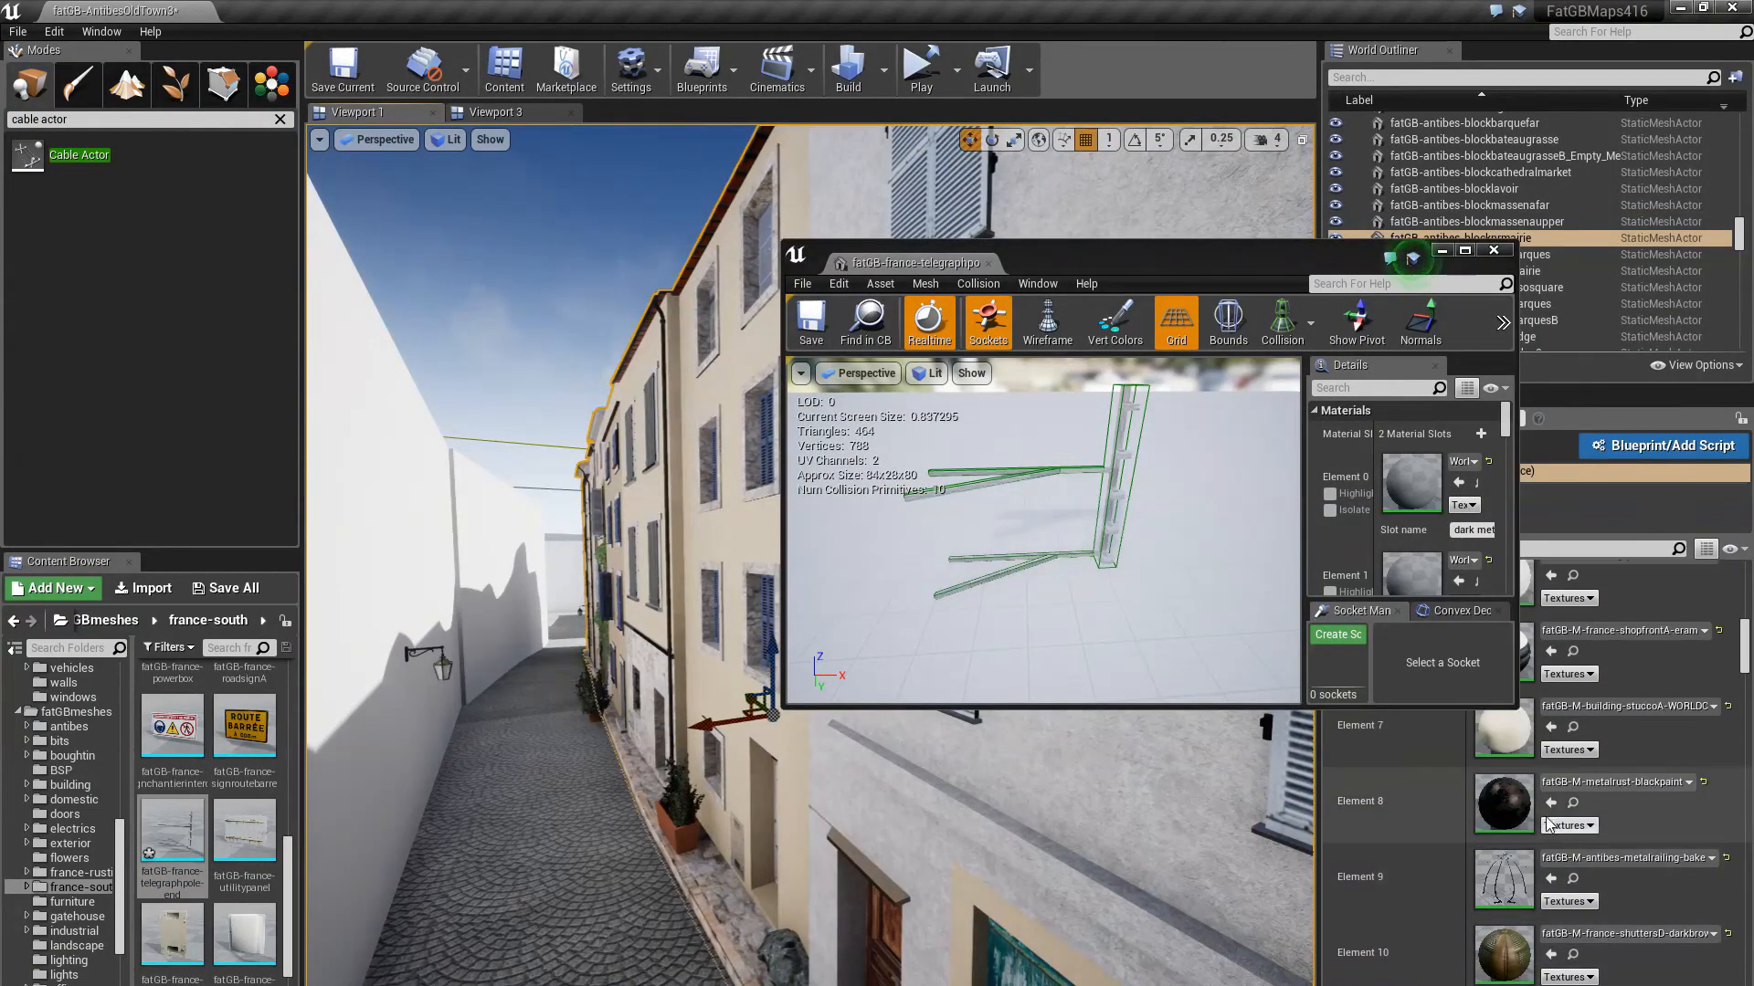
{"action": "left_click", "coordinate": [1573, 803]}
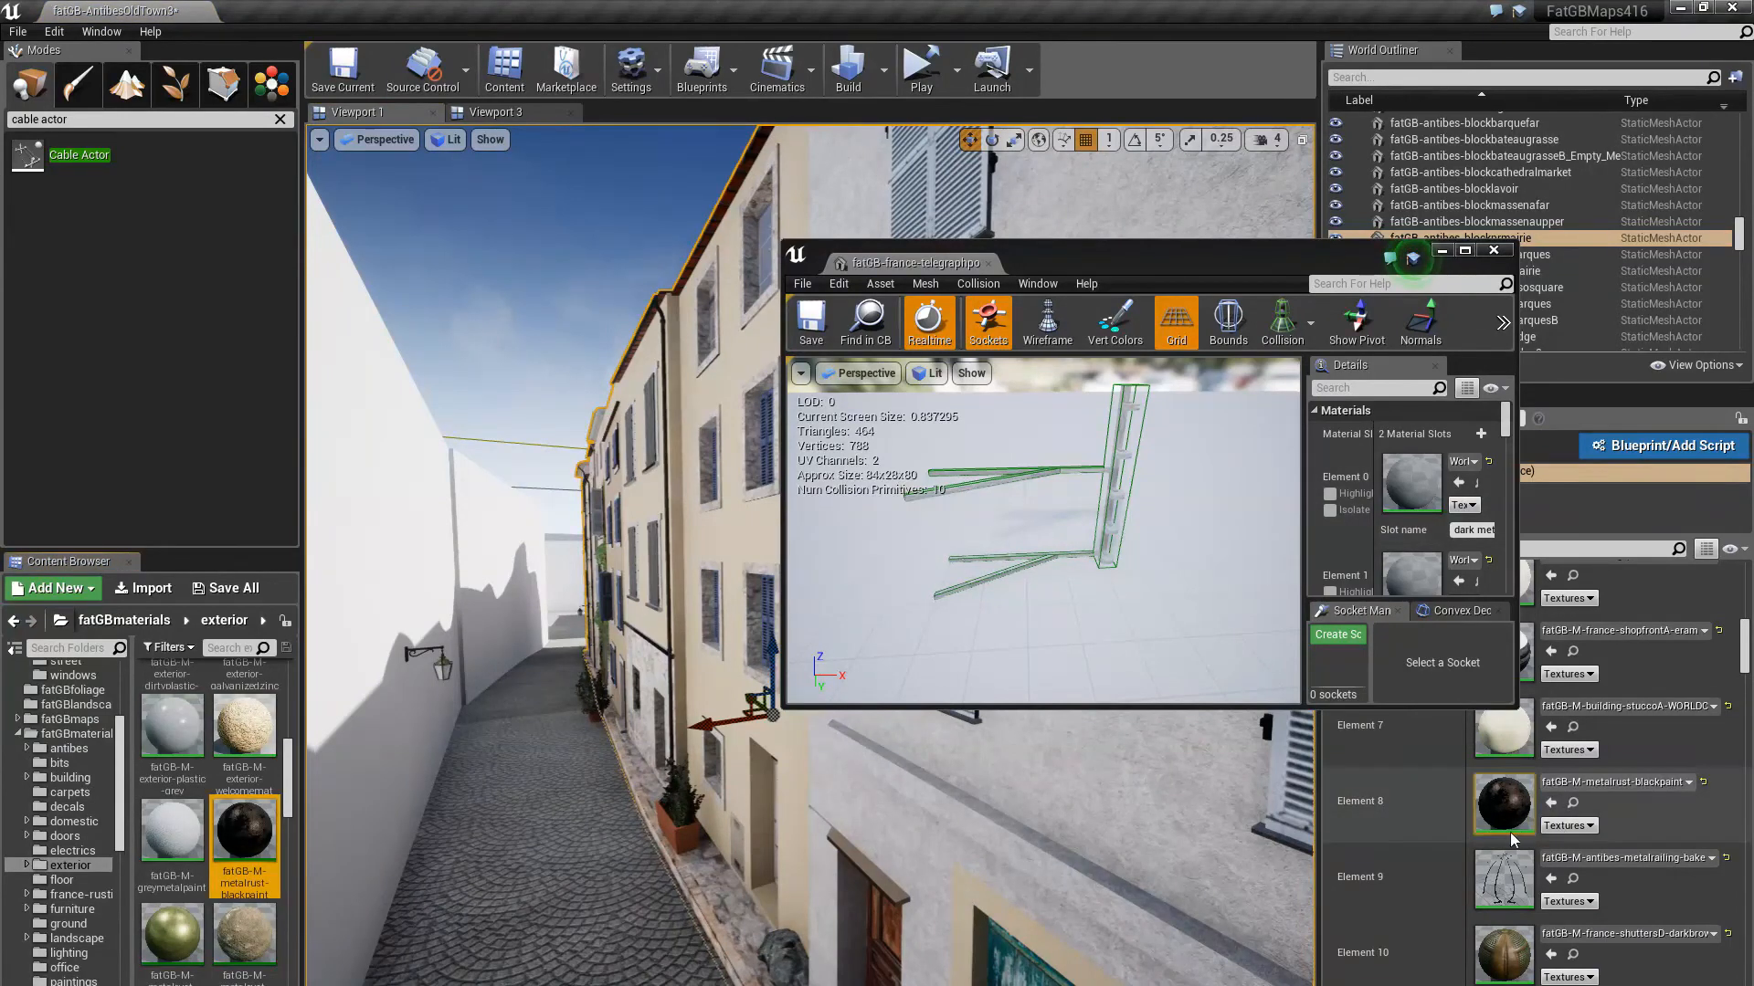
{"action": "left_click", "coordinate": [1329, 513]}
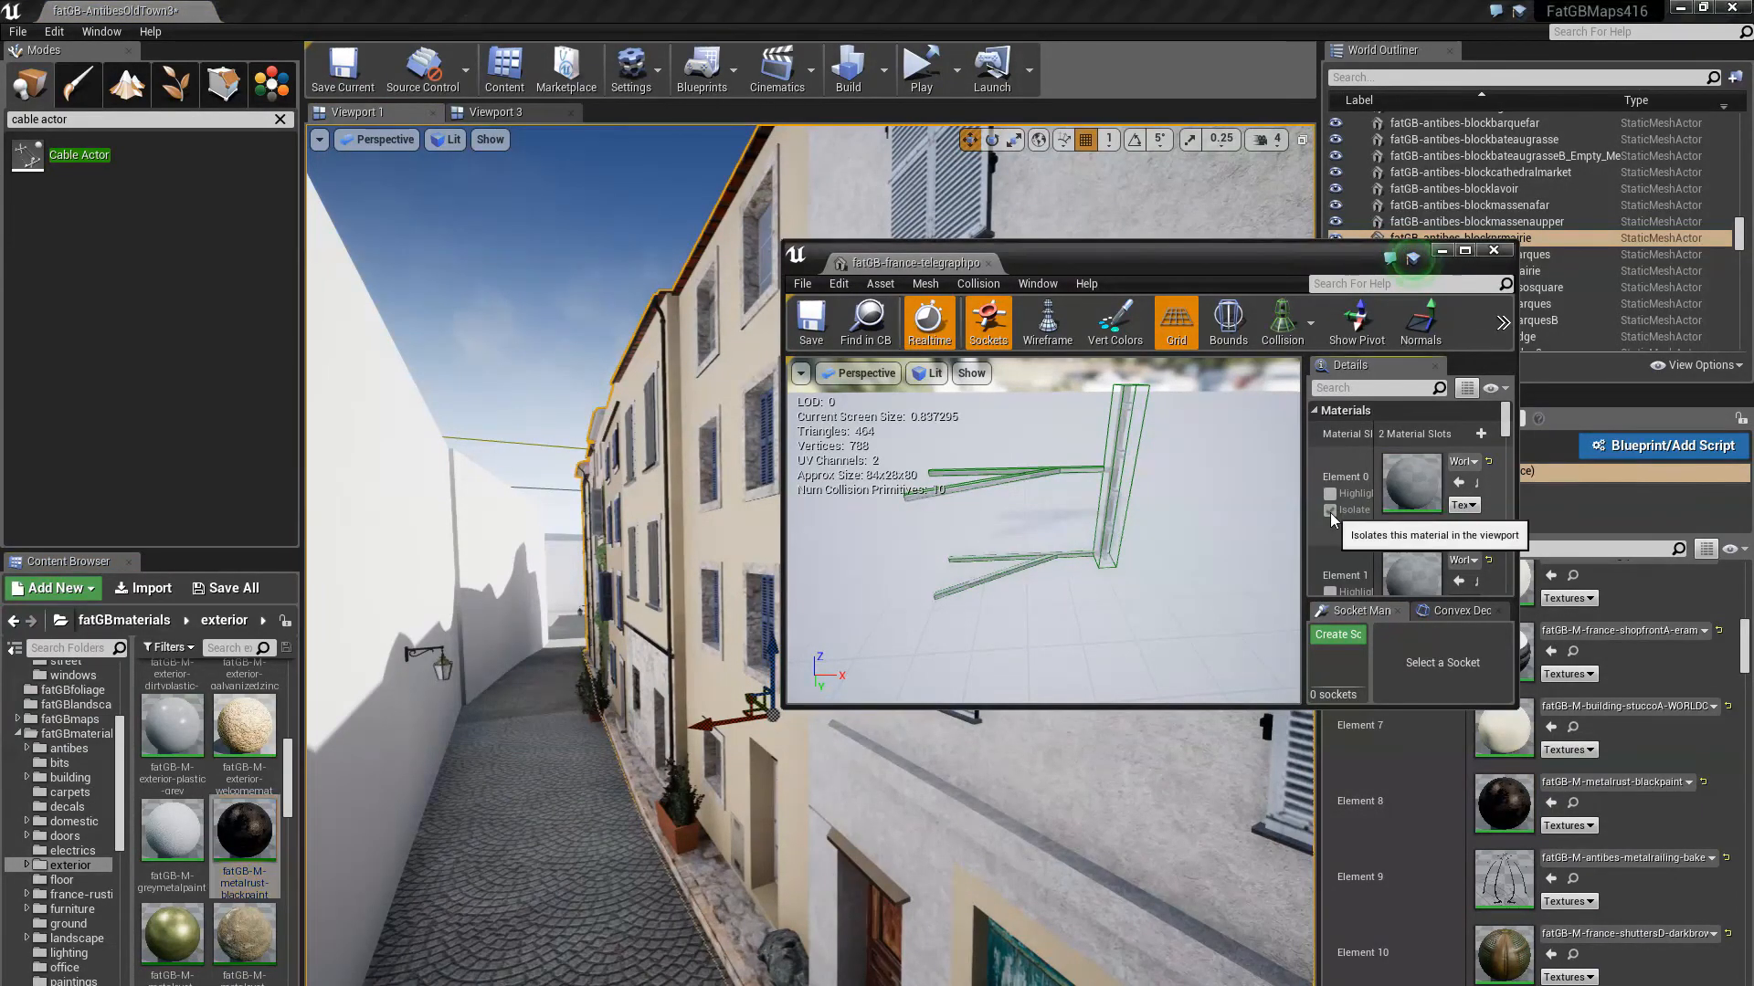
{"action": "left_click", "coordinate": [1330, 512]}
{"action": "left_click", "coordinate": [1459, 484]}
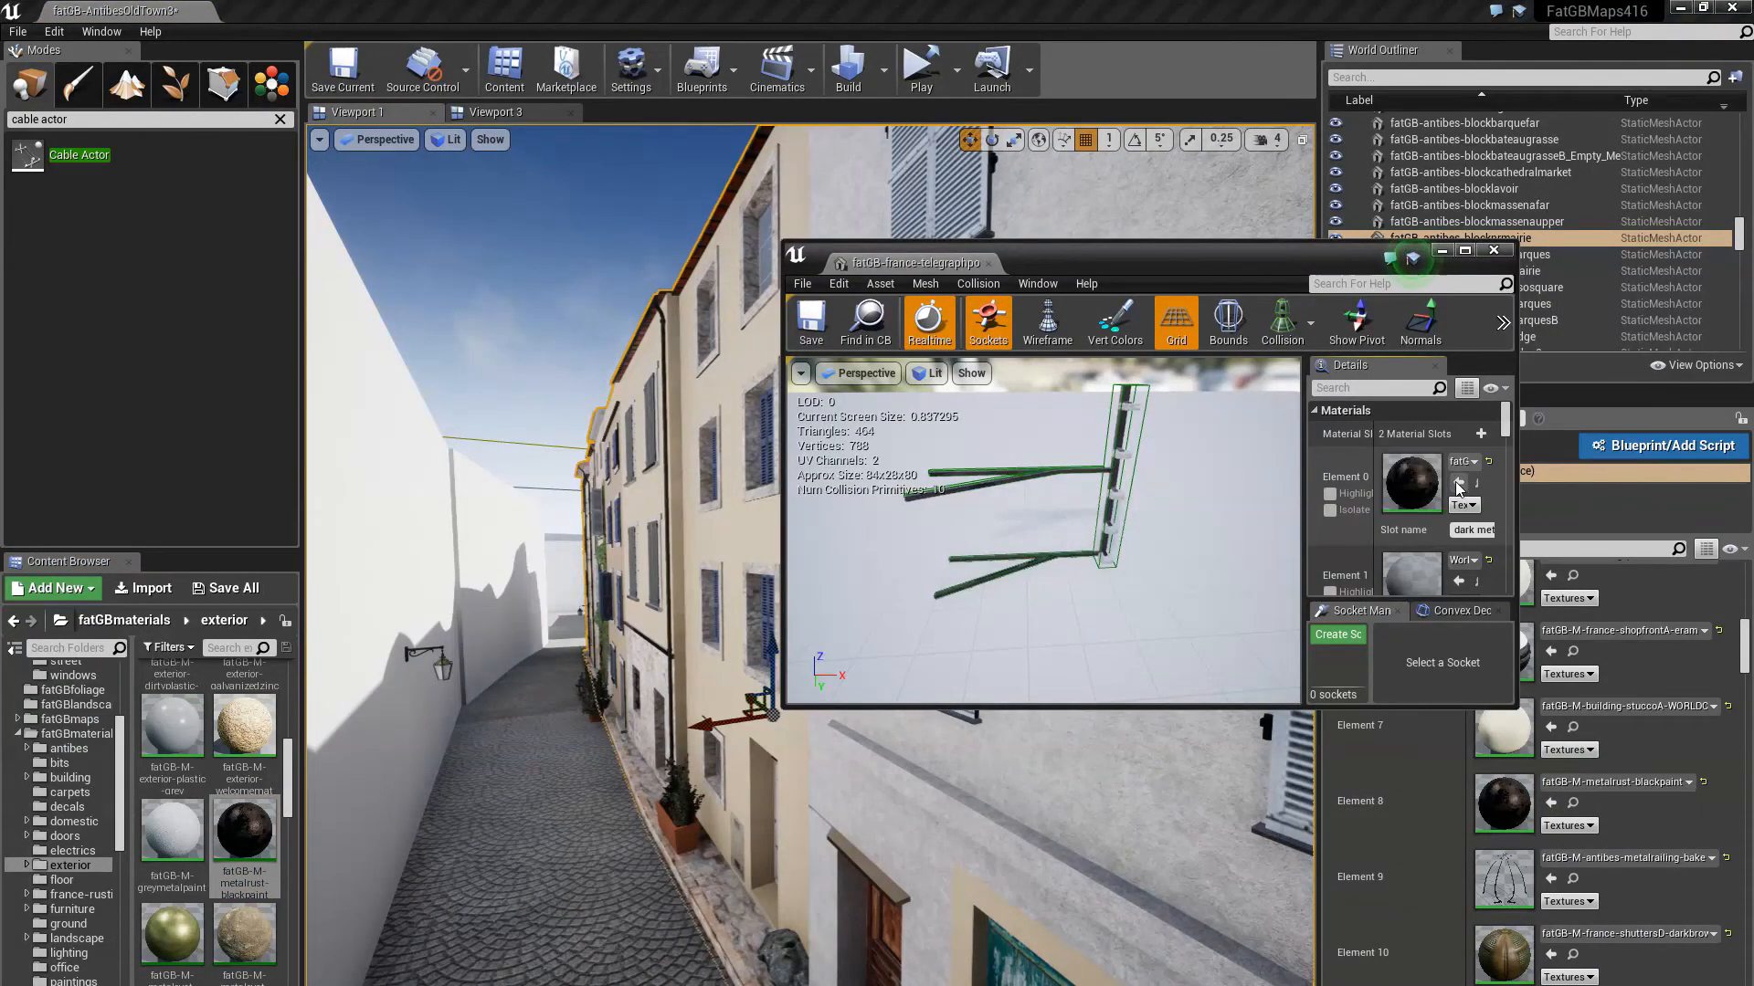
Enlarge the mesh editor window, hide the simple collision, and inspect the black metal post and insulators up close
{"action": "left_click_drag", "start_coordinate": [1515, 706], "coordinate": [1661, 972]}
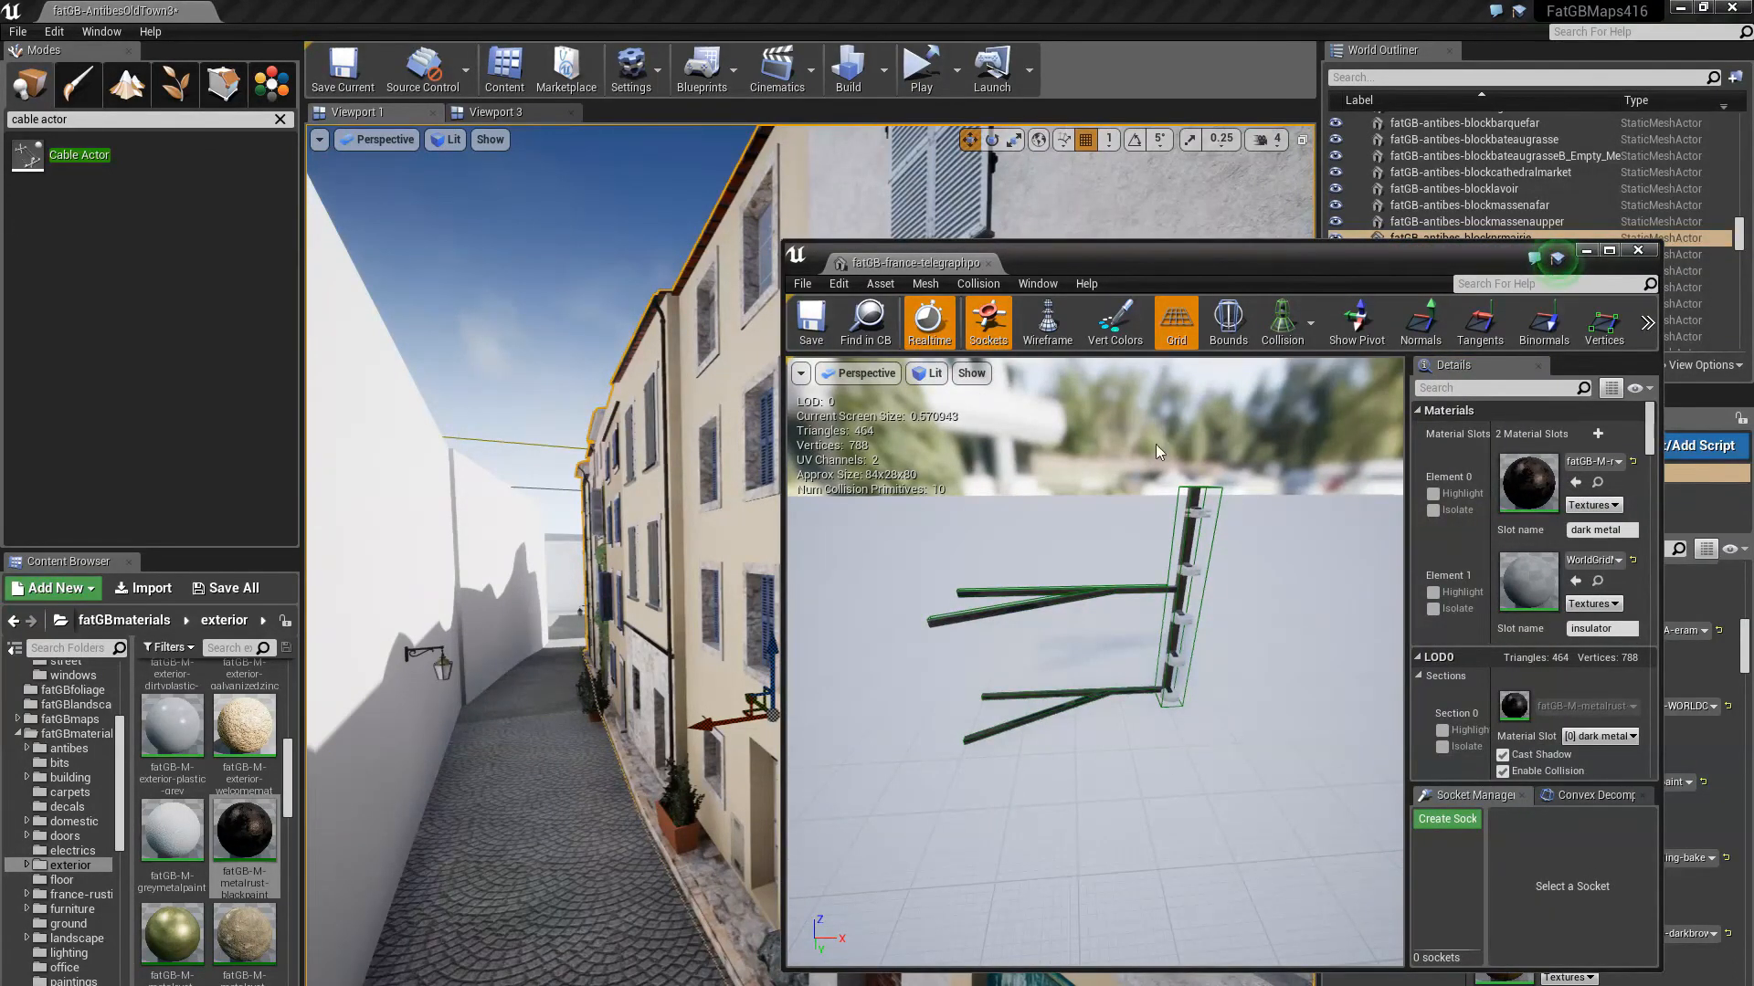
{"action": "left_click", "coordinate": [1283, 324]}
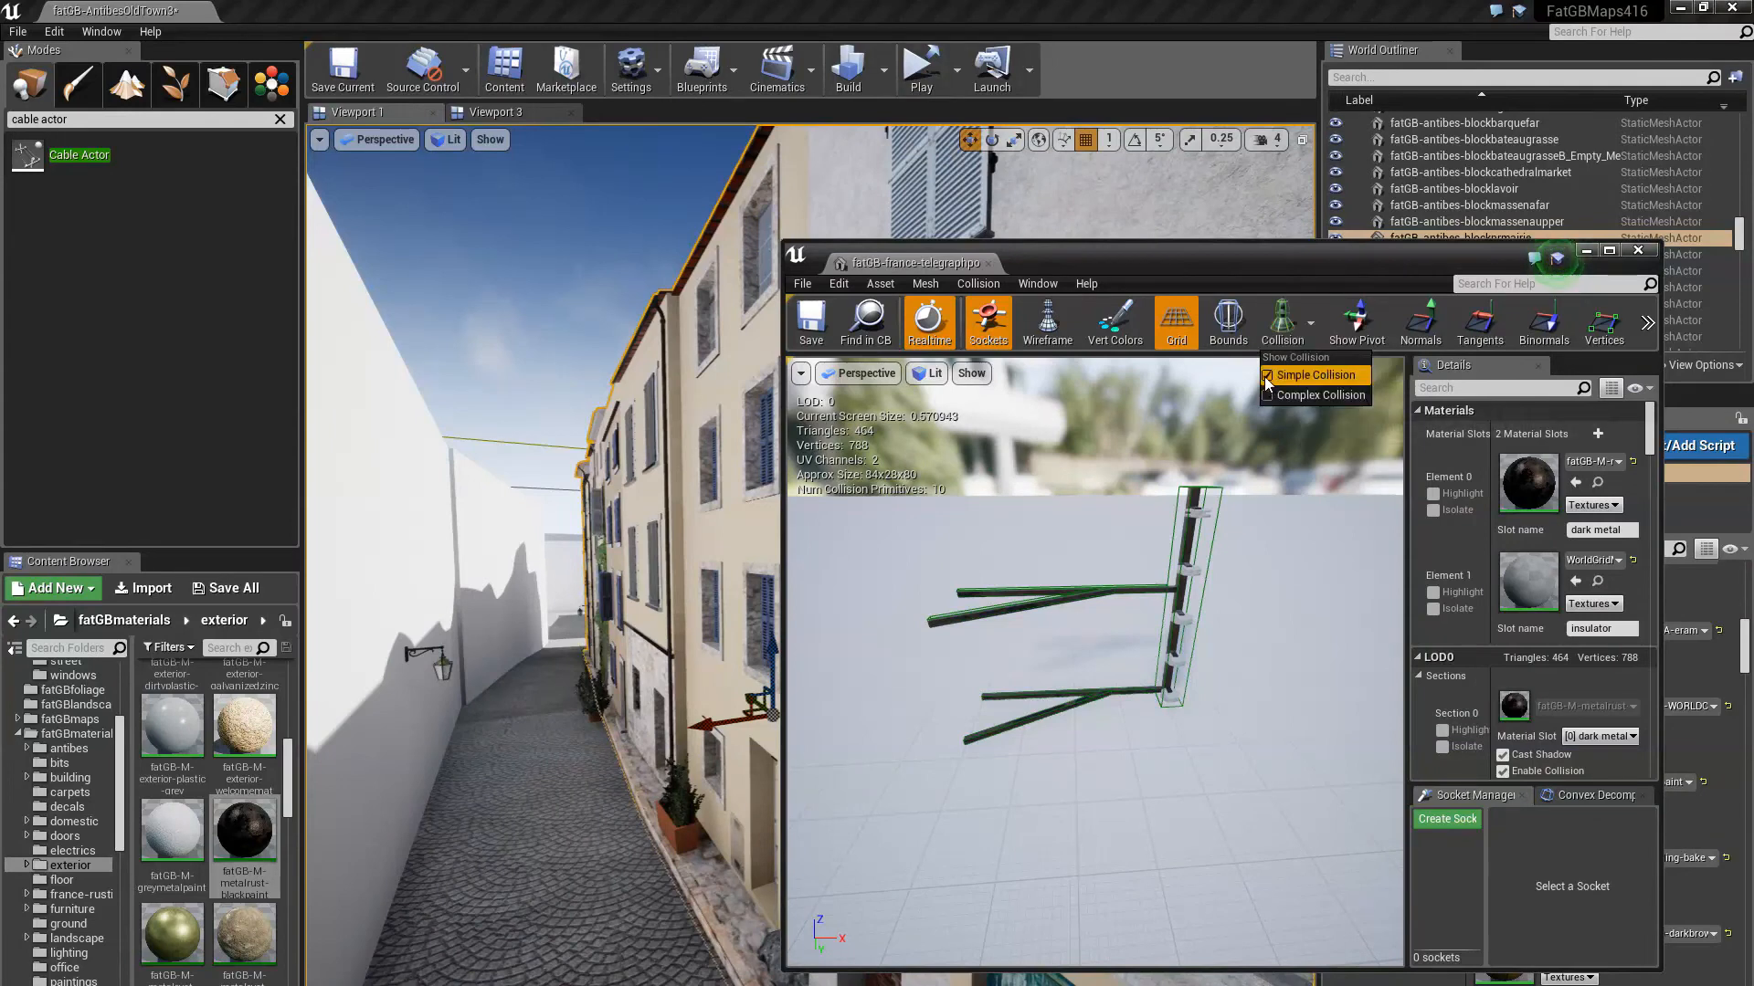
{"action": "left_click", "coordinate": [1267, 378]}
{"action": "left_click_drag", "start_coordinate": [1265, 611], "coordinate": [1279, 516]}
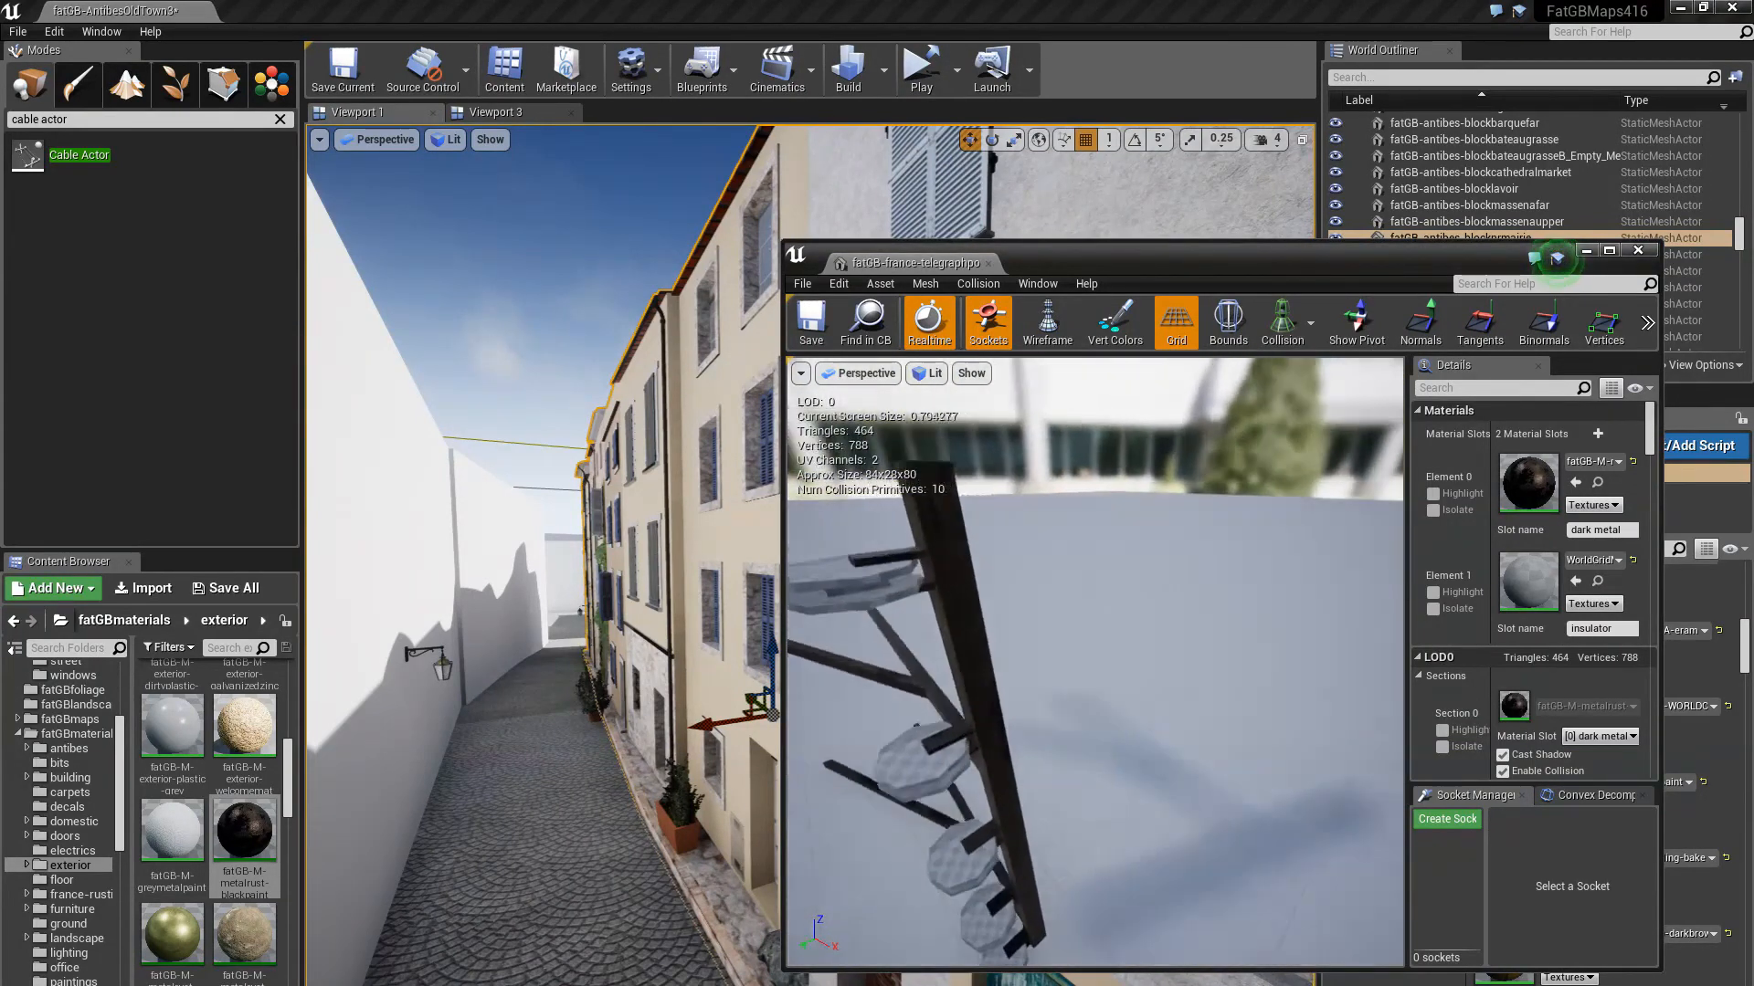
{"action": "right_click_drag", "start_coordinate": [1279, 516], "coordinate": [1269, 562]}
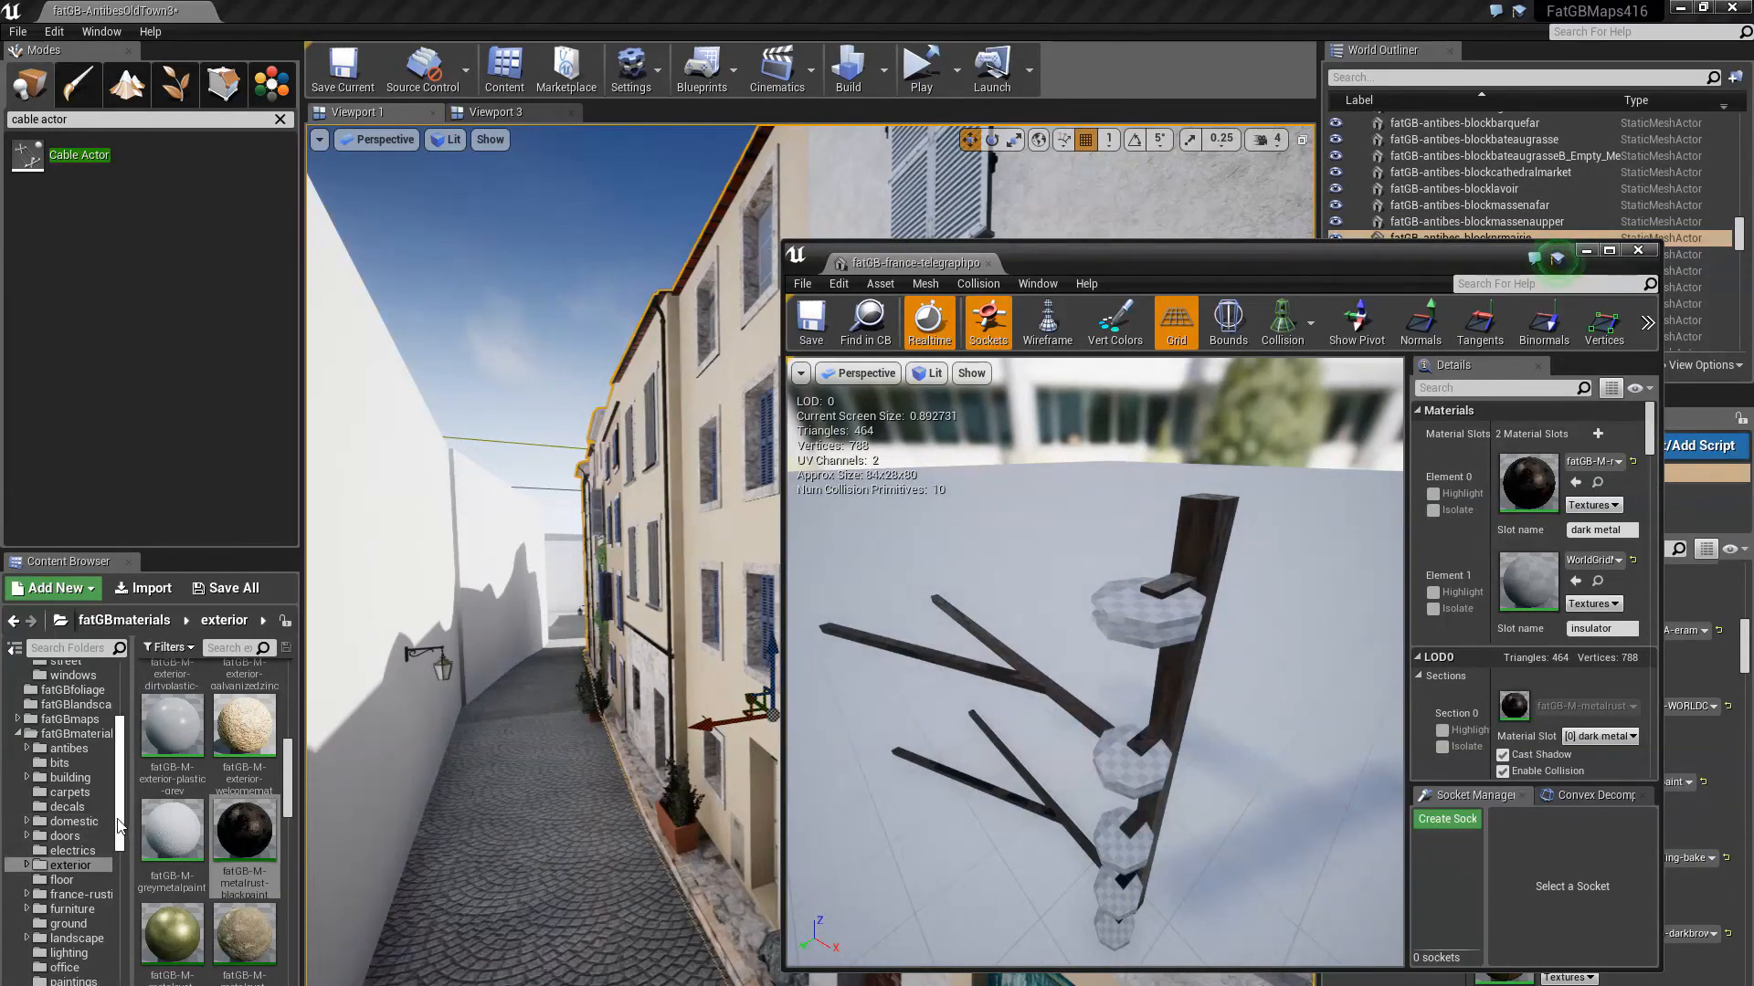
Assign fatGB-M-exterior-translucentplastic-thicker from the windows materials folder to the mesh's insulator slot
{"action": "scroll", "coordinate": [119, 826], "scroll_direction": "up", "scroll_amount": 2}
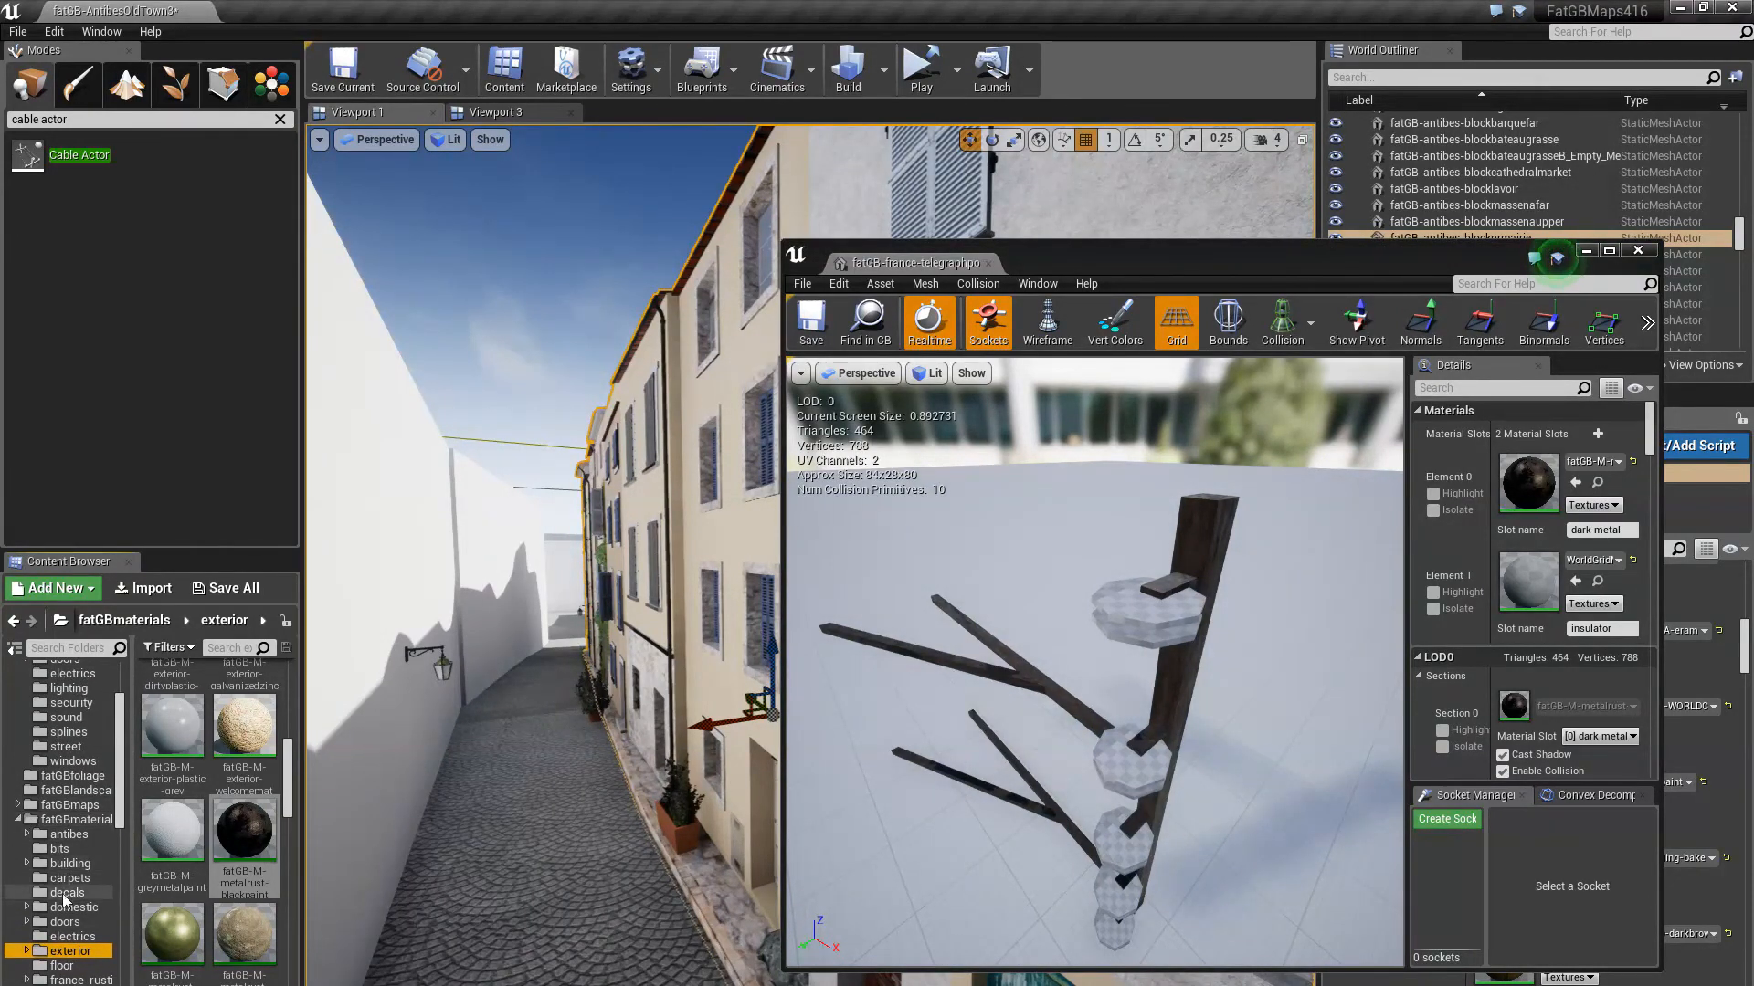
{"action": "scroll", "coordinate": [66, 929], "scroll_direction": "down", "scroll_amount": 5}
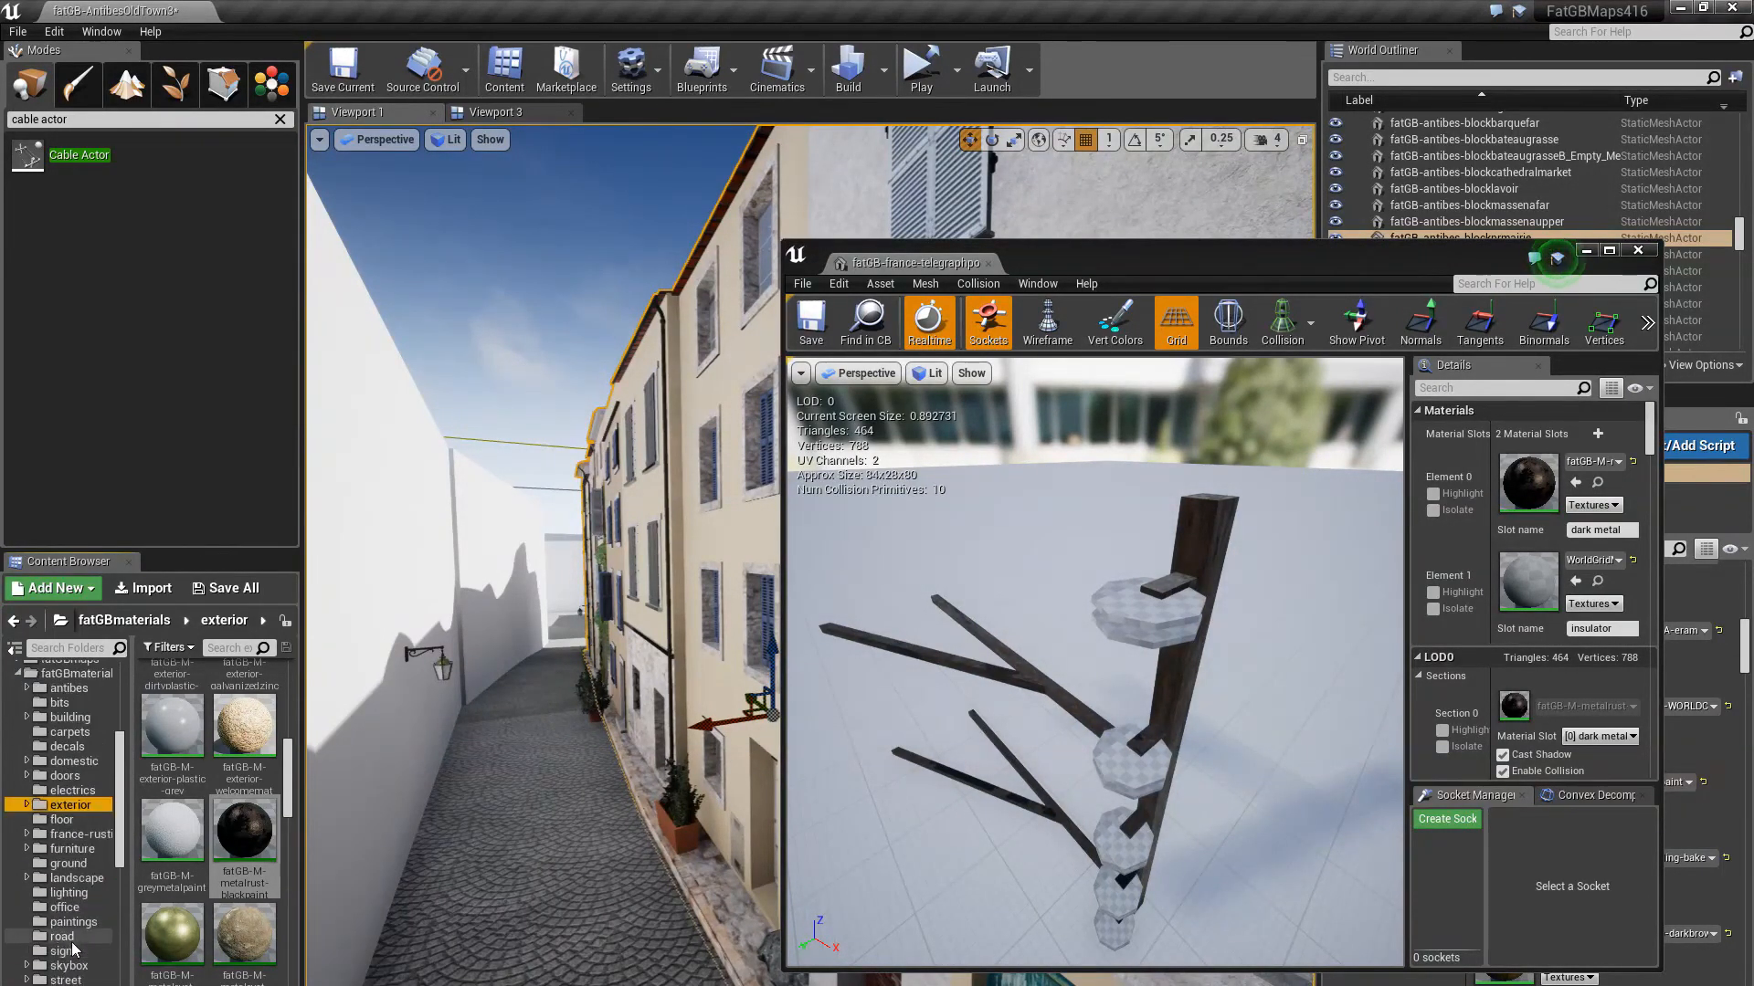
{"action": "left_click", "coordinate": [66, 966]}
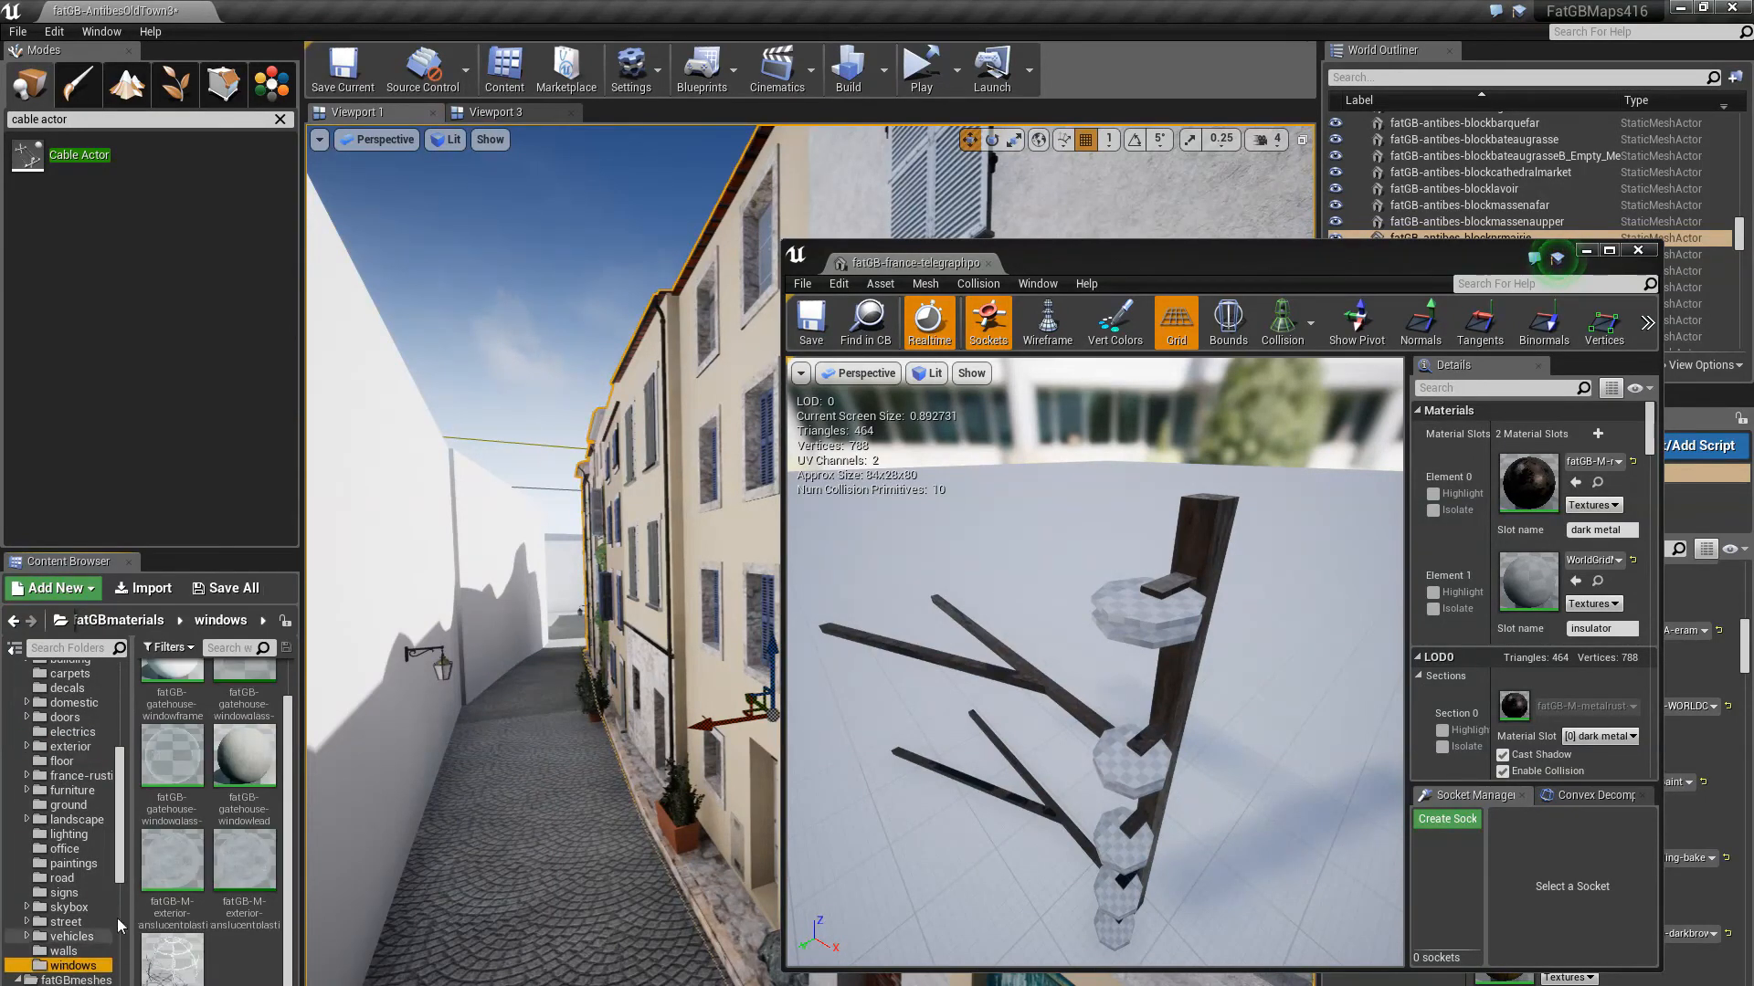
{"action": "scroll", "coordinate": [244, 980], "scroll_direction": "up", "scroll_amount": 1}
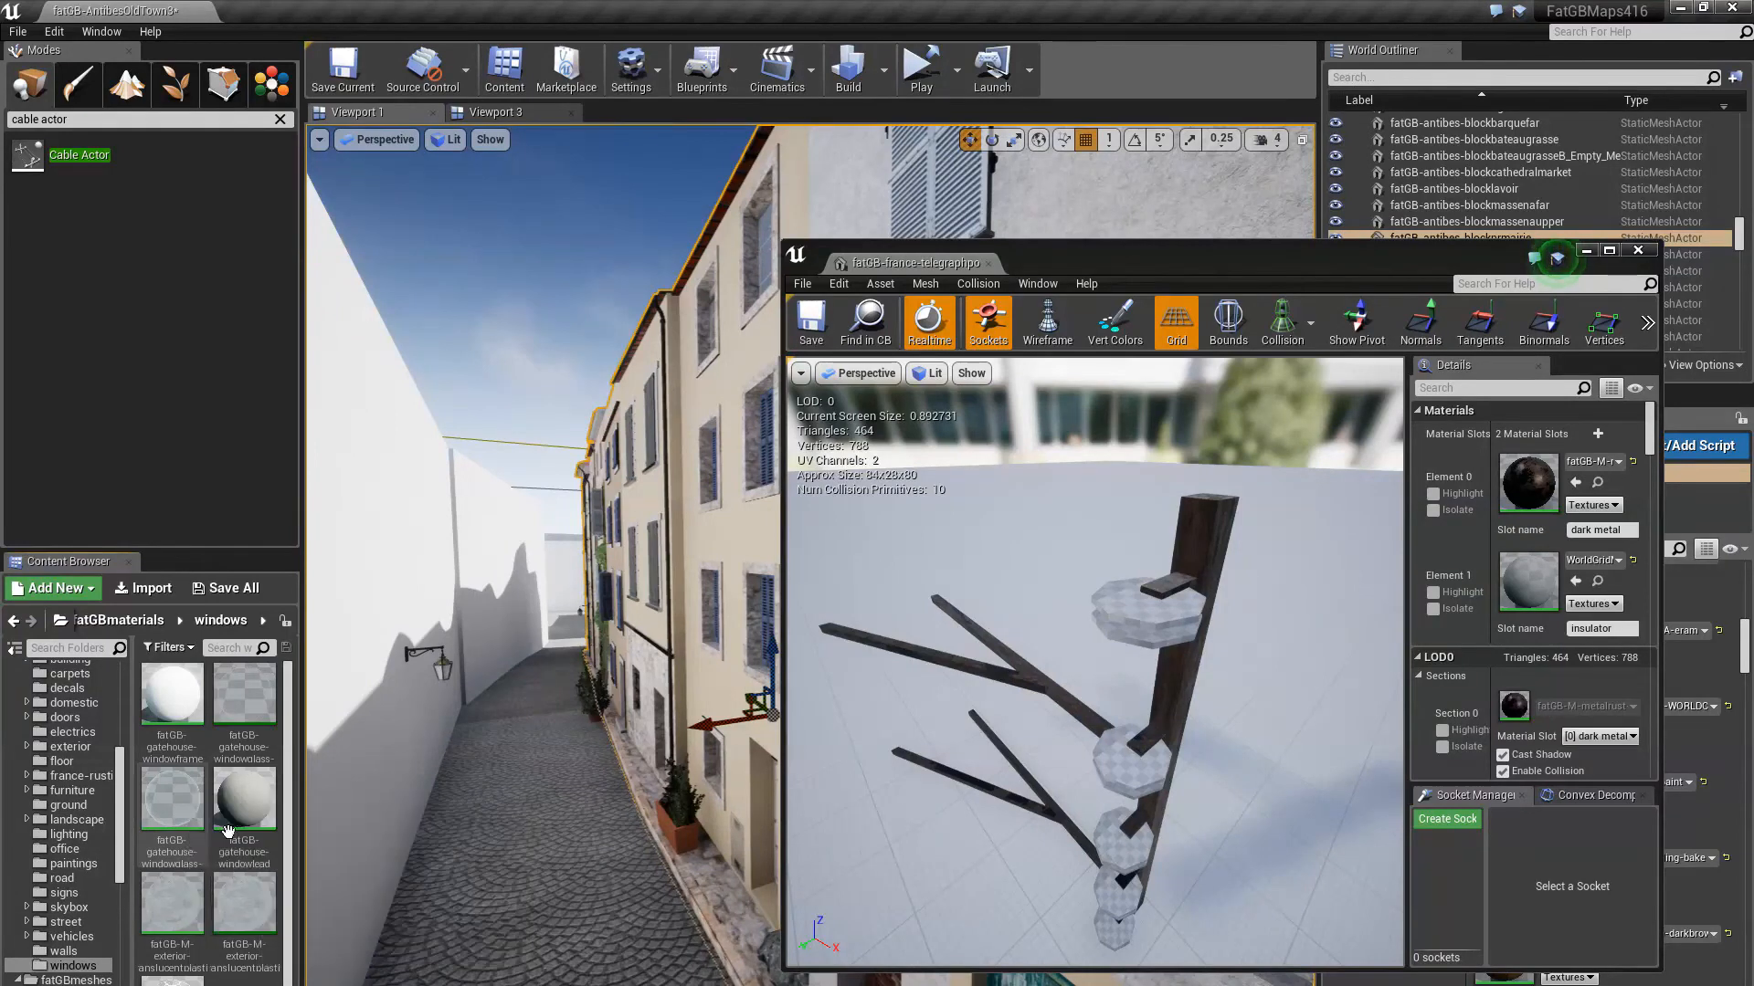
{"action": "left_click", "coordinate": [254, 915]}
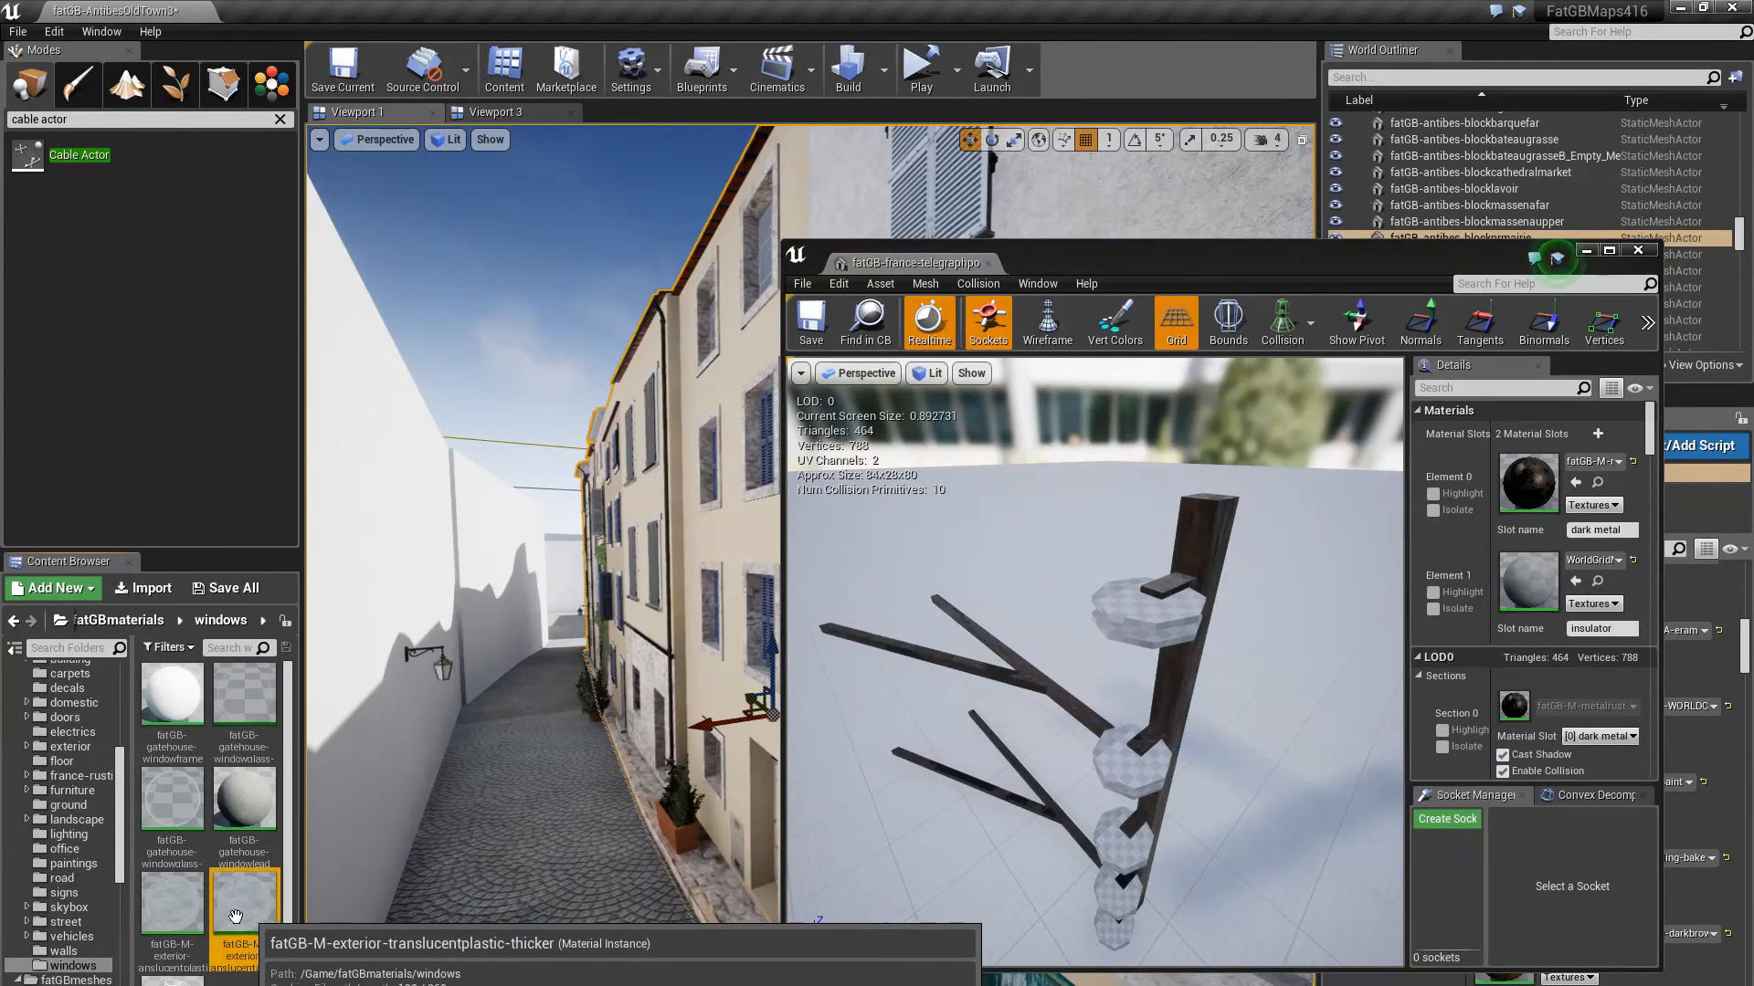
{"action": "left_click", "coordinate": [1575, 582]}
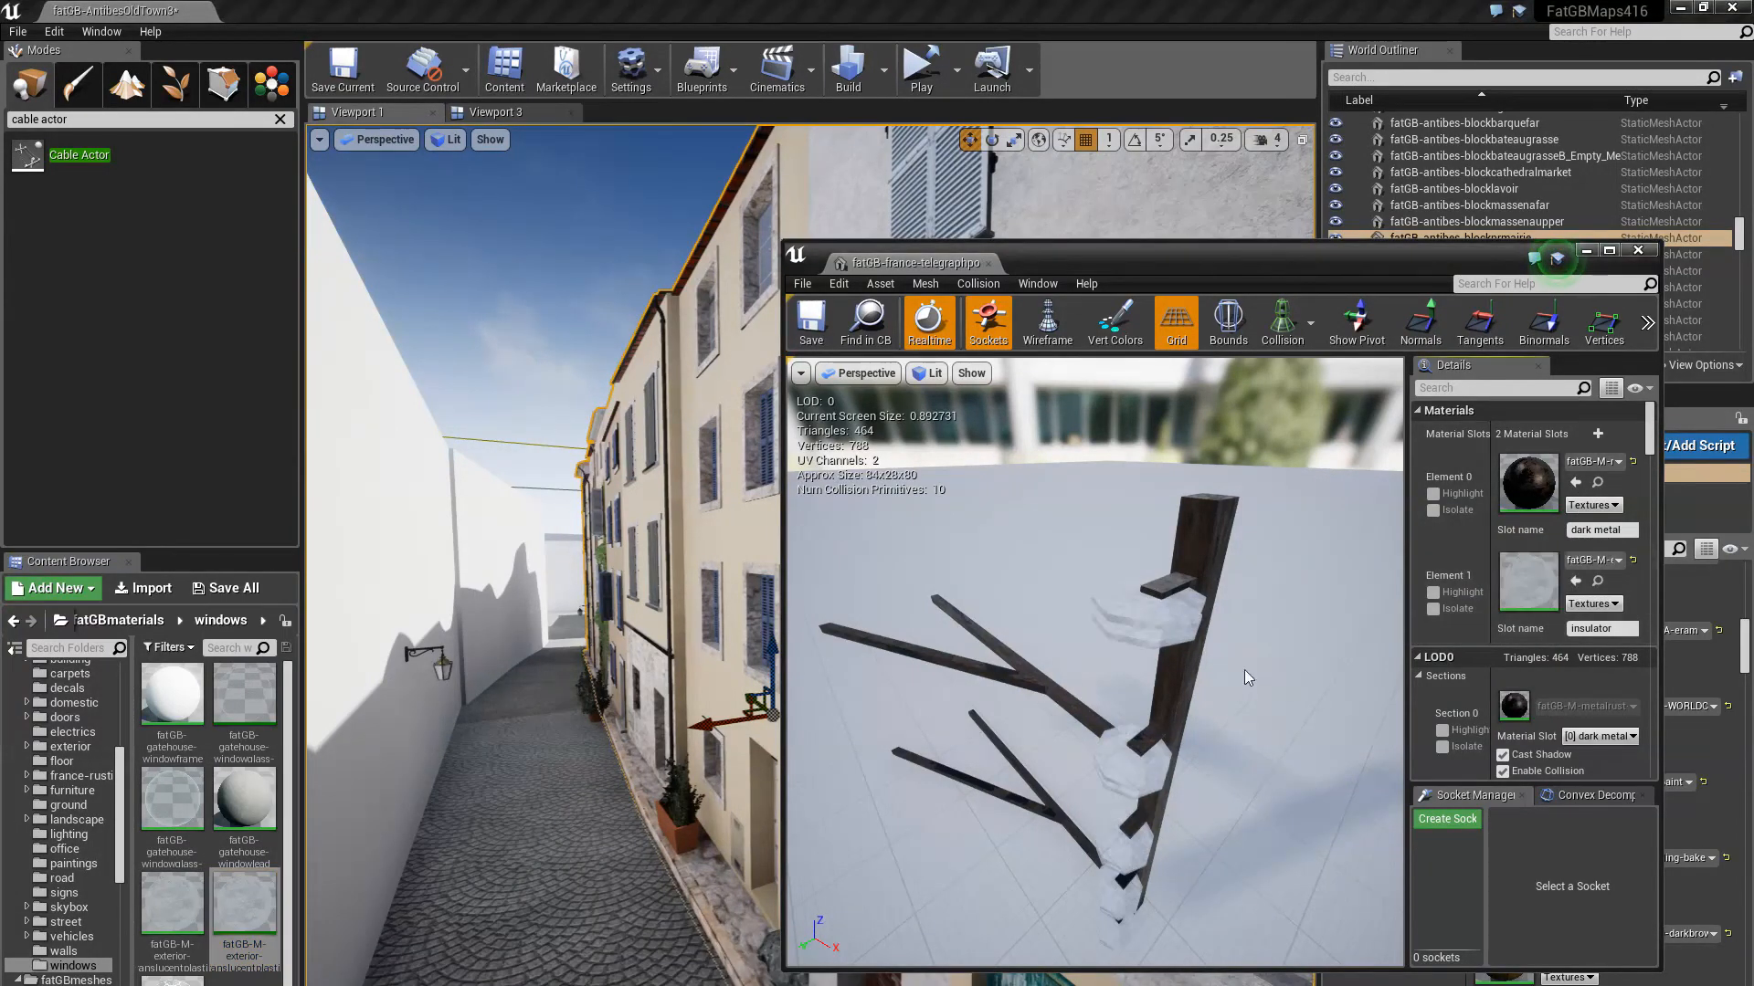
{"action": "left_click_drag", "start_coordinate": [1095, 663], "coordinate": [1087, 730]}
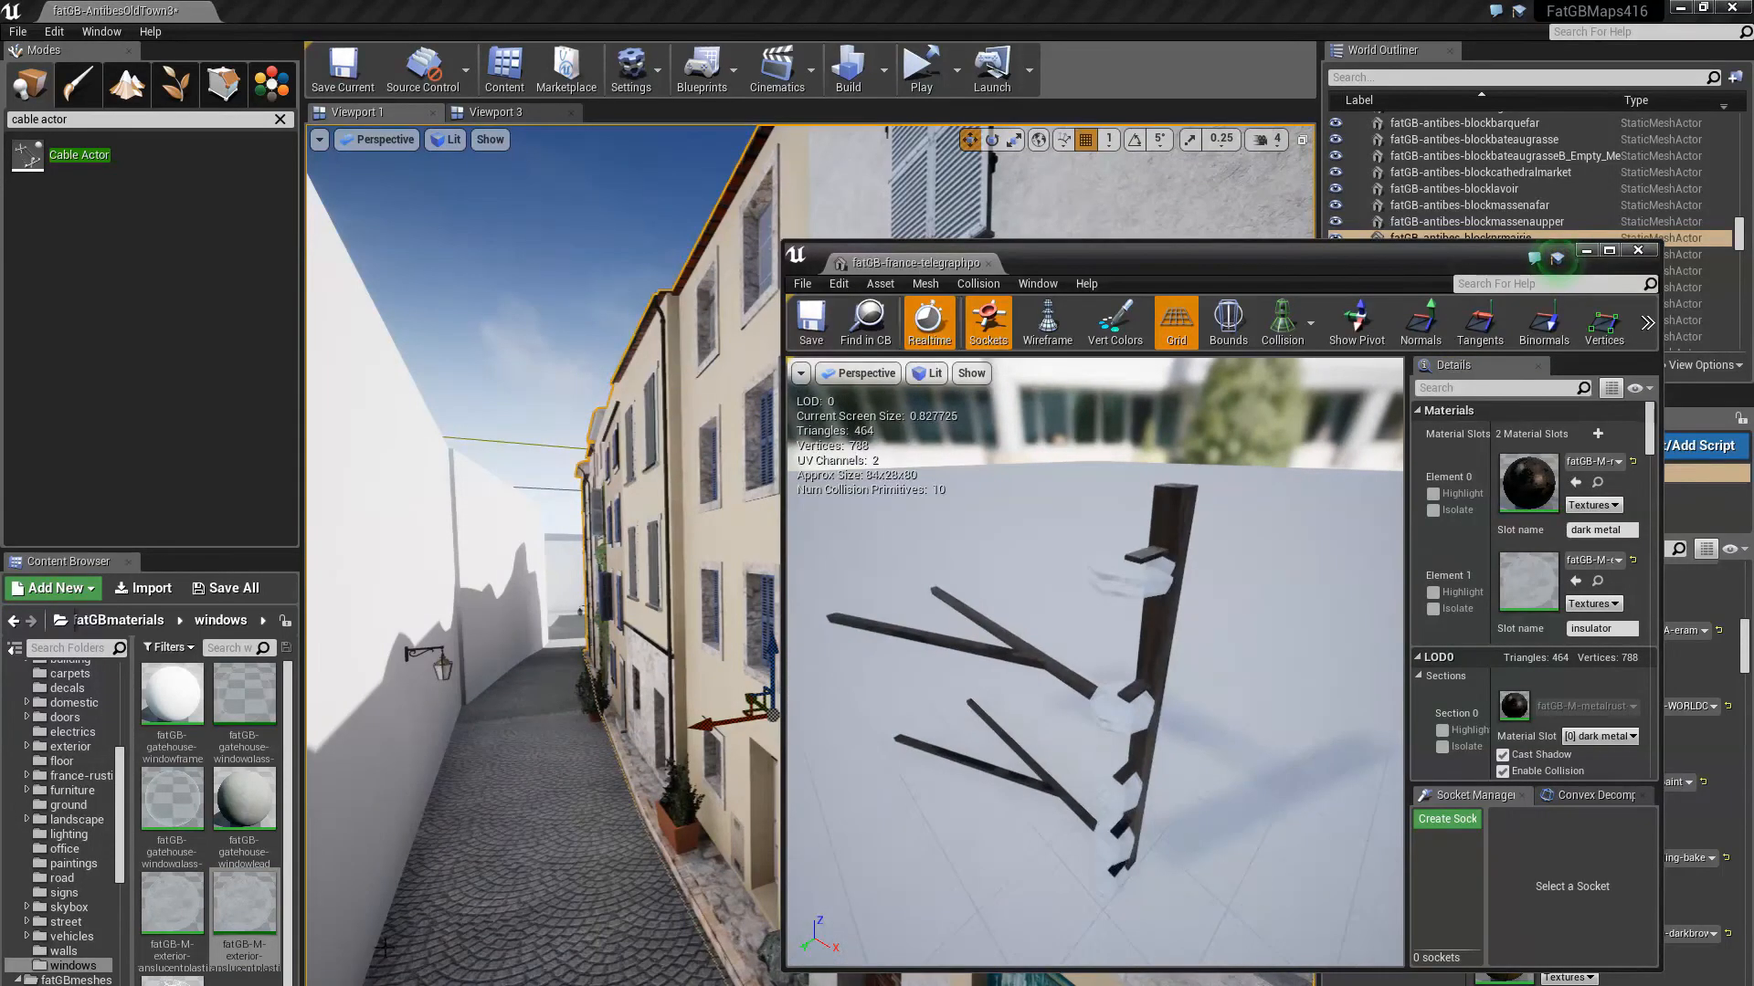
Duplicate the thicker translucent plastic material instance as fatGB-M-exterior-translucentinsulator and open the copy in a maximised editor
{"action": "right_click", "coordinate": [208, 935]}
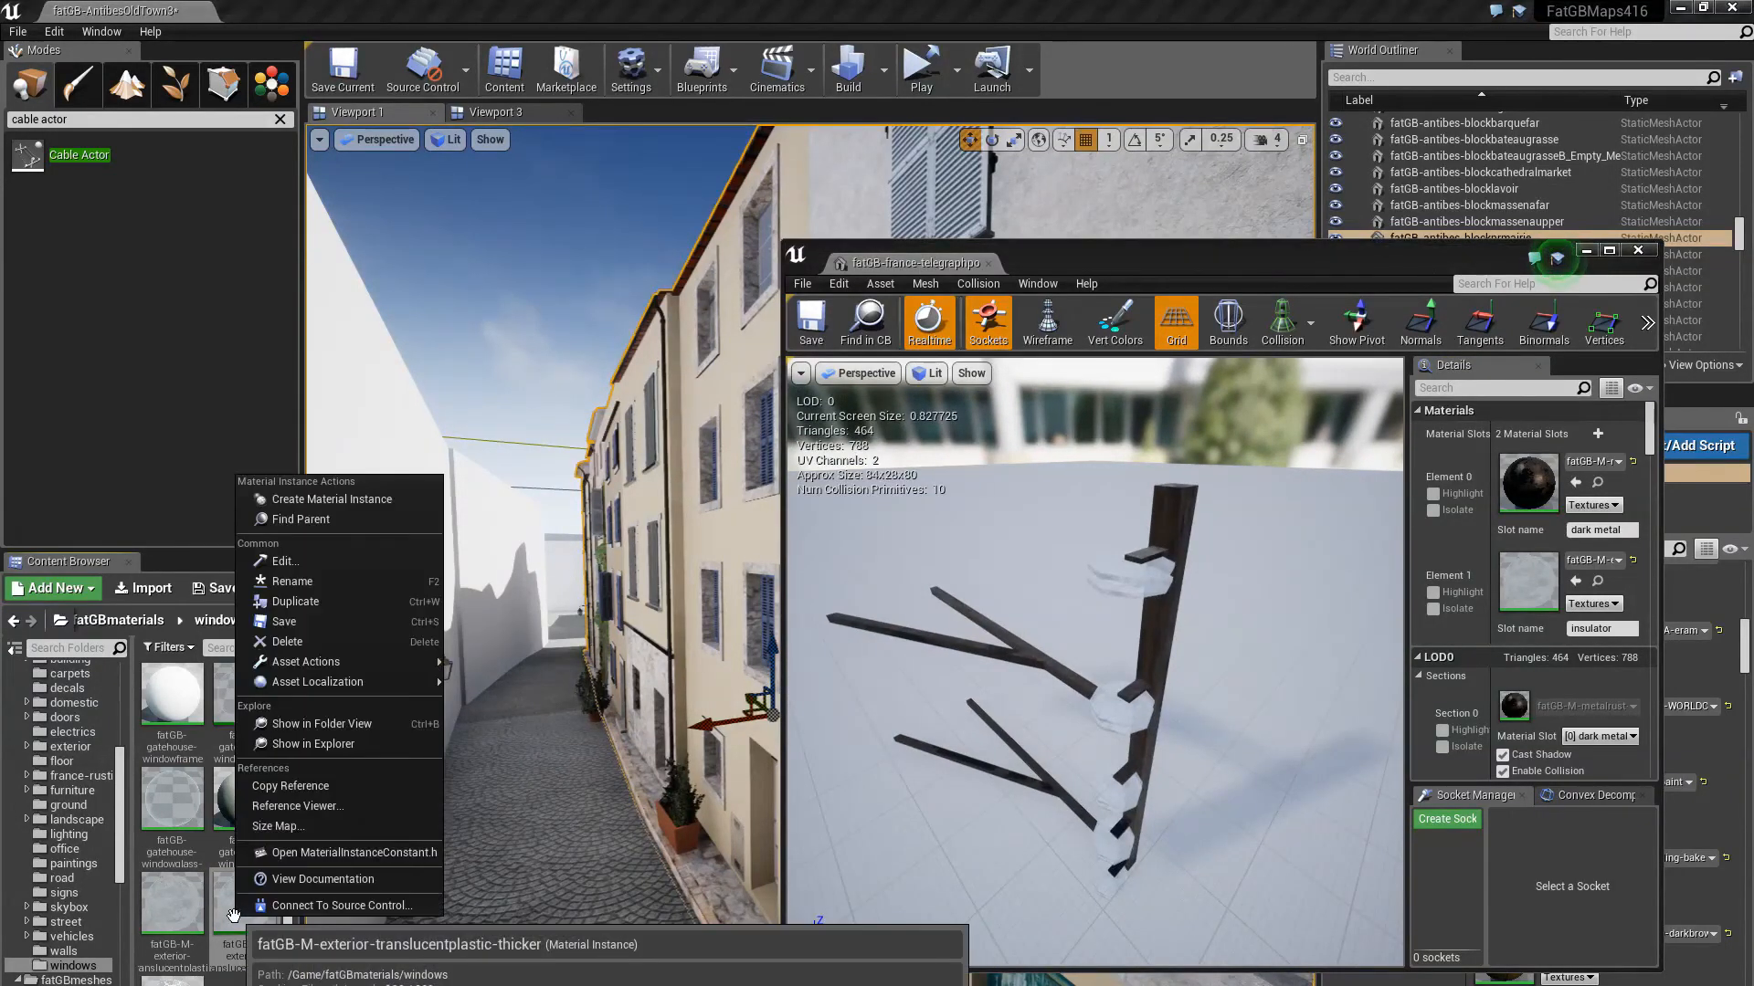
{"action": "left_click", "coordinate": [345, 584]}
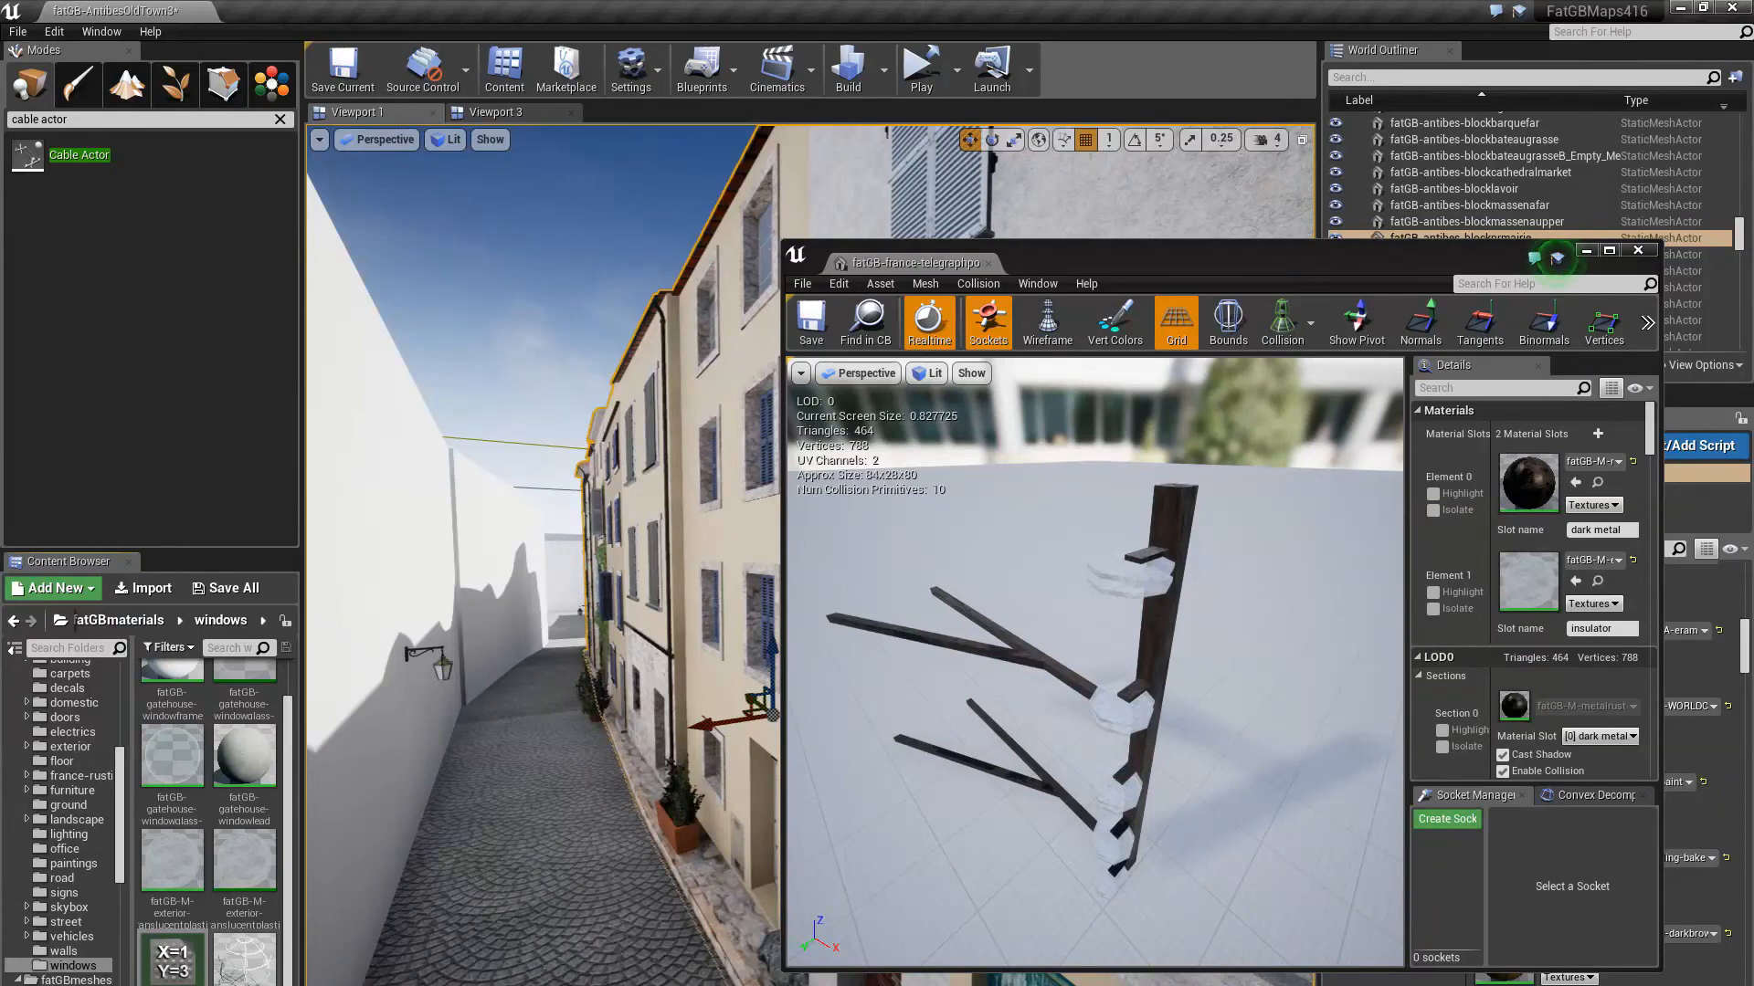
{"action": "double_click", "coordinate": [173, 849]}
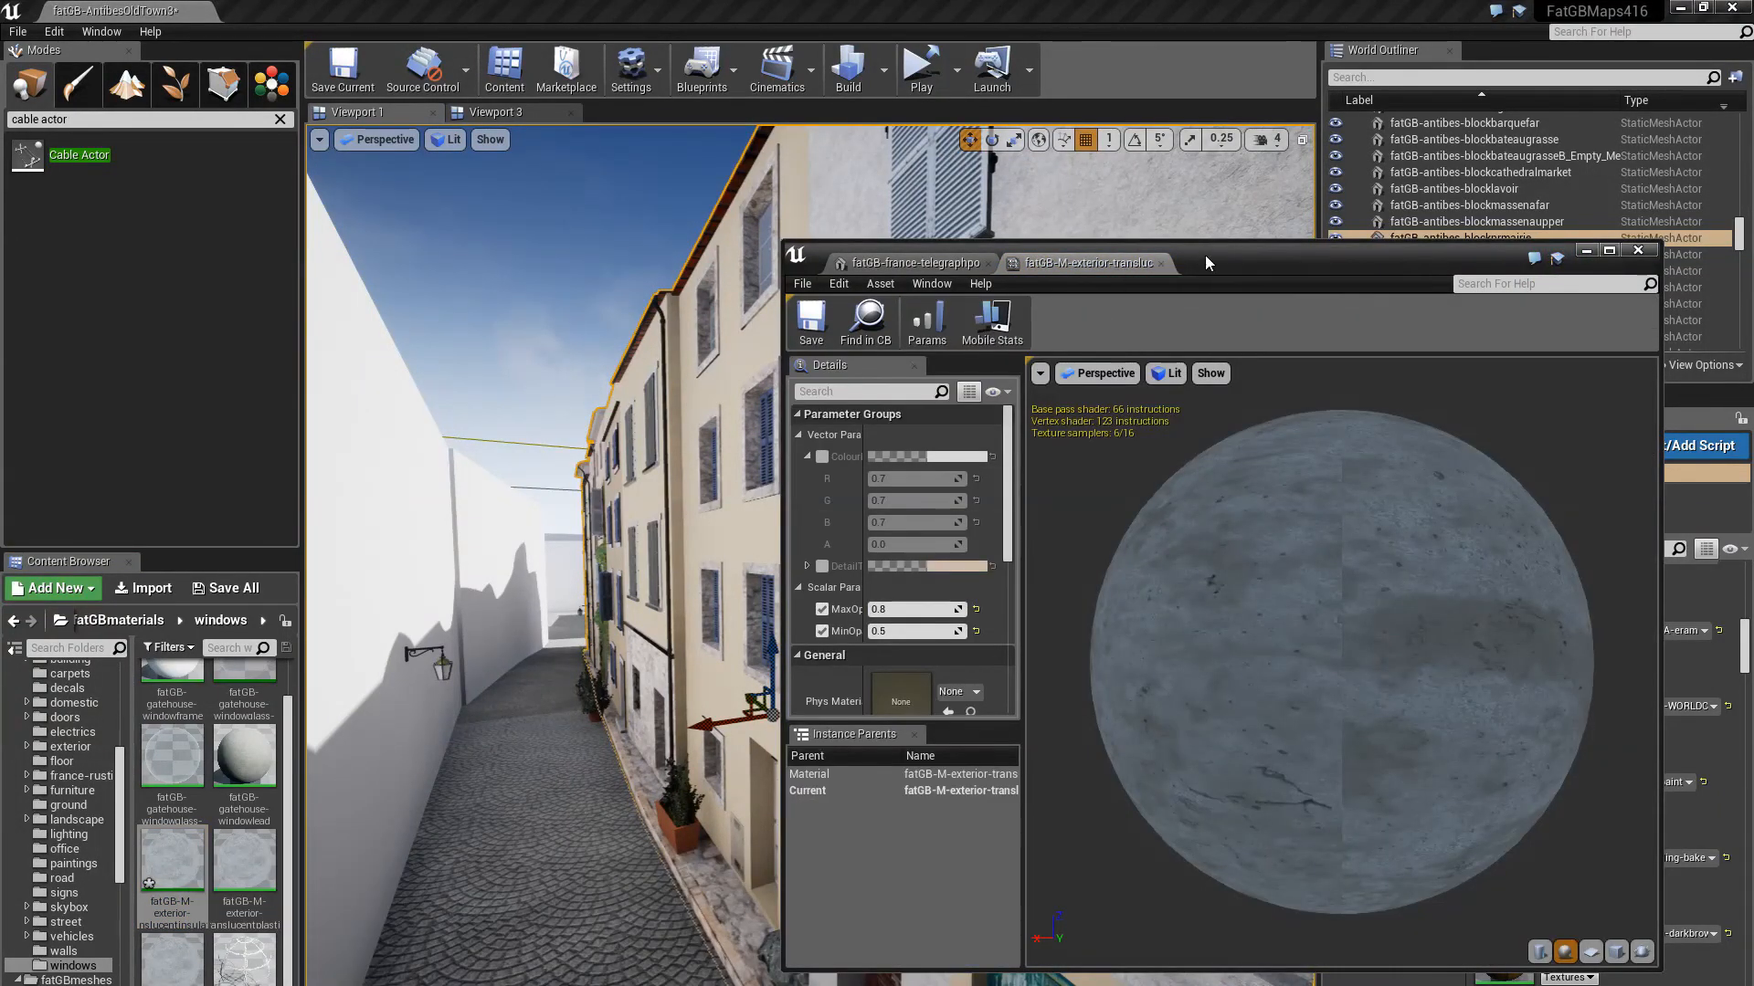
{"action": "left_click_drag", "start_coordinate": [1203, 262], "coordinate": [563, 240]}
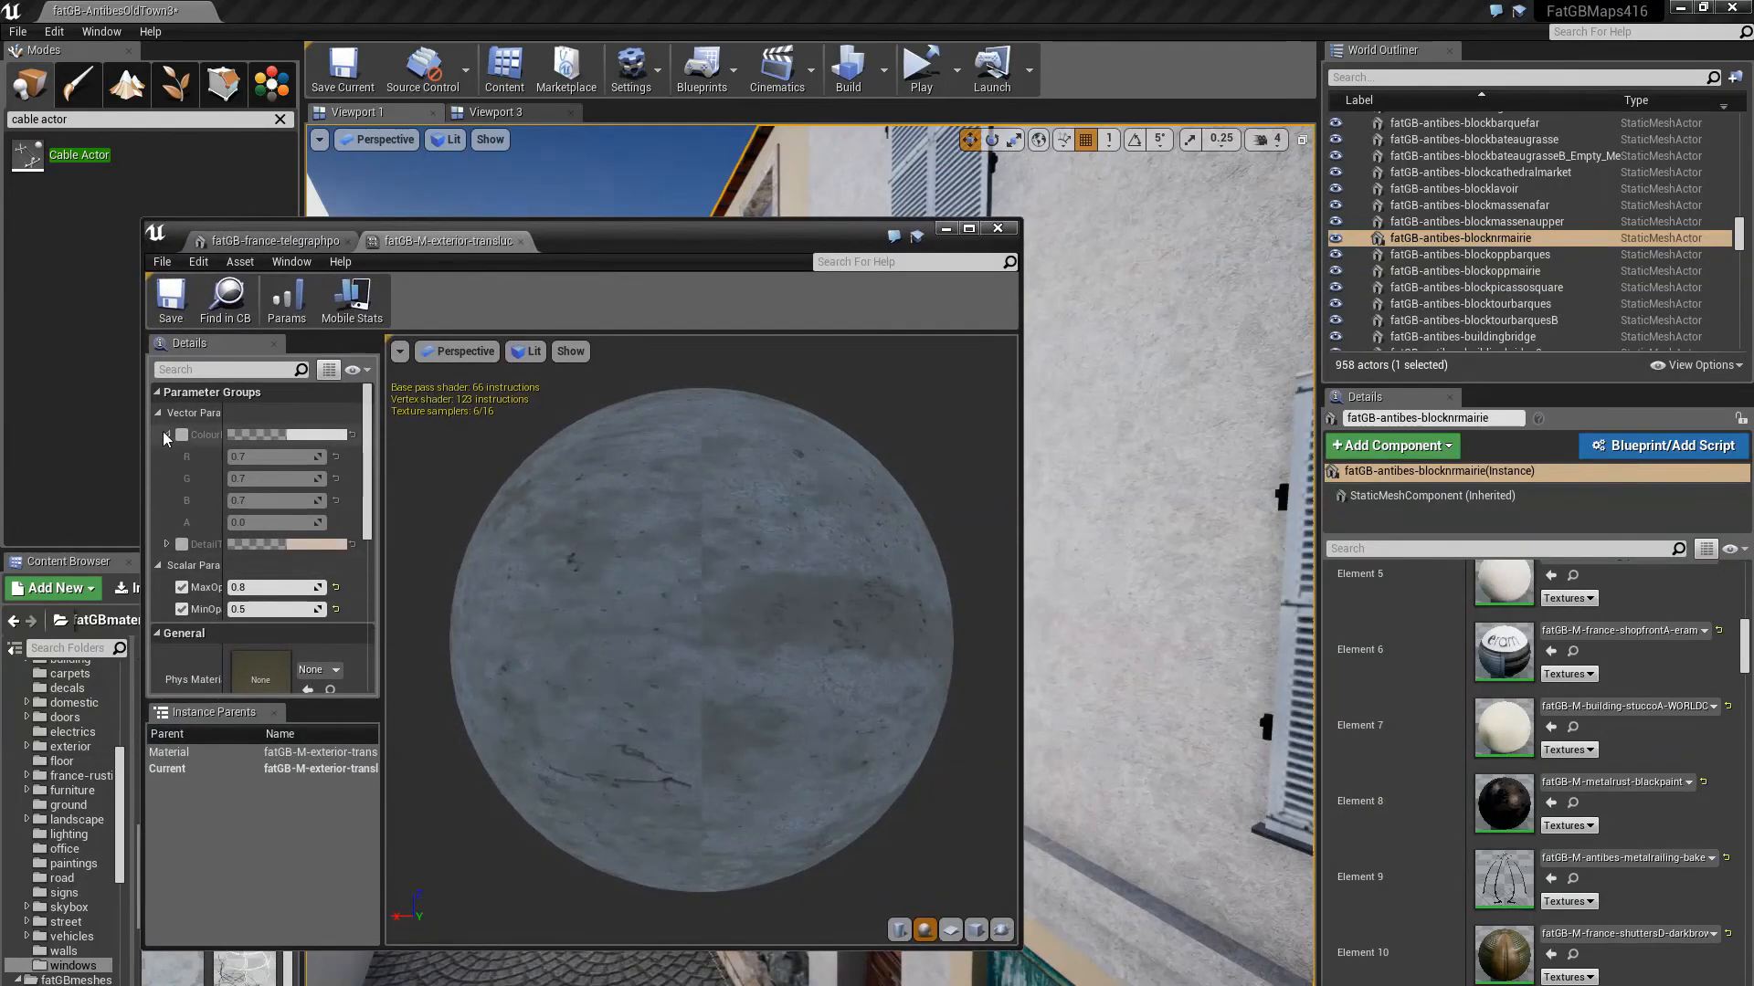
{"action": "left_click", "coordinate": [969, 230]}
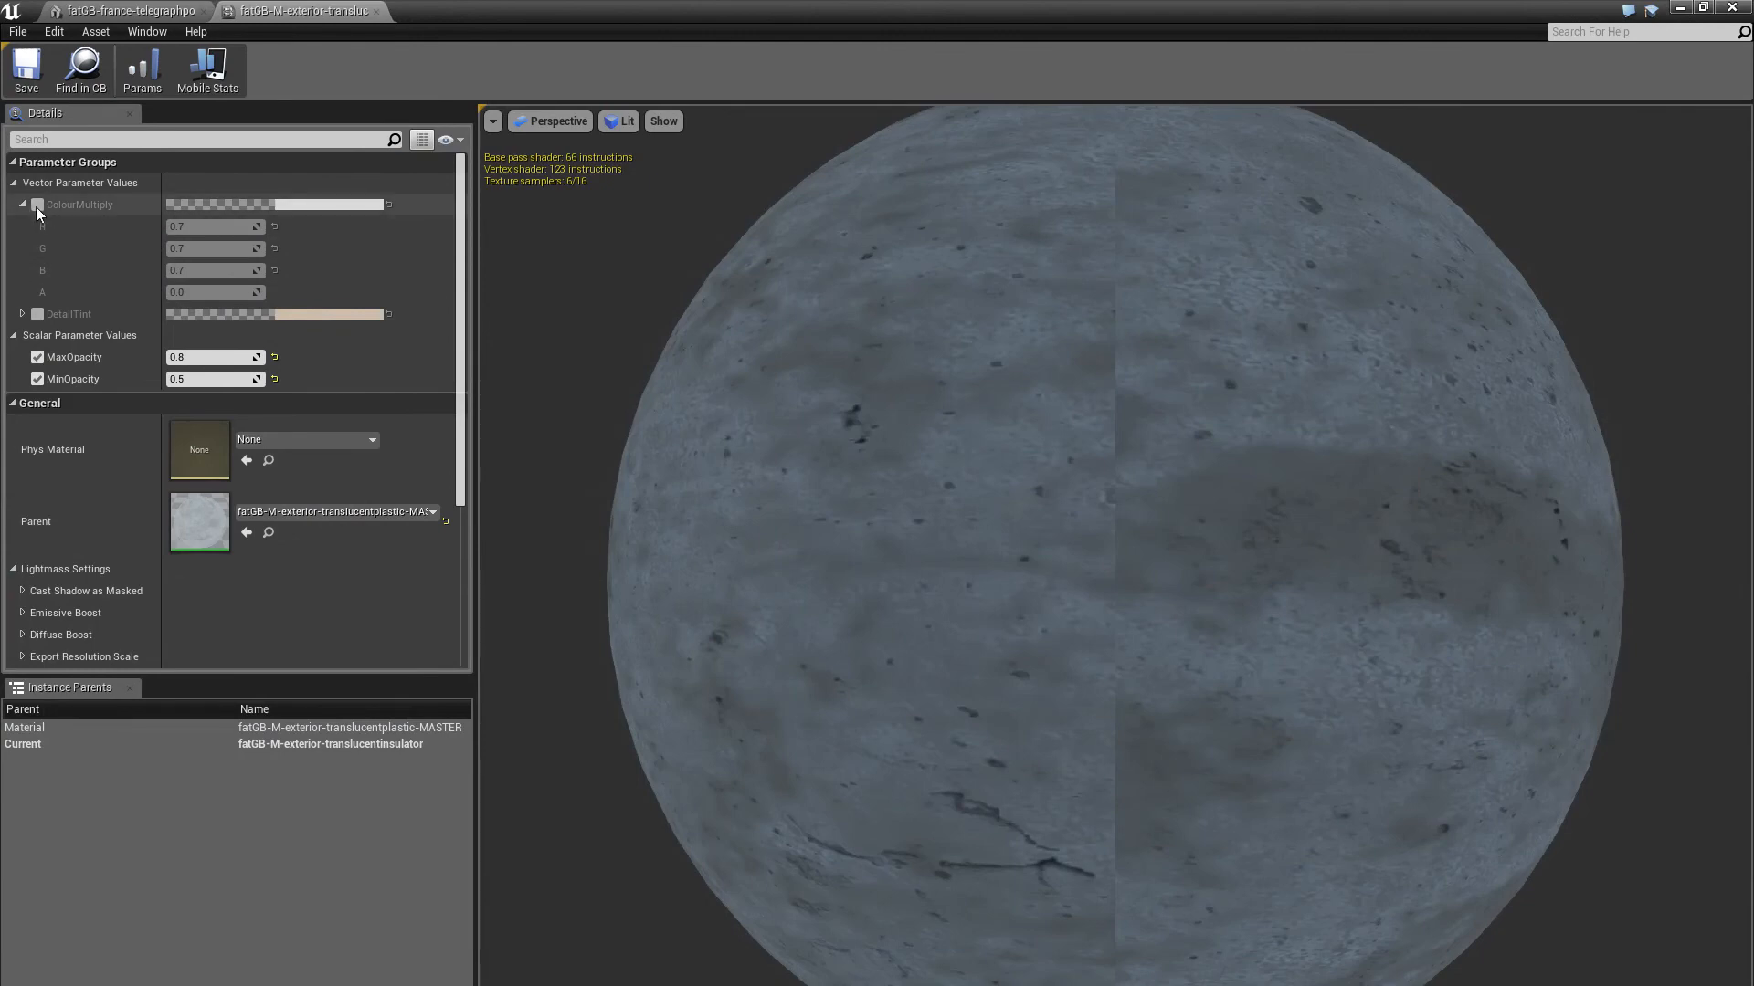
Enable the DetailTint and ColourMultiply overrides and set ColourMultiply to pale blue, about R 0.487, G 0.679, B 0.7
{"action": "left_click", "coordinate": [37, 314]}
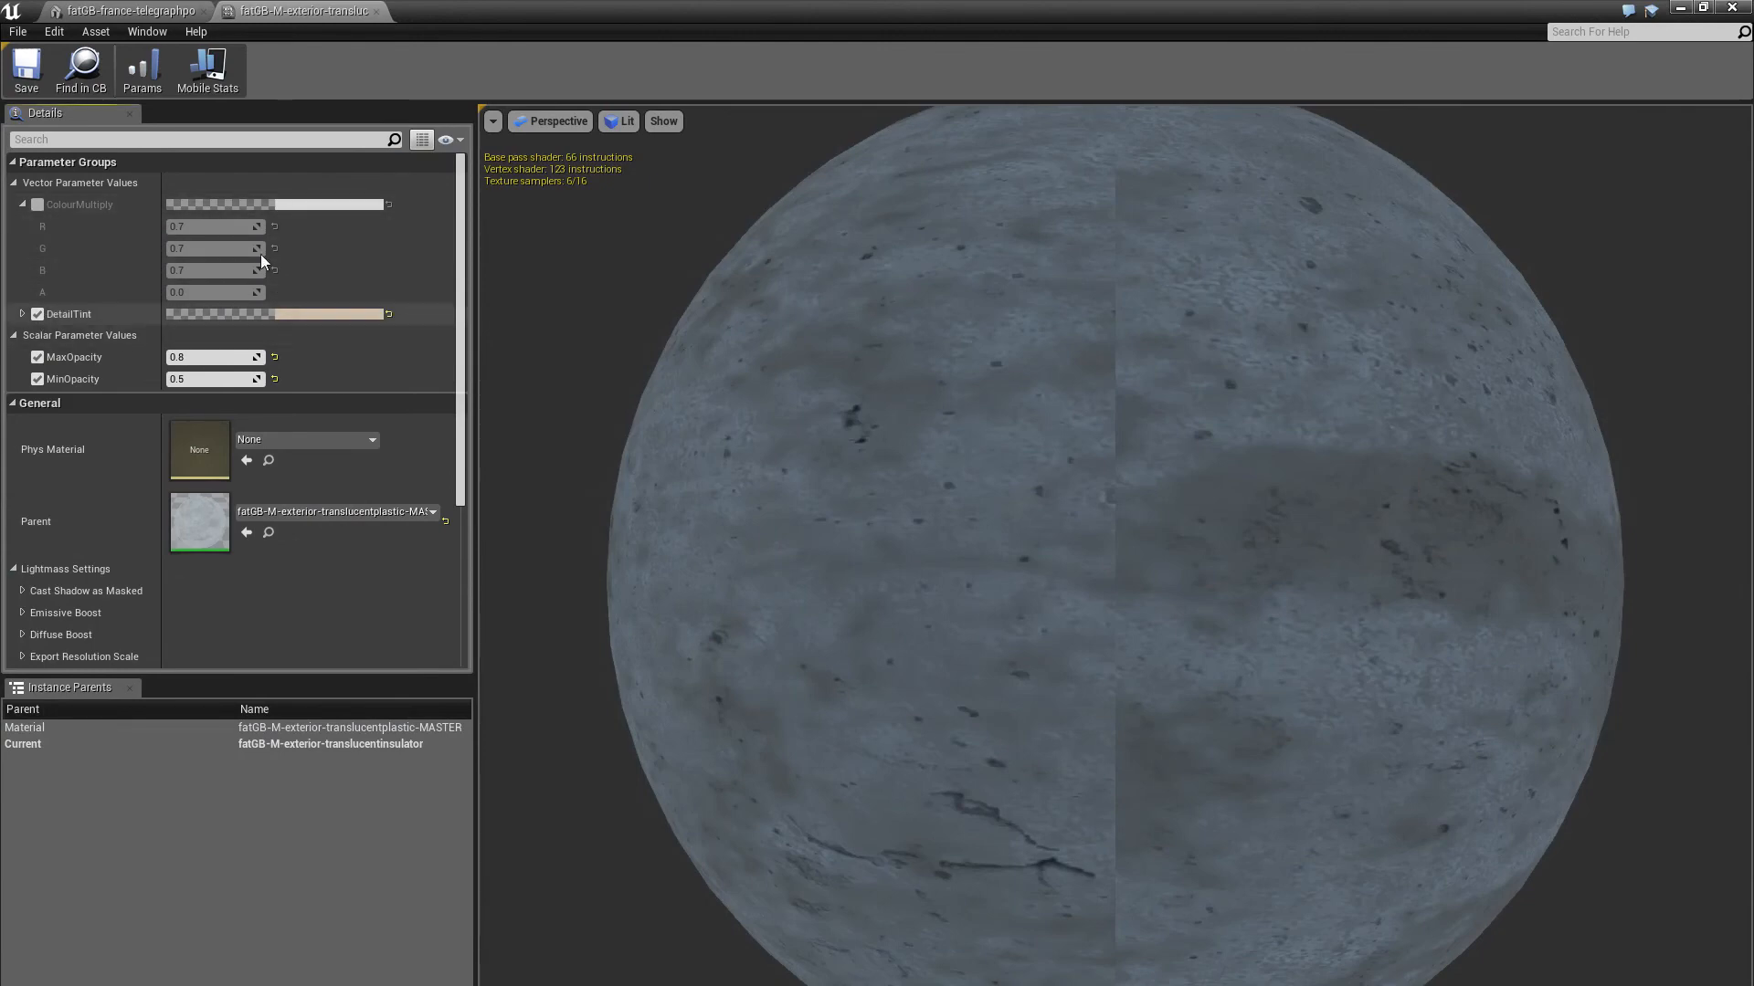
{"action": "left_click", "coordinate": [39, 205]}
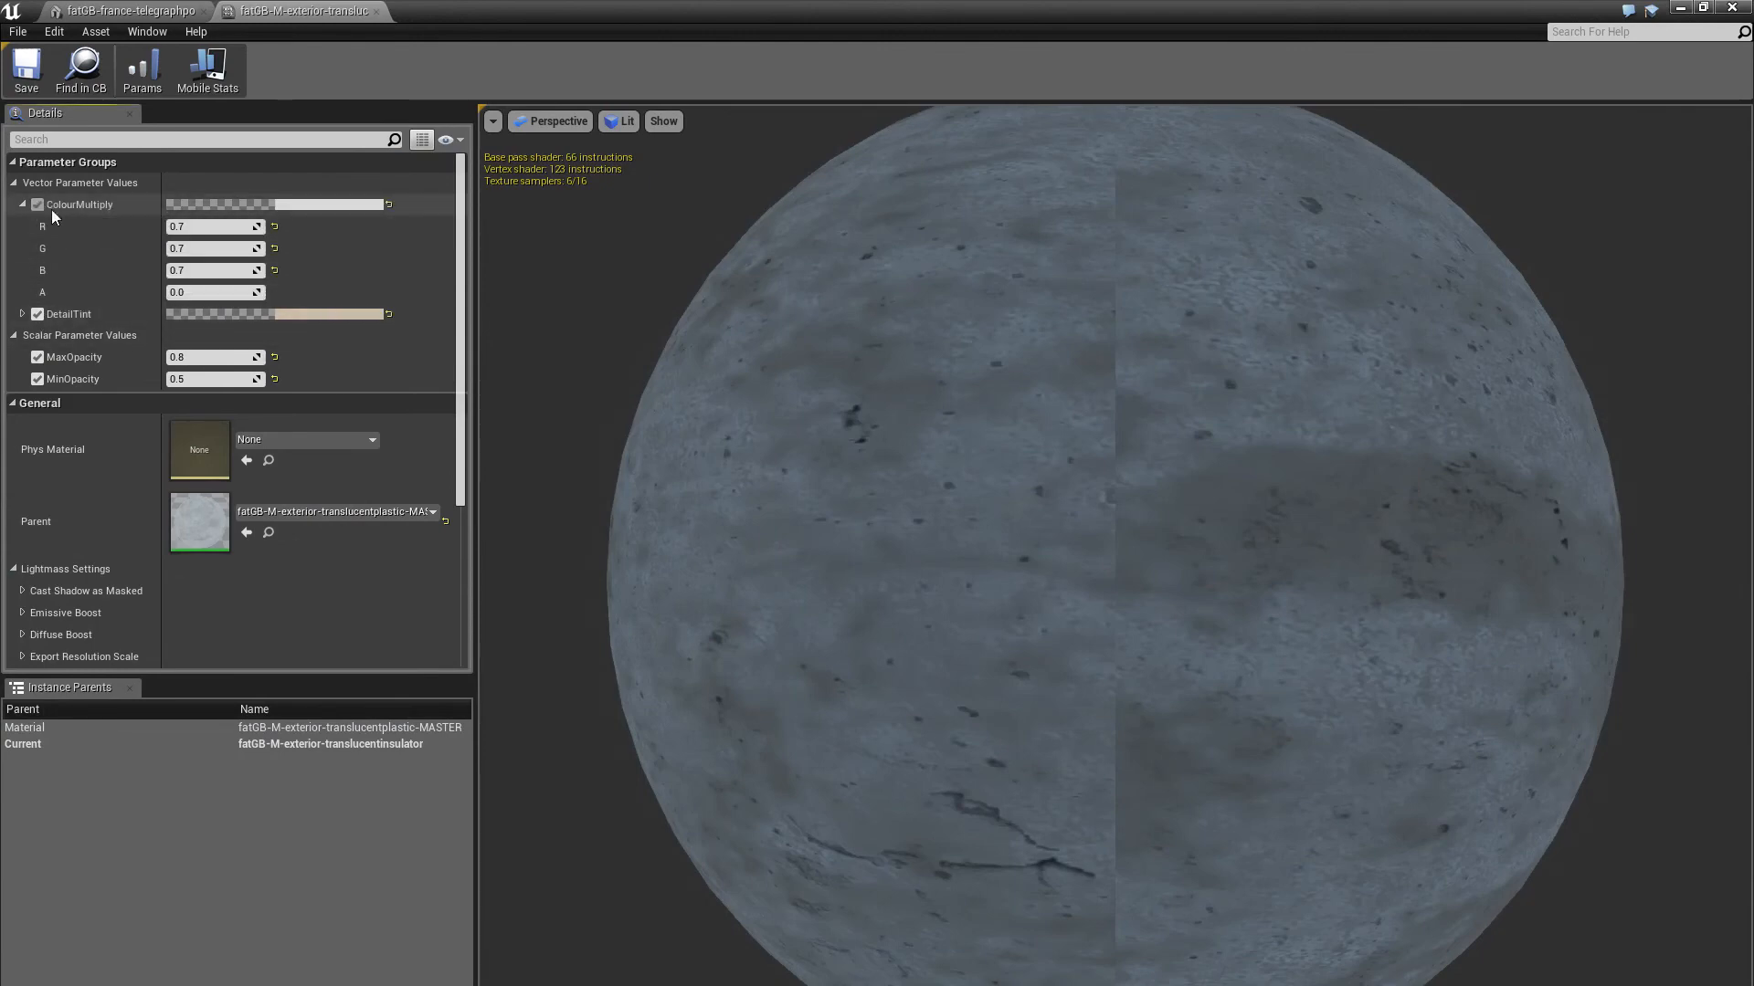
{"action": "left_click", "coordinate": [311, 204]}
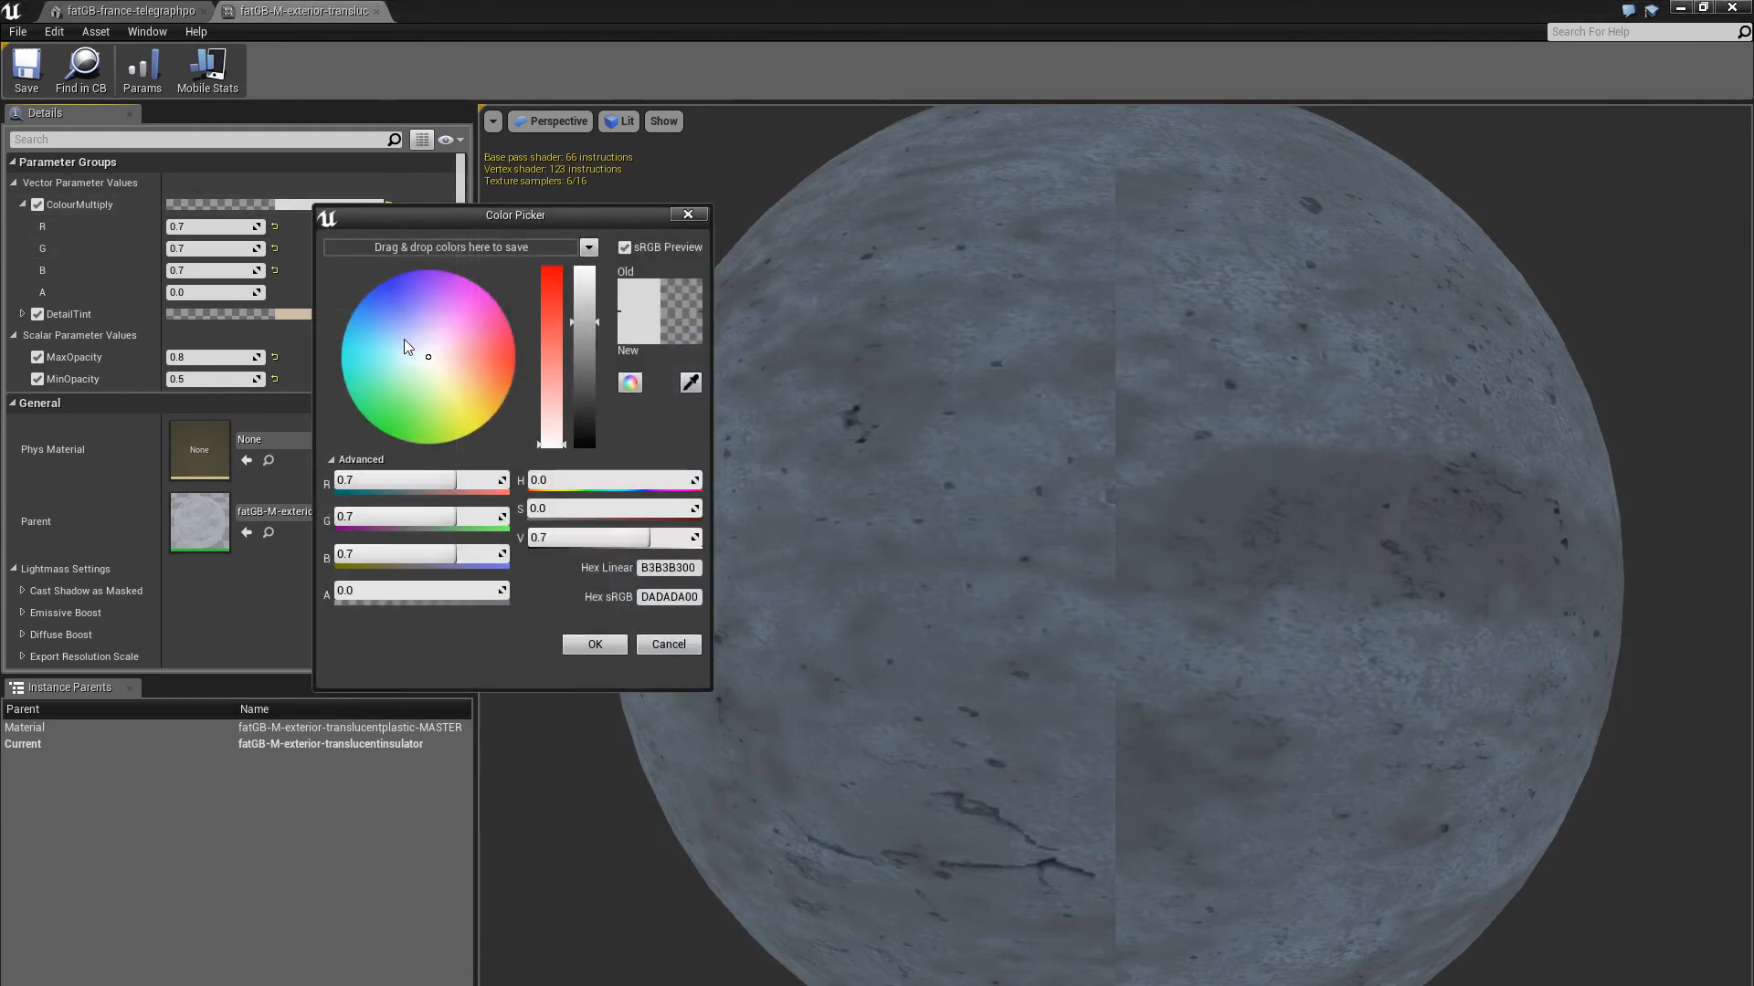
{"action": "left_click", "coordinate": [404, 339]}
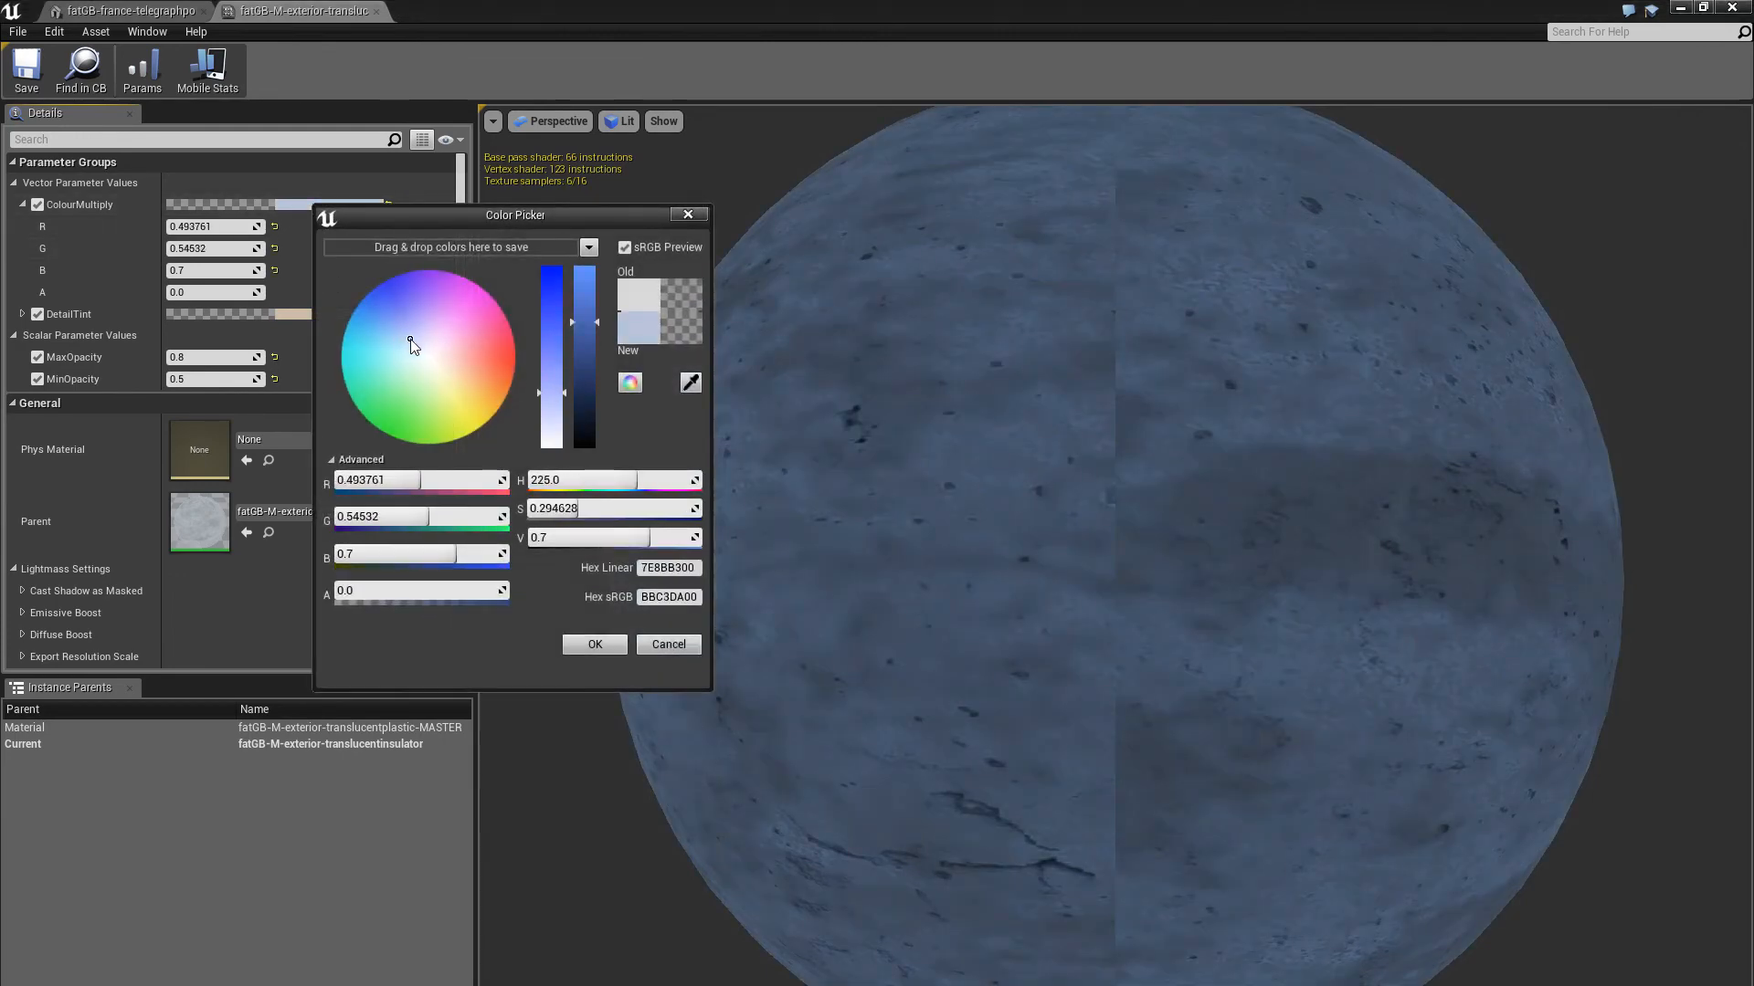
{"action": "left_click_drag", "start_coordinate": [410, 341], "coordinate": [404, 353]}
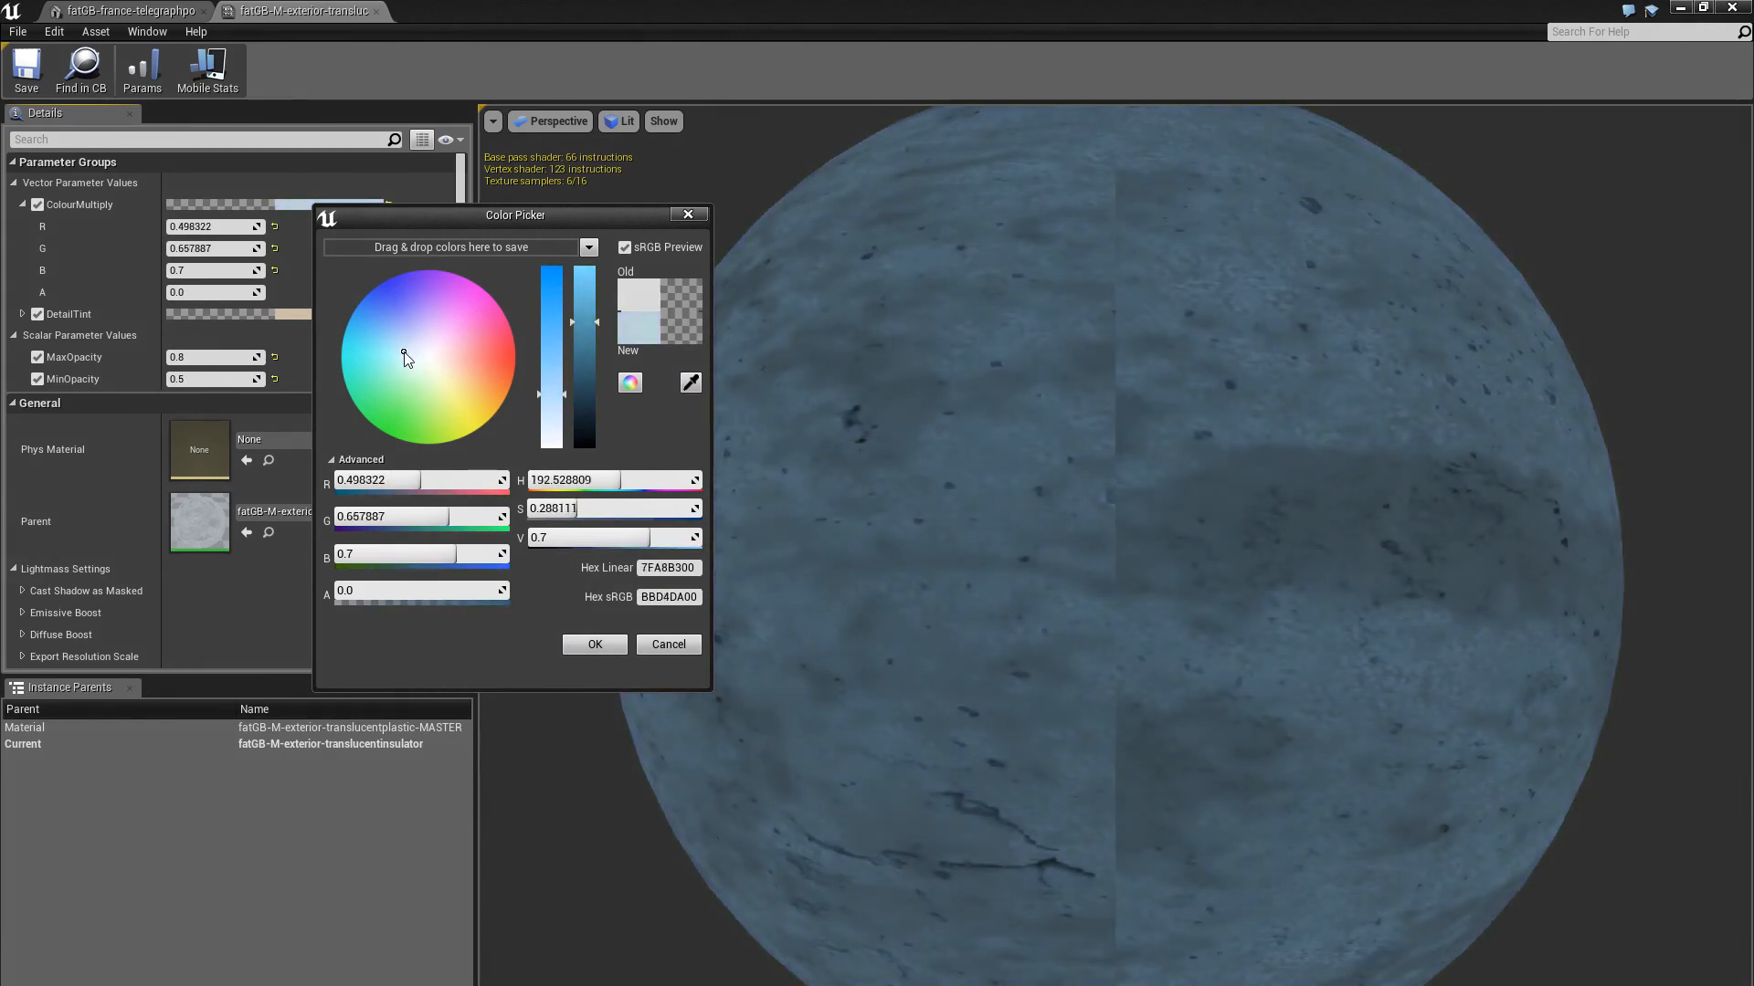
{"action": "left_click", "coordinate": [578, 641]}
Set the DetailTint colour to a lighter beige, R 0.75, G 0.625, B 0.5
{"action": "left_click", "coordinate": [311, 315]}
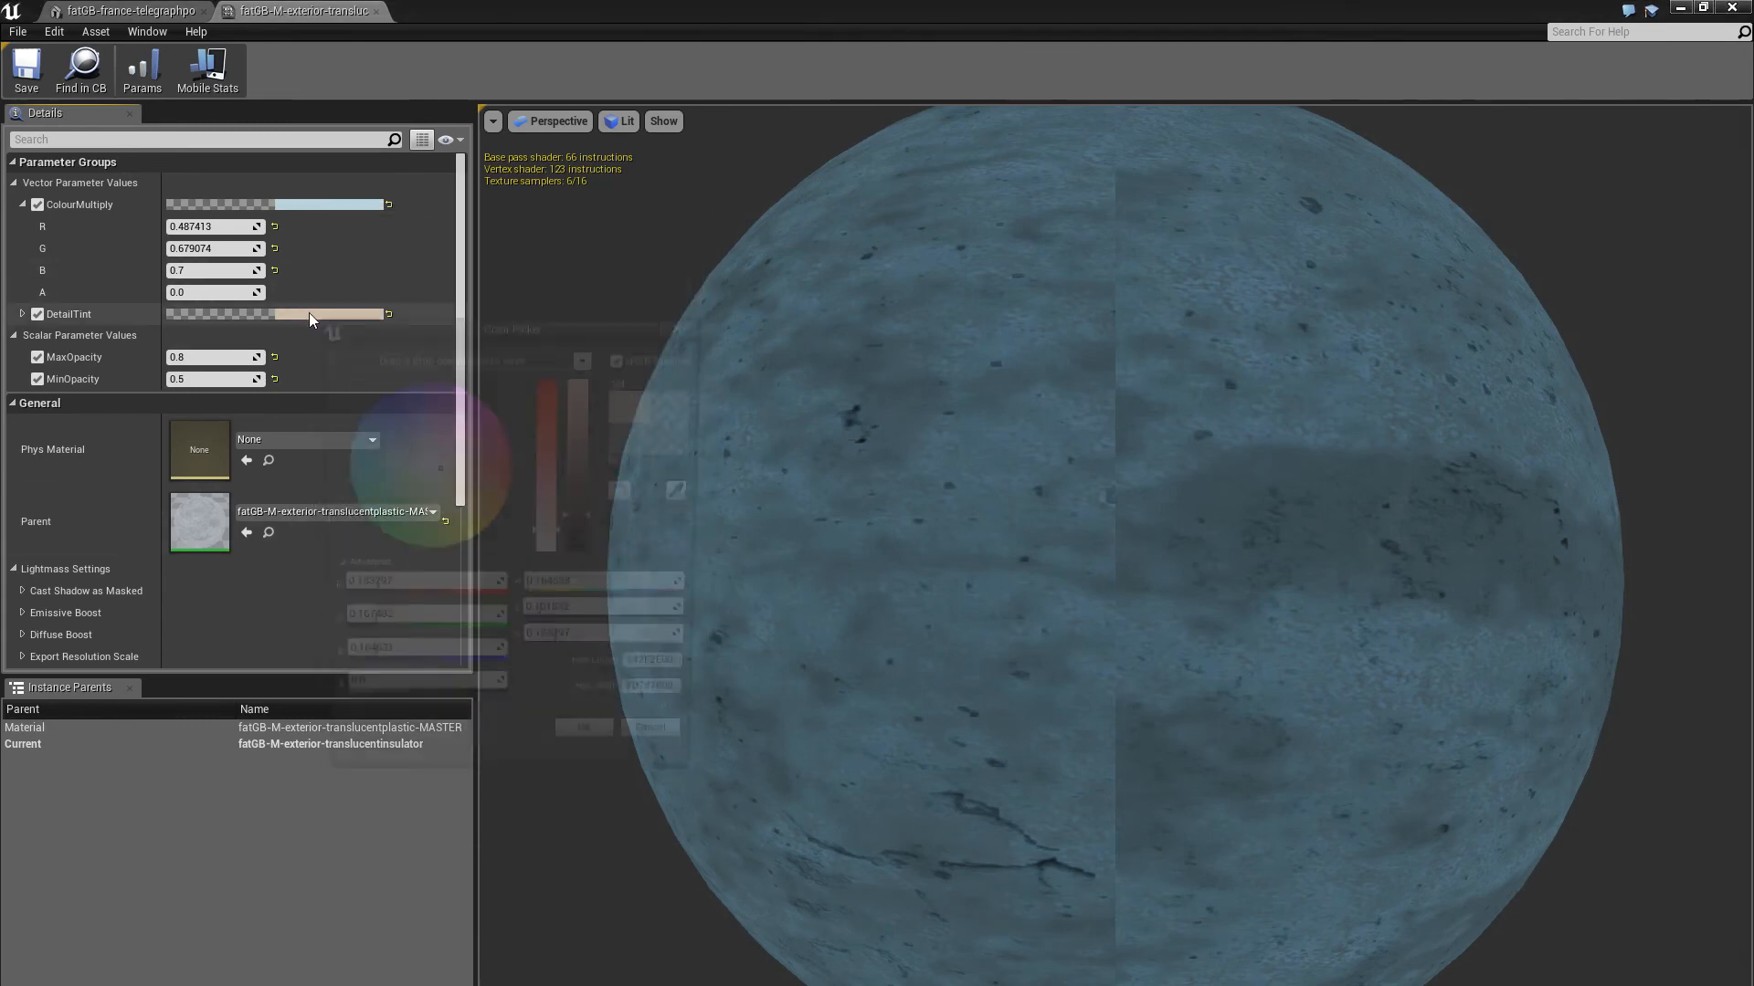
{"action": "left_click_drag", "start_coordinate": [579, 489], "coordinate": [562, 420]}
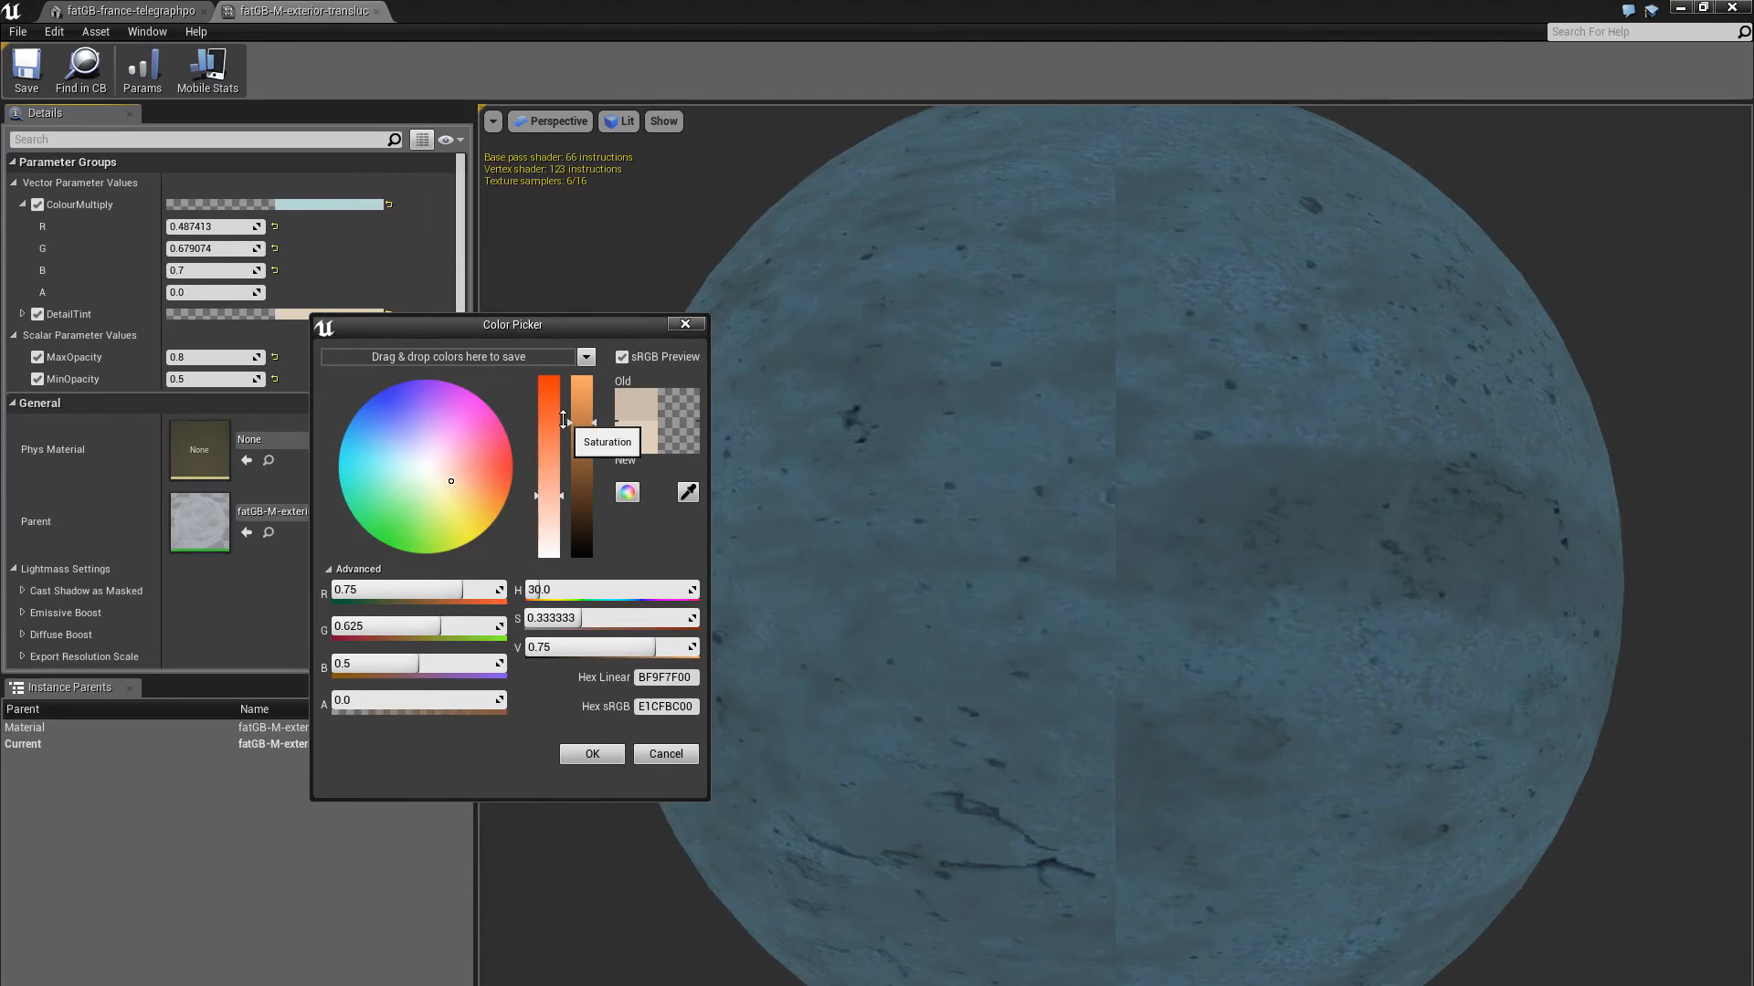
{"action": "left_click", "coordinate": [603, 757]}
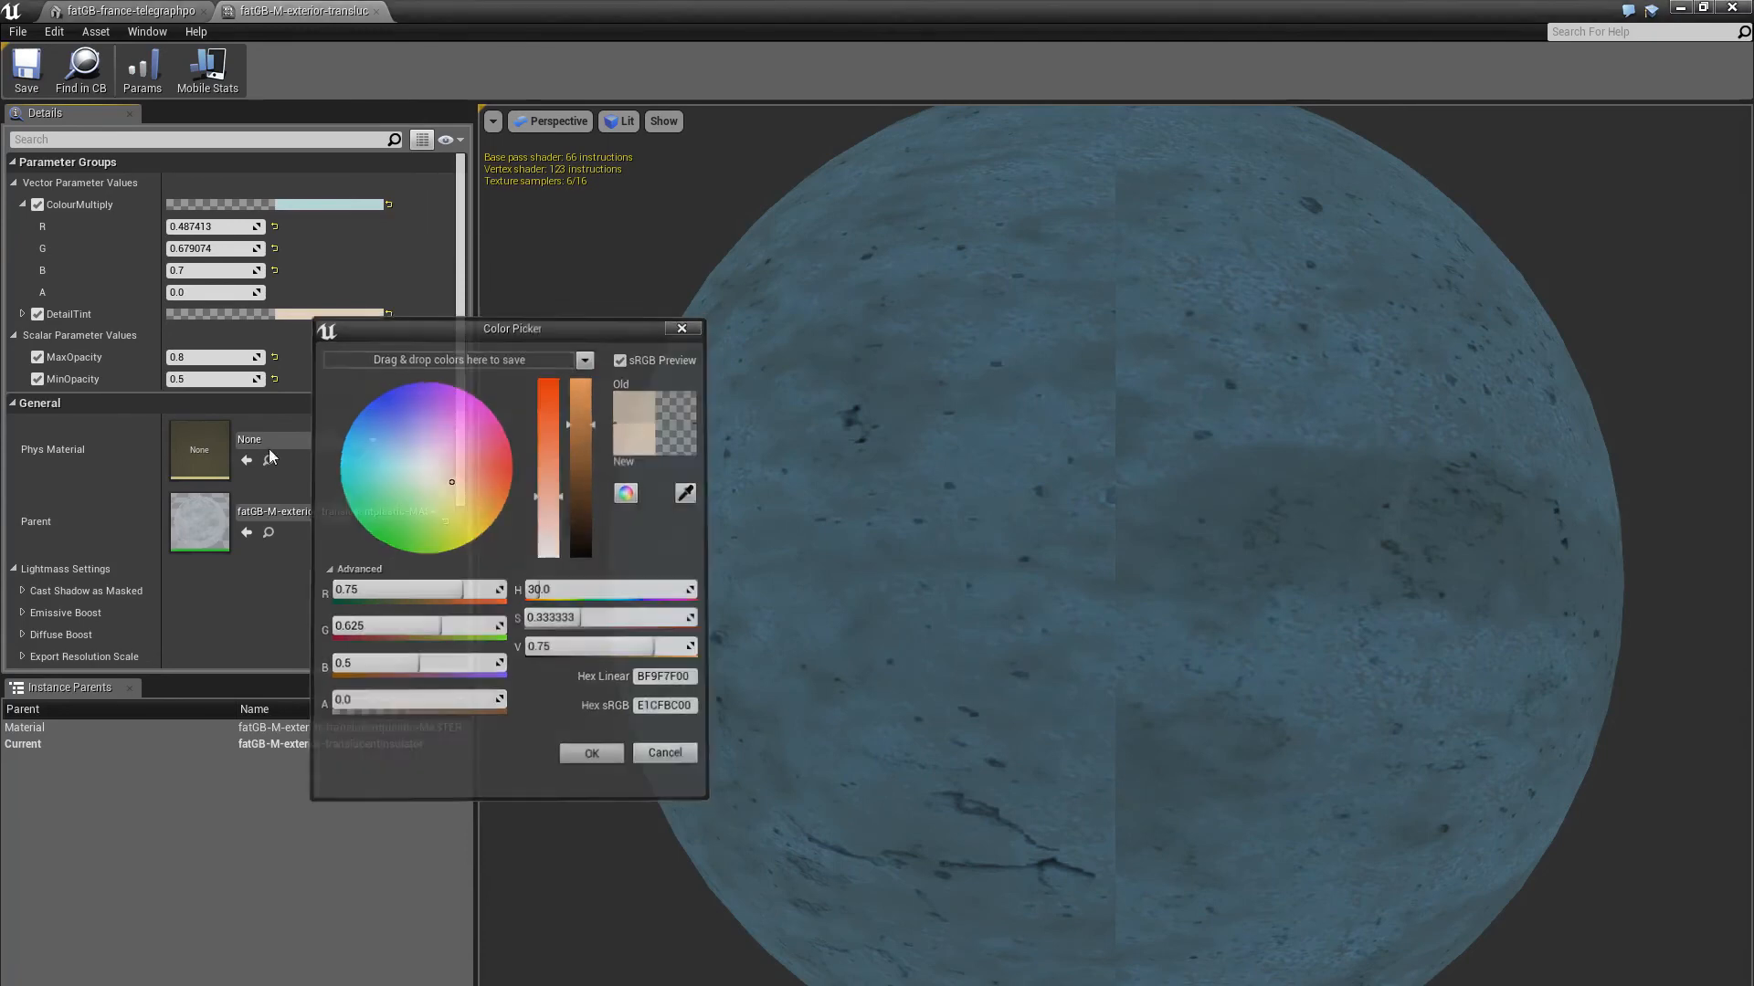
Set MinOpacity to 0.7, save the fatGB-M-exterior-translucentinsulator instance and close its editor
{"action": "left_click", "coordinate": [183, 379]}
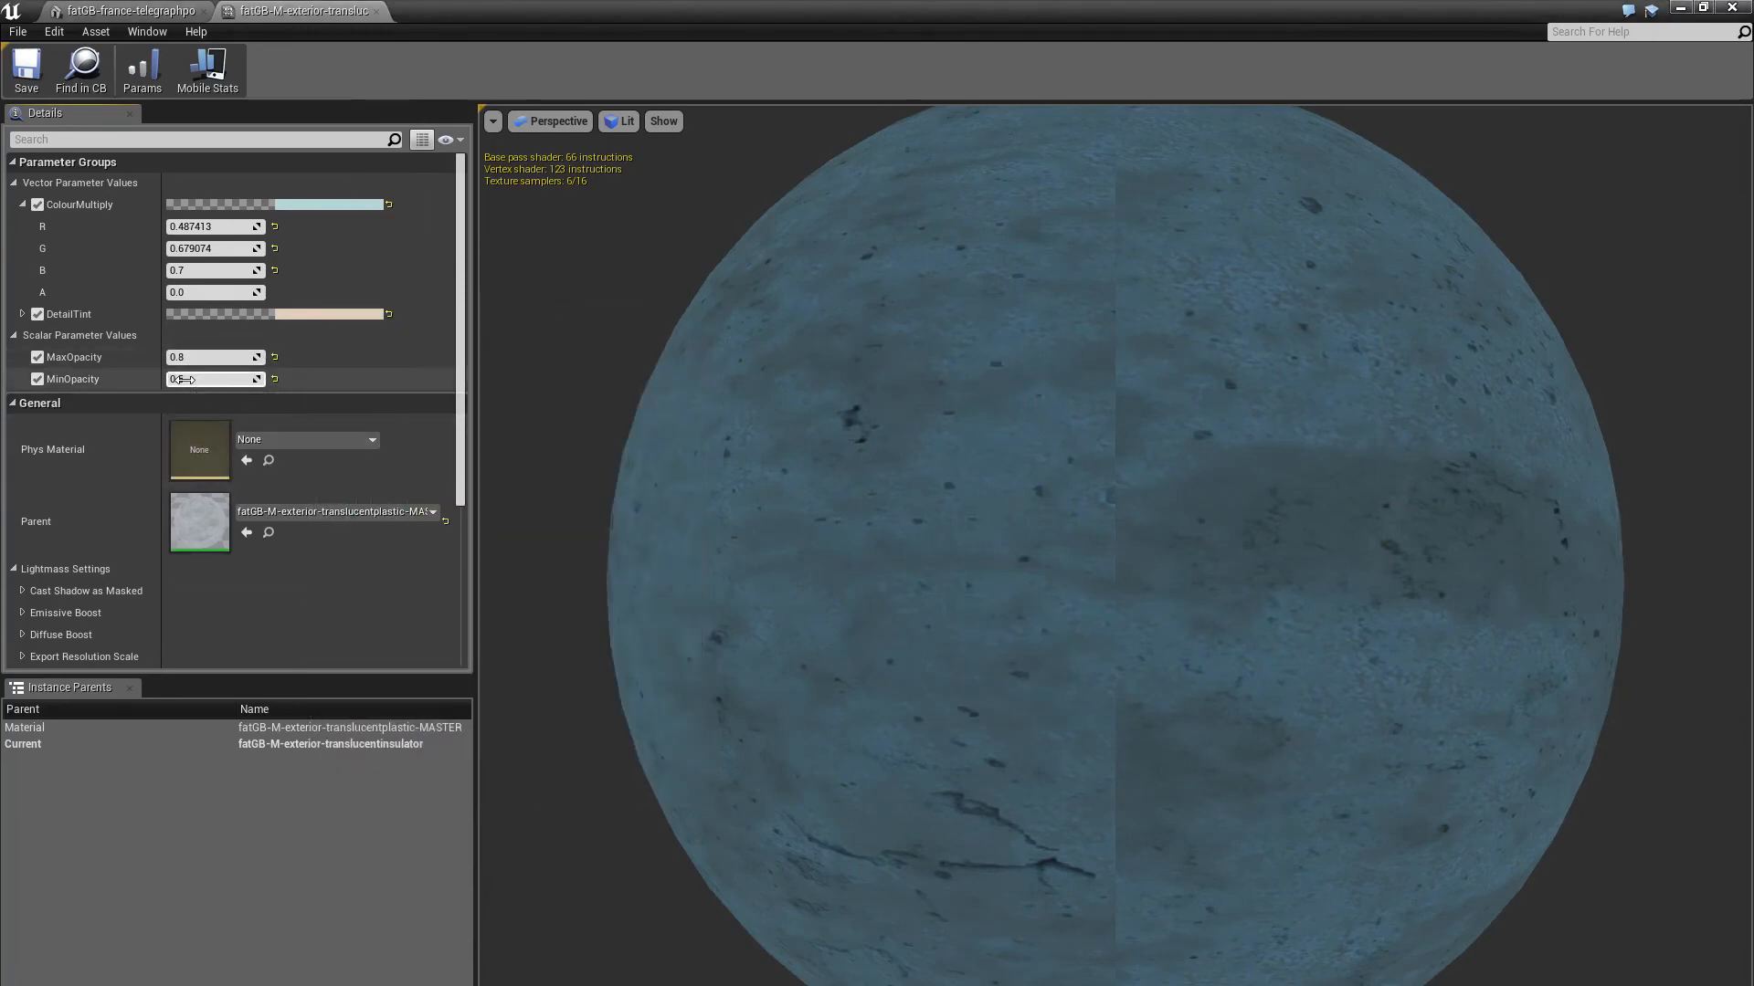
{"action": "type", "text": "0.7"}
{"action": "key", "text": "Return"}
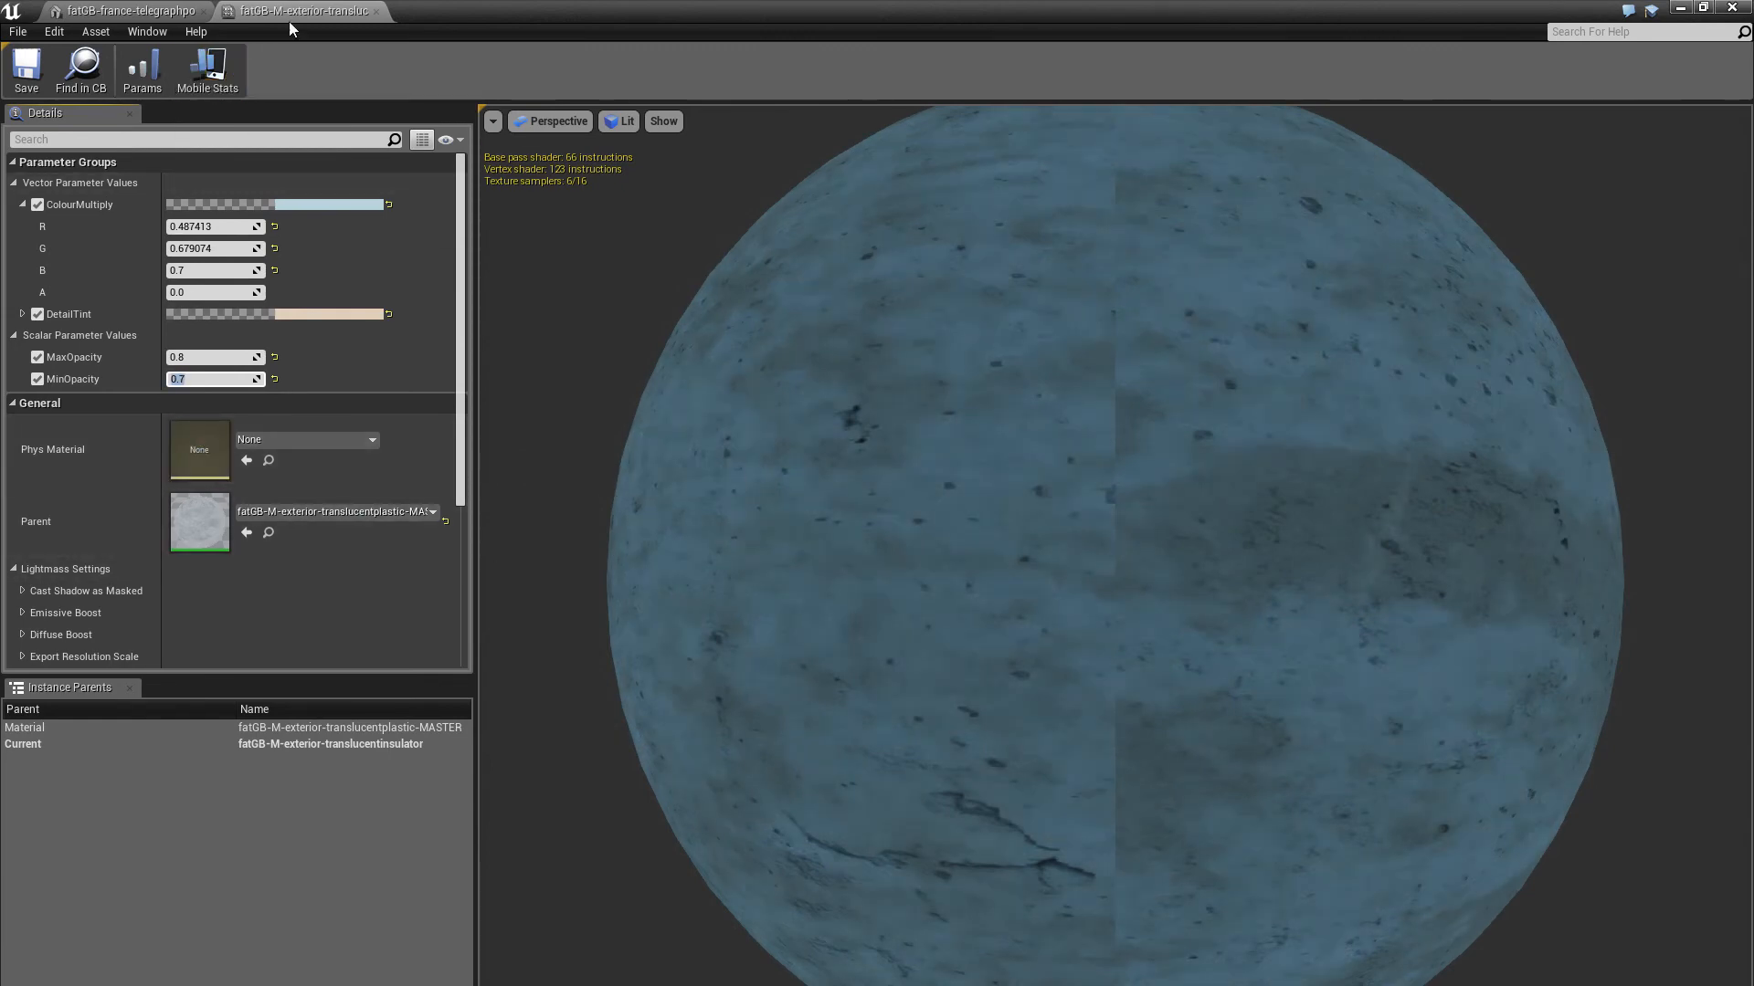
{"action": "left_click", "coordinate": [28, 71]}
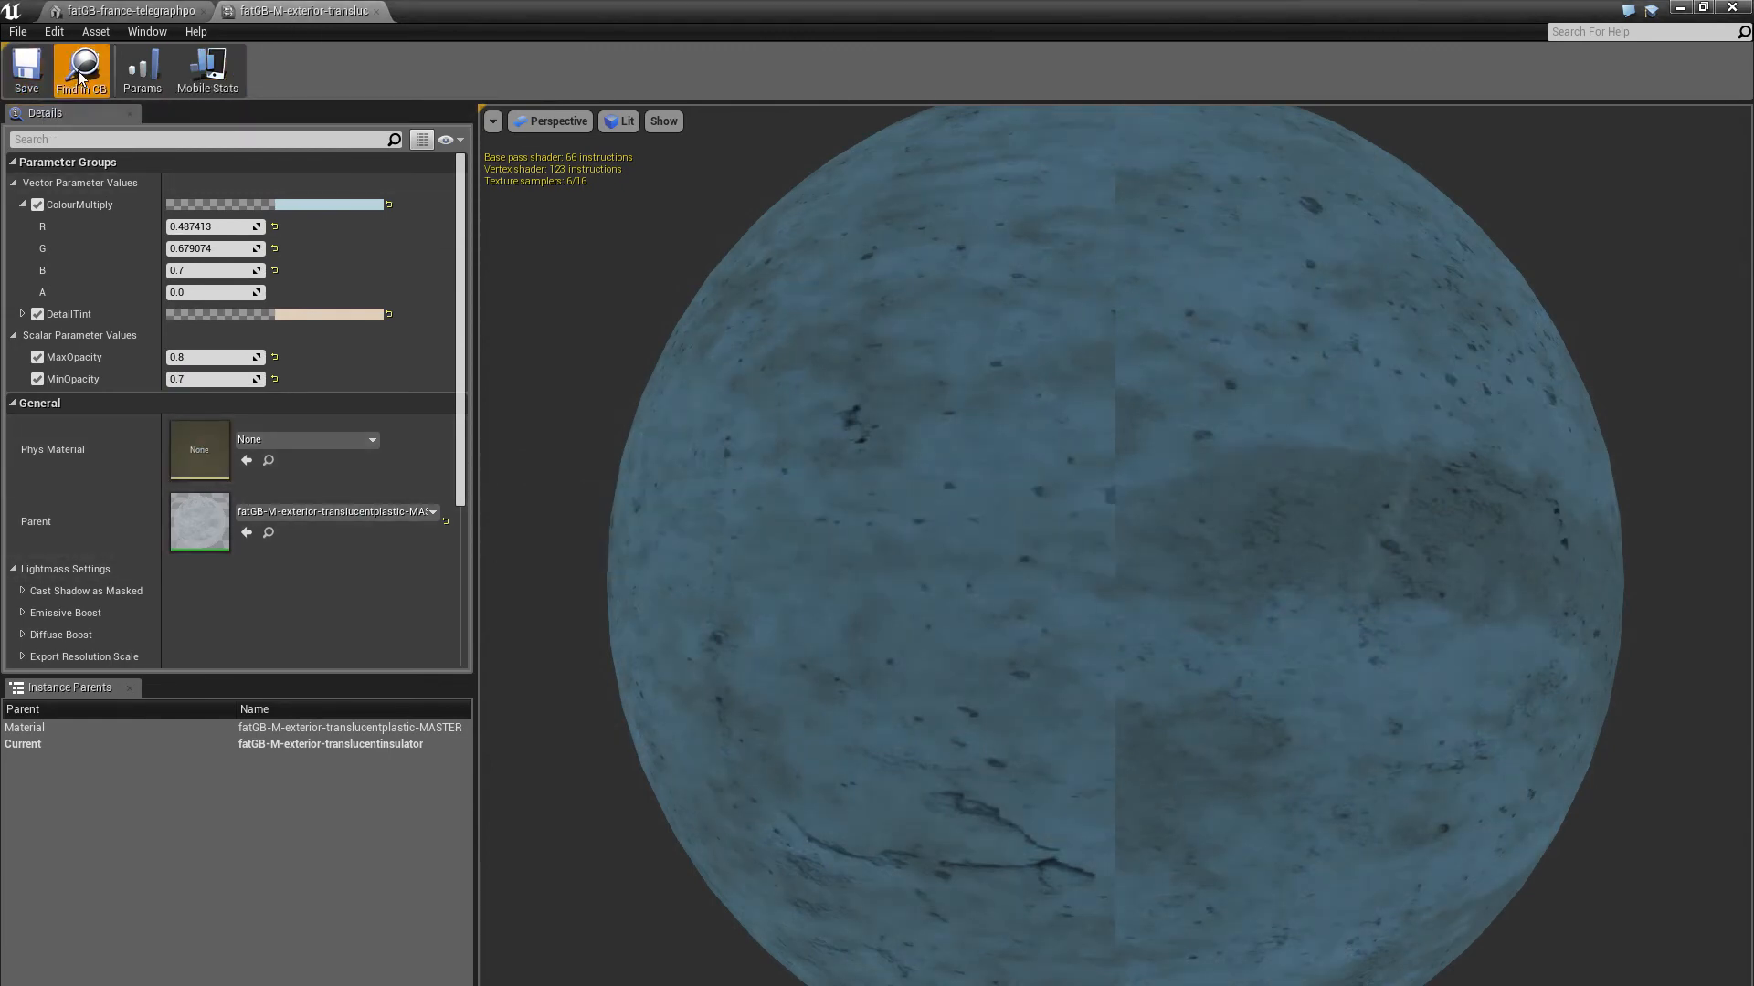
{"action": "left_click", "coordinate": [375, 11]}
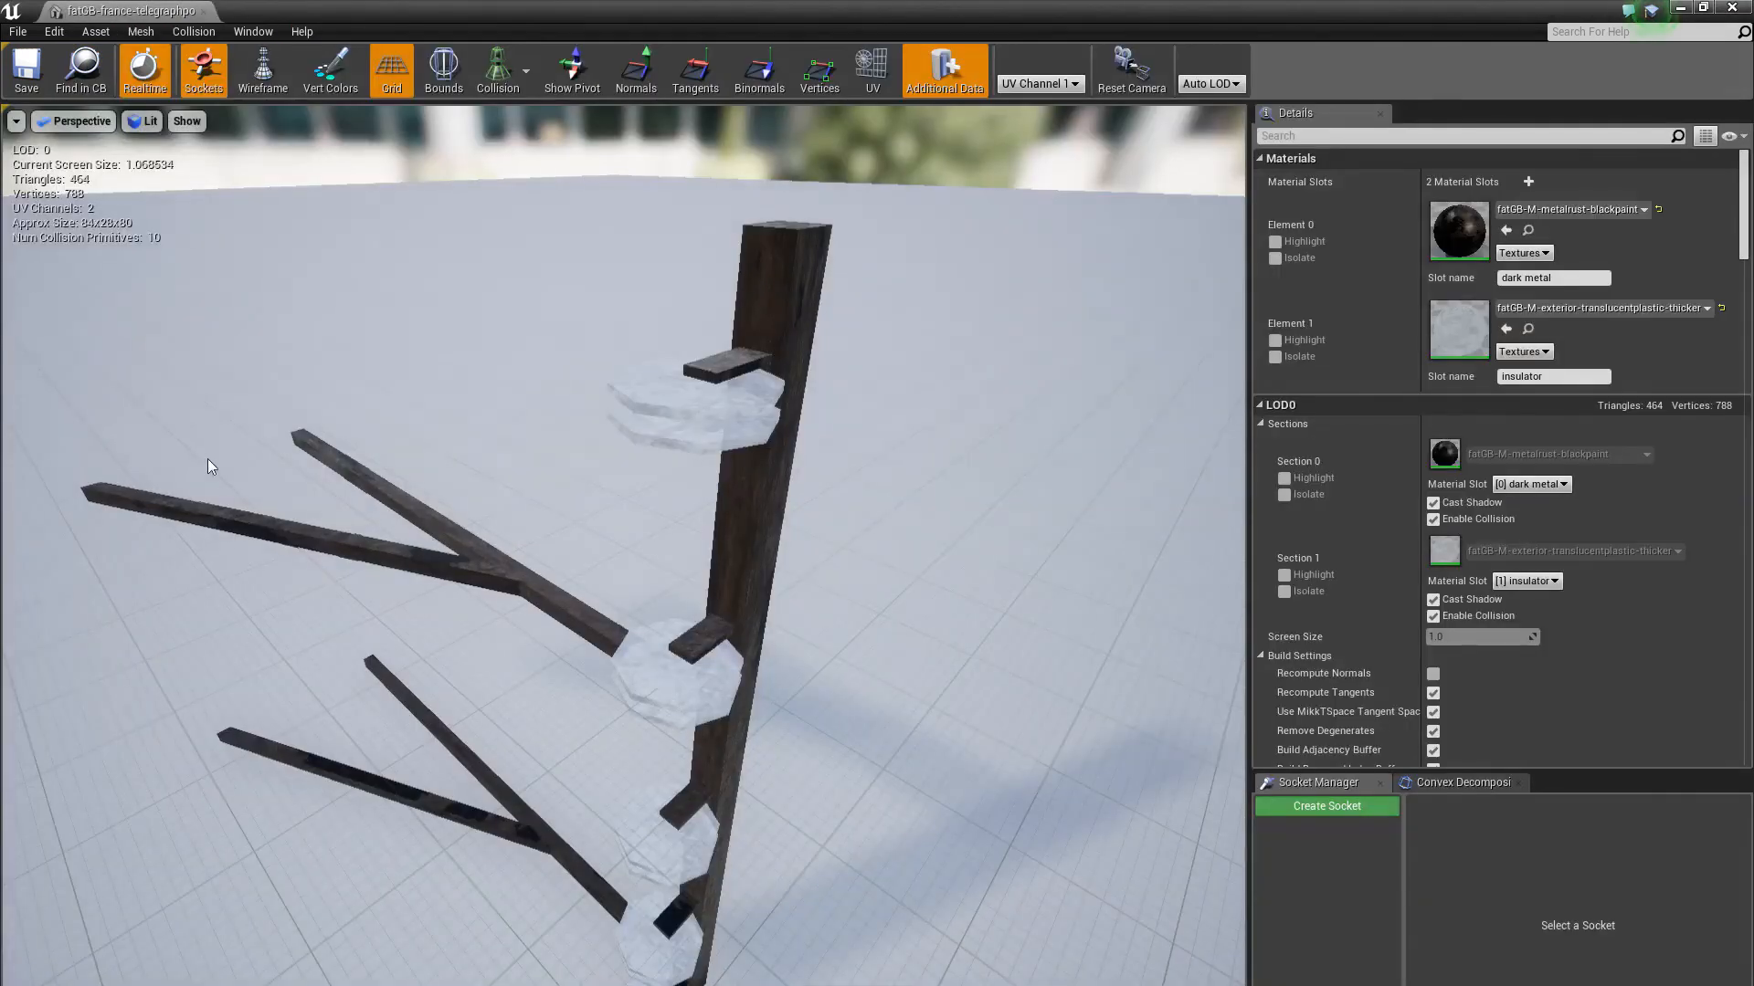
Assign fatGB-M-exterior-translucentinsulator to the mesh's insulator slot and inspect the insulators on the pole
{"action": "left_click", "coordinate": [1507, 329]}
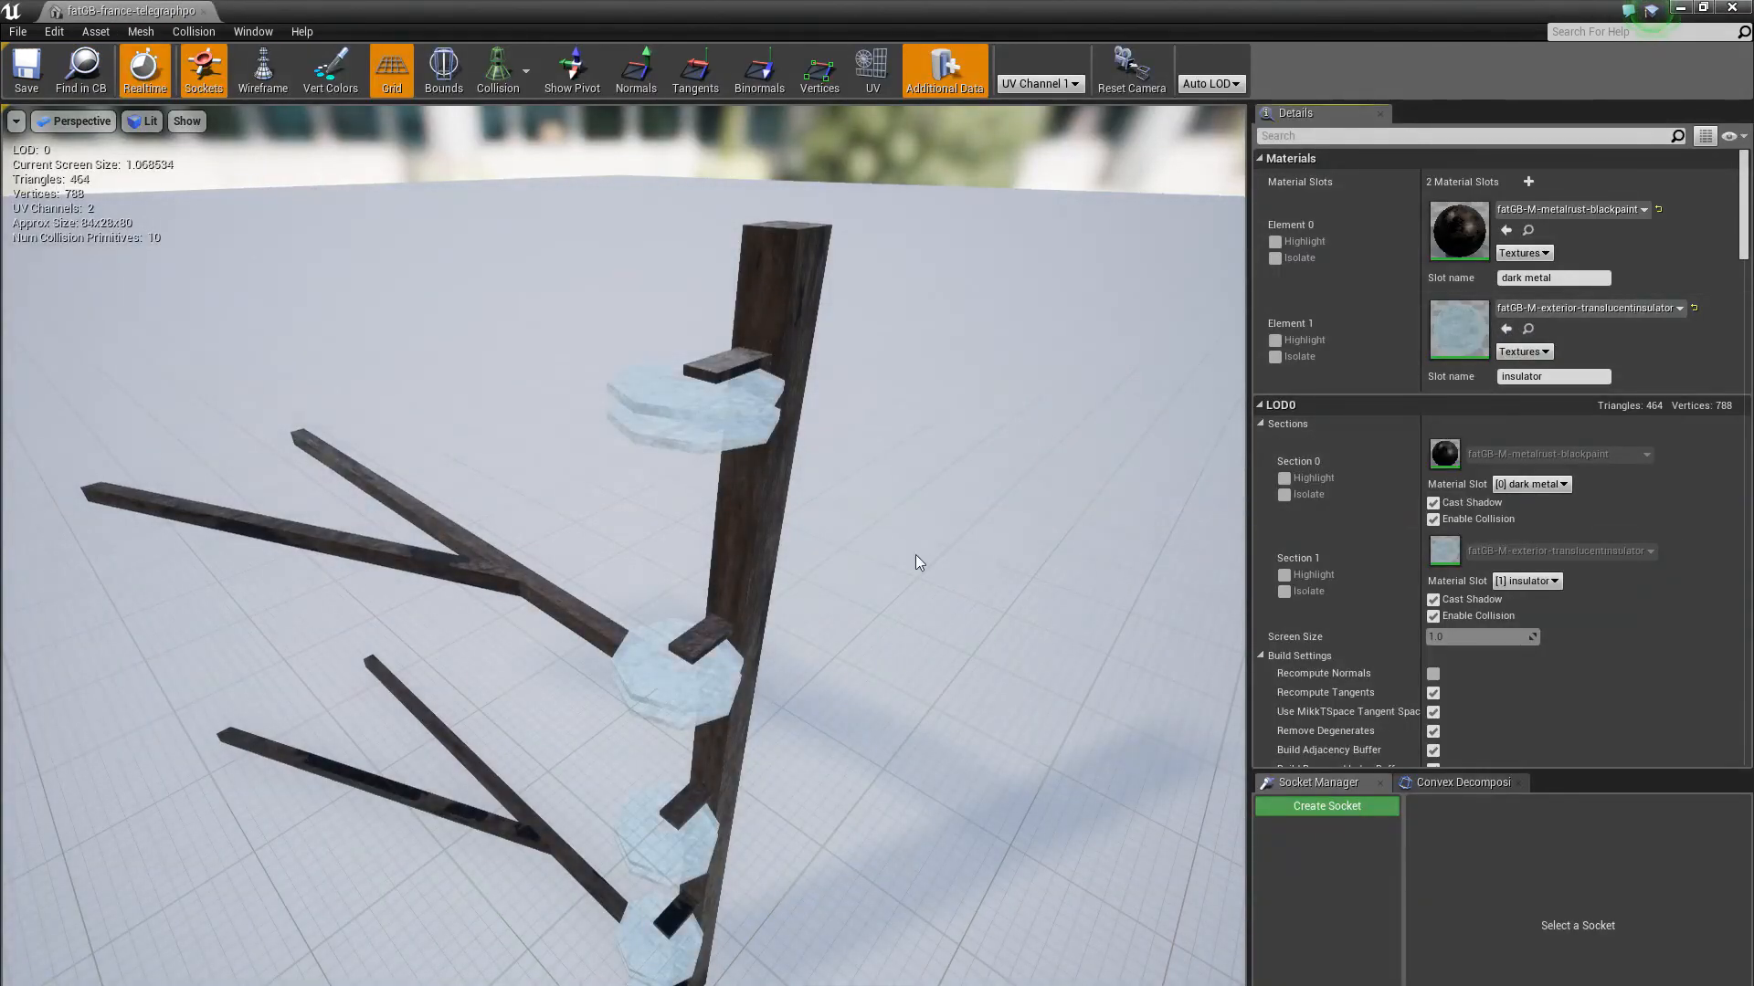
{"action": "left_click_drag", "start_coordinate": [915, 556], "coordinate": [915, 484]}
{"action": "mouse_move", "coordinate": [804, 597]}
{"action": "right_mouse_down"}
{"action": "mouse_move", "coordinate": [776, 593]}
{"action": "mouse_move", "coordinate": [813, 594]}
{"action": "mouse_move", "coordinate": [811, 612]}
{"action": "mouse_move", "coordinate": [804, 597]}
{"action": "right_mouse_up"}
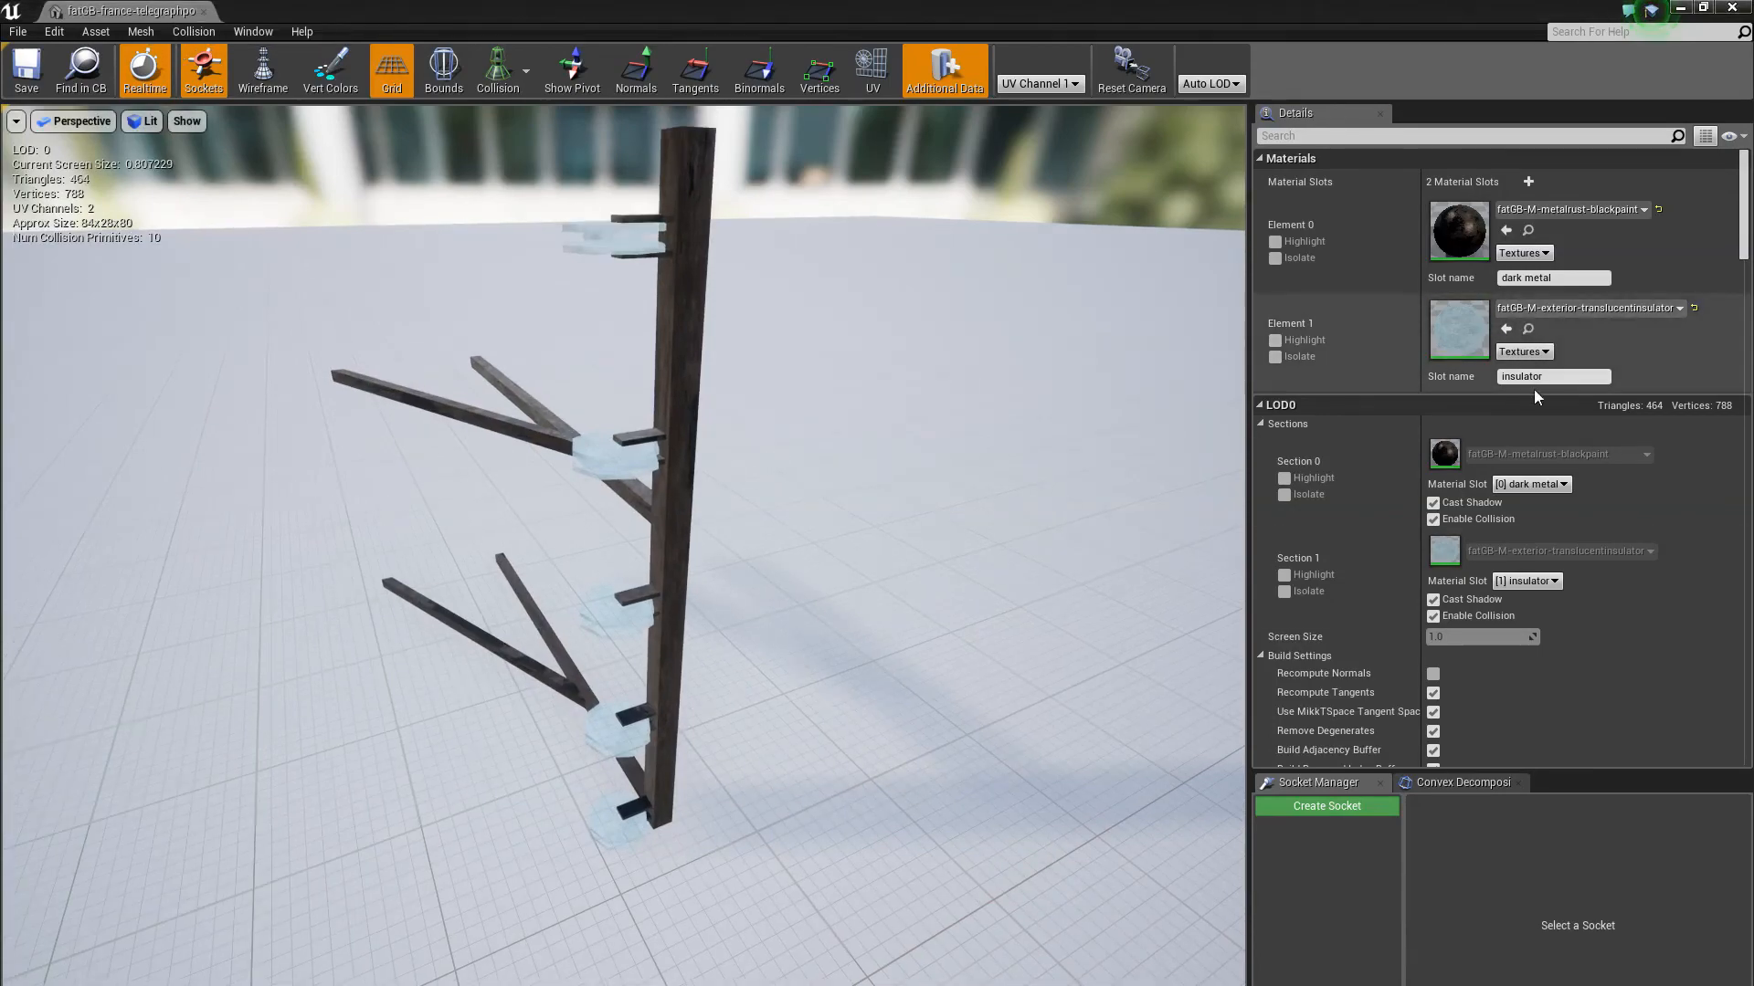
Reopen fatGB-M-exterior-translucentinsulator in its own window and arrange it beside an enlarged telegraph pole mesh editor
{"action": "left_click_drag", "start_coordinate": [157, 14], "coordinate": [489, 134]}
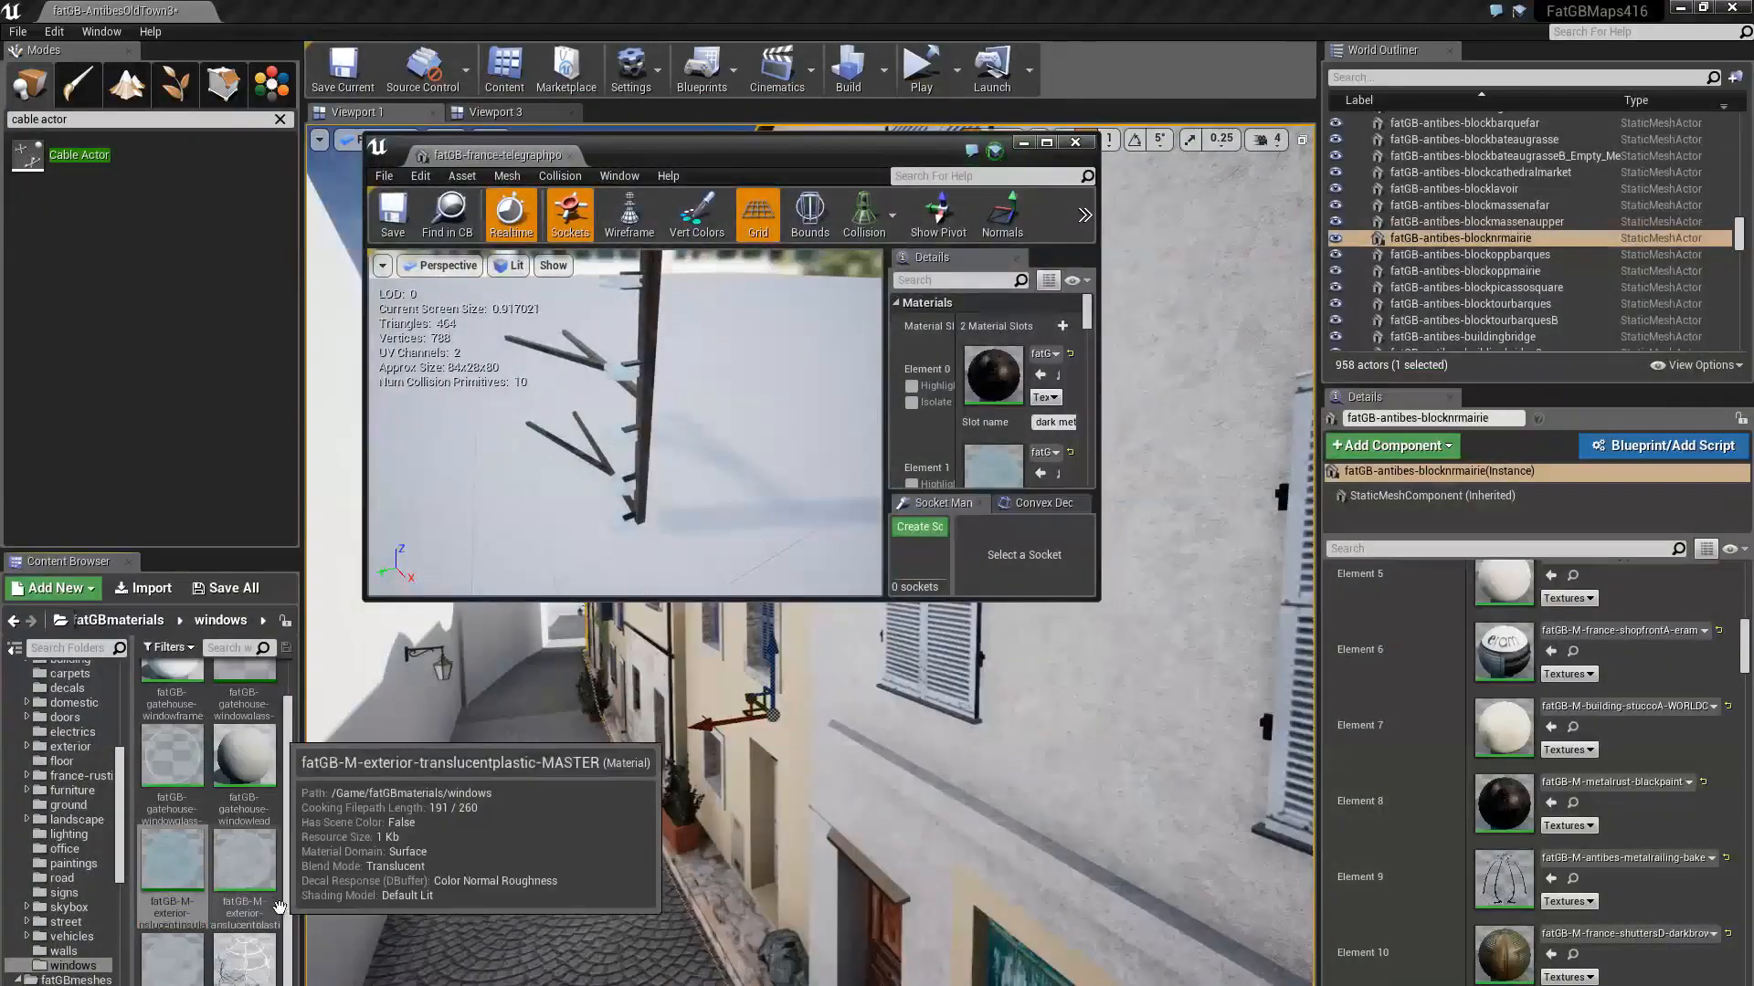
{"action": "double_click", "coordinate": [172, 859]}
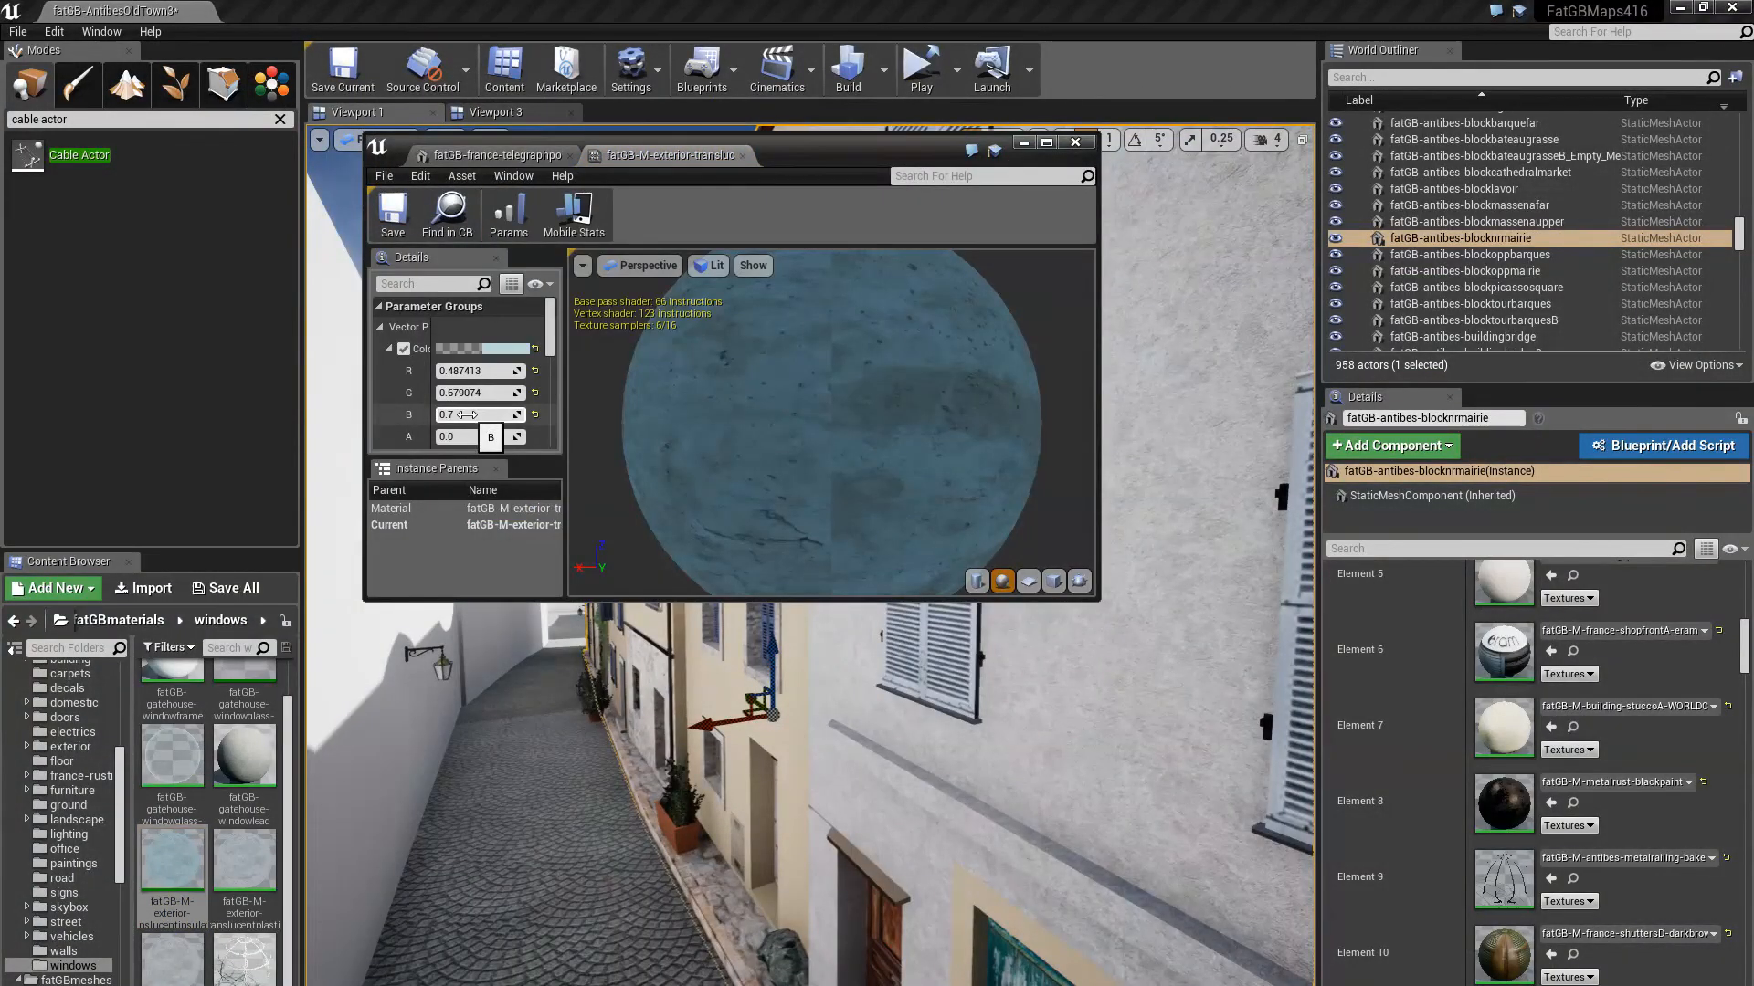
{"action": "left_click_drag", "start_coordinate": [803, 164], "coordinate": [518, 500]}
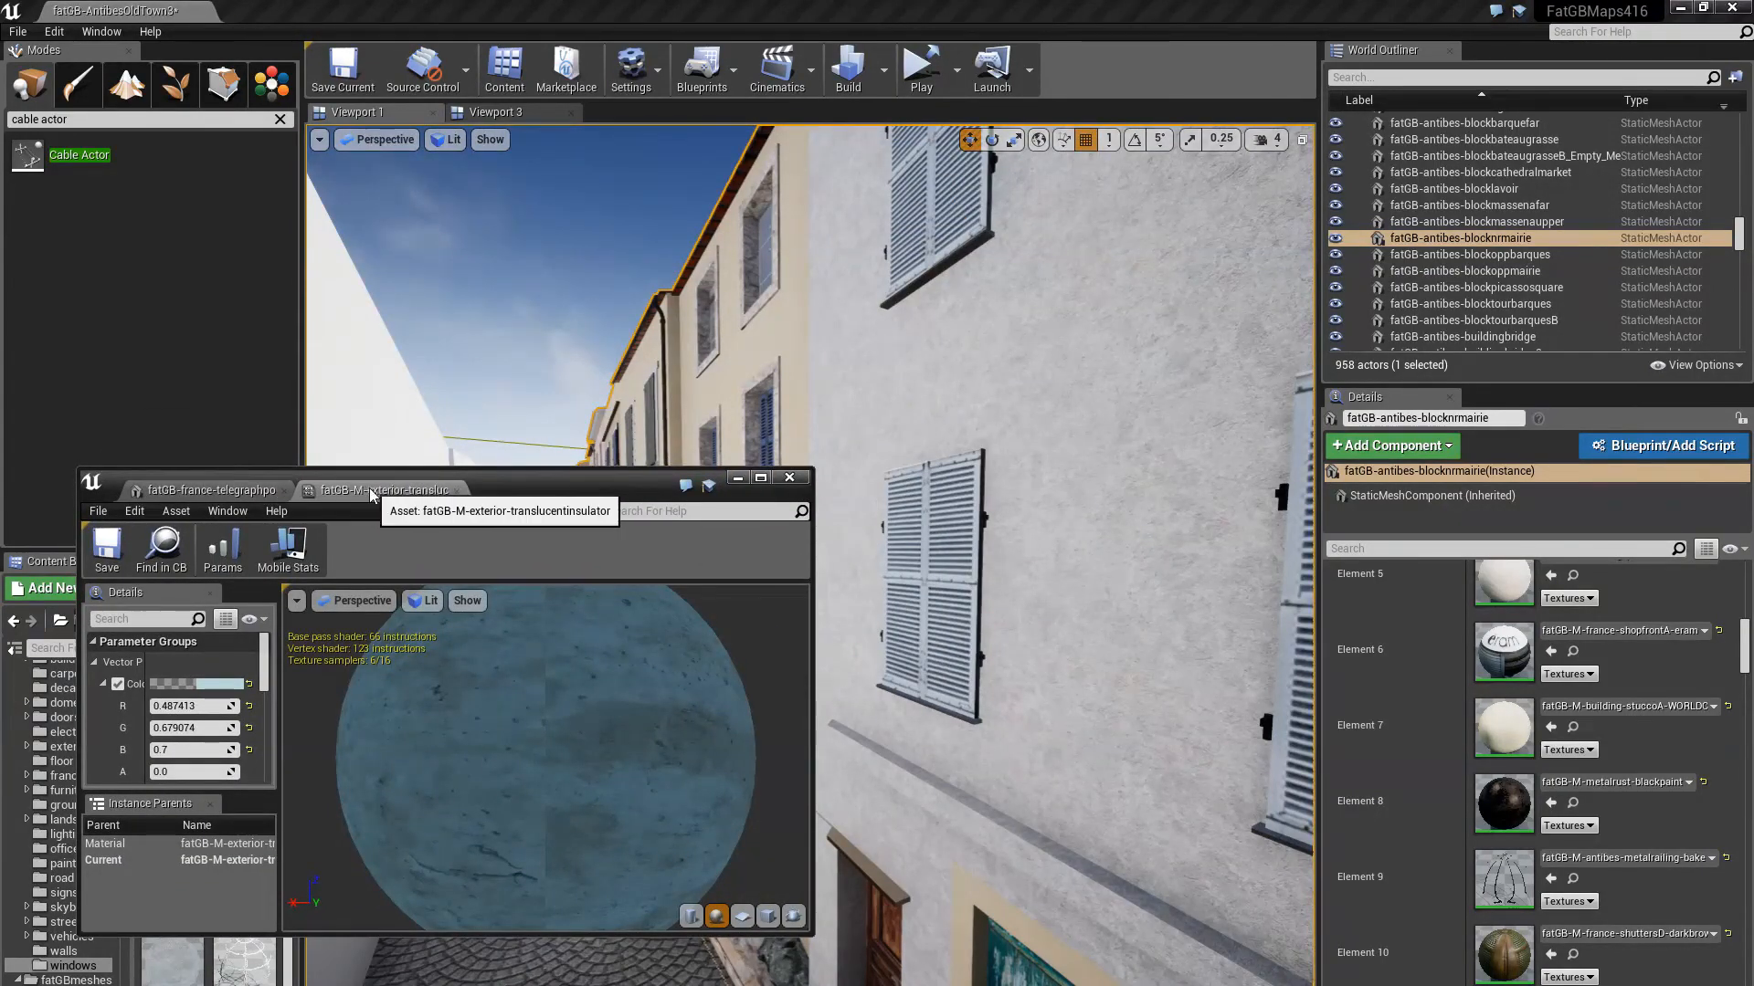
{"action": "left_click_drag", "start_coordinate": [384, 490], "coordinate": [954, 298]}
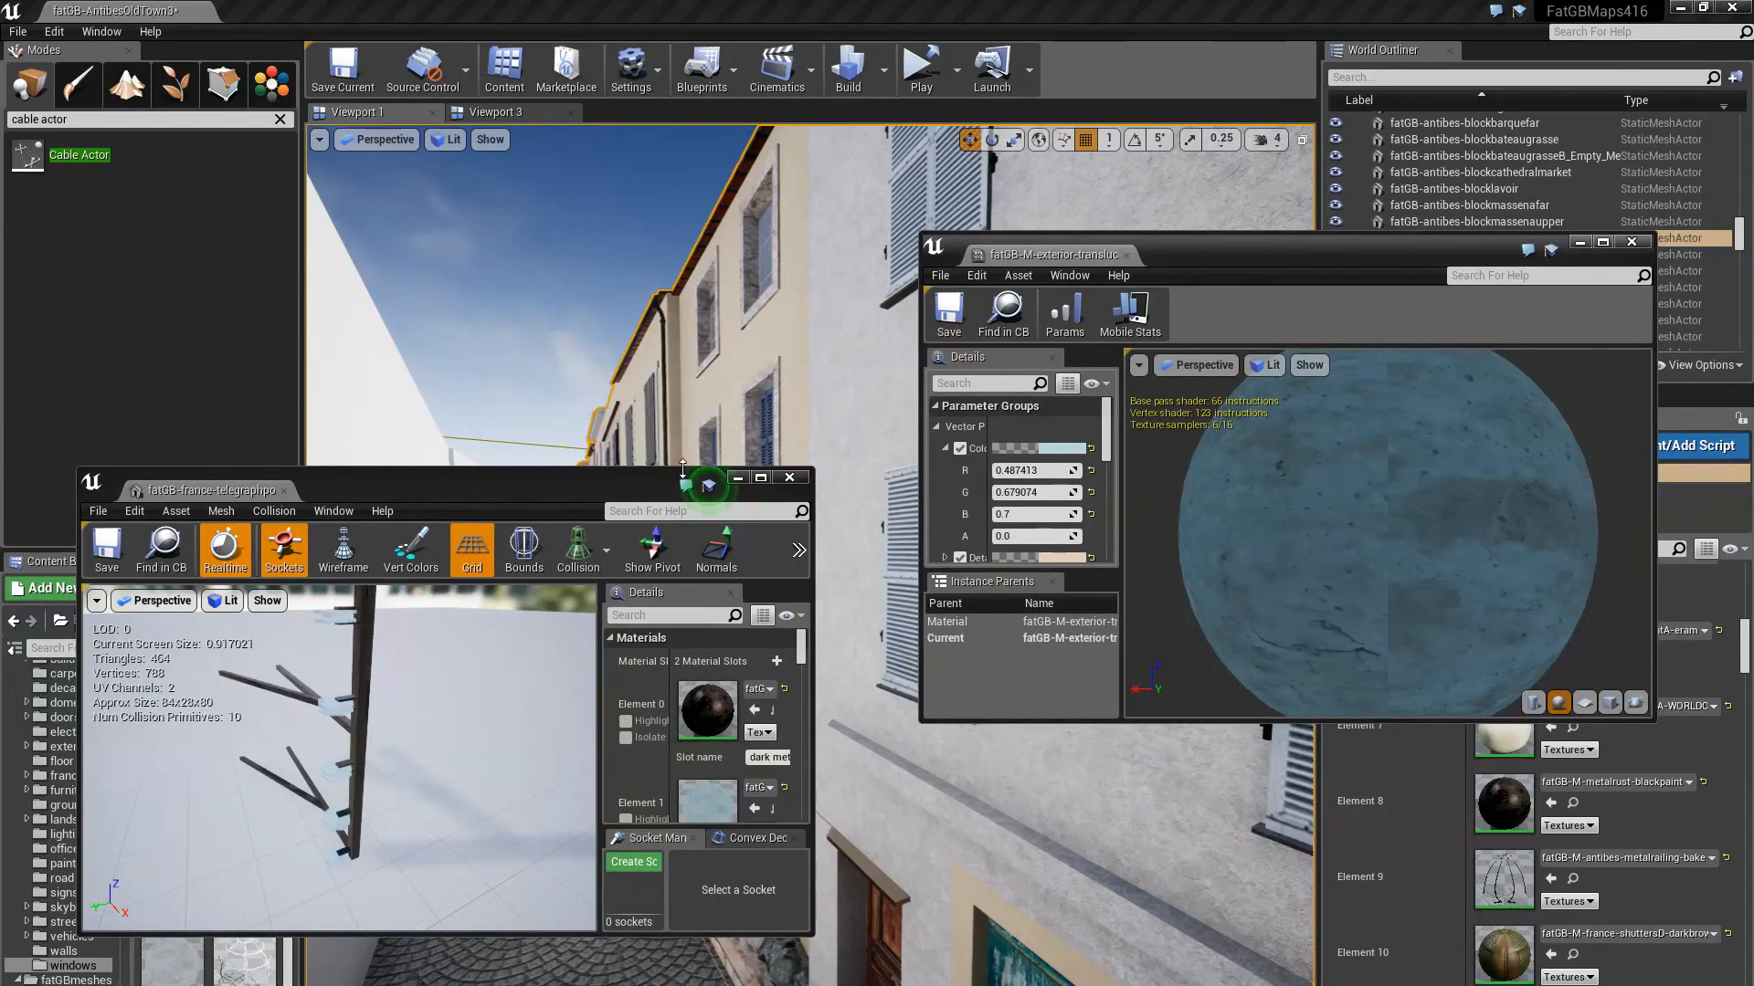
{"action": "left_click_drag", "start_coordinate": [683, 469], "coordinate": [684, 150]}
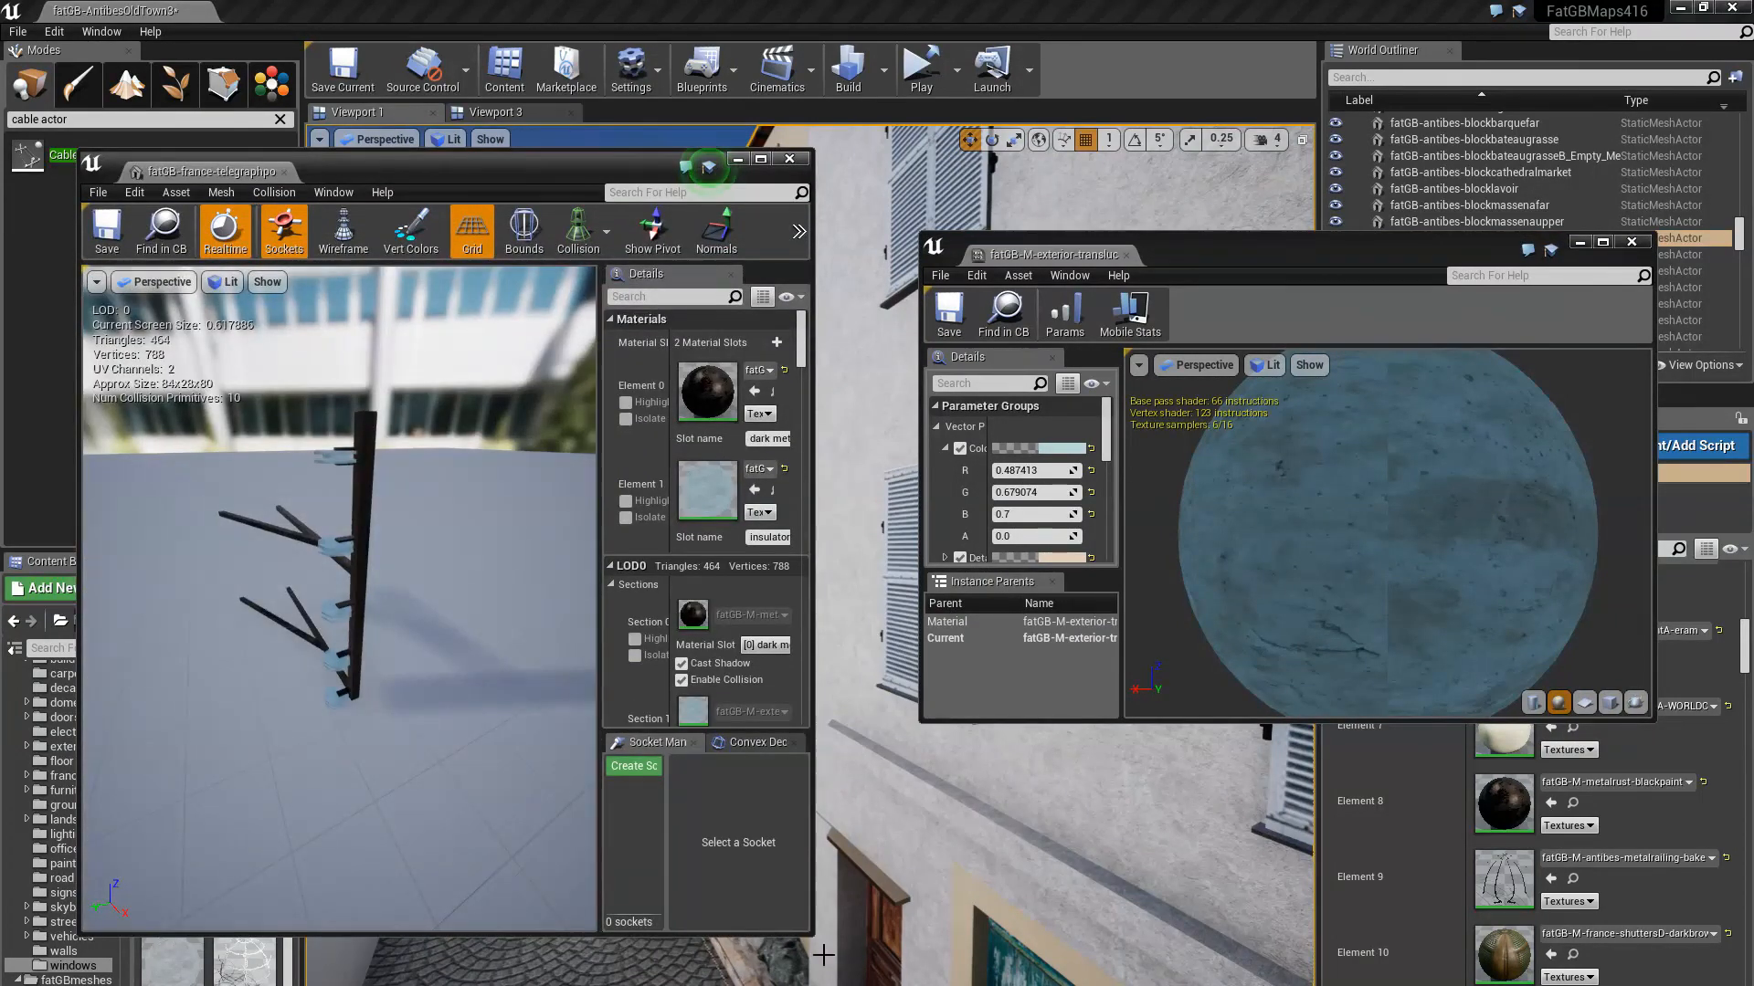
{"action": "left_click_drag", "start_coordinate": [811, 933], "coordinate": [931, 985]}
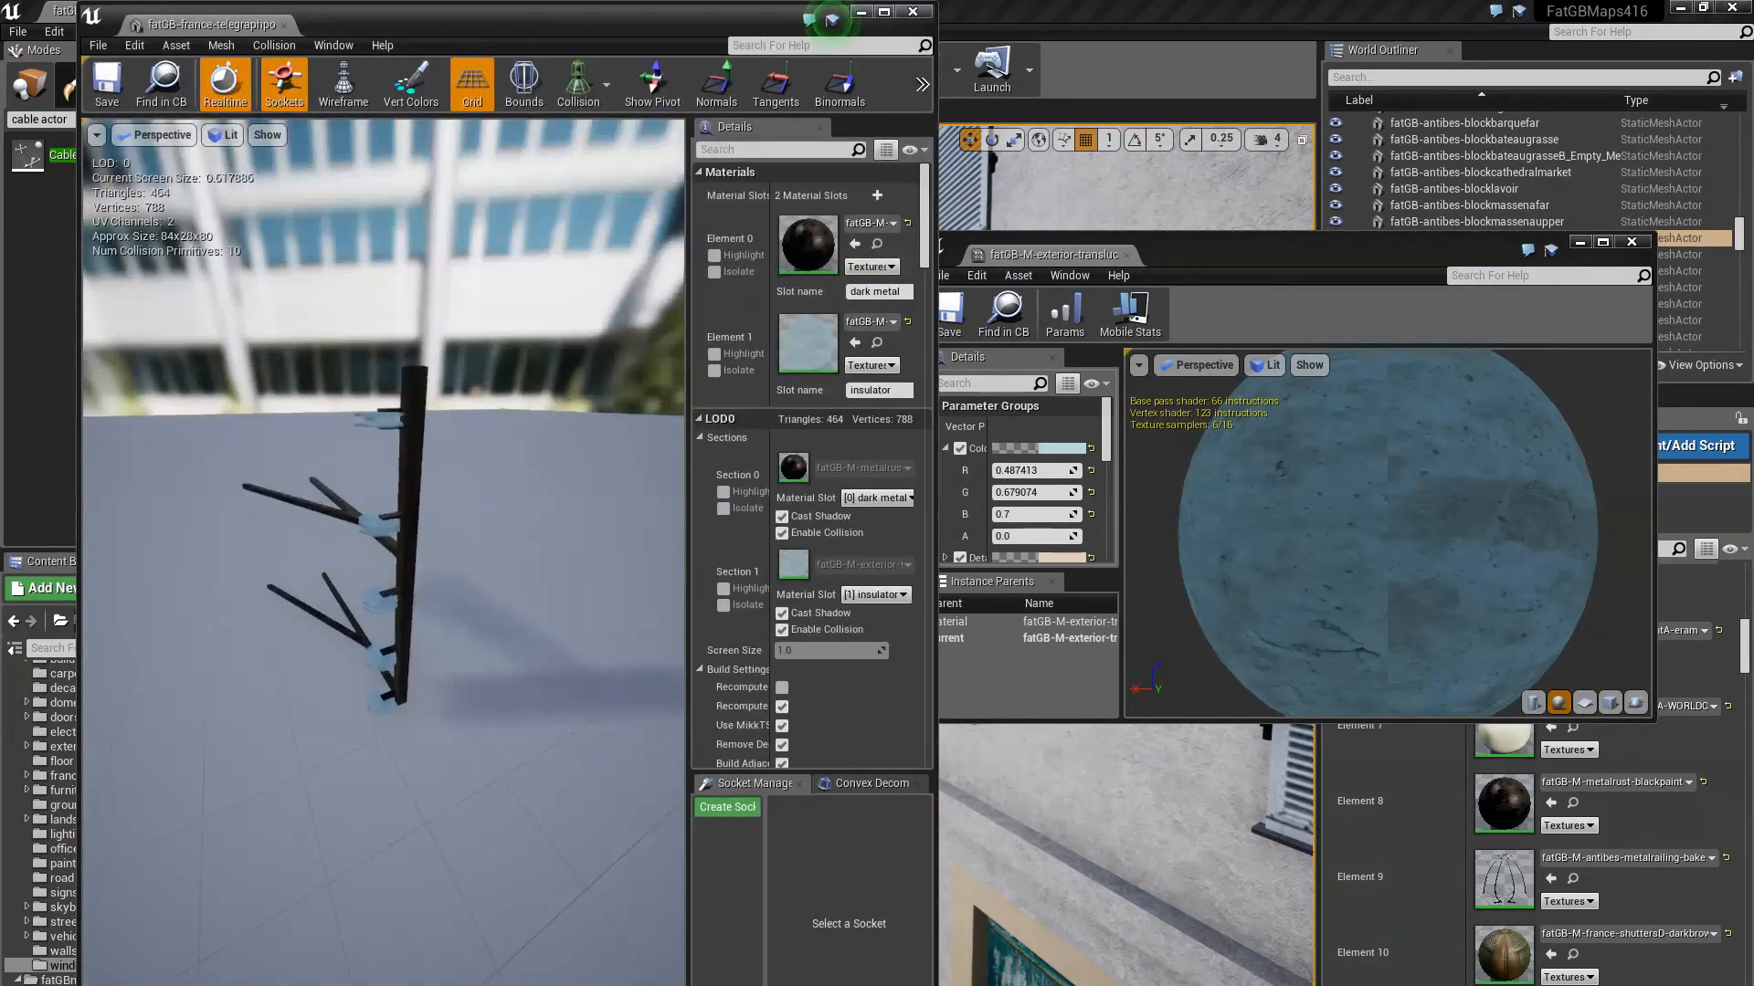
Set the insulator material's MaxOpacity to 1.0 and MinOpacity to 0.8, checking the effect on the pole mesh
{"action": "left_click_drag", "start_coordinate": [497, 704], "coordinate": [497, 705]}
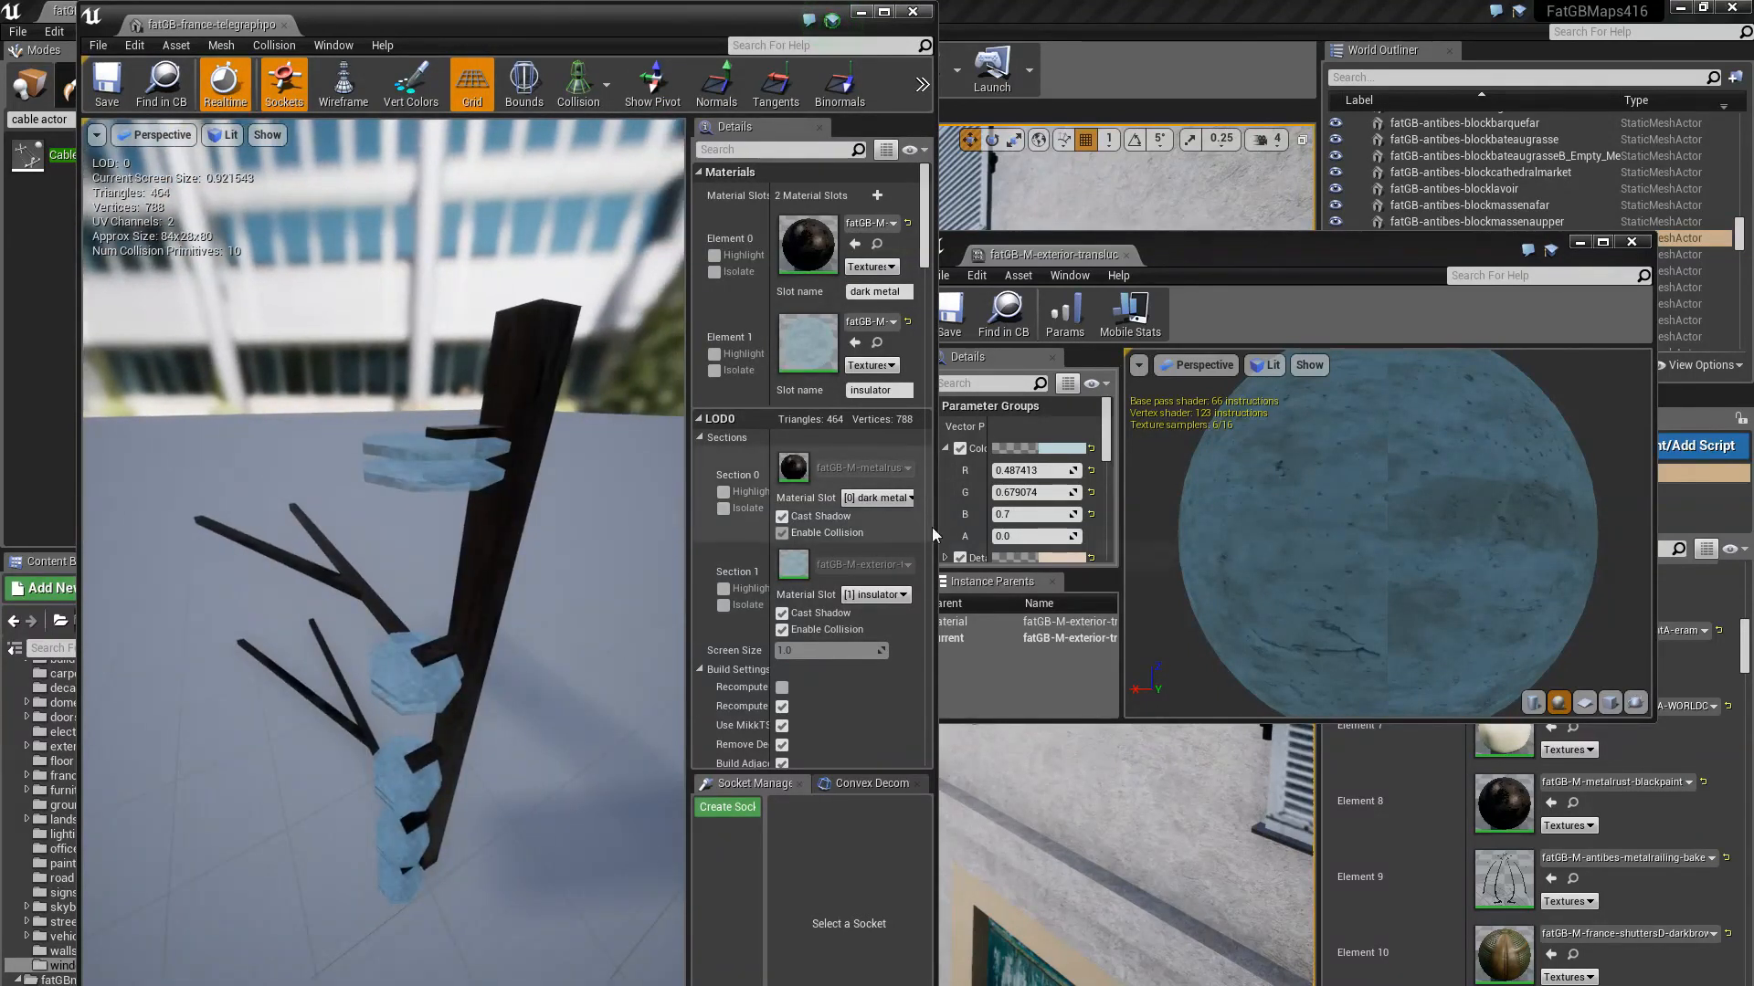
{"action": "left_click_drag", "start_coordinate": [1106, 447], "coordinate": [1105, 475]}
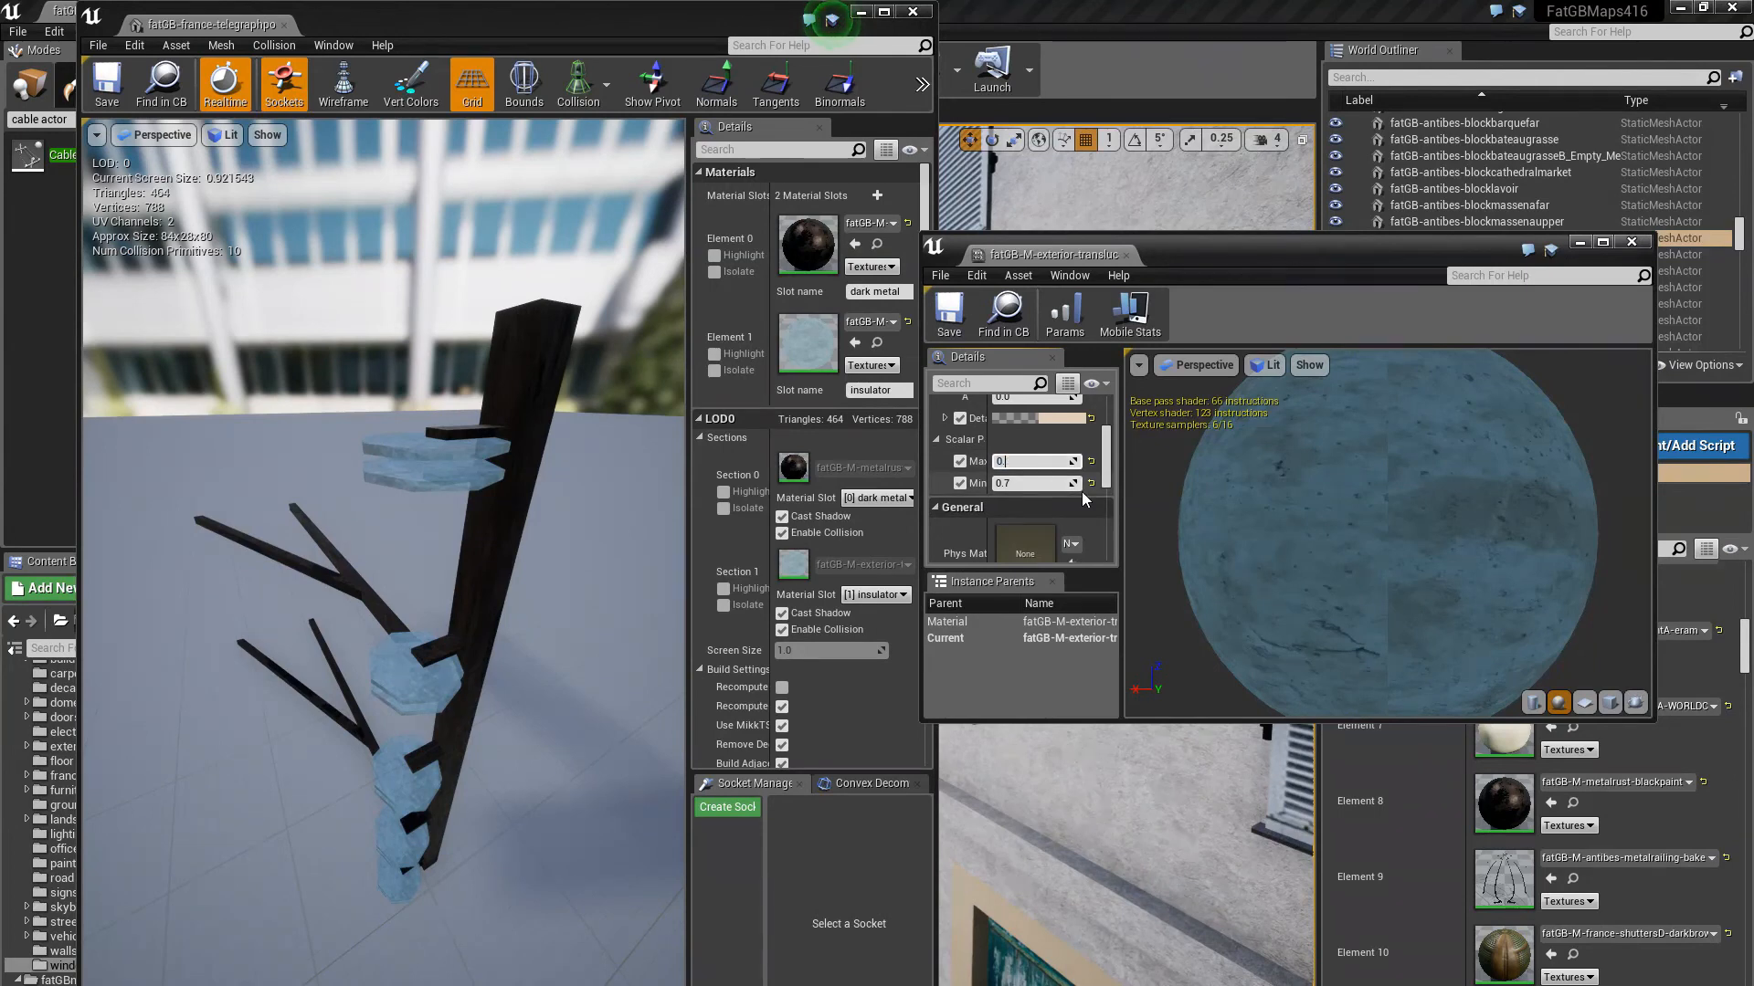
{"action": "key", "text": "BackSpace"}
{"action": "key", "text": "Return"}
{"action": "left_click_drag", "start_coordinate": [548, 652], "coordinate": [607, 639]}
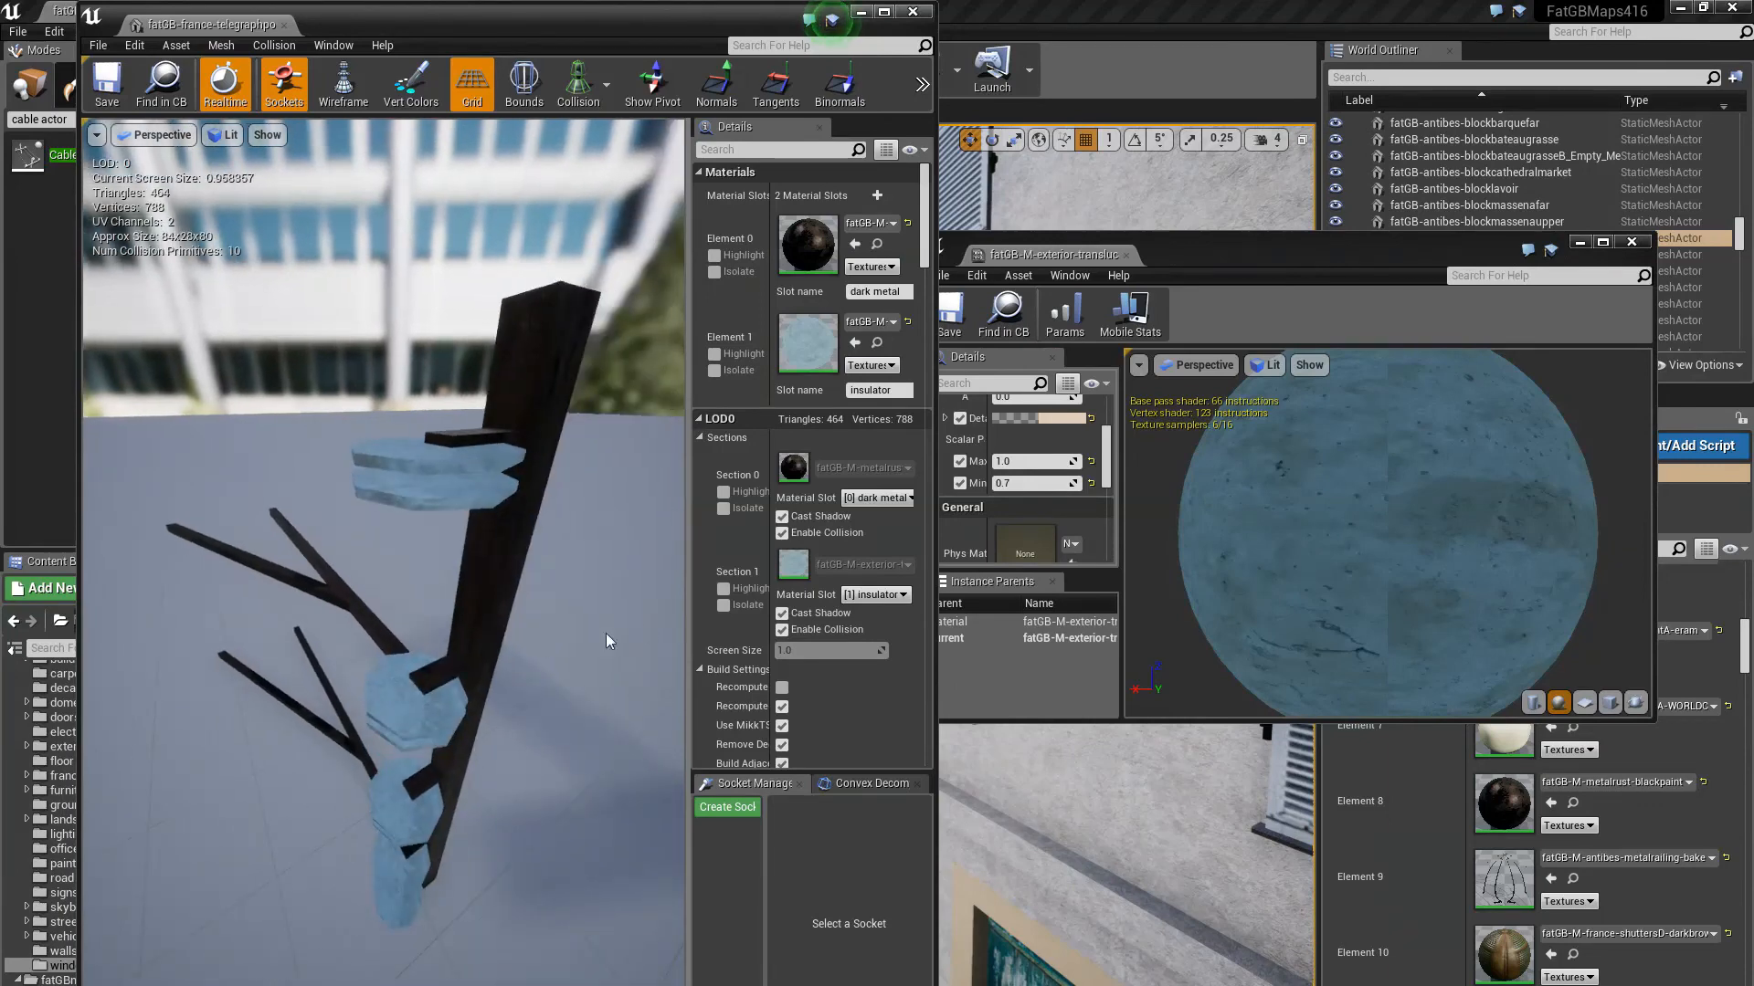
{"action": "left_click", "coordinate": [1032, 484]}
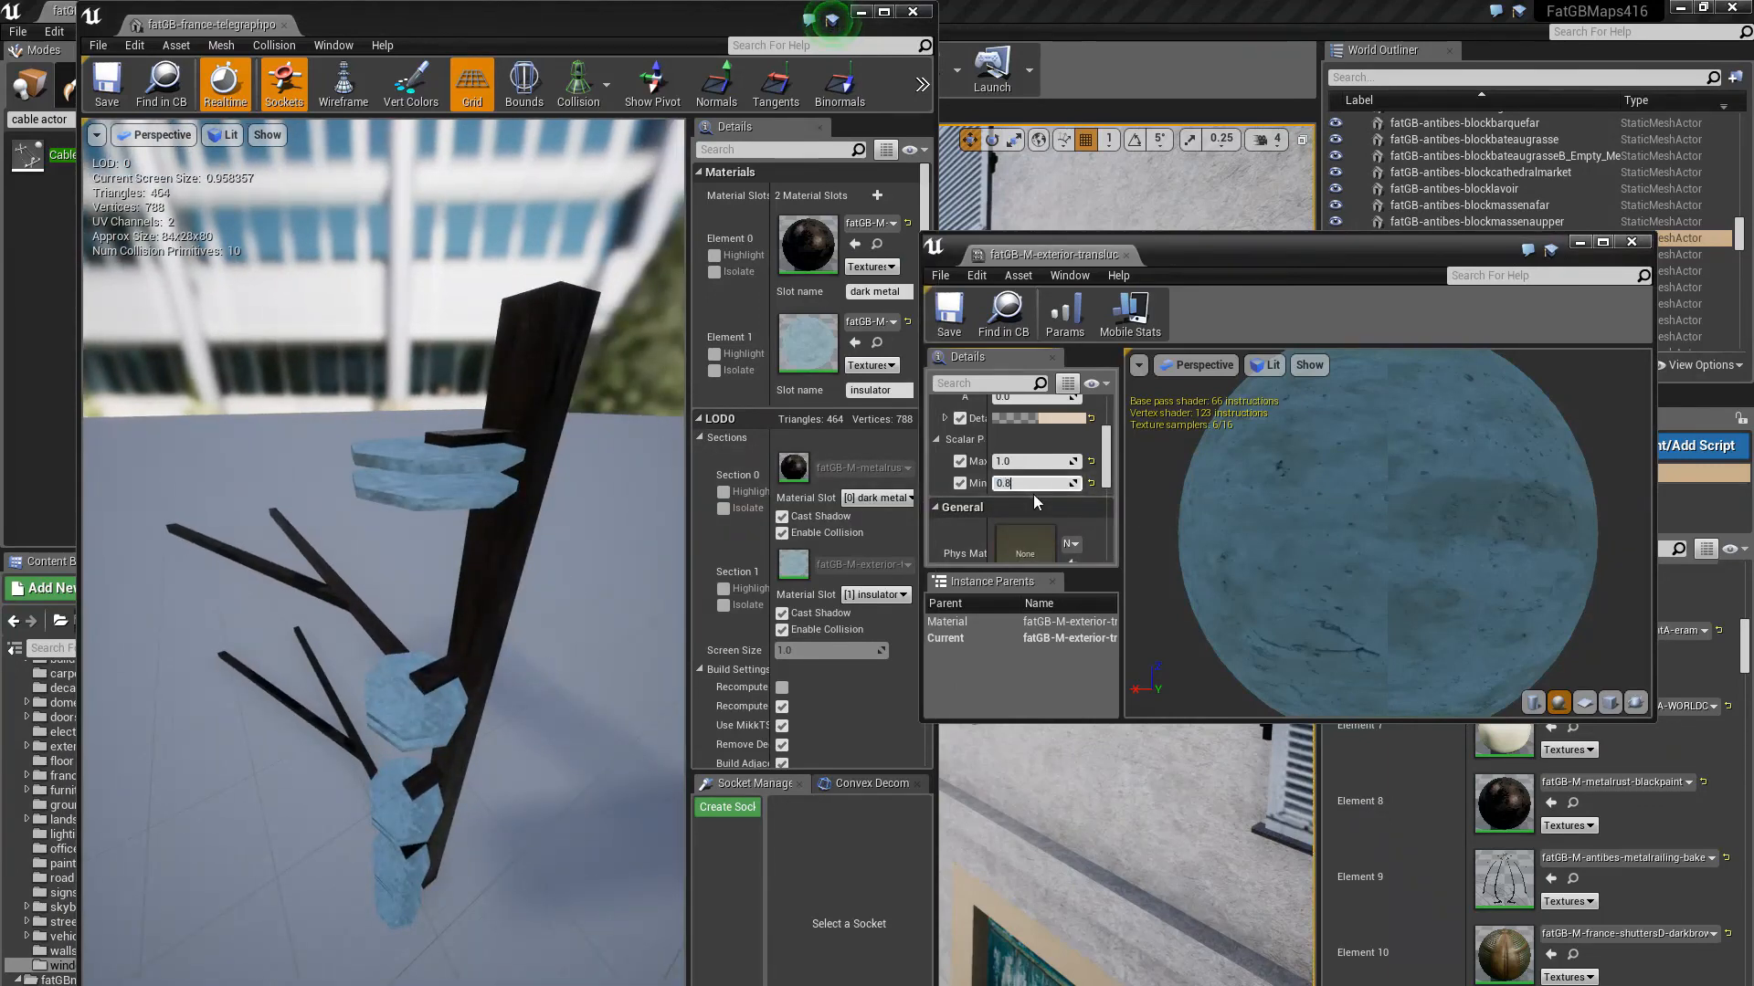
{"action": "type", "text": "0.8"}
{"action": "mouse_move", "coordinate": [559, 647]}
{"action": "left_mouse_down"}
{"action": "mouse_move", "coordinate": [530, 653]}
{"action": "mouse_move", "coordinate": [529, 584]}
{"action": "mouse_move", "coordinate": [530, 655]}
{"action": "left_mouse_up"}
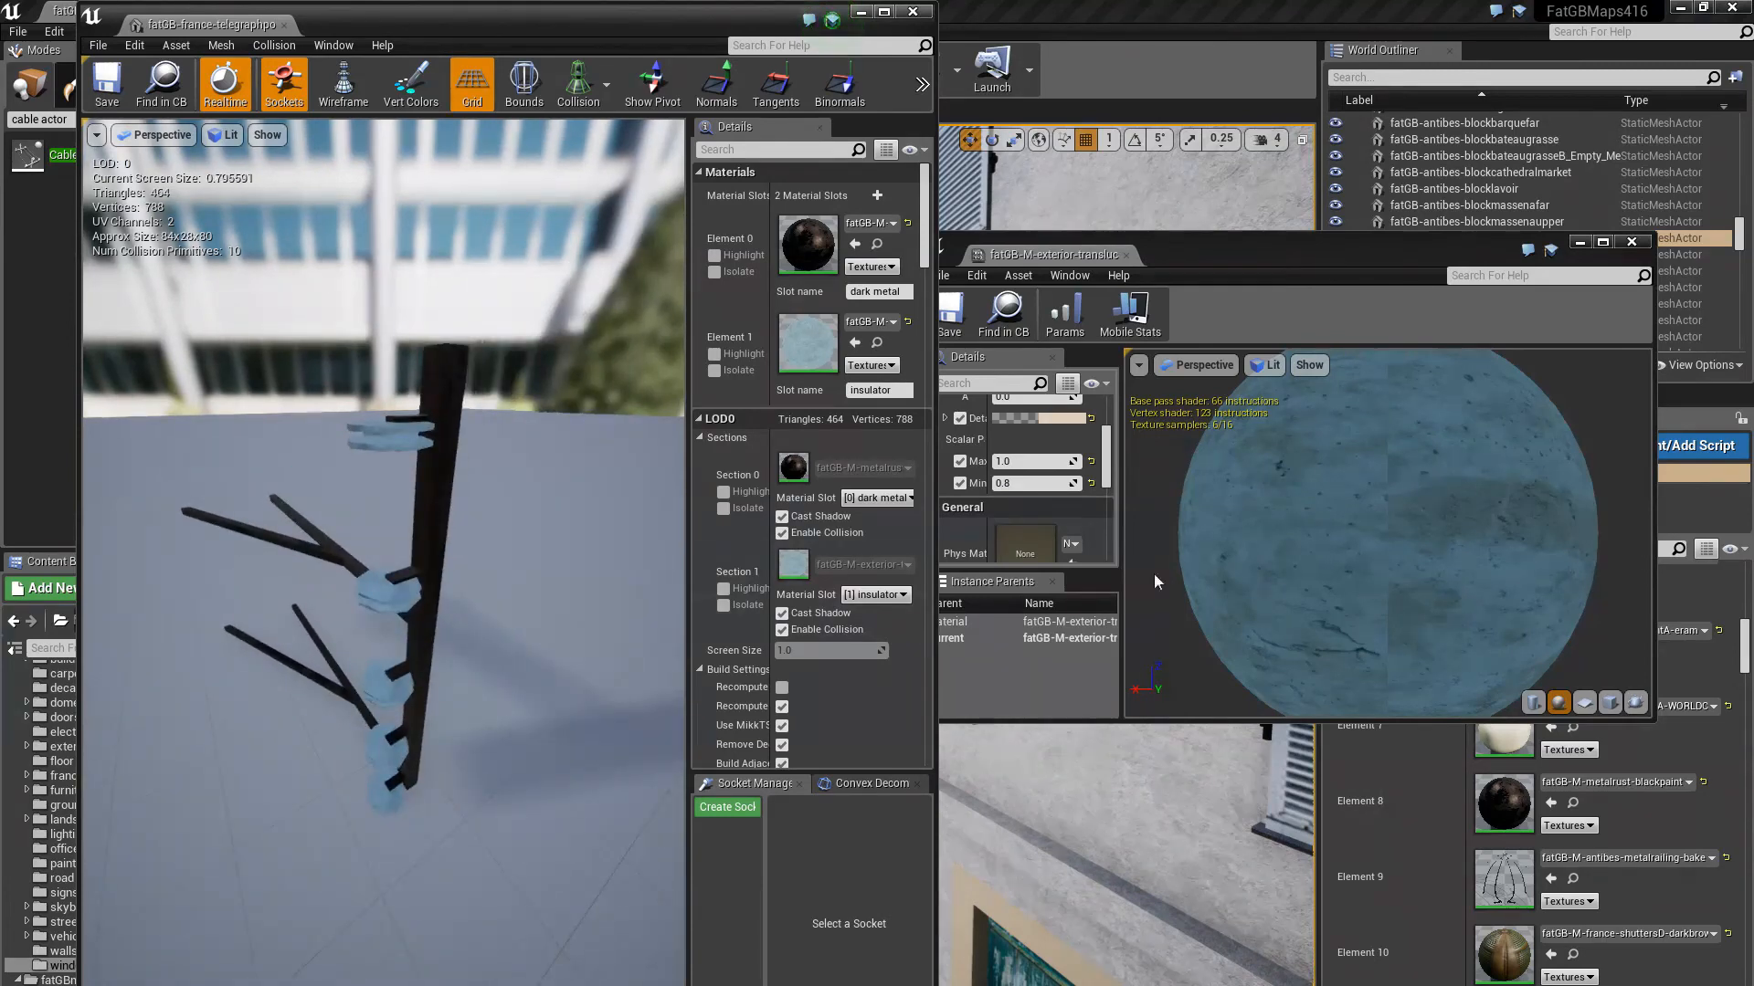
Save the fatGB-M-exterior-translucentinsulator instance and close its editor
{"action": "left_click", "coordinate": [1098, 455]}
{"action": "scroll", "coordinate": [1097, 455], "scroll_direction": "up", "scroll_amount": 1}
{"action": "left_click", "coordinate": [952, 315]}
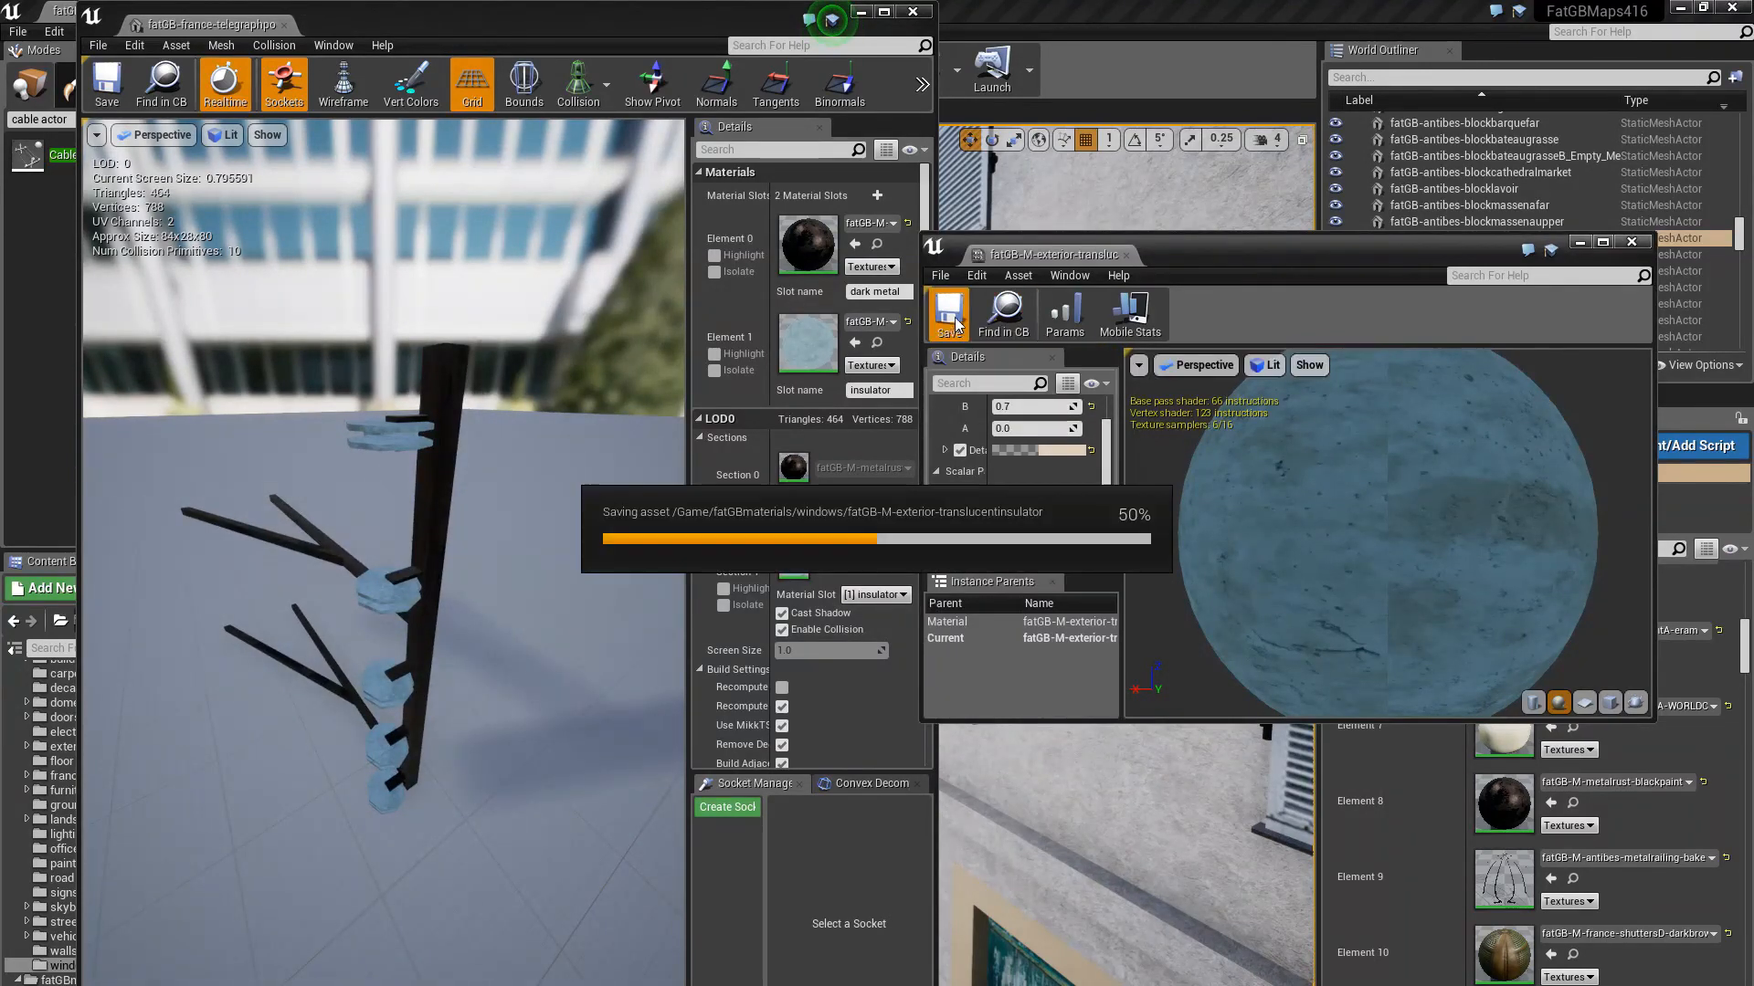
{"action": "left_click", "coordinate": [1128, 255]}
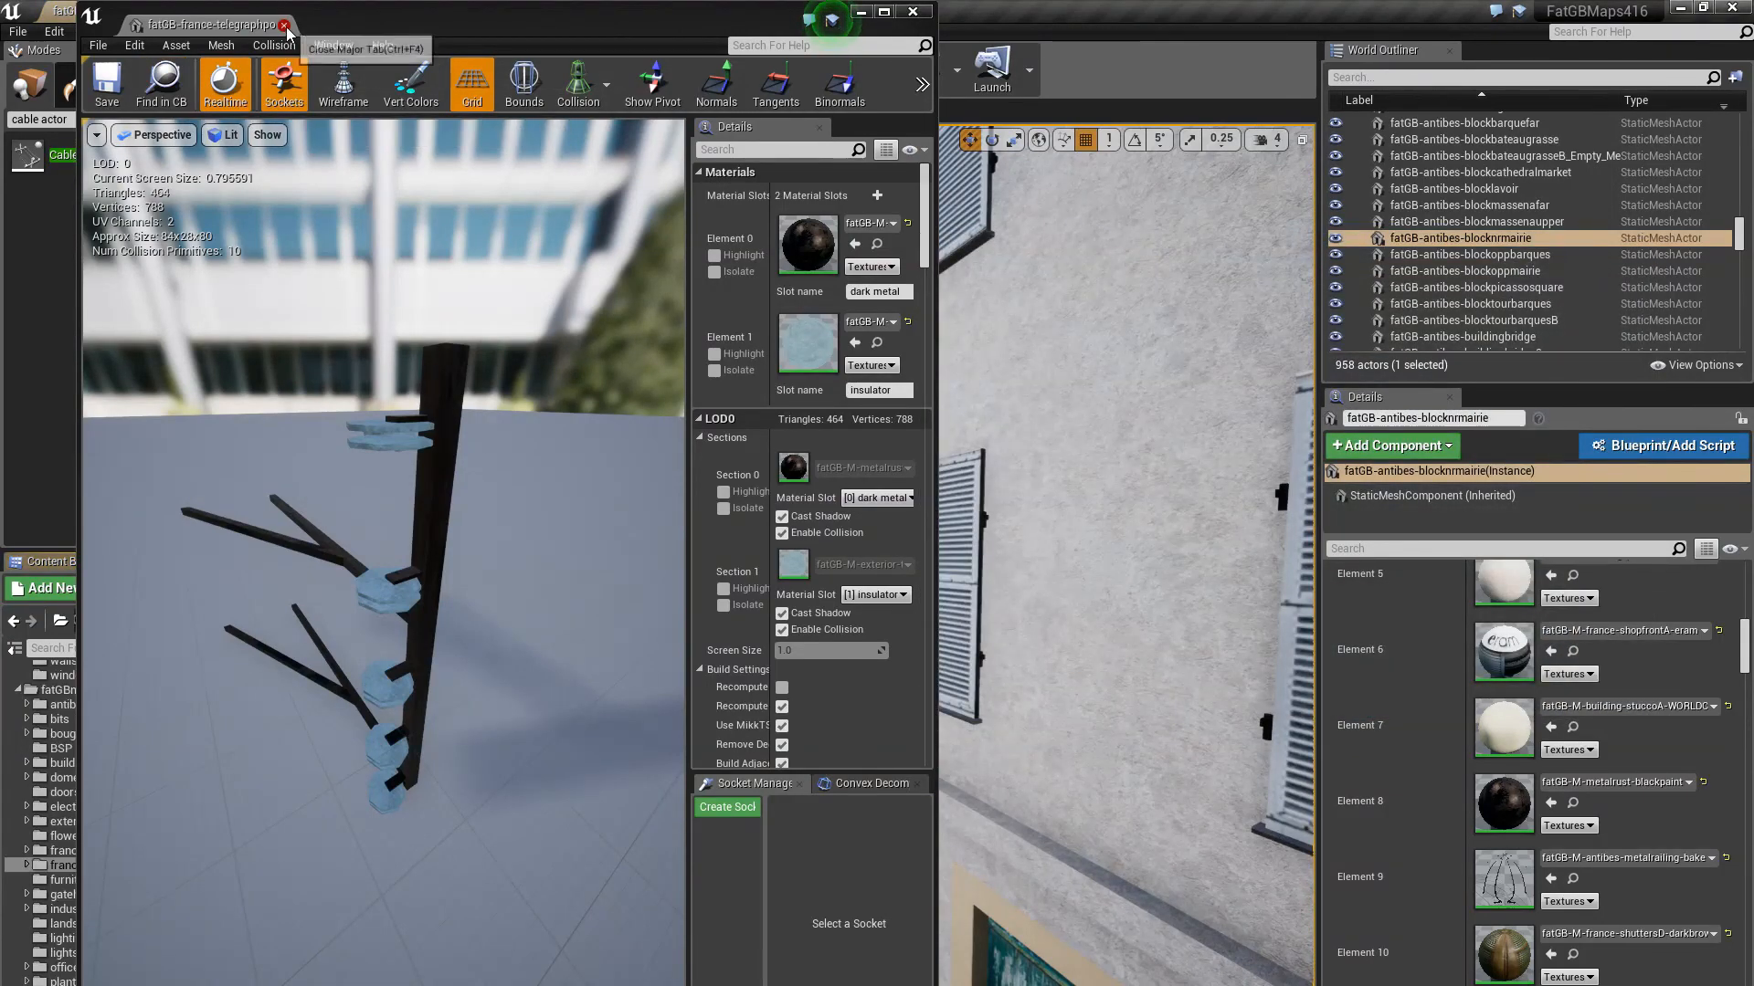
Place fatGB-france-telegraphpole-end from the france-south folder on the wall beside the shuttered window and try shifting it along one axis
{"action": "left_click", "coordinate": [162, 86]}
{"action": "left_click_drag", "start_coordinate": [172, 831], "coordinate": [973, 687]}
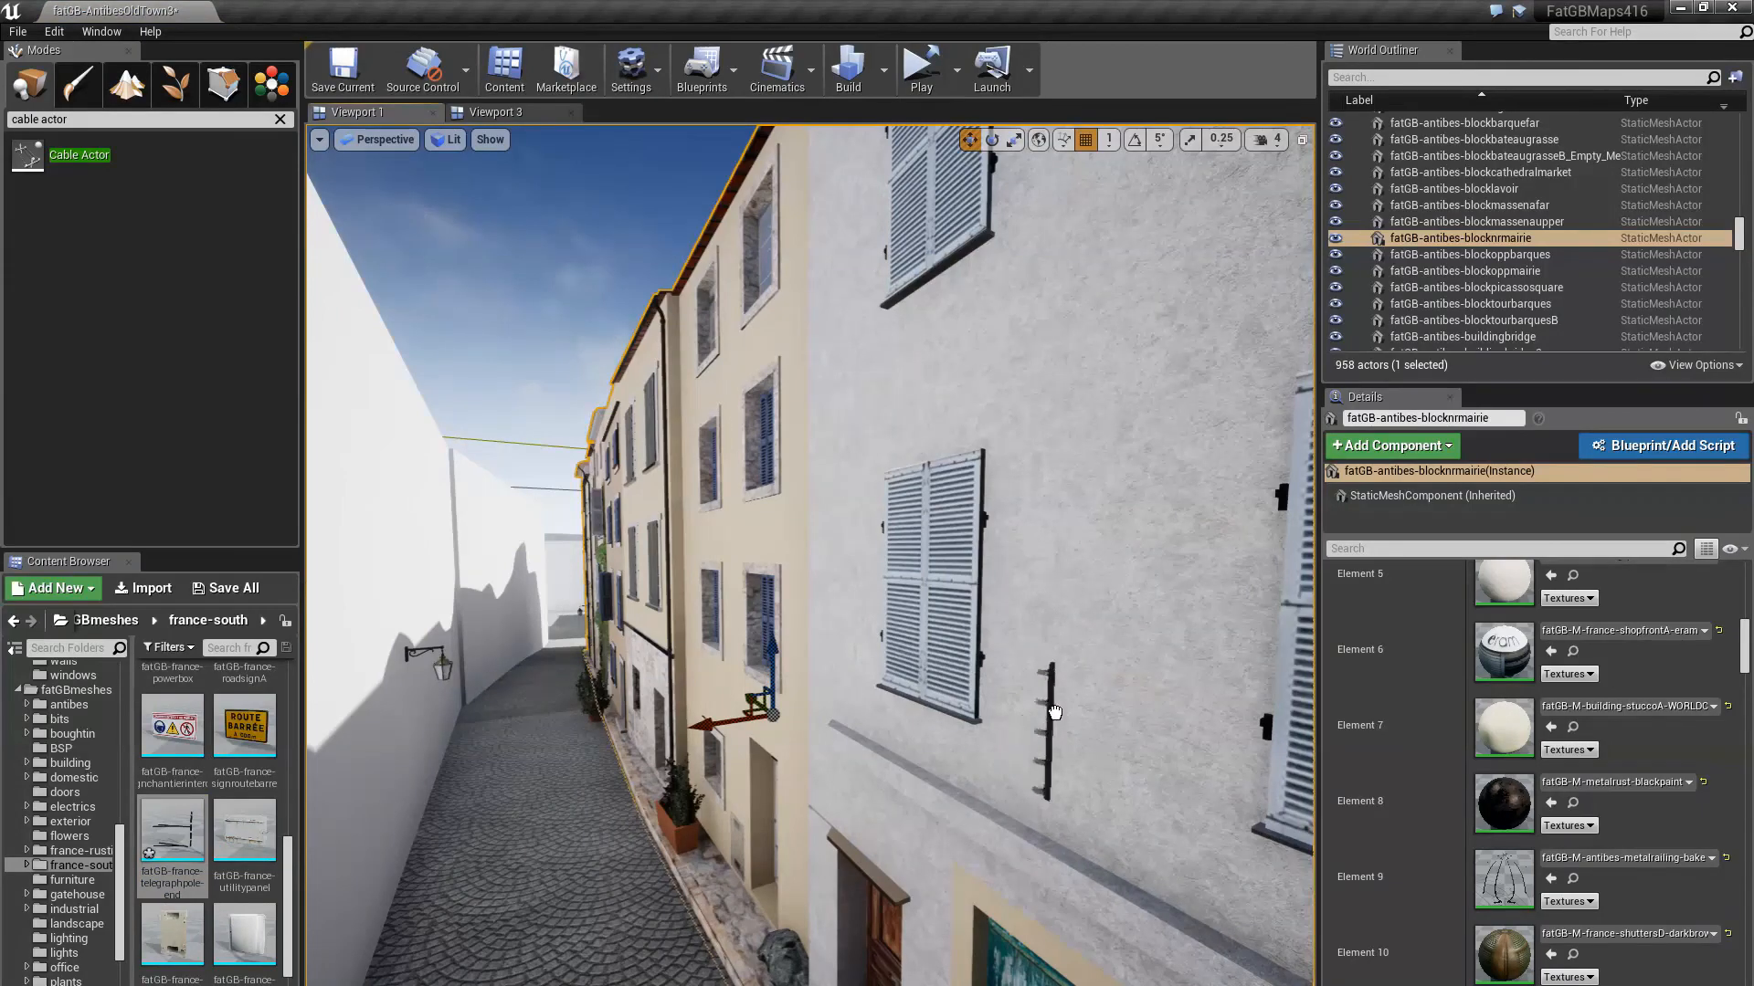
{"action": "left_click_drag", "start_coordinate": [1105, 558], "coordinate": [1037, 692]}
{"action": "right_click_drag", "start_coordinate": [1037, 693], "coordinate": [1041, 678]}
{"action": "left_click_drag", "start_coordinate": [1092, 605], "coordinate": [1029, 620]}
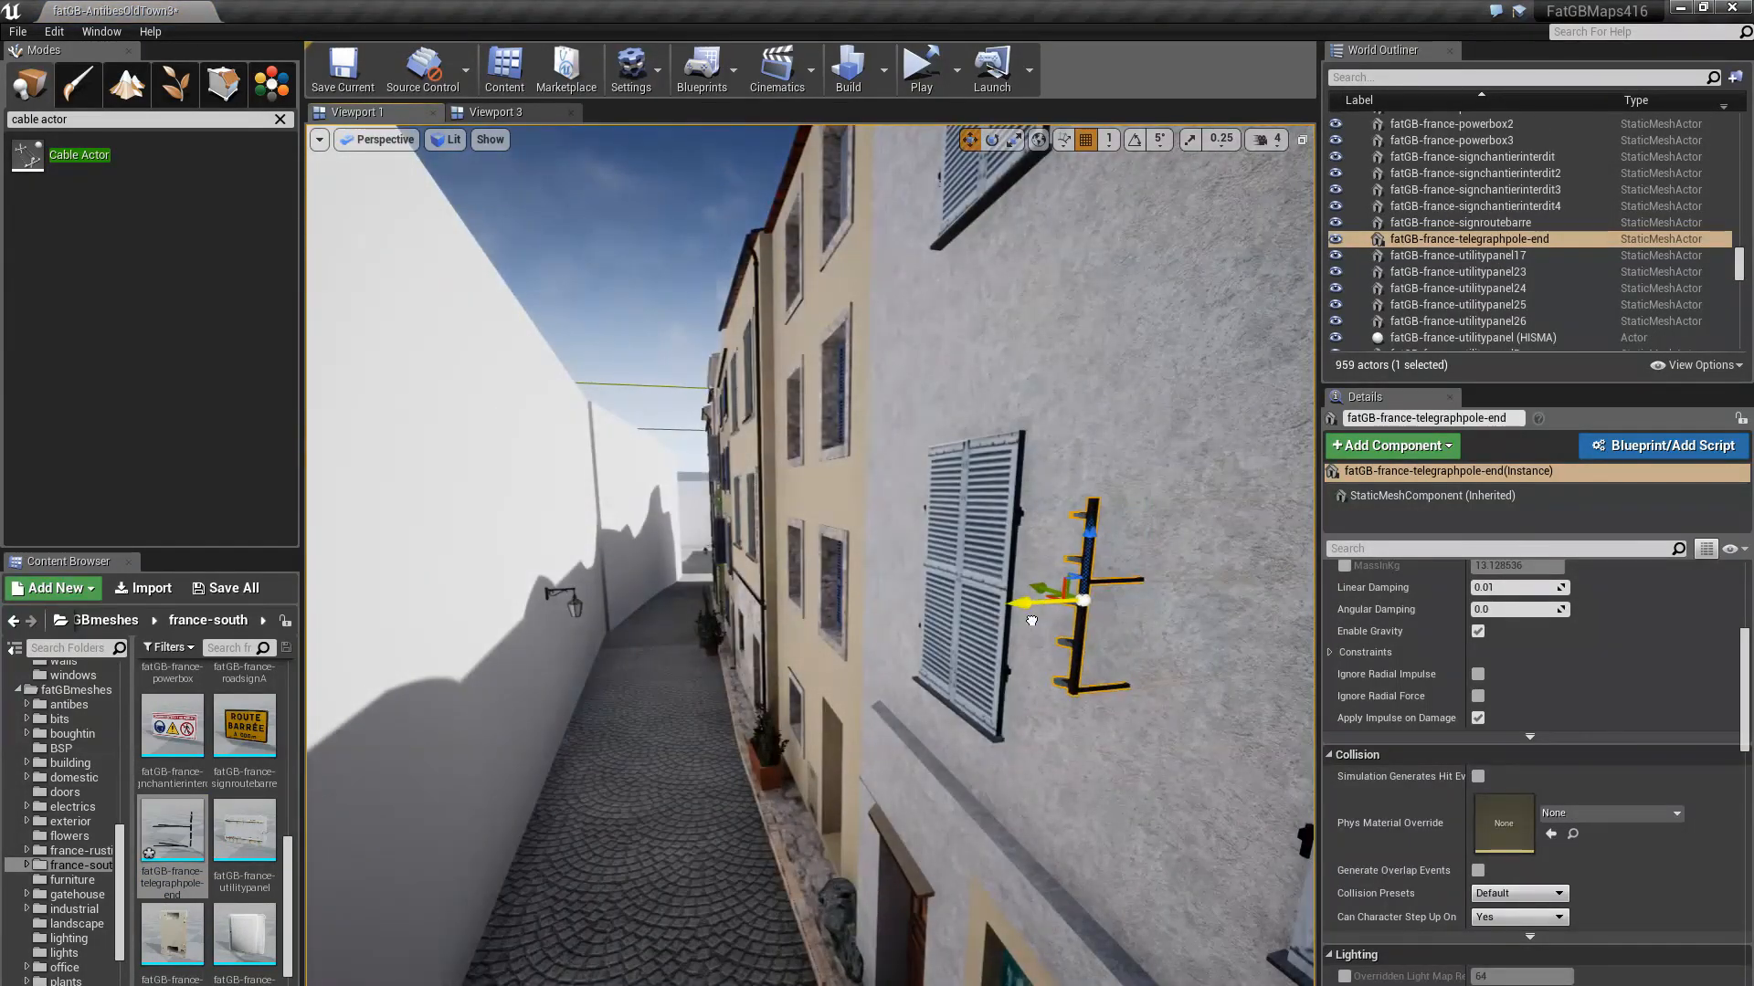
{"action": "key", "text": "ctrl+z"}
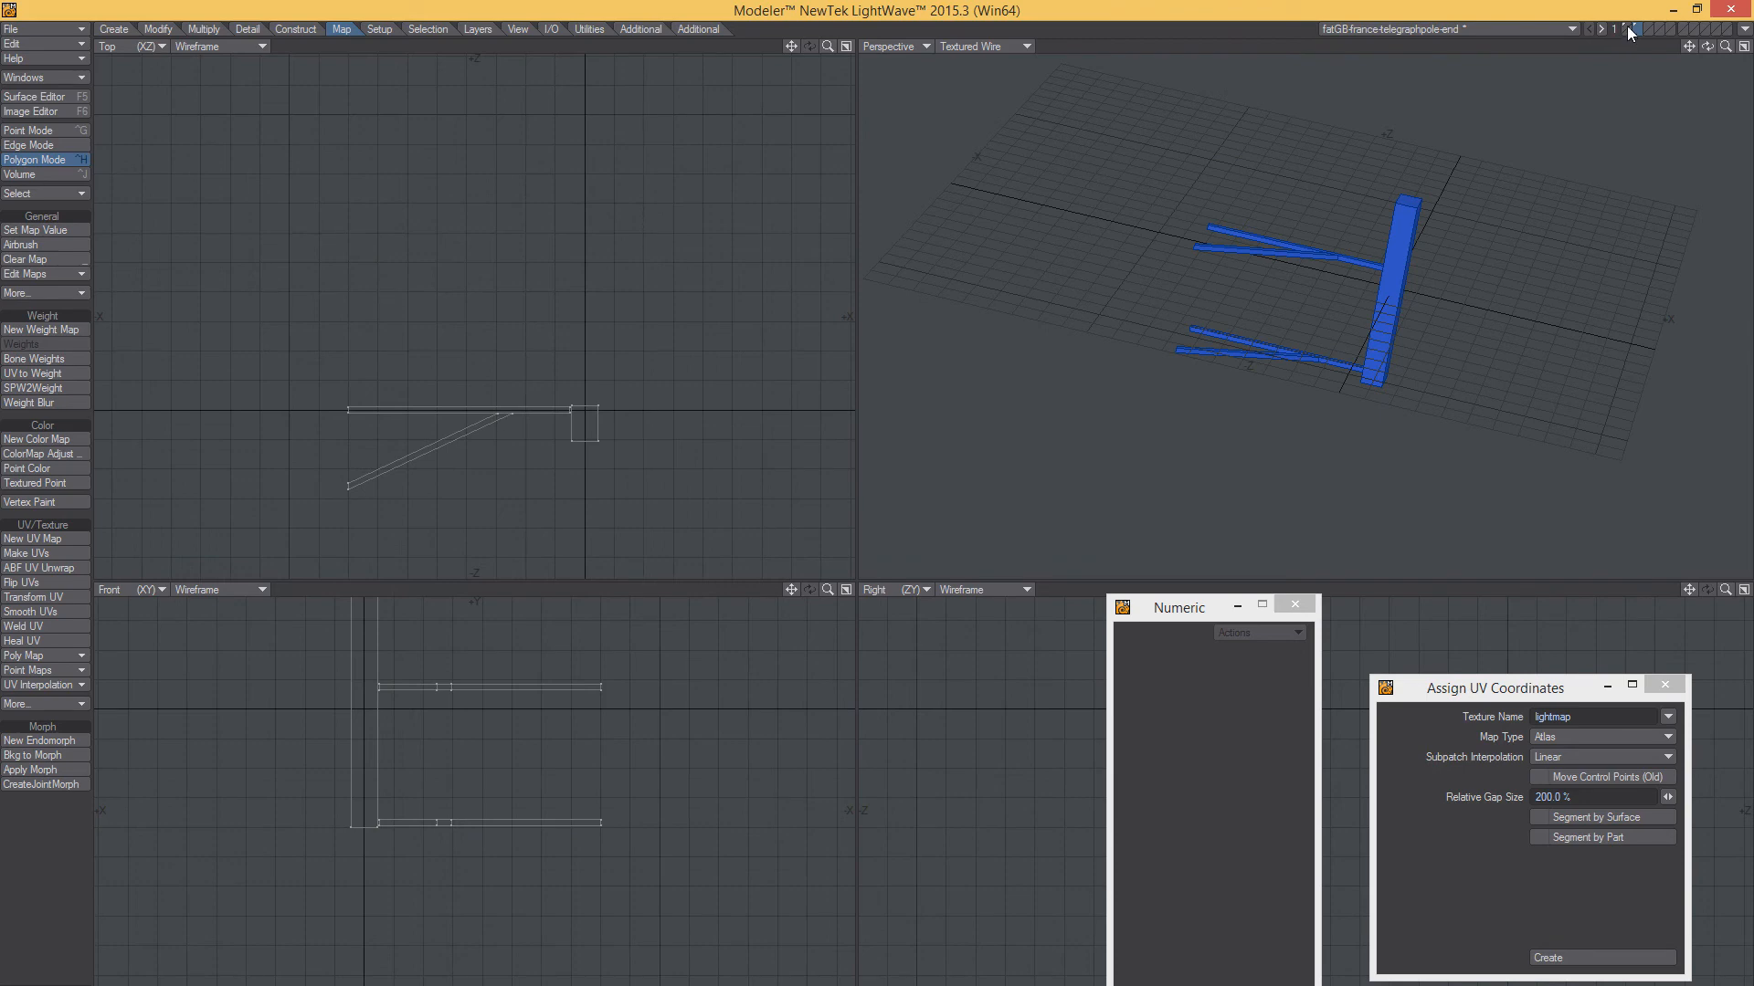
In LightWave Modeler, move the telegraph pole model 800 mm in X and 120 mm in Z to bring its bracket ends to the origin
{"action": "key", "text": "t"}
{"action": "left_click_drag", "start_coordinate": [496, 343], "coordinate": [736, 314]}
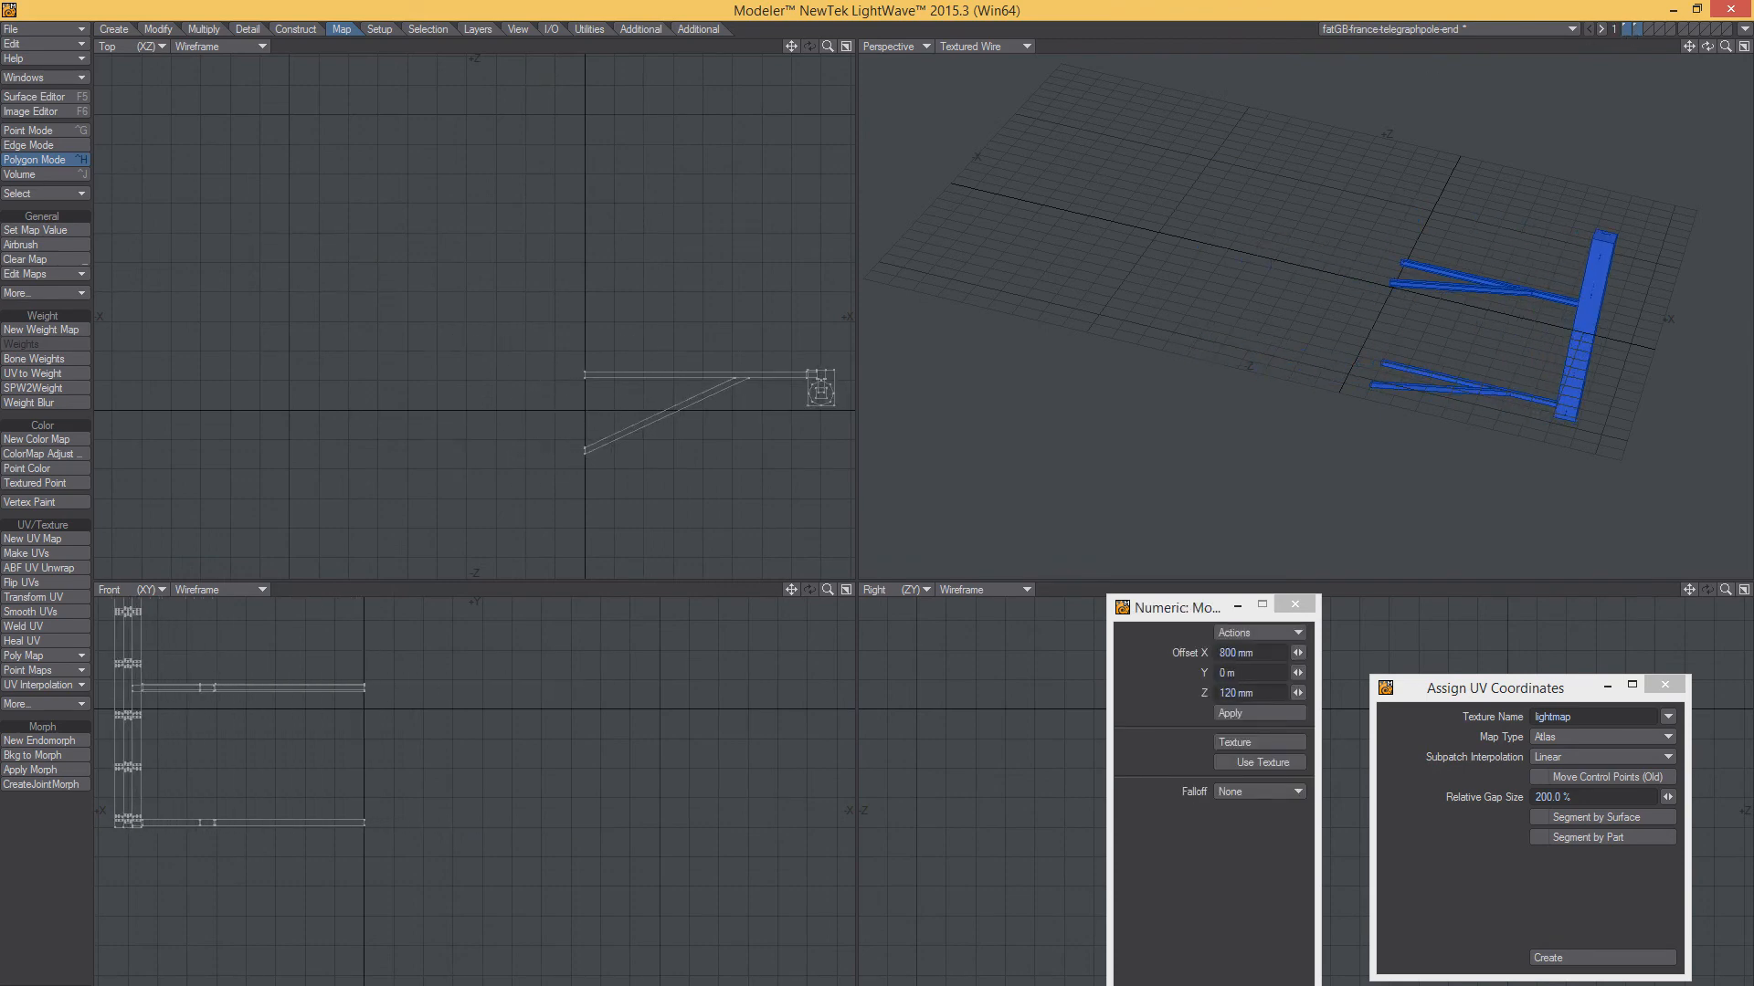
{"action": "left_click", "coordinate": [9, 28]}
{"action": "left_click", "coordinate": [196, 245]}
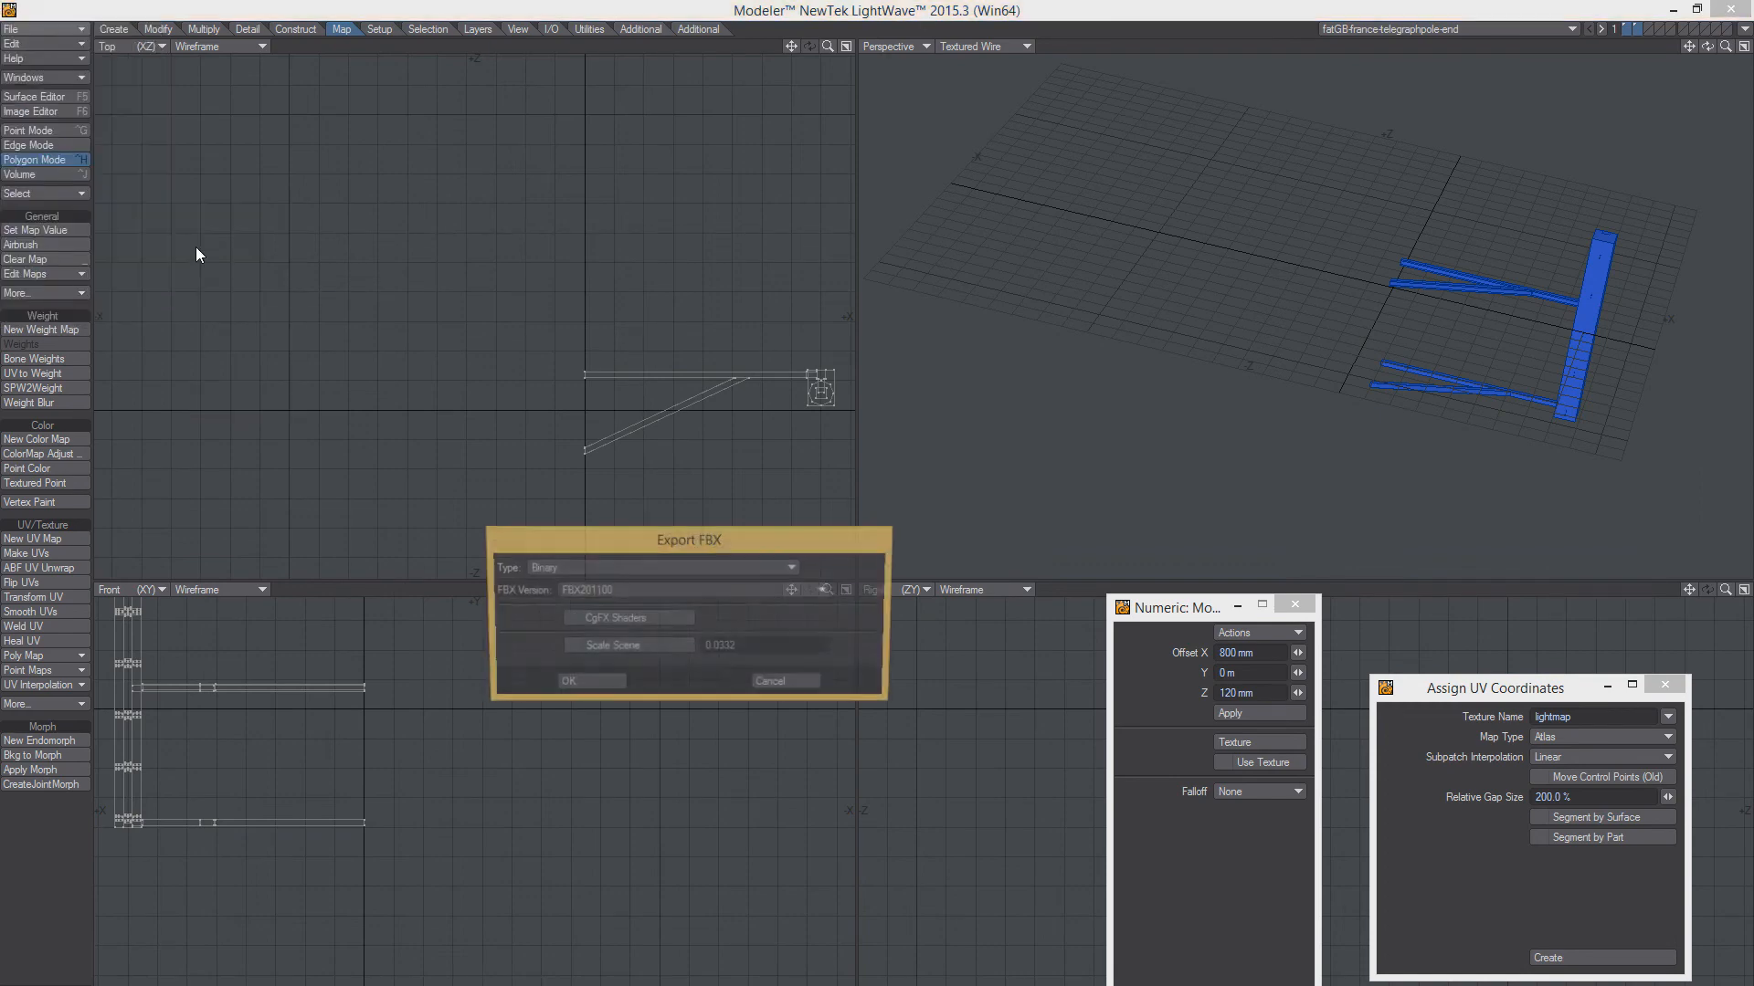
{"action": "left_click", "coordinate": [566, 676]}
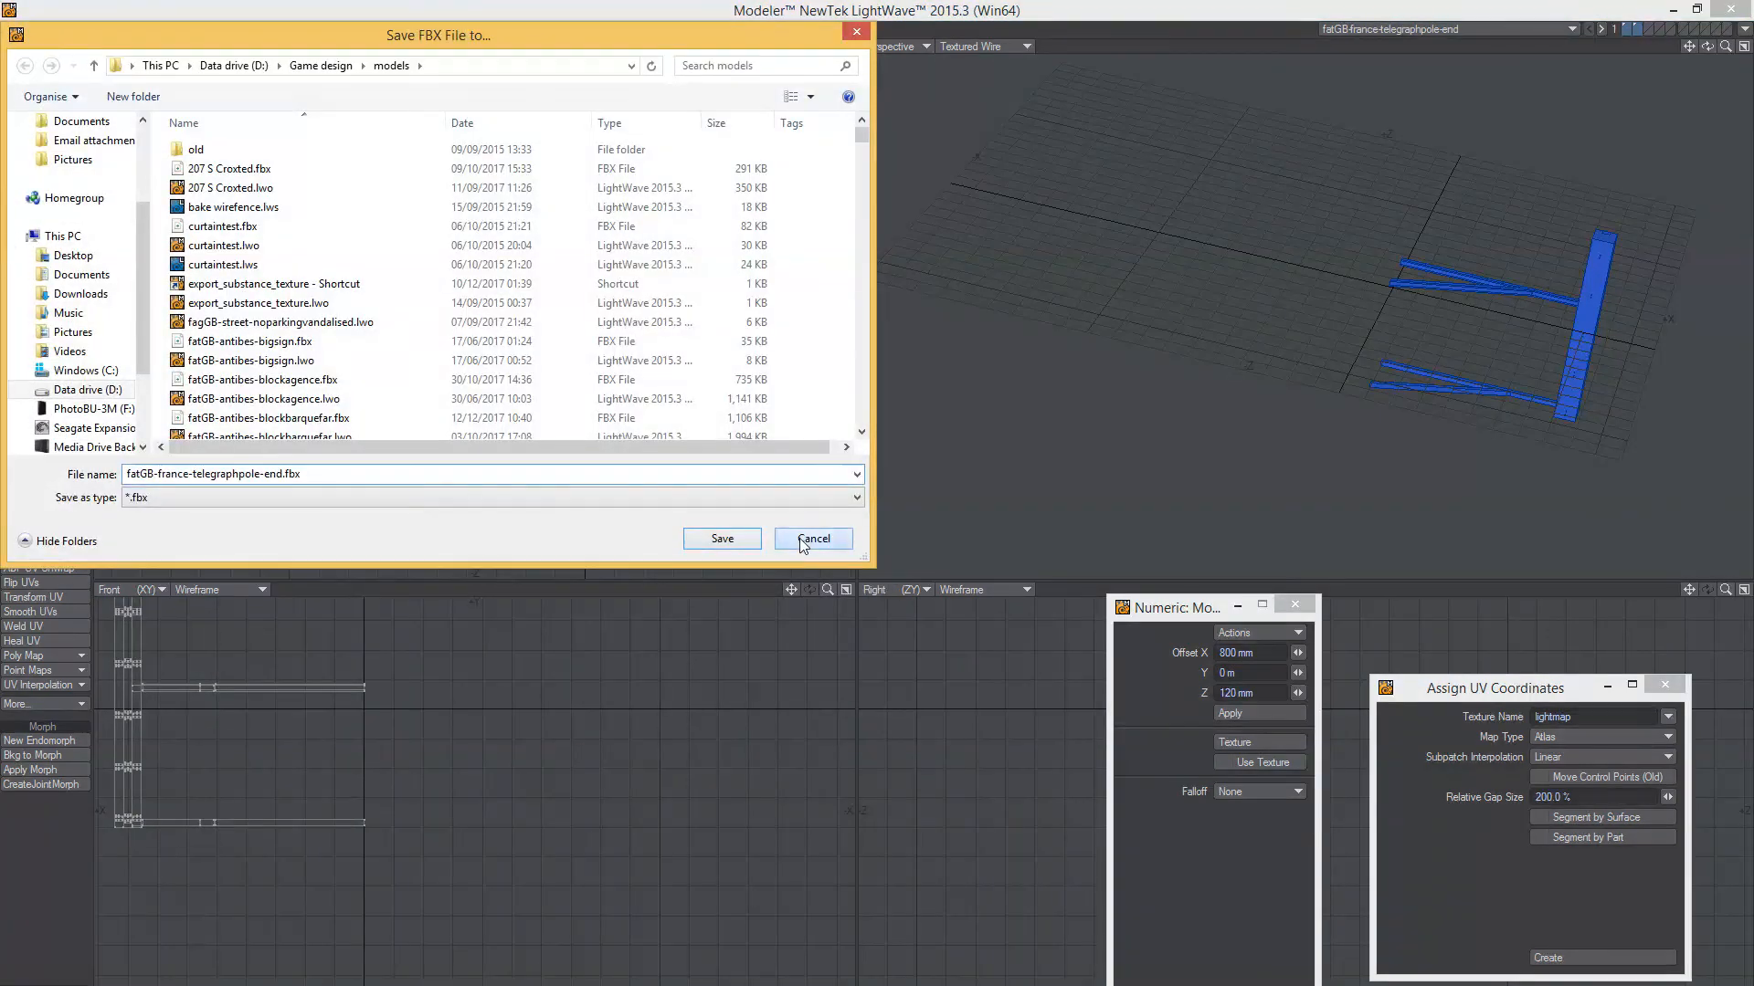
{"action": "left_click", "coordinate": [783, 527]}
Export the repositioned model as a binary FBX, overwriting fatGB-france-telegraphpole-end.fbx in the models folder
{"action": "left_click_drag", "start_coordinate": [324, 771], "coordinate": [542, 792], "text": "alt"}
{"action": "mouse_move", "coordinate": [542, 793]}
{"action": "left_mouse_down", "text": "ctrl+alt"}
{"action": "mouse_move", "coordinate": [450, 806]}
{"action": "mouse_move", "coordinate": [517, 801]}
{"action": "left_mouse_up", "text": "ctrl+alt"}
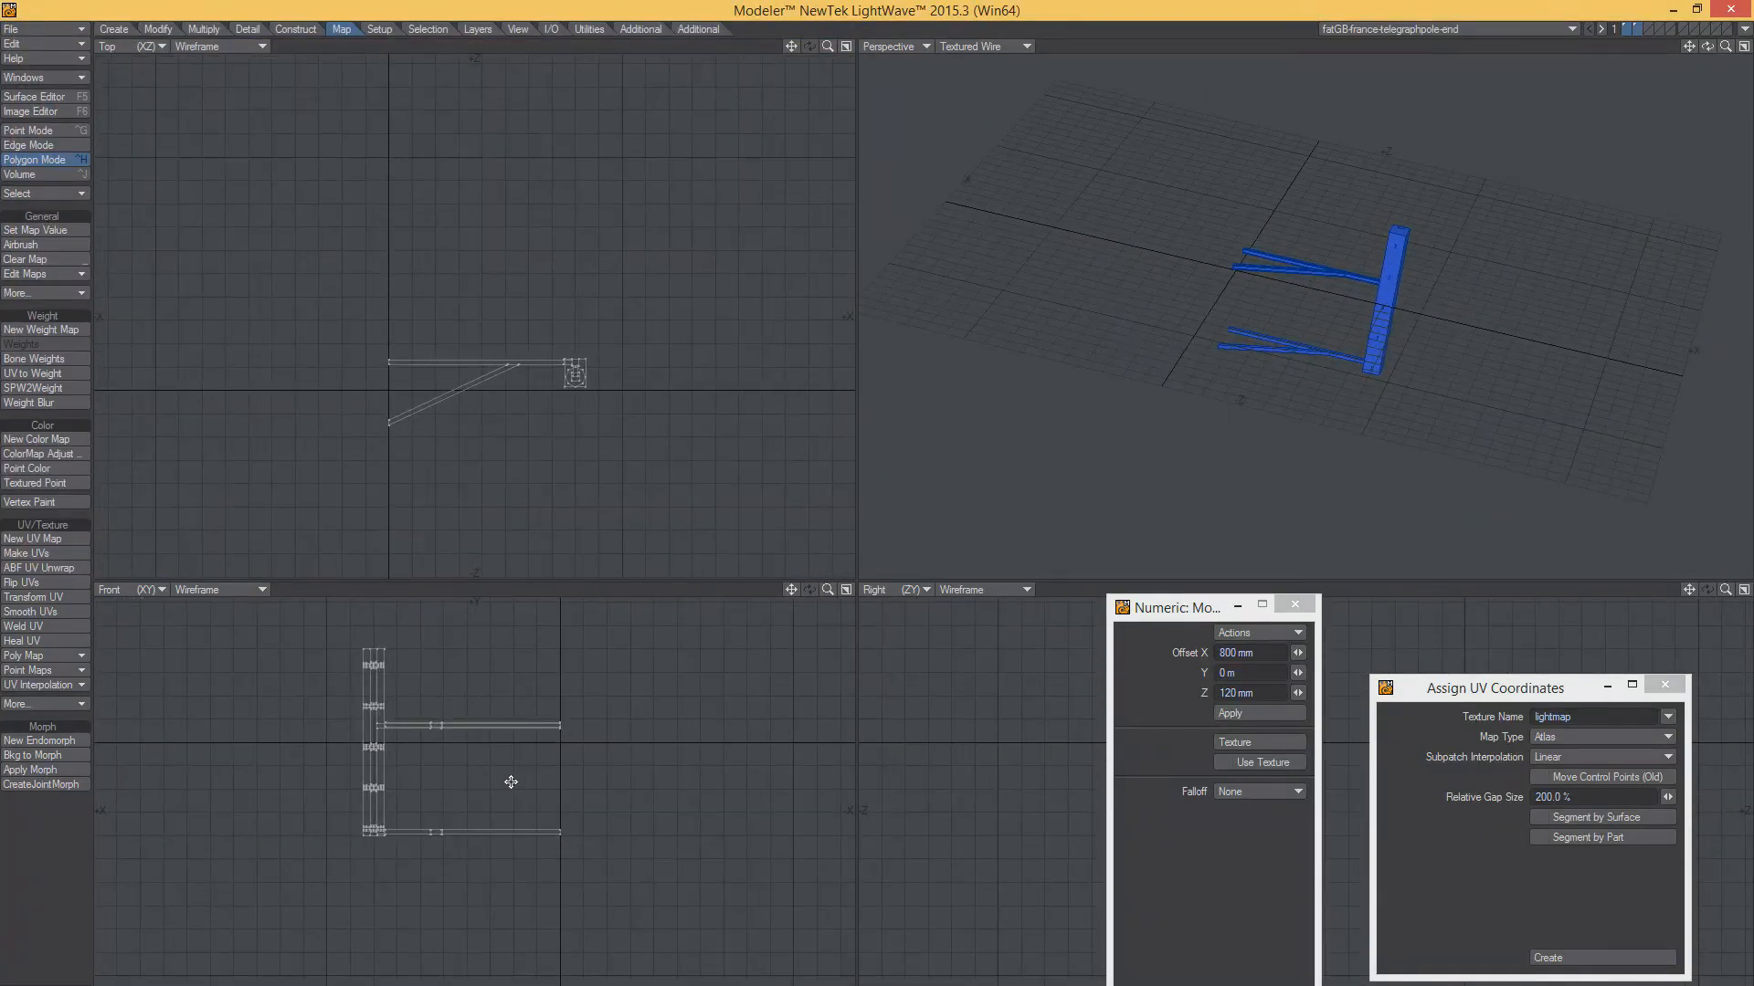
{"action": "left_click", "coordinate": [26, 33]}
{"action": "mouse_move", "coordinate": [68, 219]}
{"action": "left_click", "coordinate": [192, 249]}
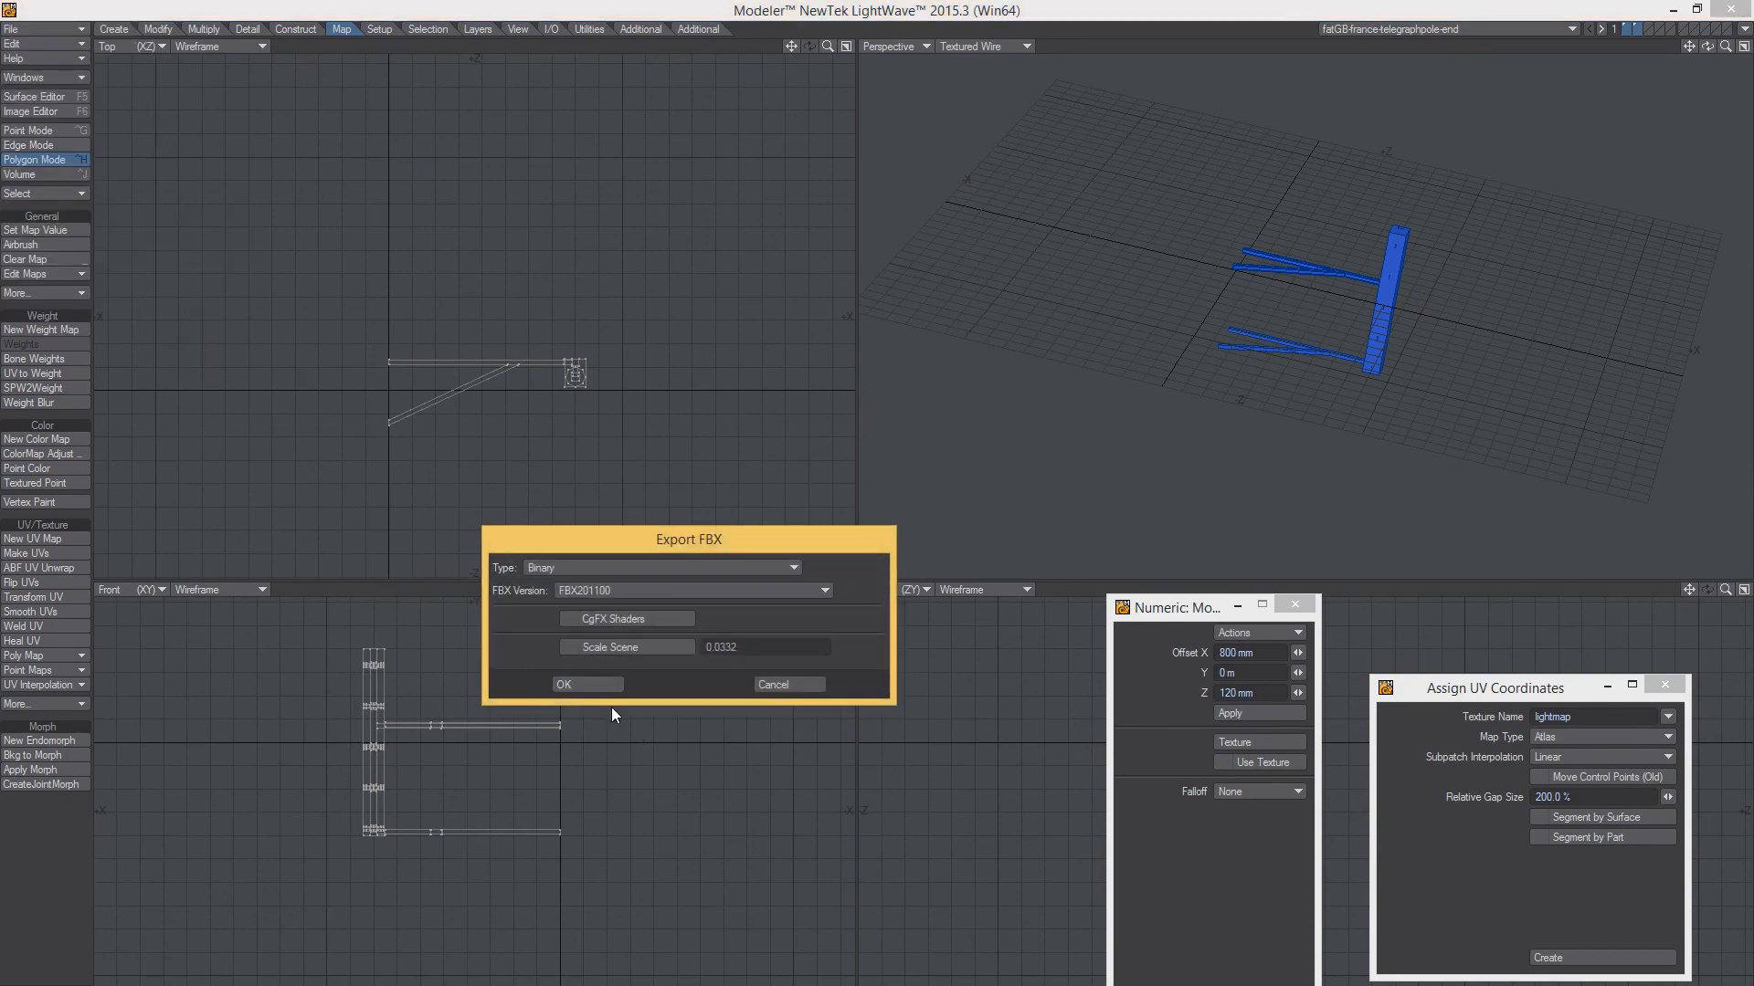
{"action": "left_click", "coordinate": [595, 683]}
{"action": "left_click", "coordinate": [719, 540]}
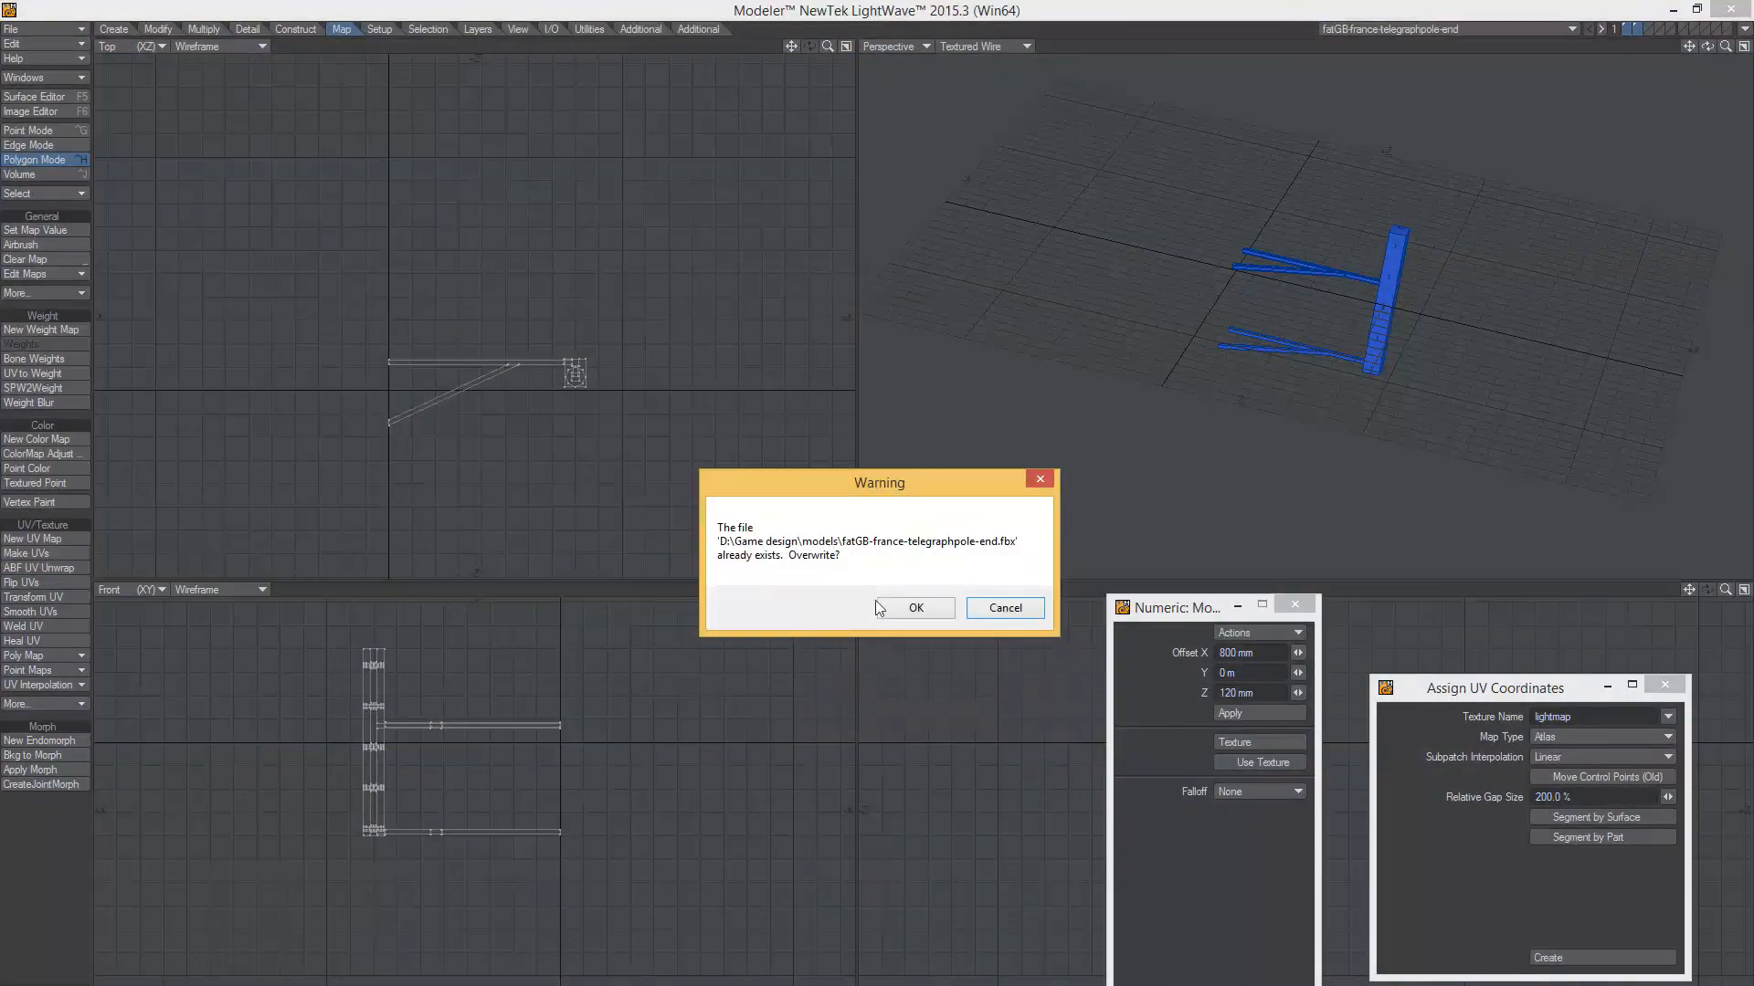
{"action": "left_click", "coordinate": [875, 605]}
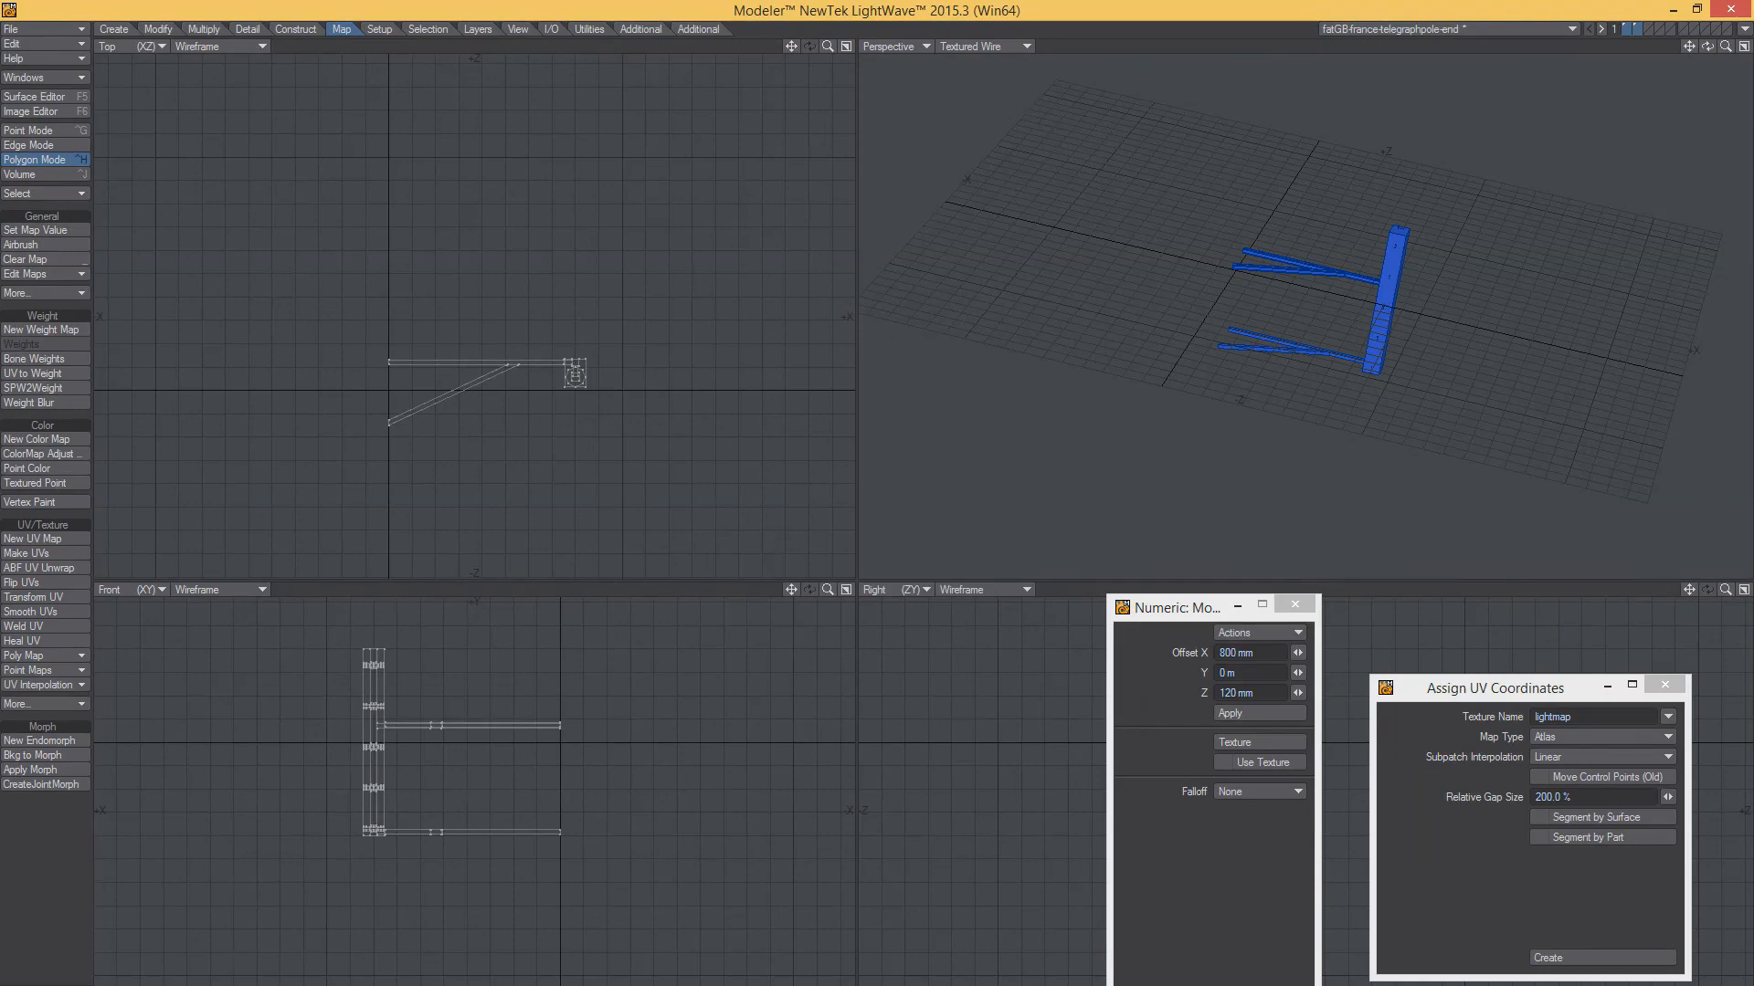
Switch back to Unreal Editor, reimport the fatGB-france-telegraphpole-end mesh and check the placed pole against the wall
{"action": "mouse_move", "coordinate": [810, 976]}
{"action": "left_click", "coordinate": [909, 940]}
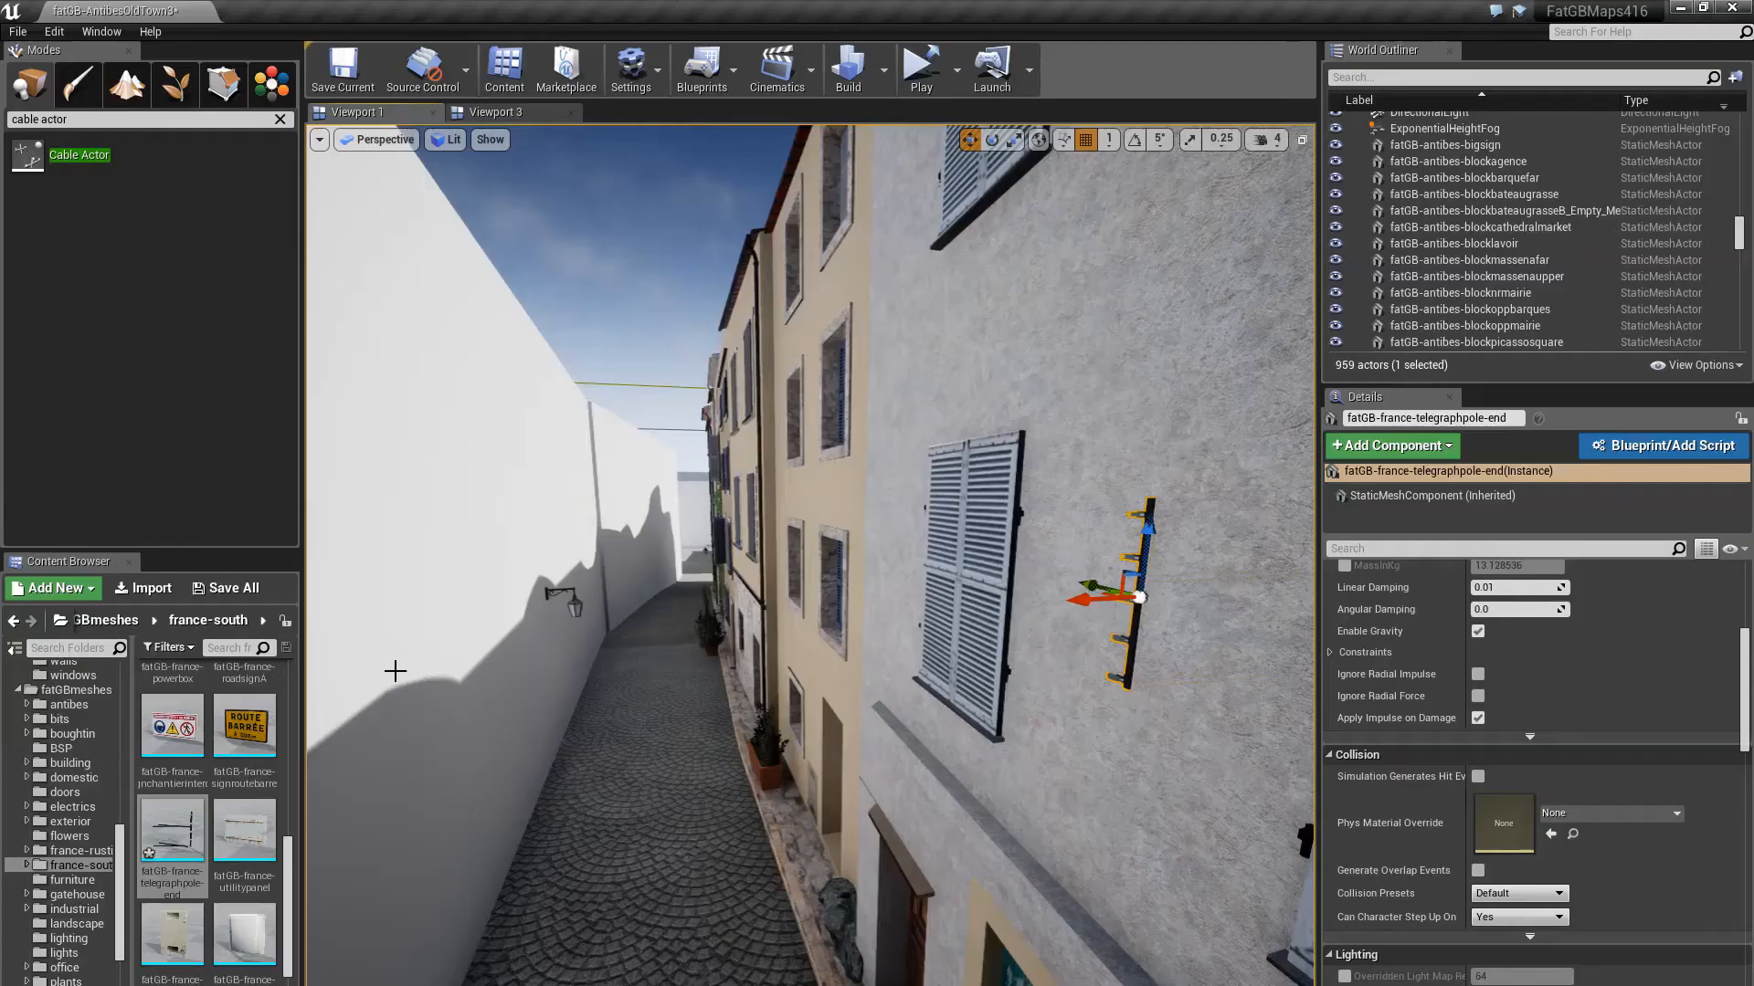
{"action": "right_click", "coordinate": [185, 841]}
{"action": "left_click", "coordinate": [214, 414]}
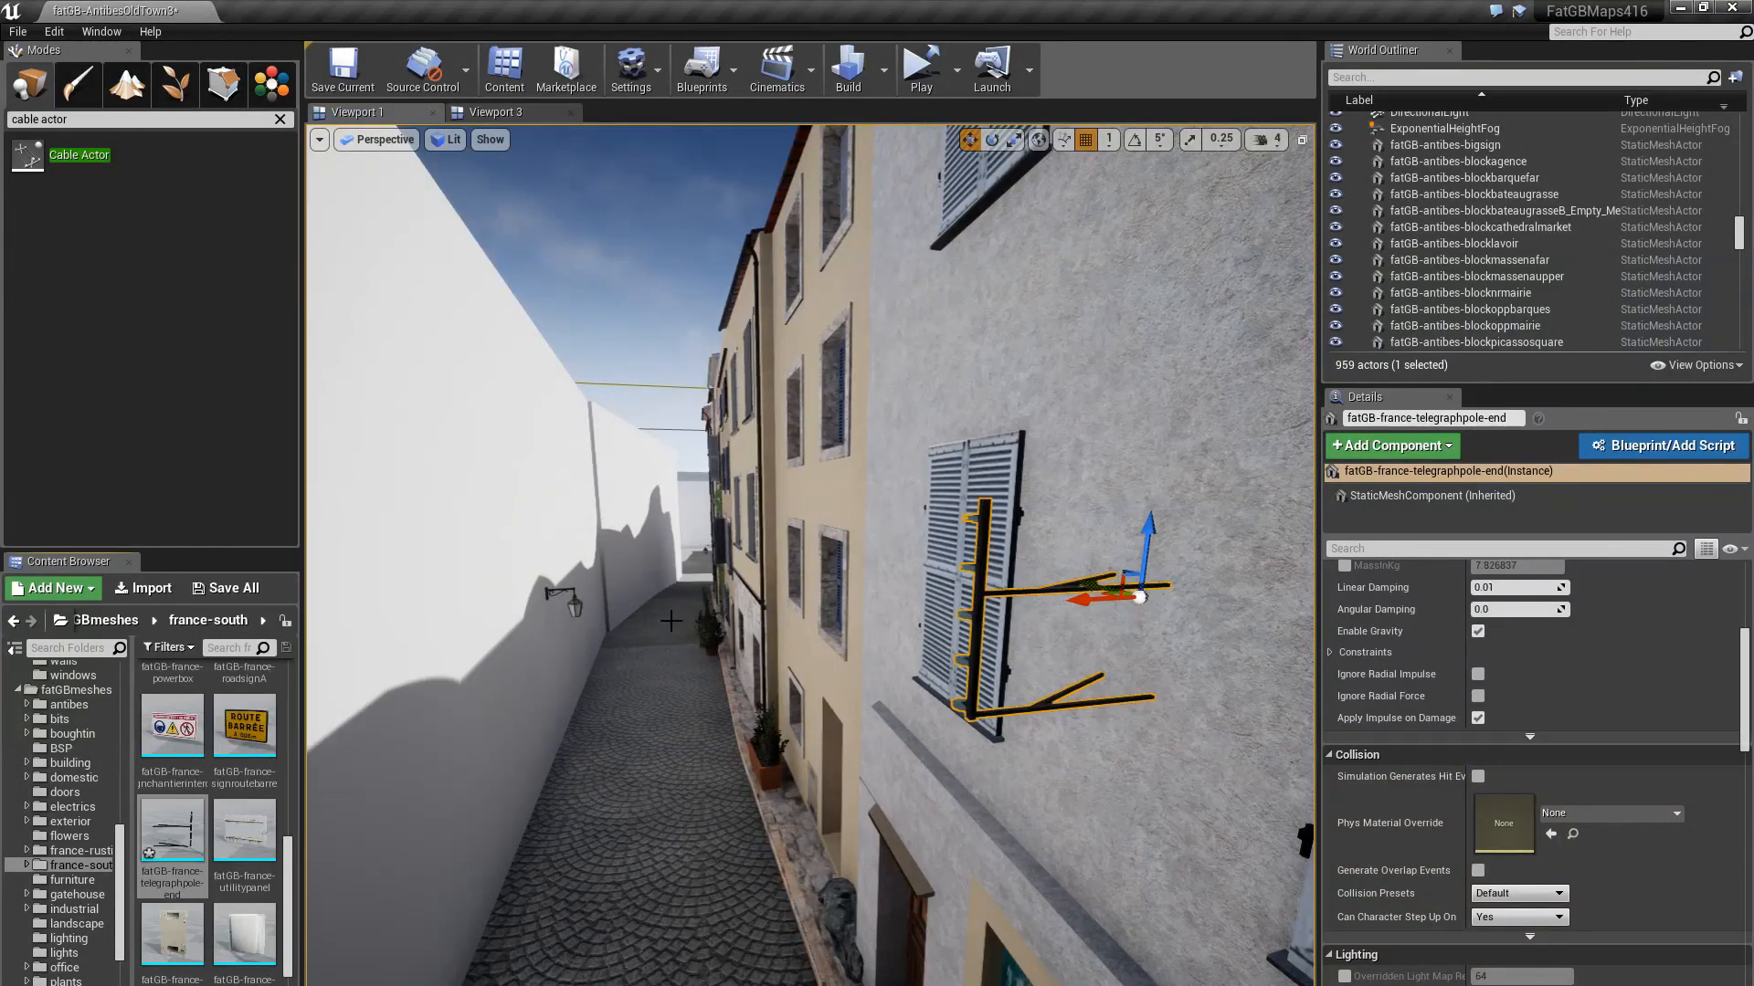
{"action": "right_click_drag", "start_coordinate": [1140, 598], "coordinate": [1108, 497]}
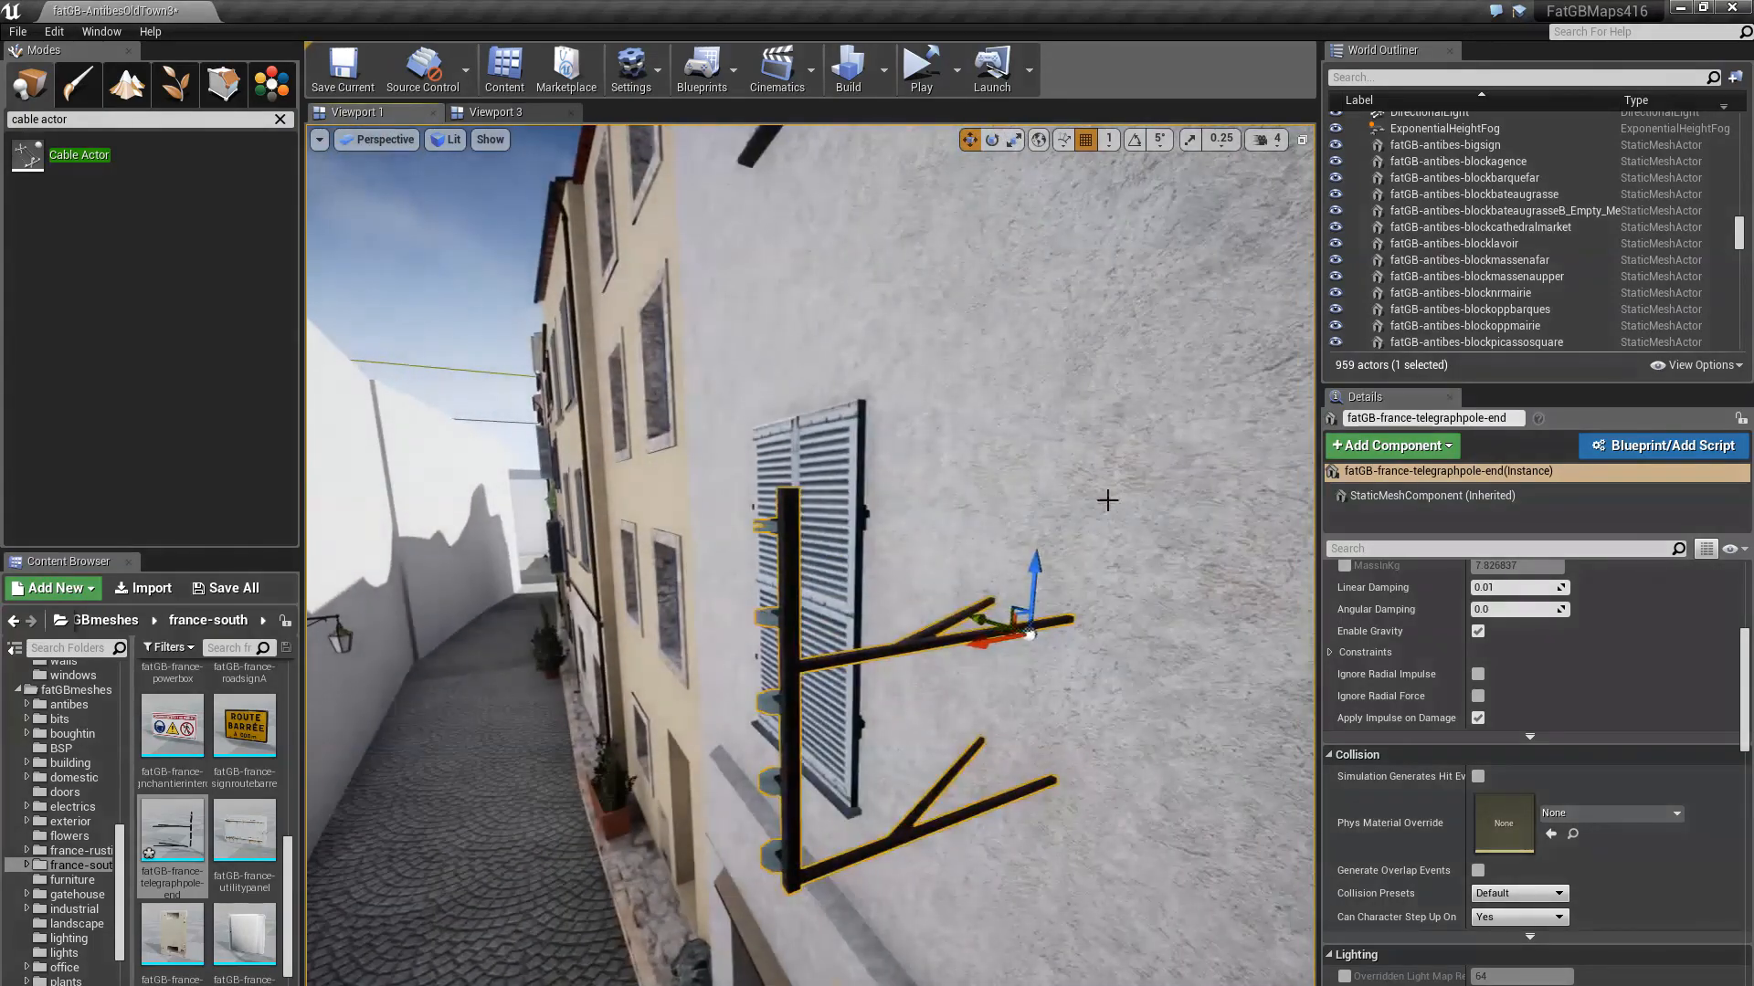
Place a Cable Actor beside the wall-mounted telegraph pole and move its start onto the topmost insulator
{"action": "left_click", "coordinate": [963, 472]}
{"action": "right_click_drag", "start_coordinate": [963, 473], "coordinate": [749, 503]}
{"action": "right_click_drag", "start_coordinate": [966, 502], "coordinate": [965, 502]}
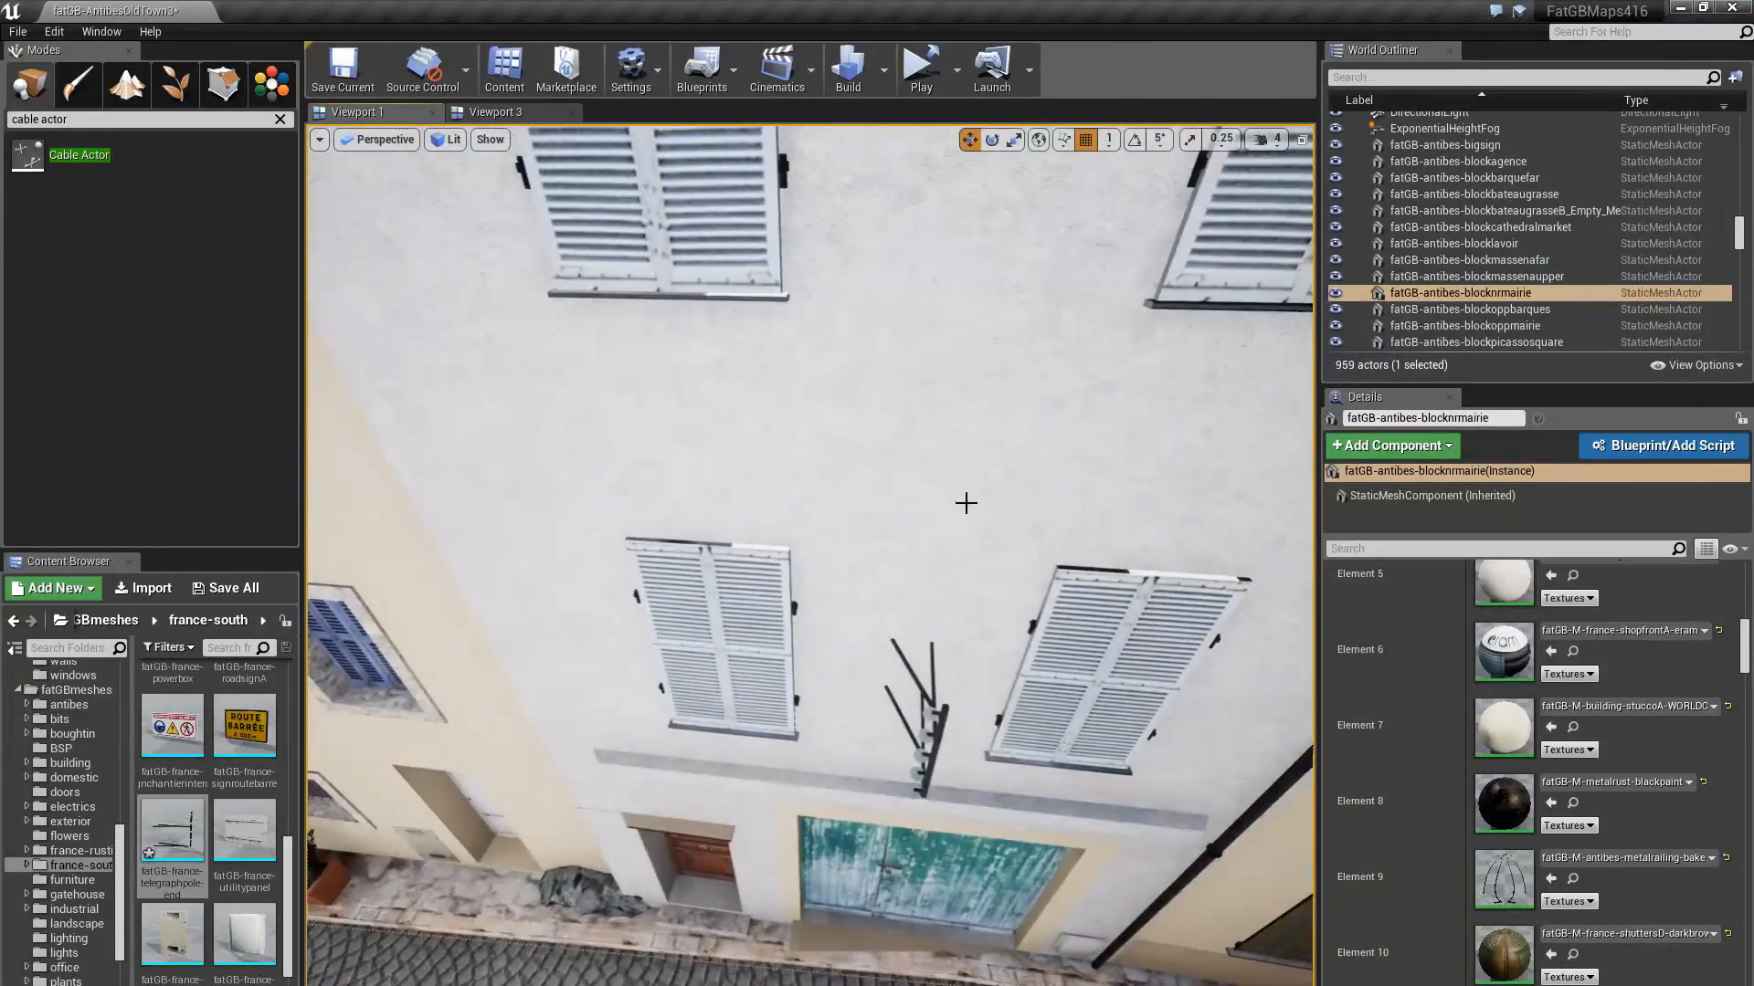
{"action": "left_click", "coordinate": [909, 669]}
{"action": "left_click", "coordinate": [826, 681]}
{"action": "right_click_drag", "start_coordinate": [826, 681], "coordinate": [826, 682]}
{"action": "right_click_drag", "start_coordinate": [536, 379], "coordinate": [536, 379]}
{"action": "left_click_drag", "start_coordinate": [62, 157], "coordinate": [896, 604]}
{"action": "right_click_drag", "start_coordinate": [845, 548], "coordinate": [845, 548]}
{"action": "left_click_drag", "start_coordinate": [966, 749], "coordinate": [594, 915]}
{"action": "right_click_drag", "start_coordinate": [486, 737], "coordinate": [501, 664]}
{"action": "left_click_drag", "start_coordinate": [931, 552], "coordinate": [944, 427]}
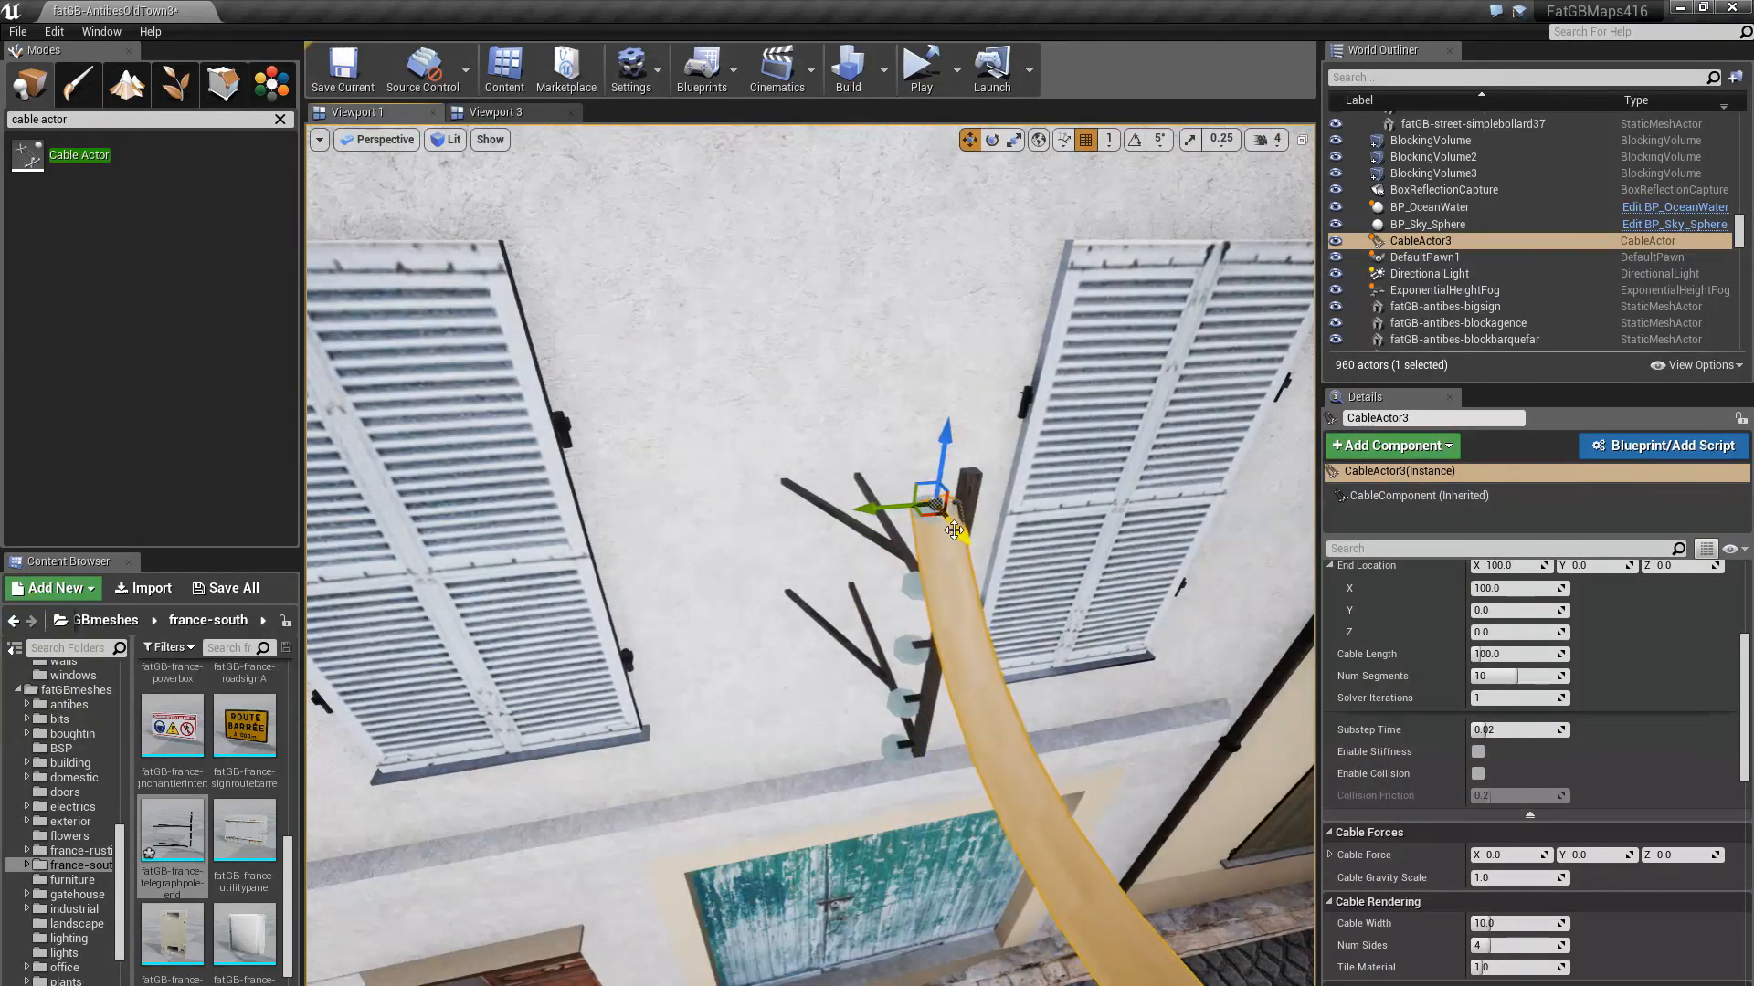
Rotate the cable about its vertical axis to about 82° so it runs along the building wall
{"action": "right_click_drag", "start_coordinate": [792, 598], "coordinate": [812, 562]}
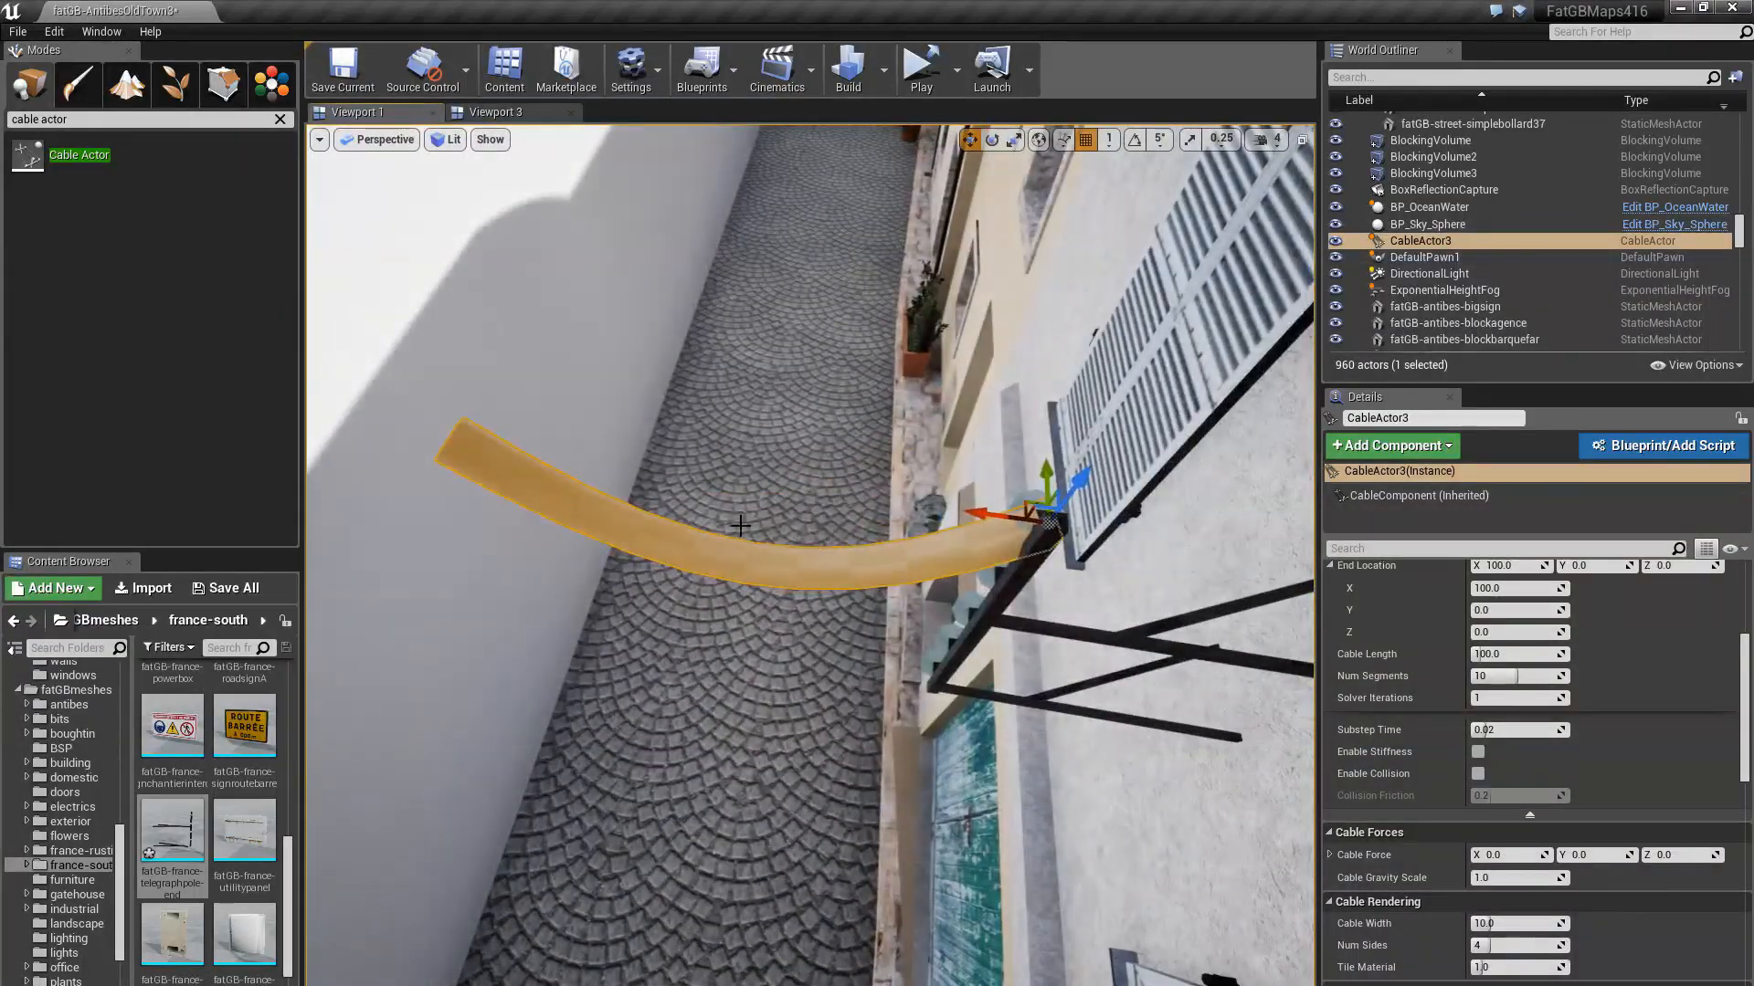
{"action": "left_click_drag", "start_coordinate": [1003, 596], "coordinate": [964, 530]}
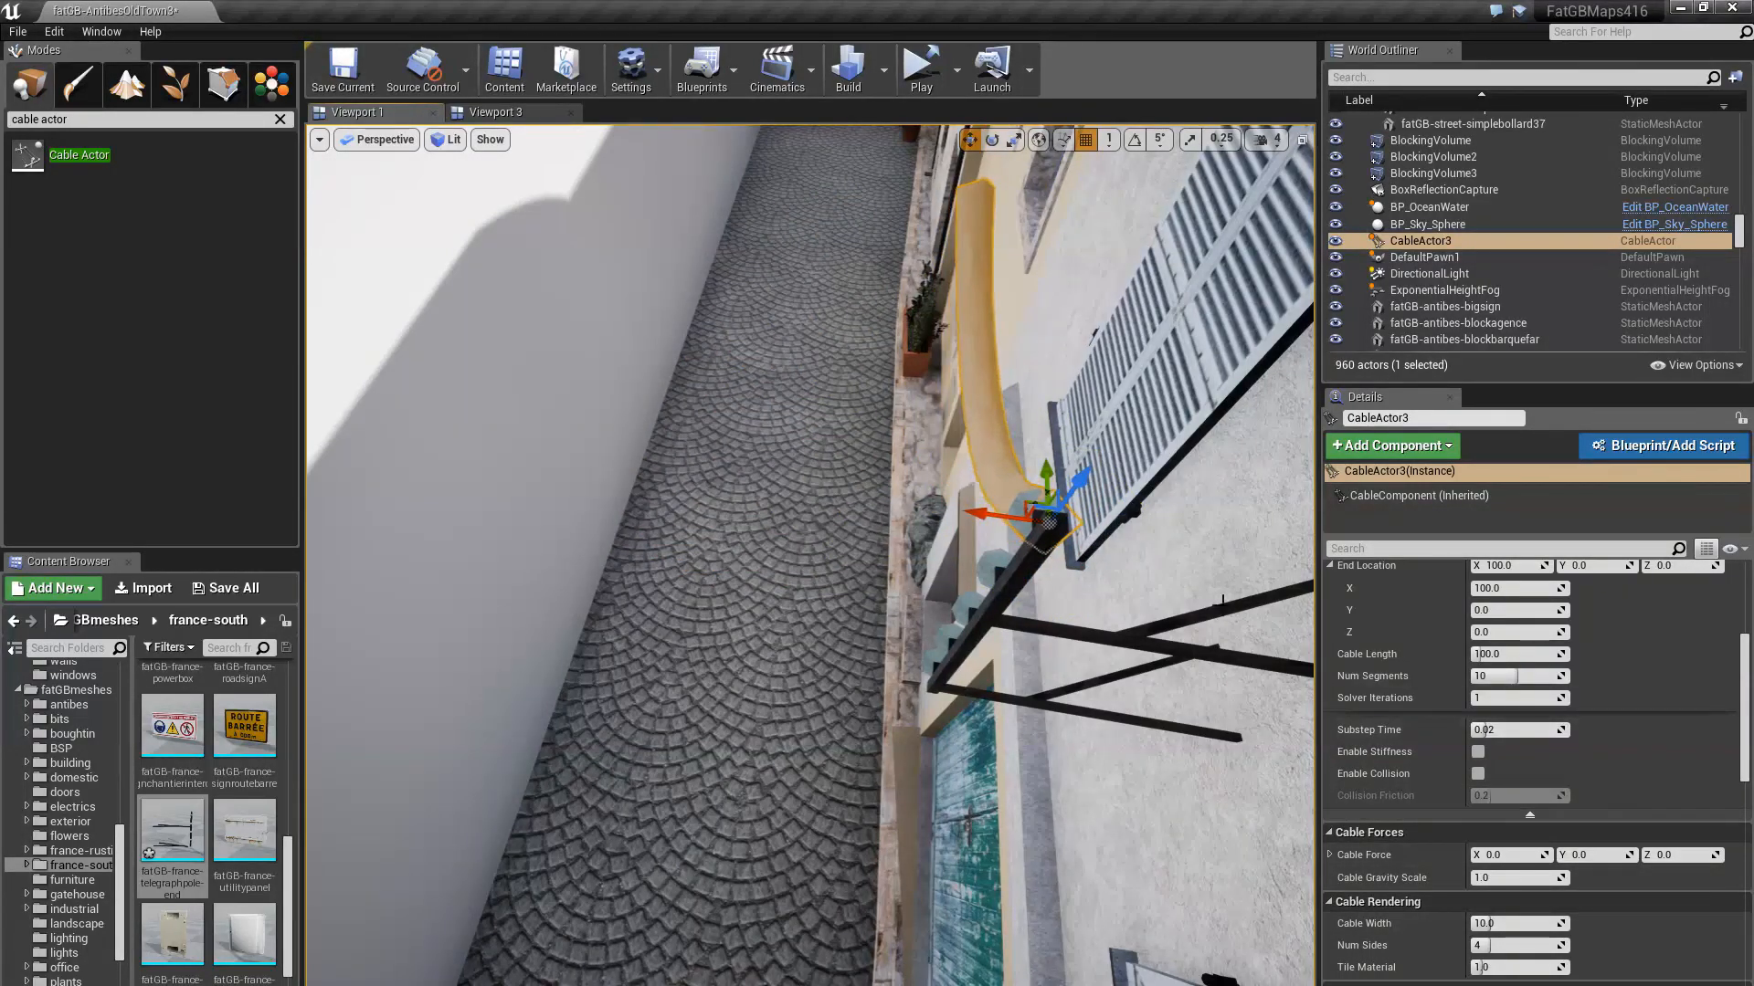
{"action": "left_click", "coordinate": [1049, 450]}
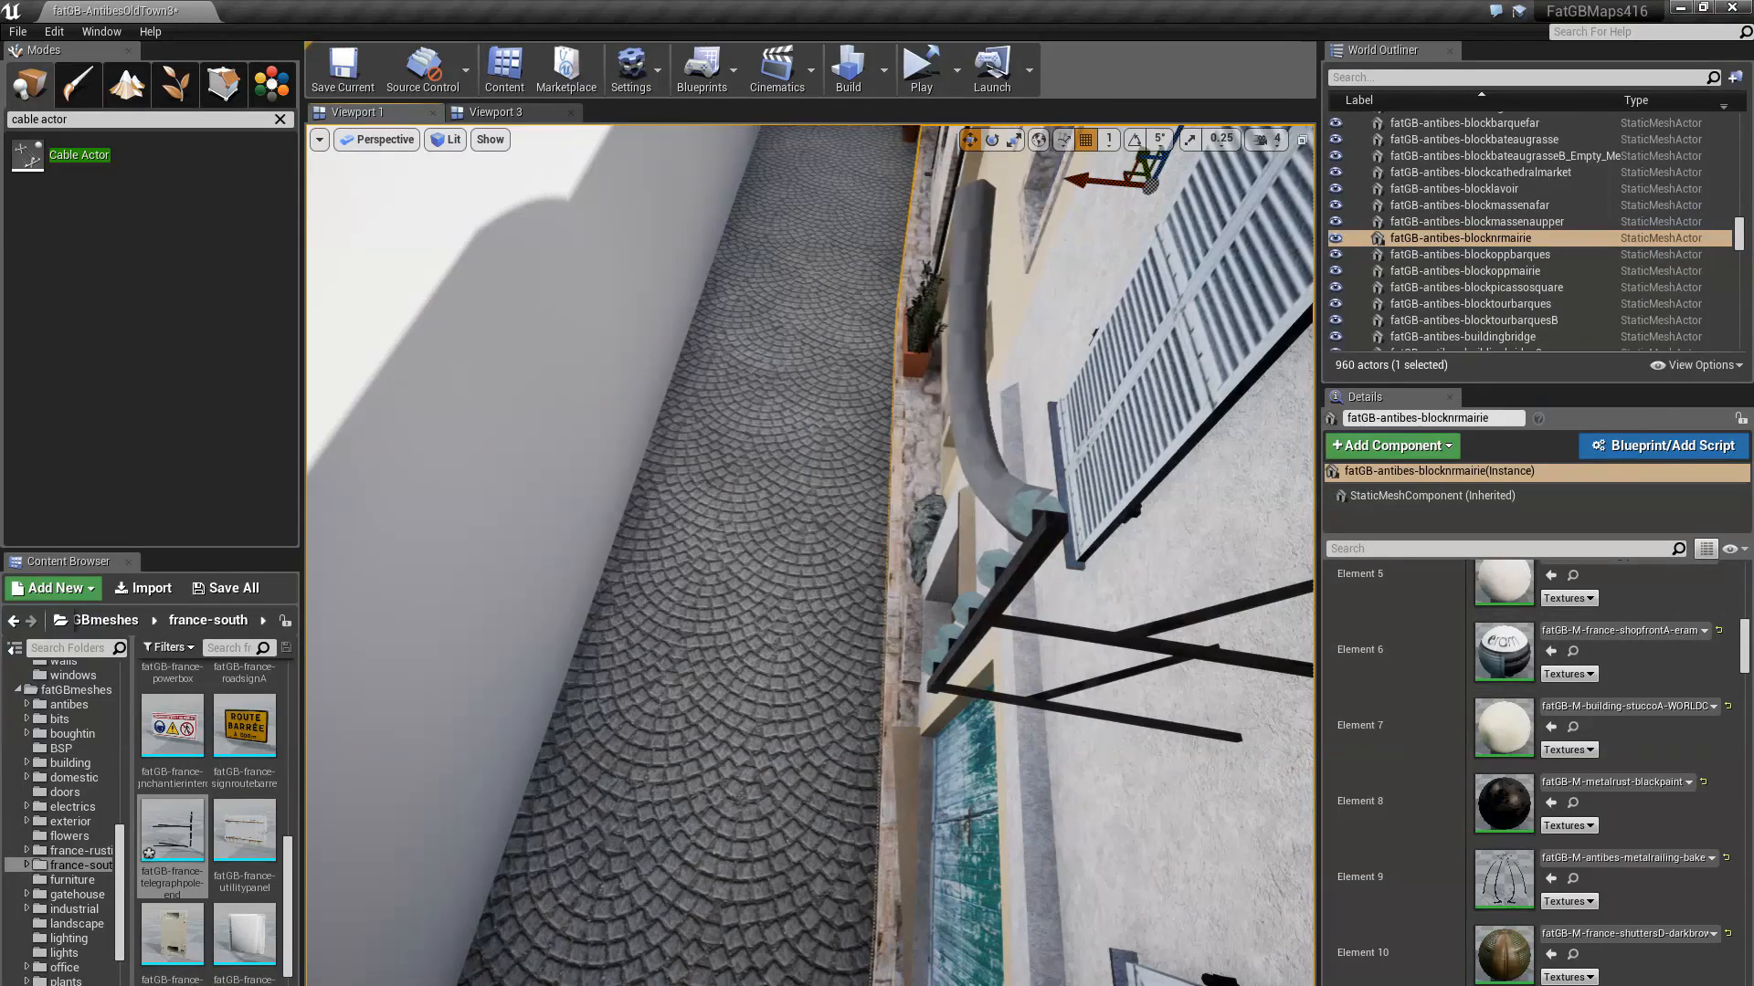
In the cable's component settings, set the cable width to 1.5 and the material tiling to 40
{"action": "left_click", "coordinate": [1023, 497]}
{"action": "left_click", "coordinate": [1419, 495]}
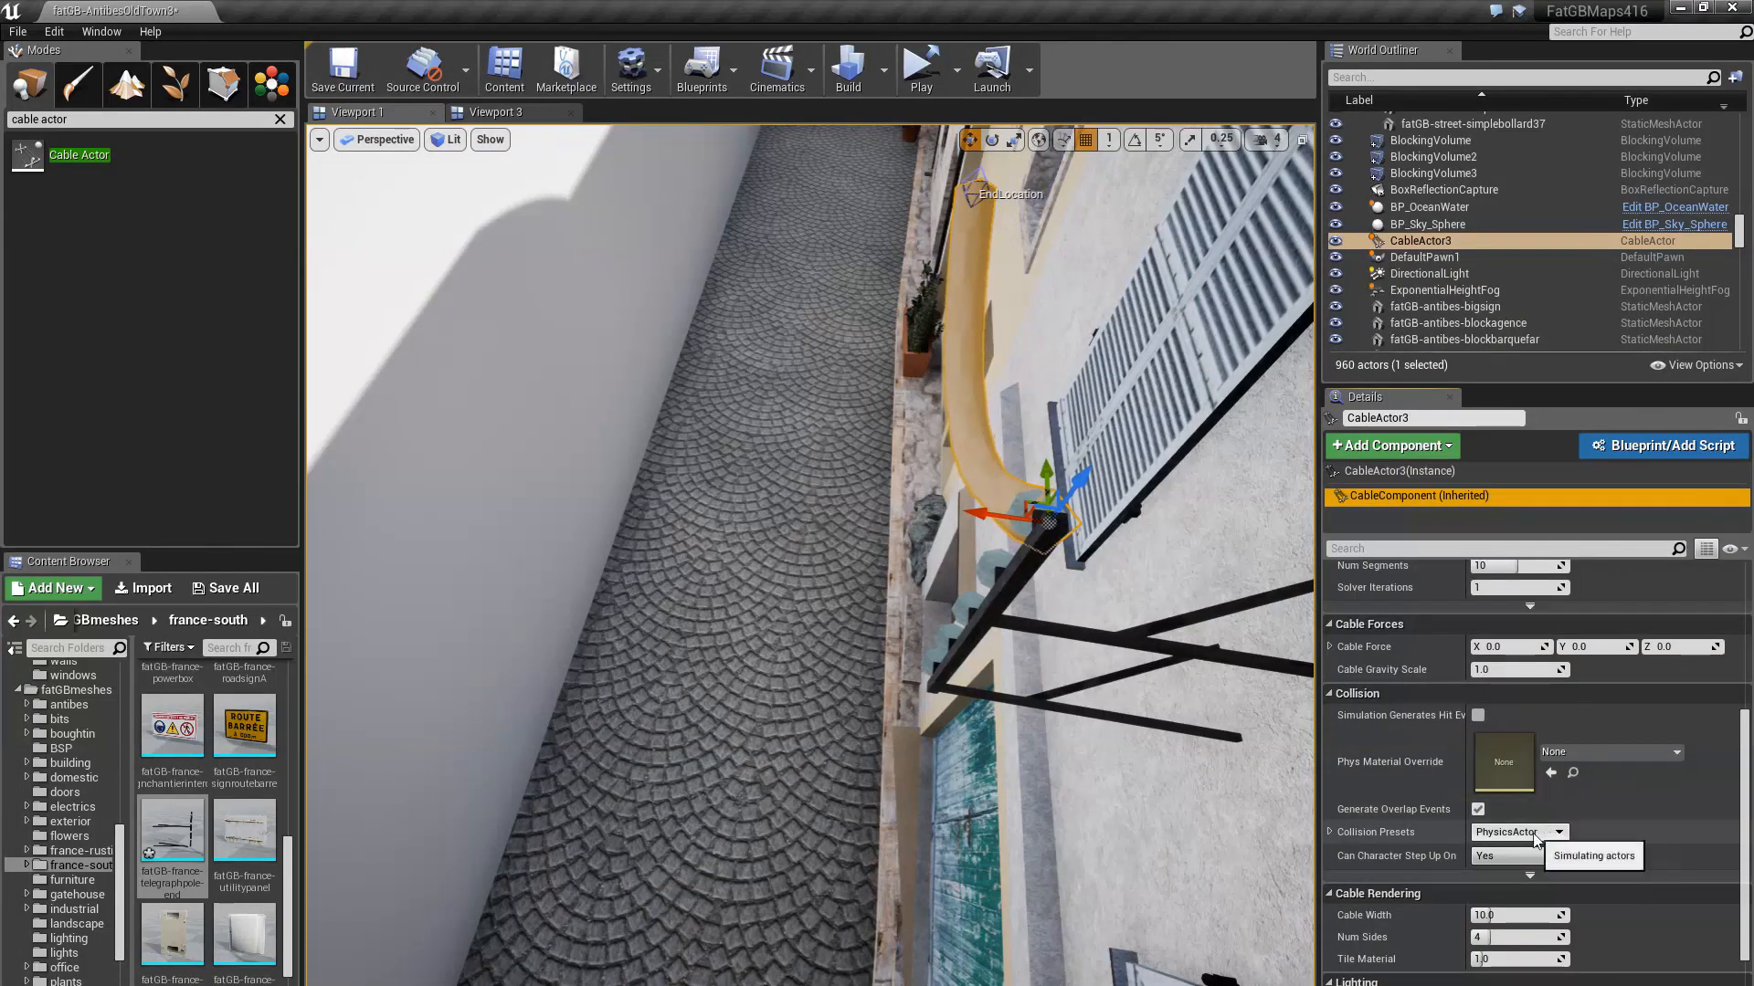
{"action": "scroll", "coordinate": [1534, 841], "scroll_direction": "down", "scroll_amount": 2}
{"action": "left_click", "coordinate": [1516, 799]}
{"action": "type", "text": "2"}
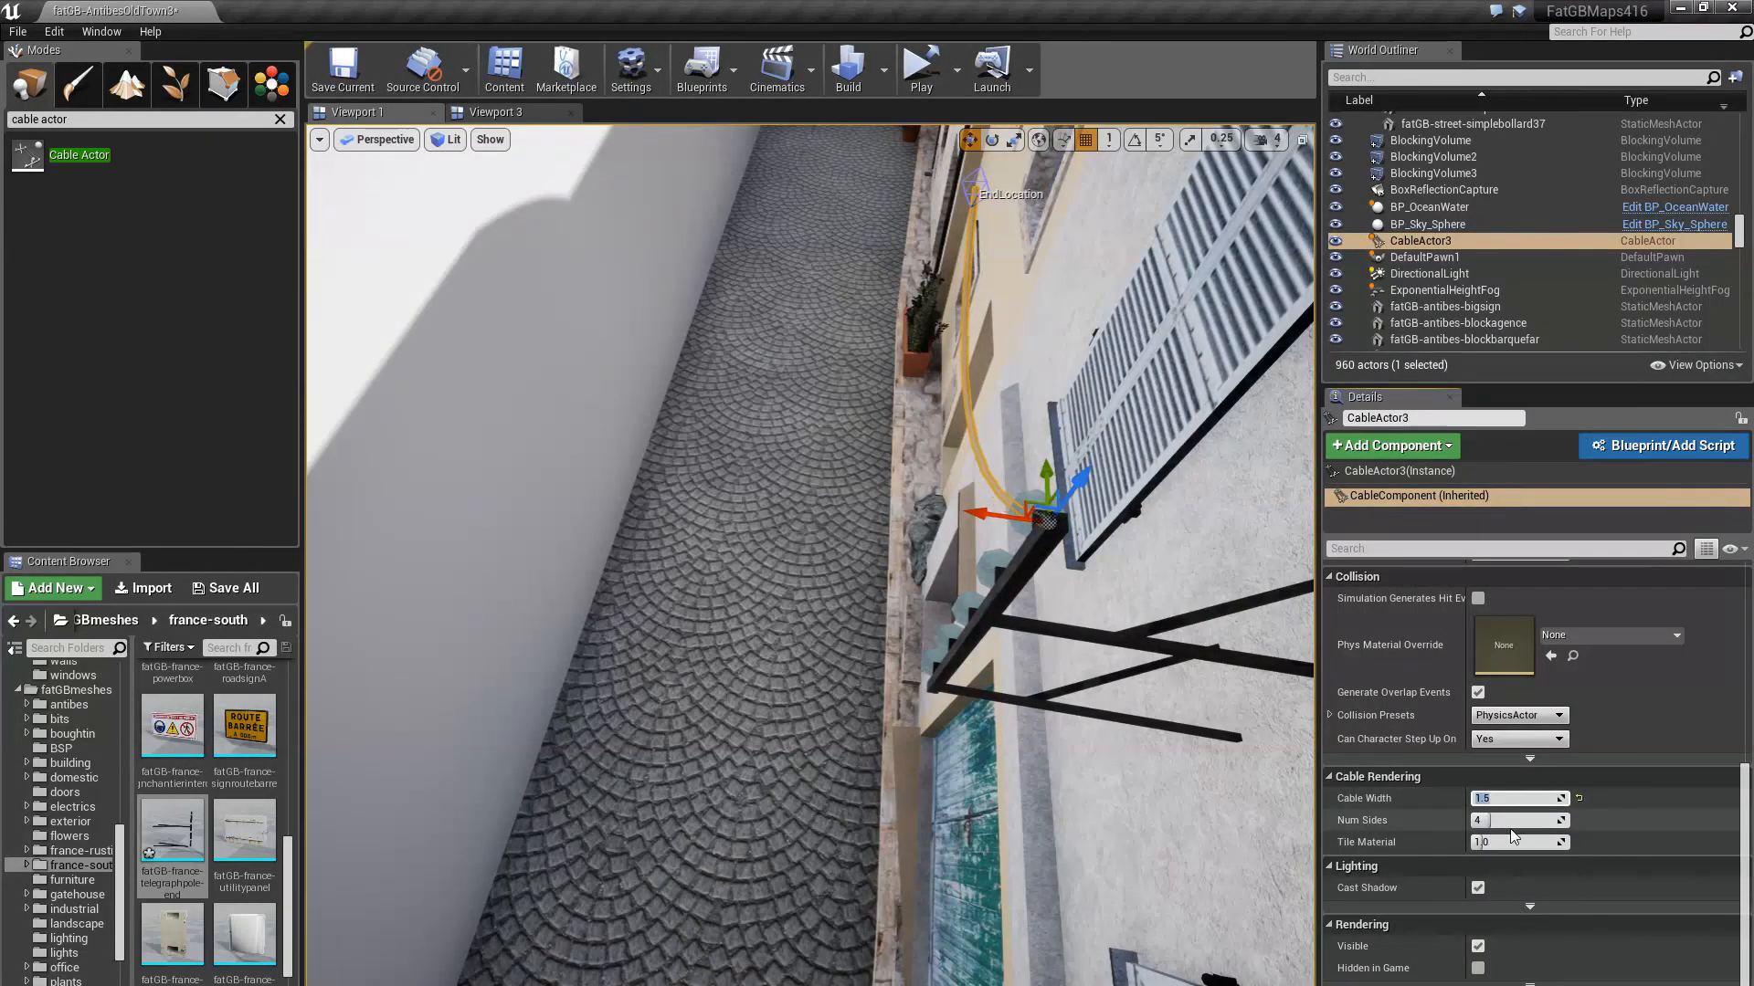
{"action": "left_click", "coordinate": [1518, 842]}
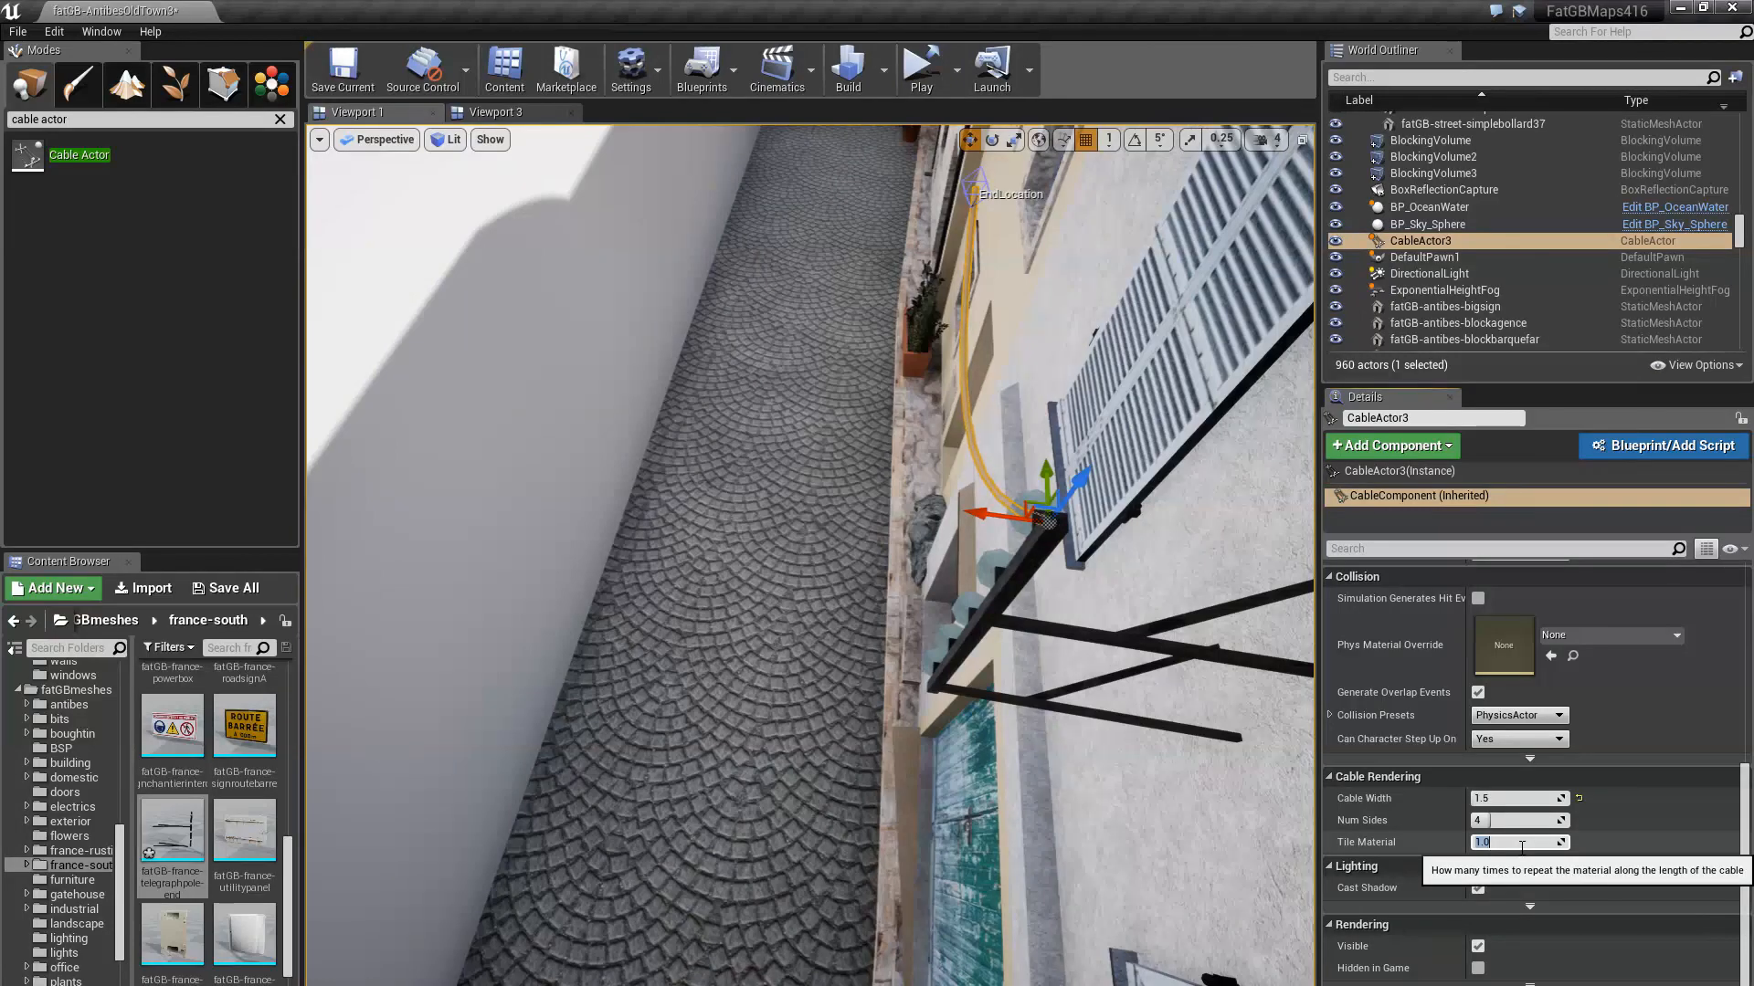
{"action": "type", "text": "40.0"}
{"action": "key", "text": "Return"}
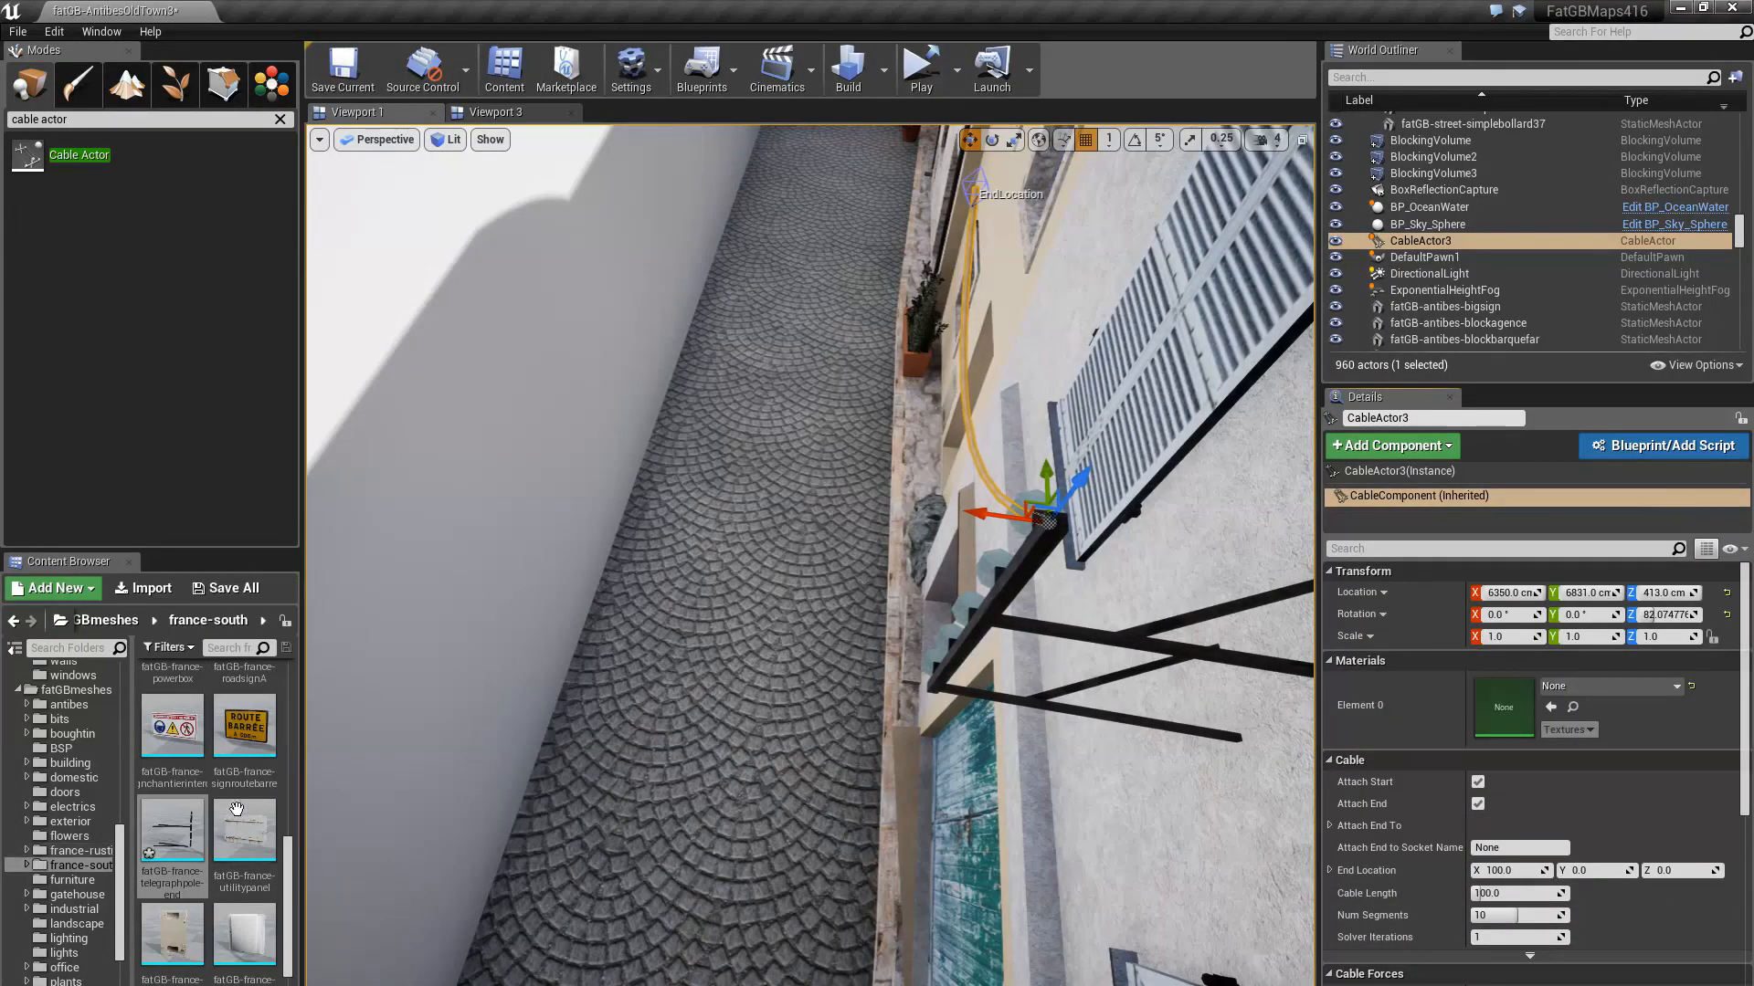
Assign the black domestic electric cable material from the fatGBmaterials electrics folder to the cable's Element 0
{"action": "scroll", "coordinate": [62, 831], "scroll_direction": "up", "scroll_amount": 1}
{"action": "left_click", "coordinate": [68, 850]}
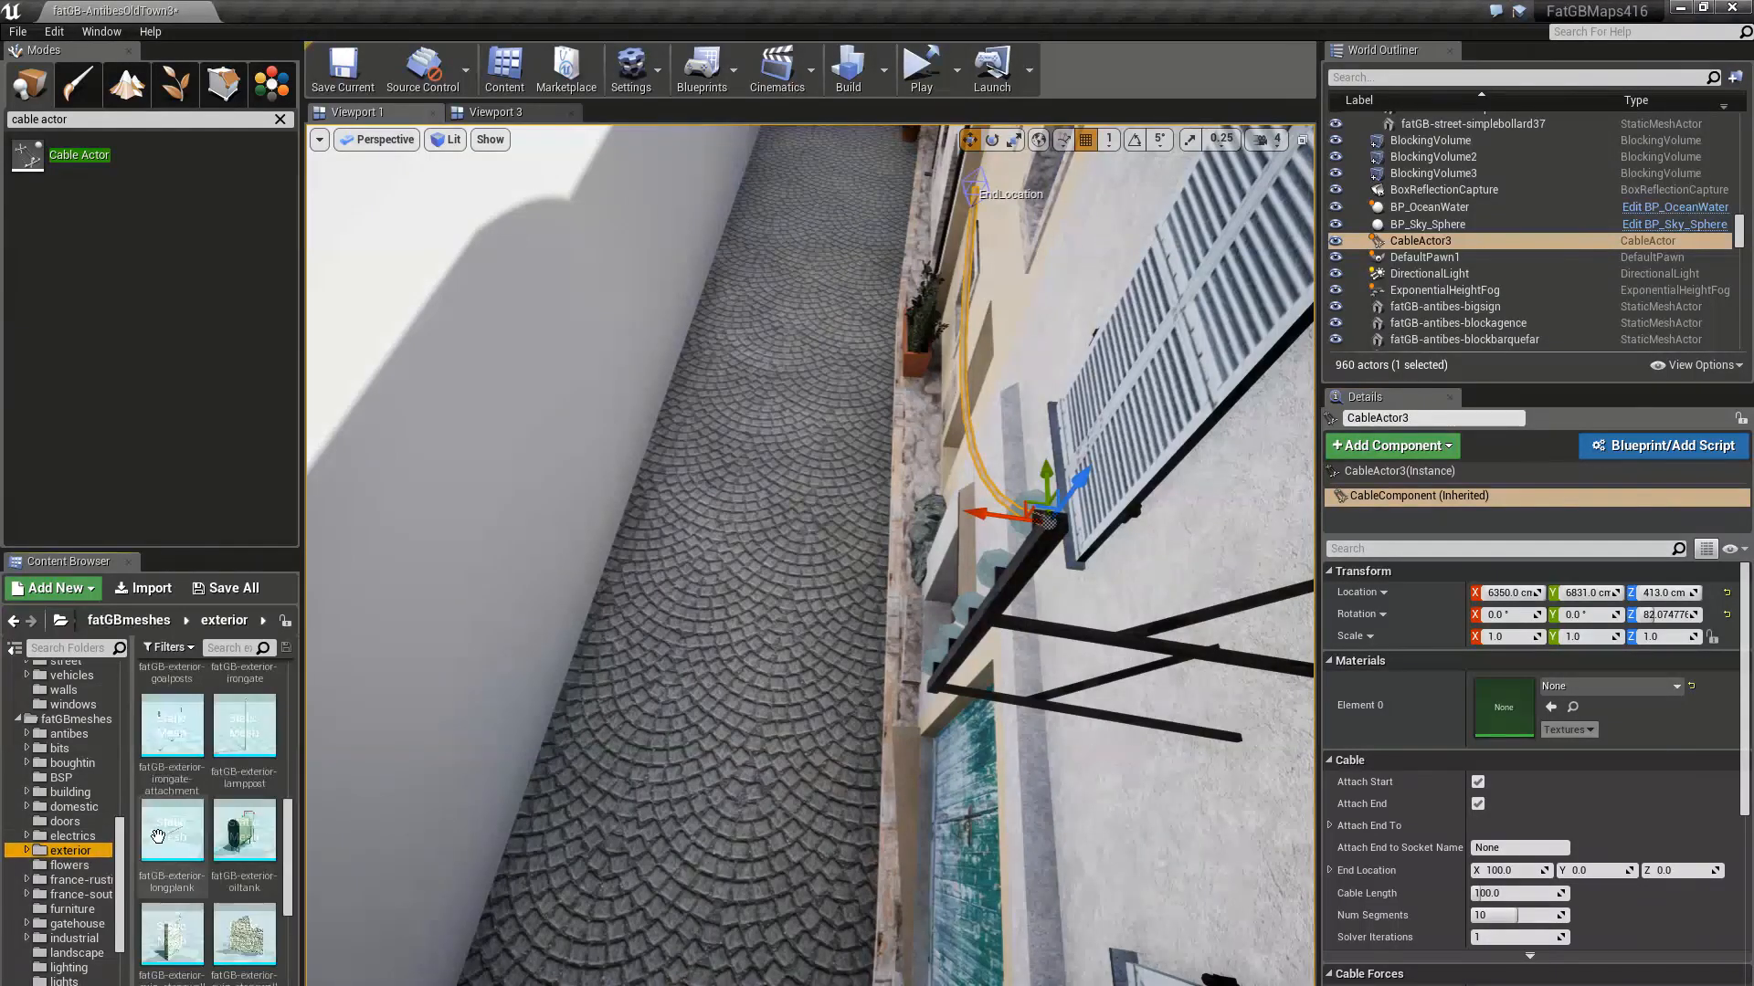
{"action": "scroll", "coordinate": [64, 758], "scroll_direction": "up", "scroll_amount": 5}
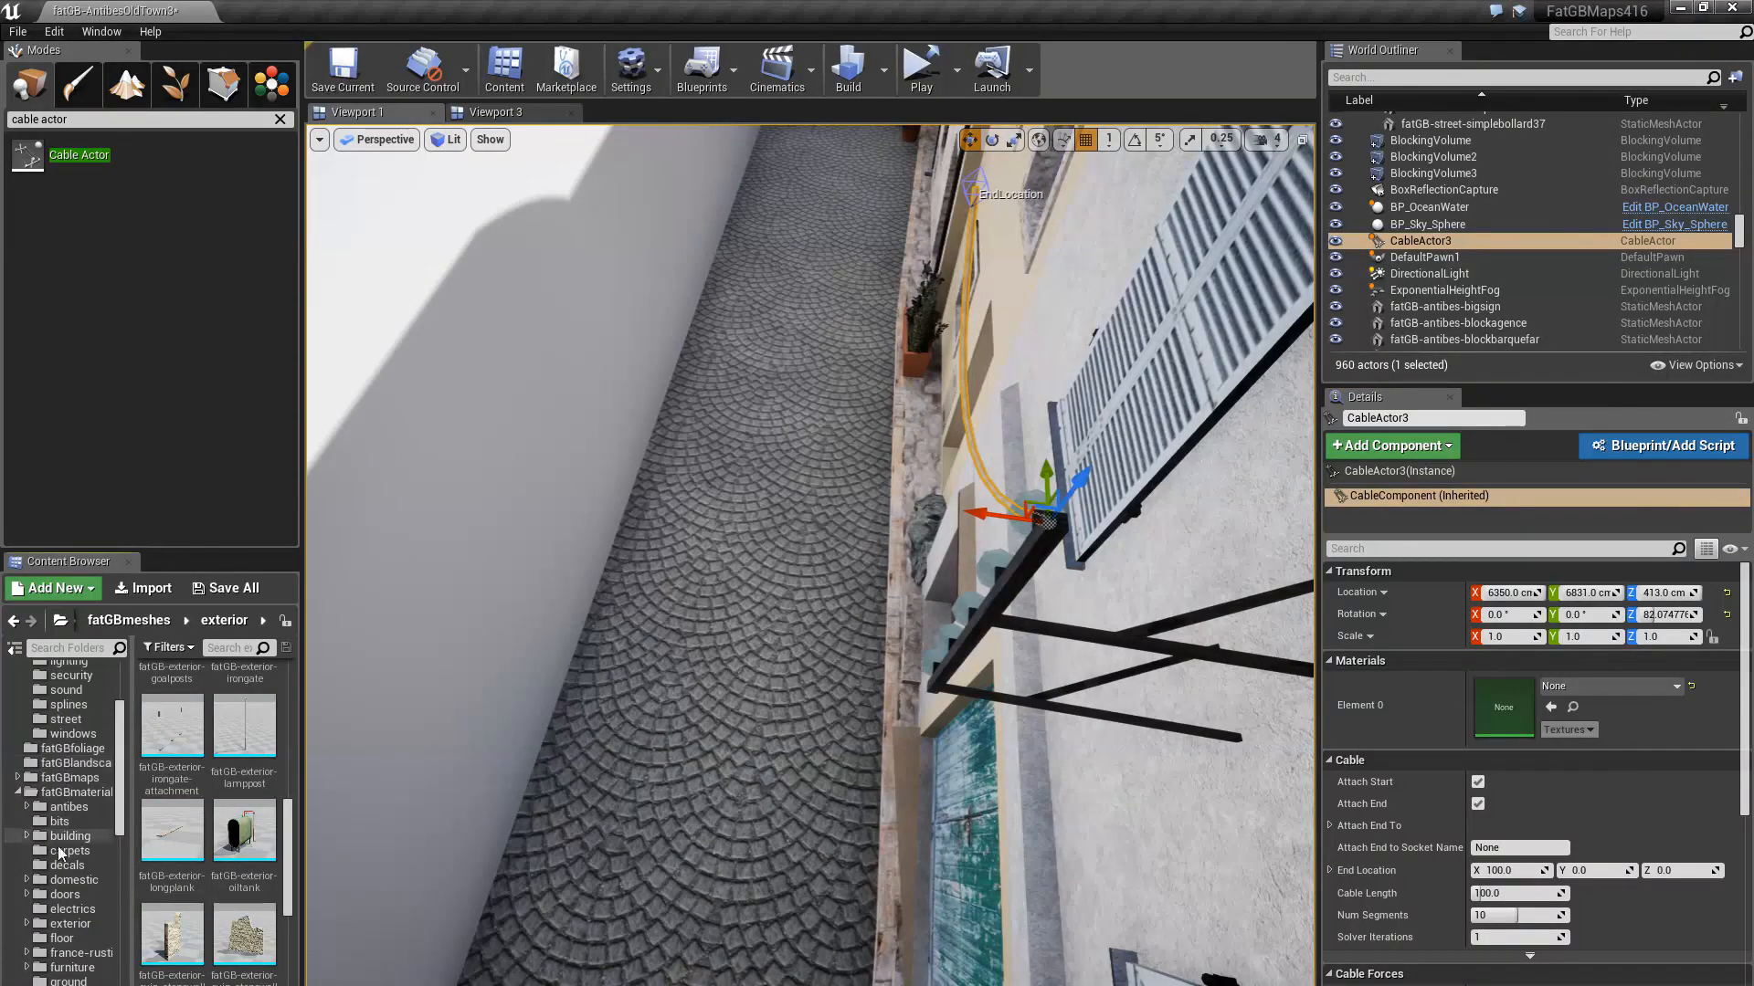
{"action": "left_click", "coordinate": [72, 908]}
{"action": "left_click_drag", "start_coordinate": [255, 699], "coordinate": [1485, 709]}
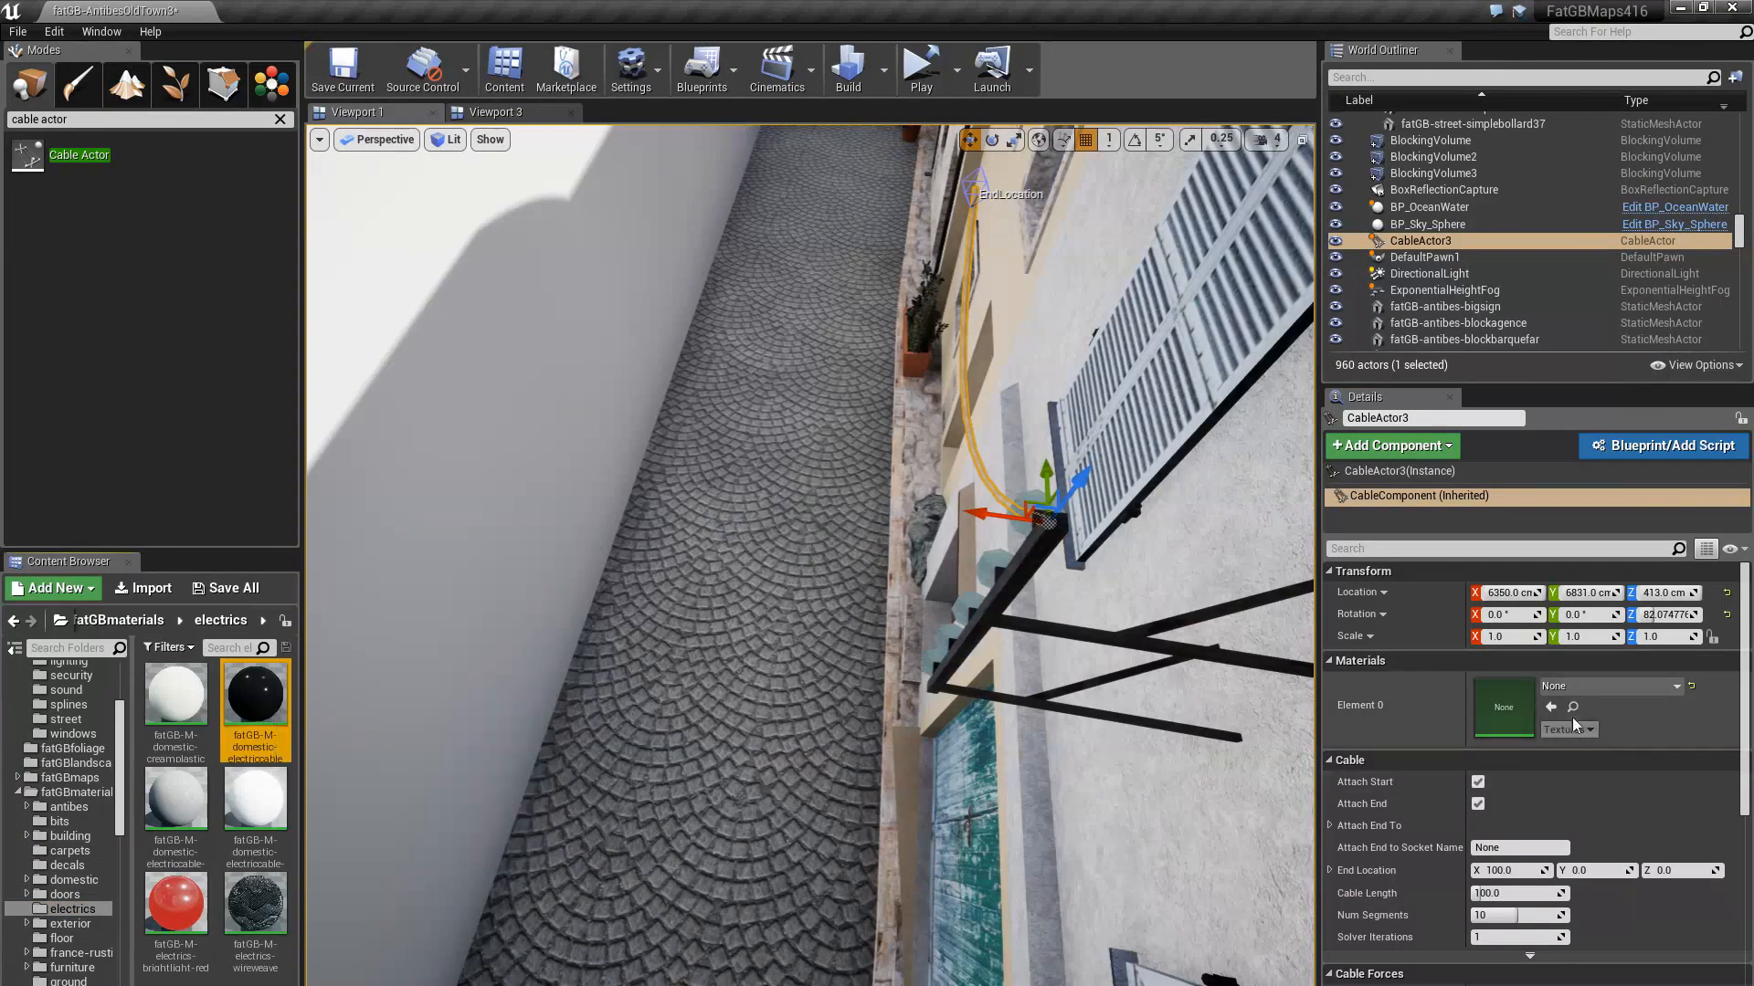
{"action": "left_click", "coordinate": [1550, 706]}
Stretch the cable along the wall by moving its end location to about X 304, Y 28
{"action": "right_click_drag", "start_coordinate": [1096, 621], "coordinate": [1224, 539]}
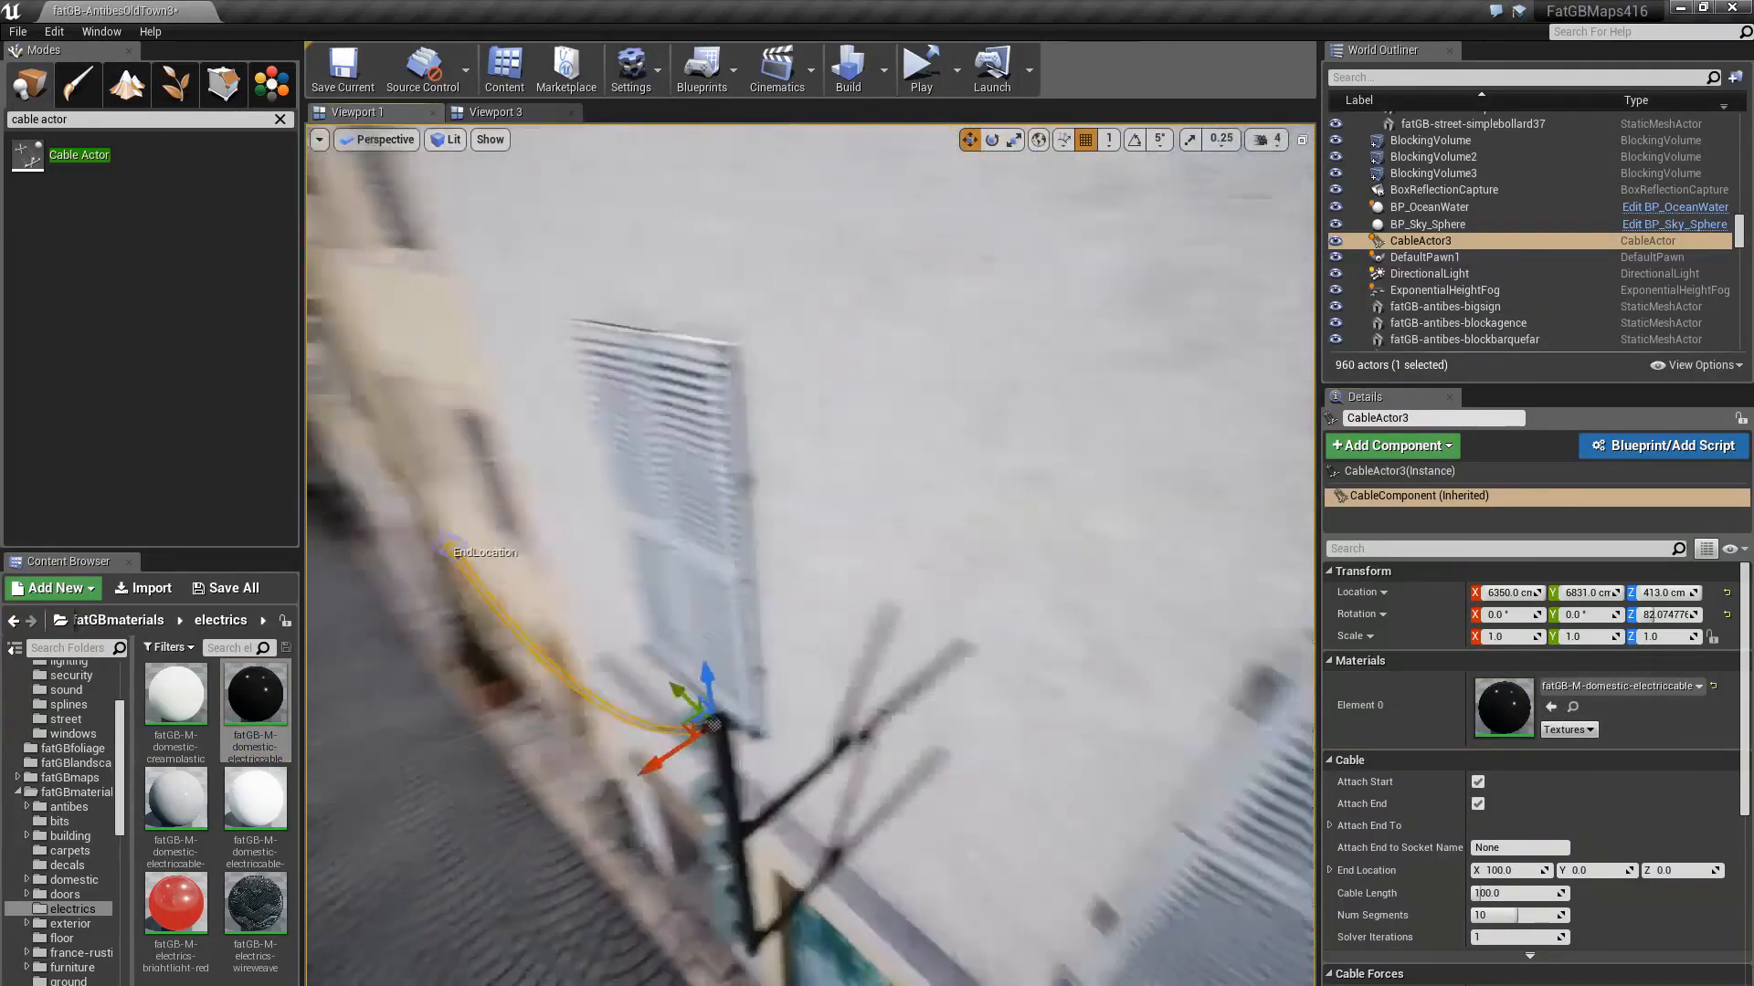
{"action": "mouse_move", "coordinate": [685, 463]}
{"action": "right_mouse_down"}
{"action": "mouse_move", "coordinate": [512, 448]}
{"action": "mouse_move", "coordinate": [653, 475]}
{"action": "mouse_move", "coordinate": [685, 463]}
{"action": "right_mouse_up"}
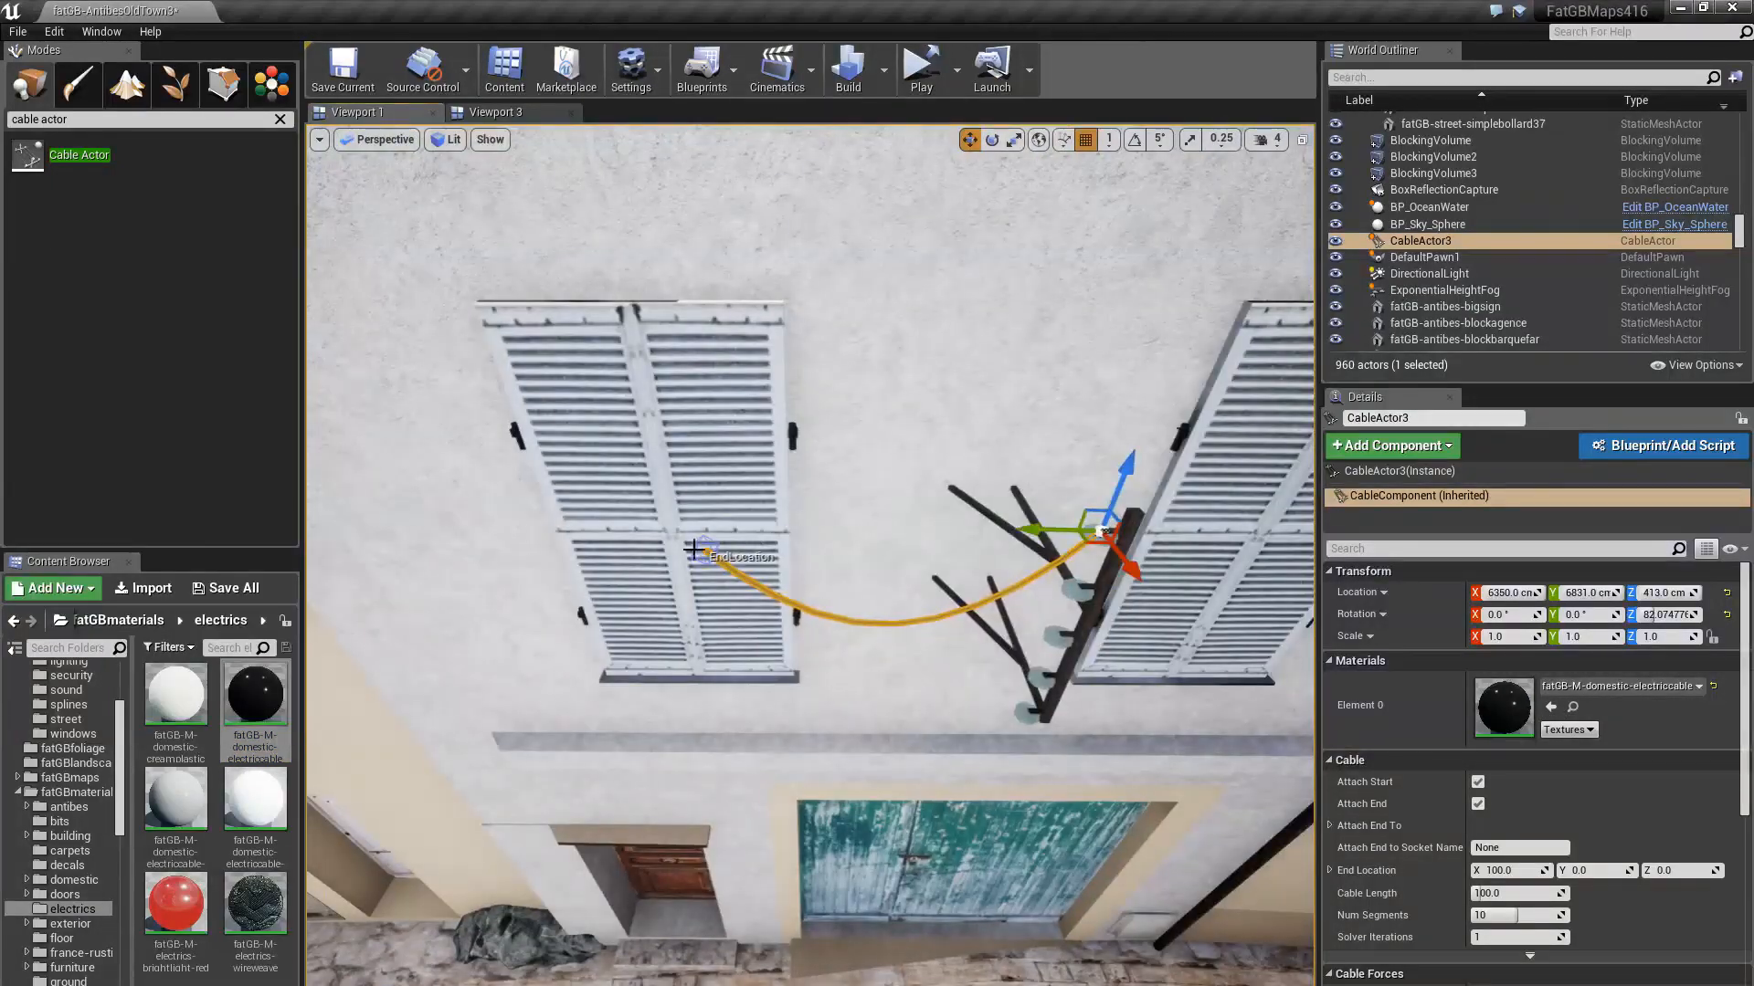
{"action": "left_click_drag", "start_coordinate": [661, 555], "coordinate": [311, 548]}
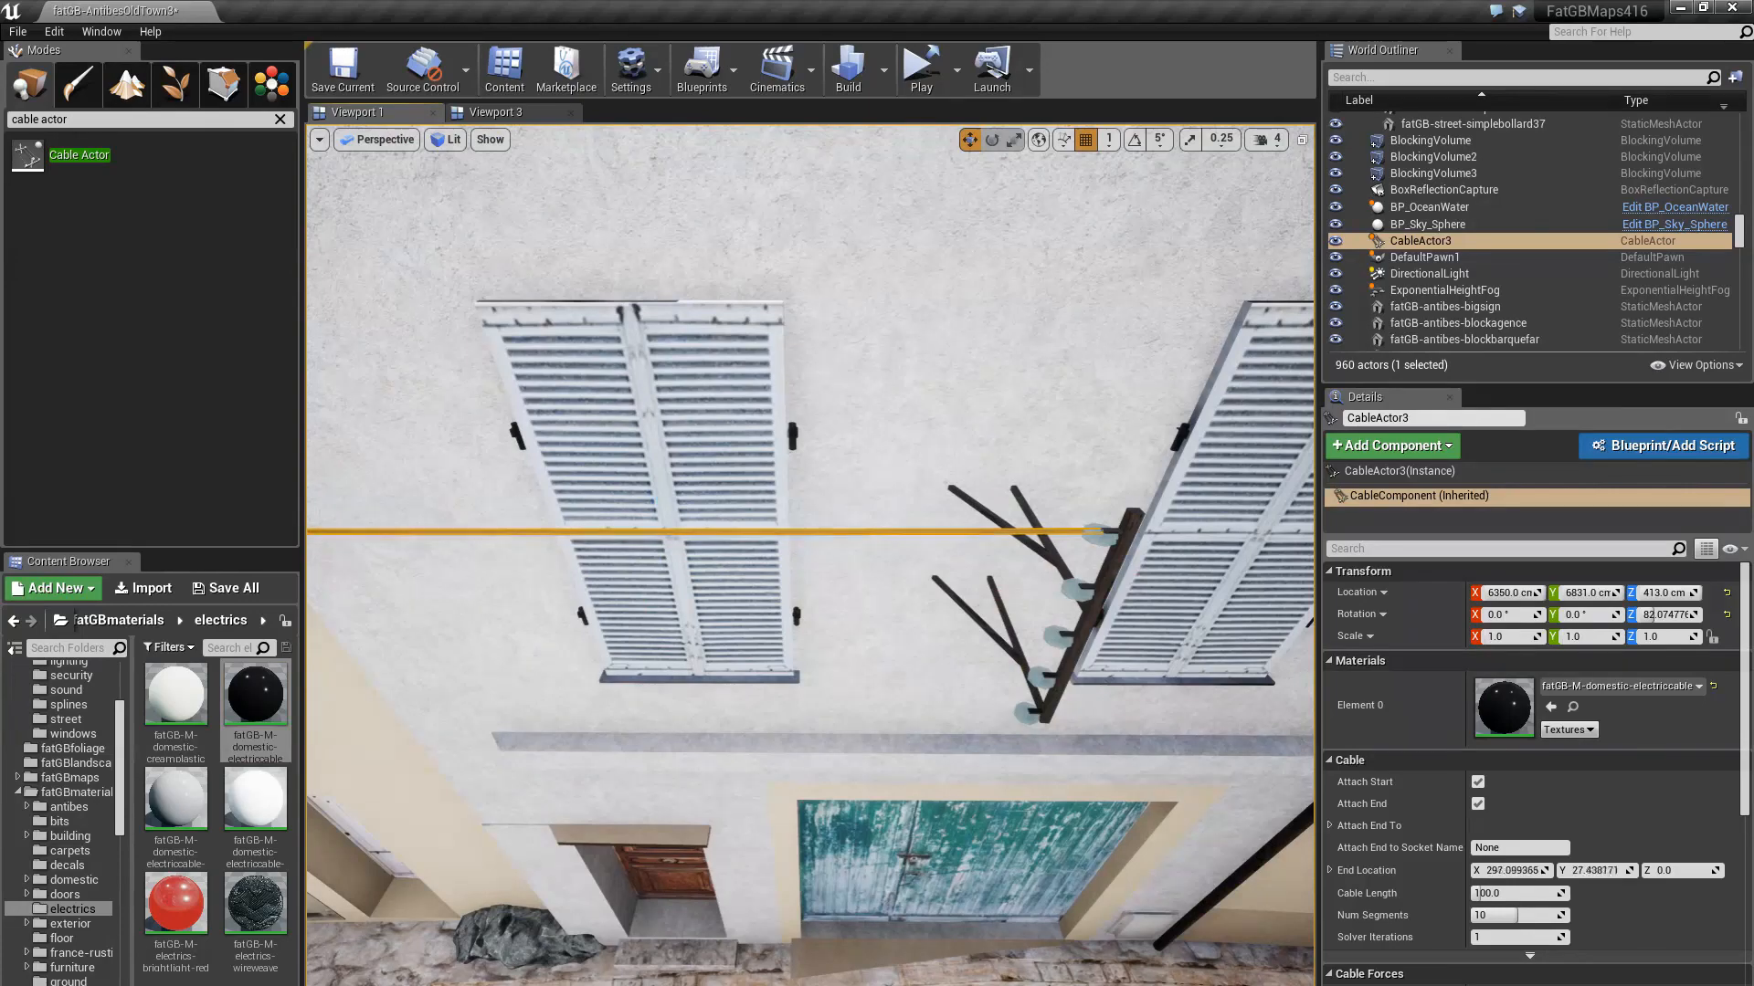
{"action": "right_click_drag", "start_coordinate": [724, 606], "coordinate": [700, 542]}
Duplicate the cable twice, lowering each copy 20 cm to meet the next insulators at Z 393 and 373 cm
{"action": "left_click", "coordinate": [881, 458]}
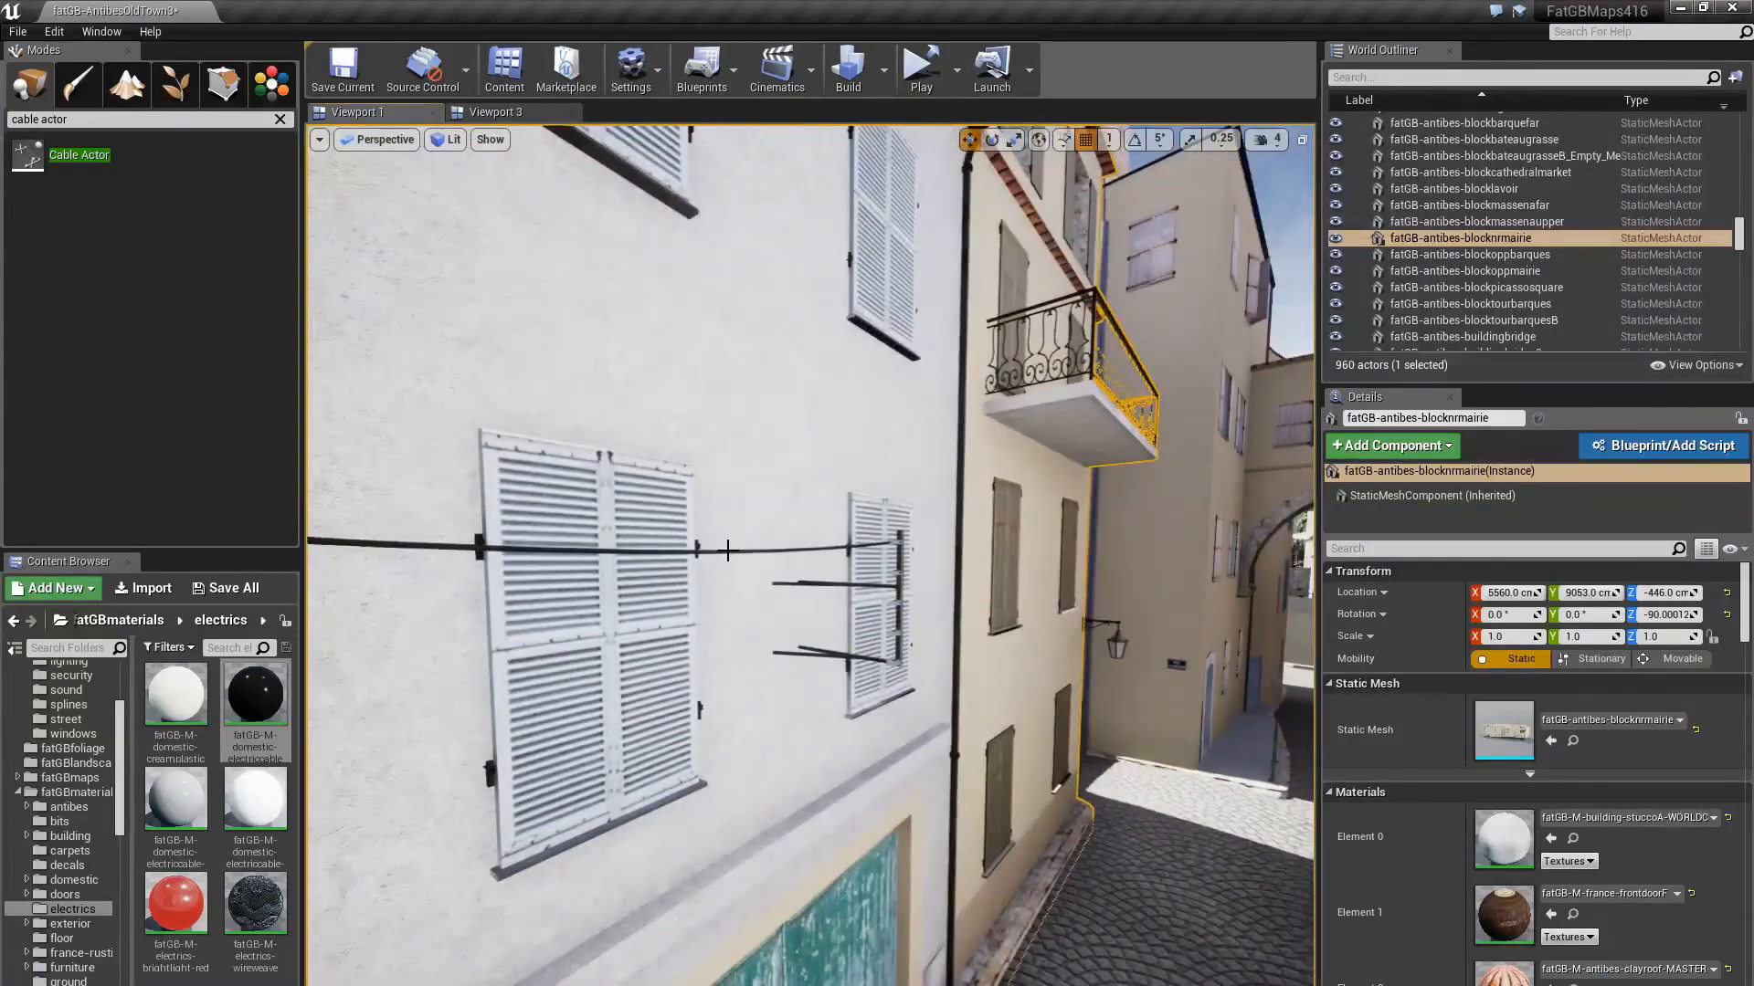
{"action": "left_click", "coordinate": [728, 552]}
{"action": "key", "text": "ctrl+w"}
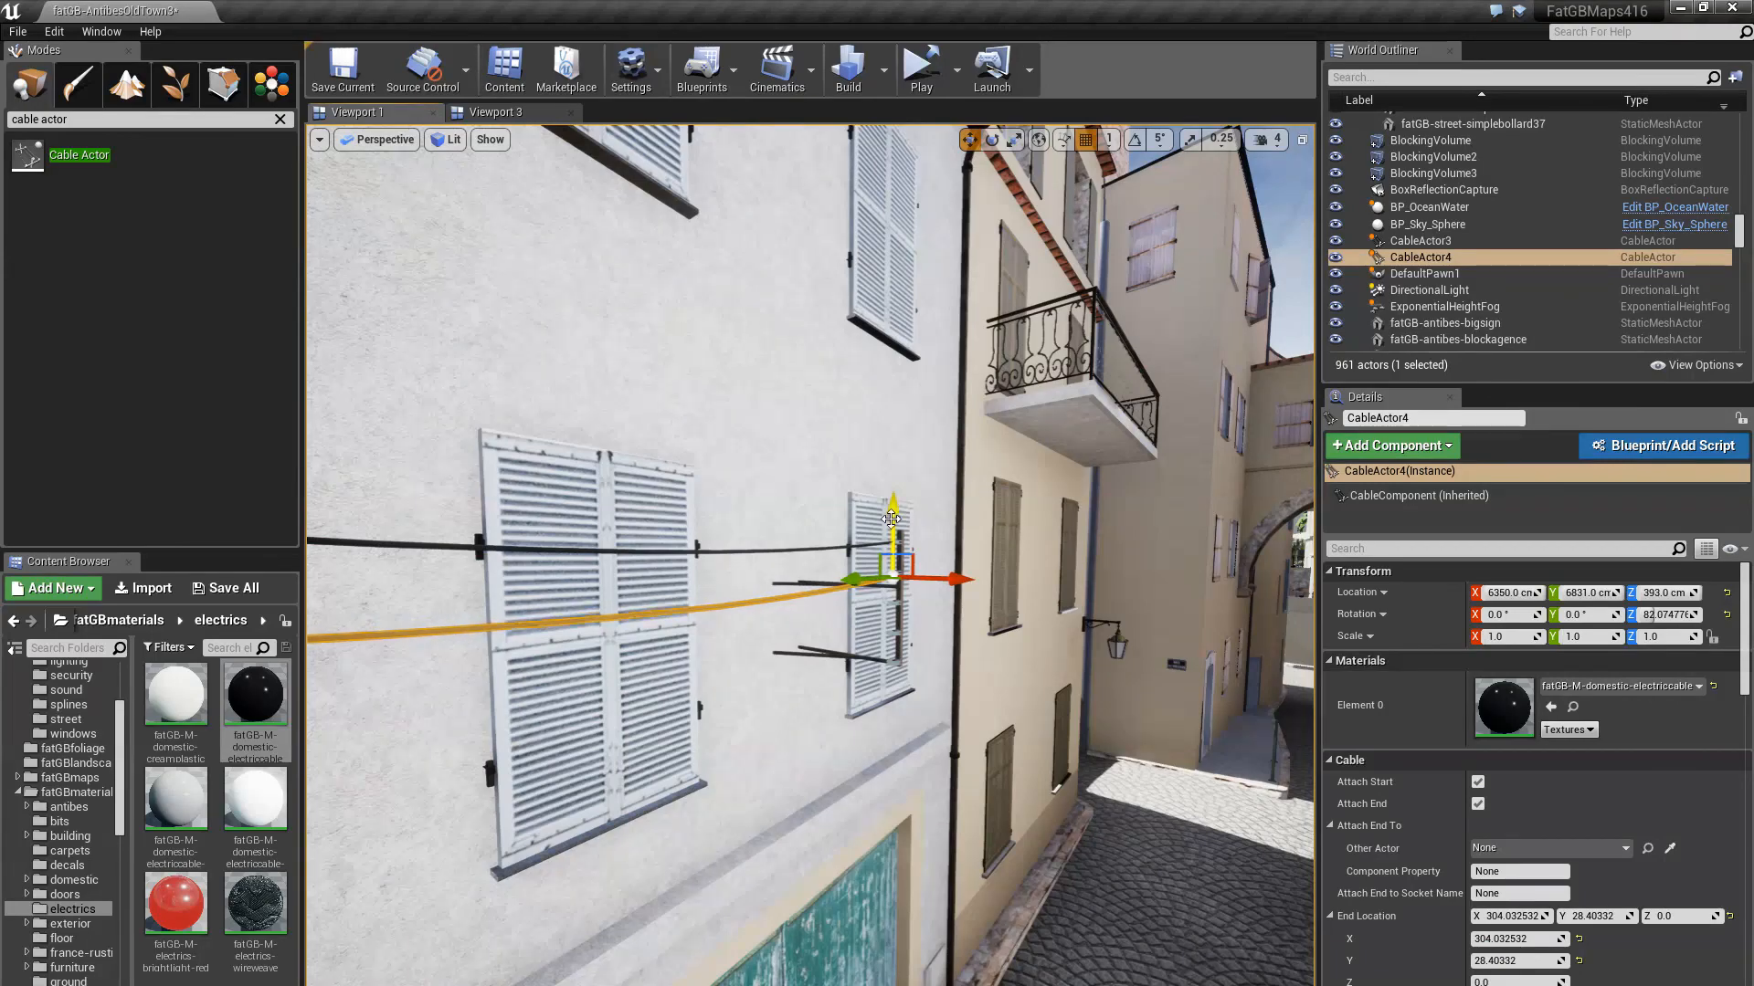
{"action": "key", "text": "ctrl+w"}
{"action": "left_click_drag", "start_coordinate": [893, 514], "coordinate": [892, 548]}
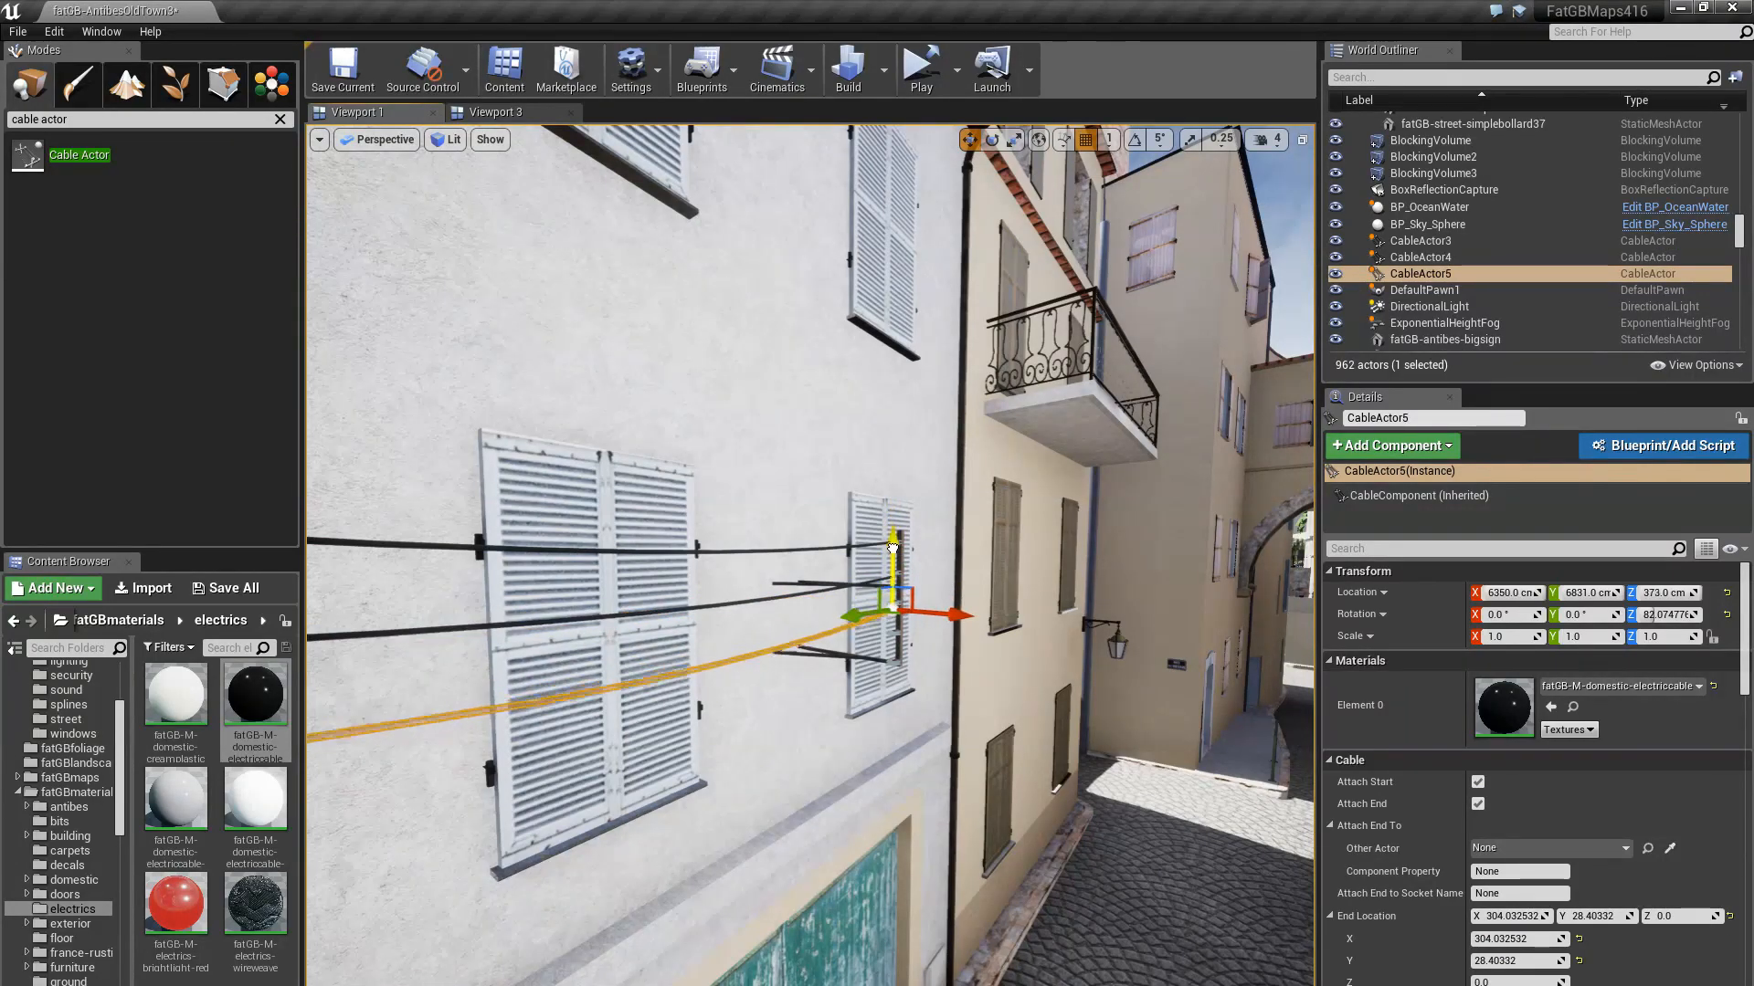
Inspect the telegraph pole and its three cables from along the street and from ground level
{"action": "left_click", "coordinate": [779, 466]}
{"action": "right_click_drag", "start_coordinate": [779, 467], "coordinate": [780, 467]}
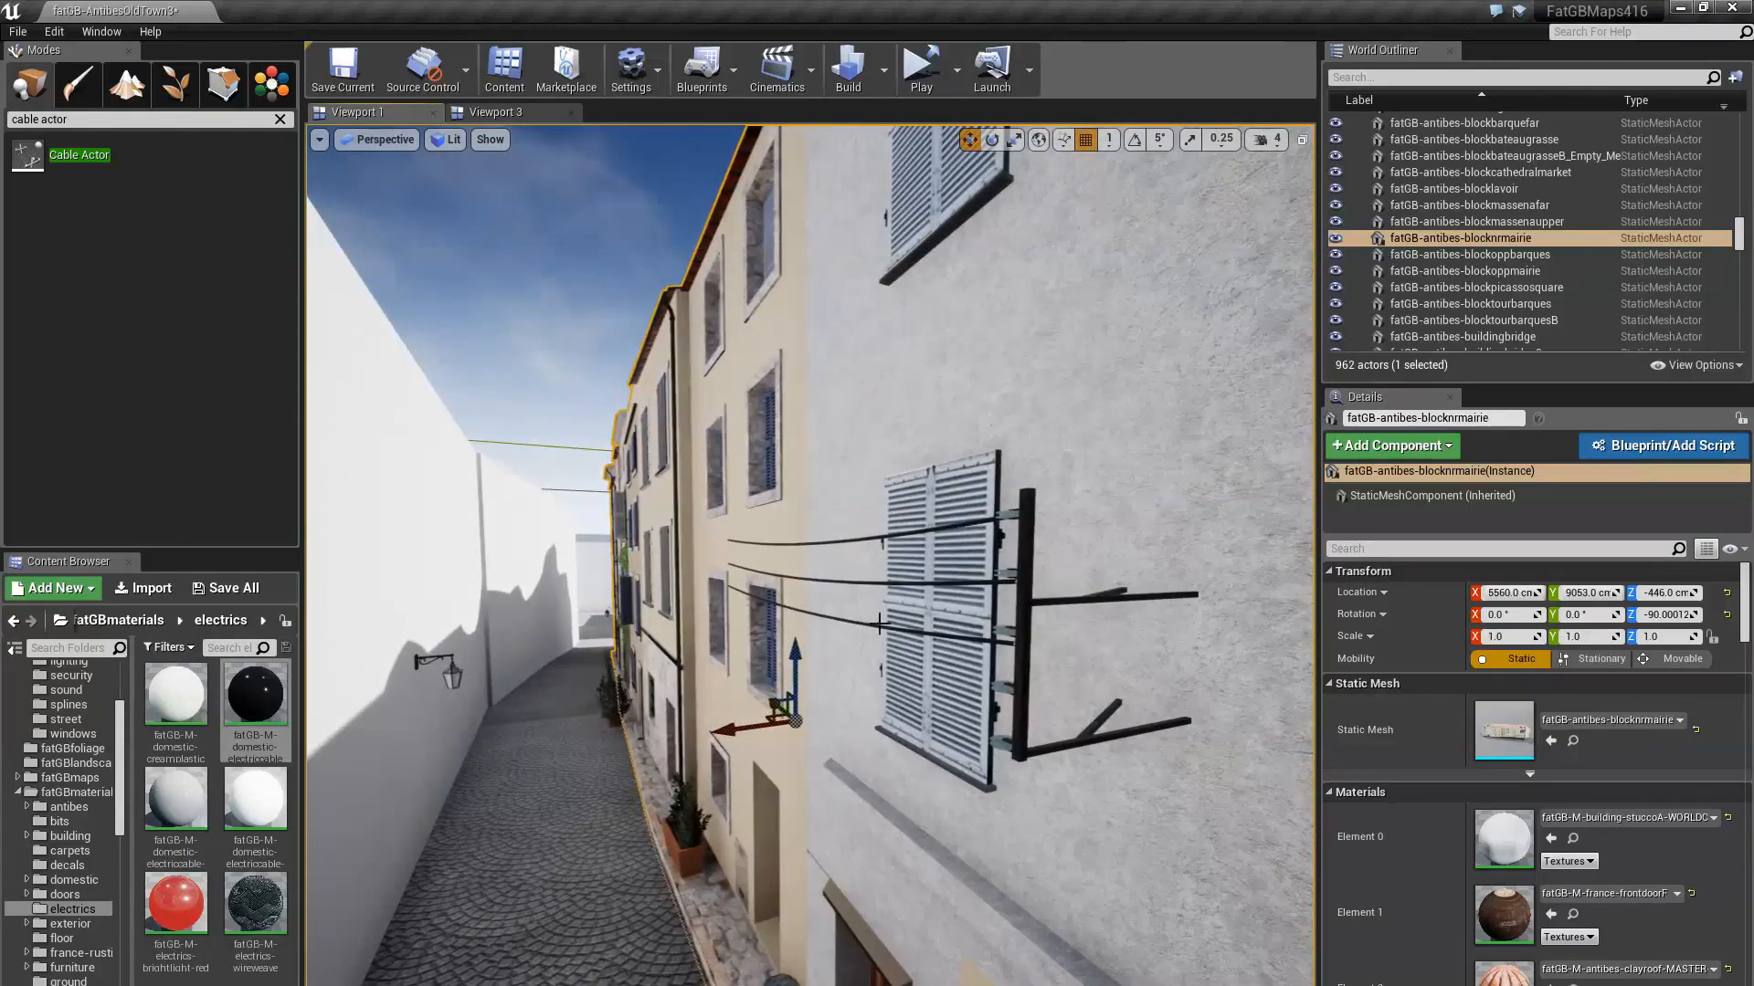
{"action": "right_click_drag", "start_coordinate": [879, 623], "coordinate": [879, 623]}
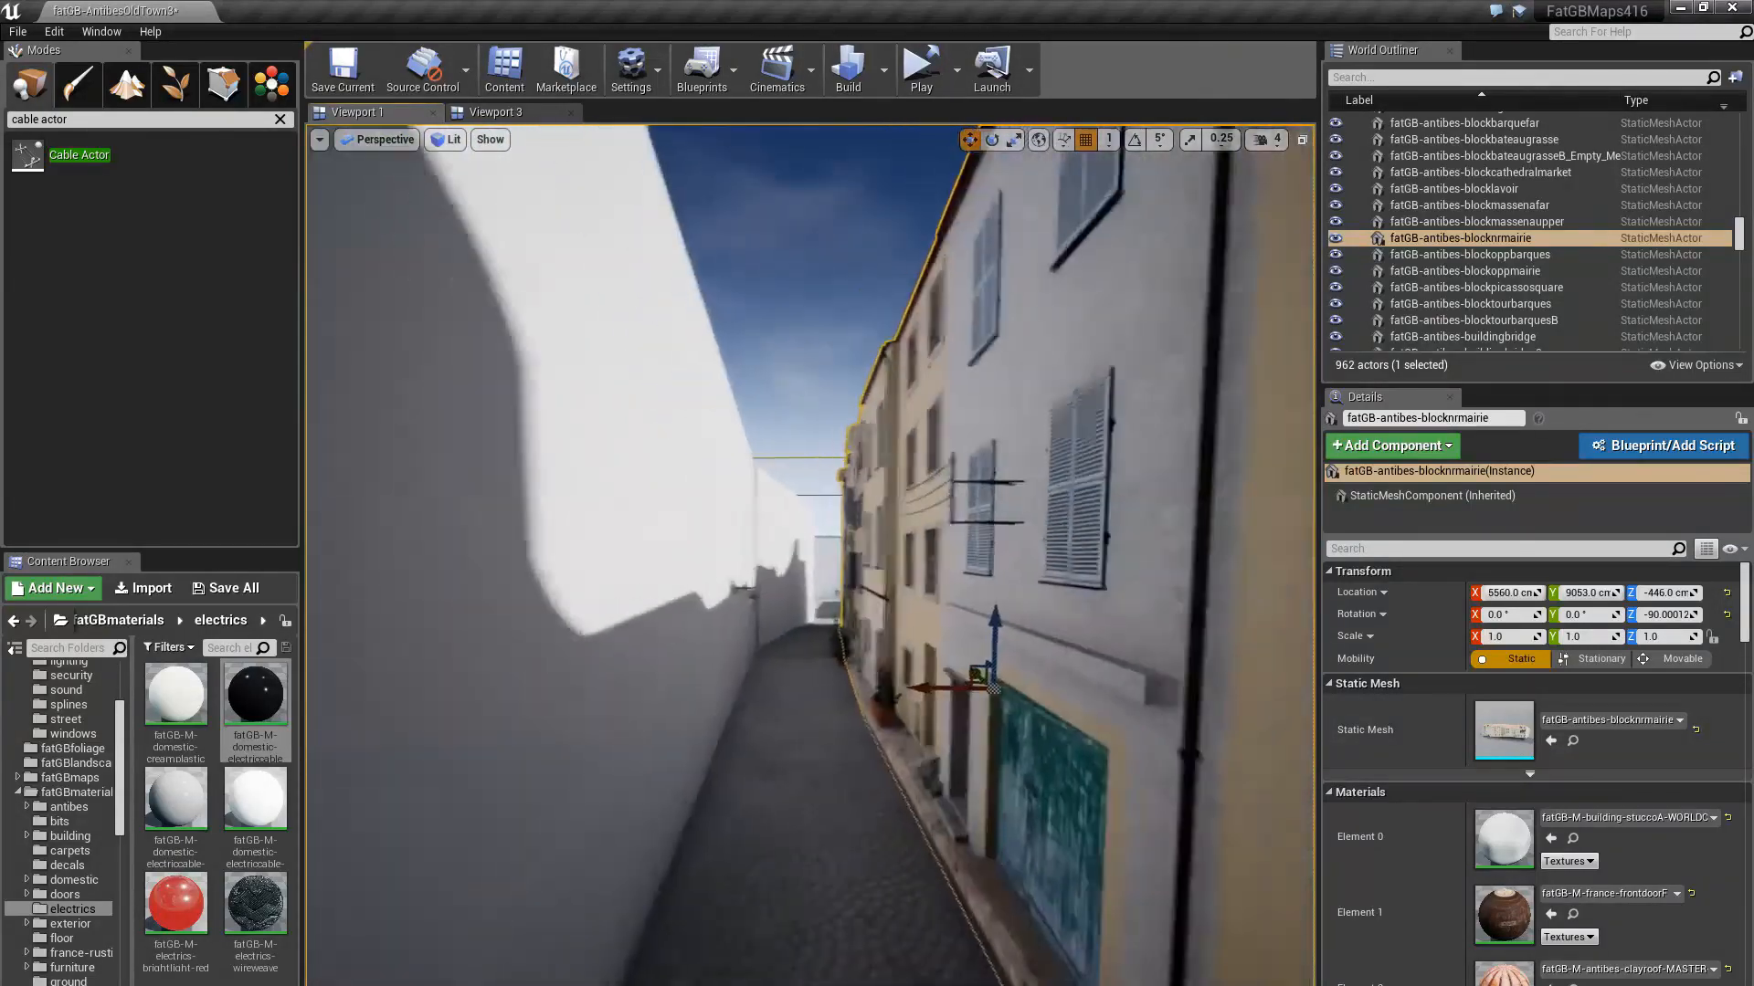
{"action": "right_click_drag", "start_coordinate": [765, 624], "coordinate": [766, 624]}
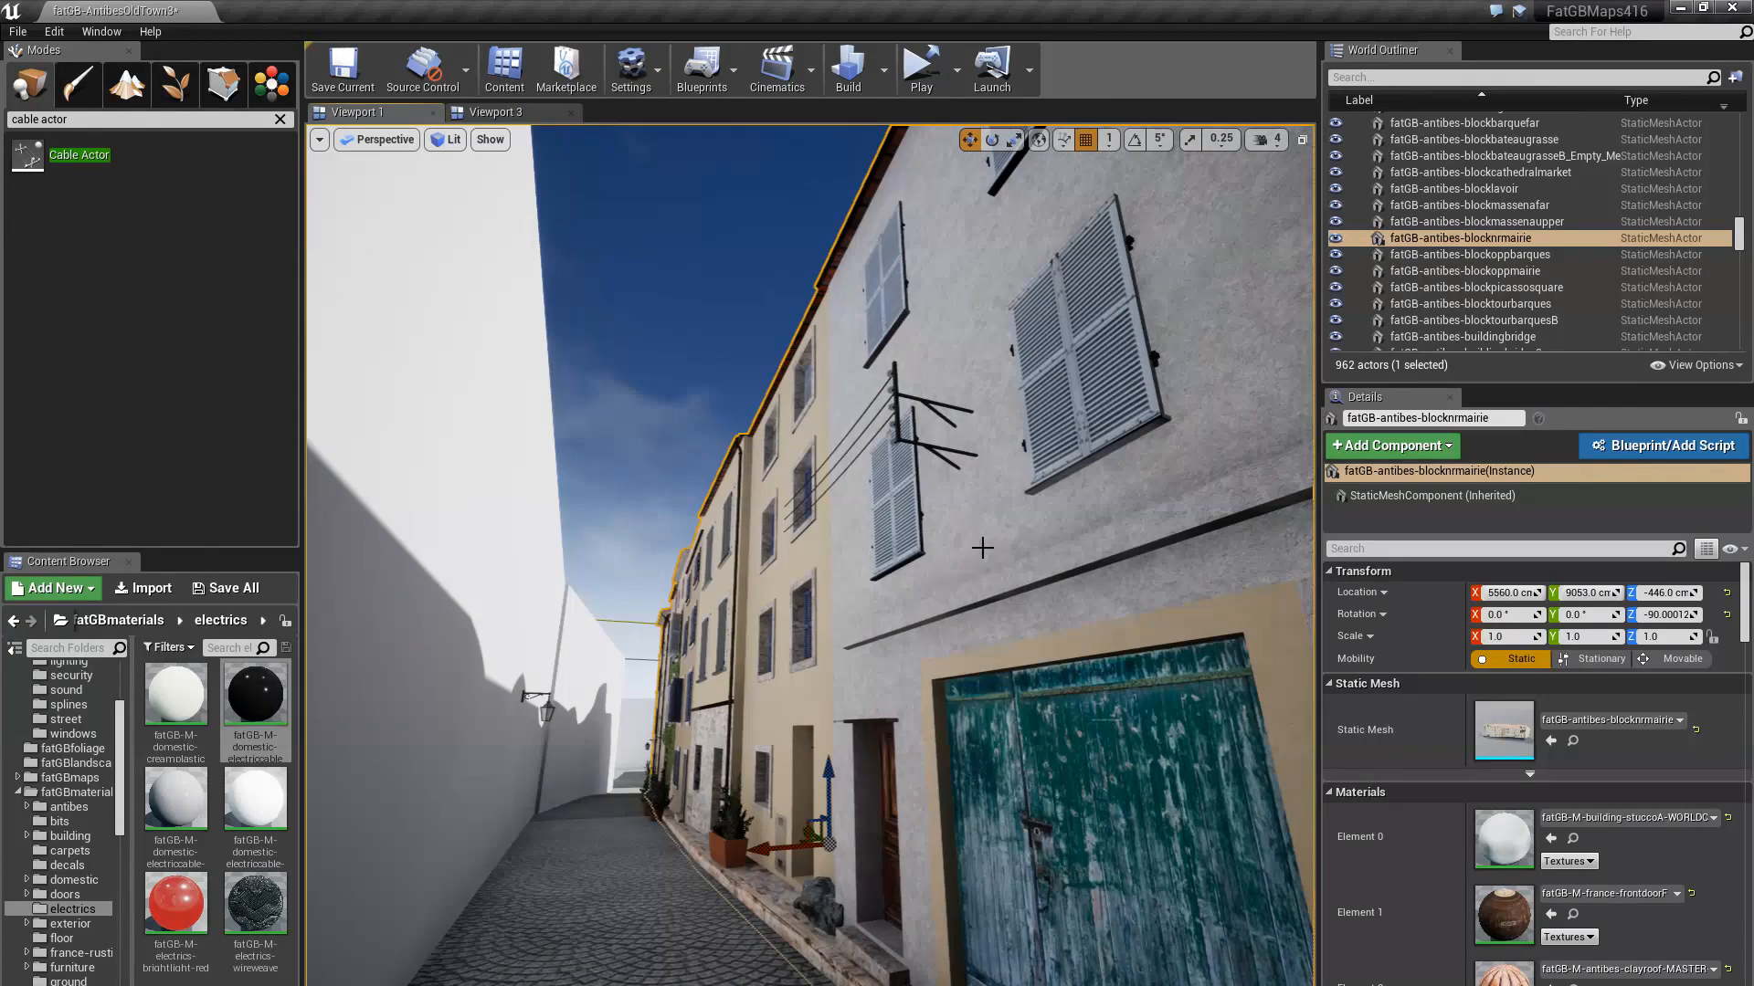
{"action": "right_click_drag", "start_coordinate": [968, 551], "coordinate": [968, 551]}
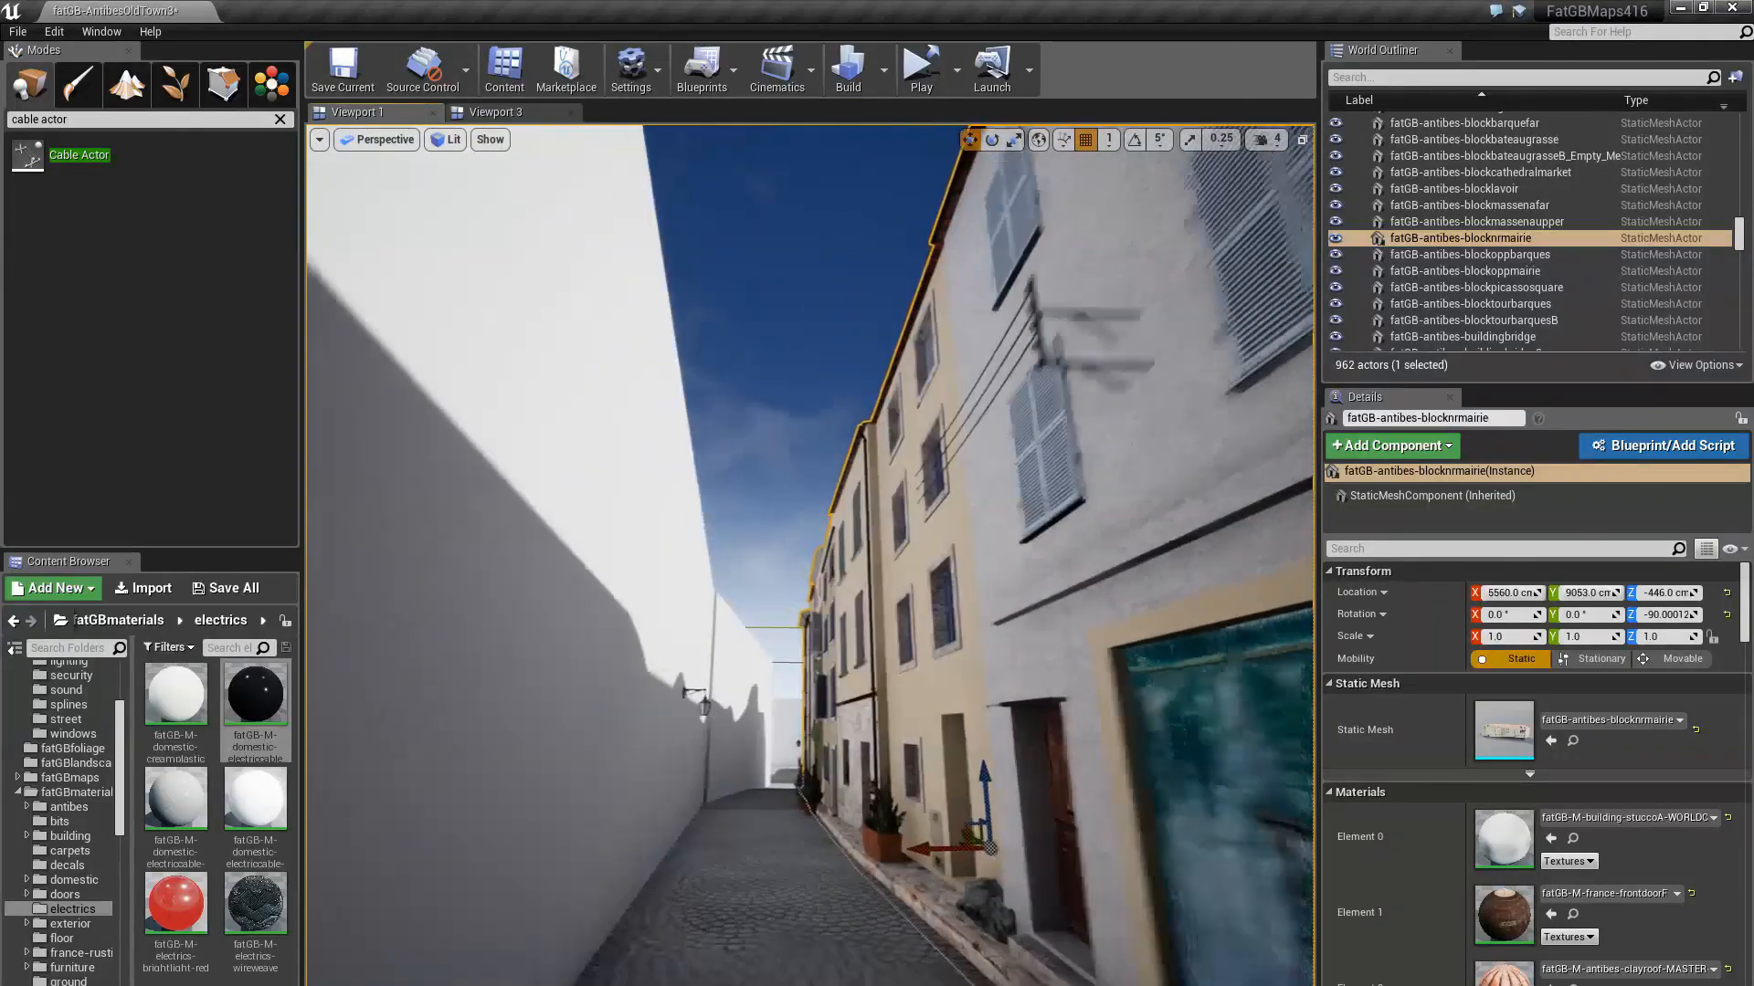
{"action": "right_click_drag", "start_coordinate": [692, 255], "coordinate": [691, 254]}
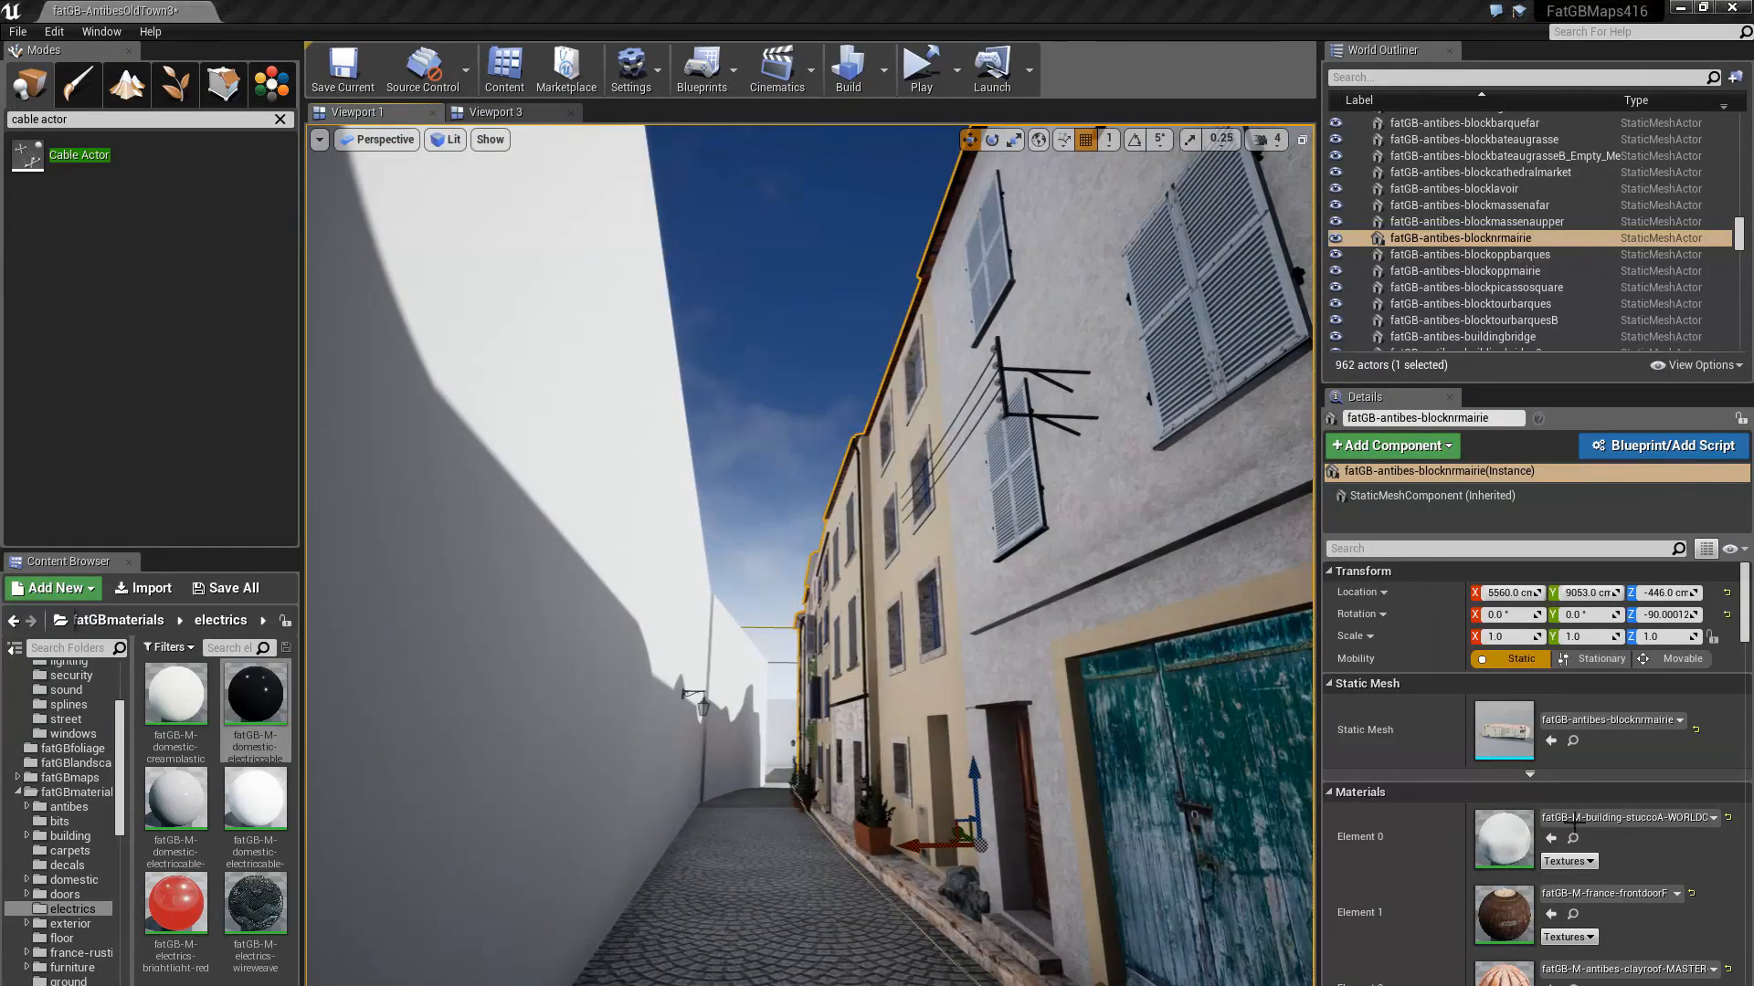